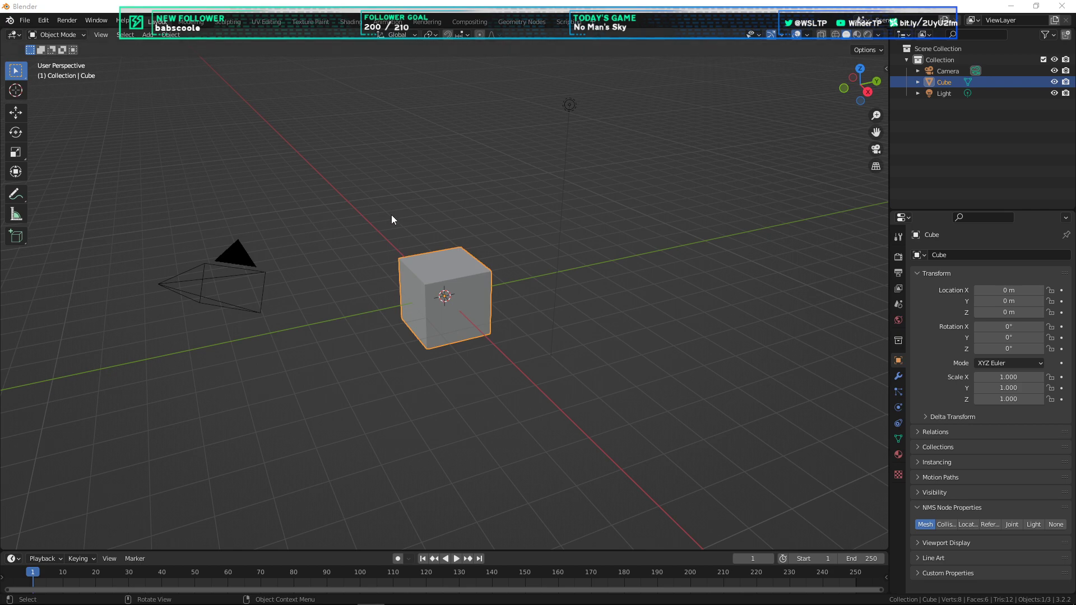
{"action": "middle_click_drag", "start_coordinate": [392, 219], "coordinate": [442, 215]}
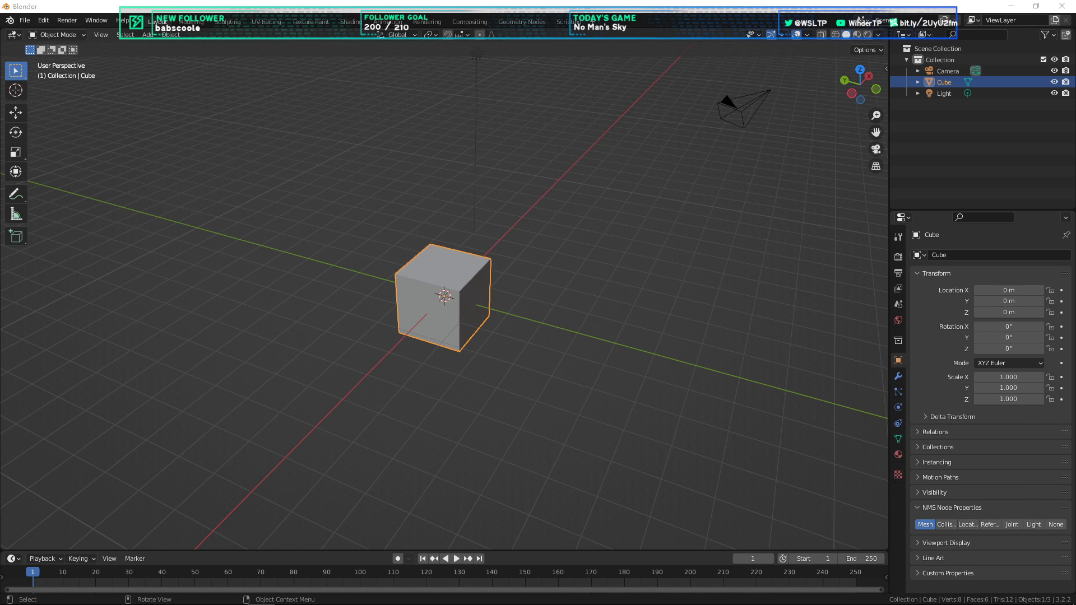
{"action": "middle_click_drag", "start_coordinate": [416, 271], "coordinate": [394, 276]}
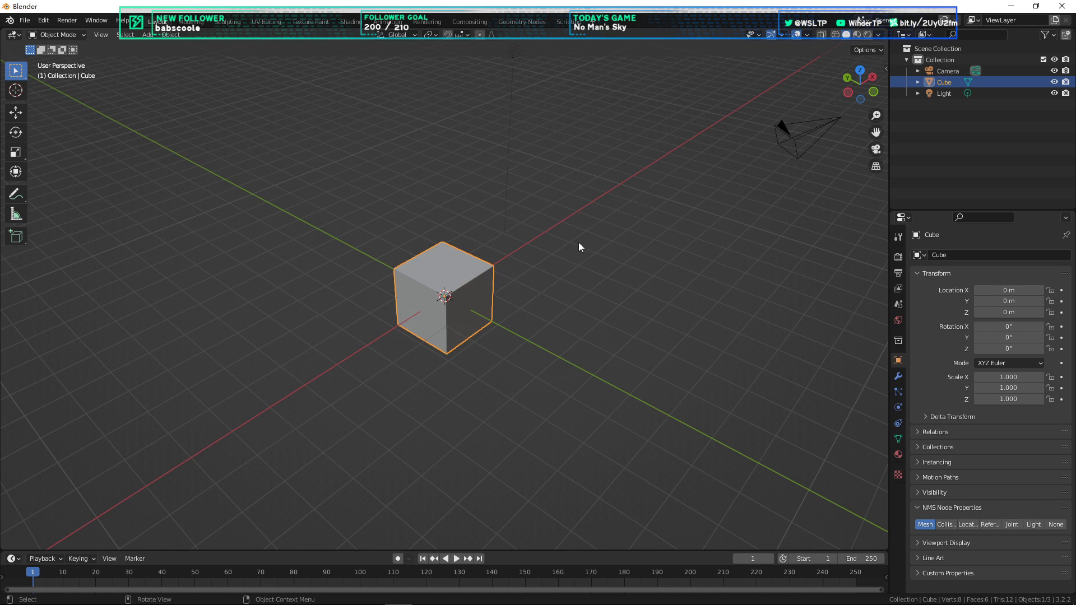
{"action": "middle_click_drag", "start_coordinate": [578, 251], "coordinate": [576, 251]}
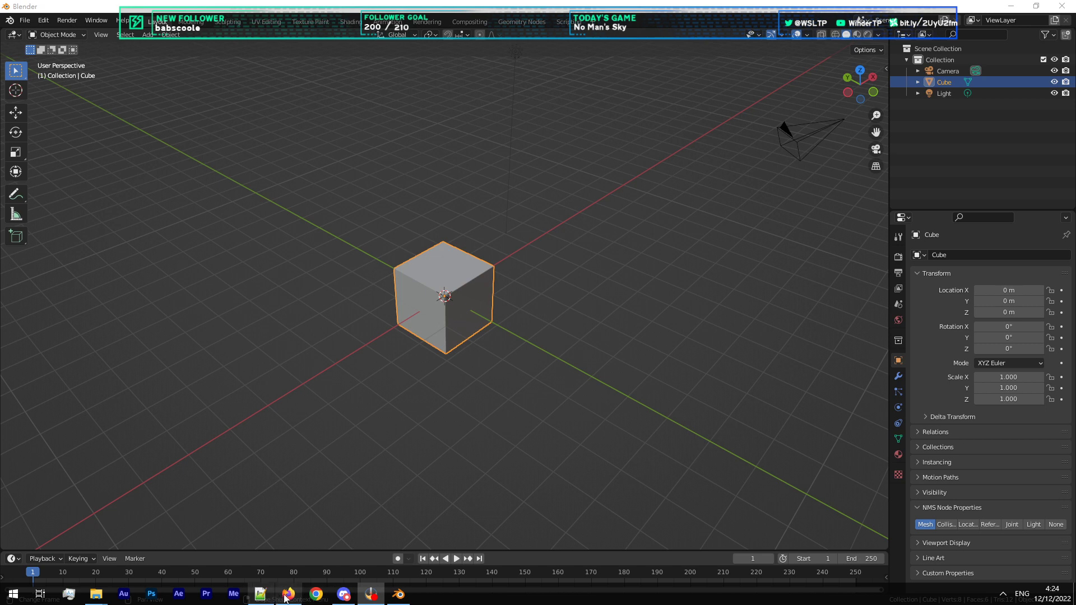
Step: Switch to Discord and read the latest messages in the nmsdk-blender channel of the No Man's Sky Modding server
{"action": "mouse_move", "coordinate": [290, 598]}
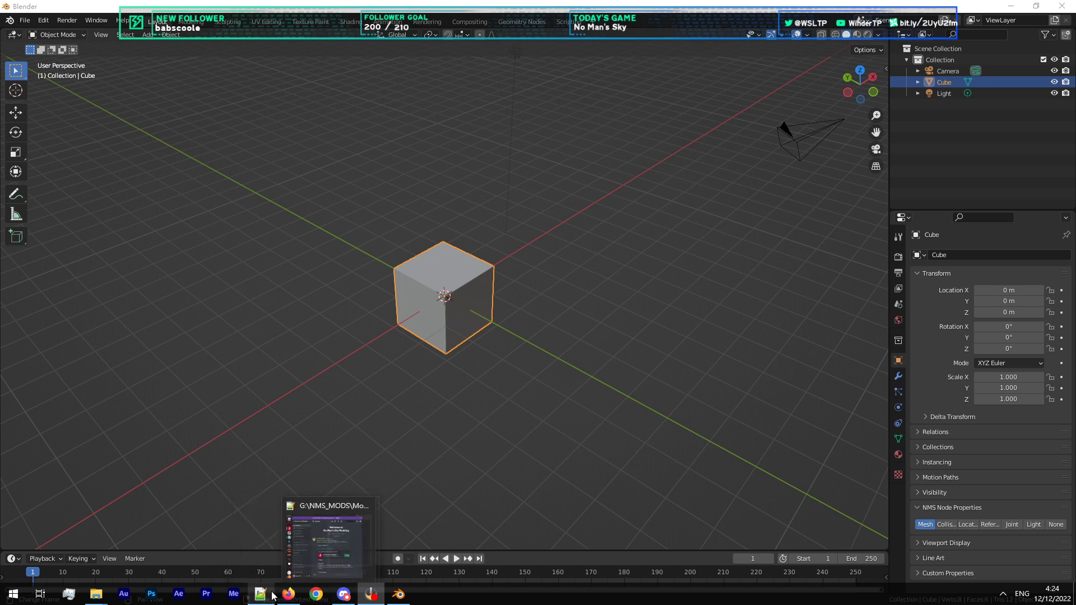
{"action": "left_click", "coordinate": [345, 596]}
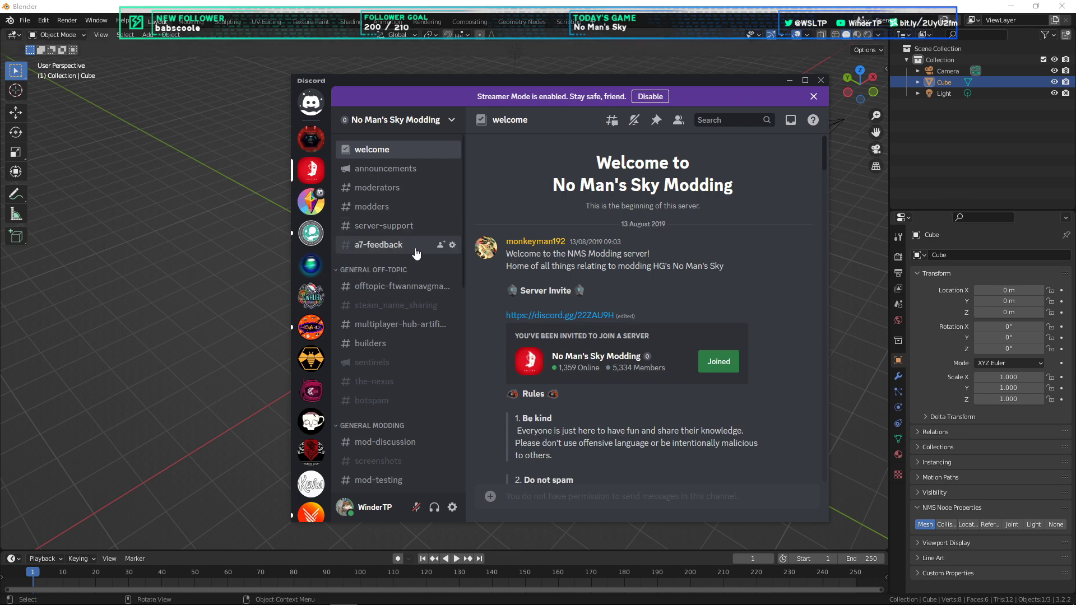
{"action": "scroll", "coordinate": [392, 247], "scroll_direction": "down", "scroll_amount": 5}
{"action": "left_click", "coordinate": [384, 245]}
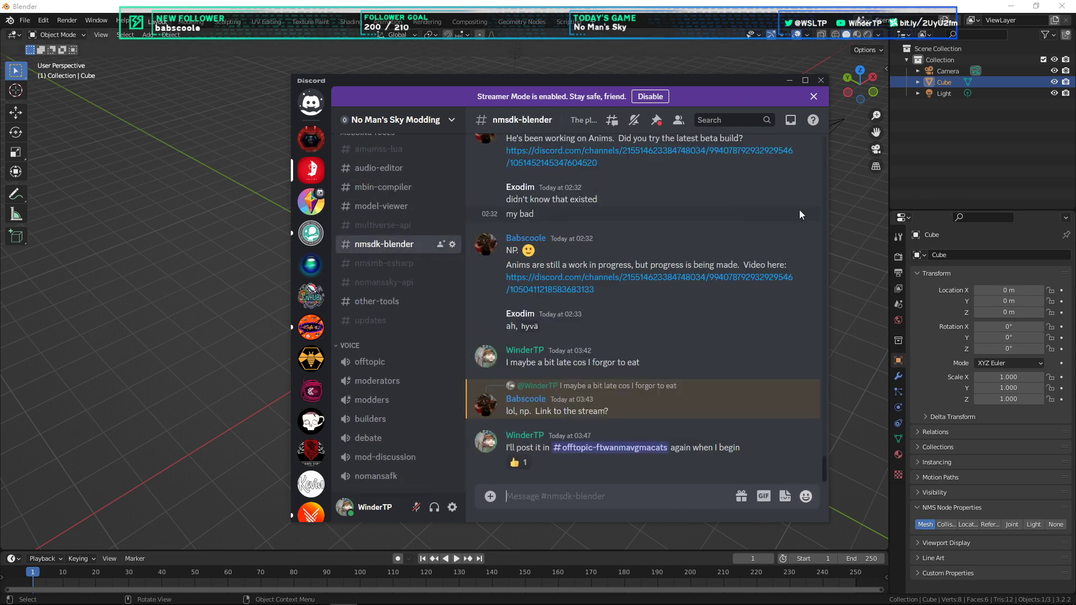
{"action": "scroll", "coordinate": [781, 202], "scroll_direction": "up", "scroll_amount": 10}
{"action": "scroll", "coordinate": [782, 202], "scroll_direction": "down", "scroll_amount": 15}
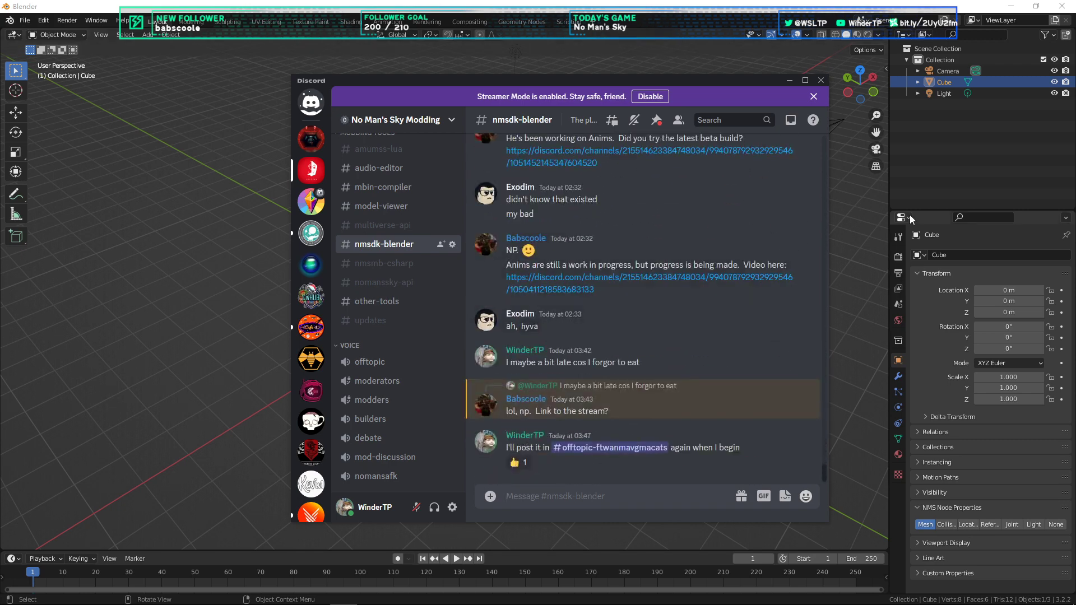
Step: Switch to Blender, search the add-ons preferences for "no", and expand the No Man's Sky Development Kit details
{"action": "left_click", "coordinate": [863, 210]}
{"action": "left_click", "coordinate": [24, 22]}
{"action": "mouse_move", "coordinate": [37, 21]}
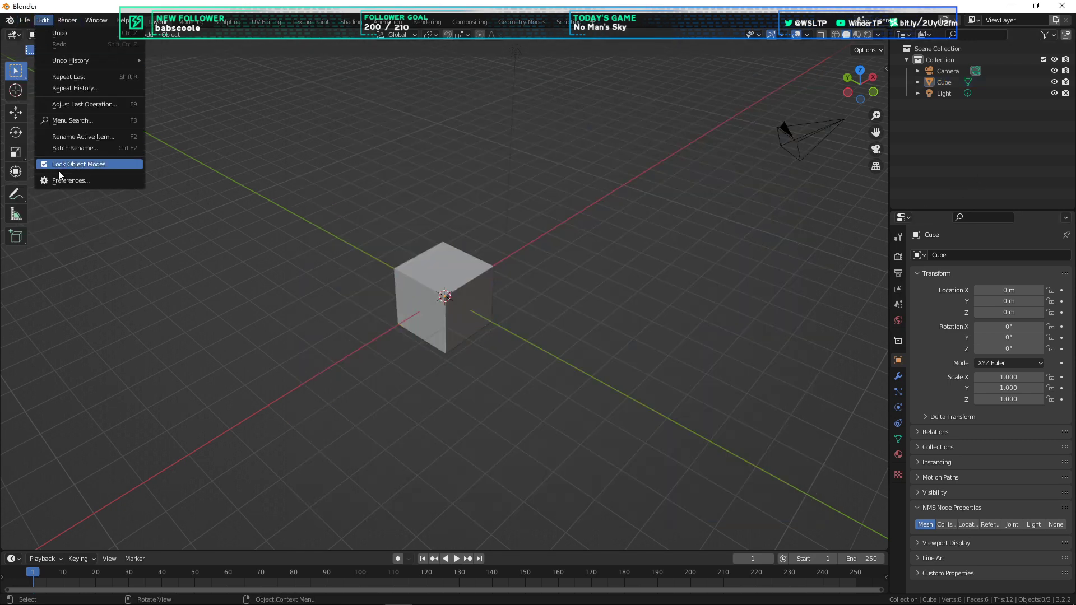
{"action": "left_click", "coordinate": [70, 181]}
{"action": "left_click_drag", "start_coordinate": [216, 60], "coordinate": [481, 73]}
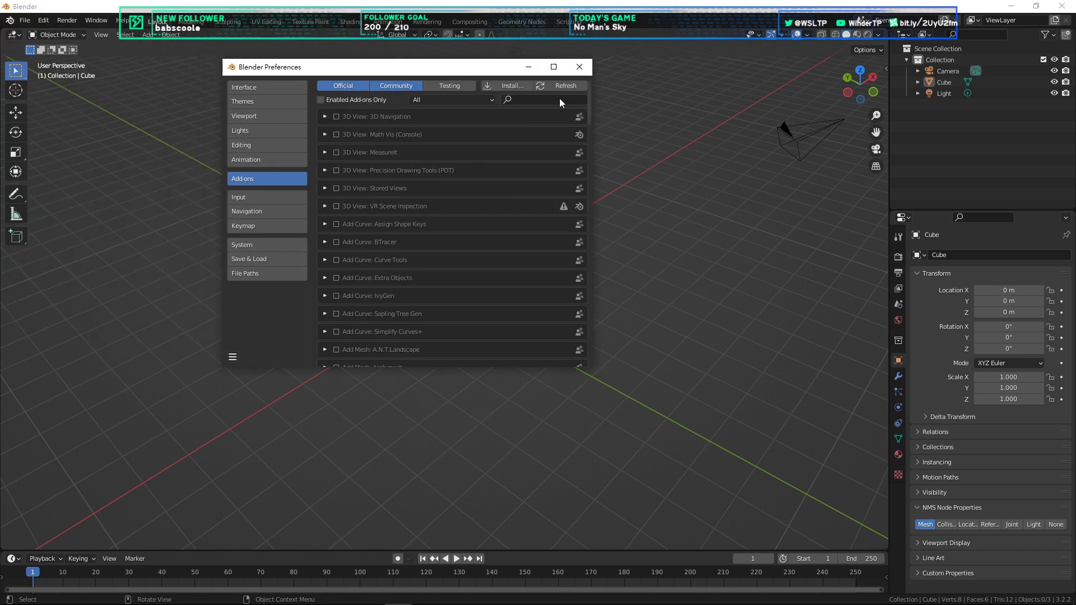
{"action": "left_click", "coordinate": [557, 101]}
{"action": "type", "text": "nom"}
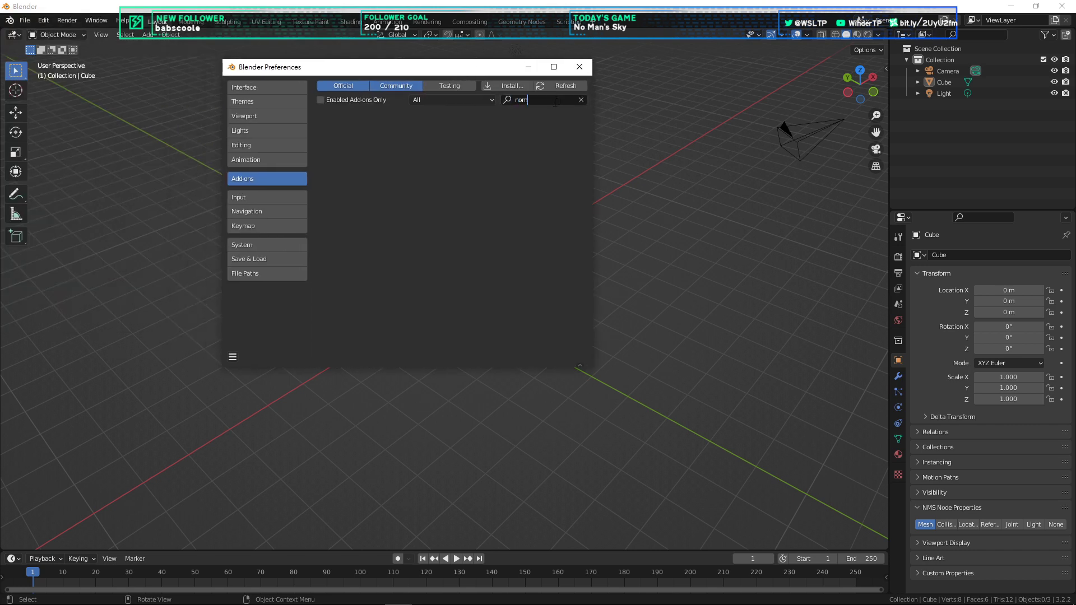
{"action": "key", "text": "BackSpace"}
{"action": "left_click", "coordinate": [324, 133]}
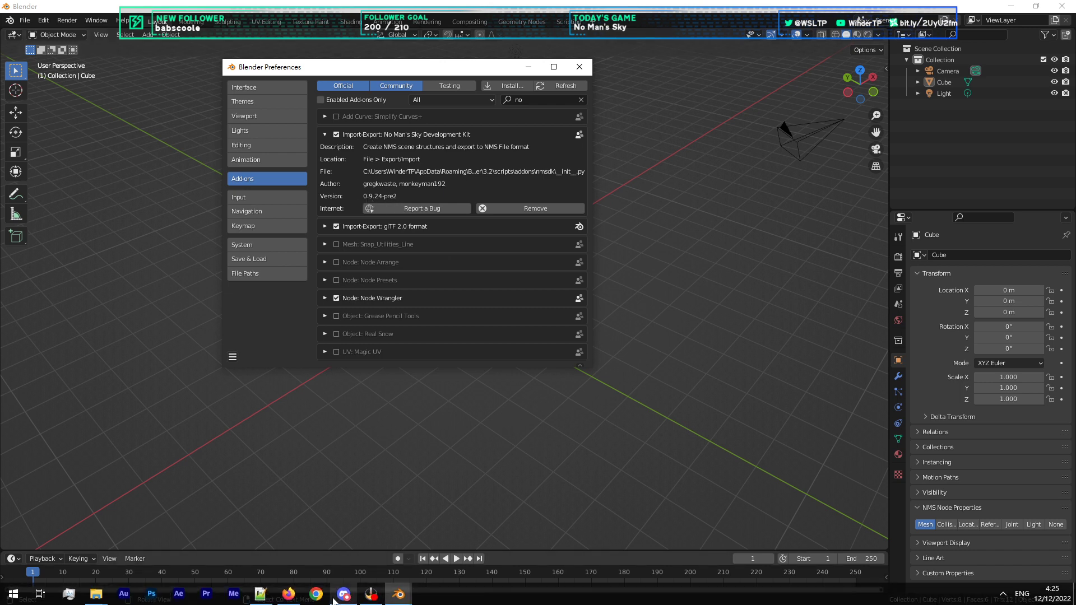
Step: Switch to Discord, find the nmsdk-blender message sharing the 0.9.24-pre2 nmsdk.zip, and close Discord after reading it
{"action": "left_click", "coordinate": [344, 594]}
{"action": "scroll", "coordinate": [663, 336], "scroll_direction": "up", "scroll_amount": 15}
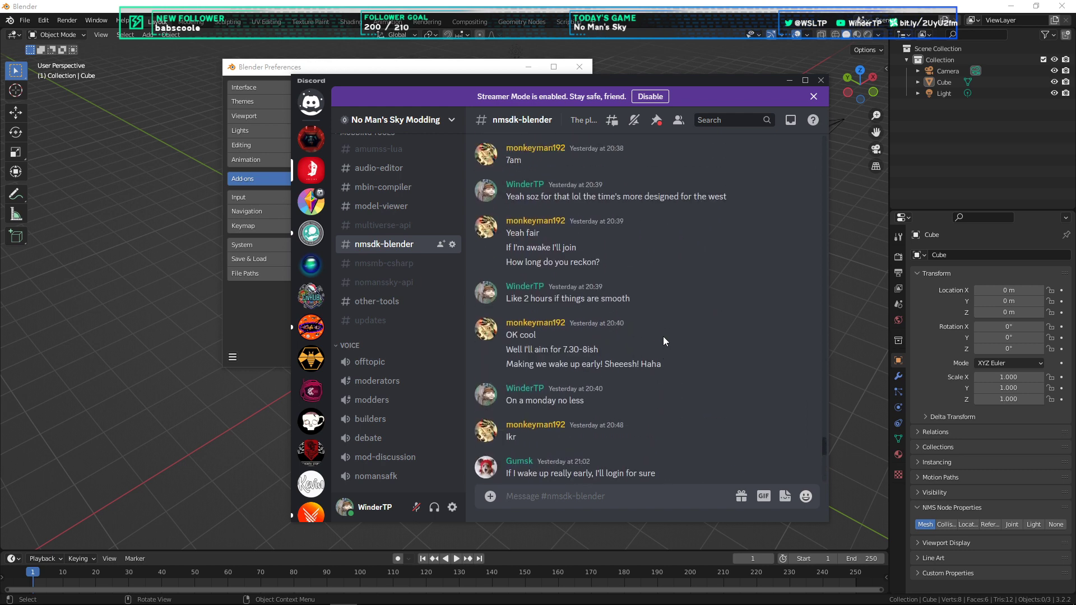
{"action": "scroll", "coordinate": [672, 334], "scroll_direction": "up", "scroll_amount": 4}
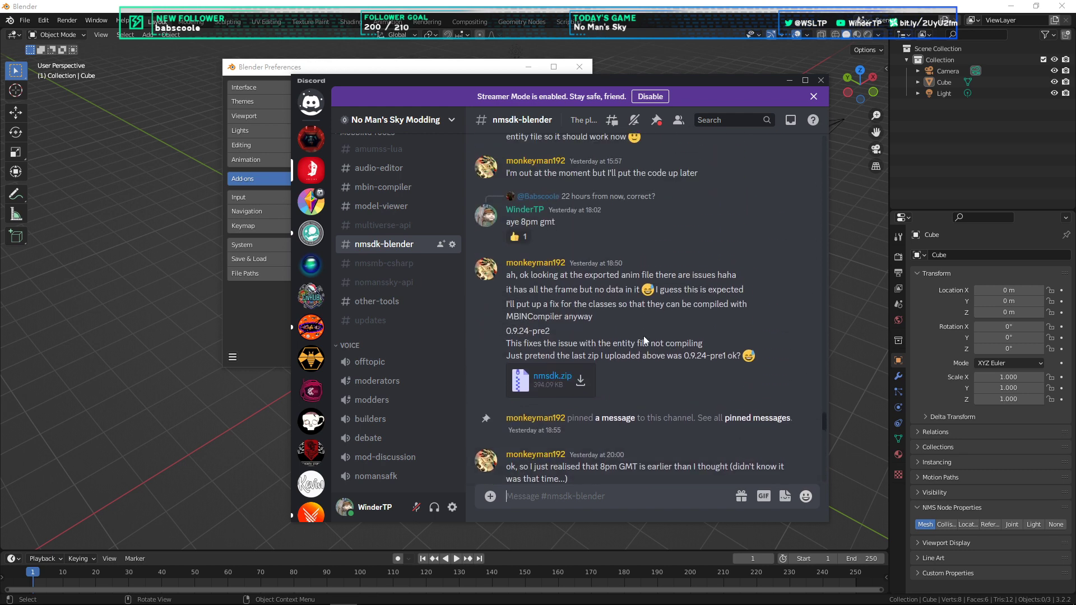
{"action": "left_click_drag", "start_coordinate": [504, 276], "coordinate": [732, 383]}
{"action": "left_click", "coordinate": [731, 383]}
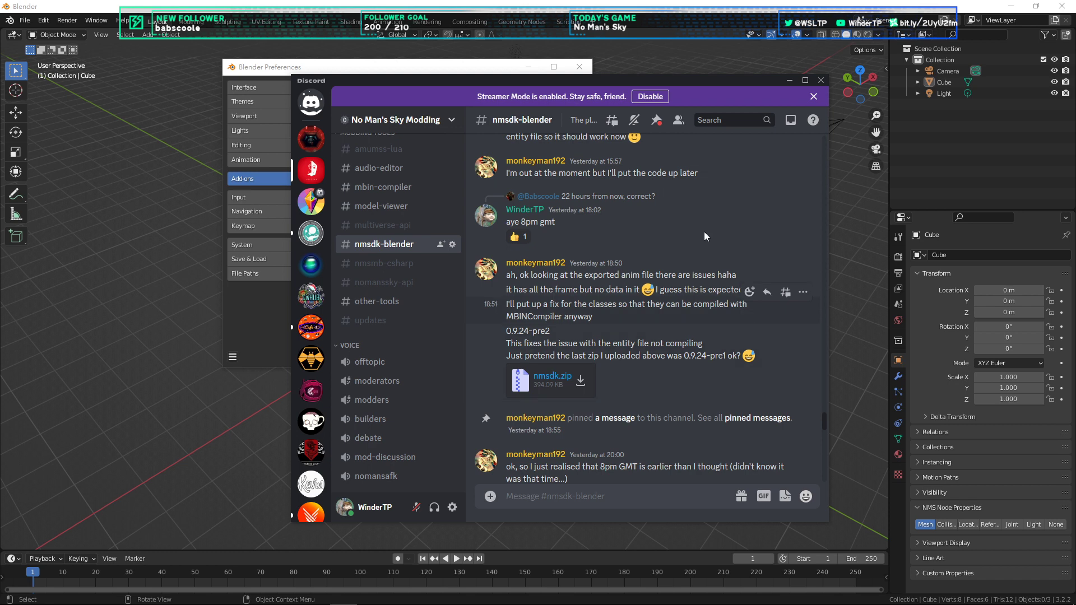
{"action": "left_click", "coordinate": [821, 80]}
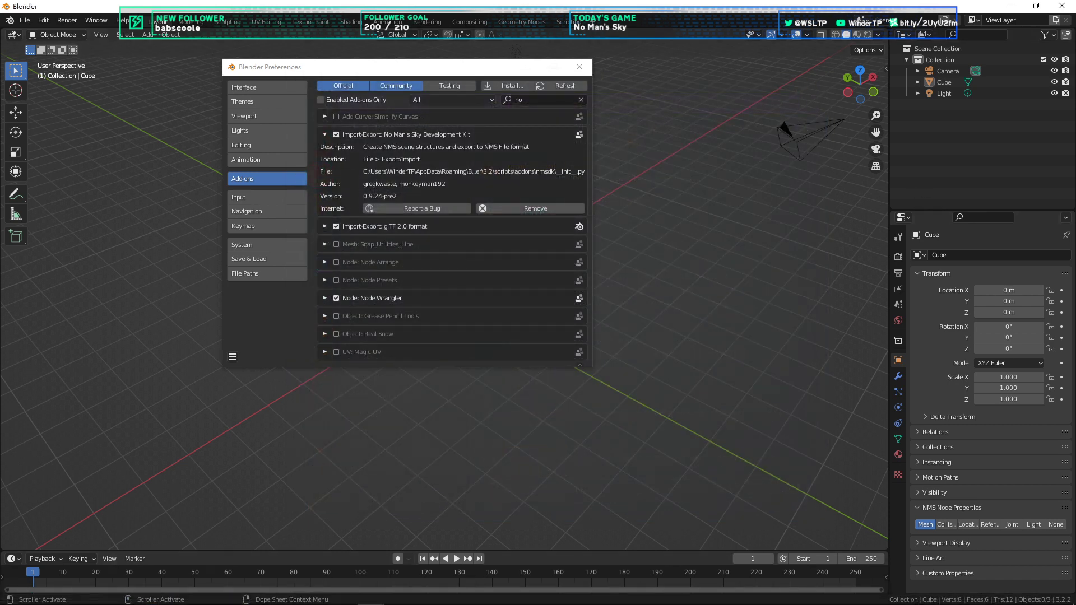
Step: Switch to Firefox and close the YouTube page with the "odyssey eurobeat" search results
{"action": "left_click", "coordinate": [289, 594]}
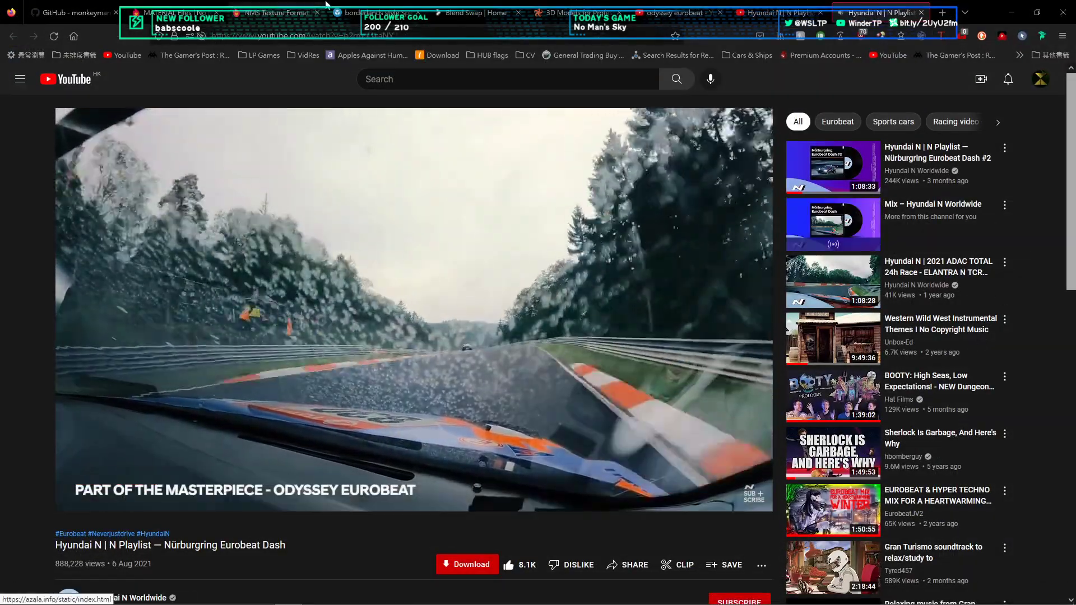
{"action": "scroll", "coordinate": [489, 153], "scroll_direction": "down", "scroll_amount": 4}
{"action": "scroll", "coordinate": [490, 153], "scroll_direction": "up", "scroll_amount": 4}
{"action": "scroll", "coordinate": [490, 153], "scroll_direction": "down", "scroll_amount": 5}
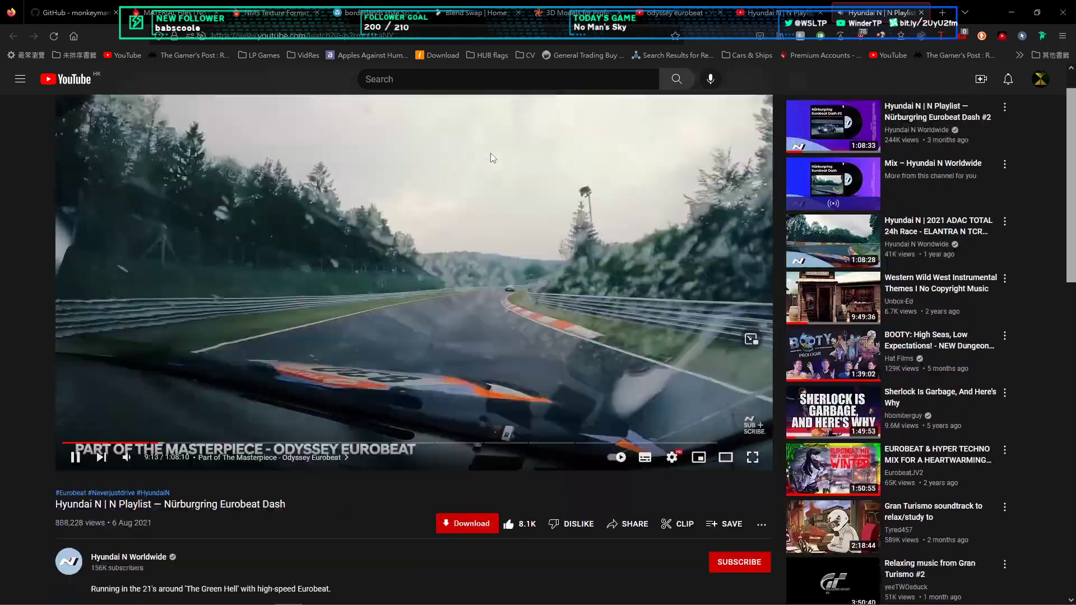
{"action": "left_click", "coordinate": [130, 364]}
{"action": "scroll", "coordinate": [398, 354], "scroll_direction": "up", "scroll_amount": 5}
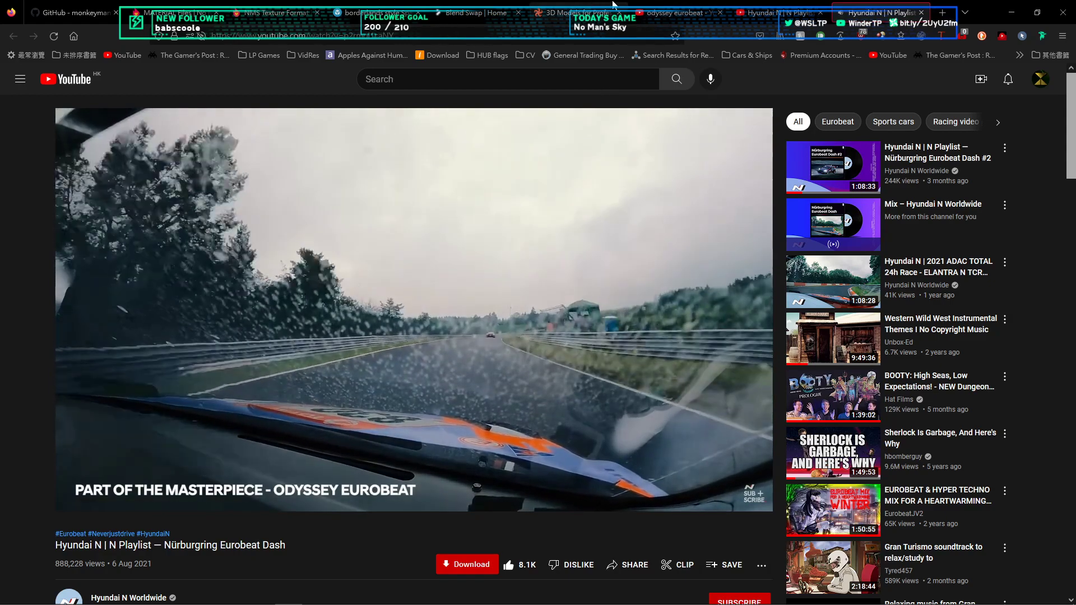
{"action": "left_click", "coordinate": [667, 8]}
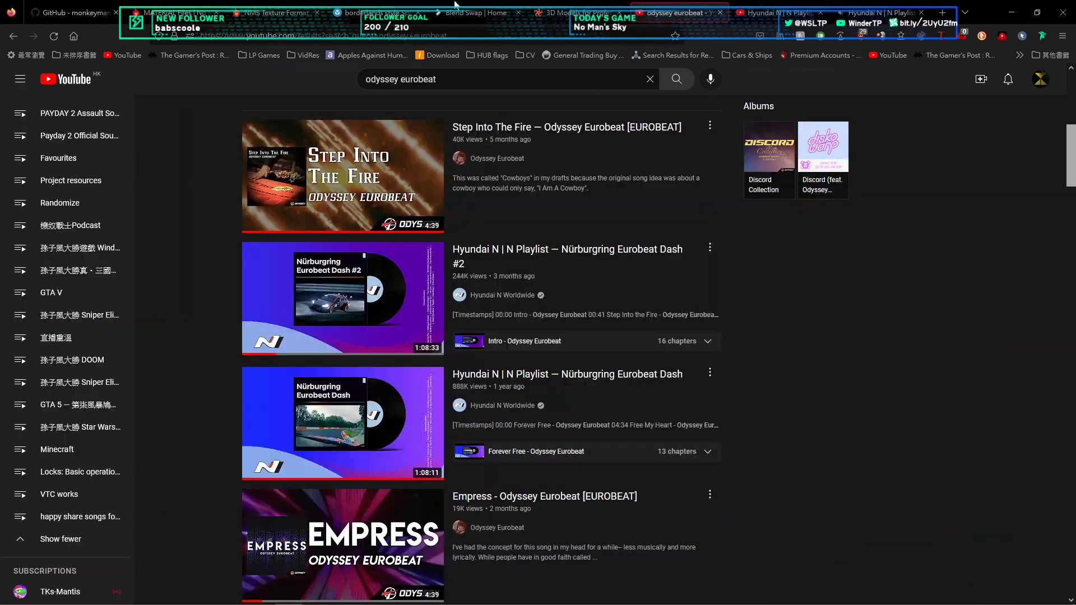
{"action": "key", "text": "ctrl+w"}
Step: Go to the NMSDK repository on GitHub and open its v0.9.23 release page
{"action": "left_click", "coordinate": [295, 8]}
{"action": "left_click", "coordinate": [420, 11]}
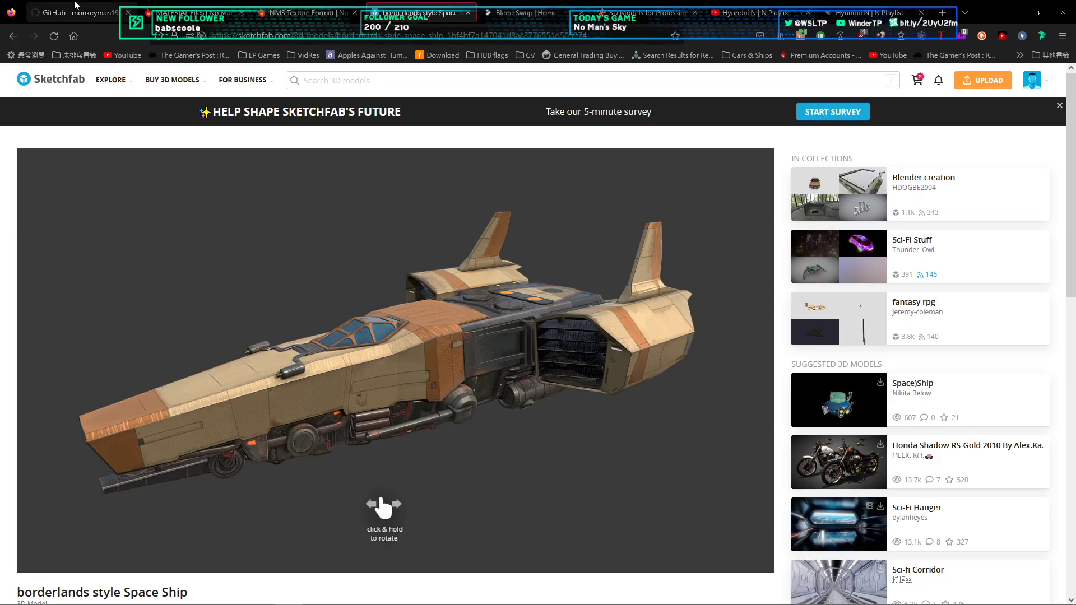
{"action": "left_click", "coordinate": [76, 11]}
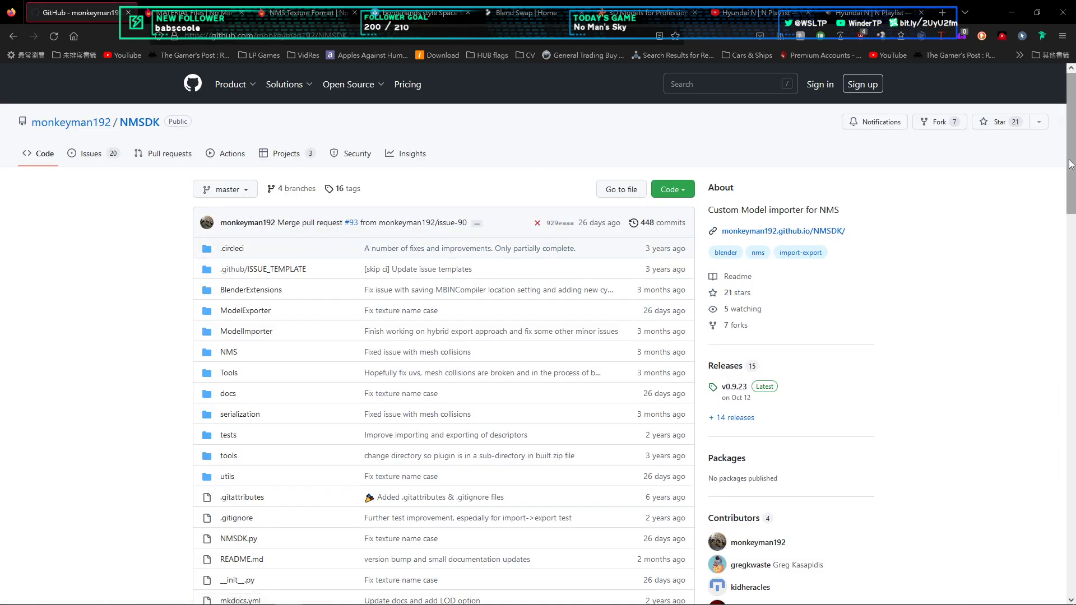
{"action": "scroll", "coordinate": [1066, 183], "scroll_direction": "down", "scroll_amount": 1}
{"action": "left_click_drag", "start_coordinate": [1064, 179], "coordinate": [1069, 201]}
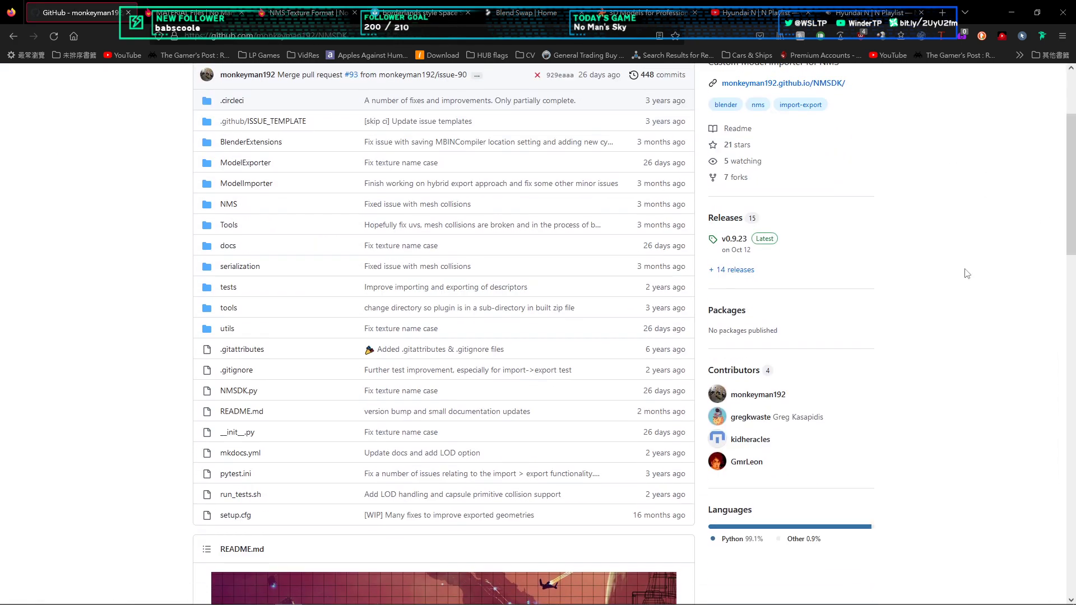
{"action": "scroll", "coordinate": [964, 275], "scroll_direction": "up", "scroll_amount": 1}
{"action": "left_click", "coordinate": [731, 299]}
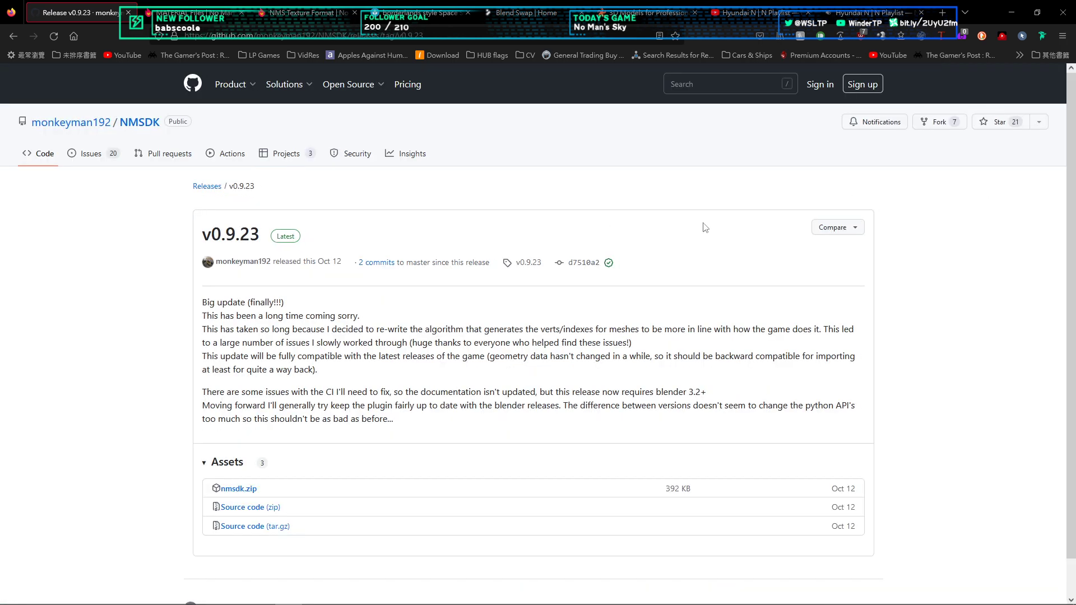
Step: Examine the v0.9.23 release notes for the Blender version the plugin requires
{"action": "scroll", "coordinate": [583, 256], "scroll_direction": "down", "scroll_amount": 1}
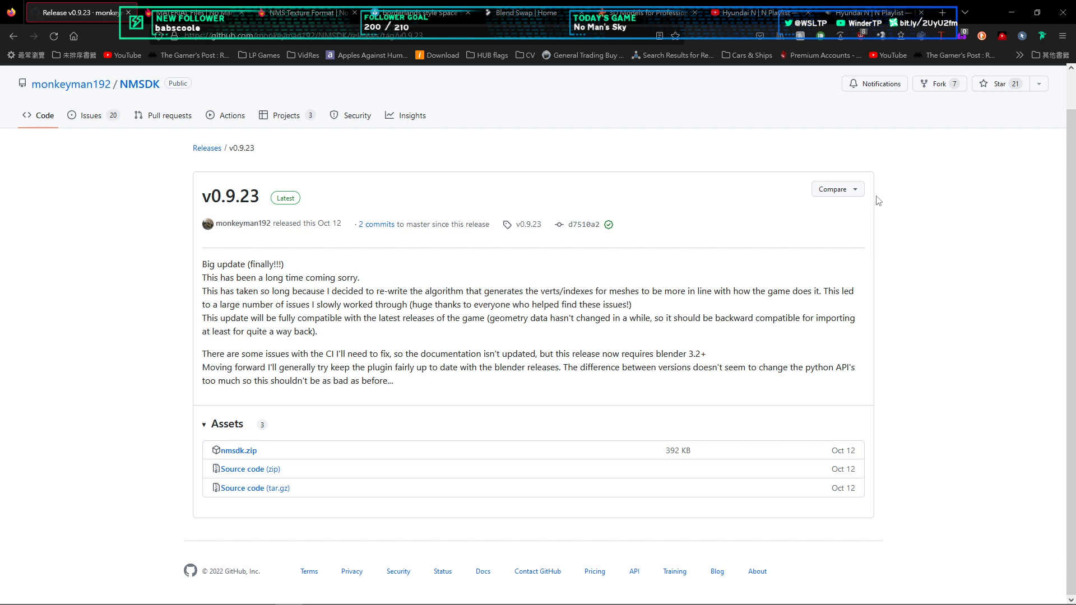
{"action": "scroll", "coordinate": [910, 250], "scroll_direction": "up", "scroll_amount": 1}
{"action": "scroll", "coordinate": [919, 245], "scroll_direction": "down", "scroll_amount": 1}
{"action": "left_click_drag", "start_coordinate": [703, 354], "coordinate": [658, 359]}
{"action": "mouse_move", "coordinate": [740, 346]}
{"action": "left_mouse_down"}
{"action": "mouse_move", "coordinate": [687, 355]}
{"action": "mouse_move", "coordinate": [732, 353]}
{"action": "left_mouse_up"}
{"action": "left_click_drag", "start_coordinate": [714, 354], "coordinate": [653, 352]}
{"action": "left_click", "coordinate": [755, 320]}
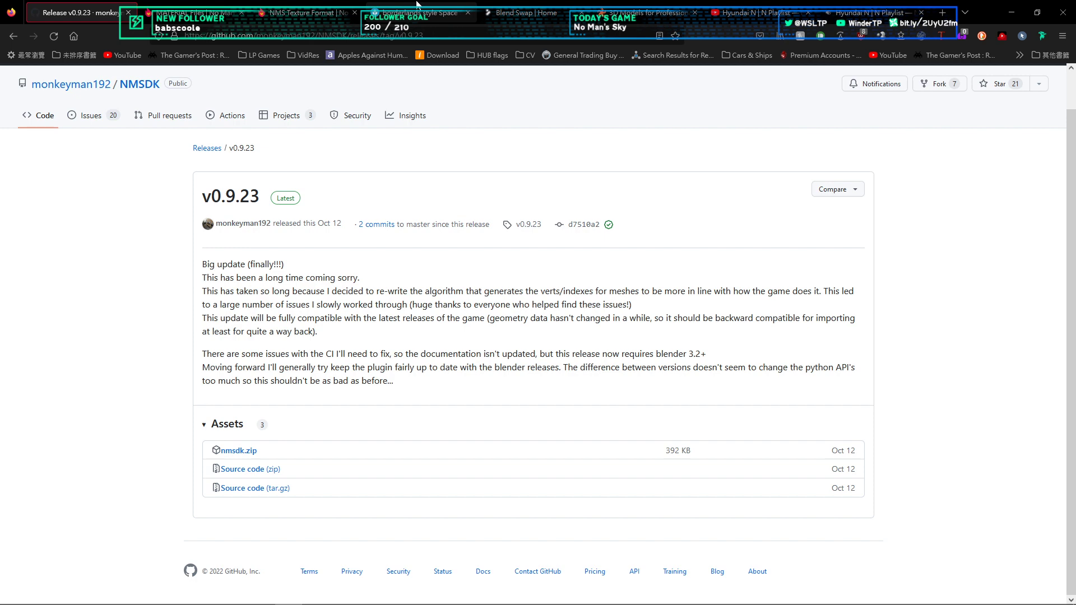
Step: Inspect the "borderlands style Space Ship" model on Sketchfab from a different angle
{"action": "left_click", "coordinate": [418, 6]}
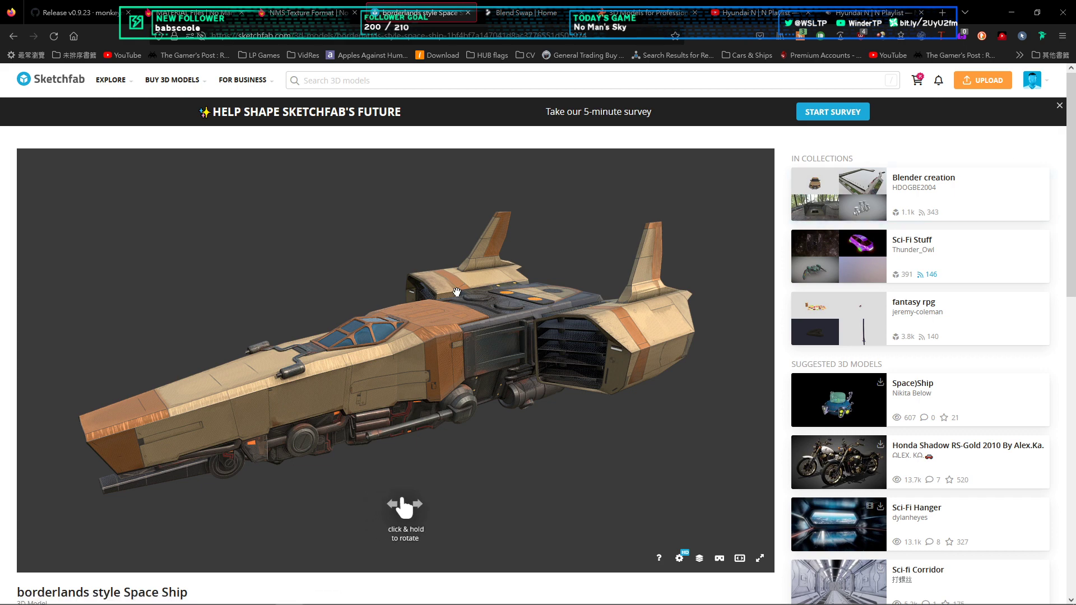
{"action": "left_click_drag", "start_coordinate": [456, 292], "coordinate": [416, 335]}
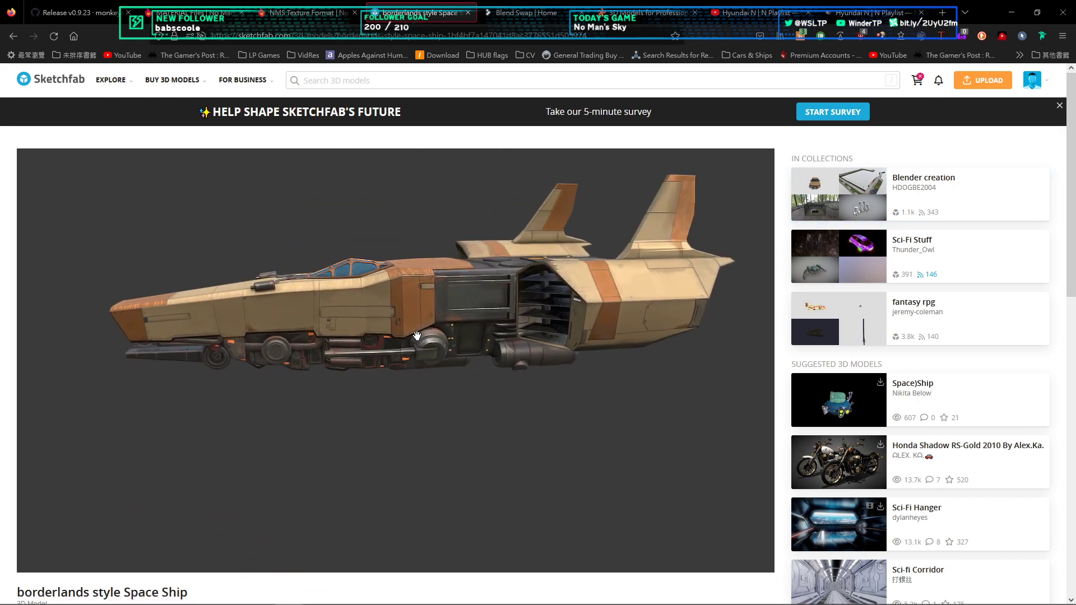
{"action": "double_click", "coordinate": [377, 298]}
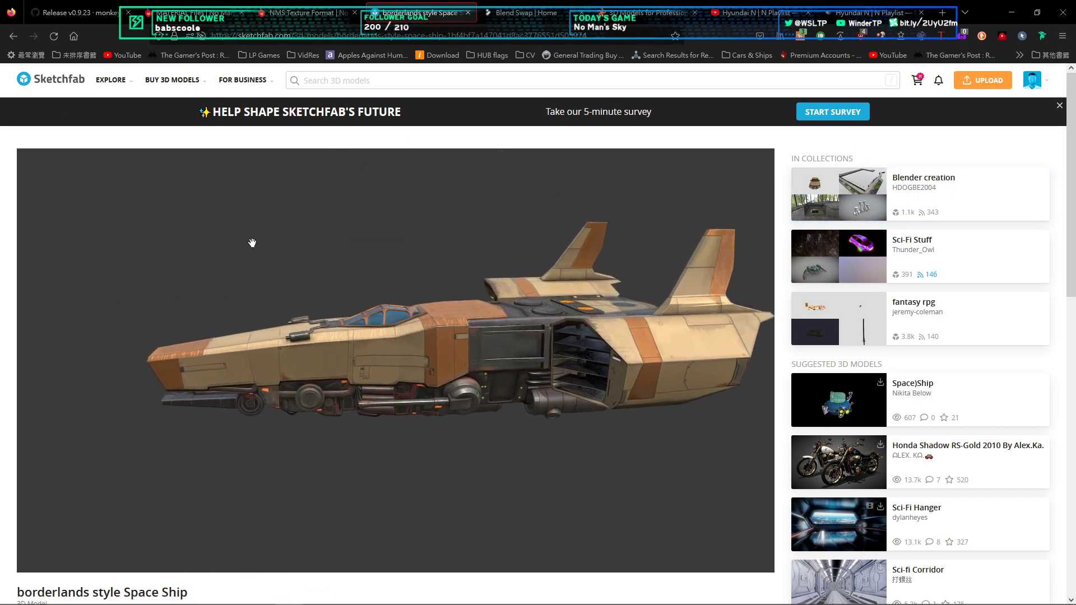
Step: Open Sketchfab's home page separately, search for "spaceship", restrict the results to downloadable models, and browse them
{"action": "left_click", "coordinate": [67, 83]}
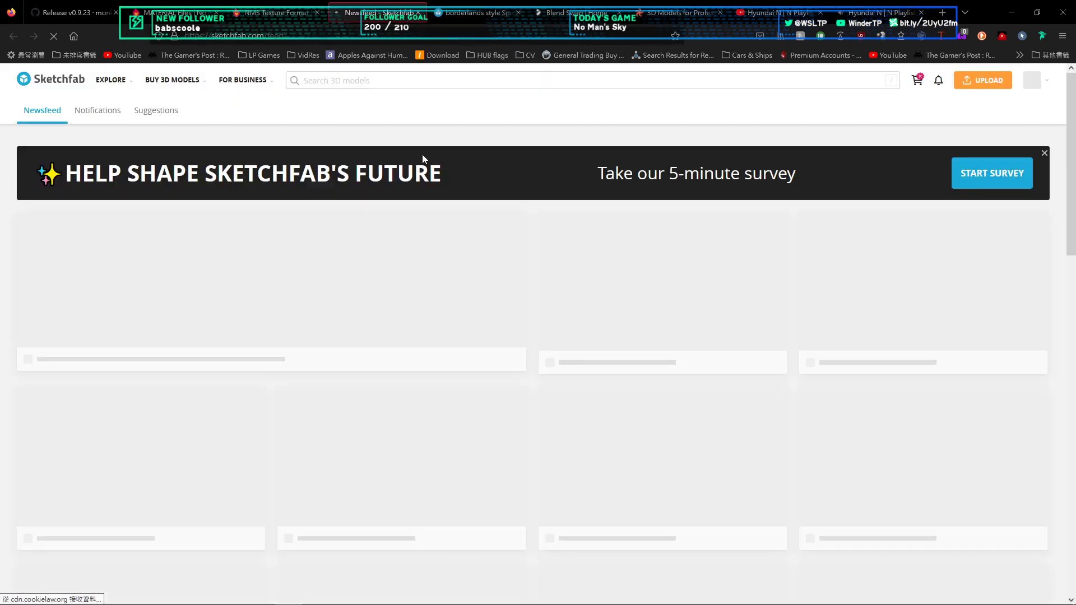
{"action": "left_click", "coordinate": [374, 82]}
{"action": "type", "text": "spaceship"}
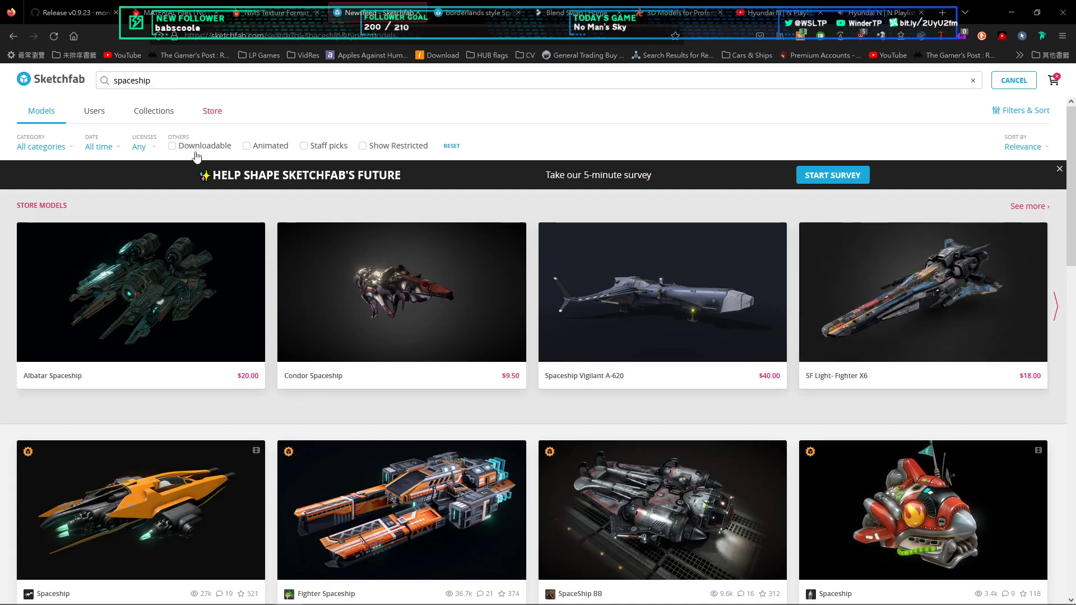
{"action": "left_click", "coordinate": [196, 153]}
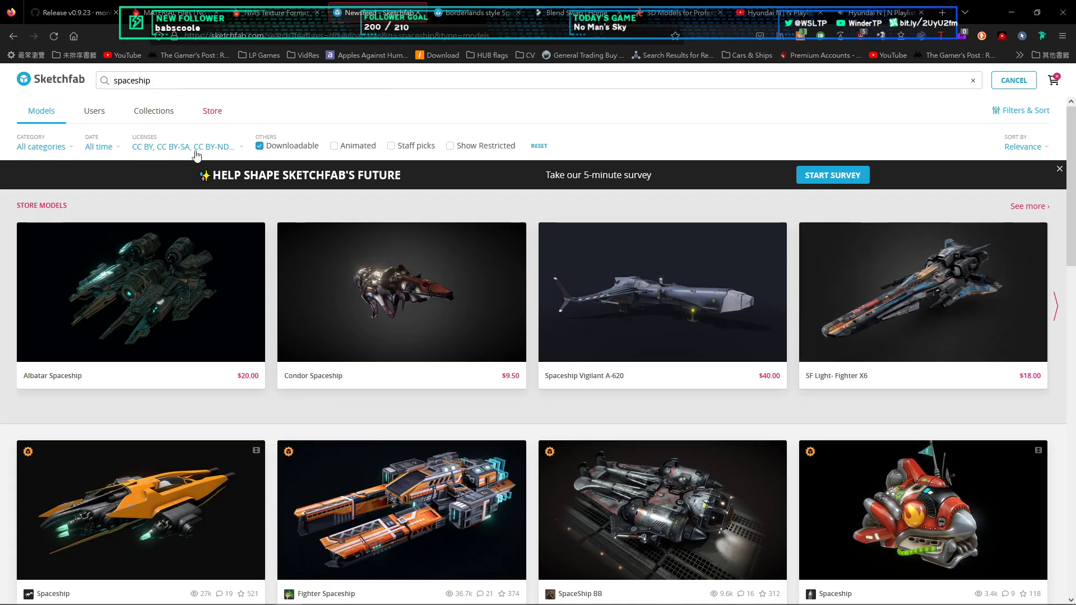
{"action": "scroll", "coordinate": [625, 193], "scroll_direction": "down", "scroll_amount": 8}
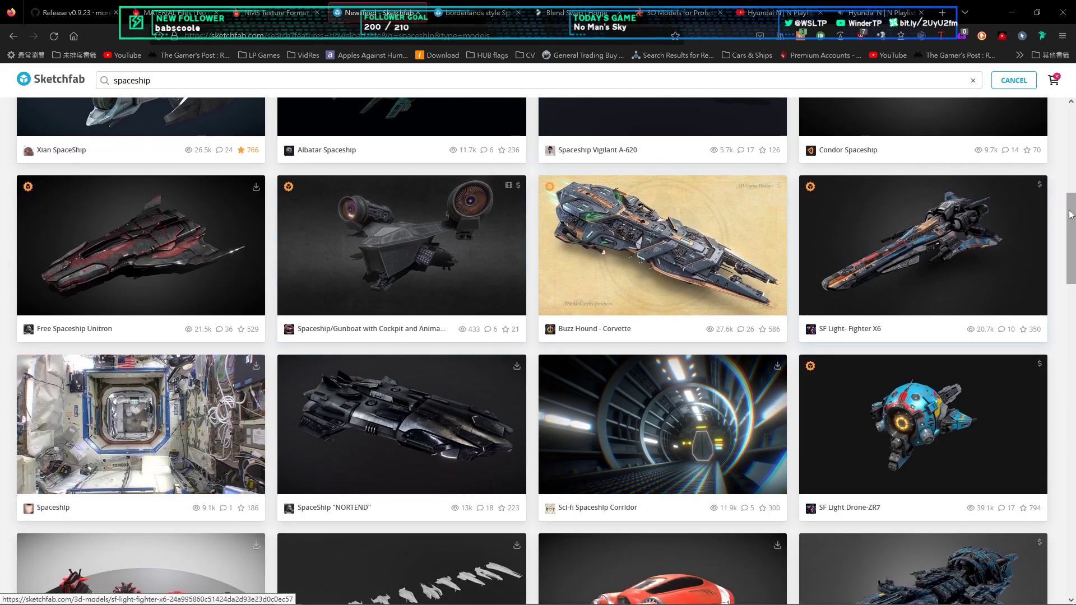
{"action": "left_click_drag", "start_coordinate": [1073, 216], "coordinate": [1053, 202]}
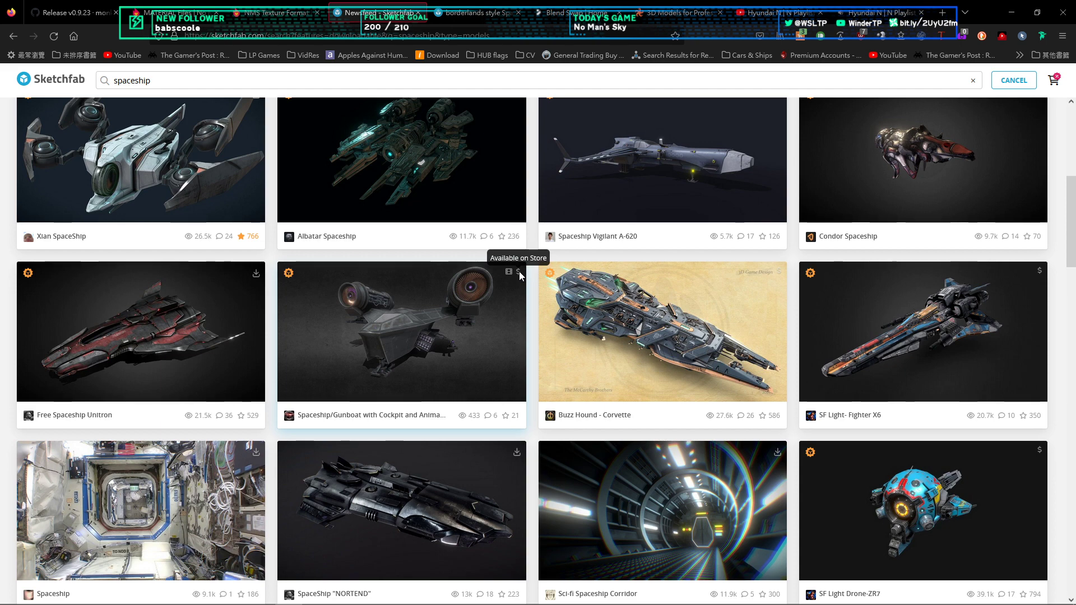
{"action": "scroll", "coordinate": [521, 280], "scroll_direction": "down", "scroll_amount": 1}
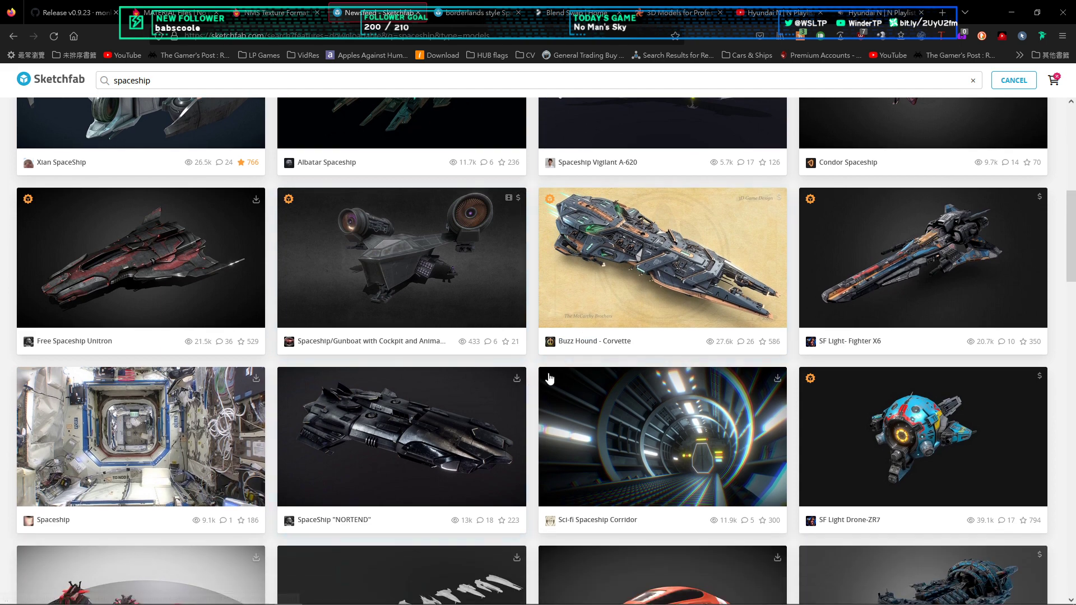
{"action": "scroll", "coordinate": [536, 384], "scroll_direction": "down", "scroll_amount": 1}
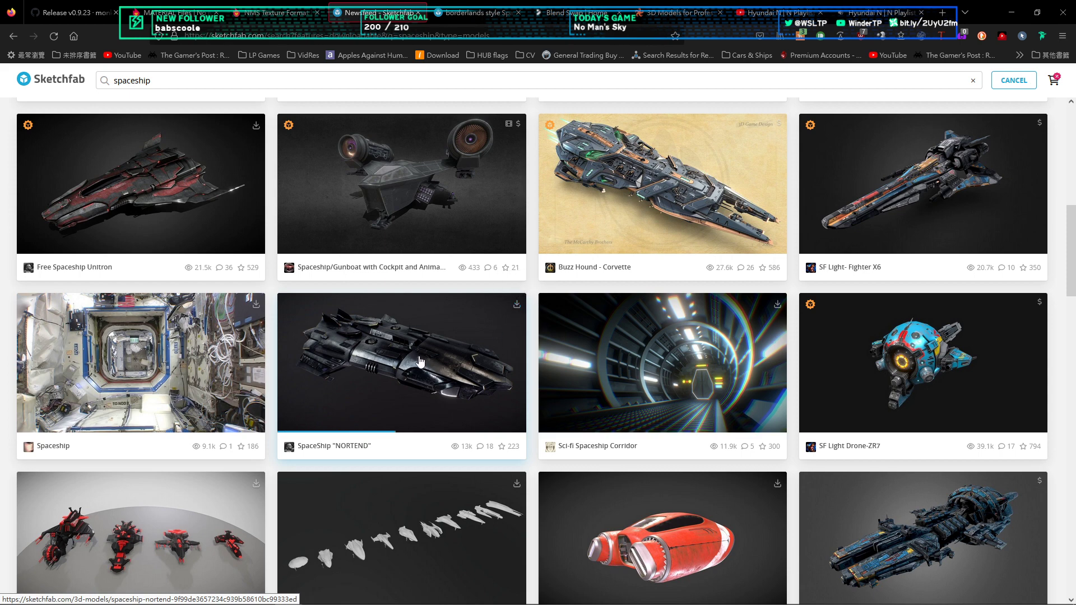
Step: Close the spaceship search results and examine the "borderlands style Space Ship" model's side view, title and author credit
{"action": "key", "text": "ctrl+w"}
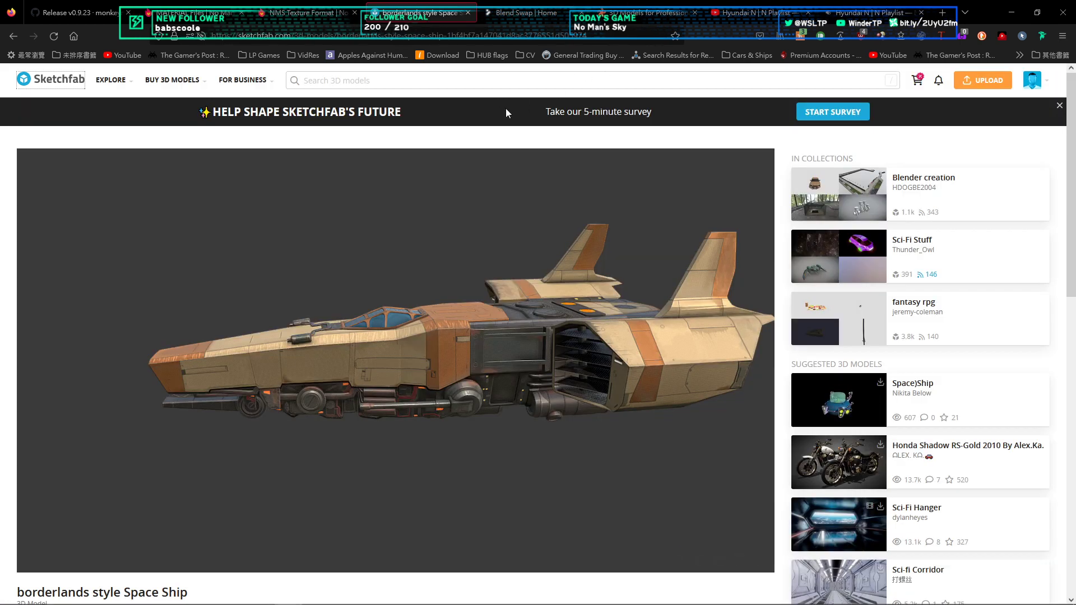
{"action": "scroll", "coordinate": [1066, 271], "scroll_direction": "down", "scroll_amount": 2}
{"action": "scroll", "coordinate": [1066, 271], "scroll_direction": "up", "scroll_amount": 2}
{"action": "left_click_drag", "start_coordinate": [557, 345], "coordinate": [499, 377]}
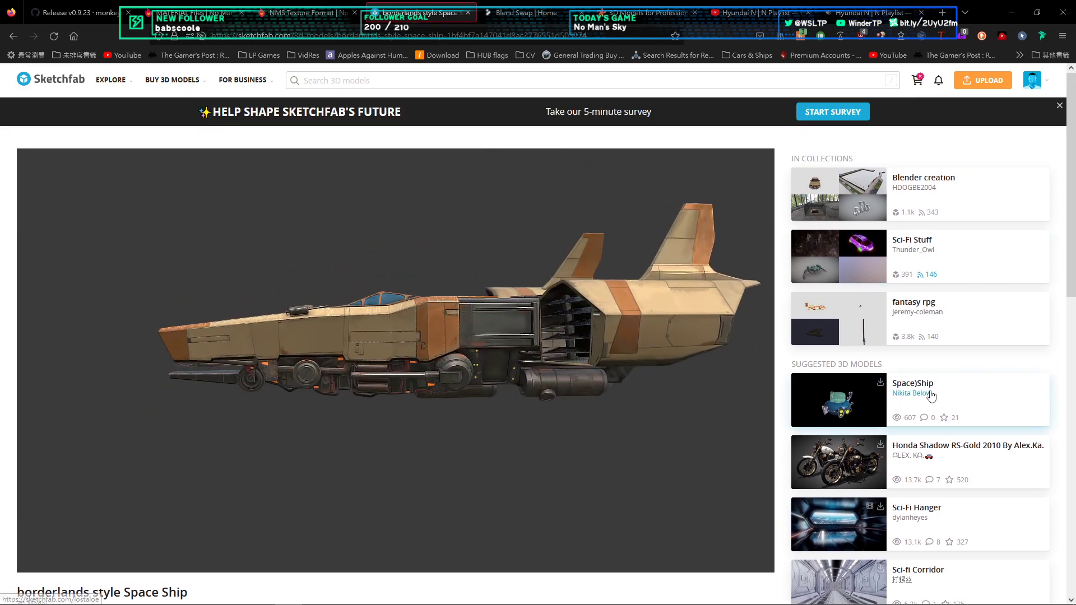
{"action": "scroll", "coordinate": [927, 396], "scroll_direction": "down", "scroll_amount": 2}
{"action": "left_click_drag", "start_coordinate": [58, 532], "coordinate": [178, 532]}
{"action": "scroll", "coordinate": [168, 504], "scroll_direction": "down", "scroll_amount": 2}
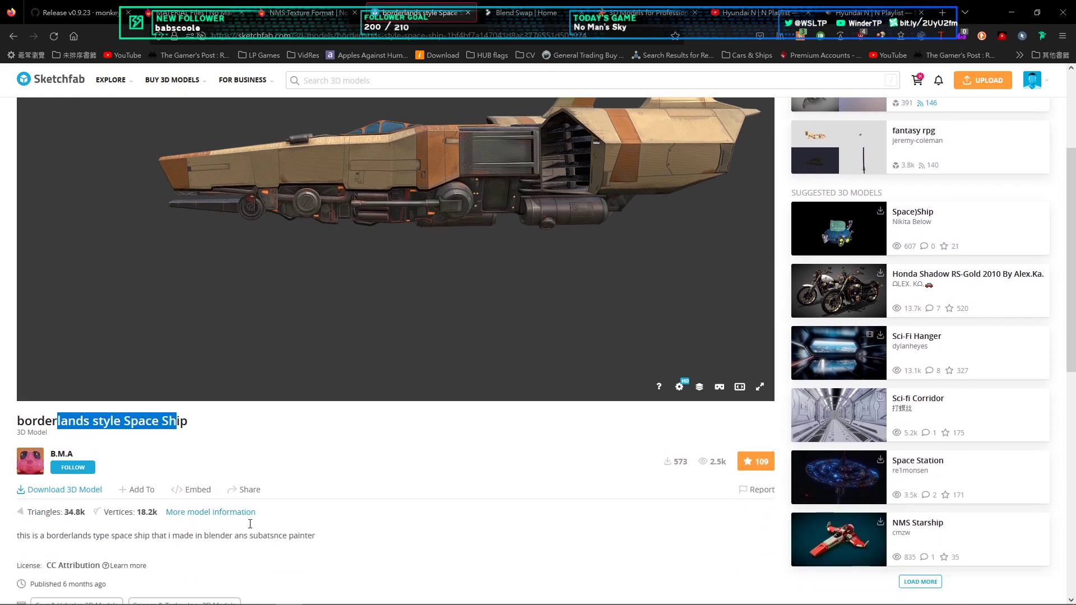
{"action": "left_click", "coordinate": [88, 445]}
{"action": "left_click_drag", "start_coordinate": [97, 441], "coordinate": [46, 444]}
{"action": "left_click", "coordinate": [365, 446]}
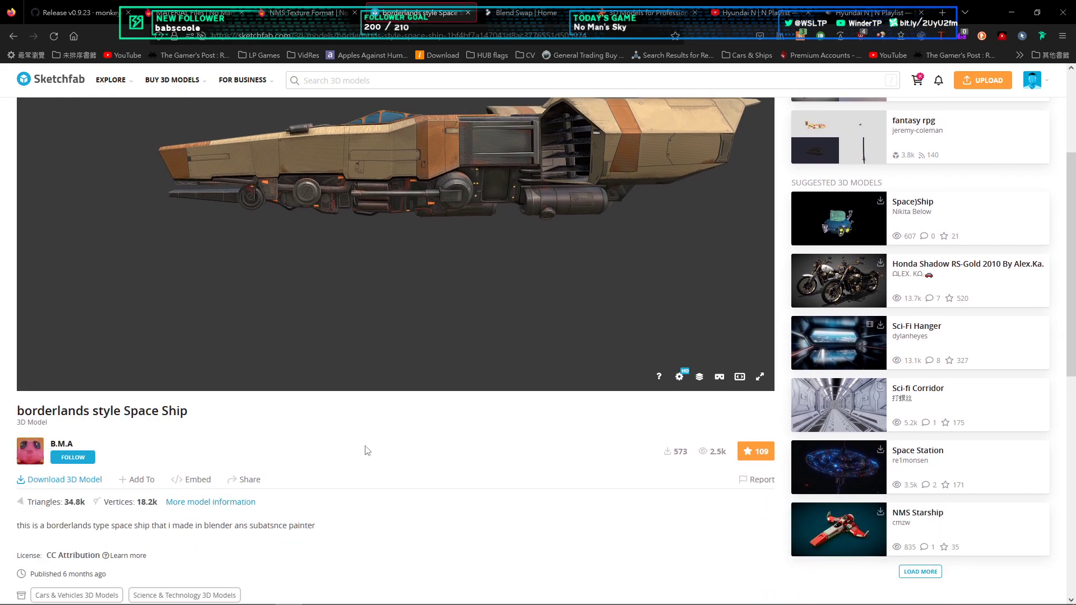
Step: Inspect the ship from several angles and check its model details and download option
{"action": "scroll", "coordinate": [625, 429], "scroll_direction": "up", "scroll_amount": 3}
{"action": "left_click_drag", "start_coordinate": [409, 337], "coordinate": [622, 365]}
{"action": "left_click_drag", "start_coordinate": [329, 370], "coordinate": [634, 381]}
{"action": "mouse_move", "coordinate": [363, 359]}
{"action": "left_mouse_down"}
{"action": "mouse_move", "coordinate": [442, 353]}
{"action": "mouse_move", "coordinate": [428, 351]}
{"action": "mouse_move", "coordinate": [507, 387]}
{"action": "mouse_move", "coordinate": [473, 373]}
{"action": "mouse_move", "coordinate": [419, 380]}
{"action": "mouse_move", "coordinate": [411, 313]}
{"action": "mouse_move", "coordinate": [512, 291]}
{"action": "mouse_move", "coordinate": [411, 305]}
{"action": "mouse_move", "coordinate": [442, 308]}
{"action": "mouse_move", "coordinate": [411, 365]}
{"action": "mouse_move", "coordinate": [464, 372]}
{"action": "mouse_move", "coordinate": [444, 325]}
{"action": "mouse_move", "coordinate": [491, 358]}
{"action": "mouse_move", "coordinate": [493, 376]}
{"action": "left_mouse_up"}
{"action": "scroll", "coordinate": [444, 325], "scroll_direction": "down", "scroll_amount": 5}
{"action": "scroll", "coordinate": [494, 376], "scroll_direction": "up", "scroll_amount": 3}
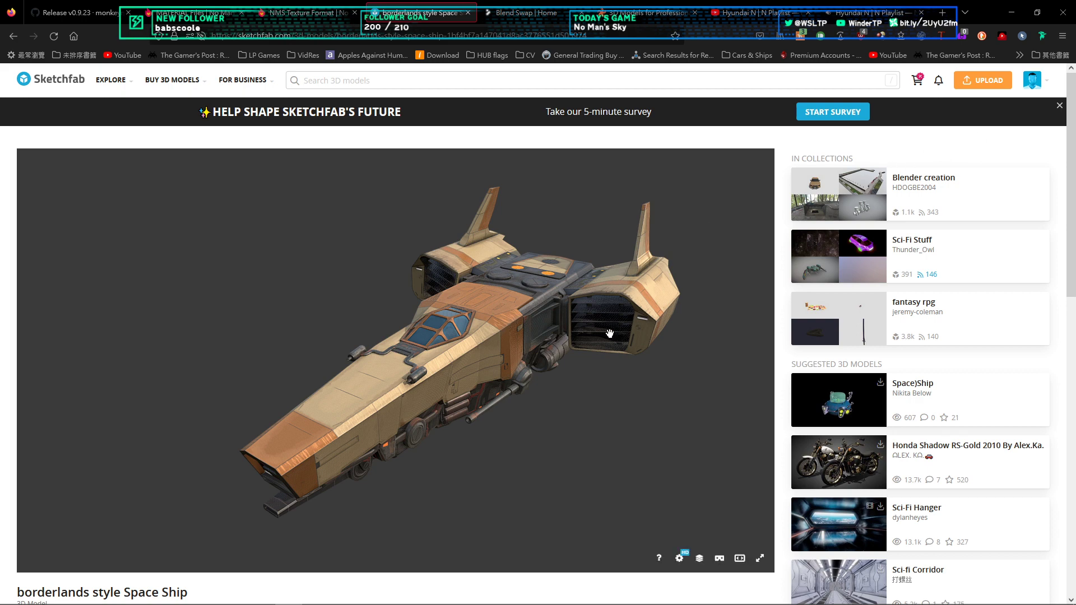
{"action": "mouse_move", "coordinate": [575, 373]}
{"action": "left_mouse_down"}
{"action": "mouse_move", "coordinate": [560, 398]}
{"action": "mouse_move", "coordinate": [697, 420]}
{"action": "left_mouse_up"}
{"action": "scroll", "coordinate": [902, 379], "scroll_direction": "down", "scroll_amount": 6}
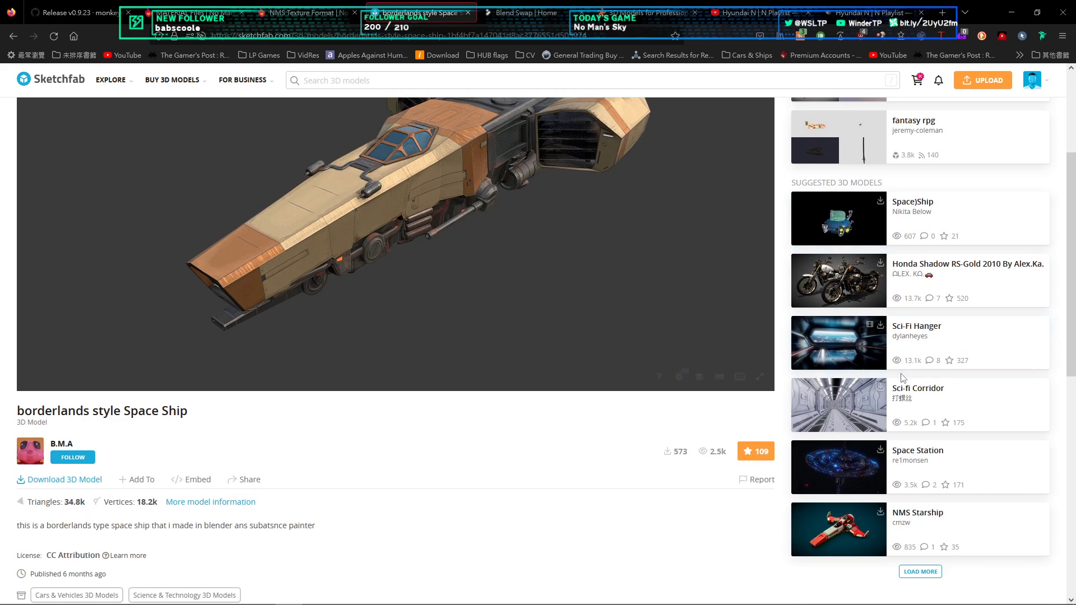
{"action": "scroll", "coordinate": [901, 378], "scroll_direction": "up", "scroll_amount": 5}
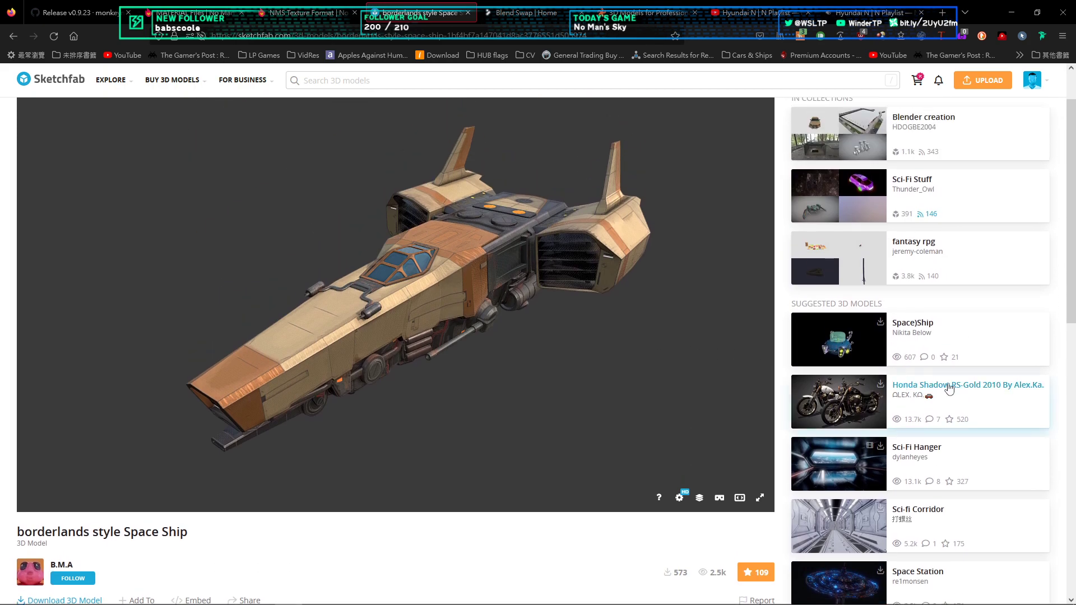
{"action": "scroll", "coordinate": [835, 437], "scroll_direction": "down", "scroll_amount": 2}
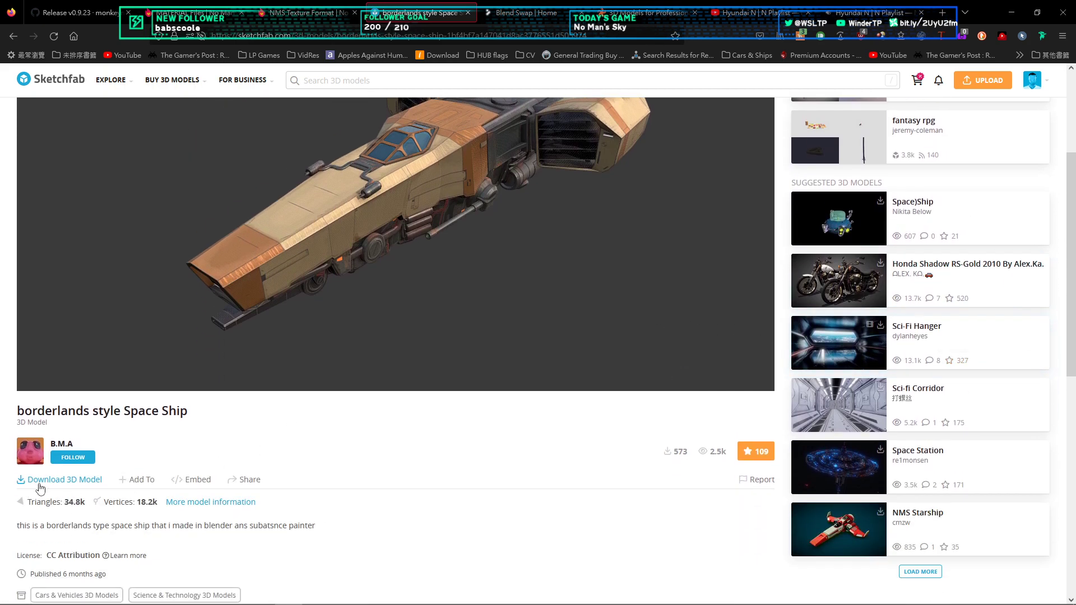
{"action": "scroll", "coordinate": [975, 336], "scroll_direction": "up", "scroll_amount": 1}
{"action": "scroll", "coordinate": [975, 336], "scroll_direction": "down", "scroll_amount": 2}
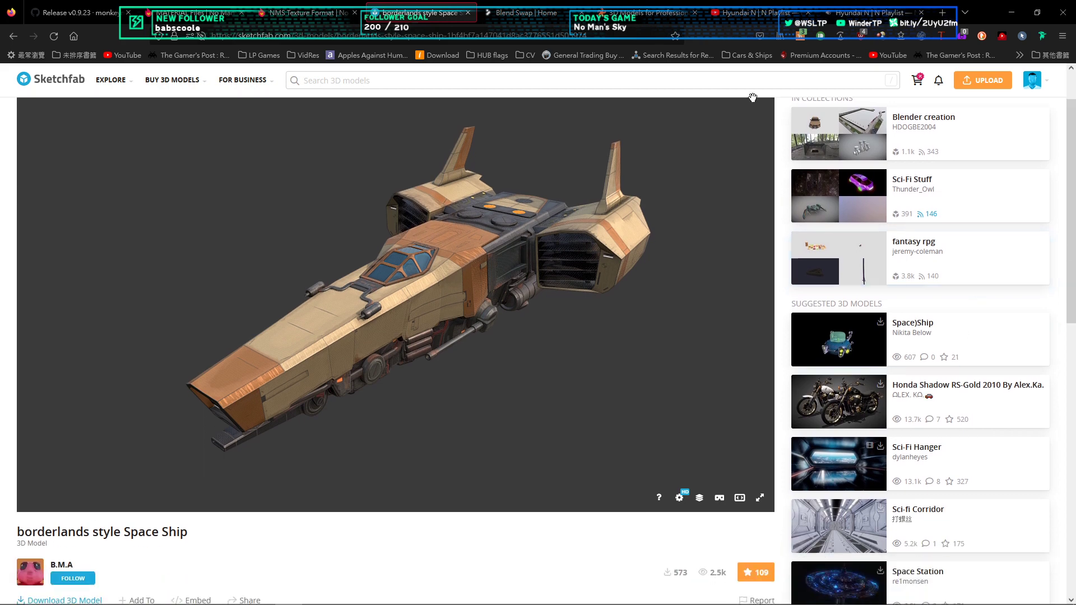
Step: View Blend Swap's home page, switch to TurboSquid, search for "spaceship" and restrict the results to free models
{"action": "left_click", "coordinate": [555, 14]}
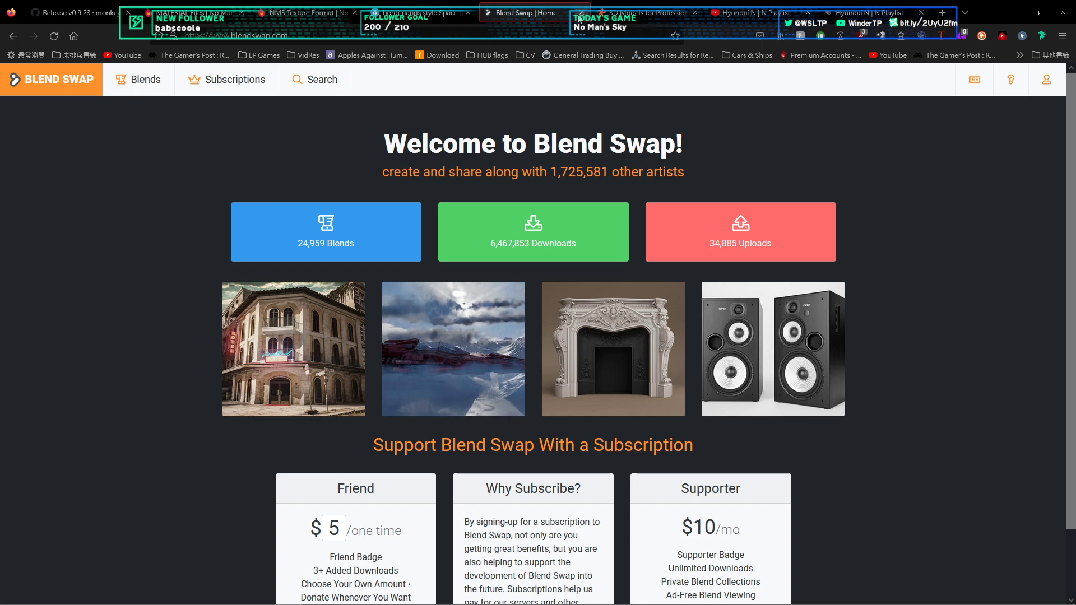
{"action": "key", "text": "ctrl+Tab"}
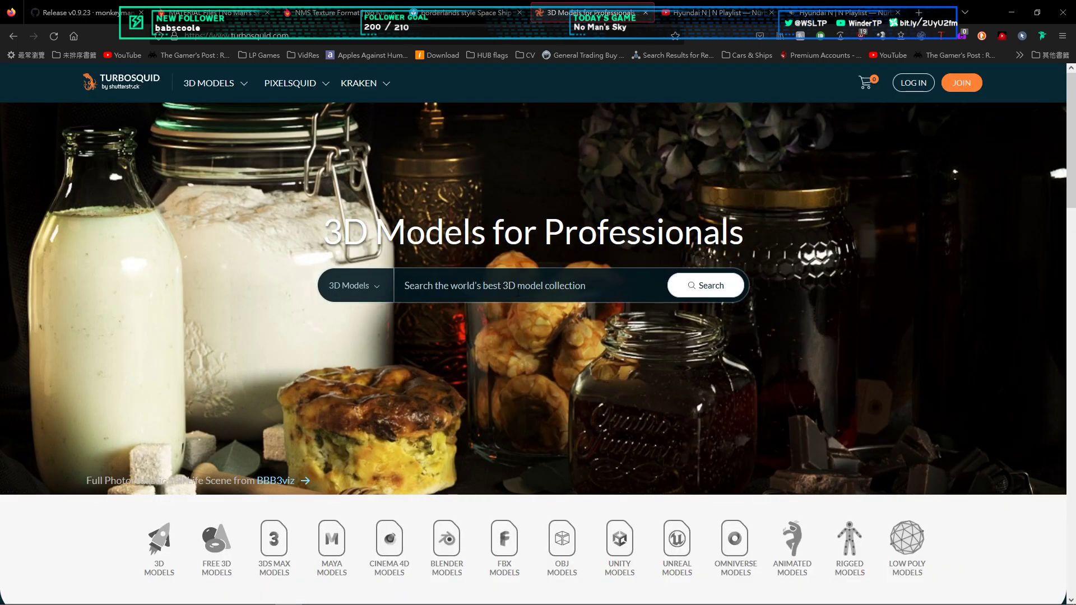
{"action": "left_click", "coordinate": [517, 292]}
{"action": "type", "text": "spaceship"}
{"action": "key", "text": "Return"}
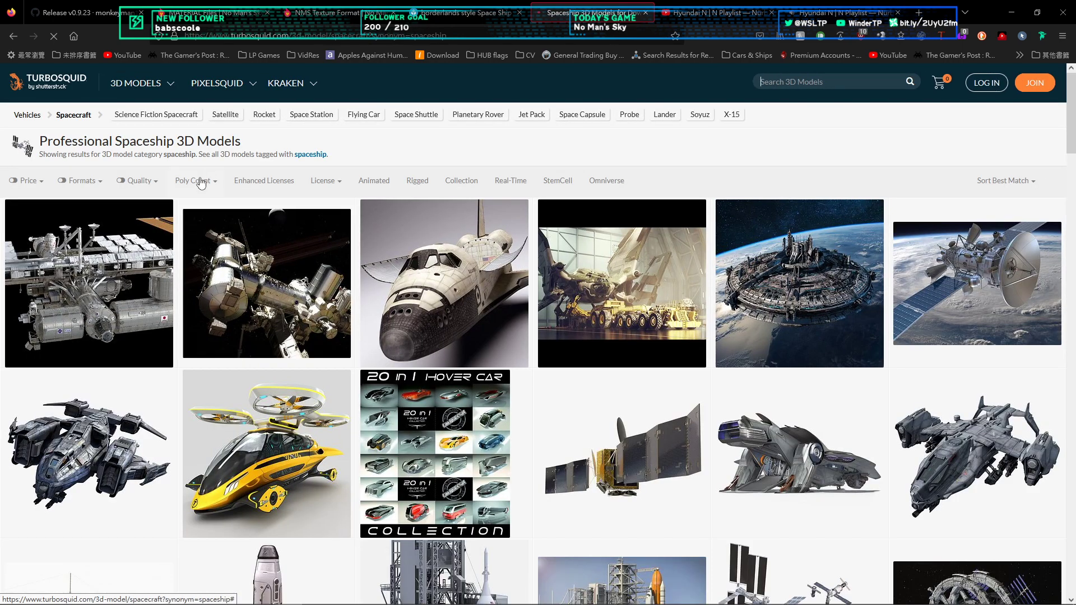
{"action": "left_click", "coordinate": [40, 185]}
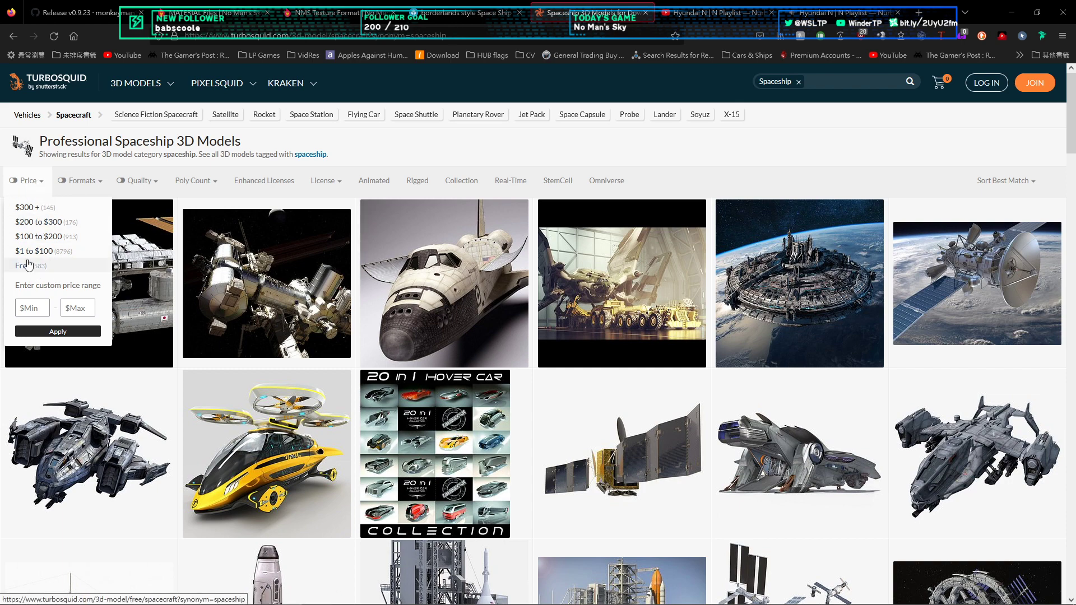
{"action": "left_click", "coordinate": [85, 283]}
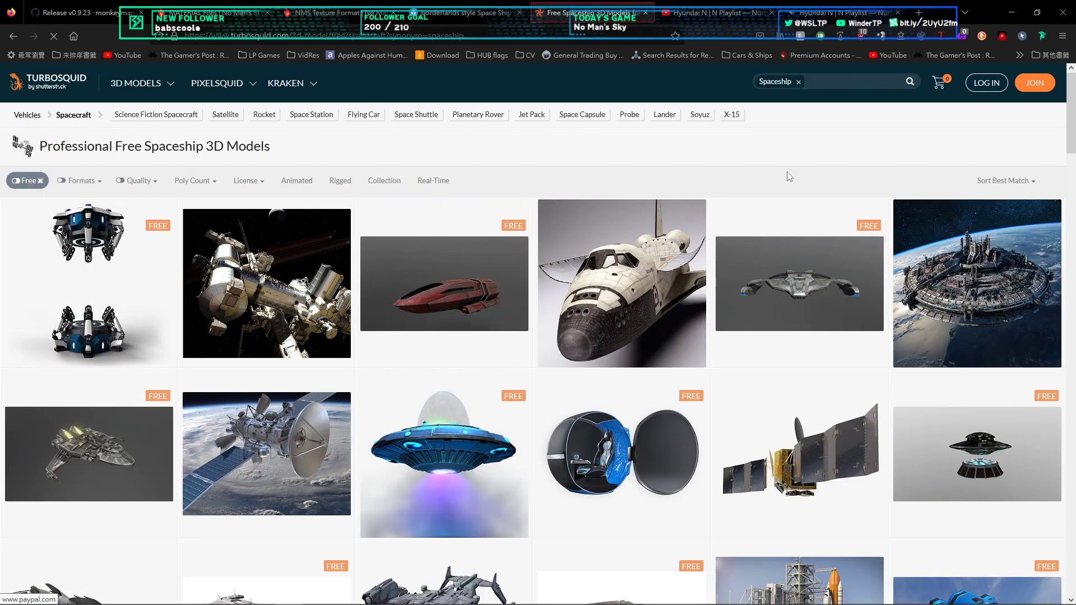
Step: Browse the free spaceship models on TurboSquid, checking the file formats and prices of individual entries
{"action": "scroll", "coordinate": [786, 171], "scroll_direction": "down", "scroll_amount": 3}
{"action": "scroll", "coordinate": [787, 177], "scroll_direction": "up", "scroll_amount": 3}
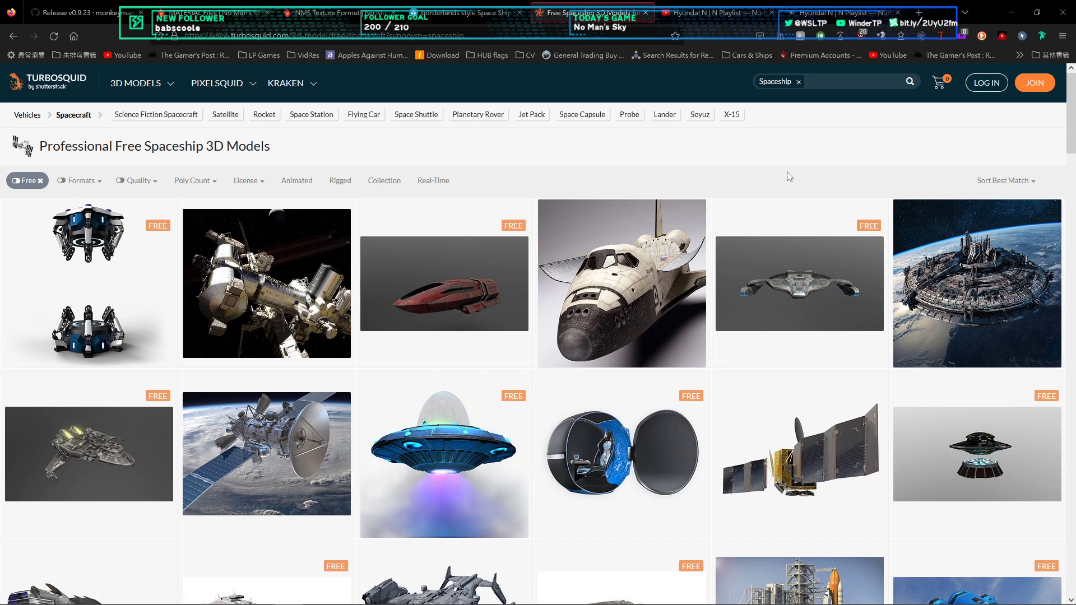
{"action": "scroll", "coordinate": [786, 171], "scroll_direction": "down", "scroll_amount": 1}
{"action": "scroll", "coordinate": [822, 128], "scroll_direction": "up", "scroll_amount": 1}
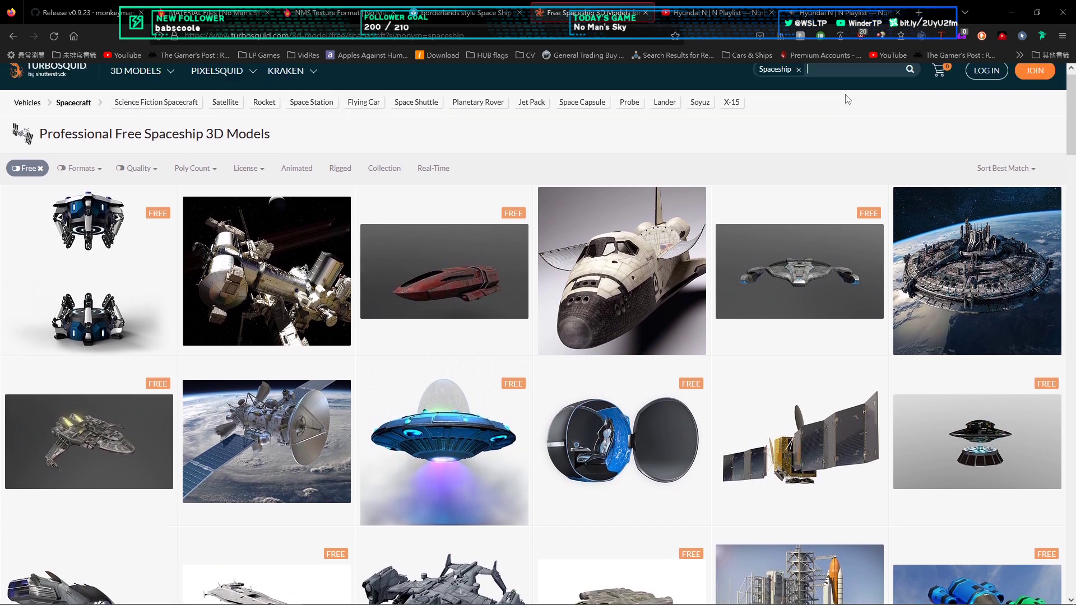
{"action": "mouse_move", "coordinate": [512, 227]}
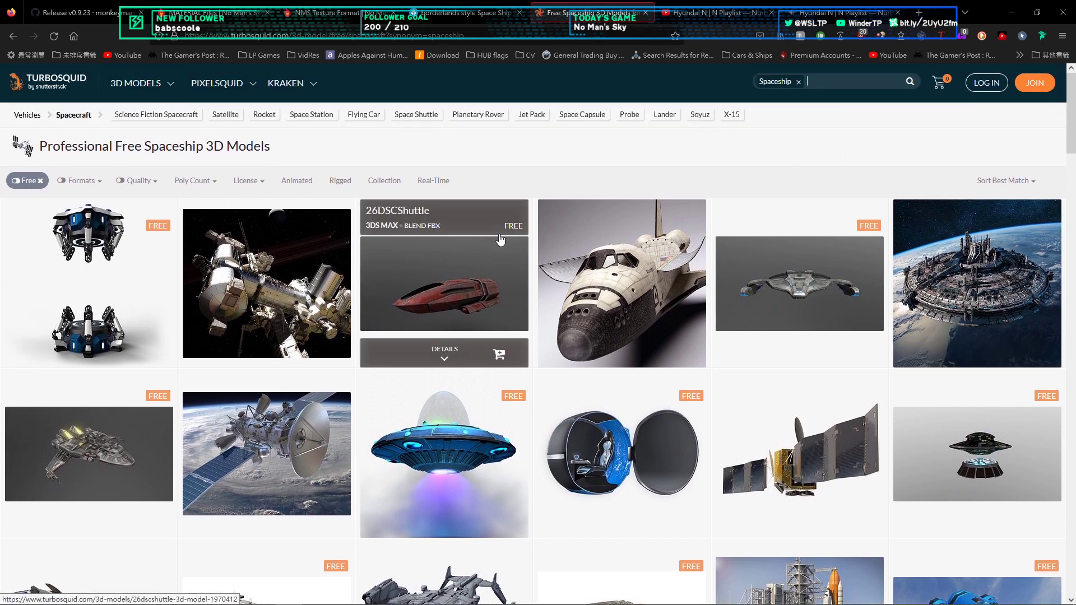
{"action": "mouse_move", "coordinate": [811, 264]}
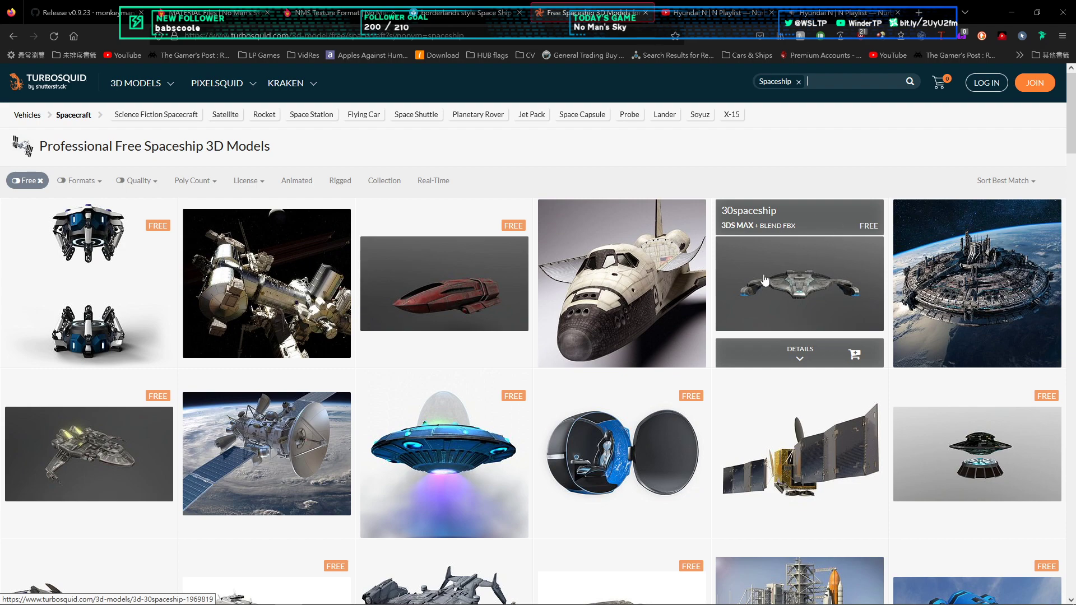
{"action": "scroll", "coordinate": [727, 250], "scroll_direction": "down", "scroll_amount": 7}
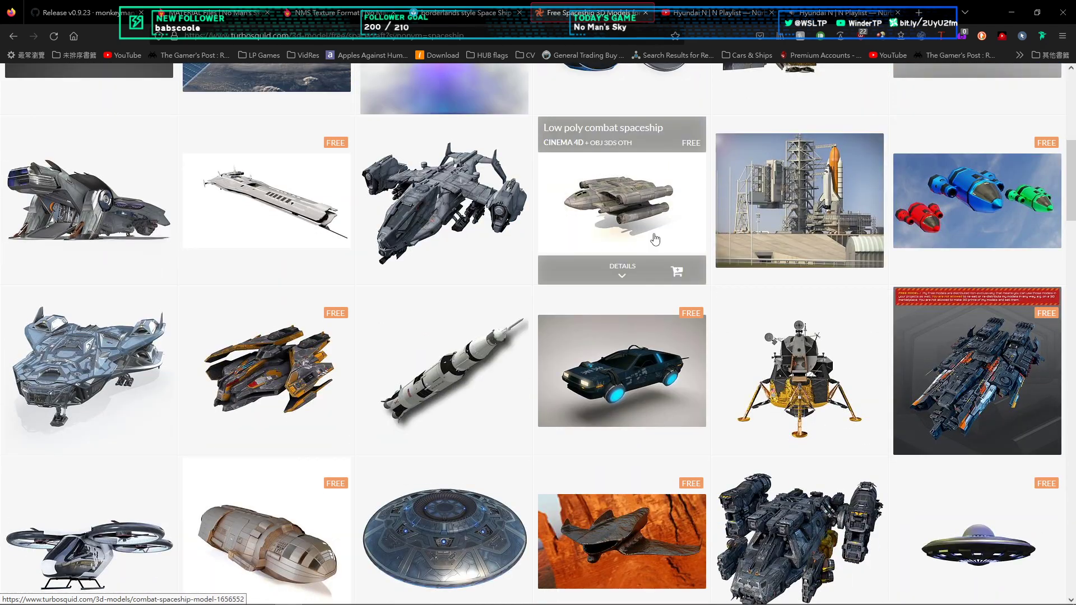
{"action": "mouse_move", "coordinate": [661, 302]}
{"action": "scroll", "coordinate": [663, 305], "scroll_direction": "down", "scroll_amount": 1}
{"action": "scroll", "coordinate": [654, 303], "scroll_direction": "down", "scroll_amount": 4}
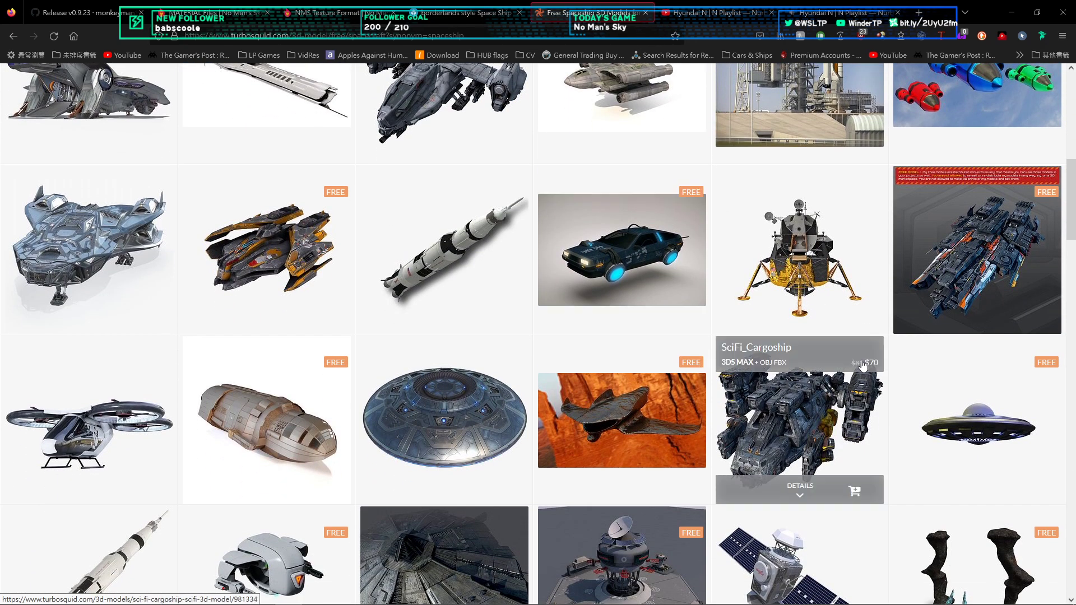
{"action": "mouse_move", "coordinate": [730, 288]}
{"action": "scroll", "coordinate": [730, 288], "scroll_direction": "down", "scroll_amount": 5}
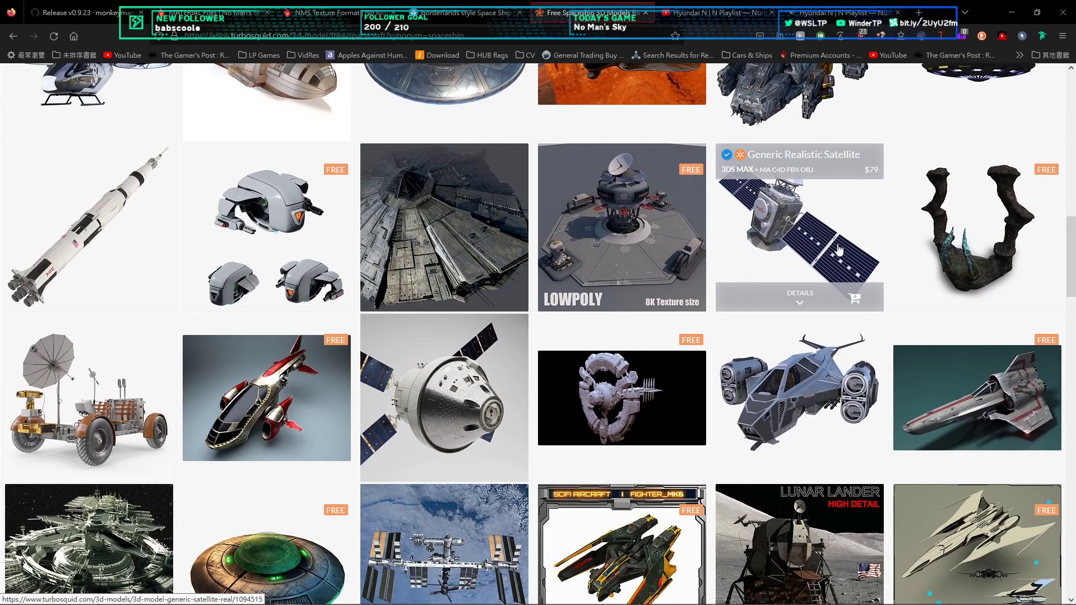
{"action": "mouse_move", "coordinate": [768, 258]}
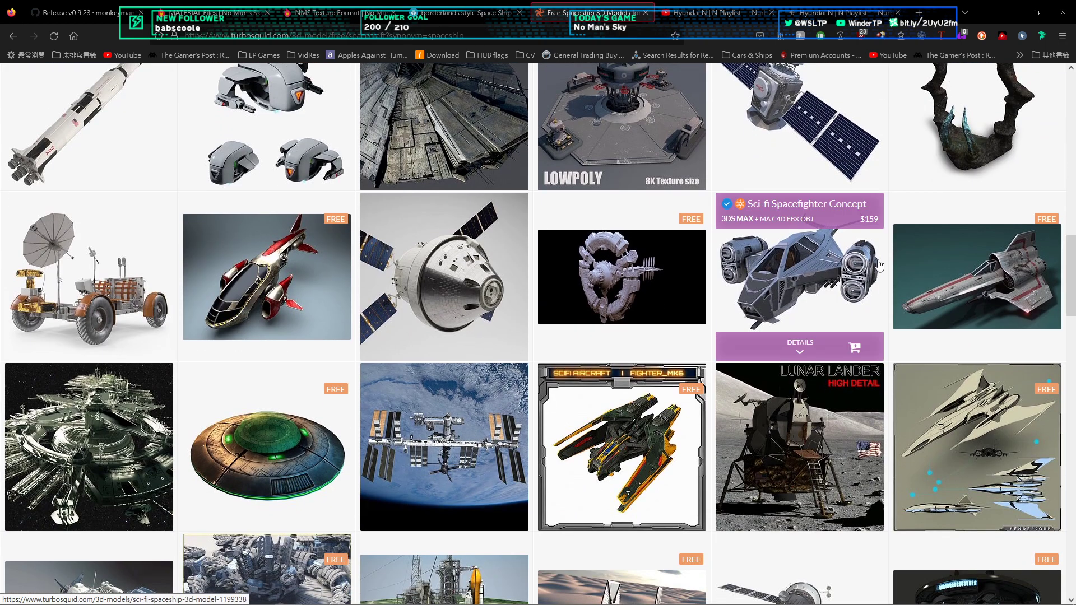
{"action": "mouse_move", "coordinate": [983, 252]}
{"action": "scroll", "coordinate": [964, 255], "scroll_direction": "down", "scroll_amount": 1}
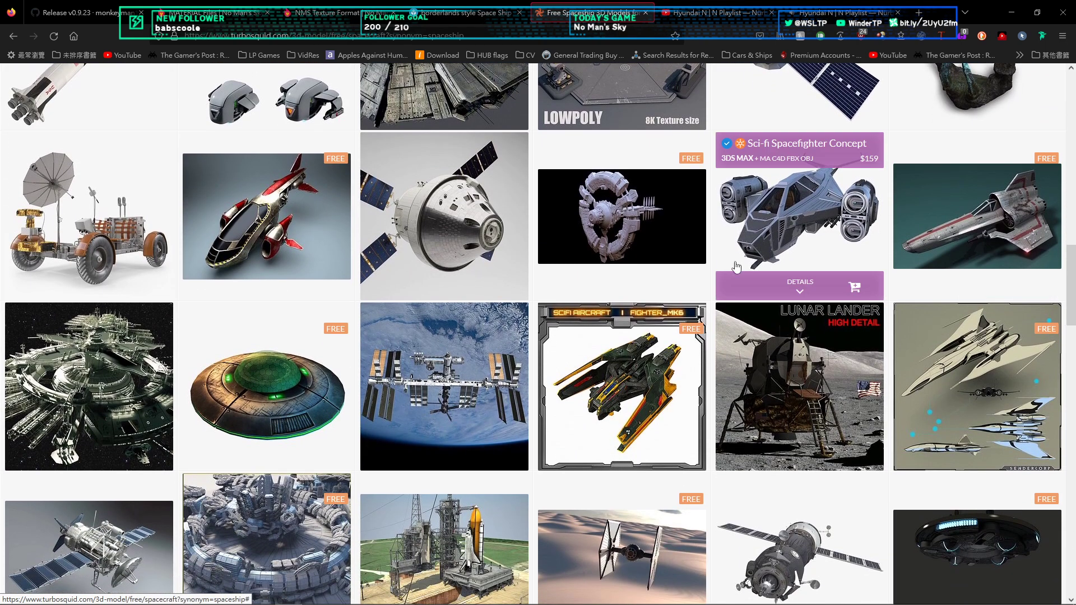
{"action": "mouse_move", "coordinate": [680, 233]}
{"action": "scroll", "coordinate": [679, 233], "scroll_direction": "down", "scroll_amount": 2}
{"action": "scroll", "coordinate": [676, 213], "scroll_direction": "down", "scroll_amount": 1}
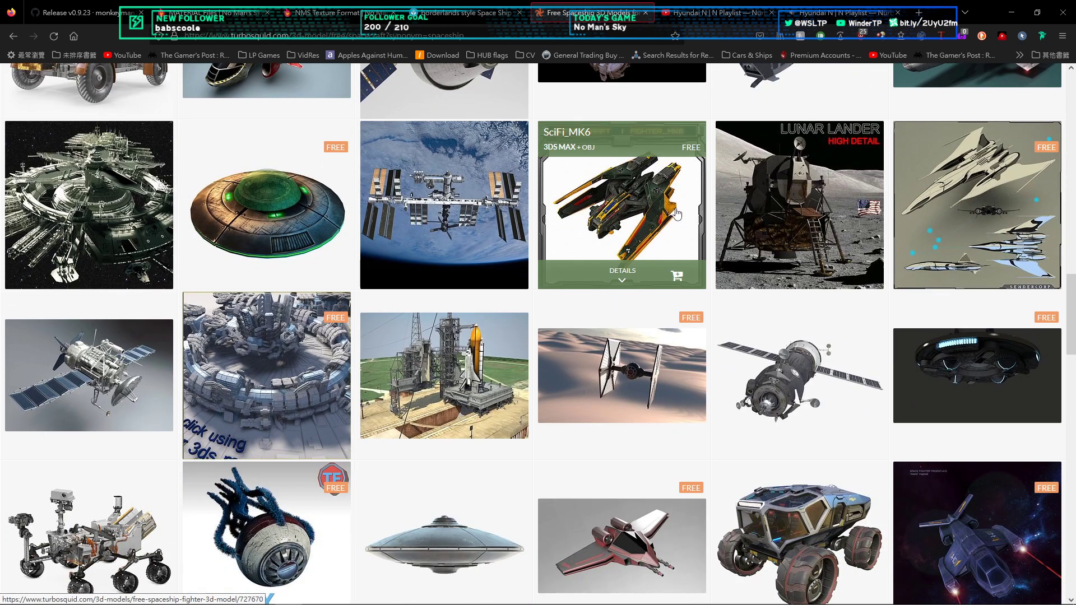
{"action": "scroll", "coordinate": [617, 224], "scroll_direction": "down", "scroll_amount": 7}
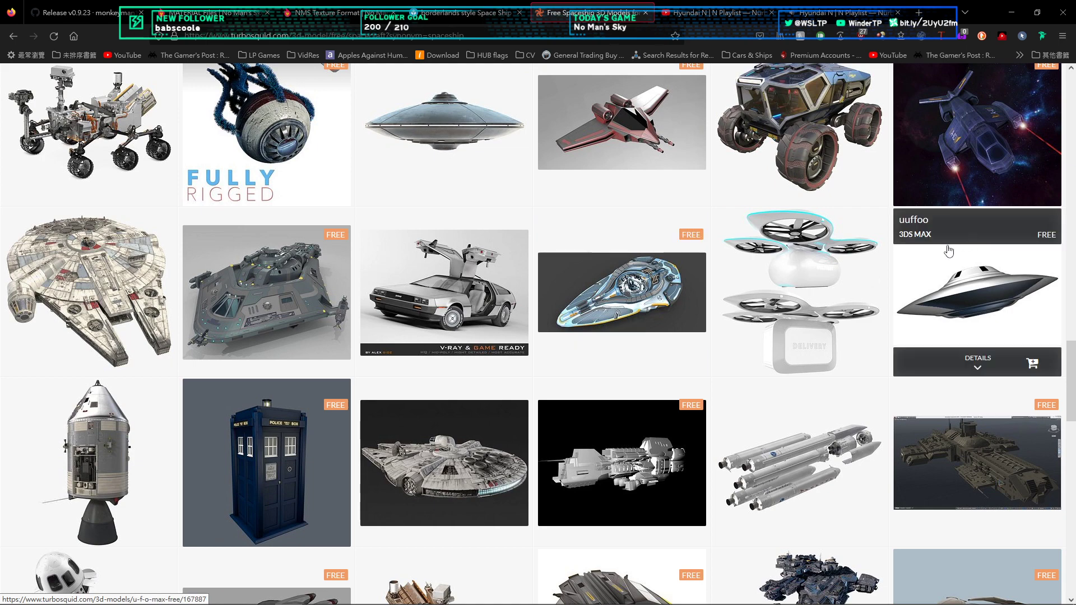
{"action": "scroll", "coordinate": [578, 258], "scroll_direction": "down", "scroll_amount": 3}
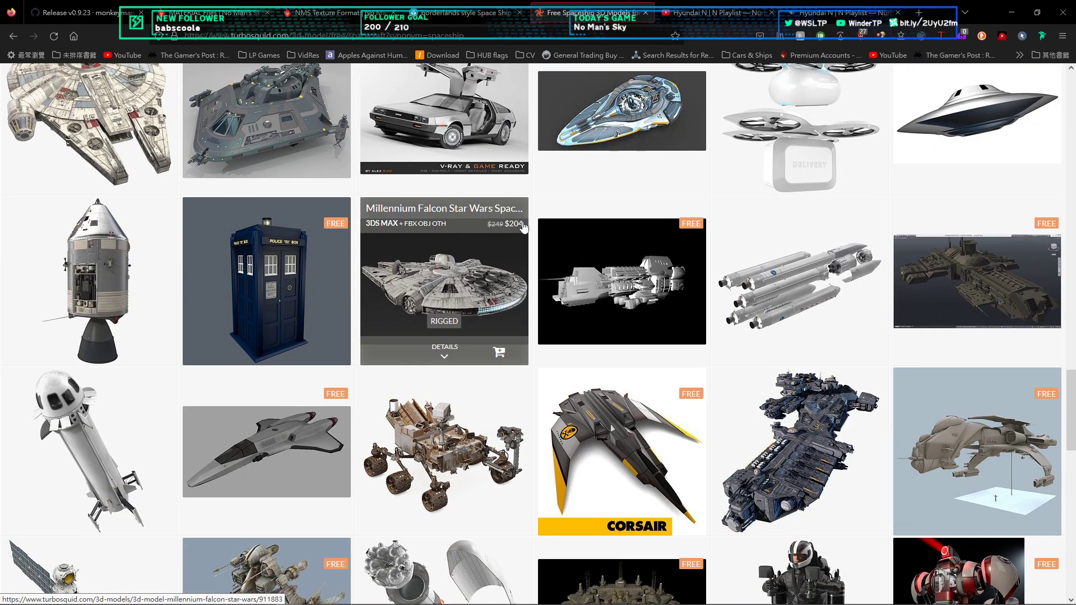
{"action": "scroll", "coordinate": [653, 207], "scroll_direction": "down", "scroll_amount": 5}
{"action": "scroll", "coordinate": [690, 203], "scroll_direction": "down", "scroll_amount": 2}
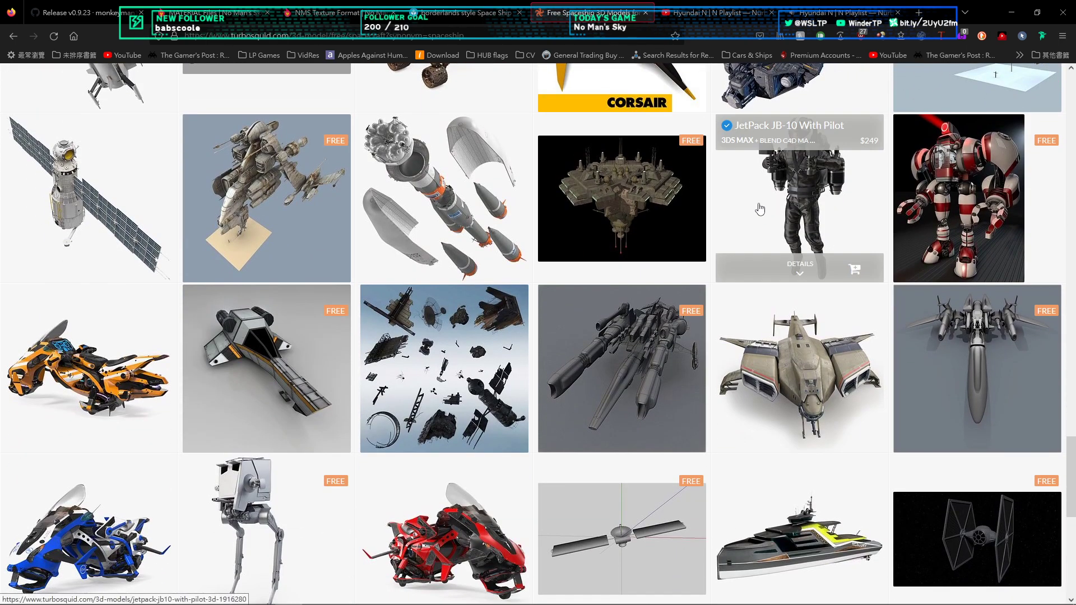
Step: Close the TurboSquid page, switch to Blender and close its Preferences window
{"action": "left_click", "coordinate": [646, 12]}
{"action": "left_click", "coordinate": [493, 6]}
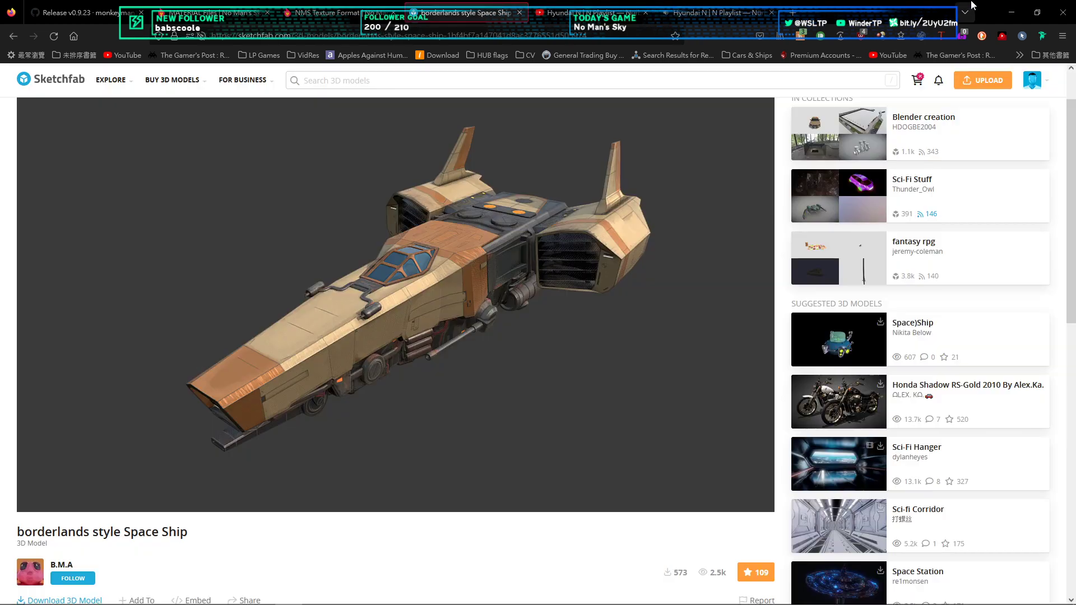
{"action": "left_click", "coordinate": [1011, 13]}
{"action": "left_click", "coordinate": [579, 67]}
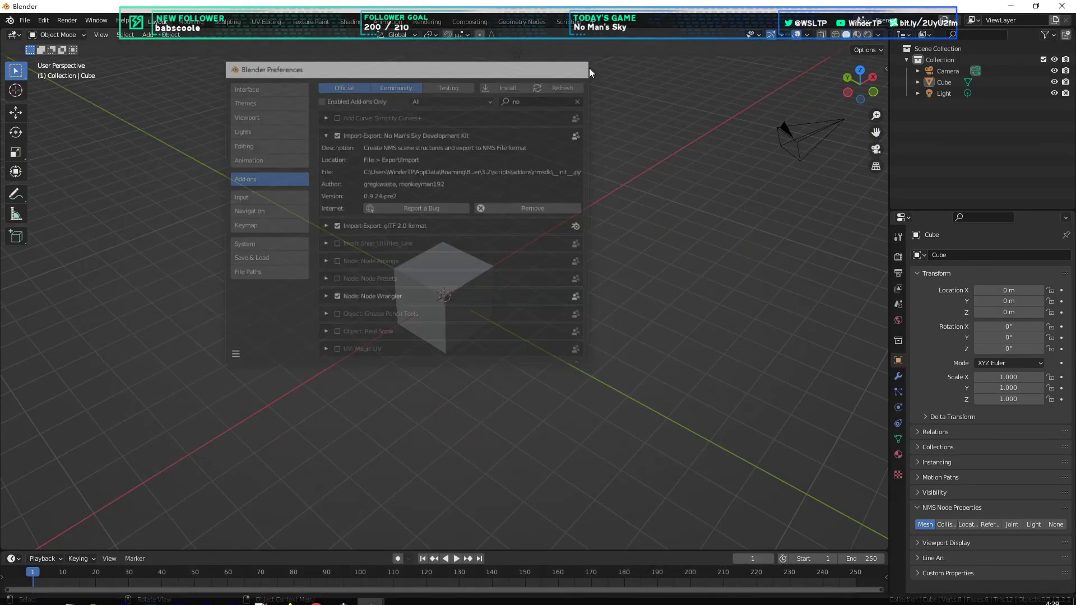
{"action": "left_click", "coordinate": [25, 20]}
{"action": "key", "text": "i"}
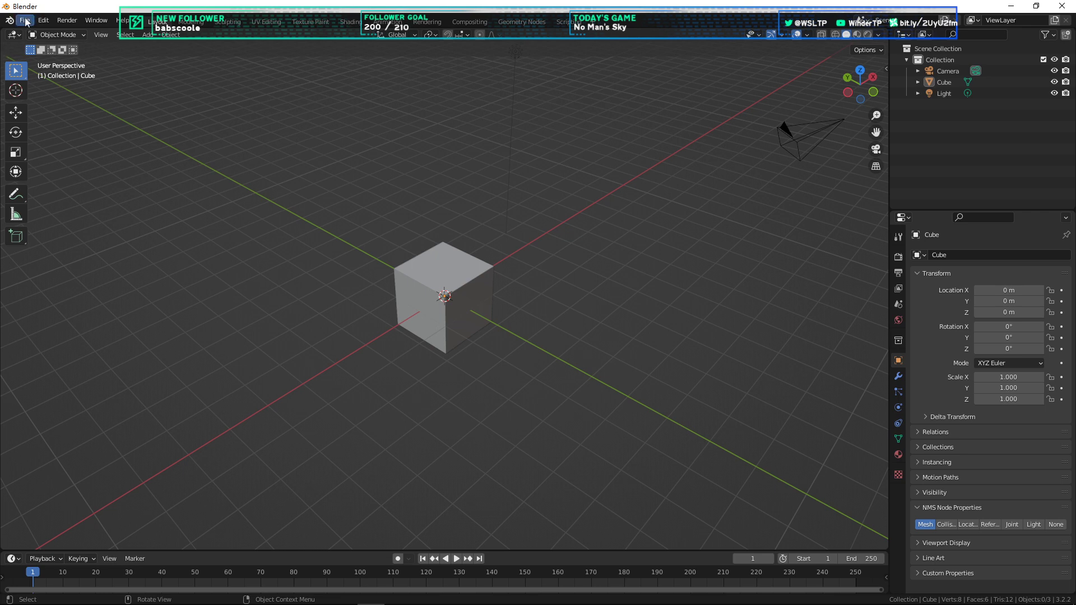
Step: Open the MODELLING folder in File Explorer, look through its model folders and open xian-spaceship
{"action": "right_click", "coordinate": [95, 594]}
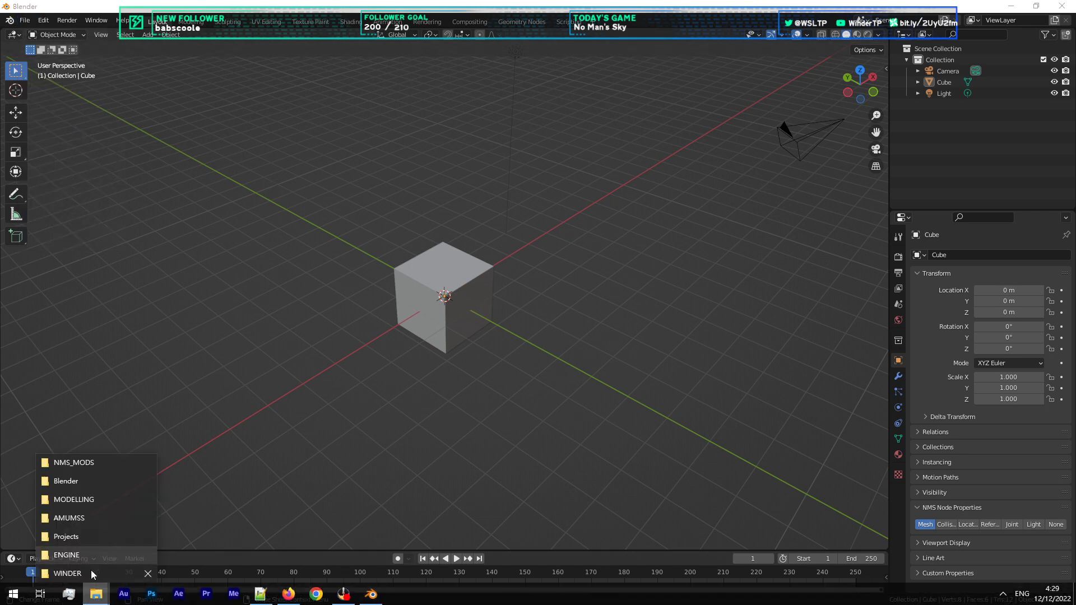
{"action": "left_click", "coordinate": [85, 496]}
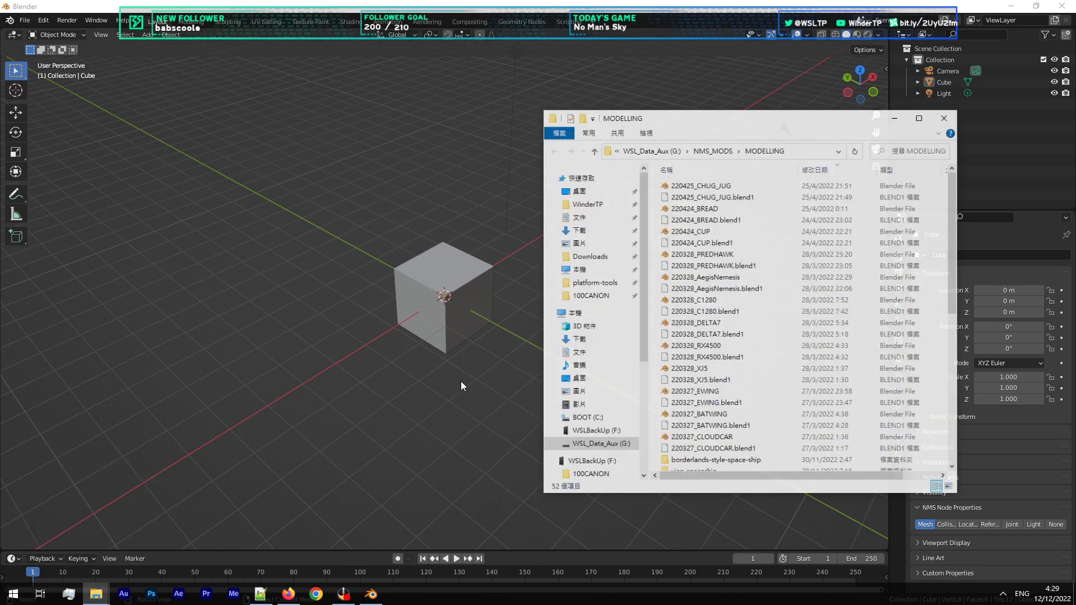
{"action": "scroll", "coordinate": [792, 293], "scroll_direction": "down", "scroll_amount": 8}
{"action": "scroll", "coordinate": [790, 285], "scroll_direction": "up", "scroll_amount": 6}
{"action": "scroll", "coordinate": [791, 286], "scroll_direction": "down", "scroll_amount": 7}
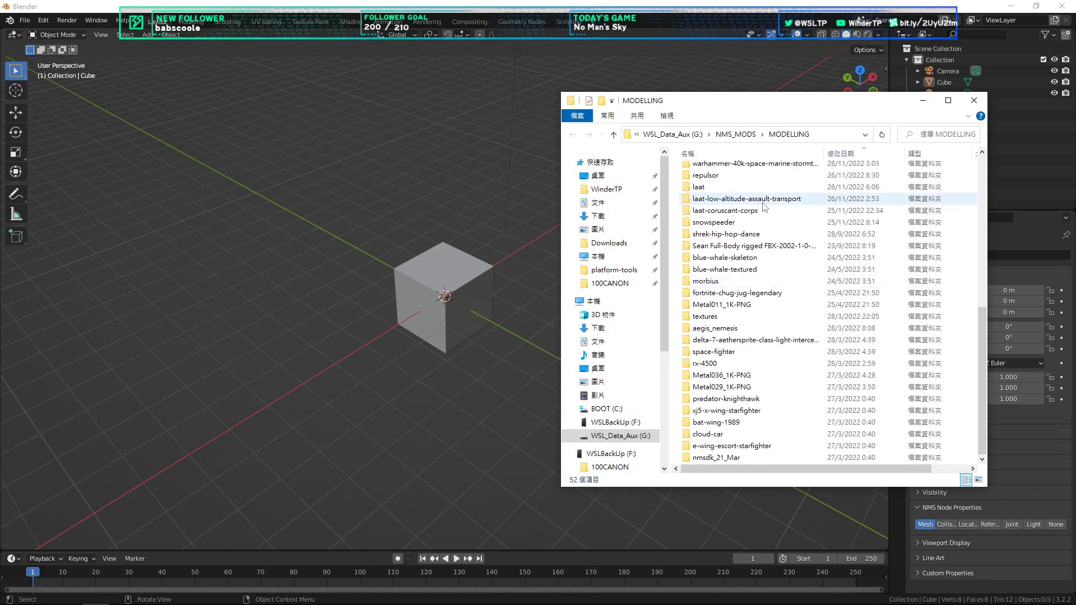
{"action": "scroll", "coordinate": [740, 245], "scroll_direction": "up", "scroll_amount": 2}
{"action": "double_click", "coordinate": [734, 212]}
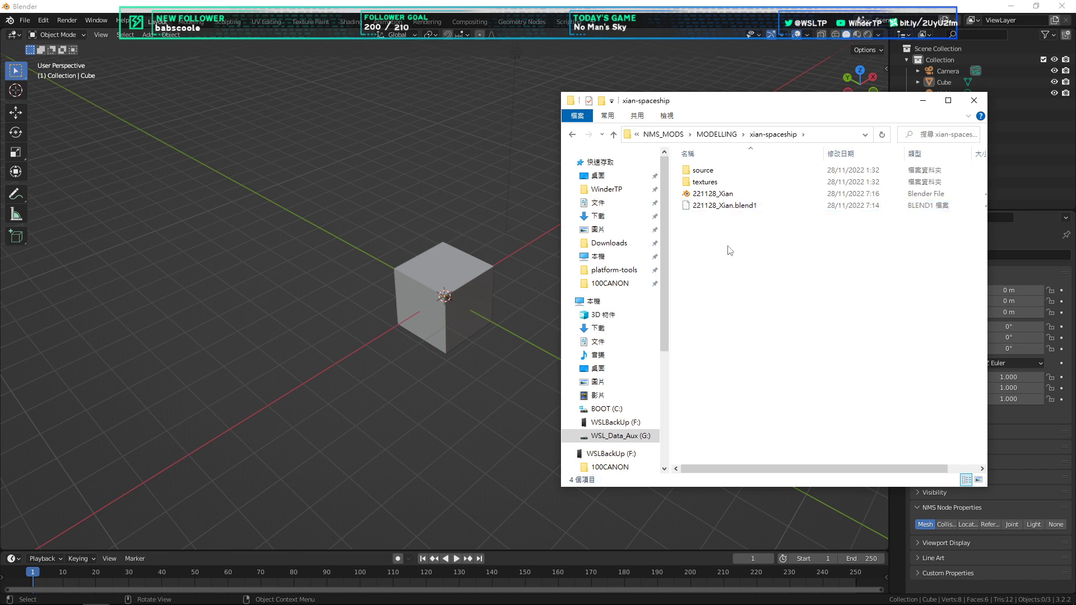
Step: Switch to Blender and look through its supported import formats, closing the list without importing anything
{"action": "left_click", "coordinate": [25, 20]}
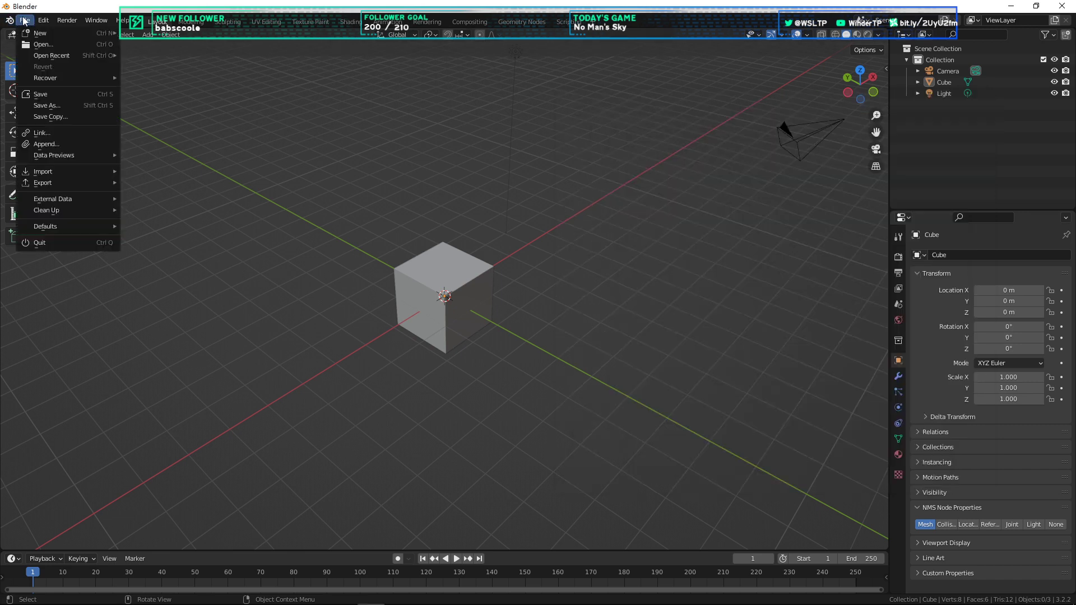
{"action": "mouse_move", "coordinate": [105, 173]}
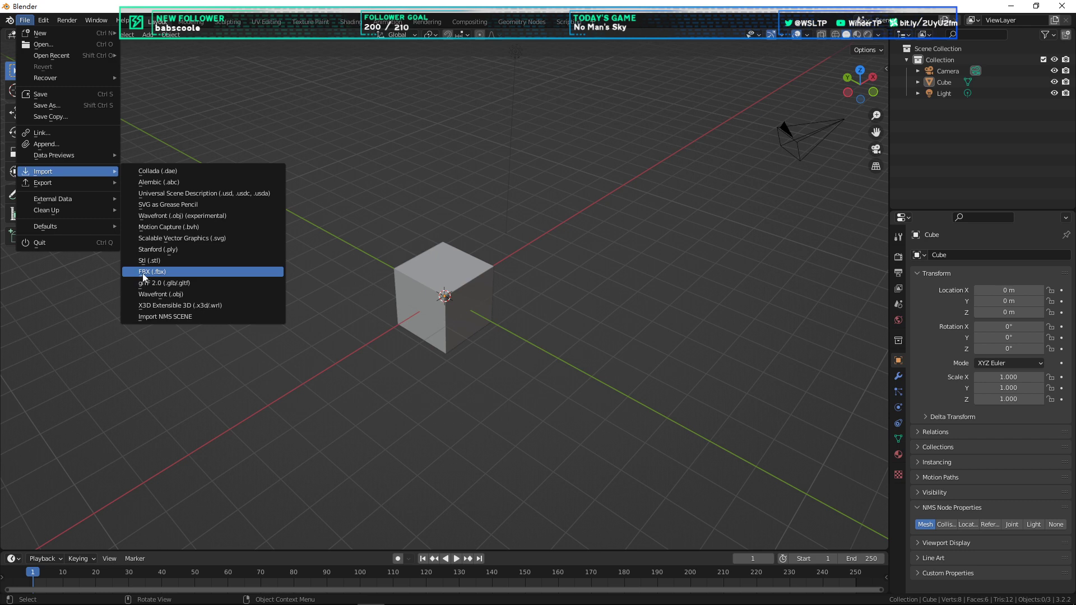
{"action": "key", "text": "Escape"}
{"action": "left_click", "coordinate": [33, 23]}
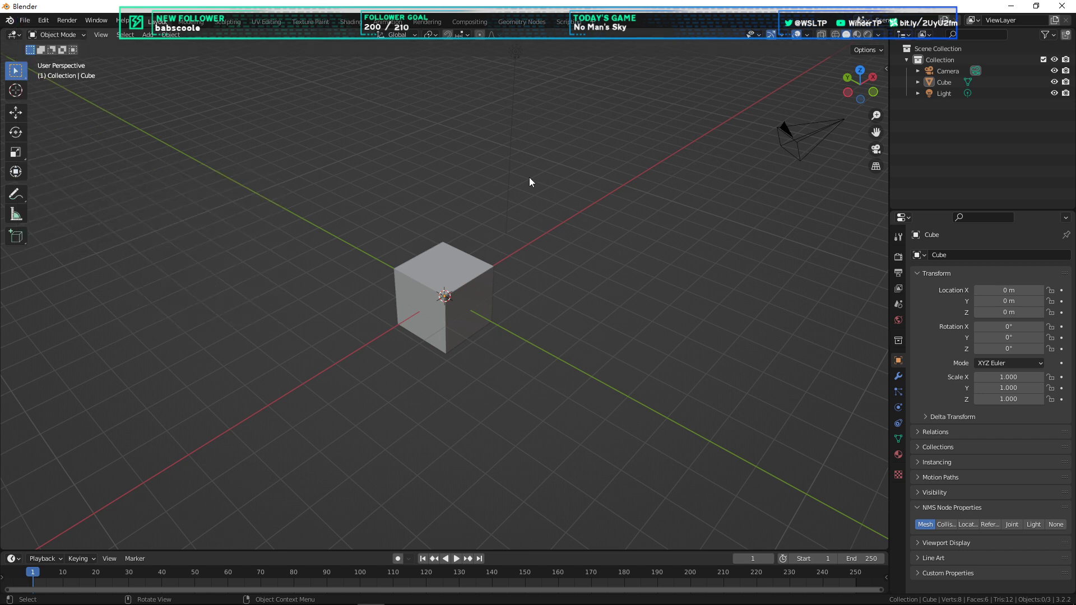
Step: Return to the MODELLING folder in File Explorer and open the source folder inside borderlands-style-space-ship
{"action": "key", "text": "alt+Tab"}
{"action": "key", "text": "BackSpace"}
{"action": "scroll", "coordinate": [728, 337], "scroll_direction": "down", "scroll_amount": 4}
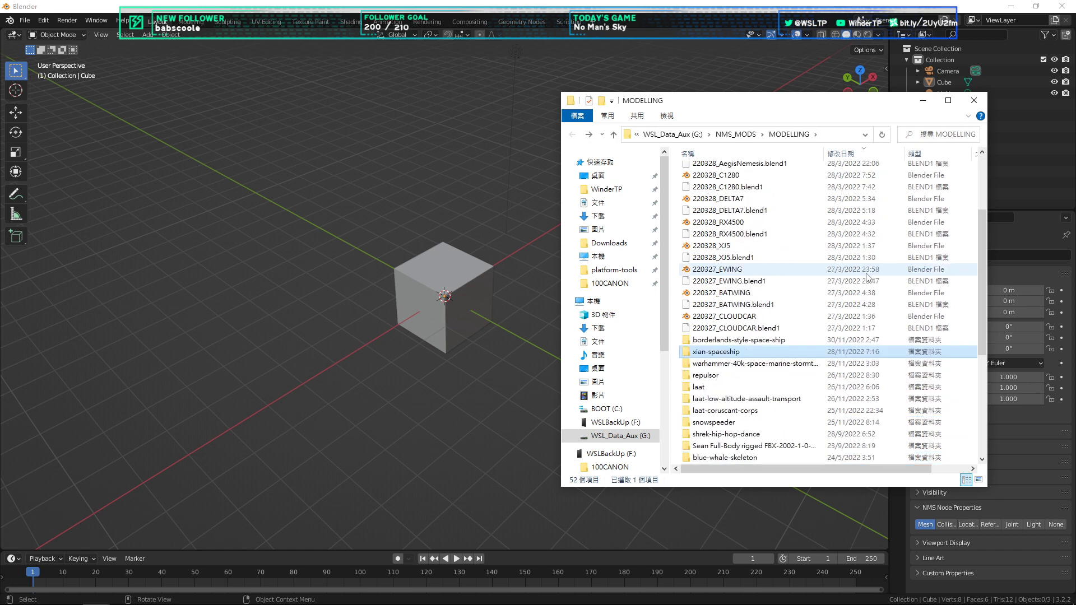
{"action": "left_click", "coordinate": [723, 340]}
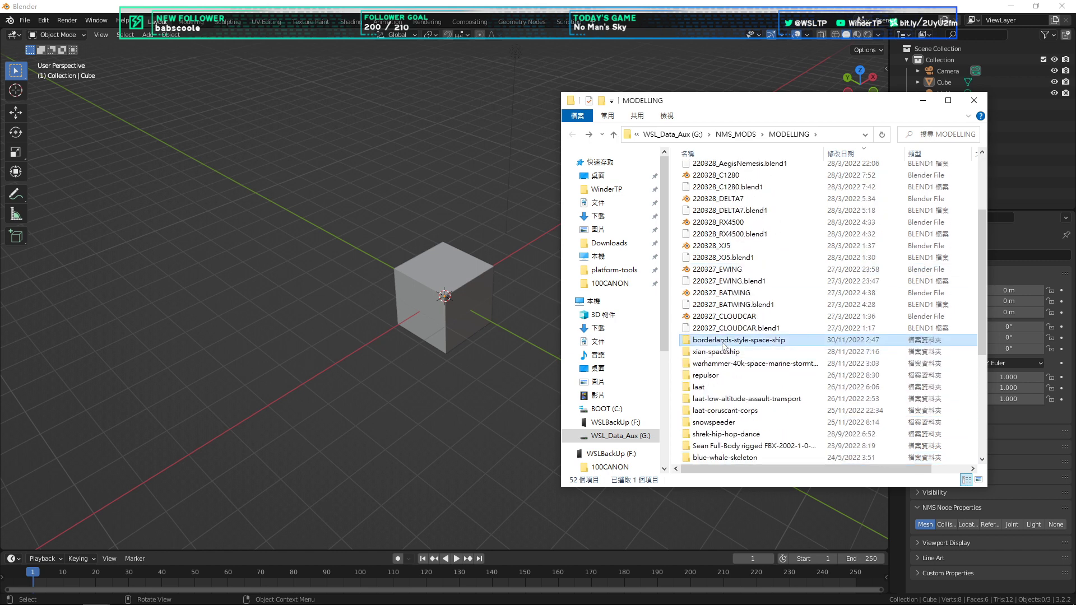
{"action": "double_click", "coordinate": [723, 342]}
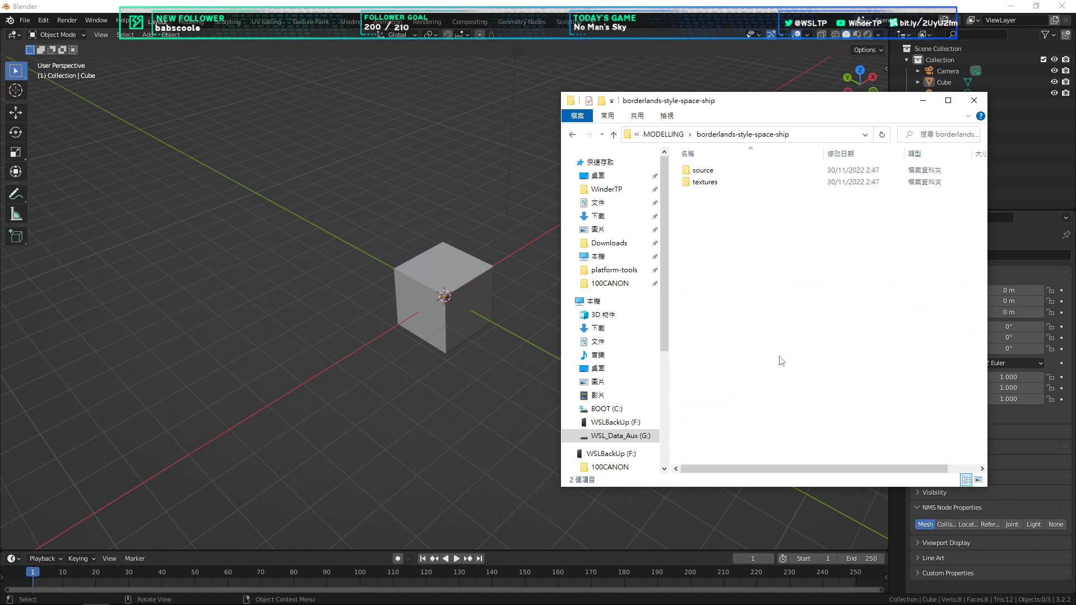
{"action": "double_click", "coordinate": [703, 171]}
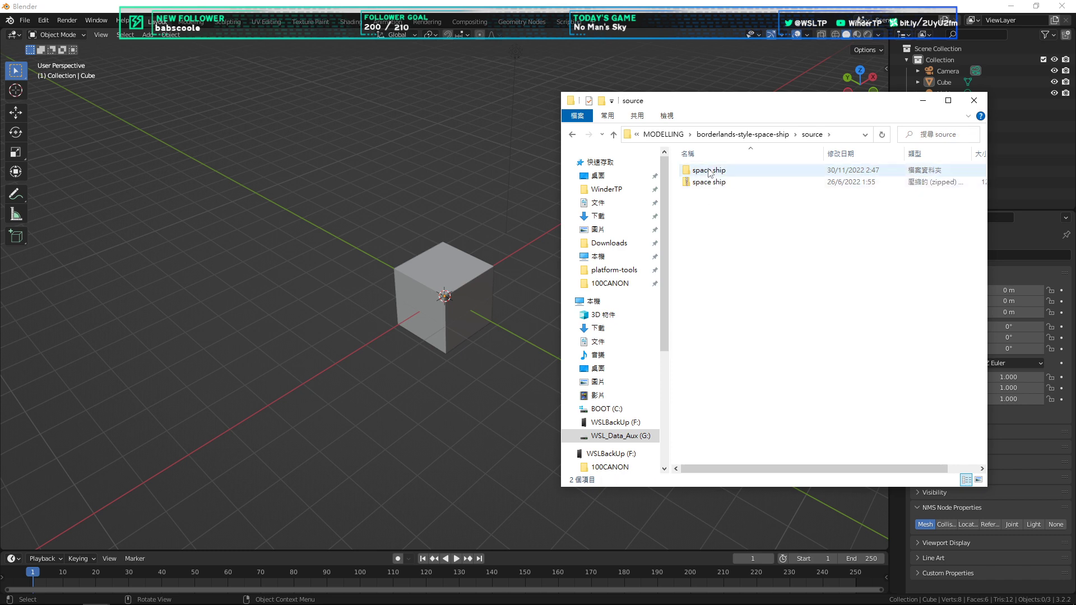
Step: Look at the zipped space ship archive and open the extracted space ship folder beside it
{"action": "left_click", "coordinate": [717, 184]}
{"action": "left_click", "coordinate": [769, 245]}
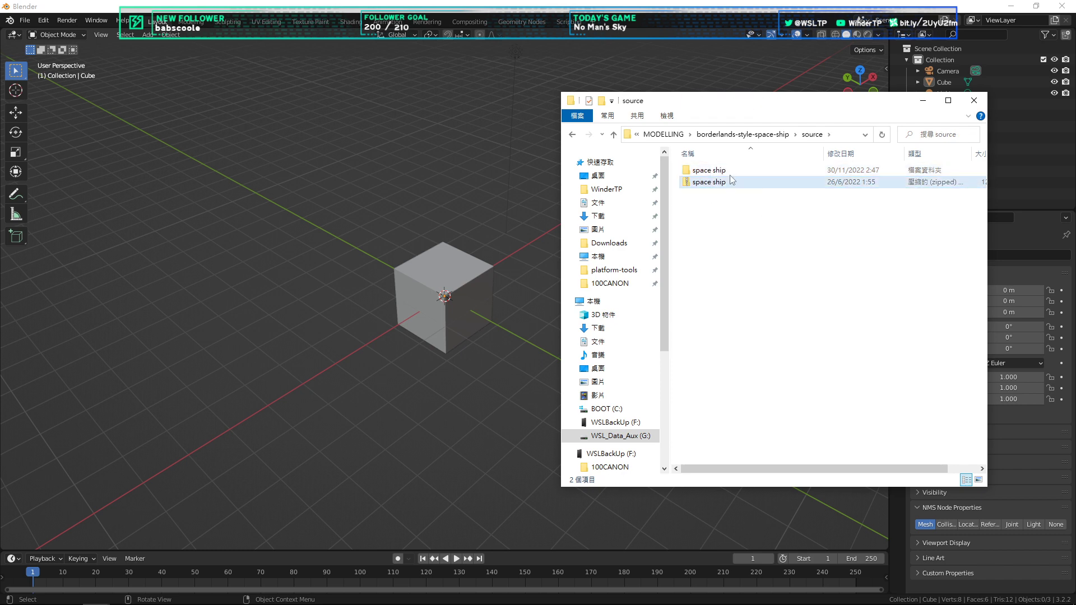
{"action": "left_click", "coordinate": [718, 180]}
{"action": "left_click", "coordinate": [765, 236]}
{"action": "left_click", "coordinate": [712, 187]}
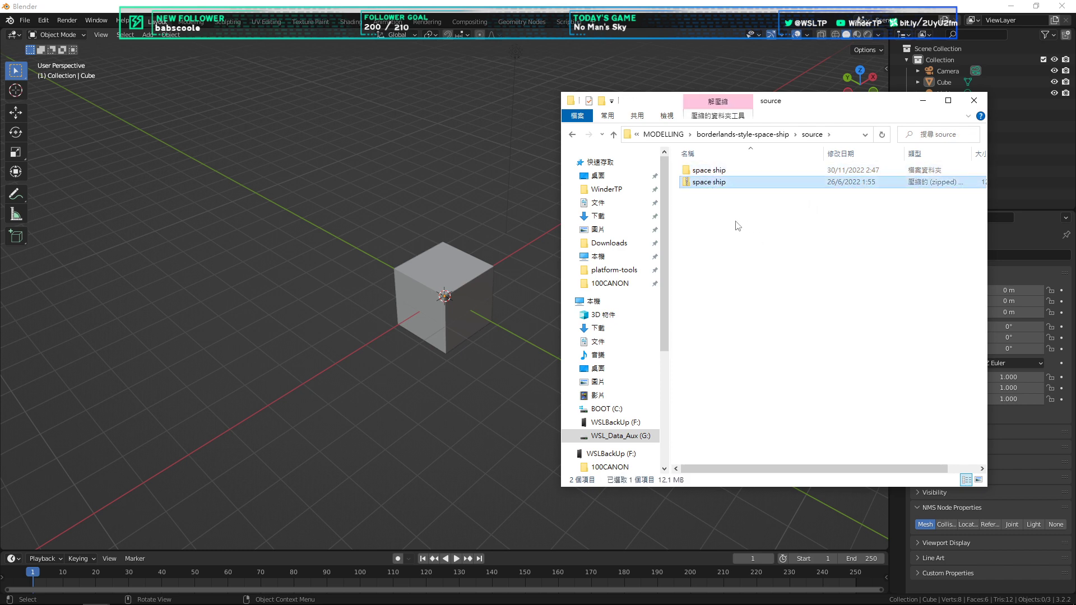
{"action": "left_click", "coordinate": [737, 223]}
{"action": "left_click_drag", "start_coordinate": [704, 210], "coordinate": [935, 184]}
{"action": "left_click", "coordinate": [935, 270]}
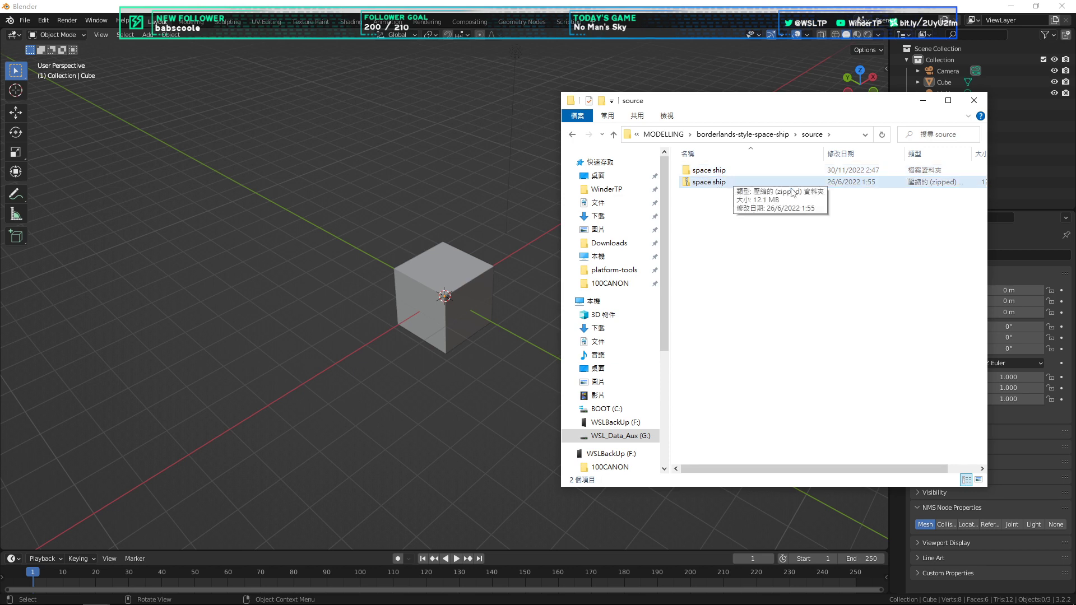
{"action": "left_click", "coordinate": [701, 182]}
{"action": "left_click", "coordinate": [700, 177]}
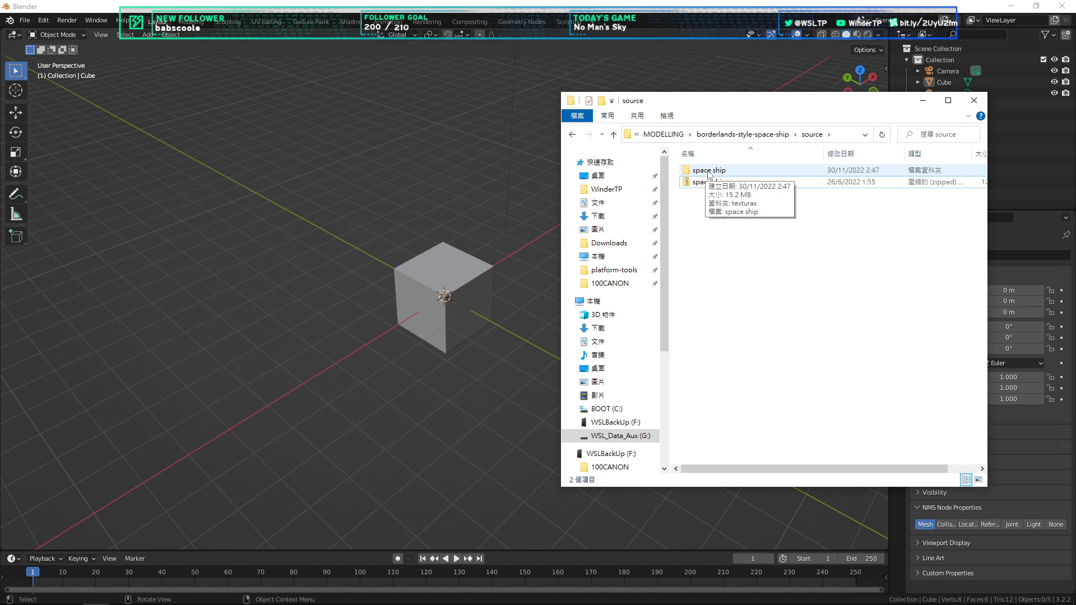
{"action": "double_click", "coordinate": [709, 171]}
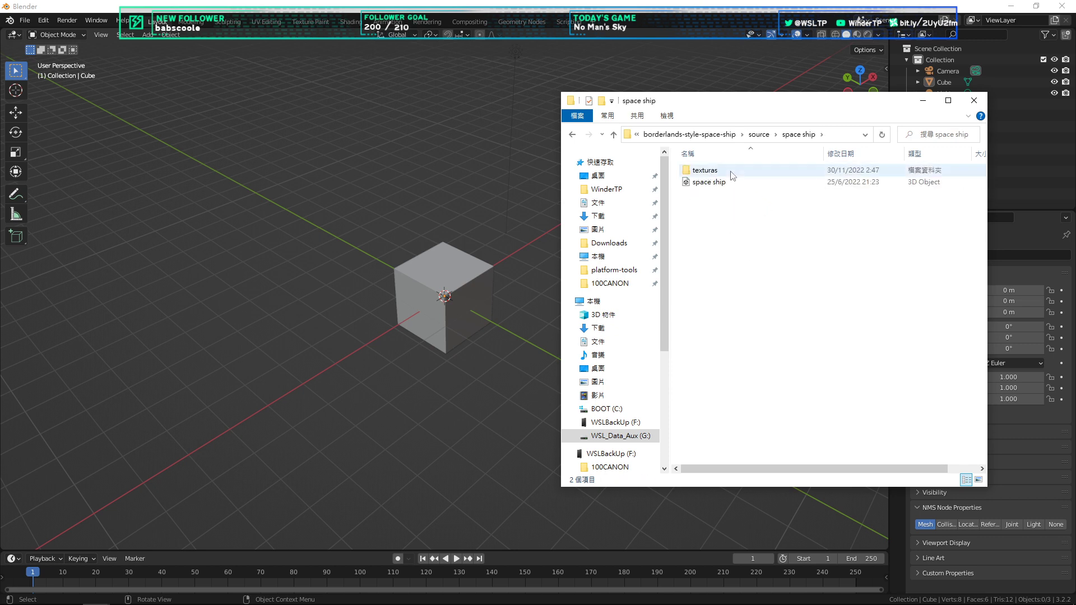
Step: Check the file type of the space ship 3D object in its file properties and close them
{"action": "right_click", "coordinate": [801, 183]}
{"action": "key", "text": "r"}
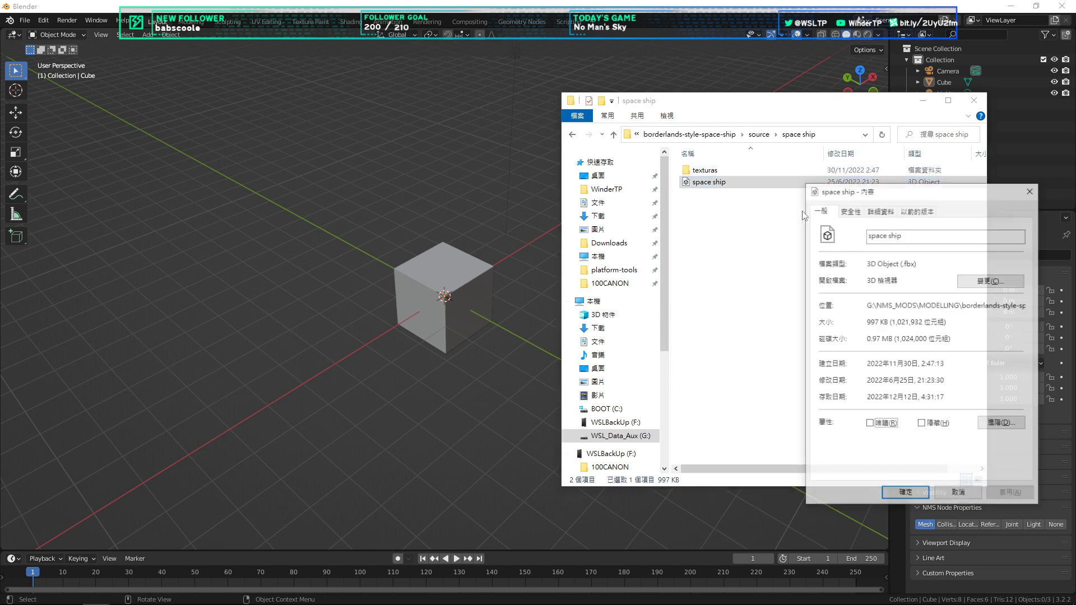
{"action": "left_click_drag", "start_coordinate": [768, 194], "coordinate": [578, 122]}
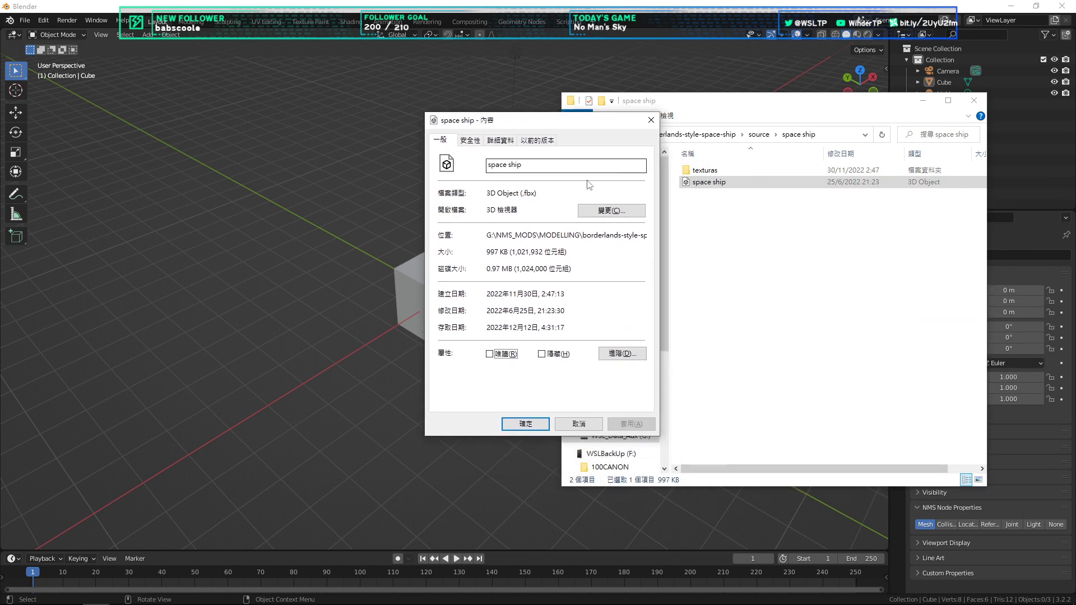
{"action": "left_click_drag", "start_coordinate": [538, 193], "coordinate": [490, 192]}
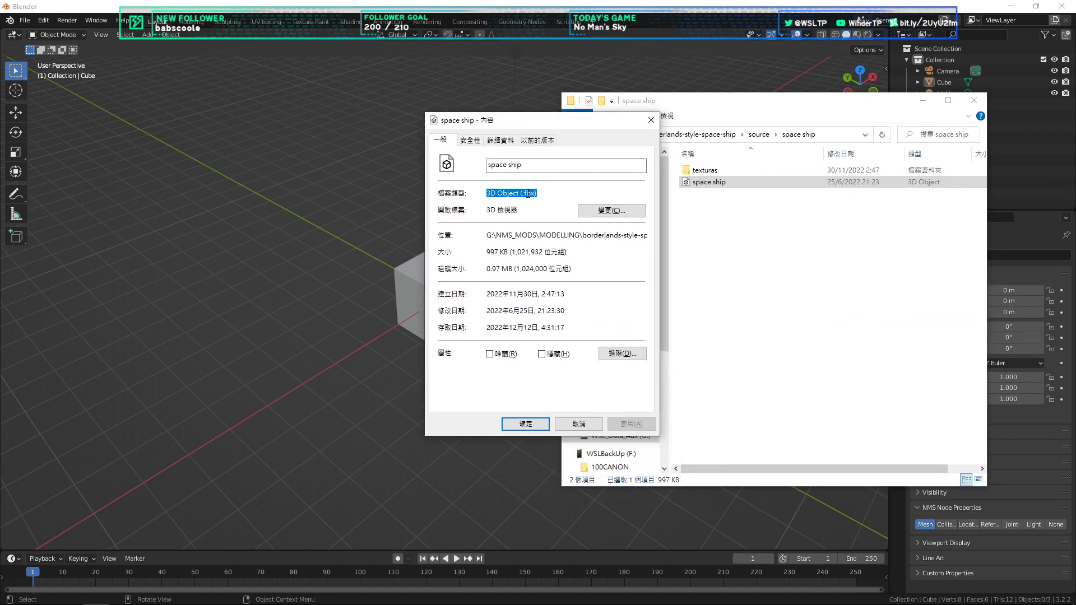
{"action": "left_click", "coordinate": [550, 193]}
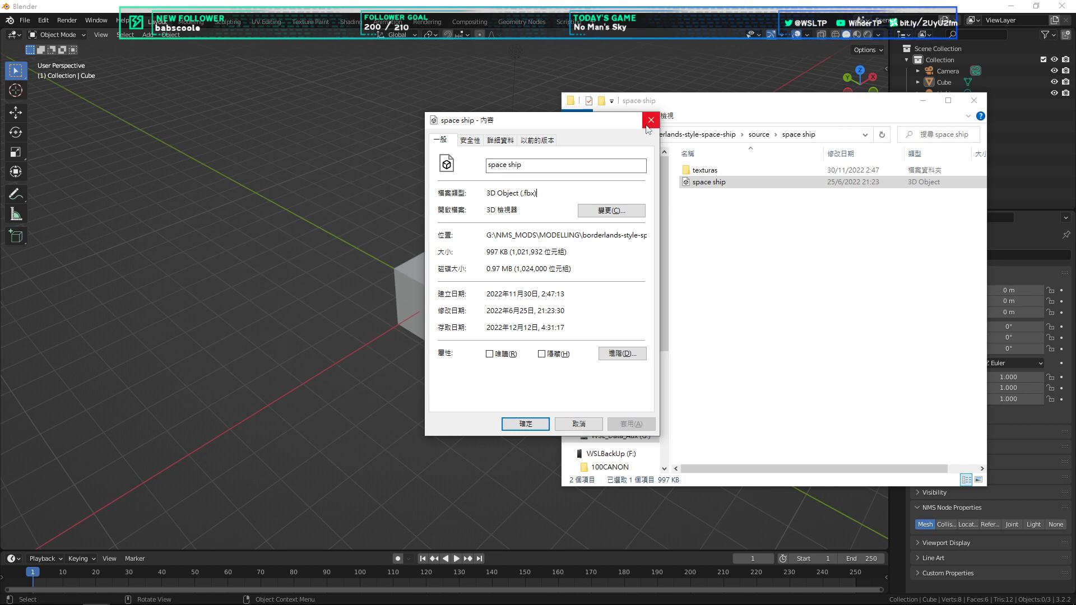
{"action": "left_click", "coordinate": [650, 121]}
Step: Copy the space ship folder's path and use it in Blender's FBX import to bring in space ship.fbx
{"action": "left_click", "coordinate": [846, 134]}
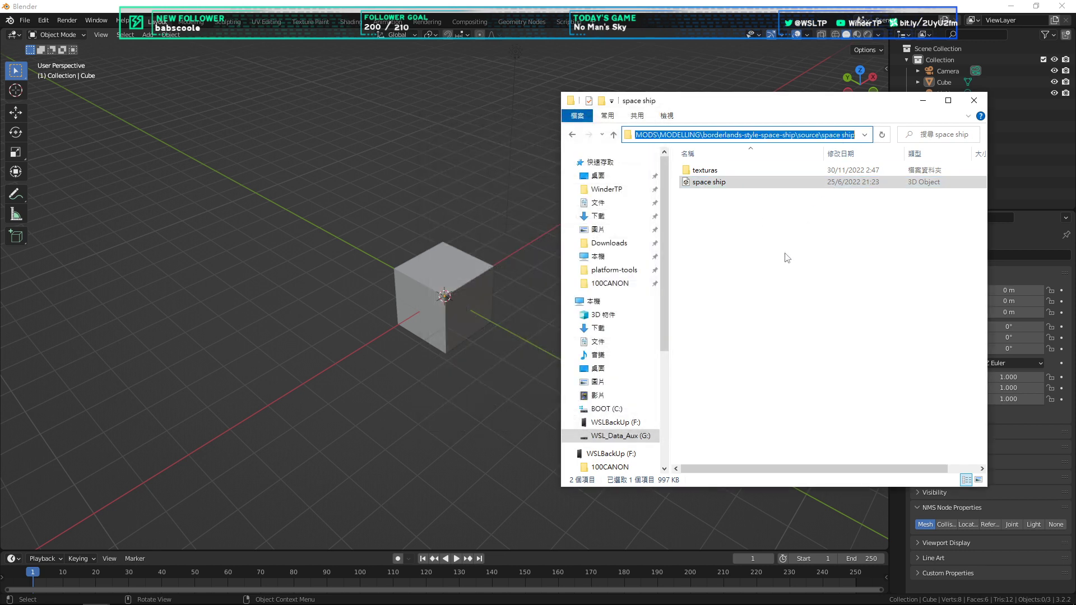
{"action": "left_click", "coordinate": [792, 255]}
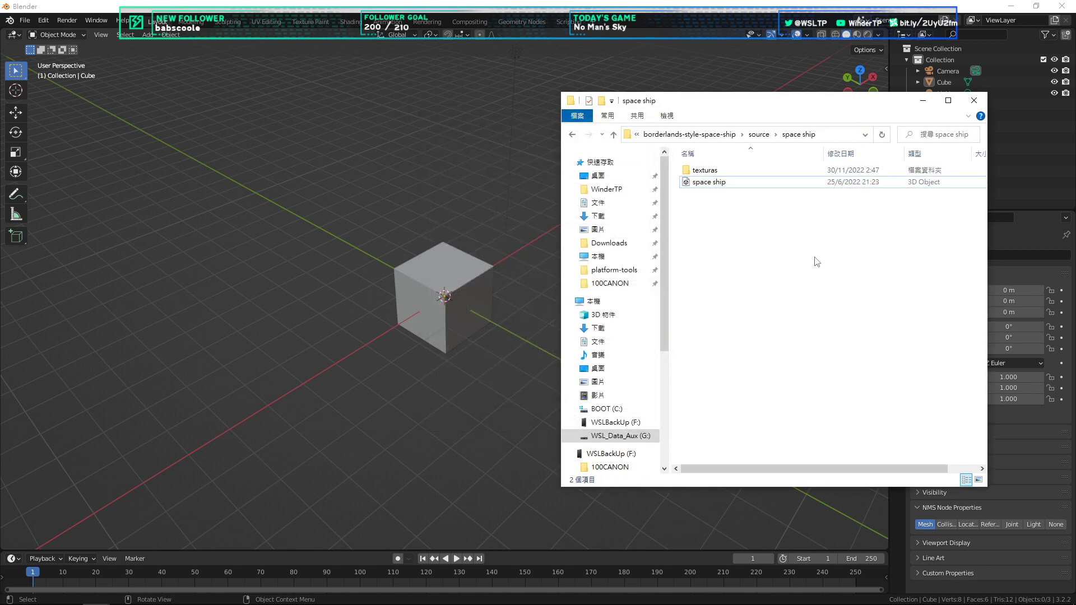
{"action": "left_click", "coordinate": [24, 21]}
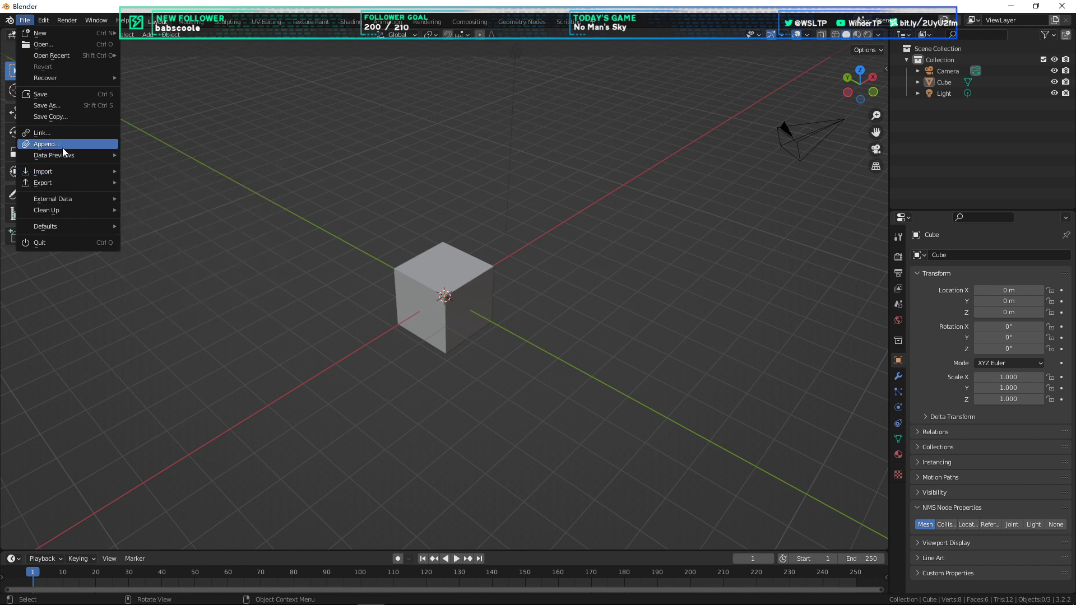
{"action": "mouse_move", "coordinate": [33, 34]}
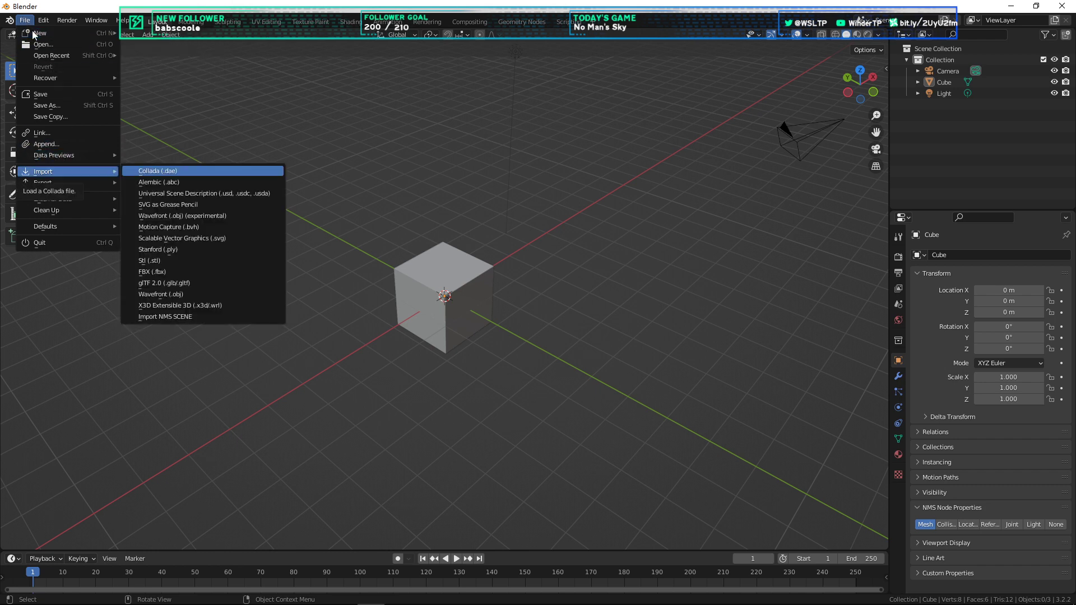
{"action": "key", "text": "f"}
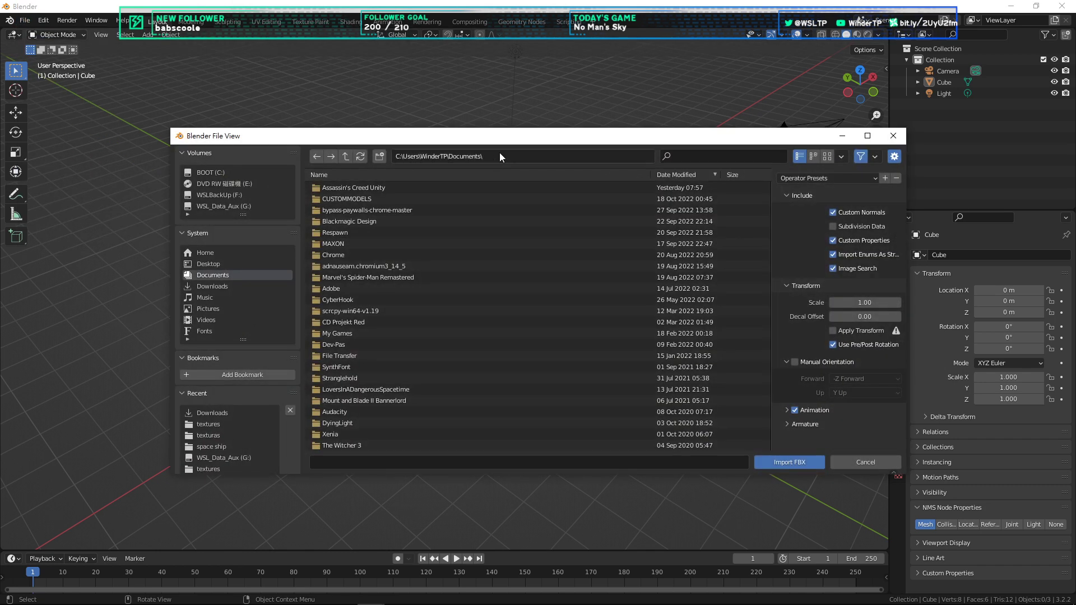
{"action": "type", "text": "G:\\NMS_MODS\\MODELLING\\borderlands-style-space-ship\\source\\space ship\\"}
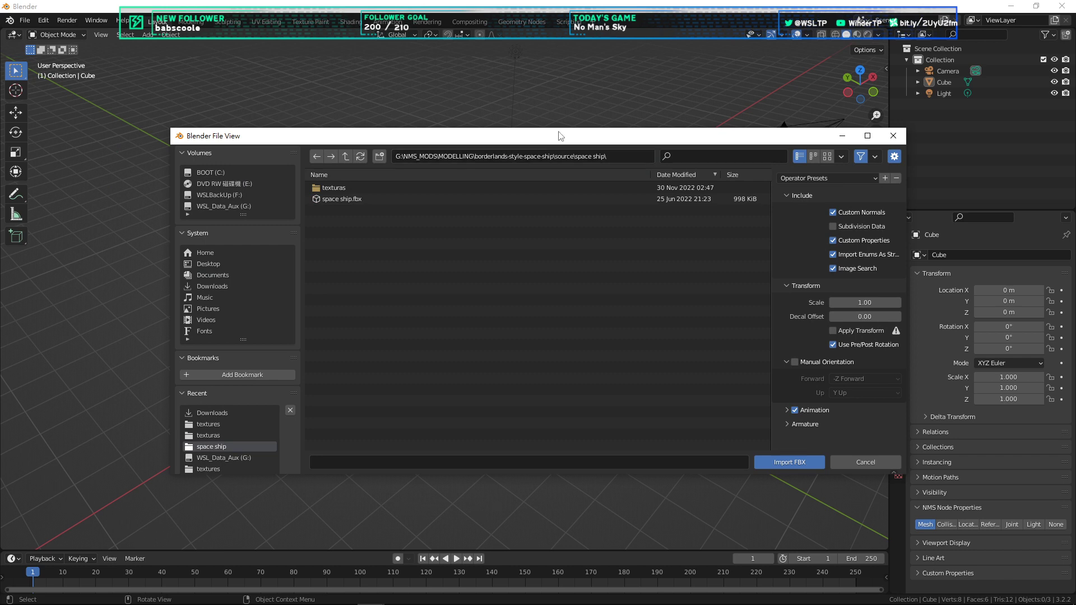
{"action": "double_click", "coordinate": [376, 198]}
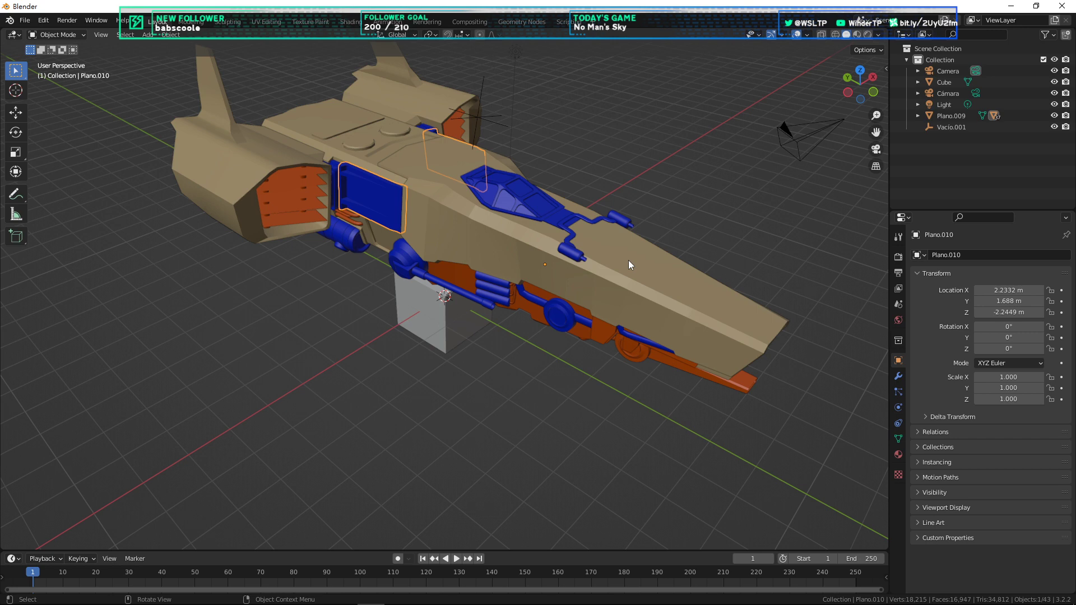
Step: Examine the imported spaceship beside the default cube from several angles and in the right orthographic view
{"action": "middle_click_drag", "start_coordinate": [617, 193], "coordinate": [614, 345]}
{"action": "left_click", "coordinate": [621, 319]}
{"action": "scroll", "coordinate": [617, 311], "scroll_direction": "up", "scroll_amount": 2}
{"action": "scroll", "coordinate": [616, 347], "scroll_direction": "down", "scroll_amount": 2}
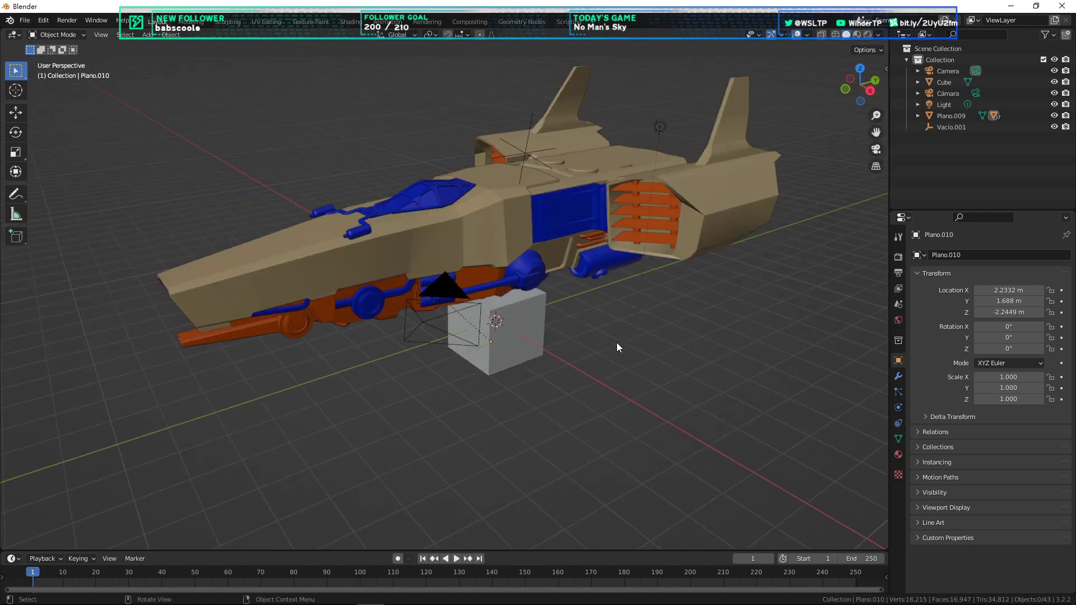
{"action": "middle_click_drag", "start_coordinate": [704, 277], "coordinate": [496, 321]}
{"action": "left_click", "coordinate": [495, 323]}
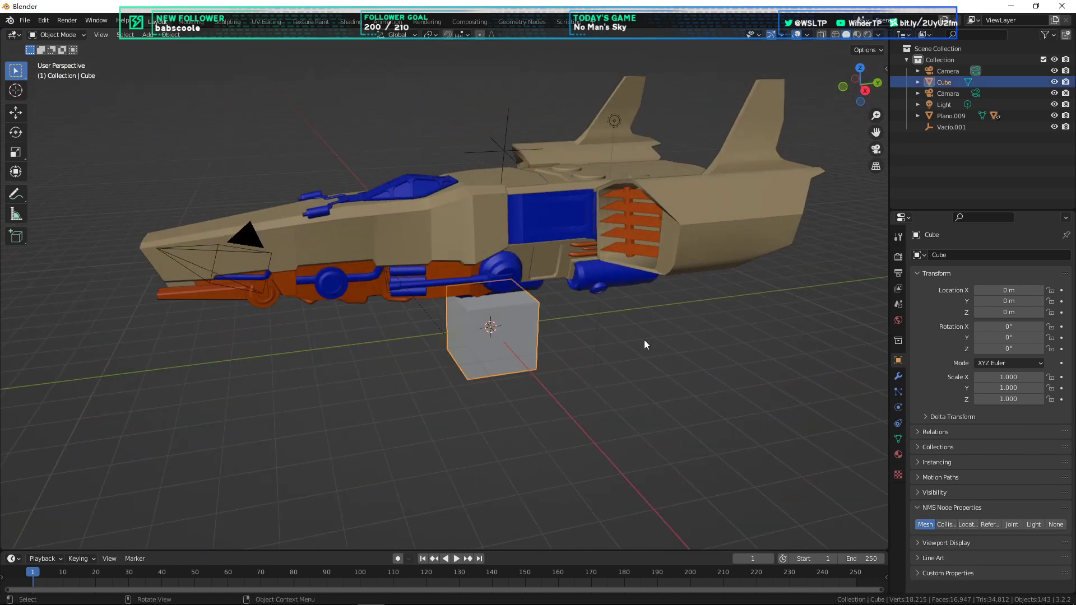
{"action": "key", "text": "KP_3"}
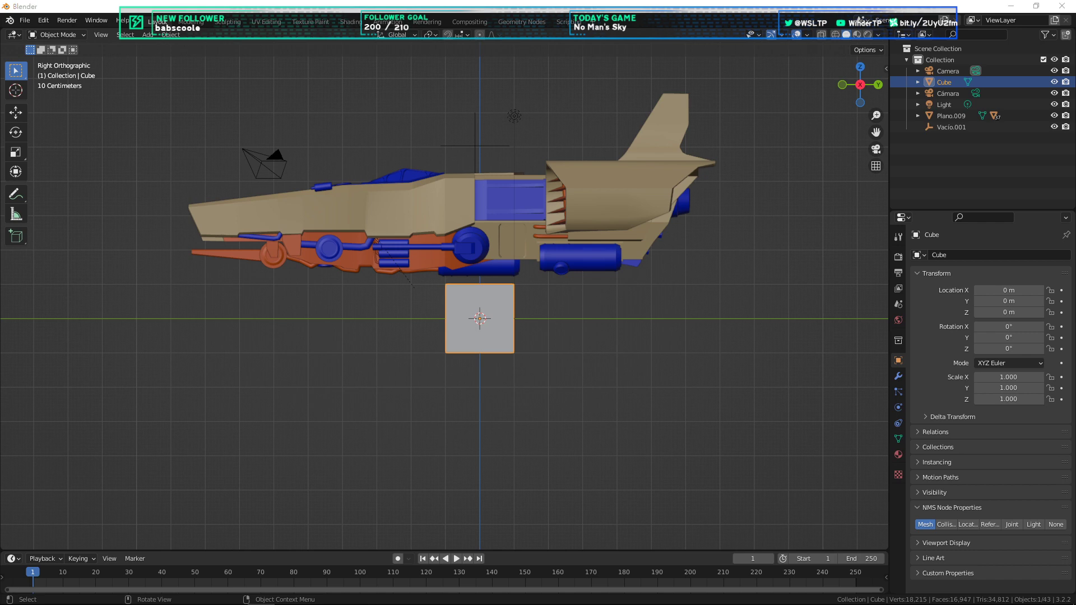
{"action": "left_click", "coordinate": [717, 222]}
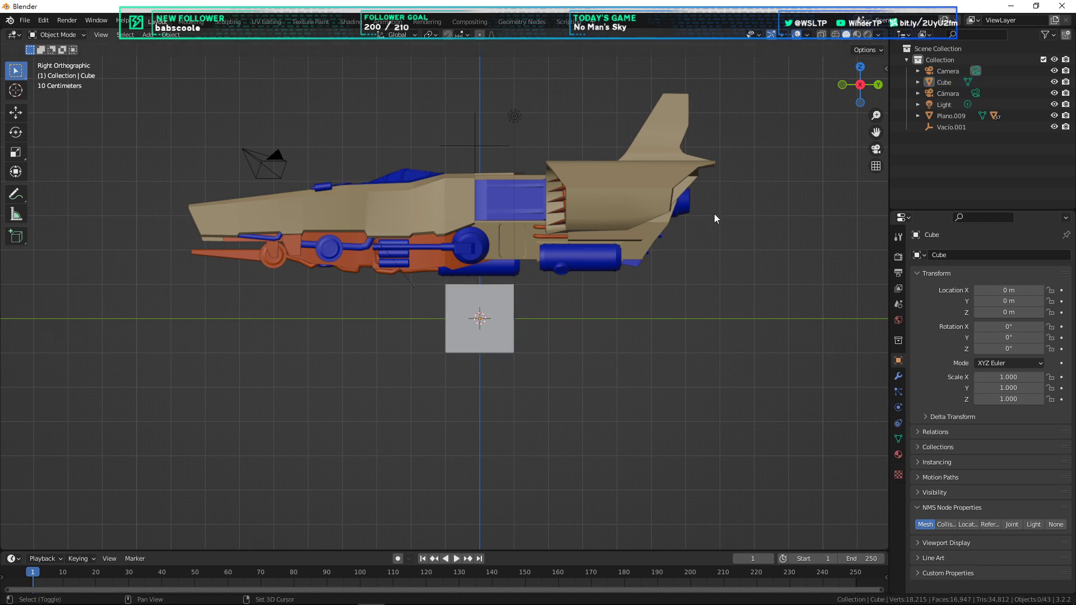
{"action": "middle_click_drag", "start_coordinate": [714, 214], "coordinate": [788, 298], "text": "shift"}
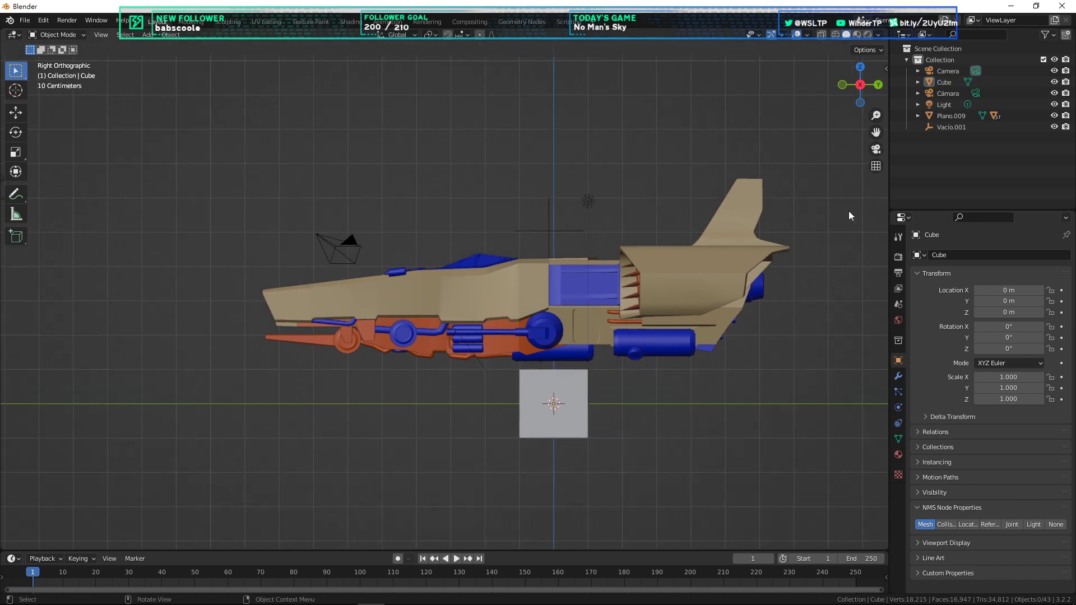
Step: Delete the empty Vacío.001 above the spaceship and undo the deletion
{"action": "left_click", "coordinate": [951, 116]}
{"action": "left_click", "coordinate": [952, 126]}
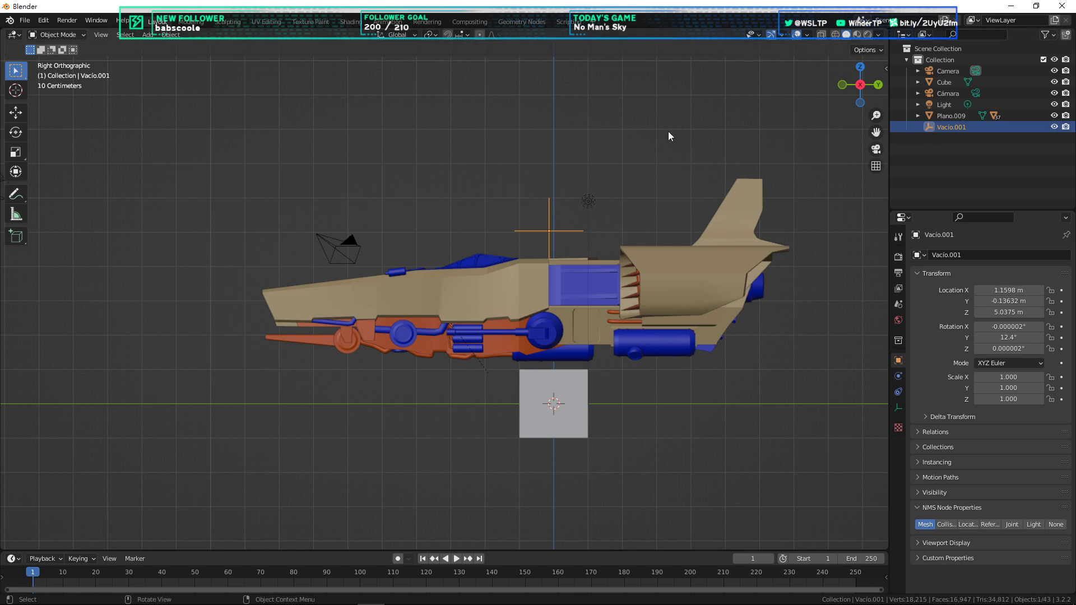
{"action": "key", "text": "x"}
{"action": "left_click", "coordinate": [656, 125]}
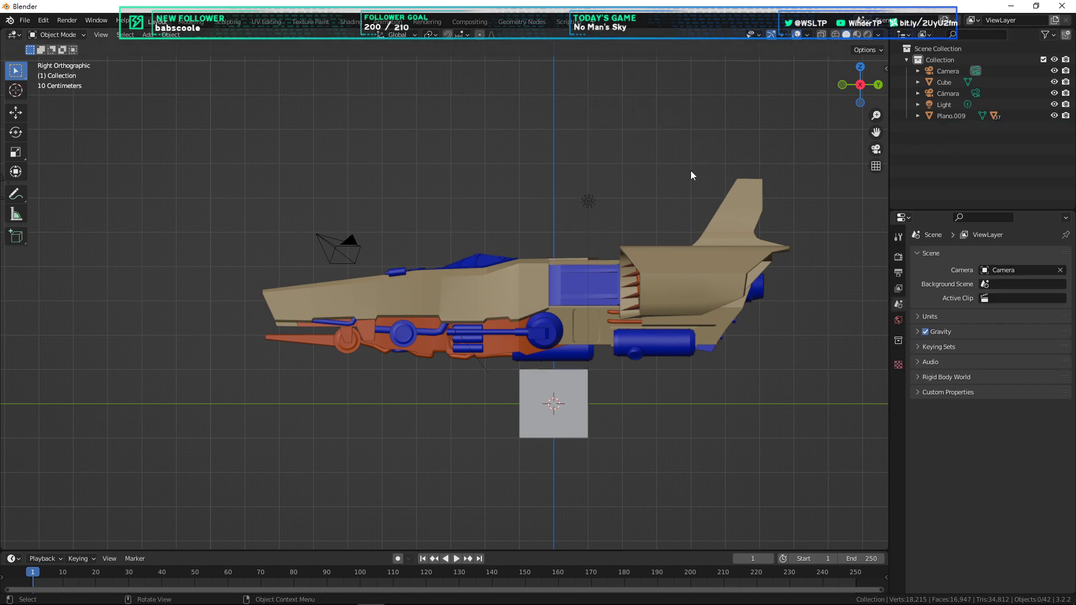
{"action": "key", "text": "ctrl+z"}
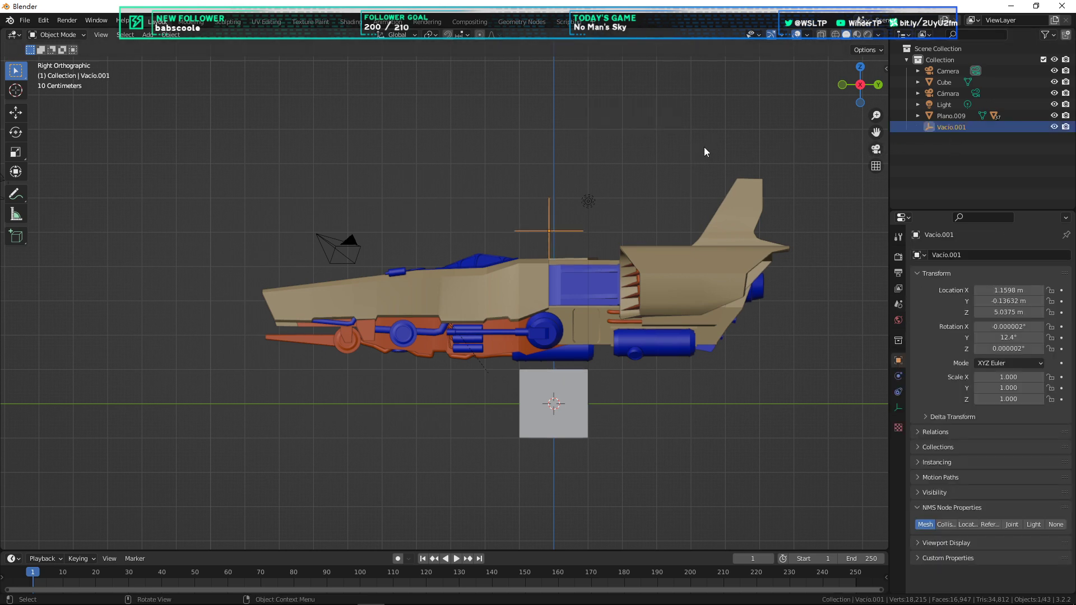
Step: Try moving the empty Vacío.001, cancel the move and return to the right orthographic view
{"action": "key", "text": "g"}
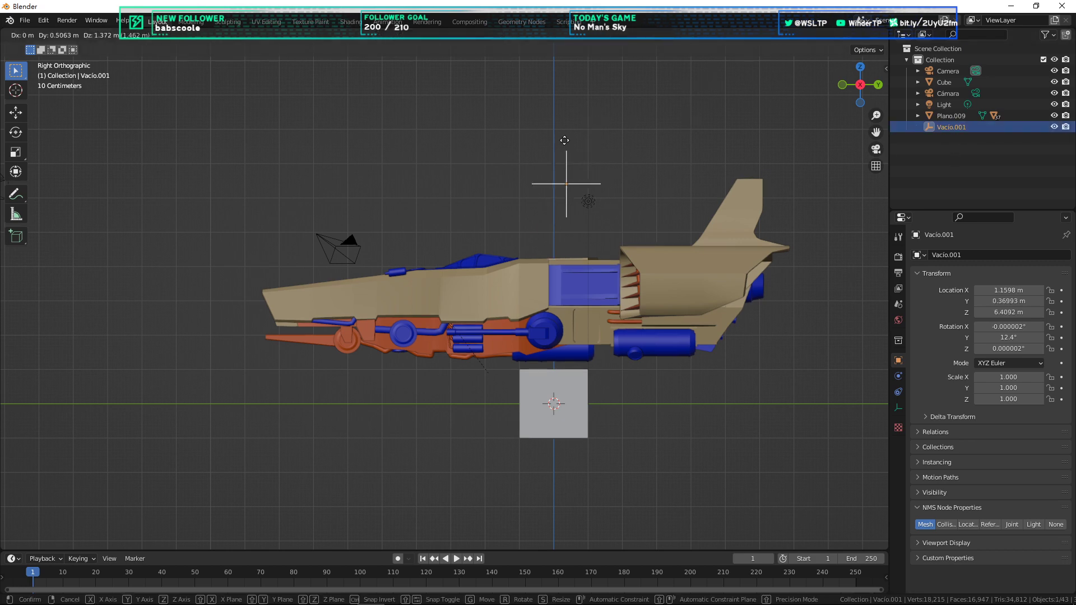
{"action": "key", "text": "Escape"}
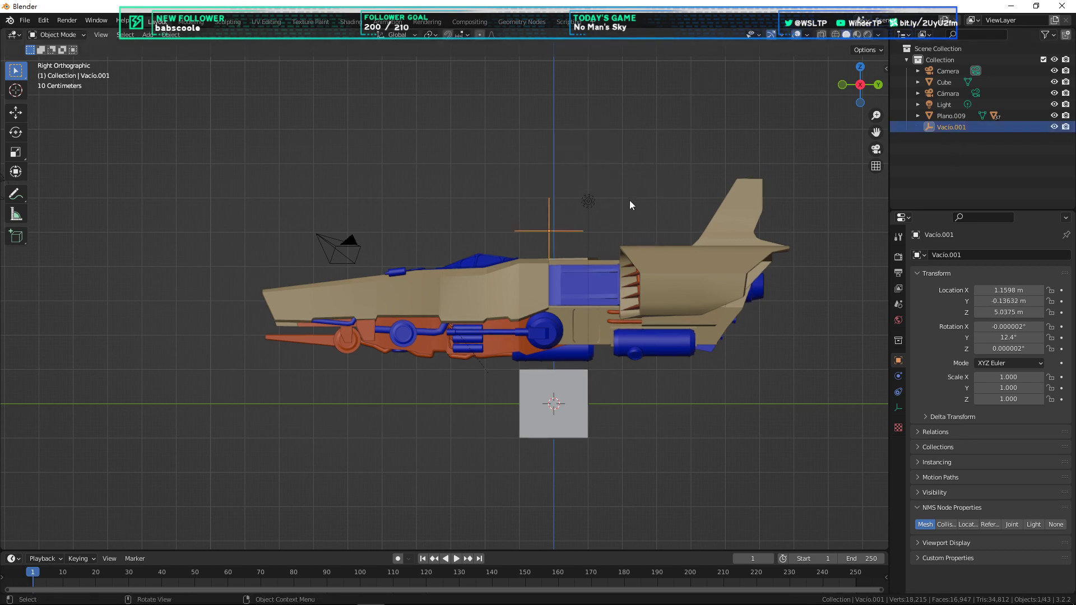
{"action": "middle_click_drag", "start_coordinate": [630, 200], "coordinate": [664, 218]}
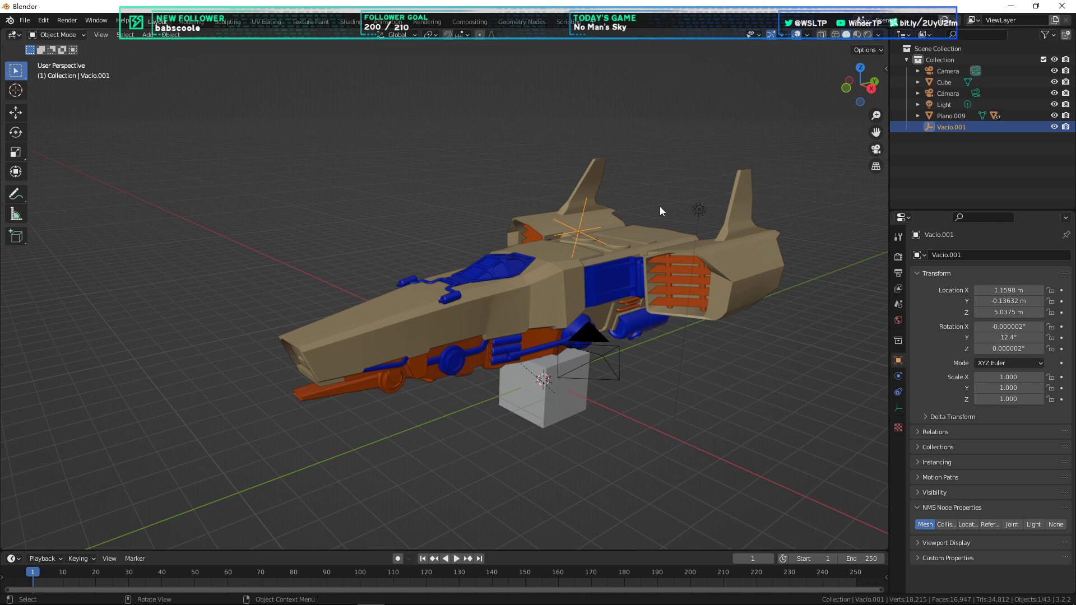
{"action": "key", "text": "KP_3"}
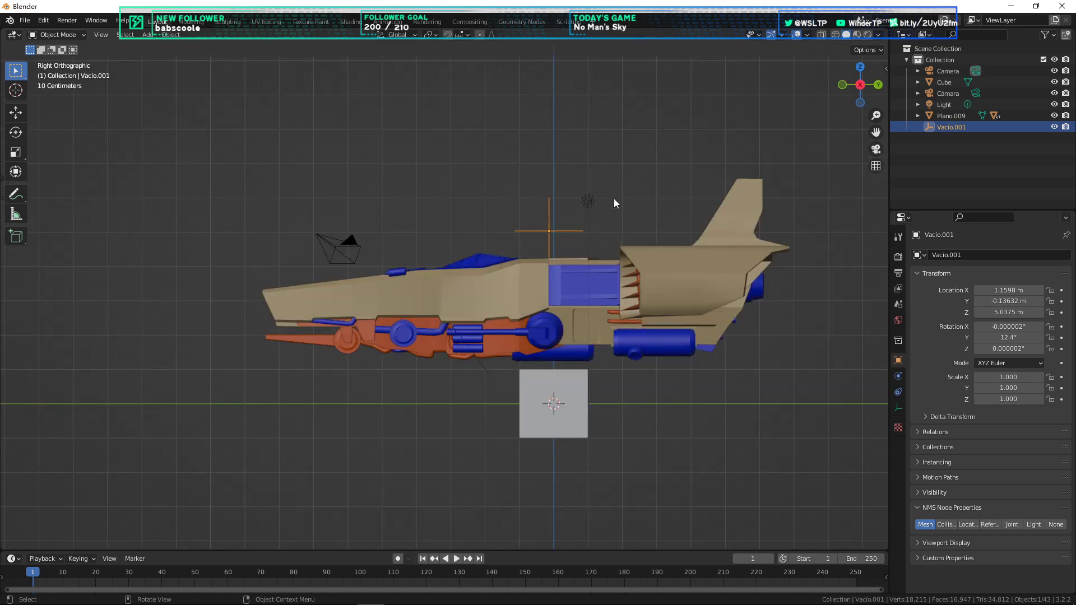
Step: Delete the empty Vacío.001 and expand the child objects of Plano.009
{"action": "key", "text": "x"}
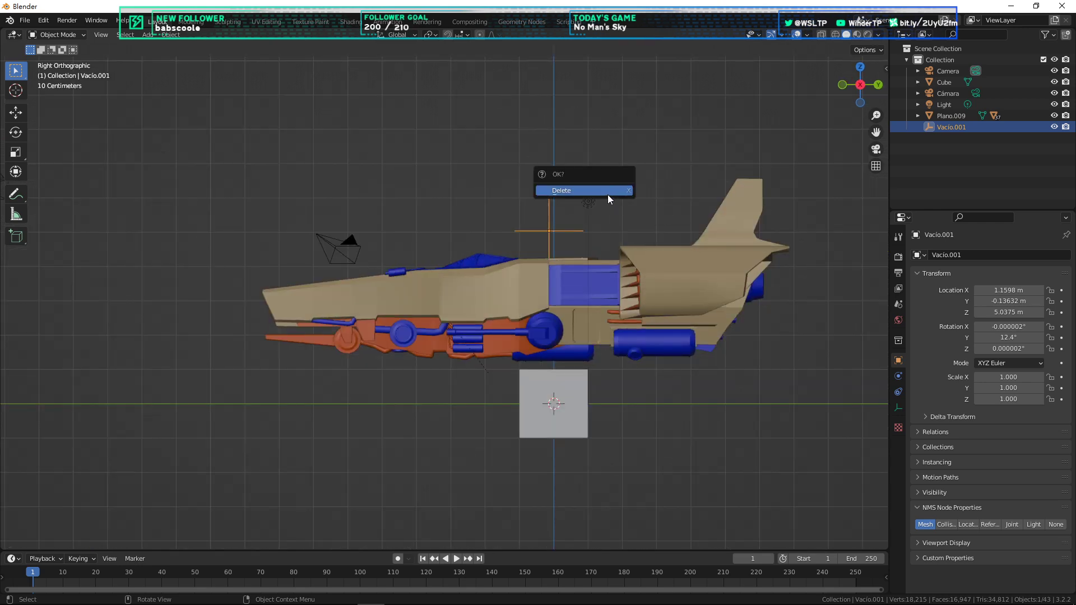
{"action": "left_click", "coordinate": [607, 194]}
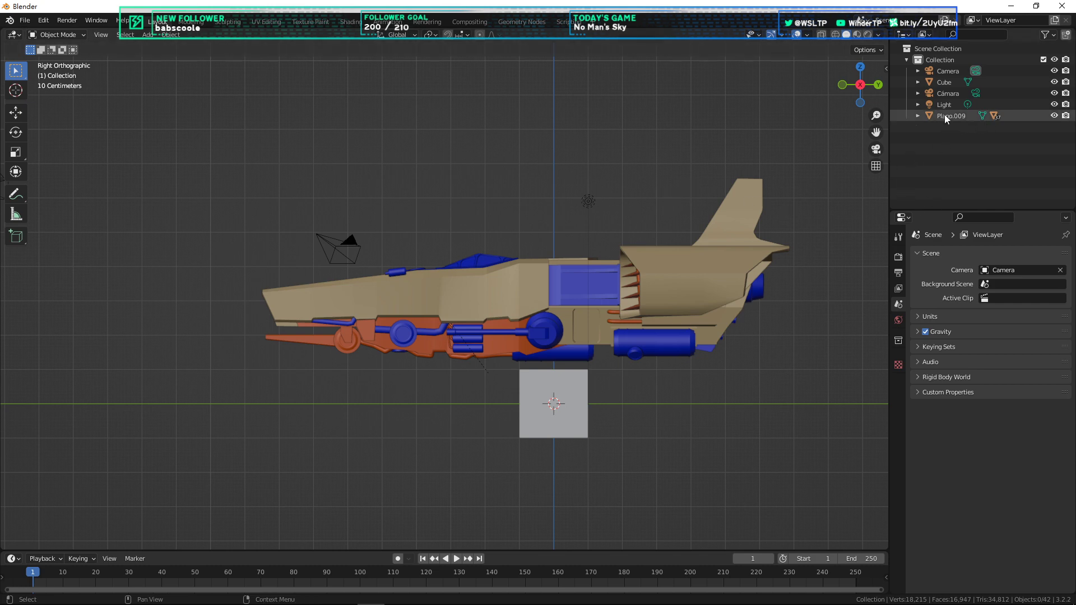
{"action": "left_click", "coordinate": [917, 115]}
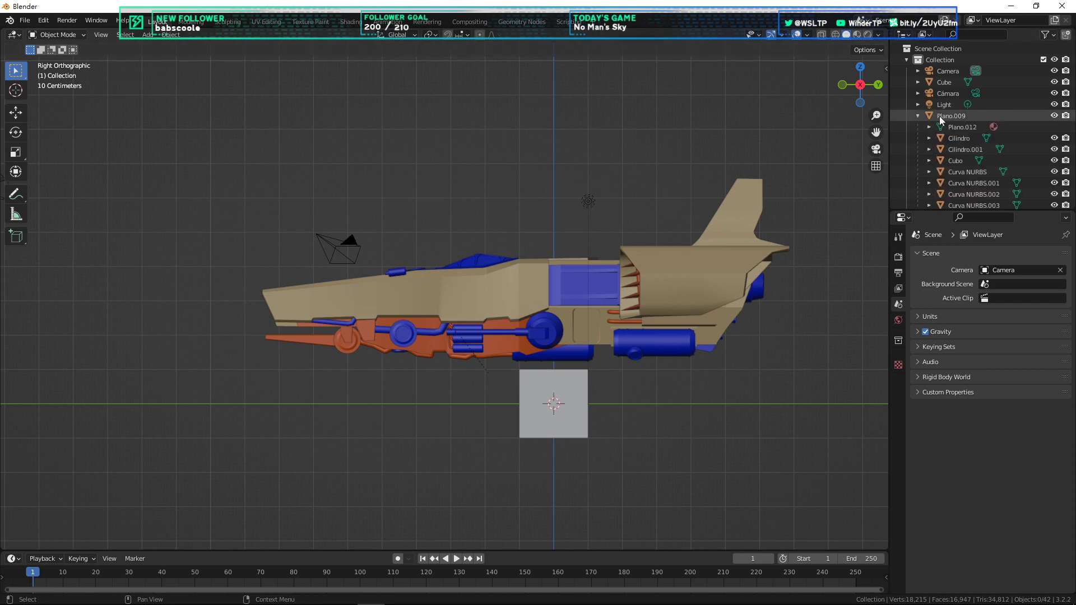
Step: Select Plano.009 together with all of its child objects down to Plano.015
{"action": "left_click", "coordinate": [951, 114]}
{"action": "scroll", "coordinate": [950, 106], "scroll_direction": "down", "scroll_amount": 2}
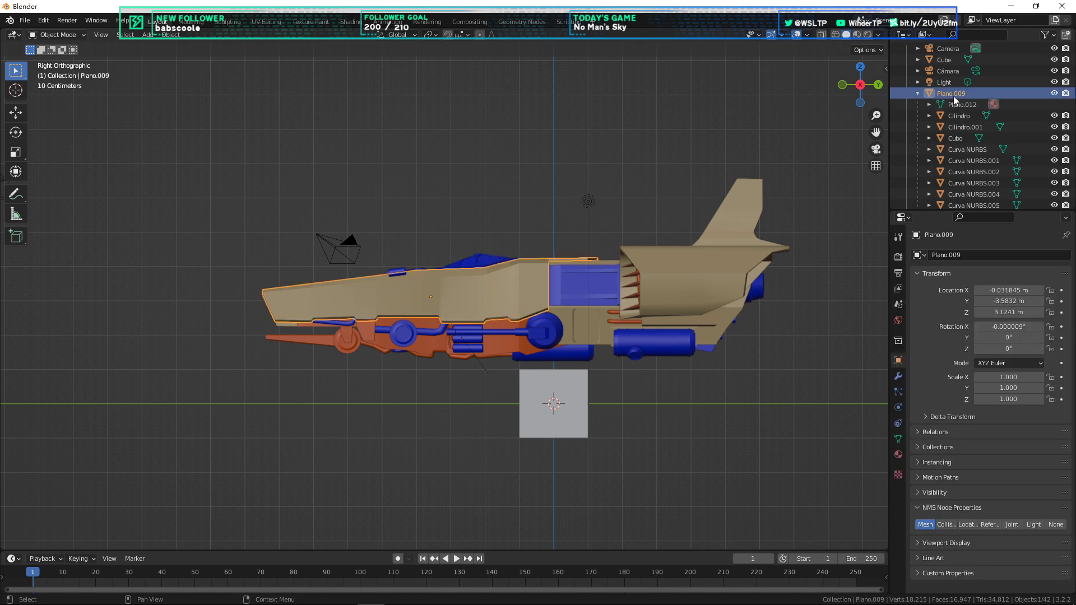
{"action": "scroll", "coordinate": [953, 96], "scroll_direction": "down", "scroll_amount": 2}
{"action": "scroll", "coordinate": [957, 69], "scroll_direction": "down", "scroll_amount": 10}
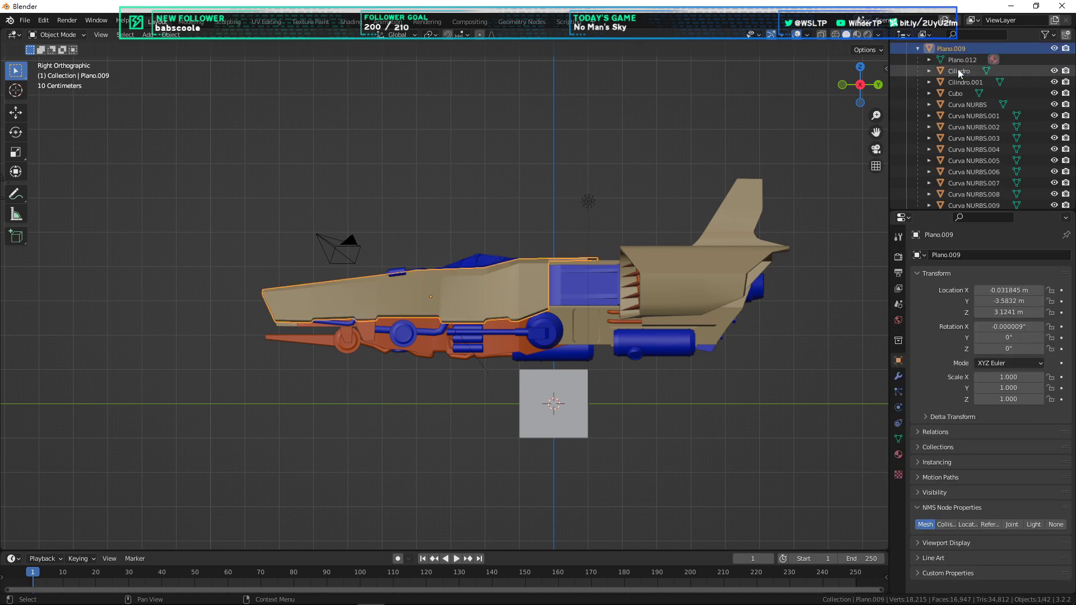
{"action": "scroll", "coordinate": [964, 119], "scroll_direction": "down", "scroll_amount": 5}
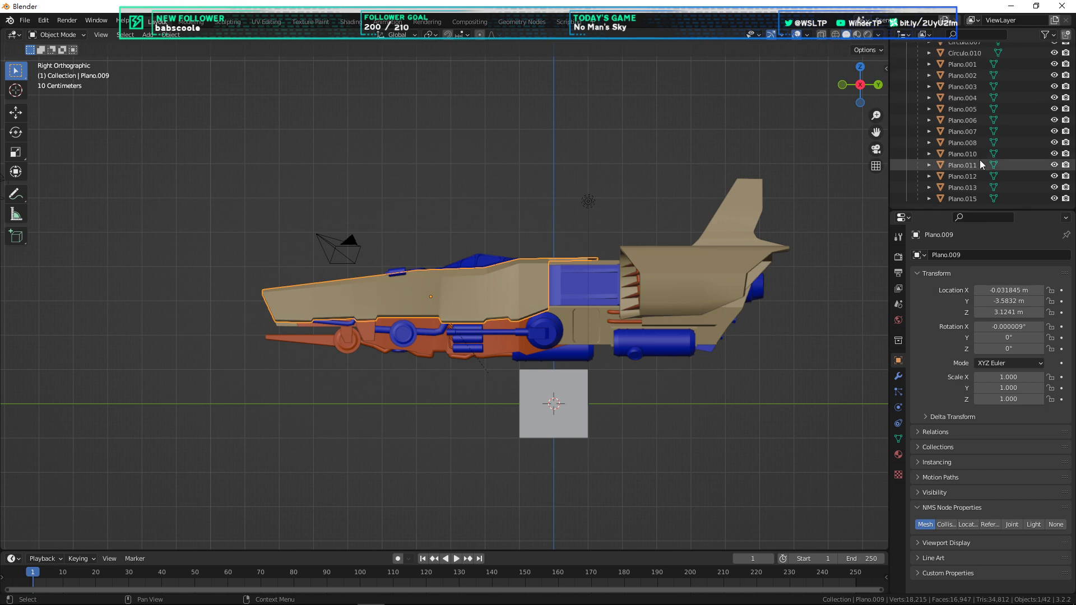
{"action": "left_click", "coordinate": [957, 200], "text": "shift"}
{"action": "scroll", "coordinate": [966, 180], "scroll_direction": "up", "scroll_amount": 15}
{"action": "scroll", "coordinate": [966, 182], "scroll_direction": "down", "scroll_amount": 3}
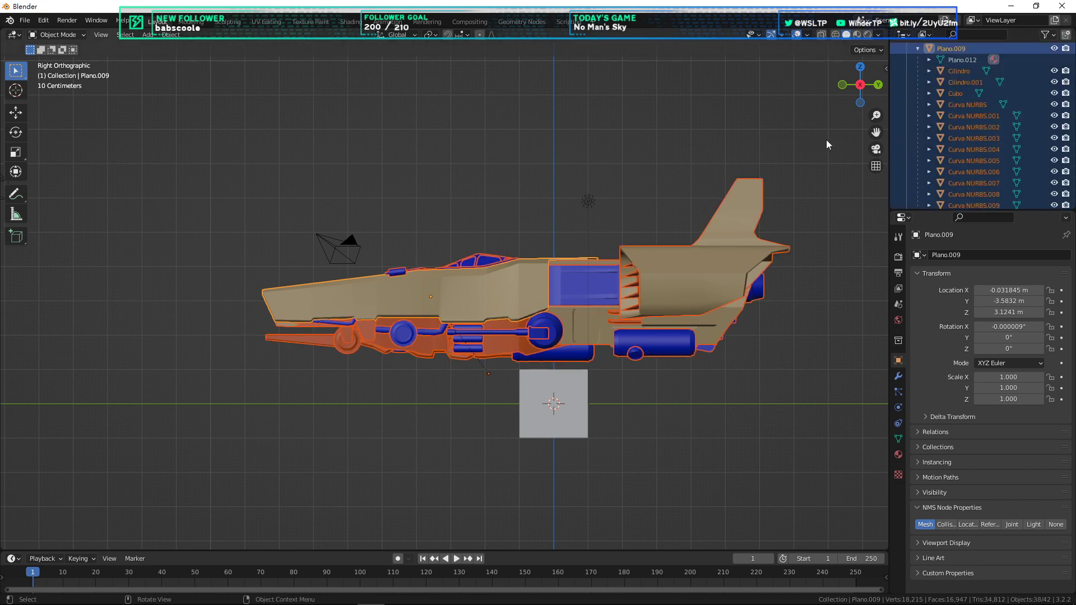
Step: Examine individual ship parts such as Curva NURBS.003 and Plano.015 in the hierarchy and reselect their parent Plano.009
{"action": "left_click", "coordinate": [986, 139]}
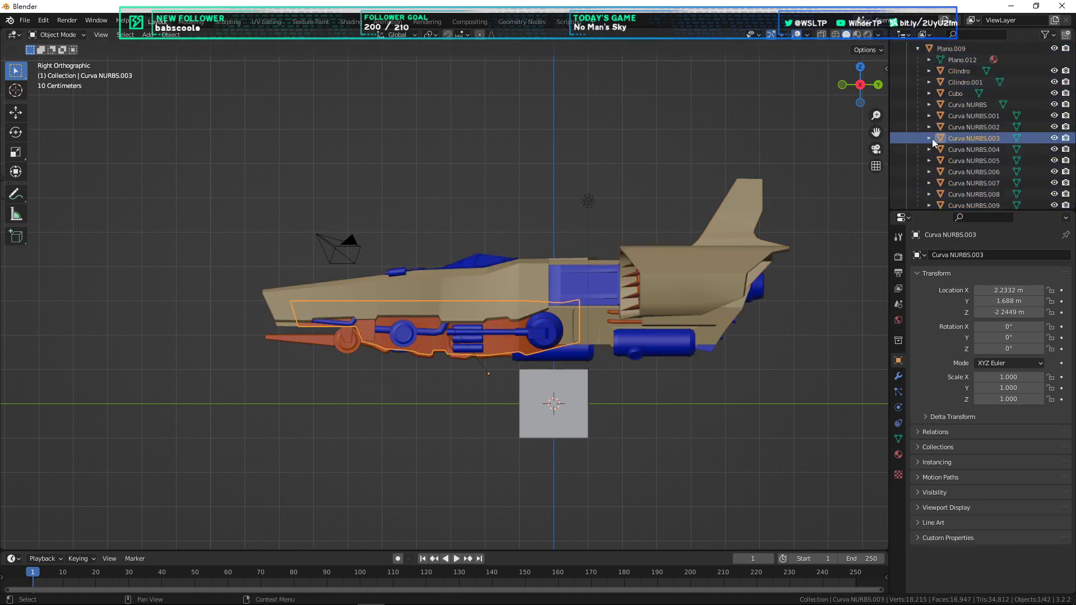
{"action": "scroll", "coordinate": [952, 156], "scroll_direction": "down", "scroll_amount": 3}
{"action": "scroll", "coordinate": [952, 183], "scroll_direction": "down", "scroll_amount": 10}
{"action": "left_click", "coordinate": [947, 196]}
{"action": "scroll", "coordinate": [950, 197], "scroll_direction": "up", "scroll_amount": 12}
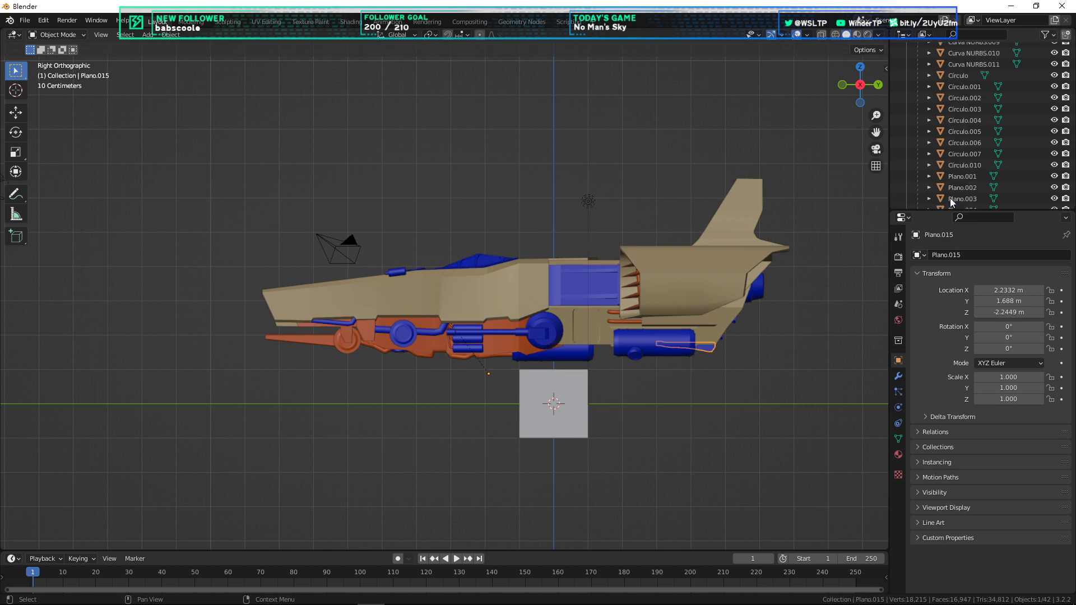
{"action": "scroll", "coordinate": [950, 197], "scroll_direction": "up", "scroll_amount": 3}
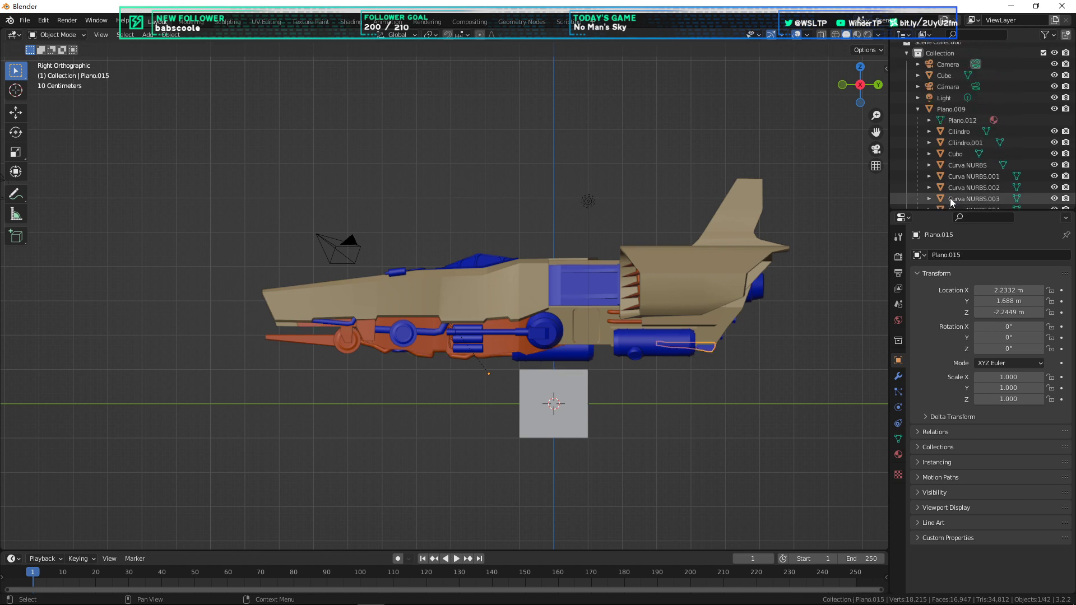
{"action": "double_click", "coordinate": [956, 109]}
{"action": "left_click", "coordinate": [933, 149]}
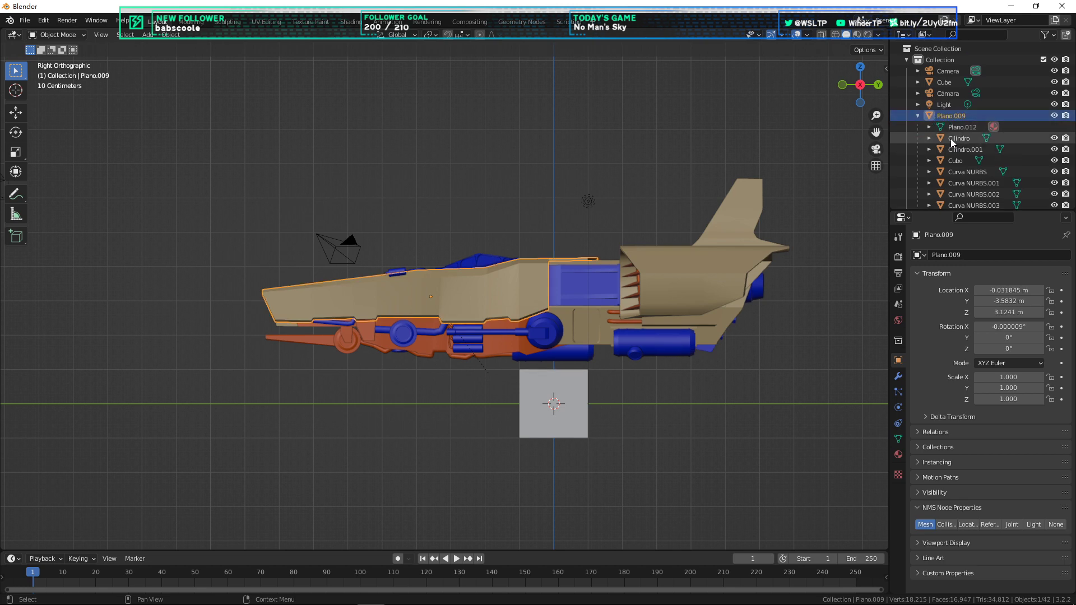
{"action": "left_click", "coordinate": [951, 140]}
{"action": "left_click", "coordinate": [924, 115]}
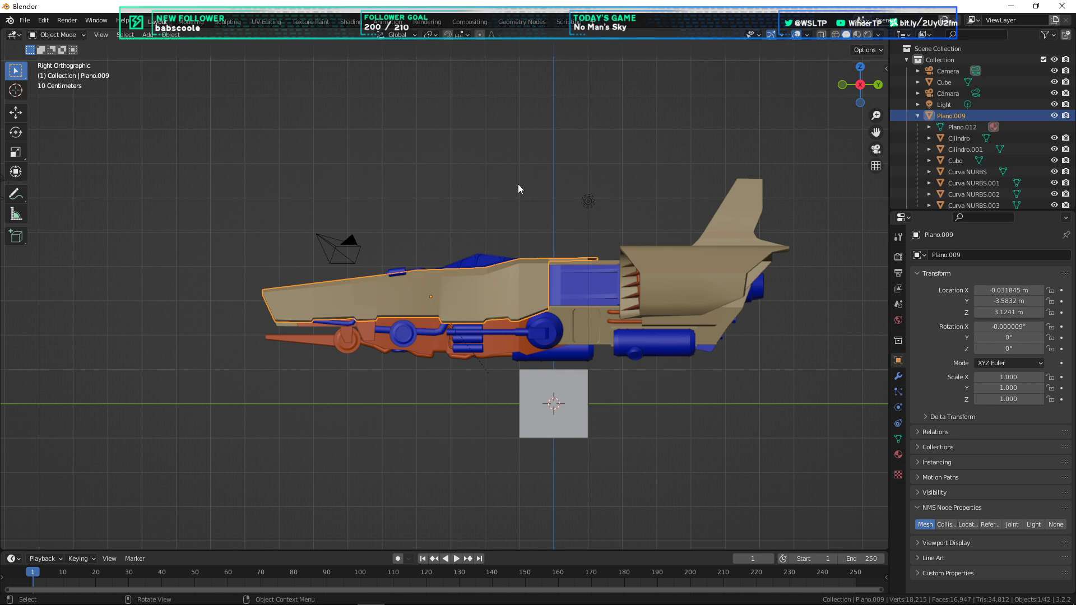
Step: Try moving the ship's parent object Plano.009, cancel the move and clear the selection
{"action": "key", "text": "g"}
{"action": "right_click", "coordinate": [620, 223]}
{"action": "left_click", "coordinate": [688, 182]}
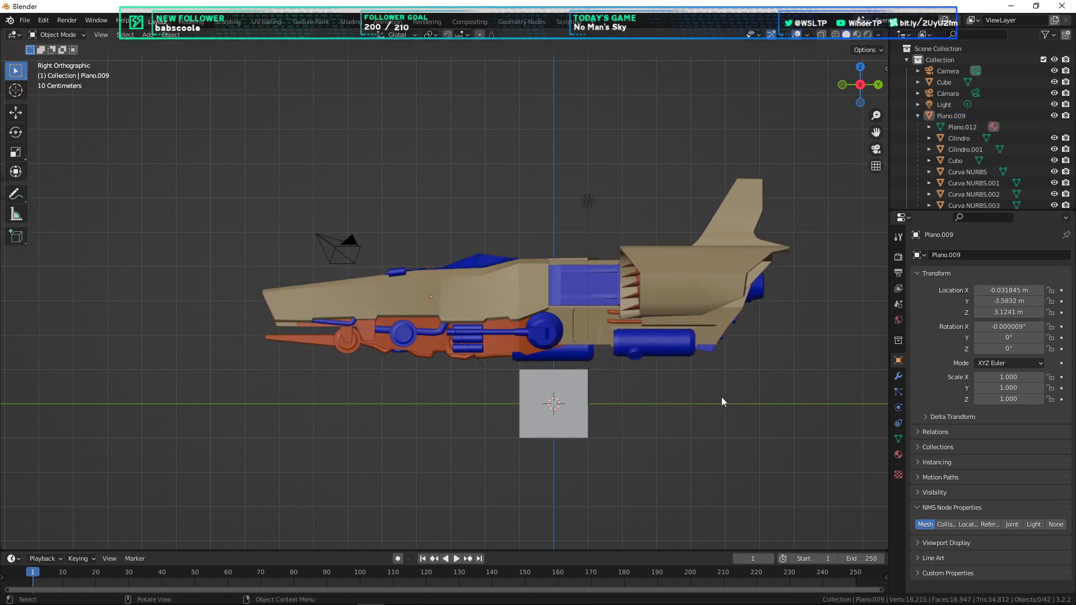
{"action": "left_click", "coordinate": [958, 117]}
{"action": "left_click", "coordinate": [742, 152]}
Step: Select the default cube beneath the spaceship and frame it closely for a scale check
{"action": "left_click", "coordinate": [582, 391]}
{"action": "scroll", "coordinate": [654, 394], "scroll_direction": "up", "scroll_amount": 2}
{"action": "middle_click_drag", "start_coordinate": [655, 394], "coordinate": [509, 295], "text": "shift"}
{"action": "scroll", "coordinate": [616, 304], "scroll_direction": "up", "scroll_amount": 5}
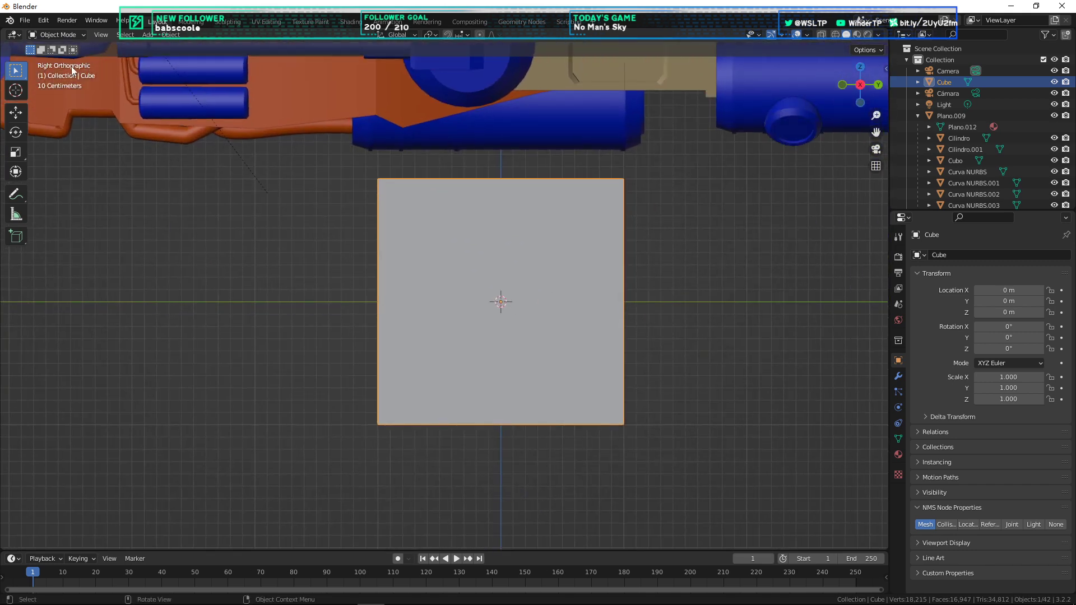
Step: Start an import from a No Man's Sky SCENE file and go to the recent ENGINE folder
{"action": "left_click", "coordinate": [20, 20]}
{"action": "mouse_move", "coordinate": [48, 171]}
{"action": "left_click", "coordinate": [169, 314]}
{"action": "scroll", "coordinate": [428, 347], "scroll_direction": "down", "scroll_amount": 15}
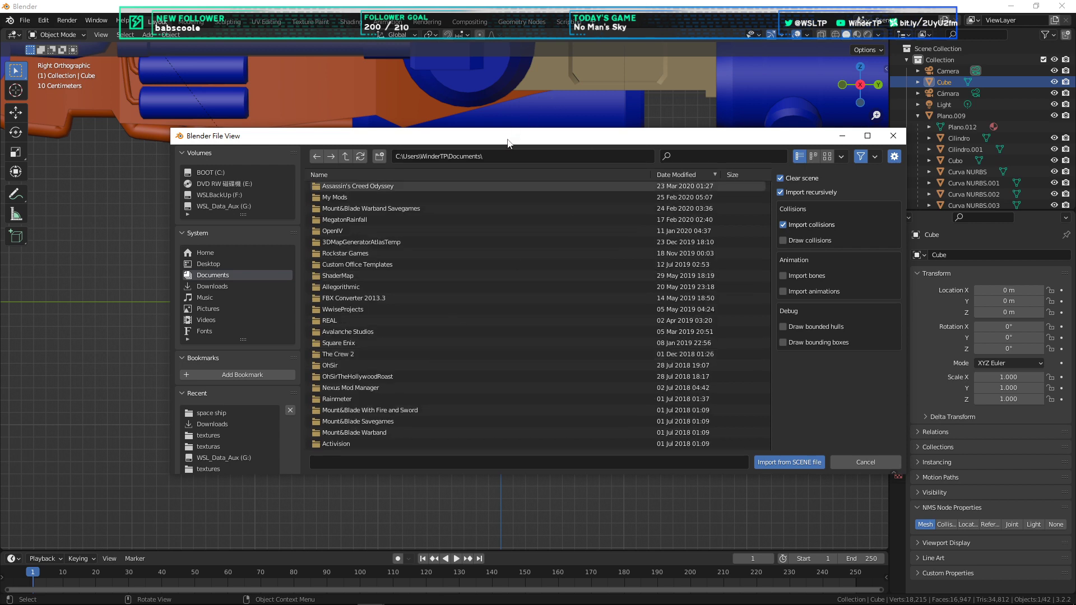
{"action": "left_click_drag", "start_coordinate": [508, 140], "coordinate": [562, 89]}
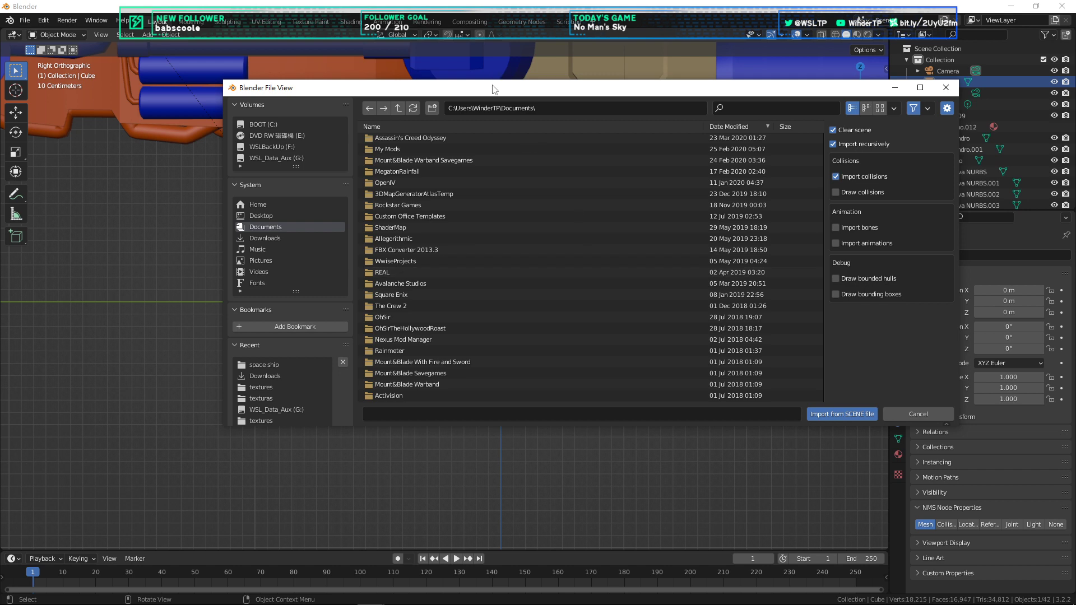
{"action": "left_click_drag", "start_coordinate": [494, 88], "coordinate": [431, 88]}
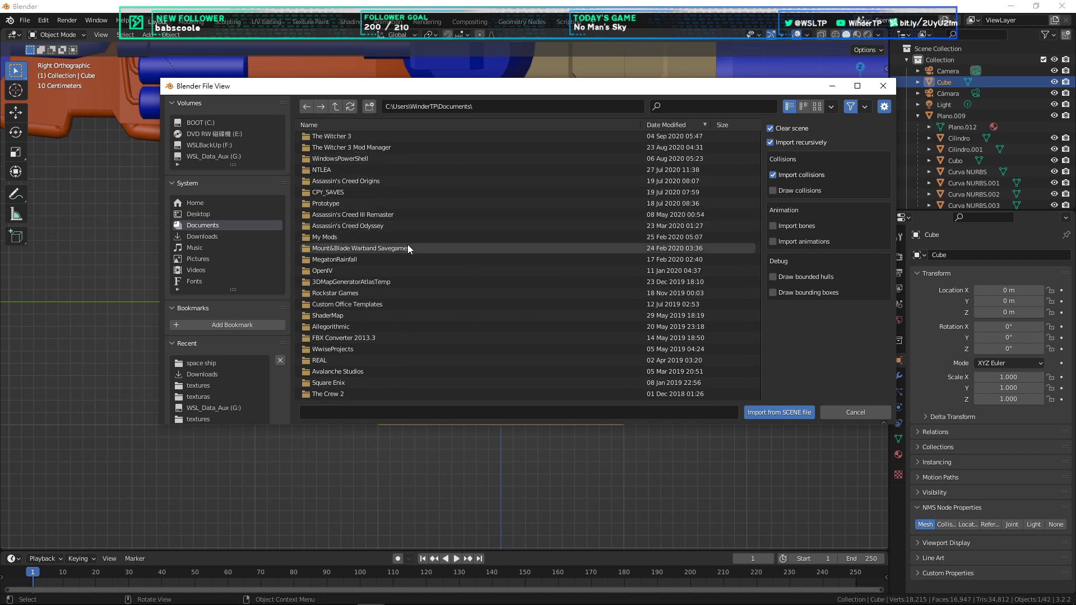
{"action": "scroll", "coordinate": [187, 308], "scroll_direction": "down", "scroll_amount": 3}
{"action": "left_click", "coordinate": [203, 371]}
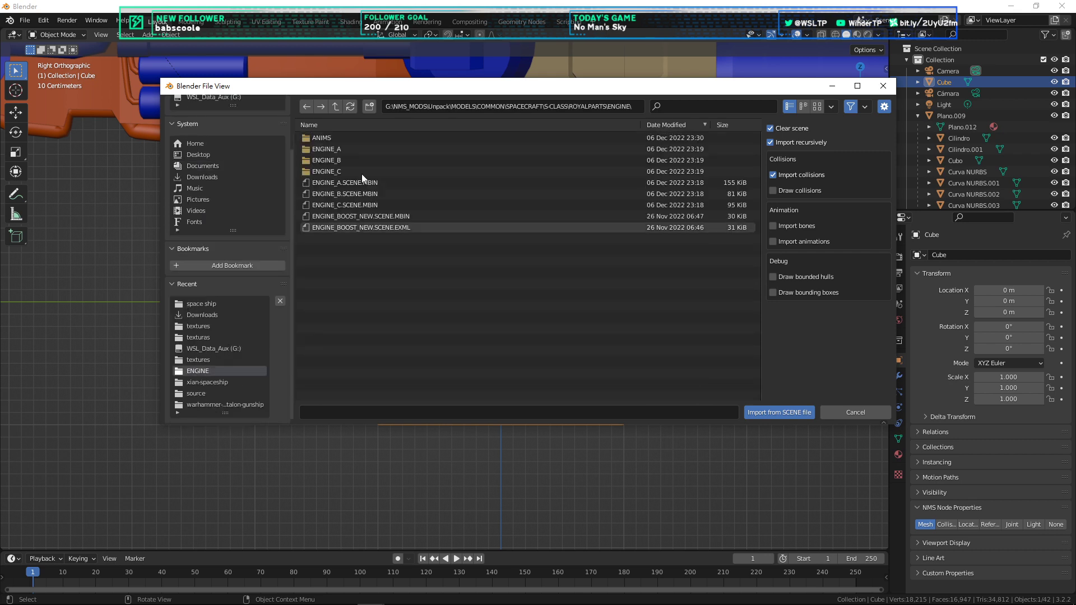
Step: Go up from the ENGINE folder to MODELS and open its COMMON folder
{"action": "left_click", "coordinate": [337, 106]}
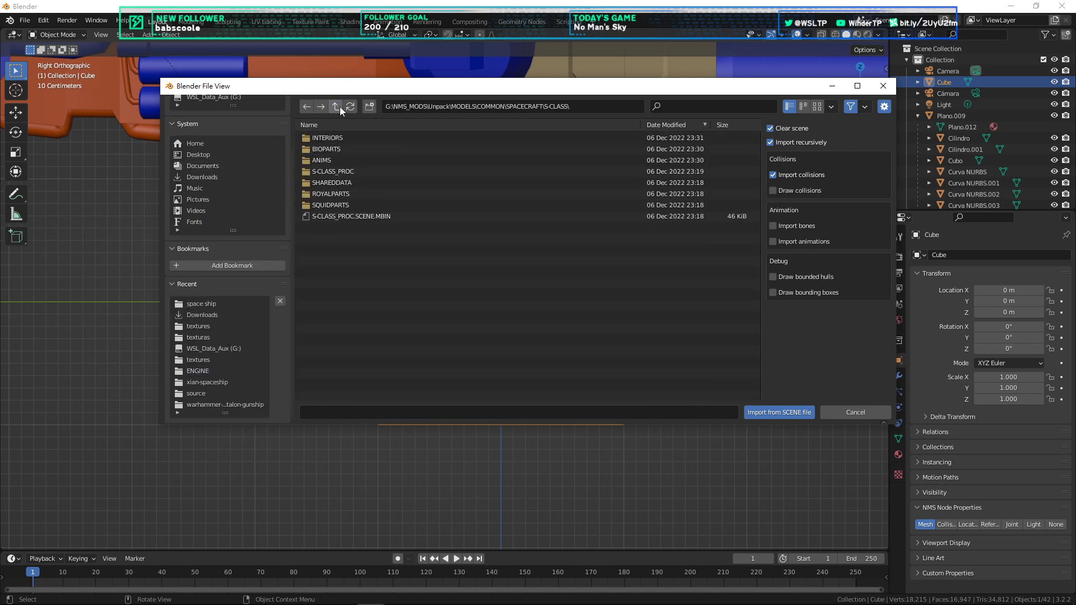
{"action": "left_click", "coordinate": [336, 107]}
{"action": "left_click", "coordinate": [336, 108]}
{"action": "left_click", "coordinate": [337, 109]}
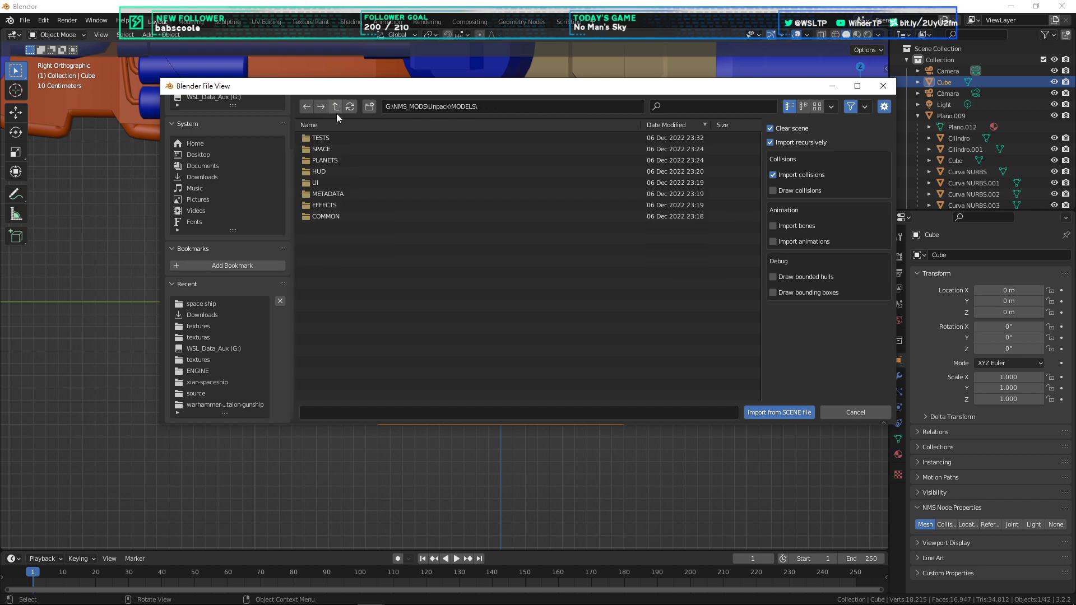
{"action": "double_click", "coordinate": [326, 216]}
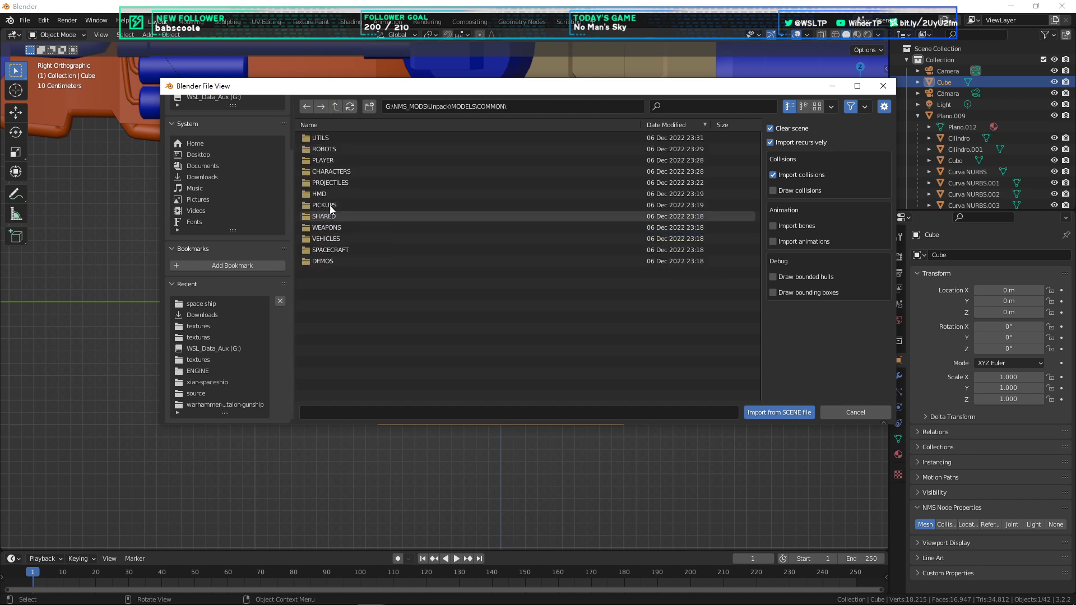
Step: Look through the CHARACTERS folder and its PLAYER subfolder for a character scene and return to COMMON
{"action": "double_click", "coordinate": [336, 173]}
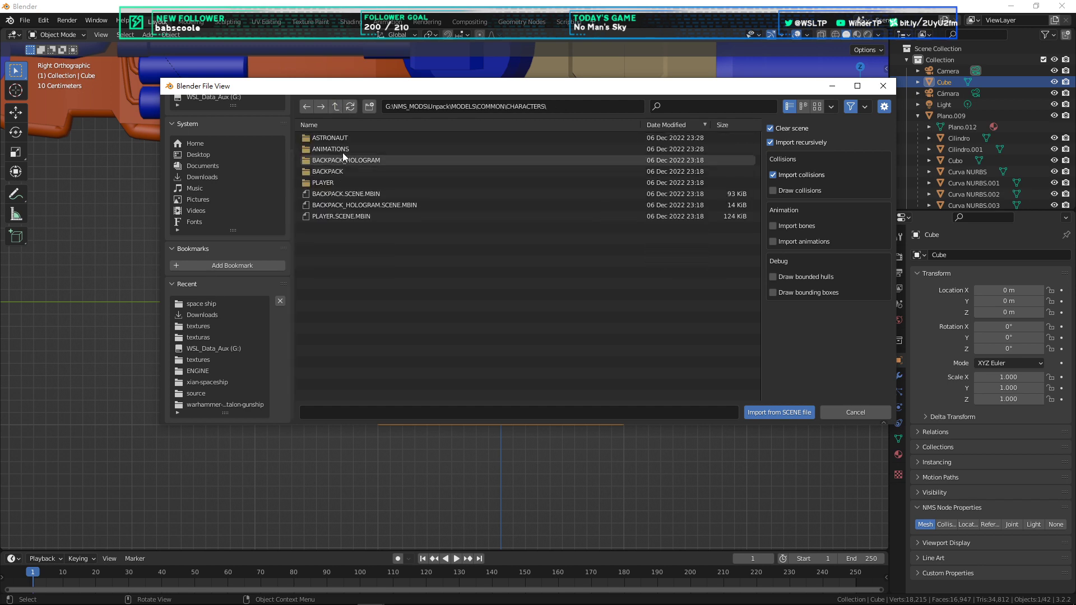
{"action": "double_click", "coordinate": [330, 182]}
{"action": "left_click", "coordinate": [336, 108]}
{"action": "left_click", "coordinate": [336, 108]}
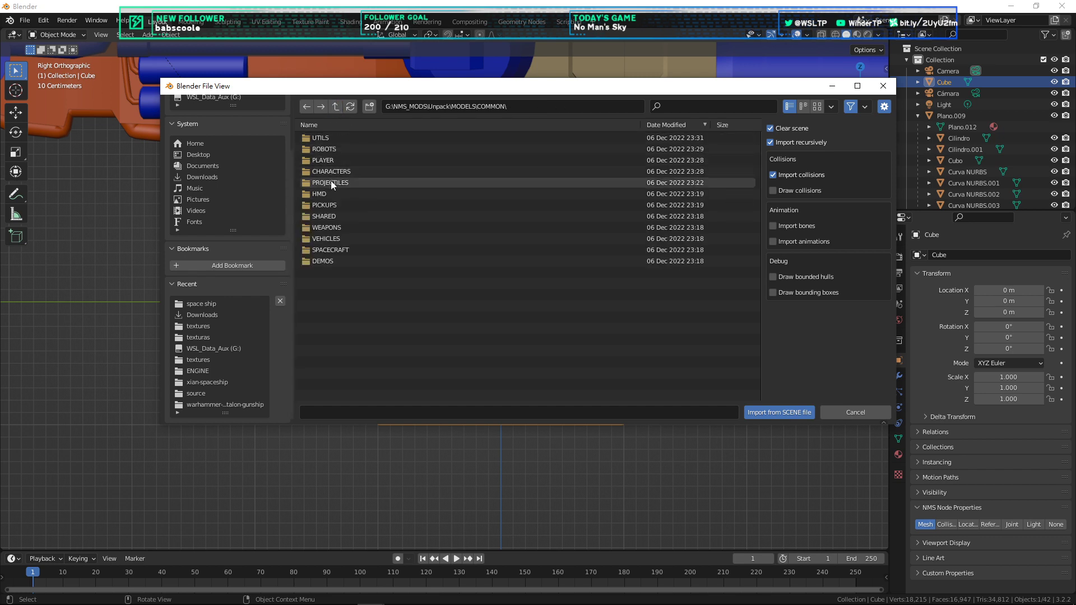
Step: Import NPCNADA.SCENE.MBIN from the PLAYER\PLAYERCHARACTER folder
{"action": "double_click", "coordinate": [324, 158]}
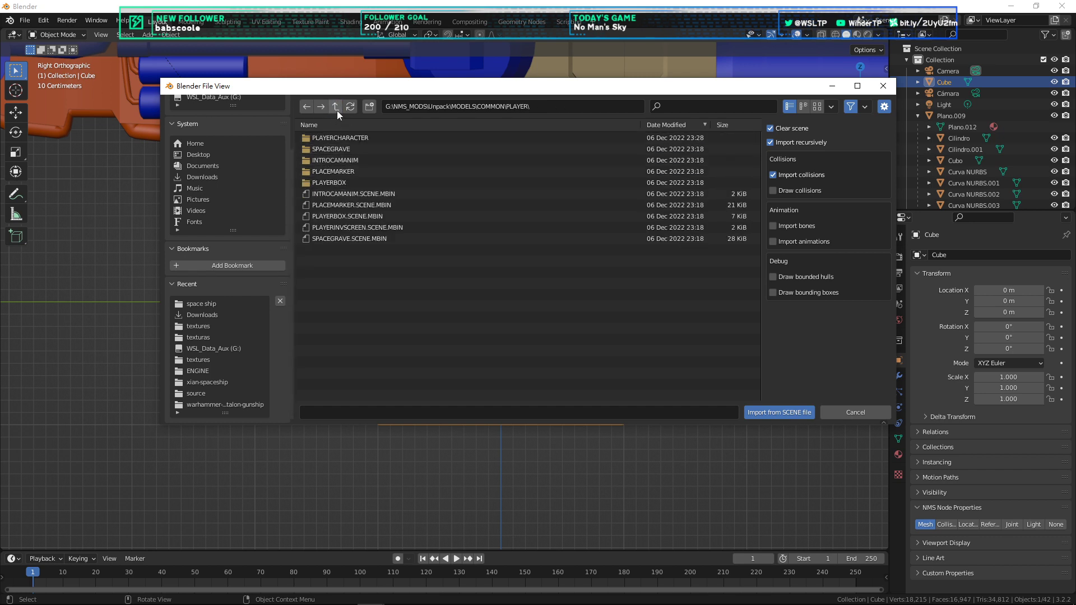
{"action": "double_click", "coordinate": [331, 139]}
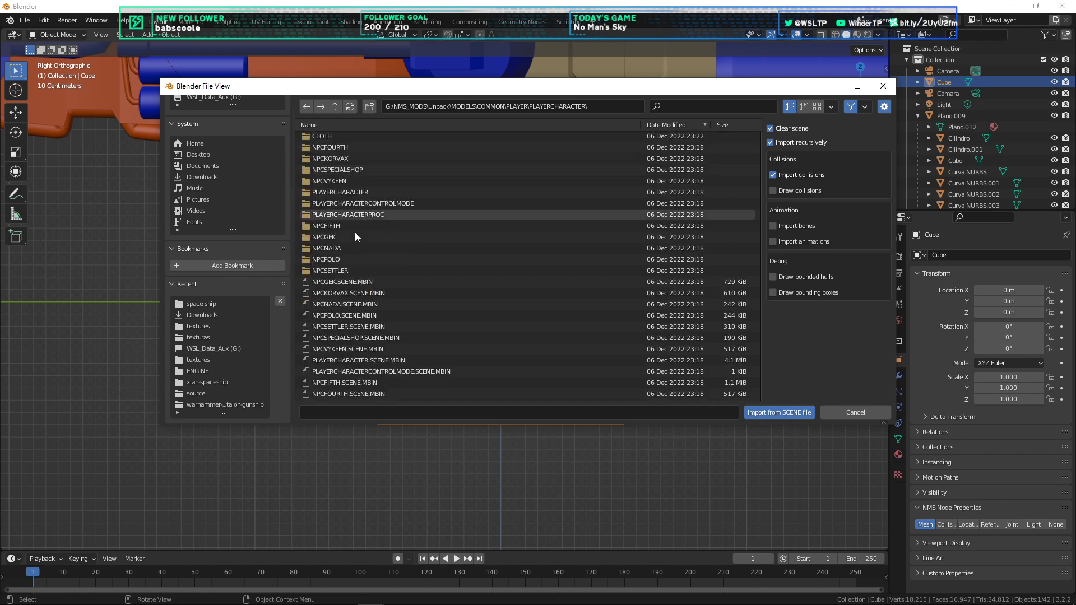
{"action": "left_click", "coordinate": [353, 303]}
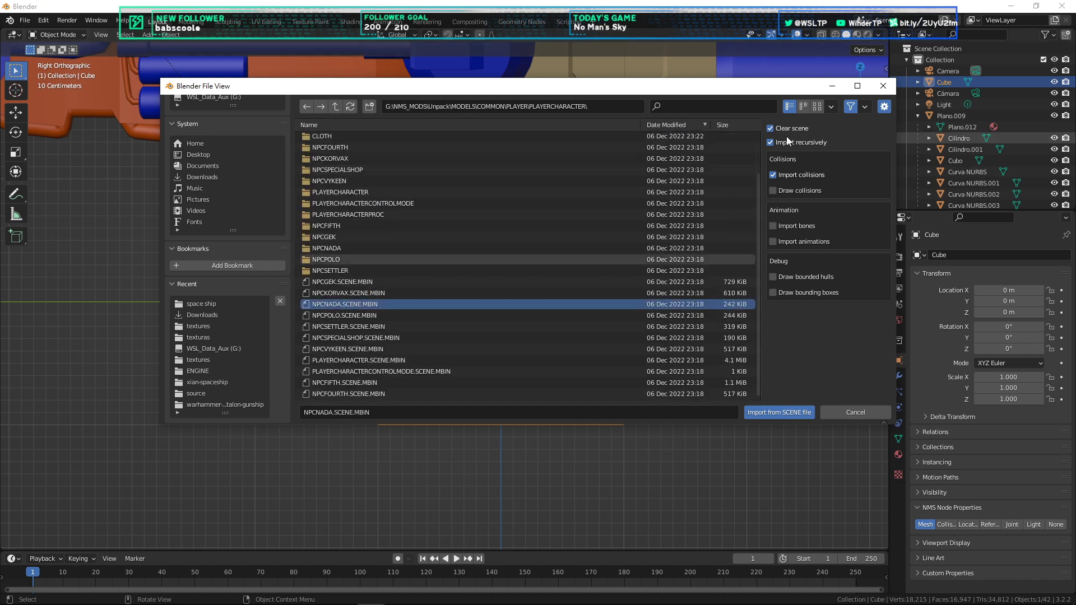
{"action": "left_click", "coordinate": [782, 413]}
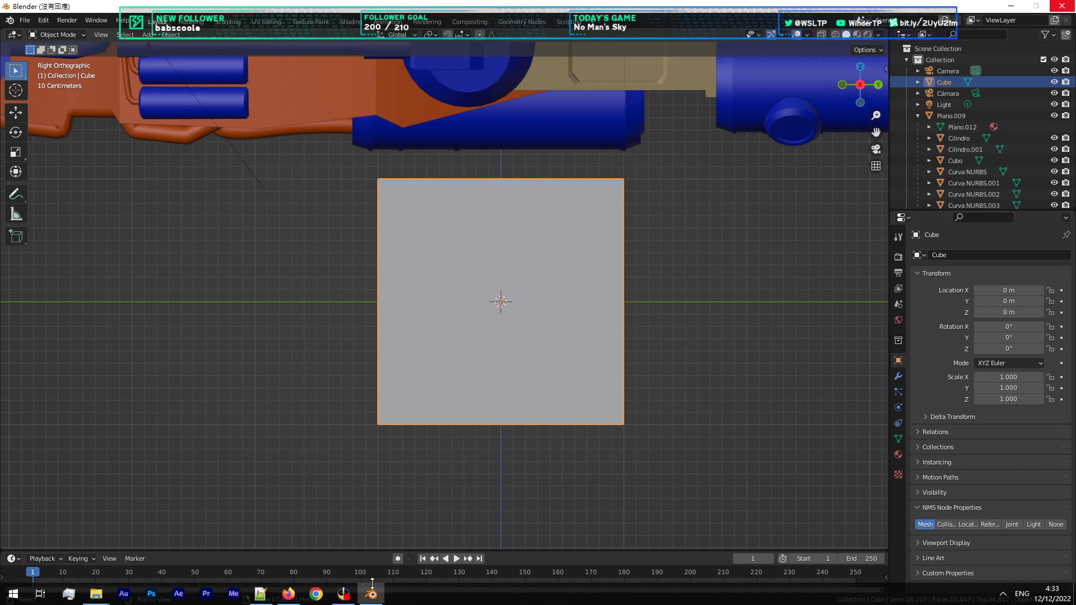
{"action": "left_click", "coordinate": [344, 596]}
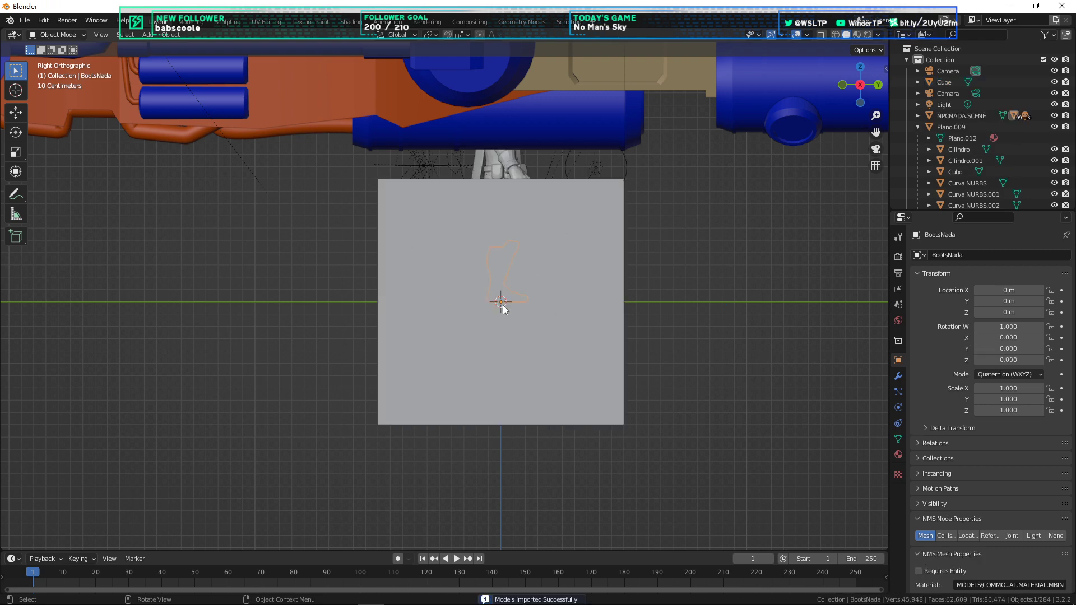
Step: Hide Plano.009 with all of its child parts and collapse its hierarchy
{"action": "scroll", "coordinate": [782, 206], "scroll_direction": "up", "scroll_amount": 1}
{"action": "left_click", "coordinate": [952, 116]}
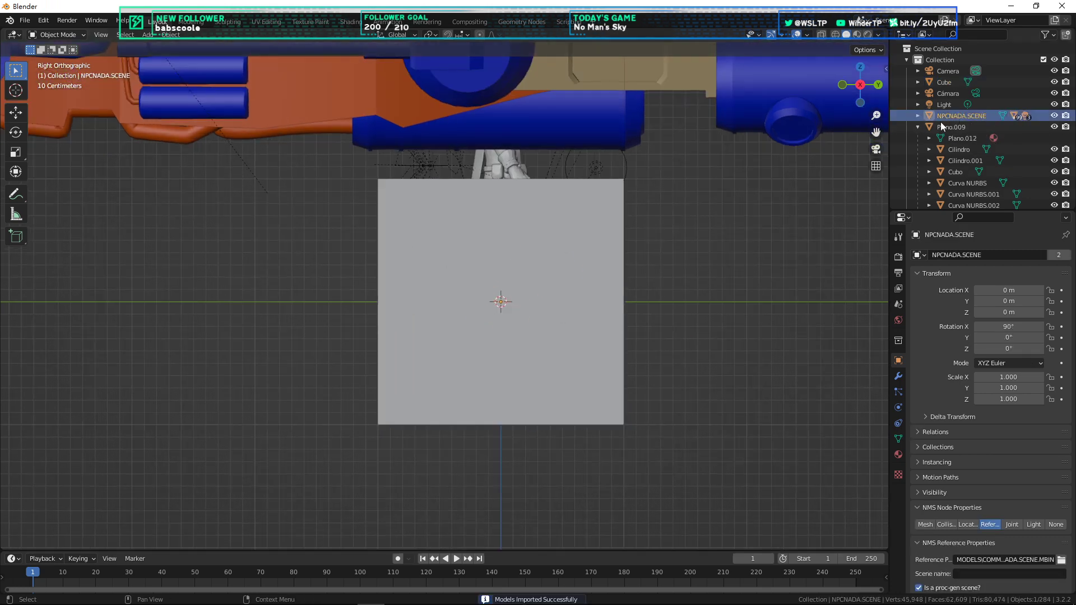
{"action": "scroll", "coordinate": [848, 144], "scroll_direction": "down", "scroll_amount": 2}
{"action": "left_click", "coordinate": [1055, 127], "text": "shift"}
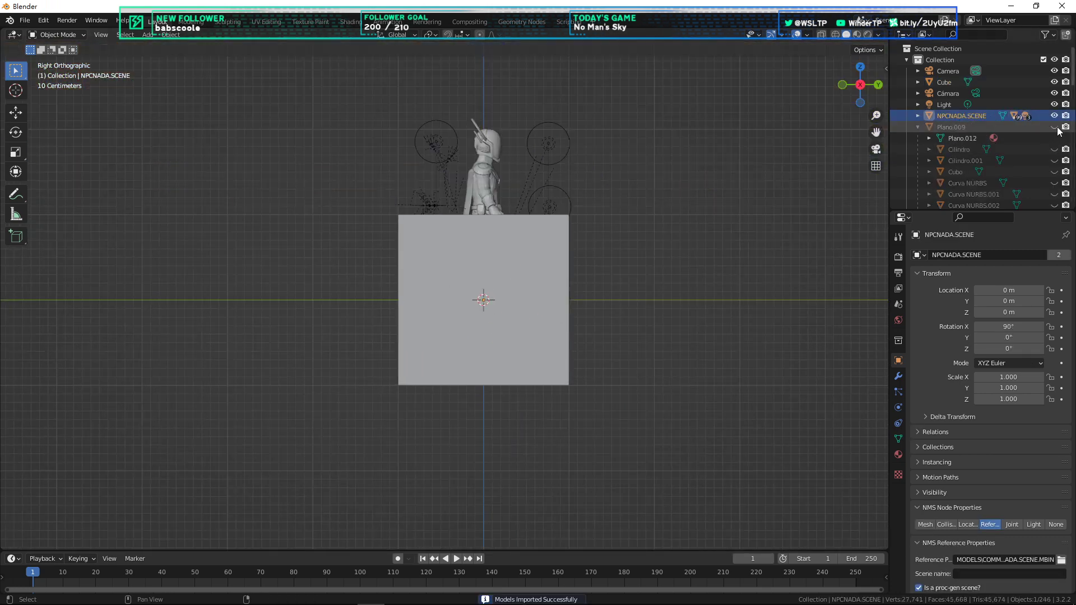
{"action": "left_click", "coordinate": [920, 127]}
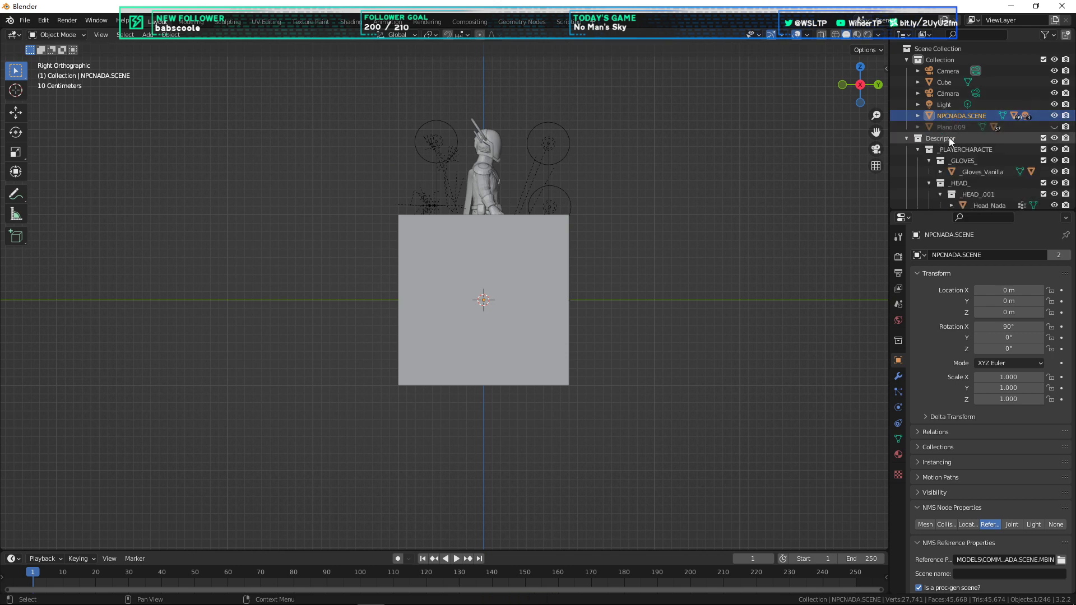
Step: Move the cube to Y 1.3 m and Z 1 m beside the Nada character and compare their heights
{"action": "left_click", "coordinate": [942, 82]}
{"action": "key", "text": "g"}
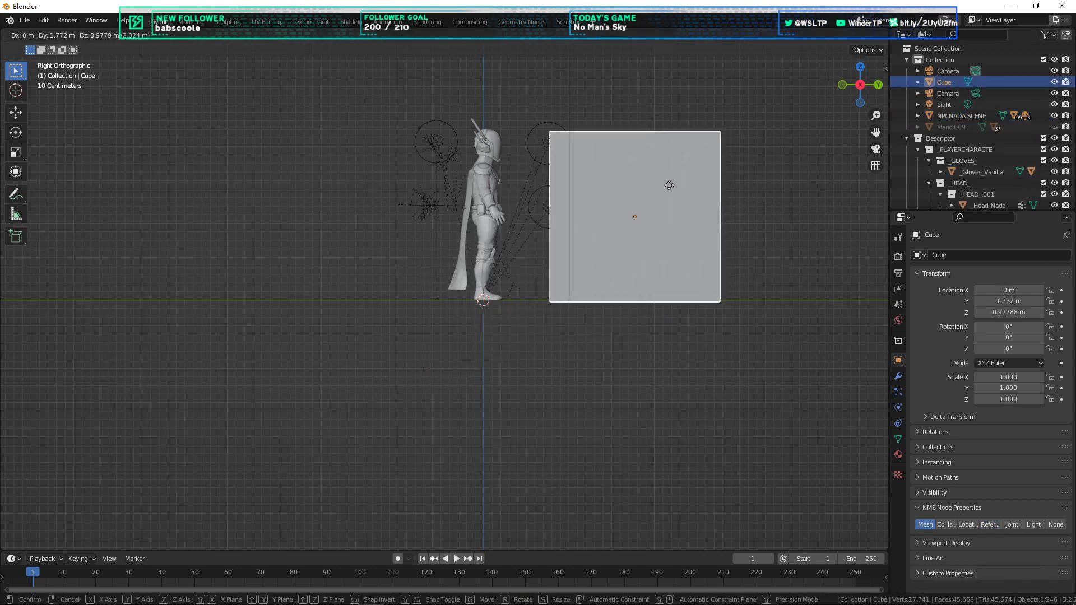
{"action": "key", "text": "Escape"}
{"action": "key", "text": "g"}
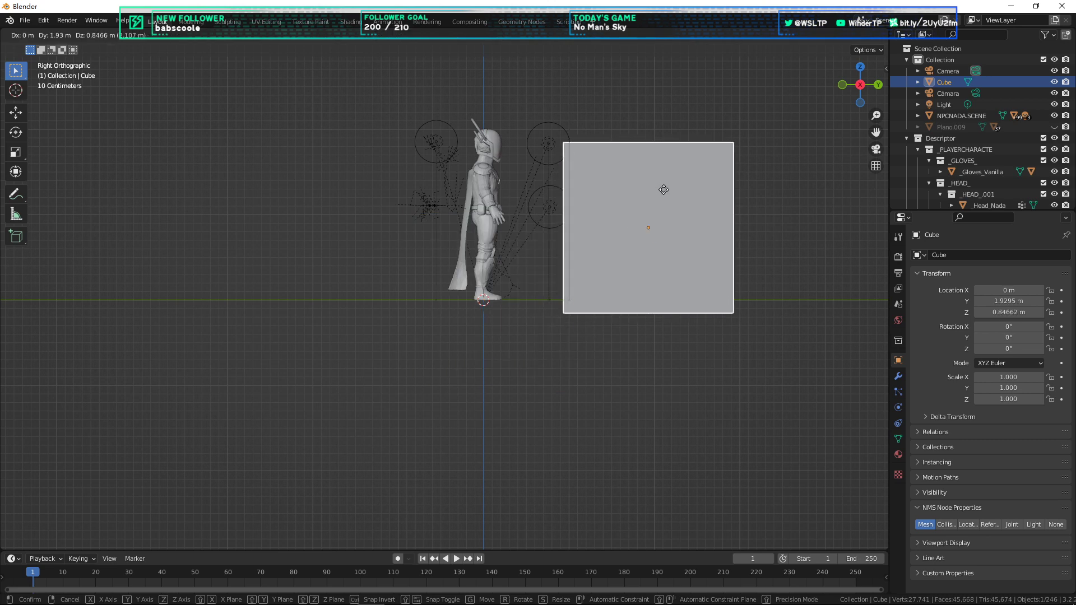
{"action": "left_click", "coordinate": [607, 181]}
{"action": "scroll", "coordinate": [570, 224], "scroll_direction": "up", "scroll_amount": 2}
{"action": "middle_click_drag", "start_coordinate": [564, 206], "coordinate": [499, 324], "text": "shift"}
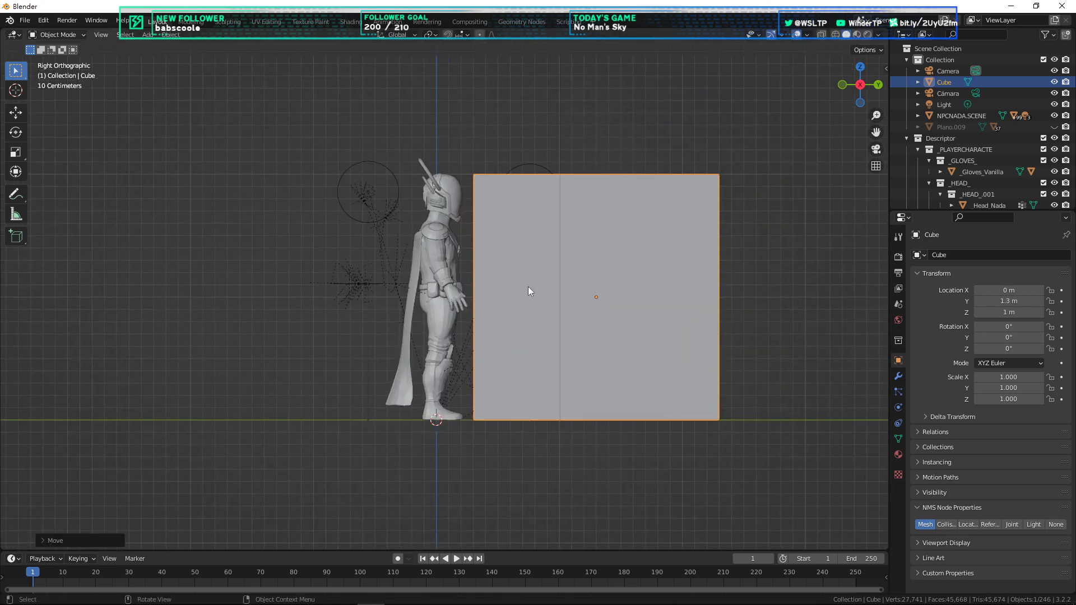
{"action": "scroll", "coordinate": [529, 252], "scroll_direction": "up", "scroll_amount": 5}
{"action": "middle_click_drag", "start_coordinate": [477, 175], "coordinate": [471, 314], "text": "shift"}
{"action": "scroll", "coordinate": [500, 245], "scroll_direction": "down", "scroll_amount": 4}
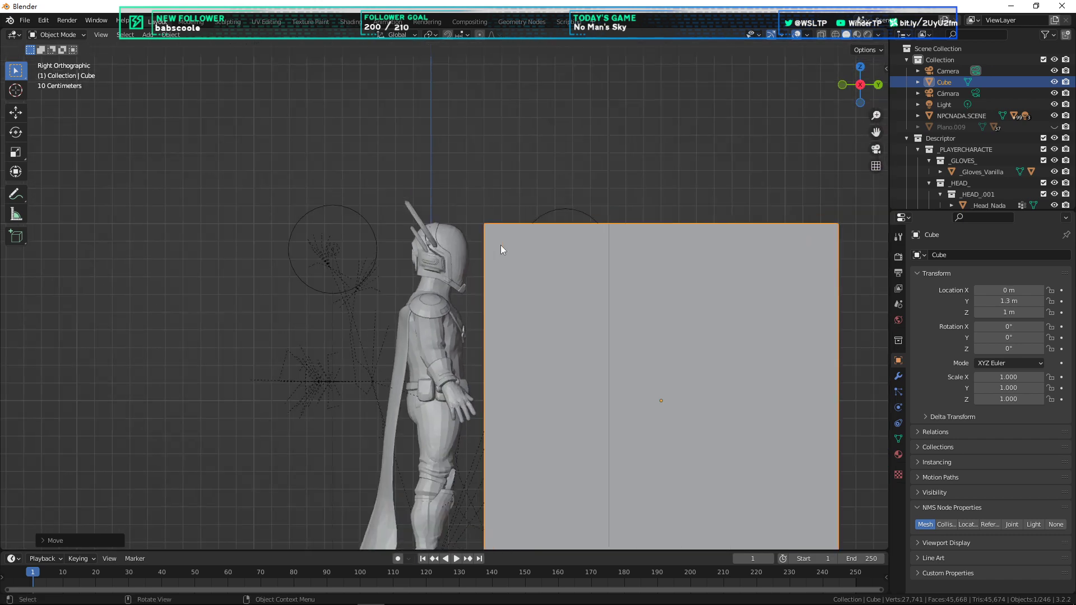
Step: Inspect the Nada character's helmet and head antennae against the top edge of the cube from the side, close up and in full
{"action": "middle_click_drag", "start_coordinate": [541, 367], "coordinate": [503, 286], "text": "shift"}
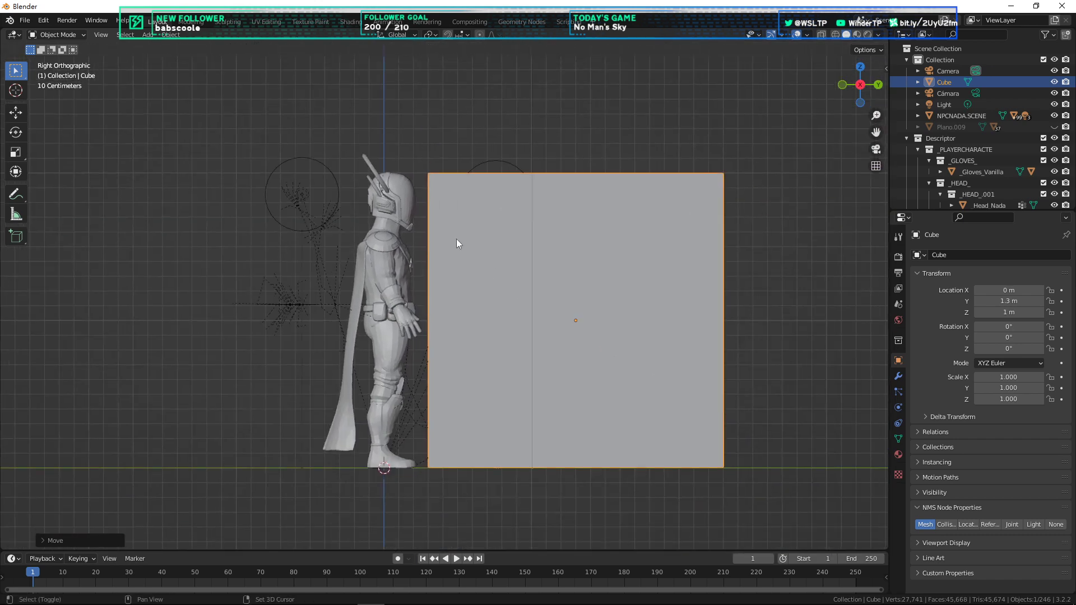
{"action": "scroll", "coordinate": [463, 283], "scroll_direction": "up", "scroll_amount": 2}
{"action": "scroll", "coordinate": [374, 169], "scroll_direction": "up", "scroll_amount": 3}
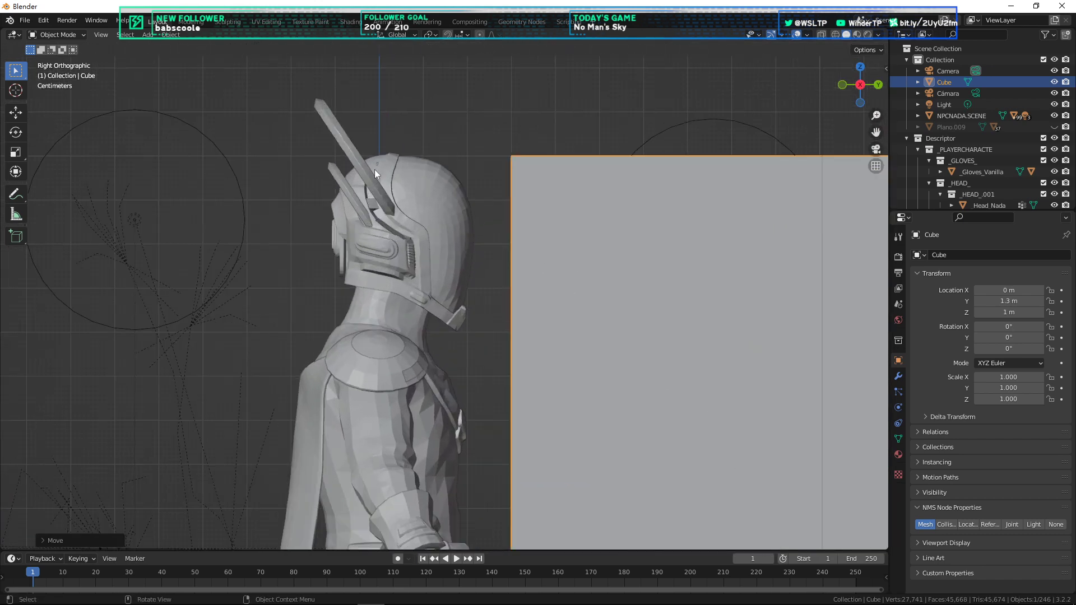
{"action": "left_click", "coordinate": [323, 106]}
{"action": "scroll", "coordinate": [422, 129], "scroll_direction": "down", "scroll_amount": 8}
{"action": "scroll", "coordinate": [450, 224], "scroll_direction": "up", "scroll_amount": 9}
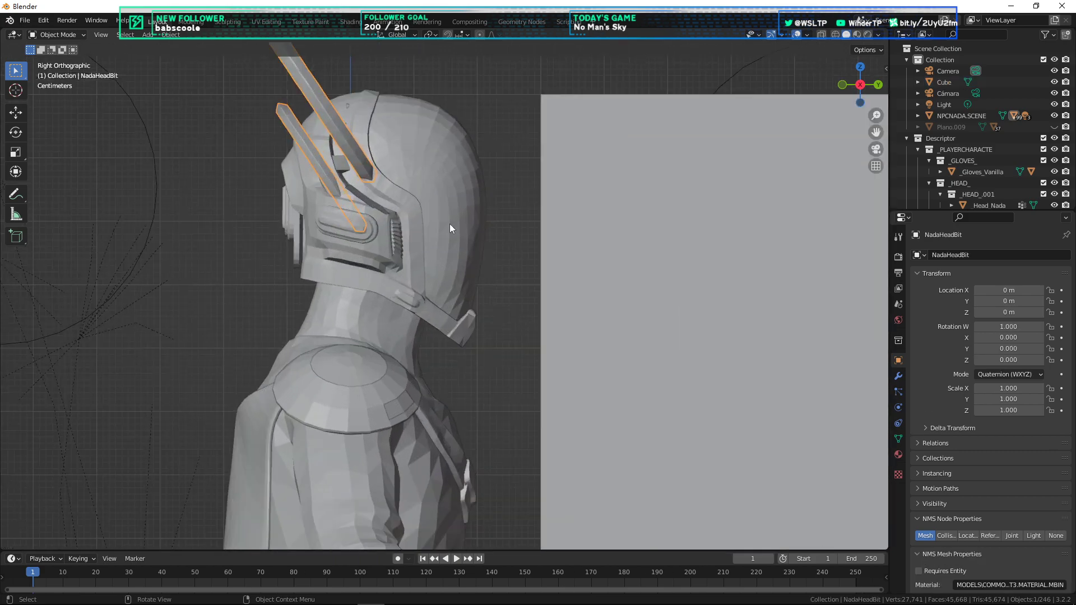
{"action": "scroll", "coordinate": [369, 253], "scroll_direction": "up", "scroll_amount": 3}
{"action": "scroll", "coordinate": [336, 213], "scroll_direction": "up", "scroll_amount": 2}
{"action": "scroll", "coordinate": [516, 344], "scroll_direction": "up", "scroll_amount": 2}
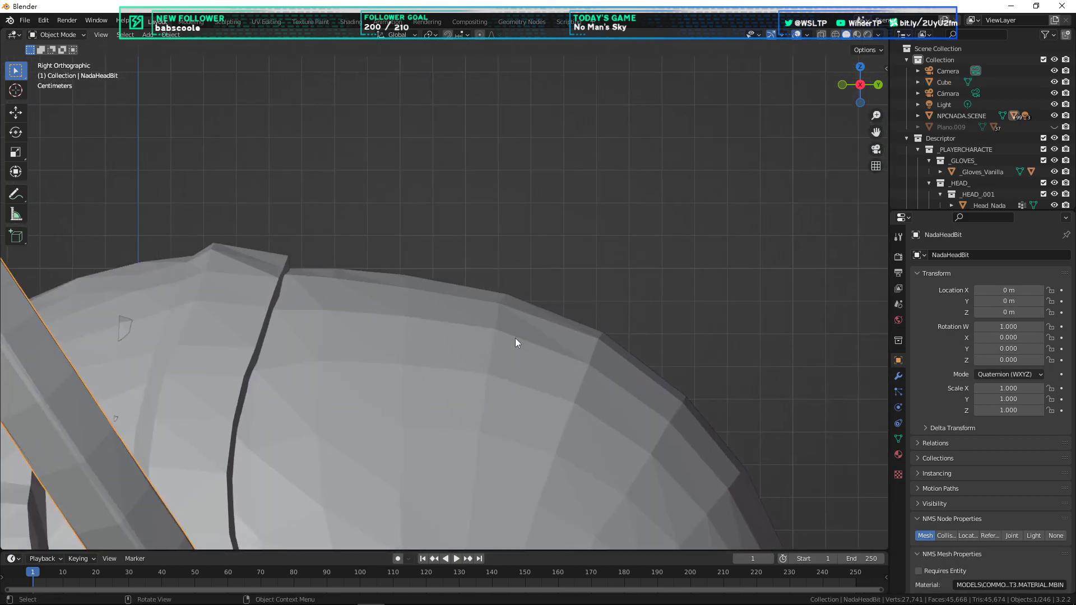
{"action": "scroll", "coordinate": [516, 343], "scroll_direction": "down", "scroll_amount": 8}
{"action": "scroll", "coordinate": [493, 303], "scroll_direction": "down", "scroll_amount": 2}
{"action": "scroll", "coordinate": [493, 291], "scroll_direction": "down", "scroll_amount": 2}
{"action": "scroll", "coordinate": [524, 312], "scroll_direction": "up", "scroll_amount": 1}
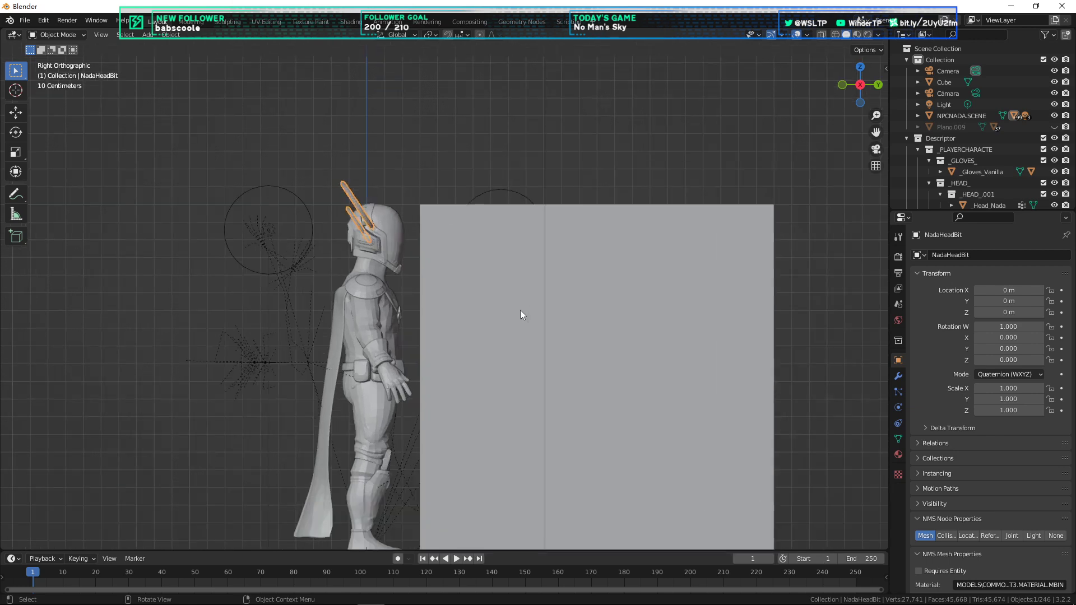
{"action": "scroll", "coordinate": [560, 347], "scroll_direction": "up", "scroll_amount": 4}
{"action": "middle_click_drag", "start_coordinate": [588, 379], "coordinate": [512, 318]}
{"action": "scroll", "coordinate": [564, 357], "scroll_direction": "down", "scroll_amount": 6}
{"action": "key", "text": "KP_3"}
{"action": "scroll", "coordinate": [513, 355], "scroll_direction": "up", "scroll_amount": 5}
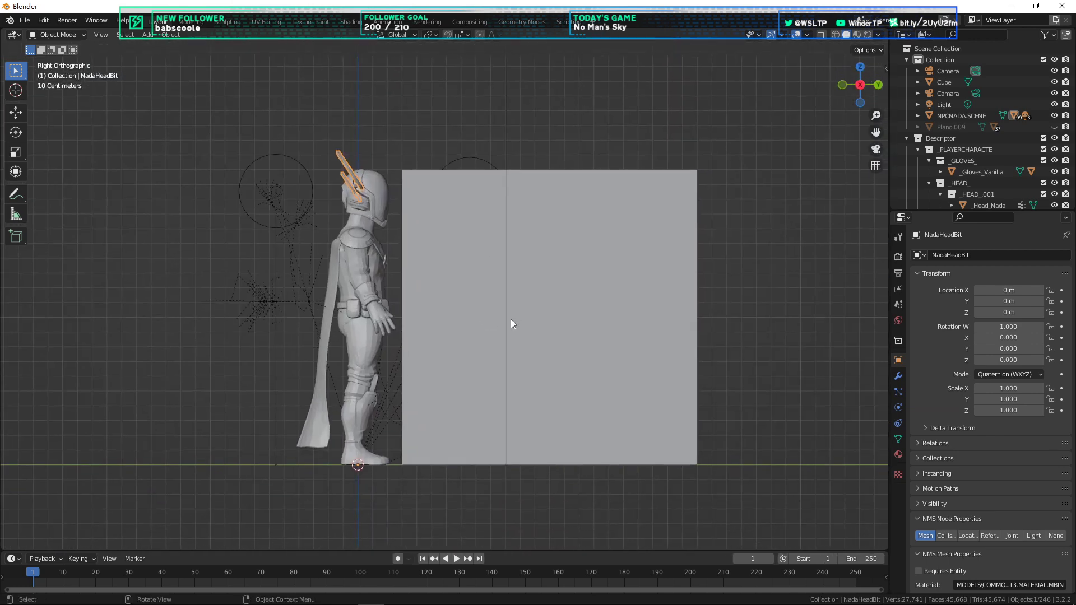
Step: Move the cube to X -1.7 m and Z 1 m so it stands beside the Nada character in the back view
{"action": "key", "text": "KP_1"}
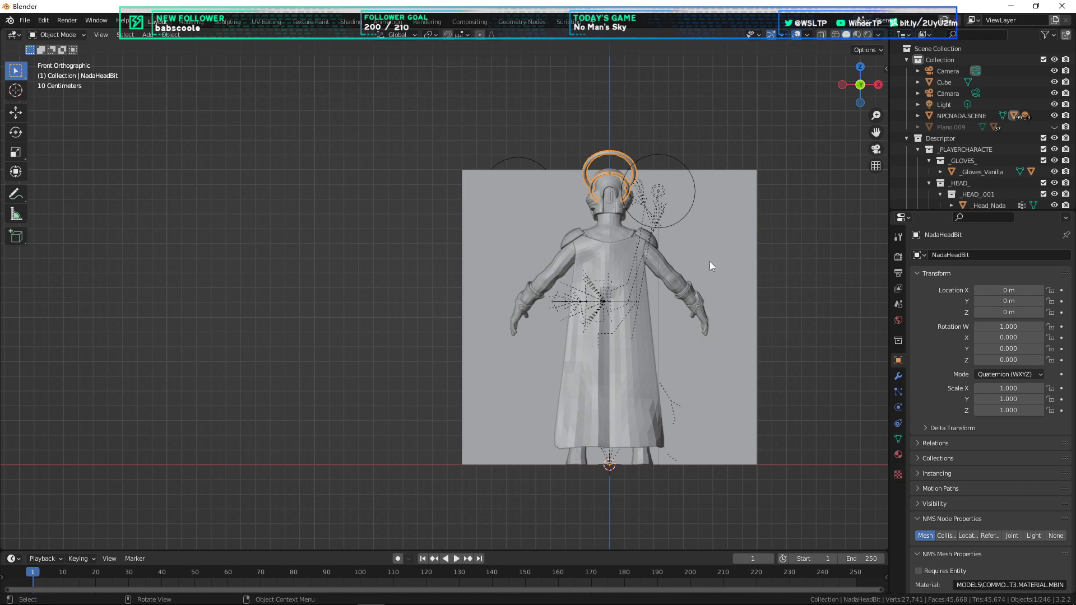
{"action": "key", "text": "ctrl+KP_1"}
{"action": "scroll", "coordinate": [708, 252], "scroll_direction": "down", "scroll_amount": 3}
{"action": "left_click", "coordinate": [357, 304]}
{"action": "key", "text": "g"}
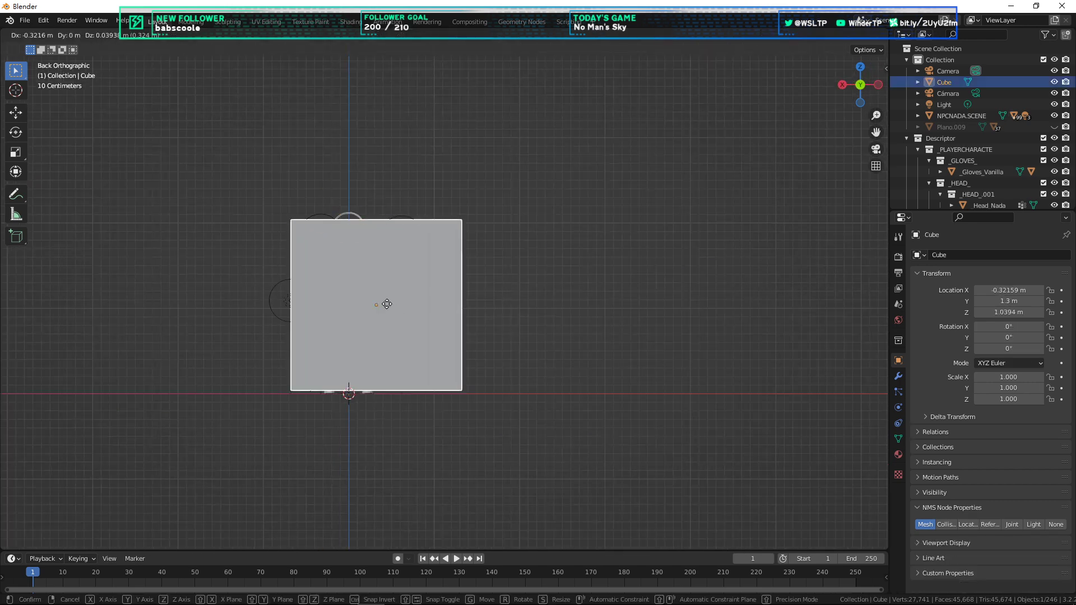
{"action": "left_click", "coordinate": [469, 308]}
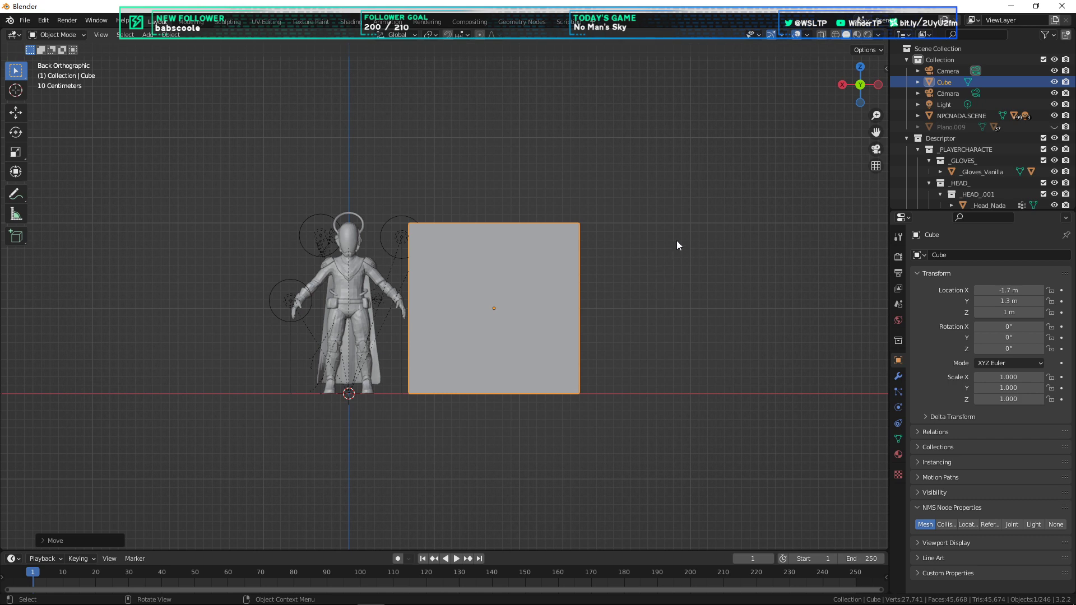
{"action": "scroll", "coordinate": [677, 245], "scroll_direction": "down", "scroll_amount": 2}
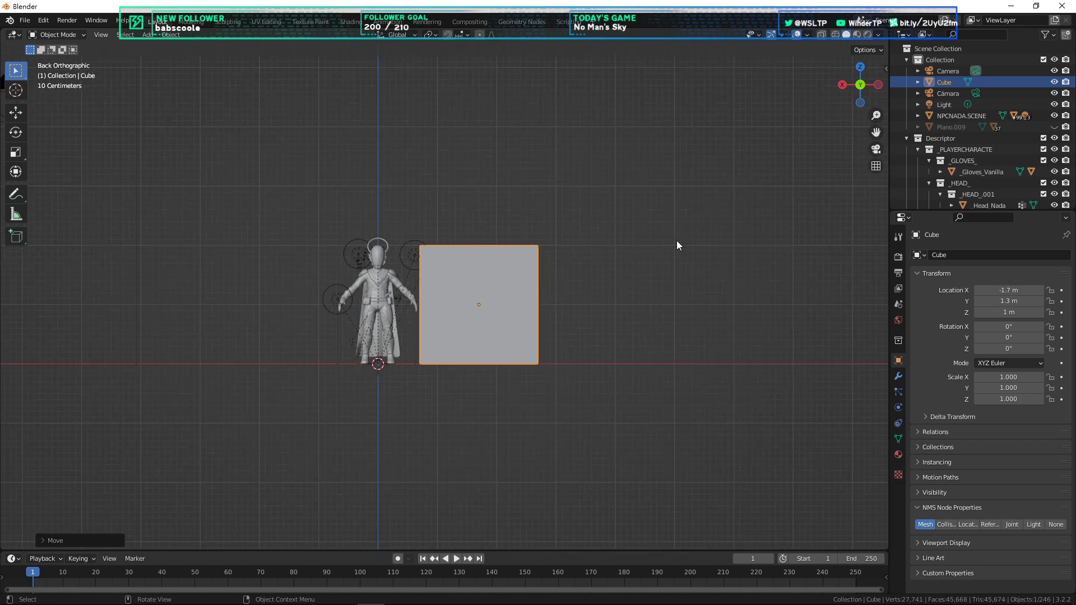
Step: Start a new general scene and import the spaceship FBX from the space ship folder
{"action": "left_click", "coordinate": [961, 116]}
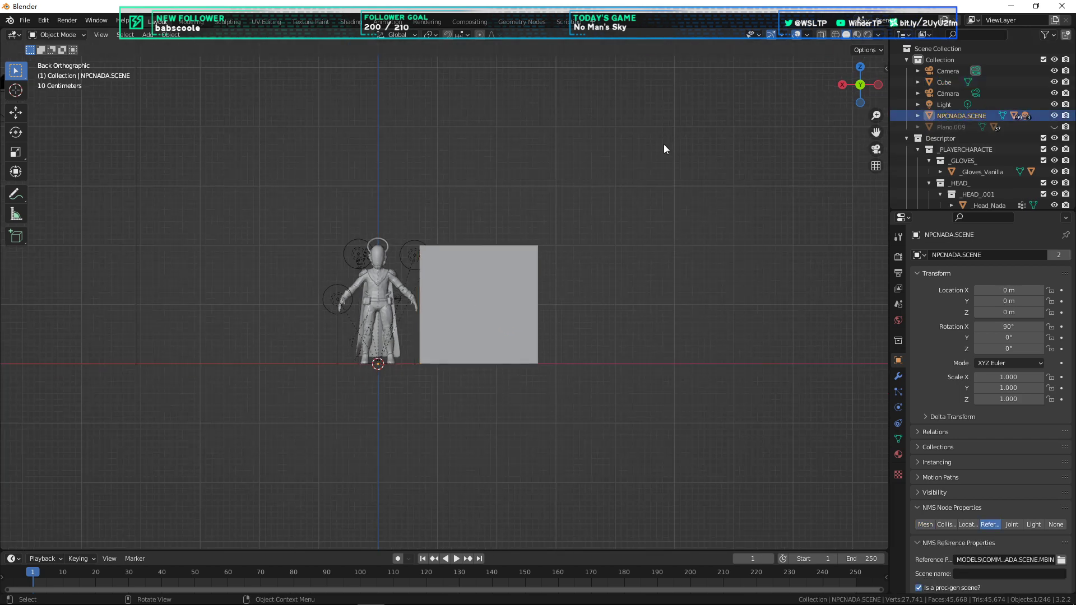
{"action": "left_click", "coordinate": [29, 21]}
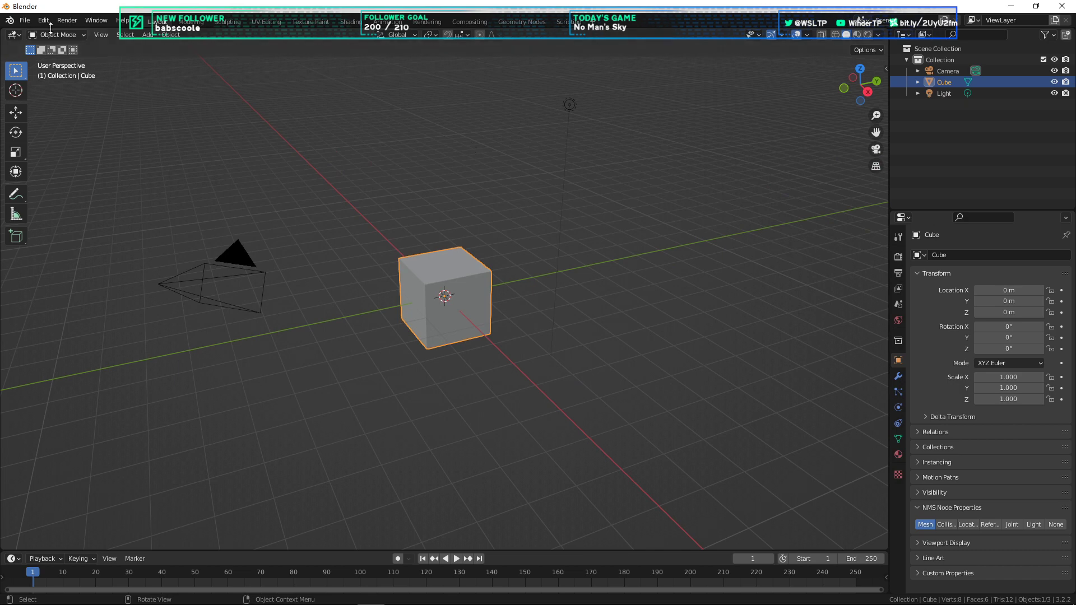
{"action": "left_click", "coordinate": [25, 20]}
{"action": "mouse_move", "coordinate": [56, 168]}
{"action": "left_click", "coordinate": [236, 251]}
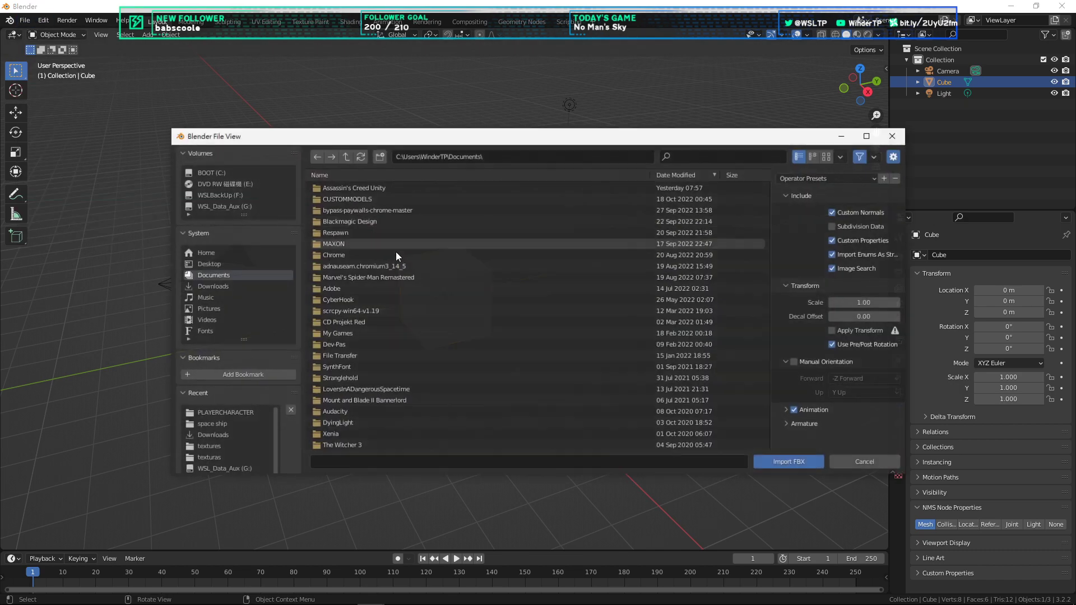
{"action": "left_click", "coordinate": [215, 424]}
{"action": "double_click", "coordinate": [365, 200]}
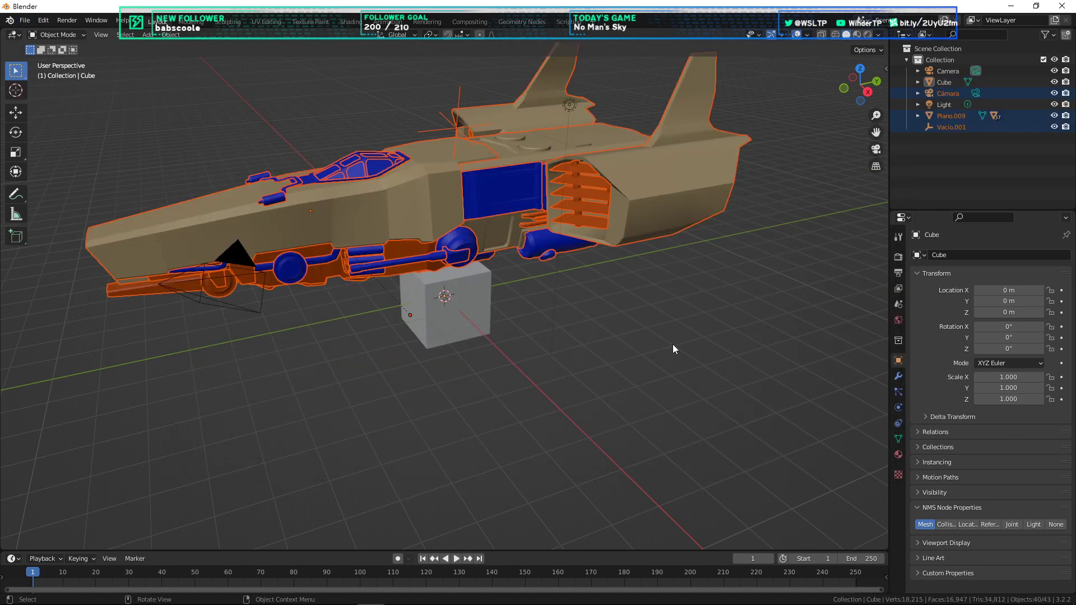
Step: Delete the empty Vacio.001 that came with the imported ship
{"action": "key", "text": "KP_3"}
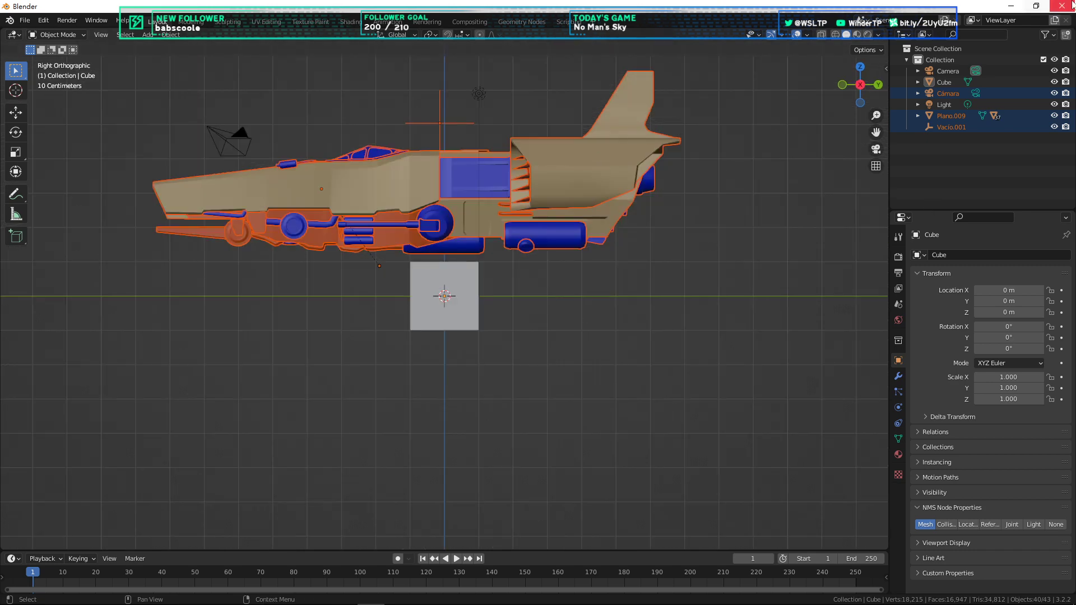
{"action": "left_click", "coordinate": [1008, 158]}
{"action": "left_click", "coordinate": [963, 118]}
{"action": "left_click", "coordinate": [956, 127]}
{"action": "key", "text": "x"}
{"action": "left_click", "coordinate": [641, 116]}
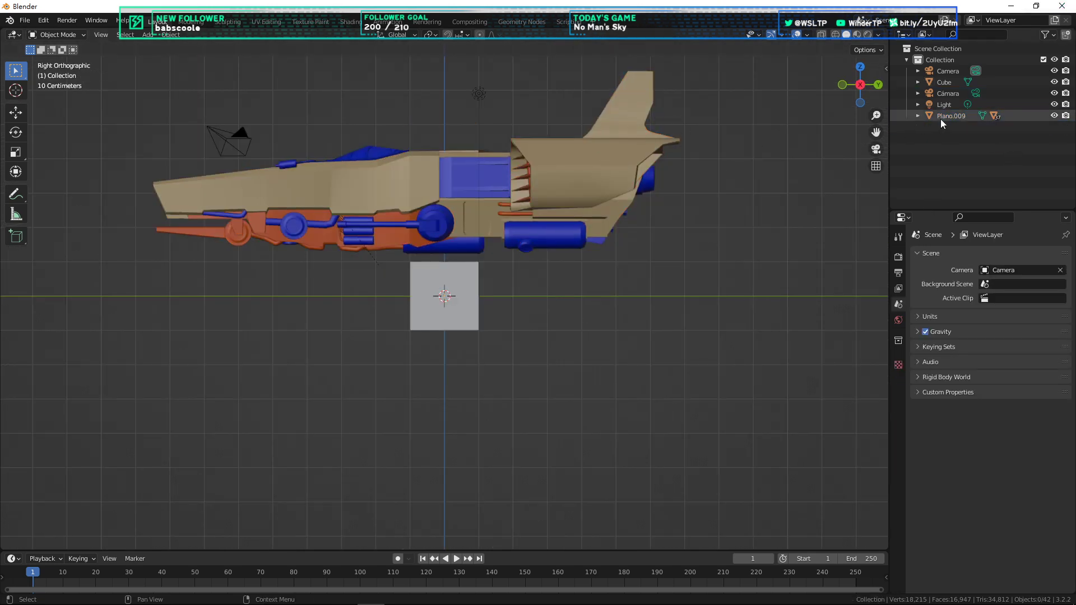
Step: Lower Plano.009 along Z to 1.9241 m to set the ship on the ground, checking it with the cube temporarily hidden
{"action": "left_click", "coordinate": [942, 119]}
{"action": "key", "text": "g"}
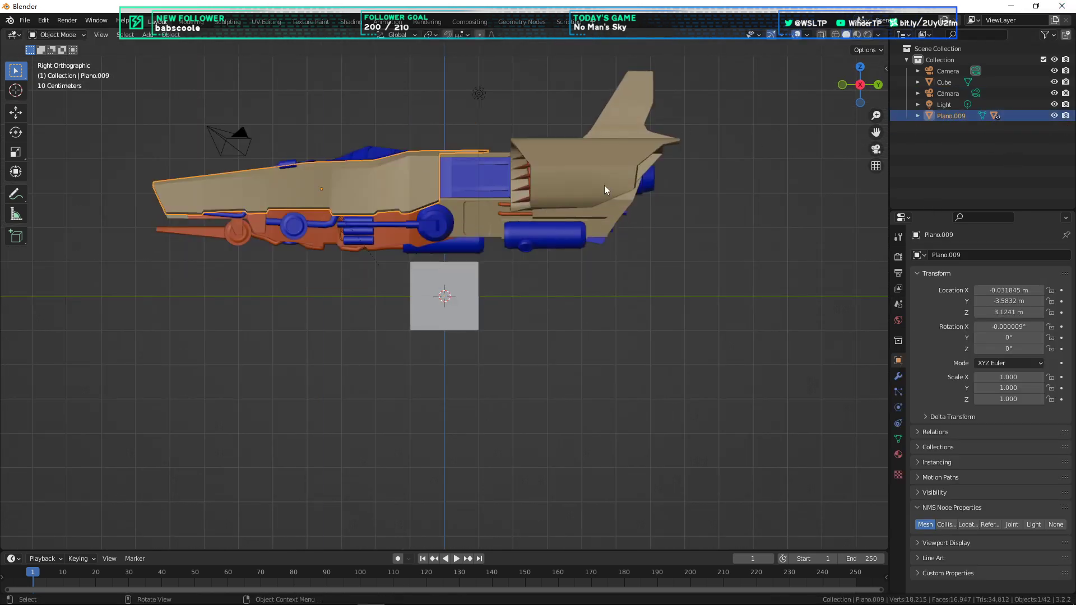
{"action": "key", "text": "z"}
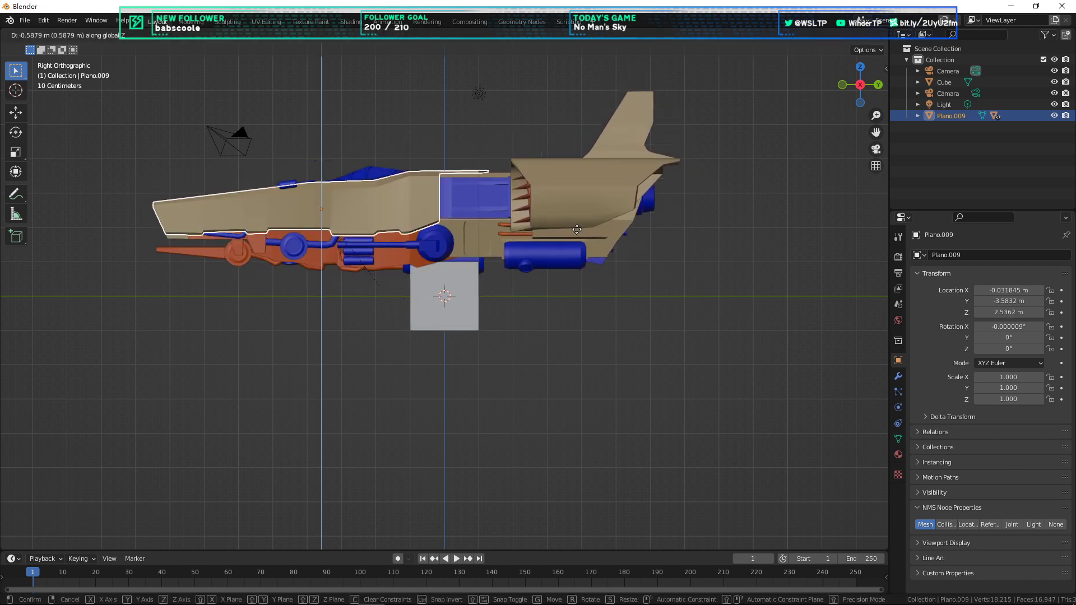
{"action": "left_click", "coordinate": [575, 251]}
{"action": "scroll", "coordinate": [449, 253], "scroll_direction": "up", "scroll_amount": 4}
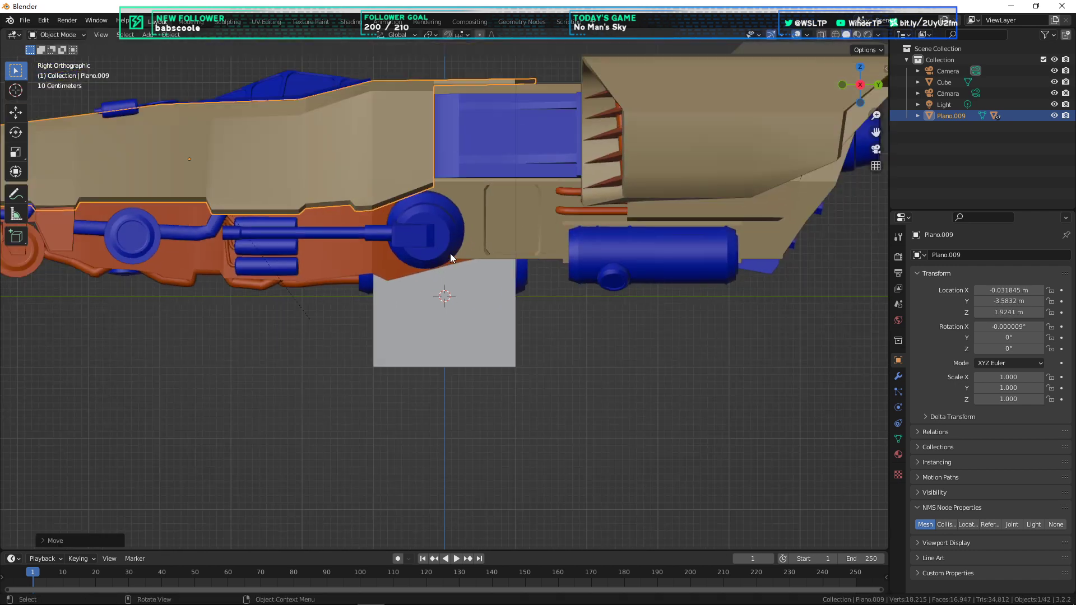
{"action": "scroll", "coordinate": [635, 269], "scroll_direction": "down", "scroll_amount": 3}
{"action": "left_click", "coordinate": [1054, 82]}
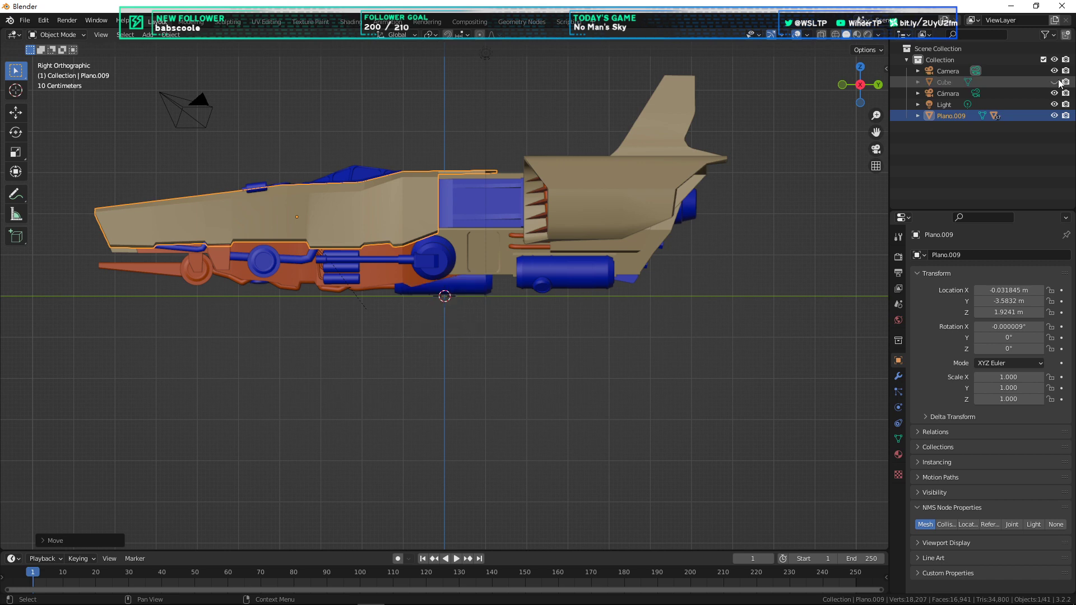
{"action": "left_click", "coordinate": [1055, 81]}
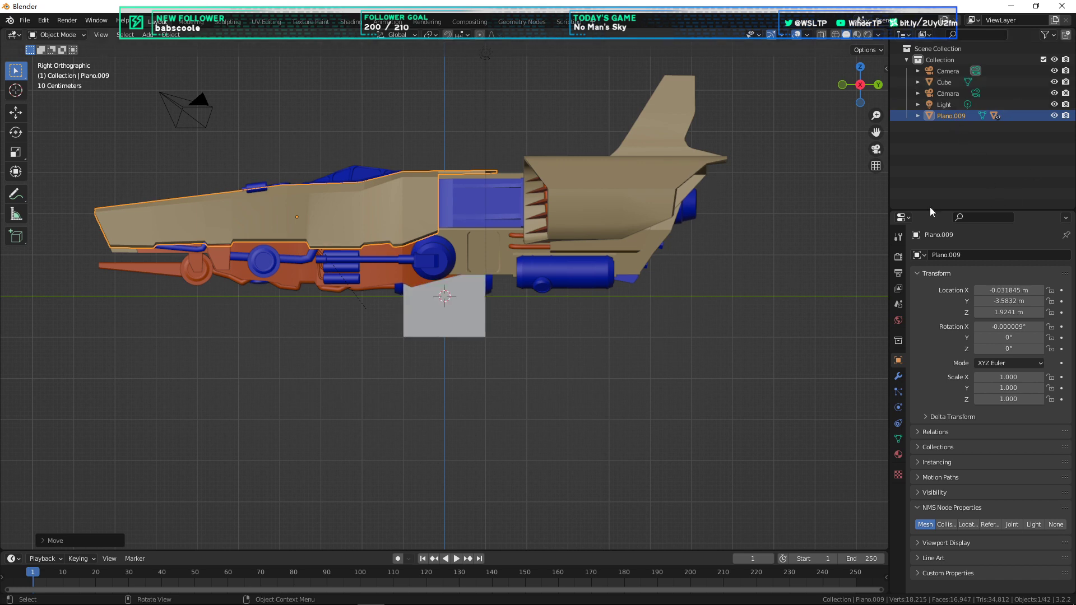
Step: Raise the cube 1 m along Z so its base sits on the ground
{"action": "left_click", "coordinate": [930, 80]}
{"action": "key", "text": "g"}
{"action": "key", "text": "z"}
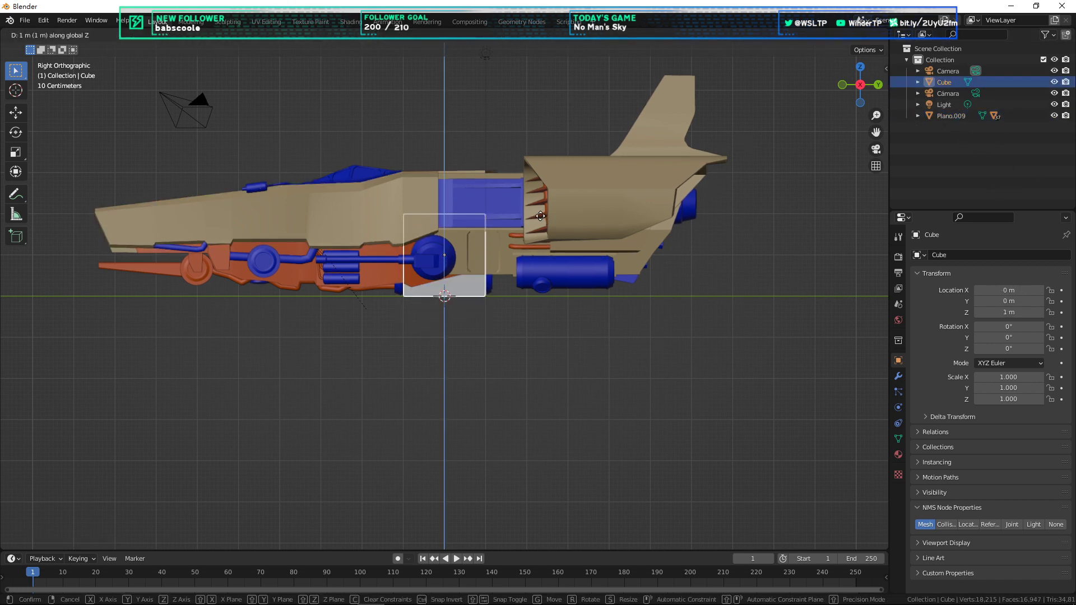
{"action": "left_click", "coordinate": [498, 216], "text": "ctrl"}
{"action": "scroll", "coordinate": [598, 232], "scroll_direction": "down", "scroll_amount": 2}
{"action": "middle_click_drag", "start_coordinate": [467, 205], "coordinate": [536, 320], "text": "shift"}
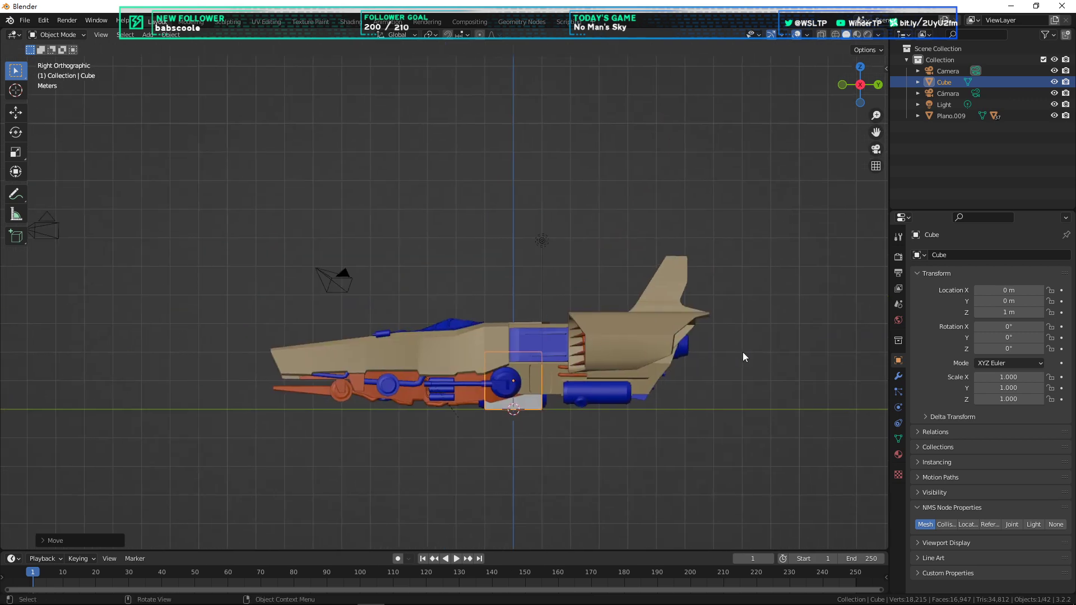
Step: Examine the ship's length and height against the cube and the grid from the side
{"action": "left_click", "coordinate": [946, 117]}
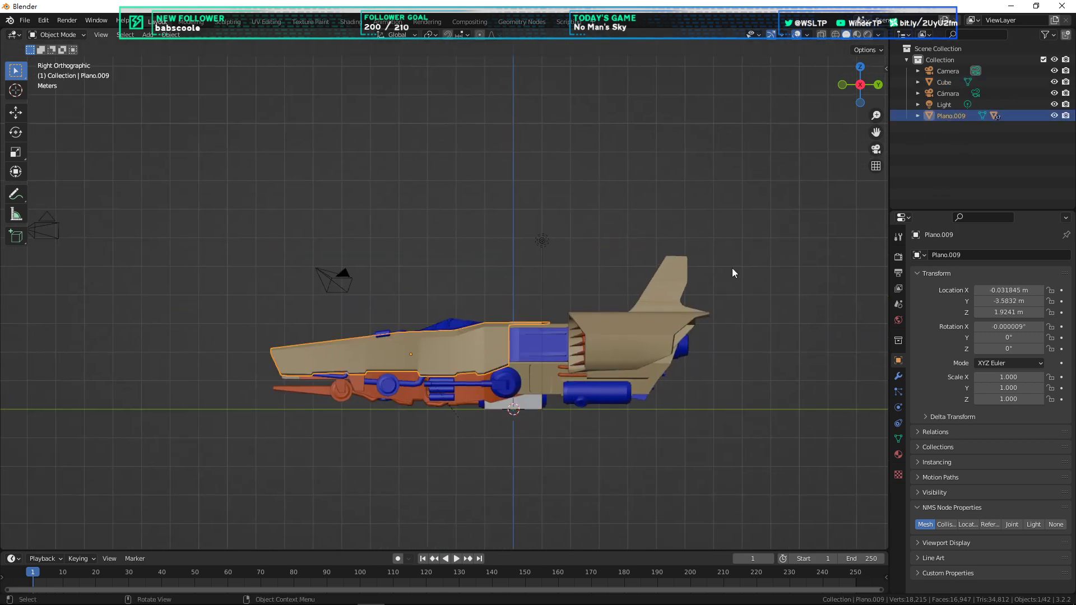
{"action": "scroll", "coordinate": [749, 263], "scroll_direction": "up", "scroll_amount": 1}
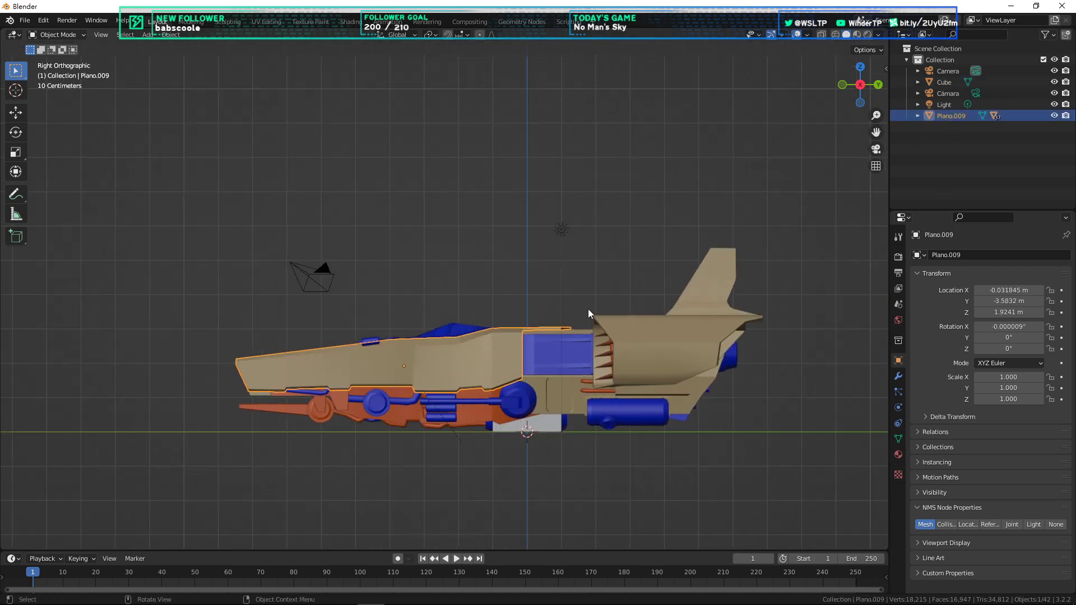
{"action": "middle_click_drag", "start_coordinate": [458, 359], "coordinate": [425, 311], "text": "shift"}
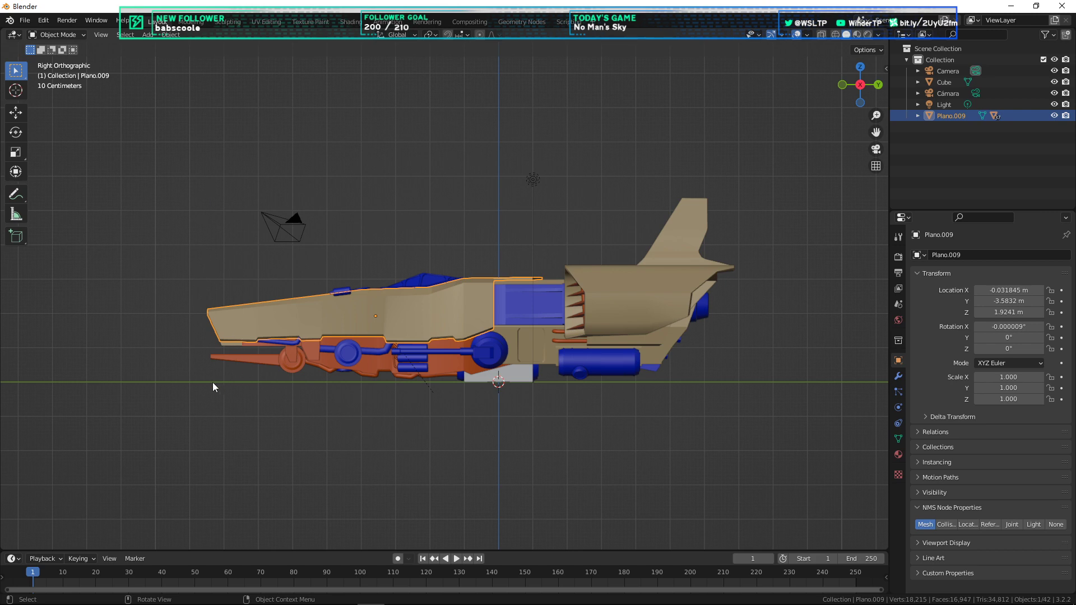
{"action": "left_click", "coordinate": [181, 358]}
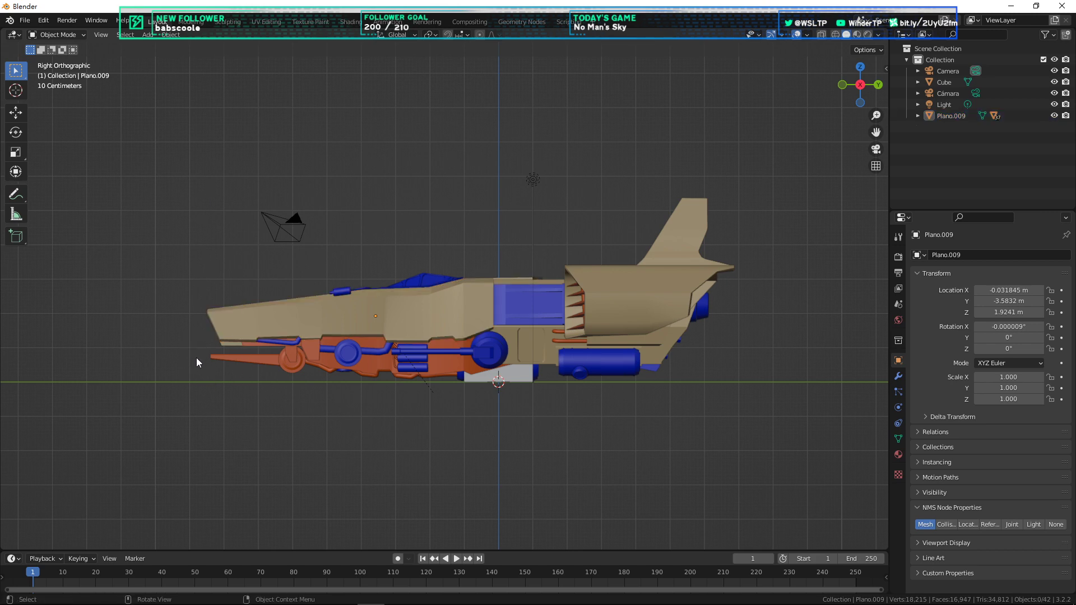
{"action": "mouse_move", "coordinate": [191, 360]}
{"action": "left_mouse_down"}
{"action": "mouse_move", "coordinate": [174, 336]}
{"action": "mouse_move", "coordinate": [203, 359]}
{"action": "left_mouse_up"}
{"action": "left_click", "coordinate": [214, 361]}
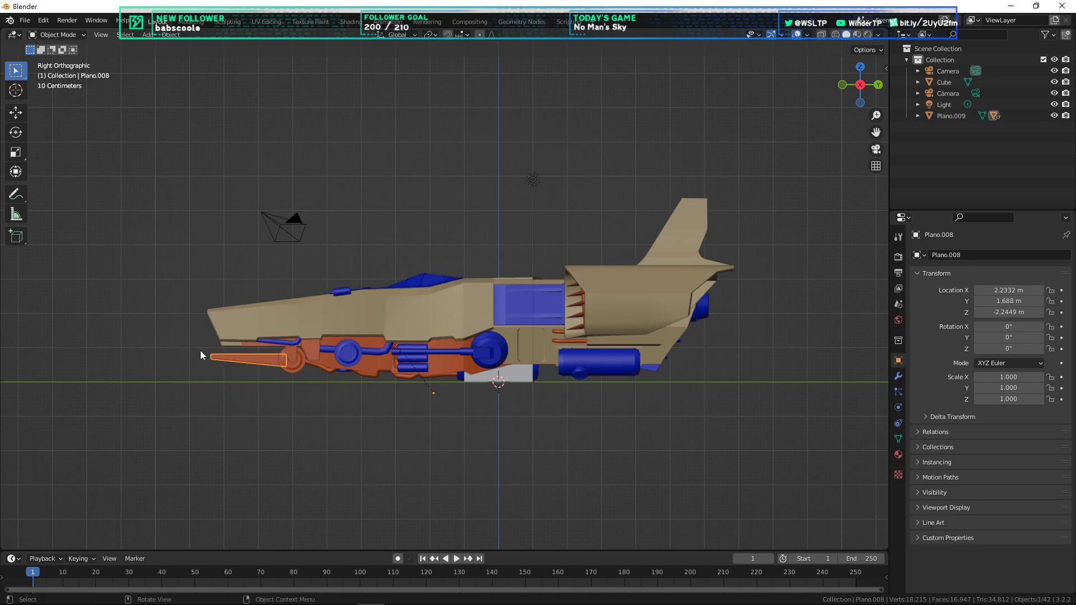
{"action": "left_click", "coordinate": [197, 351]}
{"action": "left_click", "coordinate": [953, 115]}
{"action": "middle_click_drag", "start_coordinate": [445, 284], "coordinate": [401, 306]}
{"action": "scroll", "coordinate": [466, 311], "scroll_direction": "up", "scroll_amount": 5}
{"action": "scroll", "coordinate": [401, 306], "scroll_direction": "down", "scroll_amount": 6}
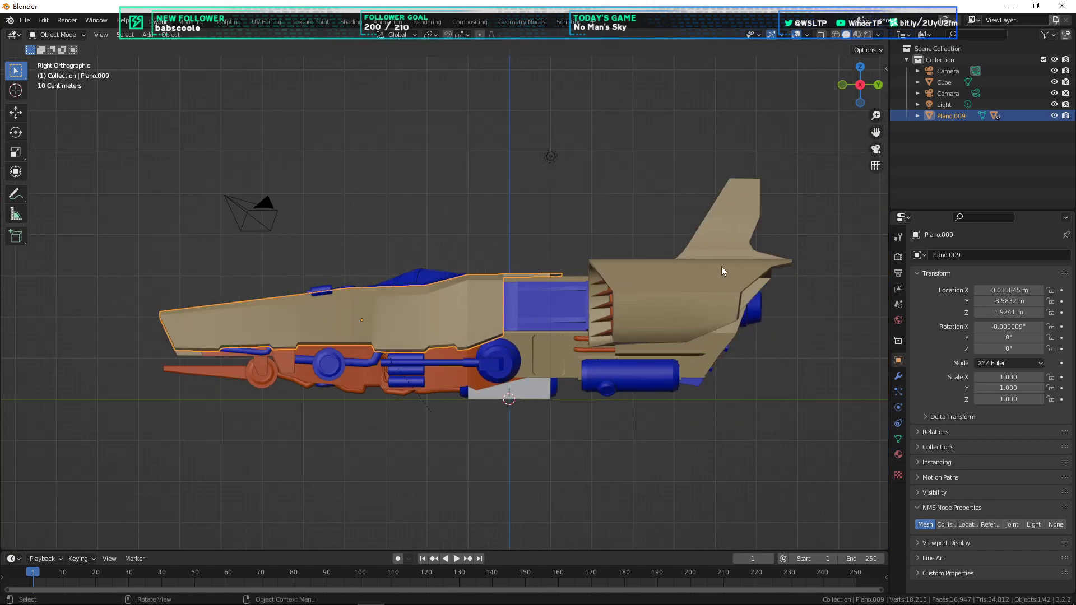
Step: Scale Plano.009 uniformly to about 1.316 to enlarge the whole ship relative to the cube
{"action": "key", "text": "g"}
{"action": "right_click", "coordinate": [593, 223]}
{"action": "scroll", "coordinate": [469, 311], "scroll_direction": "down", "scroll_amount": 2}
{"action": "scroll", "coordinate": [607, 301], "scroll_direction": "up", "scroll_amount": 1}
{"action": "scroll", "coordinate": [607, 301], "scroll_direction": "down", "scroll_amount": 2}
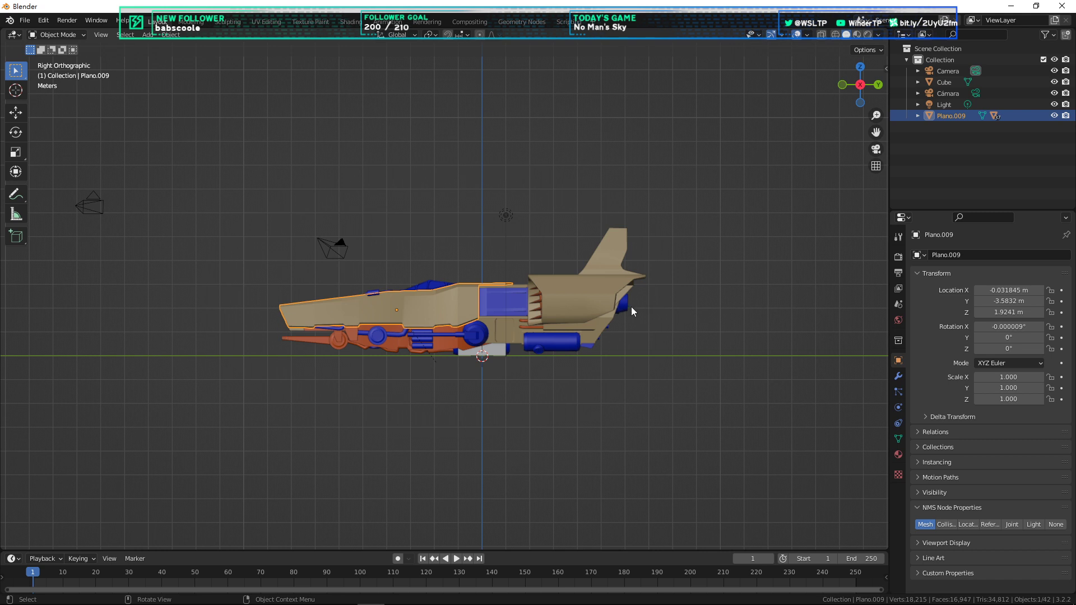
{"action": "key", "text": "s"}
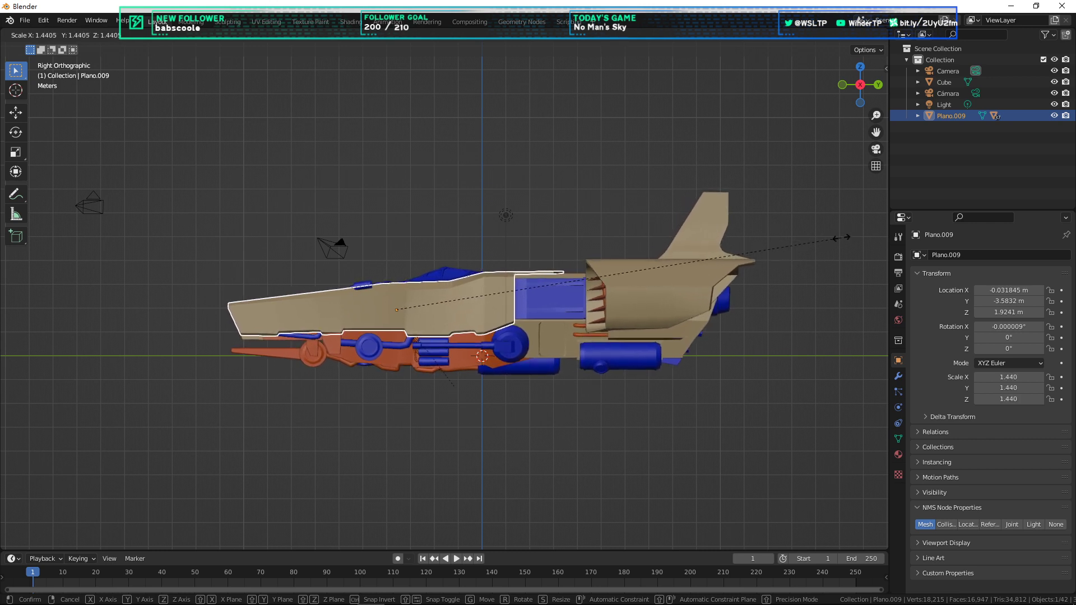
{"action": "left_click", "coordinate": [872, 226]}
{"action": "key", "text": "s"}
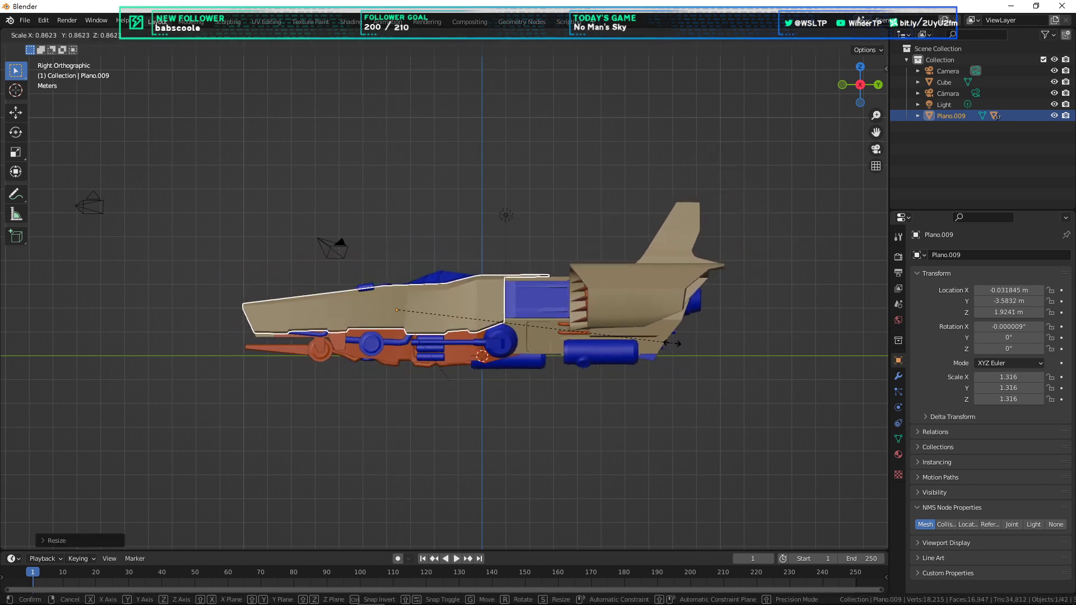
{"action": "left_click", "coordinate": [675, 348]}
Step: Raise Plano.009 along Z to 2.4344 m so the enlarged ship rests on the ground, keeping it selected
{"action": "key", "text": "g"}
{"action": "key", "text": "z"}
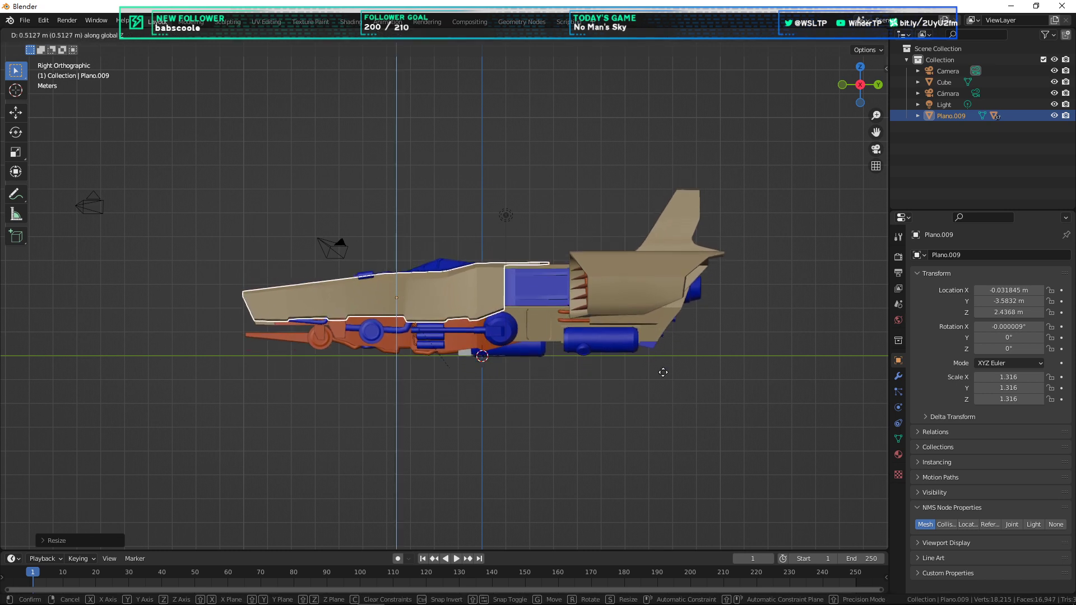
{"action": "left_click", "coordinate": [663, 372]}
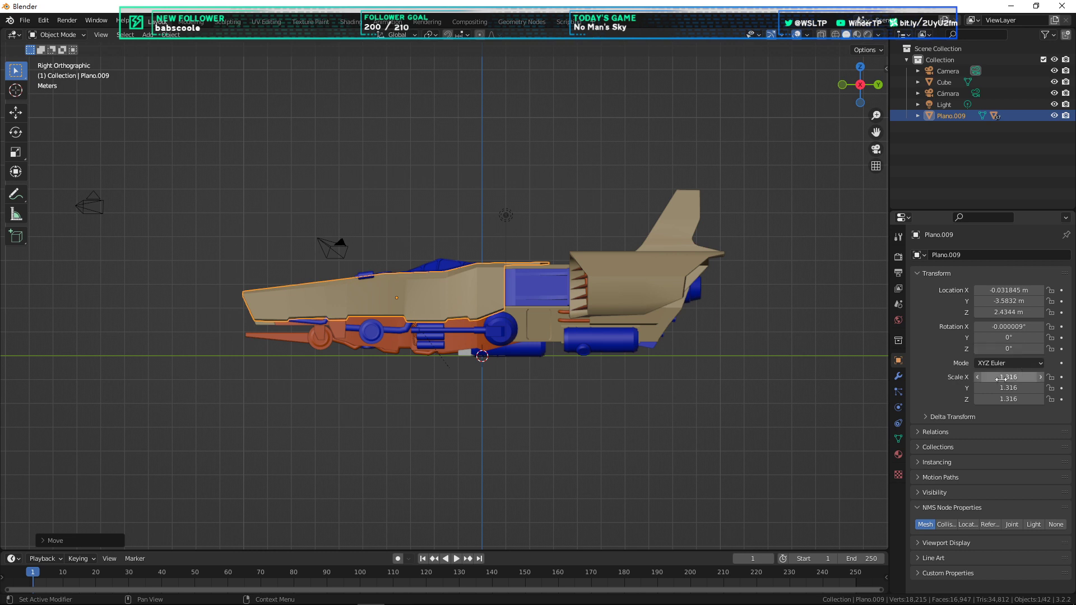
{"action": "left_click", "coordinate": [1029, 380]}
{"action": "left_click", "coordinate": [956, 169]}
{"action": "left_click", "coordinate": [965, 118]}
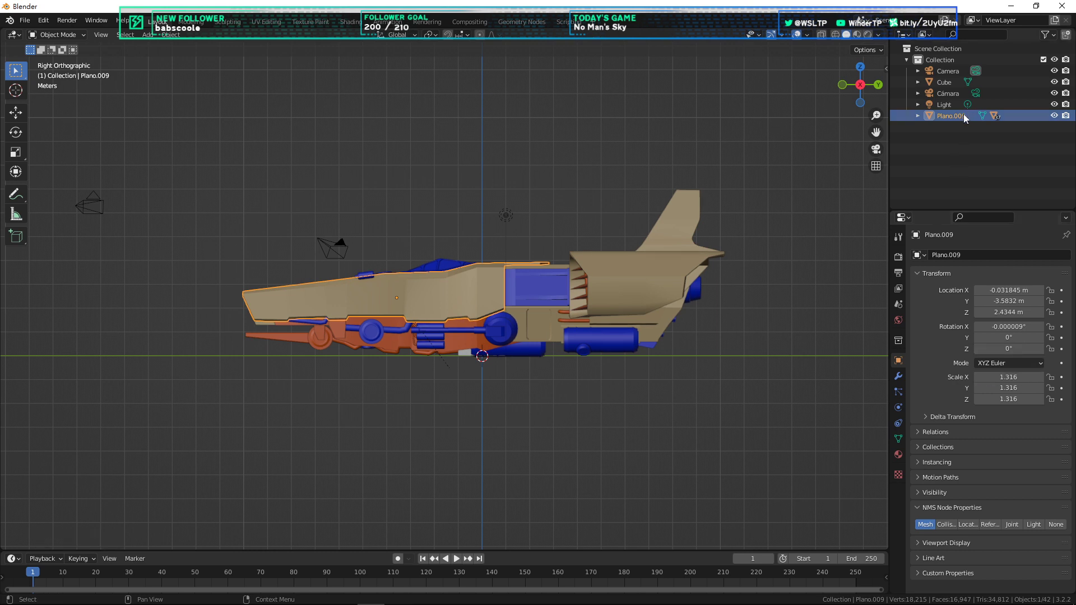
Step: Apply all transforms to Plano.009 to reset its location and rotation to 0 and its scale to 1
{"action": "left_click", "coordinate": [173, 34]}
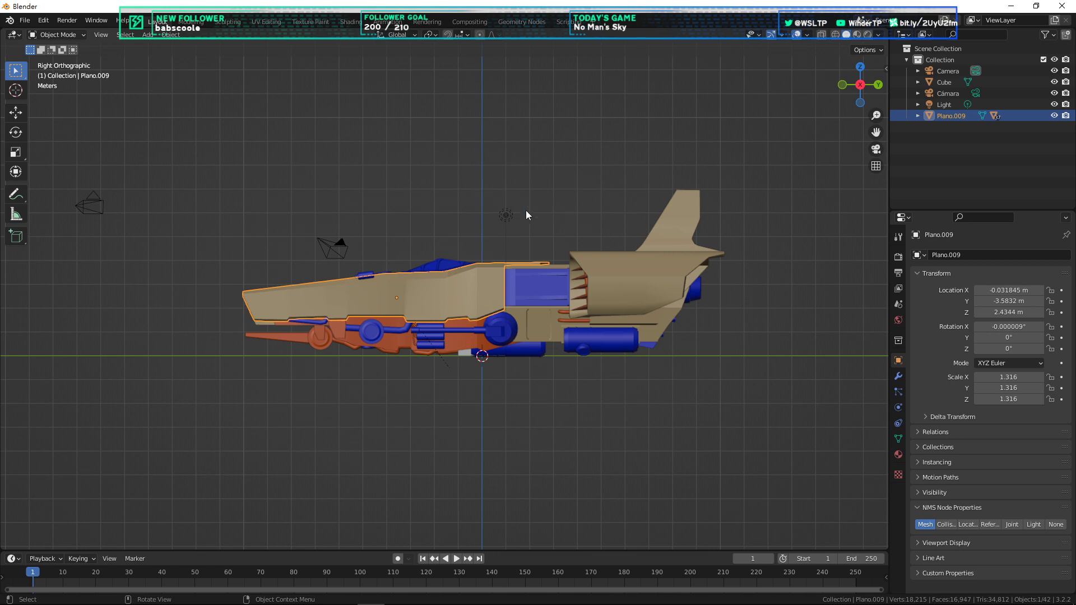
{"action": "left_click", "coordinate": [171, 35]}
{"action": "left_click", "coordinate": [171, 35]}
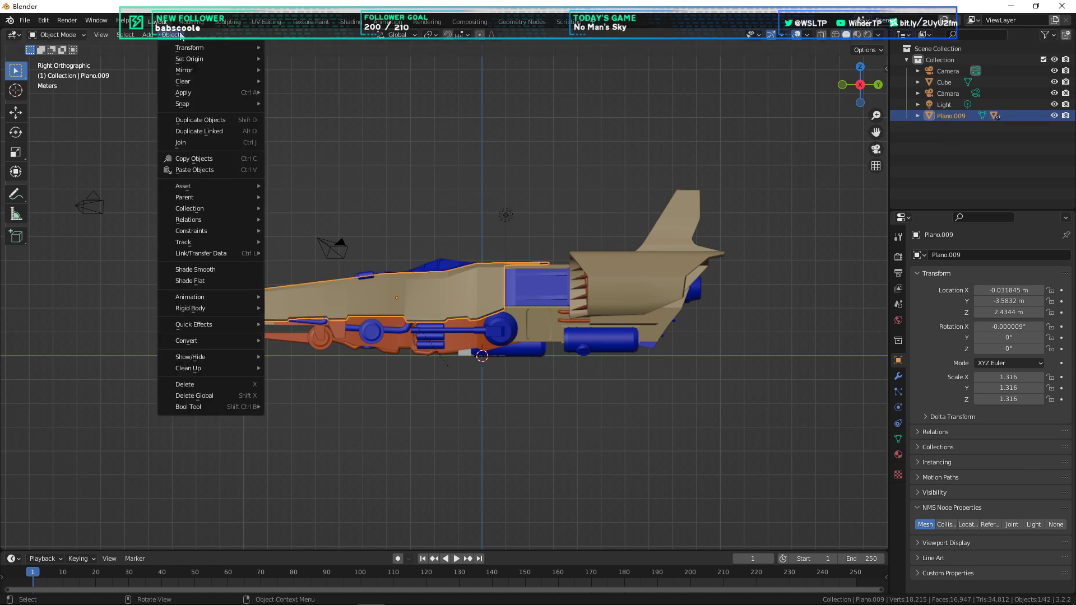
{"action": "mouse_move", "coordinate": [180, 59]}
{"action": "mouse_move", "coordinate": [196, 92]}
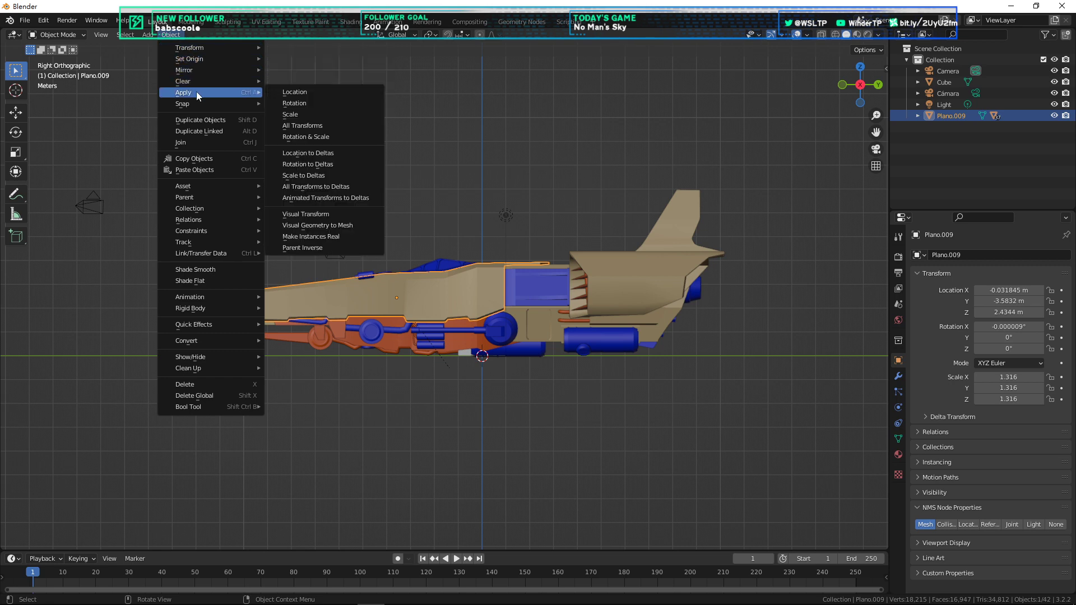
{"action": "left_click", "coordinate": [301, 126]}
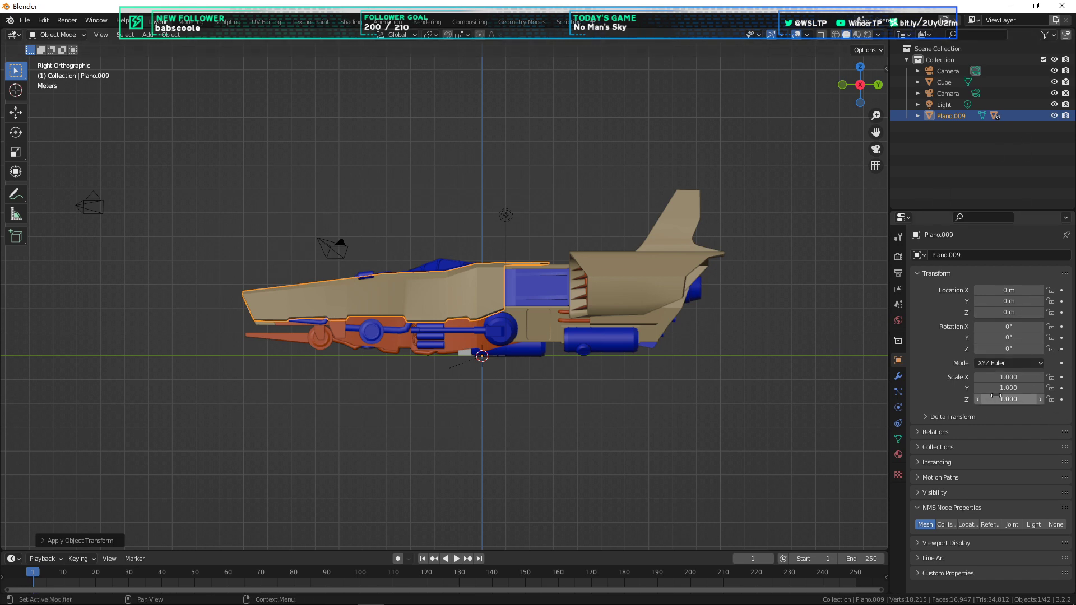
Step: Delete the reference cube from the scene and select Plano.009 again
{"action": "left_click", "coordinate": [981, 161]}
{"action": "left_click", "coordinate": [953, 83]}
{"action": "key", "text": "x"}
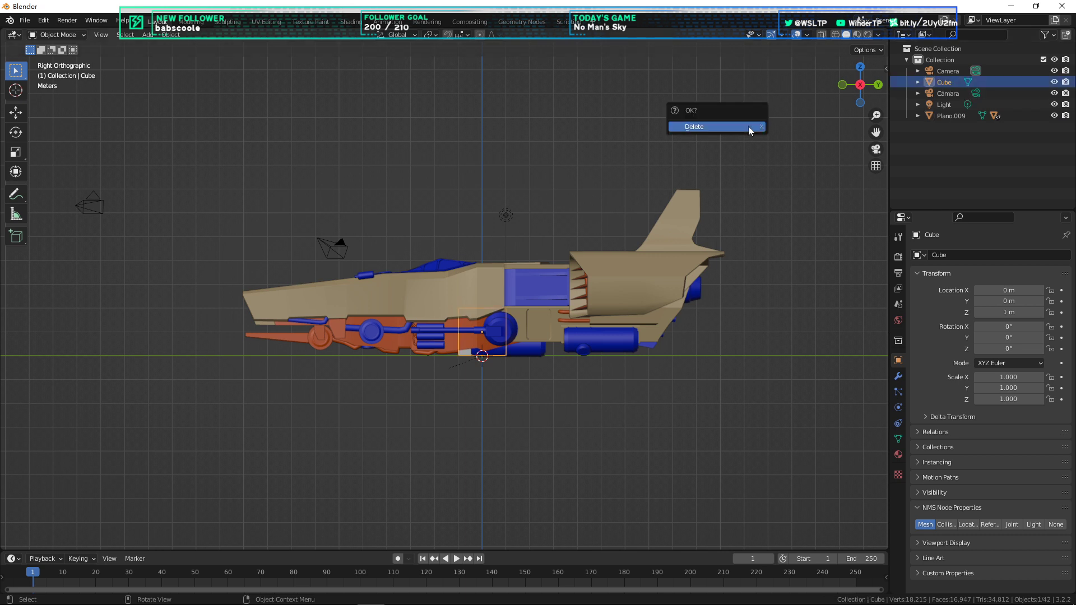
{"action": "left_click", "coordinate": [748, 127]}
{"action": "left_click", "coordinate": [953, 104]}
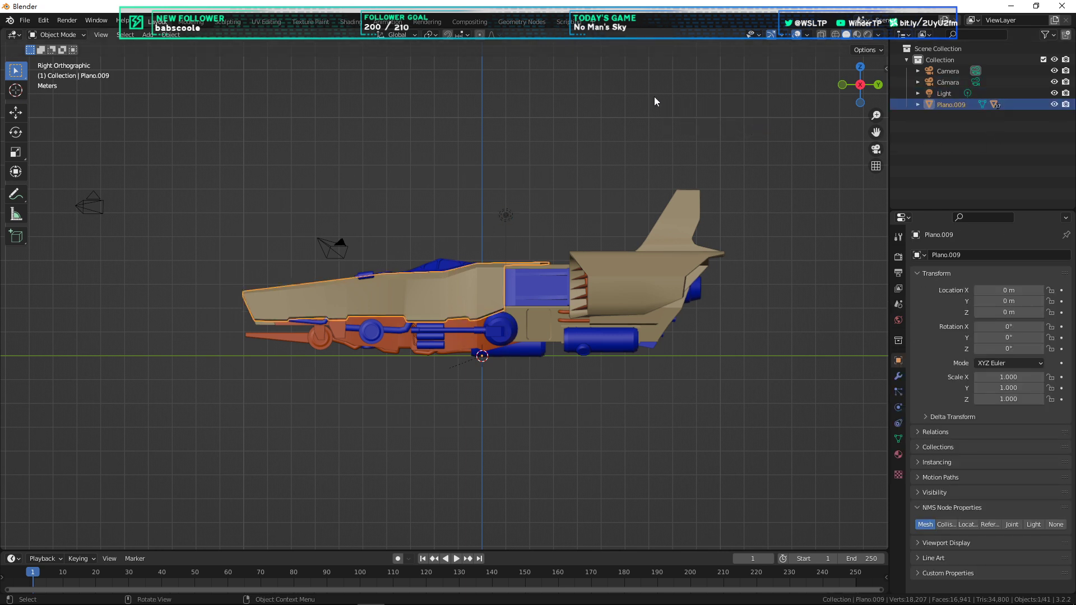
Step: Examine the ship from the front and in perspective, checking its centring on the vertical axis and its contact with the ground line
{"action": "key", "text": "KP_1"}
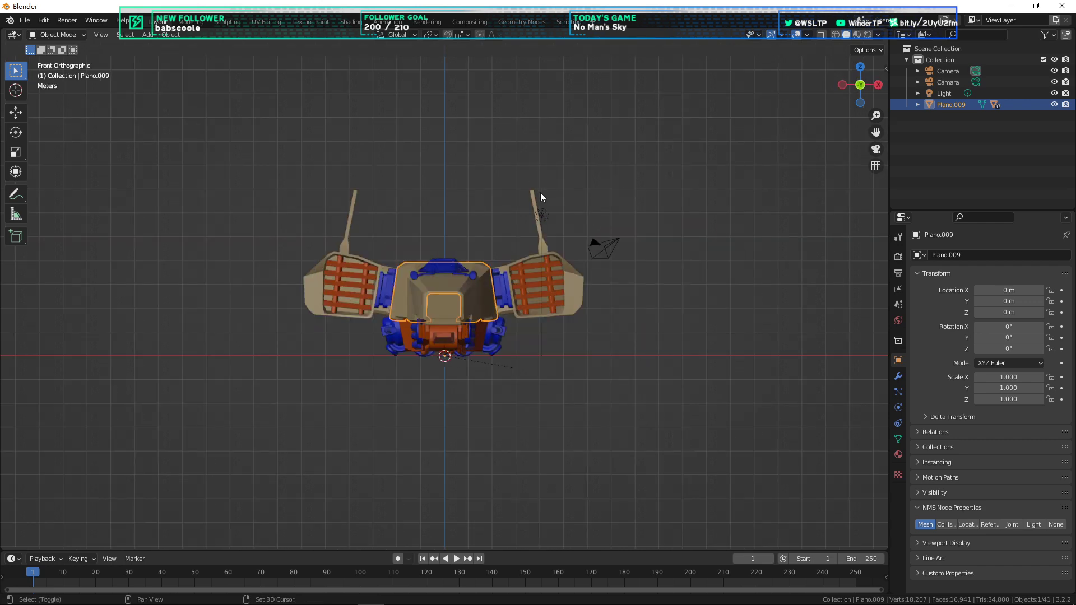
{"action": "scroll", "coordinate": [522, 204], "scroll_direction": "up", "scroll_amount": 3}
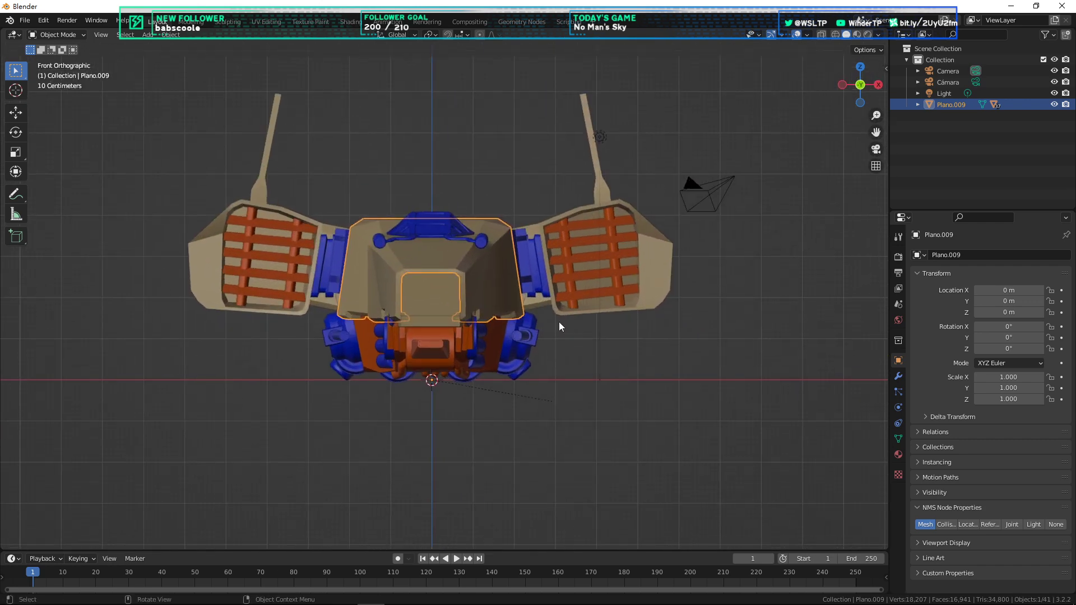
{"action": "middle_click_drag", "start_coordinate": [597, 350], "coordinate": [543, 353]}
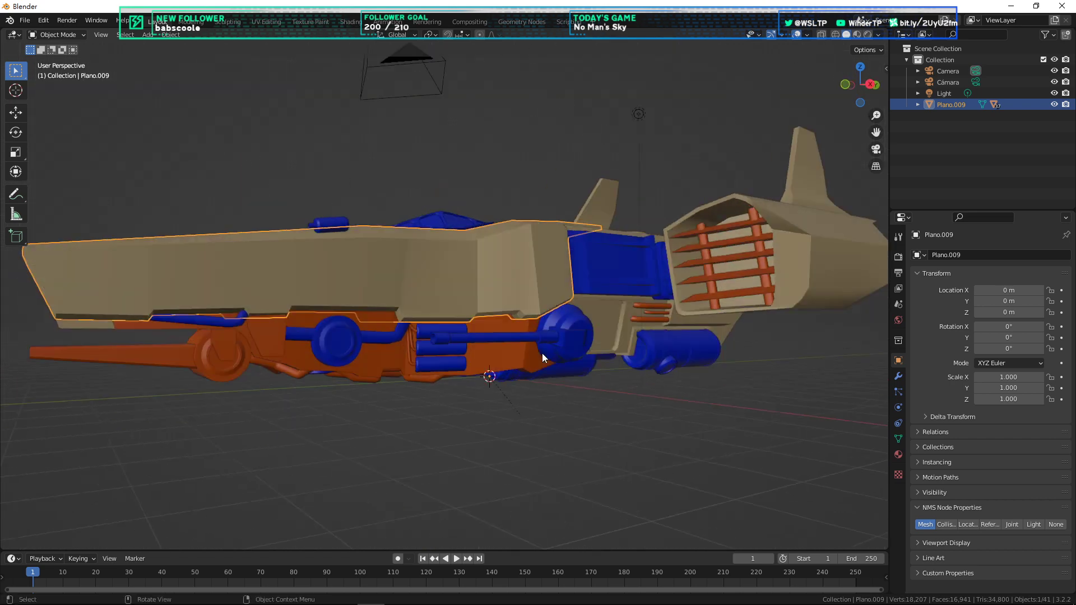
{"action": "key", "text": "KP_1"}
{"action": "scroll", "coordinate": [619, 230], "scroll_direction": "down", "scroll_amount": 1}
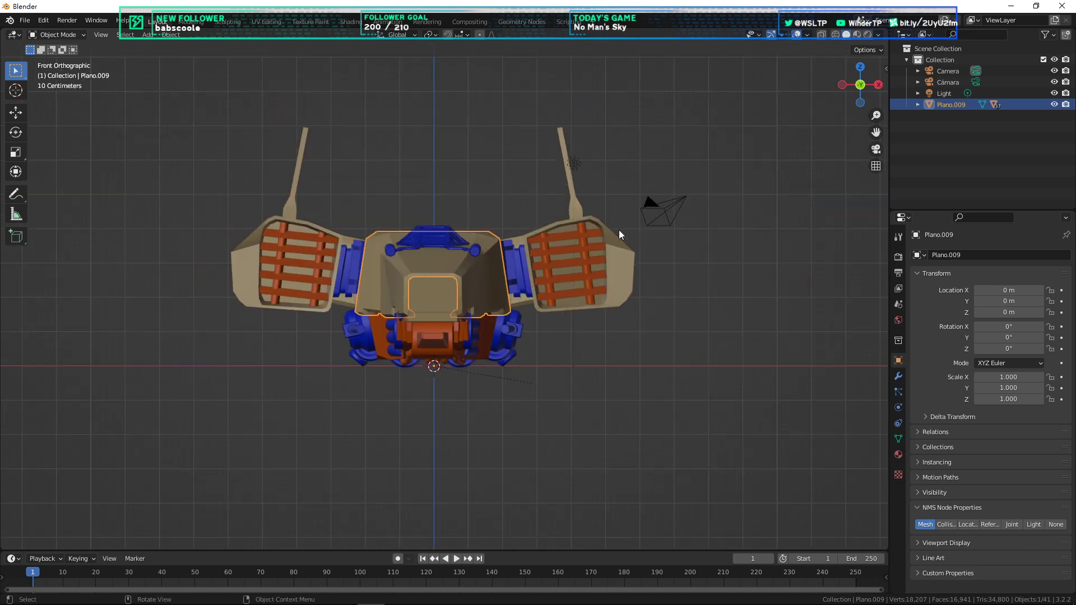
{"action": "scroll", "coordinate": [405, 227], "scroll_direction": "up", "scroll_amount": 2}
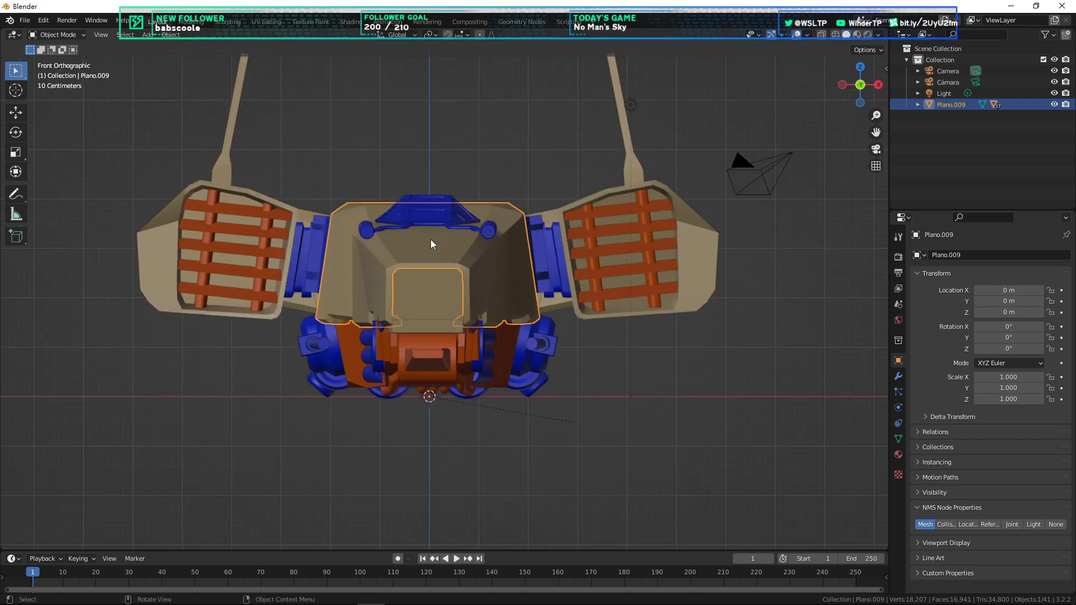
{"action": "middle_click_drag", "start_coordinate": [467, 275], "coordinate": [521, 280], "text": "shift"}
{"action": "scroll", "coordinate": [617, 317], "scroll_direction": "down", "scroll_amount": 3}
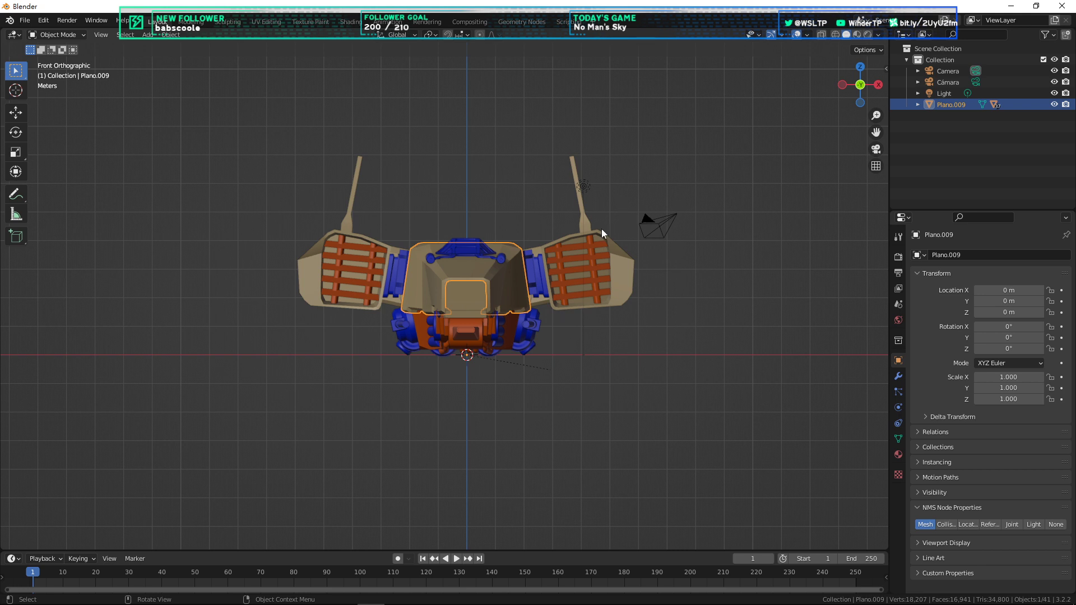
Step: Delete the collection named Collection while keeping its objects directly under the Scene Collection
{"action": "left_click", "coordinate": [662, 355]}
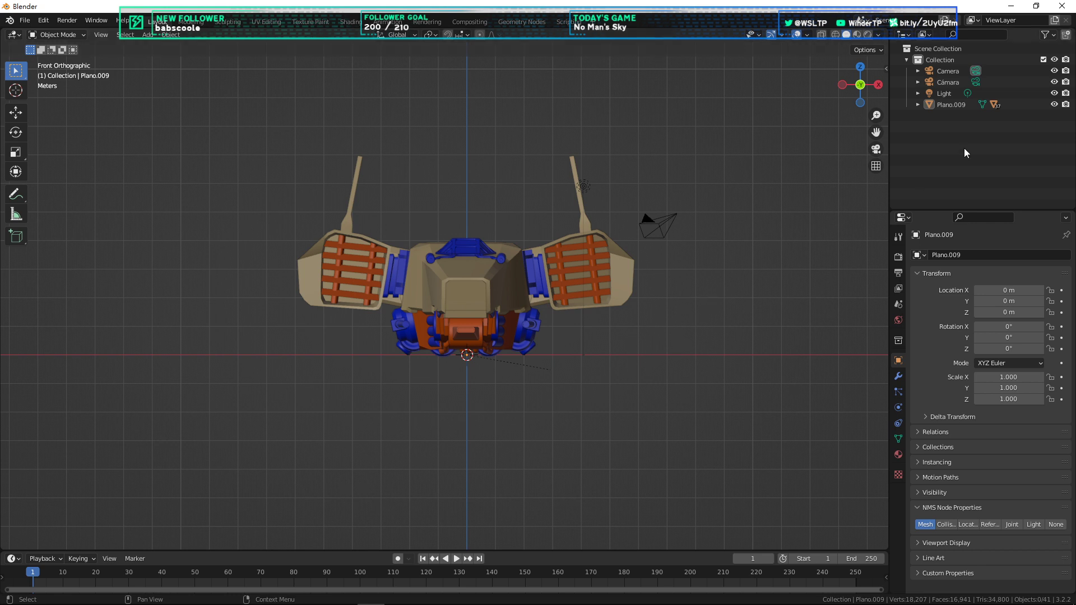
{"action": "left_click", "coordinate": [949, 58]}
{"action": "key", "text": "x"}
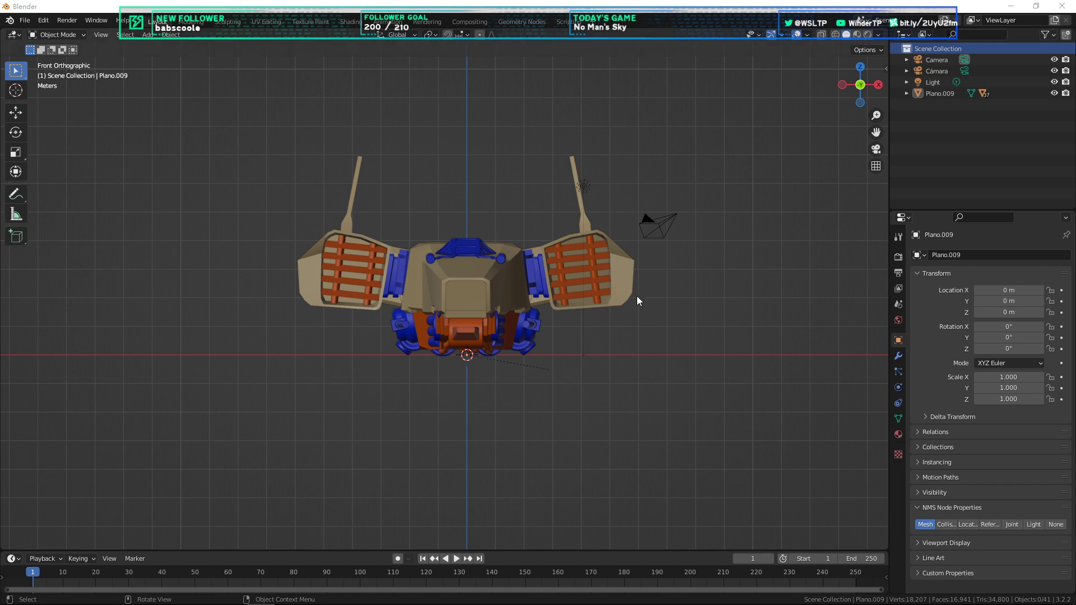
Step: Select Plano.009 with all its child parts down to Plano.015 and join them into a single mesh object
{"action": "middle_click_drag", "start_coordinate": [637, 296], "coordinate": [579, 311]}
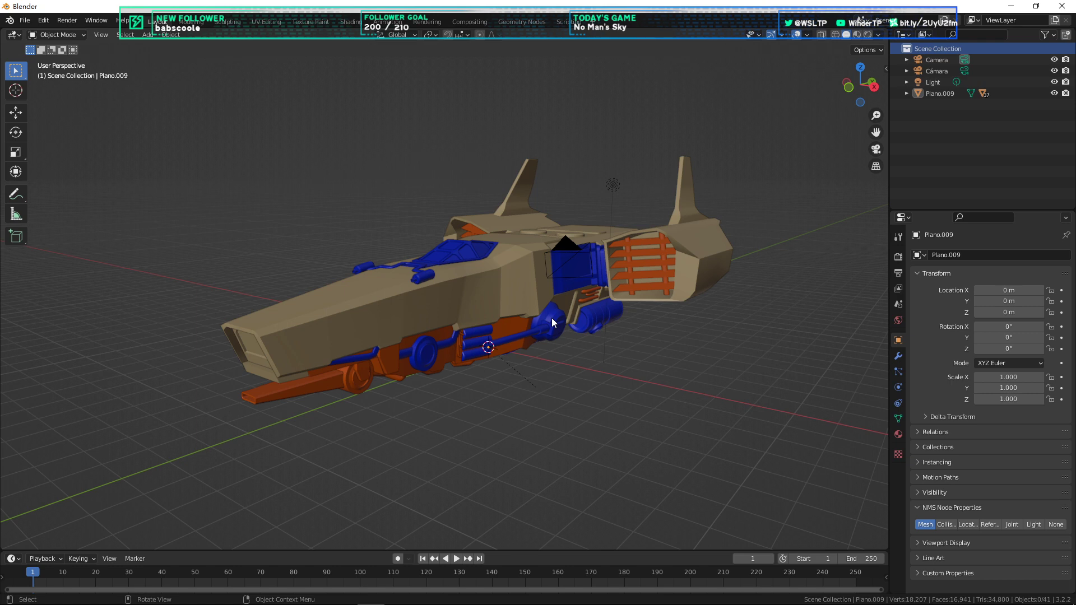
{"action": "key", "text": "KP_3"}
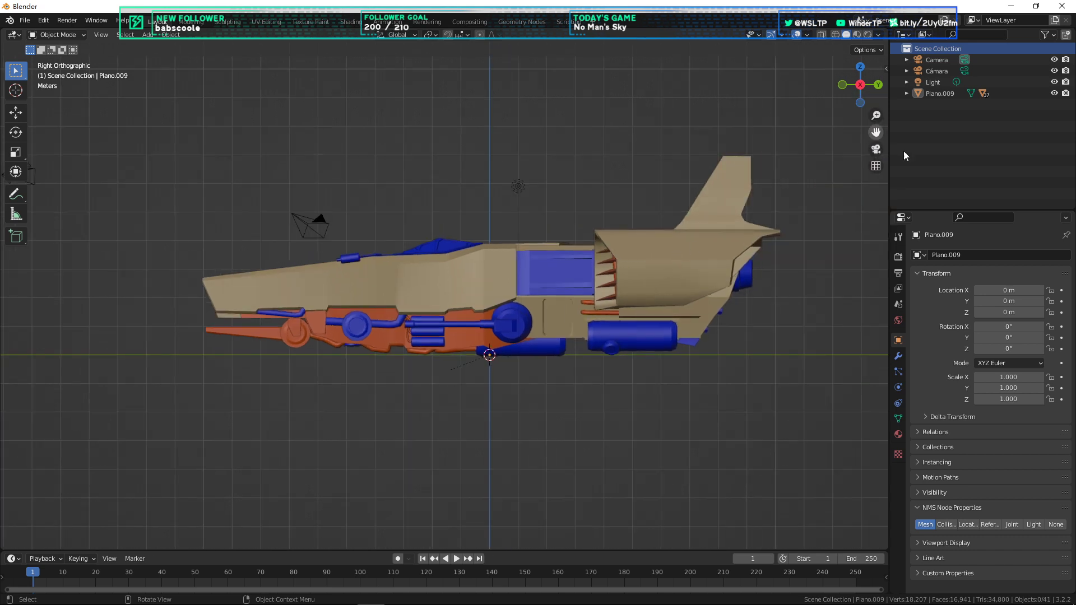
{"action": "left_click", "coordinate": [946, 94]}
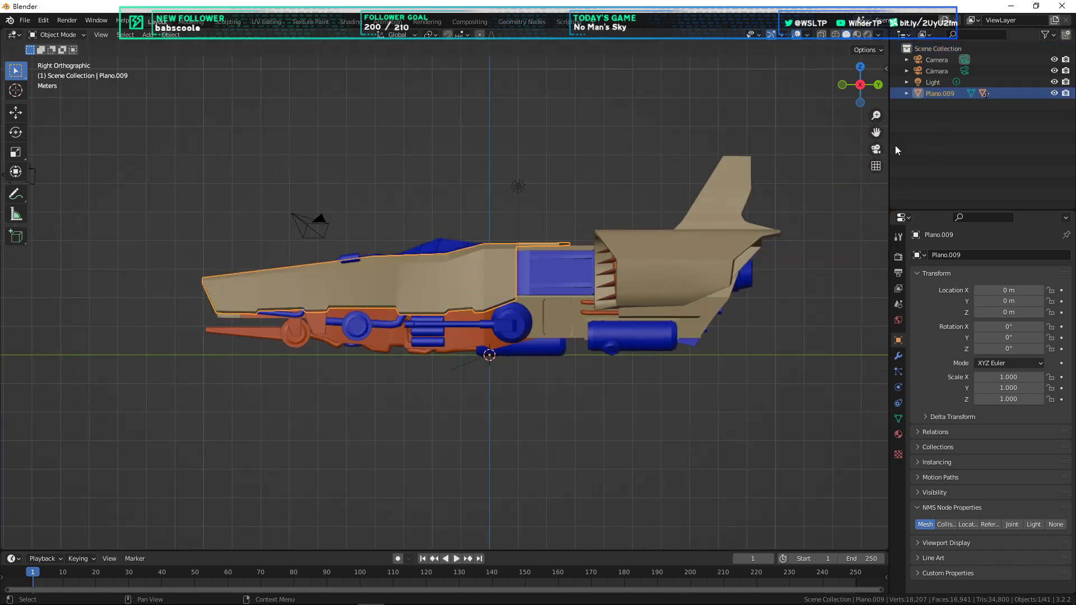
{"action": "left_click", "coordinate": [907, 93]}
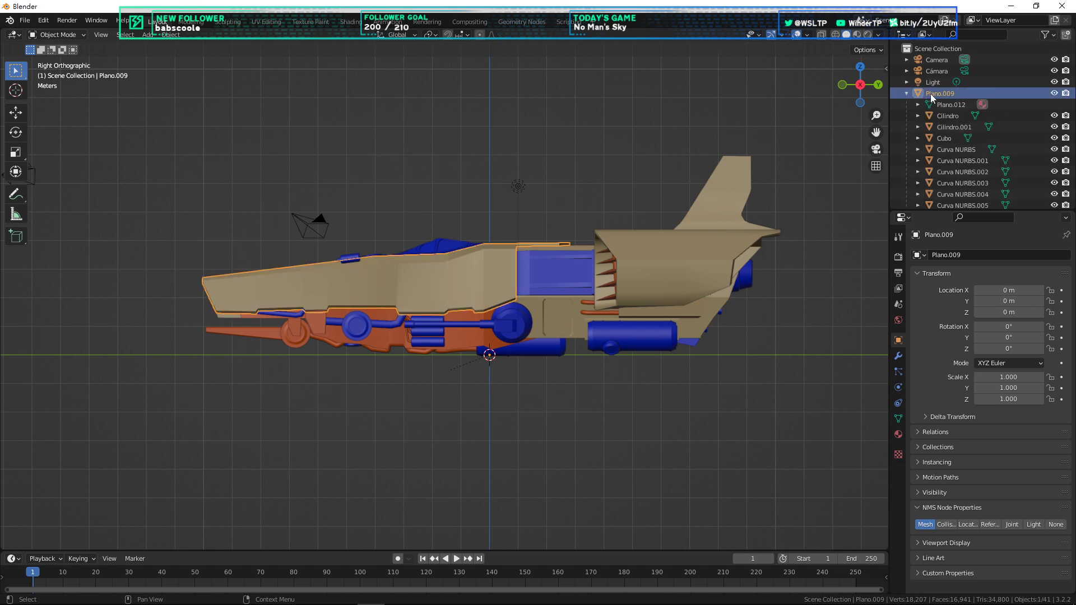
{"action": "scroll", "coordinate": [970, 146], "scroll_direction": "down", "scroll_amount": 4}
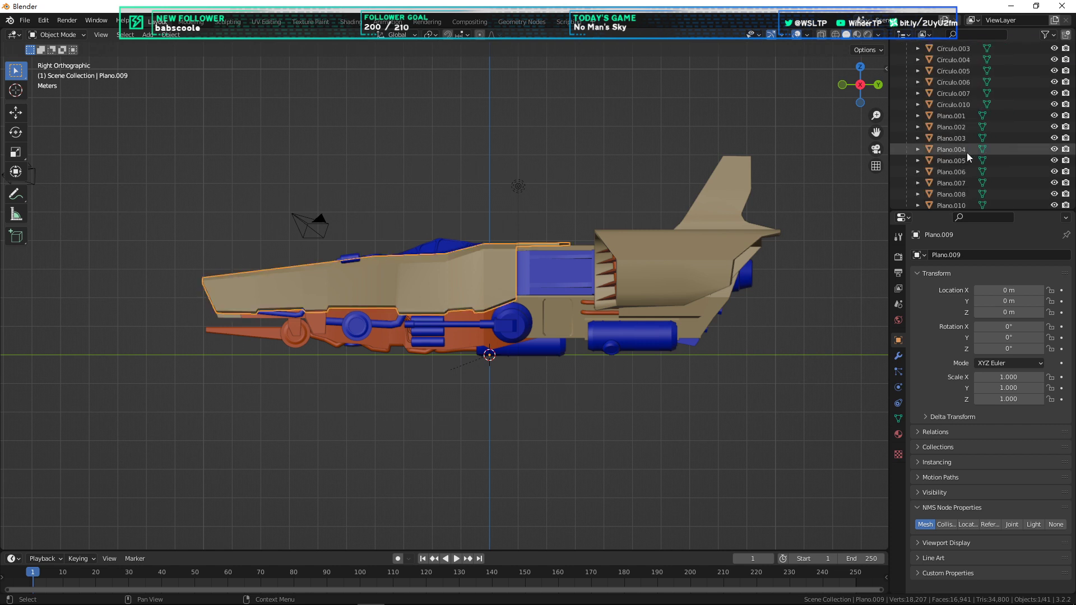
{"action": "scroll", "coordinate": [967, 153], "scroll_direction": "down", "scroll_amount": 4}
{"action": "left_click", "coordinate": [956, 197], "text": "shift"}
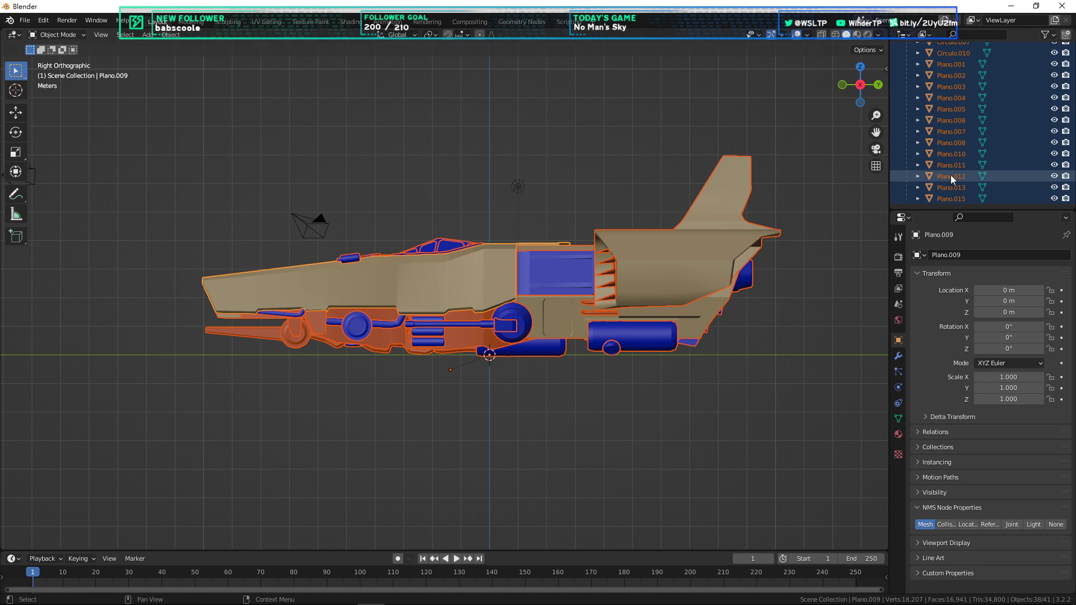
{"action": "scroll", "coordinate": [950, 174], "scroll_direction": "up", "scroll_amount": 8}
{"action": "left_click", "coordinate": [940, 92]}
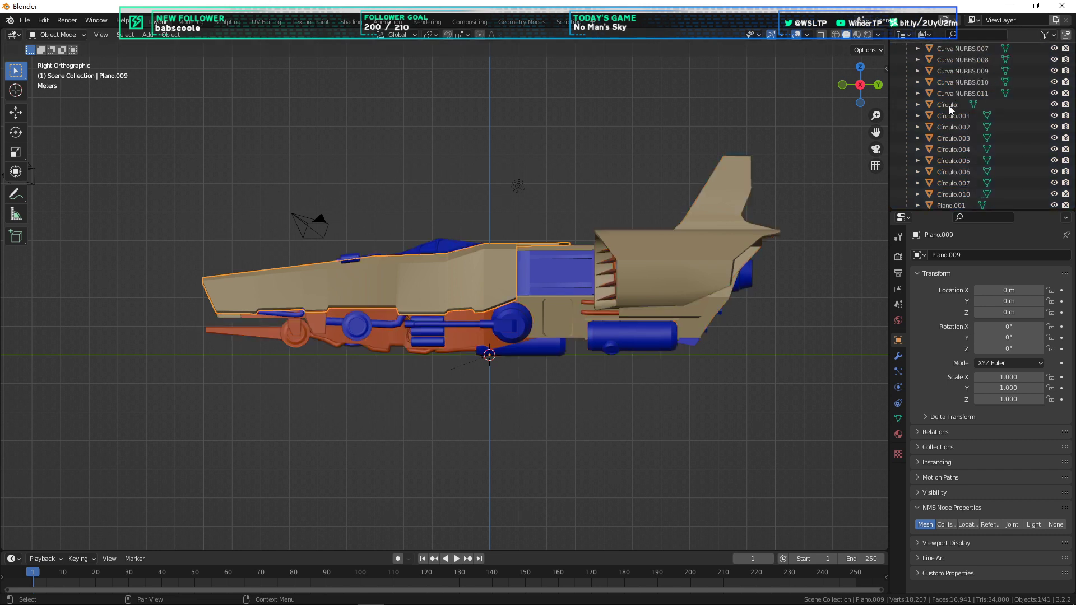
{"action": "scroll", "coordinate": [952, 129], "scroll_direction": "down", "scroll_amount": 8}
{"action": "left_click", "coordinate": [960, 200], "text": "shift"}
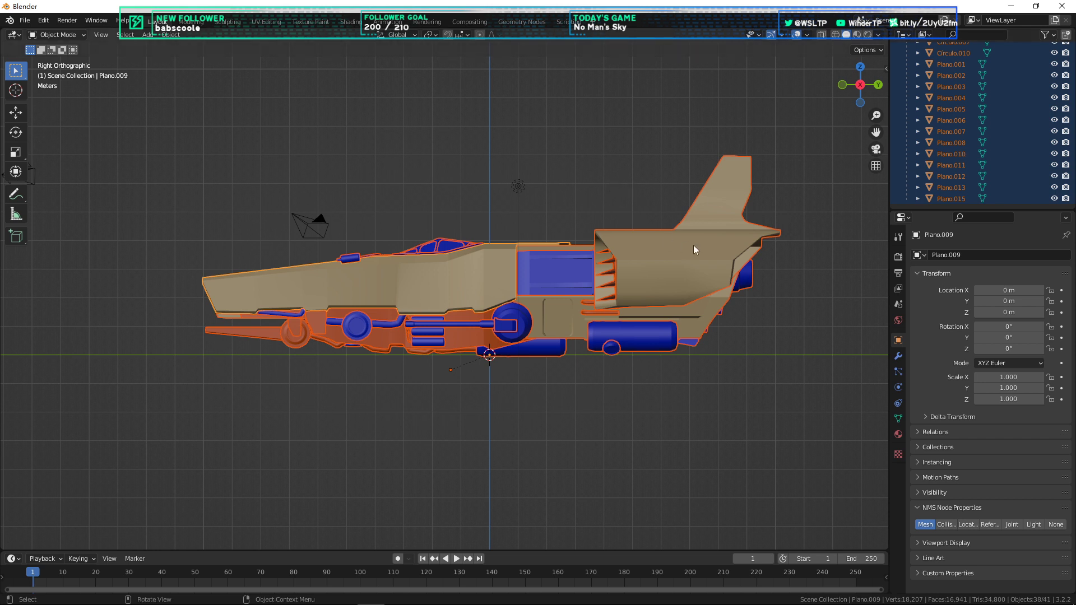
{"action": "scroll", "coordinate": [974, 178], "scroll_direction": "up", "scroll_amount": 14}
{"action": "scroll", "coordinate": [975, 115], "scroll_direction": "down", "scroll_amount": 14}
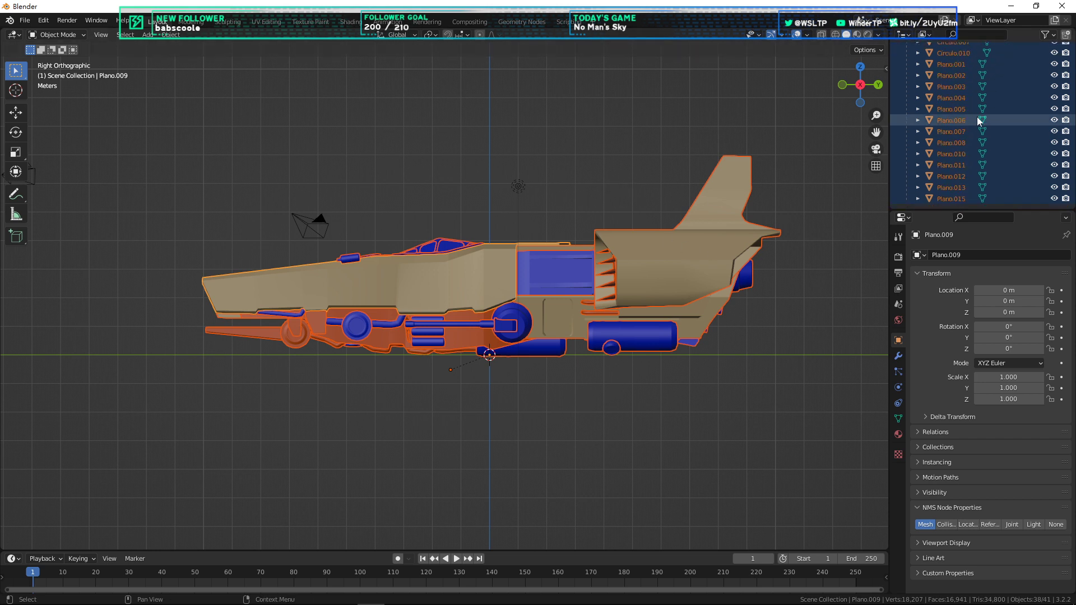
{"action": "key", "text": "ctrl+j"}
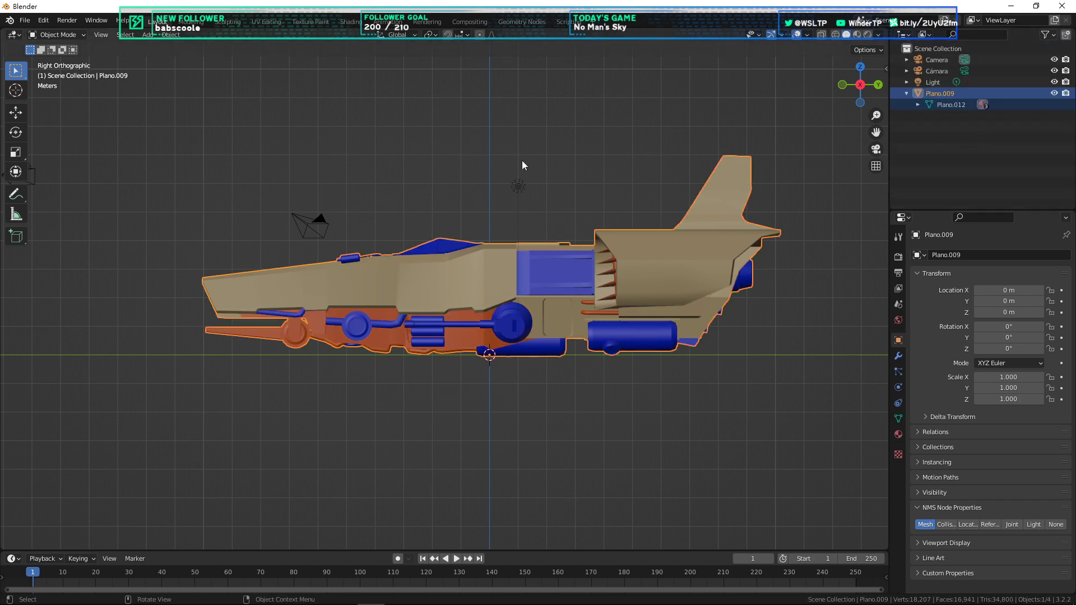
Step: Set the joined ship's origin to its Center of Mass (Surface)
{"action": "middle_click_drag", "start_coordinate": [522, 160], "coordinate": [564, 287]}
{"action": "scroll", "coordinate": [550, 287], "scroll_direction": "up", "scroll_amount": 4}
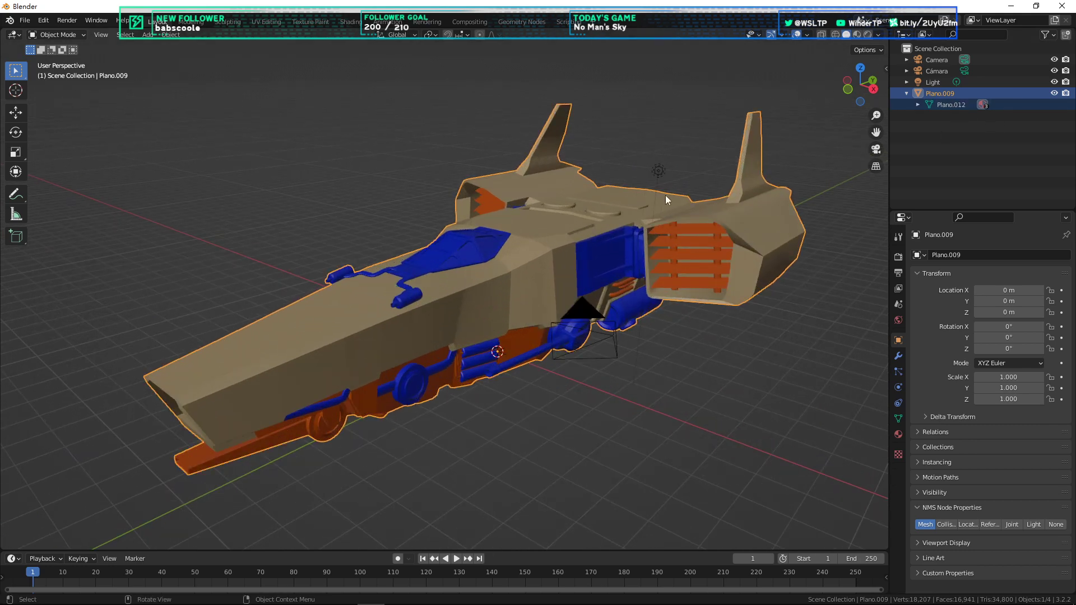
{"action": "key", "text": "KP_3"}
{"action": "left_click", "coordinate": [168, 36]}
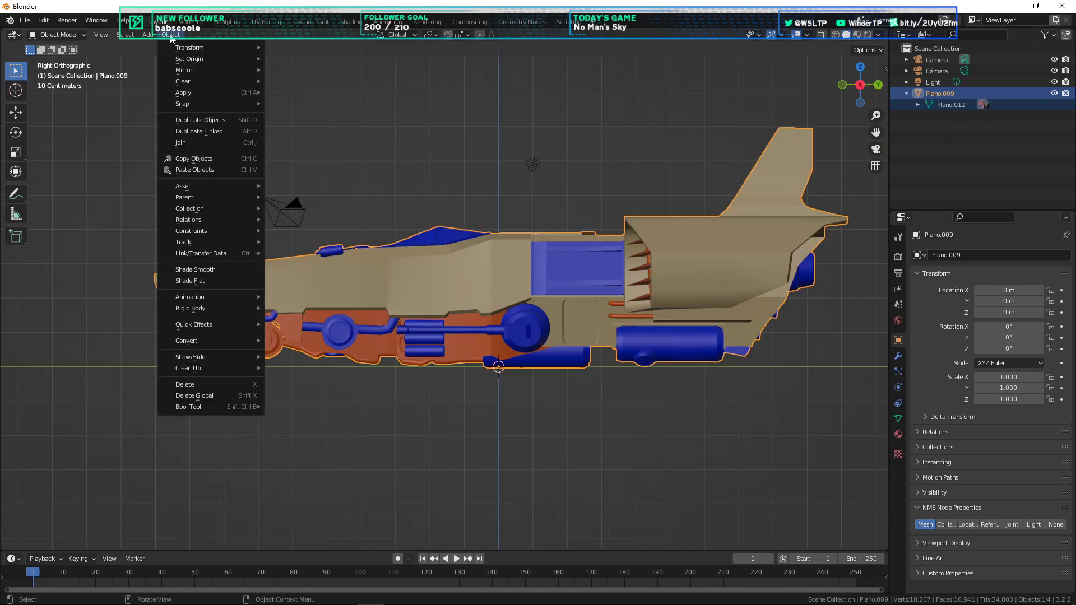
{"action": "mouse_move", "coordinate": [184, 59]}
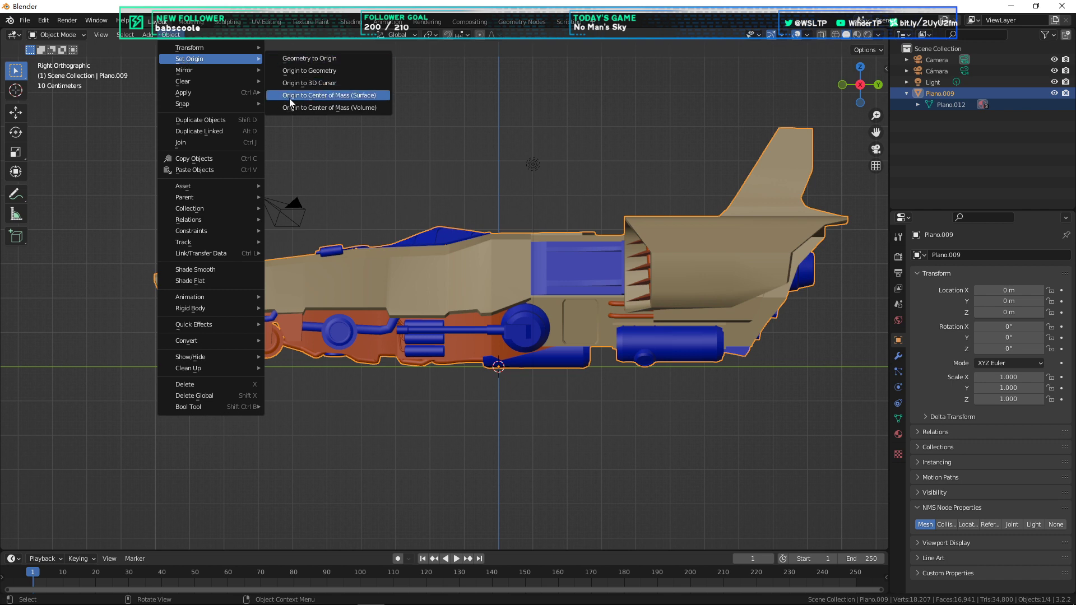
{"action": "left_click", "coordinate": [354, 95]}
Step: Try Center of Mass (Volume) as the joined ship's origin
{"action": "scroll", "coordinate": [529, 120], "scroll_direction": "down", "scroll_amount": 2}
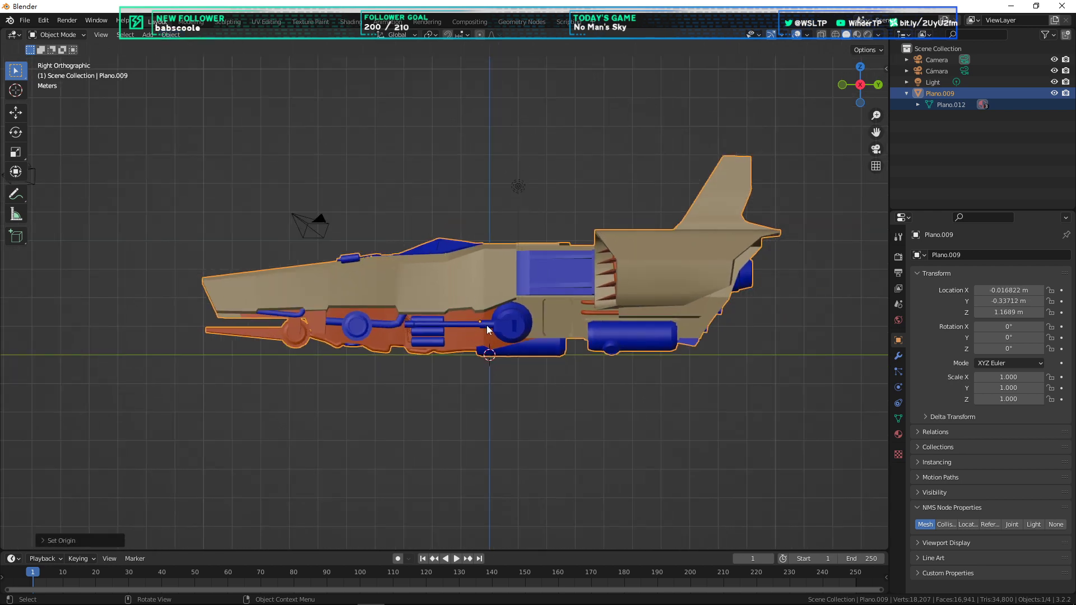
{"action": "left_click", "coordinate": [171, 35]}
{"action": "mouse_move", "coordinate": [191, 59]}
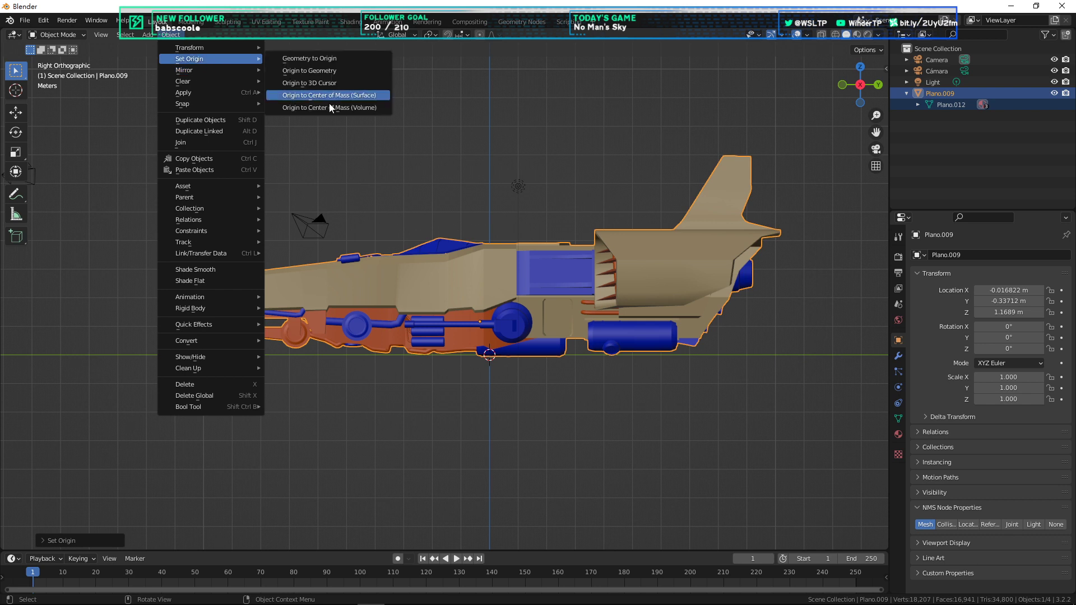
{"action": "left_click", "coordinate": [332, 107]}
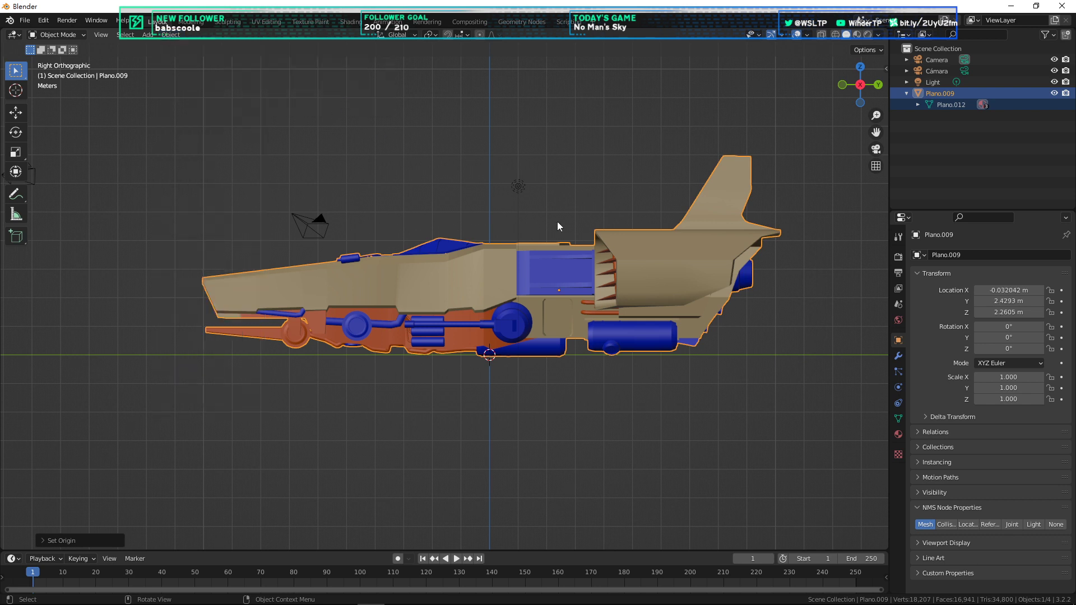
Step: Set Plano.009's origin back to Center of Mass (Surface) and check its placement from the side
{"action": "middle_click_drag", "start_coordinate": [513, 334], "coordinate": [370, 236]}
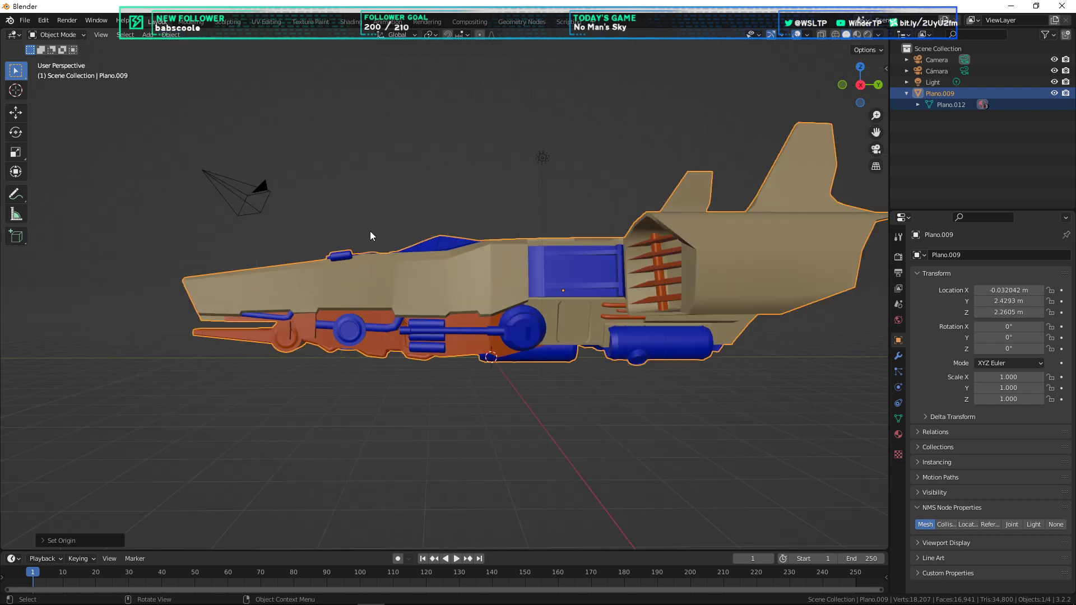
{"action": "left_click", "coordinate": [171, 34]}
{"action": "mouse_move", "coordinate": [213, 59]}
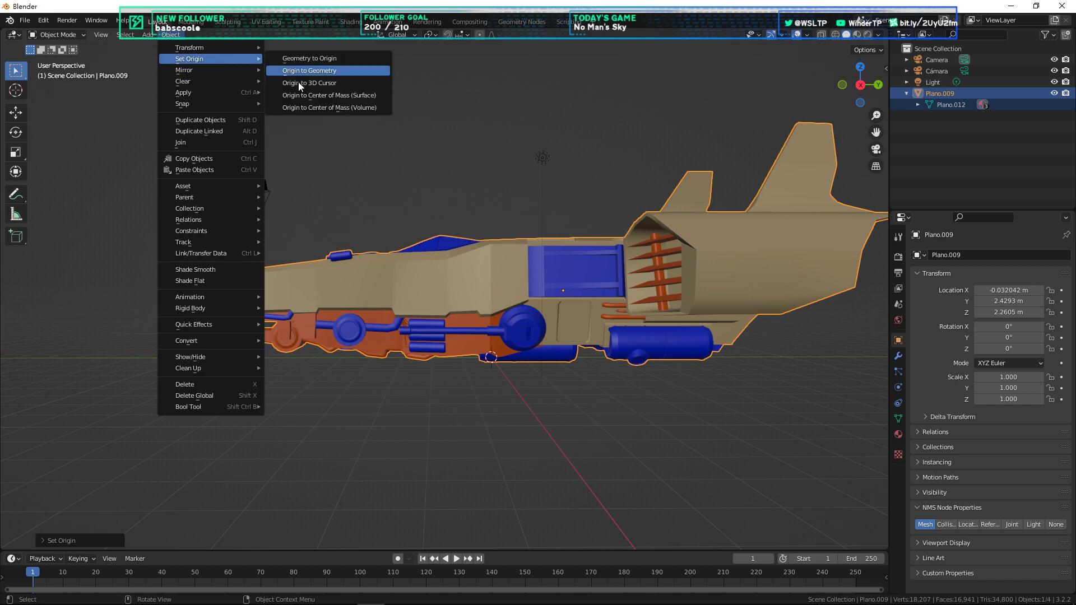
{"action": "left_click", "coordinate": [351, 100]}
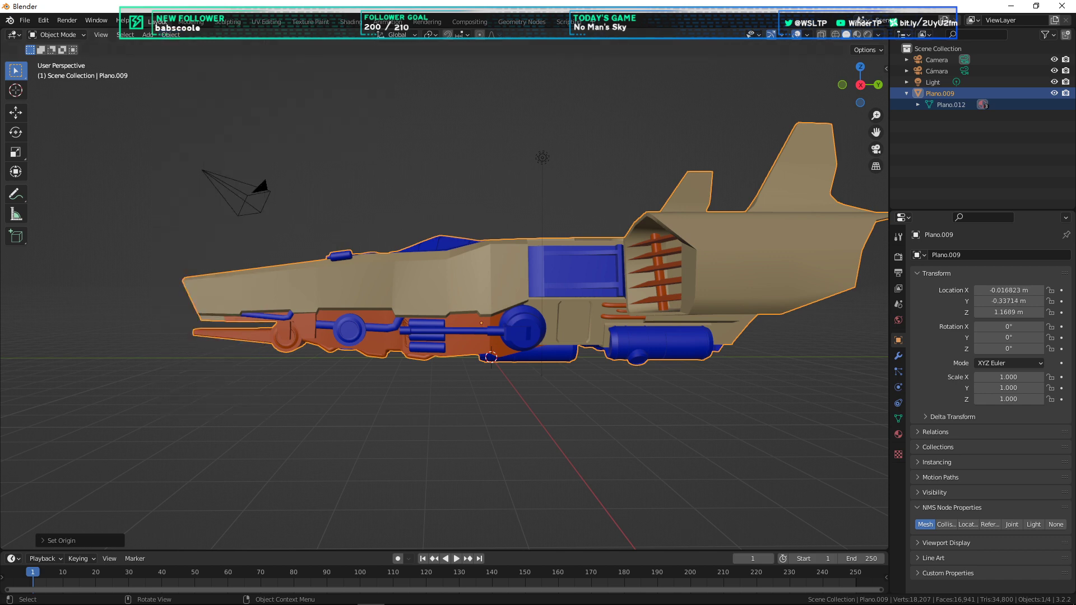
{"action": "key", "text": "KP_3"}
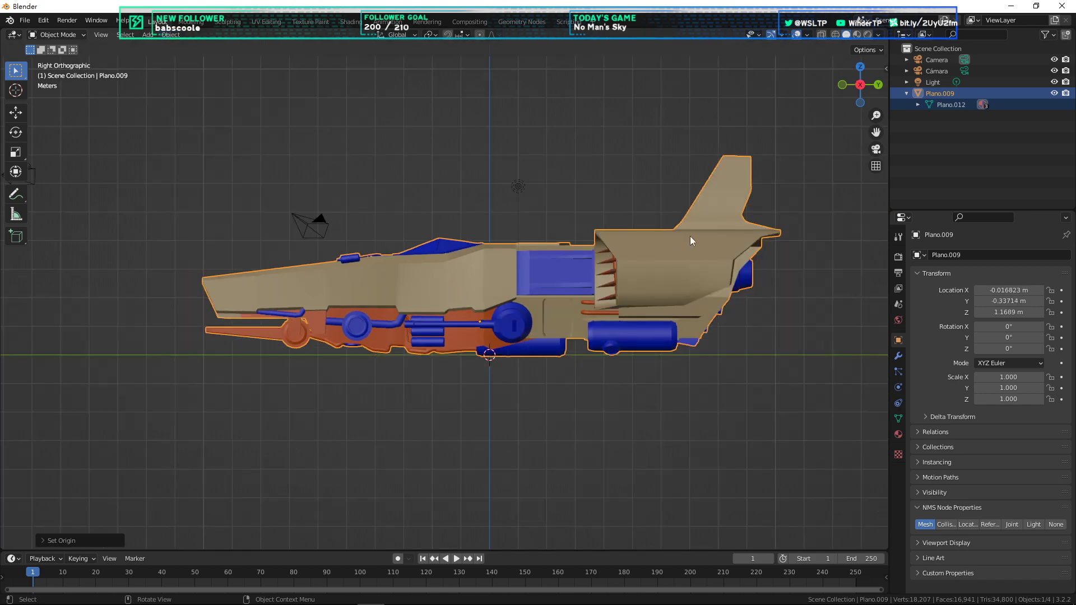
{"action": "scroll", "coordinate": [701, 270], "scroll_direction": "down", "scroll_amount": 4}
{"action": "scroll", "coordinate": [702, 270], "scroll_direction": "up", "scroll_amount": 2}
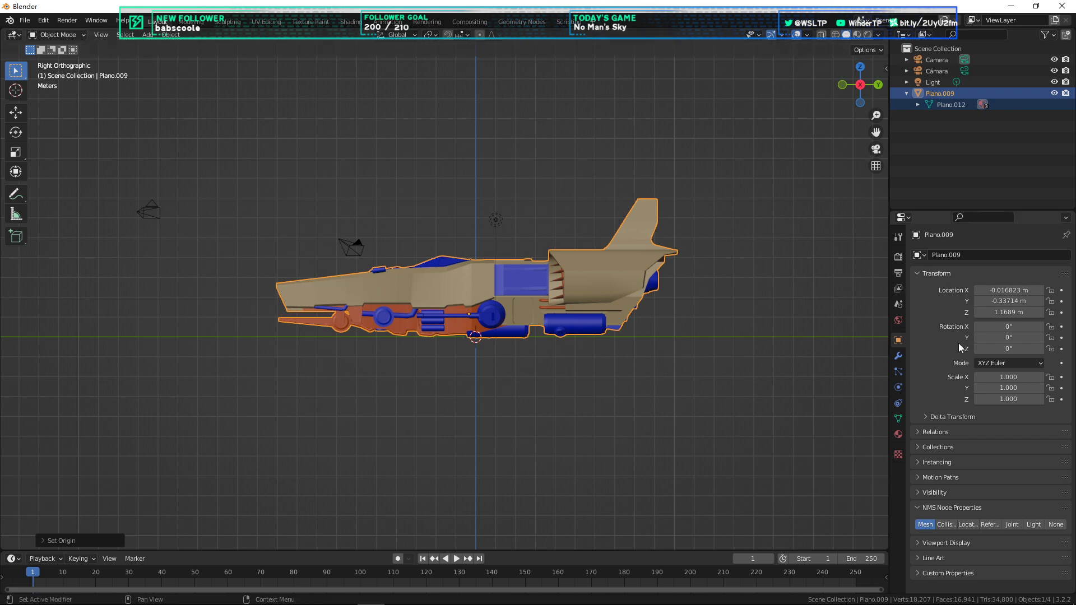
Step: Inspect the joined ship's origin placement from the right orthographic view and collapse Plano.009's hierarchy
{"action": "middle_click_drag", "start_coordinate": [709, 265], "coordinate": [583, 229]}
{"action": "key", "text": "KP_3"}
{"action": "scroll", "coordinate": [603, 213], "scroll_direction": "up", "scroll_amount": 2}
{"action": "scroll", "coordinate": [627, 177], "scroll_direction": "down", "scroll_amount": 5}
{"action": "scroll", "coordinate": [566, 166], "scroll_direction": "up", "scroll_amount": 6}
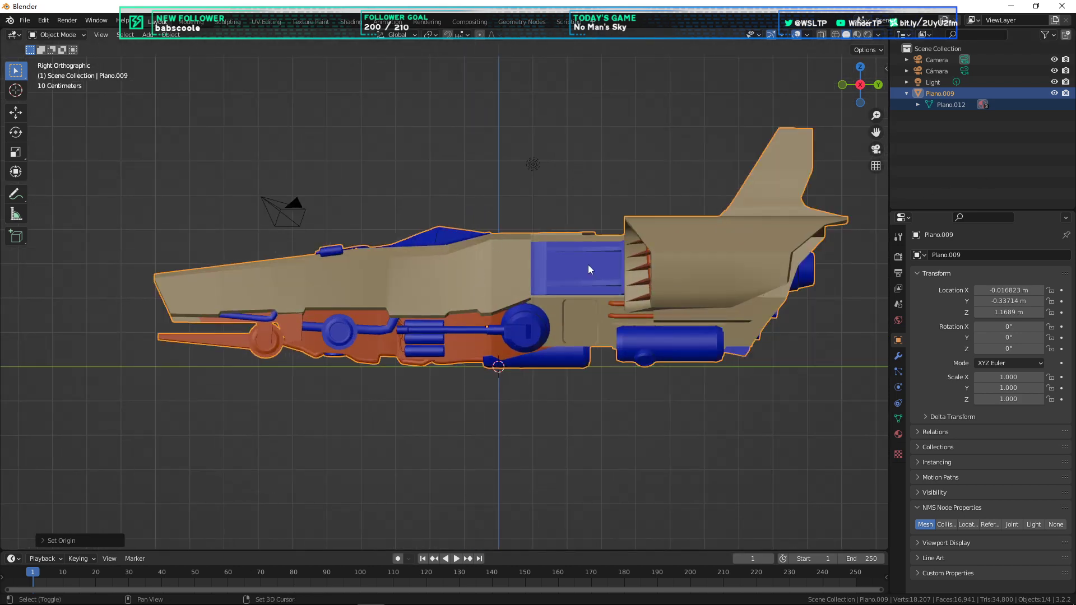
{"action": "scroll", "coordinate": [587, 268], "scroll_direction": "down", "scroll_amount": 3}
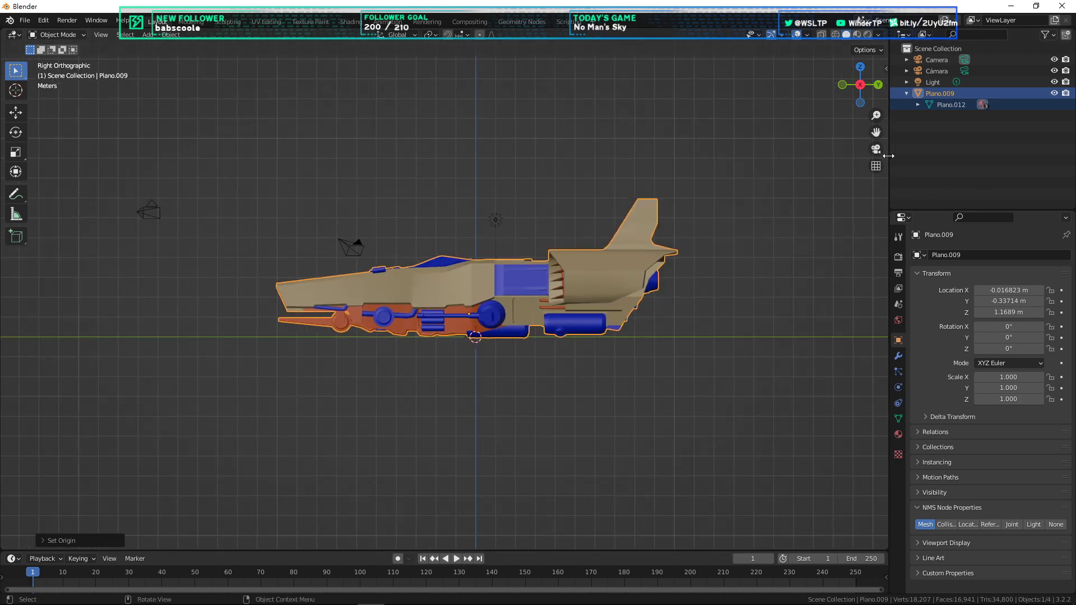
{"action": "left_click", "coordinate": [984, 126]}
{"action": "left_click", "coordinate": [906, 93]}
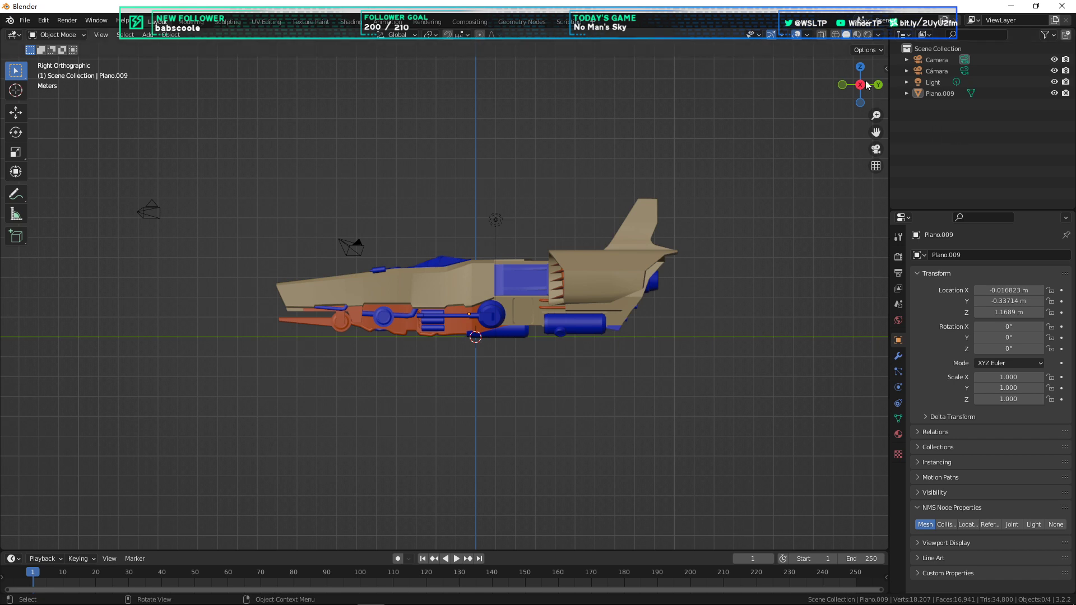
{"action": "left_click", "coordinate": [952, 94]}
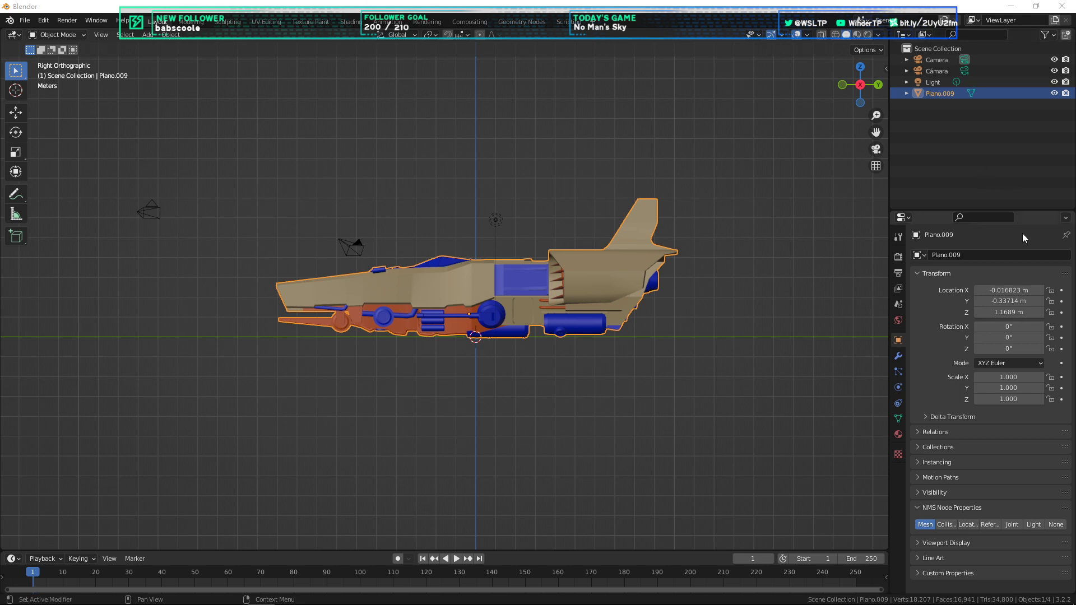
{"action": "left_click", "coordinate": [991, 182]}
Step: Add a Decimate modifier to the joined ship Plano.009
{"action": "left_click", "coordinate": [898, 356]}
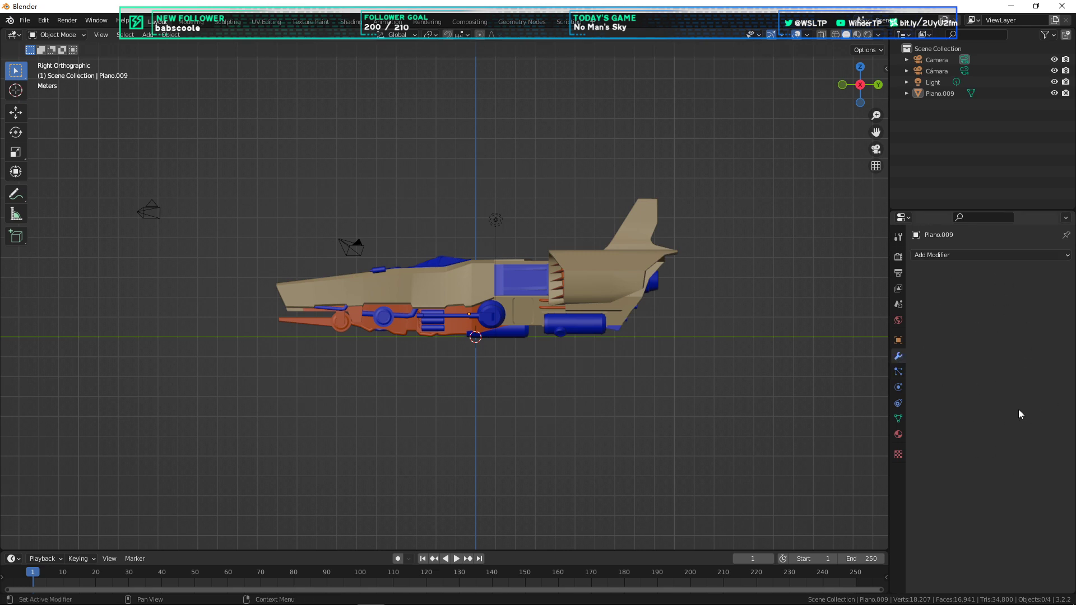
{"action": "left_click", "coordinate": [969, 255]}
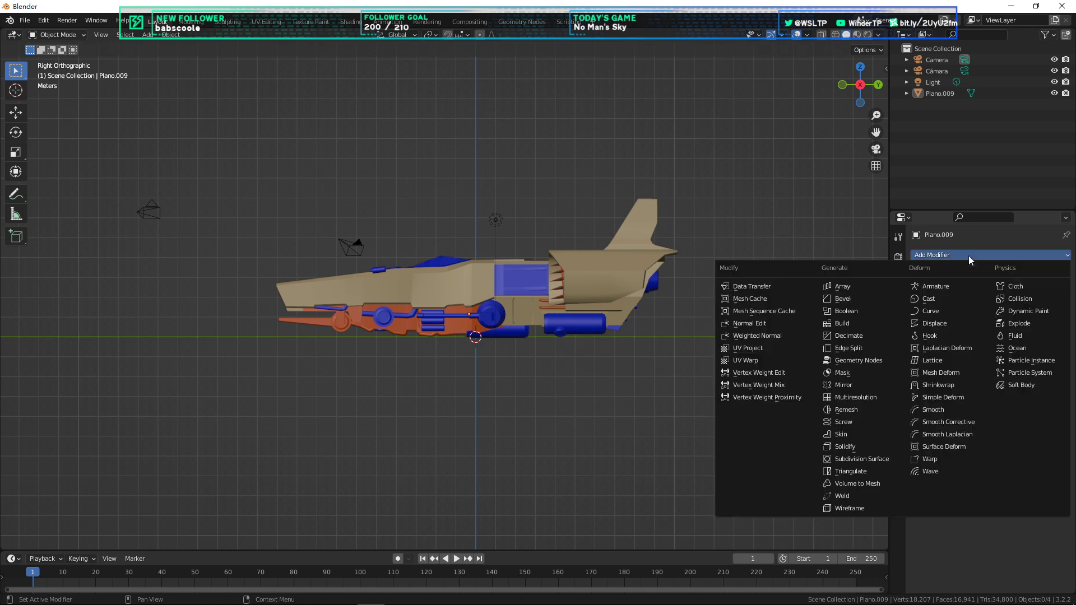
{"action": "left_click", "coordinate": [847, 336]}
{"action": "middle_click_drag", "start_coordinate": [700, 297], "coordinate": [833, 301]}
{"action": "scroll", "coordinate": [832, 301], "scroll_direction": "down", "scroll_amount": 3}
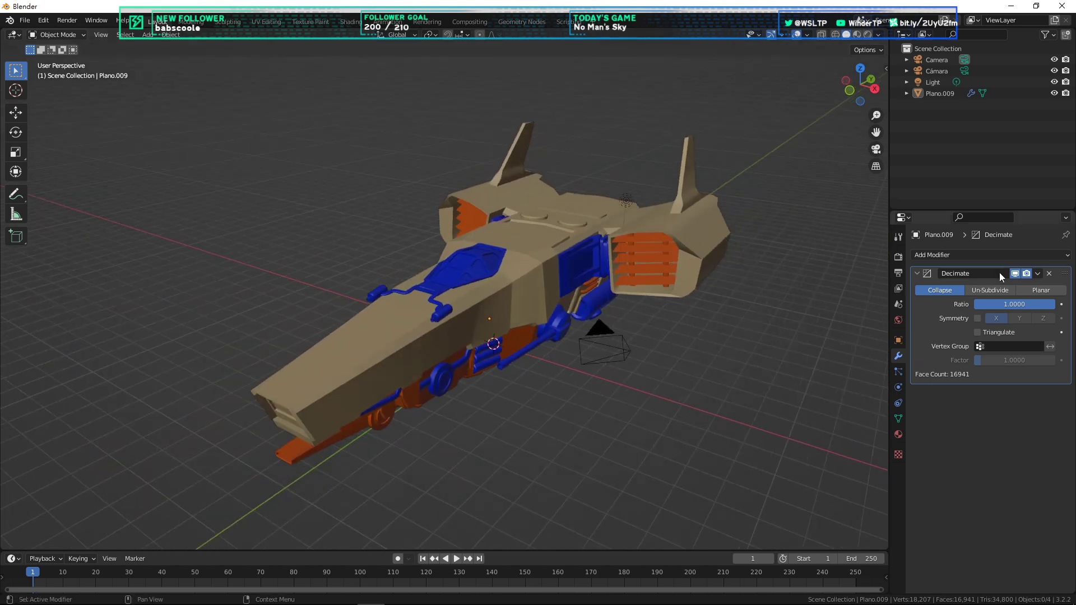
Step: Try the Decimate modifier's Planar mode with an angle limit of 6.4° and inspect the reduced hull
{"action": "left_click", "coordinate": [989, 291]}
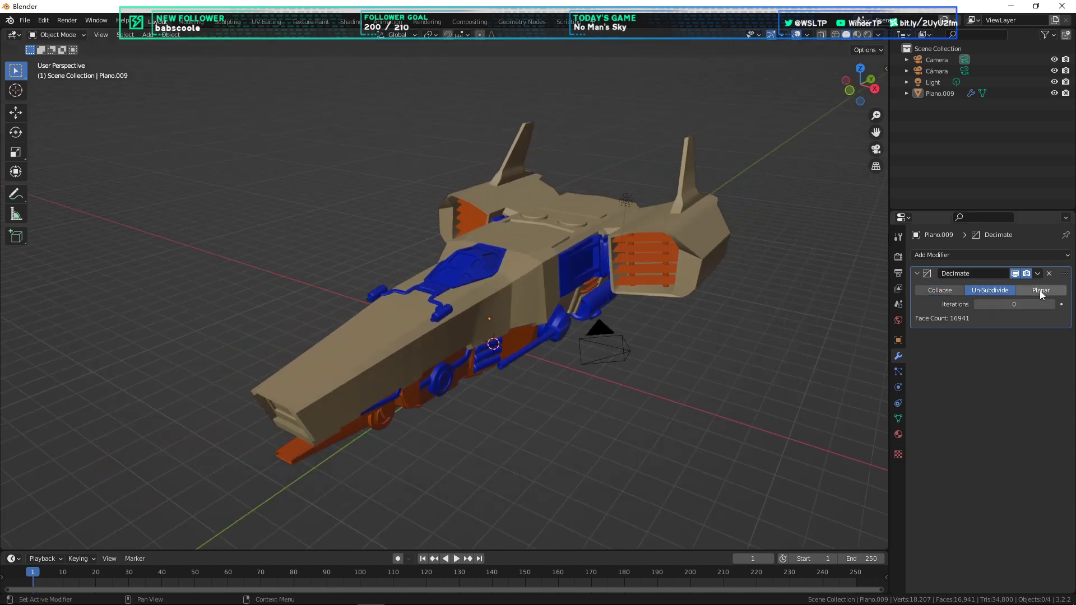
{"action": "left_click", "coordinate": [1040, 291]}
{"action": "middle_click_drag", "start_coordinate": [786, 331], "coordinate": [807, 329]}
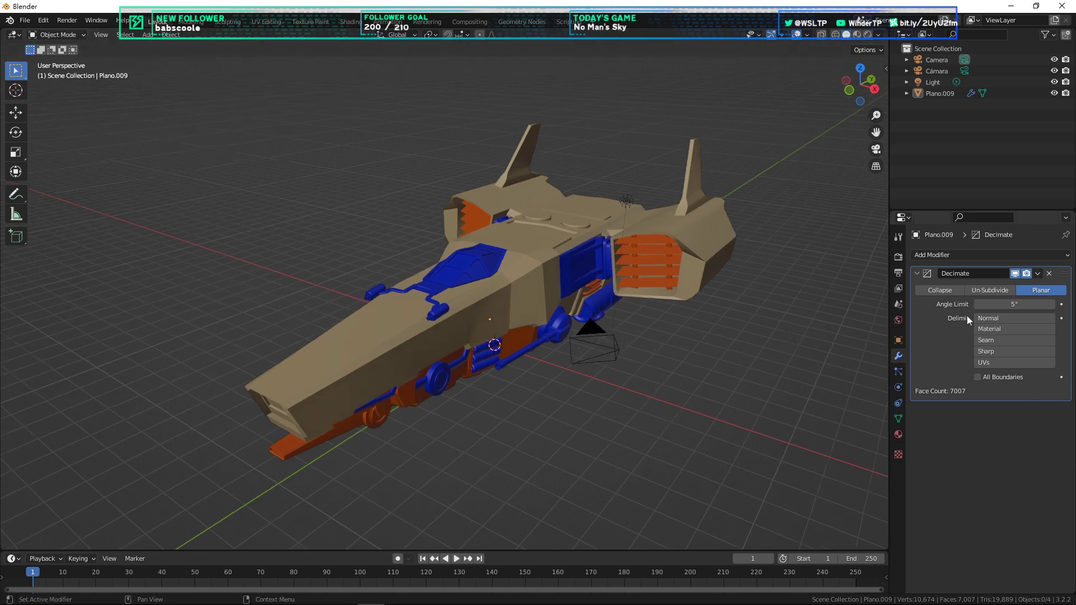
{"action": "left_click_drag", "start_coordinate": [1003, 304], "coordinate": [1008, 304]}
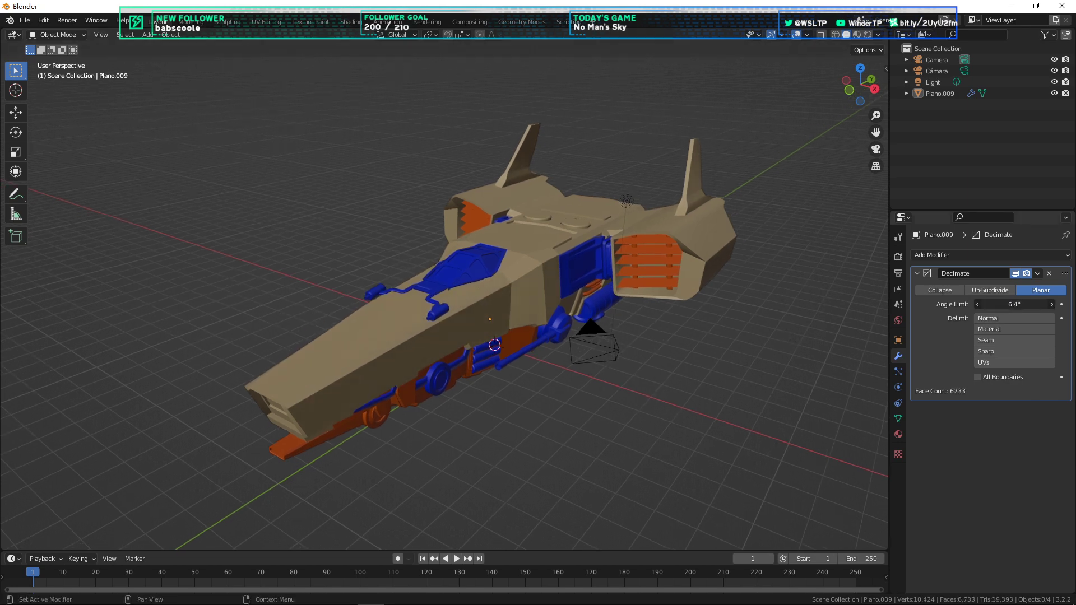
{"action": "scroll", "coordinate": [631, 294], "scroll_direction": "up", "scroll_amount": 3}
{"action": "middle_click_drag", "start_coordinate": [538, 334], "coordinate": [581, 359]}
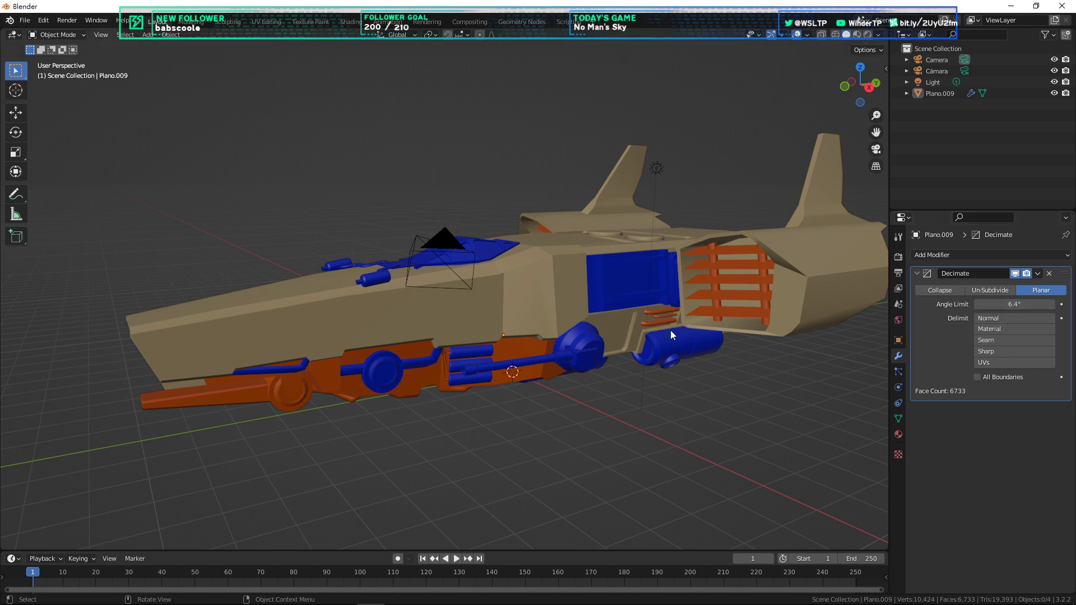
{"action": "middle_click_drag", "start_coordinate": [670, 330], "coordinate": [729, 387]}
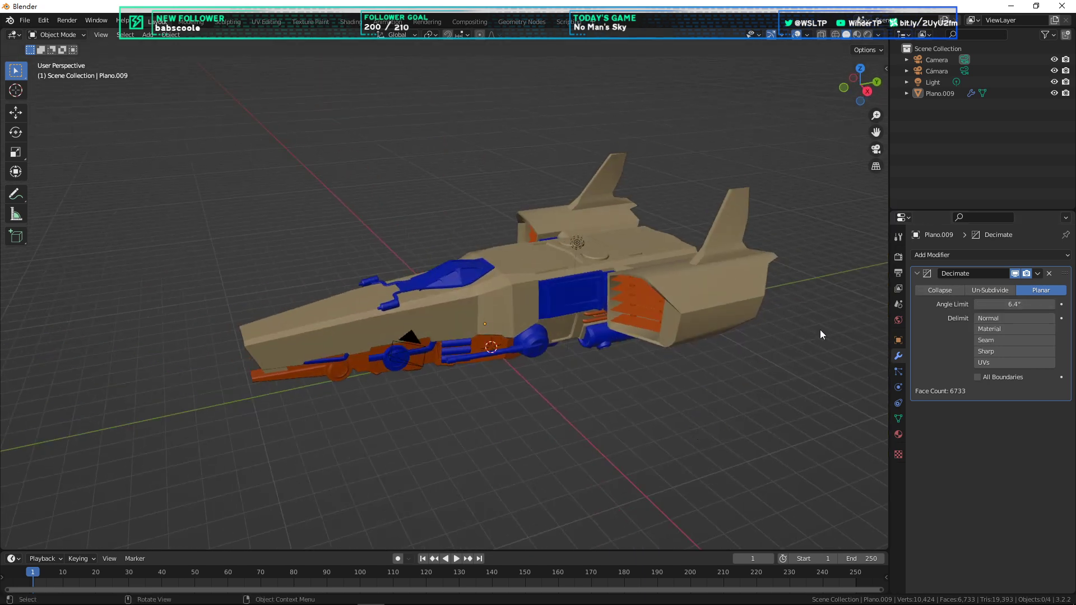
Step: Switch the Decimate modifier to Collapse with Triangulate enabled and lower its ratio to 0.2721
{"action": "left_click", "coordinate": [948, 290]}
{"action": "scroll", "coordinate": [711, 355], "scroll_direction": "up", "scroll_amount": 4}
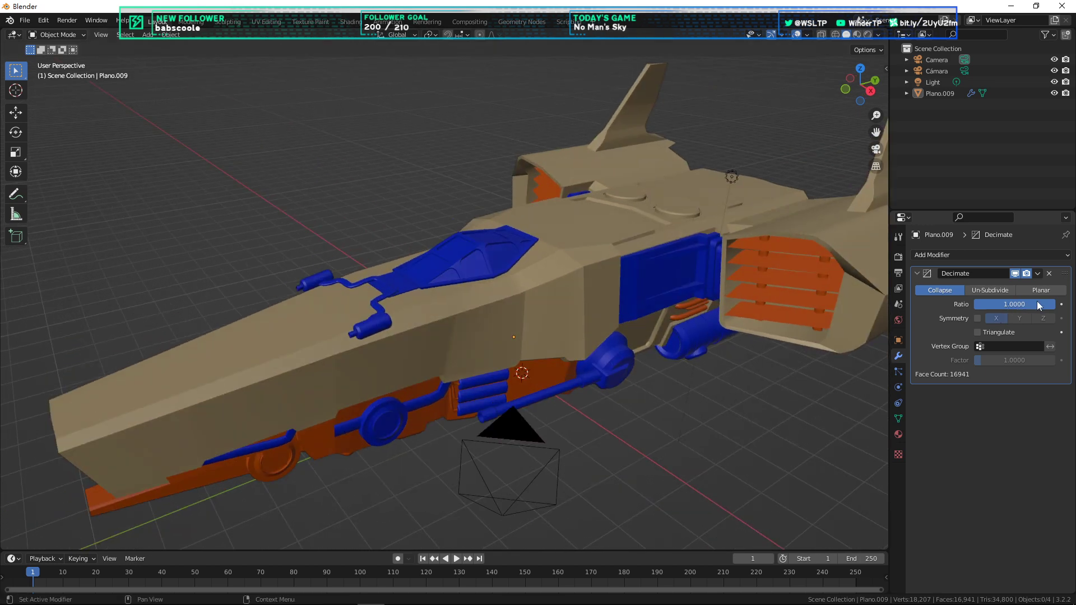
{"action": "mouse_move", "coordinate": [1038, 306]}
{"action": "left_mouse_down"}
{"action": "mouse_move", "coordinate": [980, 305]}
{"action": "mouse_move", "coordinate": [1003, 305]}
{"action": "left_mouse_up"}
{"action": "left_click", "coordinate": [975, 331]}
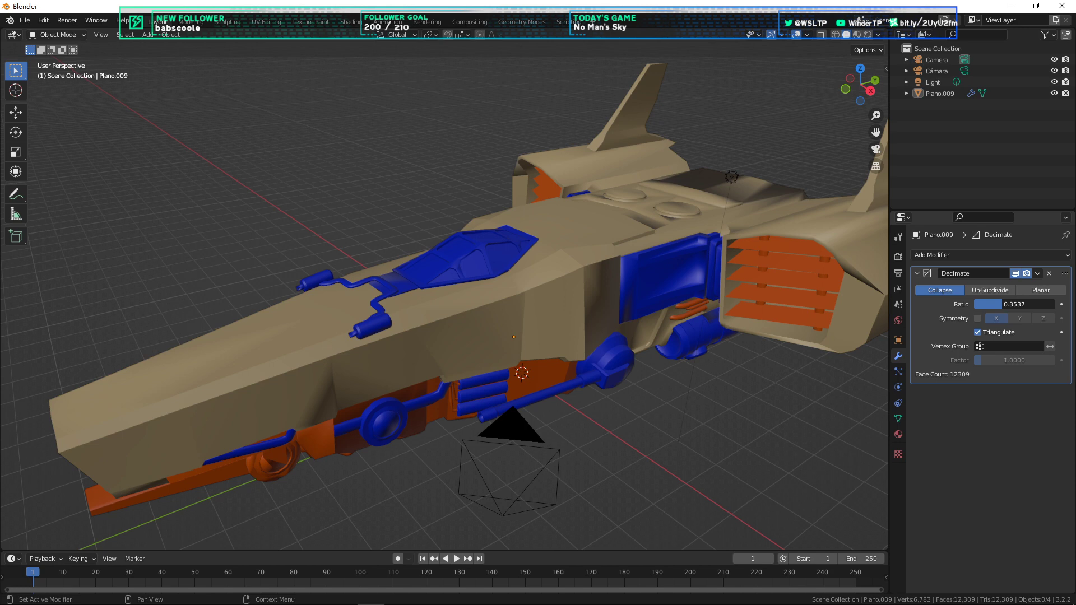
{"action": "left_click_drag", "start_coordinate": [1003, 305], "coordinate": [998, 305]}
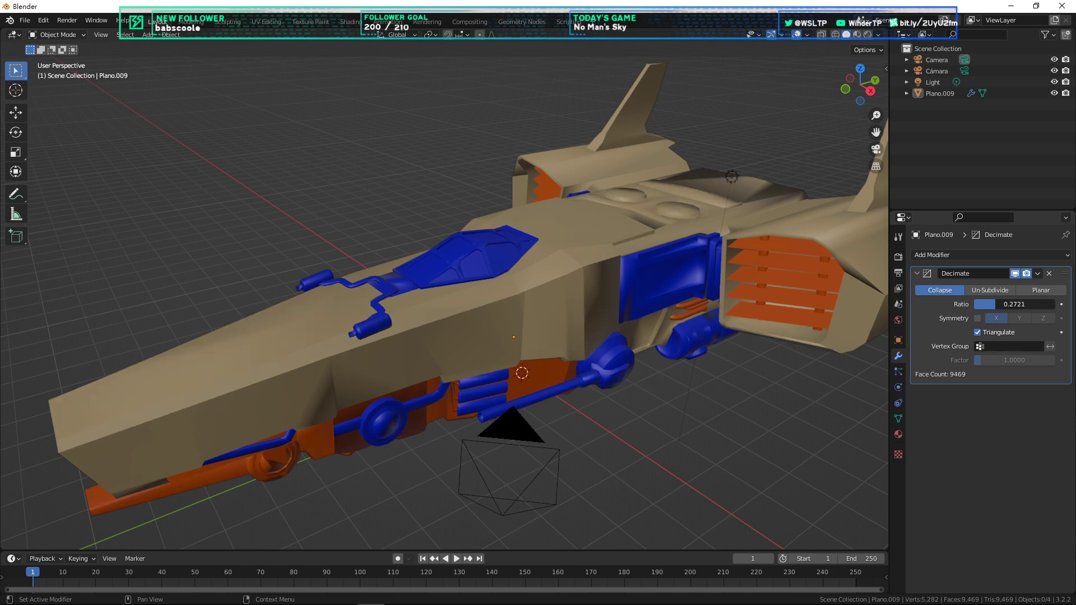
Step: Compare the ship with the Decimate modifier's viewport display off and on, and remove the modifier
{"action": "left_click", "coordinate": [1026, 274]}
{"action": "left_click", "coordinate": [1015, 273]}
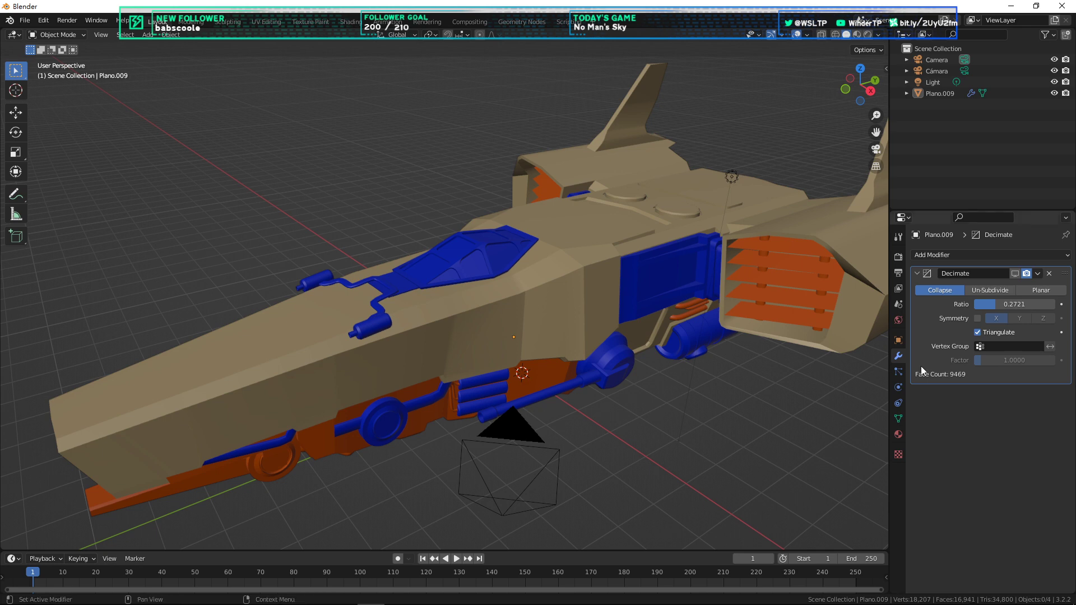
{"action": "left_click", "coordinate": [1015, 274]}
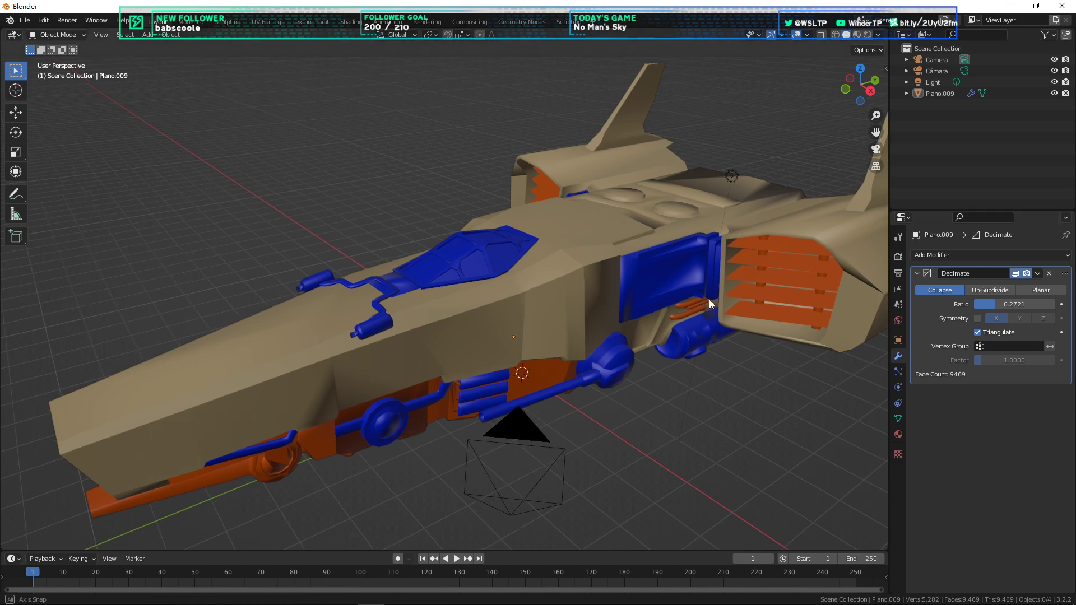
{"action": "middle_click_drag", "start_coordinate": [709, 299], "coordinate": [618, 252]}
{"action": "scroll", "coordinate": [301, 180], "scroll_direction": "down", "scroll_amount": 5}
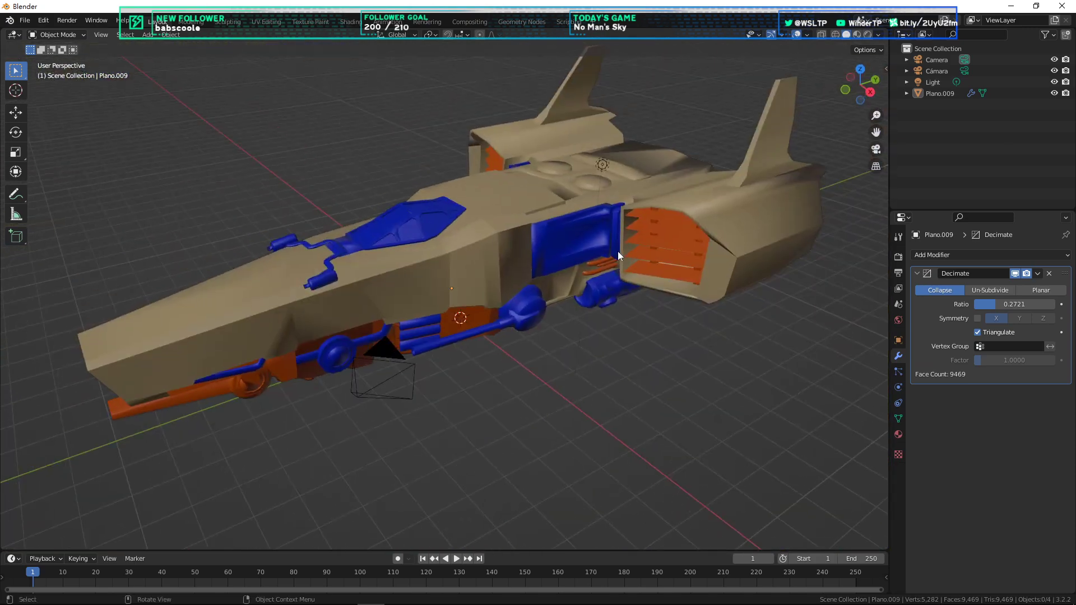
{"action": "left_click", "coordinate": [1049, 274]}
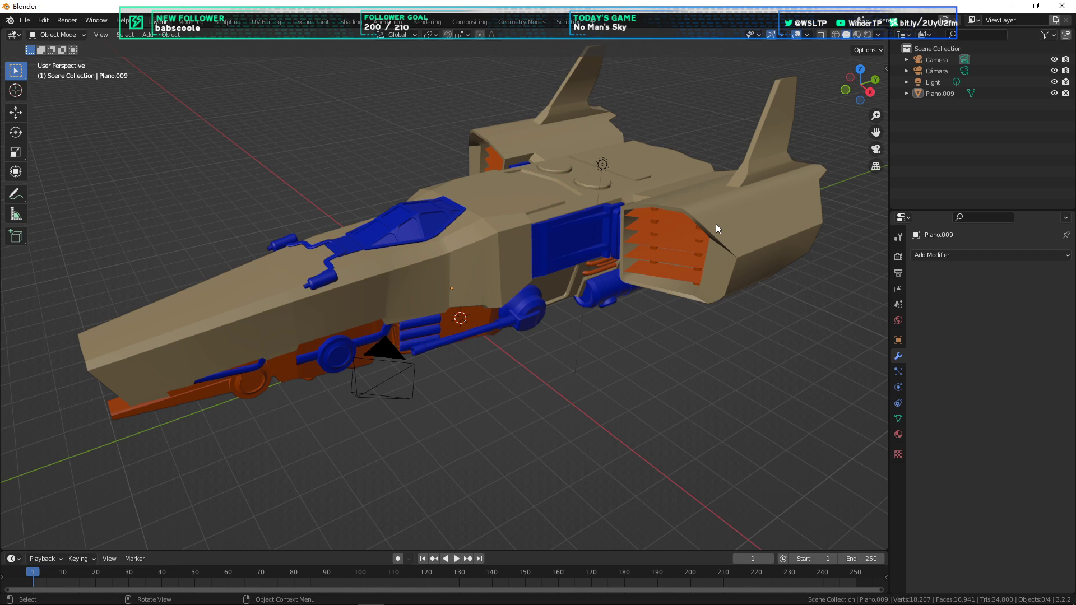
Step: Delete the Light object from the scene
{"action": "left_click", "coordinate": [943, 93]}
{"action": "left_click", "coordinate": [907, 93]}
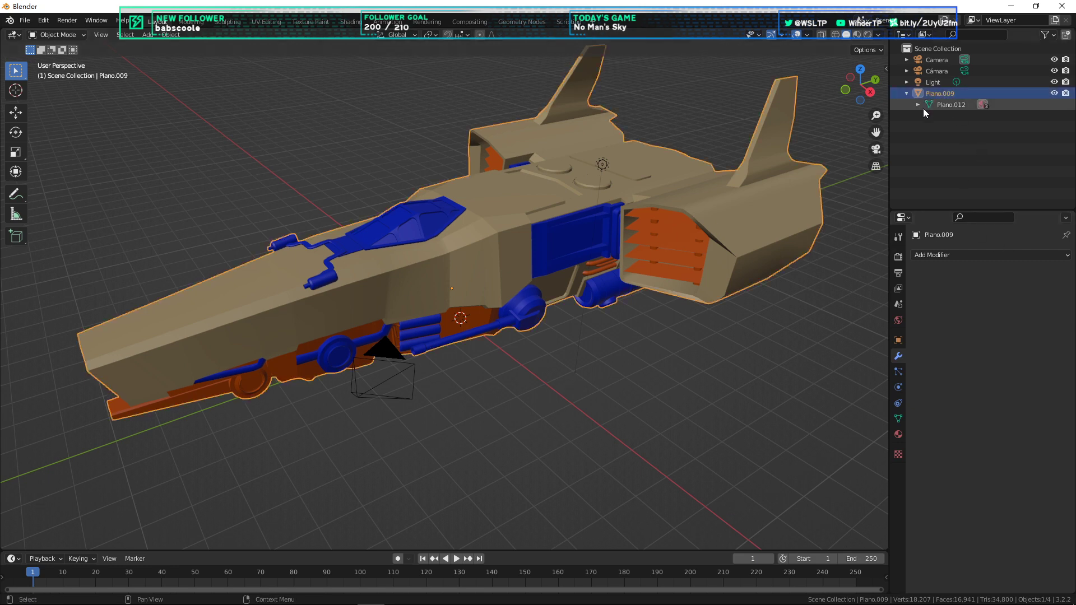
{"action": "left_click", "coordinate": [936, 84]}
{"action": "left_click", "coordinate": [914, 93]}
{"action": "left_click", "coordinate": [907, 93]}
{"action": "left_click", "coordinate": [933, 82]}
{"action": "key", "text": "x"}
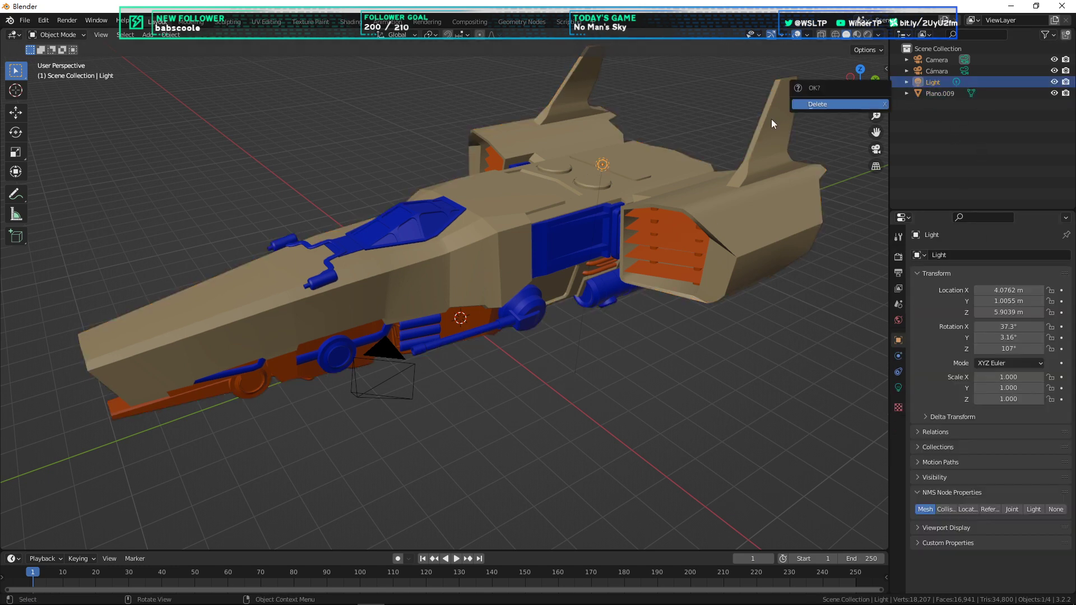
{"action": "key", "text": "Return"}
{"action": "left_click", "coordinate": [771, 124]}
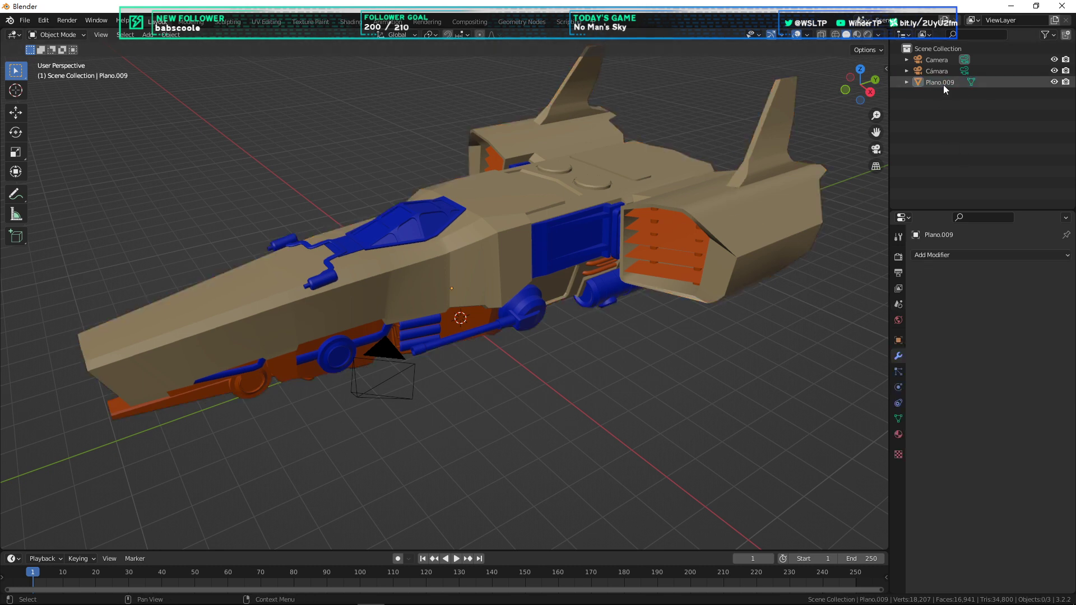
Step: Duplicate Plano.009 in place as Plano.001 and hide the original in the viewport
{"action": "key", "text": "shift+d"}
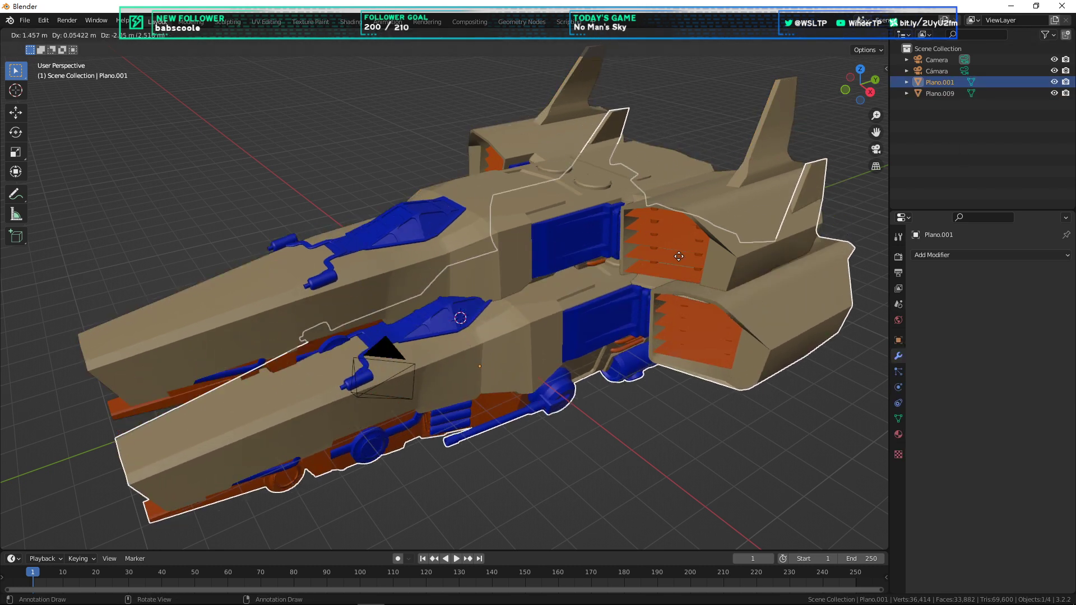
{"action": "key", "text": "Escape"}
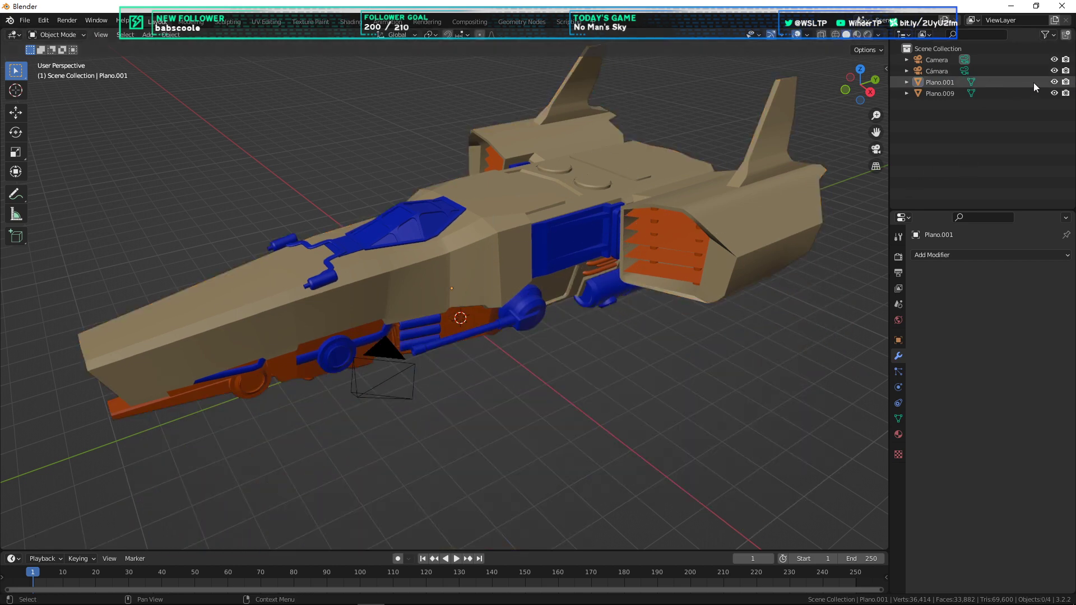
{"action": "left_click", "coordinate": [1054, 93]}
{"action": "left_click", "coordinate": [936, 93]}
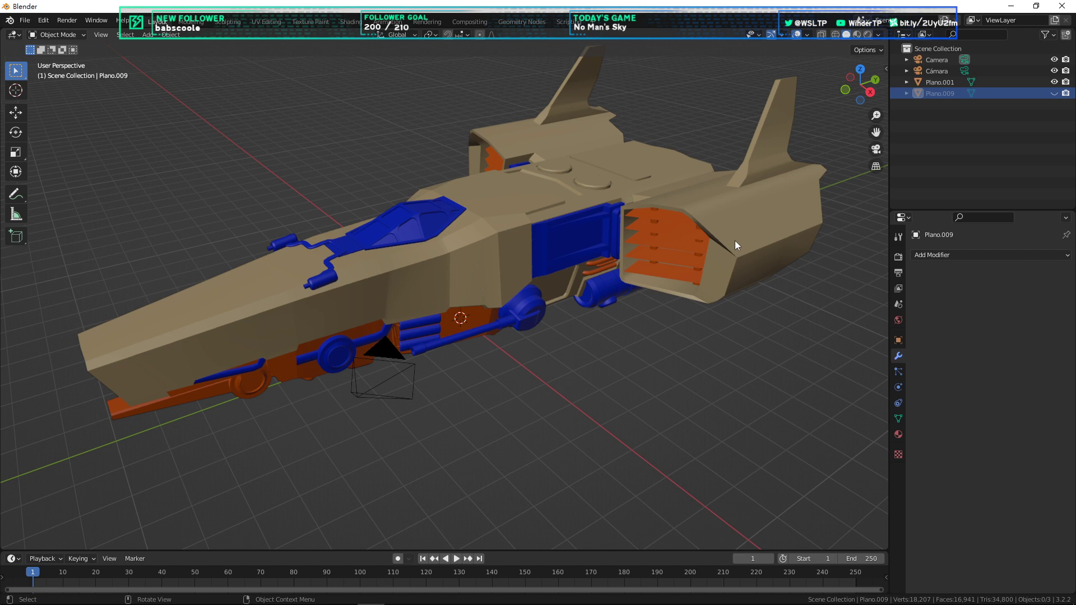
{"action": "left_click", "coordinate": [1054, 82]}
{"action": "left_click", "coordinate": [1054, 82]}
Step: Duplicate Plano.001 once more and undo the extra copy
{"action": "left_click", "coordinate": [946, 83]}
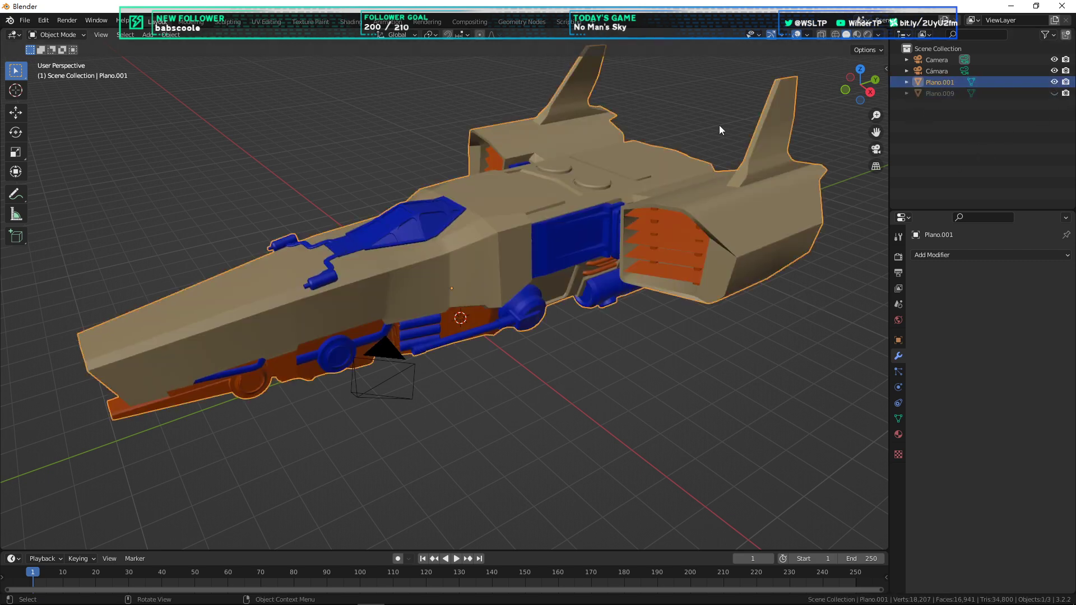
{"action": "key", "text": "shift+d"}
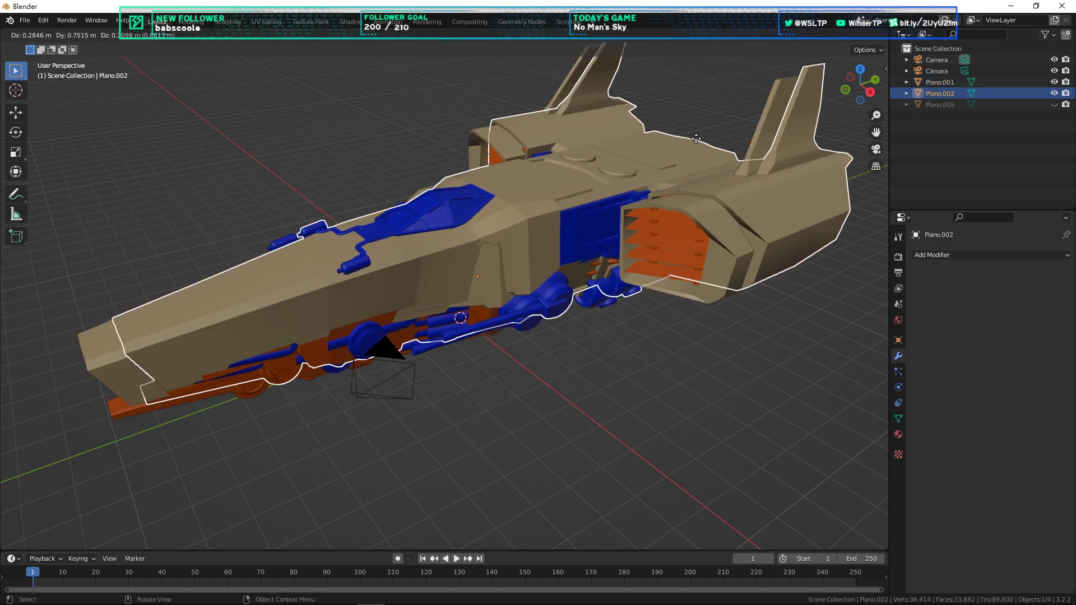
{"action": "right_click", "coordinate": [696, 139]}
{"action": "key", "text": "ctrl+z"}
Step: Select the visible duplicate Plano.001 and switch it to Edit Mode
{"action": "left_click", "coordinate": [946, 93]}
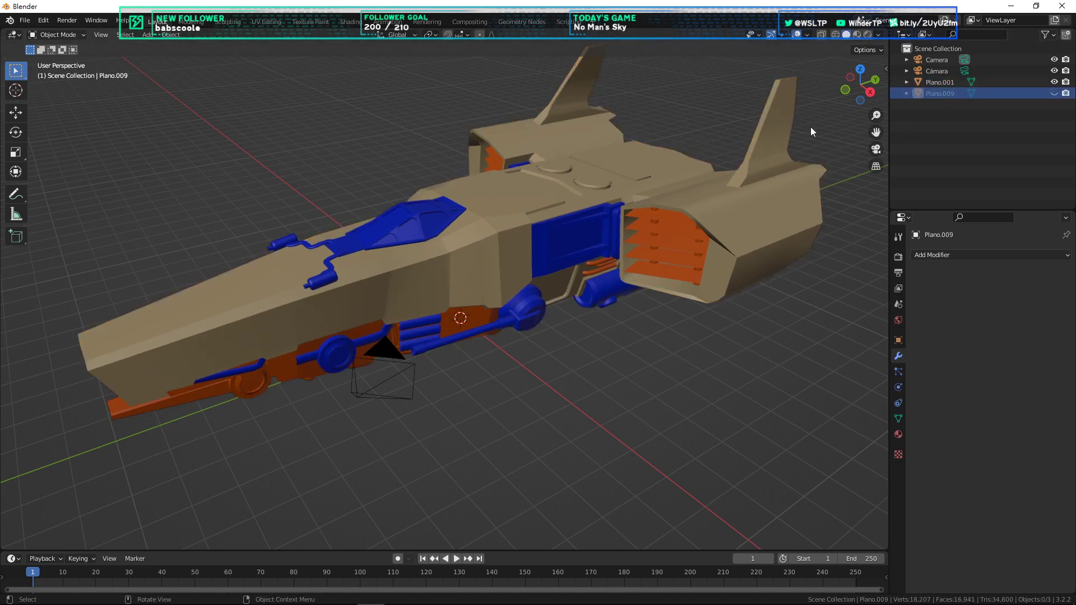
{"action": "middle_click_drag", "start_coordinate": [811, 126], "coordinate": [612, 245]}
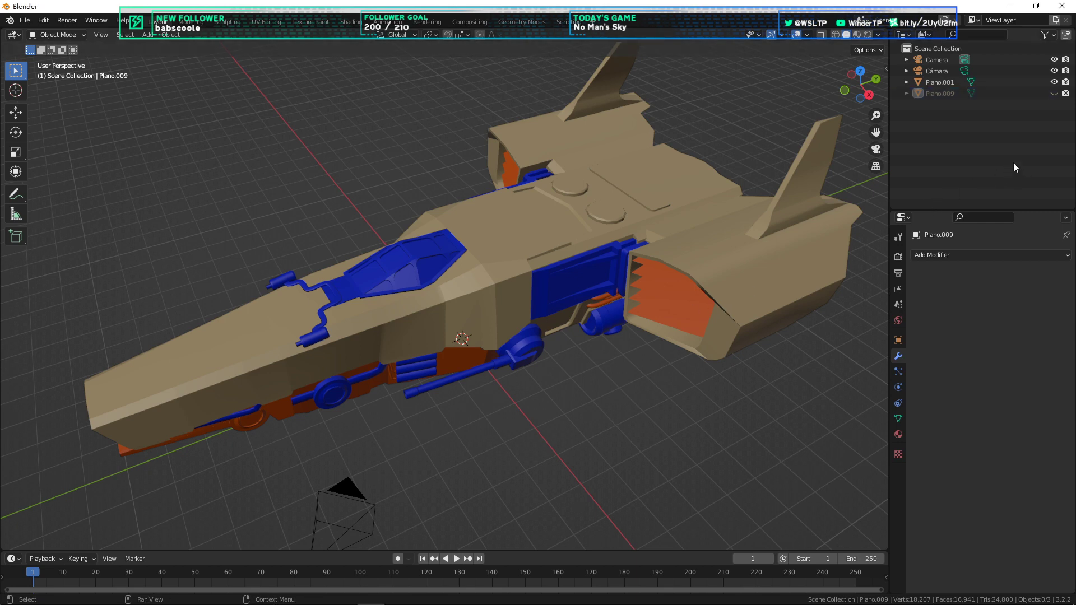
{"action": "left_click", "coordinate": [940, 82]}
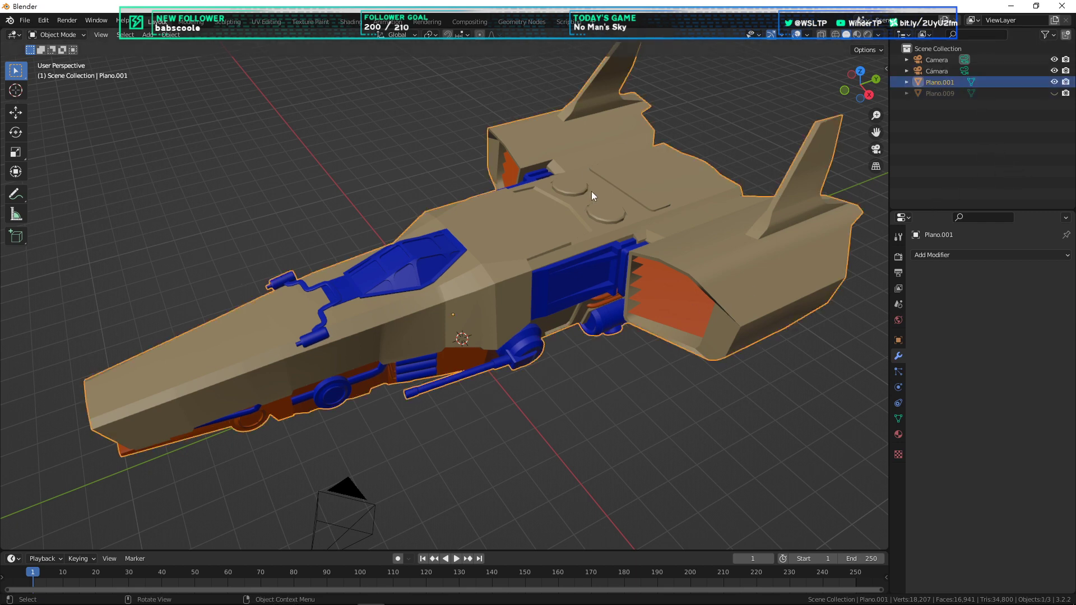
{"action": "scroll", "coordinate": [661, 194], "scroll_direction": "down", "scroll_amount": 3}
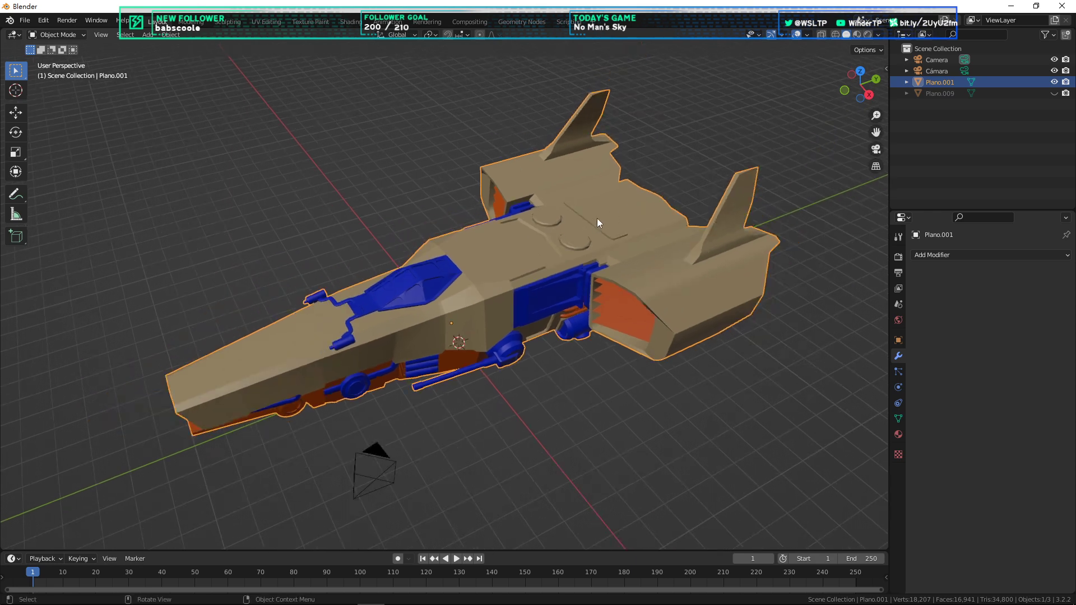
{"action": "middle_click_drag", "start_coordinate": [559, 227], "coordinate": [559, 228], "text": "shift"}
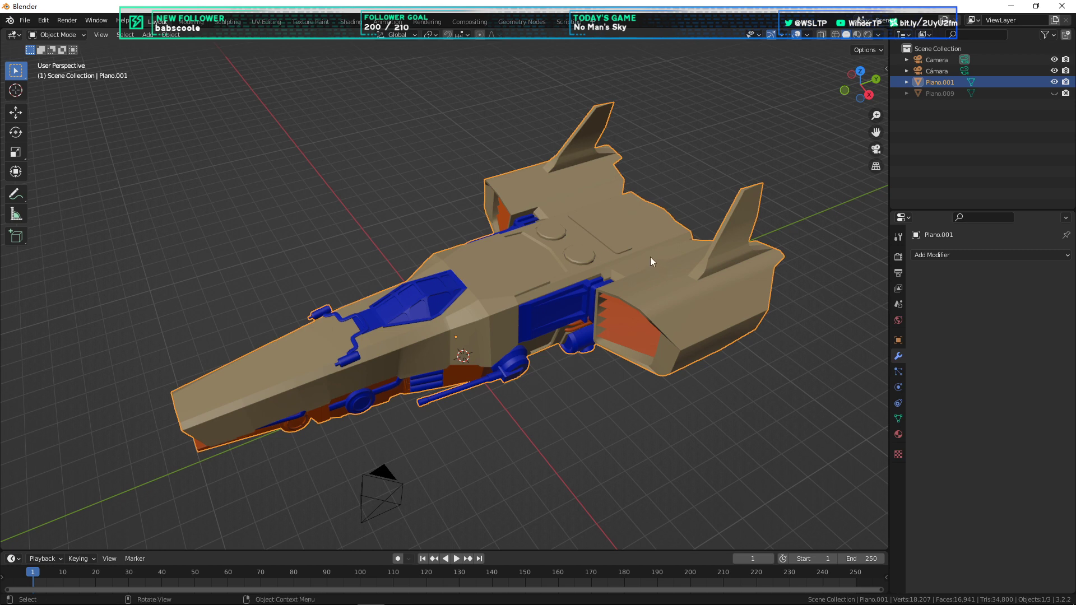
{"action": "scroll", "coordinate": [597, 244], "scroll_direction": "up", "scroll_amount": 2}
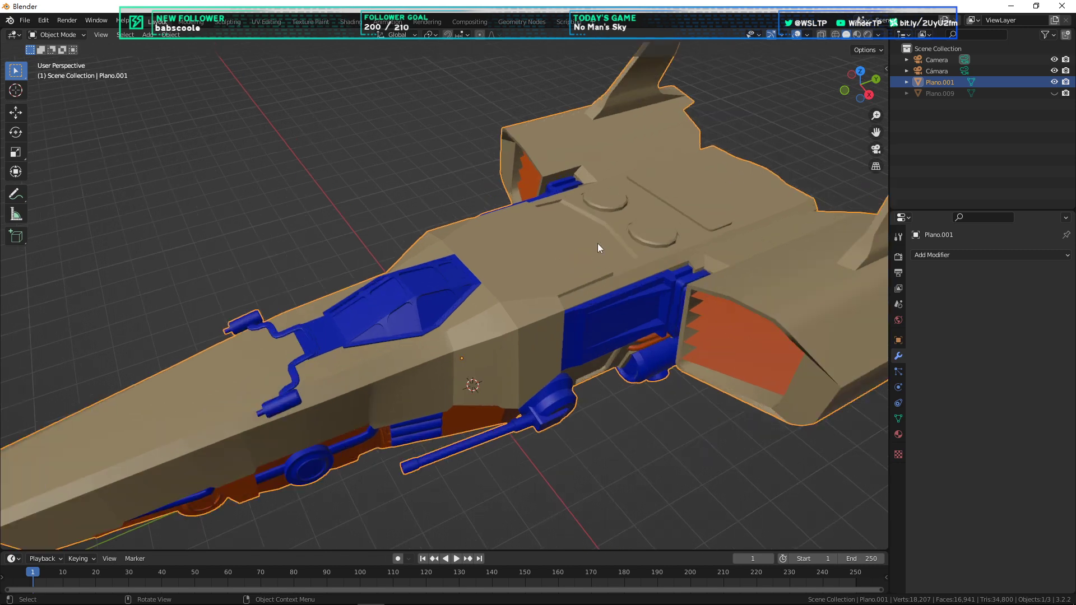
{"action": "scroll", "coordinate": [598, 243], "scroll_direction": "down", "scroll_amount": 1}
{"action": "scroll", "coordinate": [598, 244], "scroll_direction": "down", "scroll_amount": 1}
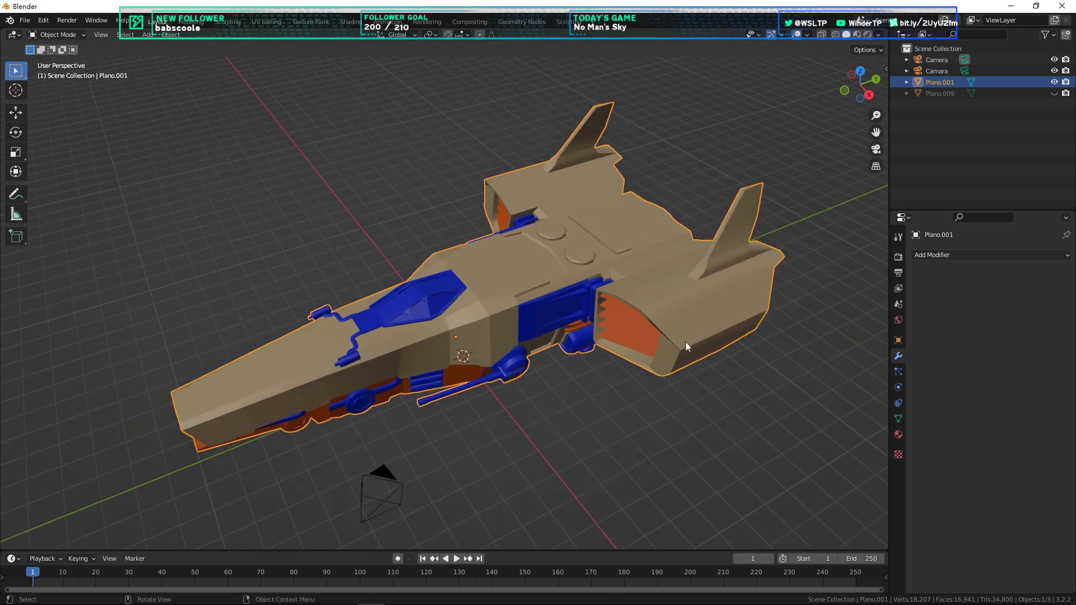
{"action": "left_click", "coordinate": [641, 411]}
{"action": "left_click", "coordinate": [617, 254]}
{"action": "scroll", "coordinate": [714, 246], "scroll_direction": "up", "scroll_amount": 1}
{"action": "scroll", "coordinate": [714, 247], "scroll_direction": "down", "scroll_amount": 1}
{"action": "key", "text": "Tab"}
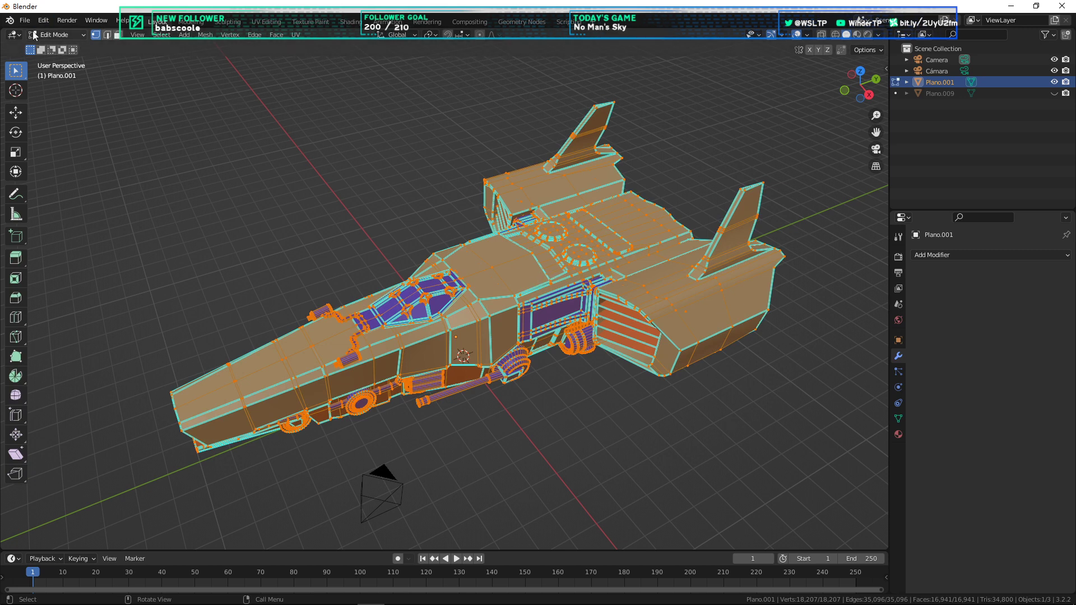
Step: Examine the ship's mesh in Edit Mode from several angles and distances
{"action": "scroll", "coordinate": [664, 287], "scroll_direction": "up", "scroll_amount": 2}
{"action": "scroll", "coordinate": [618, 307], "scroll_direction": "down", "scroll_amount": 2}
{"action": "middle_click_drag", "start_coordinate": [541, 372], "coordinate": [539, 285]}
{"action": "scroll", "coordinate": [613, 358], "scroll_direction": "up", "scroll_amount": 4}
{"action": "scroll", "coordinate": [558, 293], "scroll_direction": "up", "scroll_amount": 3}
{"action": "scroll", "coordinate": [540, 286], "scroll_direction": "up", "scroll_amount": 2}
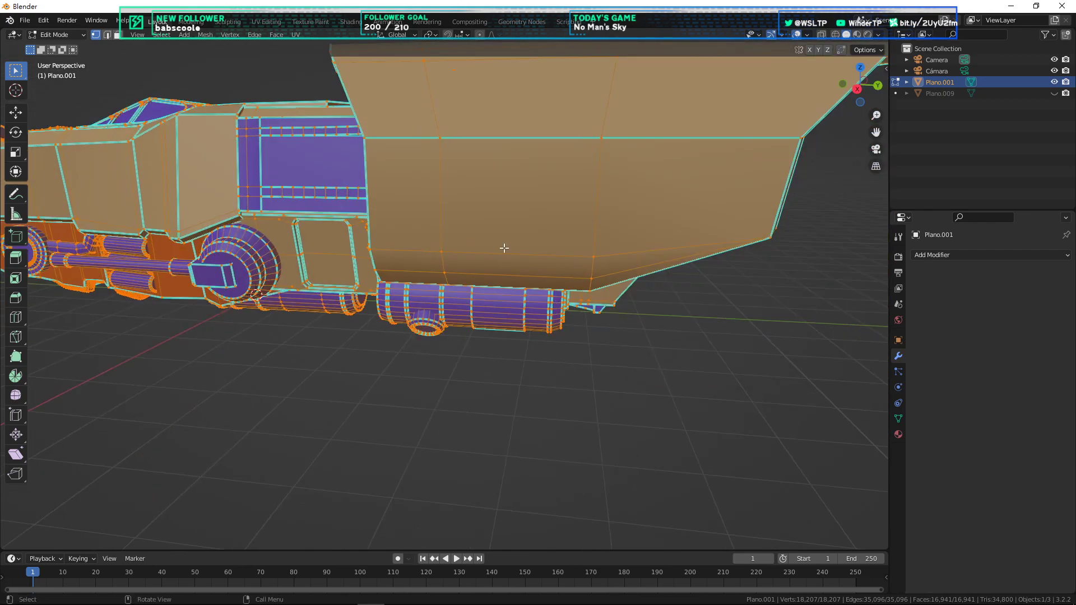
{"action": "middle_click_drag", "start_coordinate": [409, 233], "coordinate": [639, 195]}
{"action": "scroll", "coordinate": [506, 250], "scroll_direction": "down", "scroll_amount": 4}
{"action": "scroll", "coordinate": [507, 250], "scroll_direction": "up", "scroll_amount": 1}
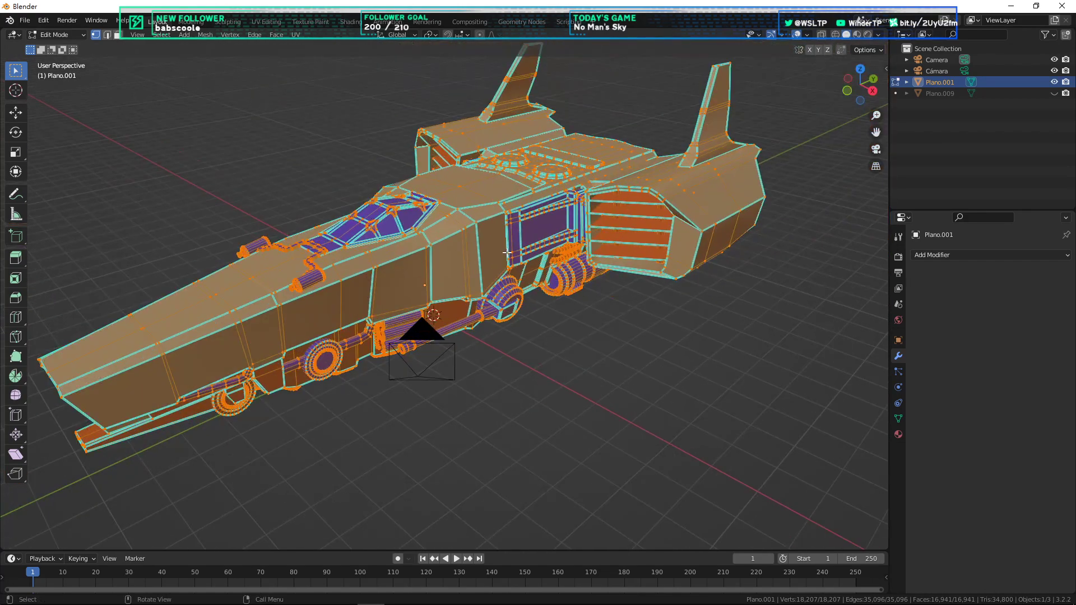
{"action": "scroll", "coordinate": [507, 255], "scroll_direction": "down", "scroll_amount": 1}
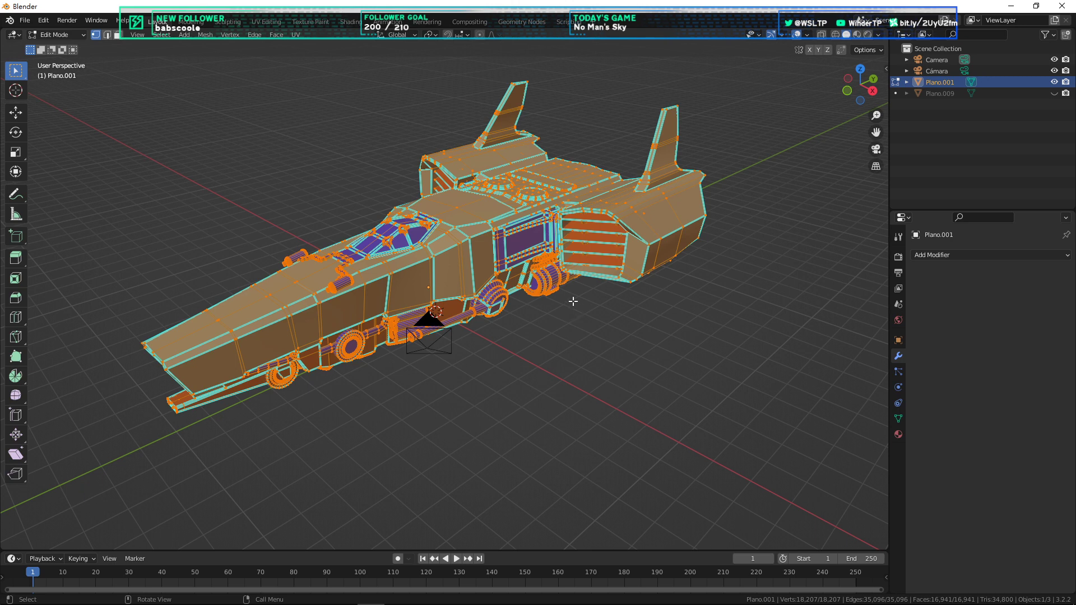
{"action": "middle_click_drag", "start_coordinate": [537, 290], "coordinate": [577, 311], "text": "shift"}
{"action": "scroll", "coordinate": [577, 305], "scroll_direction": "up", "scroll_amount": 1}
{"action": "scroll", "coordinate": [578, 305], "scroll_direction": "down", "scroll_amount": 1}
{"action": "scroll", "coordinate": [577, 311], "scroll_direction": "up", "scroll_amount": 1}
{"action": "scroll", "coordinate": [577, 311], "scroll_direction": "down", "scroll_amount": 1}
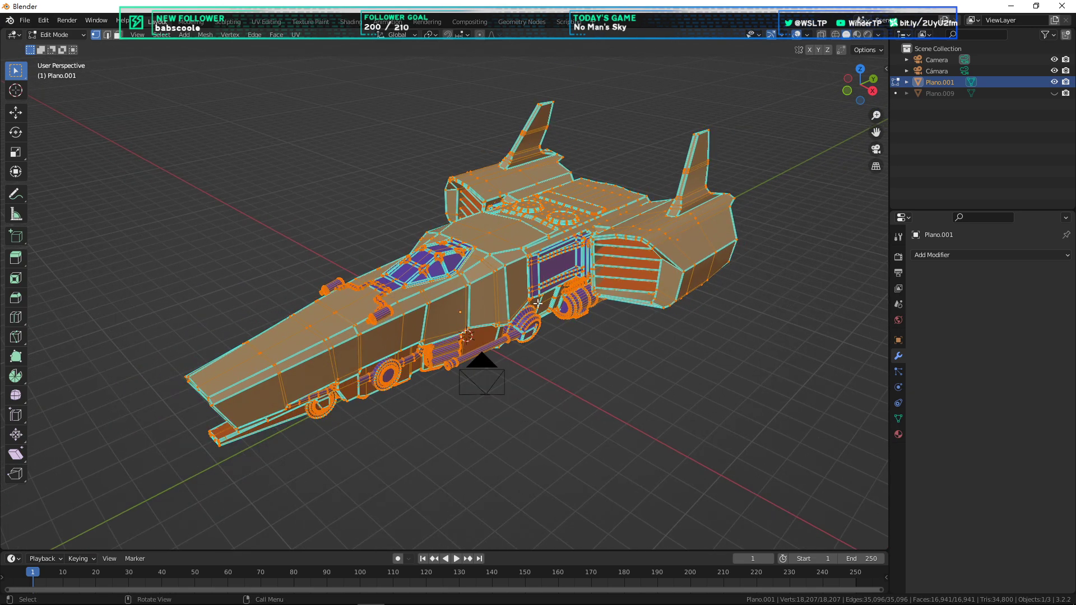
{"action": "scroll", "coordinate": [538, 302], "scroll_direction": "up", "scroll_amount": 1}
{"action": "scroll", "coordinate": [536, 298], "scroll_direction": "down", "scroll_amount": 1}
{"action": "key", "text": "Tab"}
{"action": "key", "text": "Tab"}
{"action": "left_click", "coordinate": [712, 398]}
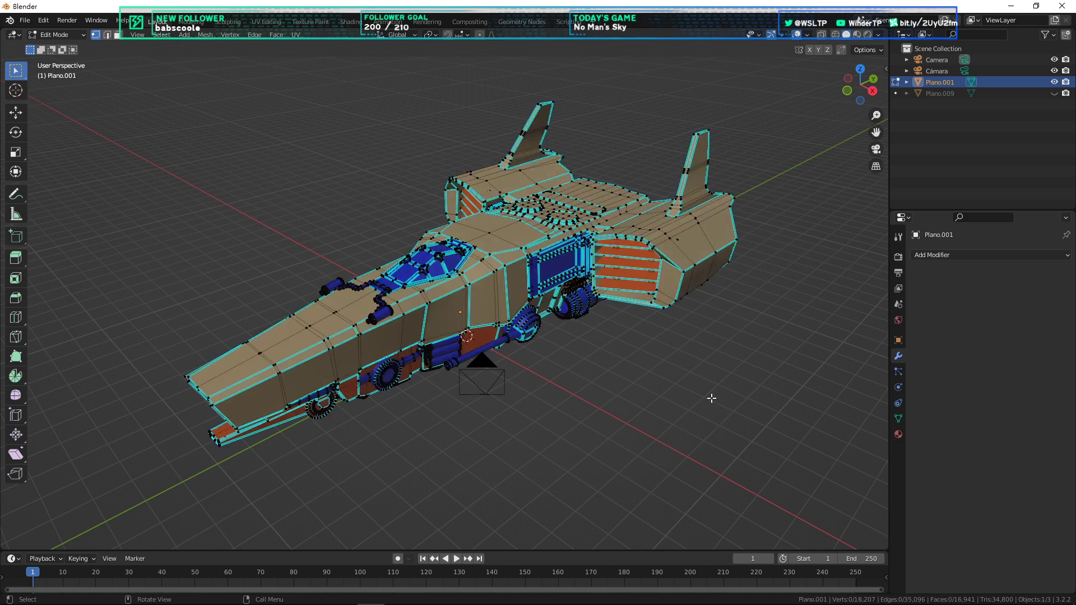
{"action": "key", "text": "b"}
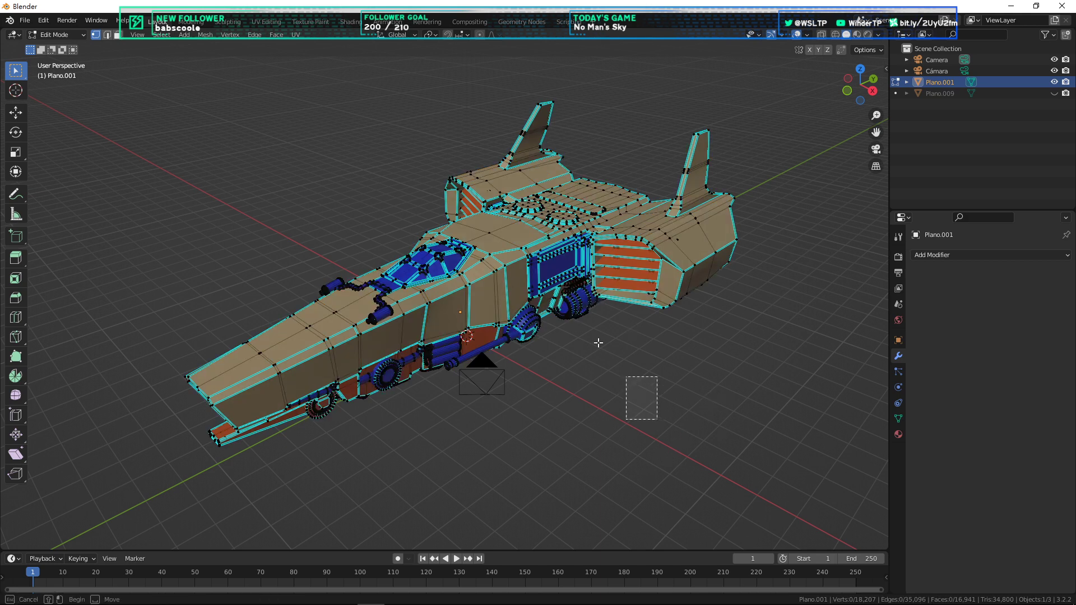
{"action": "left_click_drag", "start_coordinate": [599, 343], "coordinate": [535, 254]}
{"action": "left_click", "coordinate": [693, 393]}
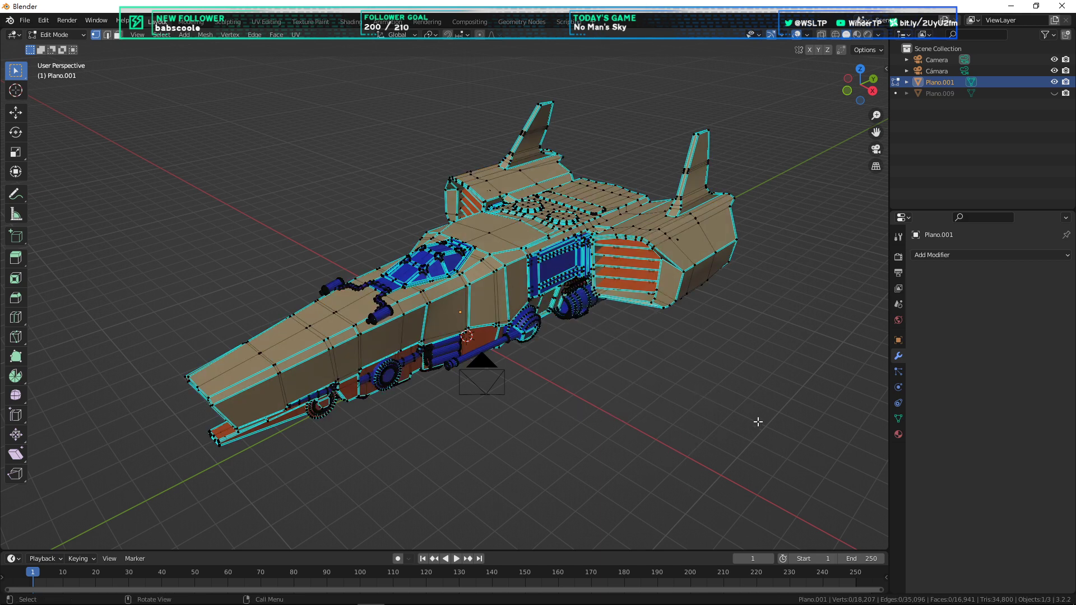
Step: Separate the whole ship mesh by material and return to Object Mode
{"action": "key", "text": "a"}
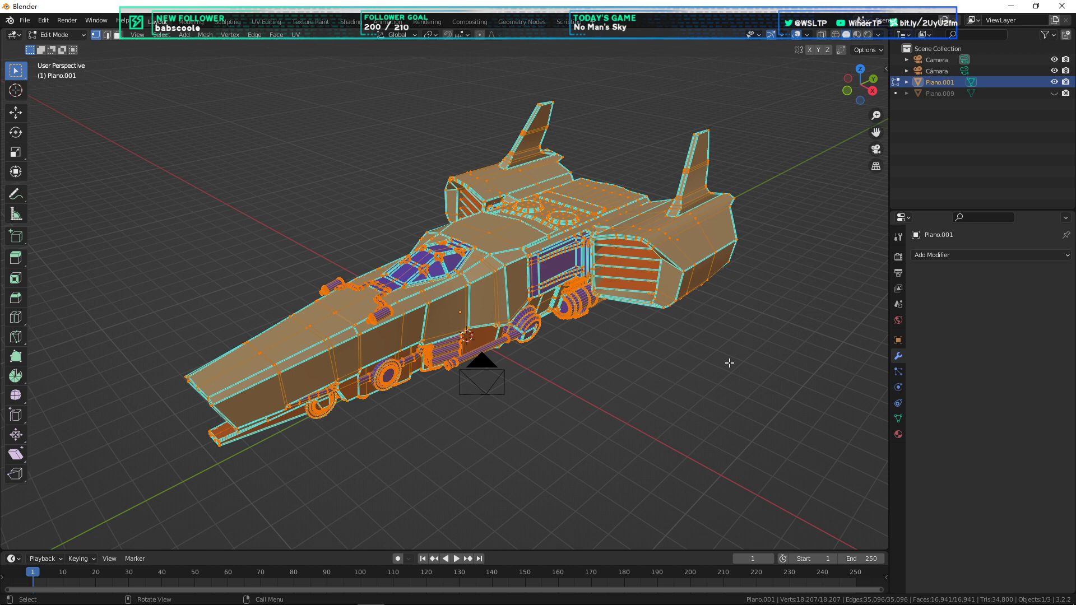
{"action": "key", "text": "p"}
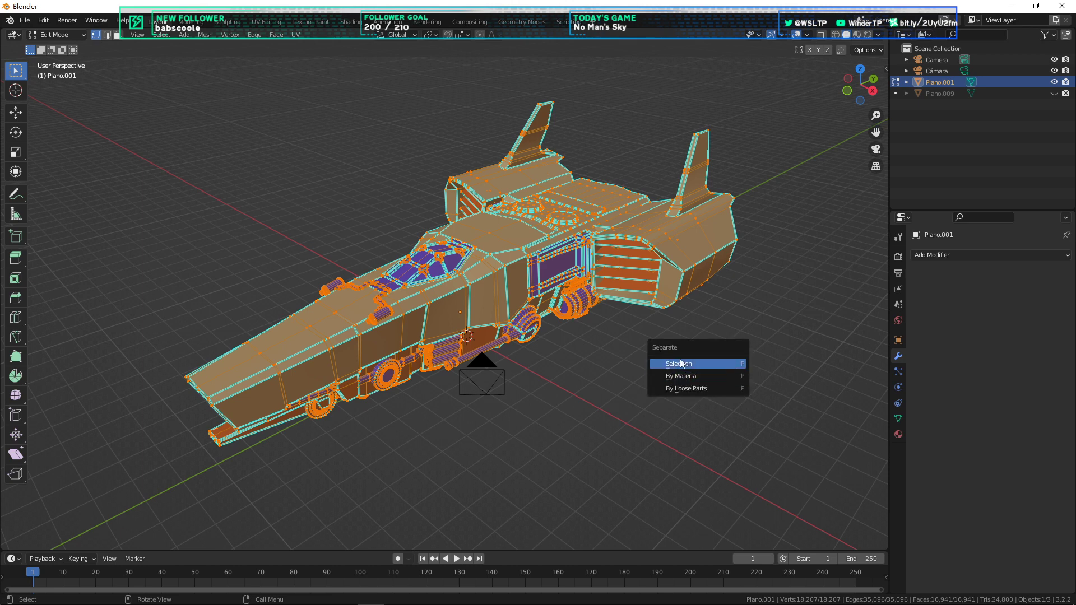
{"action": "left_click", "coordinate": [679, 379]}
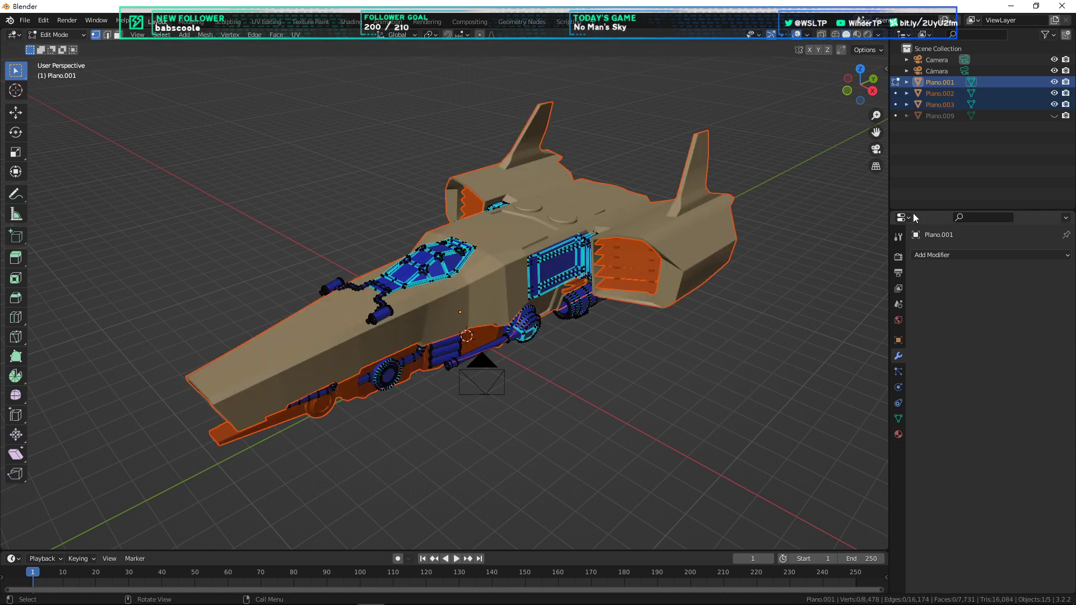
{"action": "key", "text": "Tab"}
Step: Inspect the separated part Plano.001 and its assigned material around the ship
{"action": "left_click", "coordinate": [942, 82]}
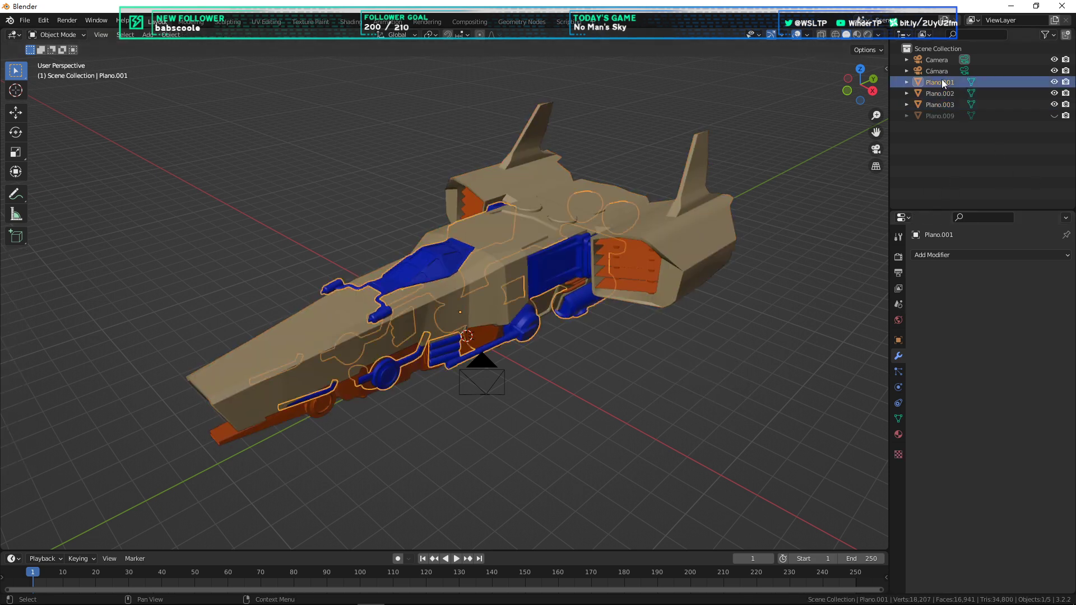
{"action": "left_click", "coordinate": [899, 435]}
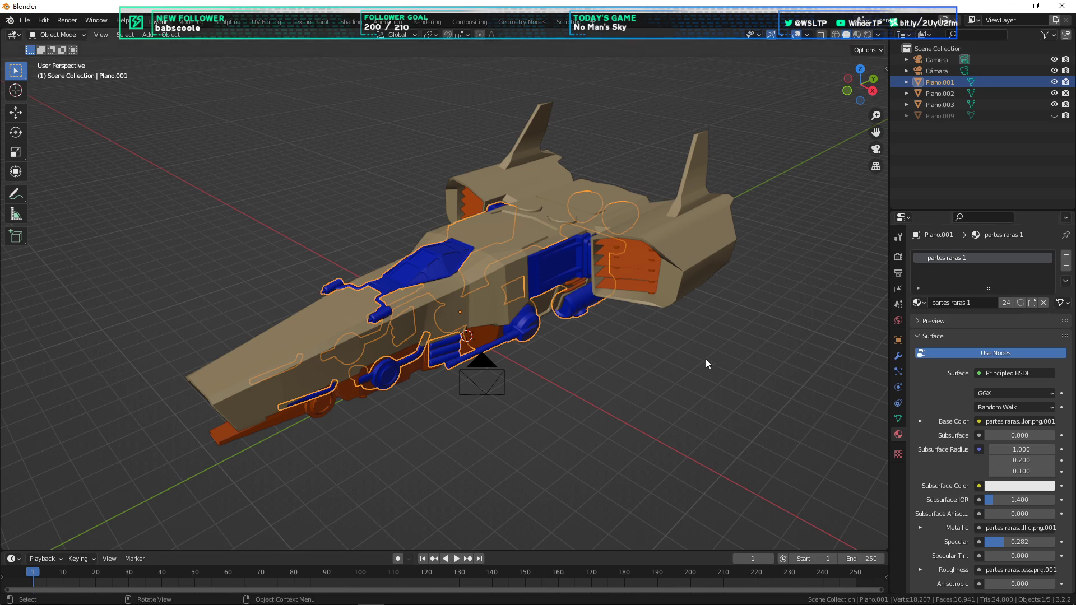
{"action": "middle_click_drag", "start_coordinate": [706, 363], "coordinate": [648, 331]}
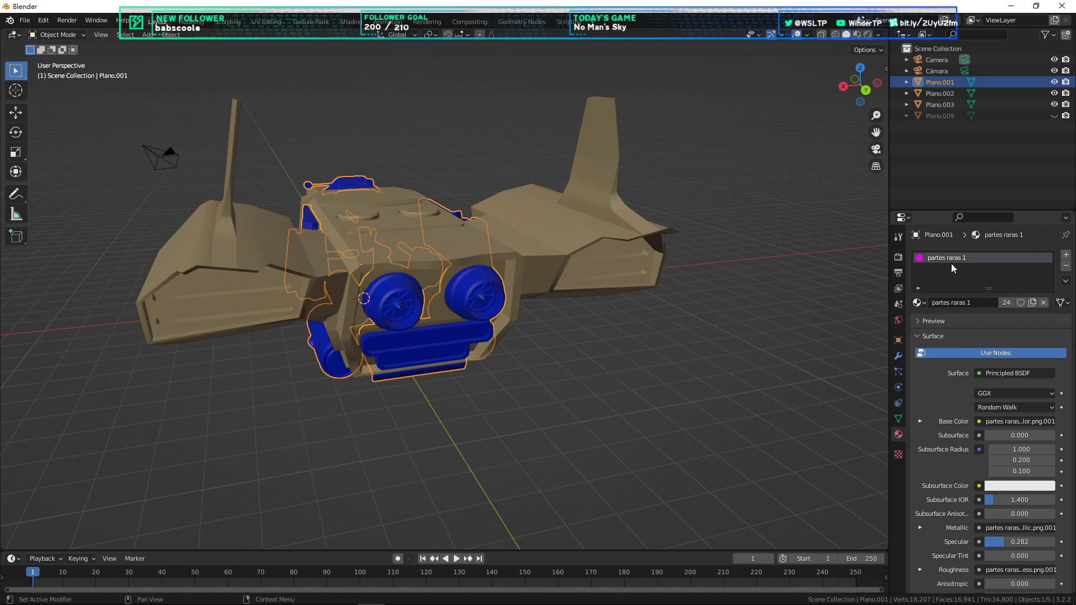
{"action": "scroll", "coordinate": [843, 261], "scroll_direction": "up", "scroll_amount": 2}
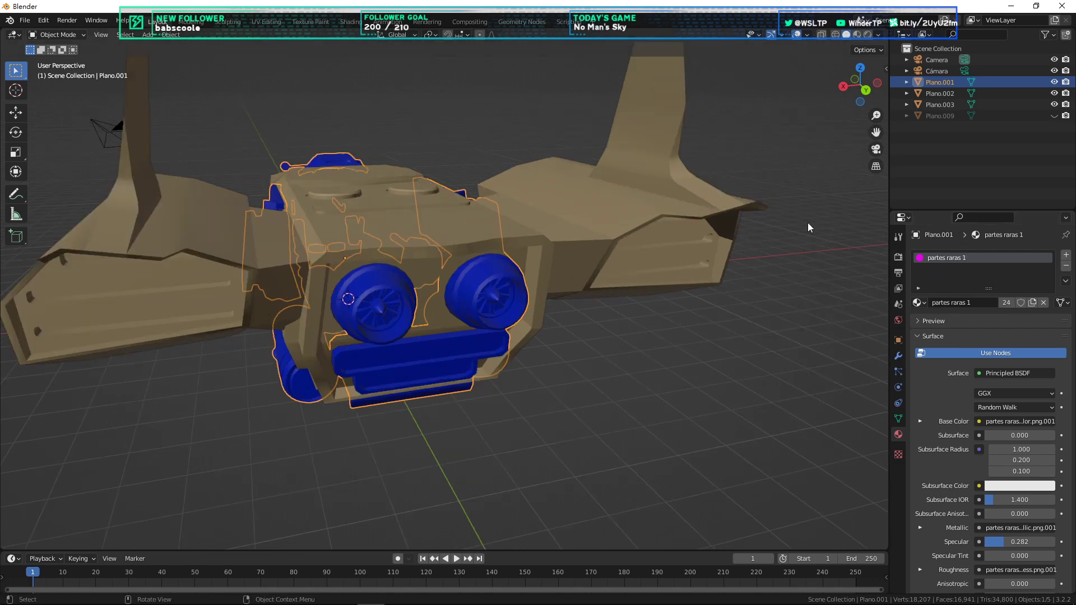
{"action": "middle_click_drag", "start_coordinate": [808, 223], "coordinate": [829, 196]}
Step: Inspect the separated parts Plano.002 and Plano.003 and the material assigned to each
{"action": "left_click", "coordinate": [940, 93]}
{"action": "middle_click_drag", "start_coordinate": [606, 176], "coordinate": [594, 279]}
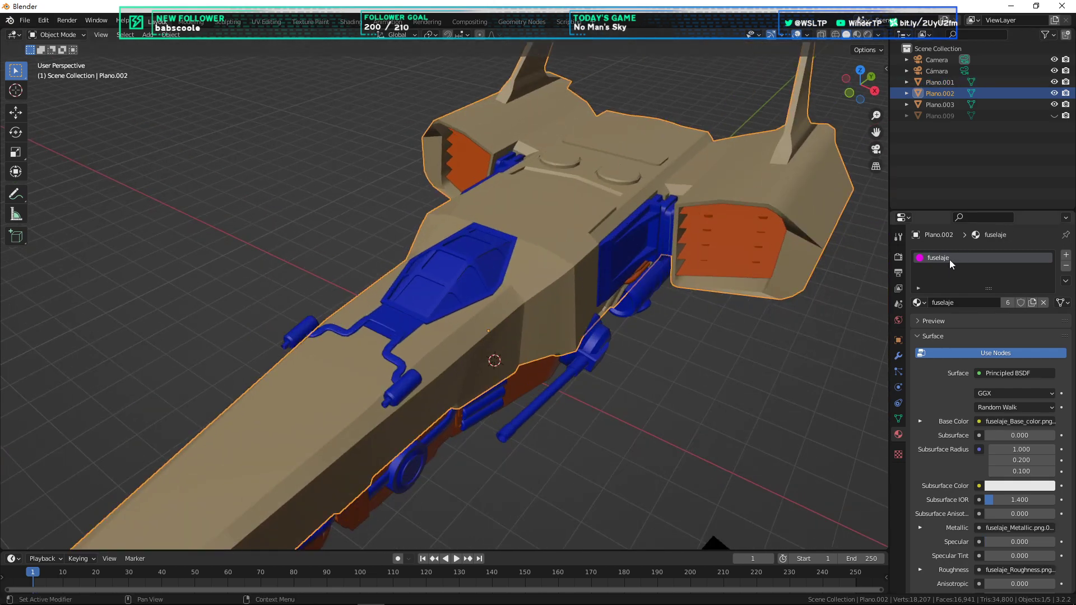
{"action": "middle_click_drag", "start_coordinate": [830, 314], "coordinate": [769, 342]}
{"action": "left_click", "coordinate": [931, 104]}
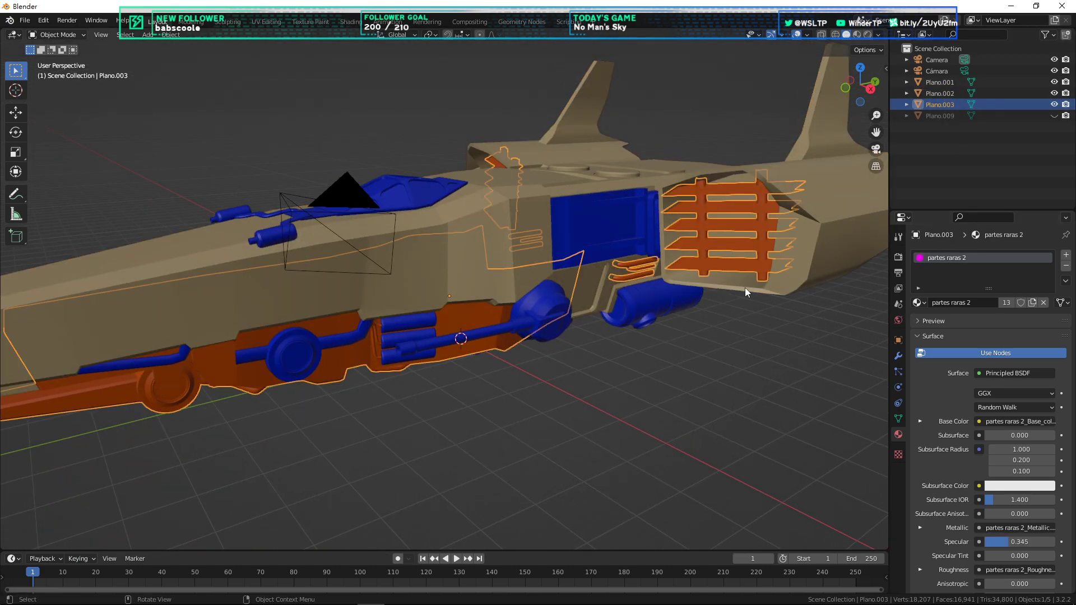
{"action": "middle_click_drag", "start_coordinate": [745, 287], "coordinate": [742, 299]}
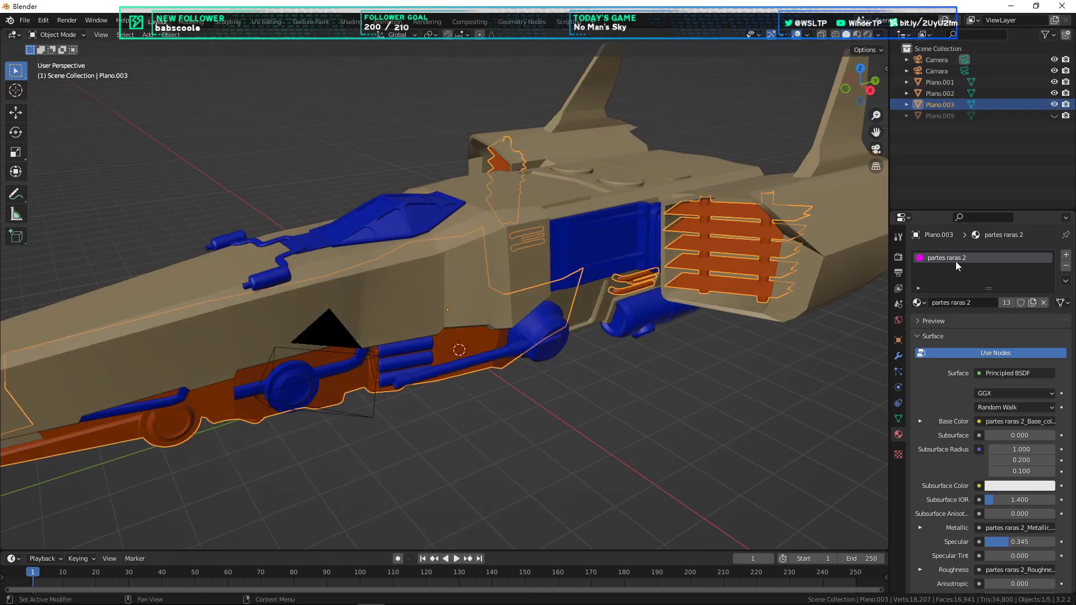
{"action": "middle_click_drag", "start_coordinate": [812, 363], "coordinate": [770, 338]}
{"action": "scroll", "coordinate": [665, 325], "scroll_direction": "down", "scroll_amount": 3}
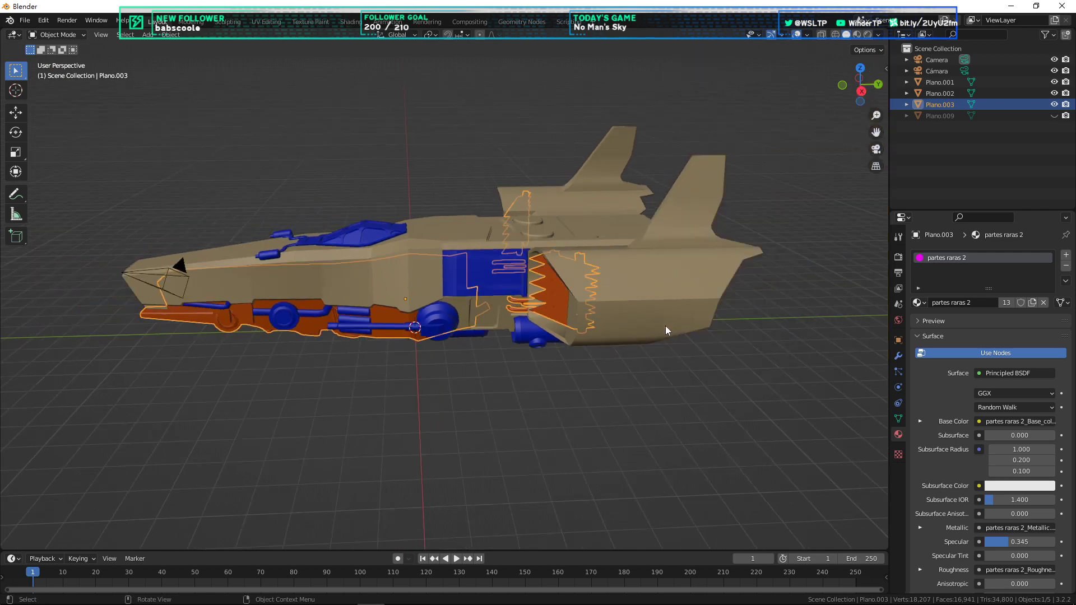
{"action": "middle_click_drag", "start_coordinate": [532, 319], "coordinate": [593, 347]}
{"action": "scroll", "coordinate": [604, 341], "scroll_direction": "up", "scroll_amount": 2}
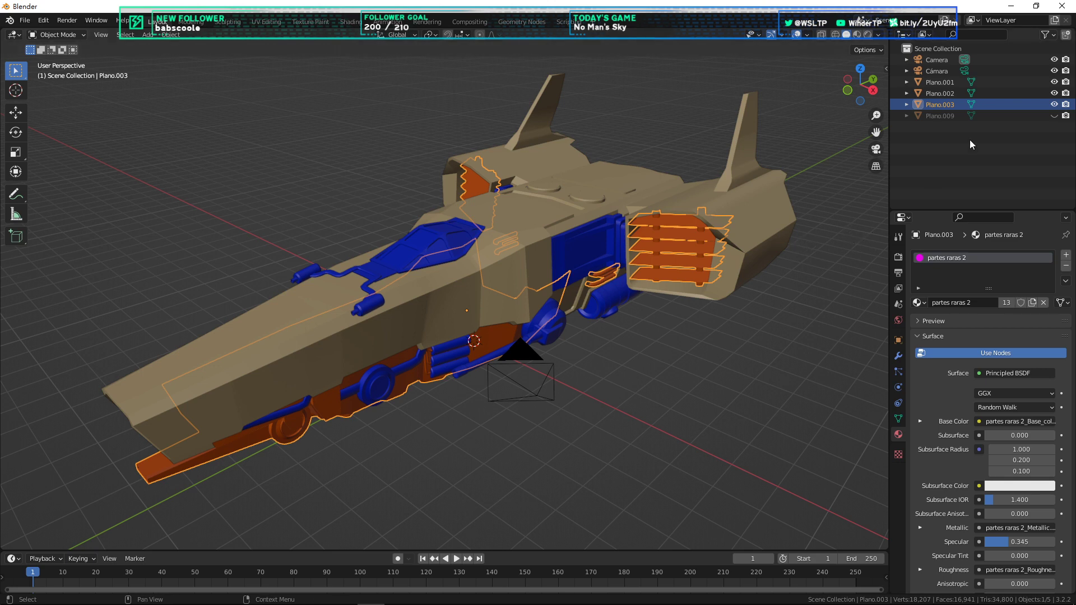
Step: Highlight all three separated parts together to view them as a whole ship, and clear the selection
{"action": "left_click", "coordinate": [952, 82]}
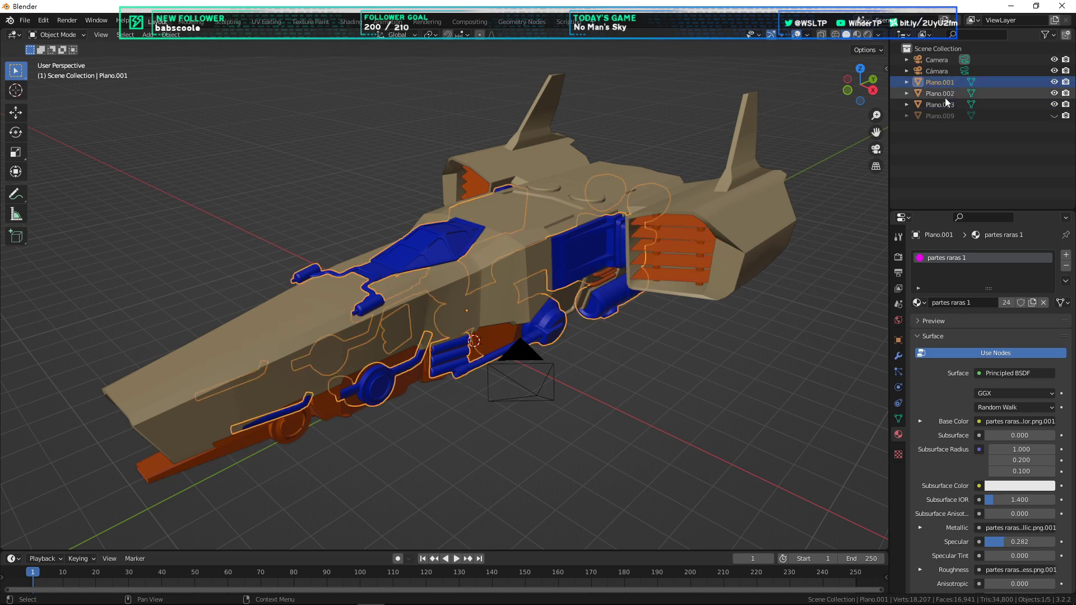
{"action": "left_click", "coordinate": [936, 103], "text": "shift"}
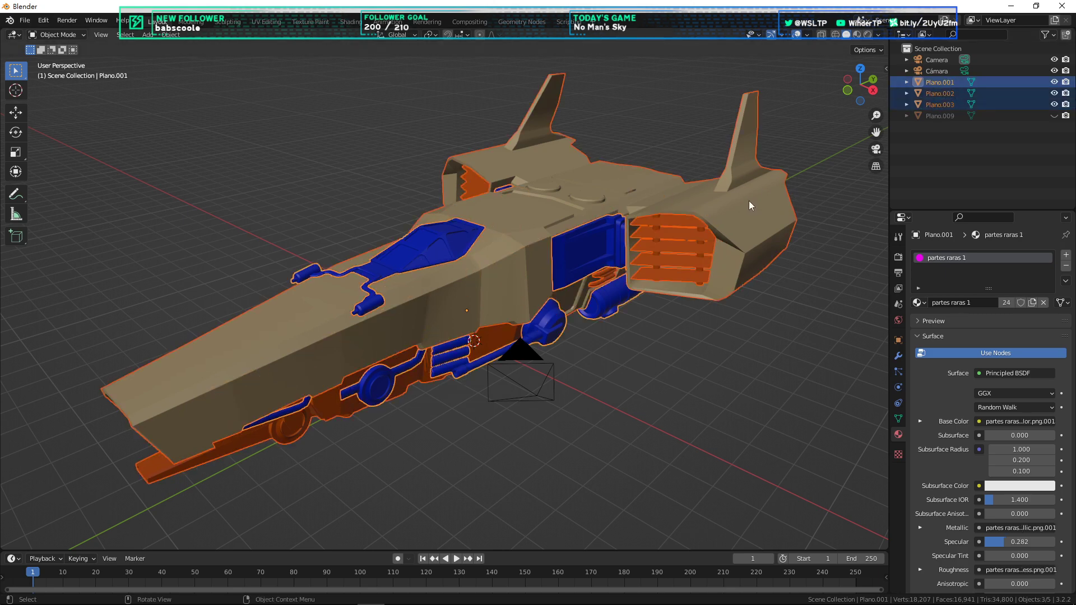
{"action": "middle_click_drag", "start_coordinate": [732, 330], "coordinate": [670, 362]}
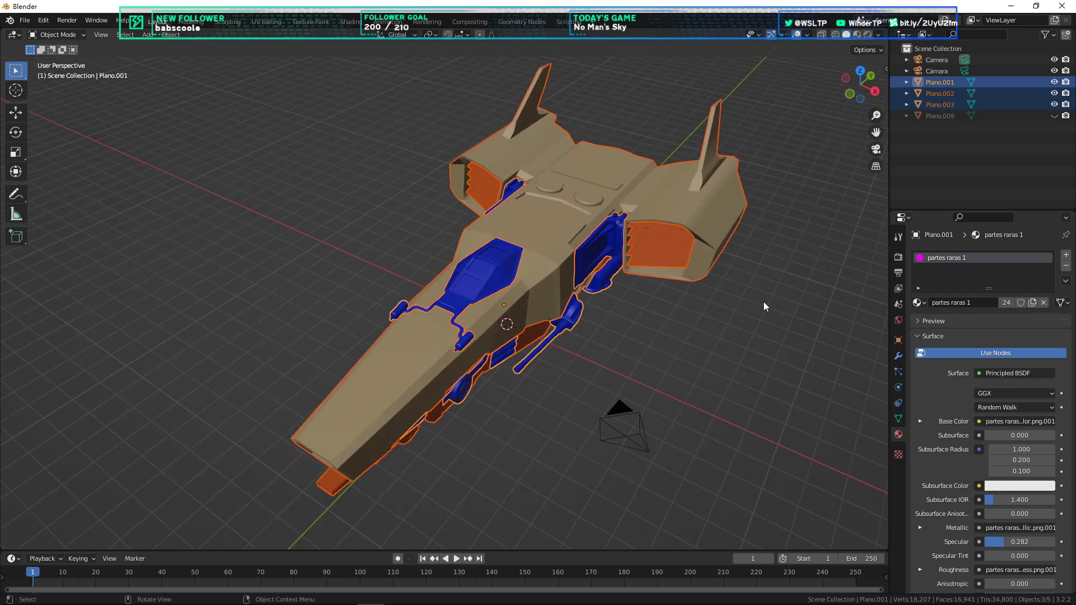
{"action": "middle_click_drag", "start_coordinate": [738, 318], "coordinate": [756, 336]}
{"action": "left_click", "coordinate": [961, 140]}
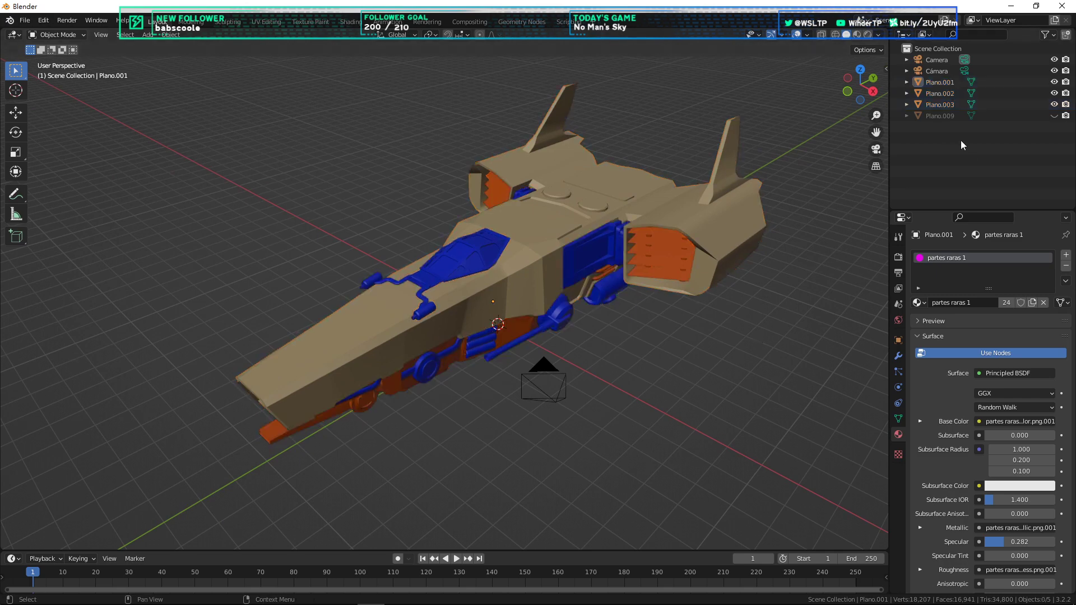
Step: Rename the object Plano.001 as METAL_BITS
{"action": "left_click", "coordinate": [946, 83]}
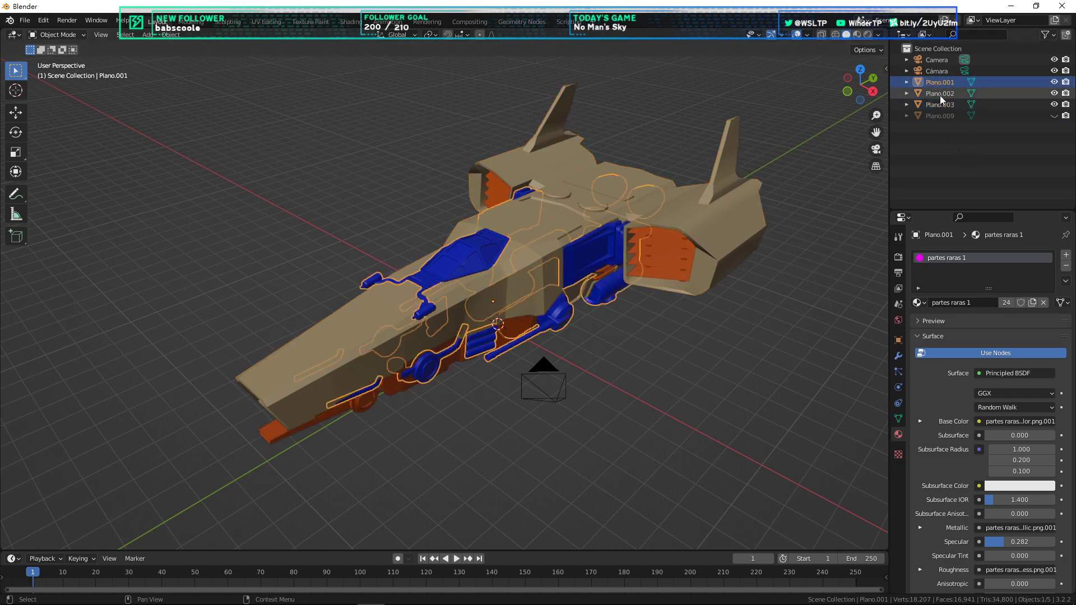
{"action": "middle_click_drag", "start_coordinate": [757, 163], "coordinate": [700, 163]}
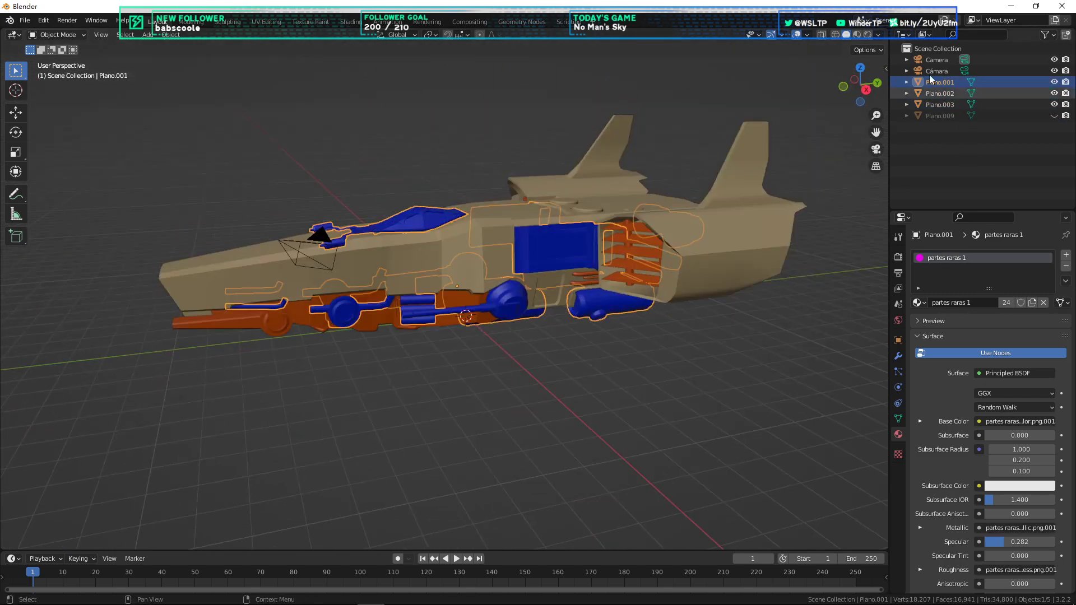
{"action": "left_click", "coordinate": [937, 92]}
{"action": "left_click", "coordinate": [939, 83]}
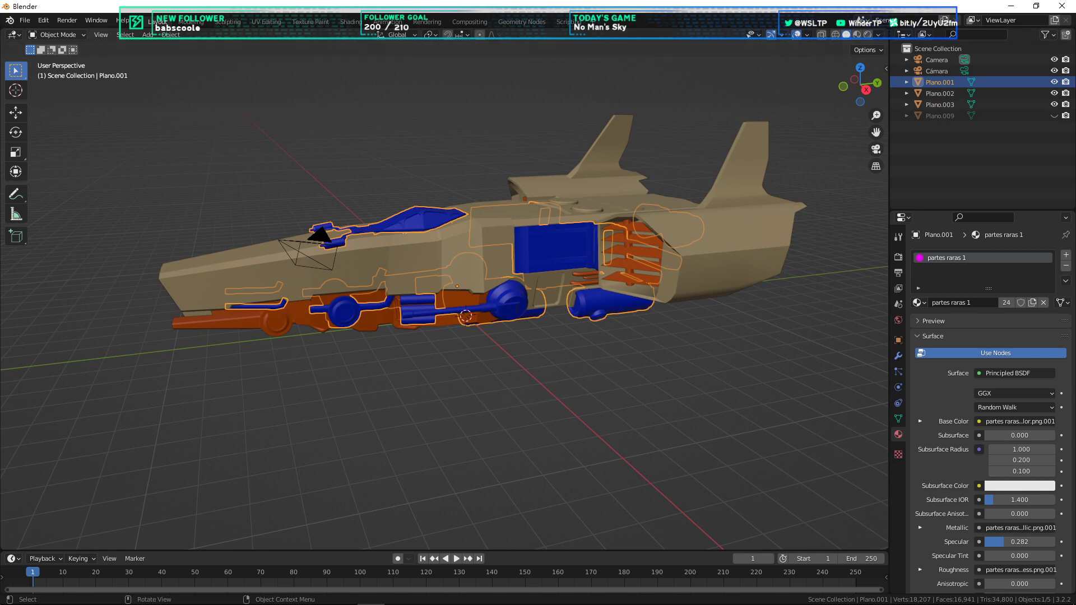
{"action": "double_click", "coordinate": [940, 82]}
{"action": "left_click", "coordinate": [708, 367]}
{"action": "middle_click_drag", "start_coordinate": [708, 367], "coordinate": [594, 314]}
{"action": "left_click", "coordinate": [935, 71]}
{"action": "double_click", "coordinate": [933, 82]}
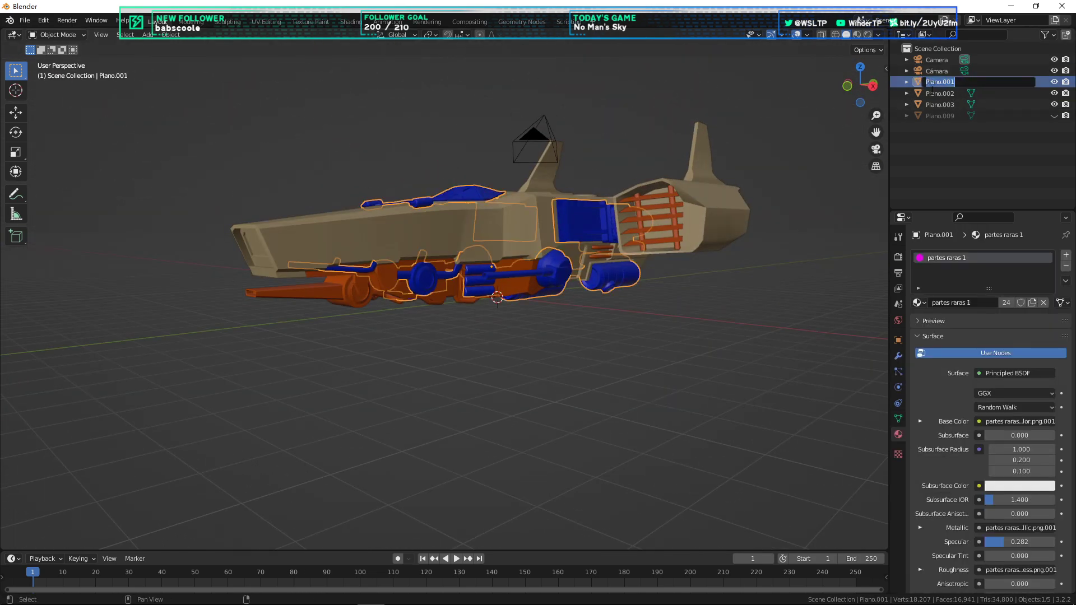
{"action": "type", "text": "METAL BITS"}
{"action": "key", "text": "Return"}
{"action": "middle_click_drag", "start_coordinate": [673, 271], "coordinate": [670, 303]}
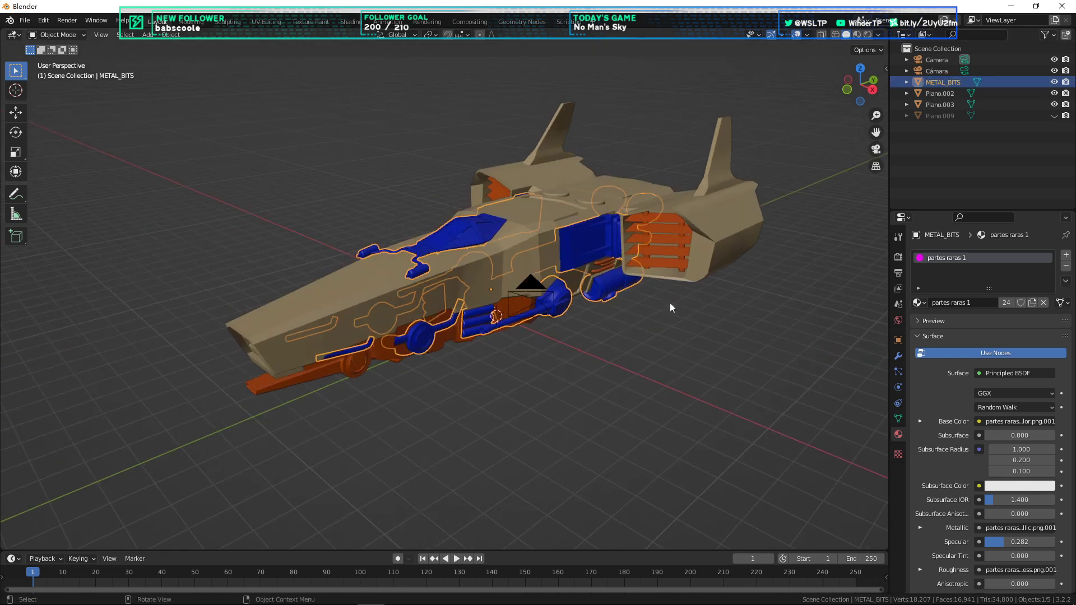
{"action": "left_click", "coordinate": [686, 292]}
{"action": "scroll", "coordinate": [687, 223], "scroll_direction": "up", "scroll_amount": 2}
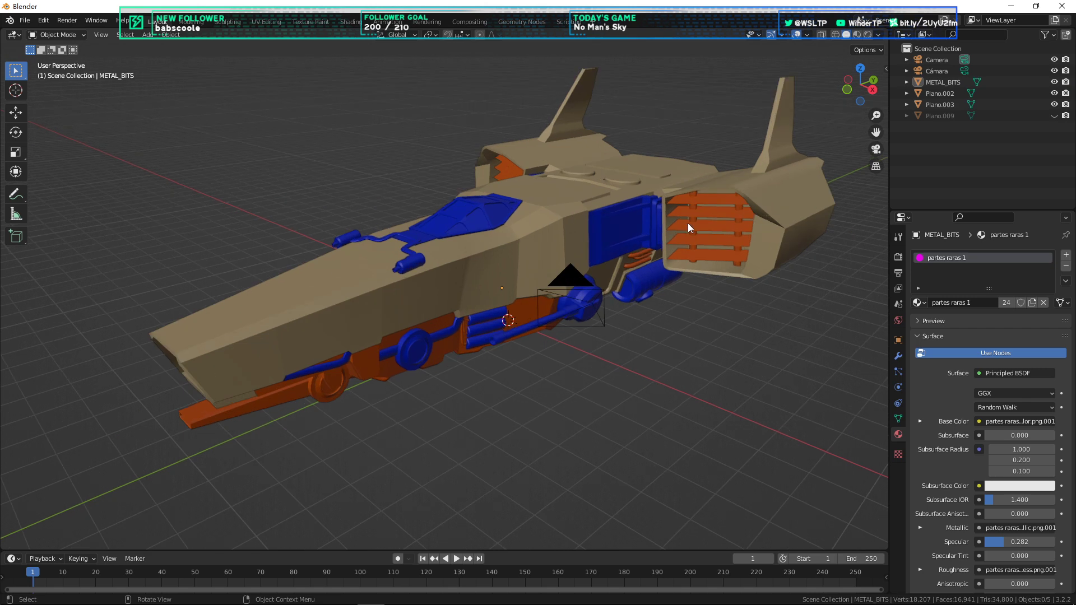
Step: Rename the fuselage object Plano.002 as BODY
{"action": "left_click", "coordinate": [951, 84]}
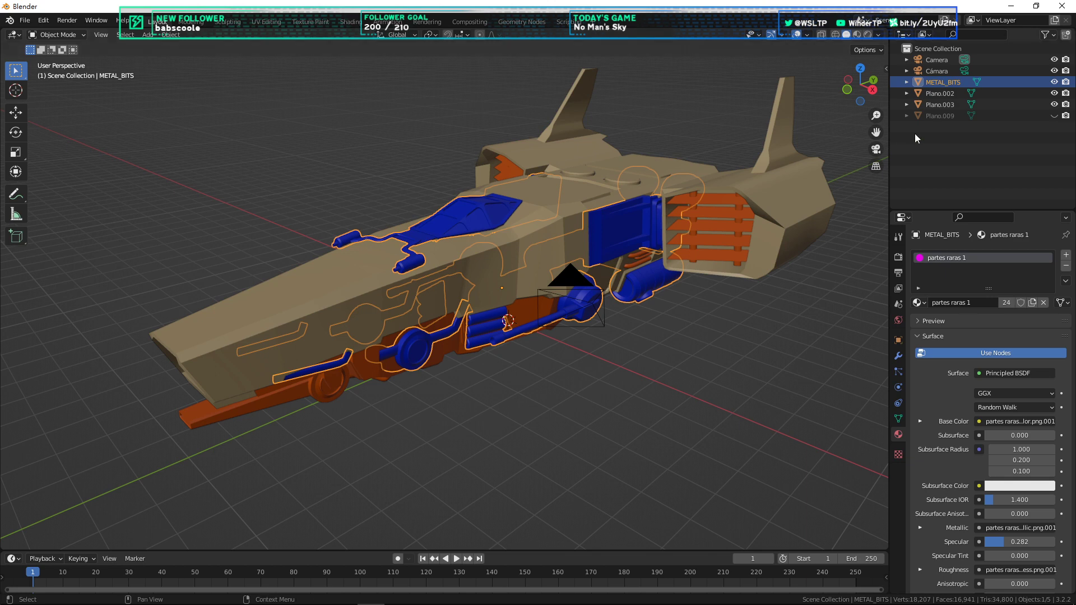
{"action": "left_click", "coordinate": [938, 98]}
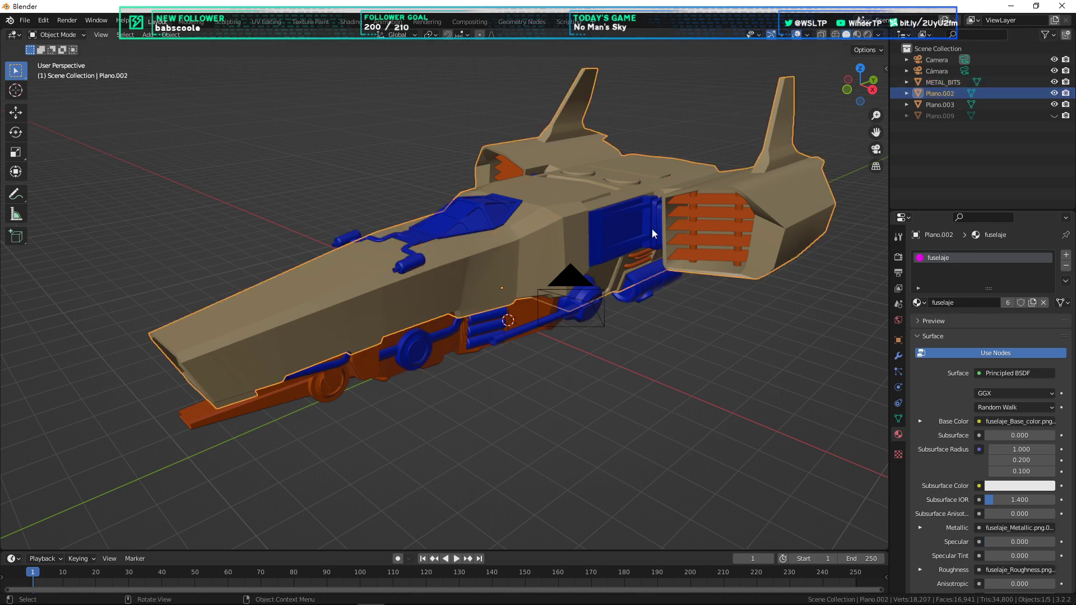
{"action": "middle_click_drag", "start_coordinate": [639, 235], "coordinate": [597, 245]}
{"action": "double_click", "coordinate": [928, 93]}
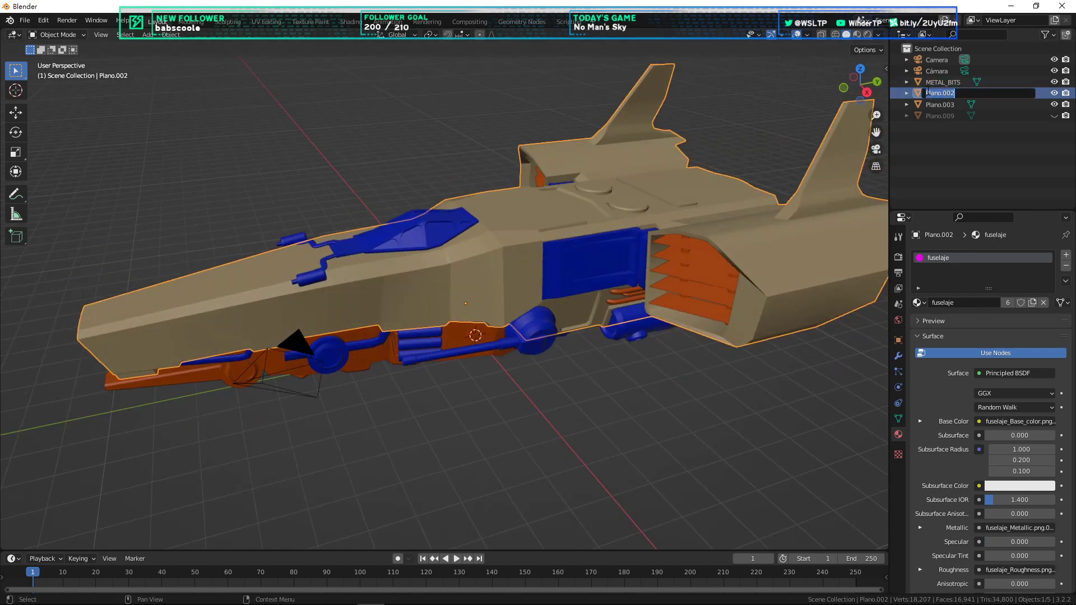
{"action": "type", "text": "BODY"}
{"action": "key", "text": "Return"}
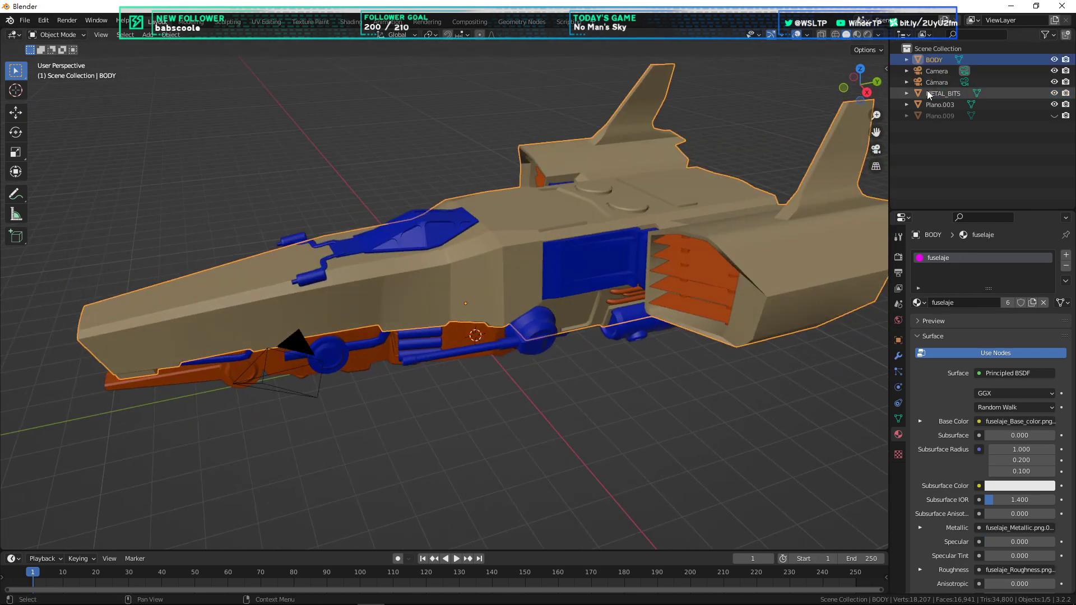
Step: Delete the Camera and Cámara objects from the scene
{"action": "left_click", "coordinate": [929, 94]}
{"action": "left_click", "coordinate": [942, 102]}
{"action": "left_click", "coordinate": [928, 80]}
{"action": "left_click", "coordinate": [927, 73], "text": "shift"}
{"action": "key", "text": "x"}
{"action": "left_click", "coordinate": [741, 96]}
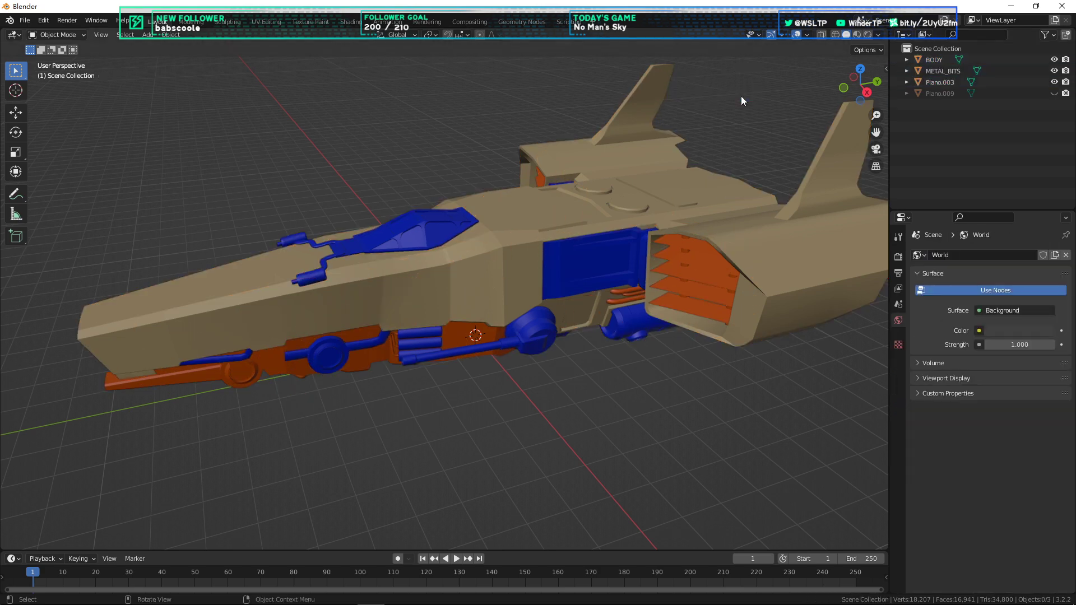
Step: Rename the object Plano.003 as ENGINE
{"action": "left_click", "coordinate": [941, 82]}
{"action": "middle_click_drag", "start_coordinate": [737, 318], "coordinate": [663, 269]}
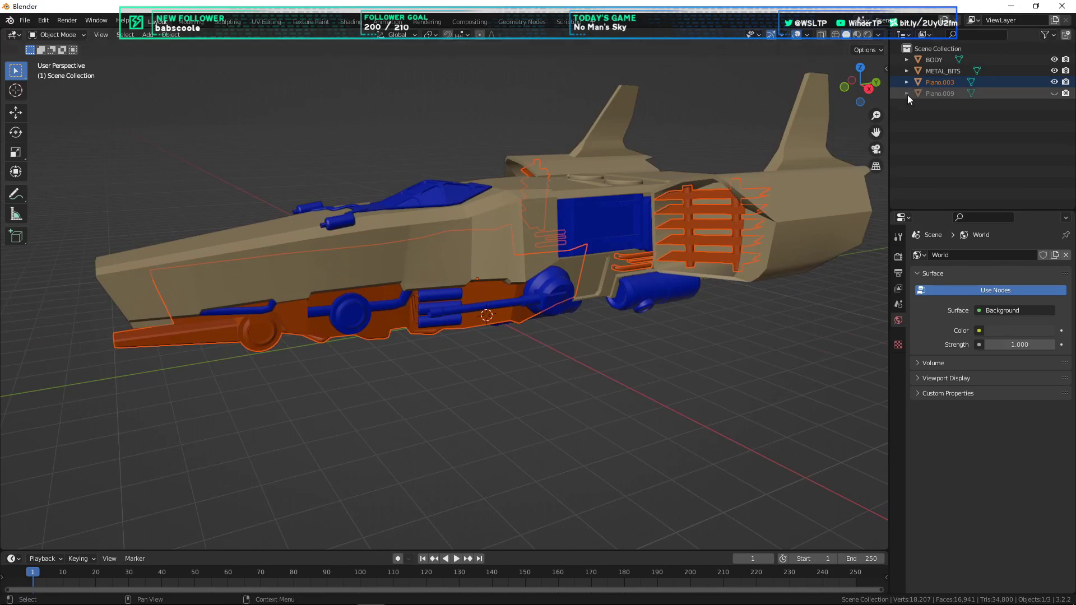
{"action": "double_click", "coordinate": [940, 82]}
{"action": "type", "text": "ENGINE"}
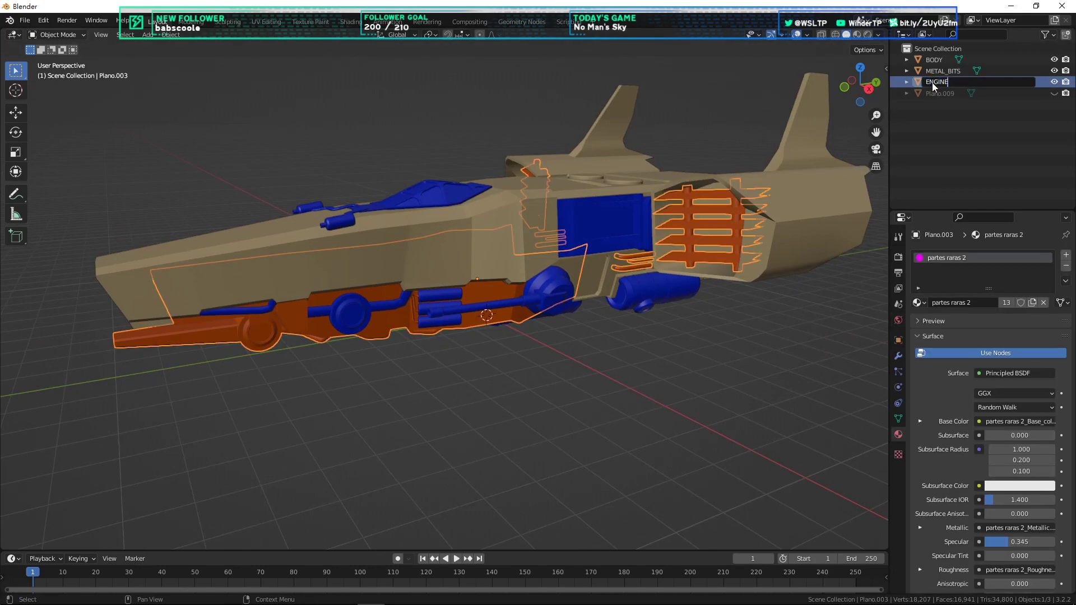
{"action": "key", "text": "Return"}
Step: Parent ENGINE and METAL_BITS to BODY together, and expand BODY to show its child objects
{"action": "left_click", "coordinate": [933, 82]}
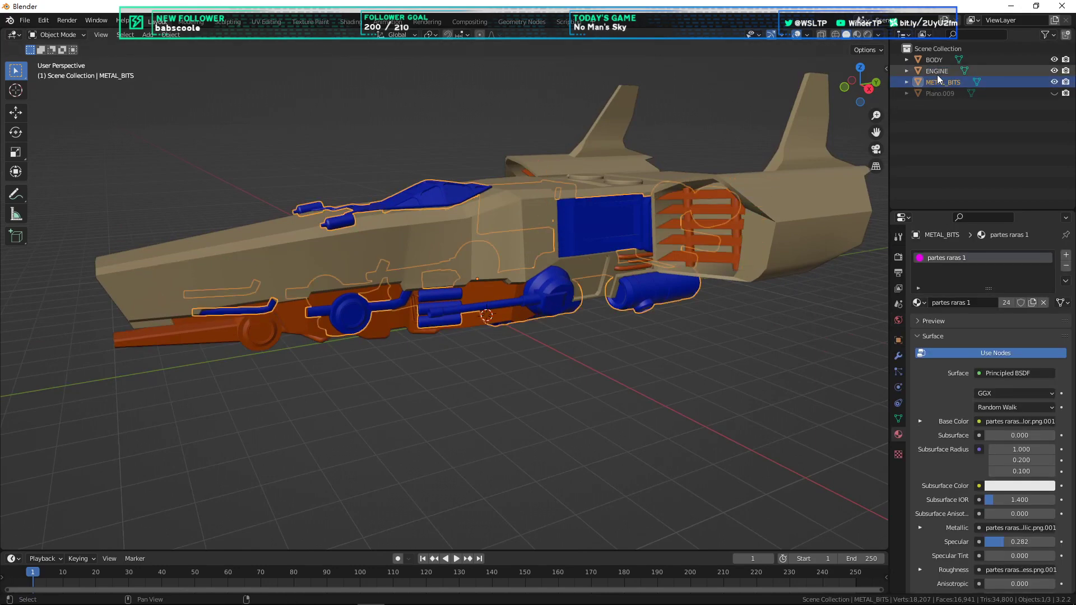
{"action": "left_click", "coordinate": [944, 123]}
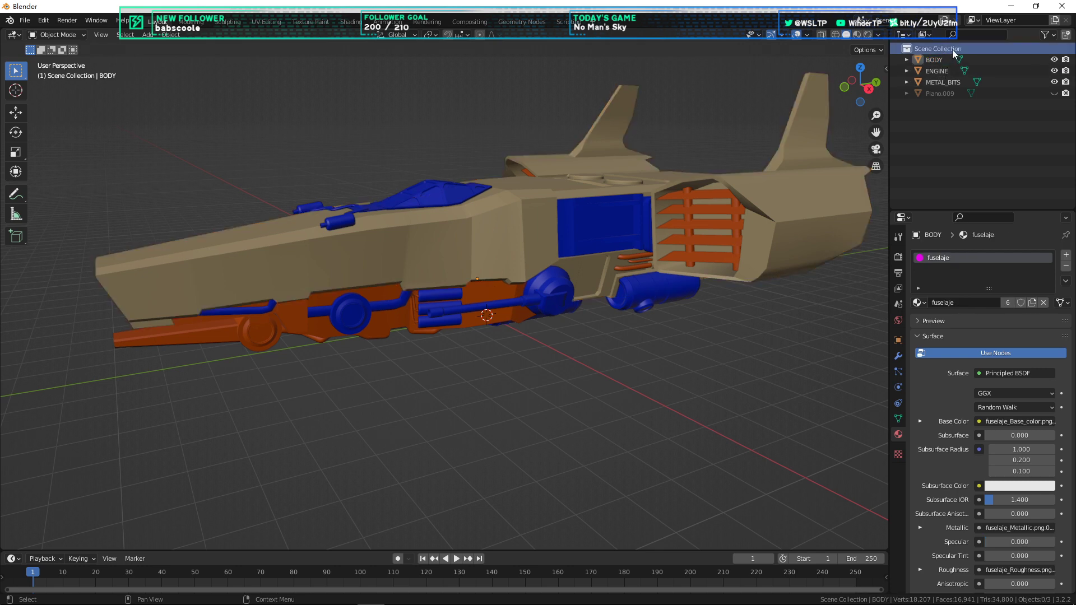
{"action": "left_click", "coordinate": [942, 71]}
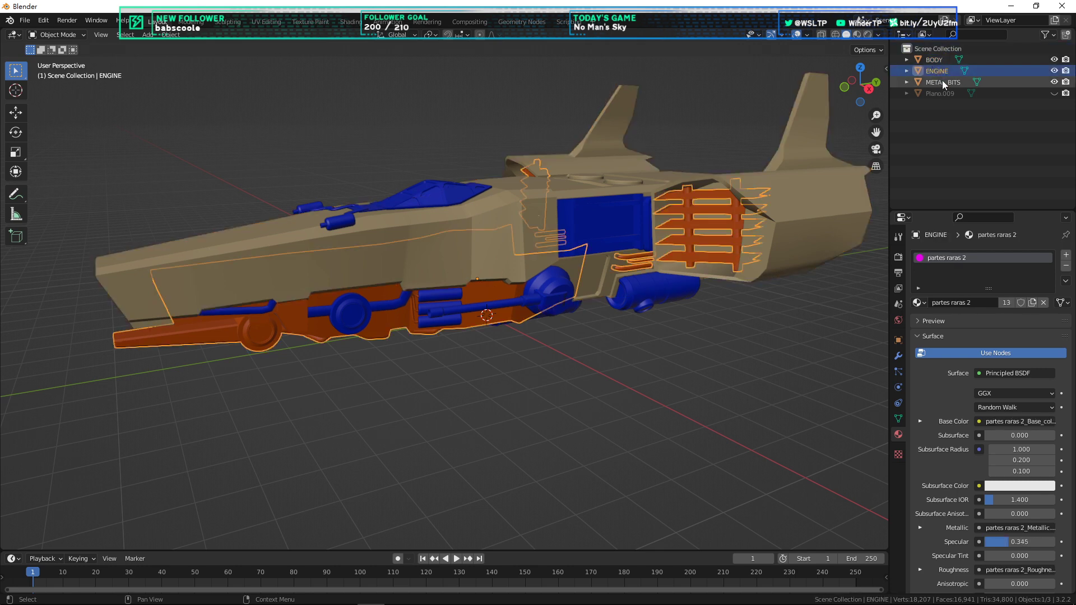
{"action": "left_click", "coordinate": [942, 82], "text": "shift"}
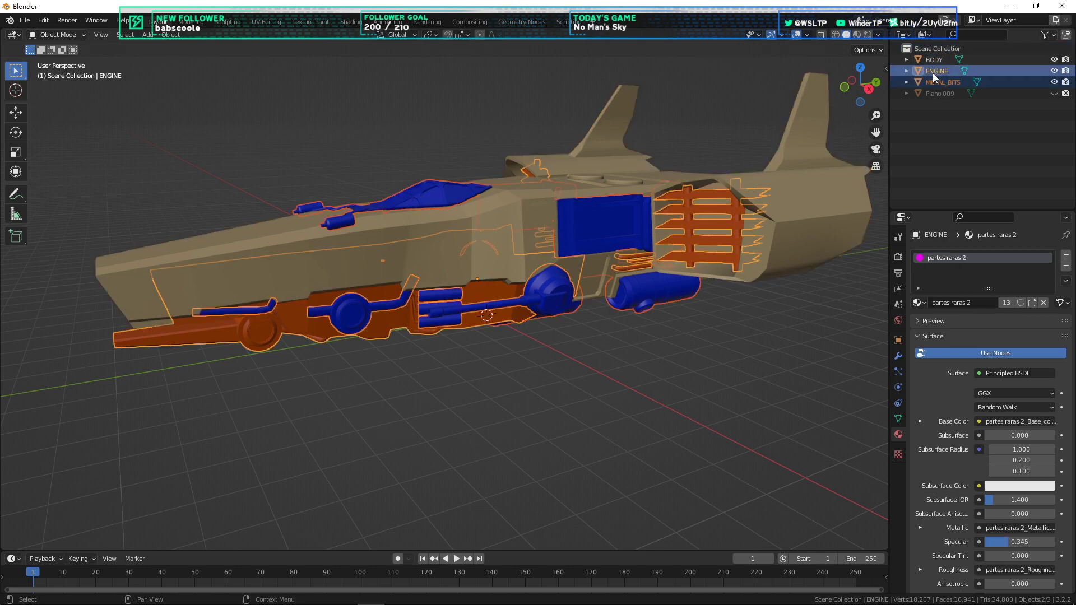
{"action": "middle_click_drag", "start_coordinate": [781, 106], "coordinate": [673, 143]}
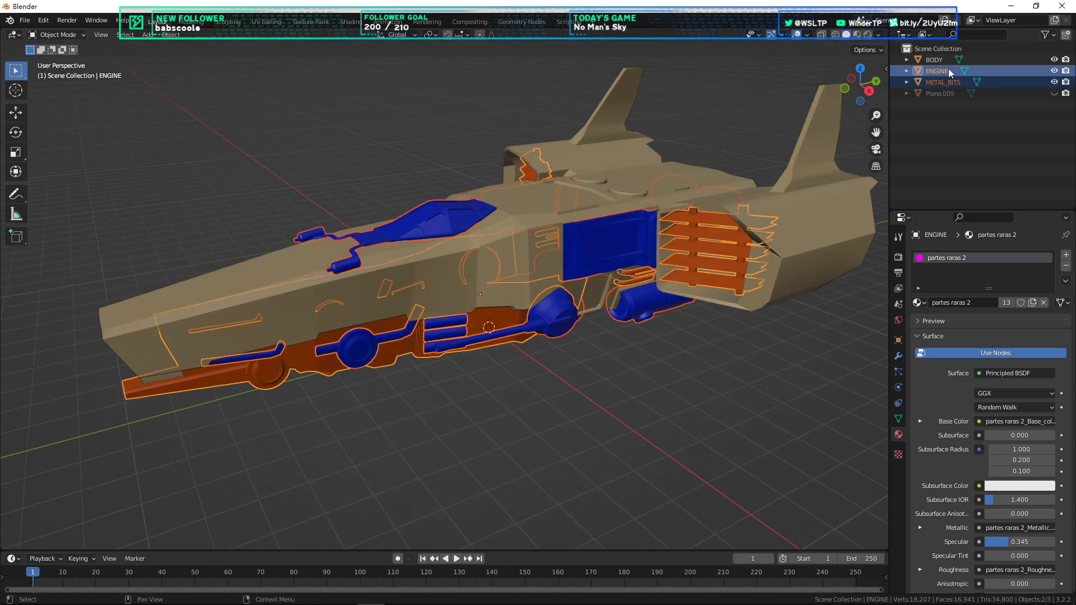
{"action": "left_click_drag", "start_coordinate": [943, 69], "coordinate": [937, 62]}
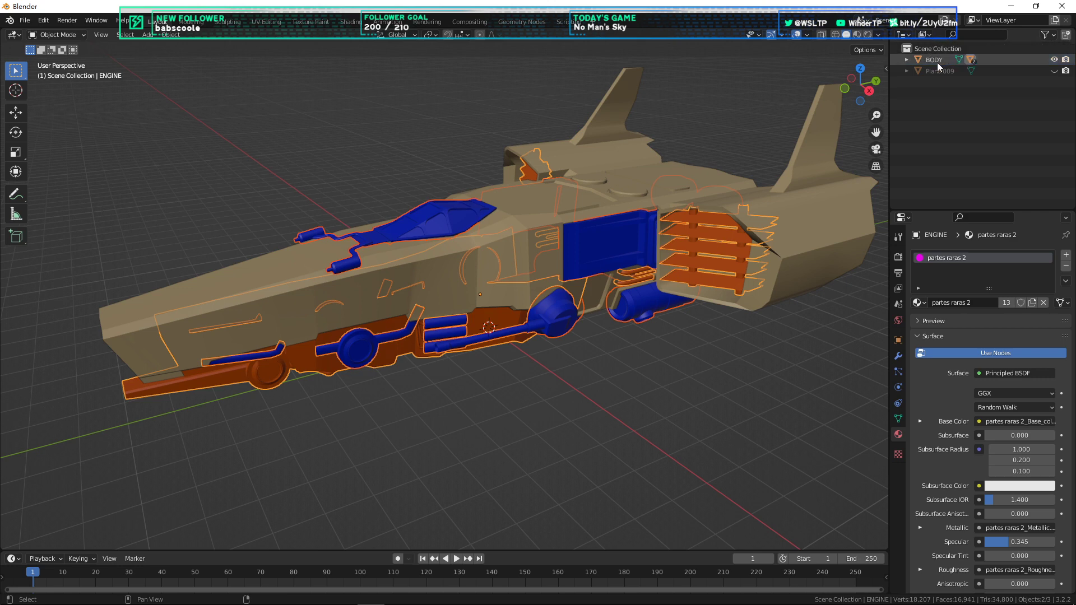
{"action": "left_click", "coordinate": [907, 60]}
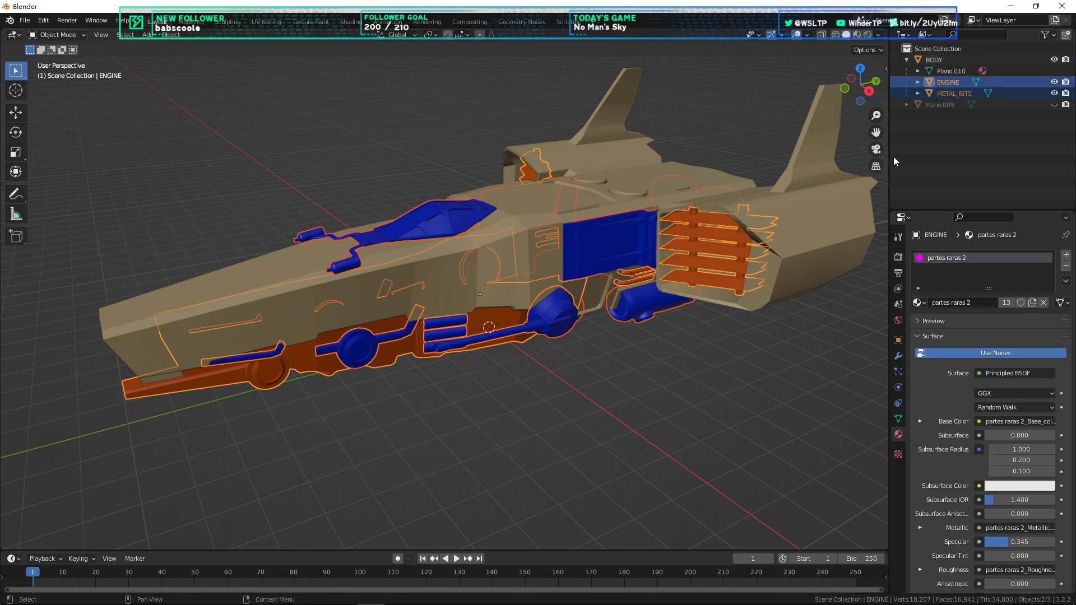
Step: Test-move the BODY object several times to check that its child parts follow, cancelling each move, and clear the selection
{"action": "middle_click_drag", "start_coordinate": [695, 140], "coordinate": [745, 178]}
{"action": "left_click", "coordinate": [773, 221]}
{"action": "left_click", "coordinate": [765, 223]}
{"action": "middle_click_drag", "start_coordinate": [775, 288], "coordinate": [852, 224]}
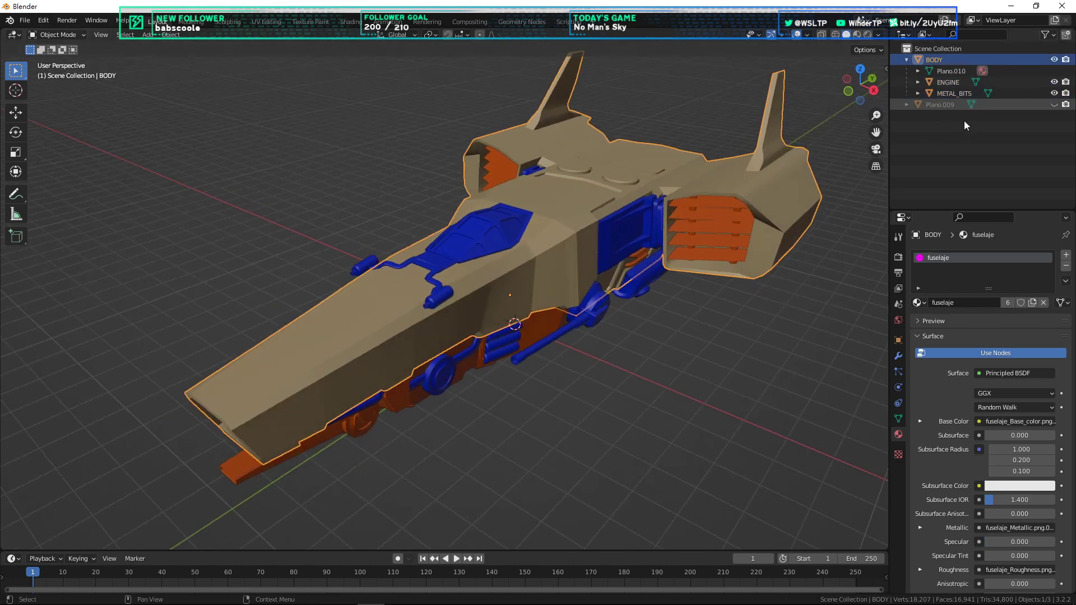
{"action": "left_click", "coordinate": [941, 83]}
{"action": "left_click", "coordinate": [936, 60]}
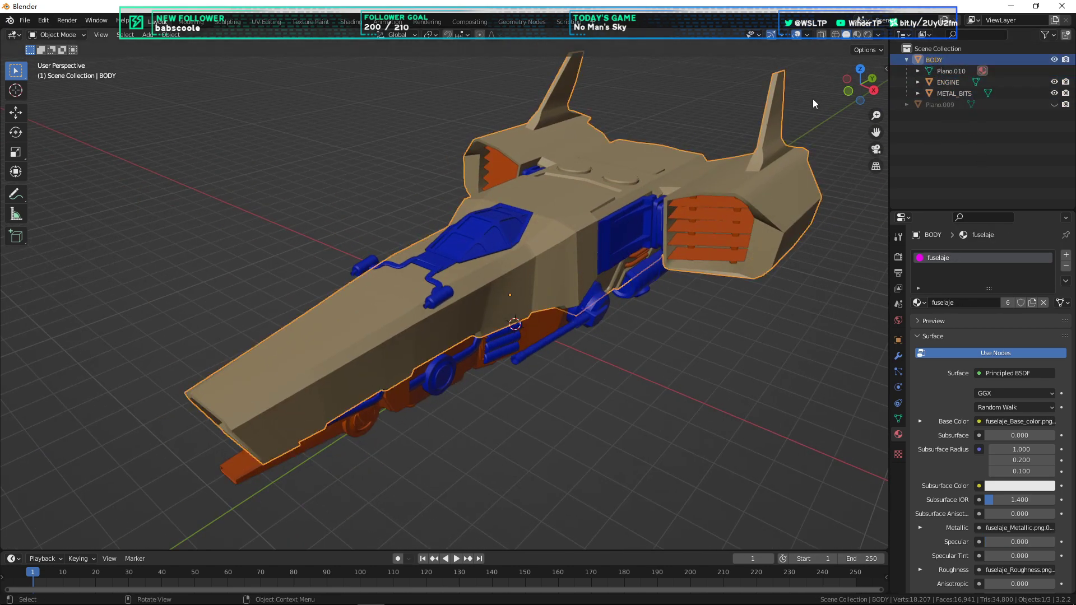
{"action": "middle_click_drag", "start_coordinate": [763, 111], "coordinate": [654, 138]}
{"action": "middle_click_drag", "start_coordinate": [583, 147], "coordinate": [684, 154]}
{"action": "key", "text": "g"}
{"action": "right_click", "coordinate": [686, 160]}
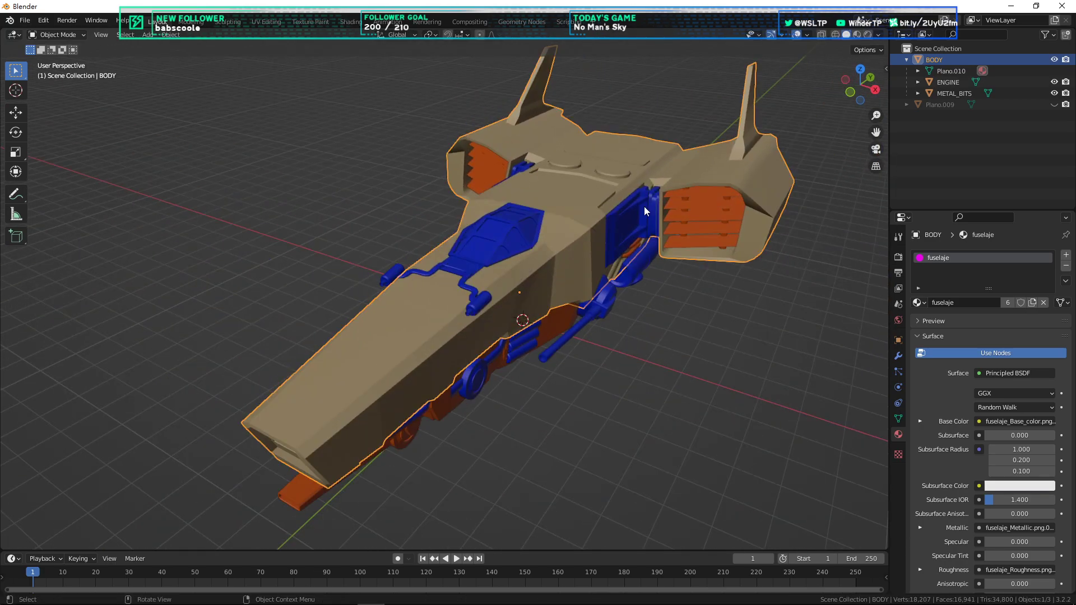
{"action": "key", "text": "g"}
{"action": "right_click", "coordinate": [565, 246]}
{"action": "key", "text": "g"}
{"action": "right_click", "coordinate": [610, 252]}
{"action": "middle_click_drag", "start_coordinate": [611, 255], "coordinate": [661, 258]}
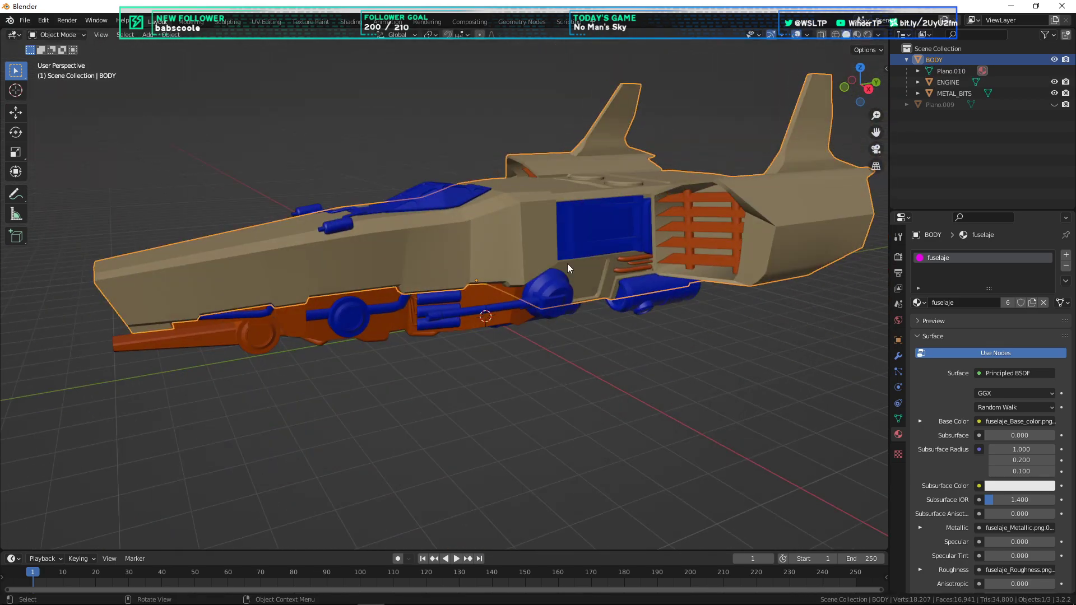
{"action": "key", "text": "g"}
{"action": "right_click", "coordinate": [684, 321]}
{"action": "scroll", "coordinate": [648, 309], "scroll_direction": "down", "scroll_amount": 3}
{"action": "left_click", "coordinate": [649, 310]}
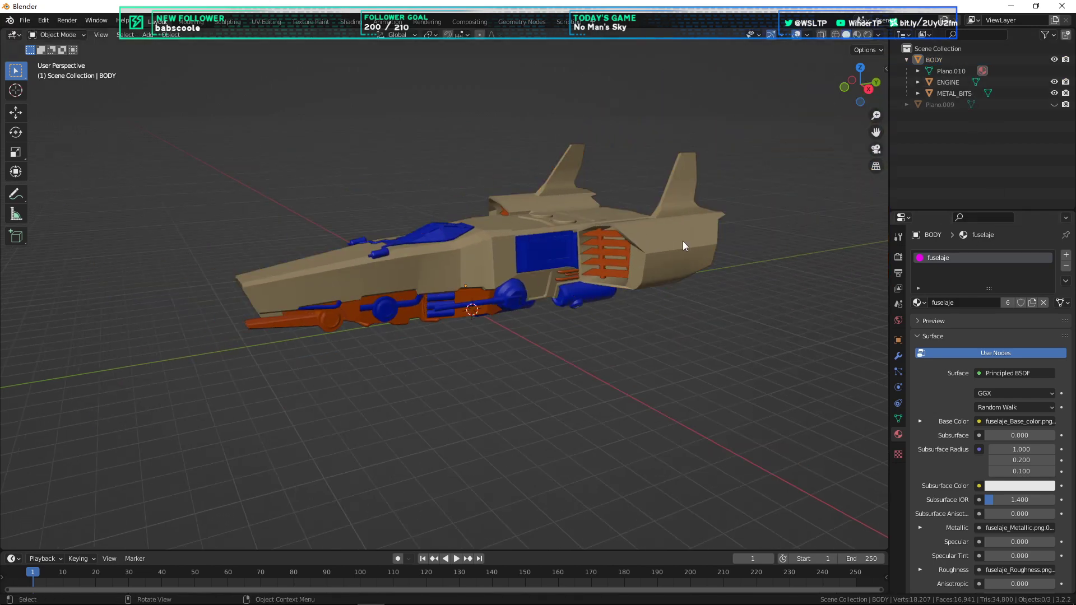
Step: Try a Triangulate modifier on BODY with all three parts selected, view its Quad Method options, and remove the modifier
{"action": "middle_click_drag", "start_coordinate": [690, 259], "coordinate": [702, 273]}
{"action": "left_click", "coordinate": [951, 60]}
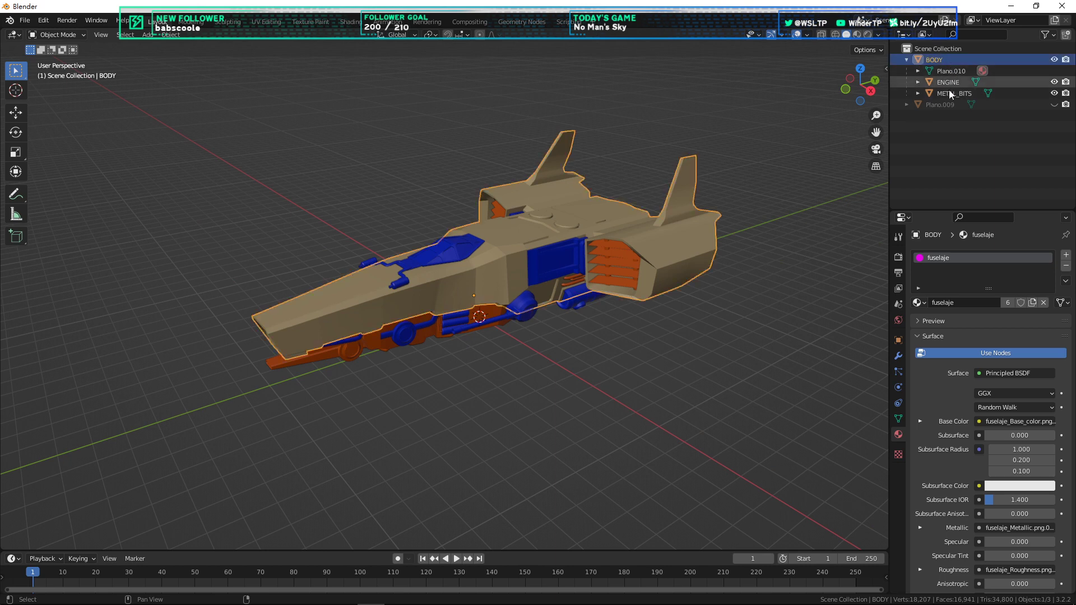
{"action": "left_click", "coordinate": [951, 93], "text": "shift"}
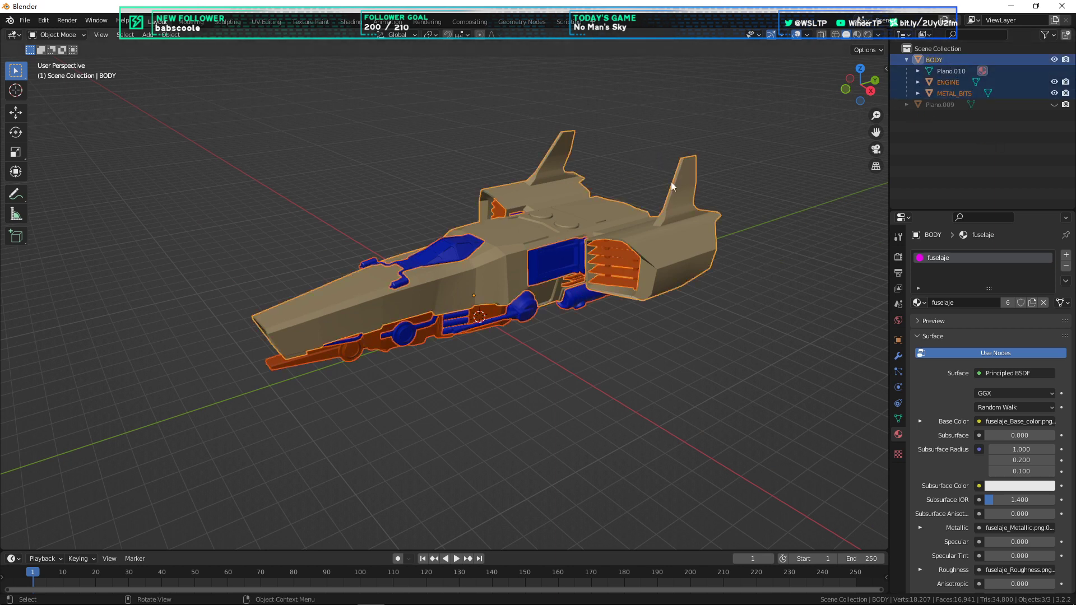
{"action": "middle_click_drag", "start_coordinate": [661, 273], "coordinate": [675, 302], "text": "shift"}
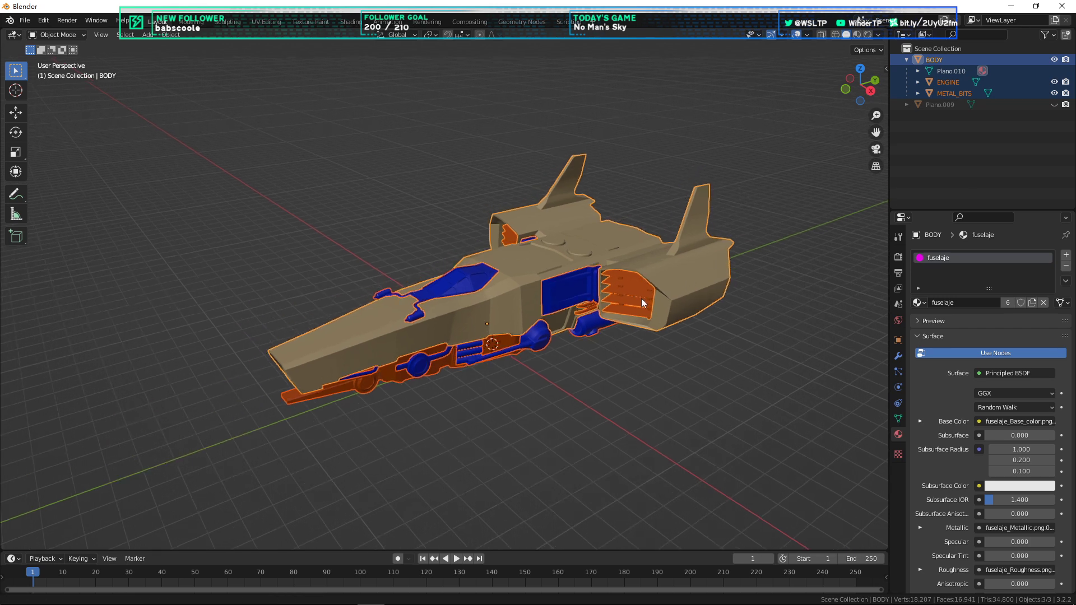
{"action": "left_click", "coordinate": [898, 356]}
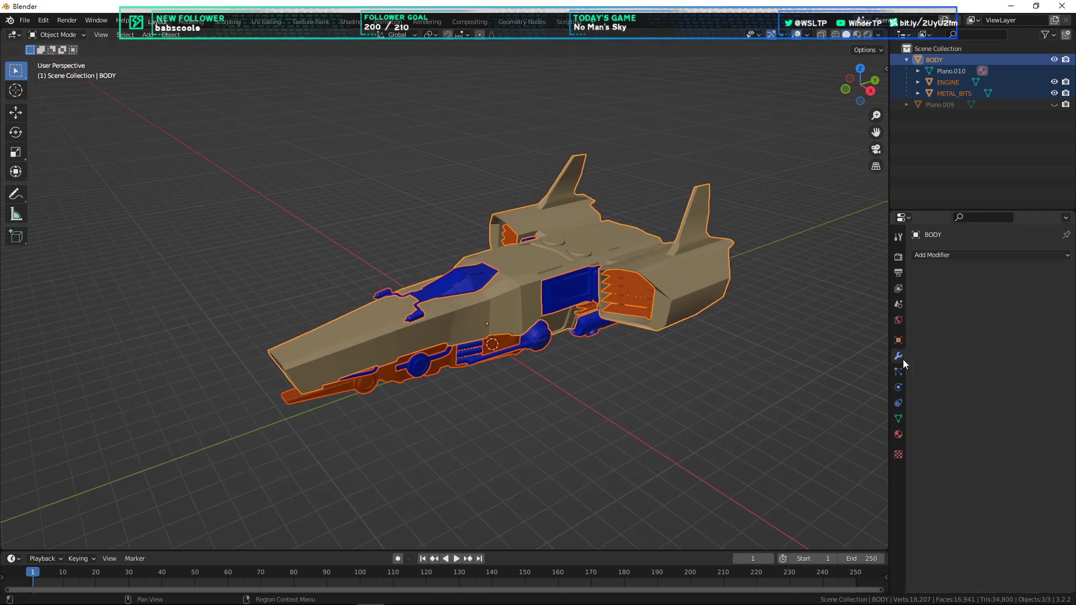
{"action": "left_click", "coordinate": [932, 255]}
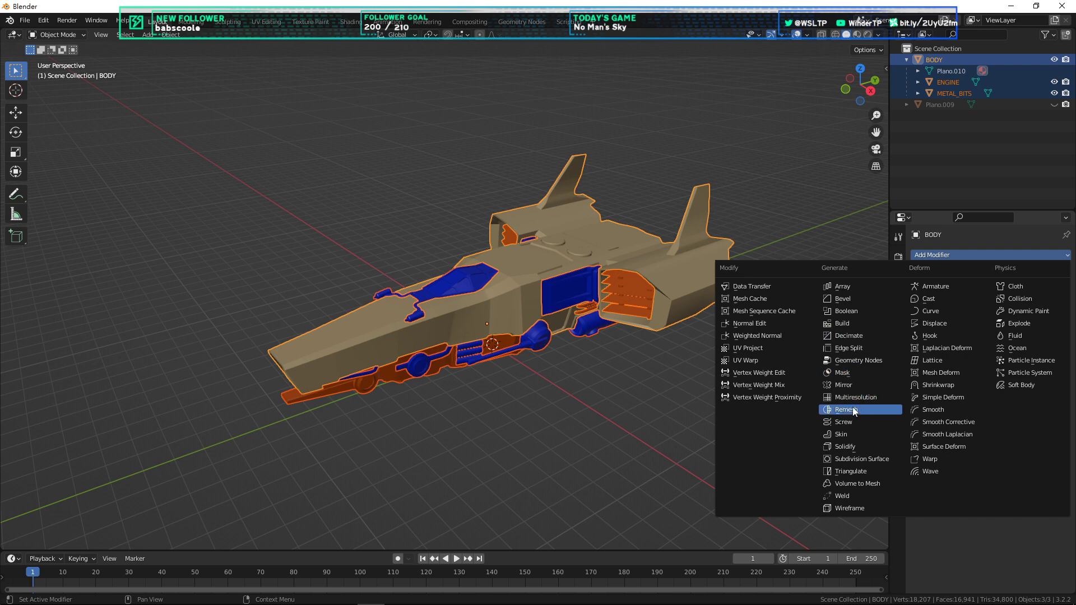
{"action": "left_click", "coordinate": [853, 472]}
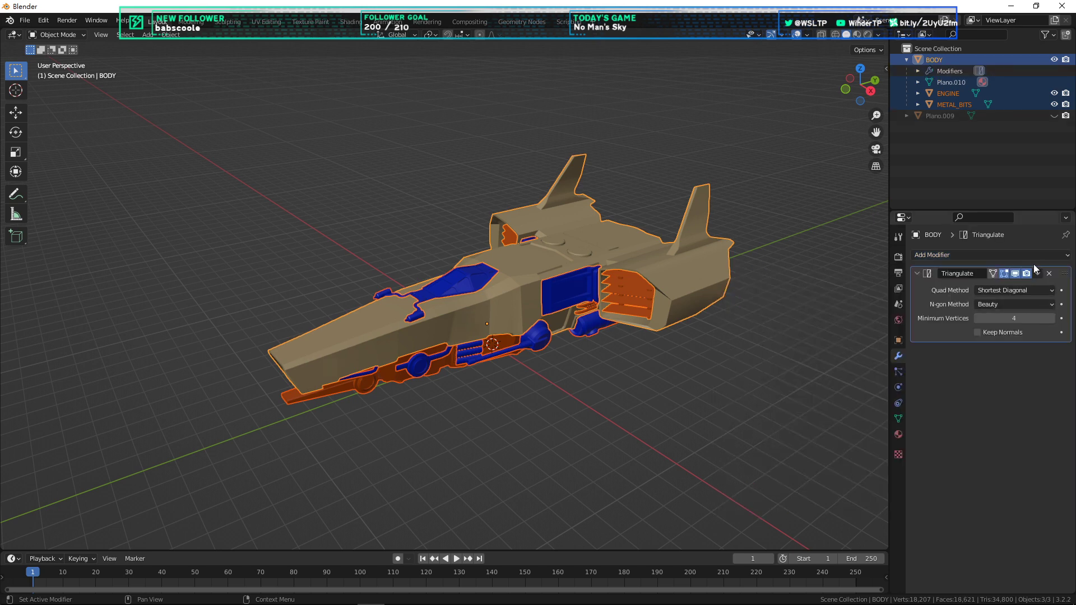
{"action": "left_click", "coordinate": [1032, 295]}
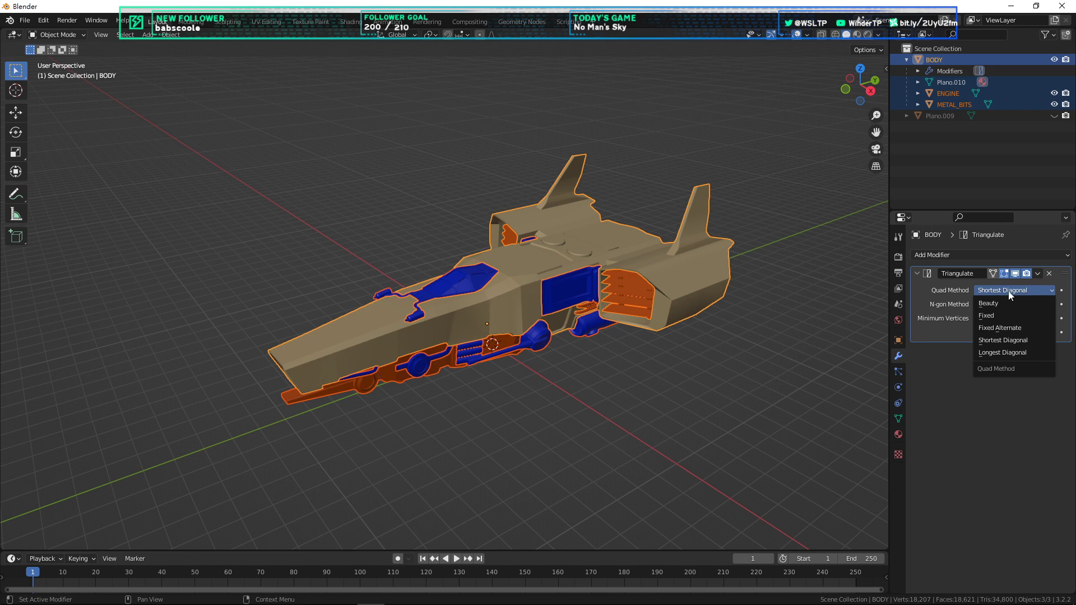
{"action": "left_click", "coordinate": [1048, 275]}
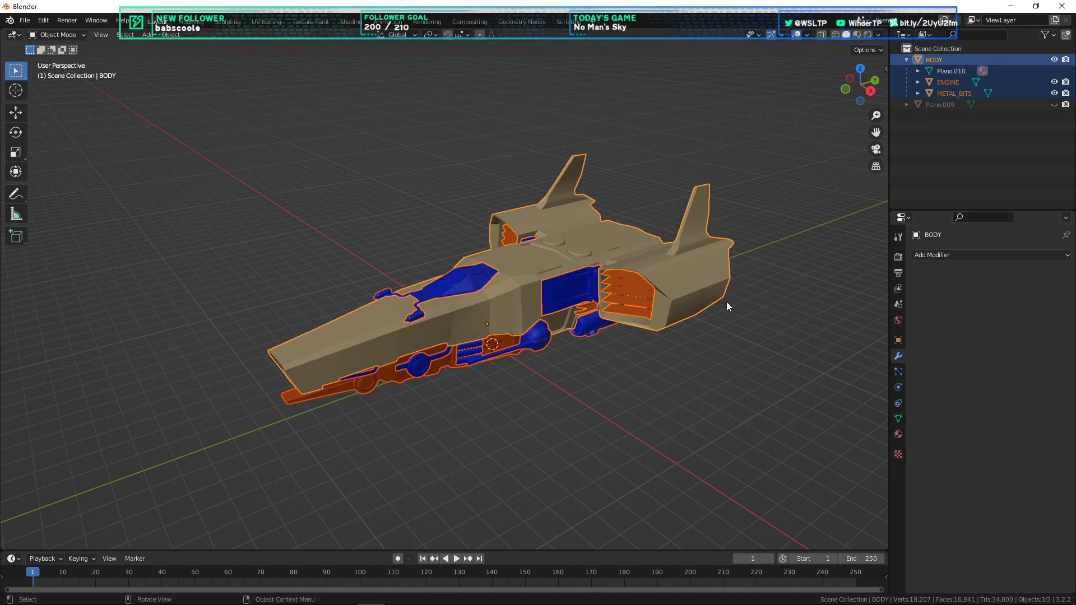
Step: Select BODY, ENGINE and METAL_BITS together and enter Edit Mode for all three
{"action": "left_click", "coordinate": [954, 93]}
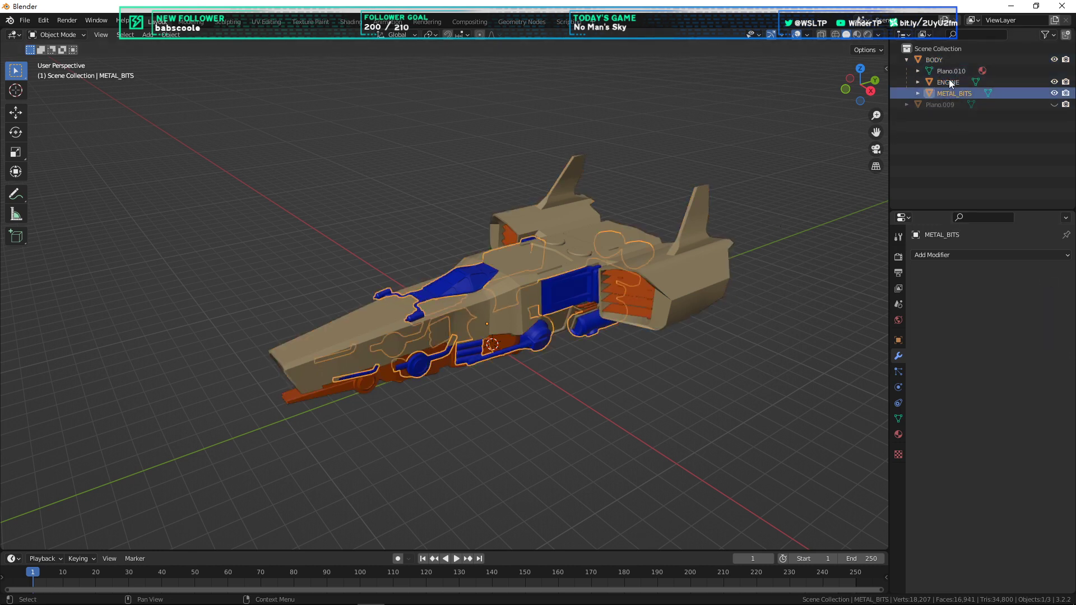
{"action": "left_click", "coordinate": [937, 60]}
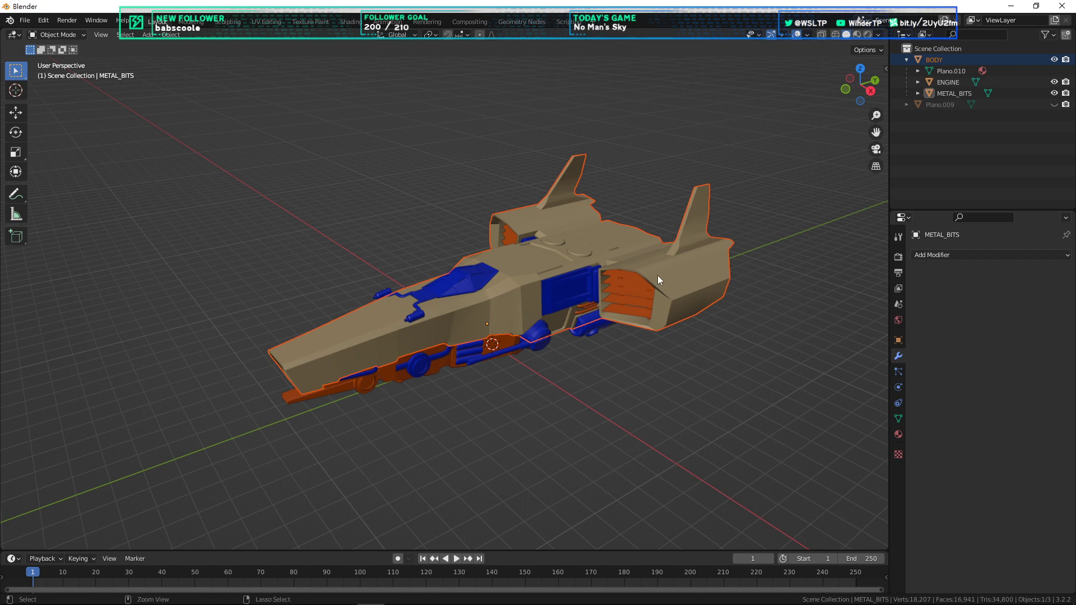
{"action": "key", "text": "Tab"}
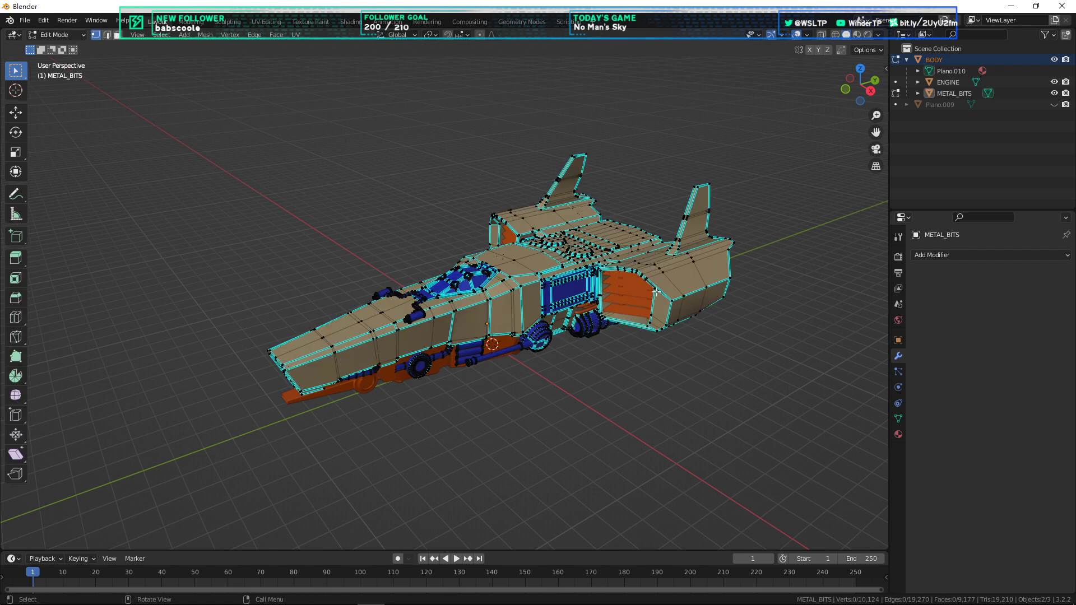
{"action": "left_click", "coordinate": [962, 94]}
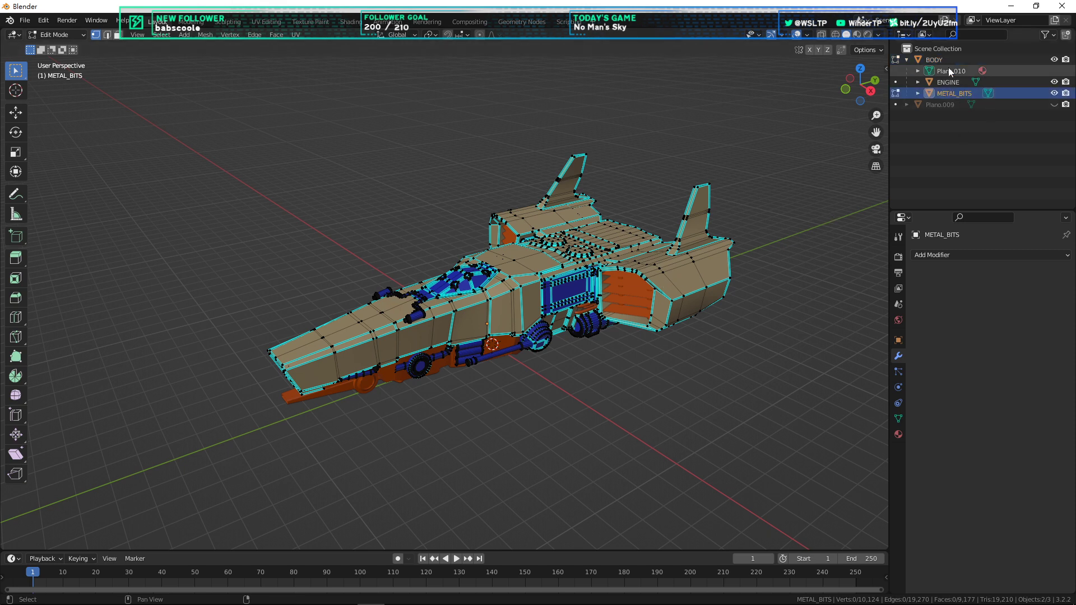
{"action": "left_click", "coordinate": [937, 60], "text": "shift"}
{"action": "key", "text": "Tab"}
{"action": "key", "text": "Tab"}
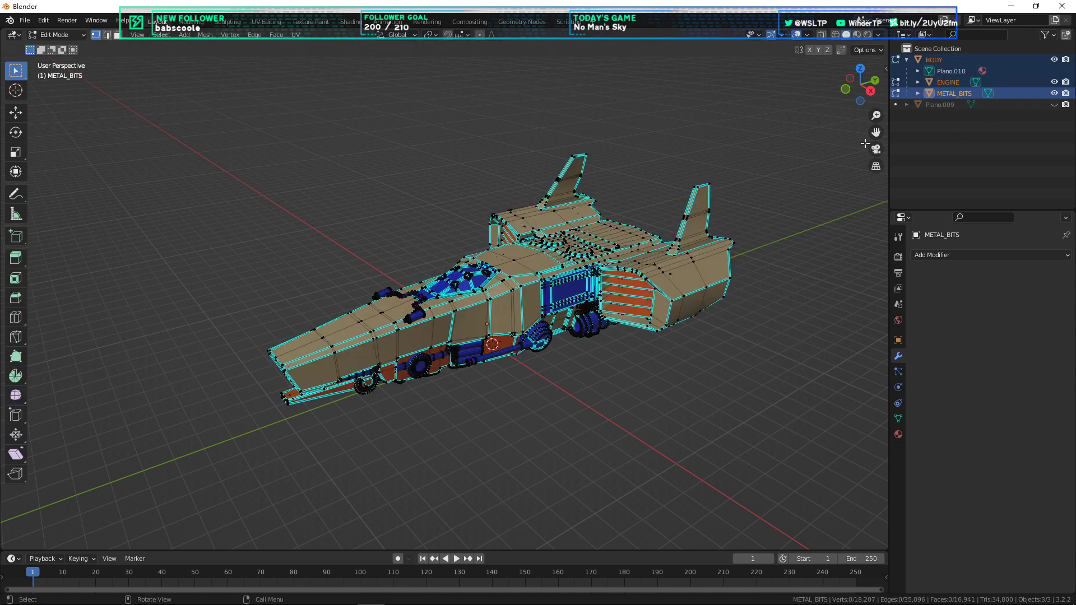
Step: Triangulate all faces of the three ship parts, inspect the mesh, and return to Object Mode with nothing selected
{"action": "key", "text": "a"}
{"action": "key", "text": "space"}
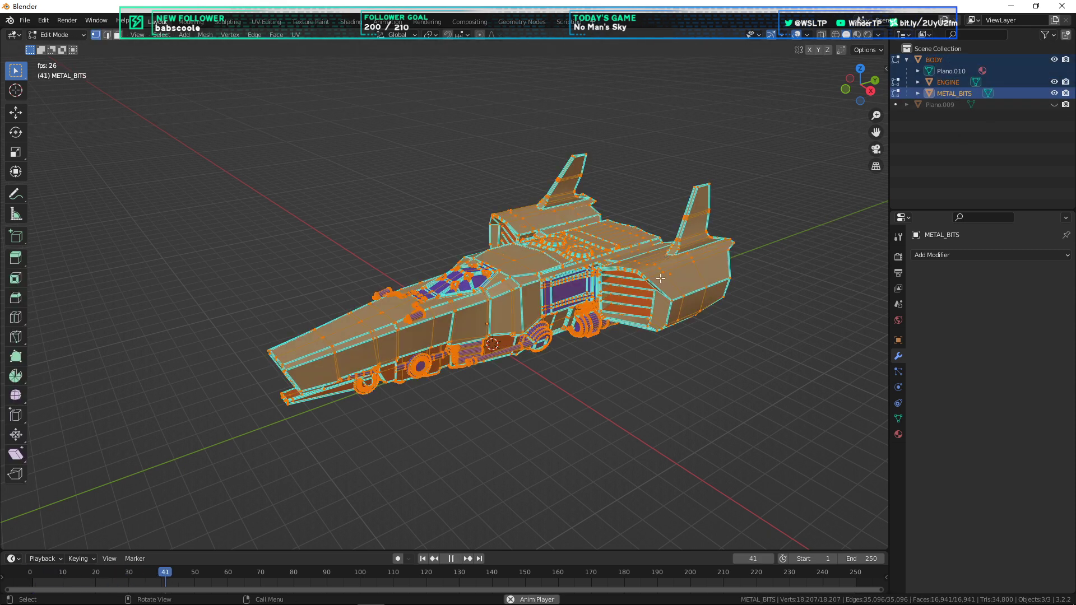
{"action": "key", "text": "space"}
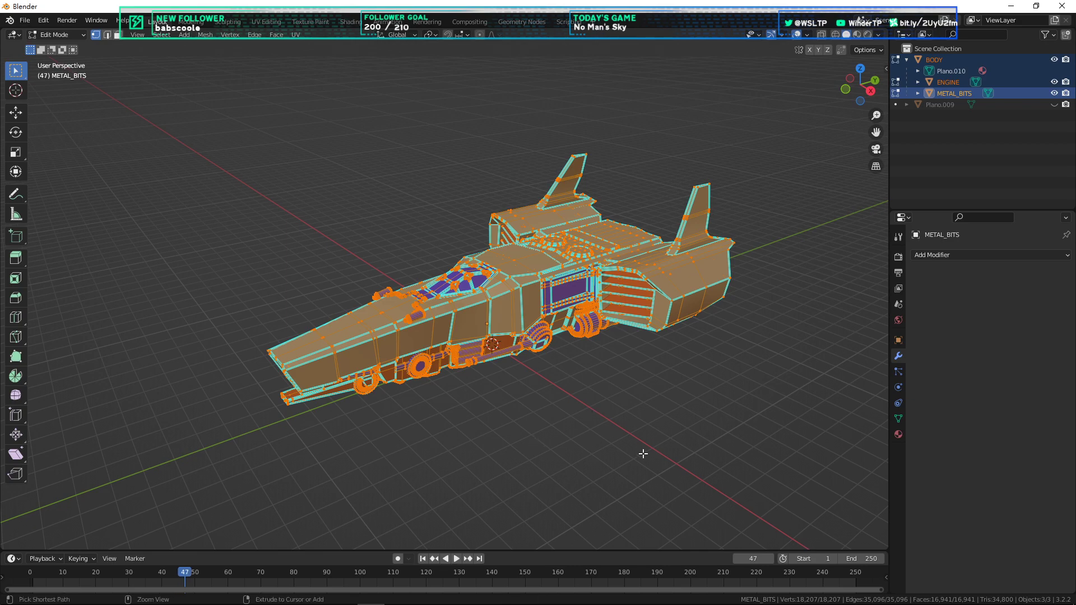
{"action": "key", "text": "ctrl+t"}
{"action": "scroll", "coordinate": [617, 449], "scroll_direction": "up", "scroll_amount": 5}
{"action": "scroll", "coordinate": [626, 417], "scroll_direction": "down", "scroll_amount": 5}
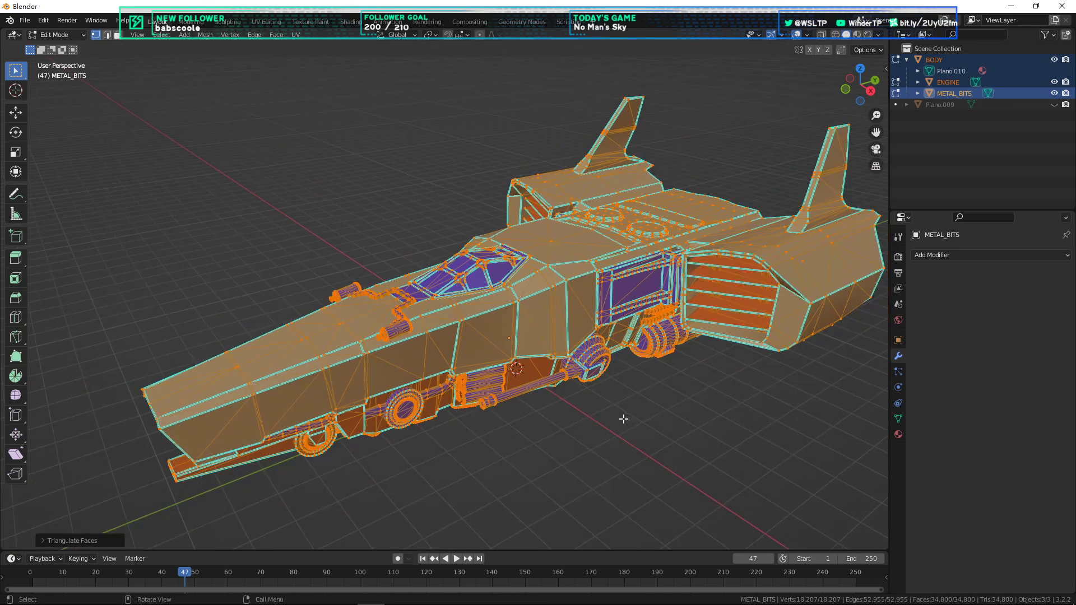
{"action": "middle_click_drag", "start_coordinate": [624, 418], "coordinate": [591, 396]}
{"action": "scroll", "coordinate": [386, 312], "scroll_direction": "up", "scroll_amount": 6}
{"action": "middle_click_drag", "start_coordinate": [384, 312], "coordinate": [506, 315], "text": "shift"}
{"action": "scroll", "coordinate": [507, 317], "scroll_direction": "down", "scroll_amount": 6}
{"action": "key", "text": "Tab"}
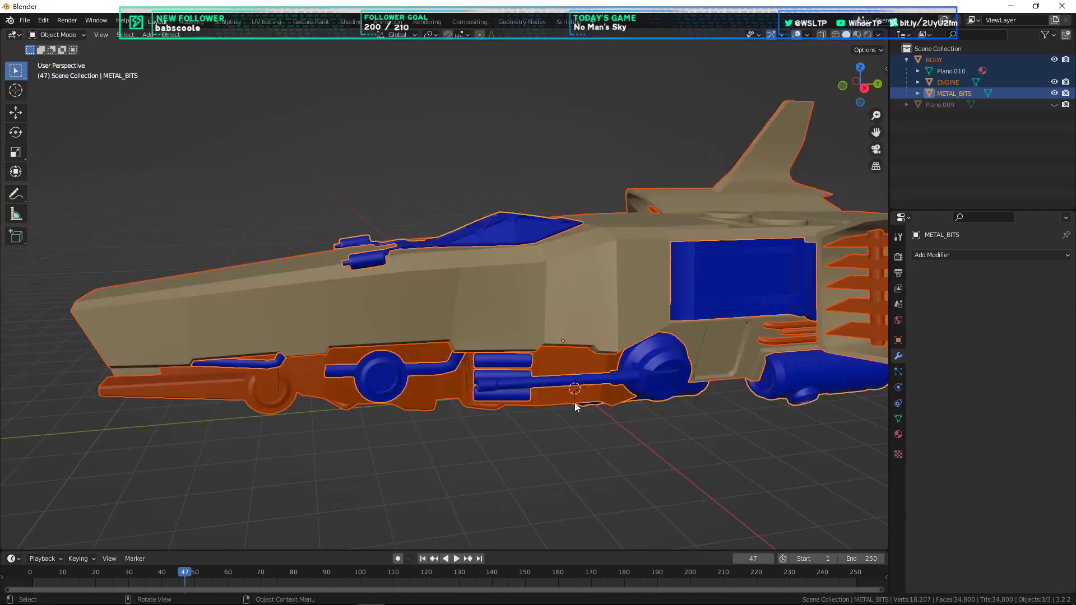
{"action": "left_click", "coordinate": [575, 403]}
{"action": "left_click", "coordinate": [585, 445]}
{"action": "middle_click_drag", "start_coordinate": [587, 445], "coordinate": [420, 438]}
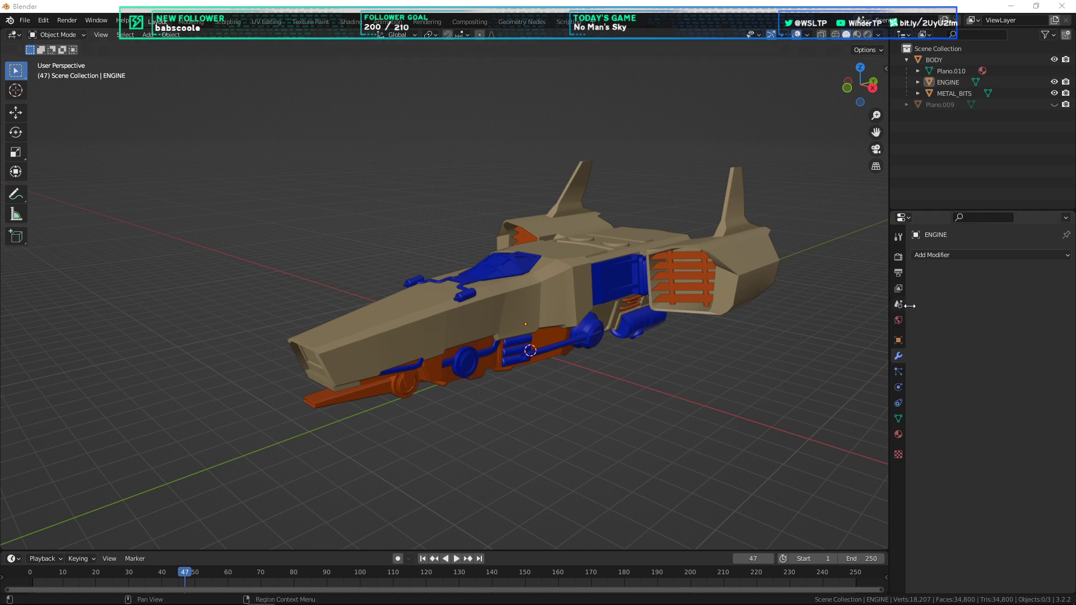
Step: Check the backup Plano.009 and the ENGINE part, and leave METAL_BITS selected
{"action": "left_click", "coordinate": [943, 105]}
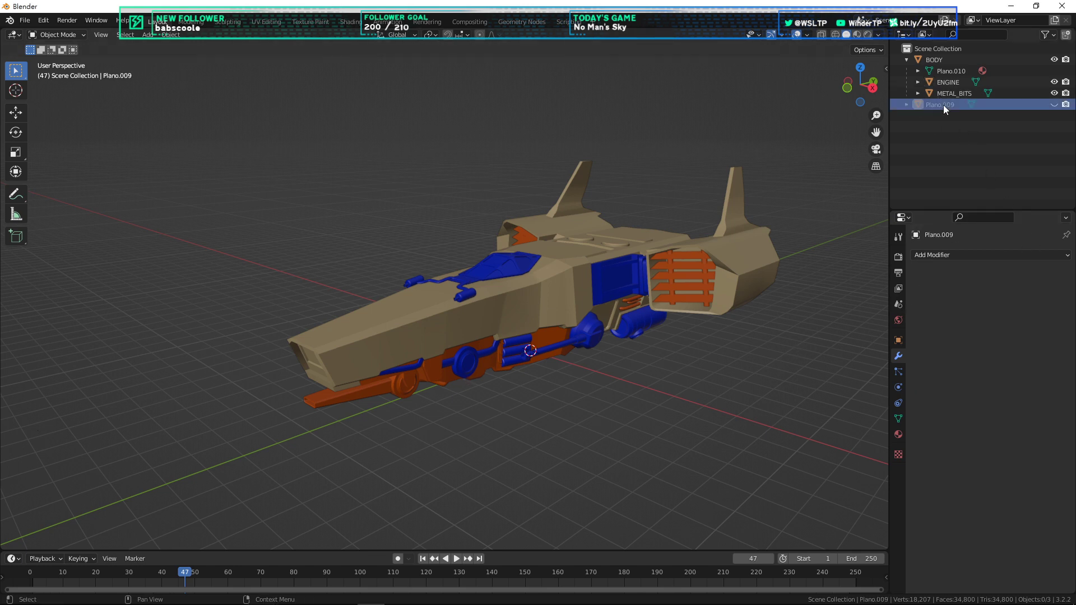
{"action": "left_click", "coordinate": [946, 85]}
{"action": "left_click", "coordinate": [947, 93]}
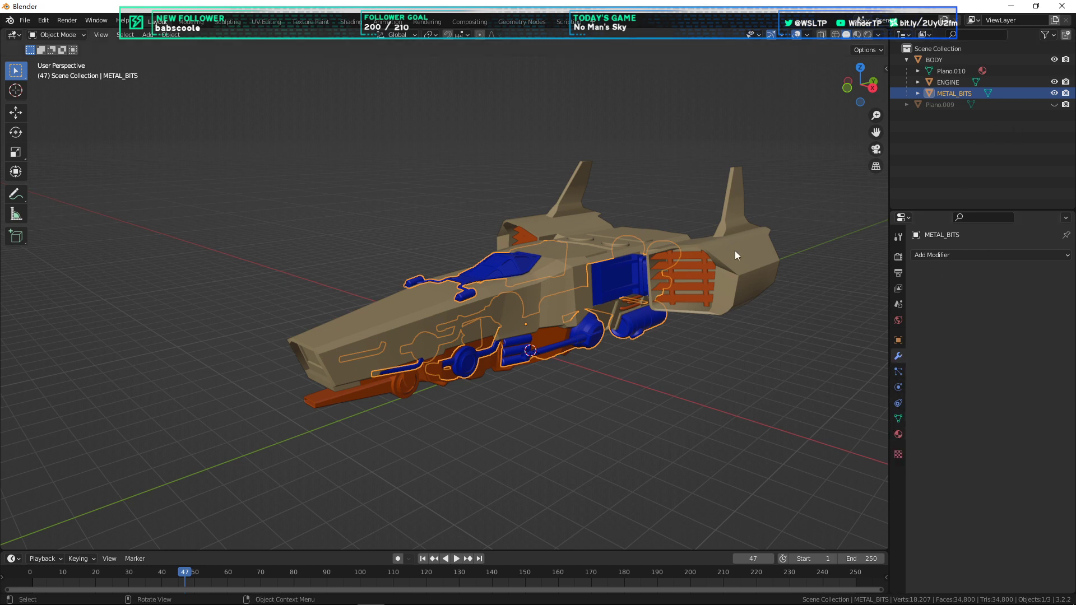
{"action": "middle_click_drag", "start_coordinate": [735, 250], "coordinate": [719, 258], "text": "shift"}
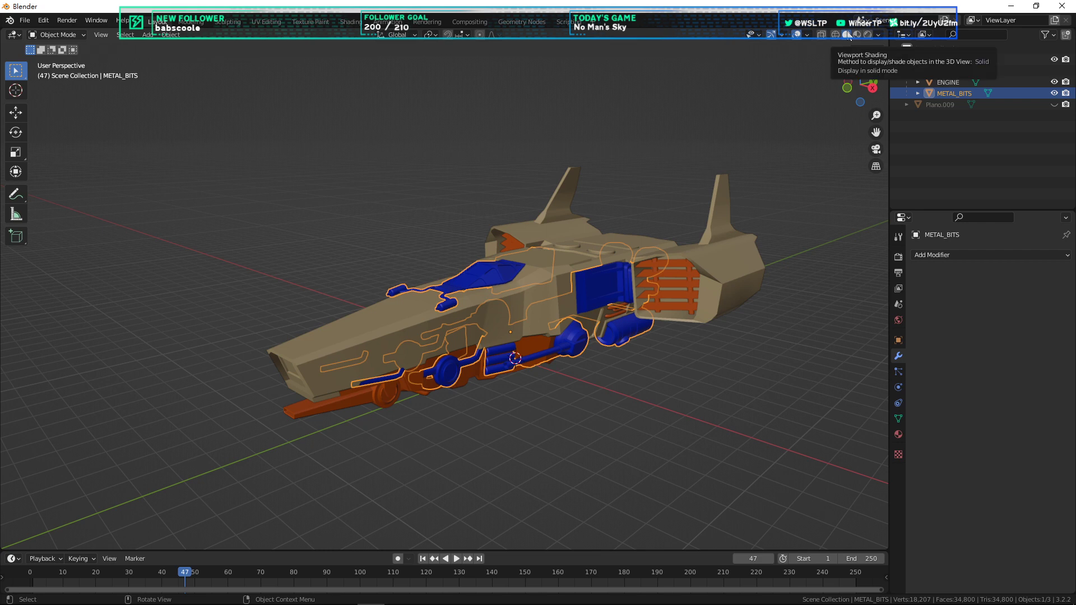
Step: Clear the object selection and show the material settings of METAL_BITS
{"action": "left_click", "coordinate": [801, 227]}
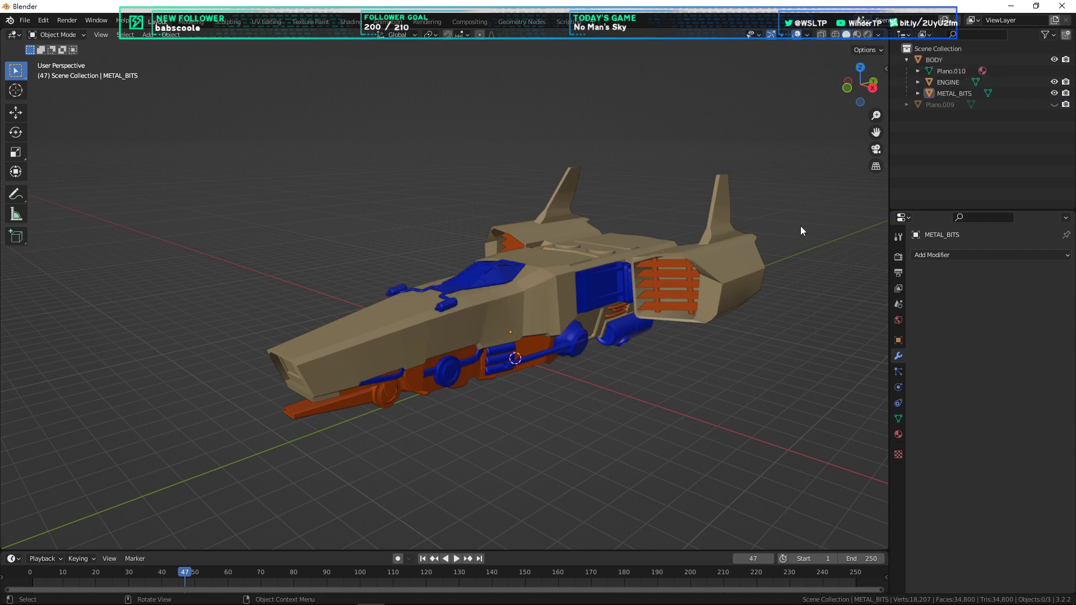
{"action": "middle_click_drag", "start_coordinate": [801, 227], "coordinate": [793, 235]}
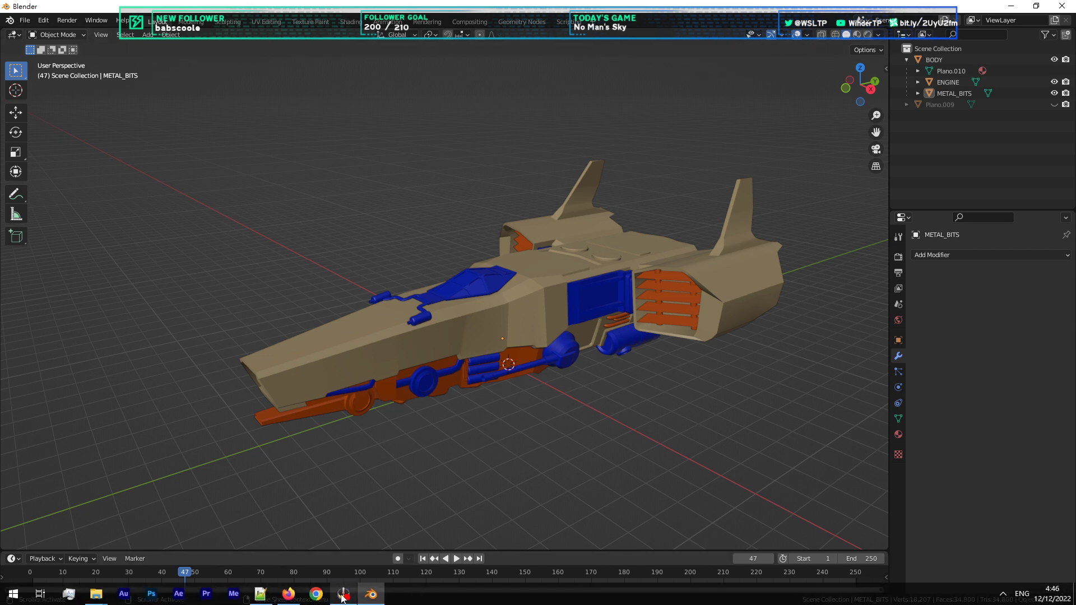
{"action": "left_click", "coordinate": [344, 595]}
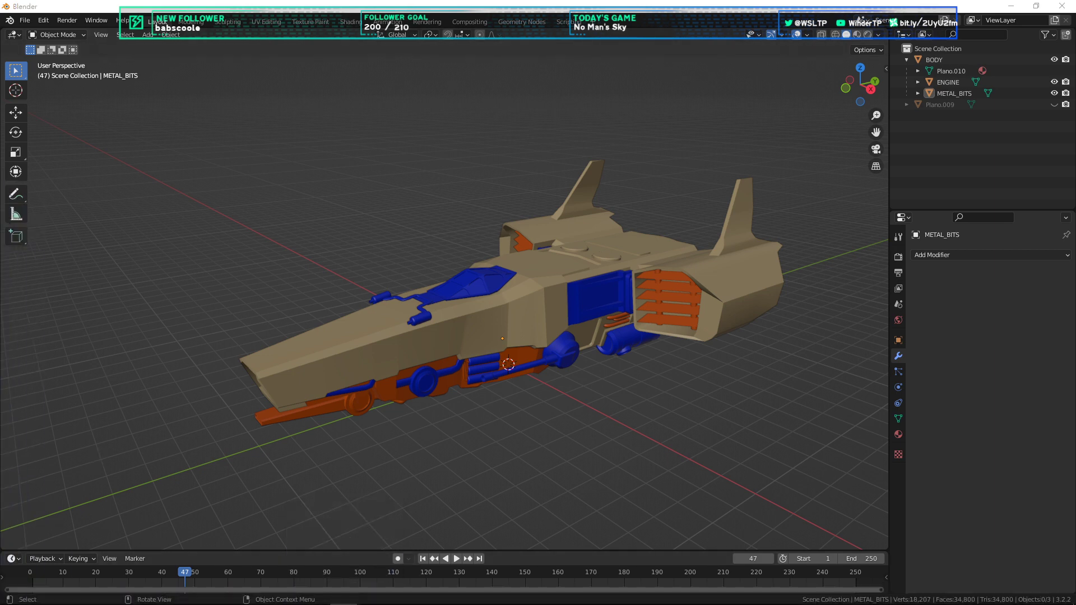
{"action": "left_click", "coordinate": [134, 265]}
{"action": "left_click", "coordinate": [899, 438]}
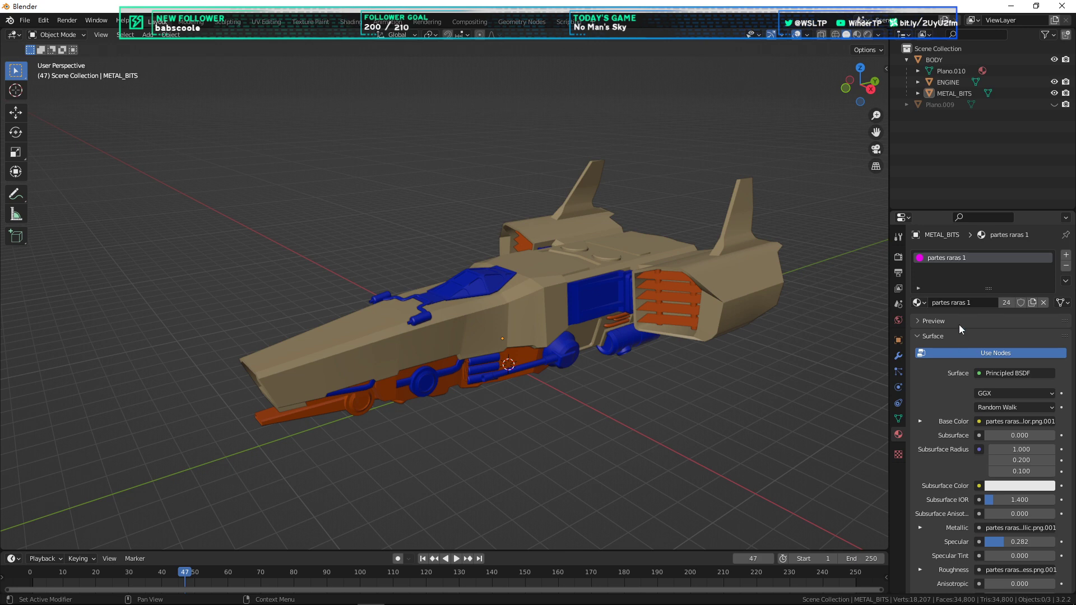
Step: Display the ship in Material Preview shading and expand the Base Color texture of the partes raras 1 material
{"action": "left_click", "coordinate": [847, 35]}
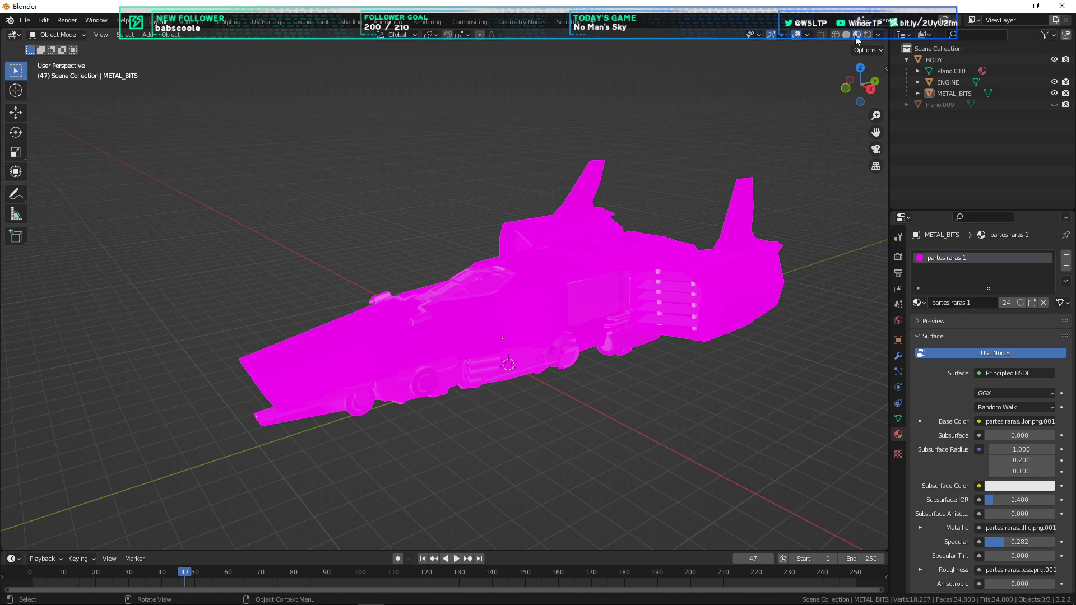
{"action": "middle_click_drag", "start_coordinate": [766, 184], "coordinate": [621, 355]}
{"action": "middle_click_drag", "start_coordinate": [630, 403], "coordinate": [642, 398]}
{"action": "scroll", "coordinate": [990, 335], "scroll_direction": "down", "scroll_amount": 1}
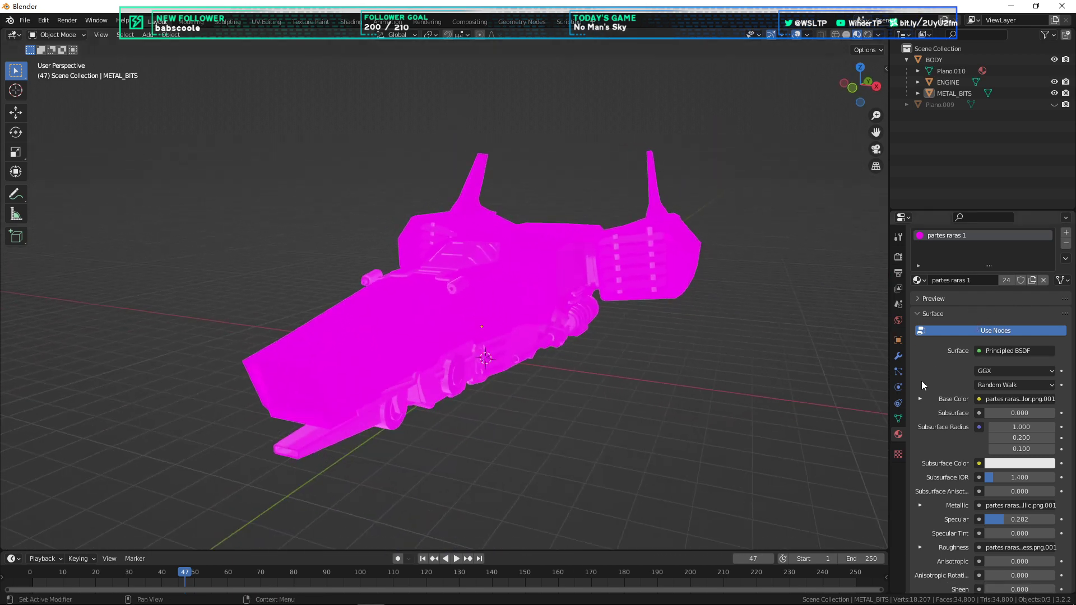
{"action": "left_click", "coordinate": [920, 400]}
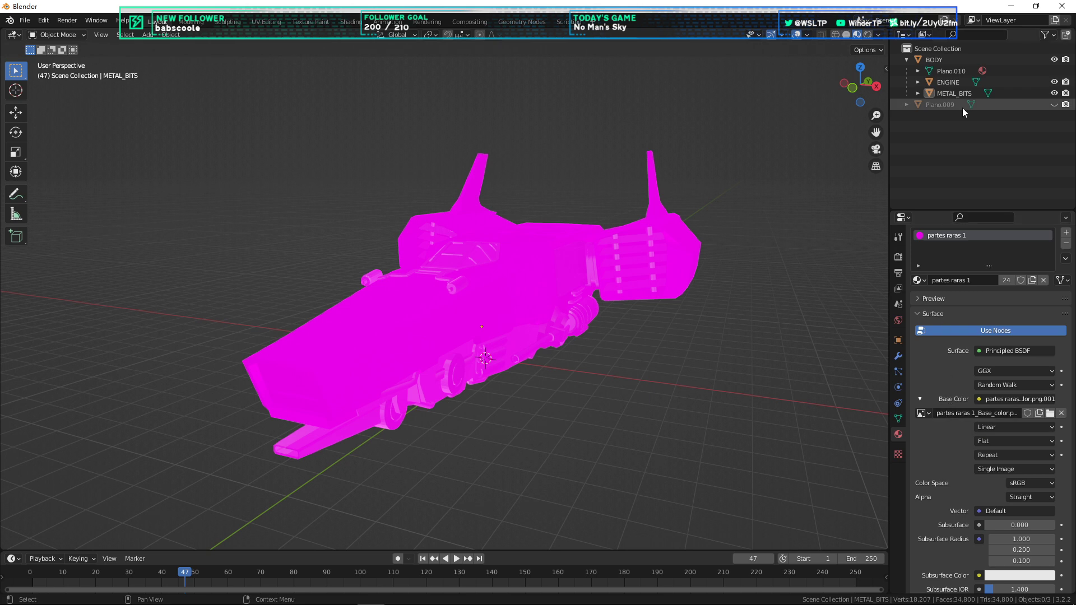
Step: Select BODY, expand the fuselaje material's Base Color texture, and look through the list of loaded images without choosing one
{"action": "left_click", "coordinate": [934, 60]}
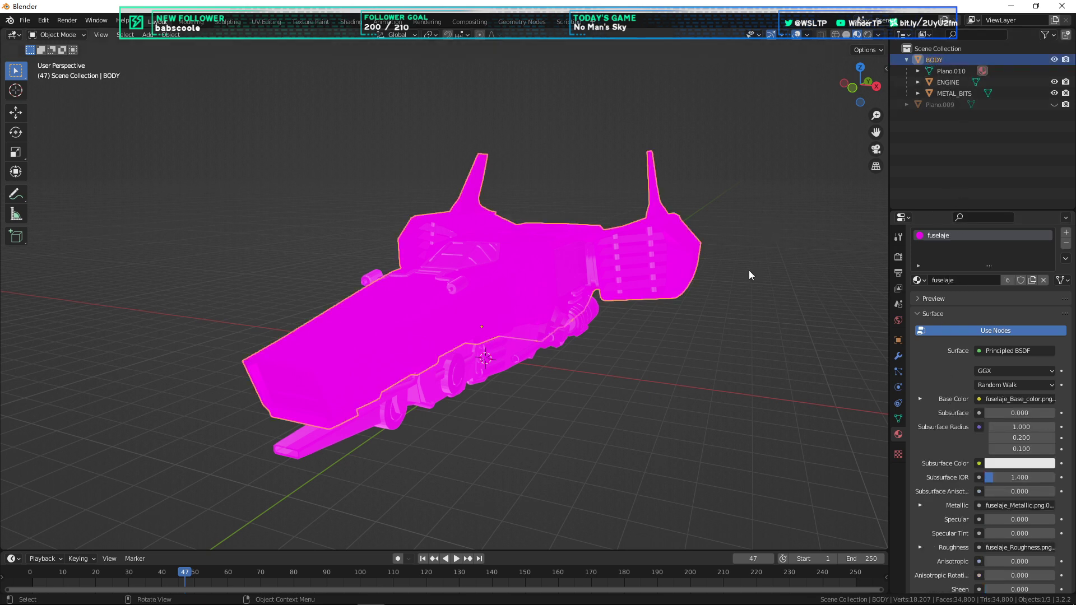
{"action": "middle_click_drag", "start_coordinate": [749, 273], "coordinate": [699, 300]}
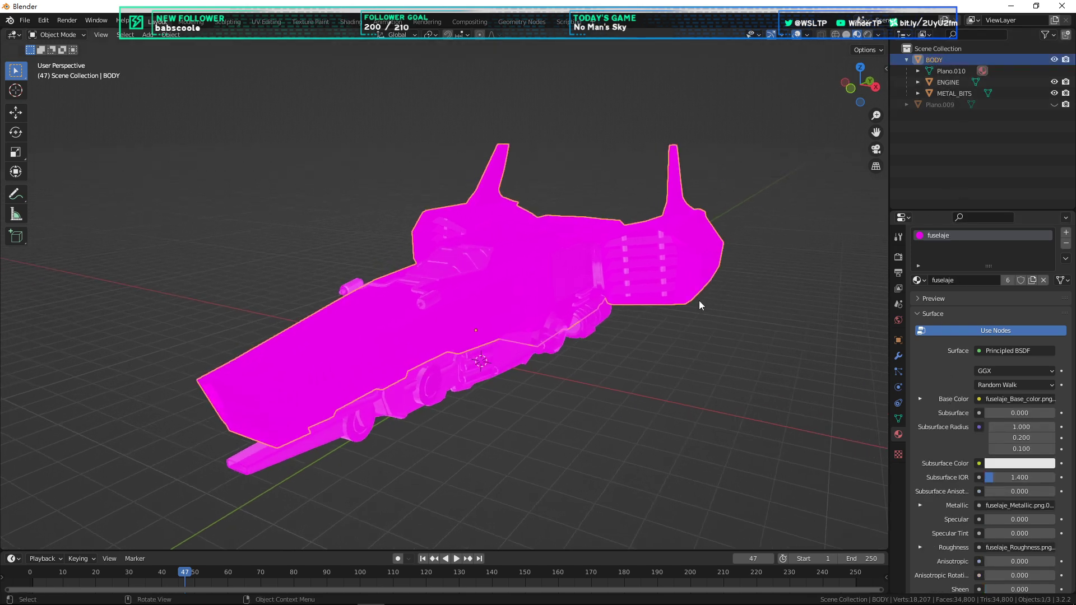
{"action": "left_click", "coordinate": [920, 399]}
{"action": "left_click", "coordinate": [924, 413]}
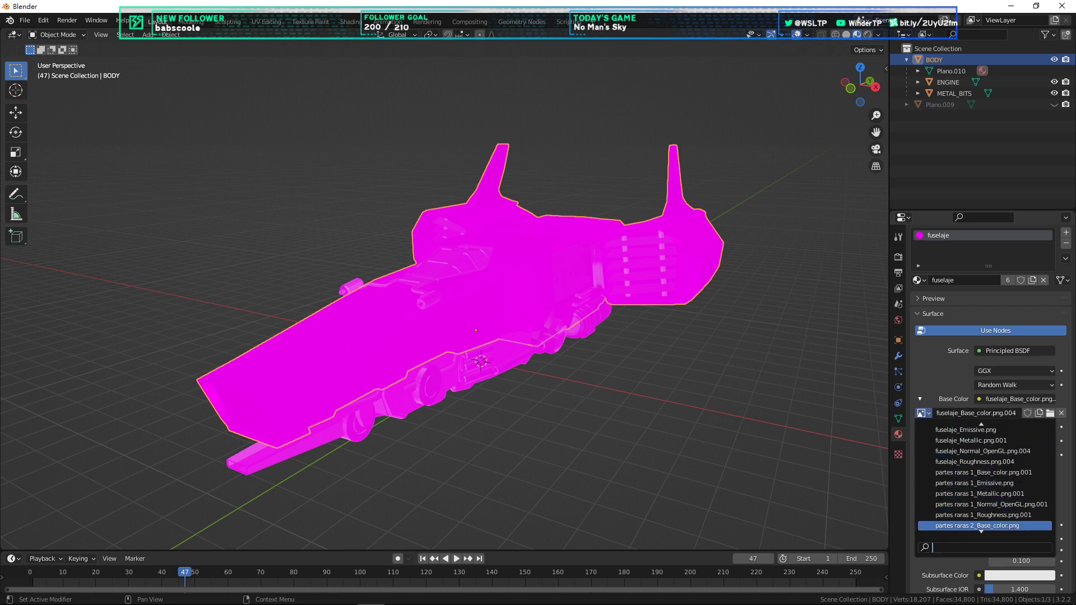
{"action": "scroll", "coordinate": [940, 497], "scroll_direction": "down", "scroll_amount": 6}
{"action": "scroll", "coordinate": [940, 497], "scroll_direction": "up", "scroll_amount": 16}
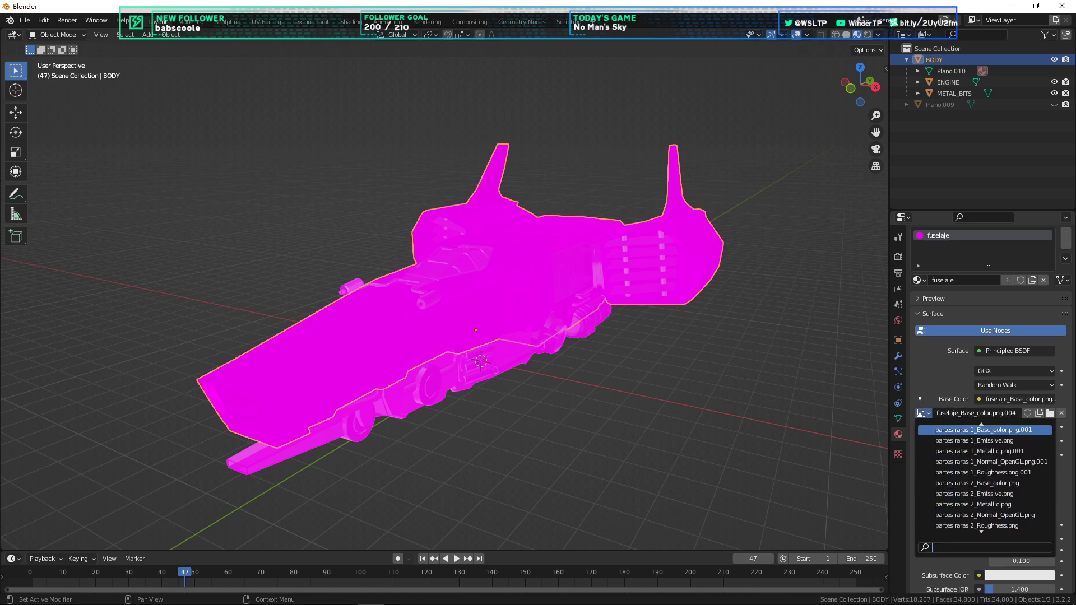
{"action": "left_click", "coordinate": [941, 366]}
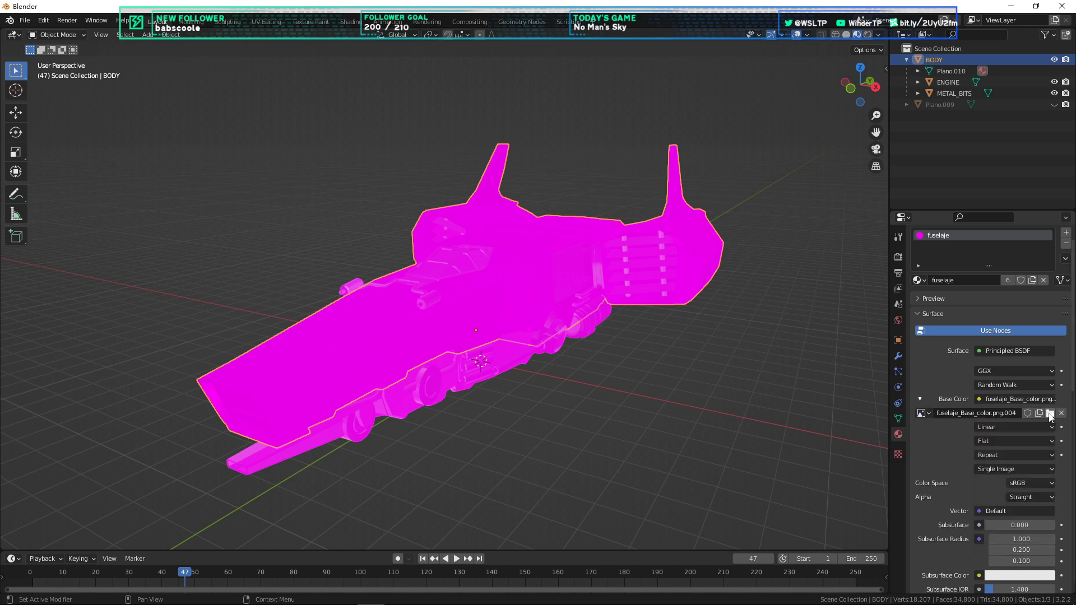
Step: Start opening a replacement image for the fuselaje Base Color and look through the source\space ship\texturas folder
{"action": "left_click", "coordinate": [1049, 413]}
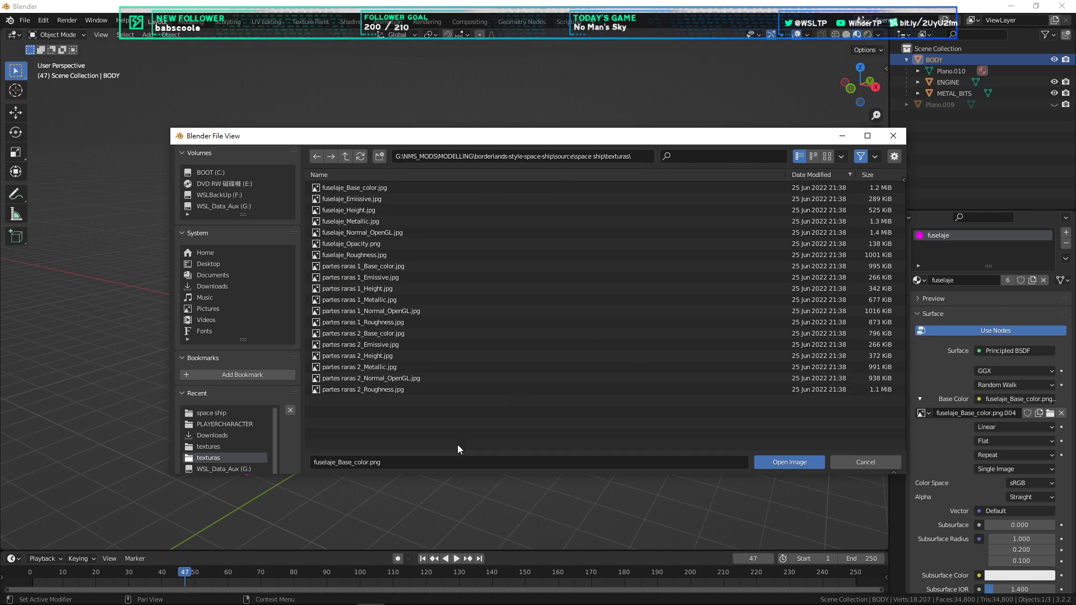
{"action": "left_click_drag", "start_coordinate": [529, 135], "coordinate": [565, 145]}
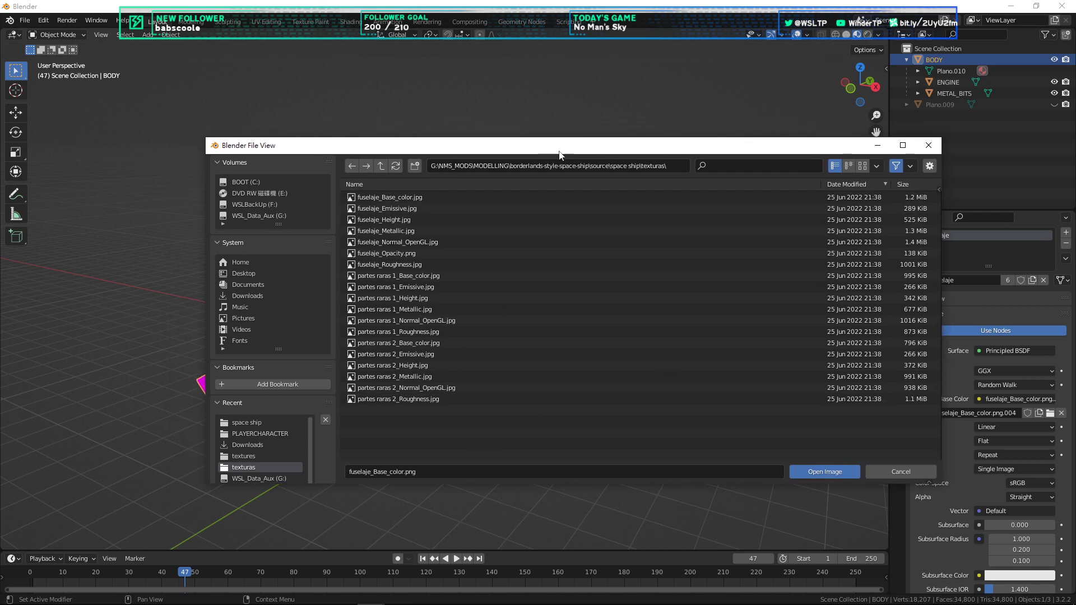
{"action": "left_click", "coordinate": [381, 166]}
{"action": "left_click", "coordinate": [381, 166]}
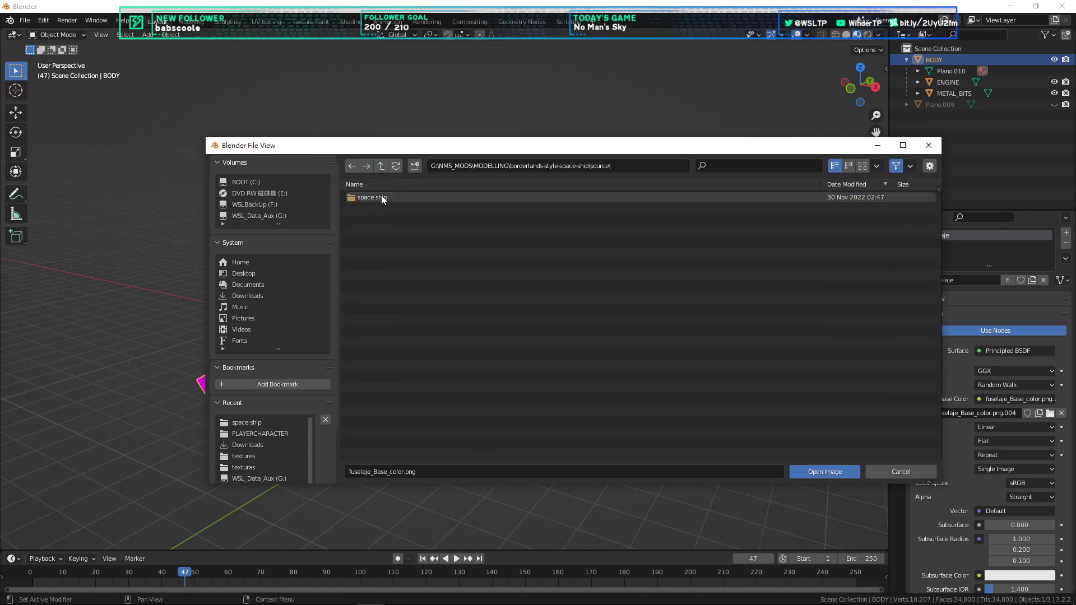
{"action": "double_click", "coordinate": [389, 195]}
{"action": "double_click", "coordinate": [385, 197]}
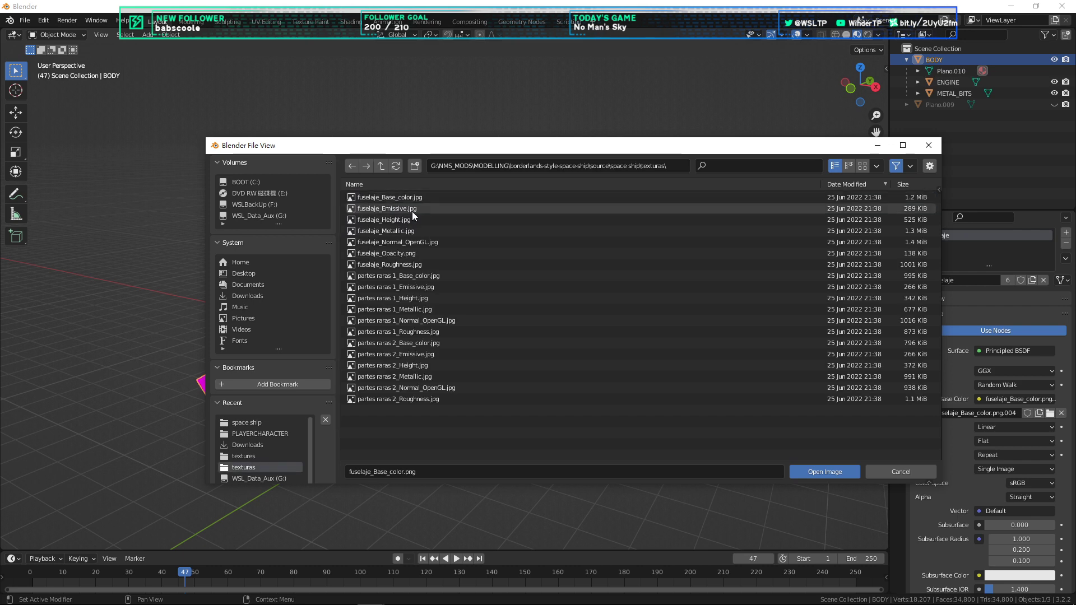
Step: Browse up to the borderlands-style-space-ship folder and open its textures subfolder in the image browser
{"action": "left_click", "coordinate": [381, 166]}
{"action": "left_click", "coordinate": [381, 166]}
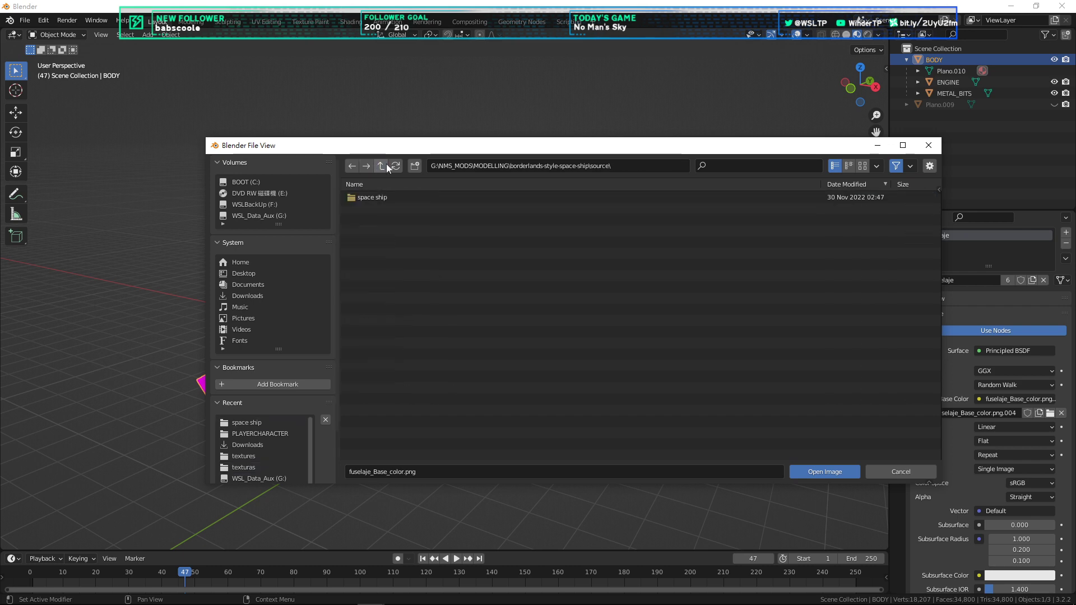
{"action": "double_click", "coordinate": [380, 198]}
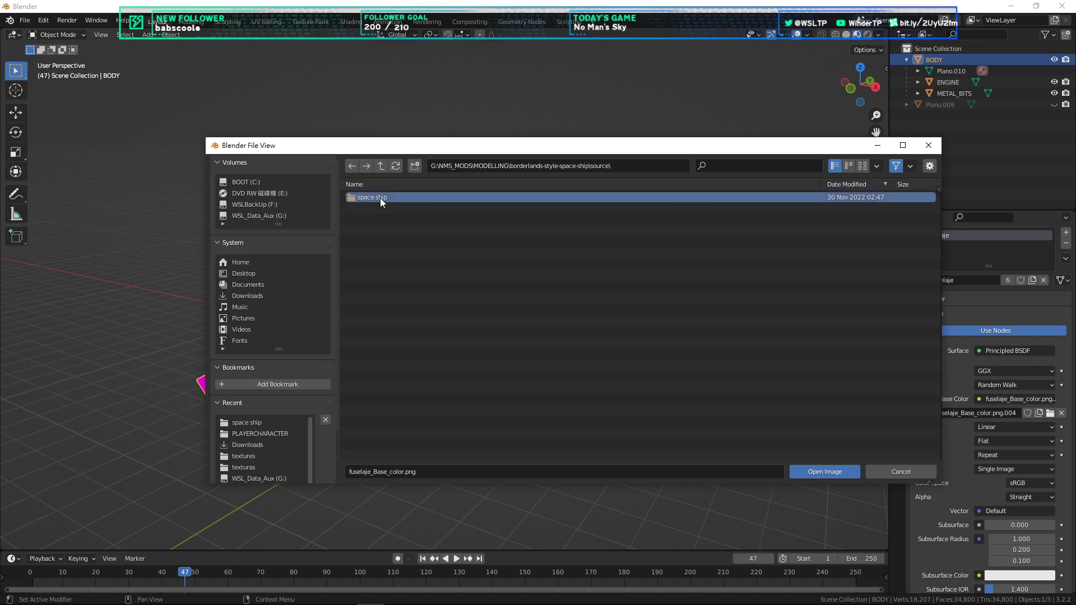
{"action": "double_click", "coordinate": [382, 198]}
{"action": "left_click", "coordinate": [381, 166]}
{"action": "left_click", "coordinate": [381, 166]}
{"action": "left_click", "coordinate": [381, 166]}
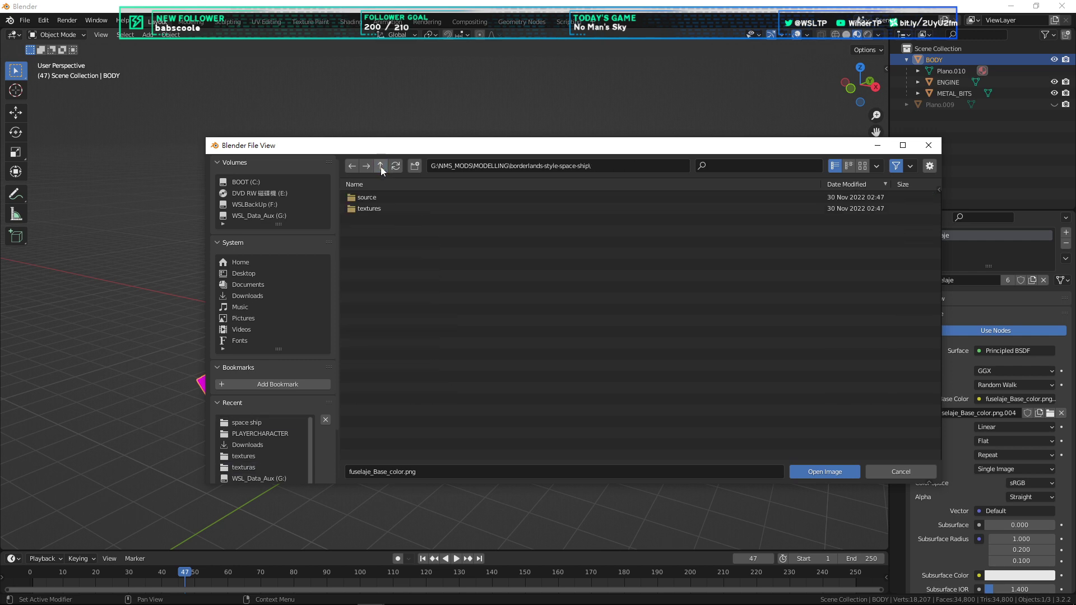
{"action": "left_click", "coordinate": [374, 209]}
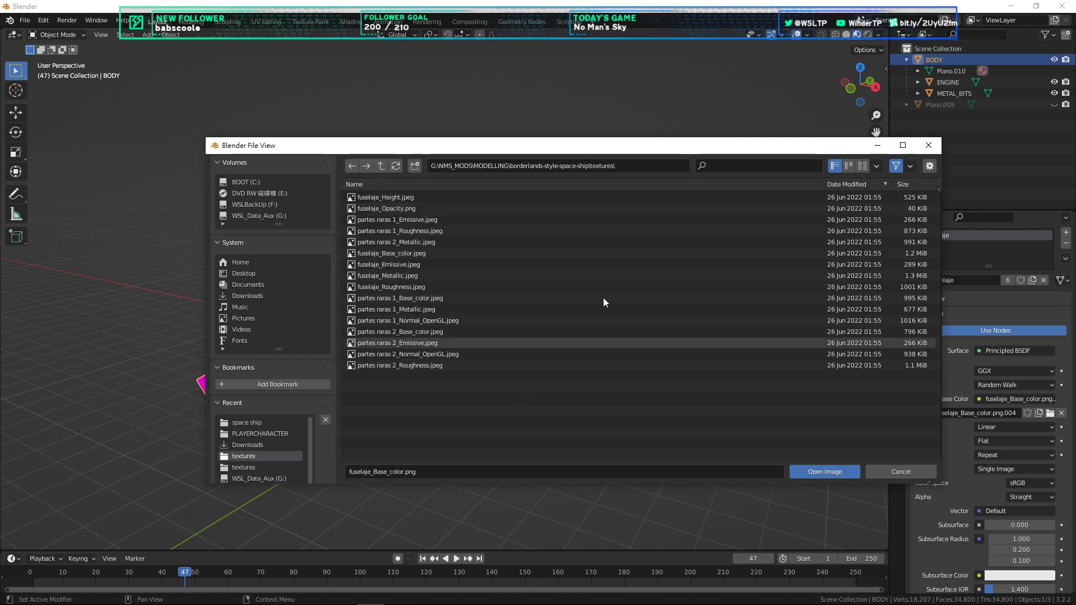
Step: Switch to File Explorer and examine the image thumbnails in the source\space ship\texturas folder
{"action": "left_click", "coordinate": [645, 164]}
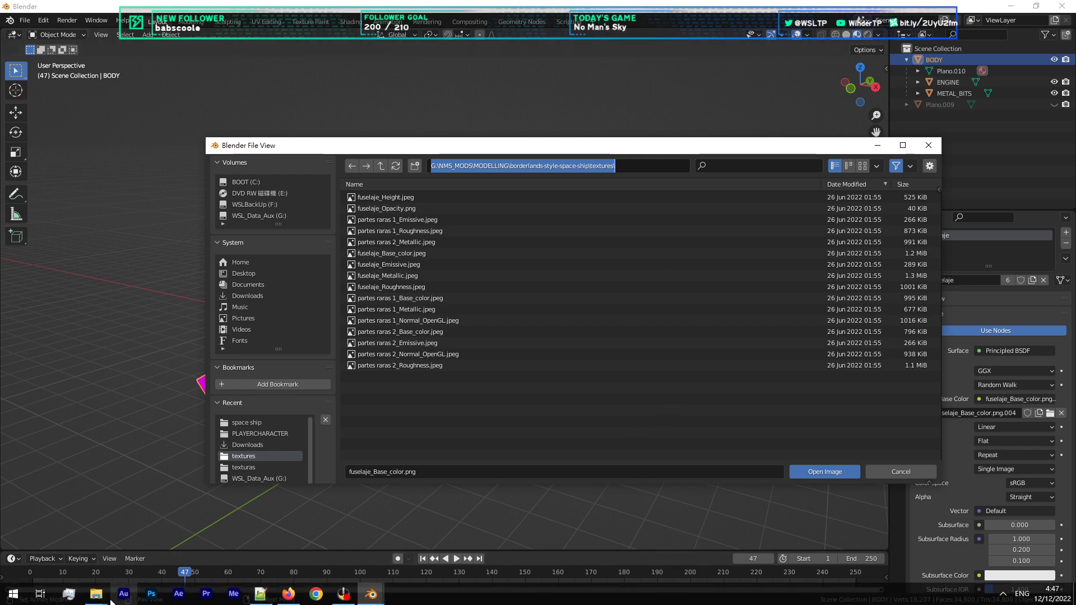
{"action": "right_click", "coordinate": [96, 594]}
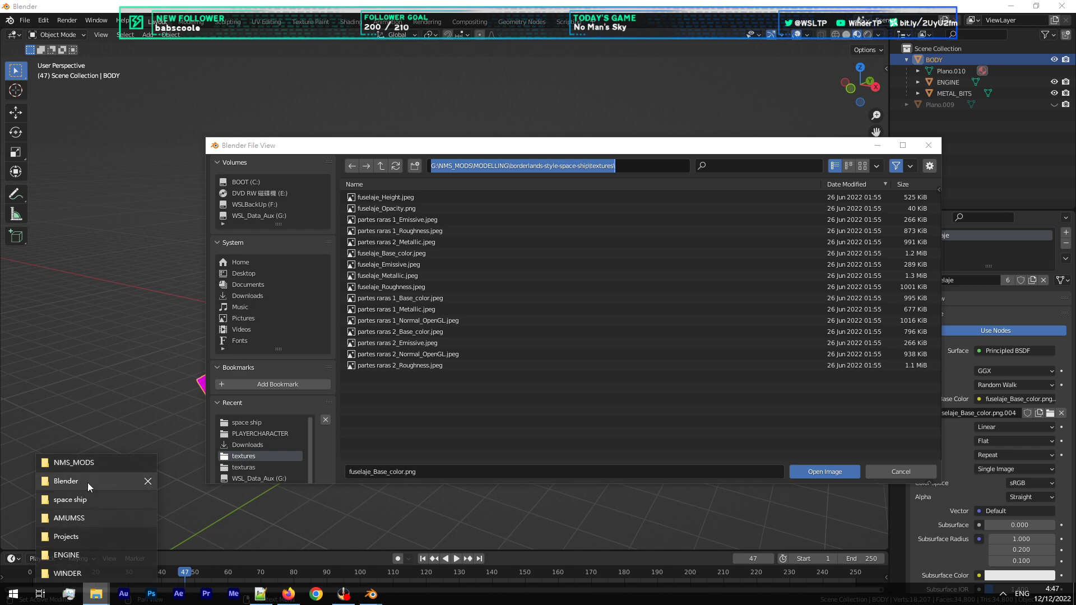
{"action": "left_click", "coordinate": [83, 499]}
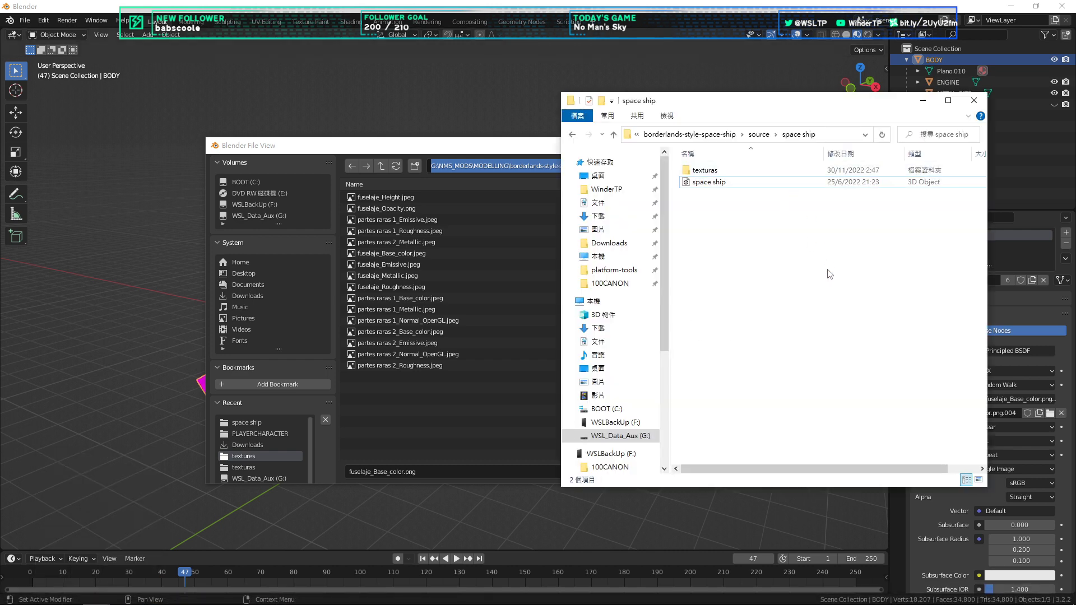
{"action": "key", "text": "alt+Up"}
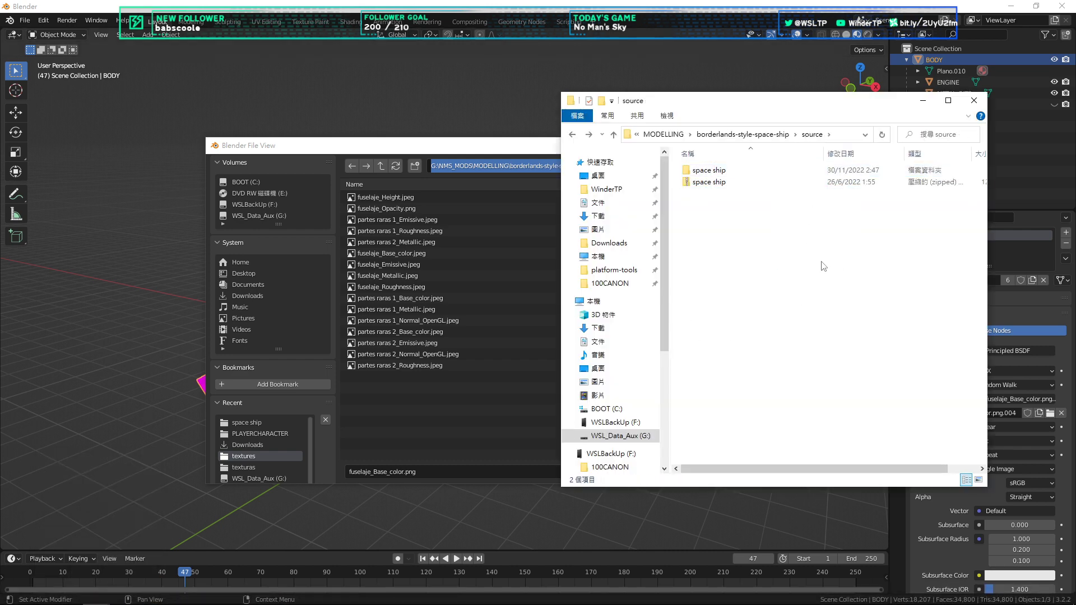
{"action": "left_click", "coordinate": [749, 182]}
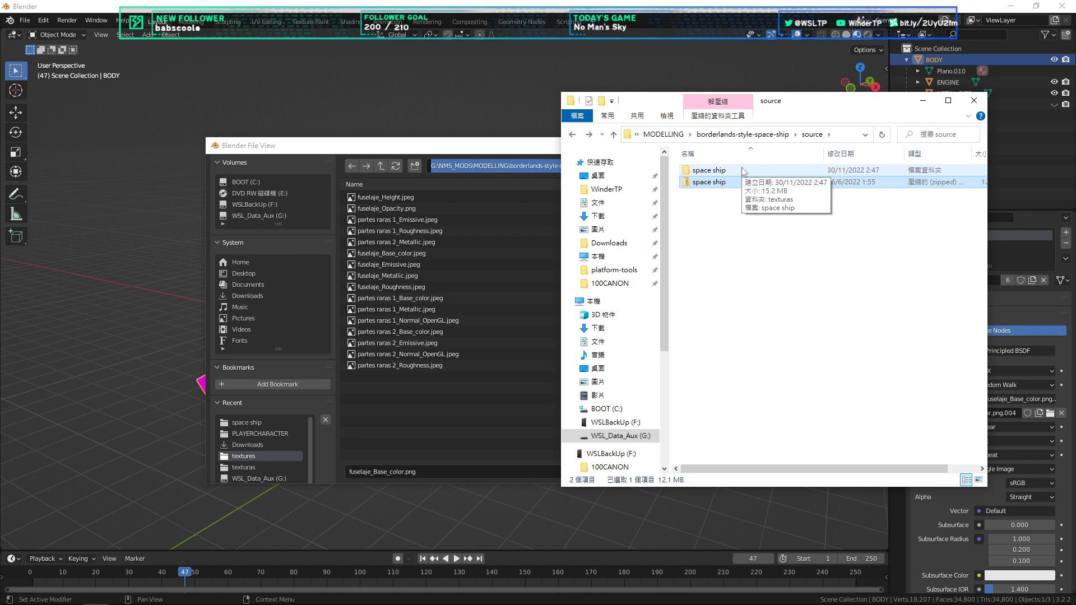
{"action": "left_click", "coordinate": [744, 171]}
{"action": "double_click", "coordinate": [744, 171]}
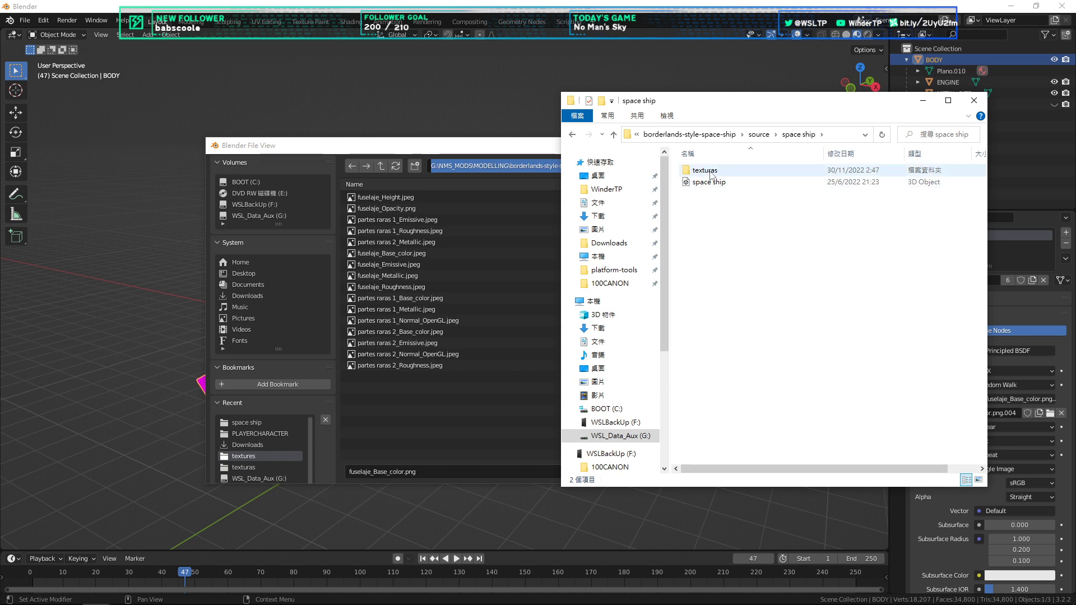
{"action": "double_click", "coordinate": [709, 172]}
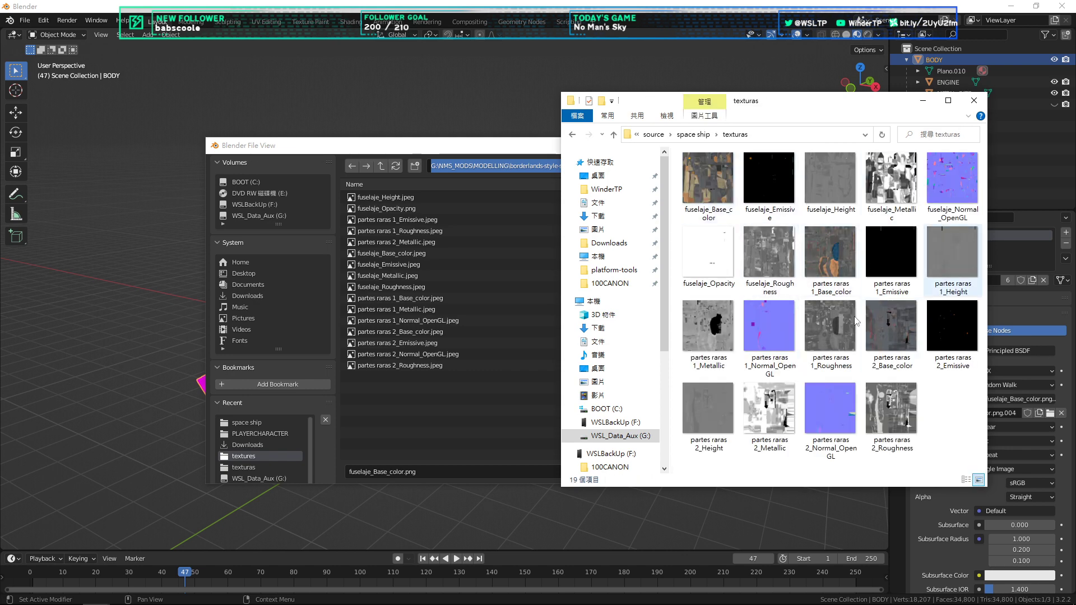
Step: Go to borderlands-style-space-ship\textures in File Explorer and review all of its texture images
{"action": "key", "text": "alt+Left"}
{"action": "key", "text": "alt+Left"}
{"action": "key", "text": "alt+Left"}
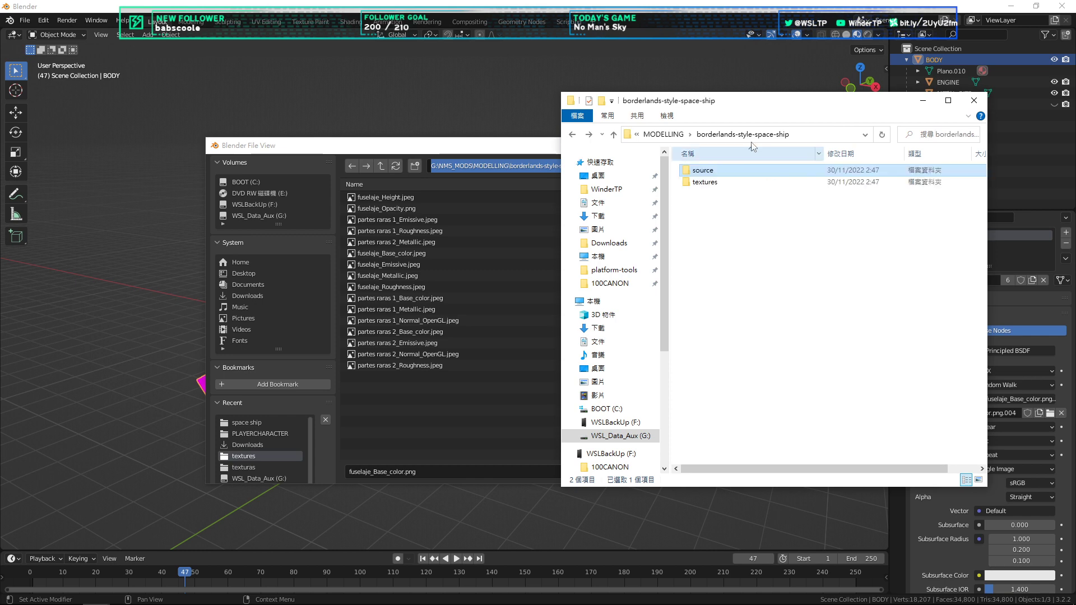
{"action": "double_click", "coordinate": [705, 182]}
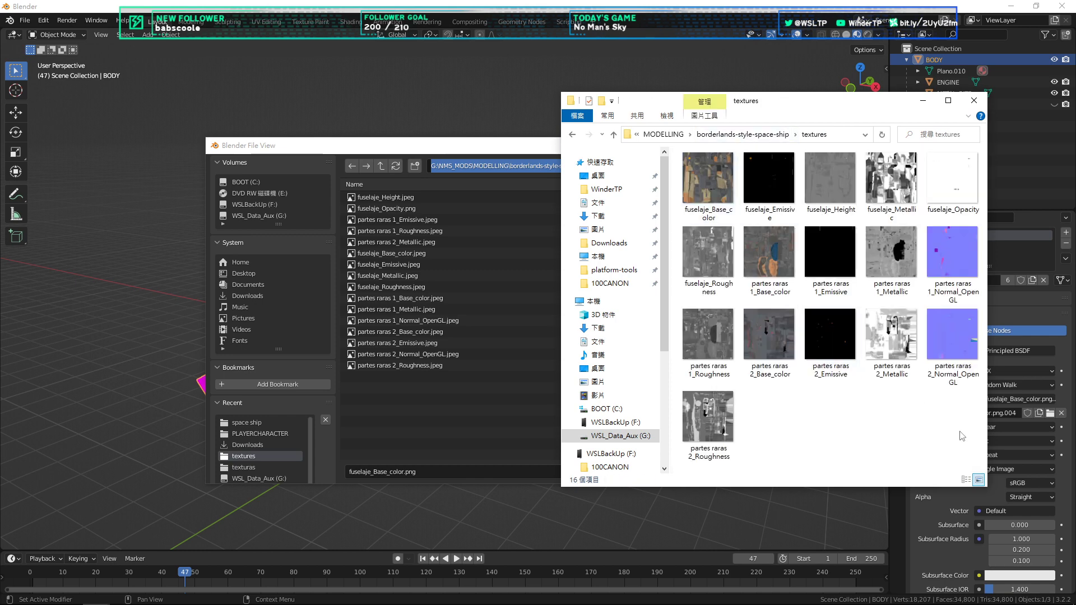
{"action": "left_click_drag", "start_coordinate": [962, 436], "coordinate": [687, 167]}
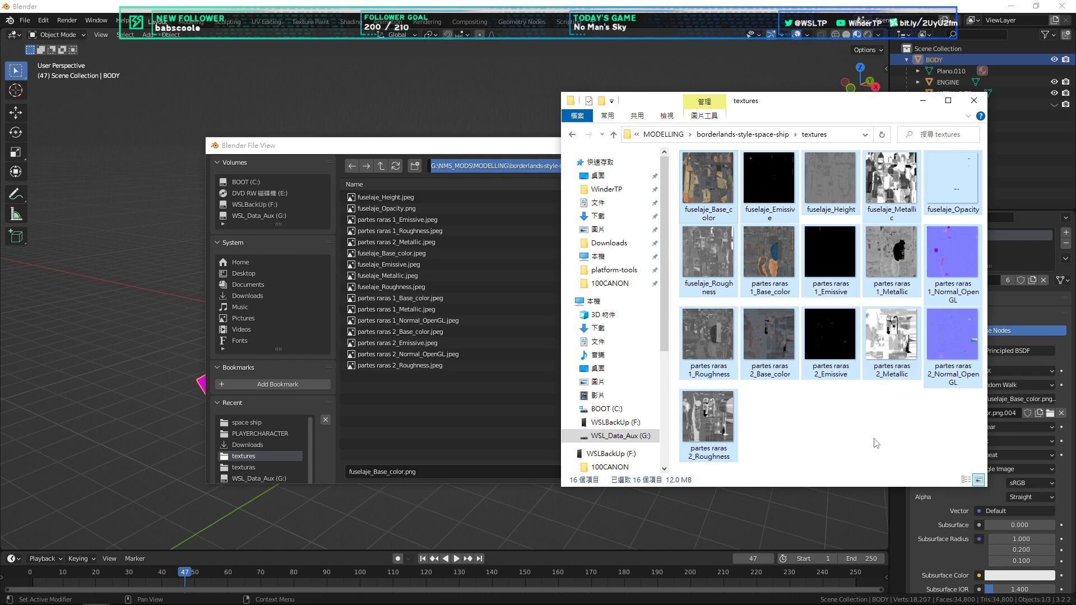
{"action": "left_click_drag", "start_coordinate": [945, 446], "coordinate": [698, 174]}
{"action": "left_click", "coordinate": [831, 423]}
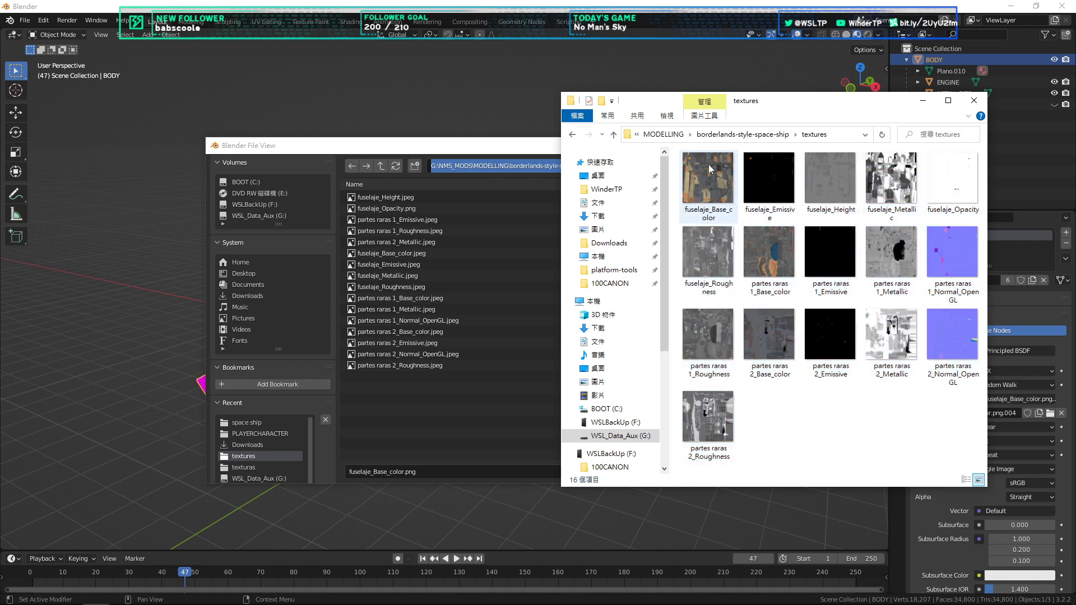
Step: Return to Blender's image browser and copy the textures folder path
{"action": "left_click", "coordinate": [923, 101]}
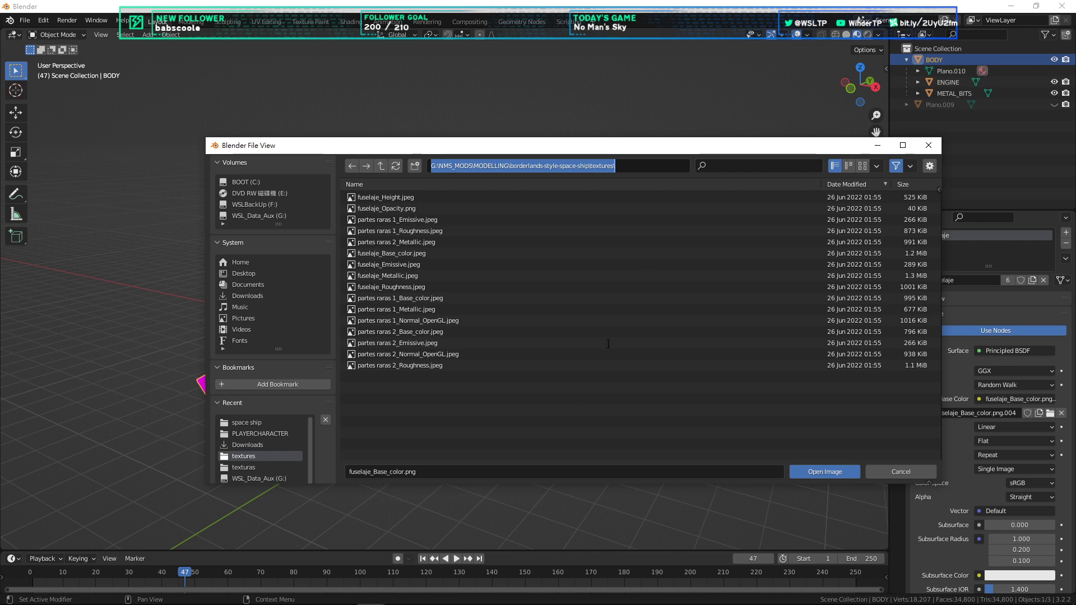
{"action": "left_click", "coordinate": [651, 165]}
{"action": "key", "text": "ctrl+a"}
{"action": "key", "text": "ctrl+c"}
{"action": "left_click", "coordinate": [590, 414]}
Step: Load fuselaje_Base_color.jpeg as the Base Color image of the fuselaje material and inspect the ship's hull
{"action": "left_click_drag", "start_coordinate": [779, 152], "coordinate": [680, 139]}
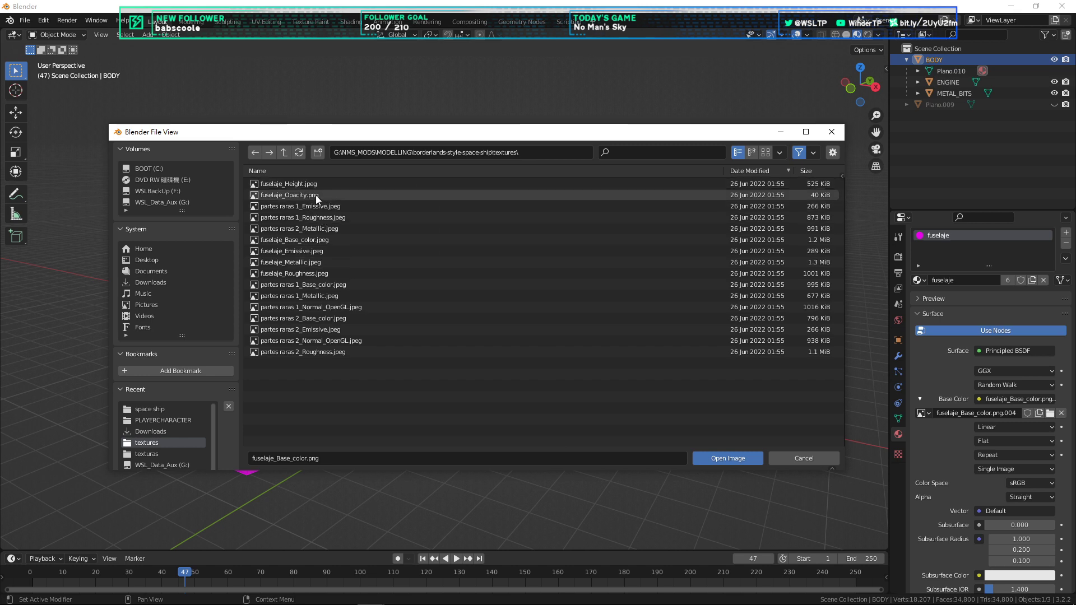
{"action": "double_click", "coordinate": [312, 241]}
{"action": "middle_click_drag", "start_coordinate": [688, 370], "coordinate": [667, 353]}
{"action": "scroll", "coordinate": [506, 315], "scroll_direction": "up", "scroll_amount": 6}
{"action": "middle_click_drag", "start_coordinate": [523, 348], "coordinate": [654, 392]}
{"action": "scroll", "coordinate": [488, 349], "scroll_direction": "down", "scroll_amount": 4}
{"action": "scroll", "coordinate": [497, 322], "scroll_direction": "up", "scroll_amount": 4}
{"action": "scroll", "coordinate": [496, 322], "scroll_direction": "down", "scroll_amount": 4}
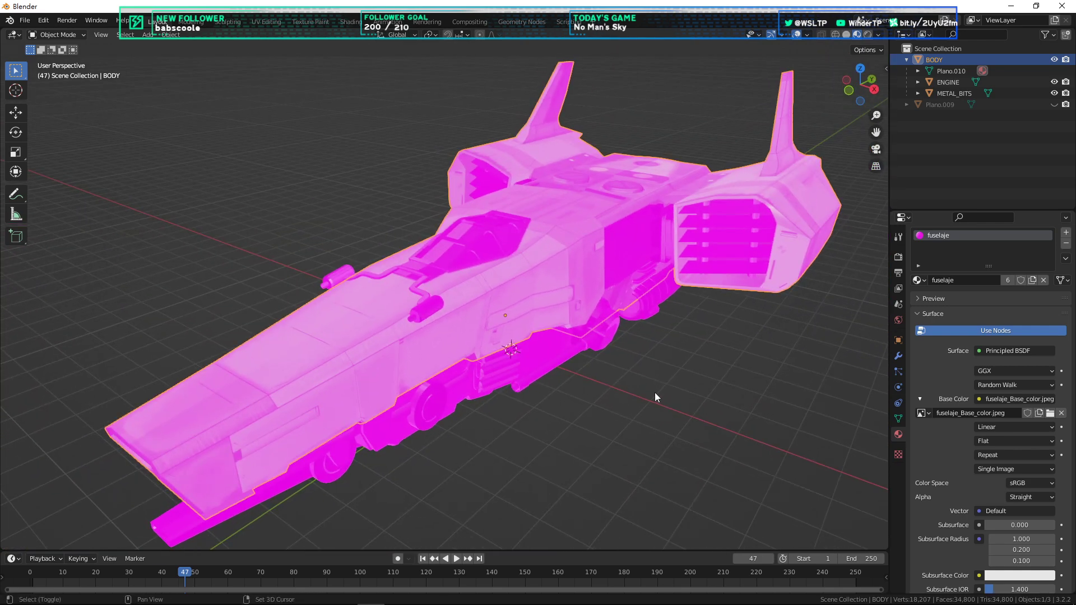
Step: Load fuselaje_Metallic.jpeg from the borderlands-style-space-ship\textures folder as the Metallic image of the fuselaje material
{"action": "scroll", "coordinate": [987, 448], "scroll_direction": "down", "scroll_amount": 3}
{"action": "scroll", "coordinate": [947, 455], "scroll_direction": "down", "scroll_amount": 3}
{"action": "scroll", "coordinate": [946, 456], "scroll_direction": "down", "scroll_amount": 8}
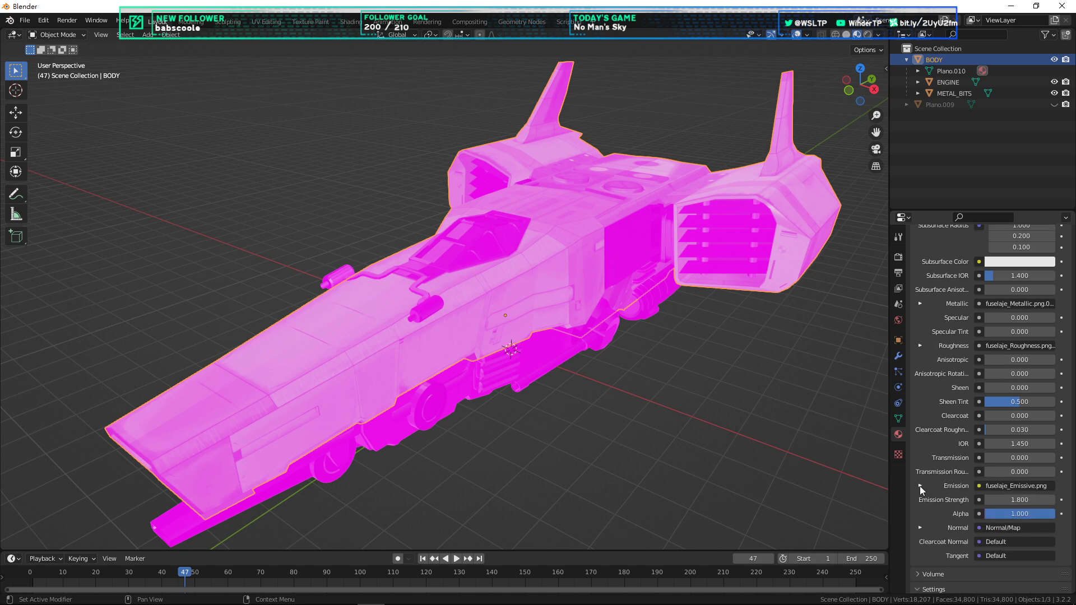
{"action": "scroll", "coordinate": [923, 388], "scroll_direction": "up", "scroll_amount": 1}
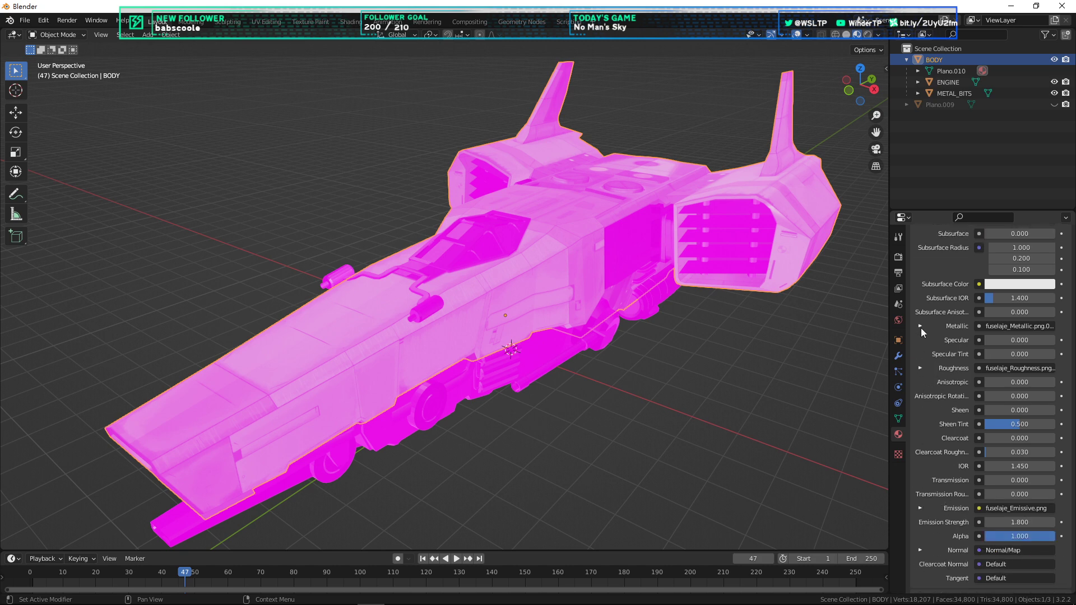
{"action": "left_click", "coordinate": [920, 326]}
{"action": "left_click", "coordinate": [1050, 340]}
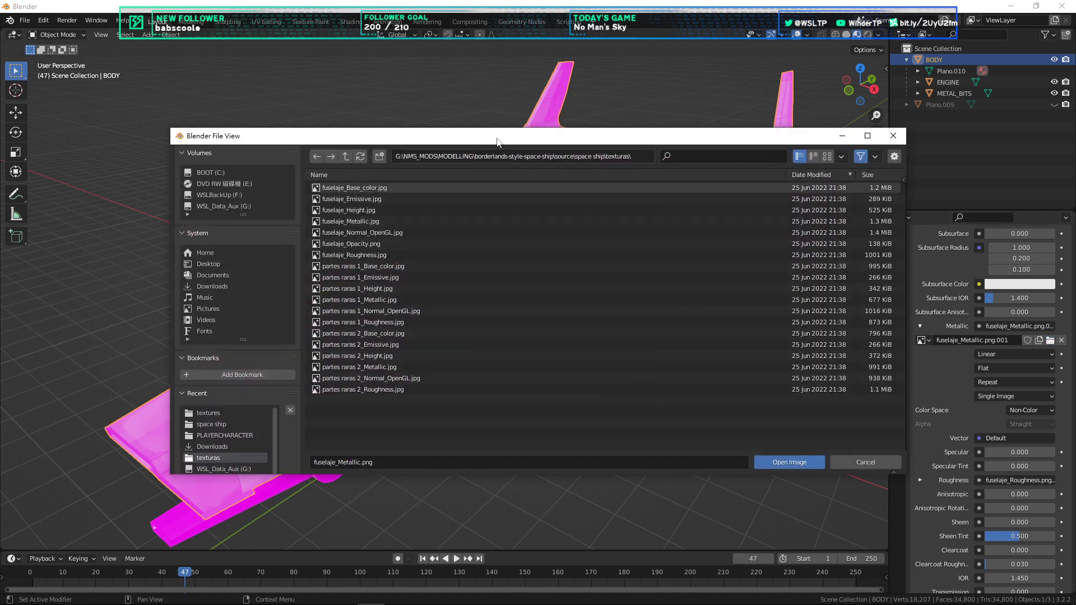
{"action": "left_click_drag", "start_coordinate": [504, 136], "coordinate": [485, 95]}
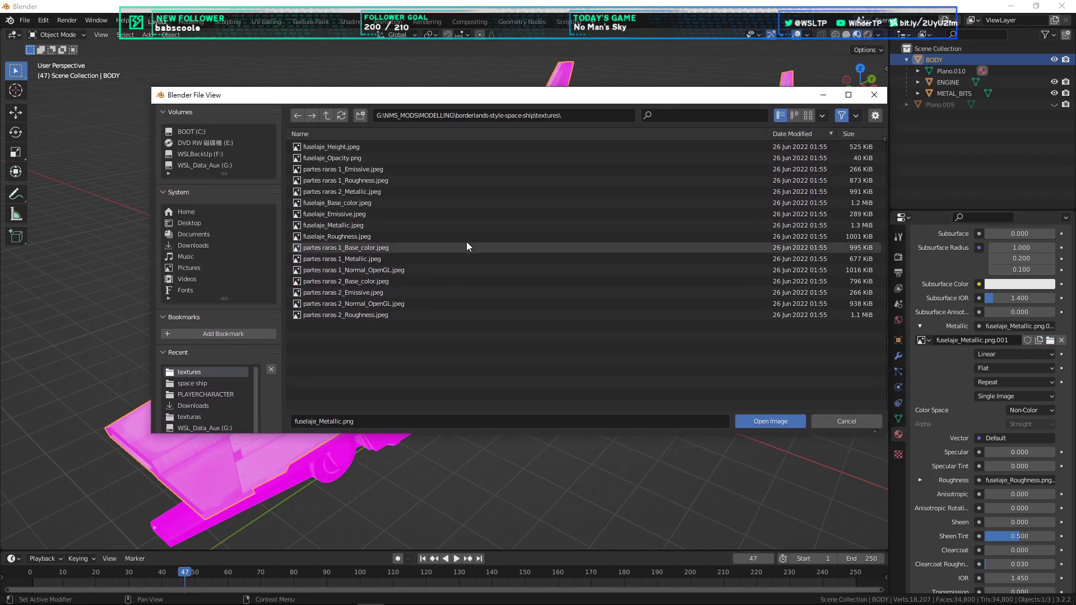
{"action": "left_click", "coordinate": [345, 225]}
{"action": "double_click", "coordinate": [345, 226]}
Step: Replace the fuselaje material's missing Roughness image with fuselaje_Roughness.jpeg from the textures folder
{"action": "scroll", "coordinate": [1011, 373], "scroll_direction": "down", "scroll_amount": 4}
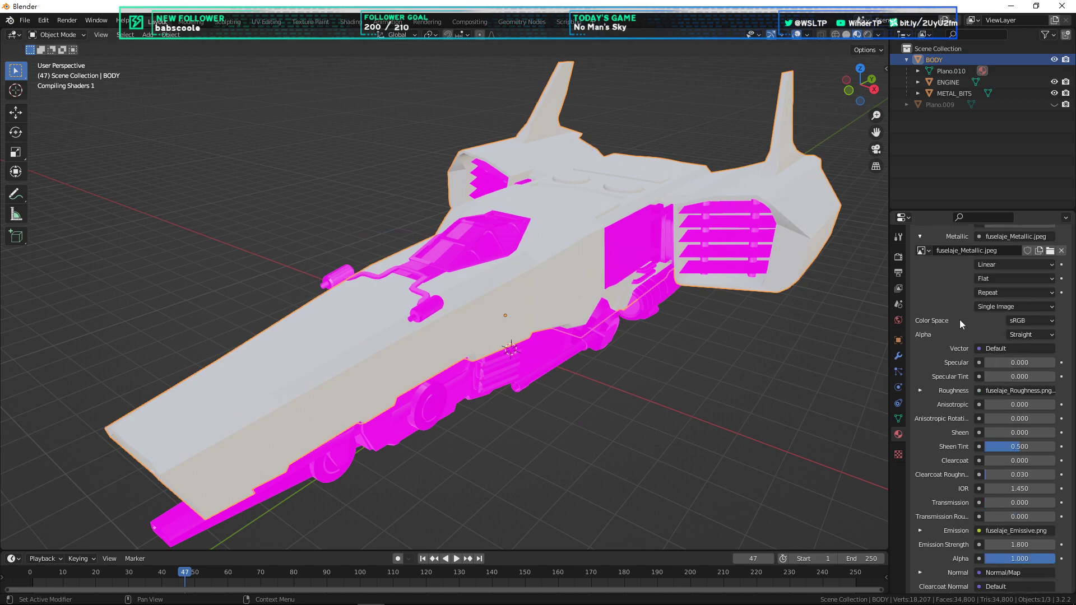
{"action": "left_click", "coordinate": [927, 390]}
{"action": "left_click", "coordinate": [1041, 404]}
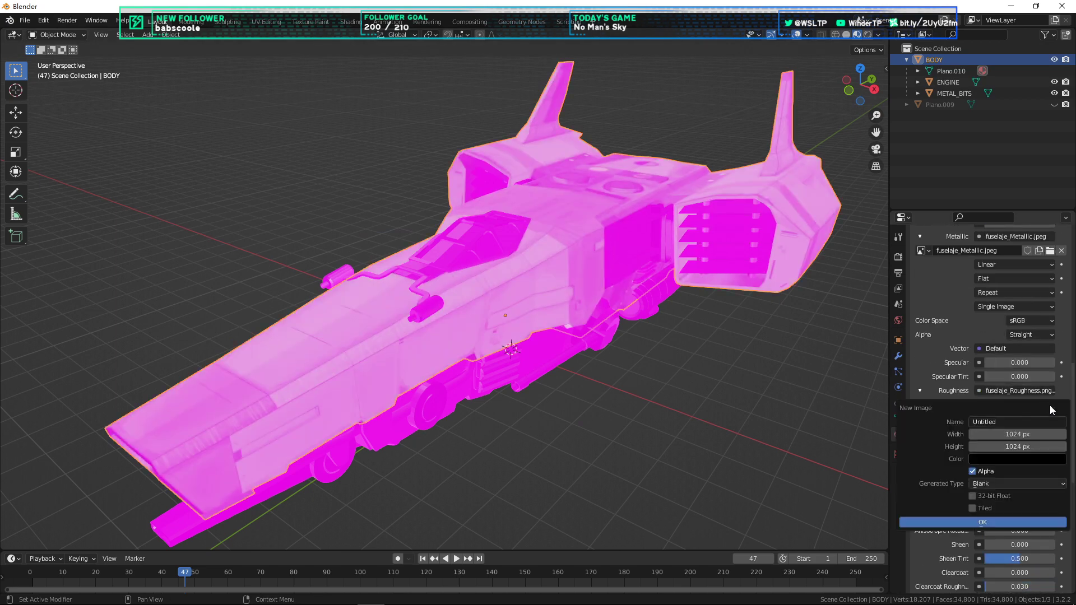
{"action": "left_click", "coordinate": [1051, 405]}
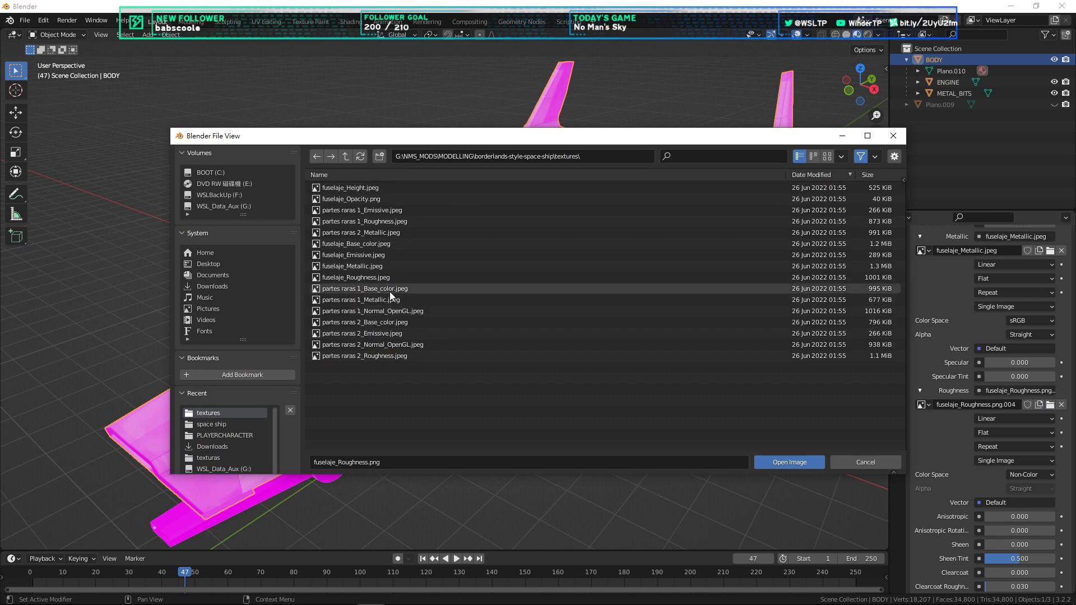
{"action": "double_click", "coordinate": [369, 277]}
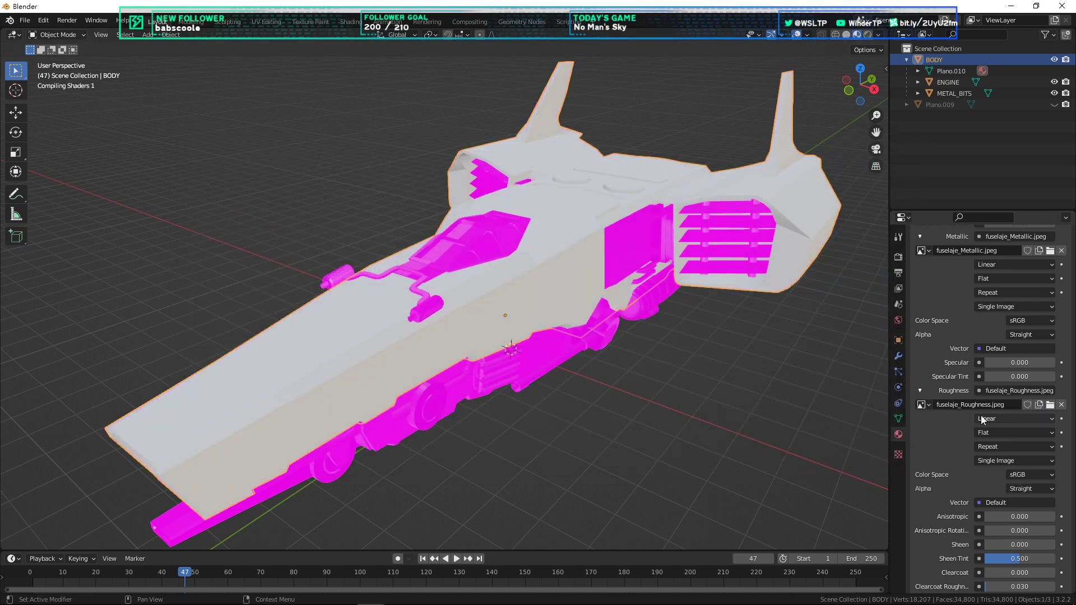
Step: Expand the image settings of the fuselaje material's Emission input
{"action": "scroll", "coordinate": [980, 418], "scroll_direction": "down", "scroll_amount": 8}
{"action": "left_click", "coordinate": [921, 441]}
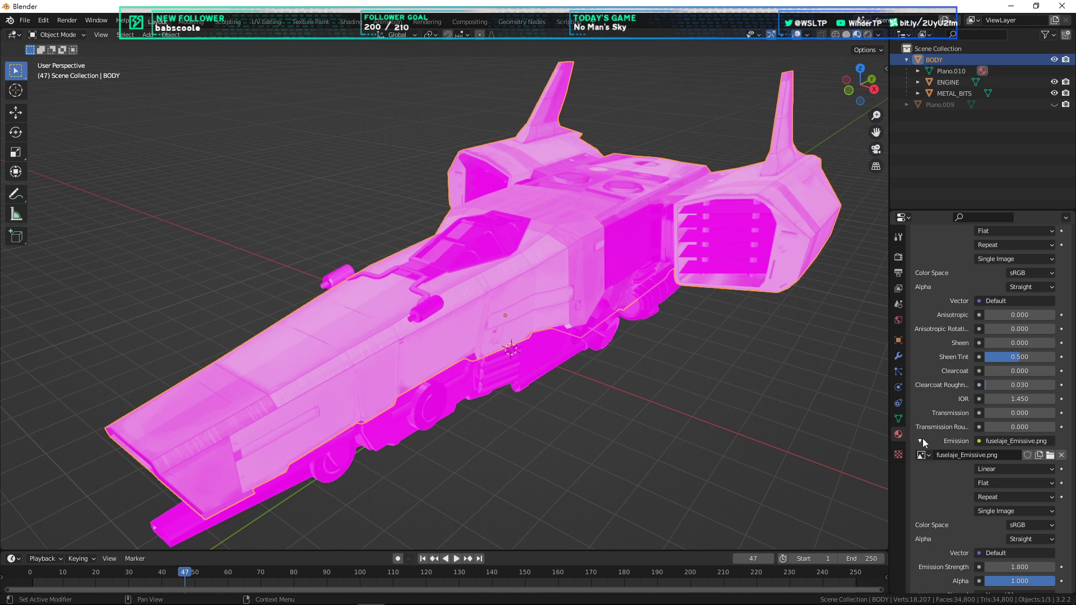
Step: Replace the image of the body material's Emission texture with fuselaje_Emissive.jpeg from the textures folder
{"action": "left_click", "coordinate": [1050, 455]}
{"action": "key", "text": "ctrl+v"}
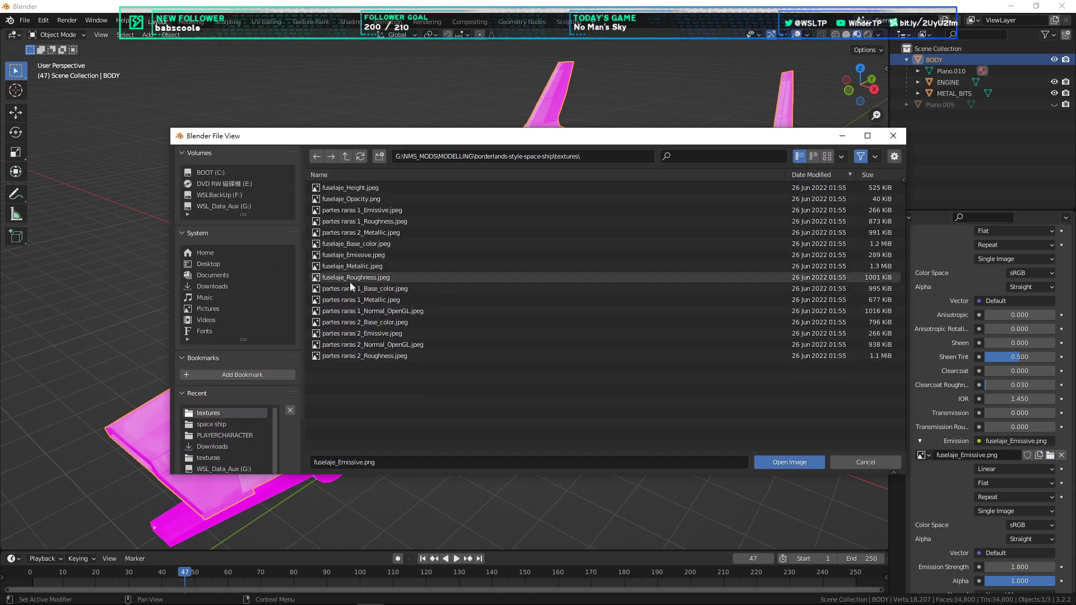
{"action": "double_click", "coordinate": [363, 254]}
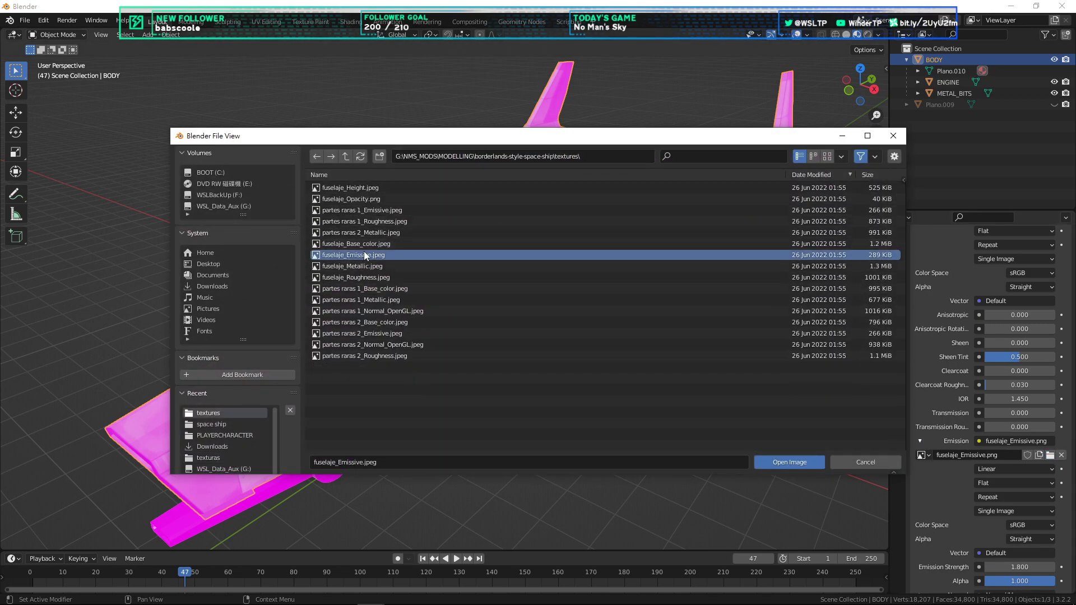
{"action": "middle_click_drag", "start_coordinate": [515, 294], "coordinate": [496, 373]}
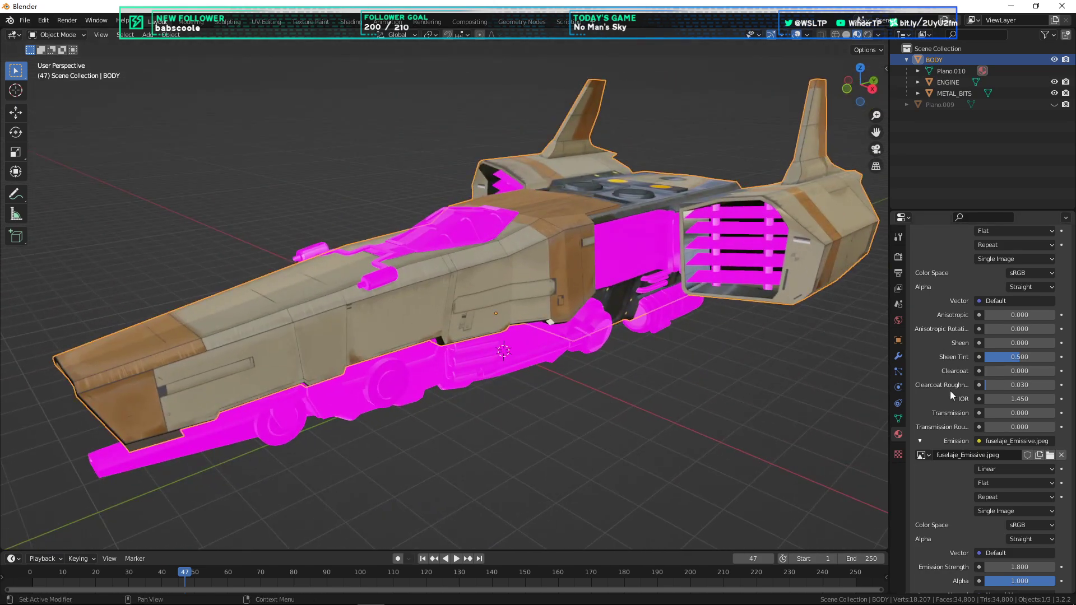
Step: Replace the body material's normal map image with fuselaje_Normal_OpenGL.jpg from borderlands-style-space-ship\source\space ship\texturas
{"action": "scroll", "coordinate": [950, 393], "scroll_direction": "down", "scroll_amount": 6}
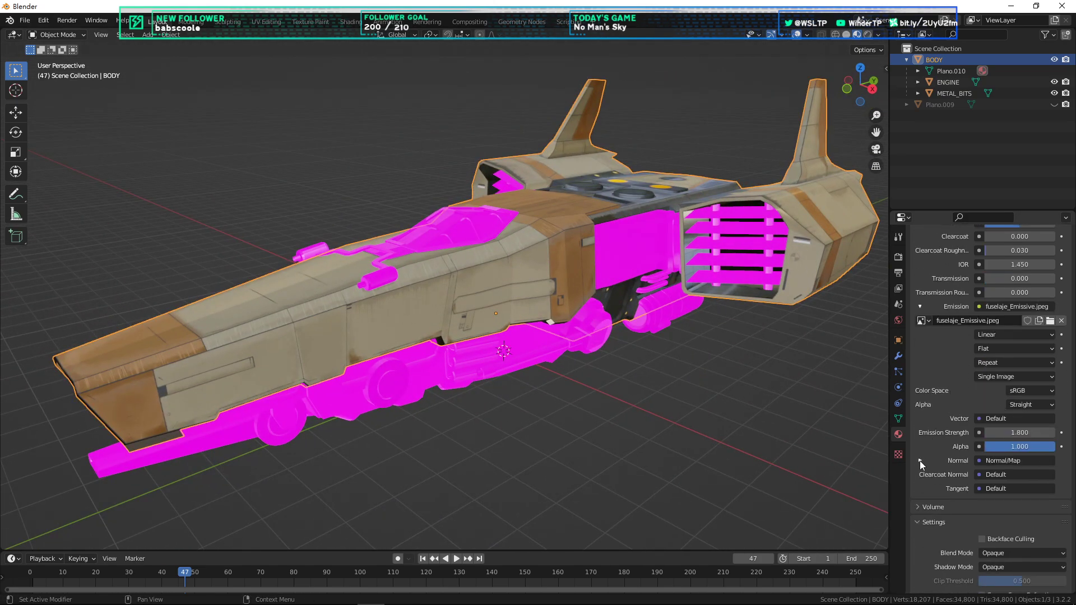
{"action": "left_click", "coordinate": [919, 460]}
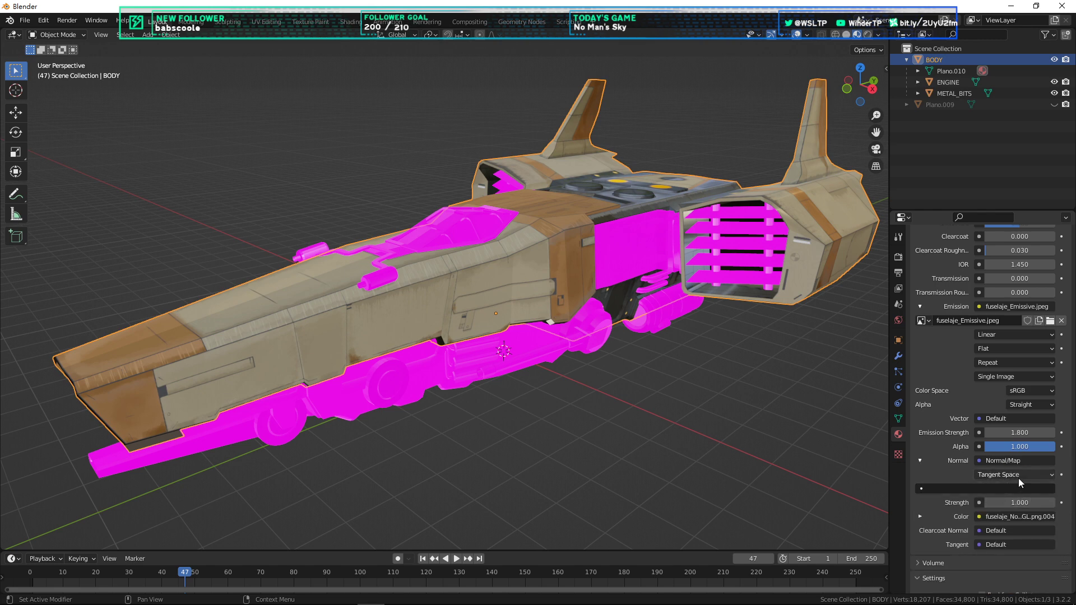
{"action": "left_click", "coordinate": [920, 517]}
{"action": "scroll", "coordinate": [934, 426], "scroll_direction": "down", "scroll_amount": 3}
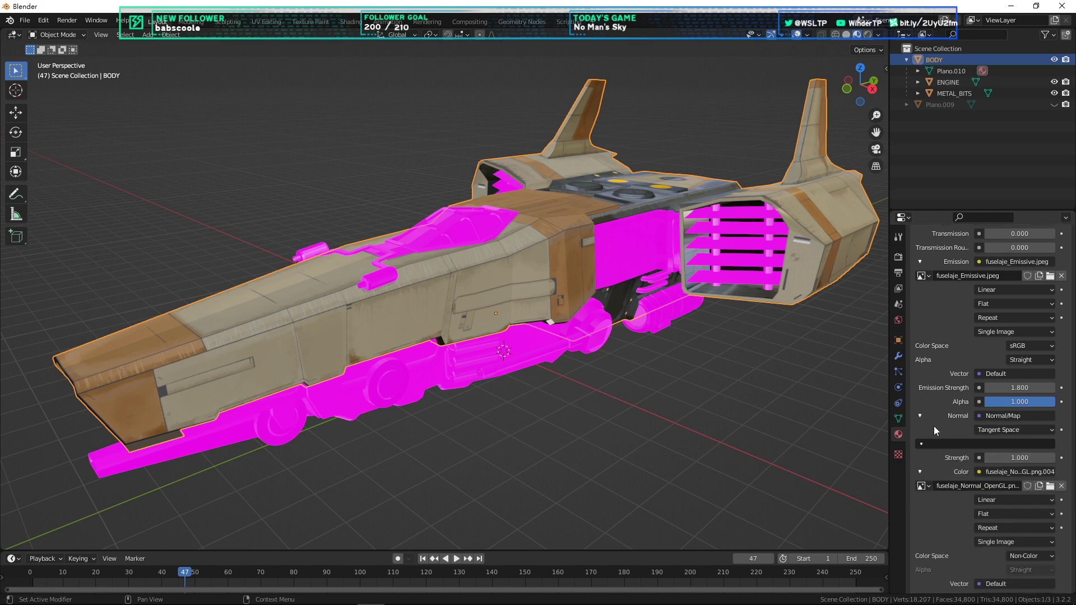
{"action": "left_click", "coordinate": [1051, 464]}
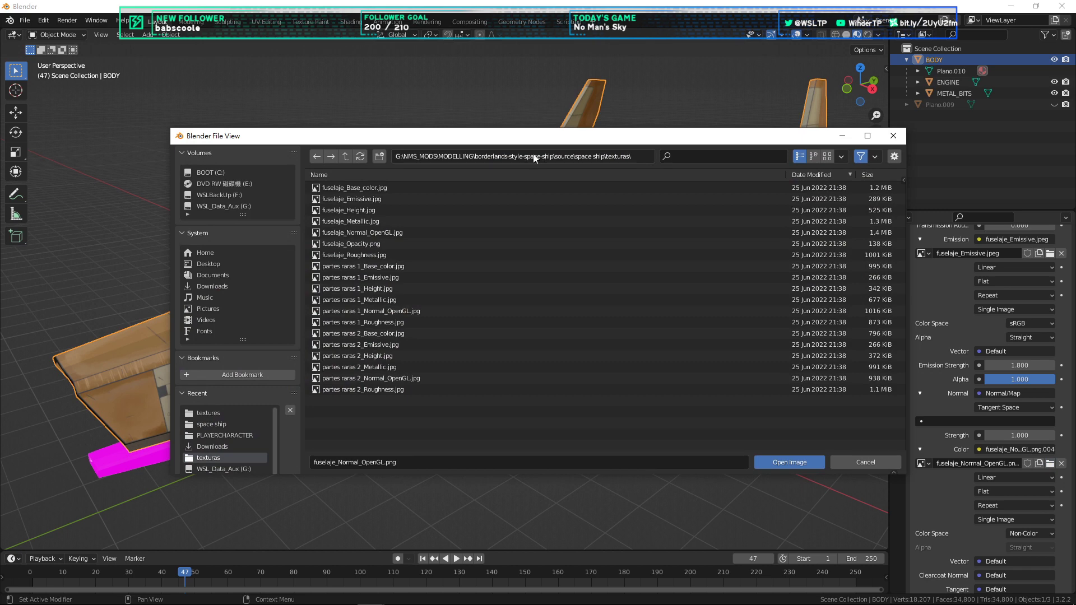
{"action": "left_click", "coordinate": [208, 413]}
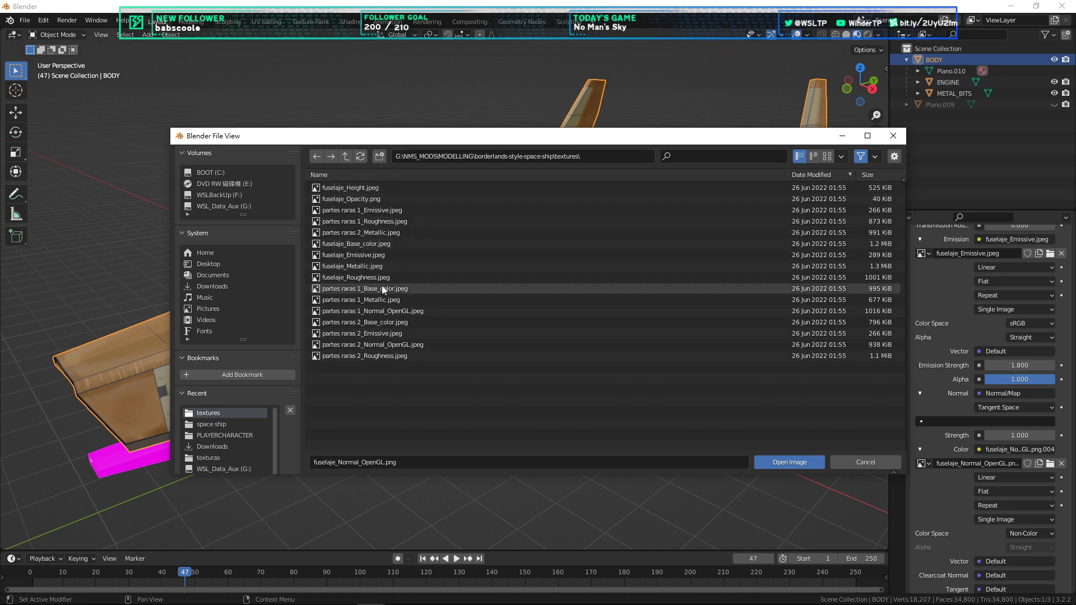
{"action": "double_click", "coordinate": [345, 156]}
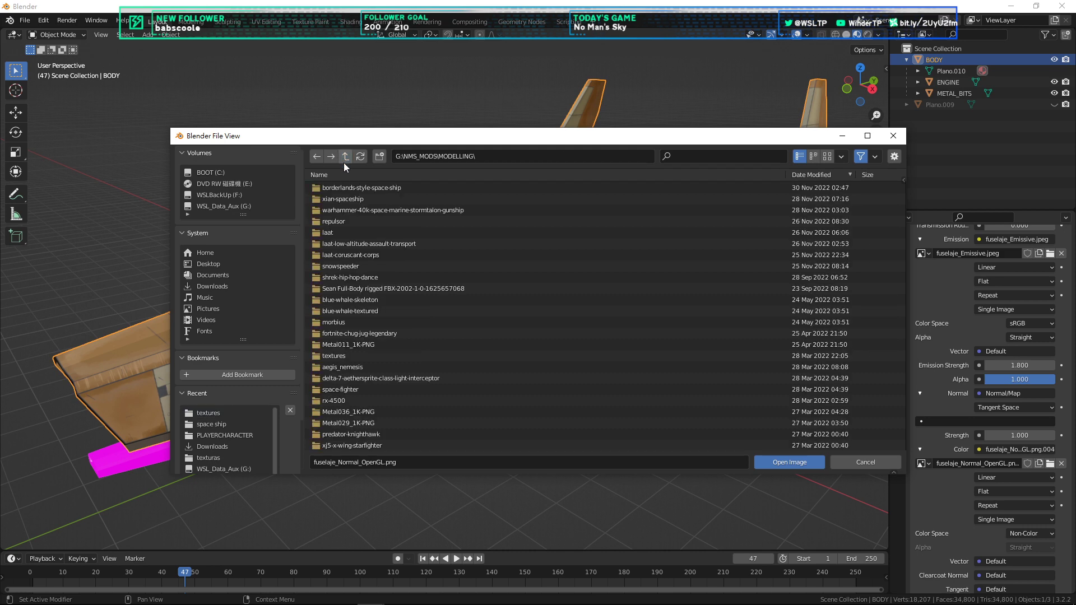
{"action": "double_click", "coordinate": [343, 188]}
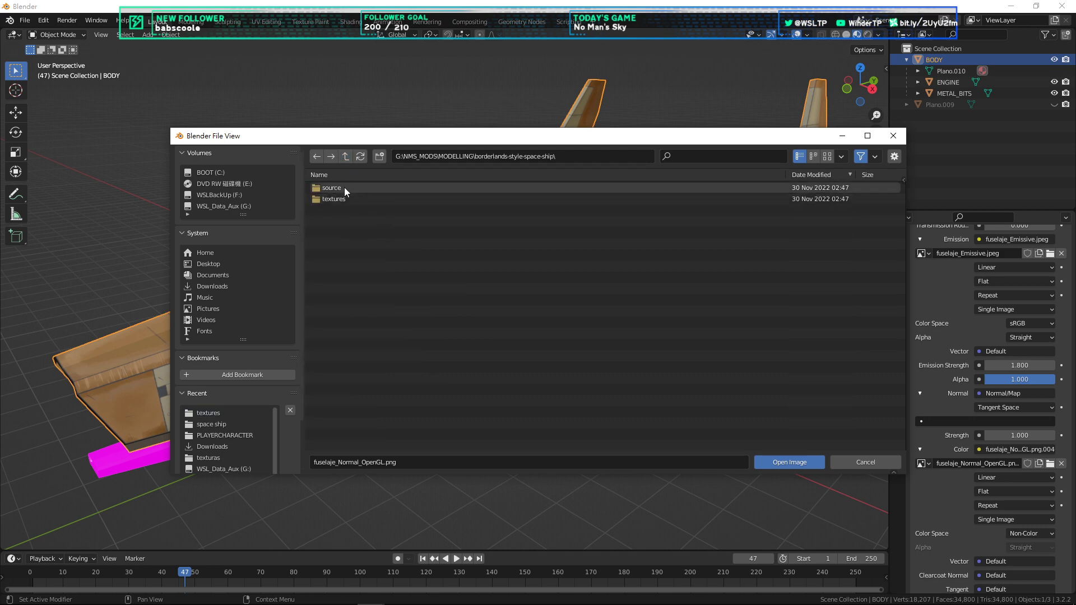
{"action": "double_click", "coordinate": [344, 188]}
{"action": "double_click", "coordinate": [344, 188]}
{"action": "double_click", "coordinate": [344, 187]}
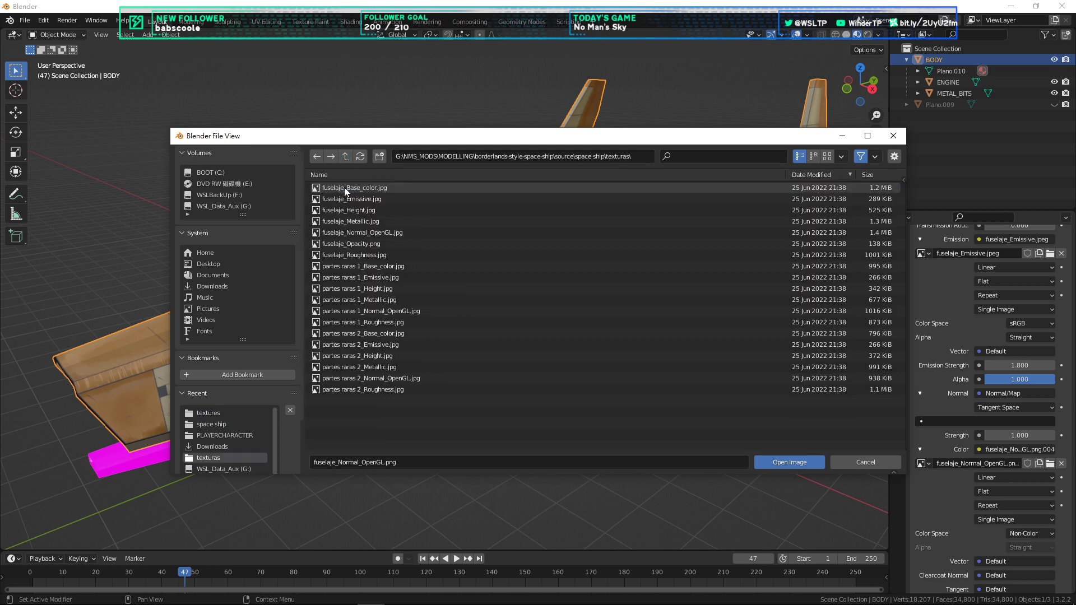
{"action": "double_click", "coordinate": [390, 232]}
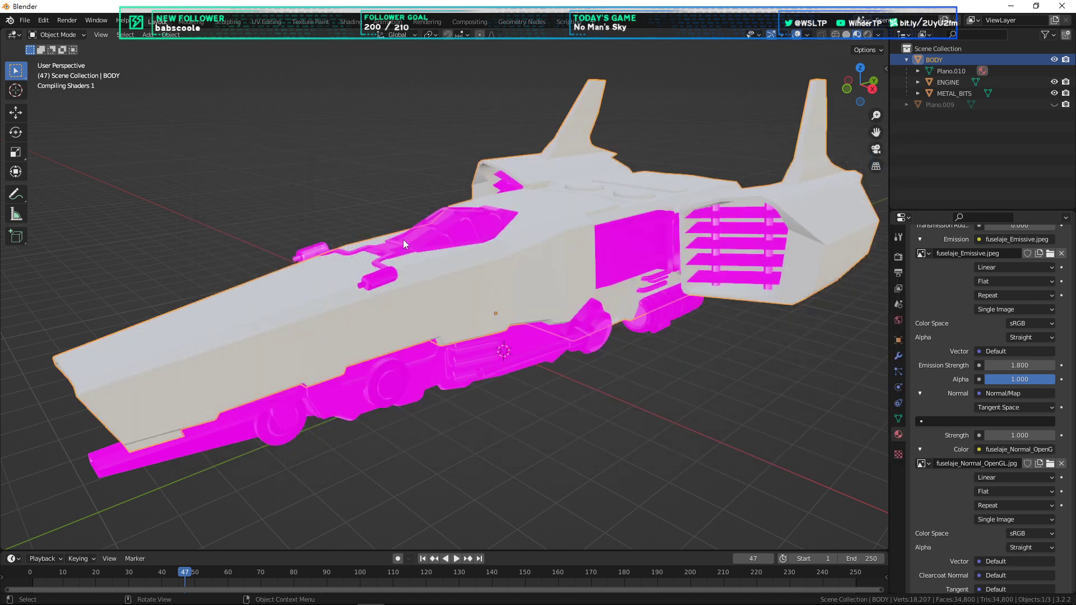
Step: Inspect the retextured body and check which parts belong to the ENGINE and METAL_BITS objects, leaving nothing selected
{"action": "middle_click_drag", "start_coordinate": [620, 402], "coordinate": [588, 355]}
{"action": "scroll", "coordinate": [643, 360], "scroll_direction": "up", "scroll_amount": 3}
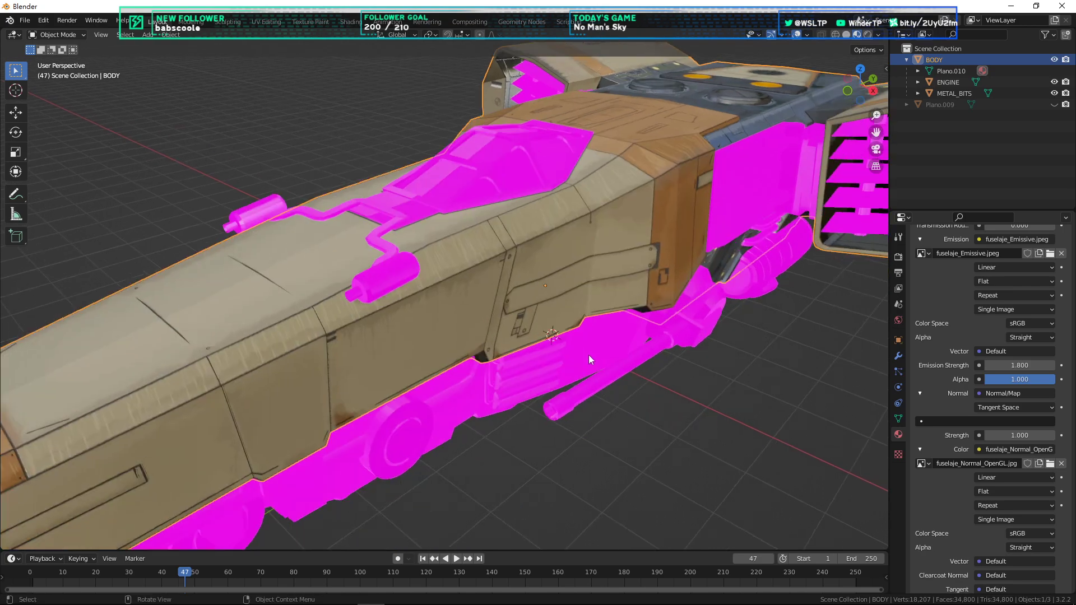
{"action": "scroll", "coordinate": [589, 354], "scroll_direction": "down", "scroll_amount": 4}
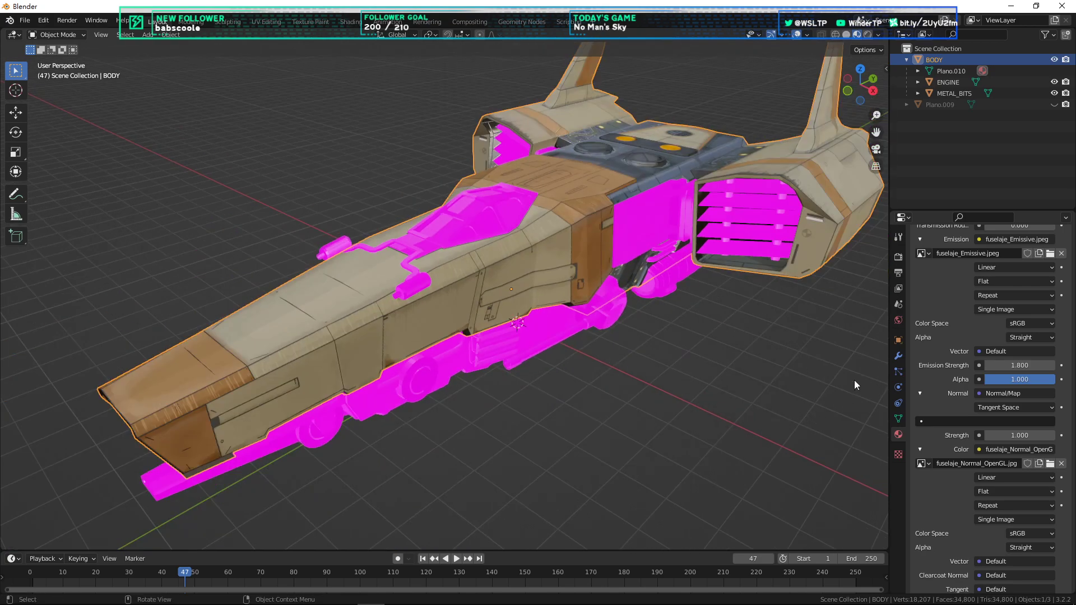
{"action": "left_click", "coordinate": [960, 93]}
{"action": "left_click", "coordinate": [952, 84], "text": "shift"}
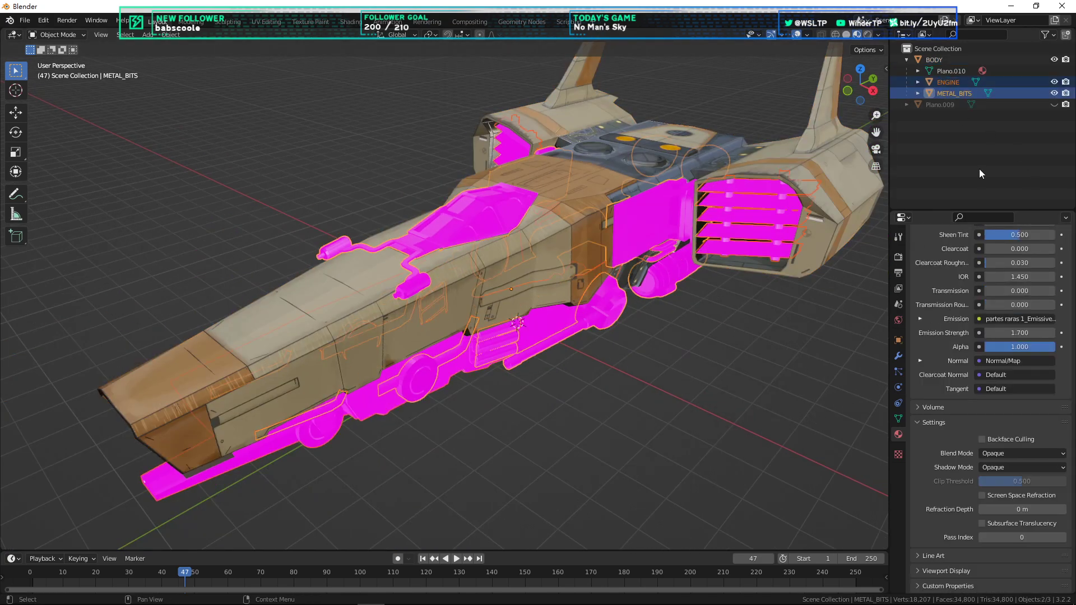
{"action": "middle_click_drag", "start_coordinate": [762, 212], "coordinate": [734, 232]}
{"action": "left_click", "coordinate": [942, 60]}
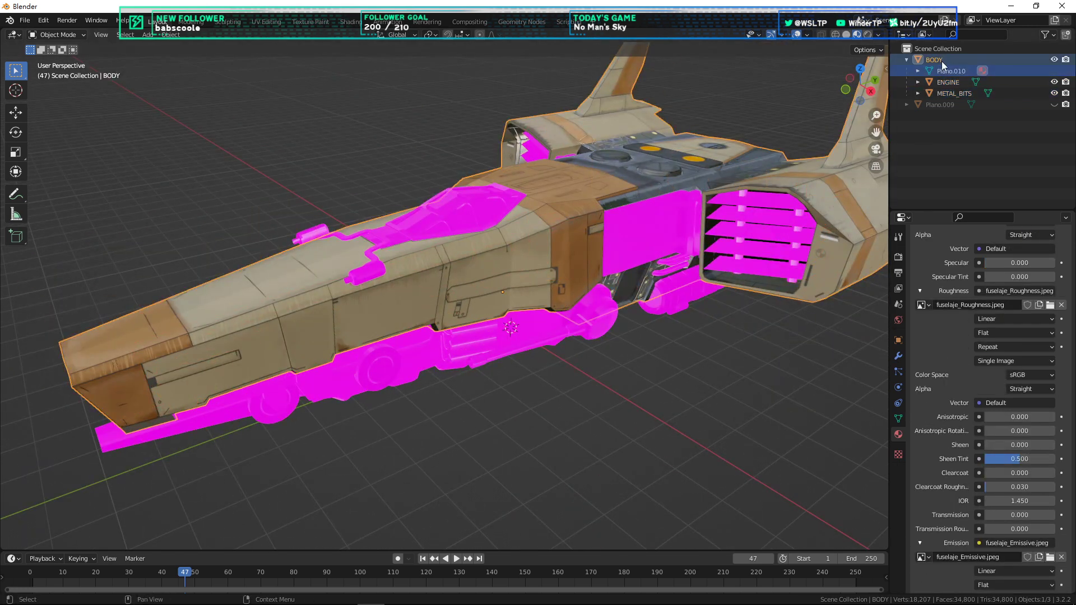
{"action": "left_click", "coordinate": [947, 189]}
{"action": "middle_click_drag", "start_coordinate": [672, 383], "coordinate": [526, 341]}
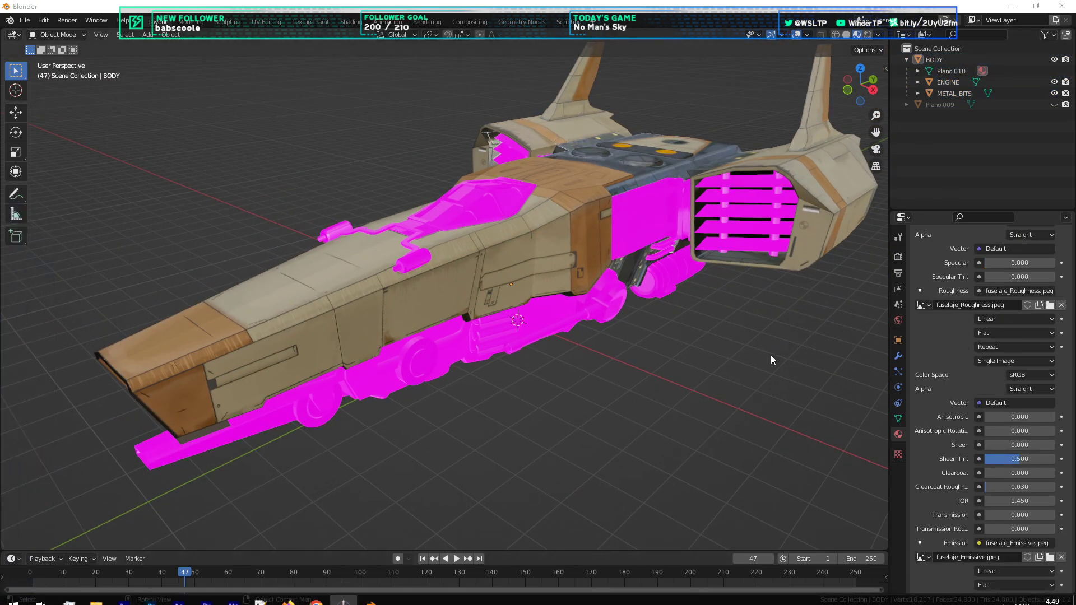
Step: Review the fuselaje material's Base Color, Metallic, Roughness, Emission and Normal texture assignments
{"action": "scroll", "coordinate": [936, 368], "scroll_direction": "up", "scroll_amount": 15}
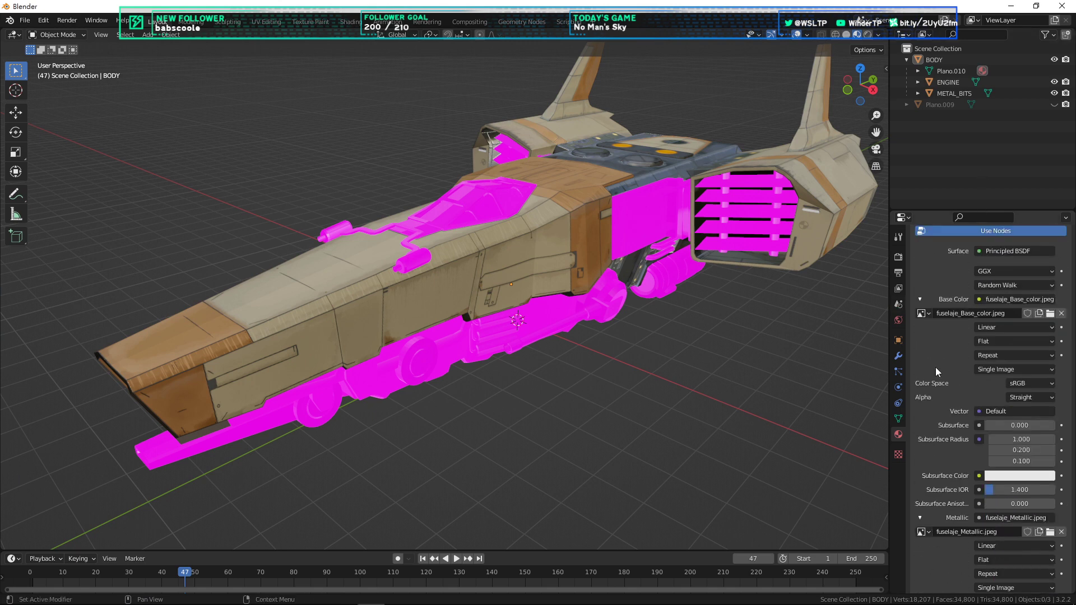
{"action": "scroll", "coordinate": [936, 367], "scroll_direction": "down", "scroll_amount": 1}
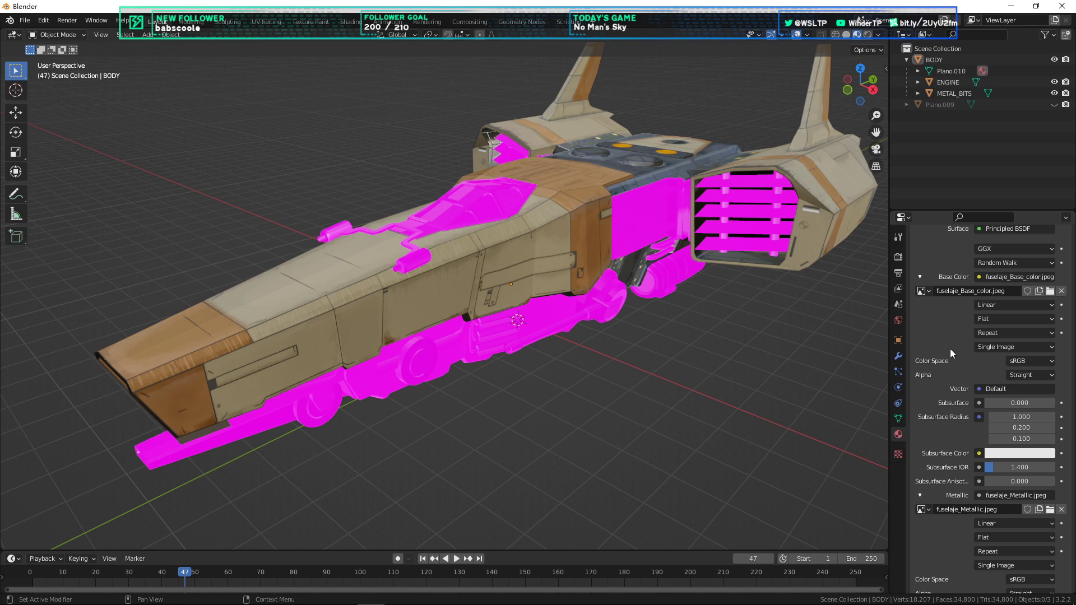
{"action": "scroll", "coordinate": [963, 308], "scroll_direction": "up", "scroll_amount": 4}
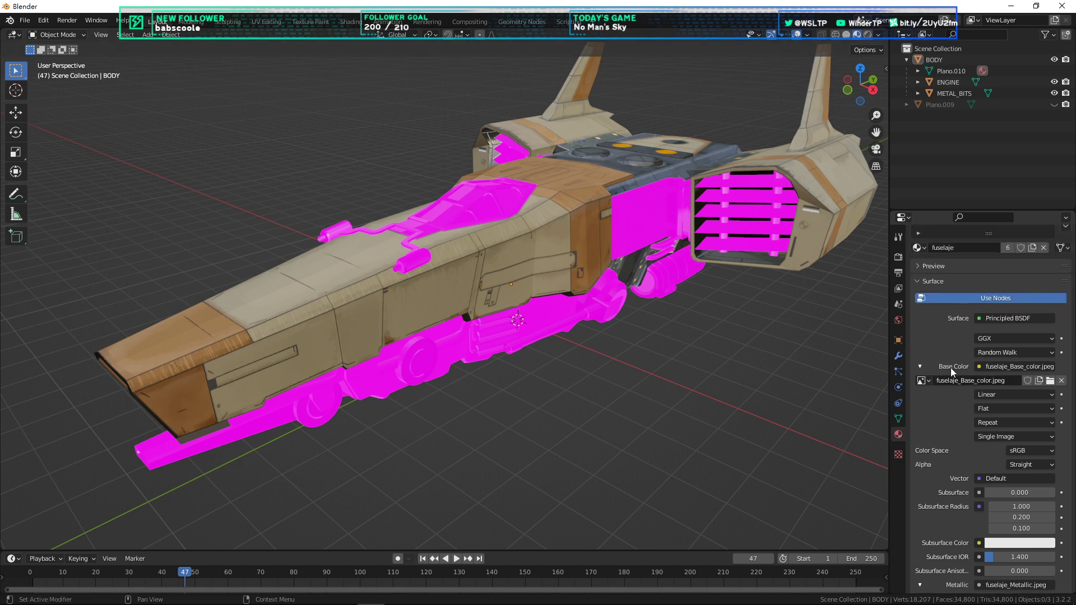
{"action": "scroll", "coordinate": [991, 380], "scroll_direction": "down", "scroll_amount": 5}
{"action": "scroll", "coordinate": [989, 381], "scroll_direction": "down", "scroll_amount": 6}
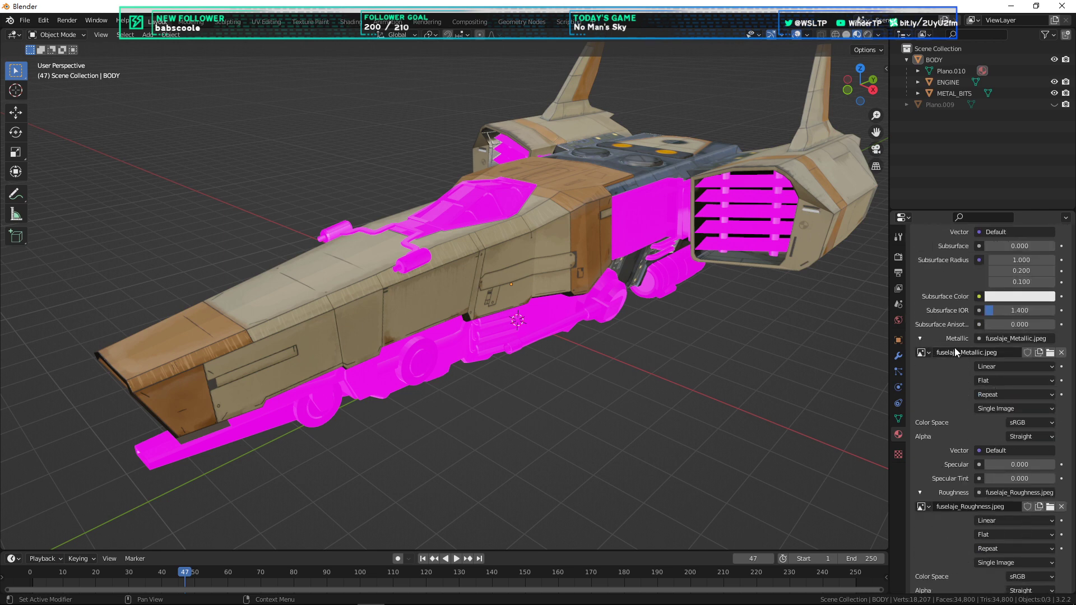
{"action": "scroll", "coordinate": [957, 353], "scroll_direction": "down", "scroll_amount": 3}
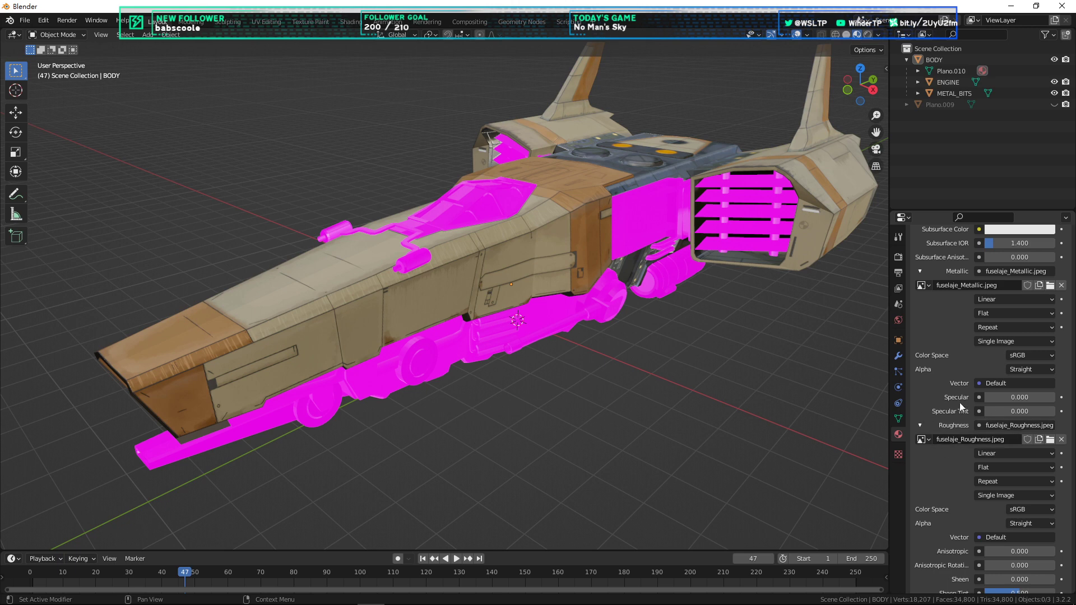
{"action": "scroll", "coordinate": [959, 402], "scroll_direction": "down", "scroll_amount": 13}
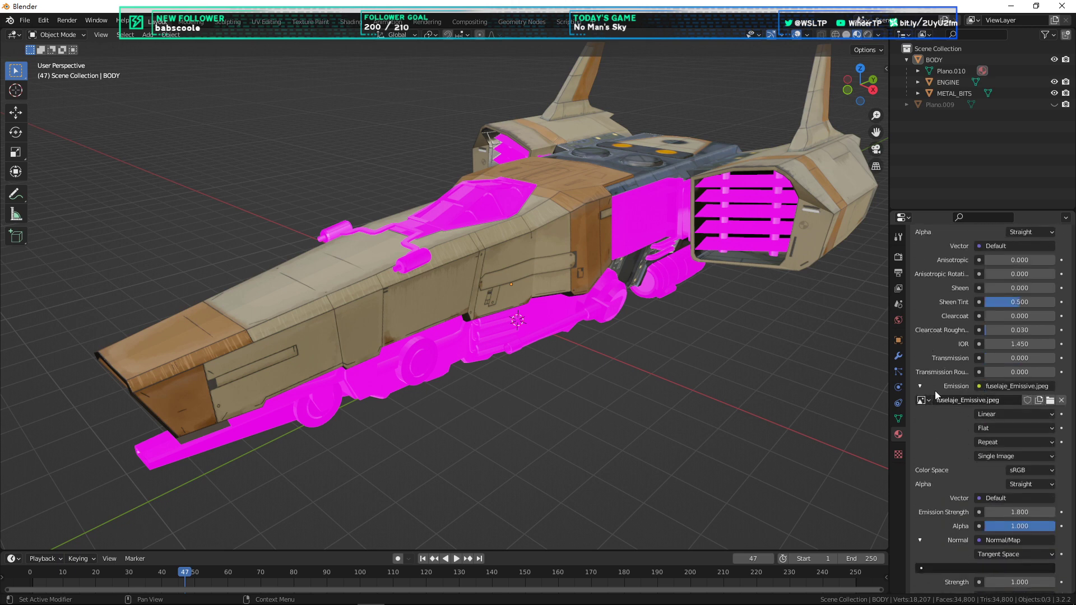
{"action": "scroll", "coordinate": [963, 457], "scroll_direction": "down", "scroll_amount": 5}
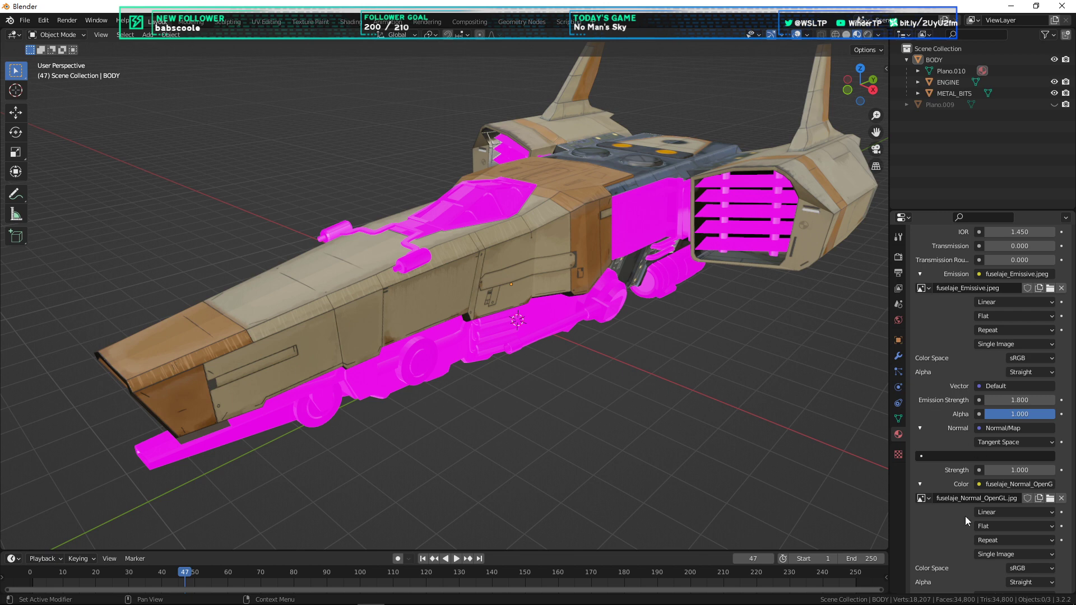
{"action": "scroll", "coordinate": [1023, 420], "scroll_direction": "up", "scroll_amount": 3}
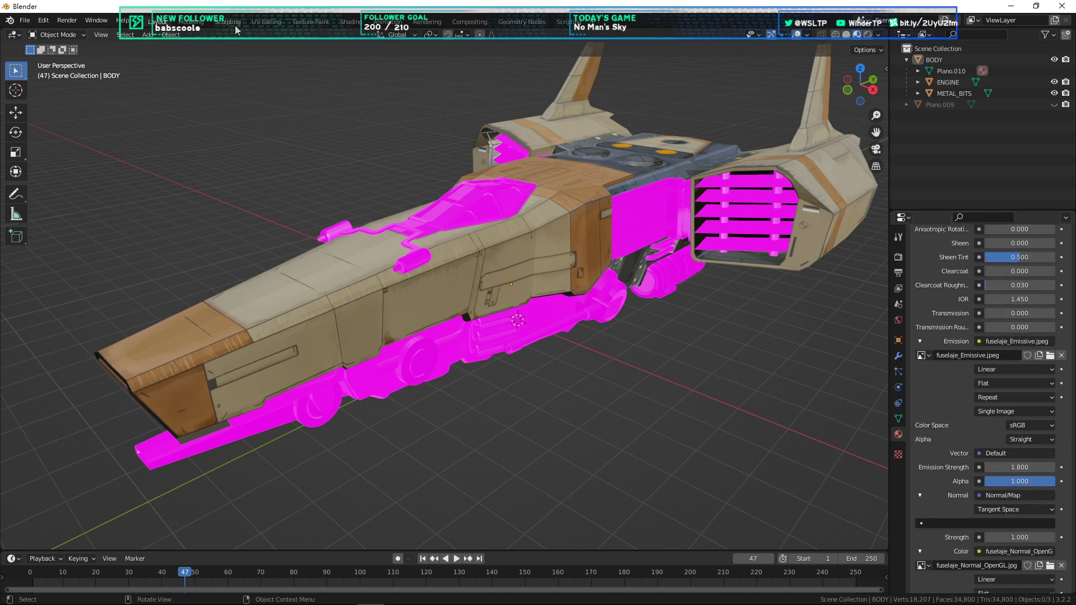
{"action": "scroll", "coordinate": [964, 388], "scroll_direction": "down", "scroll_amount": 6}
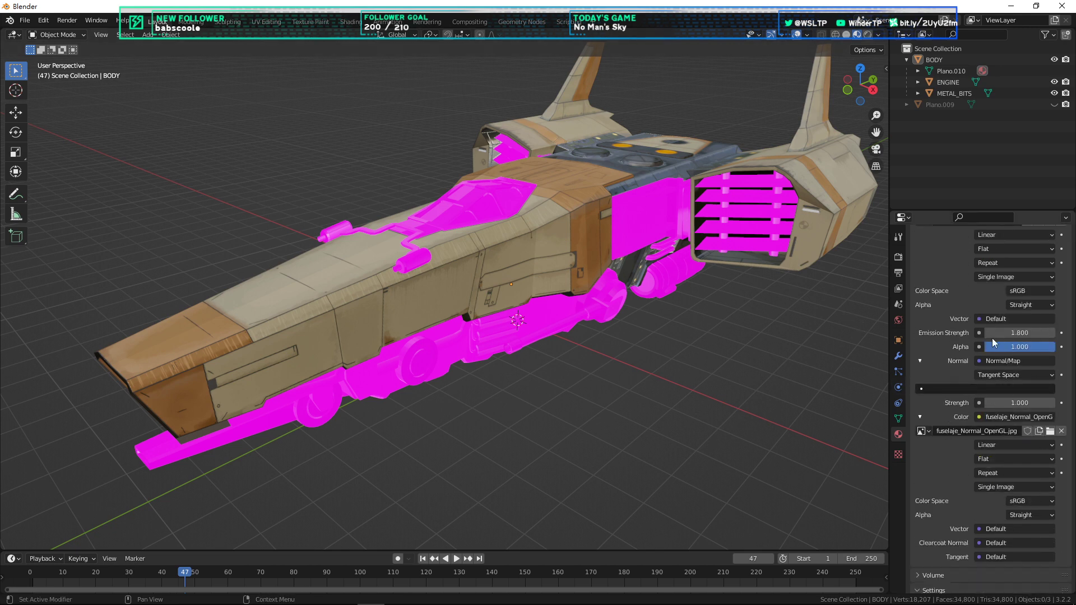
{"action": "scroll", "coordinate": [989, 340], "scroll_direction": "up", "scroll_amount": 20}
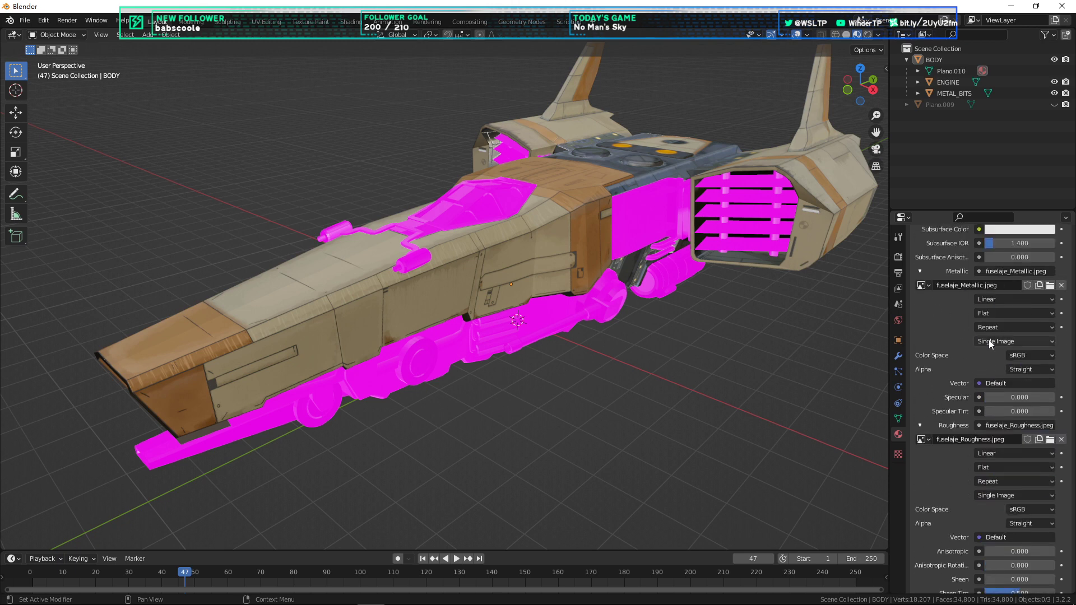
{"action": "scroll", "coordinate": [988, 340], "scroll_direction": "down", "scroll_amount": 20}
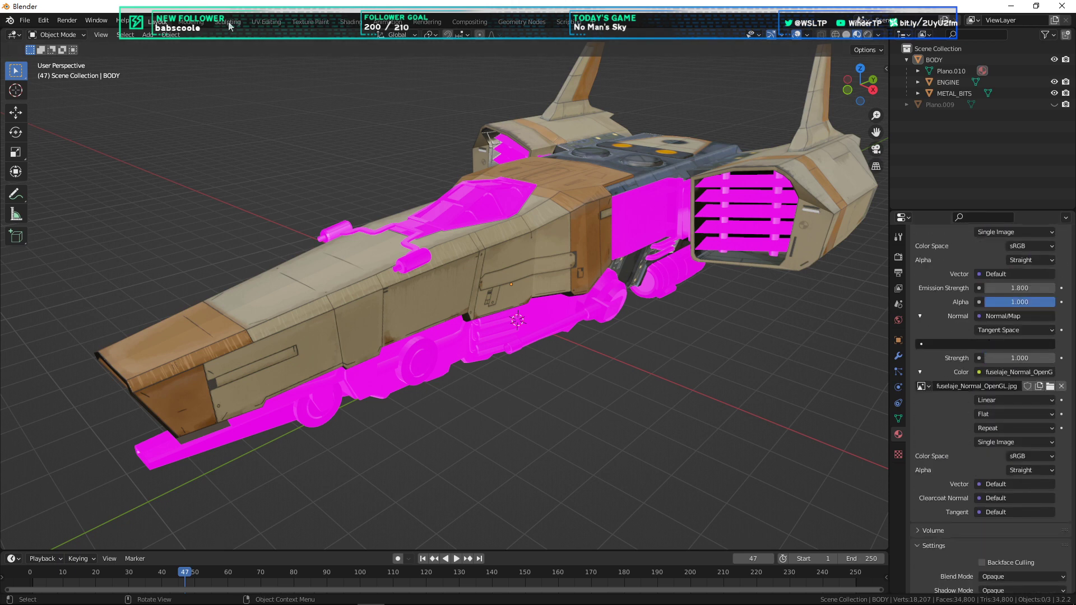
Step: Switch to the Shading workspace and enlarge the shader editor area showing the fuselaje material's nodes
{"action": "left_click", "coordinate": [351, 22]}
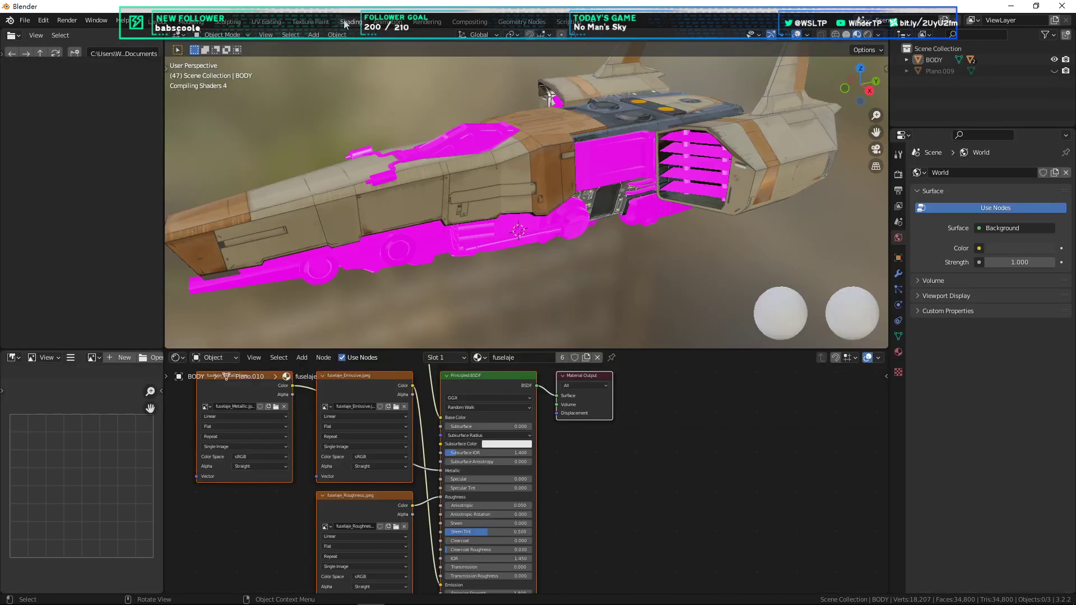
{"action": "middle_click_drag", "start_coordinate": [686, 461], "coordinate": [732, 502]}
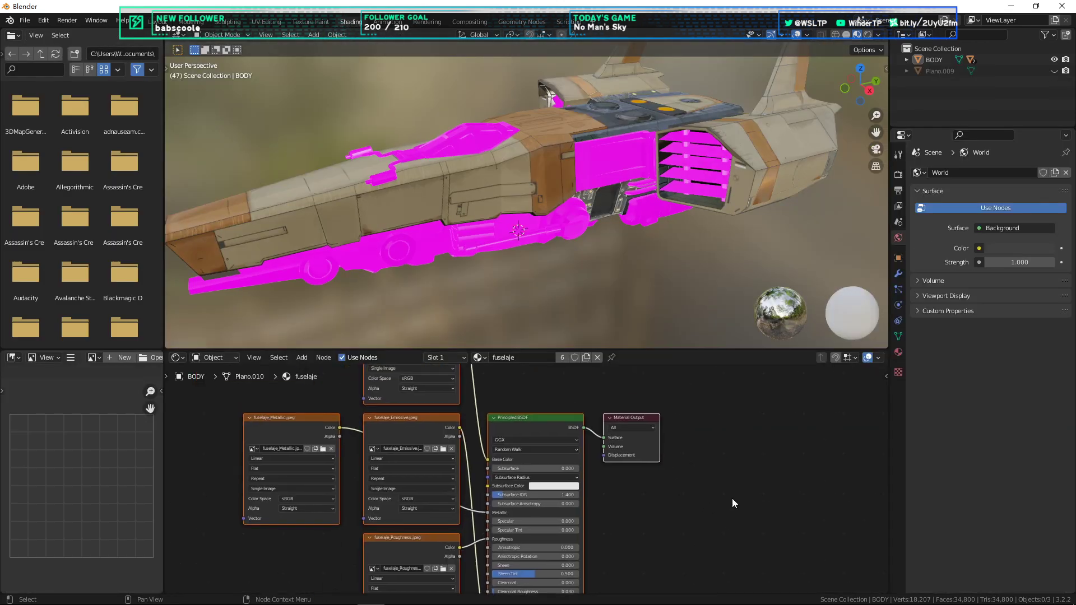
{"action": "scroll", "coordinate": [732, 502], "scroll_direction": "down", "scroll_amount": 3}
{"action": "left_click_drag", "start_coordinate": [558, 351], "coordinate": [561, 222]}
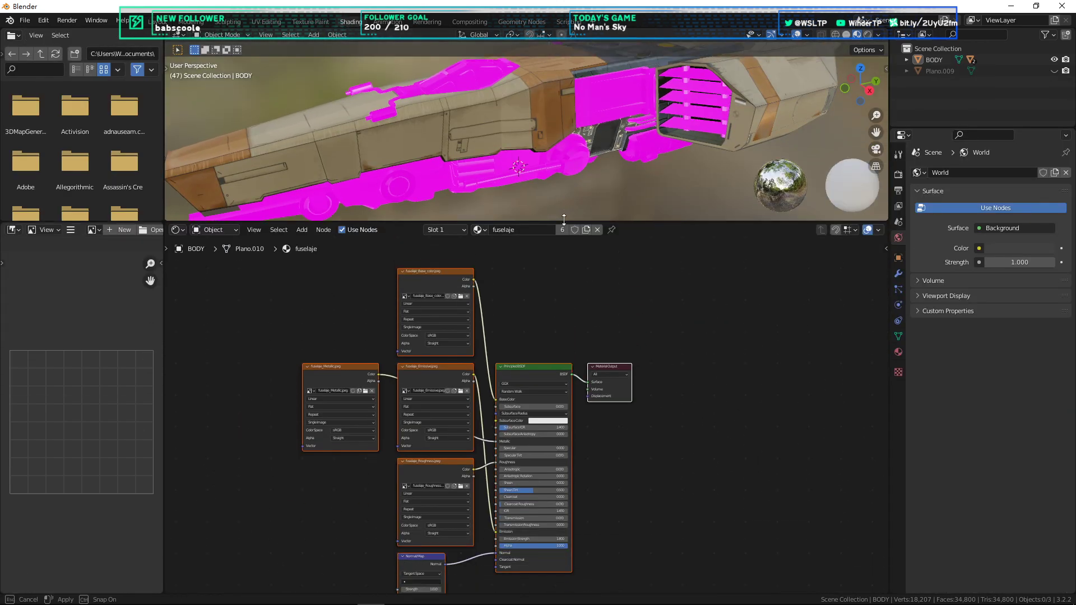
{"action": "middle_click_drag", "start_coordinate": [623, 108], "coordinate": [572, 129]}
{"action": "scroll", "coordinate": [572, 130], "scroll_direction": "down", "scroll_amount": 3}
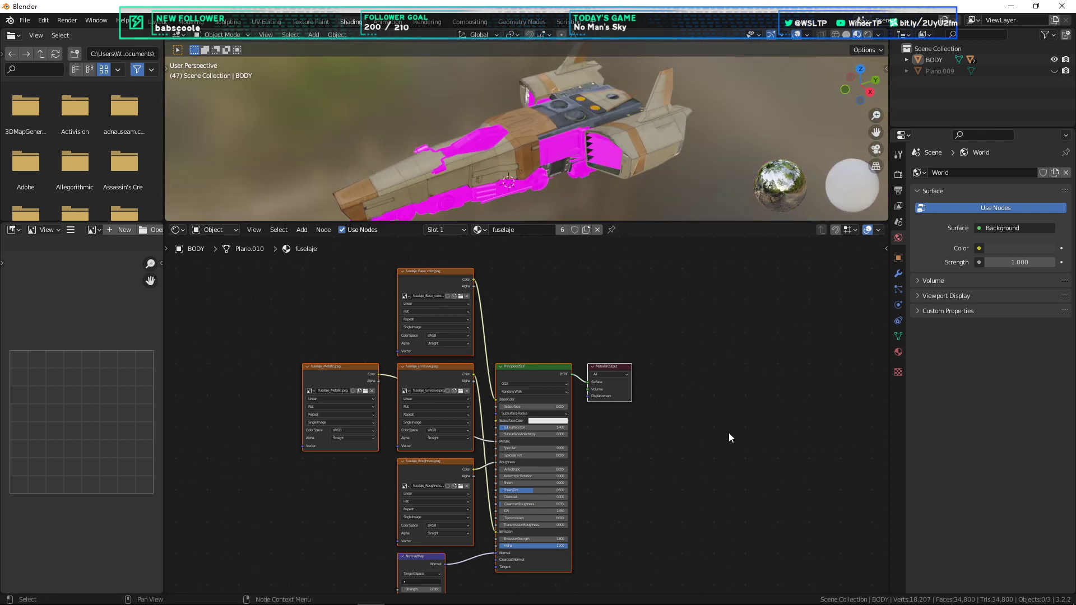
Step: Frame the fuselaje node tree and show the shader editor's sidebar with the node properties
{"action": "middle_click_drag", "start_coordinate": [729, 432], "coordinate": [740, 390]}
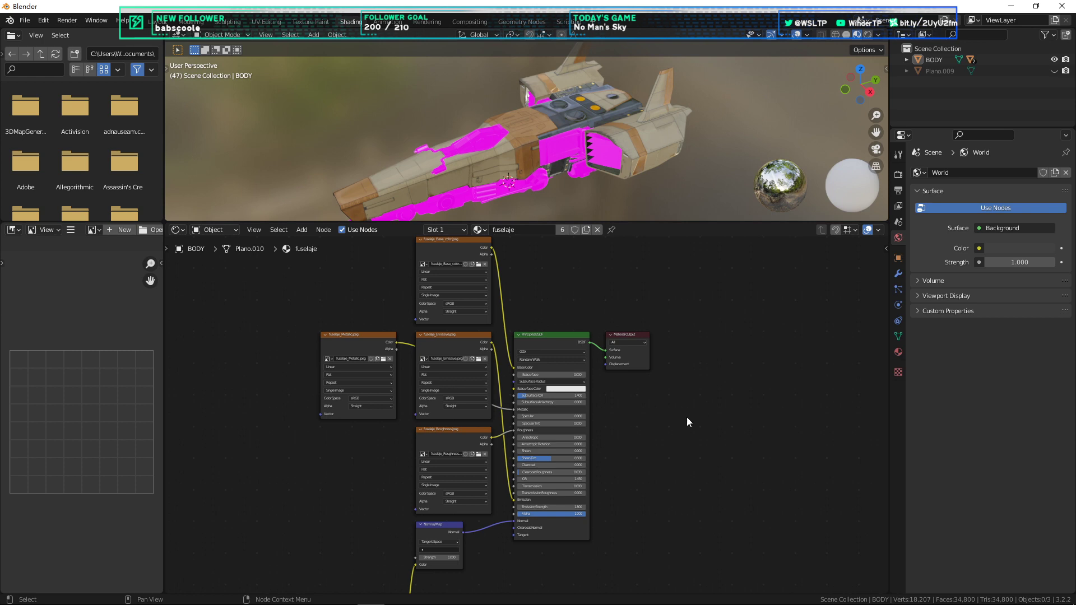
{"action": "scroll", "coordinate": [687, 417], "scroll_direction": "down", "scroll_amount": 4}
{"action": "scroll", "coordinate": [675, 428], "scroll_direction": "up", "scroll_amount": 5}
{"action": "mouse_move", "coordinate": [638, 481]}
{"action": "middle_mouse_down"}
{"action": "mouse_move", "coordinate": [641, 471]}
{"action": "mouse_move", "coordinate": [680, 468]}
{"action": "mouse_move", "coordinate": [637, 462]}
{"action": "middle_mouse_up"}
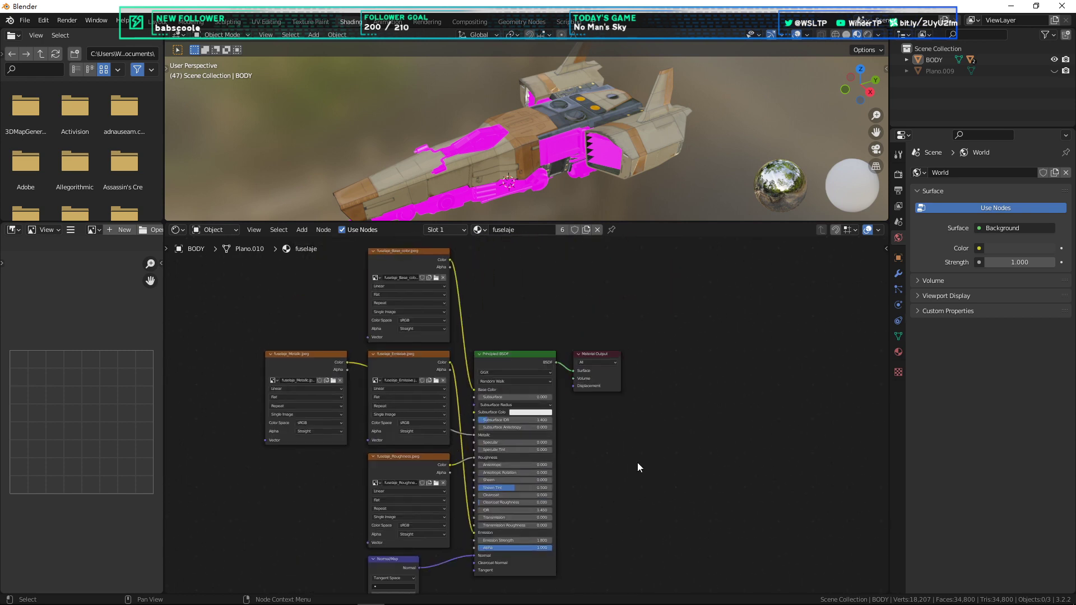
{"action": "left_click", "coordinate": [885, 250]}
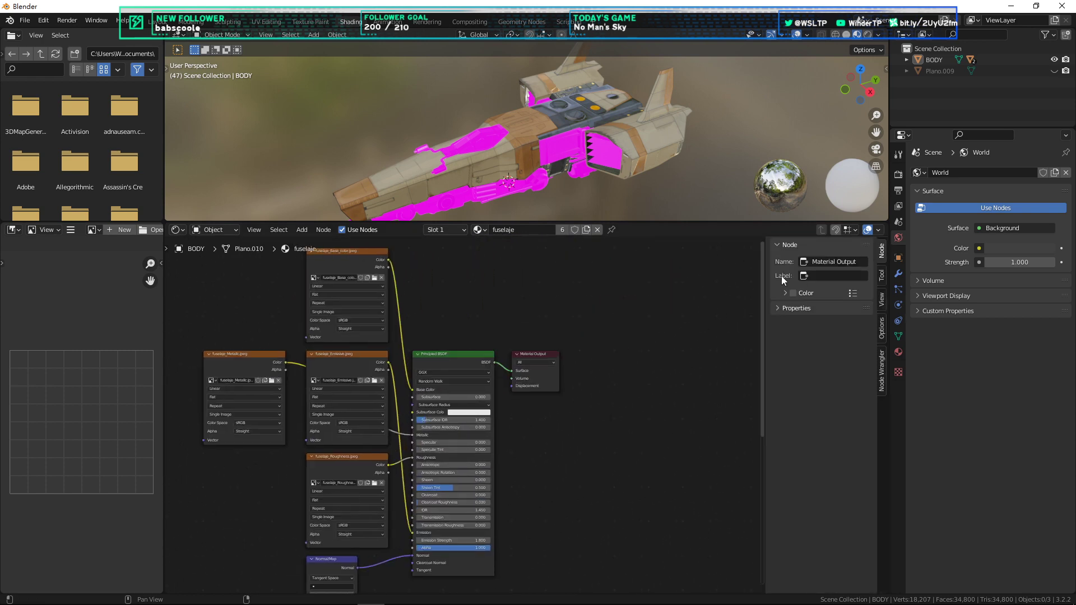
Step: Move the fuselaje_Normal_OpenGL image node up beside the NormalMap node it feeds
{"action": "scroll", "coordinate": [659, 316], "scroll_direction": "down", "scroll_amount": 3}
{"action": "scroll", "coordinate": [521, 321], "scroll_direction": "up", "scroll_amount": 6}
{"action": "middle_click_drag", "start_coordinate": [504, 323], "coordinate": [587, 333]}
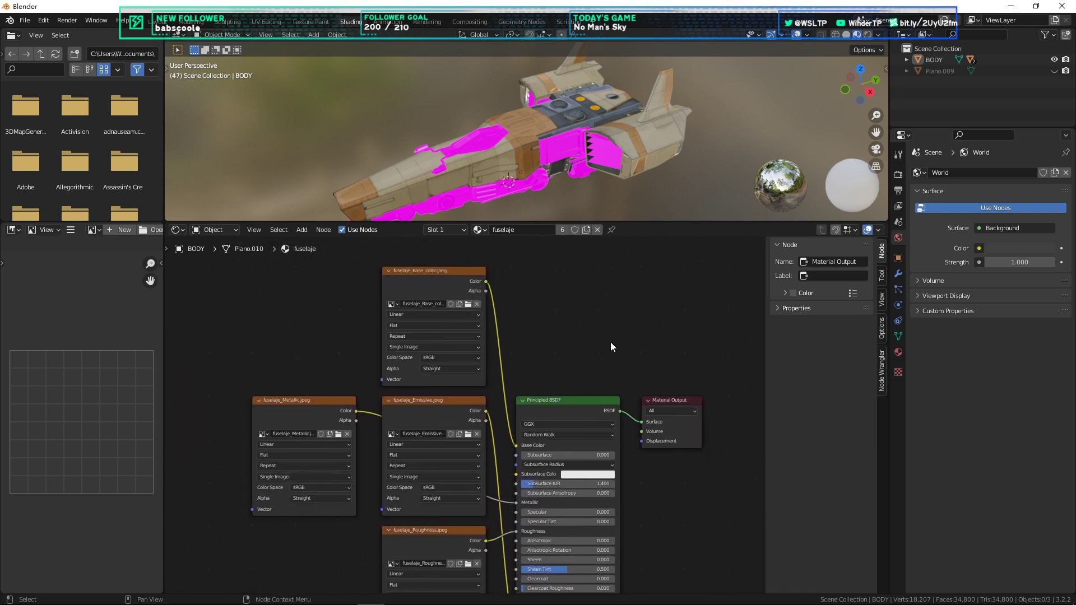
{"action": "scroll", "coordinate": [610, 342], "scroll_direction": "down", "scroll_amount": 10, "text": "shift"}
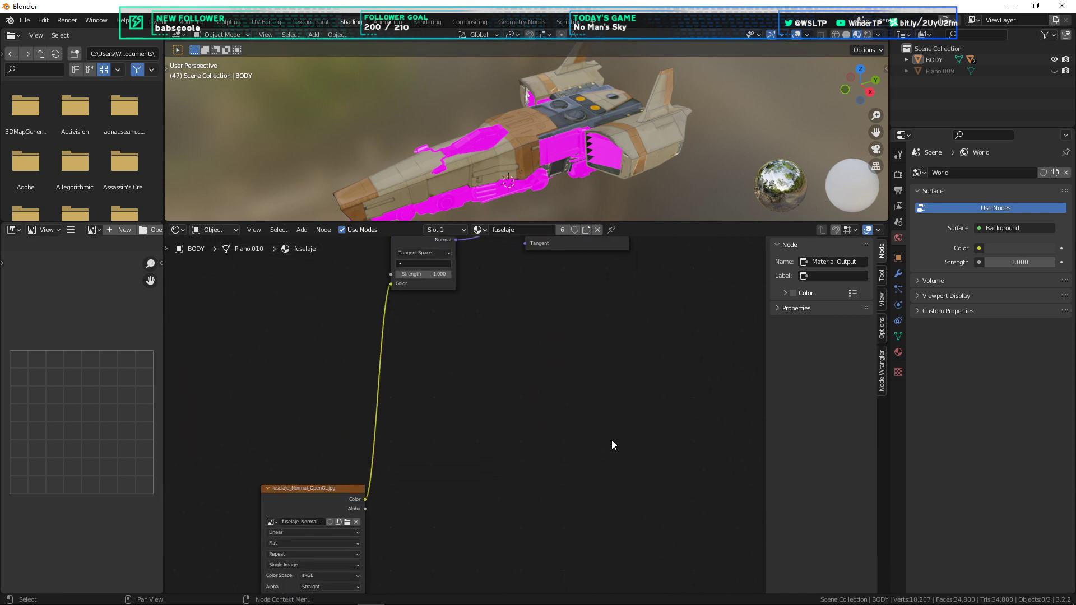
{"action": "left_click_drag", "start_coordinate": [304, 497], "coordinate": [297, 292]}
{"action": "middle_click_drag", "start_coordinate": [520, 354], "coordinate": [512, 312]}
{"action": "middle_click_drag", "start_coordinate": [481, 451], "coordinate": [519, 527]}
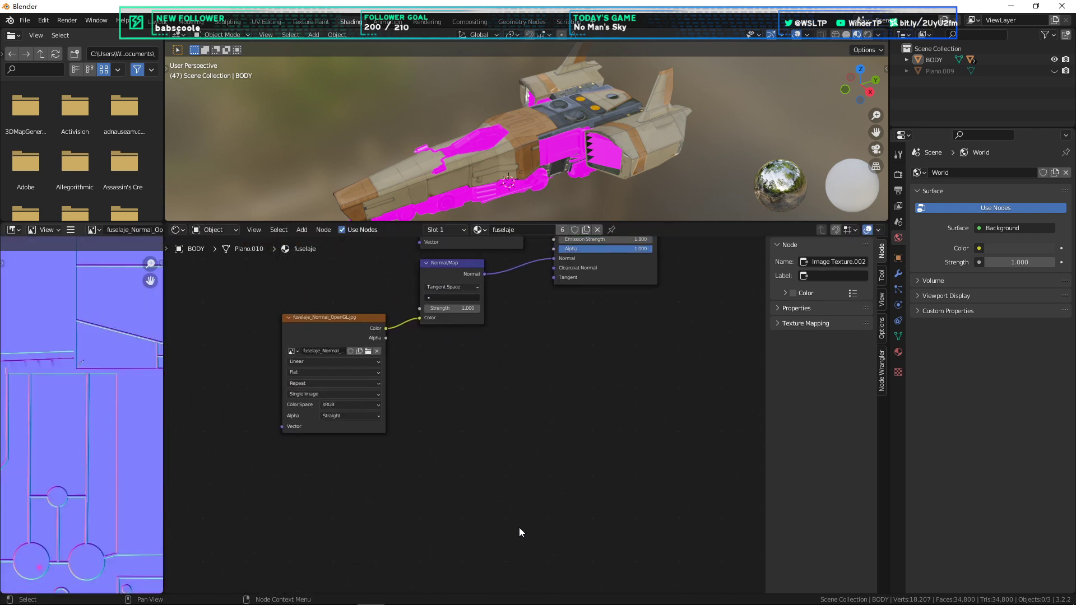
{"action": "middle_click_drag", "start_coordinate": [532, 399], "coordinate": [546, 473]}
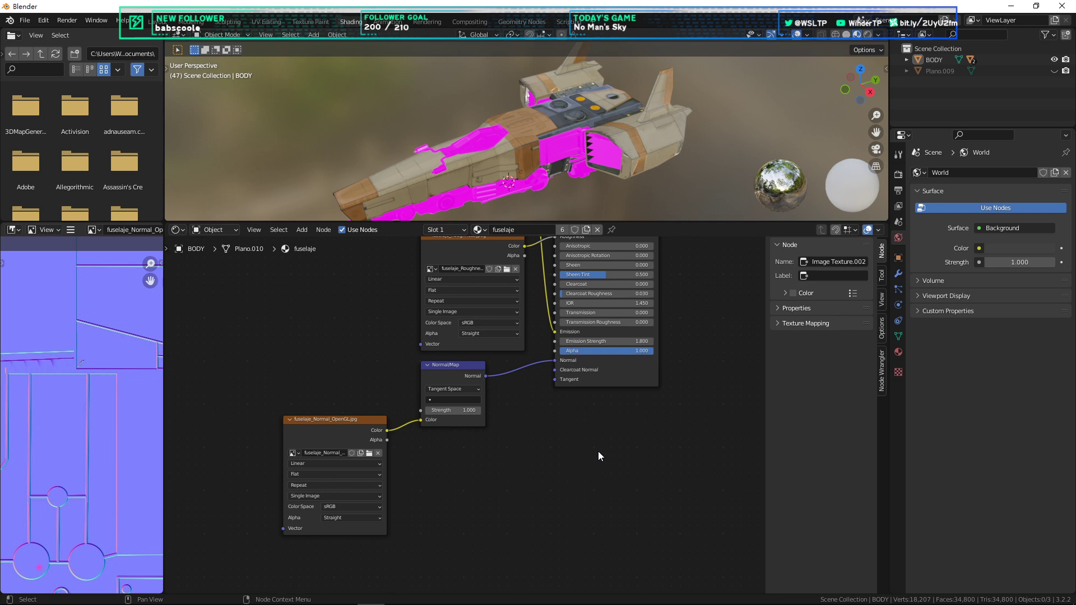
Step: Label the fuselaje_Base_color image texture node DIFFUSE
{"action": "middle_click_drag", "start_coordinate": [650, 411], "coordinate": [639, 465]}
{"action": "middle_click_drag", "start_coordinate": [678, 390], "coordinate": [631, 484]}
{"action": "middle_click_drag", "start_coordinate": [675, 354], "coordinate": [704, 536]}
{"action": "left_click", "coordinate": [466, 305]}
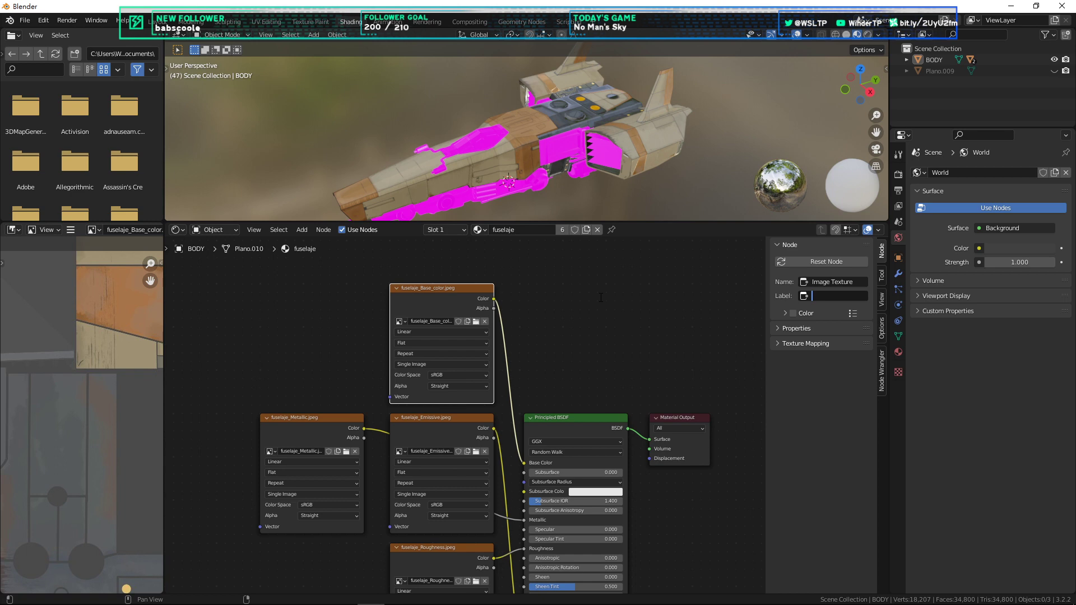
{"action": "type", "text": "DIFFUSE"}
{"action": "key", "text": "Return"}
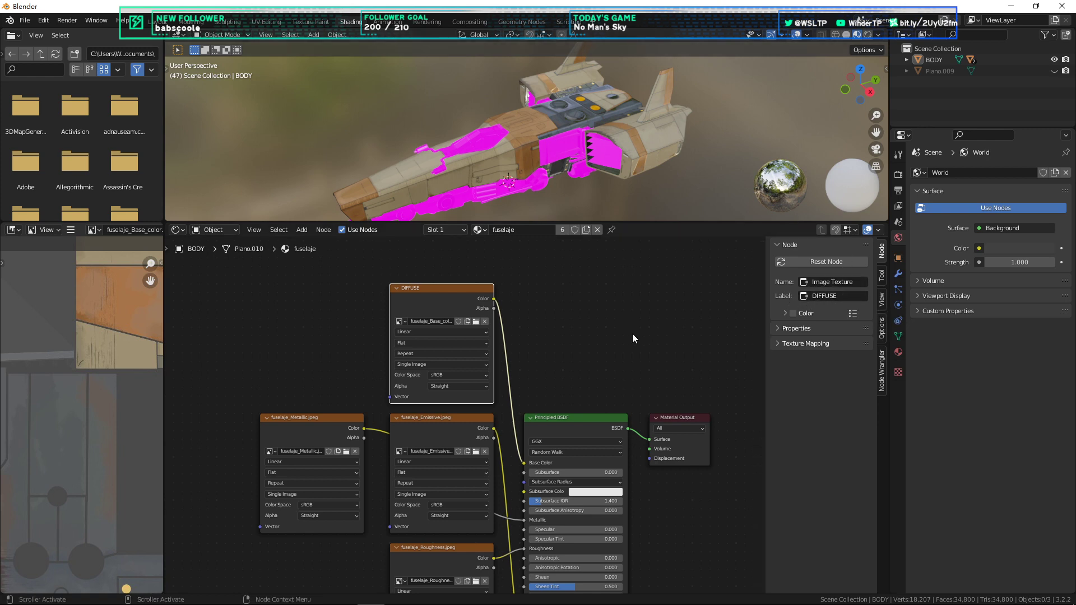
Step: Label the fuselaje_Normal_OpenGL image texture node NORMAL
{"action": "middle_click_drag", "start_coordinate": [596, 319], "coordinate": [387, 238]}
{"action": "middle_click_drag", "start_coordinate": [648, 487], "coordinate": [656, 488]}
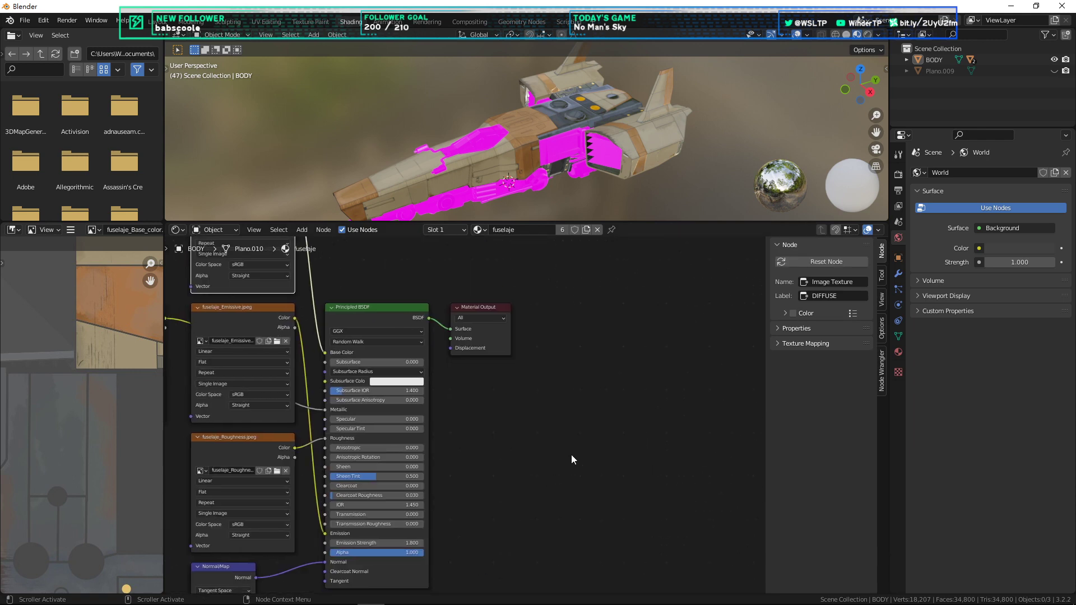
{"action": "middle_click_drag", "start_coordinate": [571, 455], "coordinate": [638, 532]}
{"action": "middle_click_drag", "start_coordinate": [472, 299], "coordinate": [543, 356]}
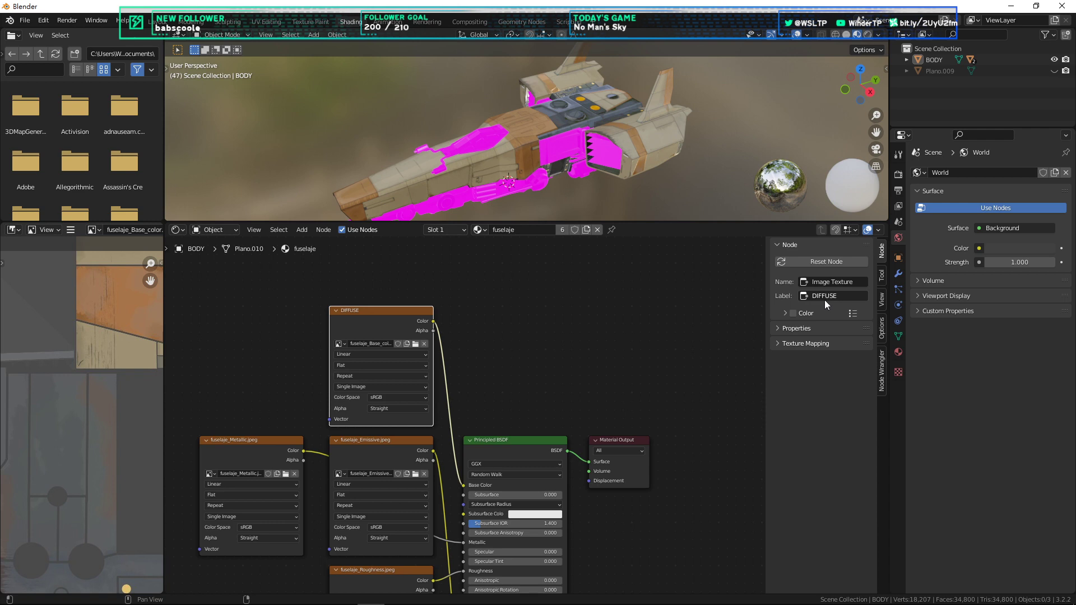
{"action": "middle_click_drag", "start_coordinate": [652, 399], "coordinate": [648, 310]}
{"action": "middle_click_drag", "start_coordinate": [676, 448], "coordinate": [671, 357]}
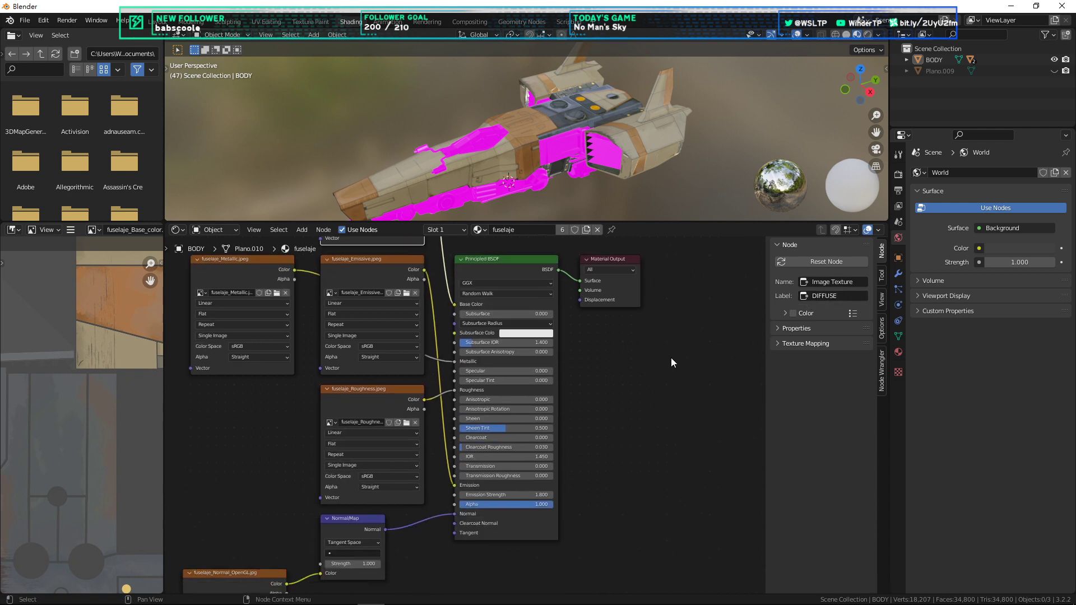
{"action": "middle_click_drag", "start_coordinate": [640, 523], "coordinate": [665, 408]}
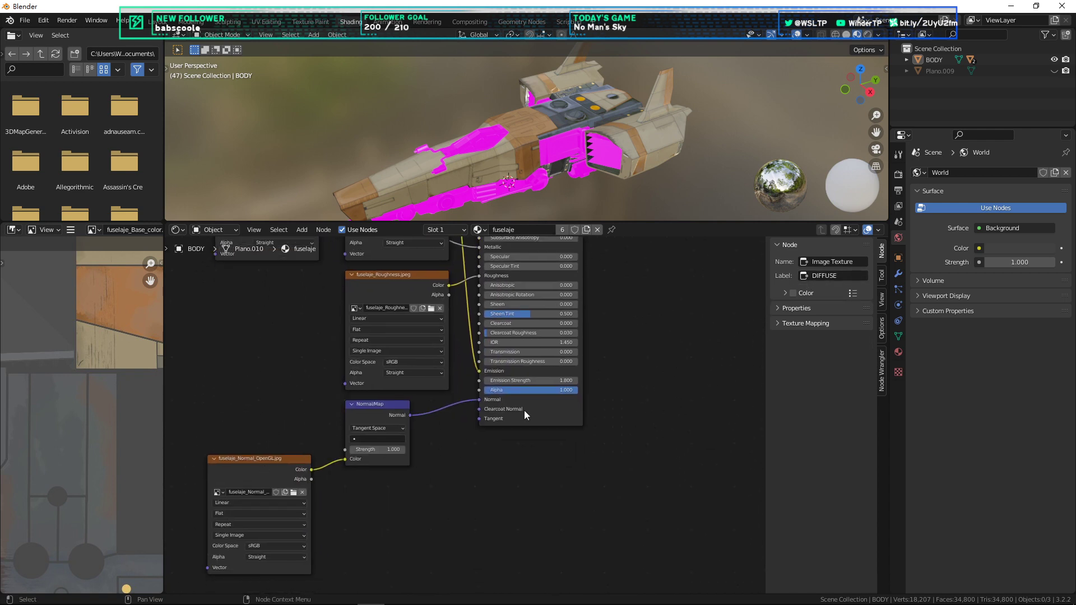
{"action": "left_click", "coordinate": [278, 459]}
{"action": "left_click", "coordinate": [829, 294]}
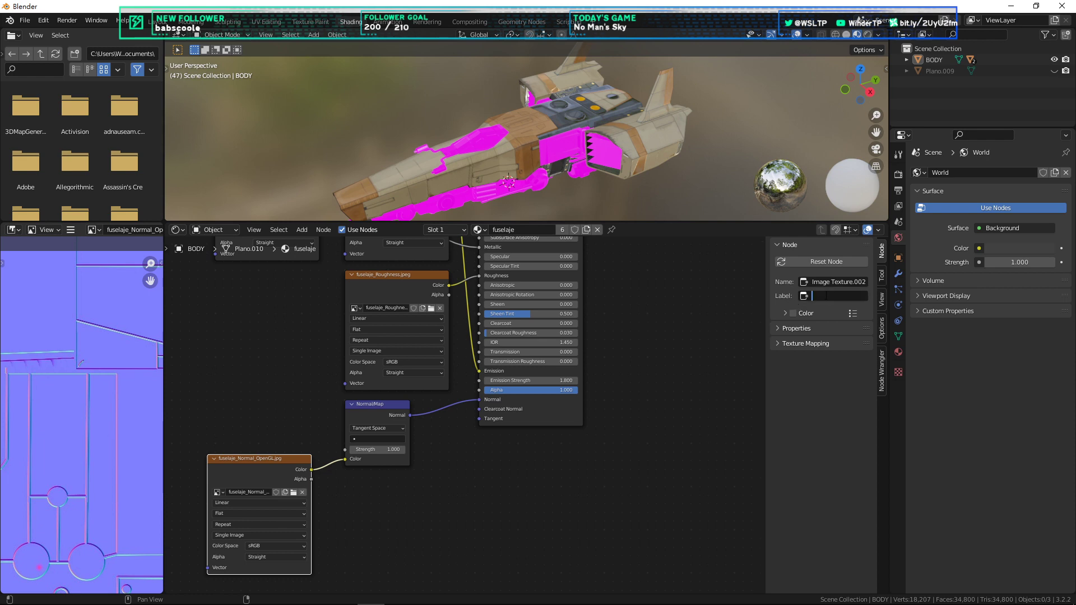
{"action": "type", "text": "NORMAL"}
{"action": "key", "text": "Return"}
Step: Compare the fuselaje material's Metallic, Emissive and Roughness image nodes by previewing their textures and tracing their shader connections
{"action": "middle_click_drag", "start_coordinate": [643, 315], "coordinate": [629, 517]}
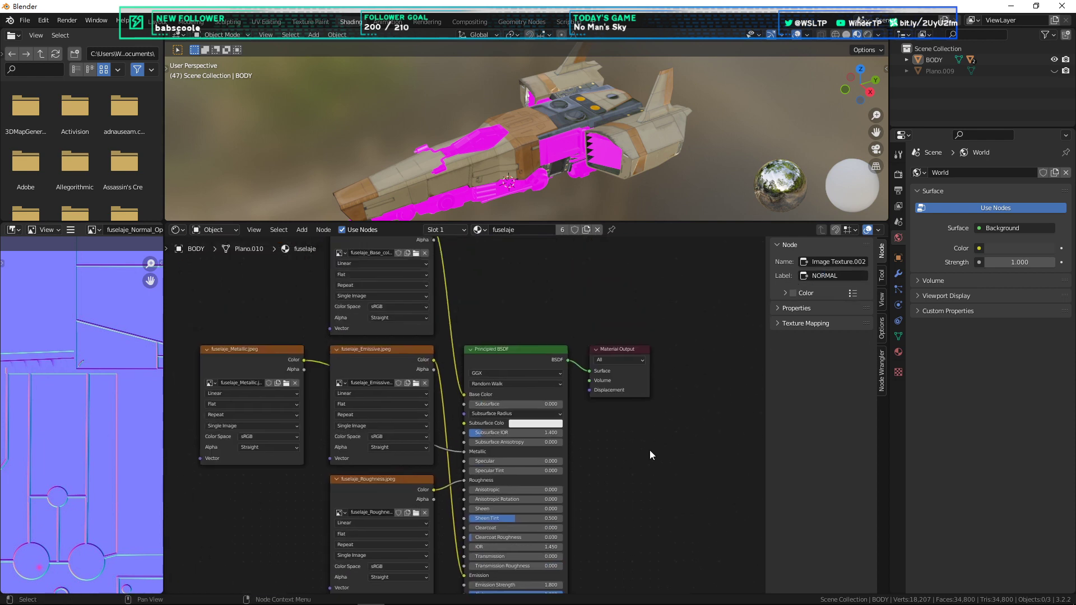
{"action": "middle_click_drag", "start_coordinate": [609, 365], "coordinate": [637, 383]}
{"action": "scroll", "coordinate": [600, 307], "scroll_direction": "down", "scroll_amount": 2}
{"action": "scroll", "coordinate": [600, 307], "scroll_direction": "up", "scroll_amount": 3}
{"action": "middle_click_drag", "start_coordinate": [590, 322], "coordinate": [598, 265]}
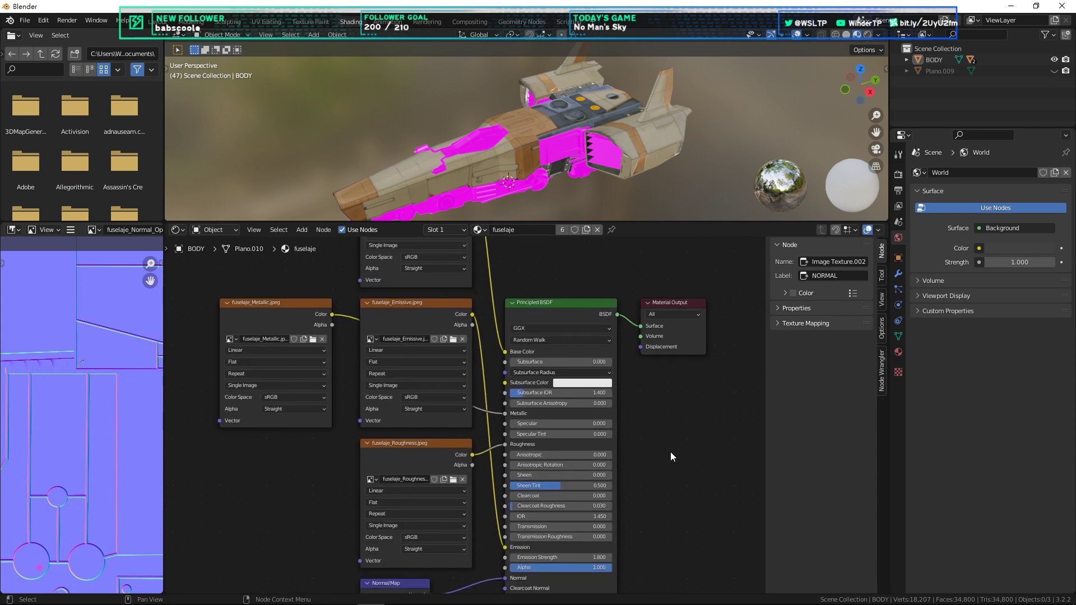
{"action": "middle_click_drag", "start_coordinate": [671, 452], "coordinate": [678, 429]}
{"action": "left_click", "coordinate": [262, 287]}
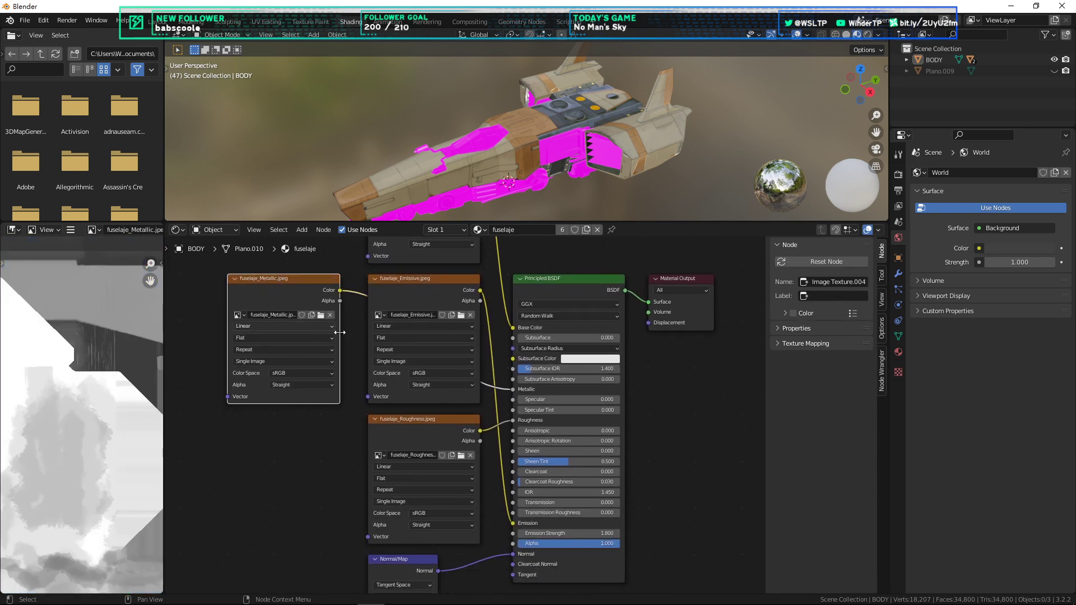
{"action": "left_click", "coordinate": [415, 288]}
{"action": "left_click", "coordinate": [439, 437]}
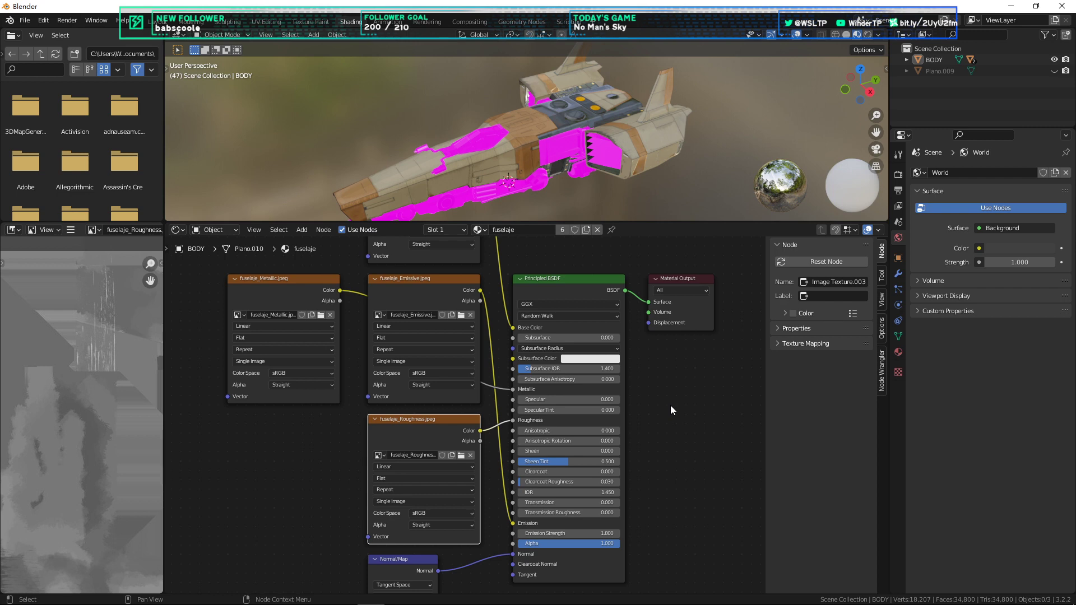
{"action": "left_click", "coordinate": [273, 293]}
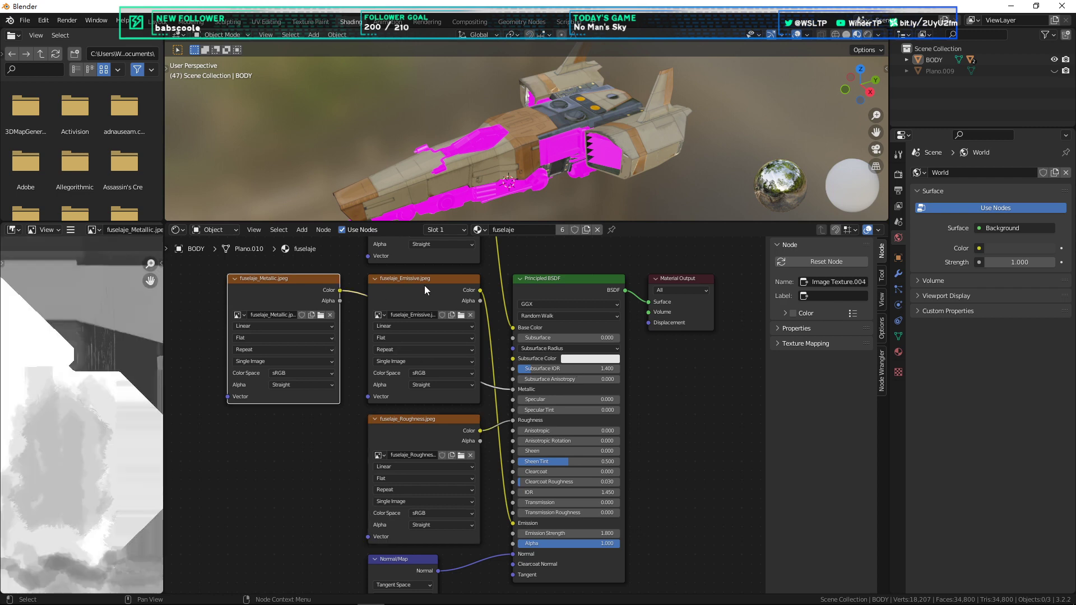
{"action": "left_click", "coordinate": [425, 285]}
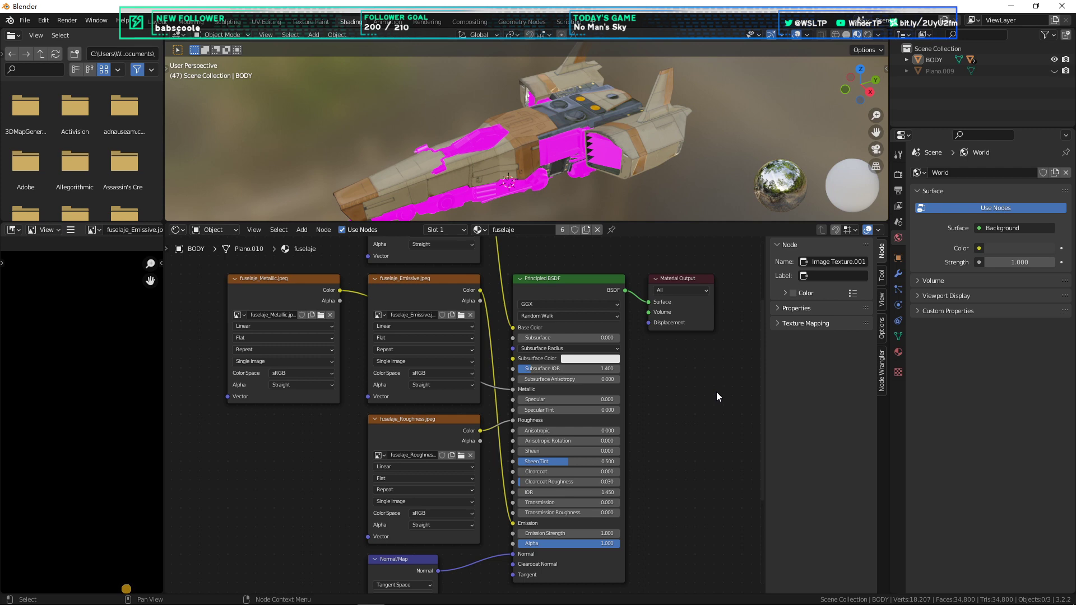
{"action": "left_click", "coordinate": [297, 303]}
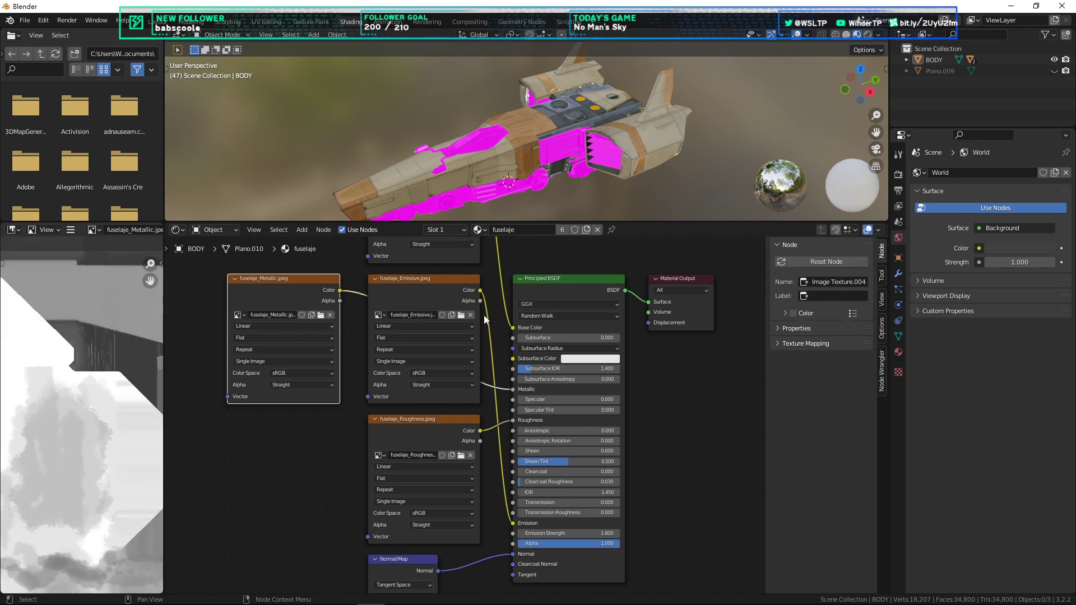
{"action": "left_click", "coordinate": [417, 396]}
{"action": "left_click", "coordinate": [382, 418]}
{"action": "left_click", "coordinate": [317, 296]}
{"action": "left_click", "coordinate": [399, 297]}
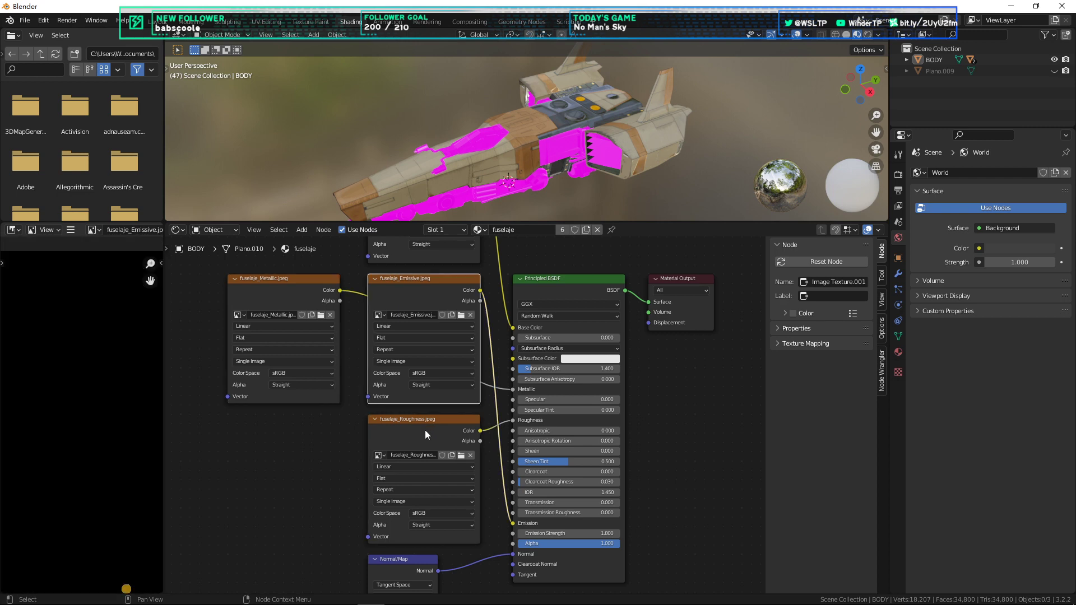
{"action": "left_click", "coordinate": [425, 431]}
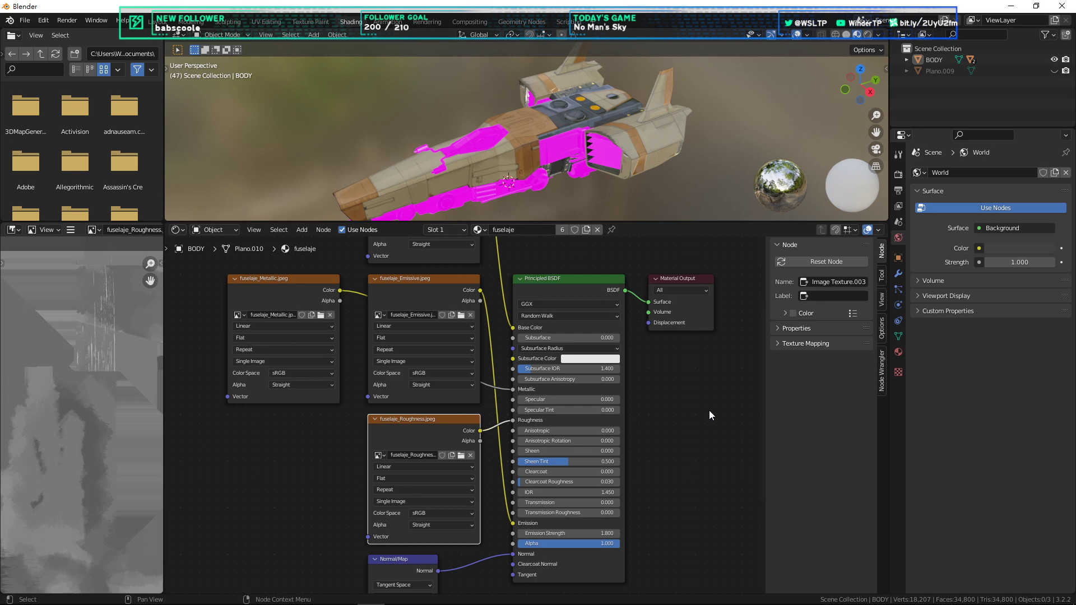
{"action": "left_click", "coordinate": [292, 298]}
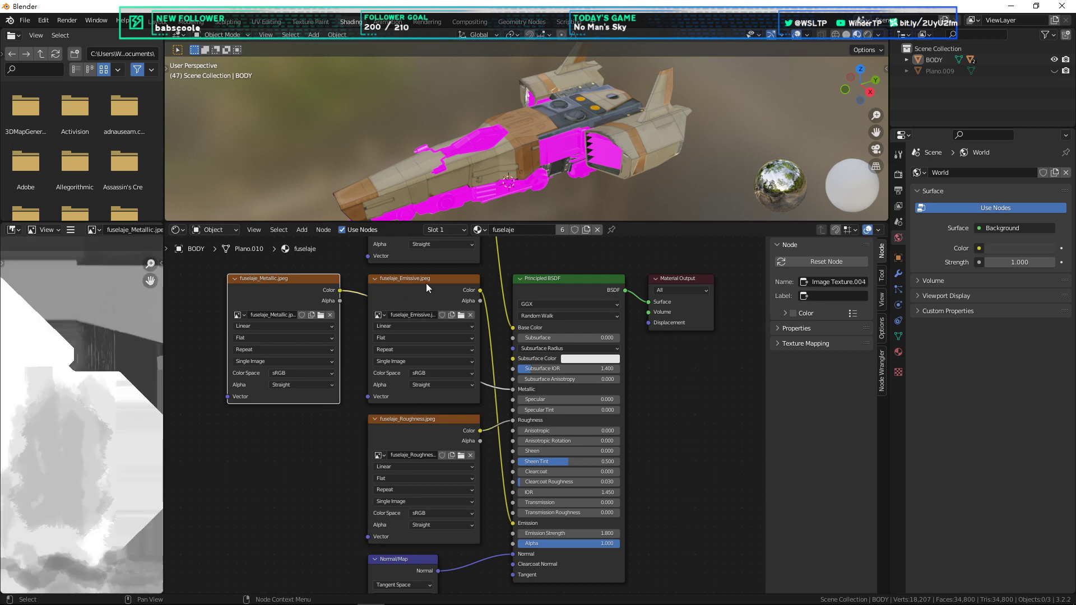
{"action": "left_click", "coordinate": [426, 287]}
{"action": "left_click", "coordinate": [427, 442]}
{"action": "left_click", "coordinate": [290, 290]}
{"action": "left_click", "coordinate": [449, 437]}
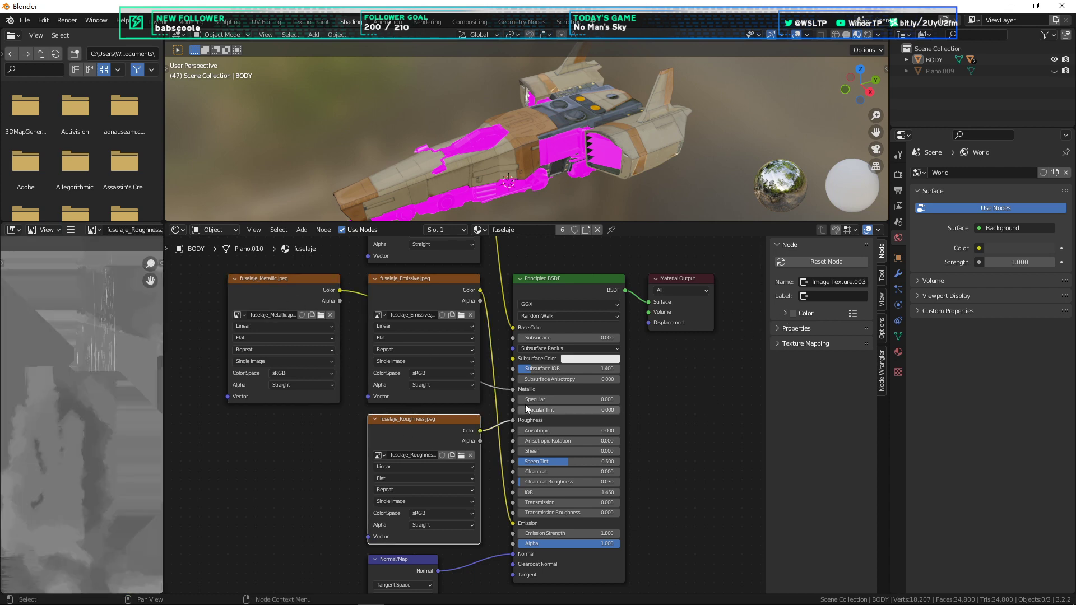
{"action": "left_click", "coordinate": [450, 295]}
{"action": "left_click", "coordinate": [416, 436]}
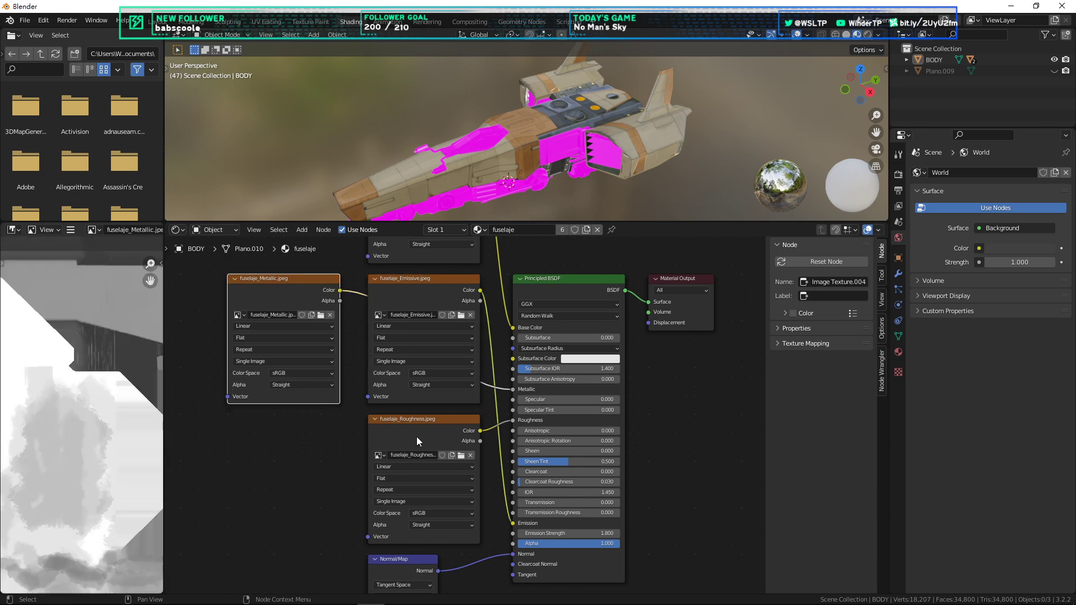
{"action": "left_click", "coordinate": [409, 298]}
{"action": "left_click", "coordinate": [436, 435]}
{"action": "left_click", "coordinate": [440, 299]}
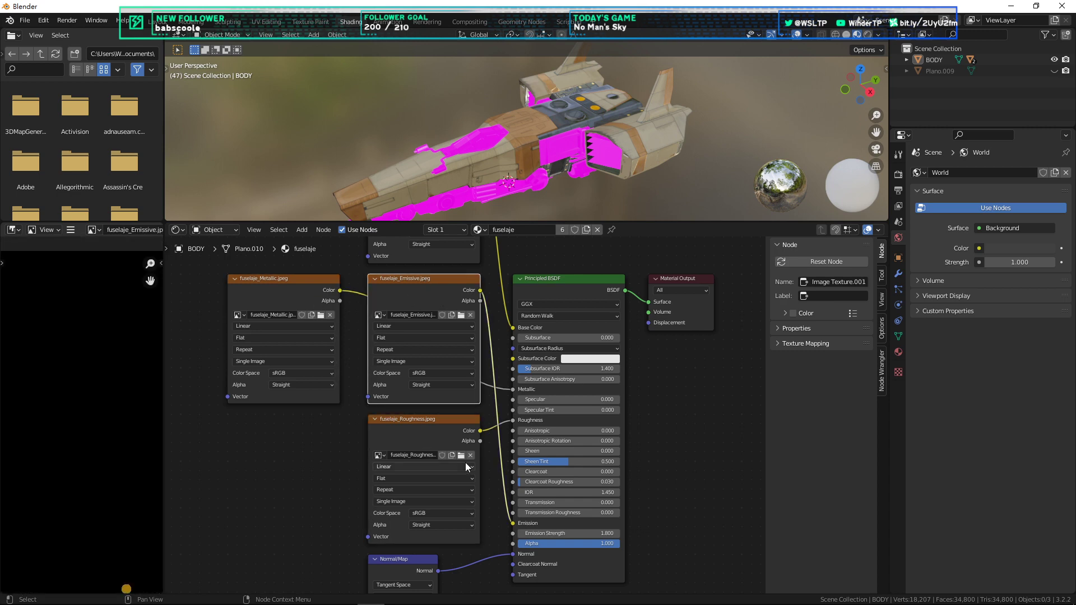
Step: Label the fuselaje_Roughness image texture node MASKS
{"action": "left_click", "coordinate": [435, 435]}
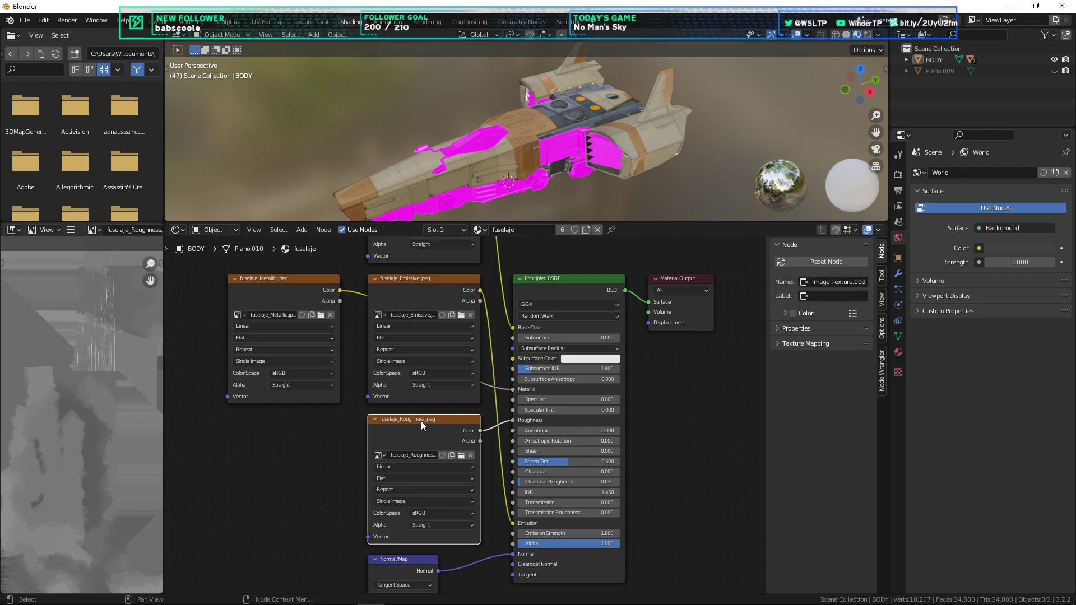
{"action": "left_click", "coordinate": [833, 296]}
{"action": "type", "text": "MASKS"}
{"action": "key", "text": "Return"}
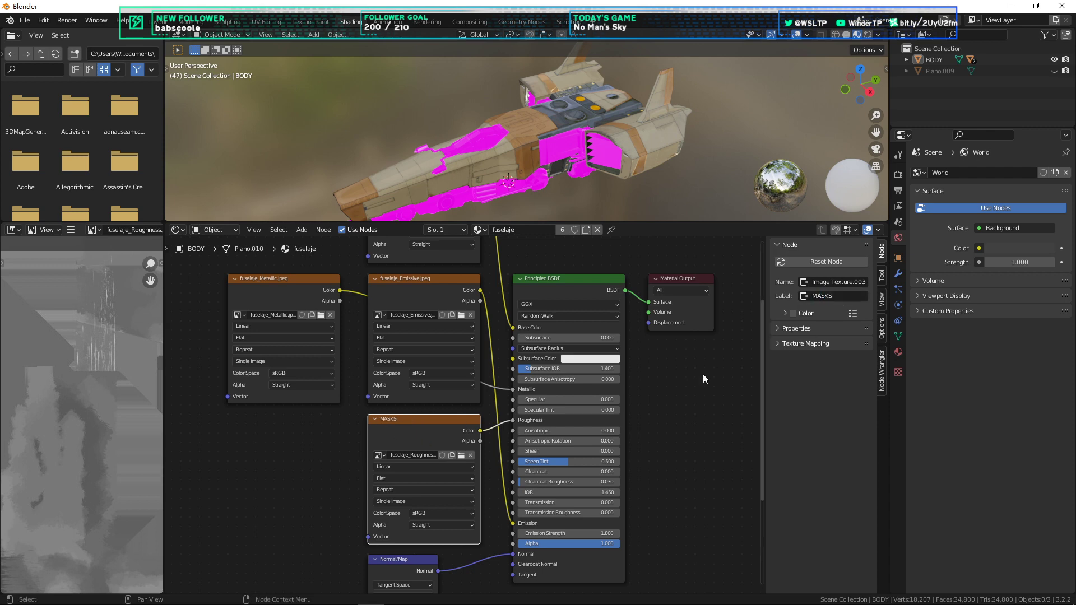
Step: Preview the unlabelled Metallic and Emissive image nodes once more
{"action": "scroll", "coordinate": [681, 426], "scroll_direction": "down", "scroll_amount": 2}
{"action": "left_click", "coordinate": [321, 328]}
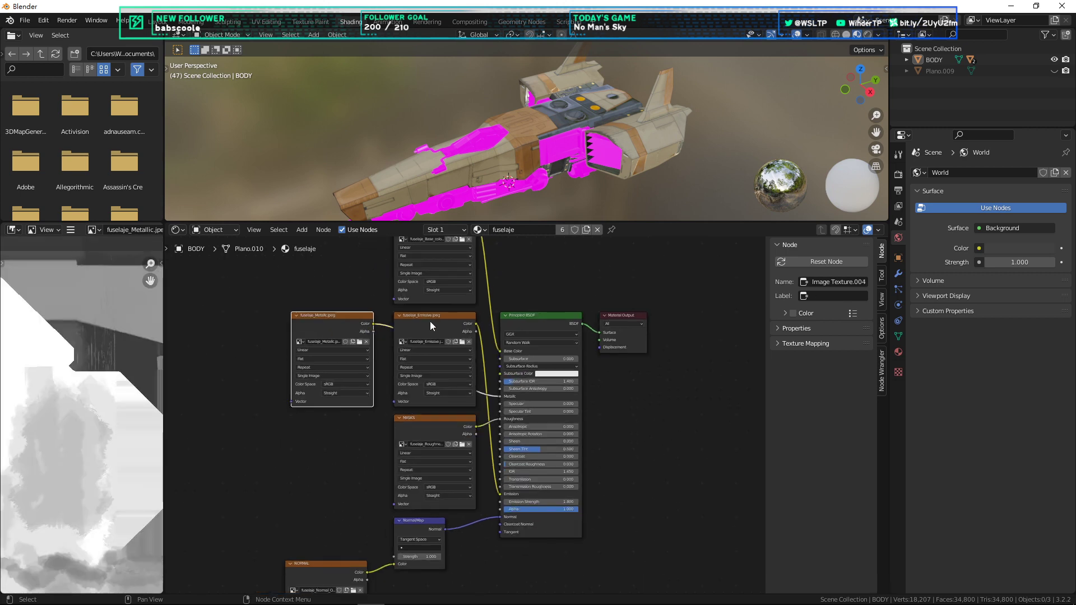
{"action": "left_click", "coordinate": [429, 322]}
{"action": "left_click", "coordinate": [357, 317]}
{"action": "left_click", "coordinate": [405, 321]}
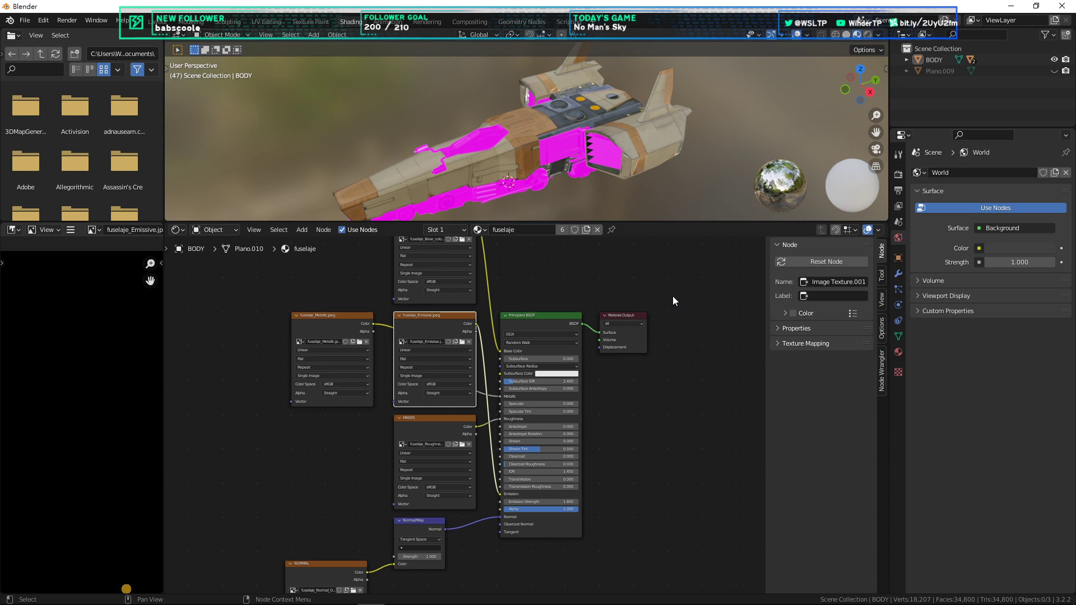
Step: Return to the Modeling workspace in Object Mode and display the spaceship with Material Preview shading
{"action": "left_click", "coordinate": [190, 22]}
{"action": "scroll", "coordinate": [547, 217], "scroll_direction": "down", "scroll_amount": 3}
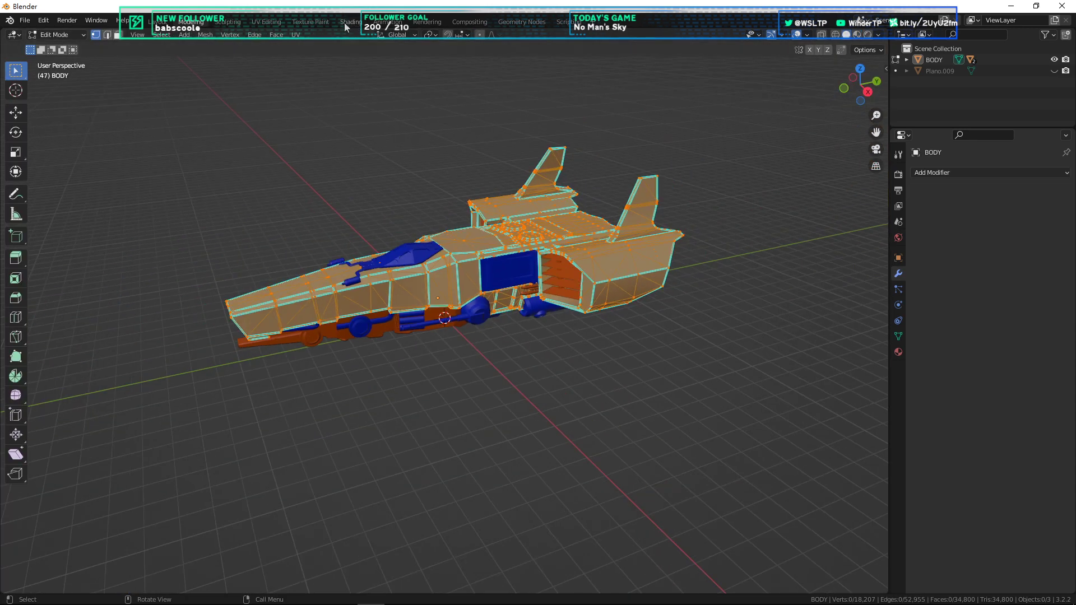
{"action": "middle_click_drag", "start_coordinate": [469, 133], "coordinate": [454, 153]}
{"action": "key", "text": "Tab"}
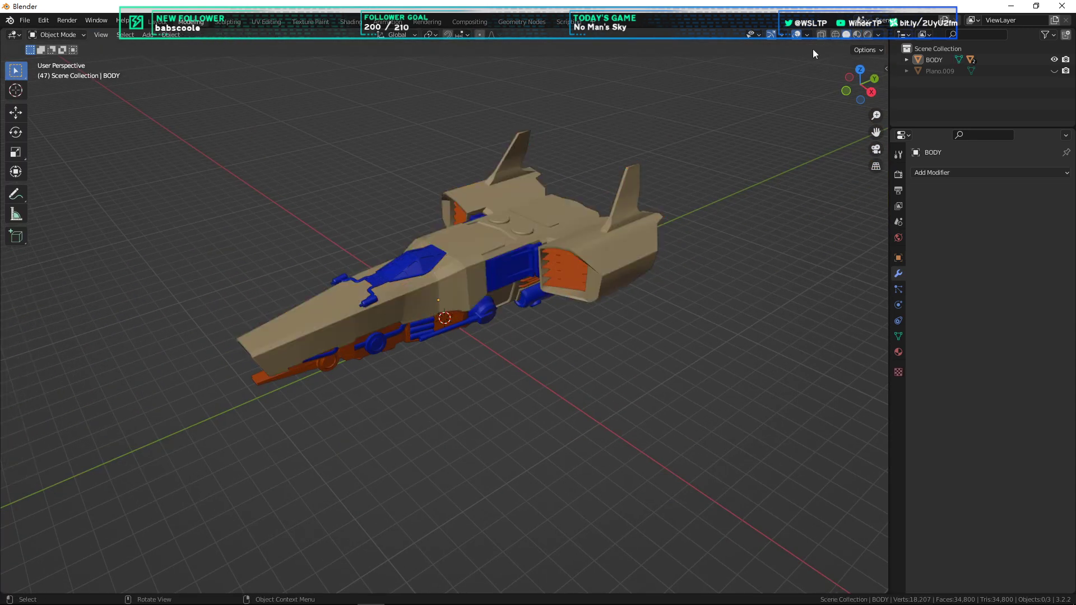
{"action": "left_click", "coordinate": [856, 35]}
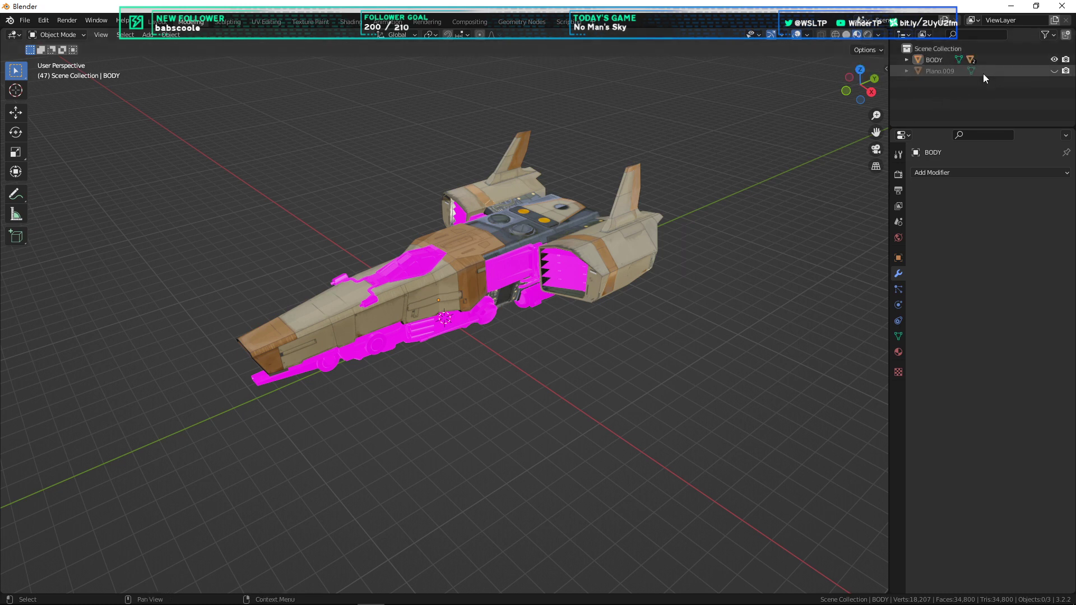
Step: Expand the BODY object's hierarchy, select ENGINE and show the texture inputs of its material
{"action": "left_click", "coordinate": [916, 59]}
{"action": "left_click", "coordinate": [907, 59]}
{"action": "left_click_drag", "start_coordinate": [938, 127], "coordinate": [938, 180]}
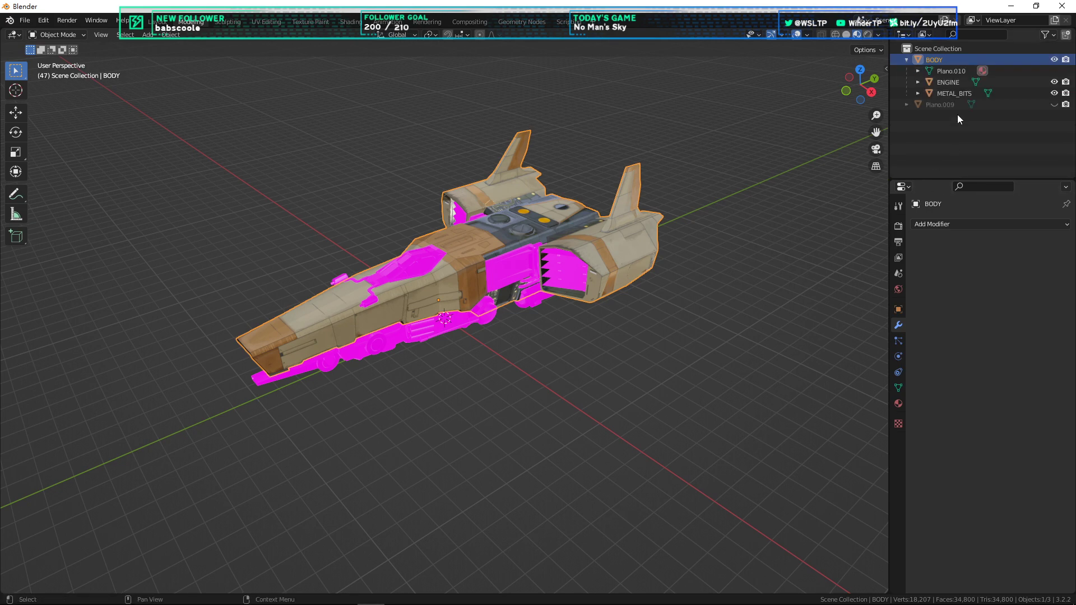
{"action": "left_click", "coordinate": [947, 82]}
{"action": "left_click", "coordinate": [898, 403]}
{"action": "scroll", "coordinate": [937, 375], "scroll_direction": "down", "scroll_amount": 5}
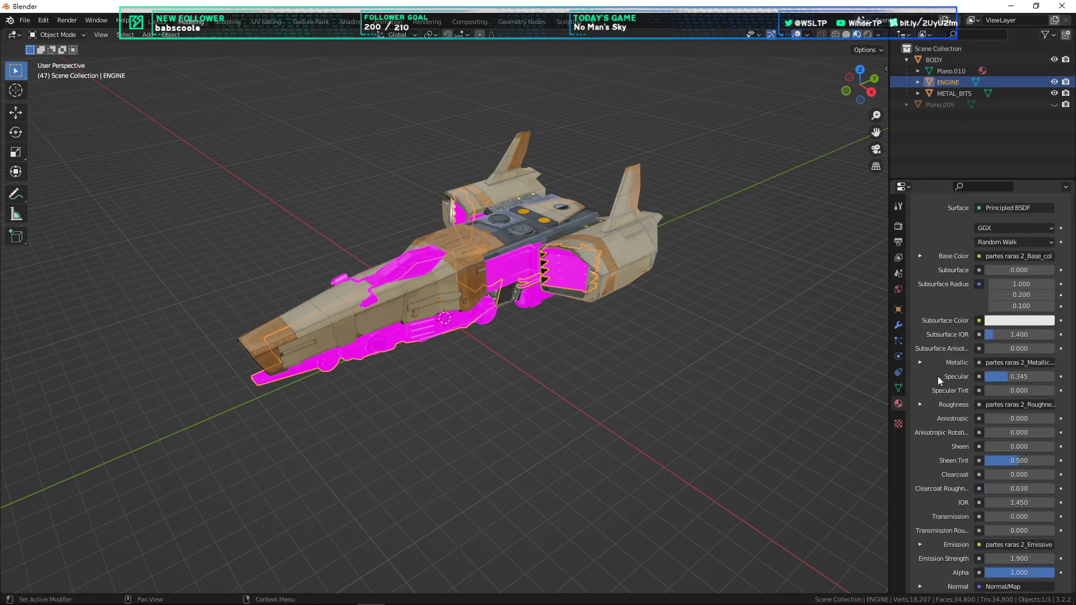
Step: Relink the ENGINE material's Metallic texture to partes raras 2_Metallic.jpeg from the textures folder
{"action": "left_click", "coordinate": [919, 362]}
{"action": "left_click", "coordinate": [1049, 377]}
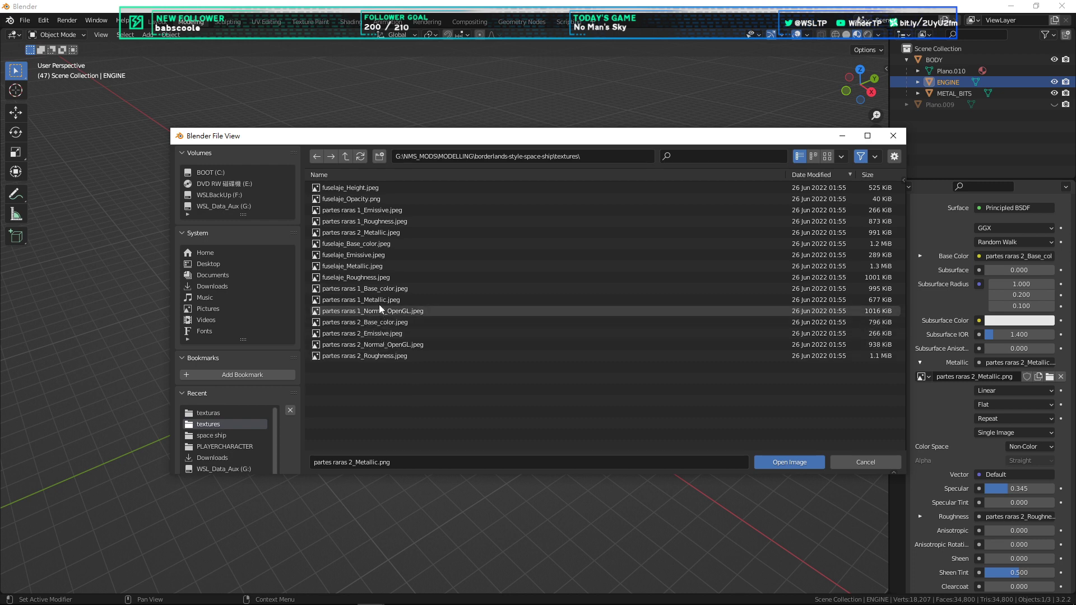
{"action": "double_click", "coordinate": [380, 233]}
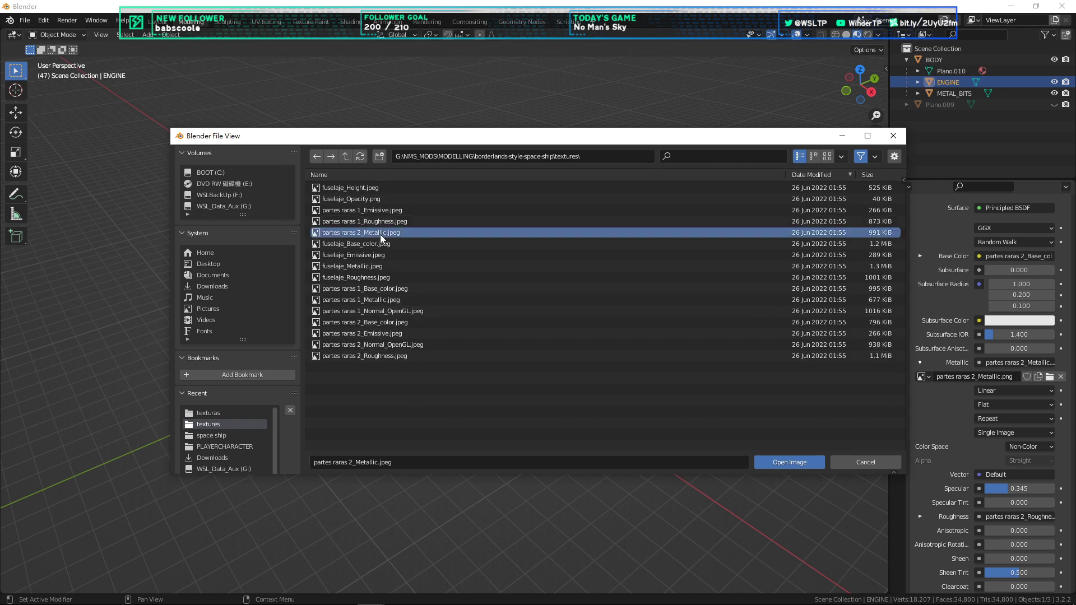
Step: Expand the ENGINE material's Base Color texture settings and rename its Metallic image to 2_Metallic.jpeg
{"action": "left_click", "coordinate": [923, 256]}
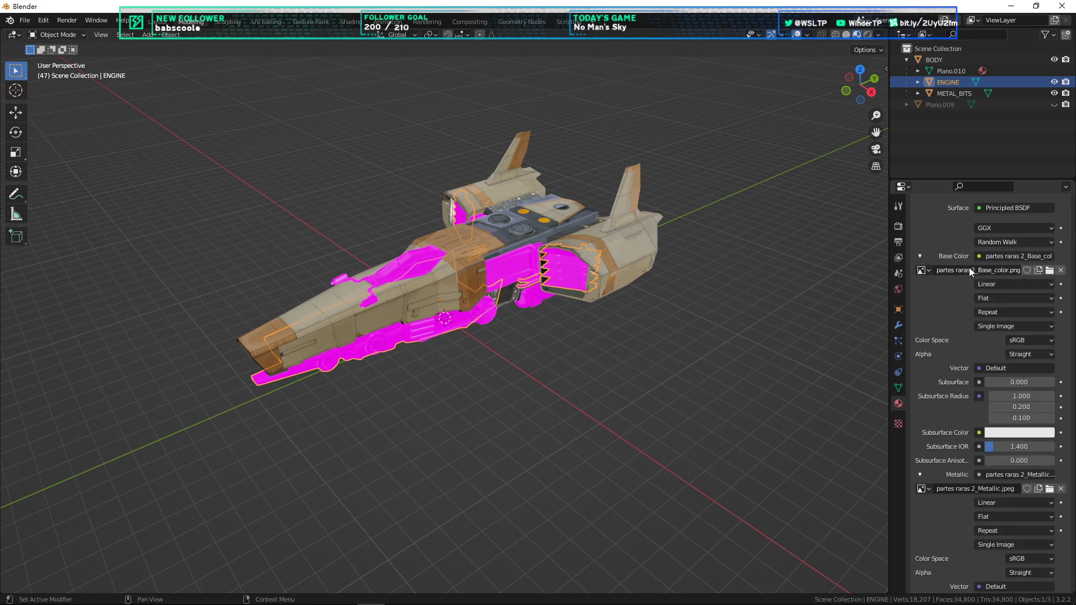
{"action": "scroll", "coordinate": [703, 297], "scroll_direction": "up", "scroll_amount": 3}
{"action": "double_click", "coordinate": [963, 485]}
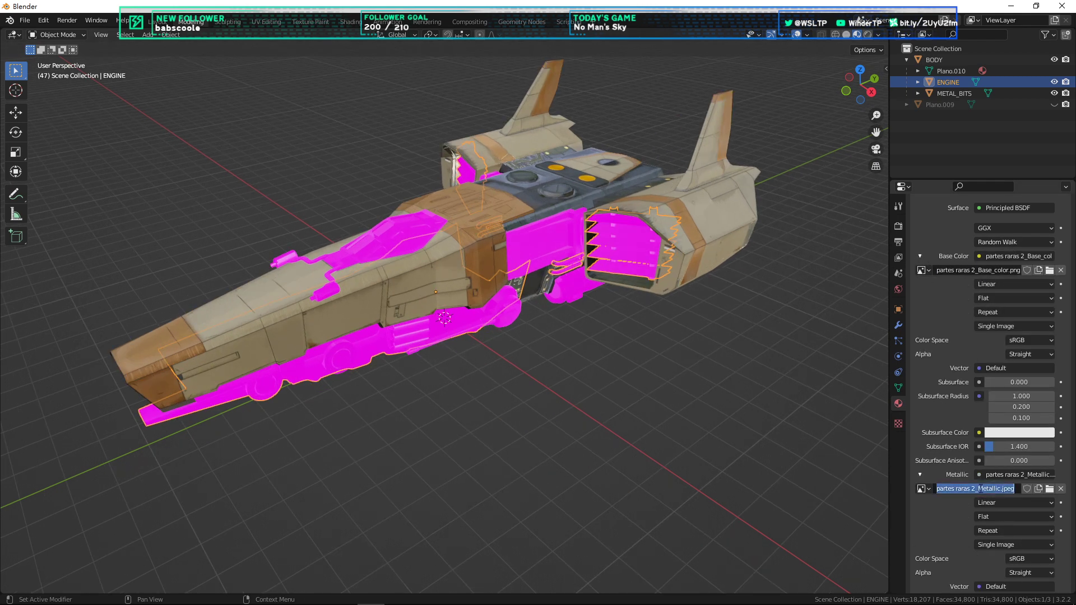
{"action": "left_click_drag", "start_coordinate": [985, 488], "coordinate": [936, 489]}
{"action": "left_click", "coordinate": [973, 488]}
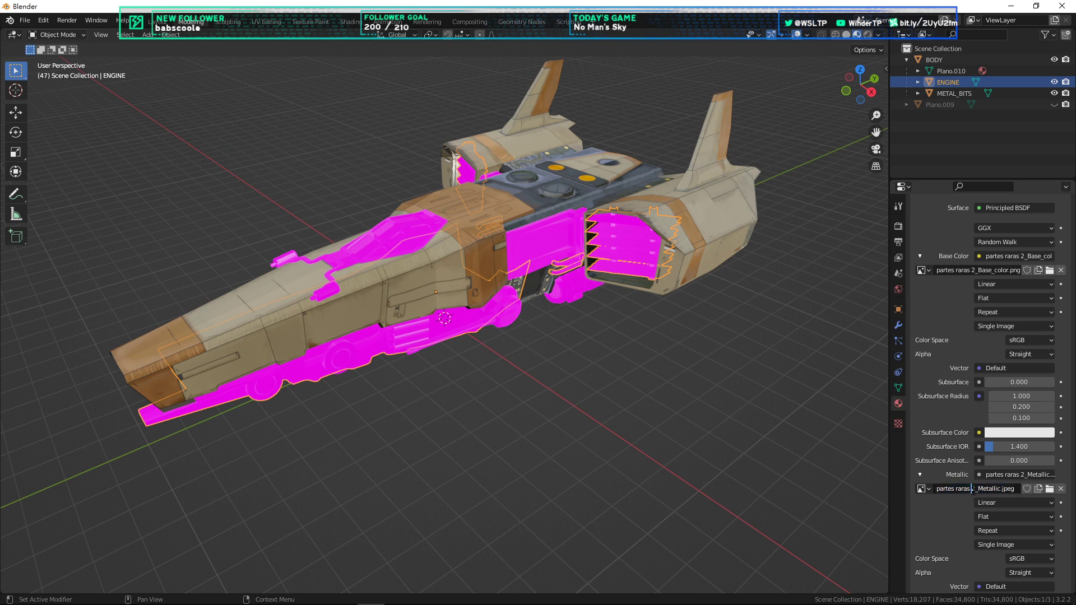
{"action": "left_click", "coordinate": [934, 59]}
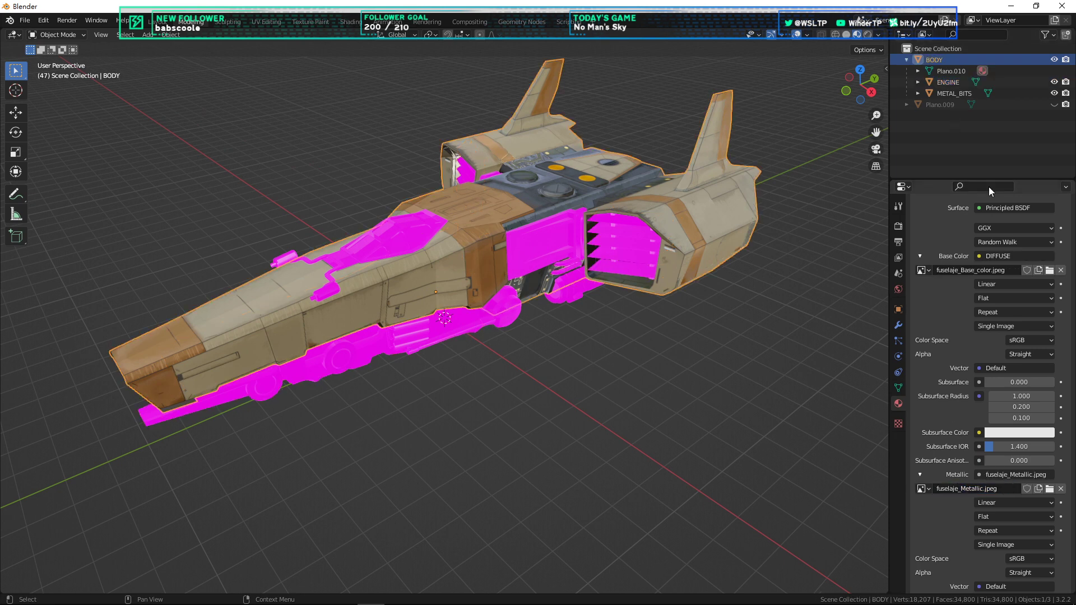
{"action": "left_click", "coordinate": [952, 83]}
{"action": "double_click", "coordinate": [975, 489]}
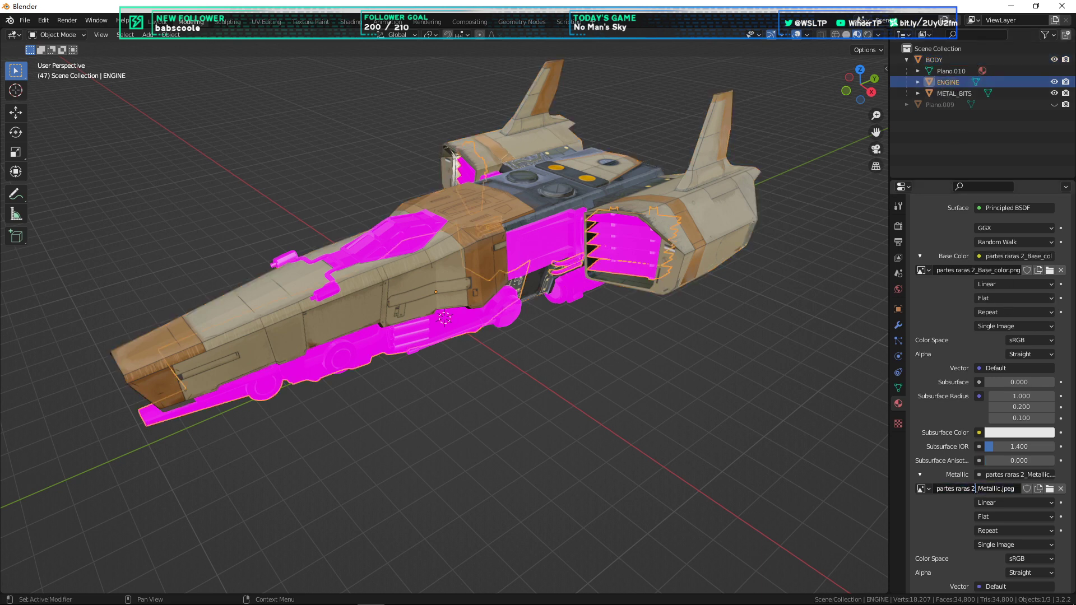
{"action": "left_click_drag", "start_coordinate": [971, 489], "coordinate": [936, 488]}
{"action": "key", "text": "BackSpace"}
{"action": "key", "text": "Return"}
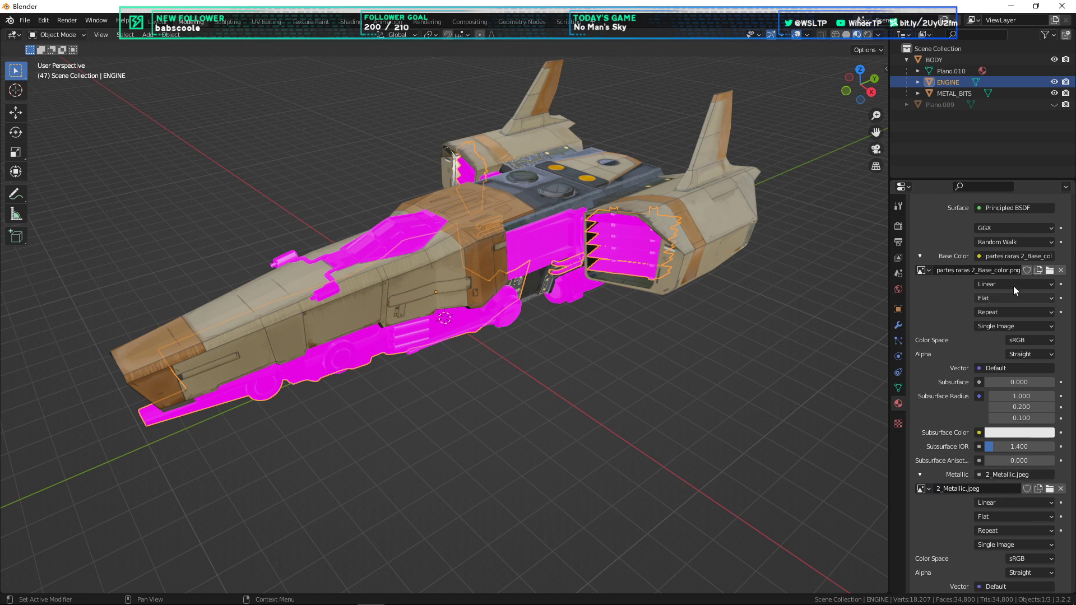
Step: Relink ENGINE's Base Color and Roughness textures to their partes raras 2 JPEG files, renaming the images 2_Base_color.jpeg and 2_Roughness.jpeg
{"action": "left_click", "coordinate": [1049, 270]}
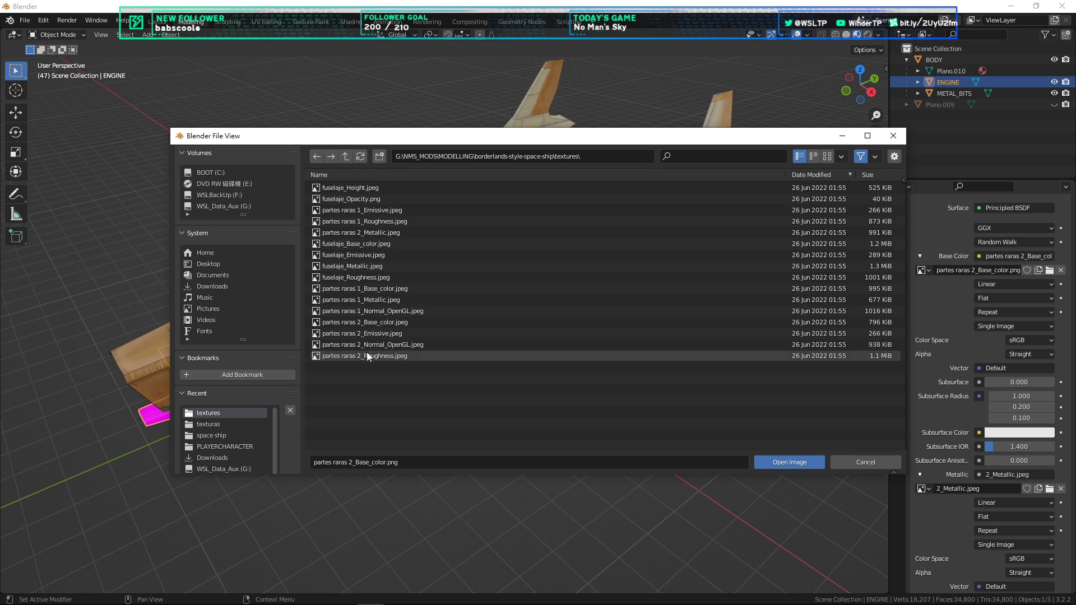
{"action": "double_click", "coordinate": [368, 322]}
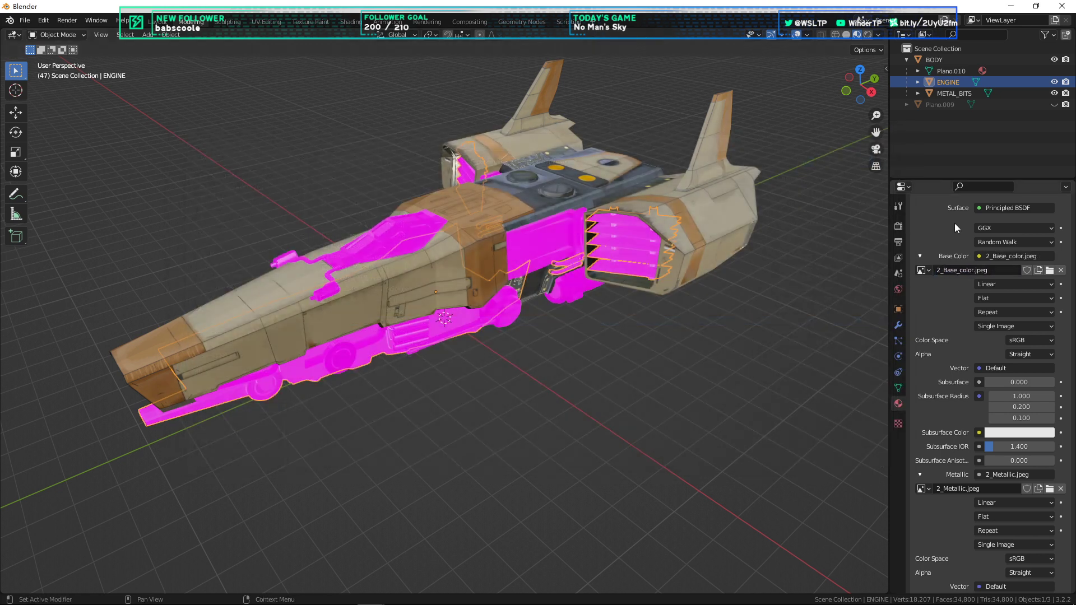
{"action": "scroll", "coordinate": [978, 333], "scroll_direction": "down", "scroll_amount": 5}
{"action": "scroll", "coordinate": [977, 333], "scroll_direction": "down", "scroll_amount": 5}
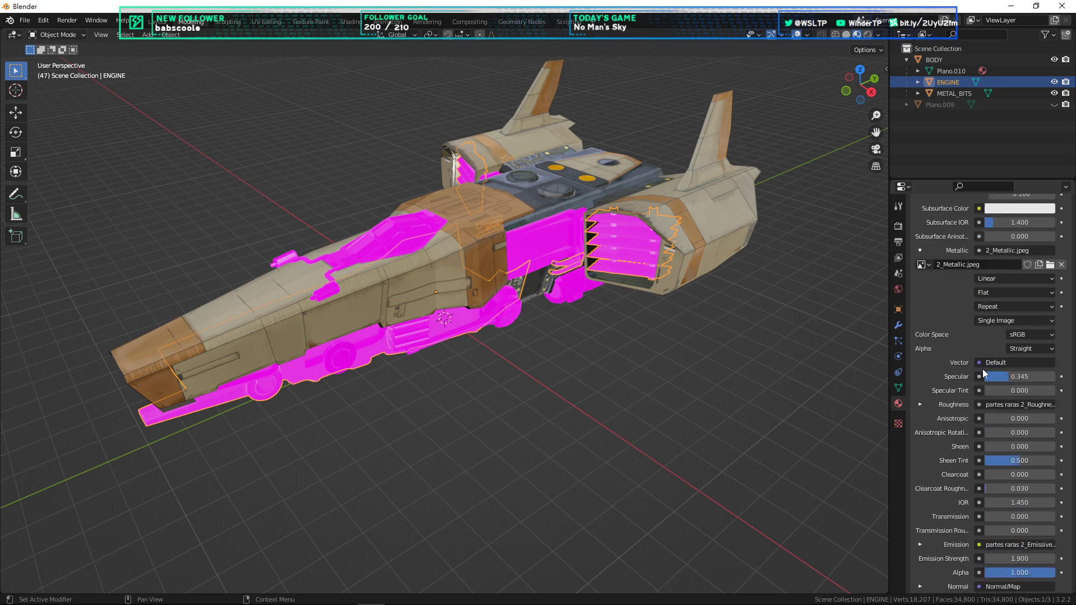
{"action": "left_click", "coordinate": [920, 404]}
{"action": "left_click", "coordinate": [1050, 419]}
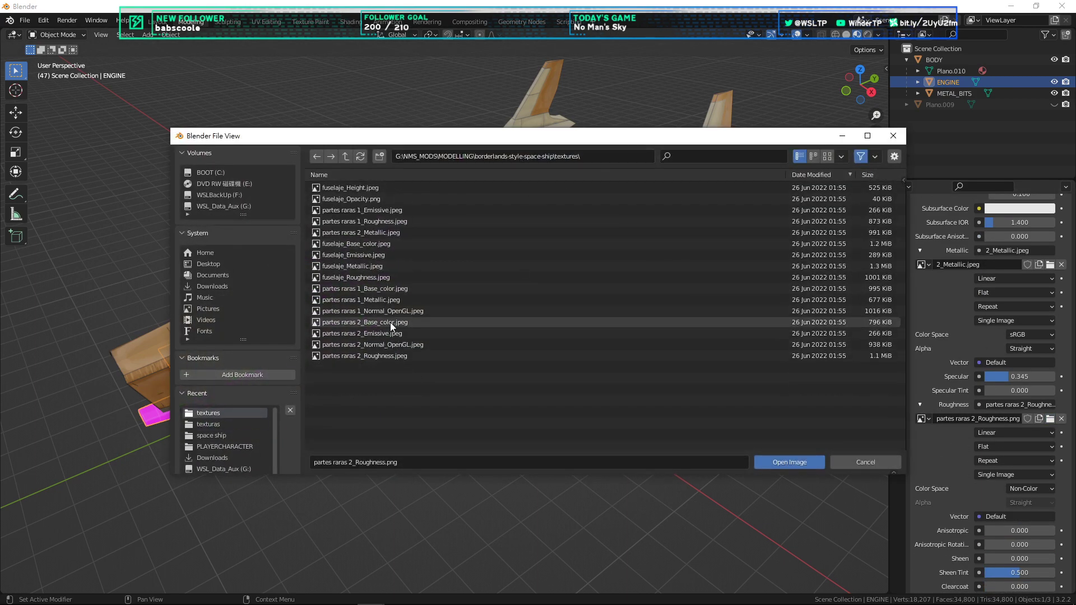
{"action": "double_click", "coordinate": [381, 356]}
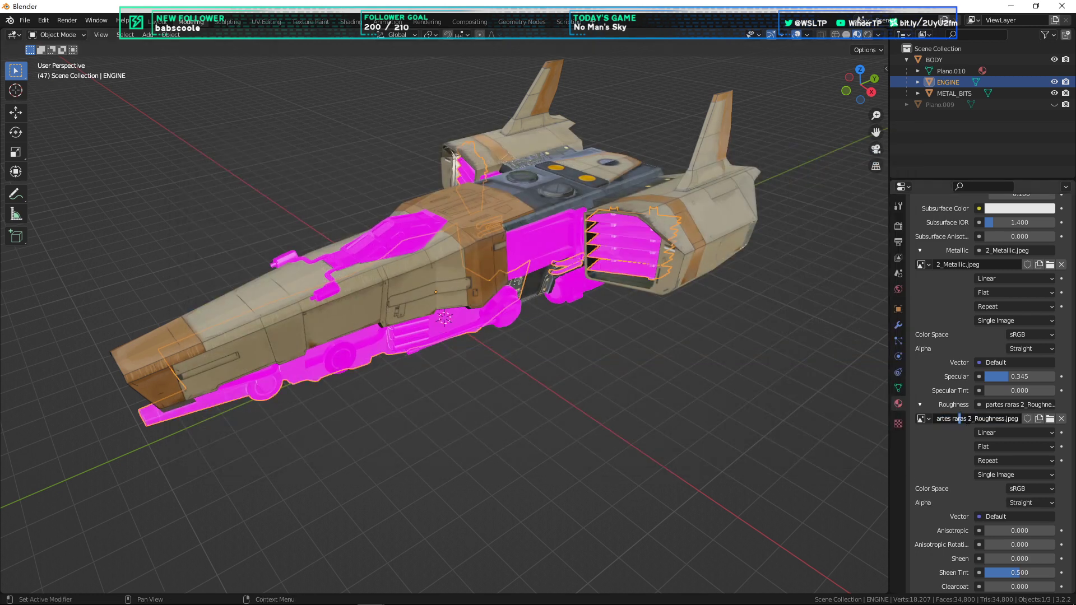
{"action": "left_click_drag", "start_coordinate": [968, 419], "coordinate": [934, 419]}
{"action": "key", "text": "BackSpace"}
{"action": "key", "text": "Return"}
Step: Relink the ENGINE material's Emission texture to partes raras 2_Emissive.jpeg from the textures folder and expand its Normal input
{"action": "scroll", "coordinate": [931, 321], "scroll_direction": "down", "scroll_amount": 2}
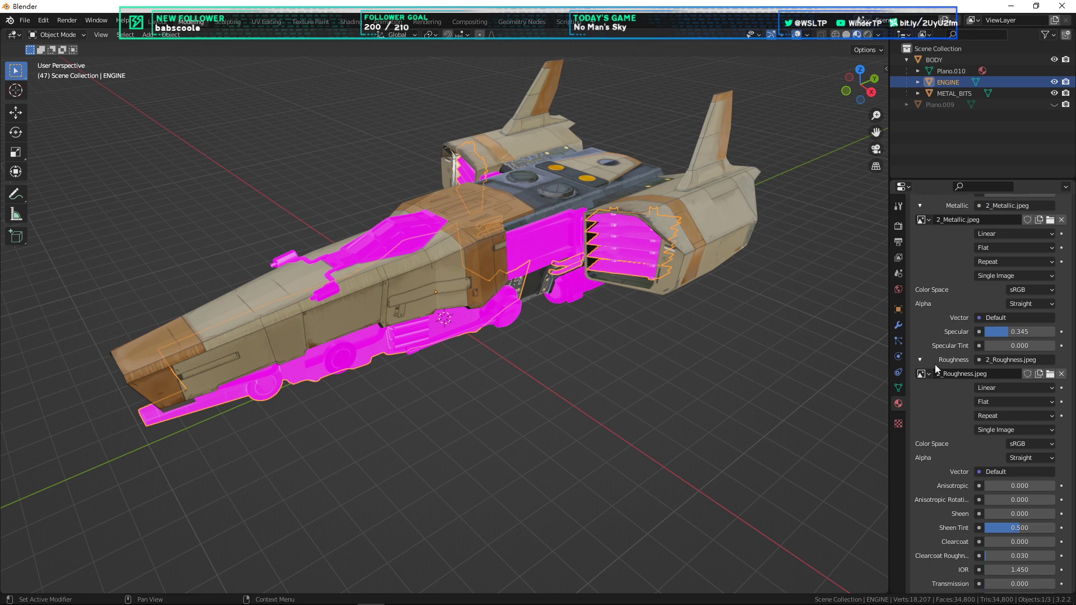
{"action": "scroll", "coordinate": [934, 373], "scroll_direction": "down", "scroll_amount": 1}
{"action": "scroll", "coordinate": [945, 366], "scroll_direction": "down", "scroll_amount": 2}
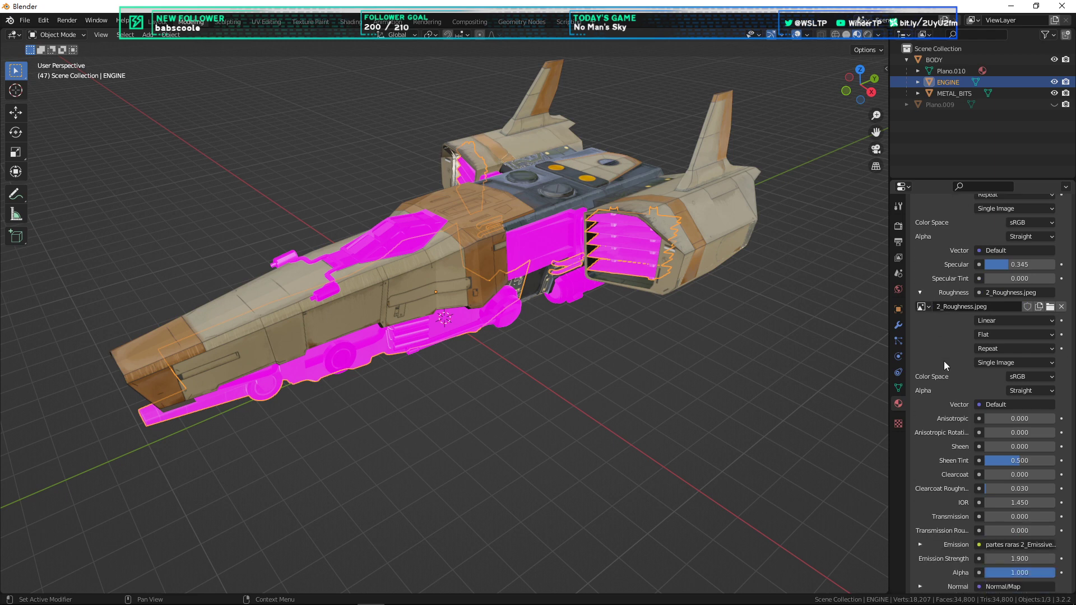
{"action": "scroll", "coordinate": [933, 338], "scroll_direction": "down", "scroll_amount": 7}
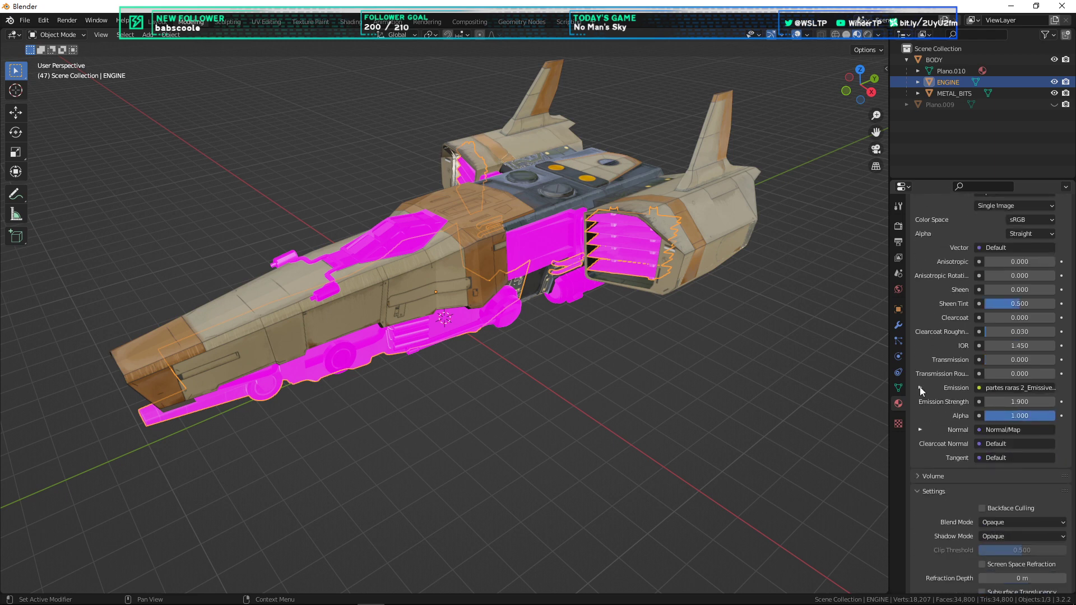
{"action": "left_click", "coordinate": [920, 387]}
{"action": "left_click", "coordinate": [1045, 403]}
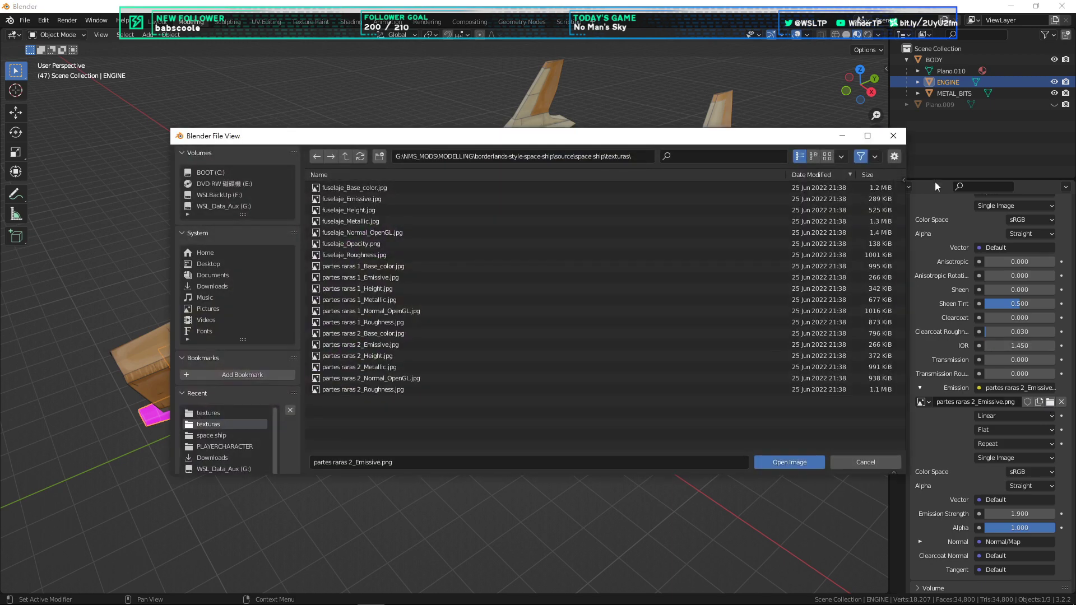
{"action": "left_click", "coordinate": [891, 137]}
{"action": "scroll", "coordinate": [968, 418], "scroll_direction": "down", "scroll_amount": 3}
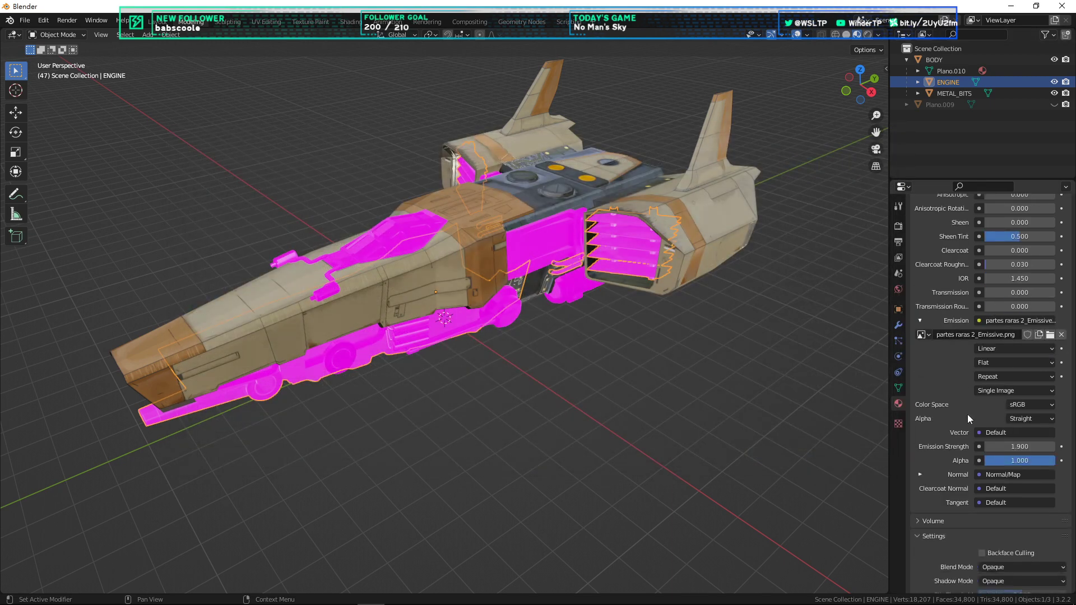
{"action": "left_click", "coordinate": [920, 474]}
{"action": "left_click", "coordinate": [1040, 335]}
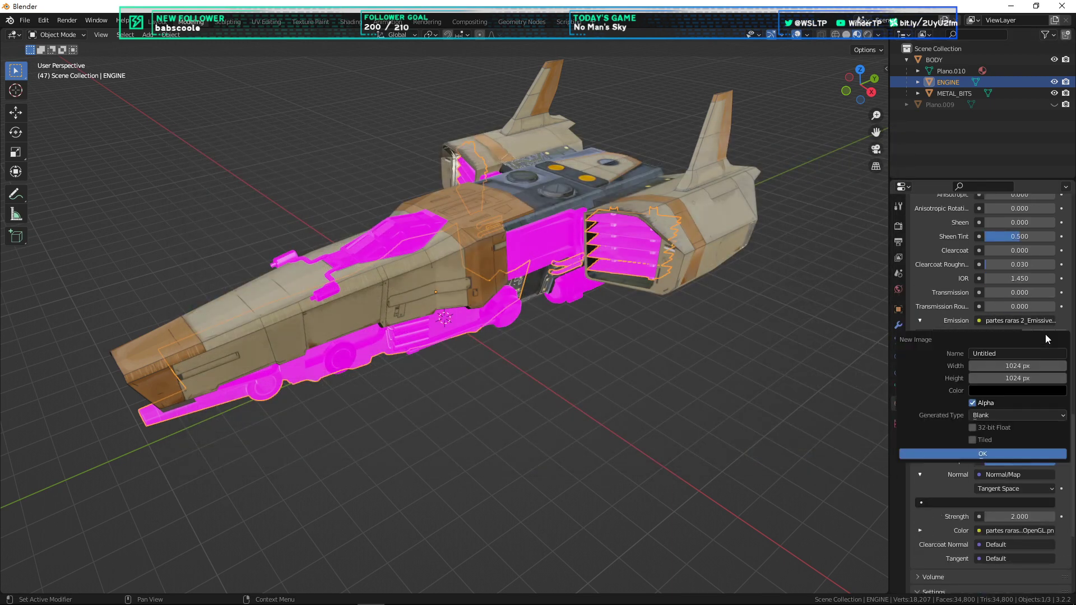
{"action": "left_click", "coordinate": [1052, 337]}
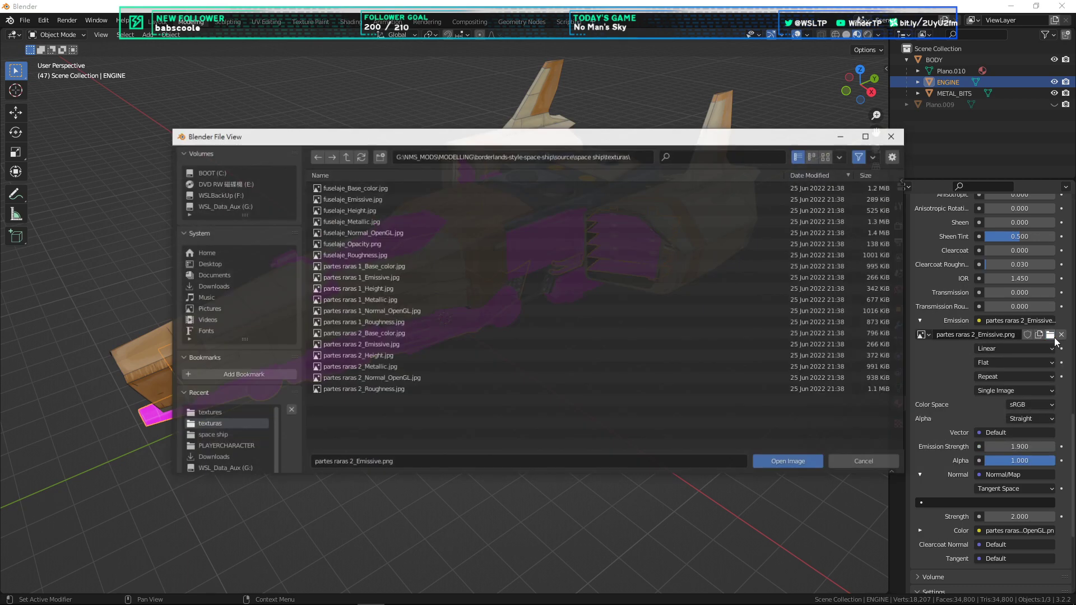
{"action": "left_click", "coordinate": [209, 412]}
{"action": "left_click", "coordinate": [379, 334]}
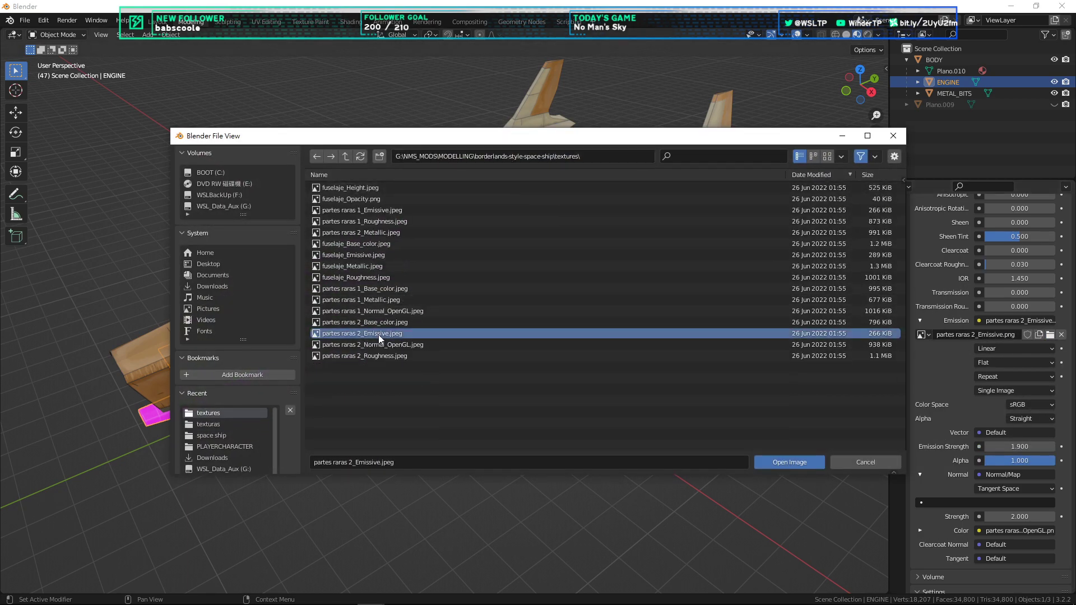
{"action": "double_click", "coordinate": [379, 337]}
Step: Relink the ENGINE normal map's Color texture to partes raras 2_Normal_OpenGL.jpeg and rename the image 2_Normal_OpenGL.jpeg
{"action": "scroll", "coordinate": [1053, 437], "scroll_direction": "down", "scroll_amount": 3}
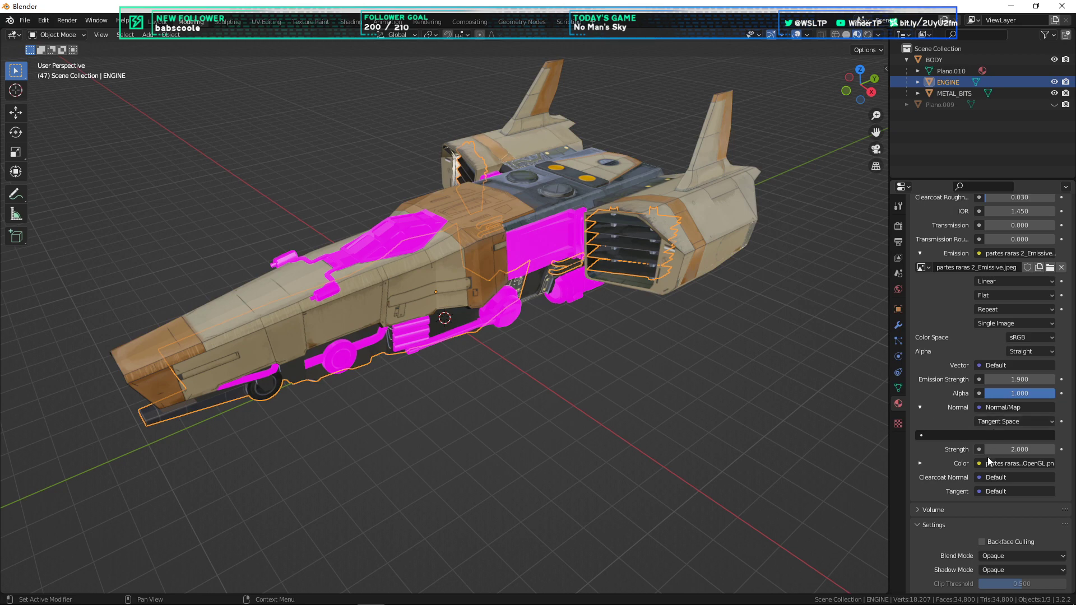
{"action": "left_click", "coordinate": [920, 463]}
{"action": "left_click", "coordinate": [1049, 477]}
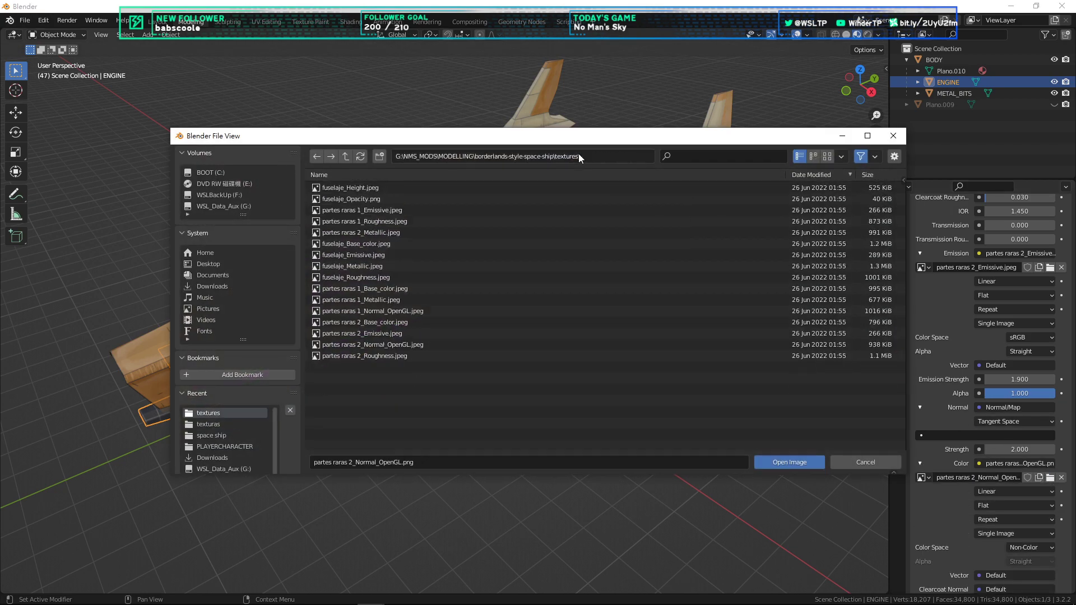
{"action": "double_click", "coordinate": [399, 345]}
{"action": "double_click", "coordinate": [1015, 479]}
{"action": "left_click", "coordinate": [963, 477]}
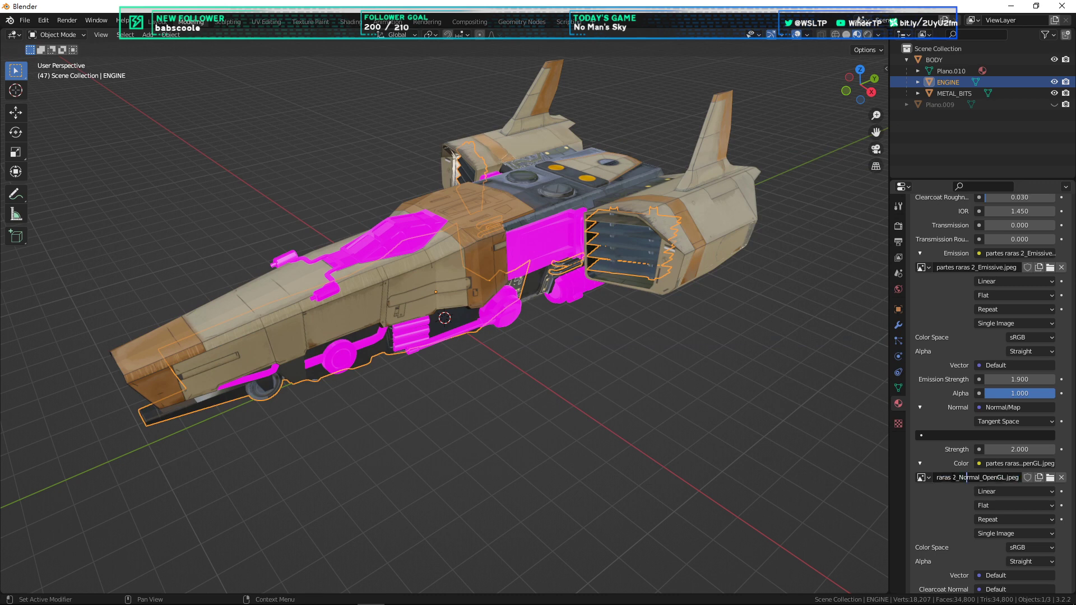
{"action": "left_click_drag", "start_coordinate": [960, 477], "coordinate": [931, 473]}
{"action": "key", "text": "BackSpace"}
{"action": "key", "text": "Return"}
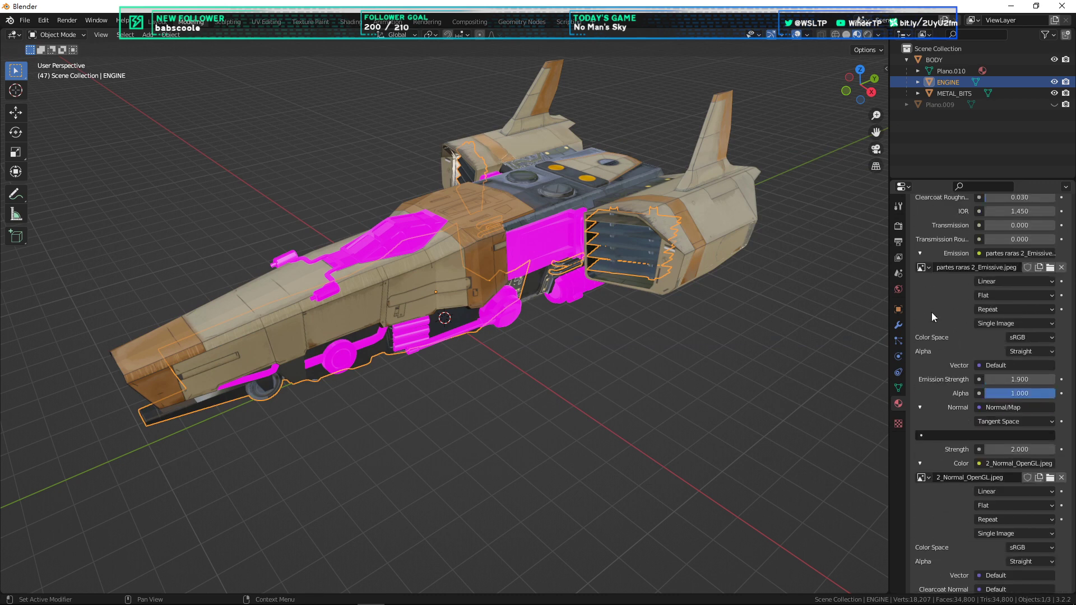
Step: Select METAL_BITS, relink its material's Base Color texture to partes raras 1_Base_color.jpeg and rename the image 1_Base_color.jpeg
{"action": "left_click", "coordinate": [954, 96]}
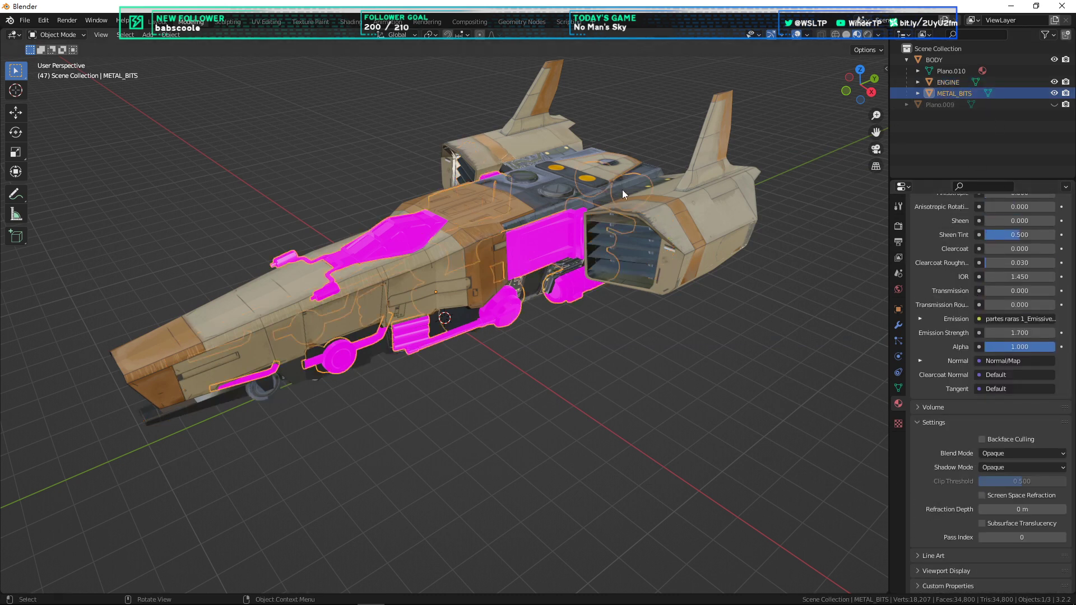
{"action": "scroll", "coordinate": [939, 359], "scroll_direction": "up", "scroll_amount": 10}
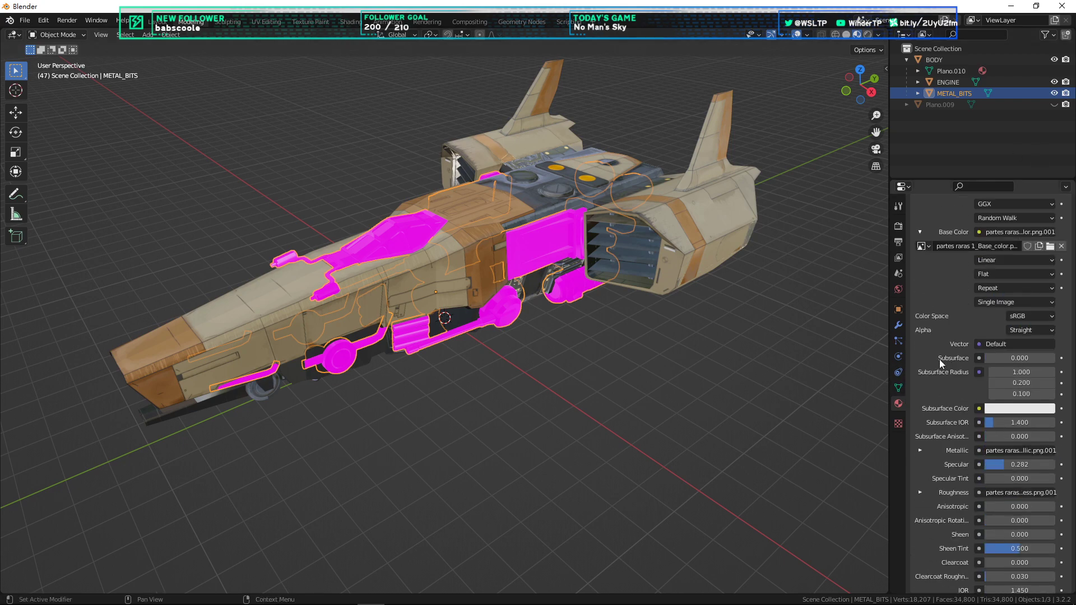
{"action": "scroll", "coordinate": [1003, 302], "scroll_direction": "up", "scroll_amount": 3}
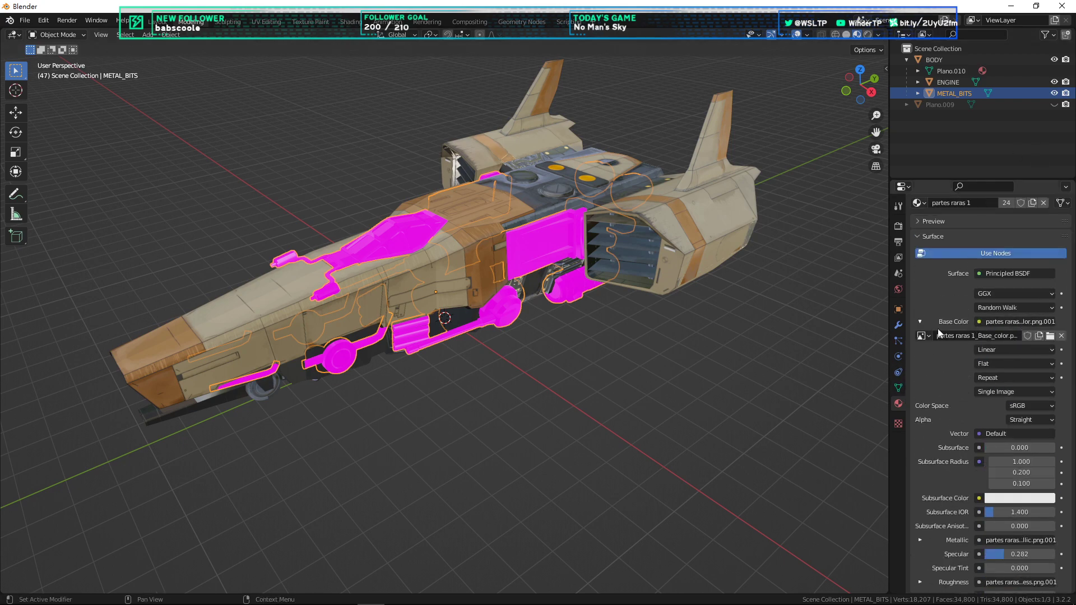
{"action": "left_click", "coordinate": [1051, 336]}
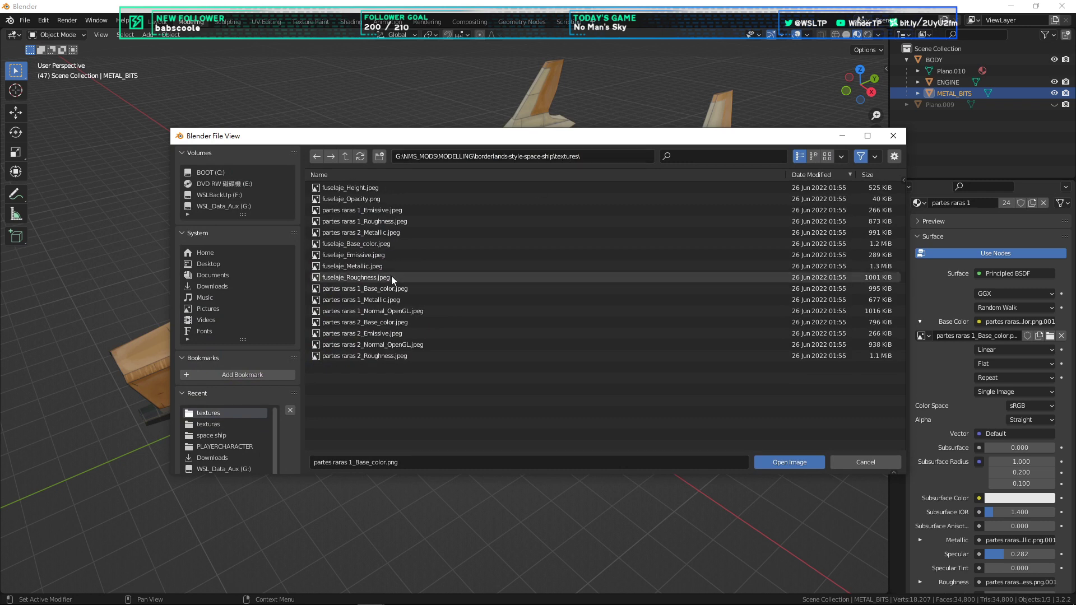
{"action": "double_click", "coordinate": [372, 288]}
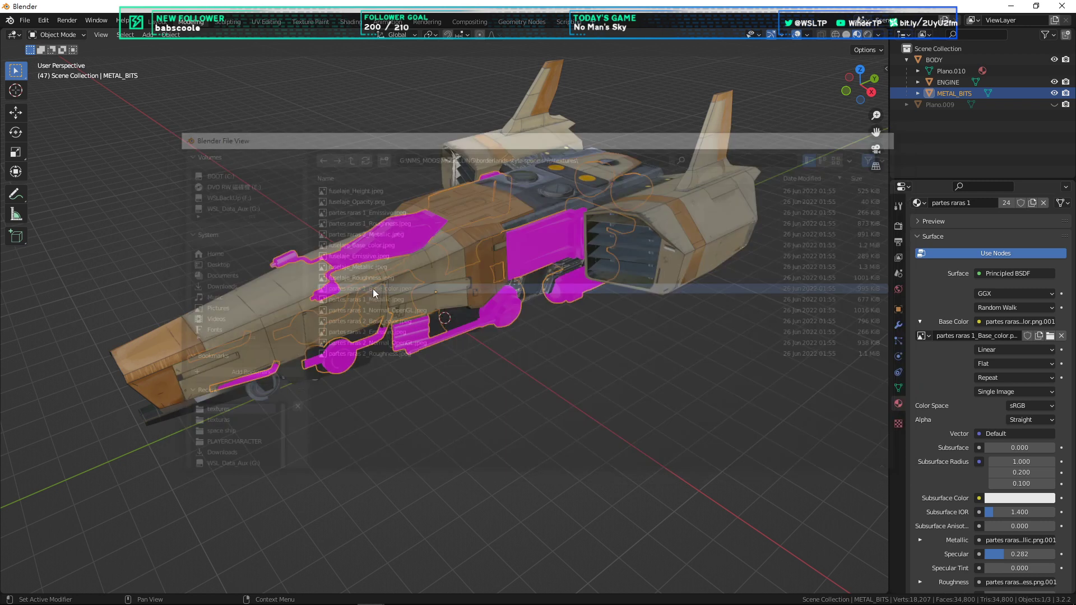
{"action": "left_click", "coordinate": [975, 336]}
{"action": "left_click_drag", "start_coordinate": [968, 337], "coordinate": [935, 336]}
{"action": "key", "text": "BackSpace"}
{"action": "key", "text": "Return"}
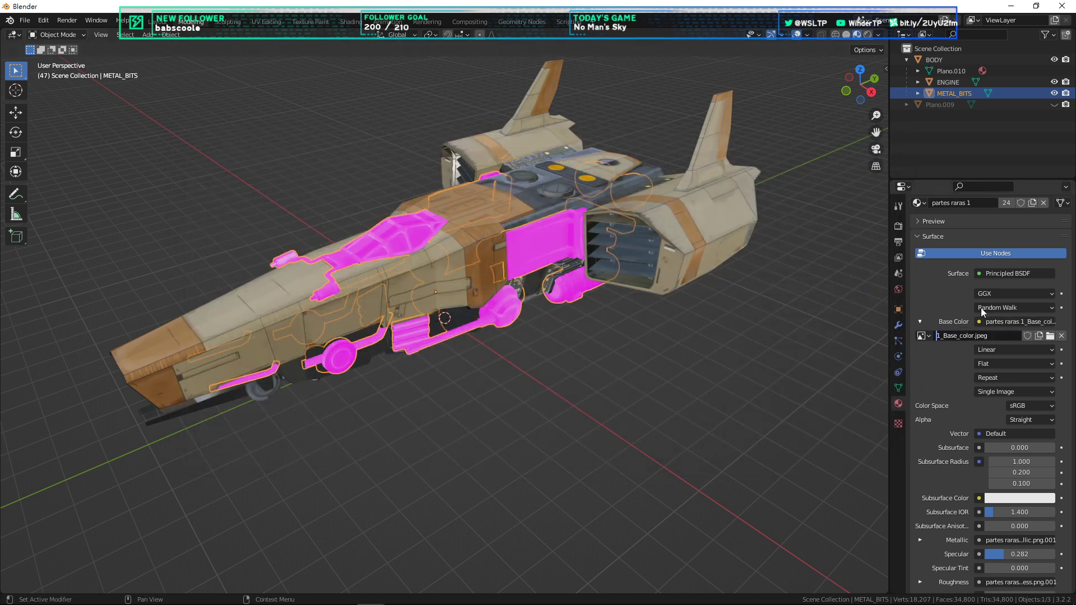
Step: Relink METAL_BITS' Metallic texture to partes raras 1_Metallic.jpeg from the textures folder and rename the image 1_Metallic.jpeg
{"action": "scroll", "coordinate": [978, 300], "scroll_direction": "down", "scroll_amount": 1}
{"action": "scroll", "coordinate": [978, 296], "scroll_direction": "down", "scroll_amount": 7}
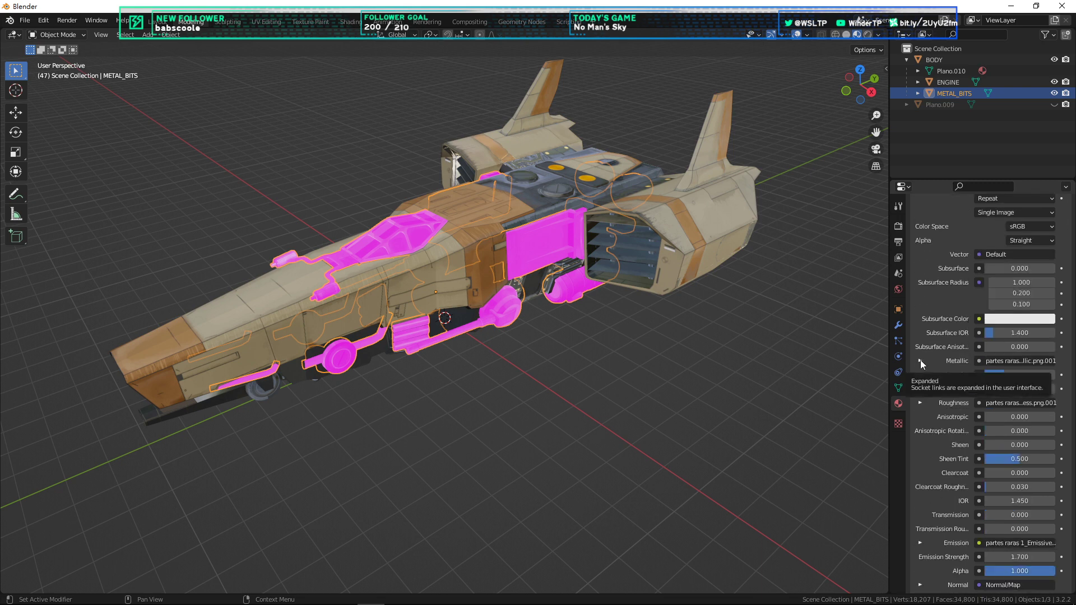
{"action": "scroll", "coordinate": [930, 348], "scroll_direction": "up", "scroll_amount": 4}
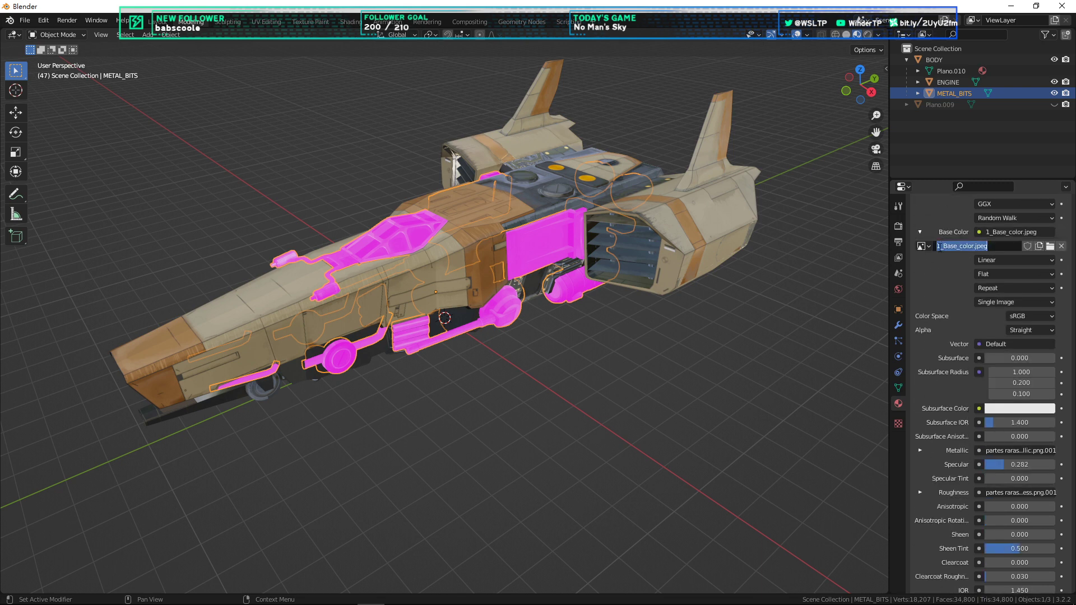
{"action": "scroll", "coordinate": [953, 260], "scroll_direction": "down", "scroll_amount": 7}
{"action": "left_click", "coordinate": [920, 294]}
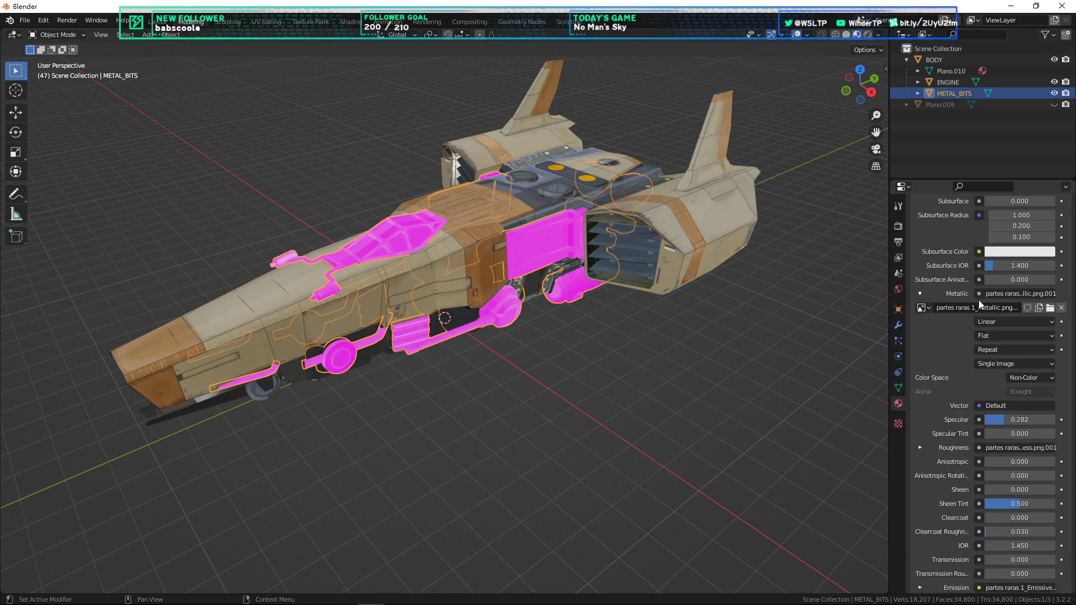
{"action": "left_click", "coordinate": [1050, 308]}
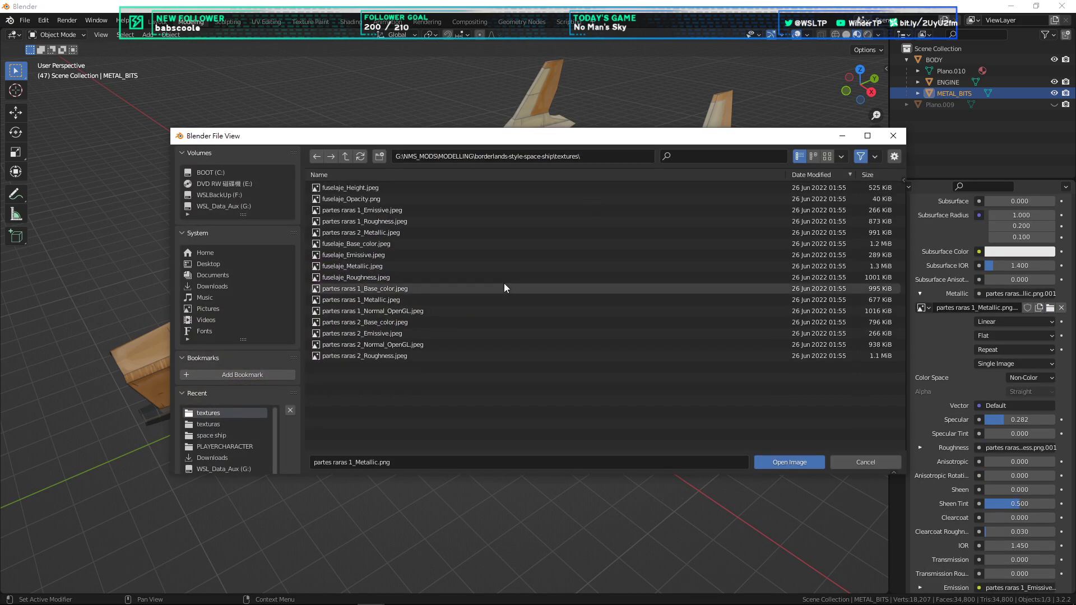
{"action": "left_click", "coordinate": [376, 301]}
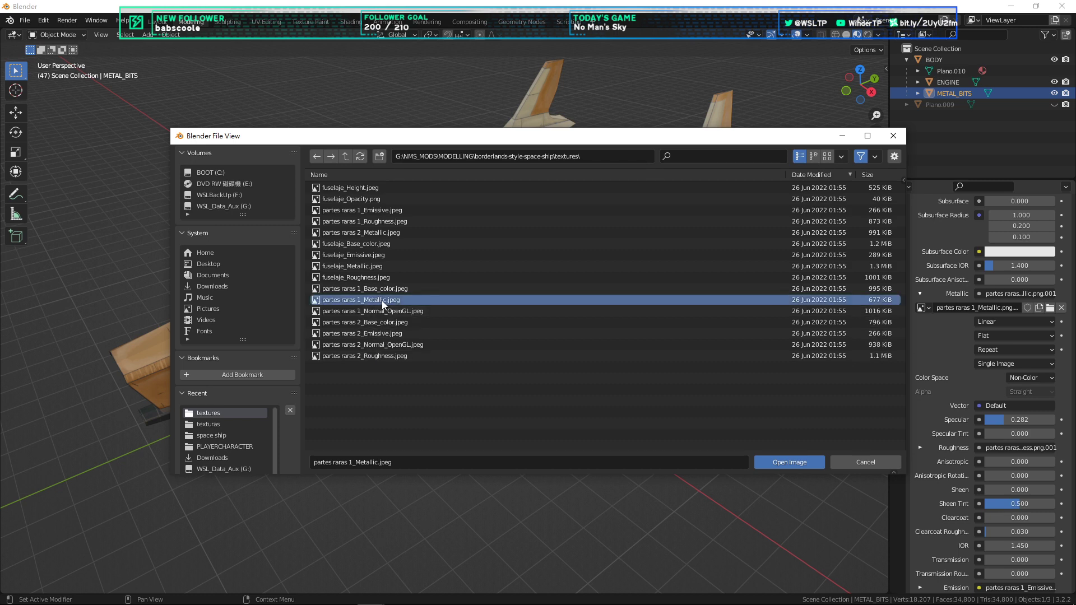
{"action": "double_click", "coordinate": [382, 301]}
{"action": "left_click_drag", "start_coordinate": [961, 307], "coordinate": [935, 307]}
{"action": "key", "text": "BackSpace"}
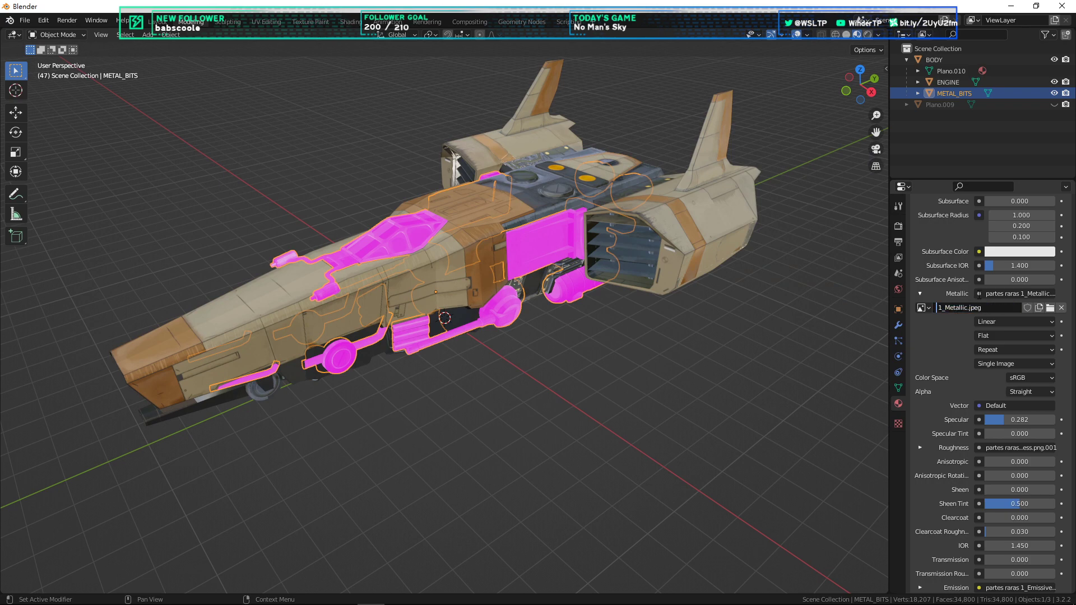
{"action": "key", "text": "Return"}
Step: Relink METAL_BITS' Roughness texture to partes raras 1_Roughness.jpeg and rename the image 1_Roughness.jpeg
{"action": "scroll", "coordinate": [1069, 419], "scroll_direction": "down", "scroll_amount": 1}
{"action": "left_click", "coordinate": [919, 425]}
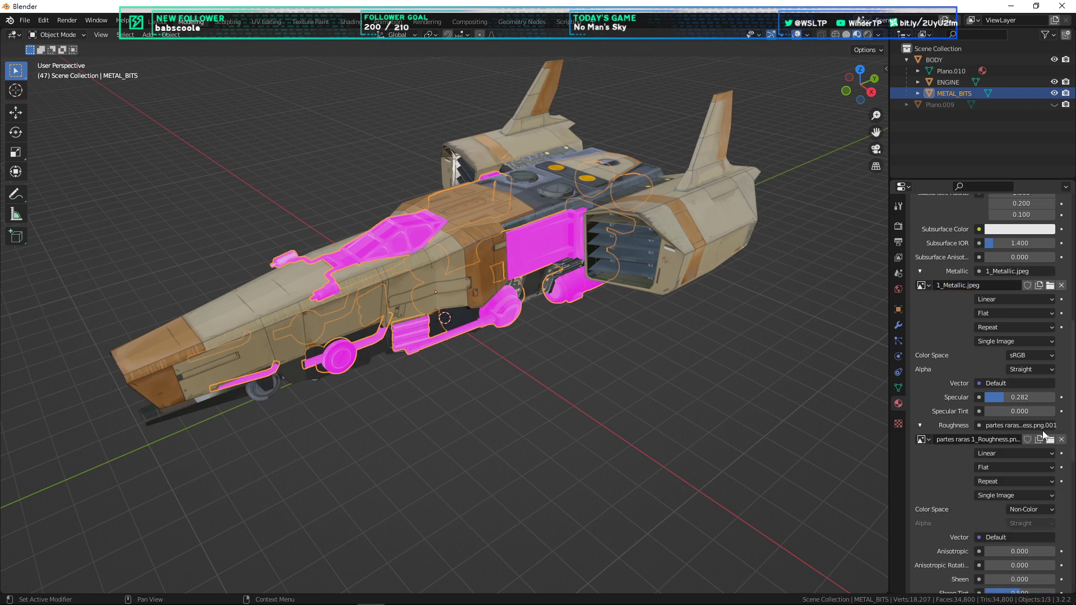
{"action": "left_click", "coordinate": [1050, 439]}
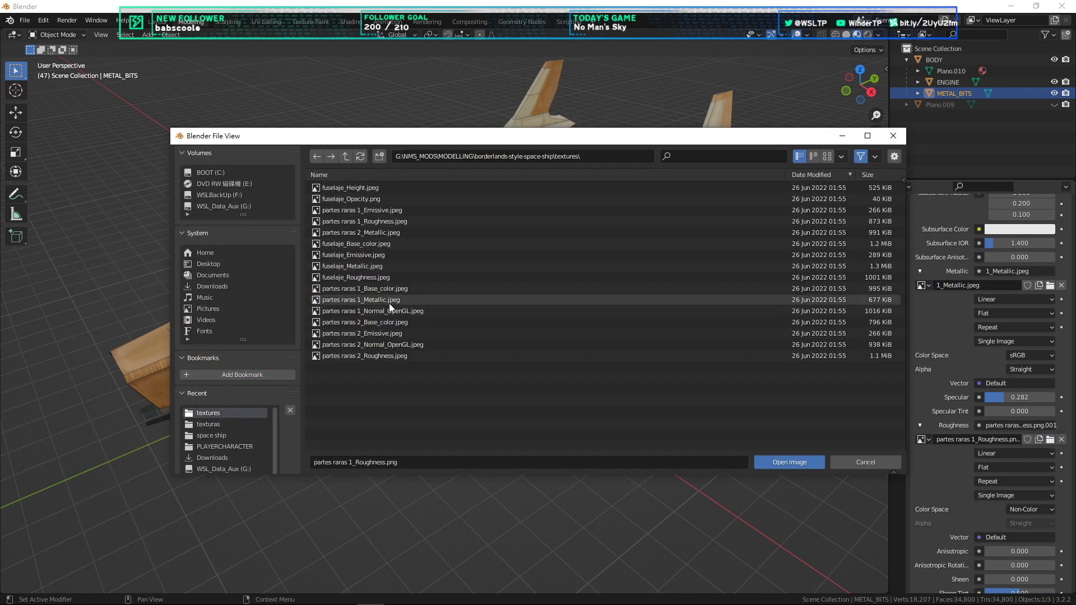
{"action": "left_click", "coordinate": [378, 222]}
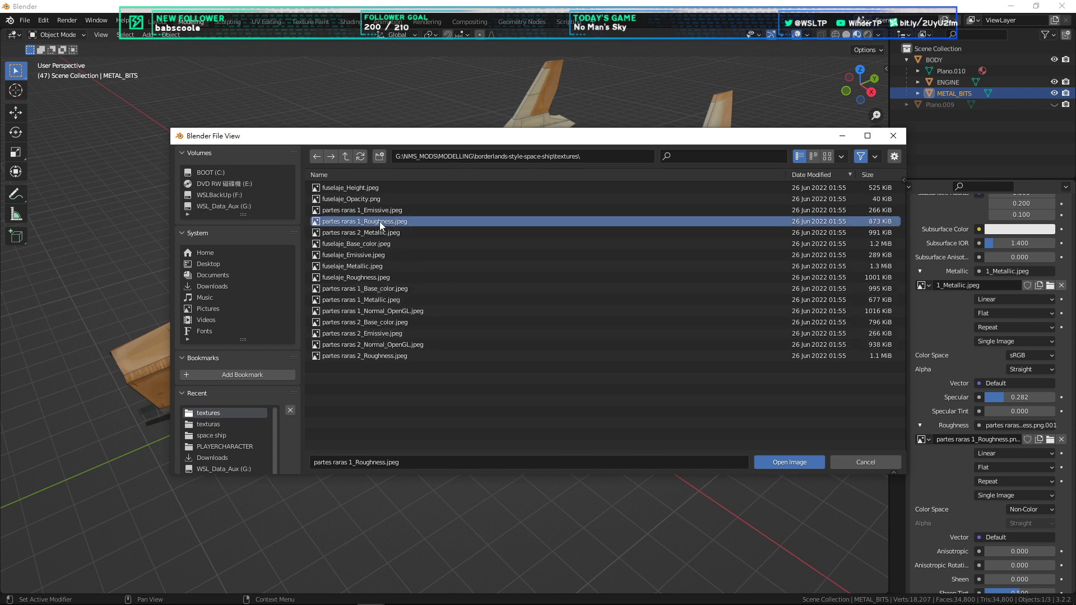
{"action": "double_click", "coordinate": [375, 218]}
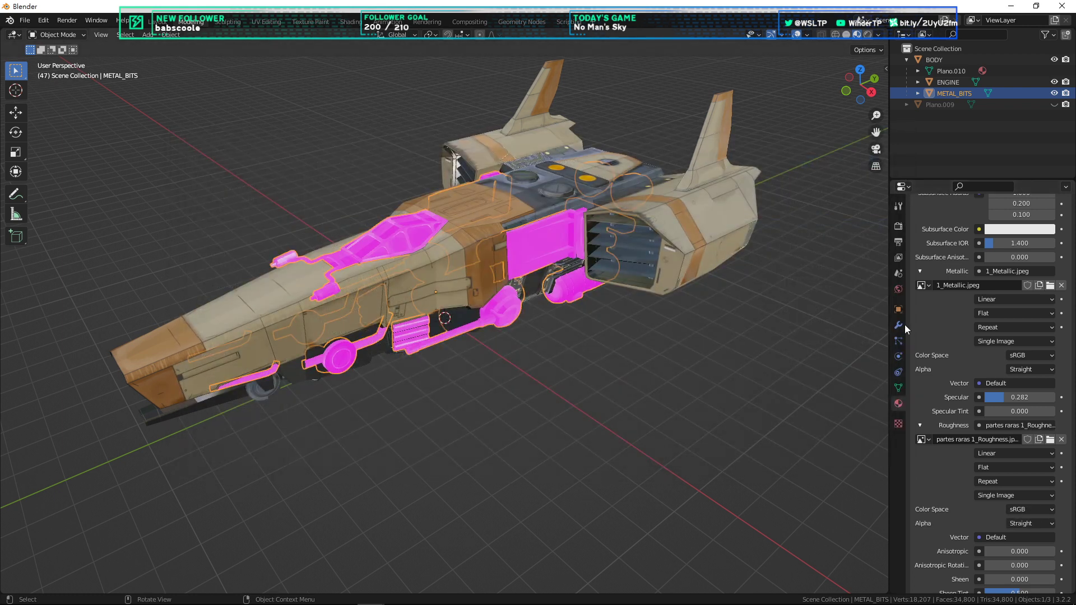
{"action": "double_click", "coordinate": [973, 439]}
{"action": "type", "text": "1_Roughness.jpeg"}
{"action": "key", "text": "Return"}
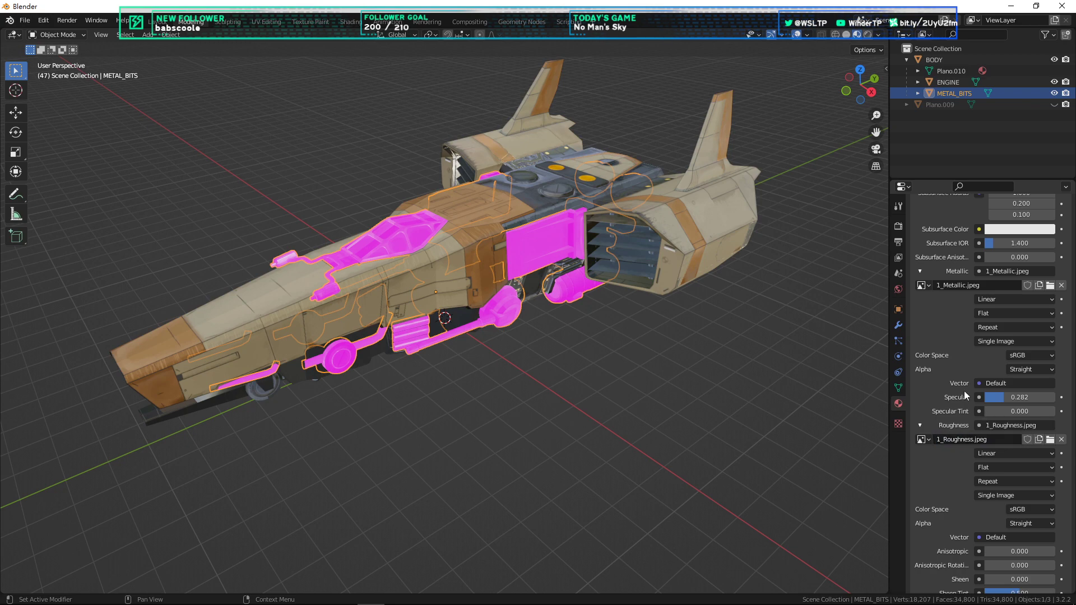
Step: Relink METAL_BITS' Emission texture to partes raras 1_Emissive.jpeg from the textures folder
{"action": "scroll", "coordinate": [990, 503], "scroll_direction": "down", "scroll_amount": 1}
{"action": "scroll", "coordinate": [991, 503], "scroll_direction": "down", "scroll_amount": 6}
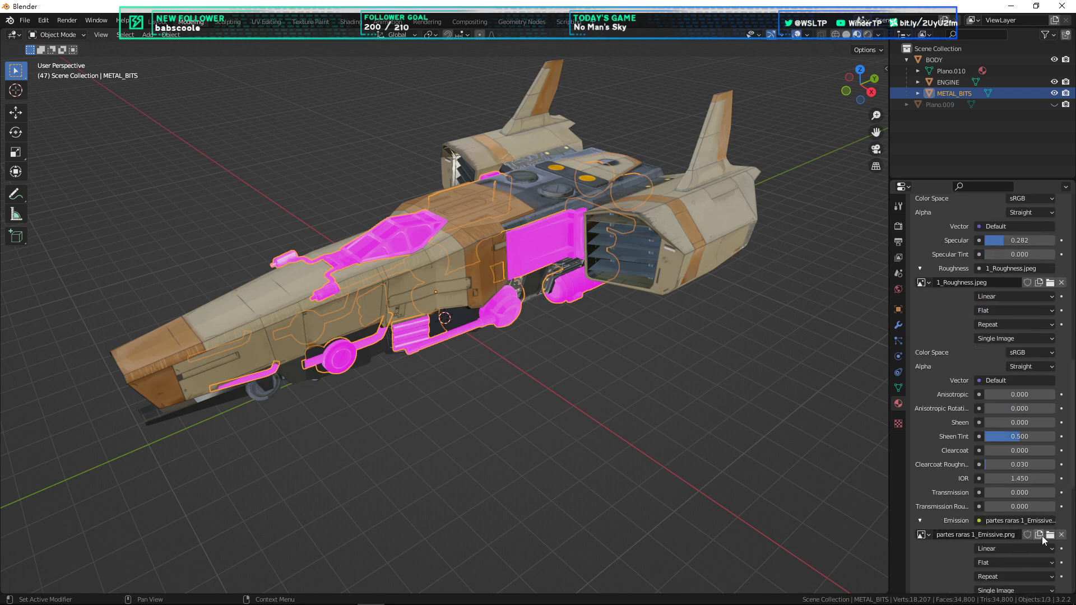
{"action": "left_click", "coordinate": [1049, 535]}
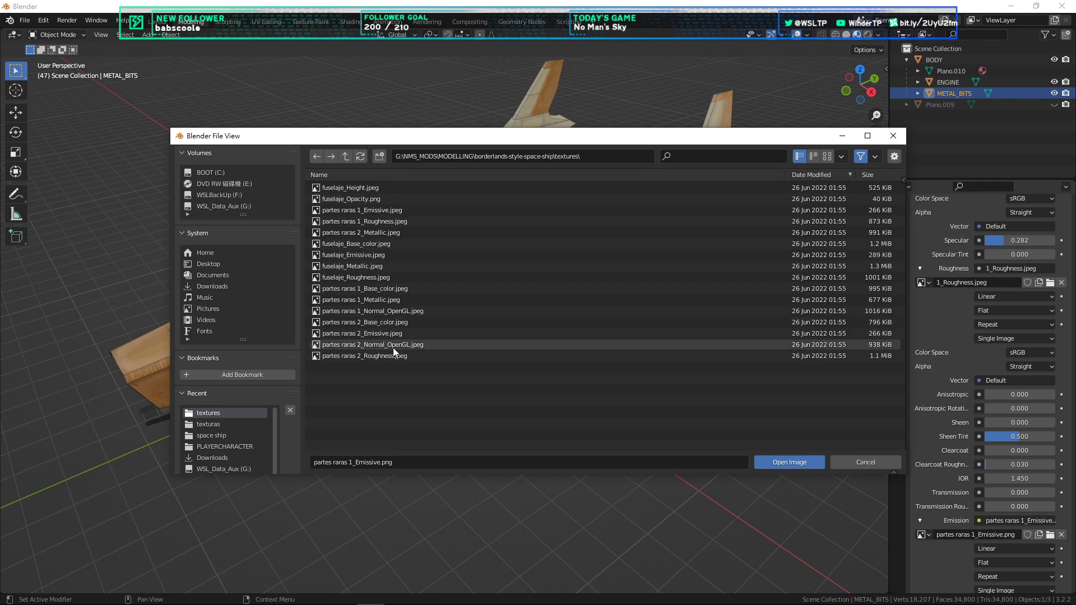
{"action": "double_click", "coordinate": [361, 209]}
Step: Relink the METAL_BITS normal map's Color texture to partes raras 1_Normal_OpenGL.jpeg and rename the image 1_Normal_OpenGL.jpeg
{"action": "scroll", "coordinate": [973, 514], "scroll_direction": "down", "scroll_amount": 10}
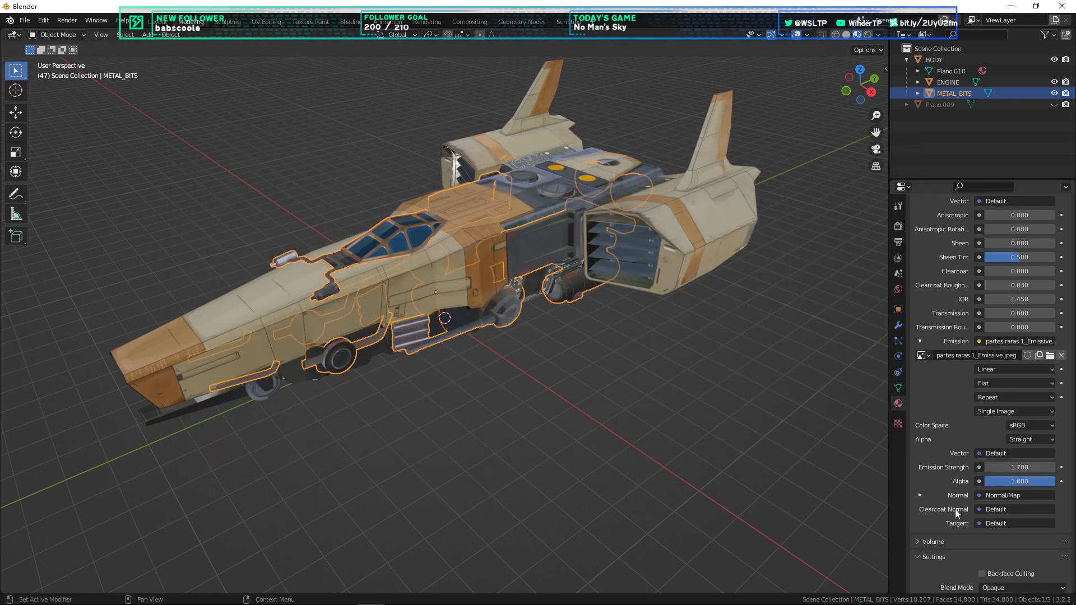
{"action": "left_click", "coordinate": [919, 383]}
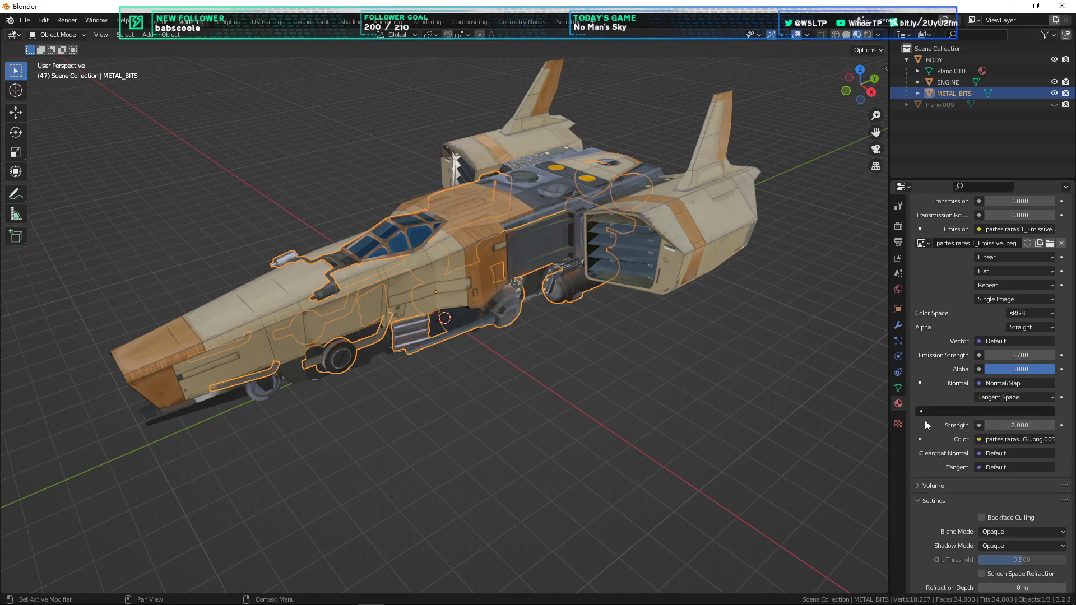
{"action": "left_click", "coordinate": [920, 439]}
{"action": "left_click", "coordinate": [1050, 453]}
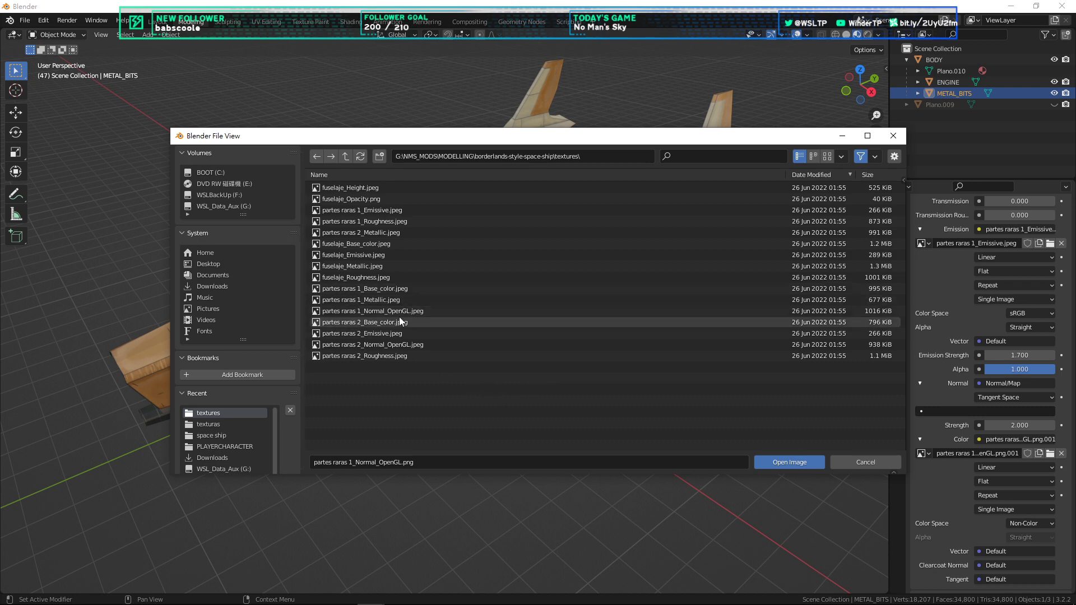
{"action": "double_click", "coordinate": [365, 311]}
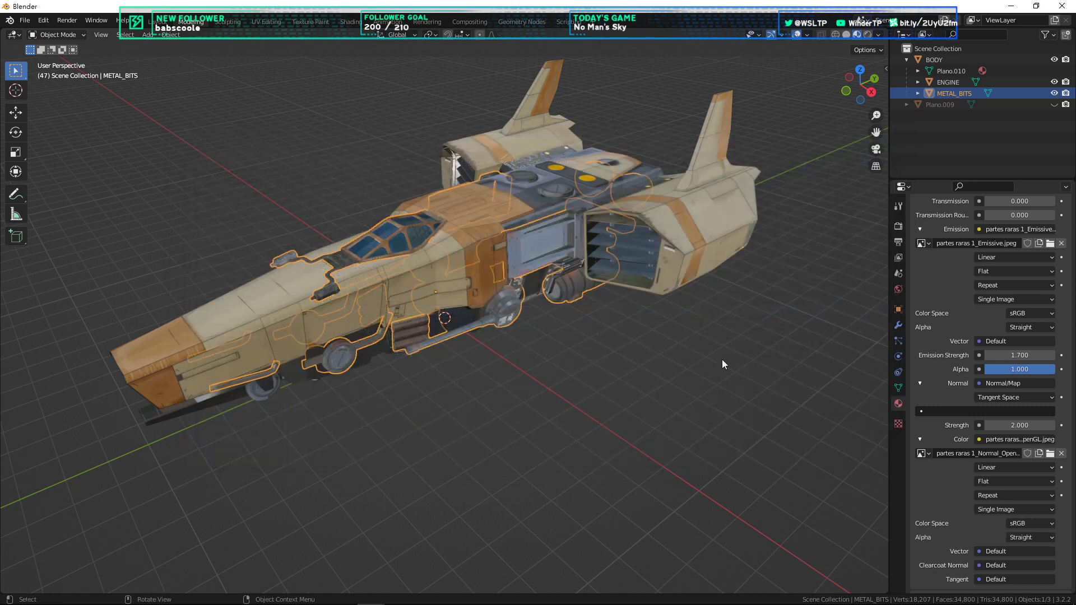
{"action": "double_click", "coordinate": [985, 453]}
{"action": "left_click_drag", "start_coordinate": [956, 453], "coordinate": [933, 452]}
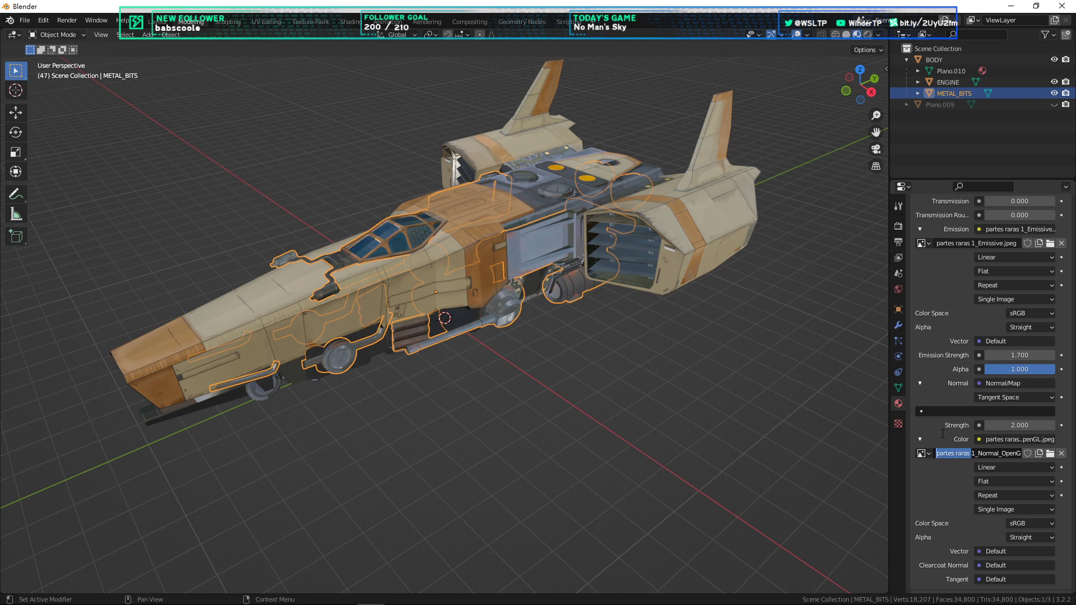
{"action": "key", "text": "BackSpace"}
{"action": "key", "text": "Return"}
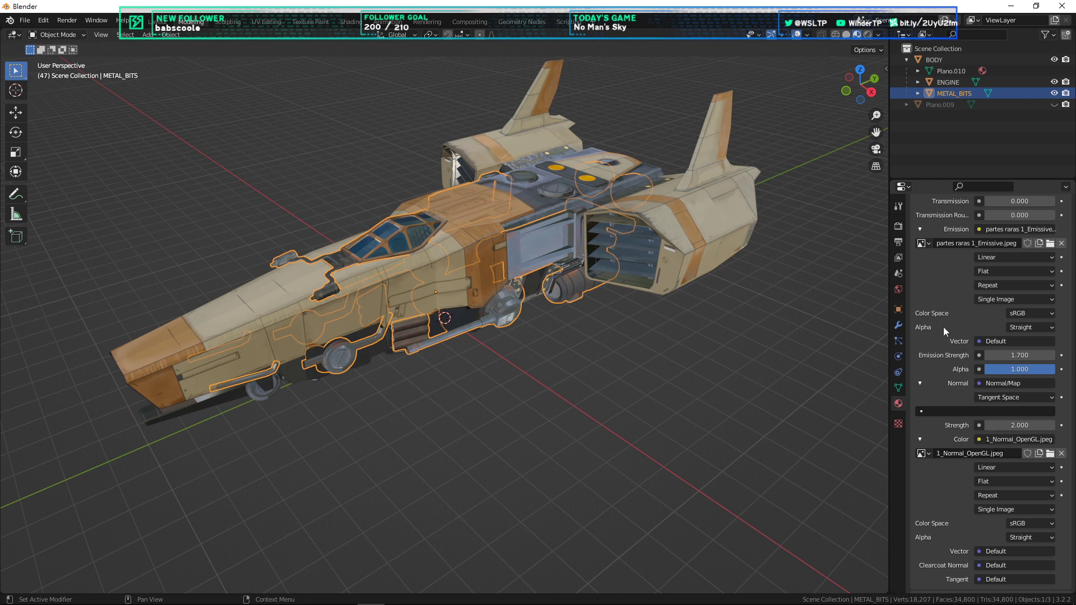
Step: Switch to the Shading workspace and label METAL_BITS' 1_Base_color.jpeg image texture node DIFFUSE
{"action": "left_click", "coordinate": [351, 22]}
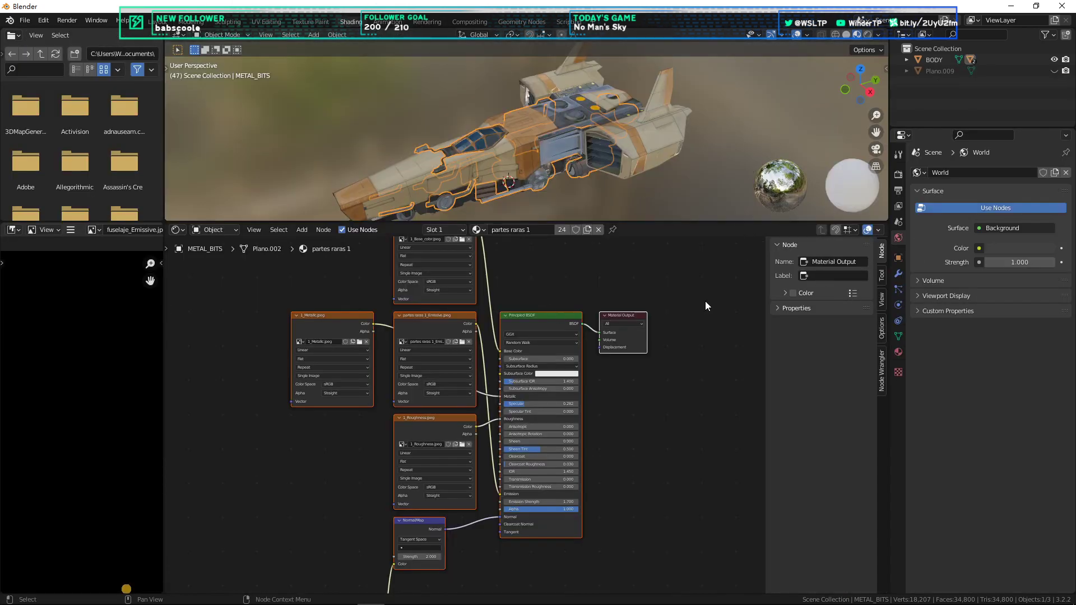
{"action": "left_click", "coordinate": [668, 285]}
{"action": "middle_click_drag", "start_coordinate": [667, 285], "coordinate": [610, 356]}
{"action": "left_click", "coordinate": [419, 355]}
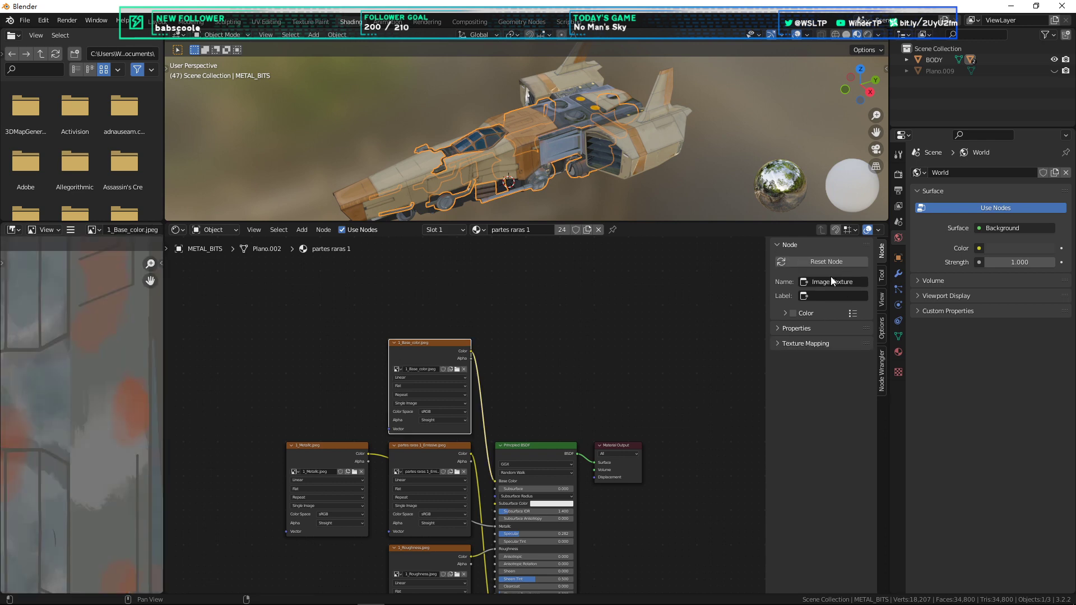
{"action": "left_click", "coordinate": [832, 296]}
{"action": "type", "text": "DIFFUSE"}
{"action": "key", "text": "Return"}
Step: Label METAL_BITS' 1_Roughness.jpeg image texture node MASKS
{"action": "middle_click_drag", "start_coordinate": [645, 372], "coordinate": [611, 302]}
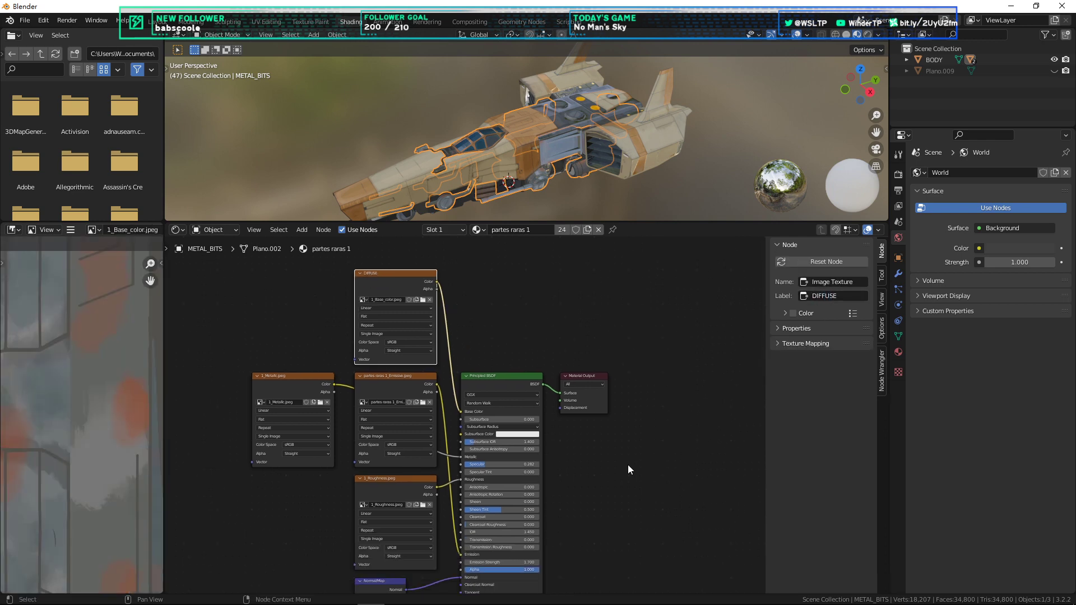
{"action": "left_click", "coordinate": [391, 488]}
{"action": "left_click", "coordinate": [824, 296]}
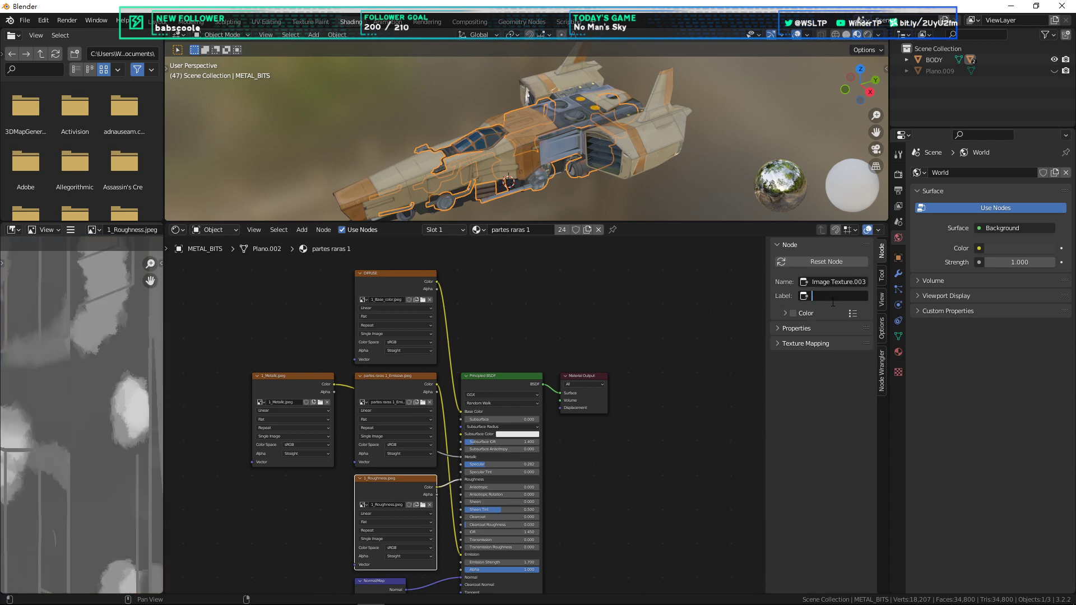
{"action": "type", "text": "MASKS"}
{"action": "key", "text": "Return"}
Step: Label METAL_BITS' 1_Normal_OpenGL.jpeg image texture node NORMAL
{"action": "scroll", "coordinate": [692, 469], "scroll_direction": "down", "scroll_amount": 1}
{"action": "middle_click_drag", "start_coordinate": [692, 468], "coordinate": [701, 368]}
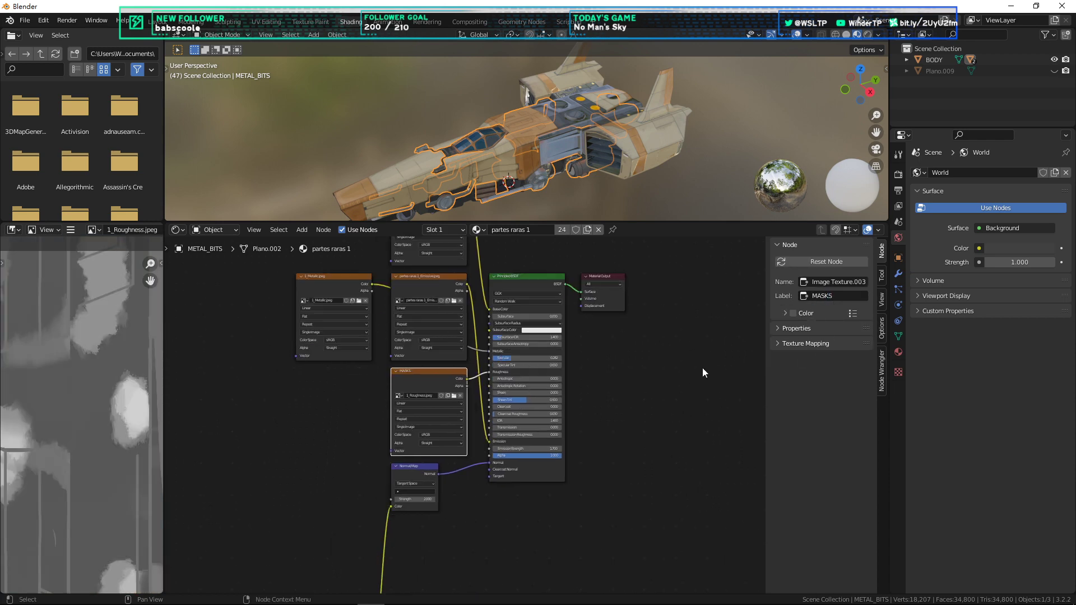
{"action": "left_click", "coordinate": [702, 368]}
{"action": "middle_click_drag", "start_coordinate": [498, 454], "coordinate": [496, 399]}
{"action": "middle_click_drag", "start_coordinate": [484, 547], "coordinate": [483, 448]}
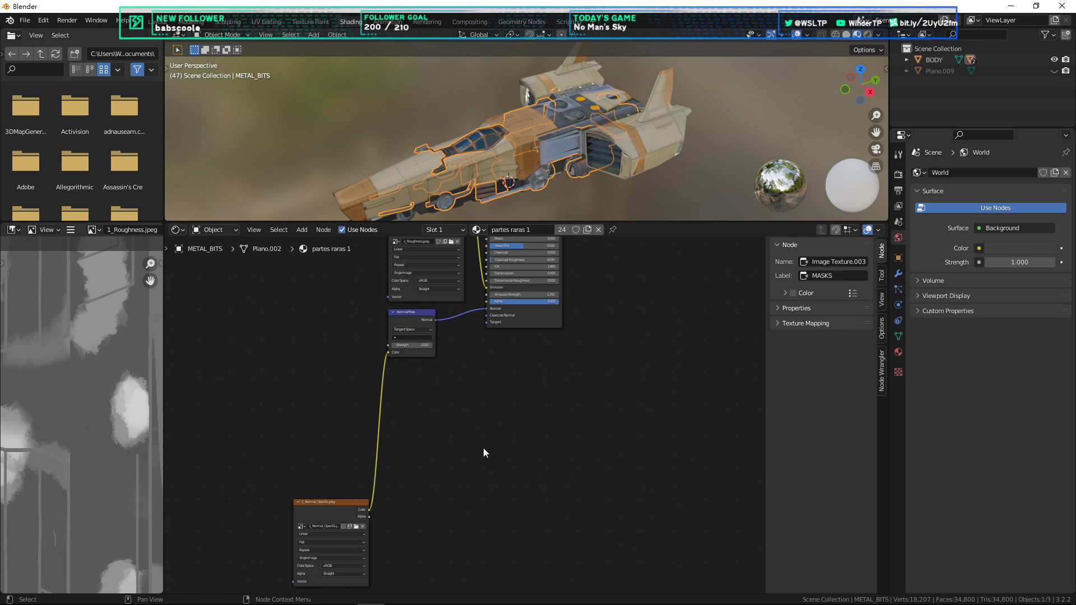
{"action": "left_click", "coordinate": [332, 513]}
{"action": "left_click", "coordinate": [827, 295]}
{"action": "type", "text": "NORMA"}
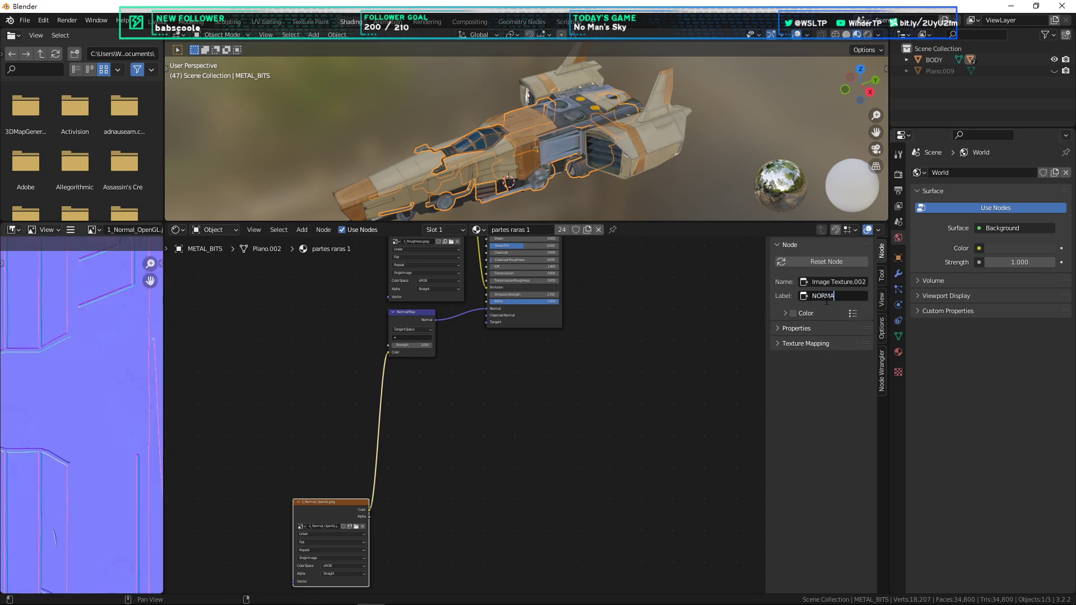
{"action": "type", "text": "L"}
{"action": "key", "text": "Return"}
Step: Select the ENGINE object under BODY and label its 2_Normal_OpenGL.jpeg image texture node NORMAL
{"action": "left_click", "coordinate": [905, 60]}
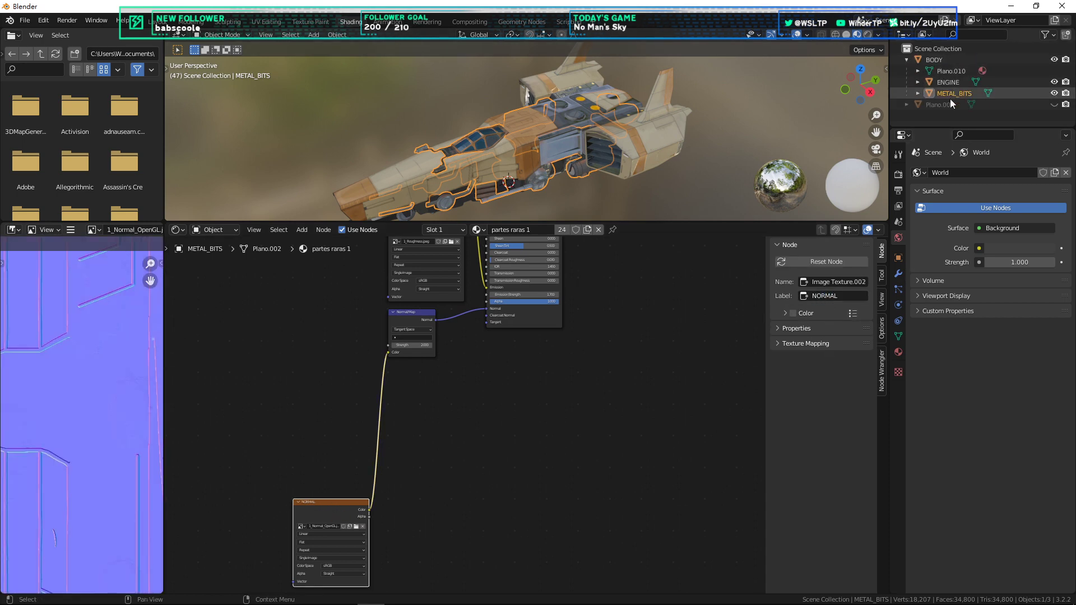
{"action": "left_click", "coordinate": [949, 81]}
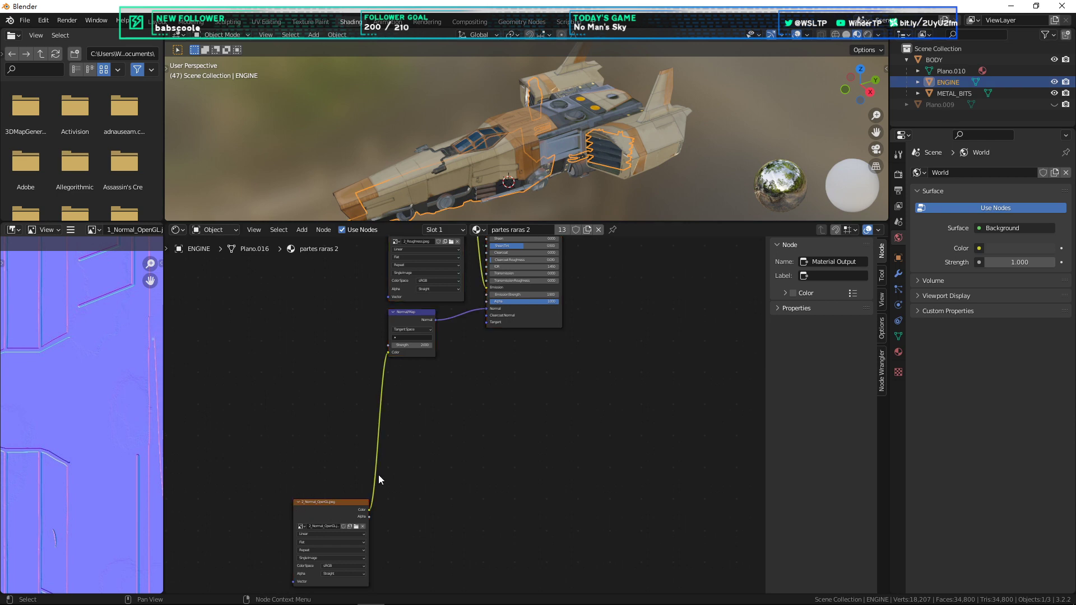
{"action": "left_click", "coordinate": [331, 502]}
{"action": "left_click", "coordinate": [840, 296]}
{"action": "type", "text": "NORMA"}
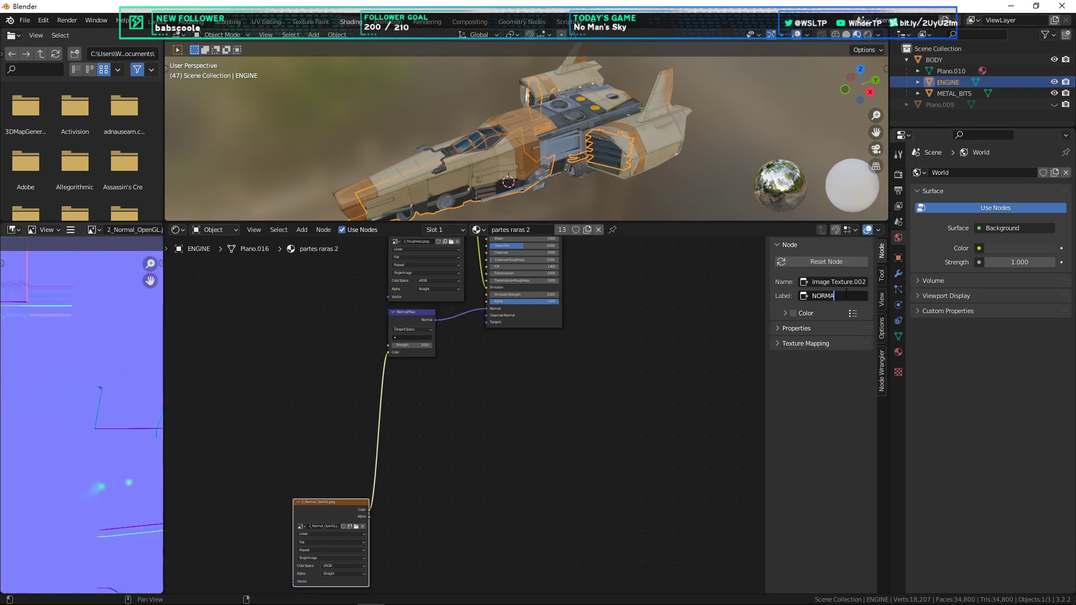
{"action": "type", "text": "L"}
{"action": "key", "text": "Return"}
Step: Label ENGINE's 2_Roughness.jpeg image texture node MASKS
{"action": "middle_click_drag", "start_coordinate": [597, 335], "coordinate": [643, 456]}
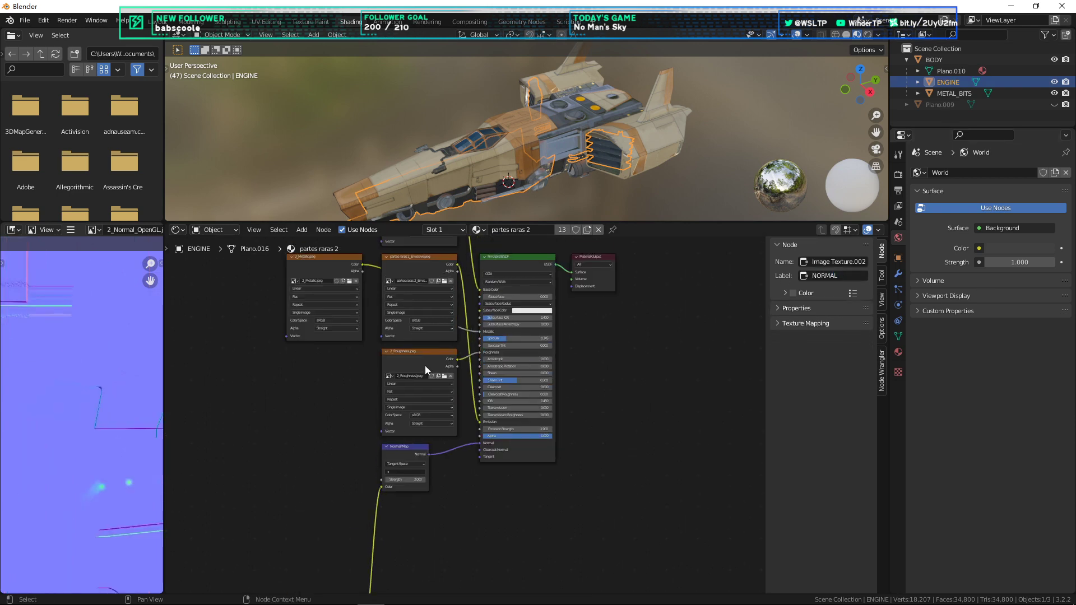
{"action": "left_click", "coordinate": [425, 365]}
{"action": "left_click", "coordinate": [840, 296]}
{"action": "type", "text": "MASKS"}
{"action": "key", "text": "Return"}
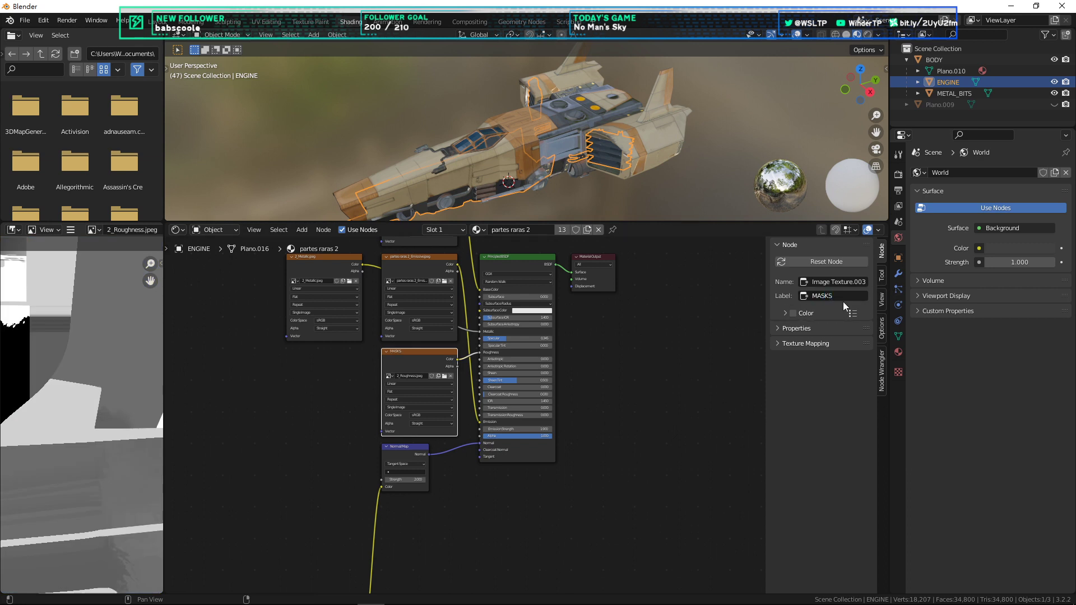
Step: Label ENGINE's 2_Base_color.jpeg image texture node DIFFUSE
{"action": "left_click", "coordinate": [657, 355]}
{"action": "middle_click_drag", "start_coordinate": [658, 354], "coordinate": [655, 439]}
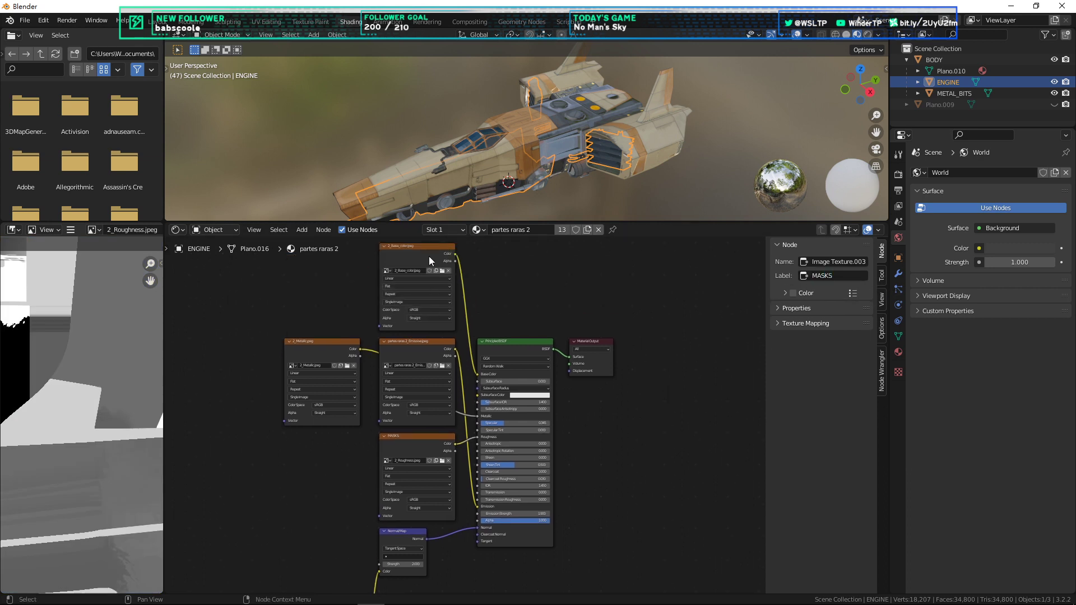
{"action": "left_click", "coordinate": [429, 261]}
{"action": "left_click", "coordinate": [837, 296]}
{"action": "type", "text": "DIFF"}
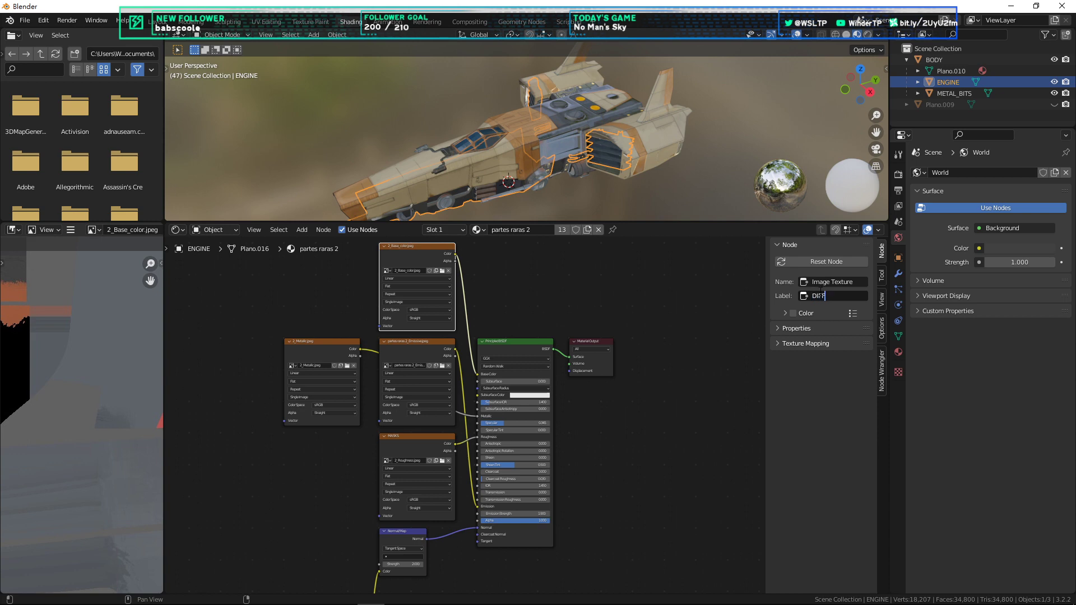
{"action": "type", "text": "USE"}
{"action": "key", "text": "Return"}
{"action": "middle_click_drag", "start_coordinate": [664, 284], "coordinate": [629, 342]}
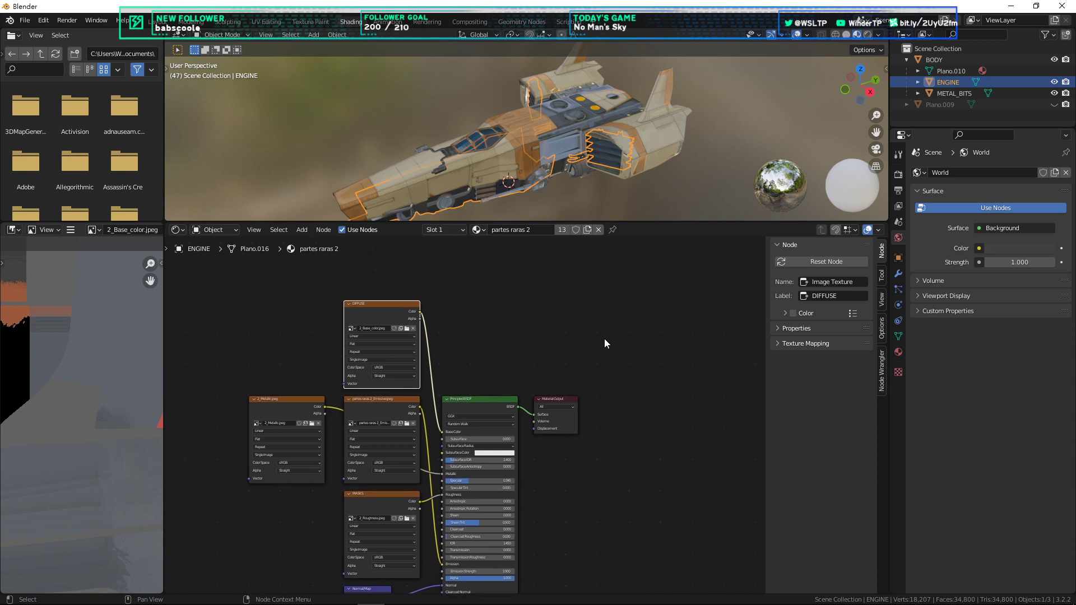
{"action": "middle_click_drag", "start_coordinate": [653, 406], "coordinate": [636, 316]}
{"action": "middle_click_drag", "start_coordinate": [621, 380], "coordinate": [652, 427]}
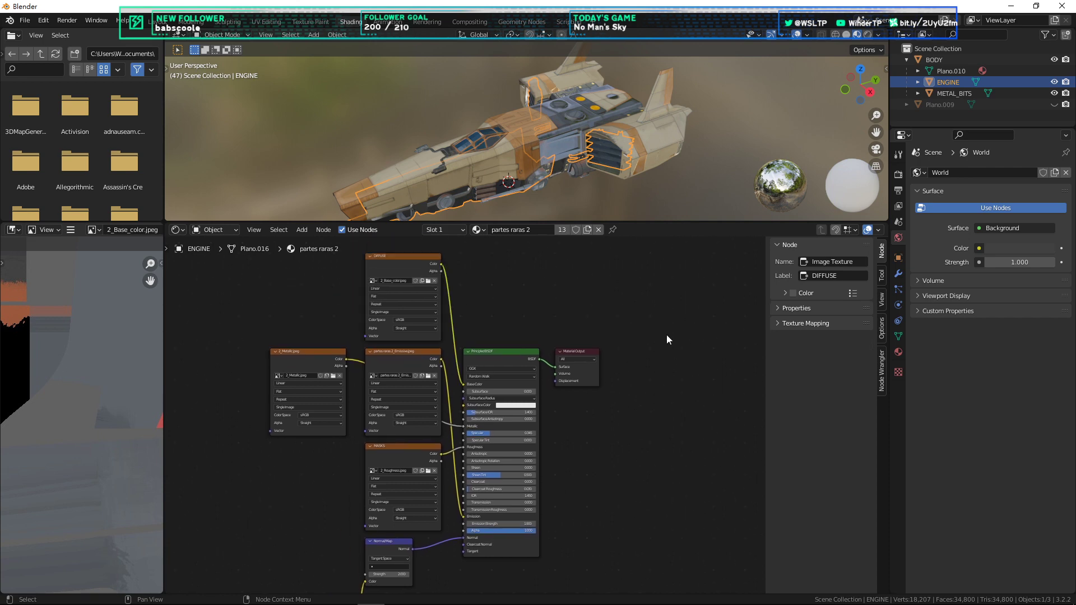
Step: Look over ENGINE's material nodes and check the label on its base colour image texture node
{"action": "middle_click_drag", "start_coordinate": [666, 339], "coordinate": [673, 371]}
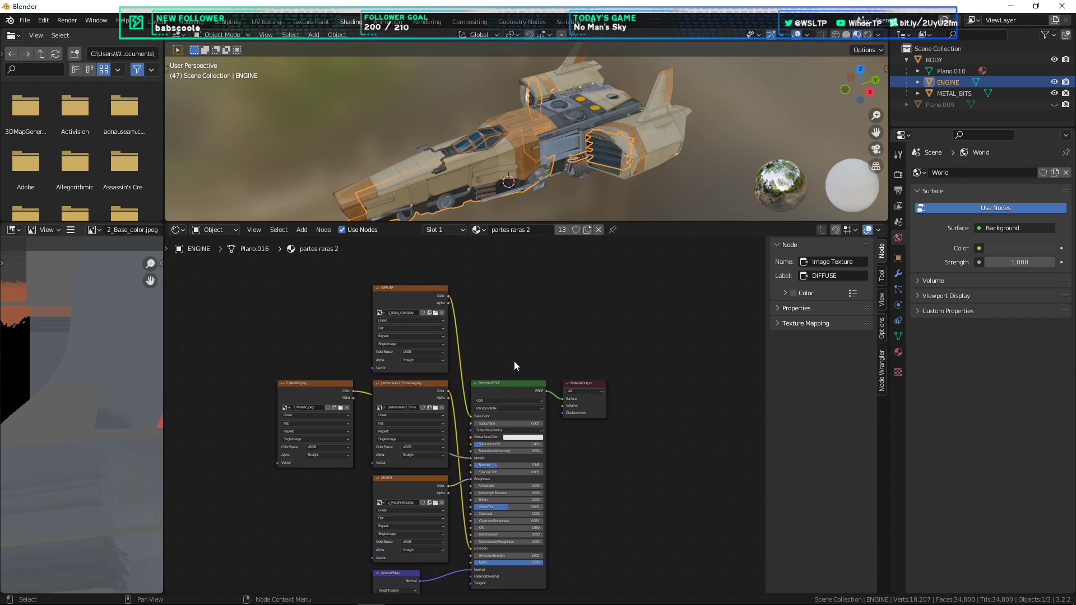
{"action": "scroll", "coordinate": [495, 356], "scroll_direction": "up", "scroll_amount": 5}
{"action": "scroll", "coordinate": [533, 465], "scroll_direction": "down", "scroll_amount": 5}
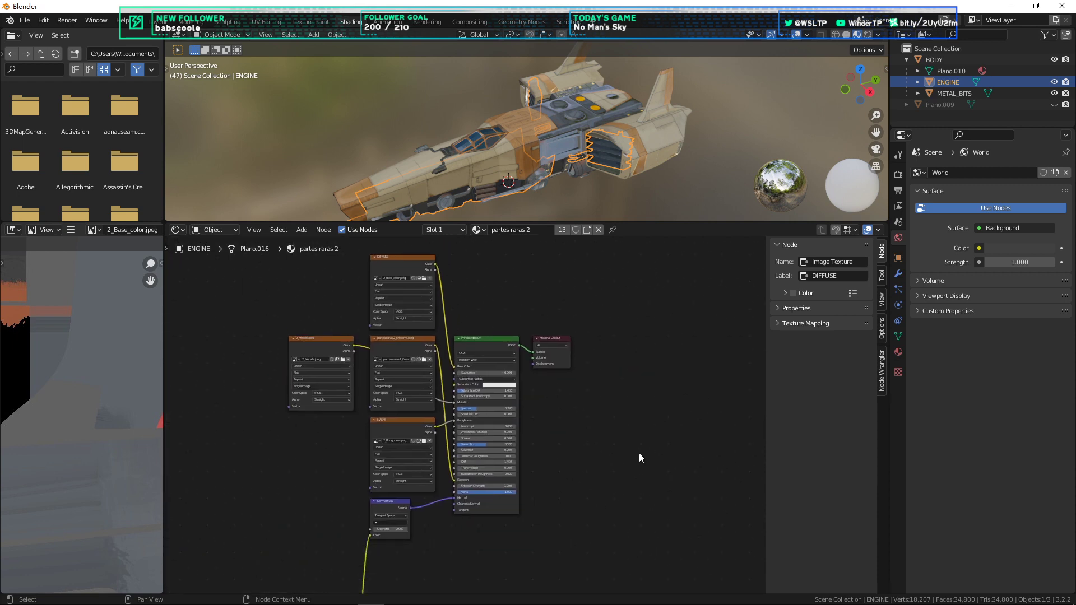
{"action": "middle_click_drag", "start_coordinate": [645, 402], "coordinate": [646, 407]}
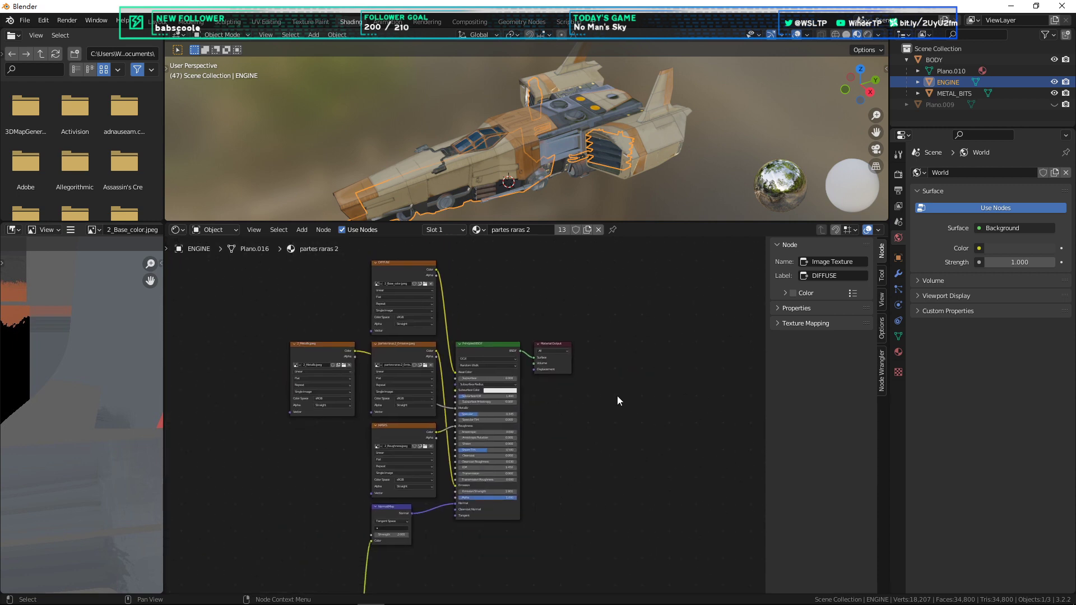
{"action": "left_click", "coordinate": [414, 265]}
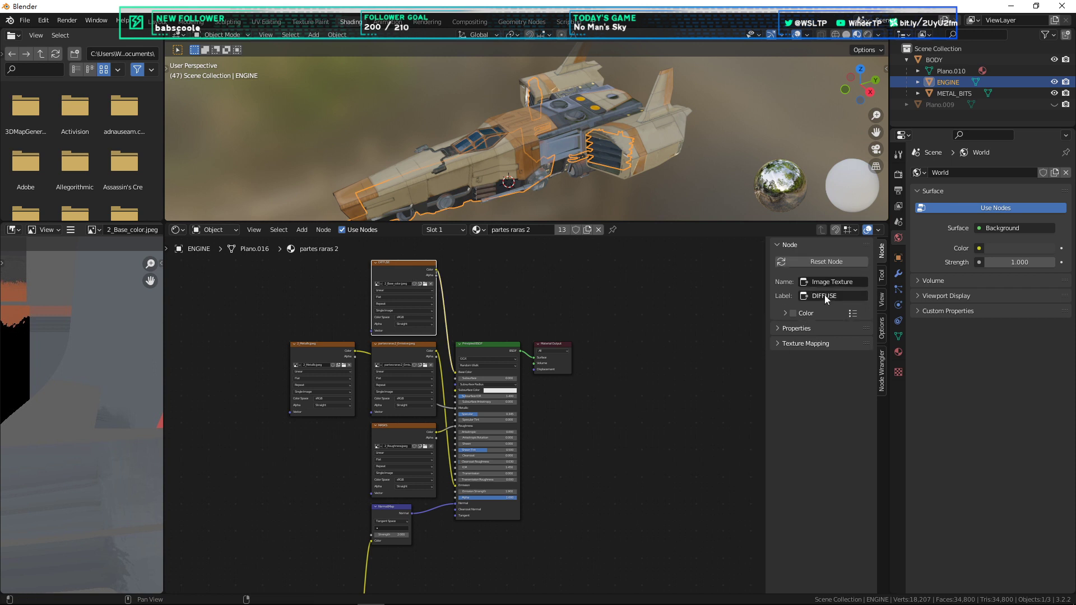
{"action": "middle_click_drag", "start_coordinate": [639, 302], "coordinate": [646, 338]}
{"action": "left_click", "coordinate": [646, 339]}
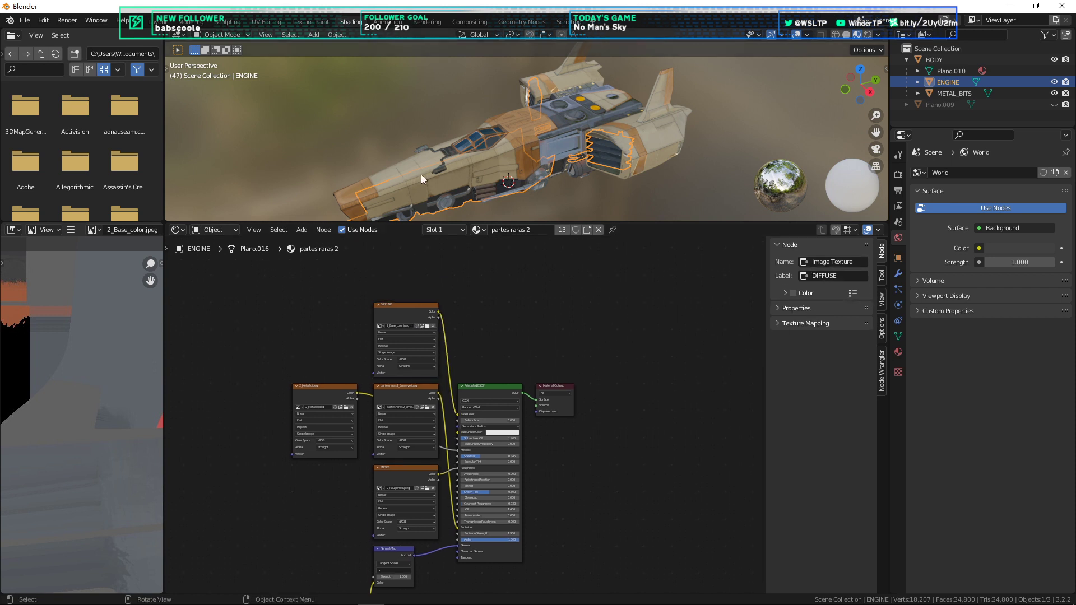
Step: Switch to the Modeling workspace and return from Edit Mode to Object Mode with nothing selected
{"action": "left_click", "coordinate": [190, 22]}
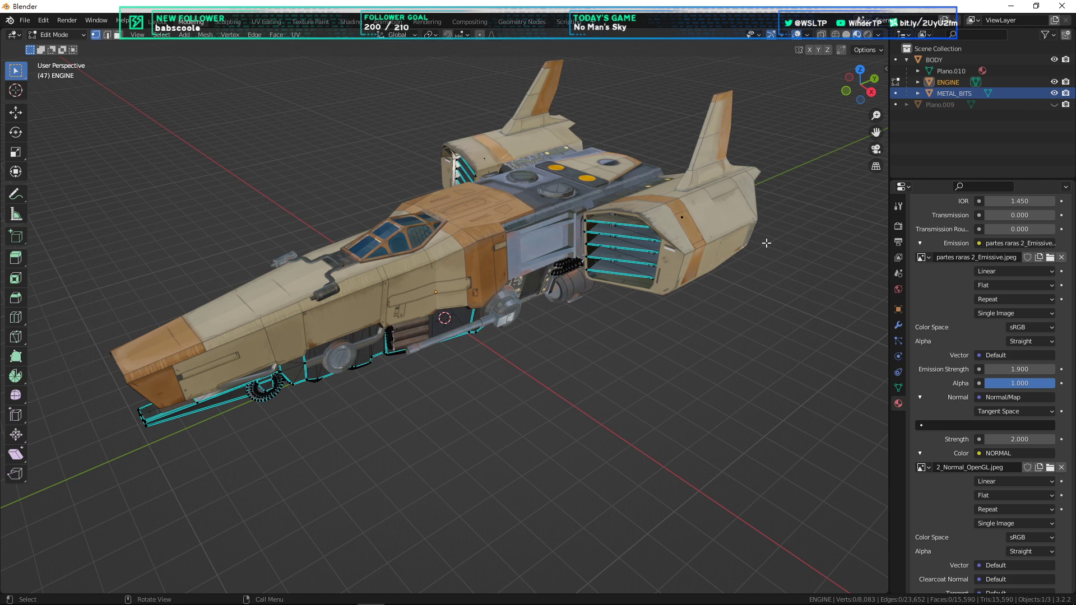
{"action": "left_click", "coordinate": [951, 95]}
{"action": "key", "text": "Tab"}
{"action": "left_click", "coordinate": [801, 182]}
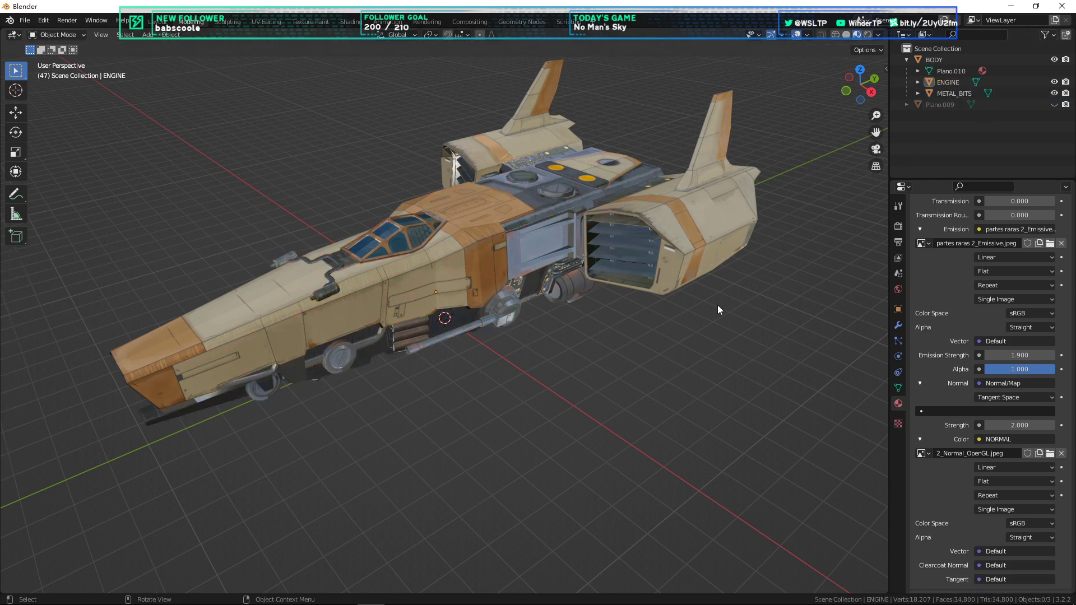
Step: Inspect the spaceship's body and engine parts from the right side and in perspective
{"action": "mouse_move", "coordinate": [151, 603]}
{"action": "left_click", "coordinate": [261, 600]}
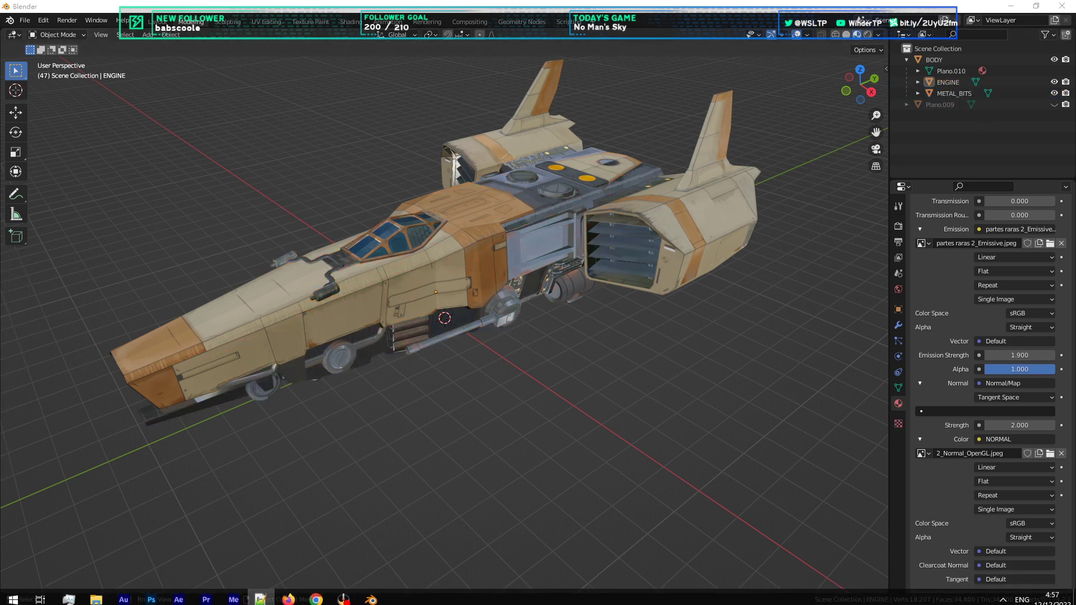
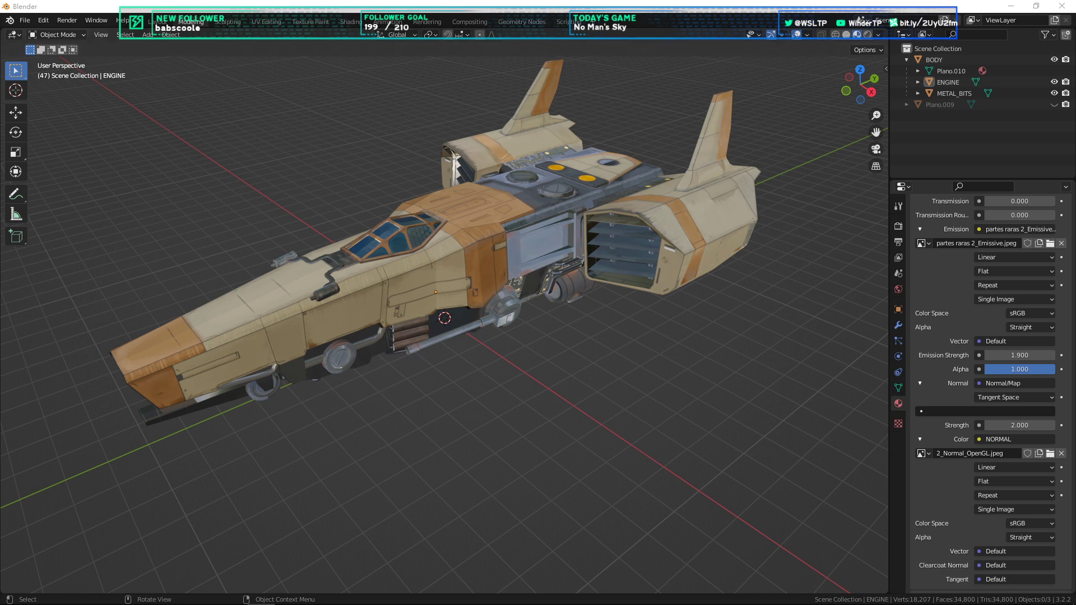
{"action": "left_click", "coordinate": [953, 93]}
{"action": "key", "text": "a"}
{"action": "middle_click_drag", "start_coordinate": [639, 126], "coordinate": [681, 198], "text": "shift"}
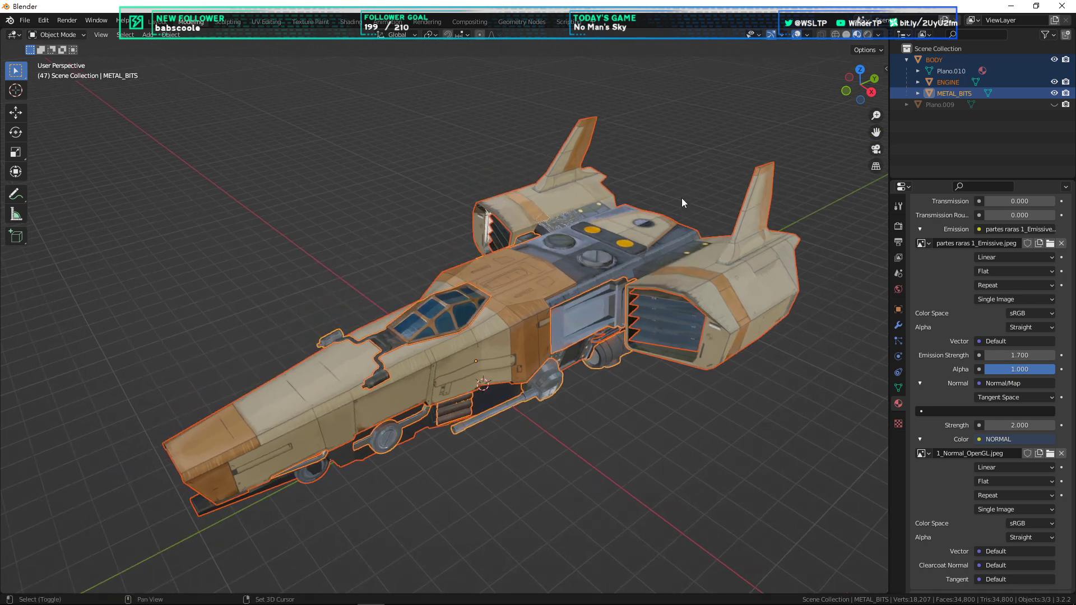
{"action": "left_click", "coordinate": [688, 280]}
{"action": "left_click_drag", "start_coordinate": [695, 426], "coordinate": [695, 426]}
{"action": "left_click", "coordinate": [695, 426]}
{"action": "middle_click_drag", "start_coordinate": [702, 416], "coordinate": [633, 345]}
{"action": "key", "text": "KP_3"}
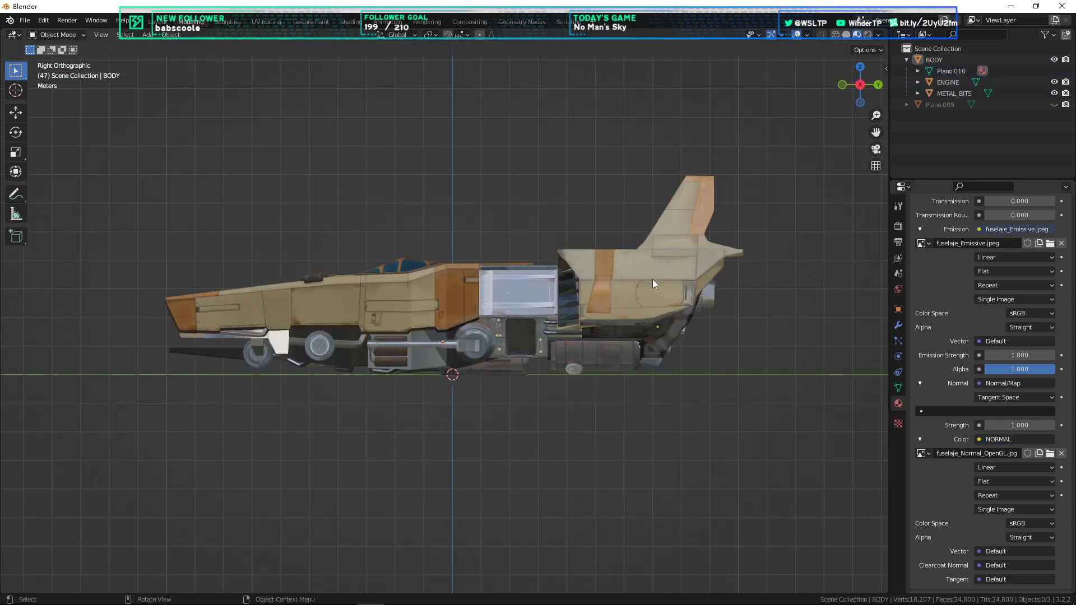
{"action": "left_click", "coordinate": [676, 206]}
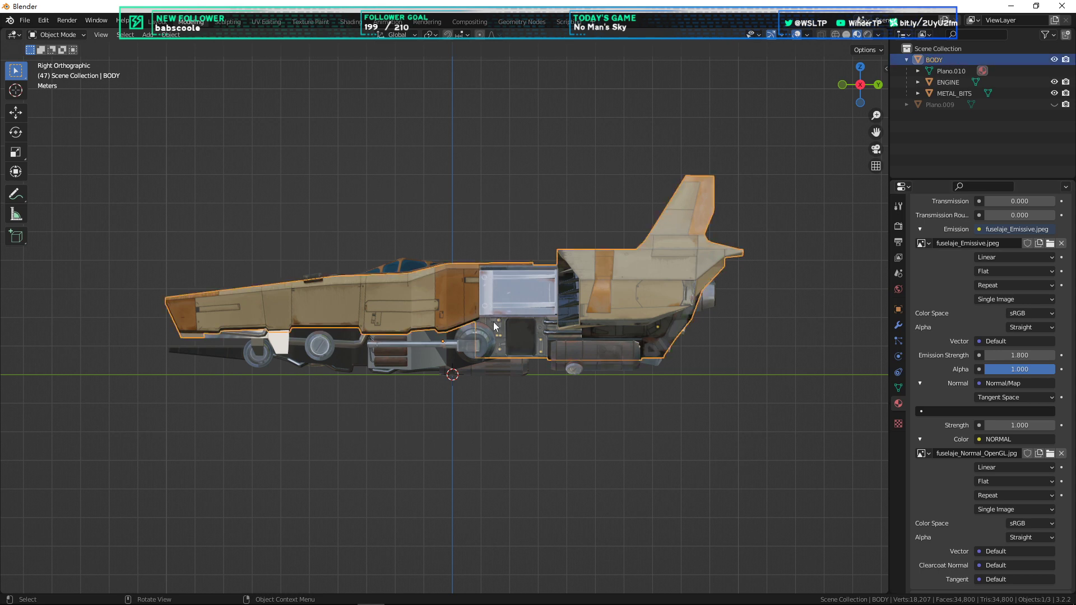
{"action": "left_click", "coordinate": [435, 357]}
{"action": "middle_click_drag", "start_coordinate": [435, 356], "coordinate": [614, 409]}
{"action": "left_click", "coordinate": [613, 402]}
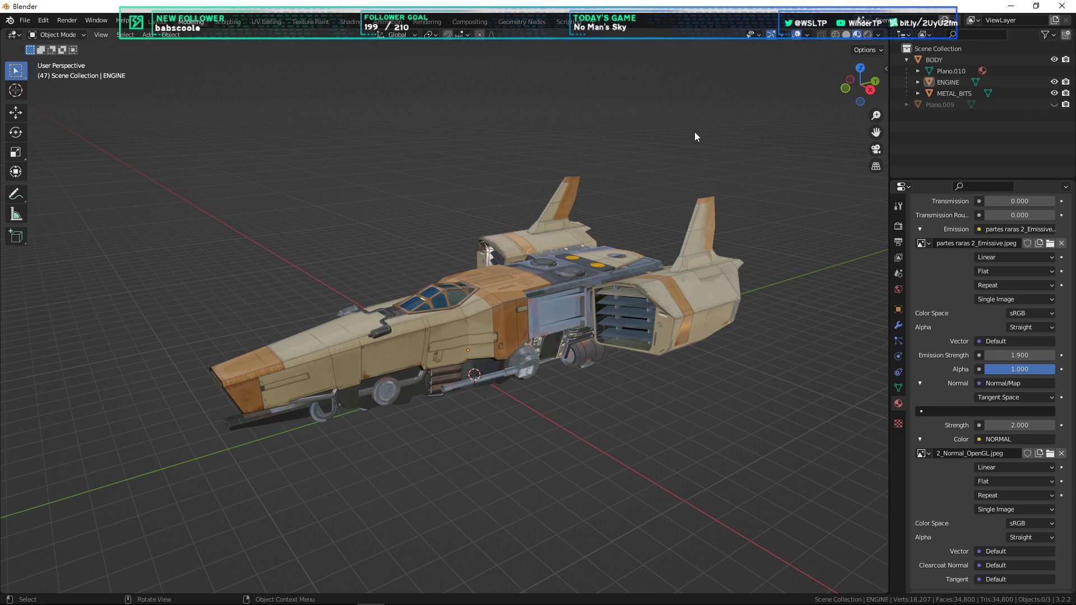
Step: Add an empty NMSDK scene to the file
{"action": "left_click", "coordinate": [147, 35]}
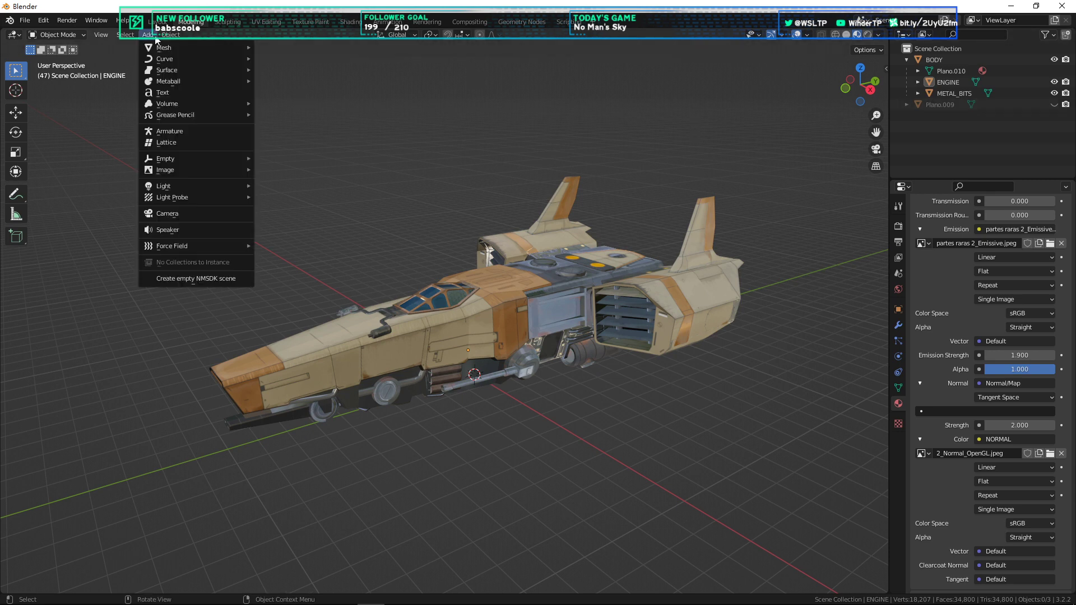
{"action": "left_click", "coordinate": [212, 278]}
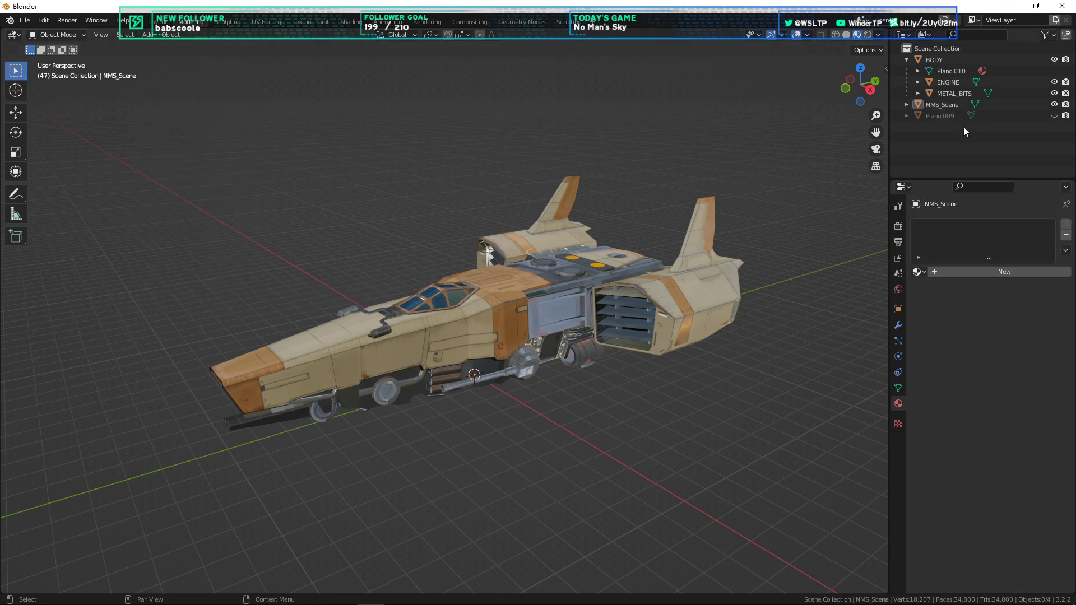
{"action": "left_click", "coordinate": [149, 34]}
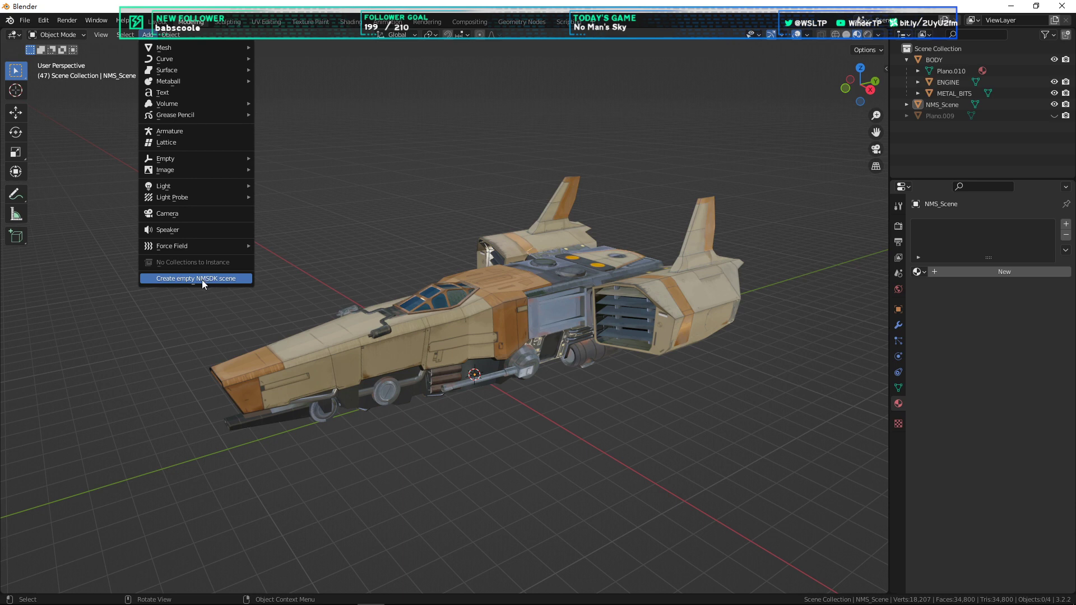
{"action": "left_click", "coordinate": [217, 278]}
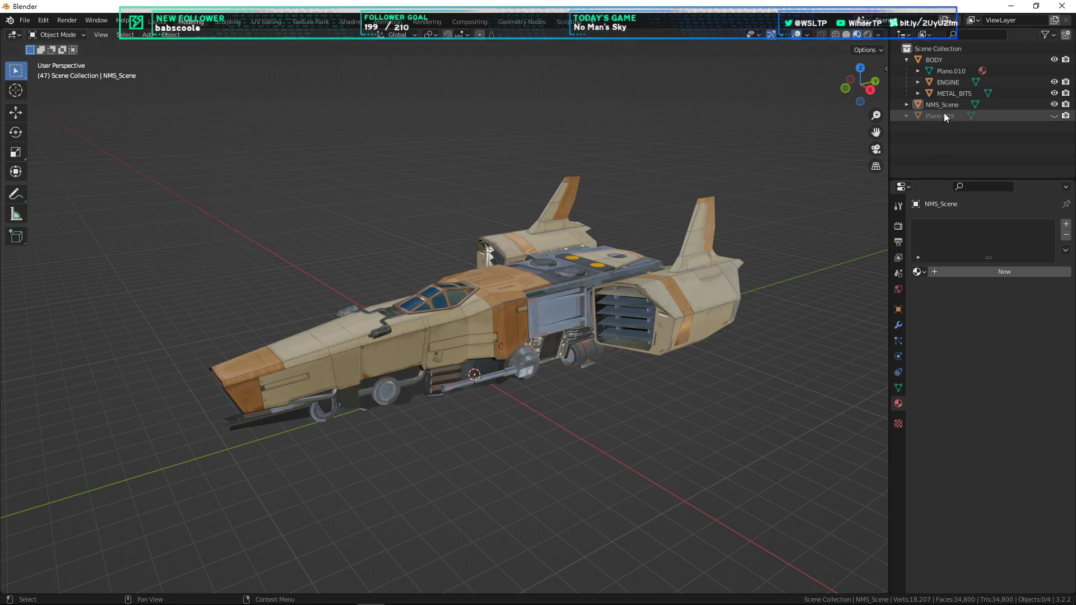
Step: Set the scene name in NMS_Scene's NMS reference properties to WINDER_BORDERLAND
{"action": "left_click", "coordinate": [920, 108]}
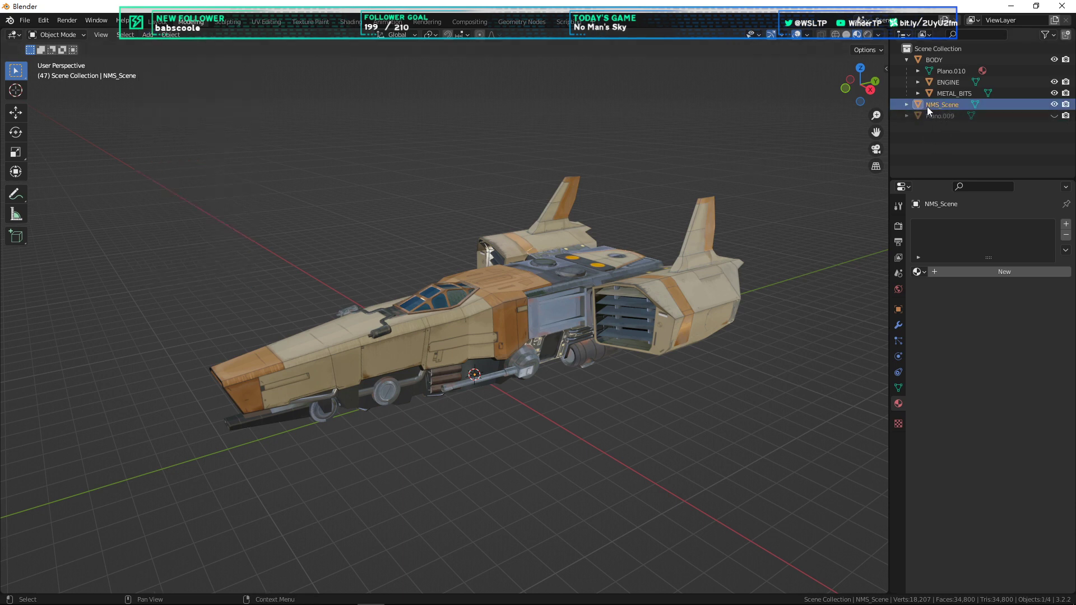
{"action": "left_click", "coordinate": [907, 105]}
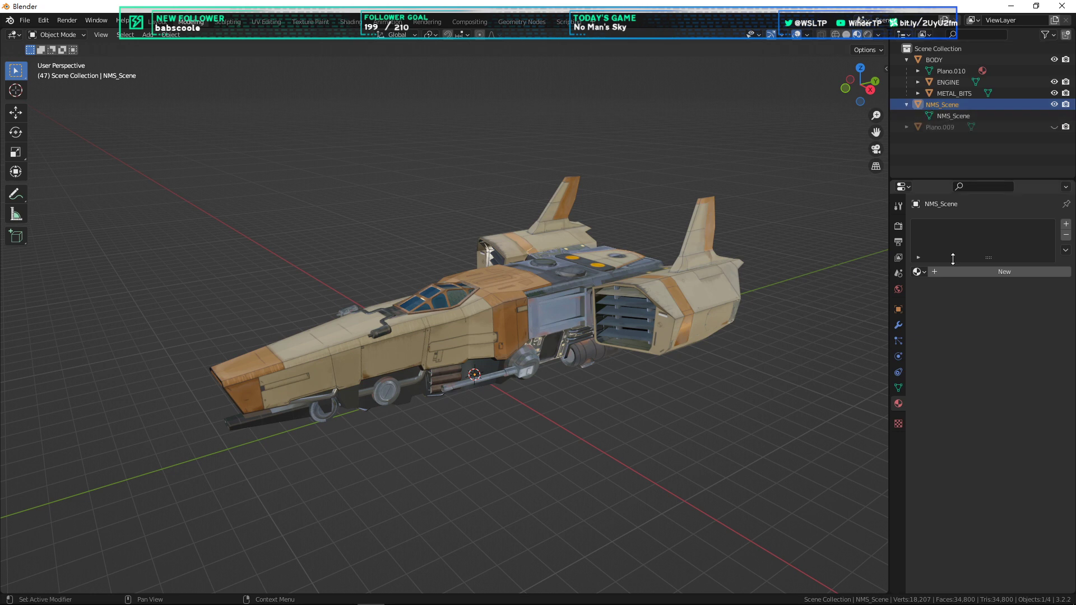
{"action": "left_click", "coordinate": [899, 310]}
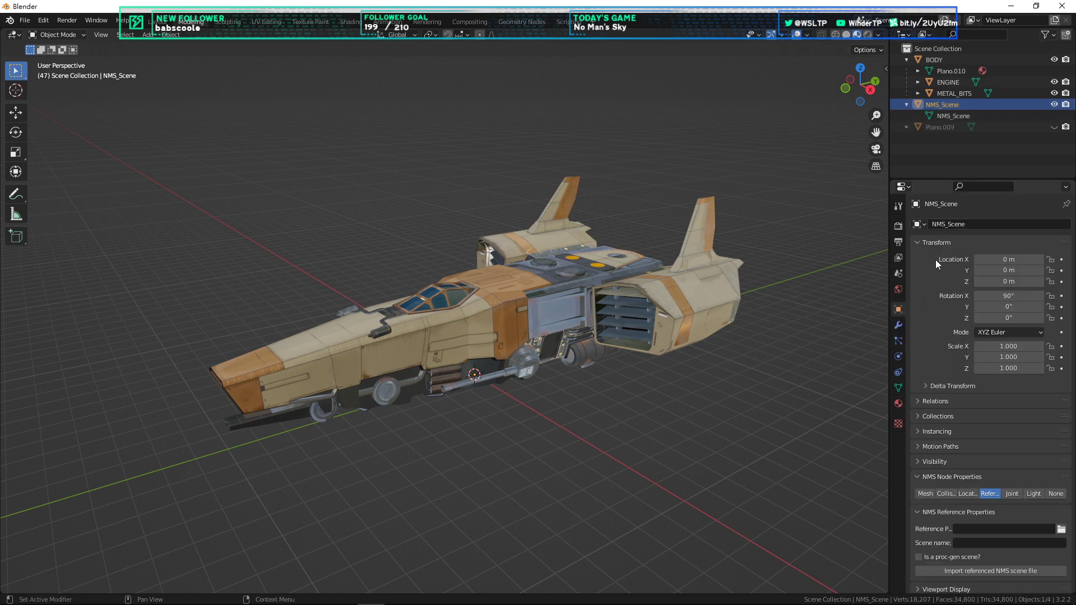
{"action": "scroll", "coordinate": [936, 260], "scroll_direction": "down", "scroll_amount": 2}
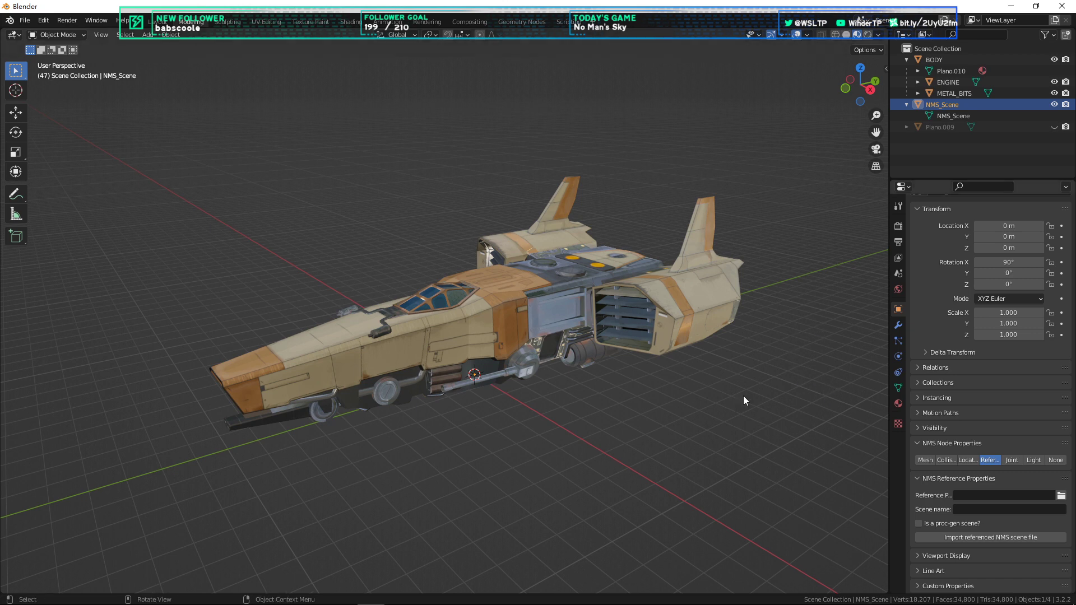
{"action": "left_click", "coordinate": [970, 509]}
{"action": "type", "text": "WINDER_BORDERLAND"}
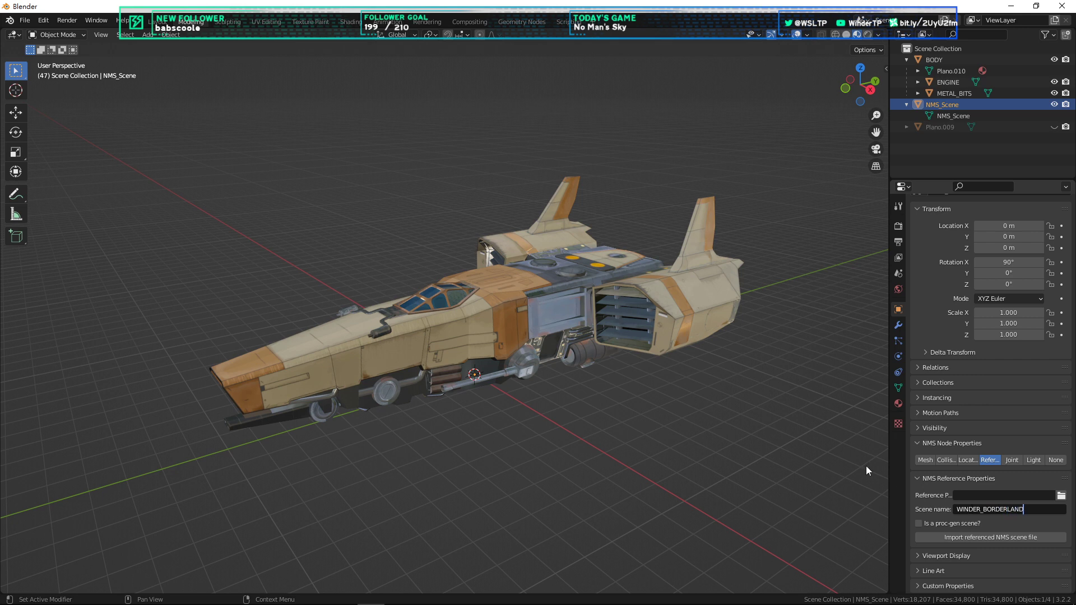
{"action": "key", "text": "Return"}
Step: Parent the BODY object with its ENGINE and METAL_BITS children to NMS_Scene in the outliner
{"action": "scroll", "coordinate": [784, 322], "scroll_direction": "down", "scroll_amount": 1}
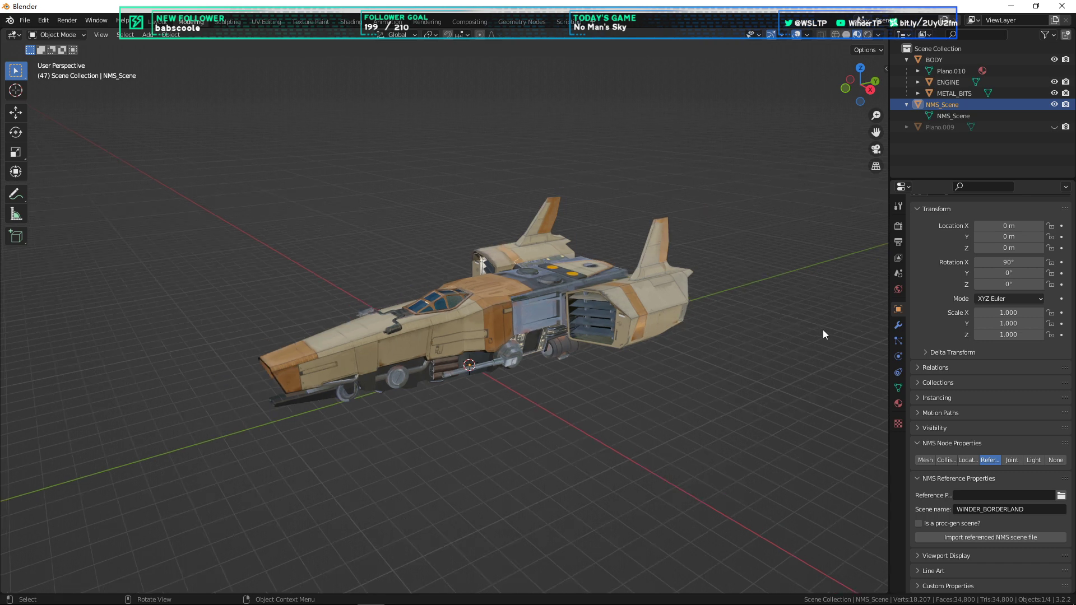
{"action": "scroll", "coordinate": [808, 353], "scroll_direction": "up", "scroll_amount": 1}
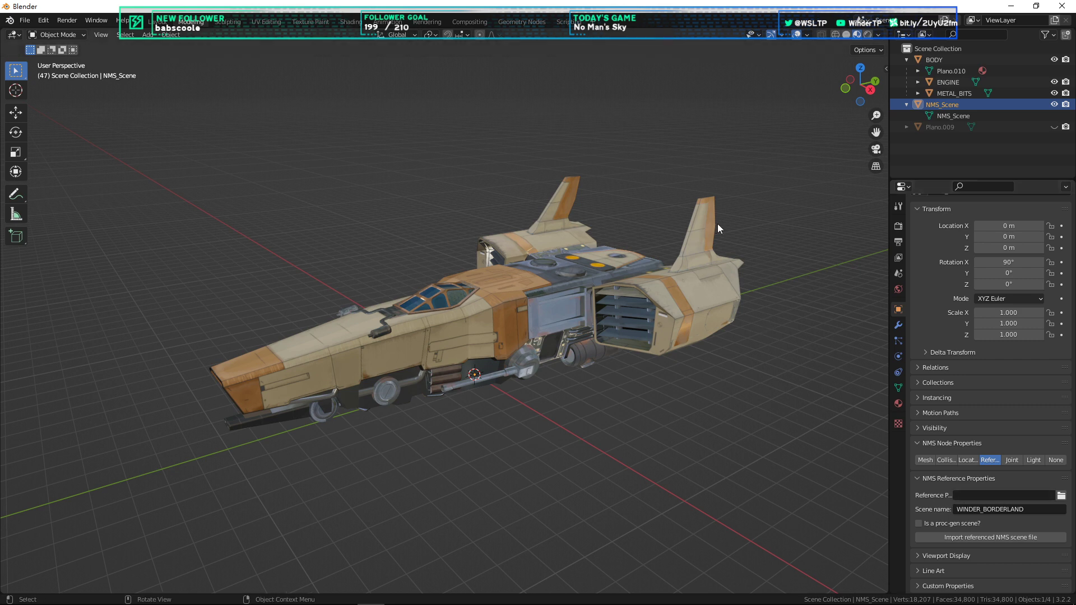
{"action": "middle_click_drag", "start_coordinate": [751, 365], "coordinate": [607, 395]}
{"action": "left_click", "coordinate": [931, 59]}
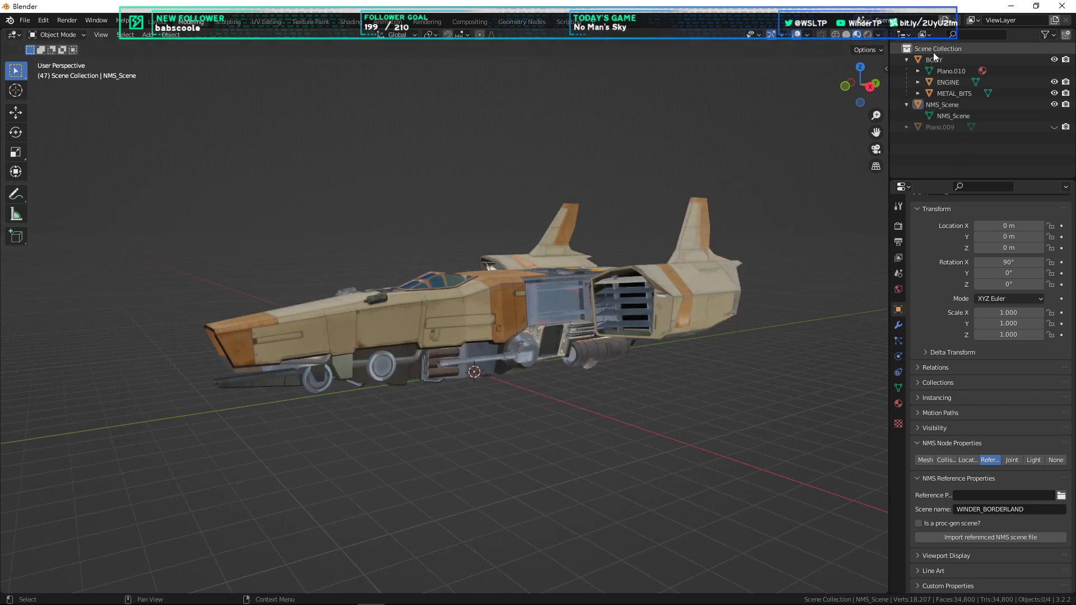
{"action": "left_click_drag", "start_coordinate": [929, 65], "coordinate": [943, 106]}
{"action": "left_click", "coordinate": [973, 147]}
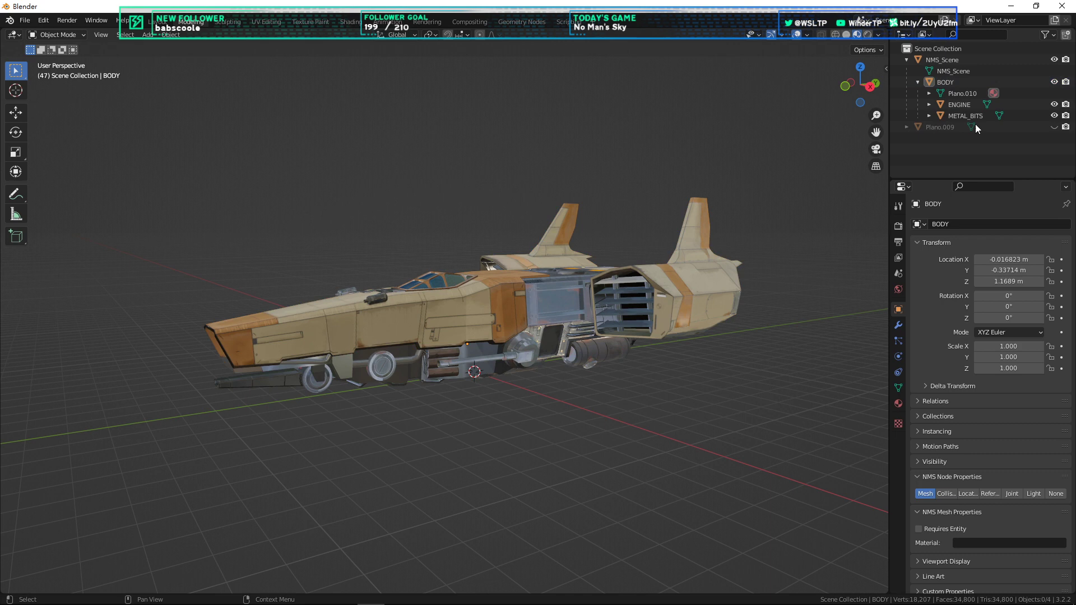
Step: Collapse the BODY hierarchy and compare the object properties of BODY and NMS_Scene
{"action": "left_click", "coordinate": [919, 82]}
{"action": "left_click", "coordinate": [944, 82]}
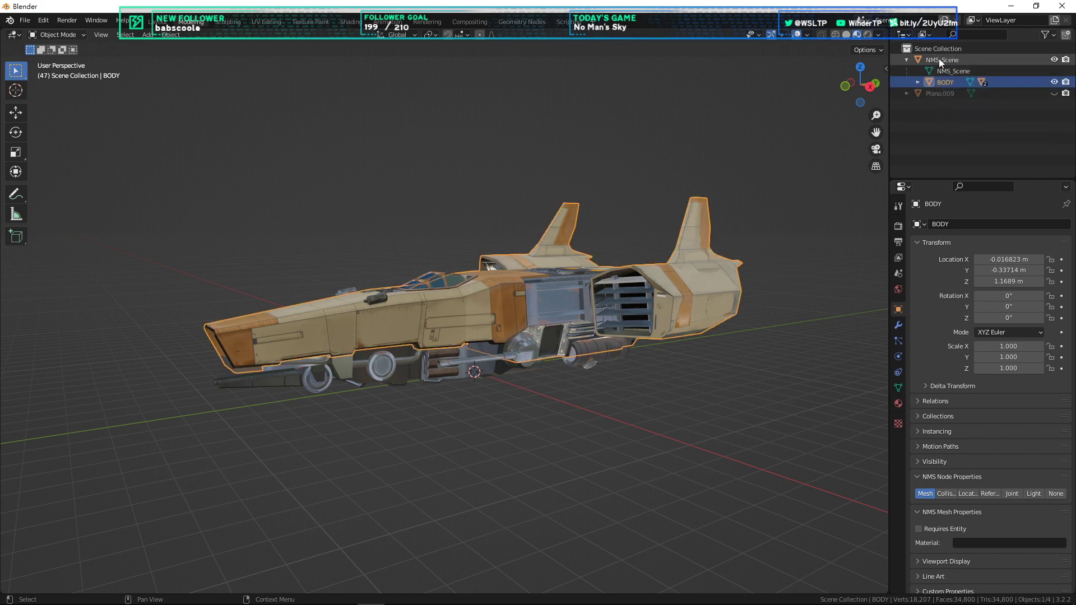
{"action": "left_click", "coordinate": [939, 61]}
{"action": "left_click", "coordinate": [942, 81]}
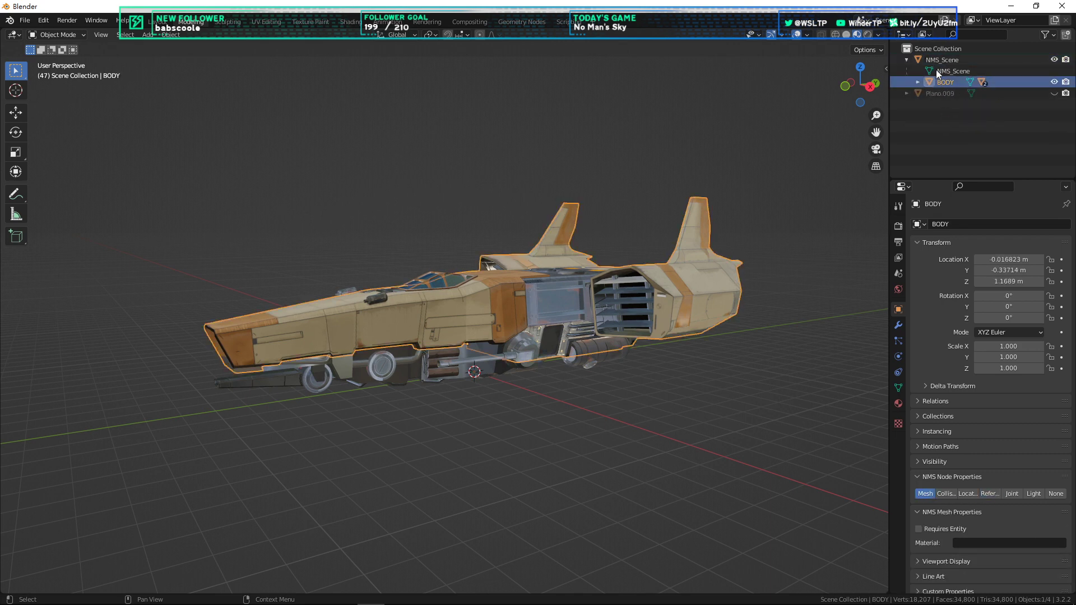
{"action": "left_click", "coordinate": [940, 60]}
{"action": "left_click", "coordinate": [940, 82]}
{"action": "left_click", "coordinate": [940, 60]}
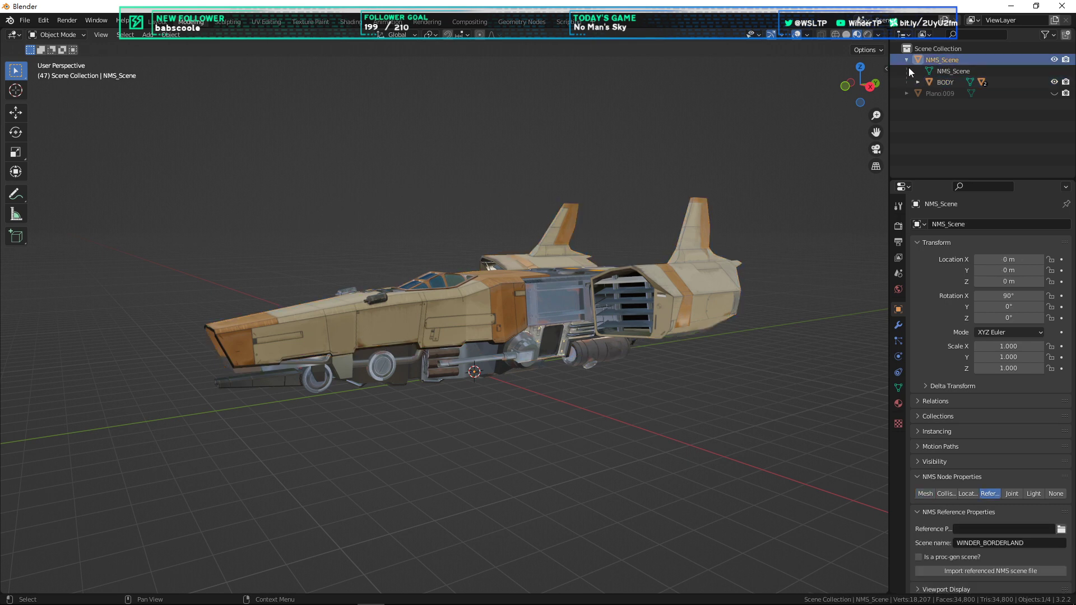
Step: Parent the hidden Plano.009 object to NMS_Scene in the outliner
{"action": "left_click", "coordinate": [990, 117]}
{"action": "left_click", "coordinate": [939, 92]}
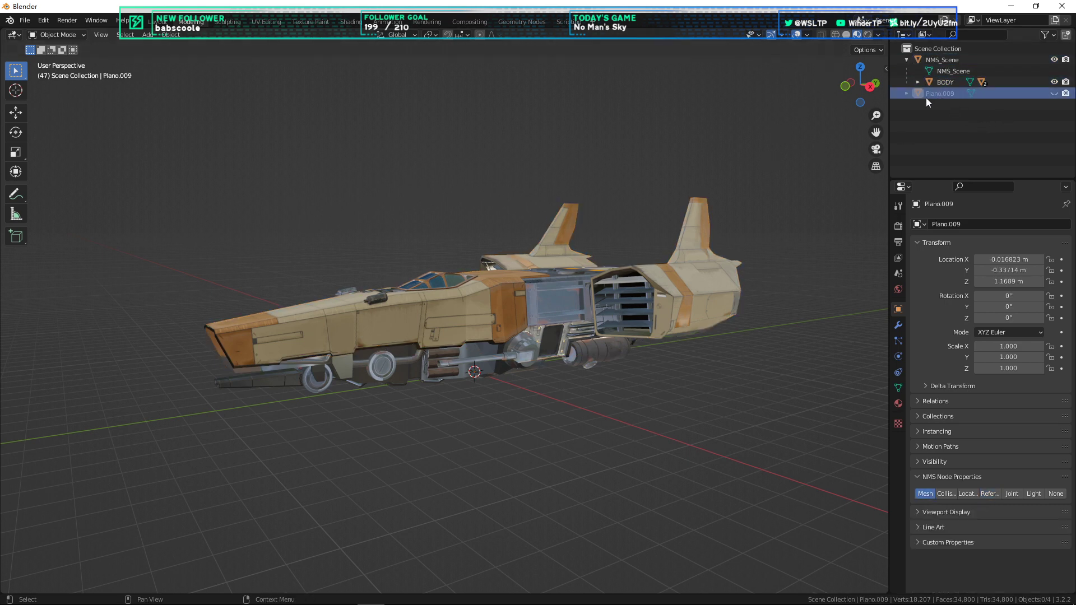
{"action": "left_click_drag", "start_coordinate": [937, 93], "coordinate": [937, 60]}
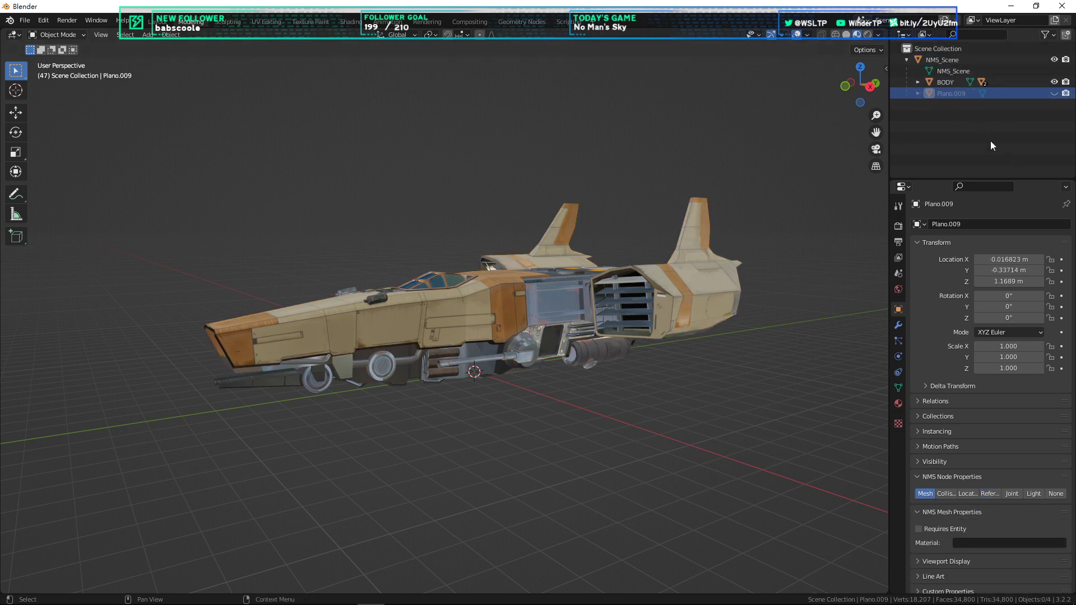
{"action": "scroll", "coordinate": [718, 112], "scroll_direction": "up", "scroll_amount": 1}
{"action": "scroll", "coordinate": [718, 112], "scroll_direction": "down", "scroll_amount": 1}
Step: Select Plano.009 under NMS_Scene and unhide it in the viewport
{"action": "left_click", "coordinate": [930, 60]}
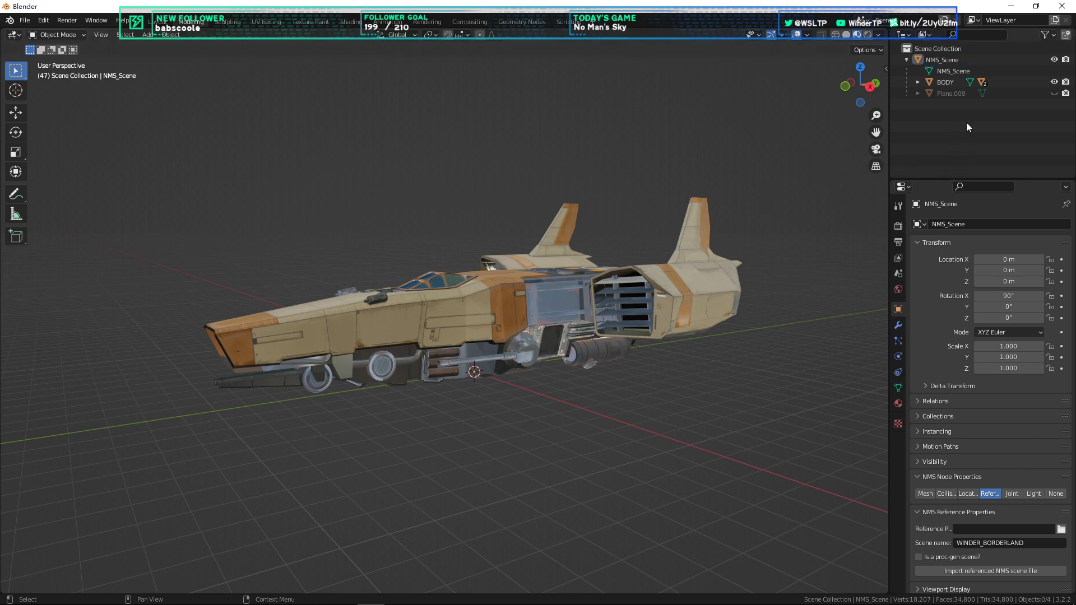
{"action": "left_click", "coordinate": [956, 93]}
{"action": "left_click", "coordinate": [944, 60]}
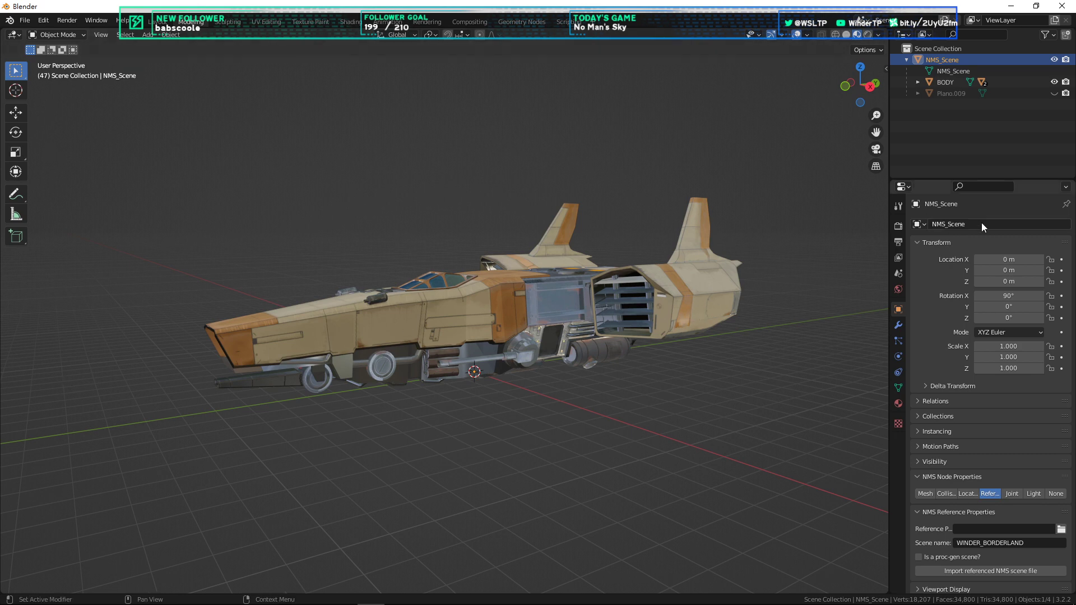
{"action": "left_click", "coordinate": [938, 122]}
{"action": "left_click", "coordinate": [961, 94]}
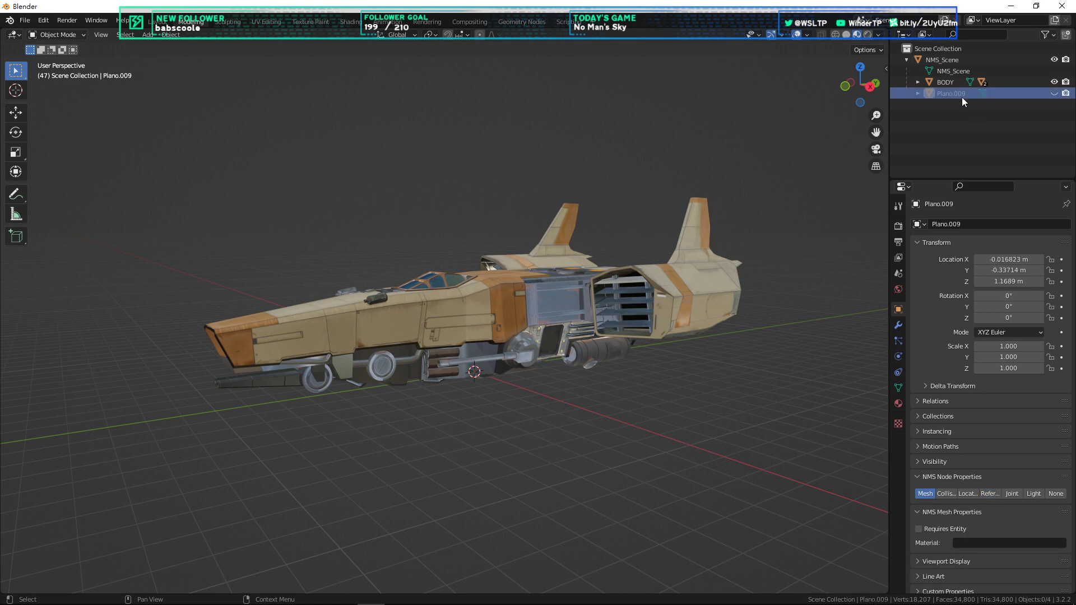
{"action": "left_click", "coordinate": [944, 94]}
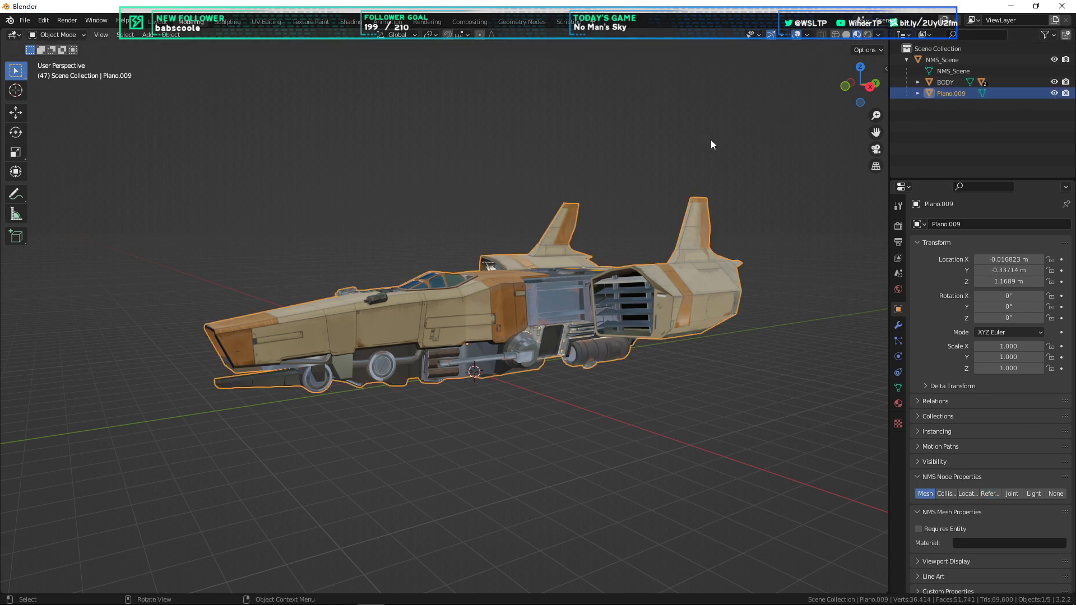
Step: Compare Plano.009 with the BODY object by toggling BODY's visibility, test-moving the mesh and viewing the ship from several angles
{"action": "left_click", "coordinate": [1055, 83], "text": "shift"}
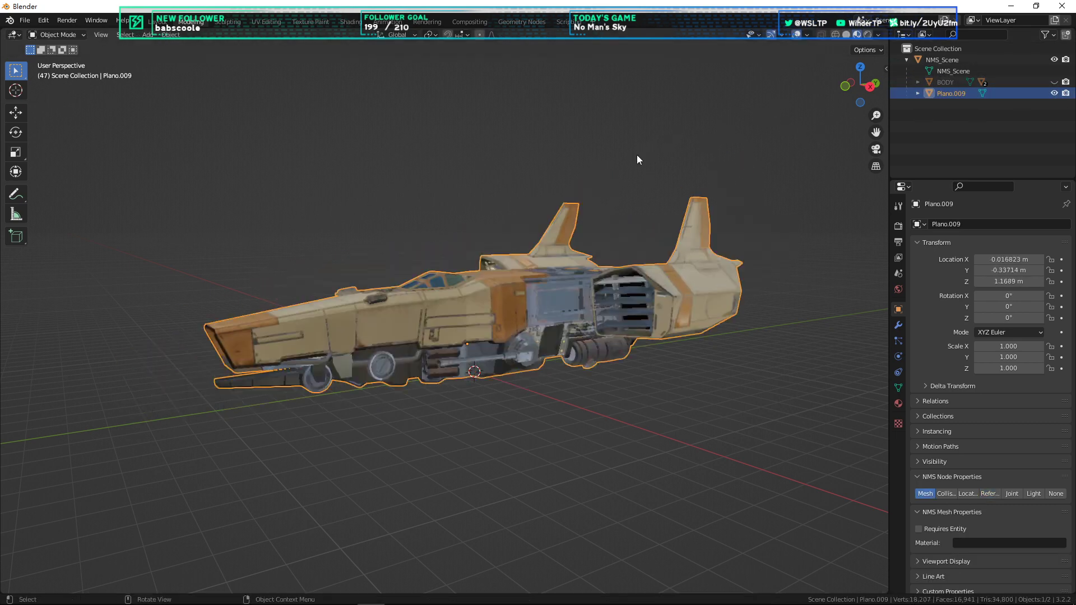
{"action": "left_click", "coordinate": [1054, 82]}
{"action": "left_click", "coordinate": [971, 101]}
{"action": "left_click", "coordinate": [1034, 93]}
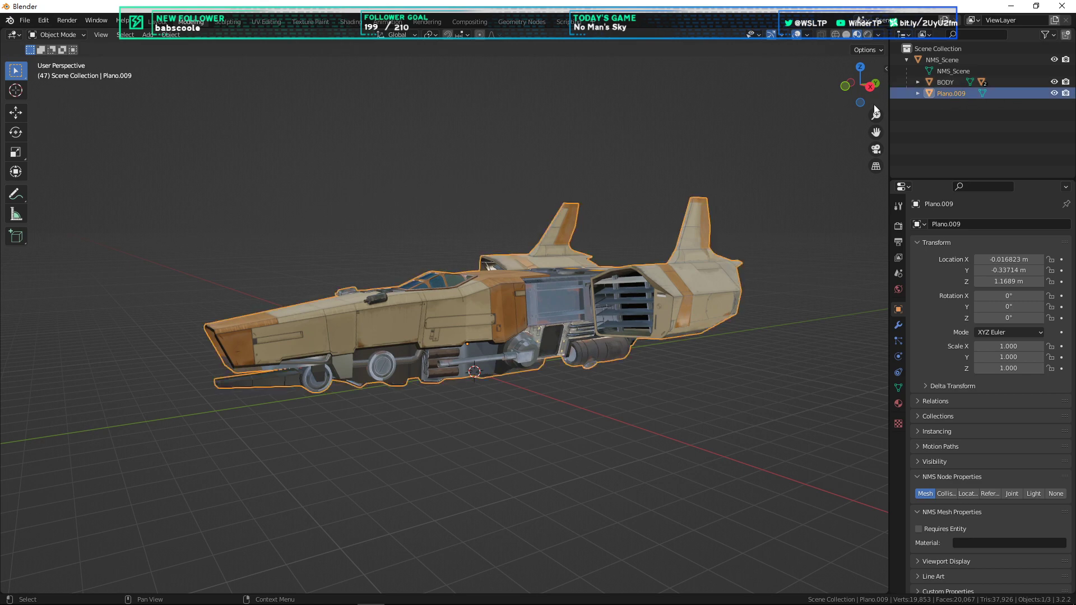
{"action": "key", "text": "g"}
{"action": "right_click", "coordinate": [769, 359]}
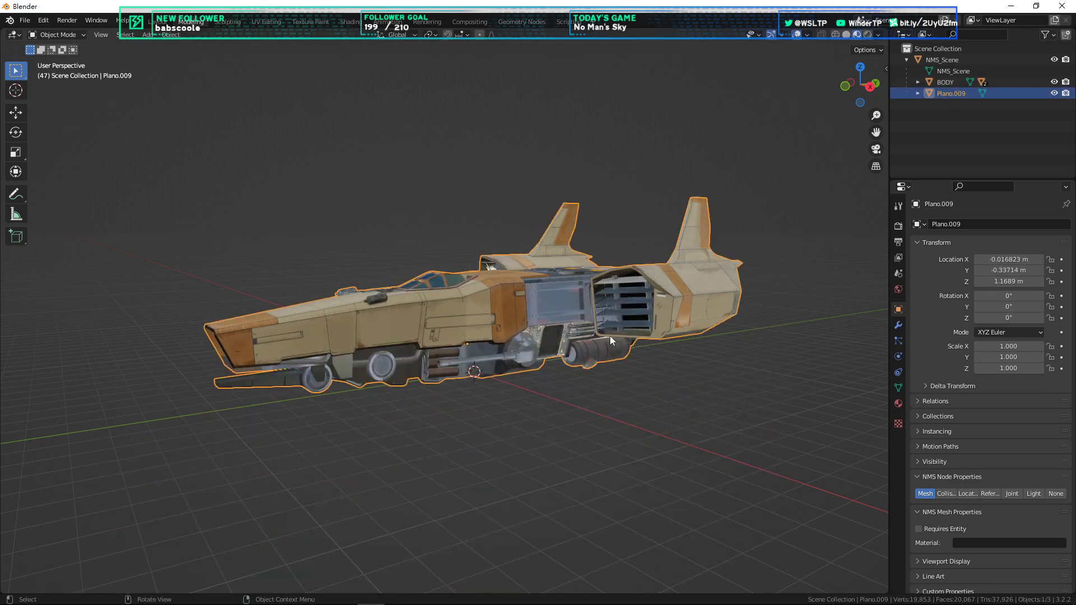
{"action": "key", "text": "g"}
{"action": "right_click", "coordinate": [664, 418]}
{"action": "middle_click_drag", "start_coordinate": [467, 357], "coordinate": [514, 370]}
{"action": "left_click", "coordinate": [722, 367]}
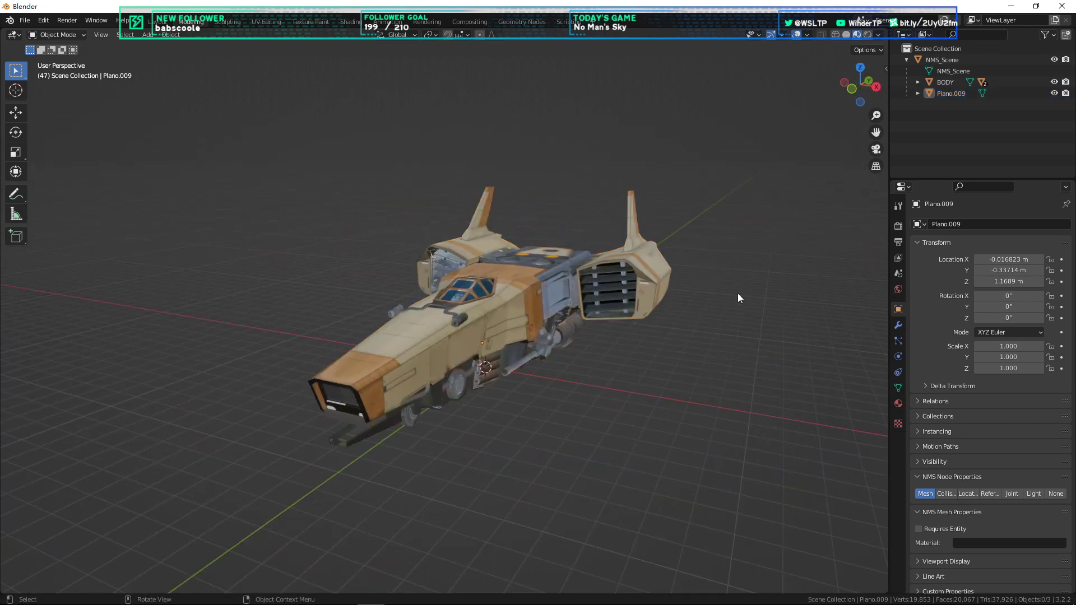
{"action": "middle_click_drag", "start_coordinate": [738, 294], "coordinate": [872, 305]}
Step: Add an NMS Locator Node under the NMS_Scene object
{"action": "left_click", "coordinate": [947, 65]}
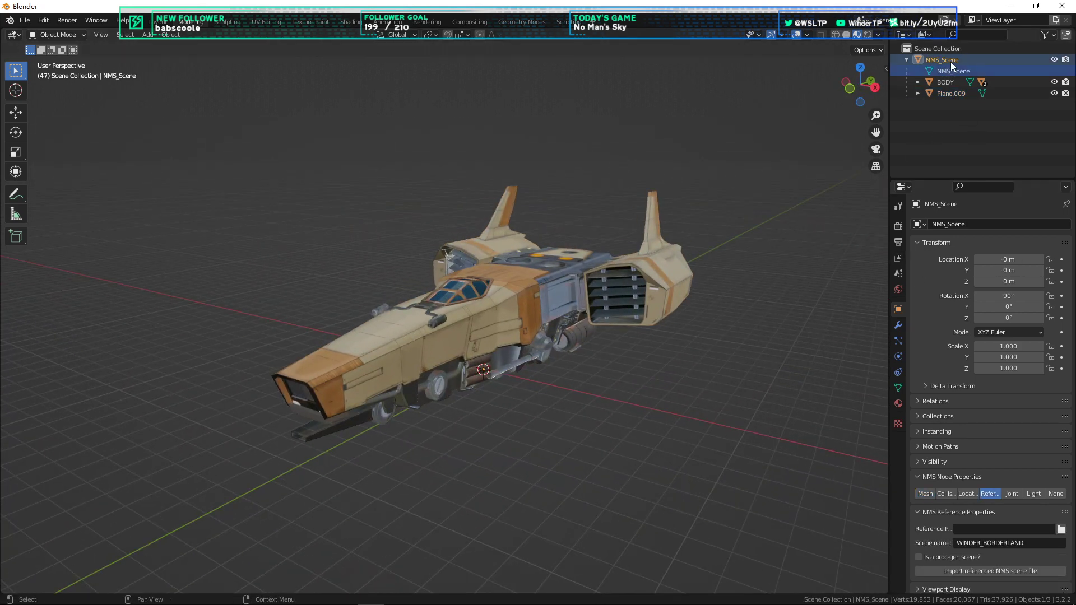
{"action": "left_click", "coordinate": [950, 61]}
{"action": "right_click", "coordinate": [605, 211]}
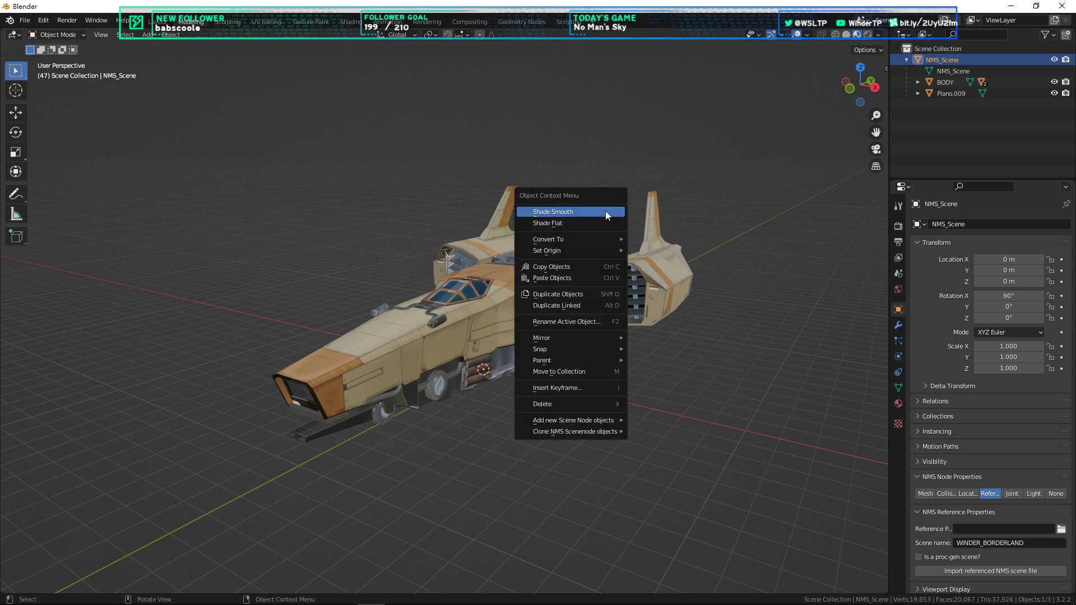
{"action": "mouse_move", "coordinate": [597, 423]}
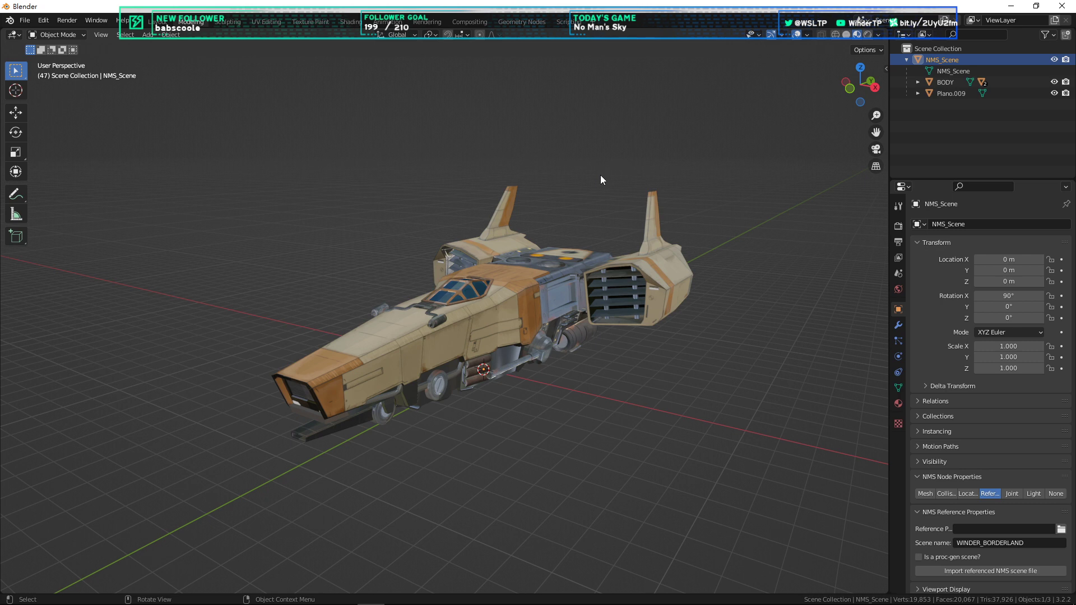
{"action": "right_click", "coordinate": [579, 177]}
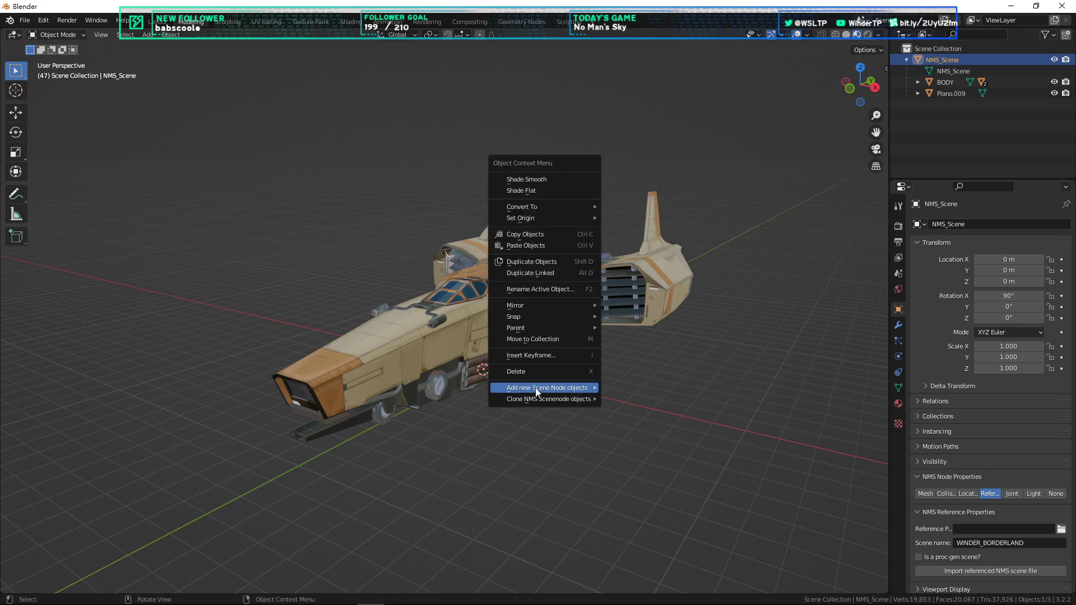
{"action": "mouse_move", "coordinate": [516, 396]}
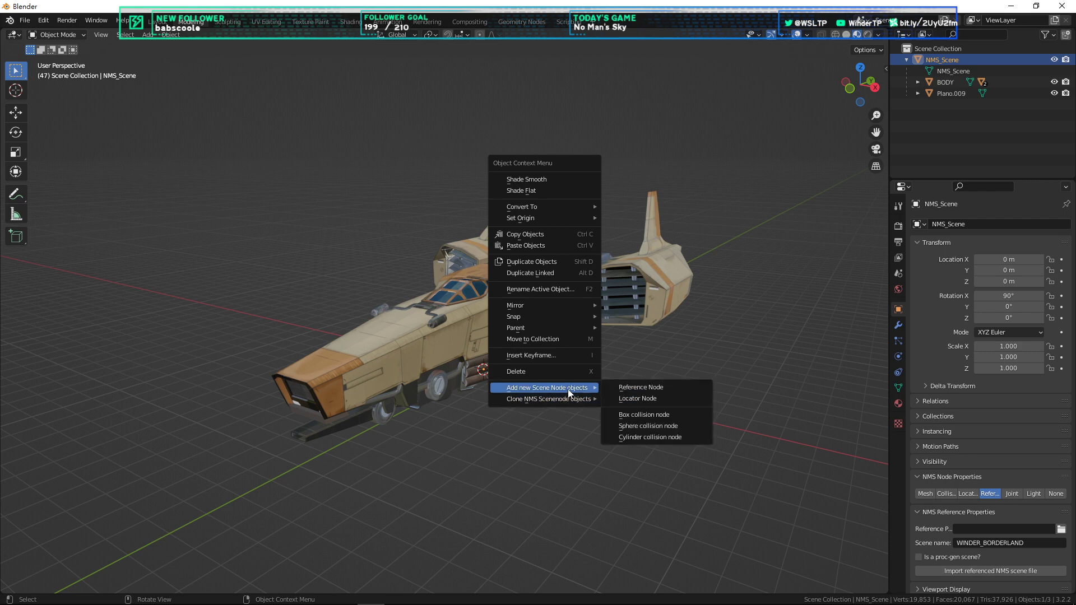
{"action": "left_click", "coordinate": [632, 399]}
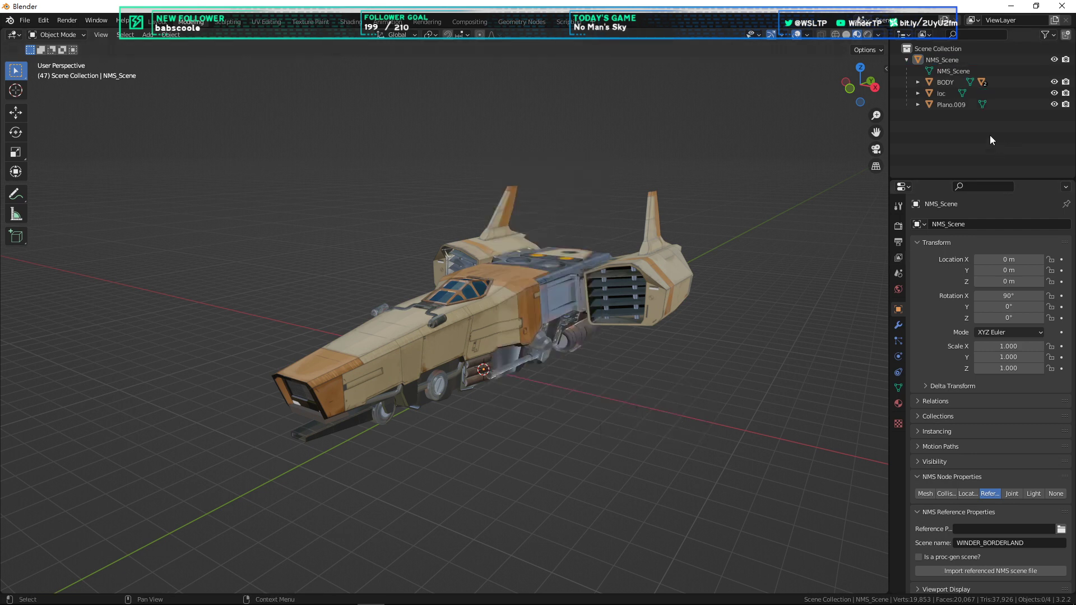
Step: Rename the new locator under NMS_Scene as Collisions
{"action": "left_click", "coordinate": [941, 94]}
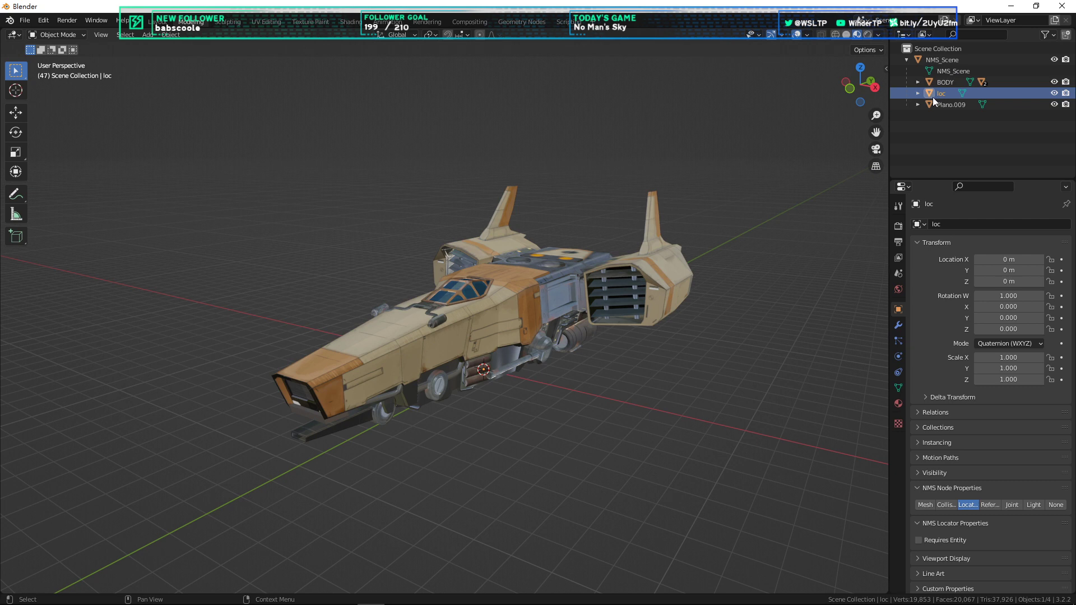
{"action": "middle_click_drag", "start_coordinate": [705, 176], "coordinate": [574, 243]}
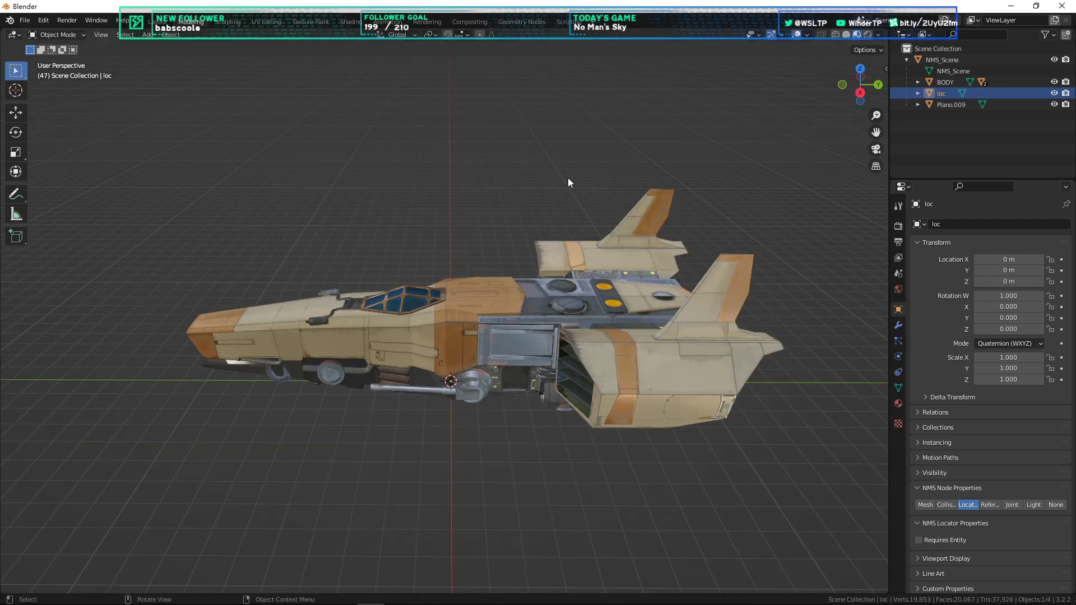
{"action": "left_click", "coordinate": [942, 106]}
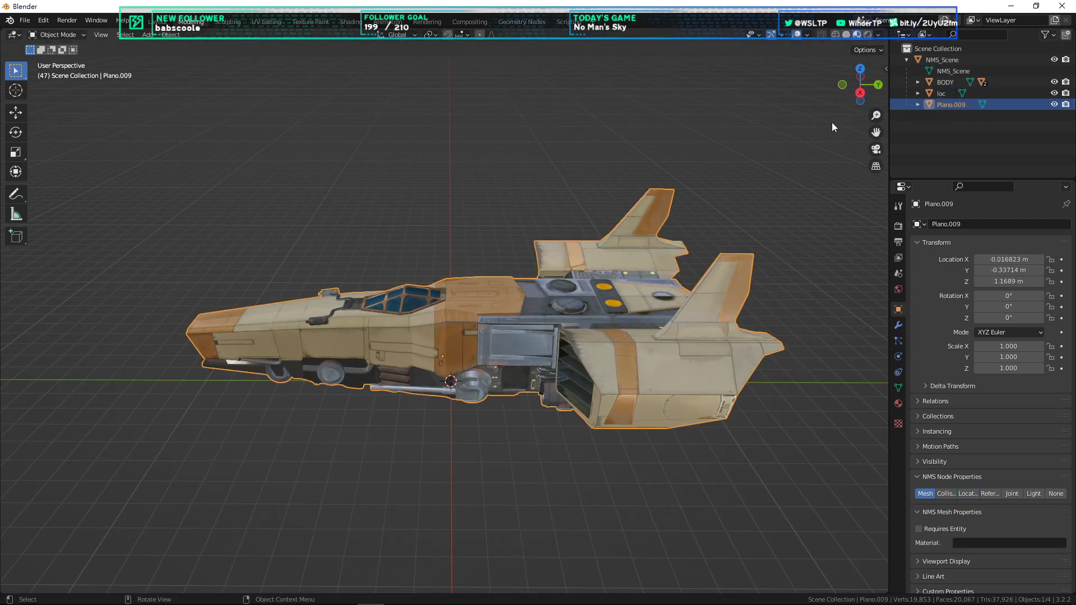
{"action": "double_click", "coordinate": [942, 94]}
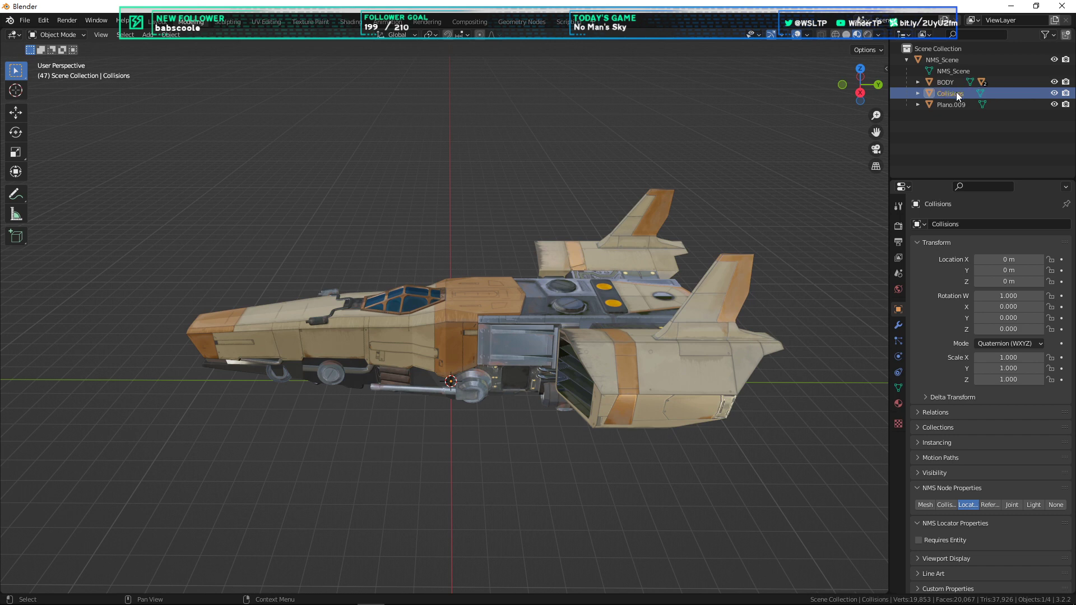
Step: Parent Plano.009 to the Collisions locator and select it in the expanded hierarchy
{"action": "left_click", "coordinate": [947, 102]}
{"action": "mouse_move", "coordinate": [937, 103]}
{"action": "left_mouse_down"}
{"action": "mouse_move", "coordinate": [942, 89]}
{"action": "mouse_move", "coordinate": [954, 94]}
{"action": "left_mouse_up"}
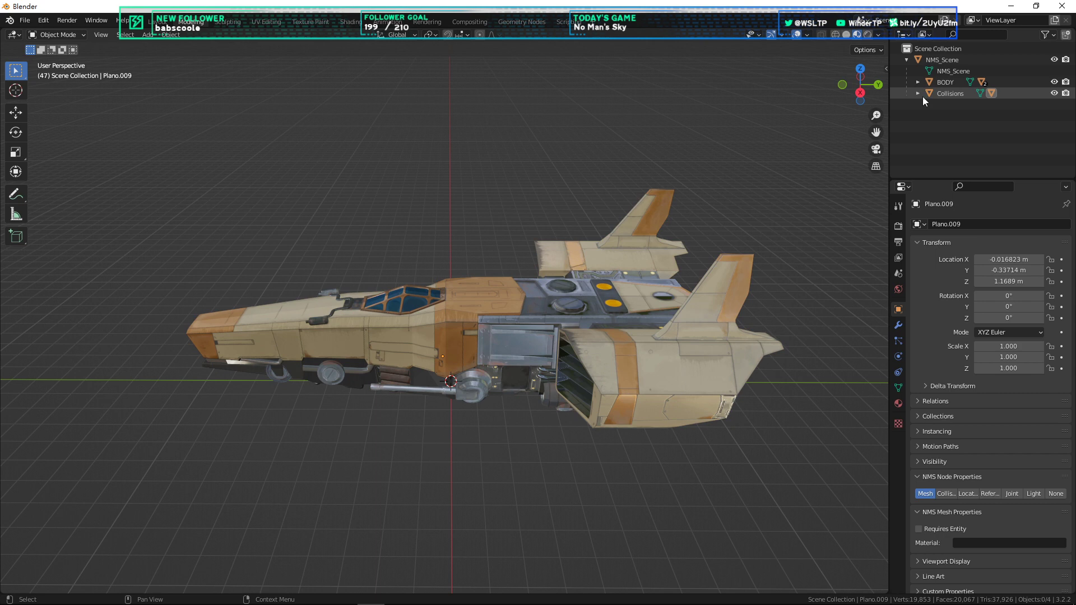
{"action": "left_click", "coordinate": [919, 94]}
{"action": "left_click", "coordinate": [951, 115]}
Step: Remove all material slots from Plano.009, including fuselaje, partes raras 2 and partes raras 1
{"action": "left_click", "coordinate": [898, 403]}
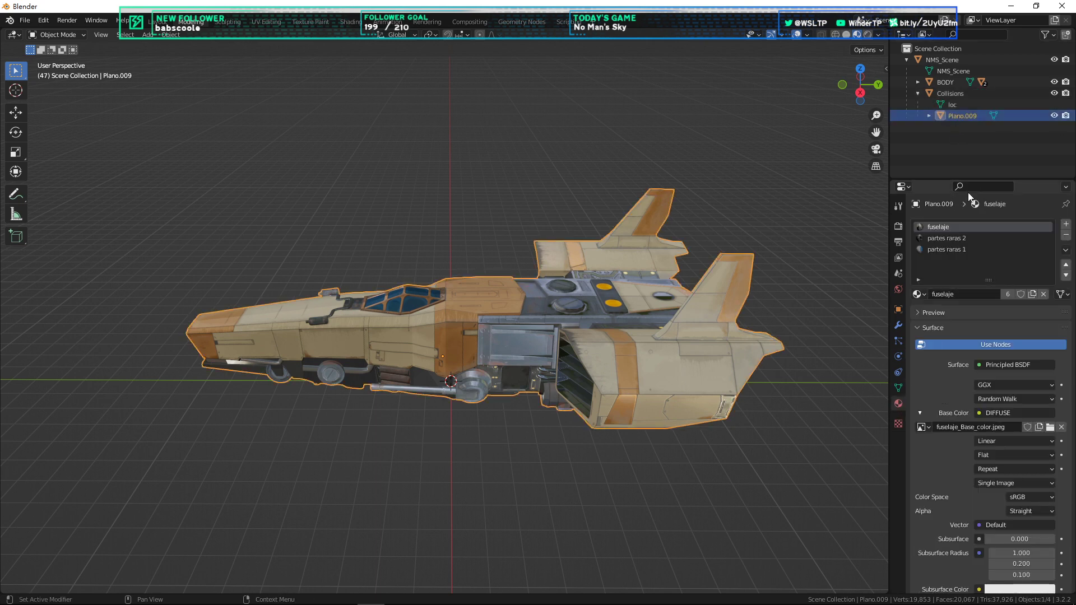
{"action": "left_click", "coordinate": [1066, 236]}
{"action": "left_click", "coordinate": [1066, 237]}
{"action": "middle_click_drag", "start_coordinate": [839, 180], "coordinate": [745, 291]}
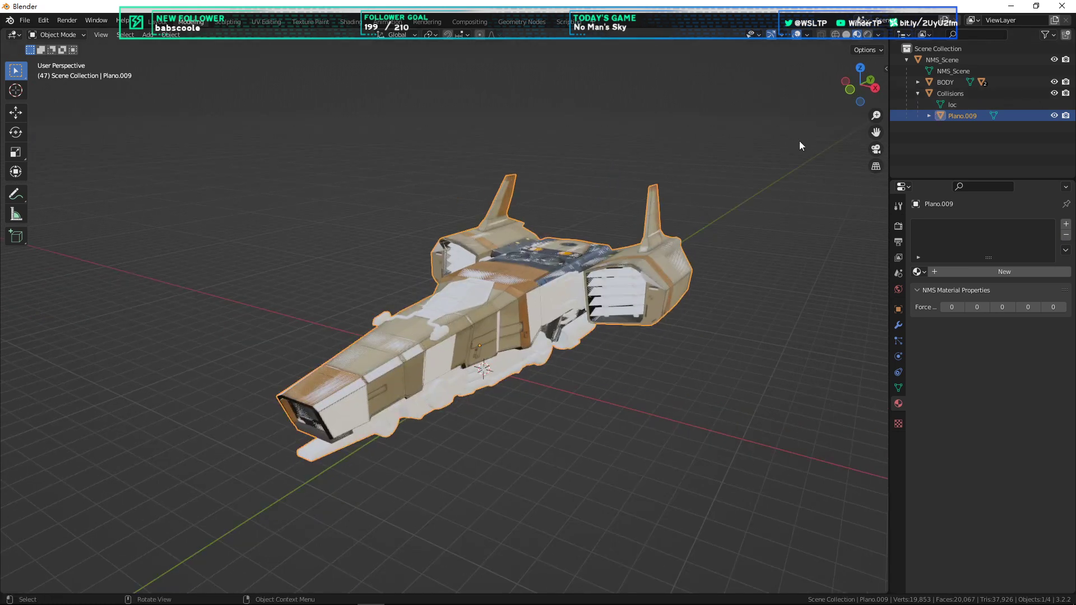
Step: Display Plano.009's modifiers and test-move the mesh to compare it with the ship body, cancelling the move
{"action": "left_click", "coordinate": [898, 325]}
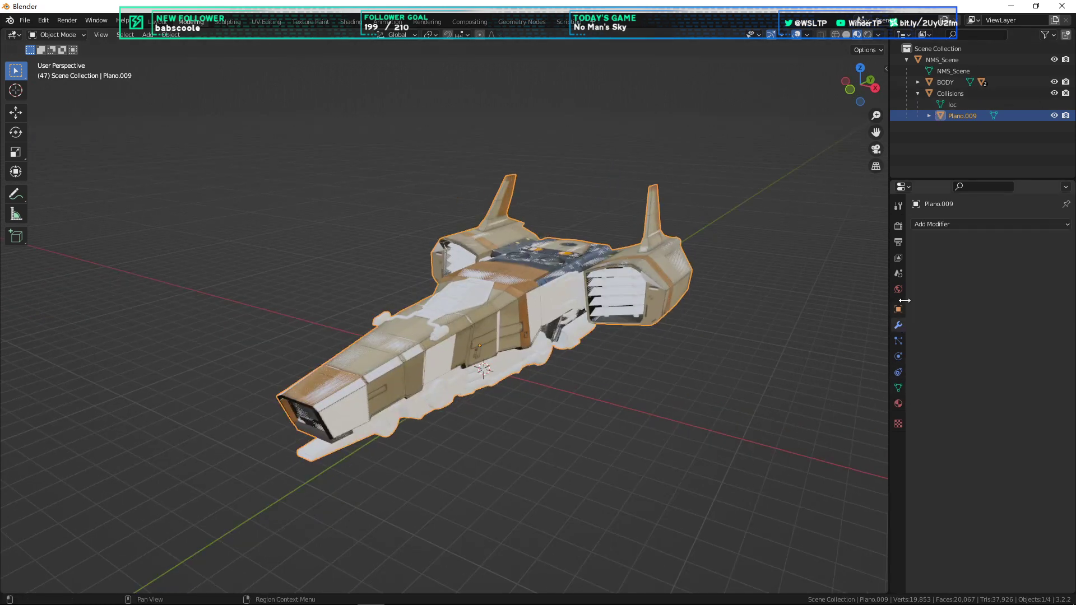
{"action": "left_click", "coordinate": [971, 140]}
{"action": "left_click", "coordinate": [963, 115]}
{"action": "key", "text": "g"}
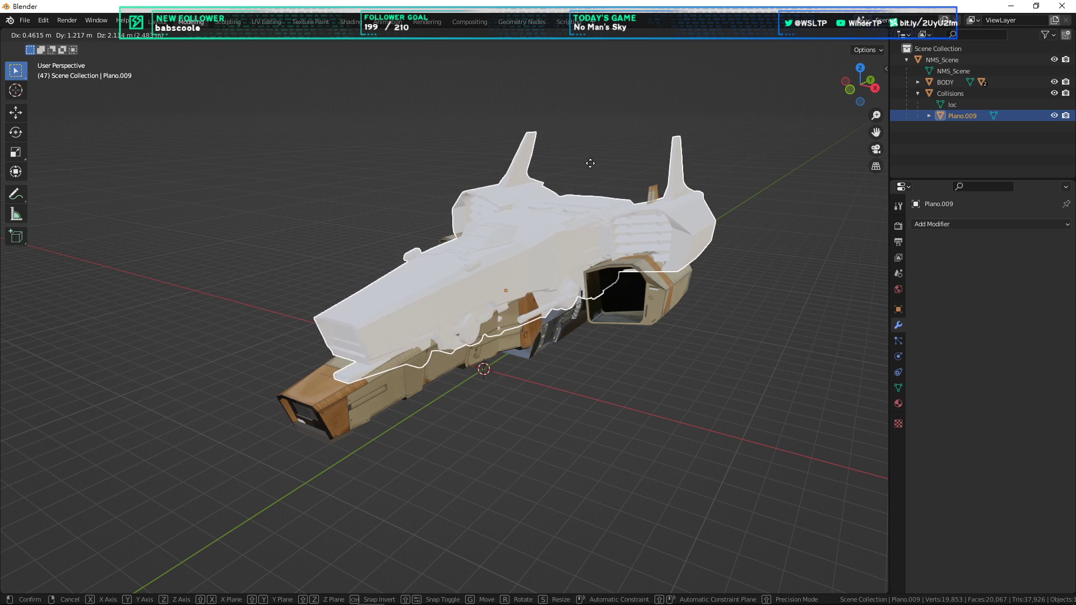
{"action": "right_click", "coordinate": [591, 163]}
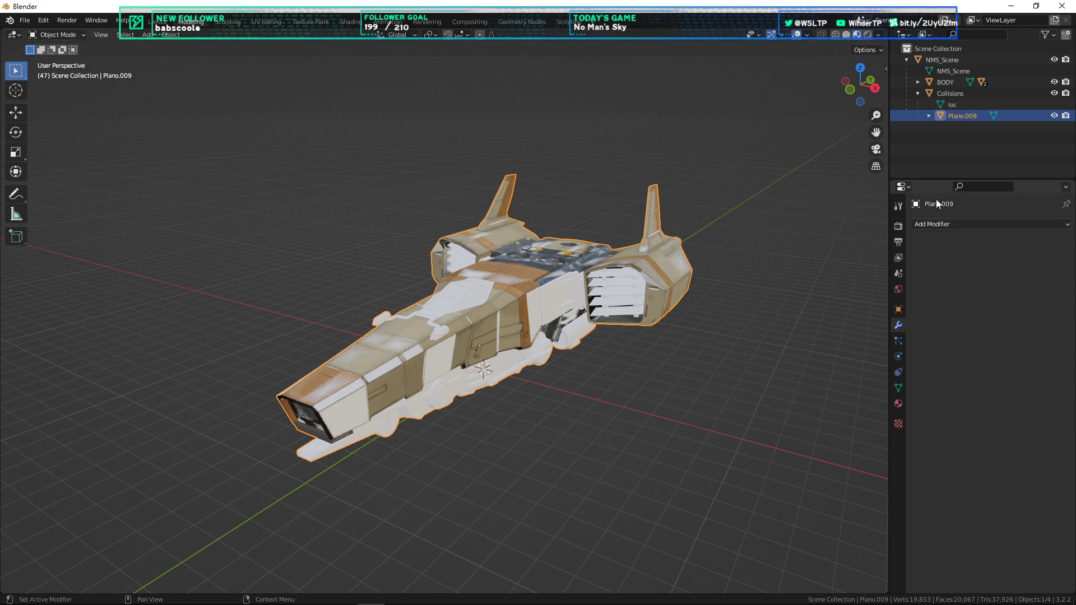
Step: Add a Decimate modifier to Plano.009 in Planar mode with an angle limit of 52°
{"action": "left_click", "coordinate": [956, 224]}
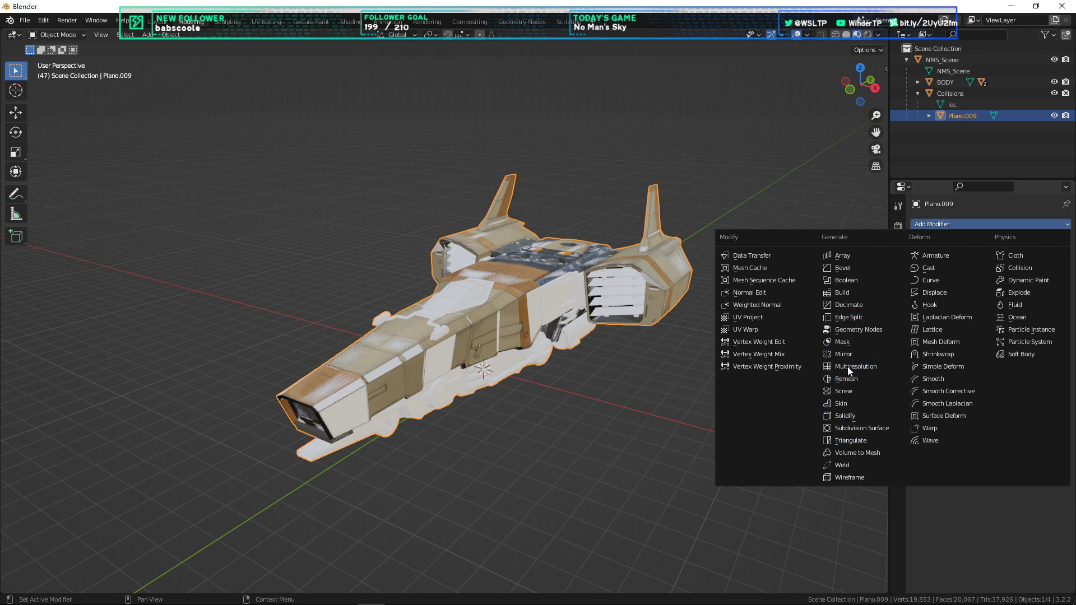
{"action": "left_click", "coordinate": [840, 308]}
{"action": "middle_click_drag", "start_coordinate": [796, 280], "coordinate": [757, 283]}
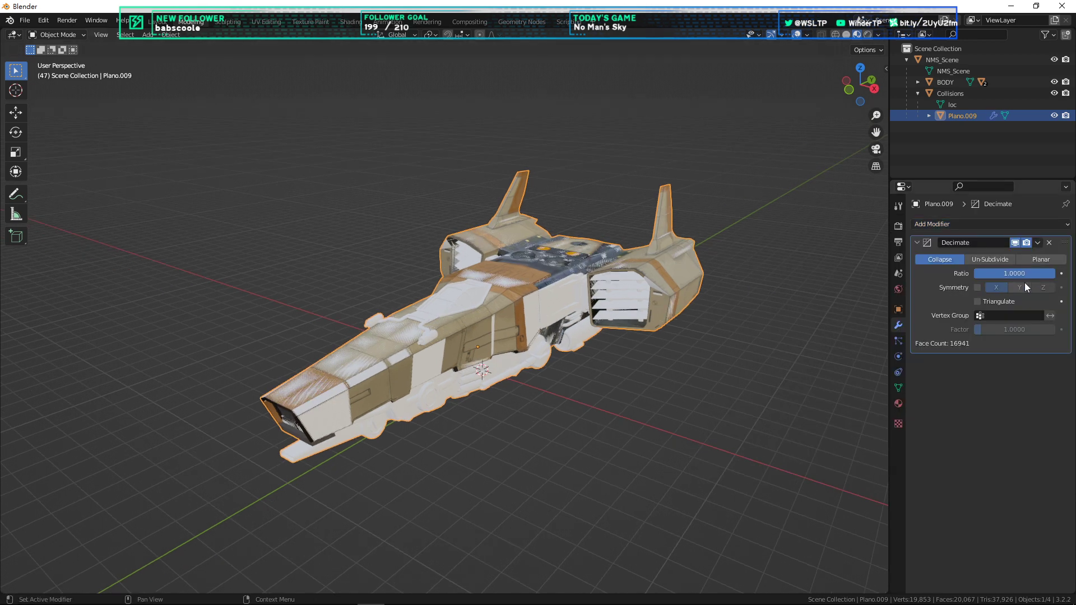
{"action": "left_click", "coordinate": [1041, 259]}
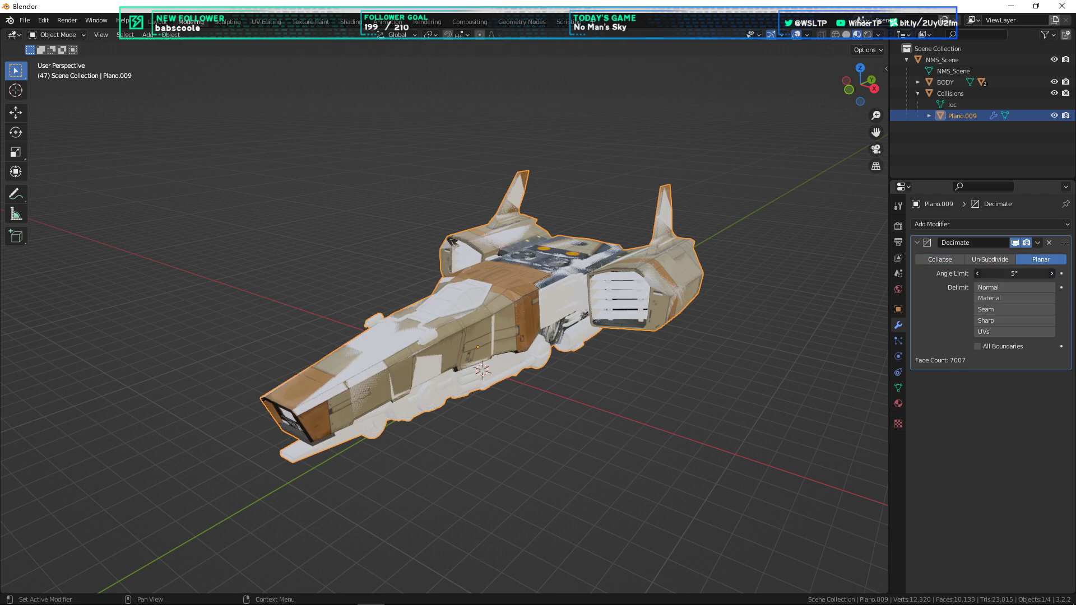
{"action": "left_click_drag", "start_coordinate": [1015, 274], "coordinate": [1047, 274]}
{"action": "mouse_move", "coordinate": [616, 356]}
{"action": "middle_mouse_down"}
{"action": "mouse_move", "coordinate": [651, 344]}
{"action": "mouse_move", "coordinate": [638, 383]}
{"action": "mouse_move", "coordinate": [615, 353]}
{"action": "middle_mouse_up"}
{"action": "scroll", "coordinate": [650, 344], "scroll_direction": "up", "scroll_amount": 4}
{"action": "scroll", "coordinate": [638, 384], "scroll_direction": "down", "scroll_amount": 4}
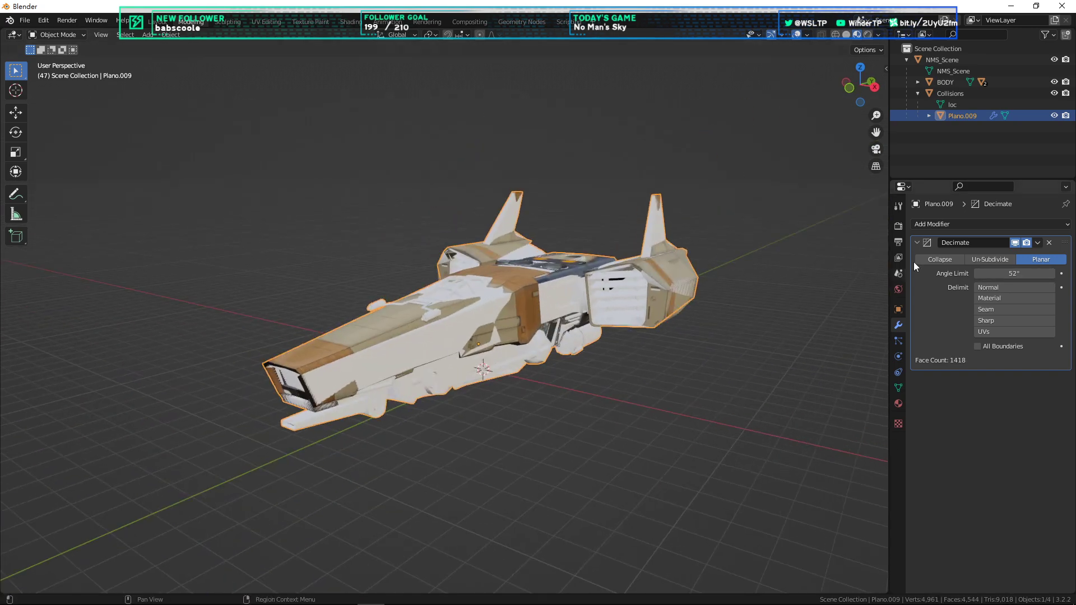
Step: Try the Decimate modifier in Collapse mode with a ratio of 0.3605, inspect the mesh, and remove the modifier
{"action": "left_click", "coordinate": [927, 263]}
{"action": "mouse_move", "coordinate": [1018, 273]}
{"action": "left_mouse_down"}
{"action": "mouse_move", "coordinate": [985, 272]}
{"action": "mouse_move", "coordinate": [1003, 272]}
{"action": "left_mouse_up"}
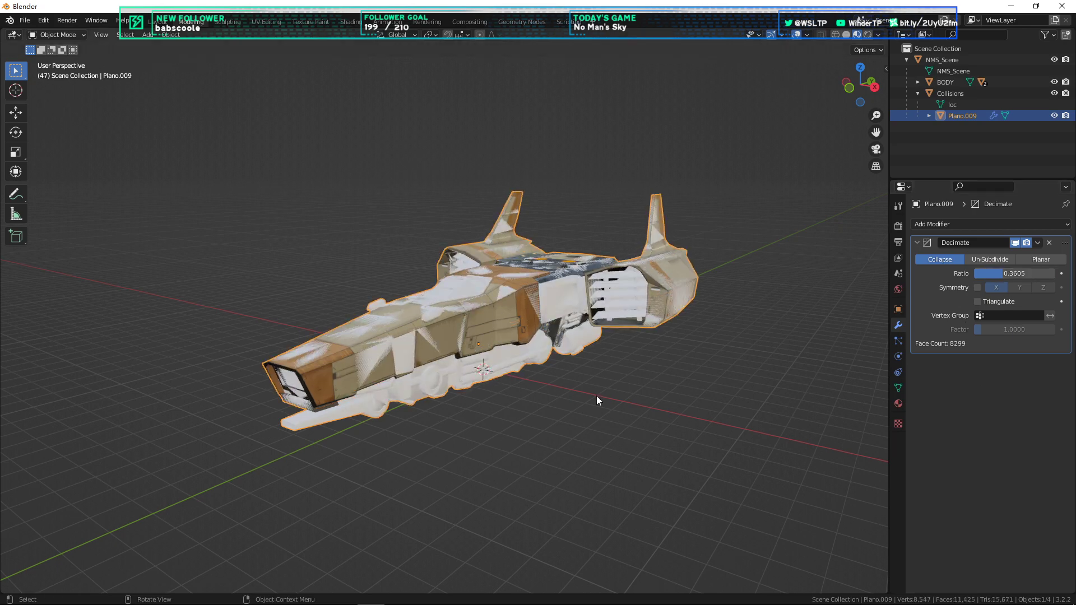
{"action": "middle_click_drag", "start_coordinate": [596, 396], "coordinate": [557, 405]}
{"action": "scroll", "coordinate": [661, 401], "scroll_direction": "up", "scroll_amount": 5}
{"action": "middle_click_drag", "start_coordinate": [455, 406], "coordinate": [607, 340], "text": "shift"}
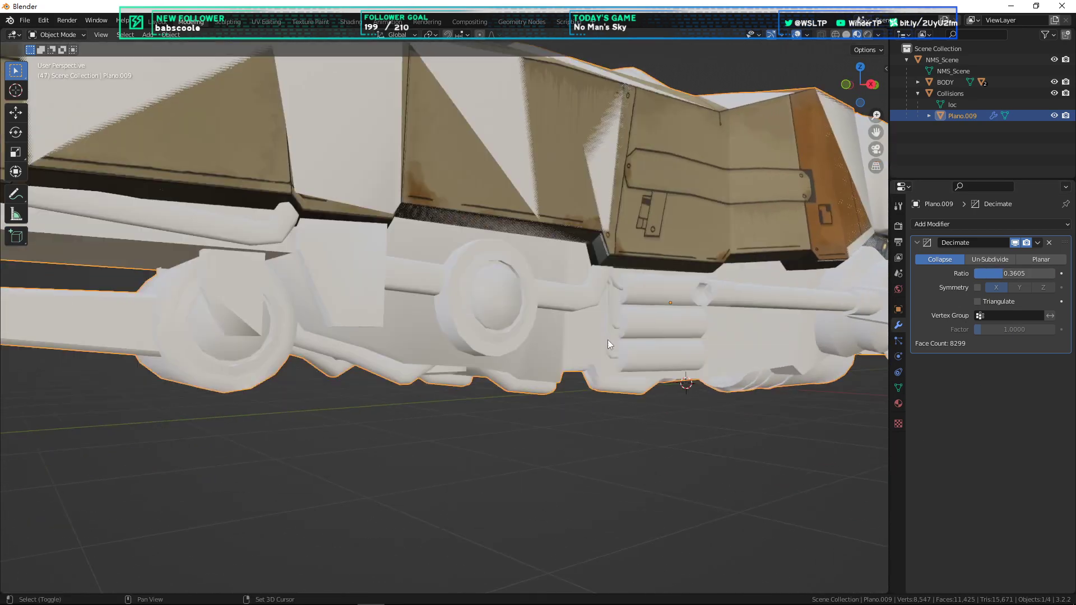
{"action": "scroll", "coordinate": [448, 353], "scroll_direction": "down", "scroll_amount": 4}
{"action": "middle_click_drag", "start_coordinate": [536, 414], "coordinate": [549, 436]}
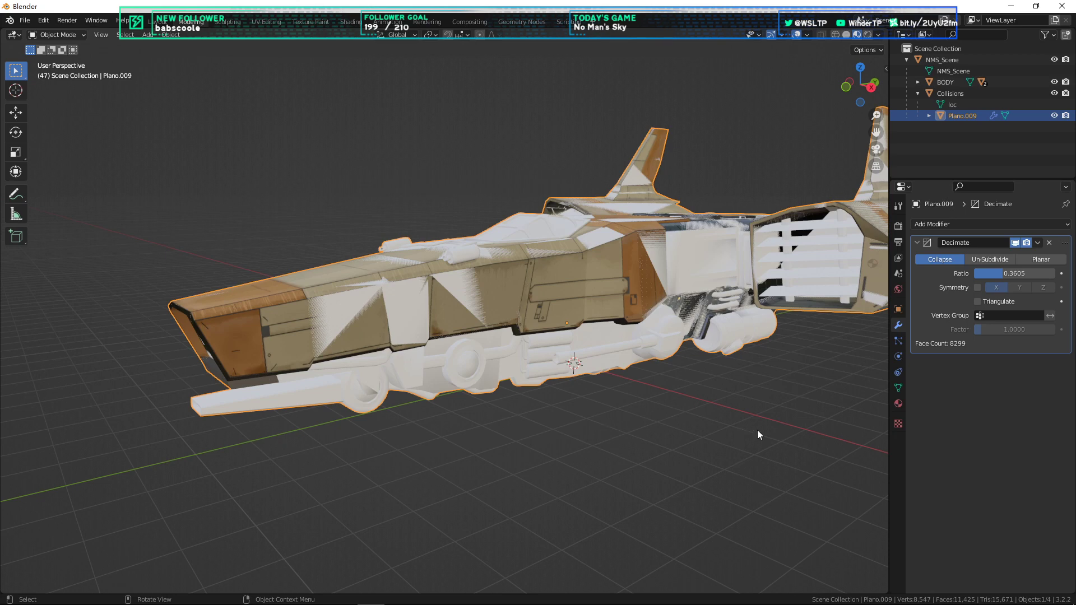
{"action": "middle_click_drag", "start_coordinate": [768, 396], "coordinate": [777, 346]}
{"action": "left_click", "coordinate": [1049, 243]}
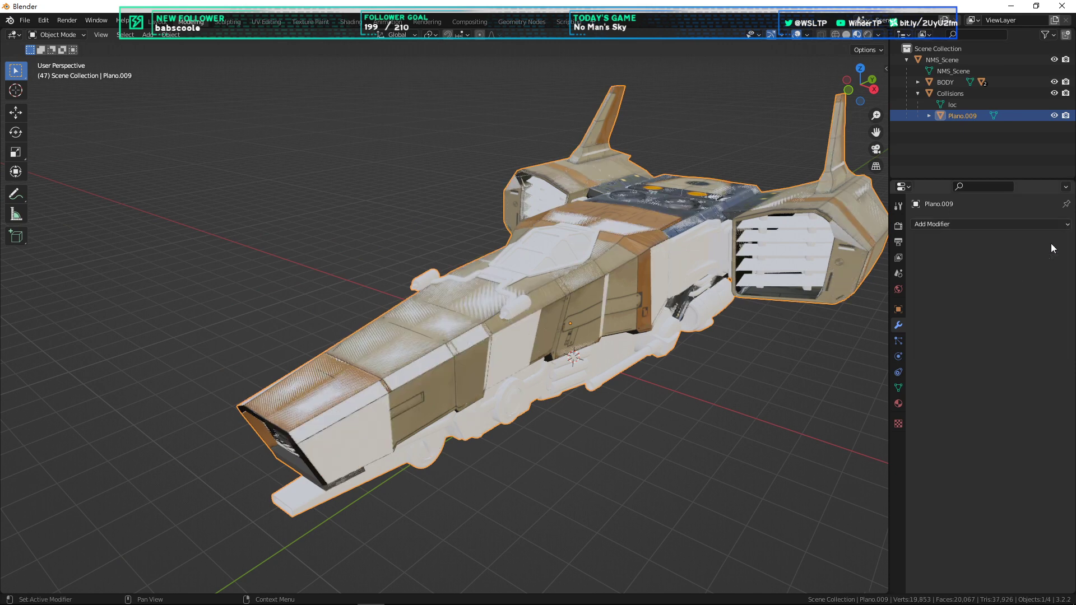
Step: Add a Remesh modifier to Plano.009 and inspect the remeshed ship
{"action": "left_click", "coordinate": [984, 224]}
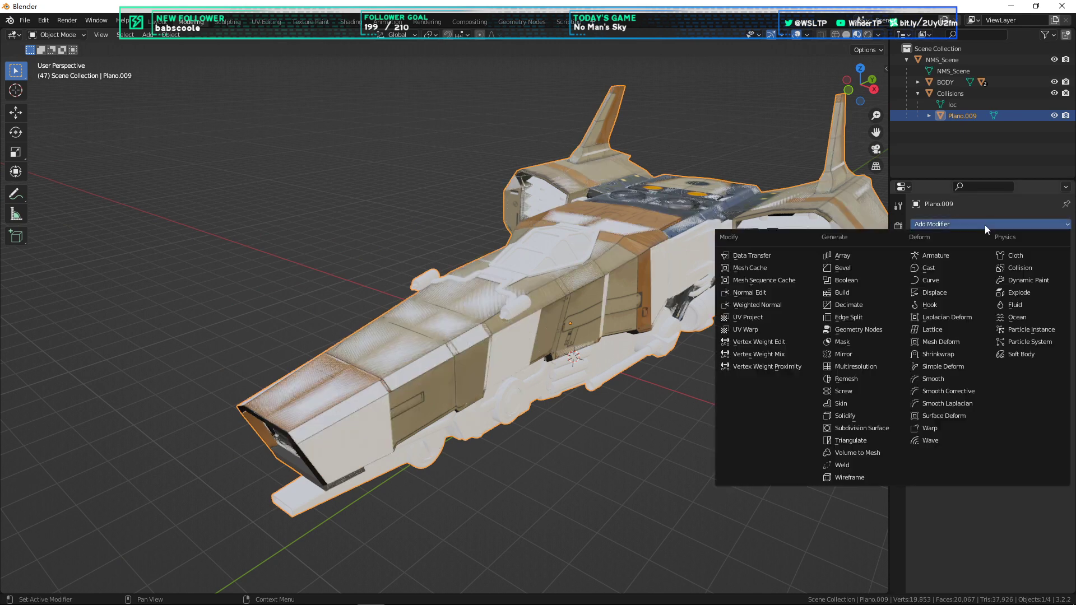
{"action": "left_click", "coordinate": [846, 380]}
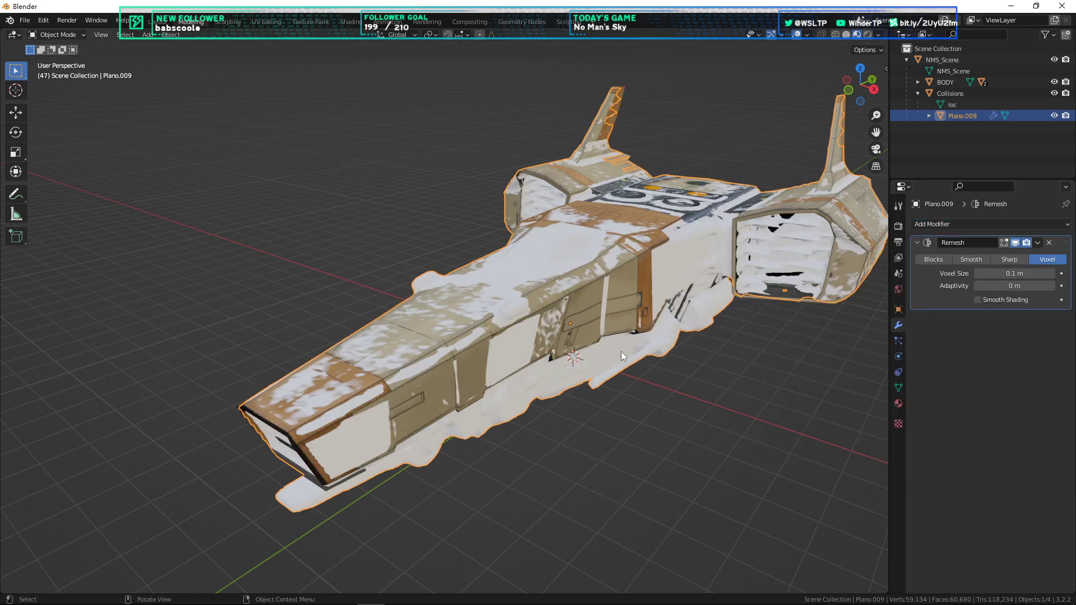
{"action": "scroll", "coordinate": [672, 367], "scroll_direction": "up", "scroll_amount": 2}
{"action": "middle_click_drag", "start_coordinate": [867, 301], "coordinate": [829, 318]}
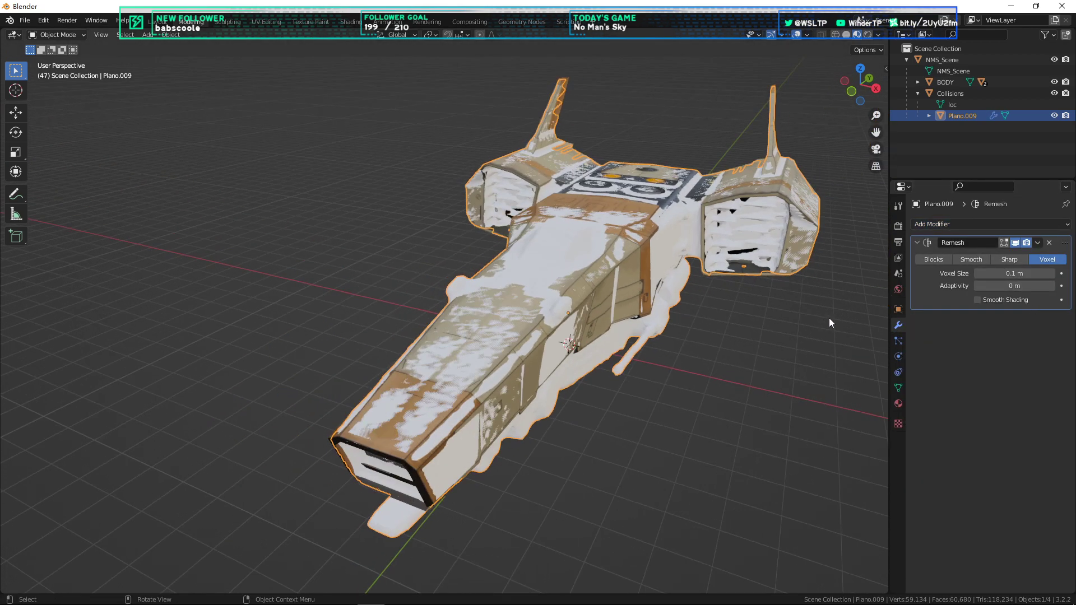
{"action": "middle_click_drag", "start_coordinate": [745, 339], "coordinate": [701, 330], "text": "shift"}
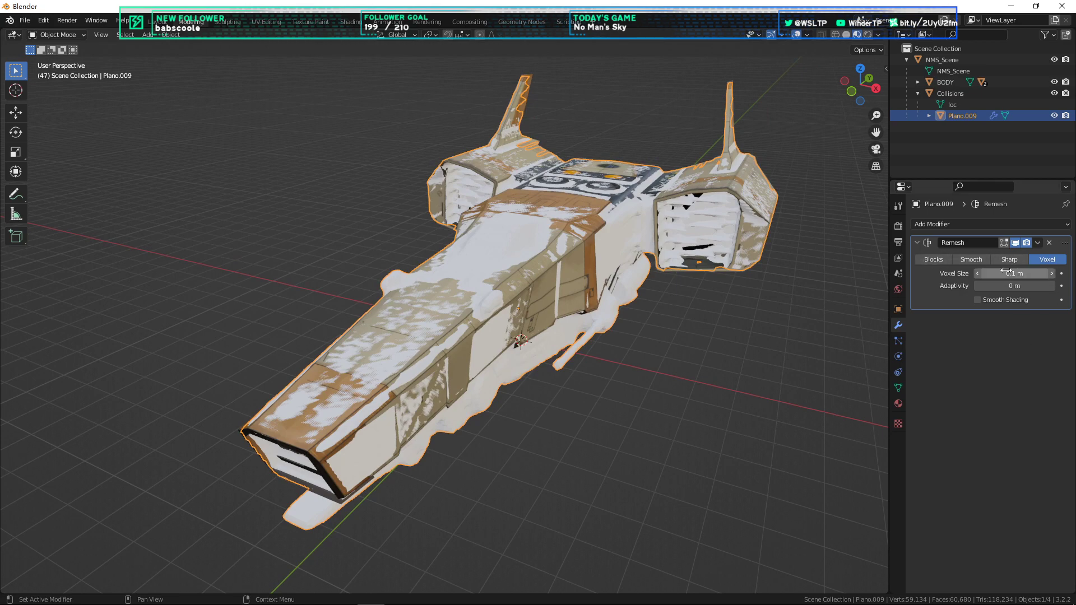
Step: Try the Remesh modifier in Blocks mode and test-move the mesh to inspect its shape, cancelling the move
{"action": "left_click", "coordinate": [930, 262]}
{"action": "middle_click_drag", "start_coordinate": [673, 280], "coordinate": [619, 282]}
{"action": "key", "text": "g"}
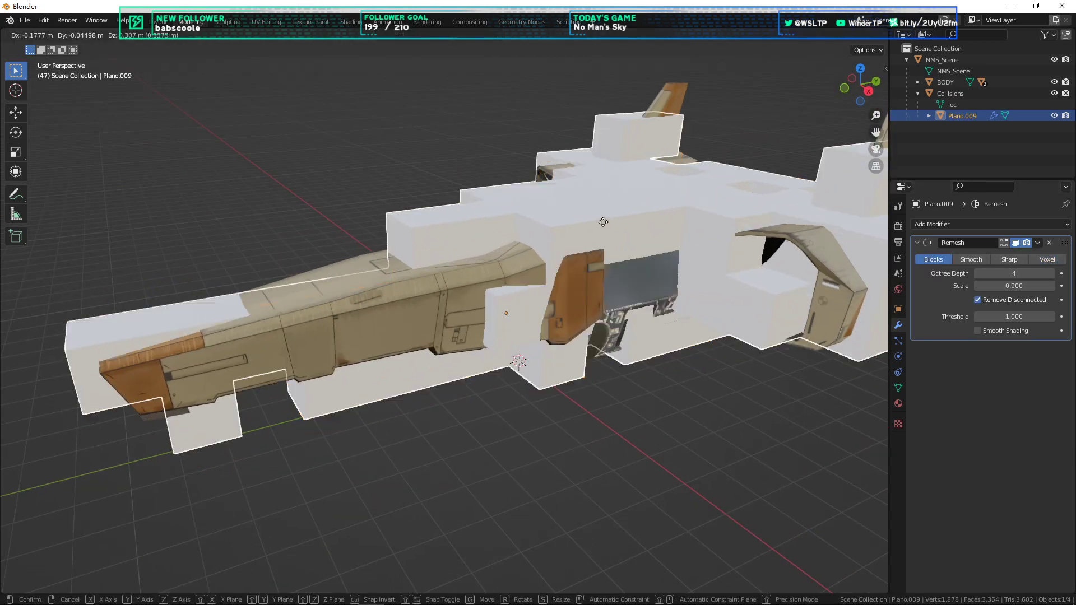
{"action": "right_click", "coordinate": [548, 163]}
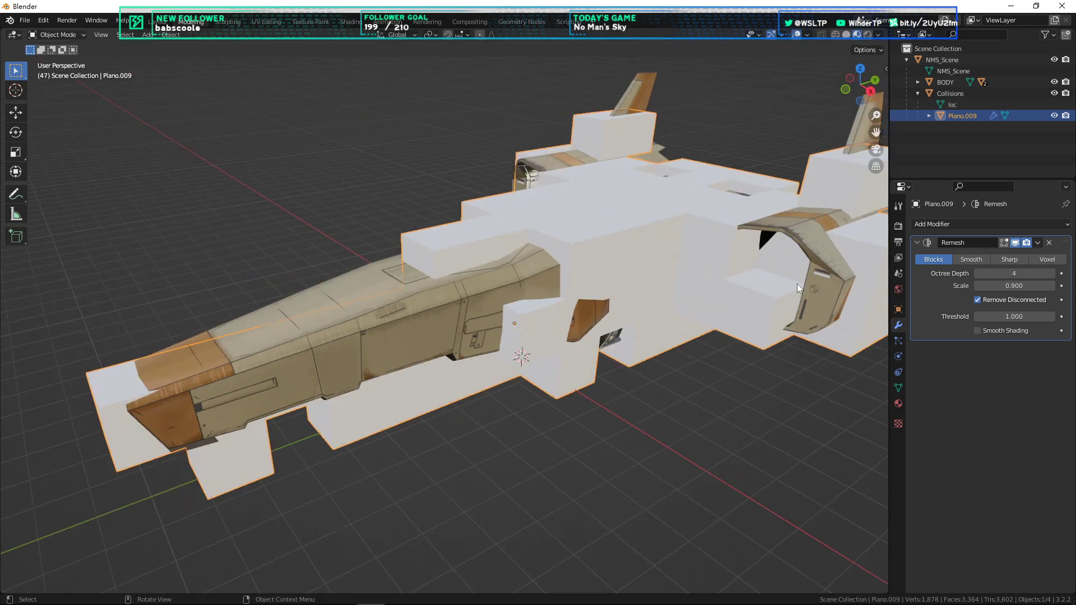
Step: Try the Remesh modifier in Smooth mode and test-move Plano.009 to inspect its shape, cancelling the move
{"action": "left_click", "coordinate": [971, 259]}
{"action": "middle_click_drag", "start_coordinate": [645, 269], "coordinate": [631, 305]}
{"action": "key", "text": "g"}
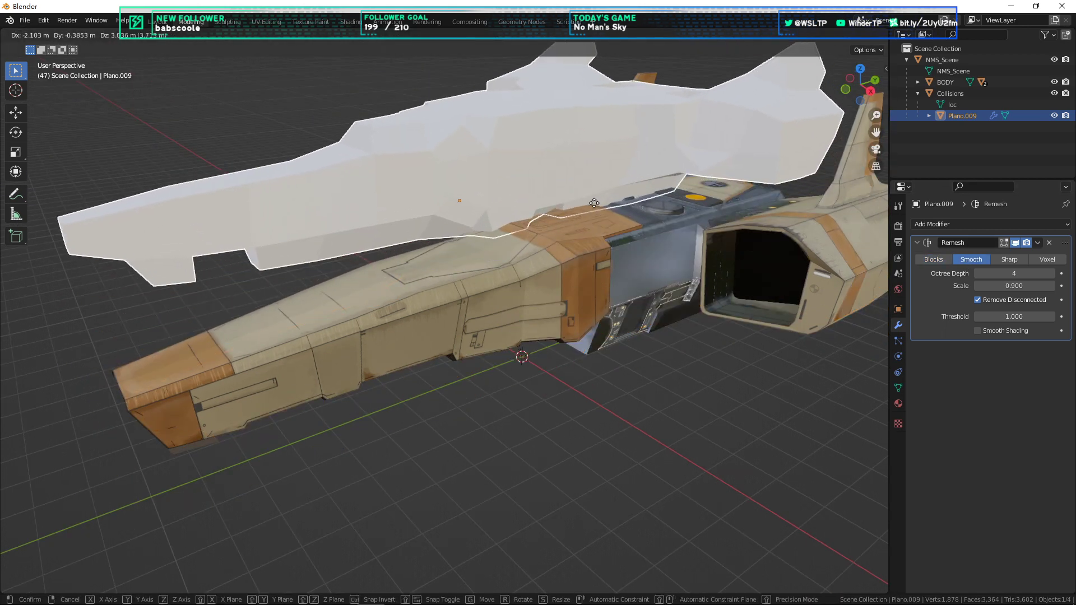
{"action": "right_click", "coordinate": [550, 238]}
{"action": "middle_click_drag", "start_coordinate": [658, 368], "coordinate": [709, 269]}
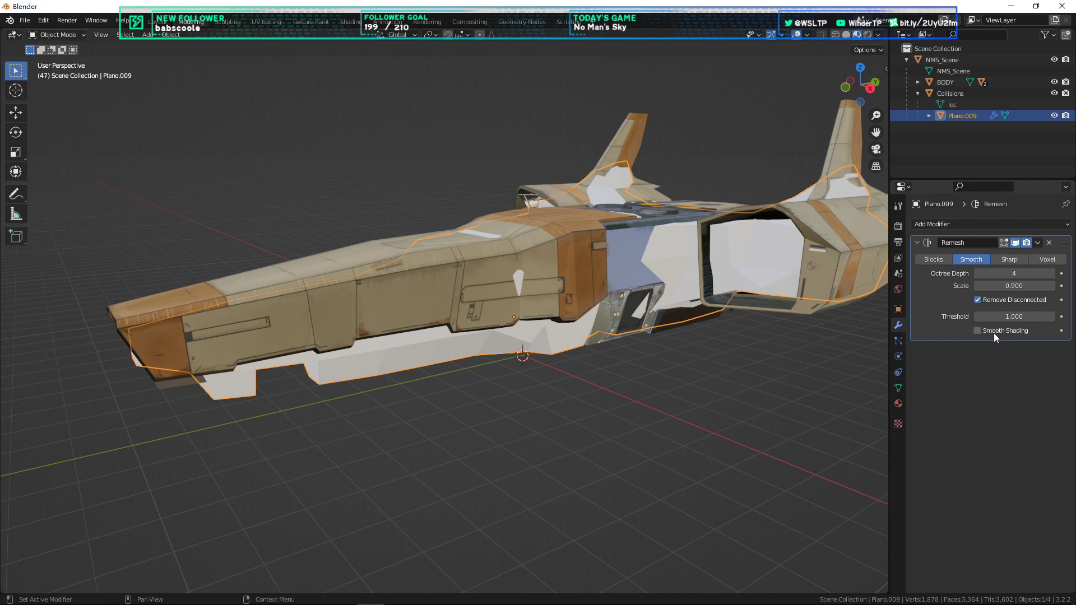
Step: Try the Remesh modifier in Voxel mode and inspect Plano.009 with a cancelled test move and BODY temporarily hidden
{"action": "left_click", "coordinate": [1040, 257]}
{"action": "key", "text": "g"}
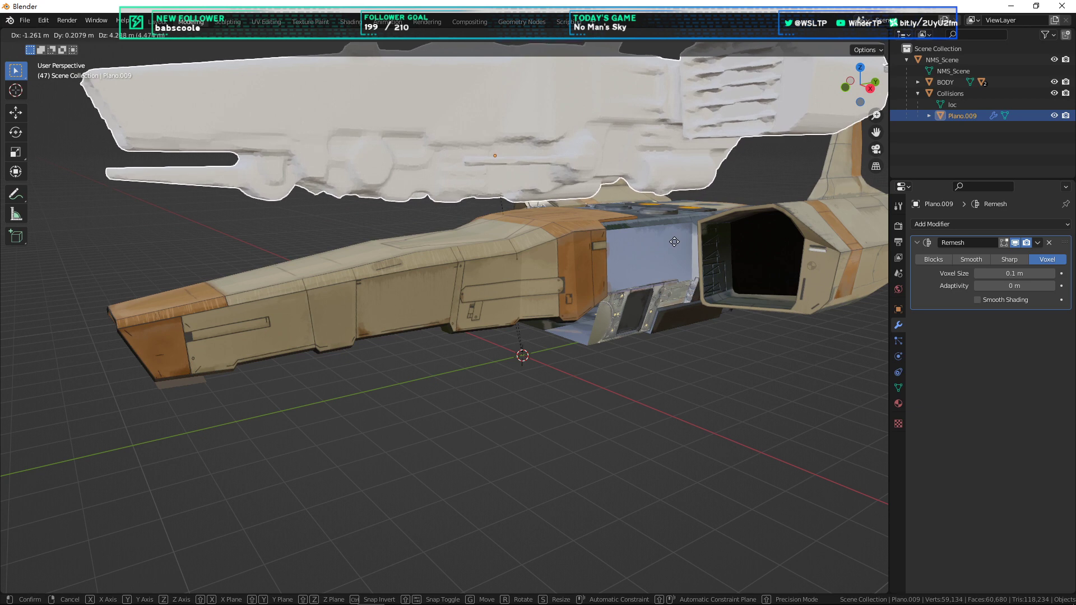
{"action": "key", "text": "Escape"}
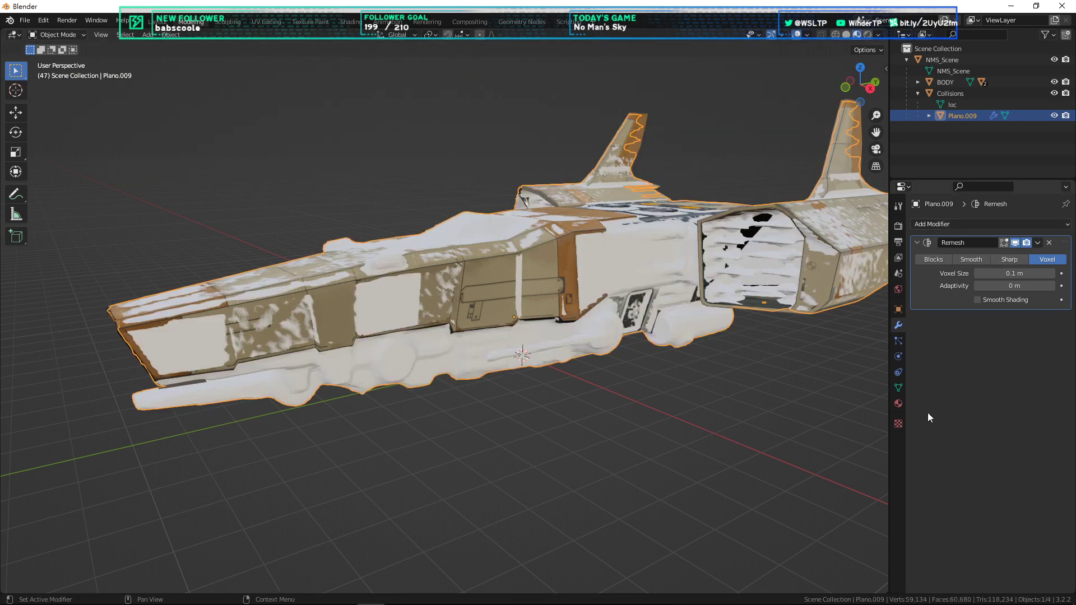
{"action": "left_click", "coordinate": [1055, 82]}
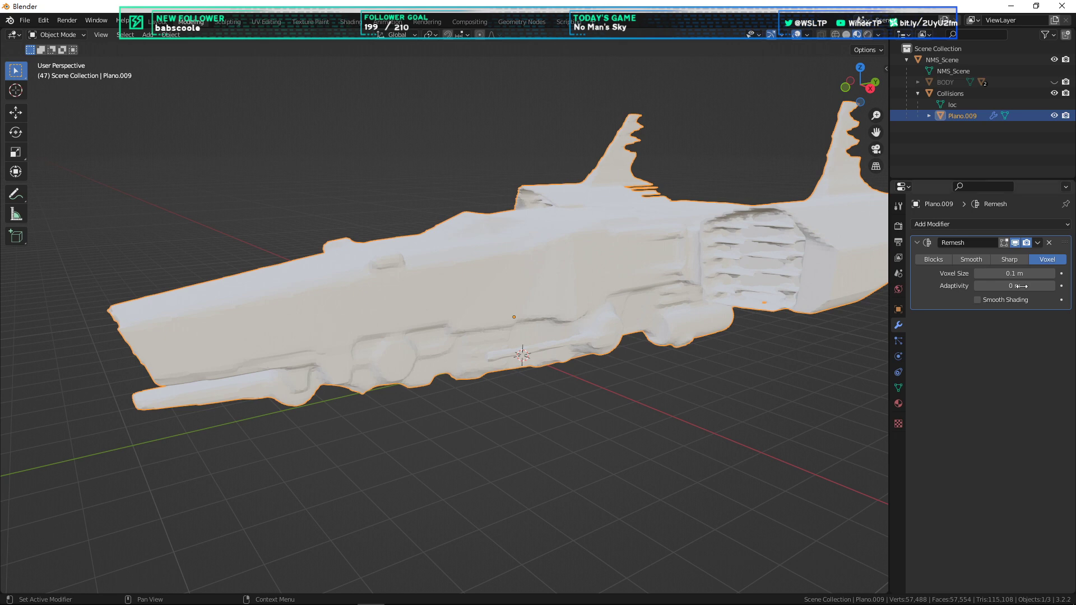
{"action": "middle_click_drag", "start_coordinate": [810, 128], "coordinate": [644, 261]}
{"action": "scroll", "coordinate": [644, 260], "scroll_direction": "down", "scroll_amount": 5}
{"action": "middle_click_drag", "start_coordinate": [527, 274], "coordinate": [587, 278]}
{"action": "scroll", "coordinate": [645, 265], "scroll_direction": "up", "scroll_amount": 5}
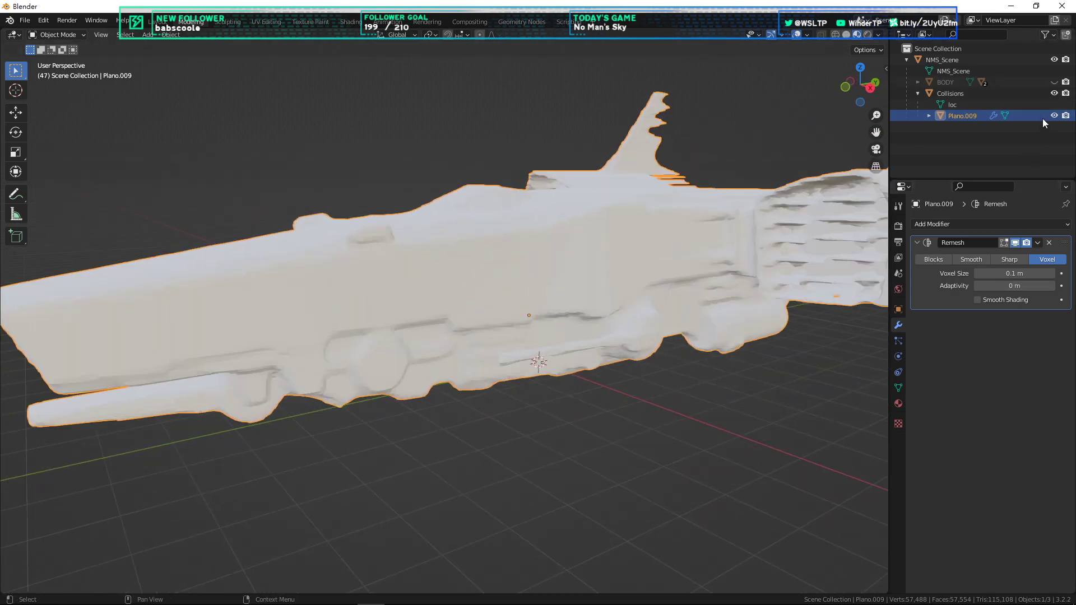
{"action": "left_click", "coordinate": [1055, 82]}
{"action": "left_click", "coordinate": [980, 147]}
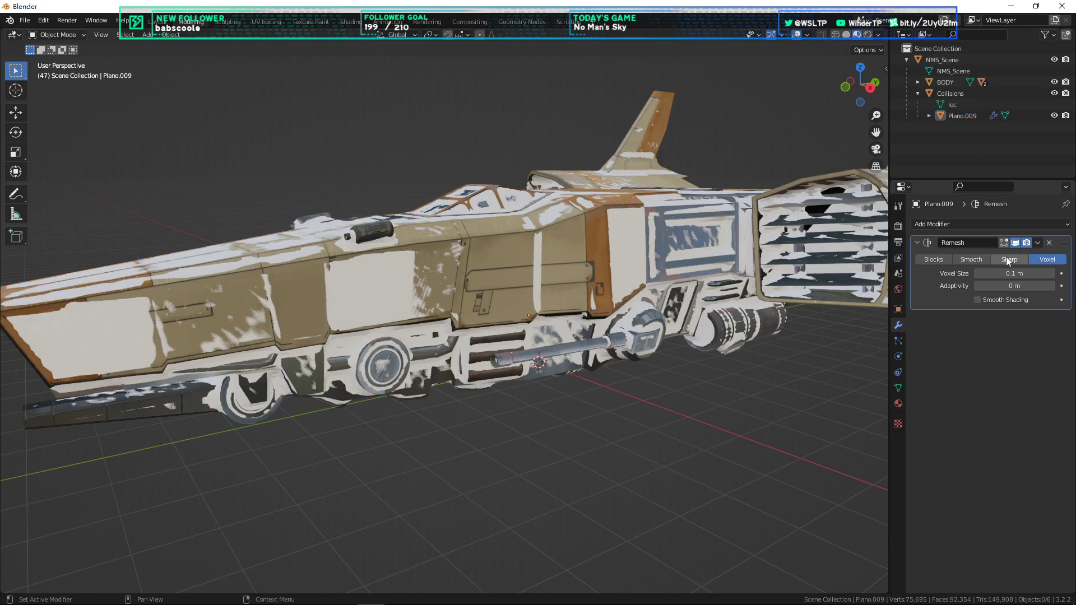
Step: Set the Remesh modifier on Plano.009 to Sharp mode and check its fit around the ship
{"action": "left_click", "coordinate": [1007, 259]}
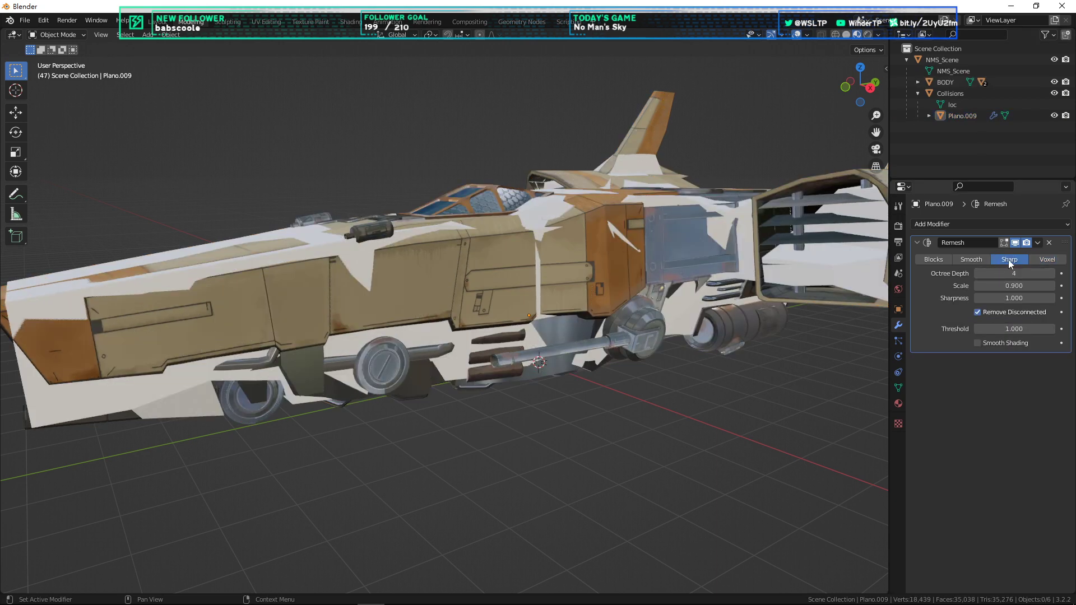
{"action": "middle_click_drag", "start_coordinate": [646, 250], "coordinate": [704, 416]}
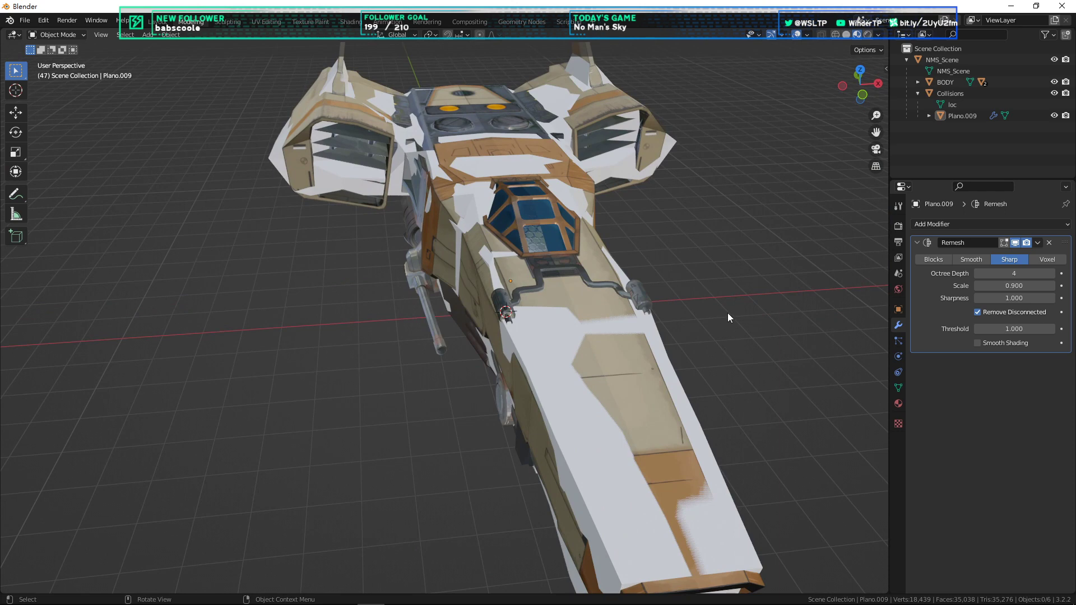
{"action": "middle_click_drag", "start_coordinate": [728, 316], "coordinate": [835, 373]}
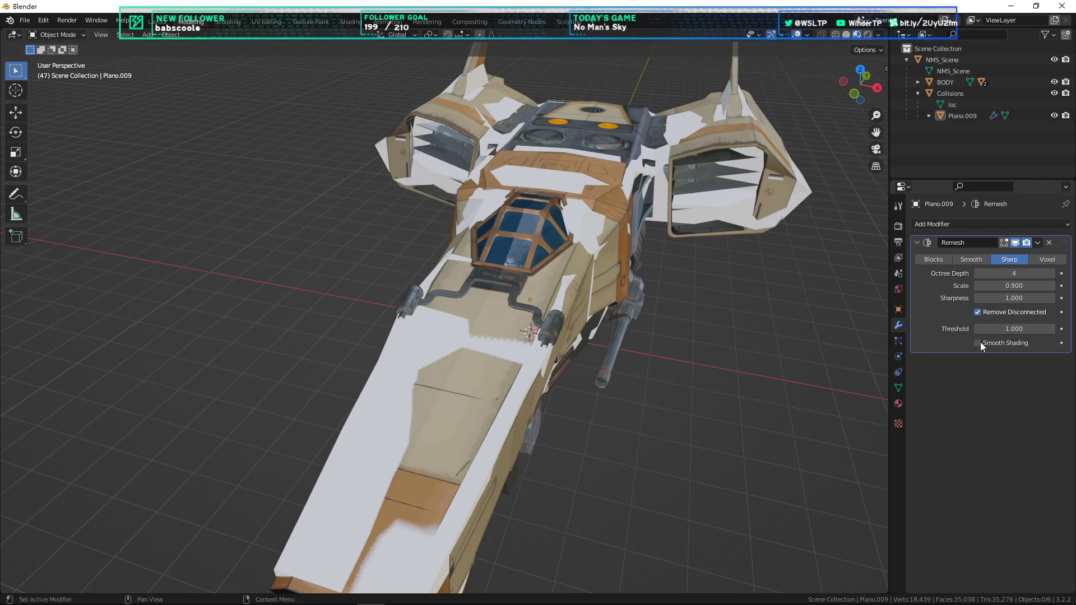
Step: Toggle the Remesh modifier's Remove Disconnected option off and back on to compare the mesh
{"action": "left_click", "coordinate": [990, 312]}
{"action": "middle_click_drag", "start_coordinate": [791, 325], "coordinate": [767, 295]}
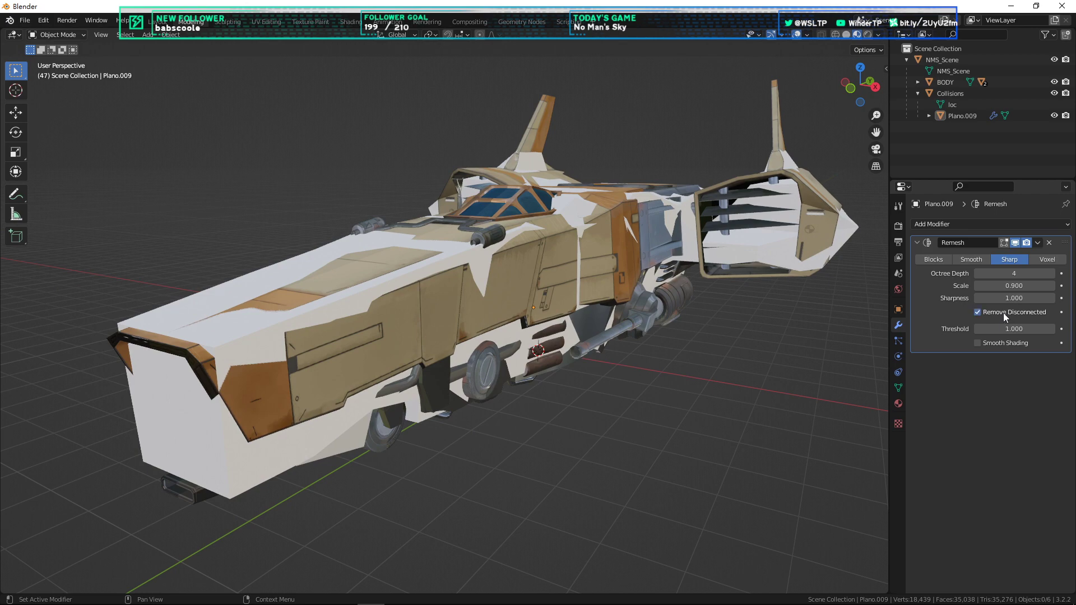
{"action": "left_click", "coordinate": [1003, 313]}
{"action": "middle_click_drag", "start_coordinate": [795, 341], "coordinate": [757, 310]}
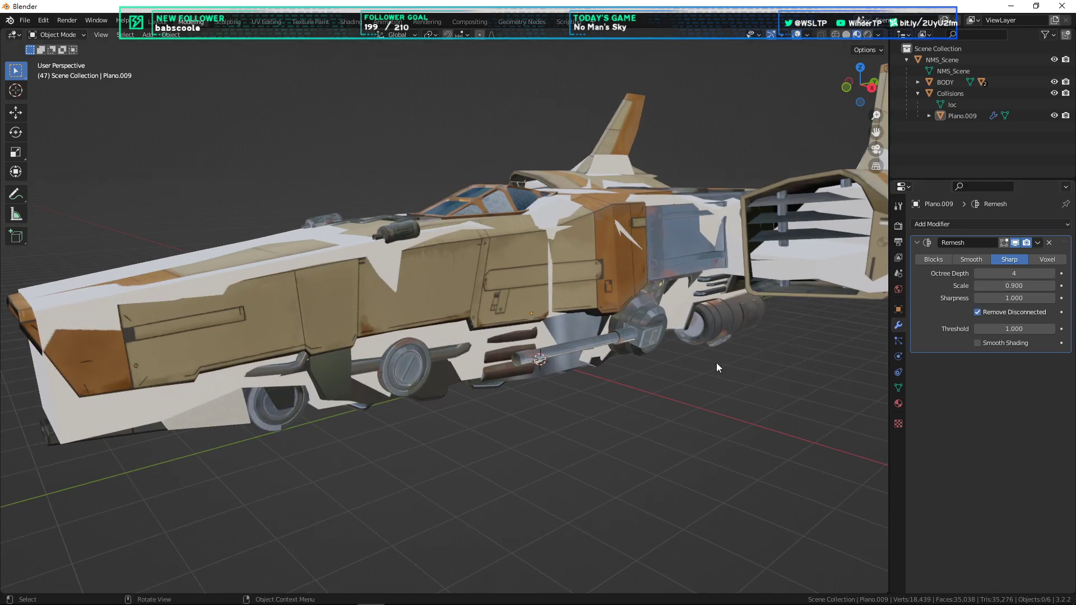
Step: Hide BODY and examine the Sharp remesh of Plano.009 from the nose, rear and side
{"action": "middle_click_drag", "start_coordinate": [716, 368], "coordinate": [757, 405]}
{"action": "scroll", "coordinate": [759, 405], "scroll_direction": "down", "scroll_amount": 2}
{"action": "left_click", "coordinate": [1054, 82]}
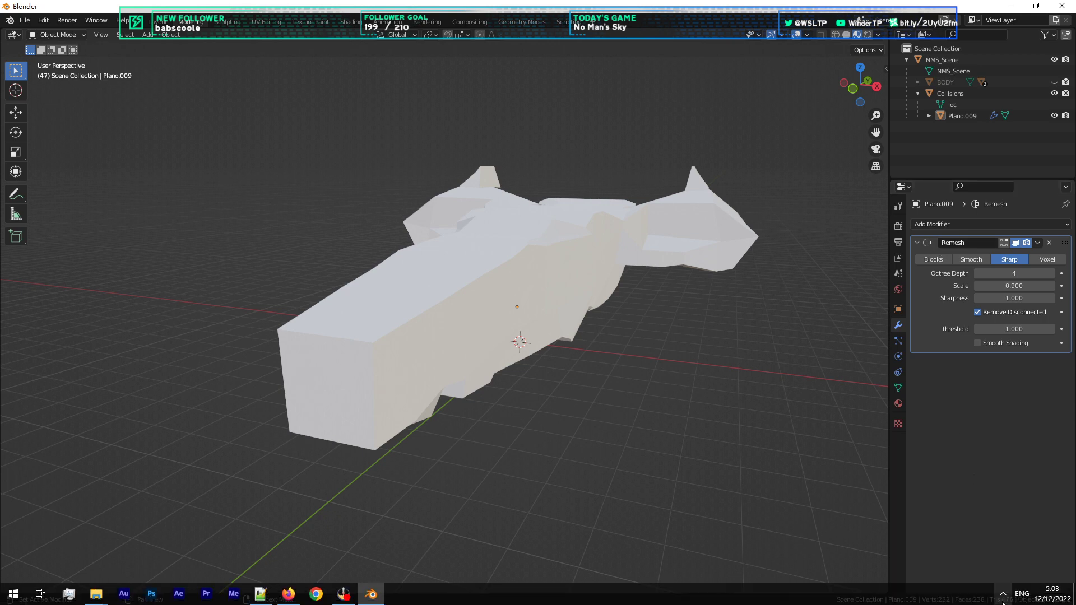
{"action": "middle_click_drag", "start_coordinate": [568, 353], "coordinate": [430, 340]}
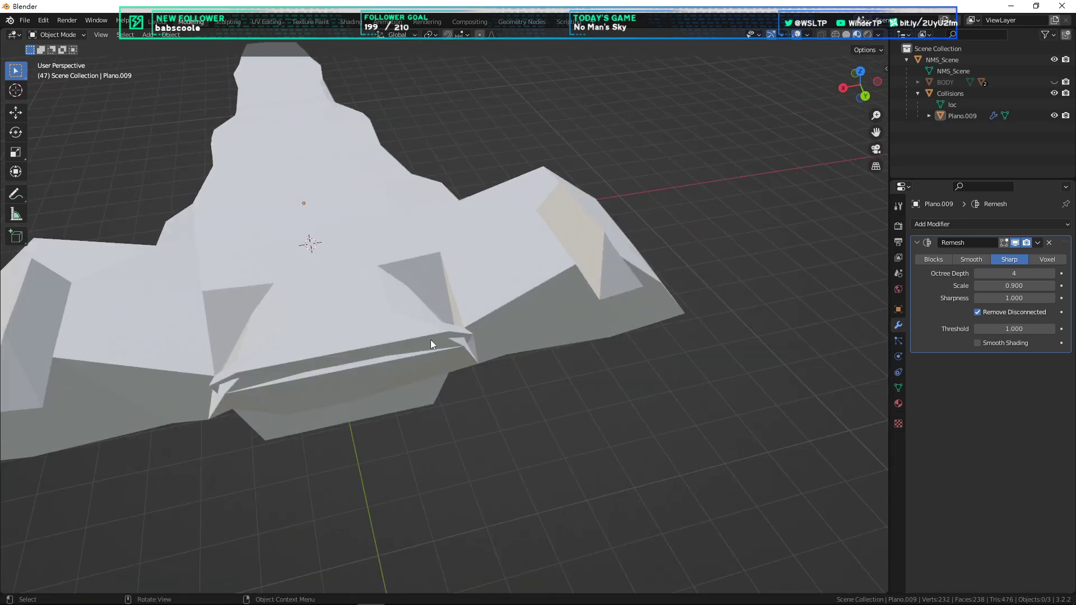
{"action": "middle_click_drag", "start_coordinate": [525, 356], "coordinate": [463, 402]}
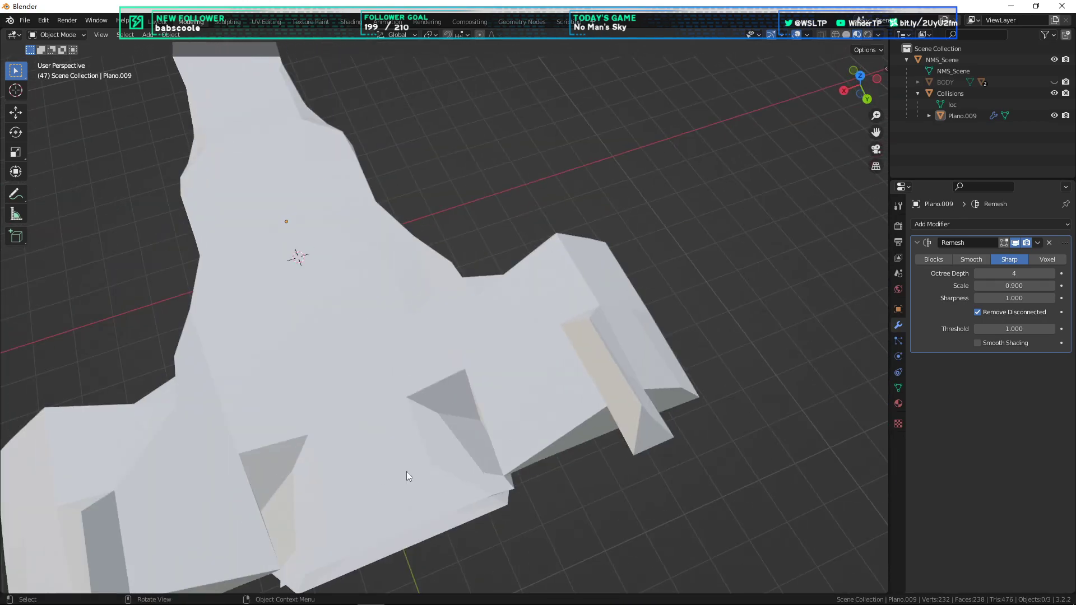
{"action": "middle_click_drag", "start_coordinate": [408, 475], "coordinate": [560, 347]}
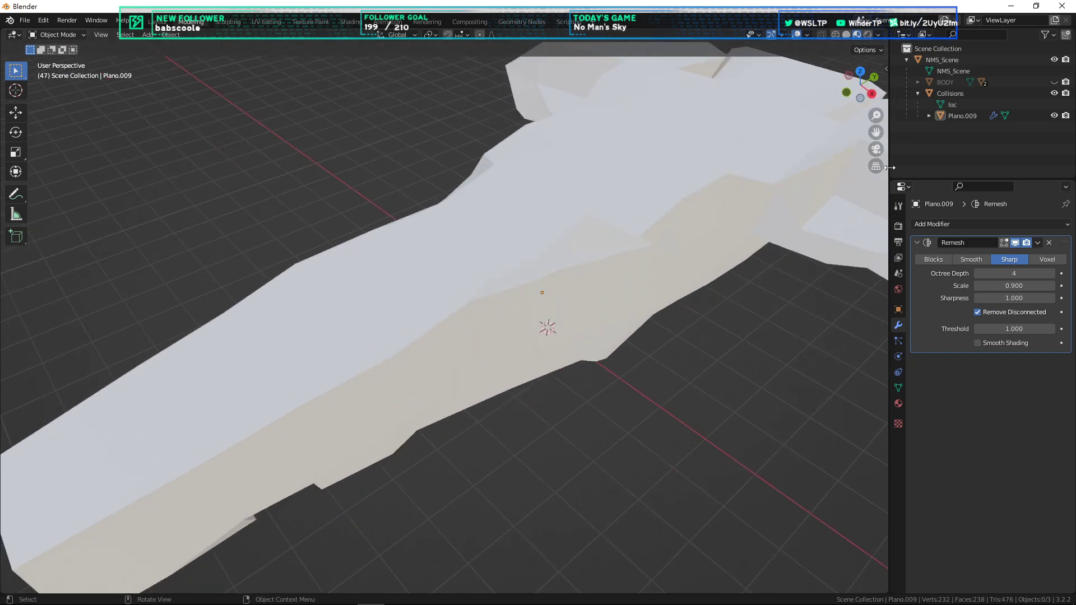
Step: Show BODY to compare the Sharp remesh with the ship, and hide it again to examine the collision shape
{"action": "left_click", "coordinate": [1054, 82]}
{"action": "middle_click_drag", "start_coordinate": [695, 157], "coordinate": [738, 277]}
{"action": "key", "text": "KP_1"}
{"action": "scroll", "coordinate": [611, 213], "scroll_direction": "up", "scroll_amount": 2}
{"action": "middle_click_drag", "start_coordinate": [611, 213], "coordinate": [624, 345], "text": "shift"}
{"action": "middle_click_drag", "start_coordinate": [604, 175], "coordinate": [600, 290], "text": "shift"}
{"action": "mouse_move", "coordinate": [624, 247]}
{"action": "middle_mouse_down"}
{"action": "mouse_move", "coordinate": [620, 282]}
{"action": "mouse_move", "coordinate": [597, 281]}
{"action": "middle_mouse_up"}
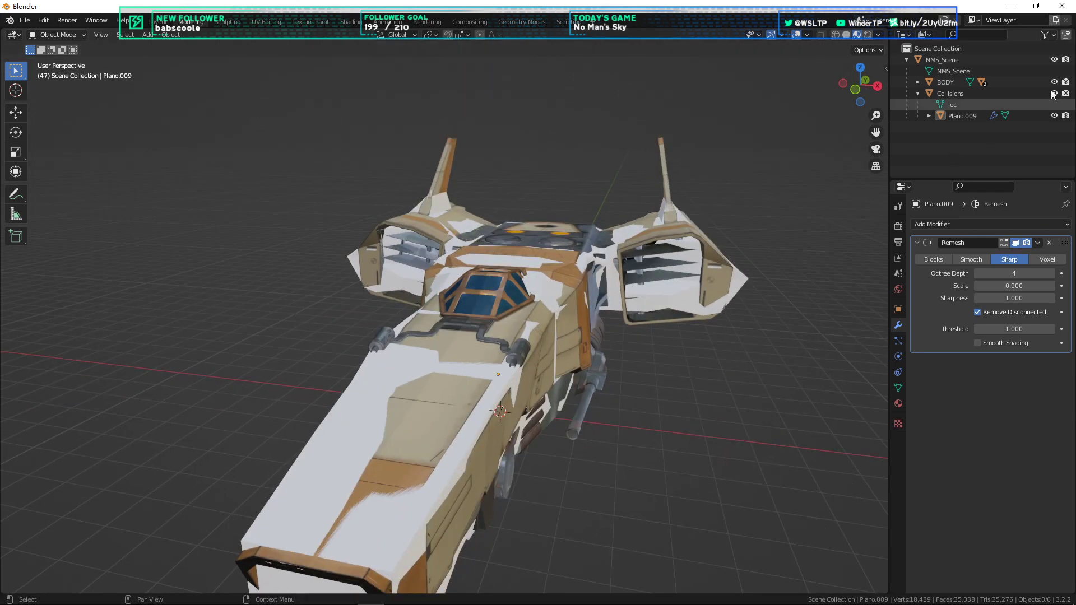
{"action": "left_click", "coordinate": [1054, 82]}
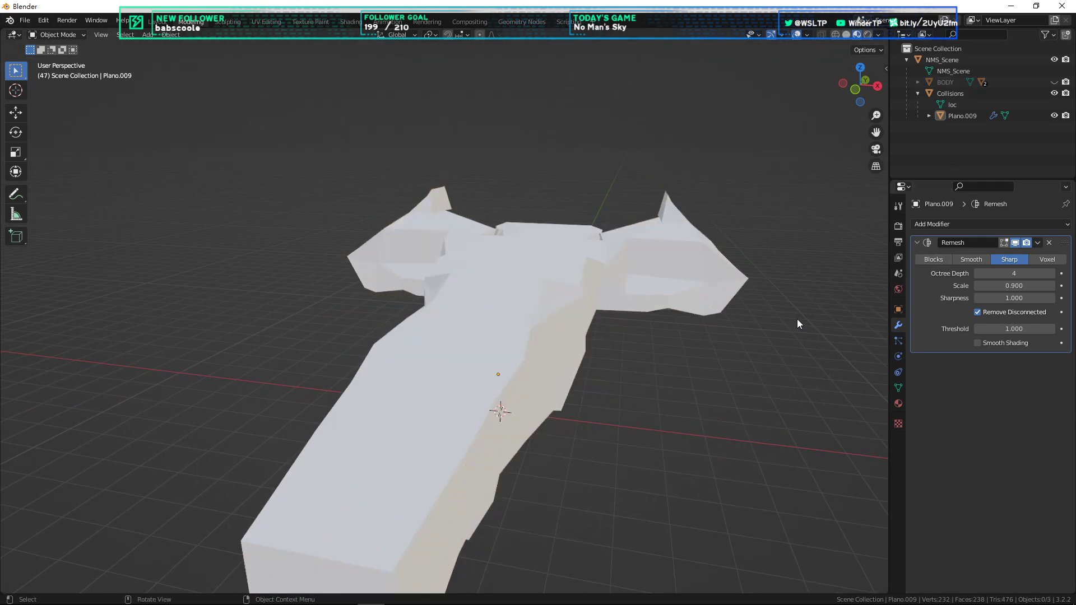
{"action": "middle_click_drag", "start_coordinate": [799, 324], "coordinate": [660, 325]}
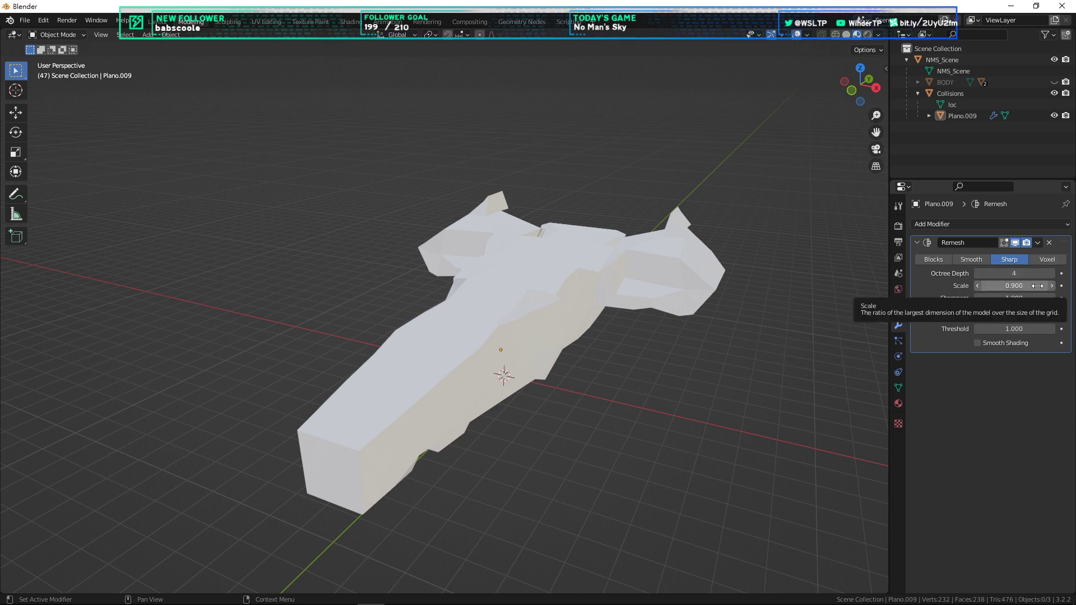
Step: Try a Remesh scale of 0.627 and compare the mesh with BODY shown briefly
{"action": "mouse_move", "coordinate": [1028, 290]}
{"action": "left_mouse_down"}
{"action": "mouse_move", "coordinate": [981, 284]}
{"action": "mouse_move", "coordinate": [1050, 284]}
{"action": "mouse_move", "coordinate": [1018, 292]}
{"action": "left_mouse_up"}
{"action": "middle_click_drag", "start_coordinate": [689, 325], "coordinate": [577, 335]}
{"action": "left_click", "coordinate": [1054, 82]}
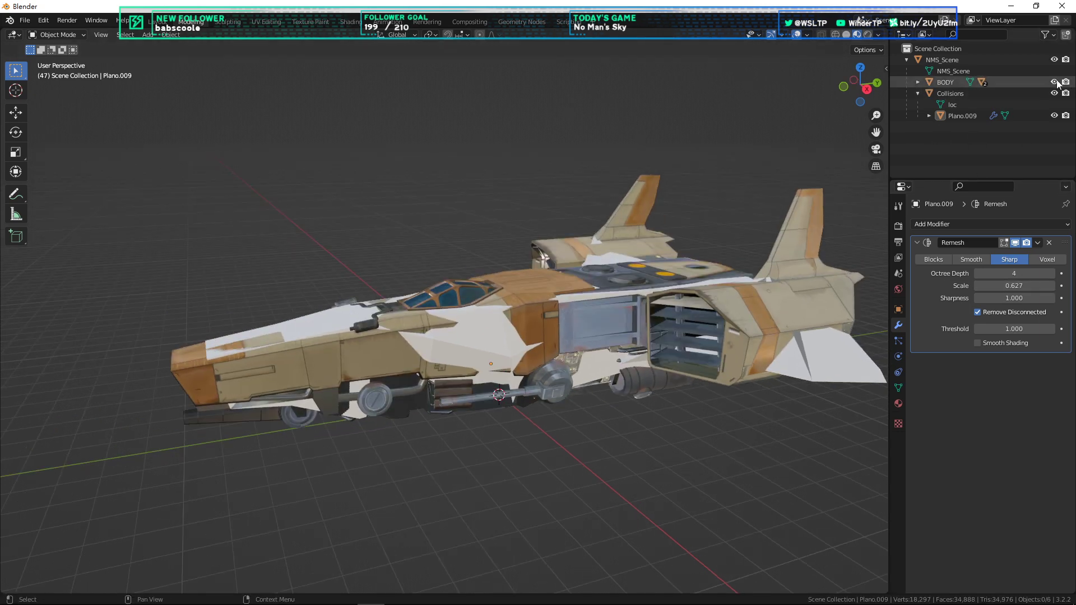
{"action": "left_click", "coordinate": [1054, 82]}
Step: Try a Remesh scale of 0.857 and compare the mesh with BODY in perspective and right side views
{"action": "left_click_drag", "start_coordinate": [1014, 286], "coordinate": [1036, 287]}
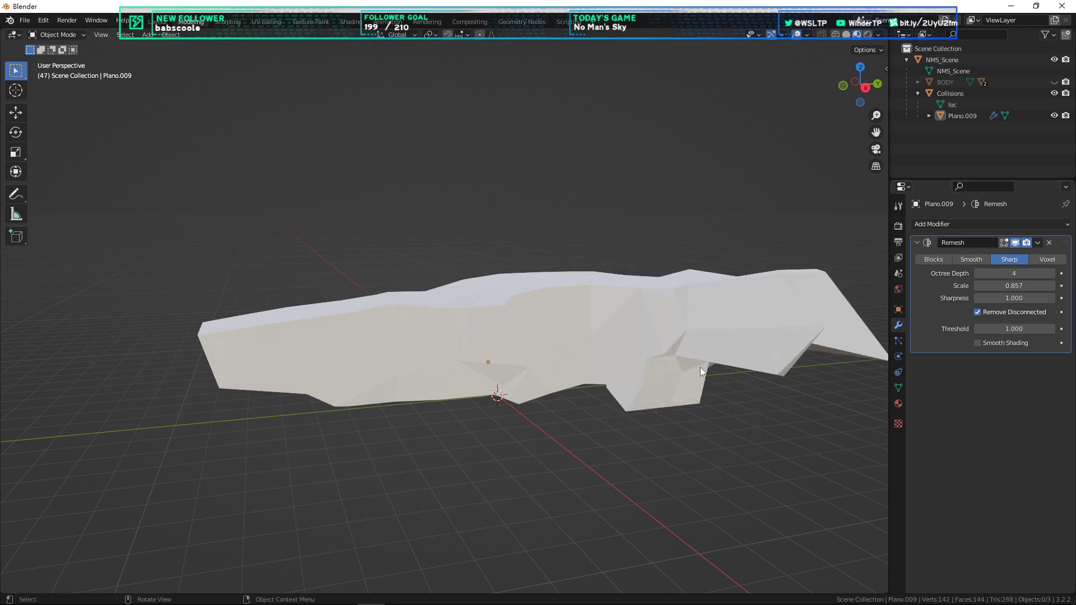
{"action": "middle_click_drag", "start_coordinate": [700, 368], "coordinate": [627, 355]}
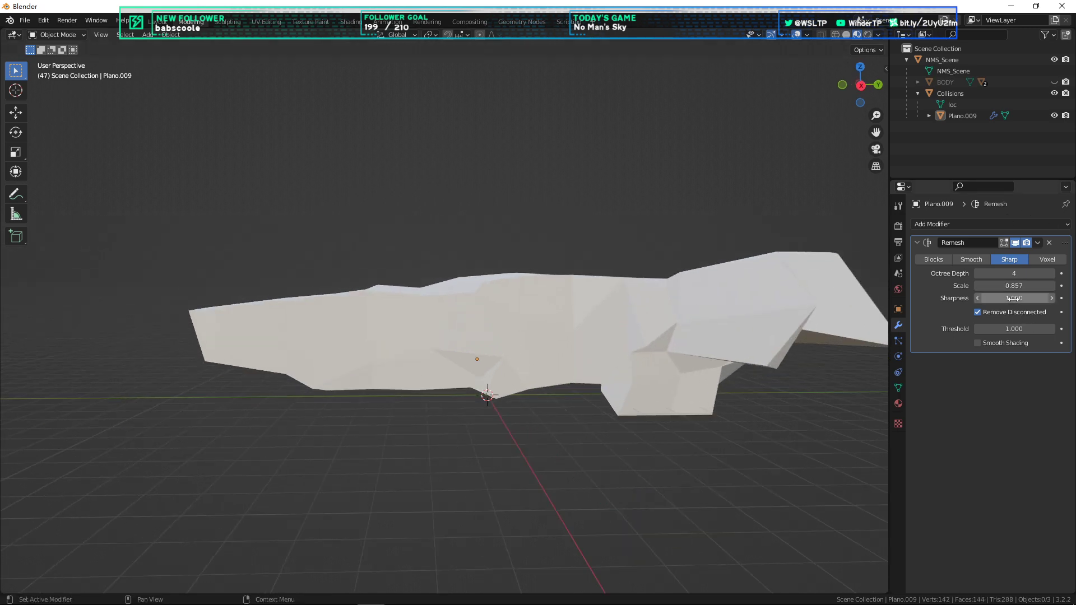
{"action": "middle_click_drag", "start_coordinate": [752, 313], "coordinate": [826, 331]}
{"action": "left_click", "coordinate": [1054, 83]}
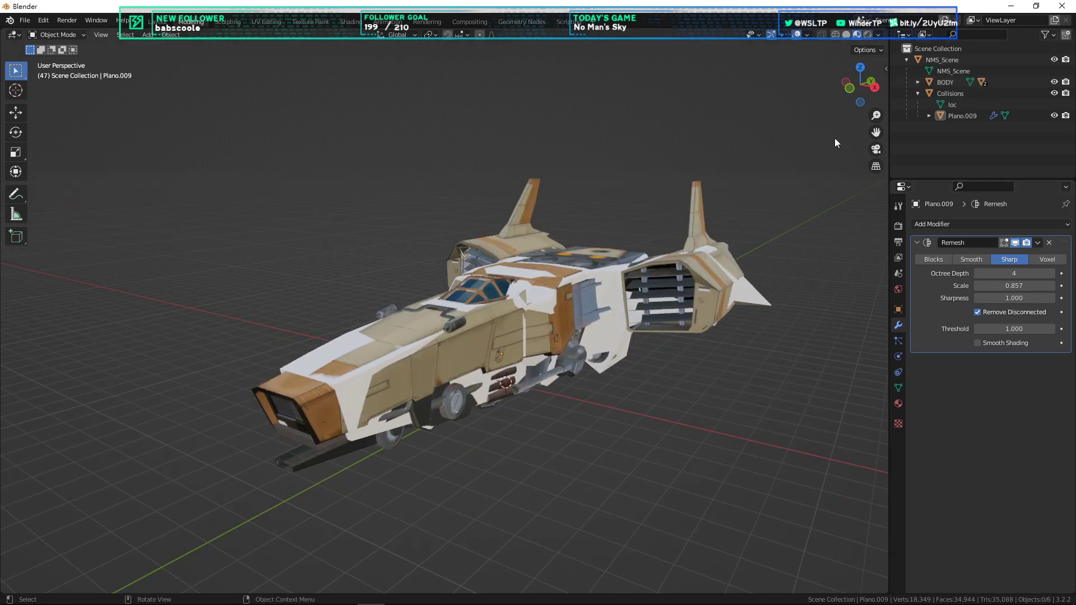
{"action": "scroll", "coordinate": [725, 249], "scroll_direction": "up", "scroll_amount": 4}
{"action": "middle_click_drag", "start_coordinate": [724, 249], "coordinate": [530, 211]}
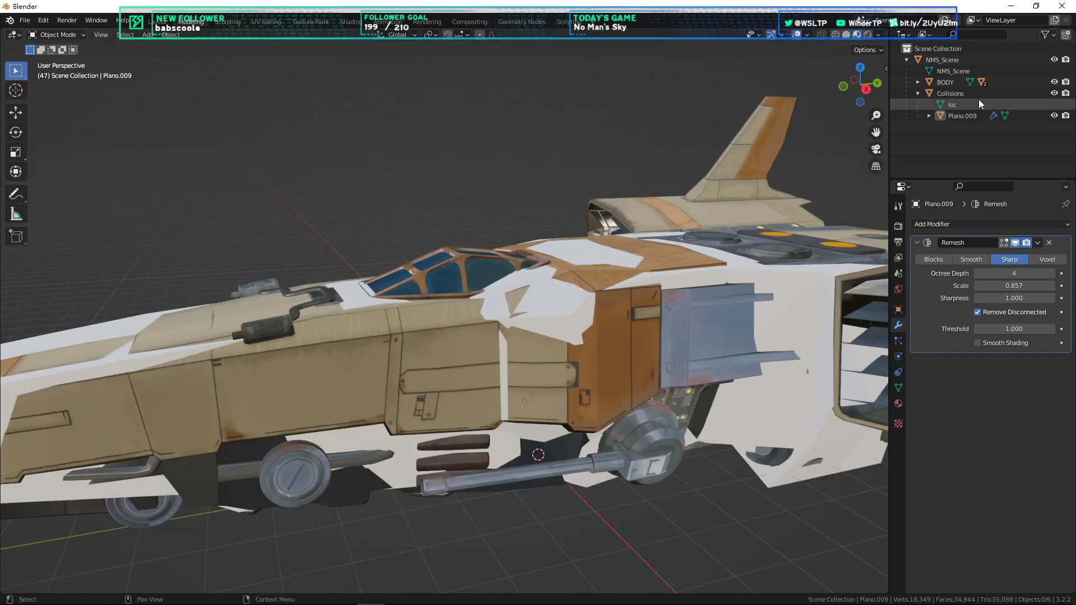
{"action": "key", "text": "KP_3"}
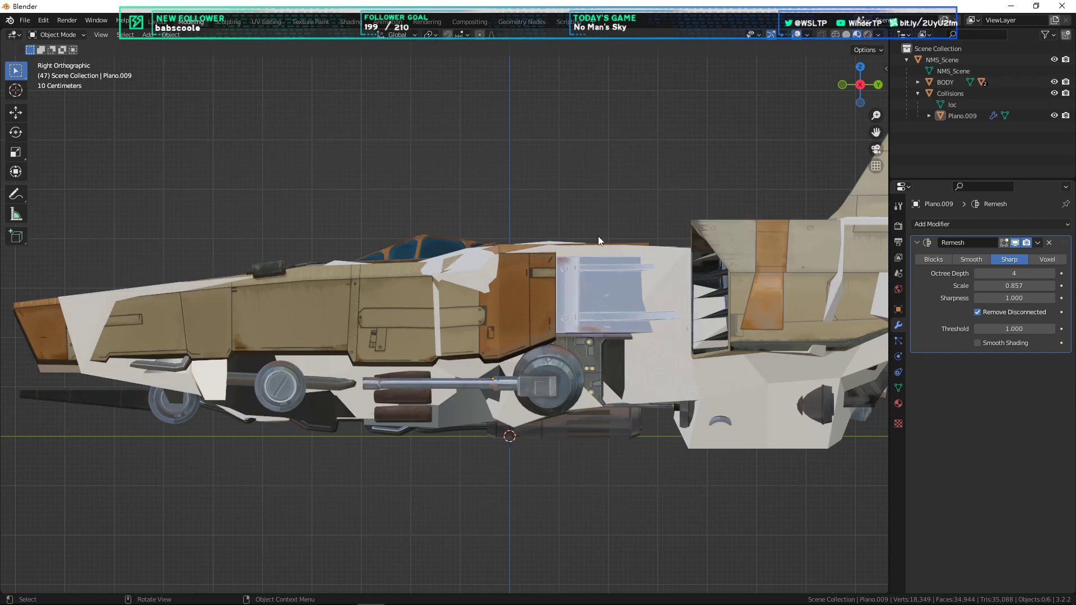
{"action": "left_click", "coordinate": [1054, 82]}
{"action": "left_click", "coordinate": [1054, 82]}
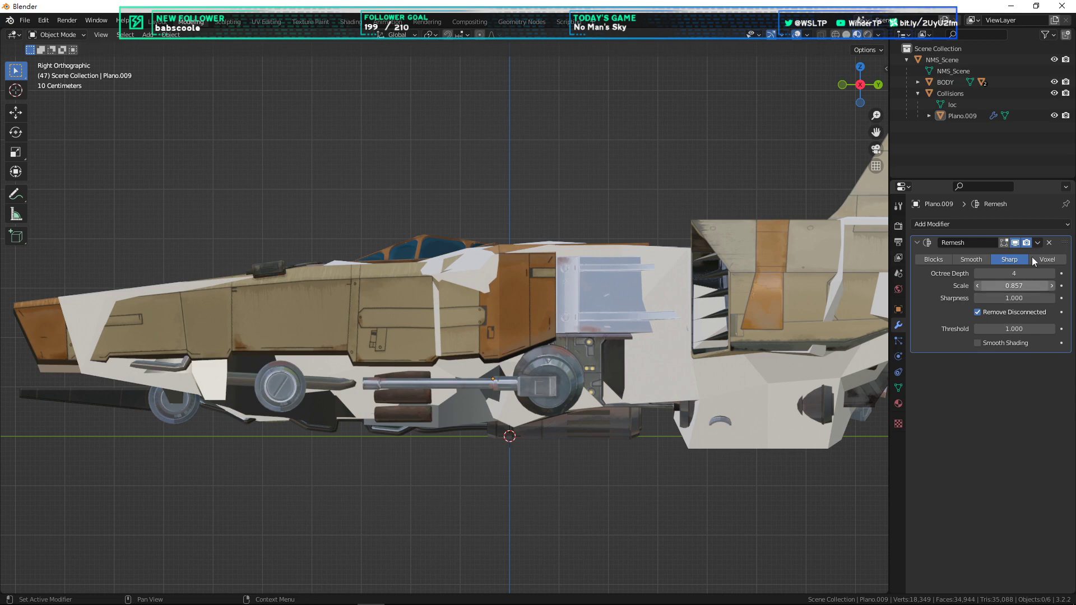
Step: Try a Remesh scale of 0.983 and inspect the mesh with BODY hidden
{"action": "left_click_drag", "start_coordinate": [1001, 286], "coordinate": [1020, 286]}
{"action": "middle_click_drag", "start_coordinate": [466, 355], "coordinate": [538, 389]}
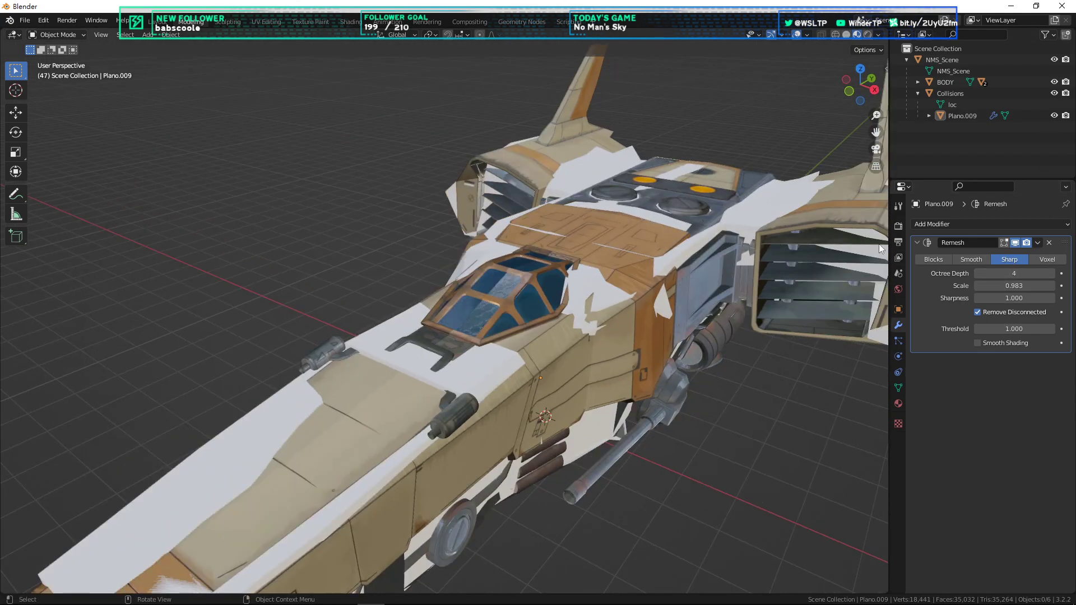
{"action": "left_click", "coordinate": [1054, 83]}
{"action": "middle_click_drag", "start_coordinate": [731, 315], "coordinate": [720, 281], "text": "shift"}
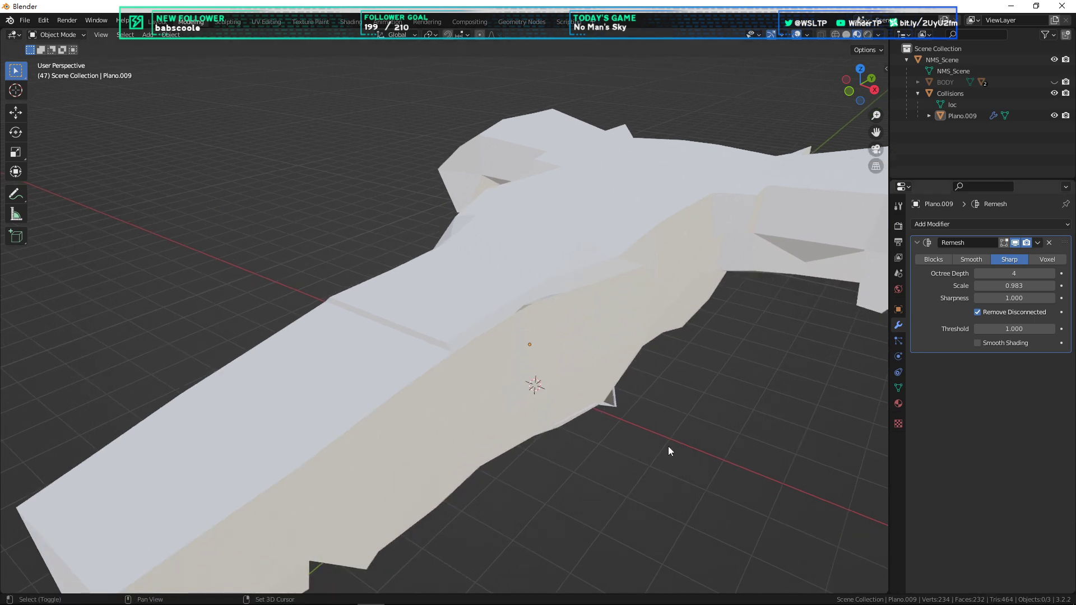
{"action": "middle_click_drag", "start_coordinate": [668, 451], "coordinate": [650, 420]}
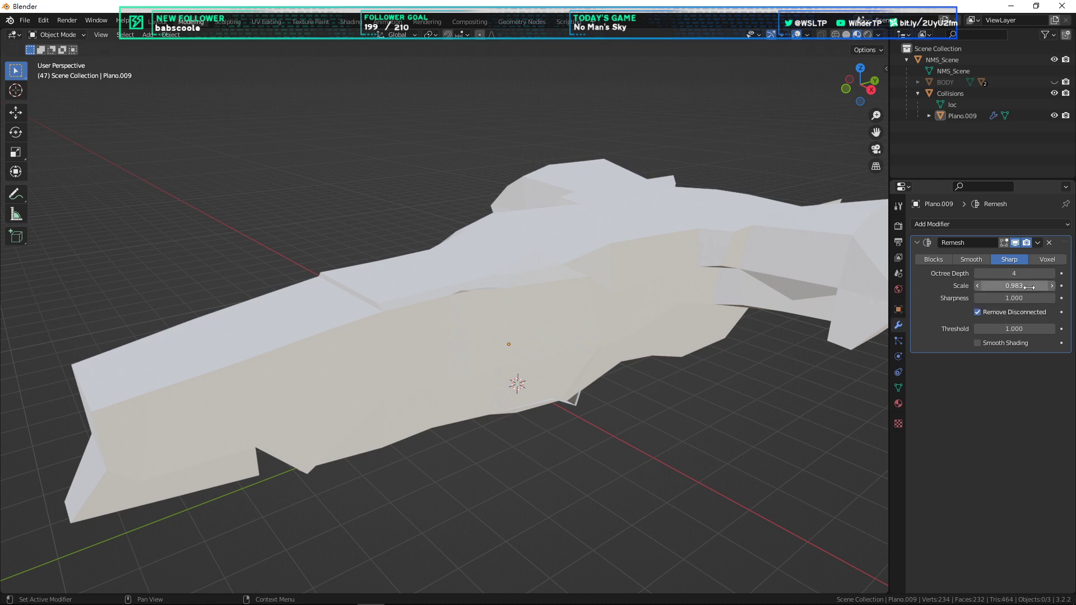
Step: Set the Remesh scale to 0.940 and the sharpness to 1.528, checking the mesh from the side and below
{"action": "left_click_drag", "start_coordinate": [1029, 287], "coordinate": [1012, 287]}
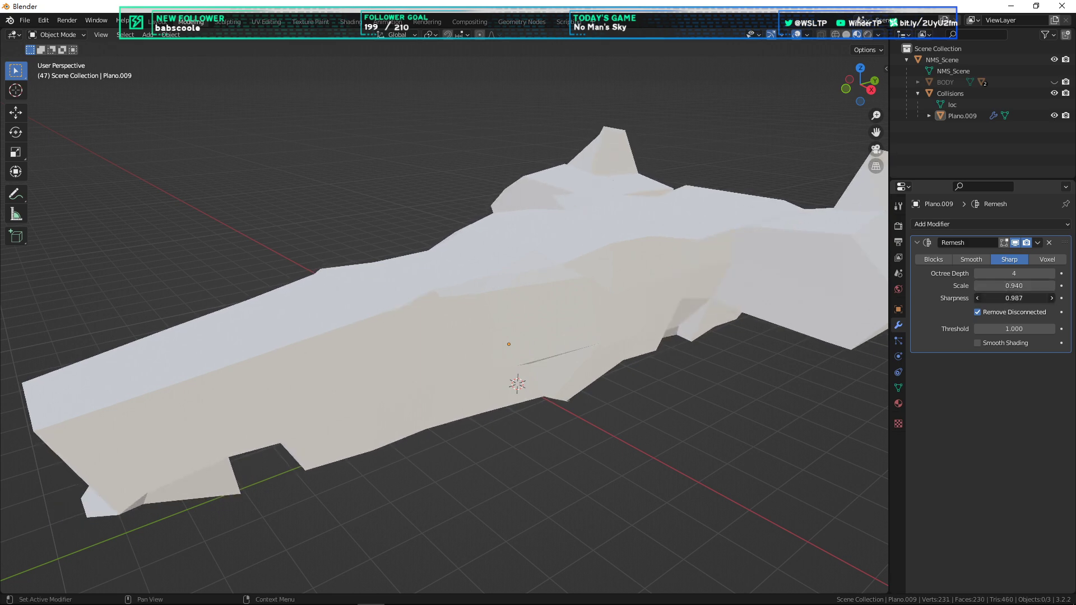
{"action": "middle_click_drag", "start_coordinate": [833, 392], "coordinate": [756, 364]}
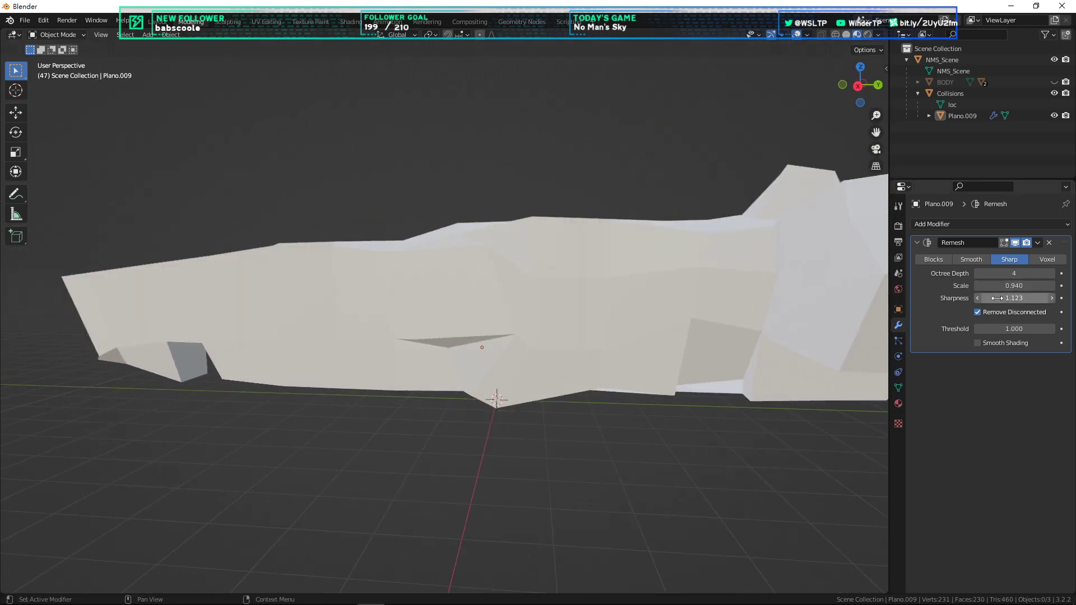
{"action": "left_click_drag", "start_coordinate": [1012, 298], "coordinate": [1004, 299]}
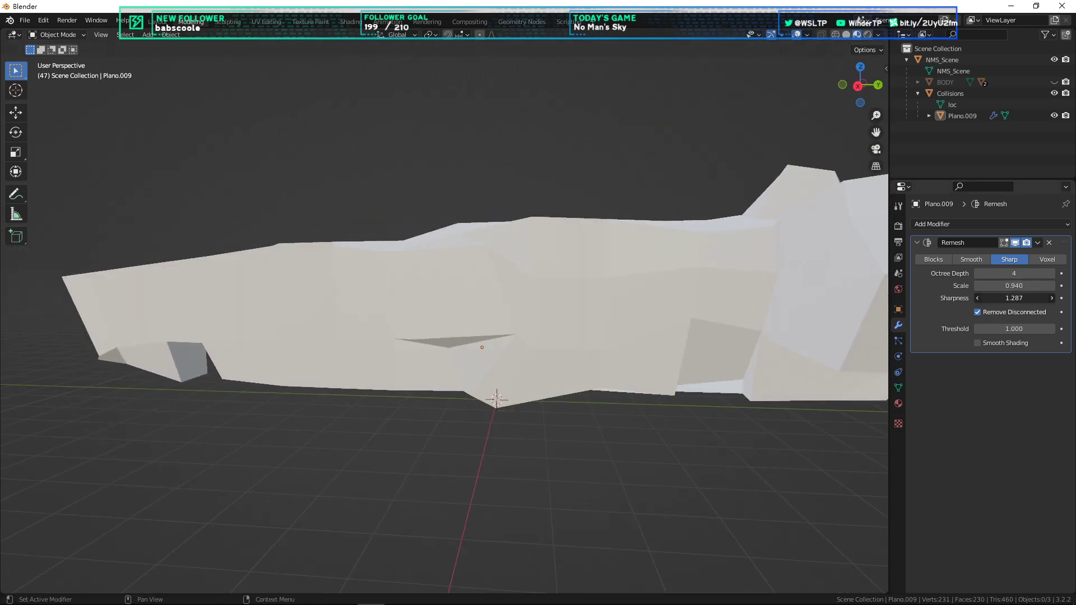
{"action": "middle_click_drag", "start_coordinate": [572, 413], "coordinate": [502, 286]}
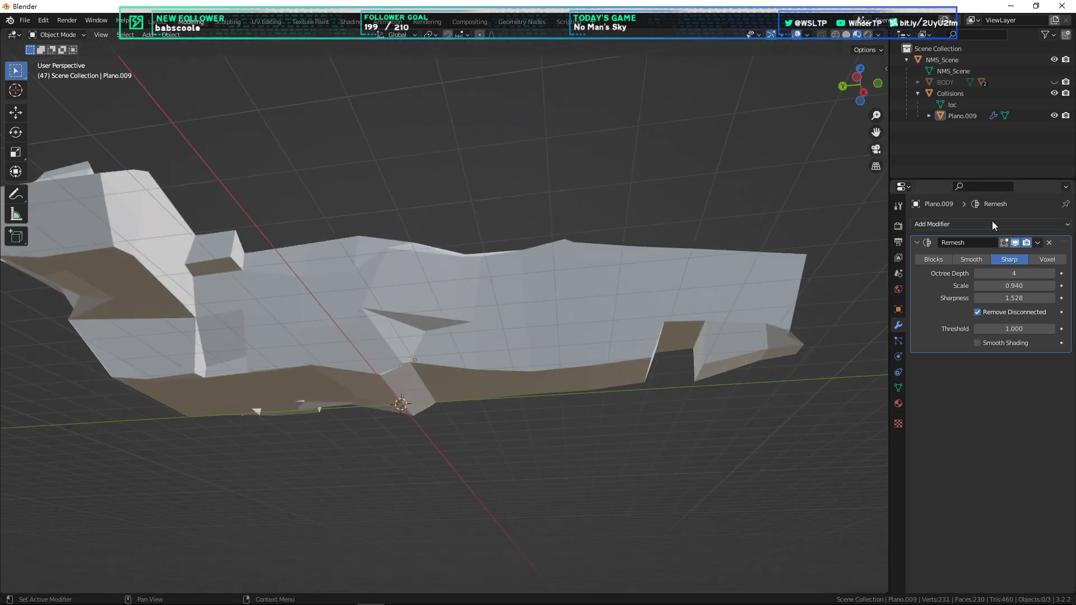
Step: Set the Remesh octree depth to 5 and the scale to 0.383
{"action": "left_click", "coordinate": [1053, 274]}
{"action": "middle_click_drag", "start_coordinate": [770, 241], "coordinate": [653, 388]}
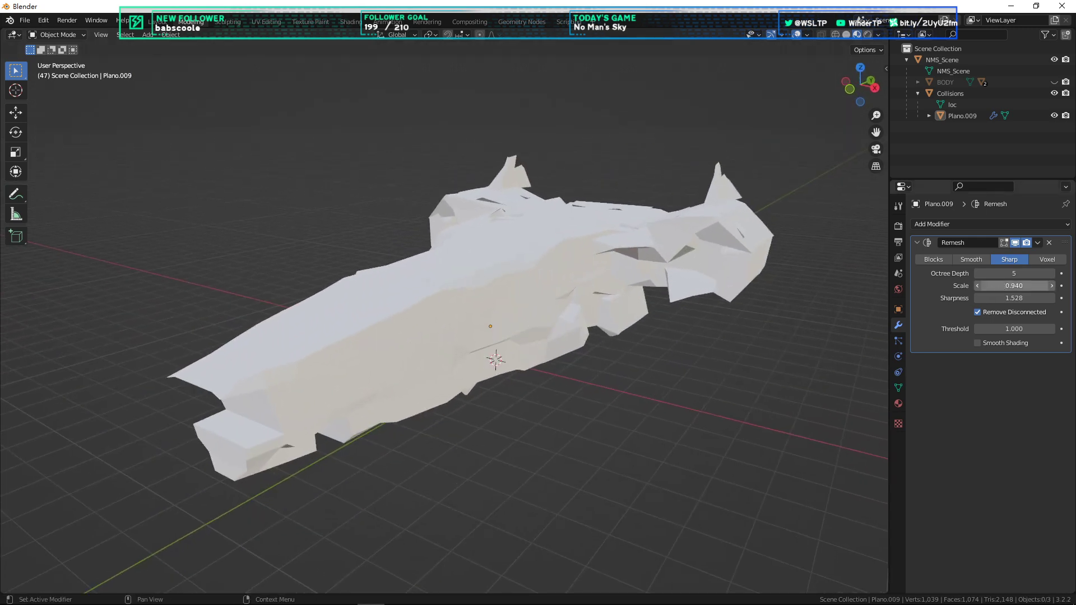
{"action": "mouse_move", "coordinate": [1014, 285]}
{"action": "left_mouse_down"}
{"action": "mouse_move", "coordinate": [1031, 286]}
{"action": "mouse_move", "coordinate": [947, 285]}
{"action": "mouse_move", "coordinate": [1008, 286]}
{"action": "left_mouse_up"}
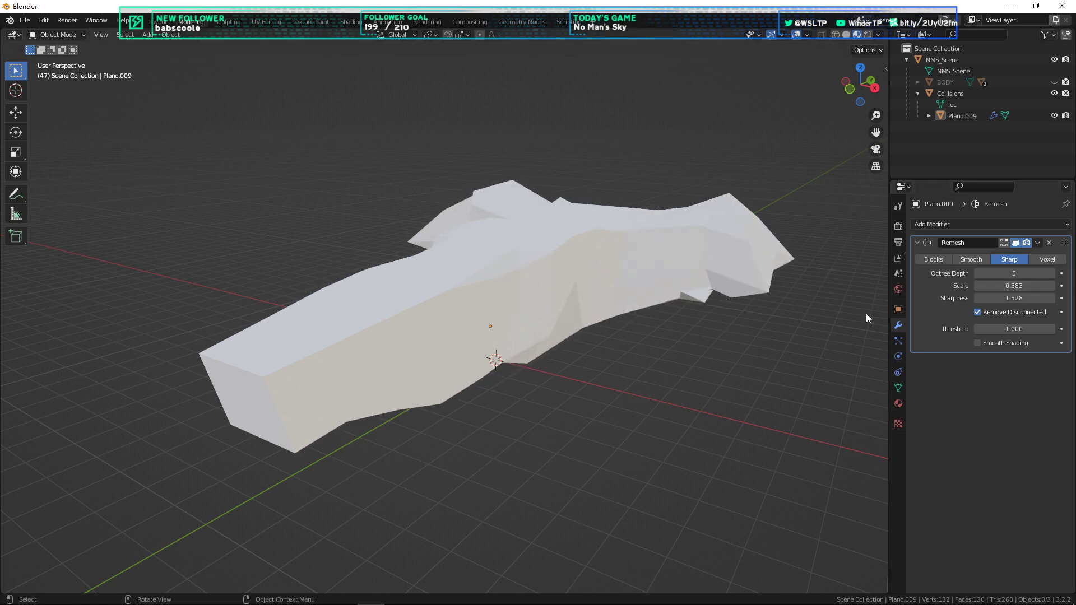
Step: Compare the collision mesh with BODY in the right side view by toggling BODY's visibility
{"action": "key", "text": "KP_3"}
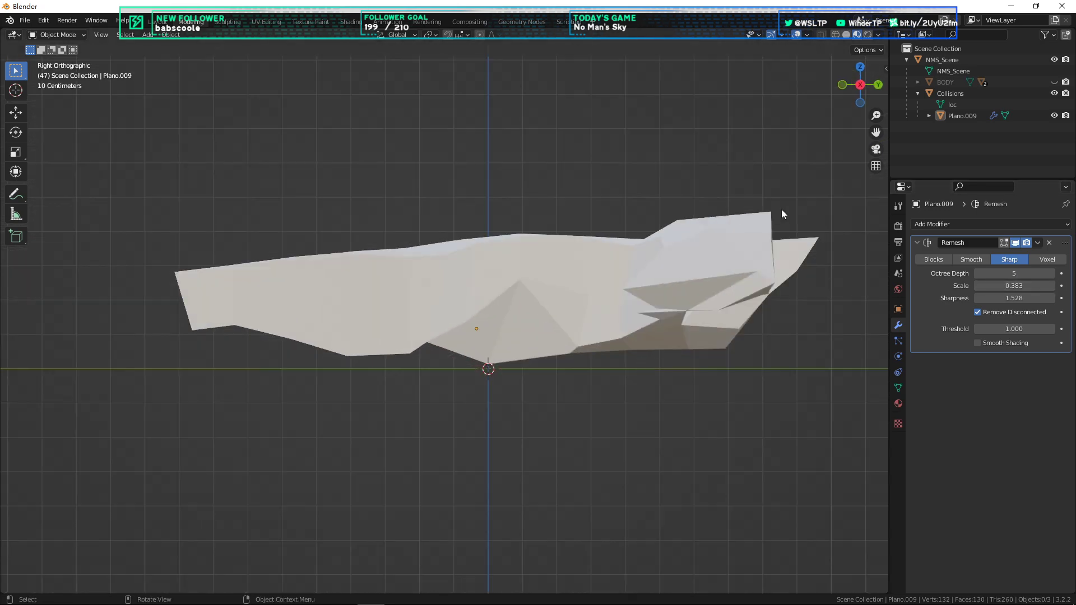
{"action": "left_click", "coordinate": [1055, 83]}
{"action": "left_click", "coordinate": [1054, 83]}
{"action": "left_click", "coordinate": [1054, 82]}
{"action": "left_click", "coordinate": [1054, 82]}
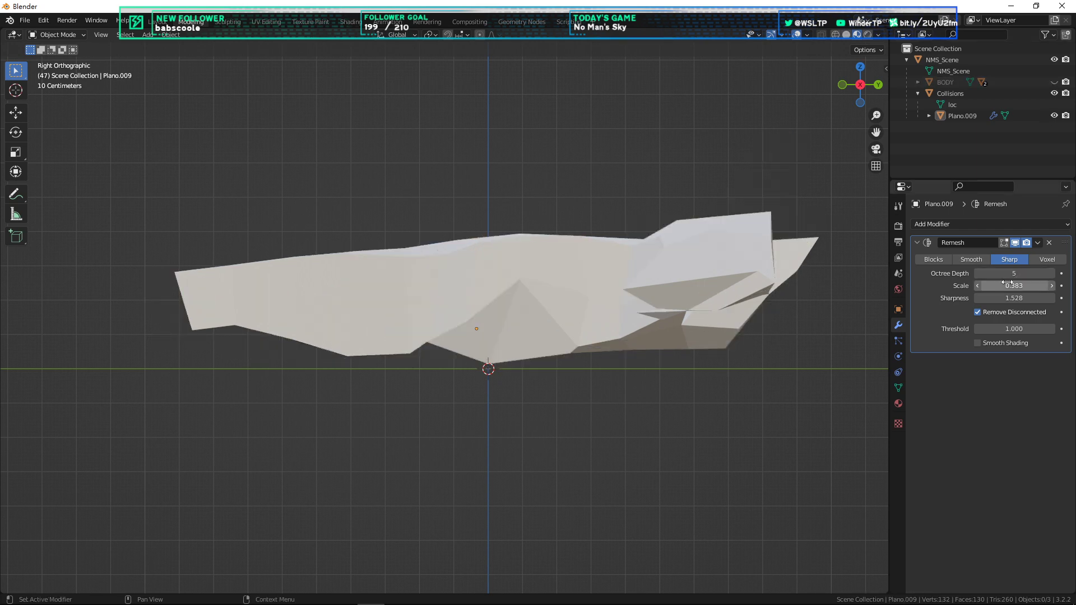
Step: Try a Remesh scale of 0.990 and a sharpness of 0.132, comparing the mesh with BODY
{"action": "mouse_move", "coordinate": [1007, 286]}
{"action": "left_mouse_down"}
{"action": "mouse_move", "coordinate": [1055, 285]}
{"action": "mouse_move", "coordinate": [1006, 298]}
{"action": "left_mouse_up"}
{"action": "left_click", "coordinate": [1055, 82]}
{"action": "left_click", "coordinate": [1055, 82]}
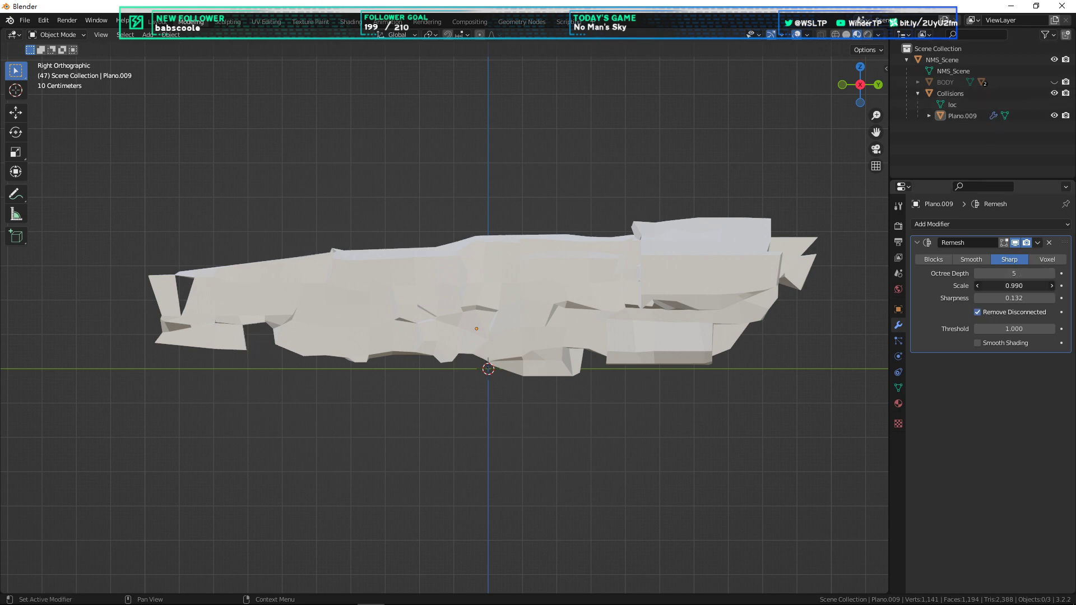
Step: Try a Remesh scale of 0.619 and compare the mesh's side profile with BODY shown and hidden
{"action": "left_click_drag", "start_coordinate": [1015, 285], "coordinate": [964, 286]}
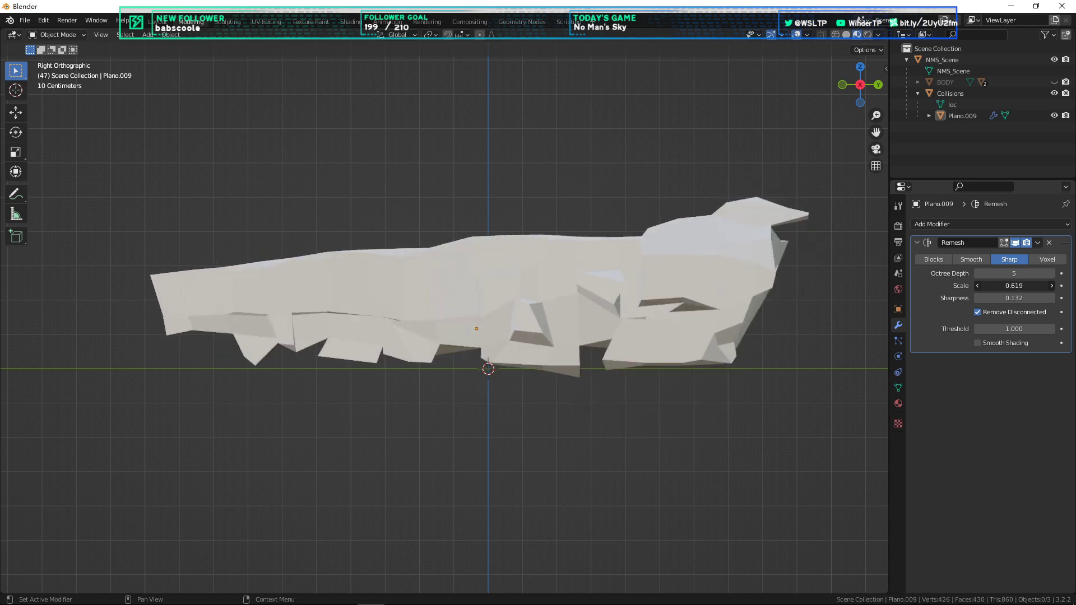
{"action": "left_click", "coordinate": [1054, 83]}
{"action": "left_click", "coordinate": [1054, 82]}
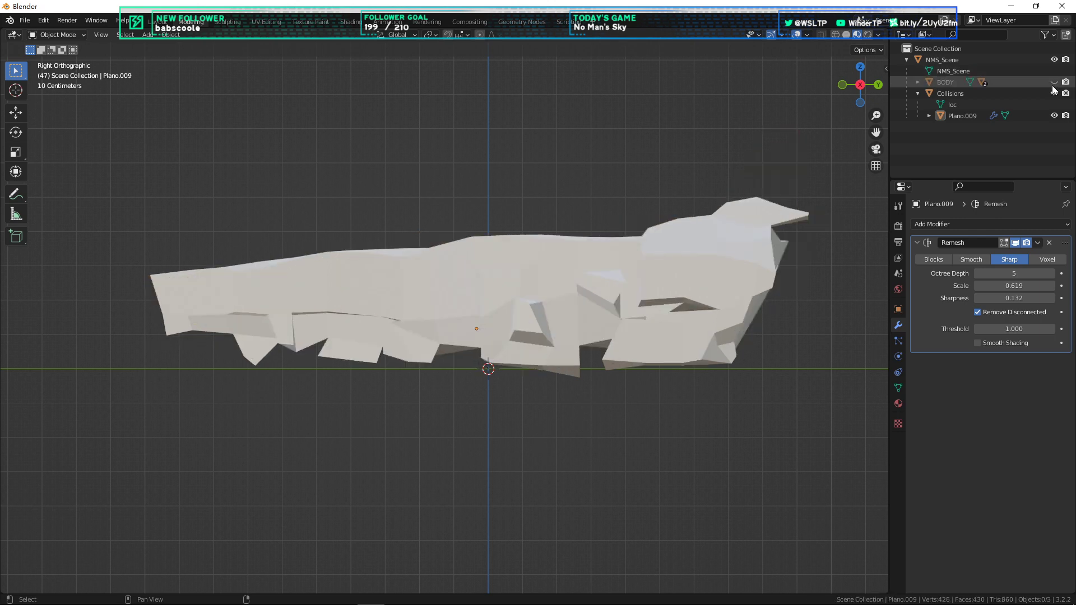
{"action": "left_click", "coordinate": [1054, 82]}
{"action": "left_click", "coordinate": [1054, 83]}
{"action": "left_click", "coordinate": [1054, 83]}
{"action": "left_click", "coordinate": [1054, 83]}
{"action": "left_click", "coordinate": [1054, 83]}
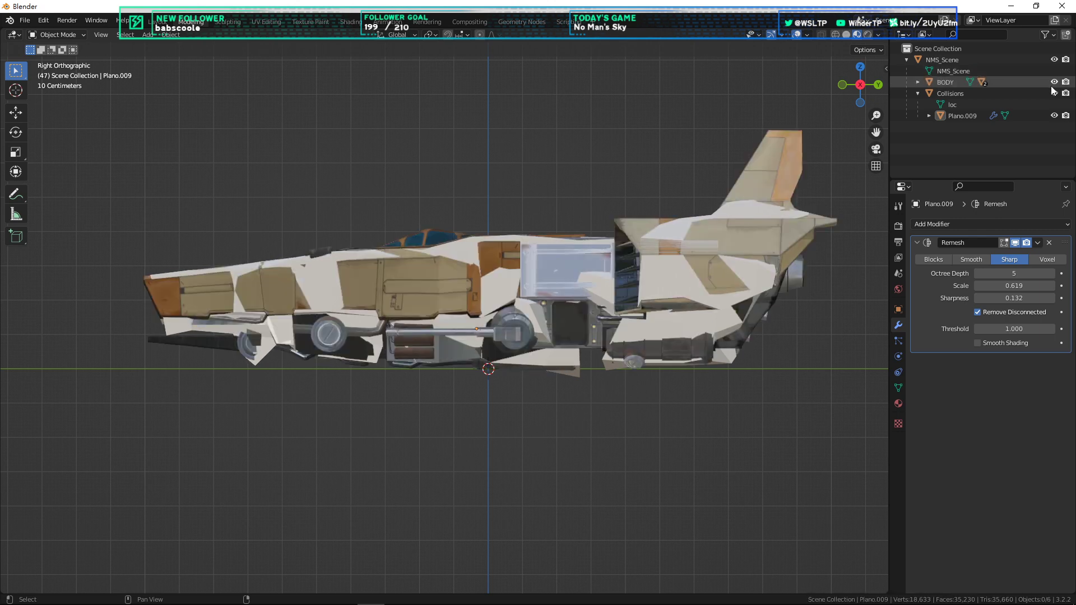
{"action": "left_click", "coordinate": [1054, 83]}
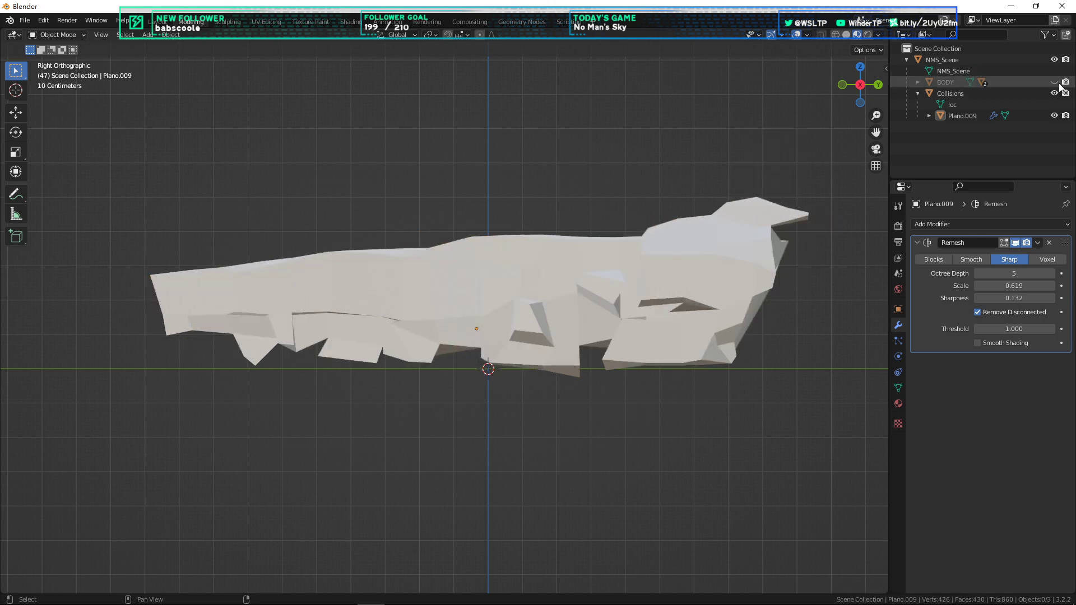
Step: Show BODY over the collision mesh and inspect their overlap from below and from the right side
{"action": "left_click", "coordinate": [1054, 82]}
{"action": "middle_click_drag", "start_coordinate": [786, 143], "coordinate": [688, 238]}
{"action": "middle_click_drag", "start_coordinate": [659, 187], "coordinate": [730, 198]}
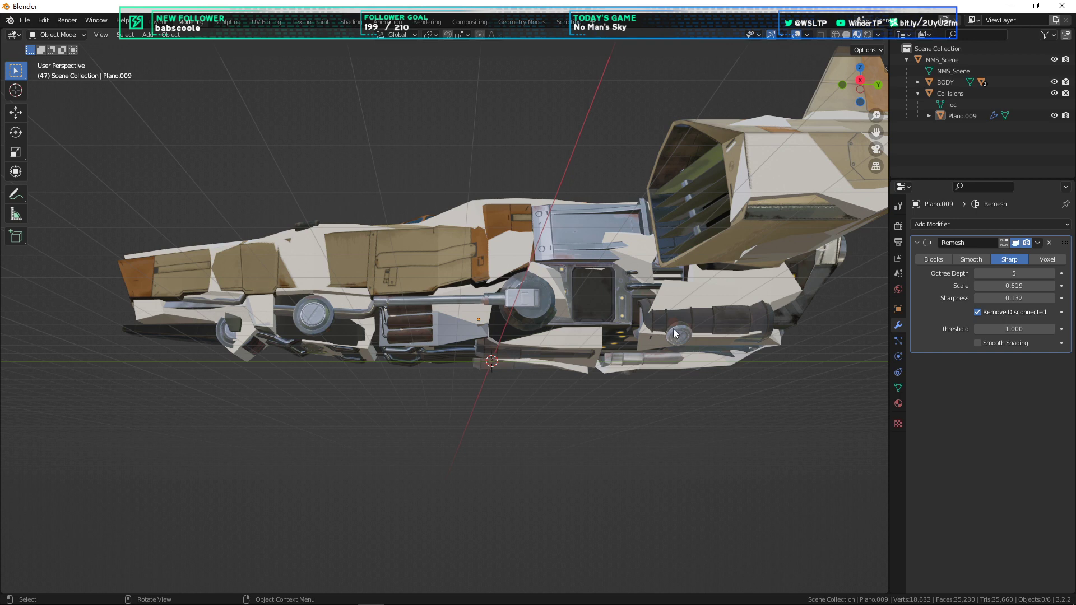
{"action": "key", "text": "KP_3"}
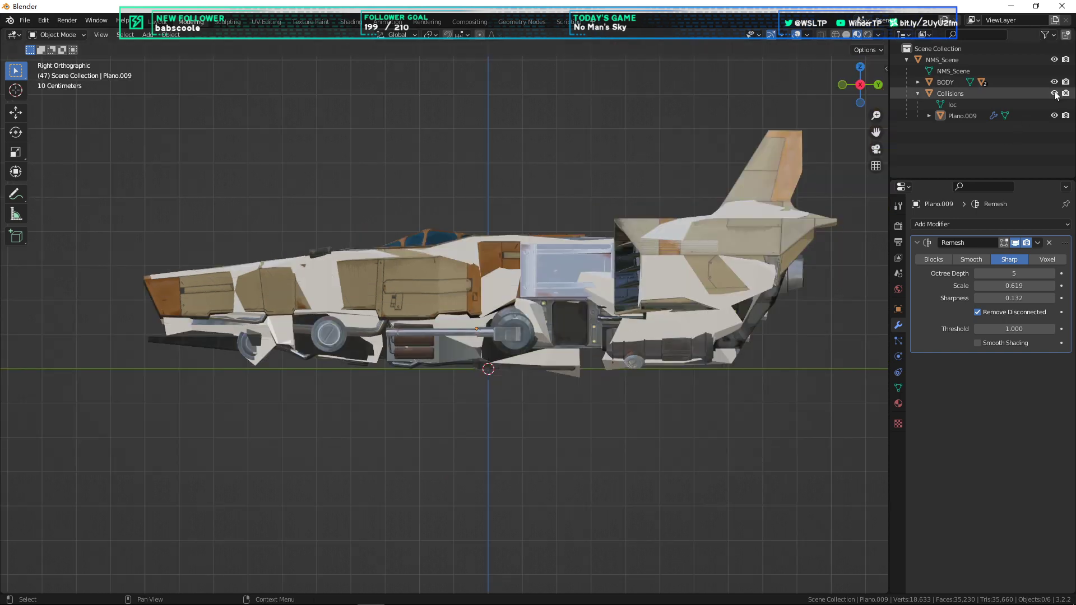
Step: Try a Remesh scale of 0.582 and inspect the mesh in perspective with BODY shown and hidden
{"action": "mouse_move", "coordinate": [1015, 286]}
{"action": "left_mouse_down"}
{"action": "mouse_move", "coordinate": [991, 286]}
{"action": "mouse_move", "coordinate": [1014, 292]}
{"action": "left_mouse_up"}
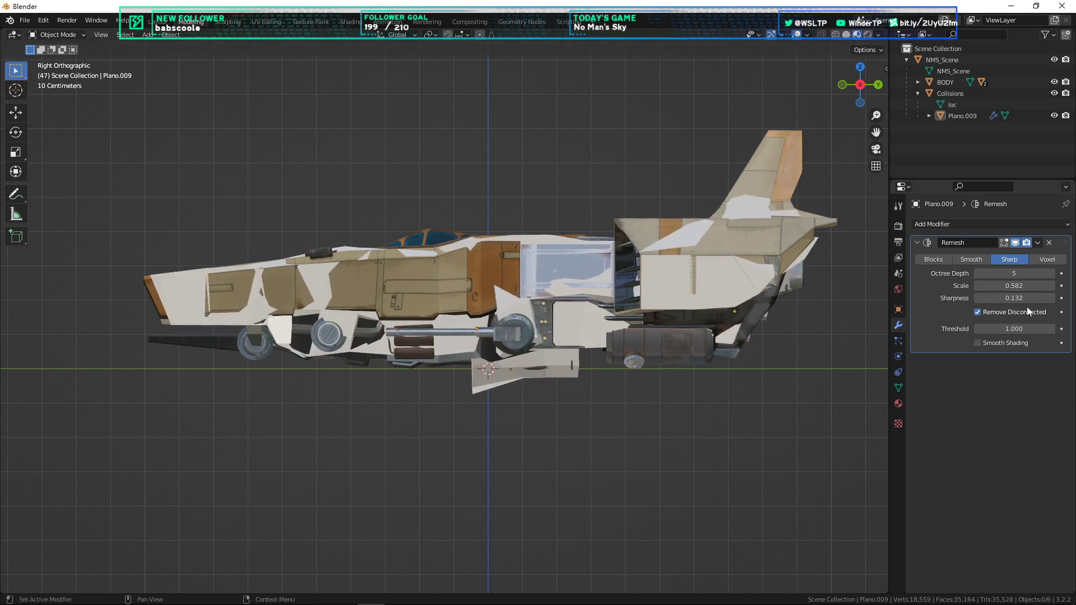
{"action": "middle_click_drag", "start_coordinate": [796, 325], "coordinate": [712, 453]}
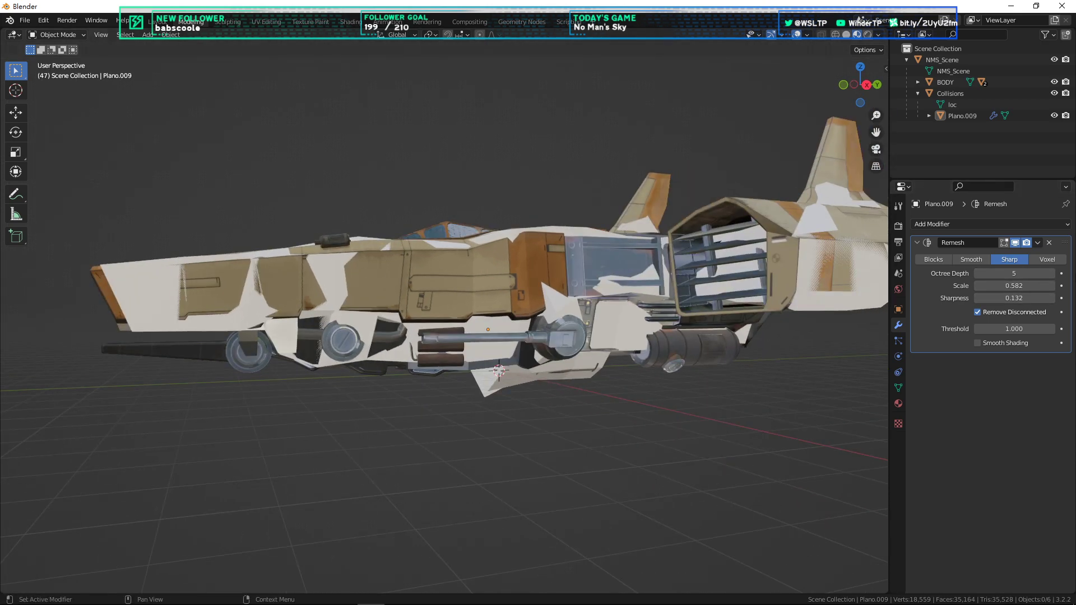
{"action": "left_click", "coordinate": [1056, 83]}
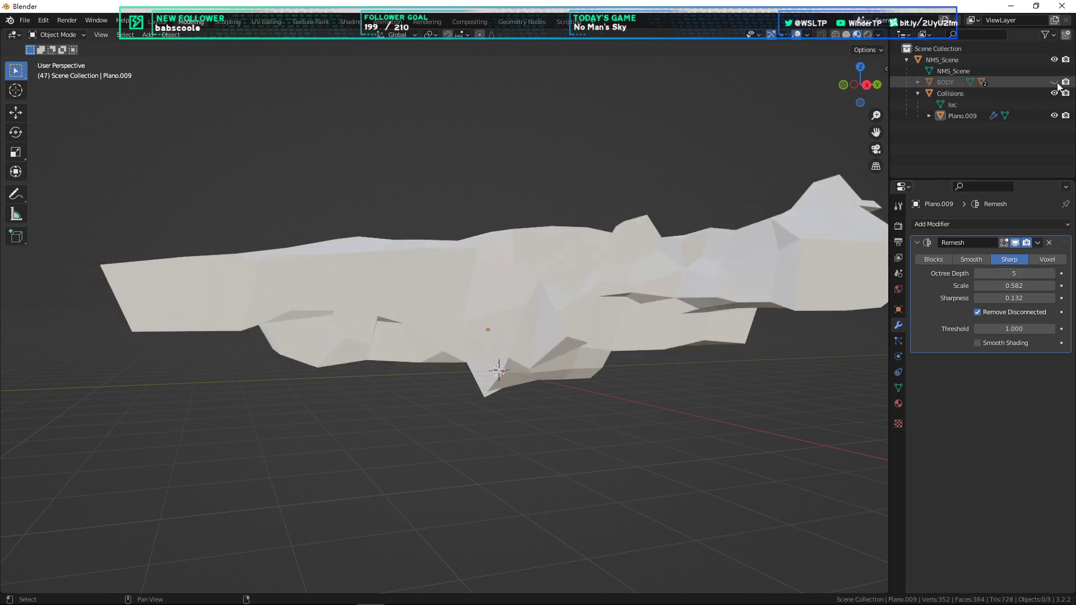
{"action": "left_click", "coordinate": [1056, 84]}
{"action": "left_click", "coordinate": [1055, 83]}
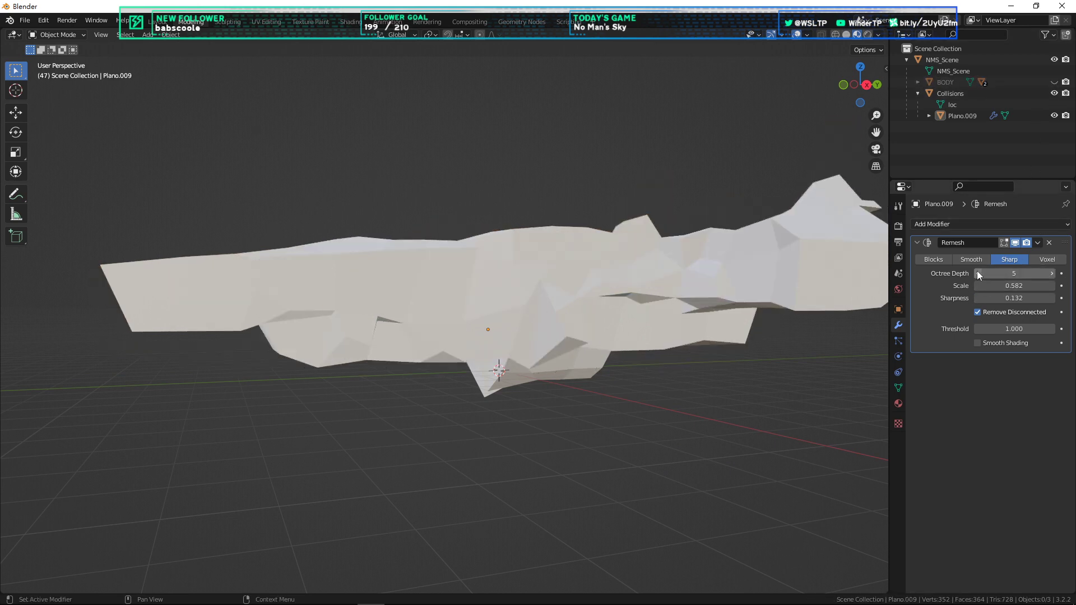
Step: Set the Remesh octree depth to 4 and the scale to 0.762, checking the mesh against BODY
{"action": "left_click", "coordinate": [978, 273]}
{"action": "left_click_drag", "start_coordinate": [1003, 285], "coordinate": [1030, 287]}
{"action": "left_click", "coordinate": [1054, 82]}
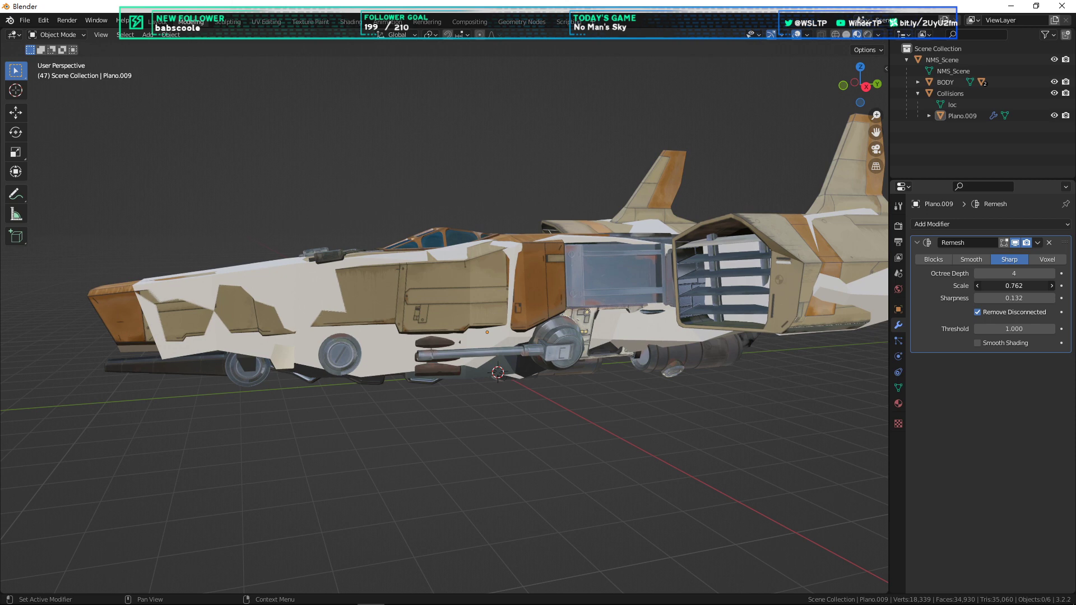
{"action": "left_click", "coordinate": [1054, 82]}
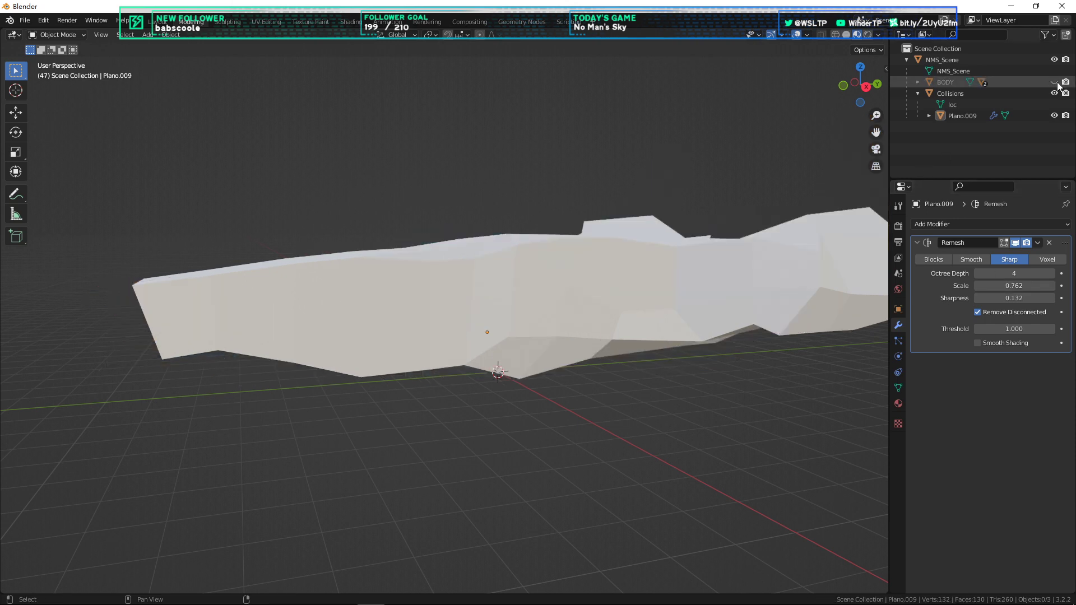
{"action": "left_click", "coordinate": [1055, 82]}
{"action": "left_click", "coordinate": [1054, 82]}
{"action": "middle_click_drag", "start_coordinate": [645, 246], "coordinate": [729, 240]}
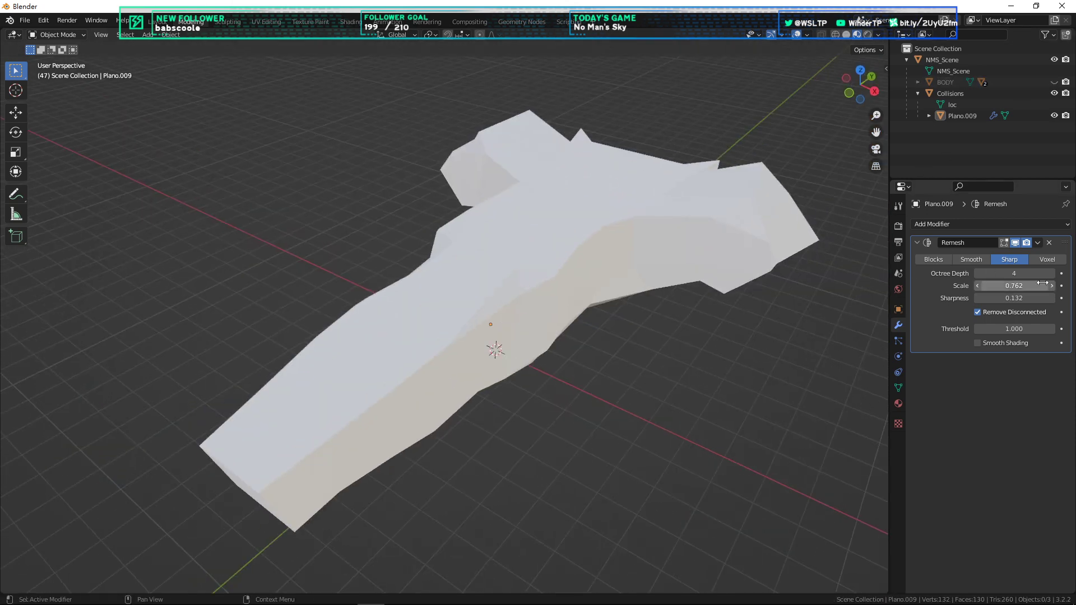
Step: Set the Remesh sharpness to 0.467 and inspect the mesh's symmetry from the back and in perspective
{"action": "left_click_drag", "start_coordinate": [1041, 298], "coordinate": [1050, 297]}
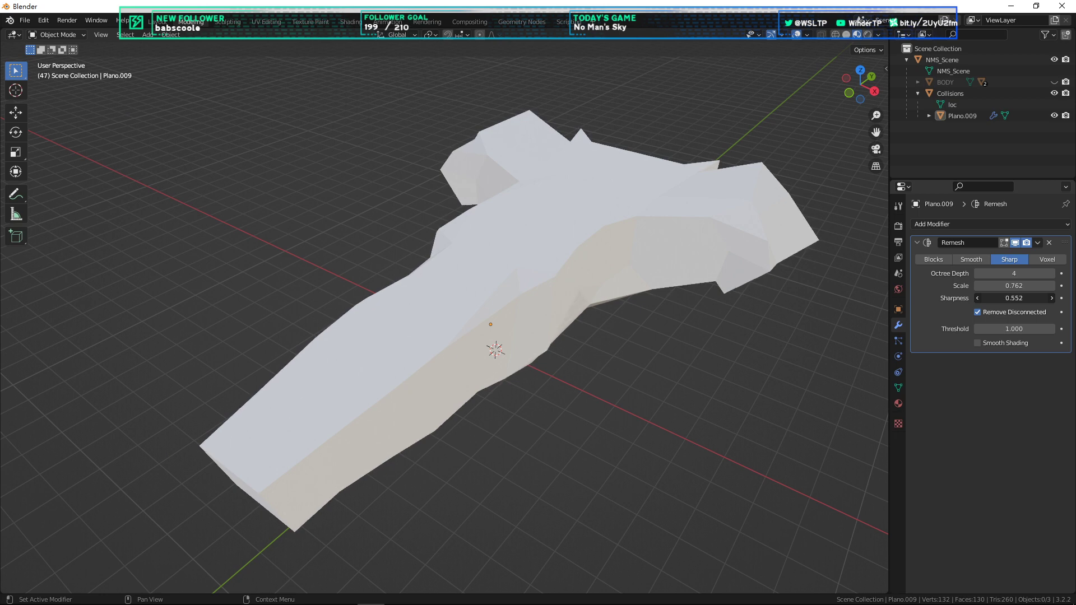
{"action": "middle_click_drag", "start_coordinate": [757, 359], "coordinate": [571, 340]}
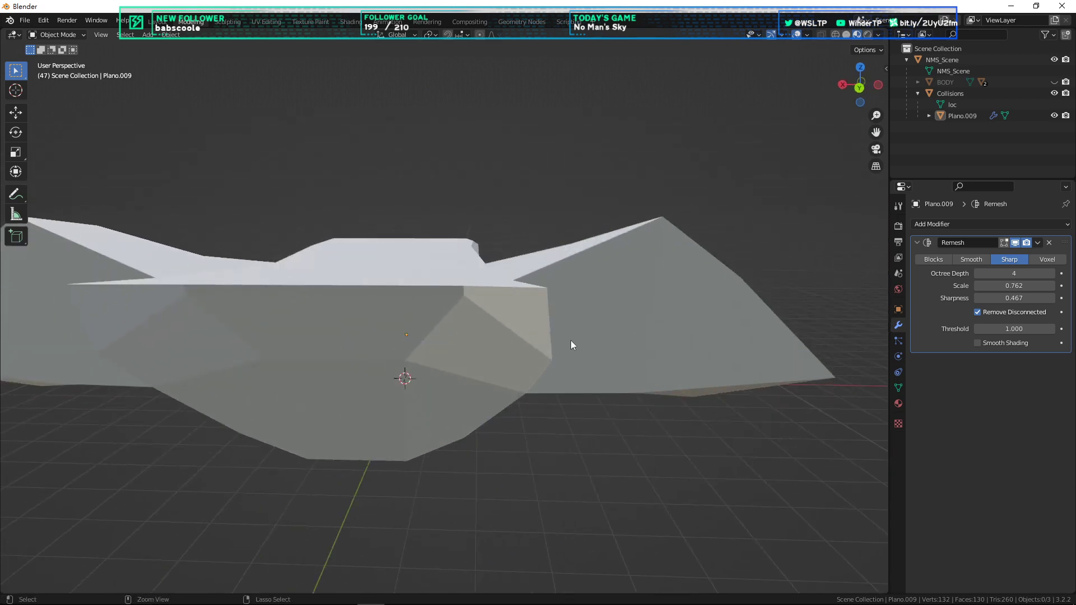
{"action": "key", "text": "ctrl+KP_1"}
{"action": "middle_click_drag", "start_coordinate": [425, 260], "coordinate": [498, 287], "text": "shift"}
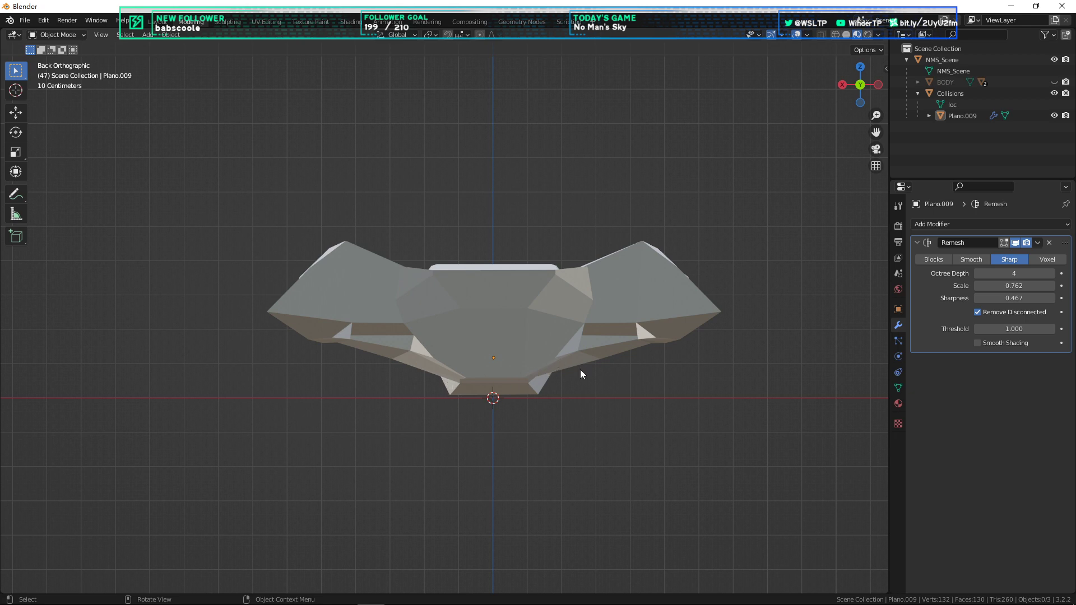
{"action": "scroll", "coordinate": [542, 378], "scroll_direction": "up", "scroll_amount": 5}
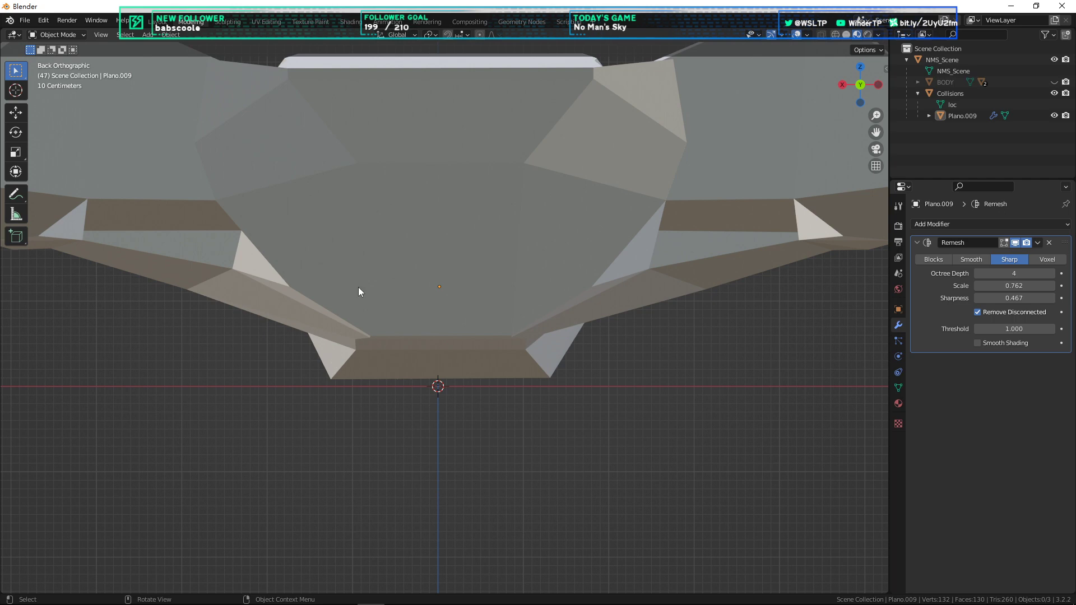
{"action": "scroll", "coordinate": [357, 300], "scroll_direction": "down", "scroll_amount": 2}
{"action": "middle_click_drag", "start_coordinate": [356, 313], "coordinate": [502, 348]}
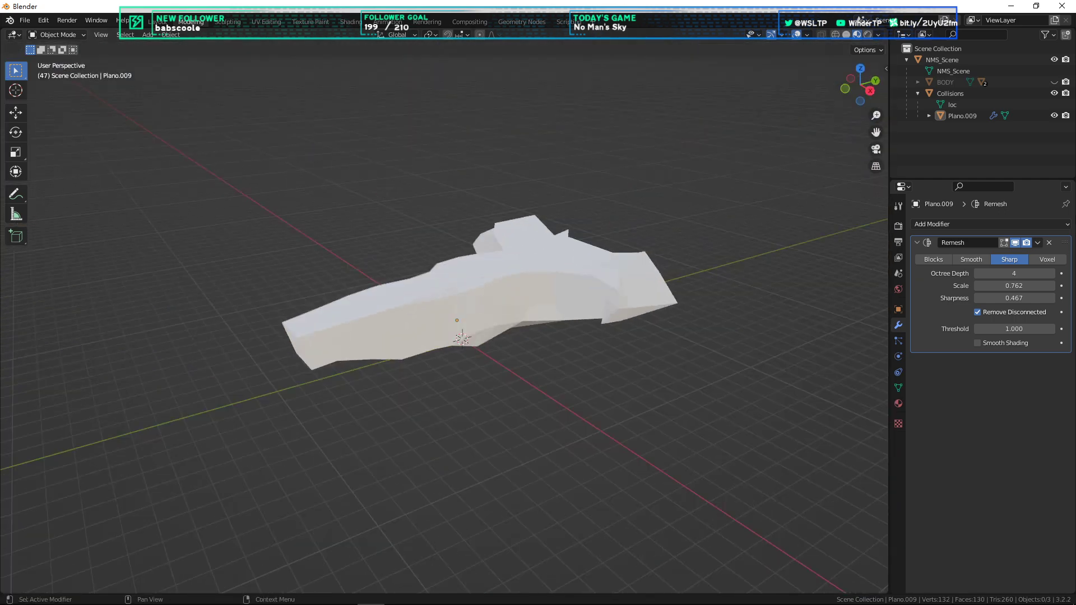
Step: Add a Mirror modifier to the collision mesh Plano.009, inspect it from above and select the mesh
{"action": "left_click", "coordinate": [975, 224]}
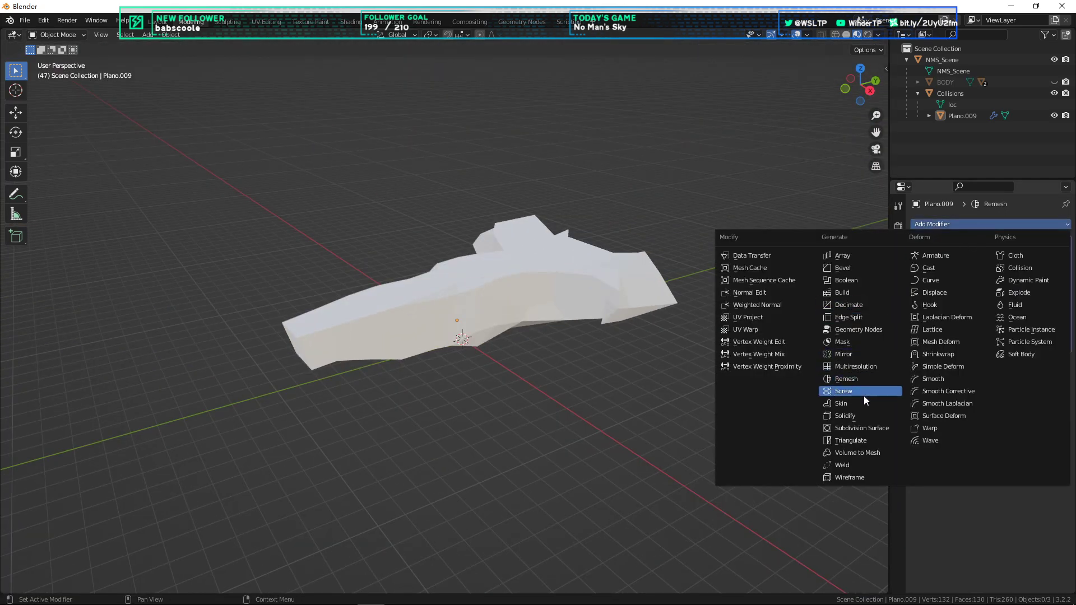
{"action": "left_click", "coordinate": [857, 355]}
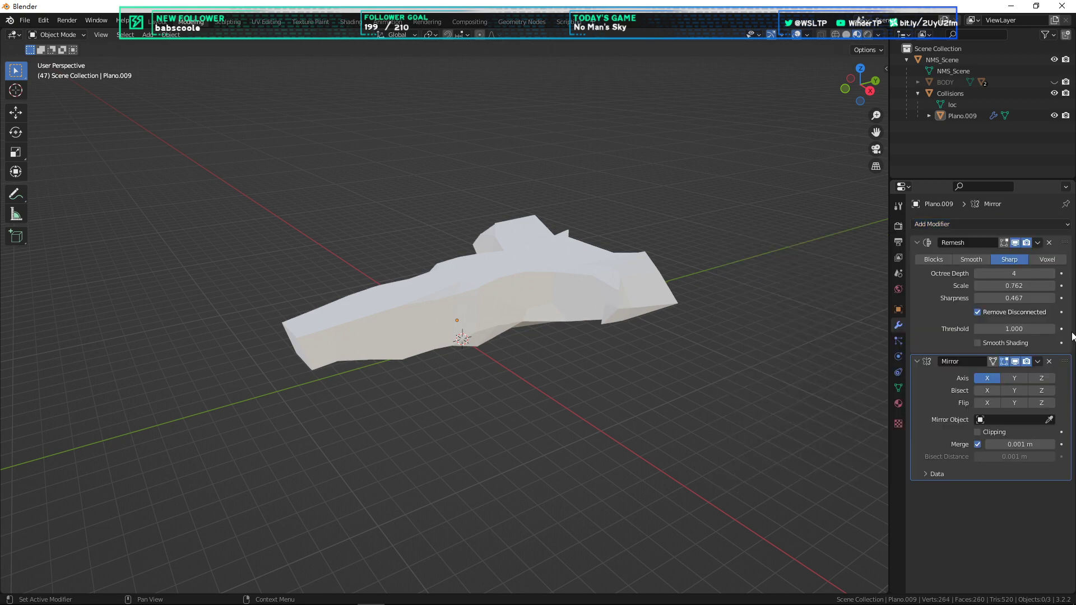
{"action": "middle_click_drag", "start_coordinate": [694, 317], "coordinate": [859, 300]}
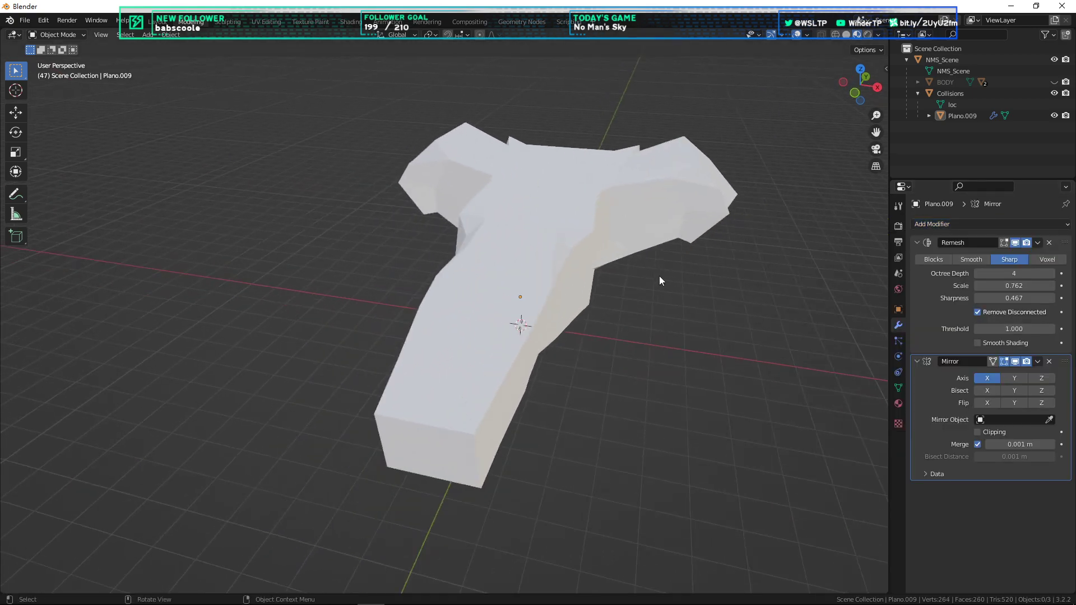
{"action": "middle_click_drag", "start_coordinate": [661, 280], "coordinate": [712, 338]}
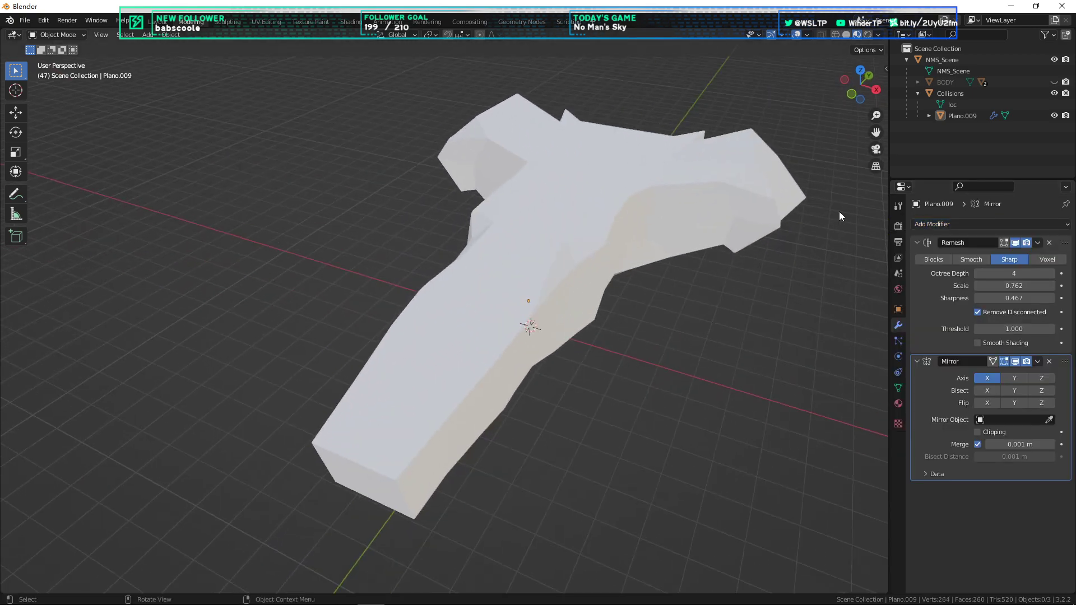
{"action": "left_click", "coordinate": [666, 190]}
{"action": "key", "text": "g"}
{"action": "right_click", "coordinate": [594, 252]}
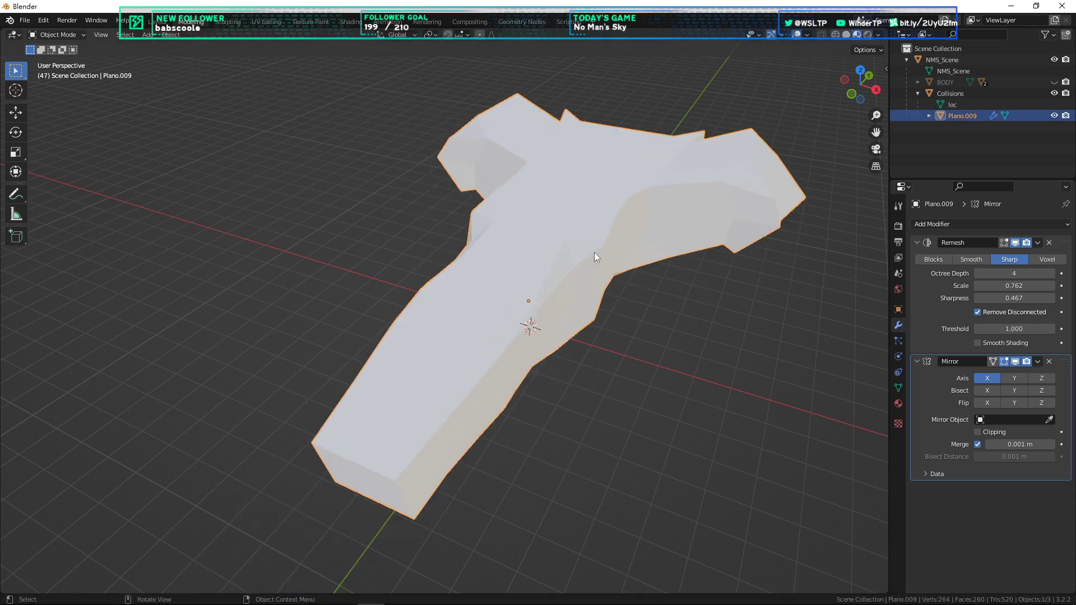
Step: Try mirroring the mesh on the Y axis, return to the X axis and enable Clipping
{"action": "left_click", "coordinate": [1014, 378]}
{"action": "left_click", "coordinate": [991, 378]}
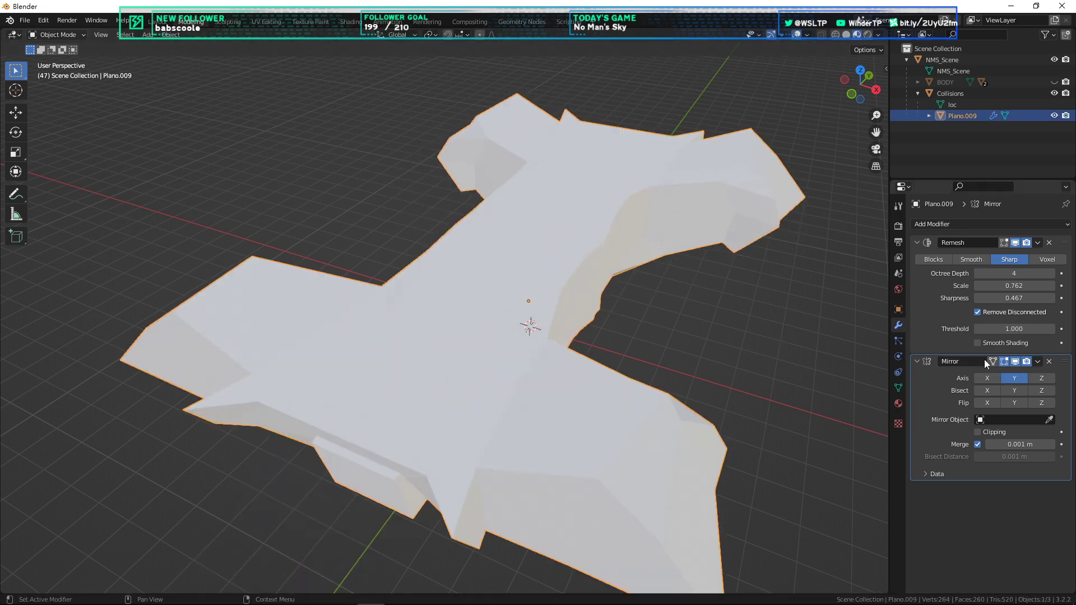
{"action": "scroll", "coordinate": [746, 375], "scroll_direction": "down", "scroll_amount": 4}
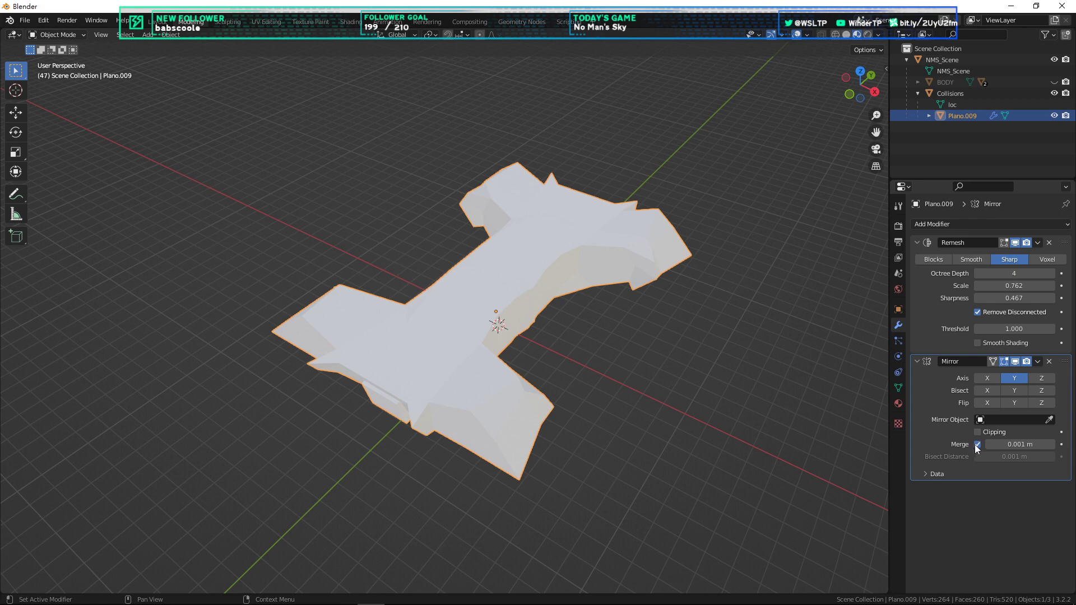
{"action": "left_click", "coordinate": [1019, 378]}
{"action": "left_click", "coordinate": [985, 379]}
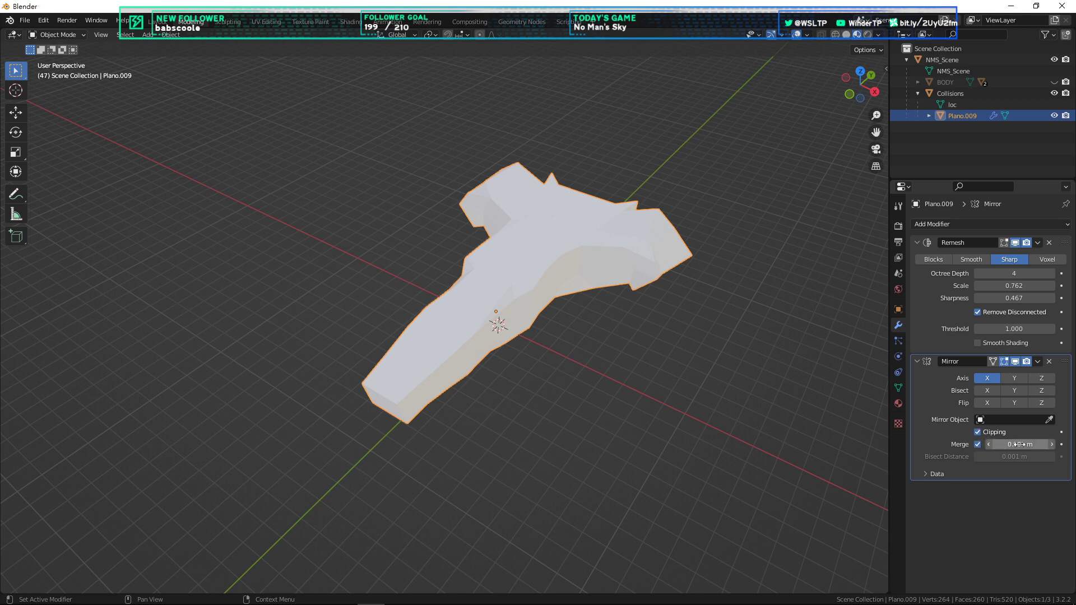
Step: Set the Mirror merge distance to 0.179 m and test the axis options, ending with X enabled
{"action": "left_click_drag", "start_coordinate": [1017, 444], "coordinate": [1034, 445]}
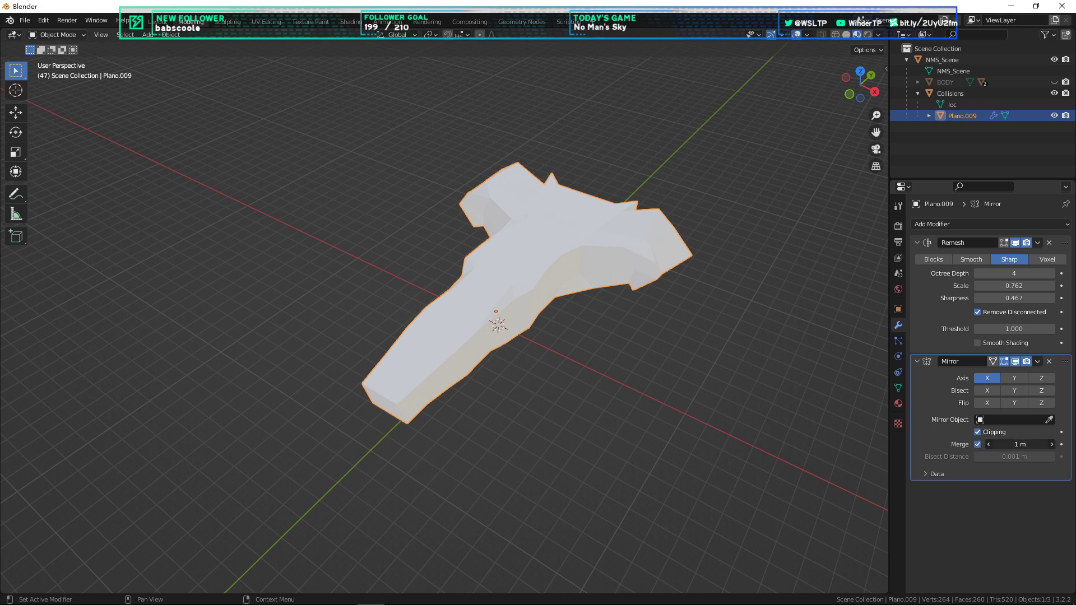
{"action": "left_click_drag", "start_coordinate": [1020, 445], "coordinate": [1014, 444]}
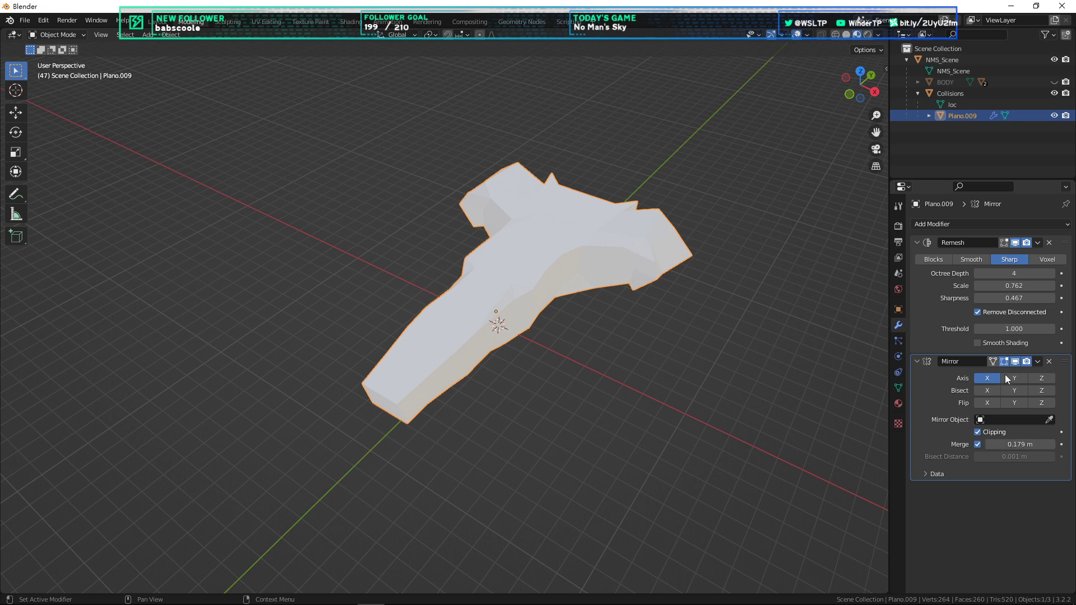
{"action": "left_click", "coordinate": [994, 377]}
{"action": "left_click", "coordinate": [1043, 379]}
{"action": "left_click", "coordinate": [1034, 378]}
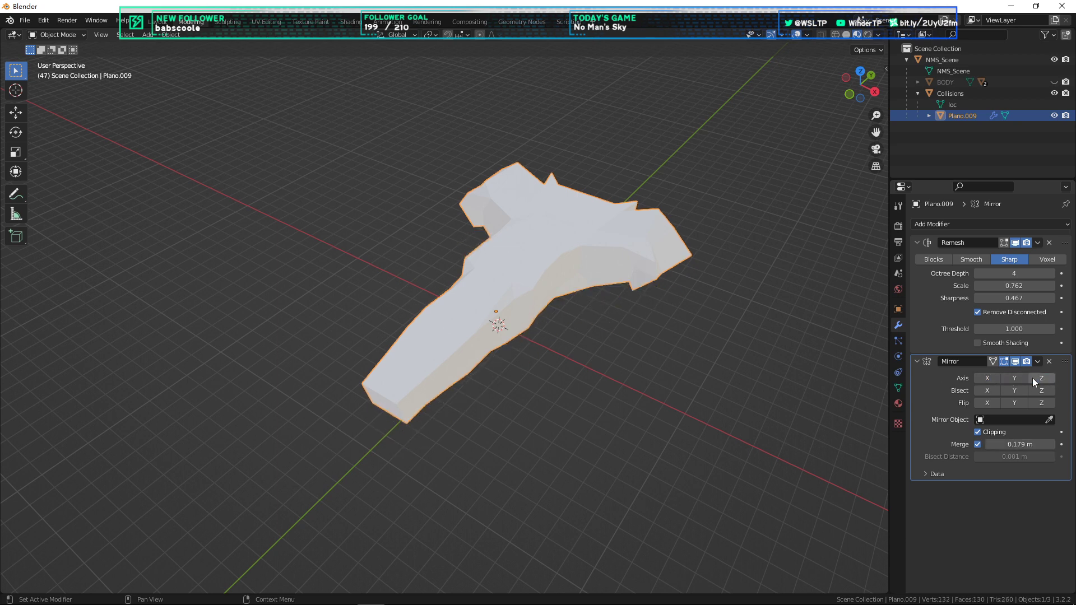
{"action": "left_click", "coordinate": [992, 378]}
Step: Compare the mesh with and without the Mirror modifier by toggling its viewport display
{"action": "middle_click_drag", "start_coordinate": [782, 407], "coordinate": [735, 348]}
{"action": "scroll", "coordinate": [698, 342], "scroll_direction": "up", "scroll_amount": 5}
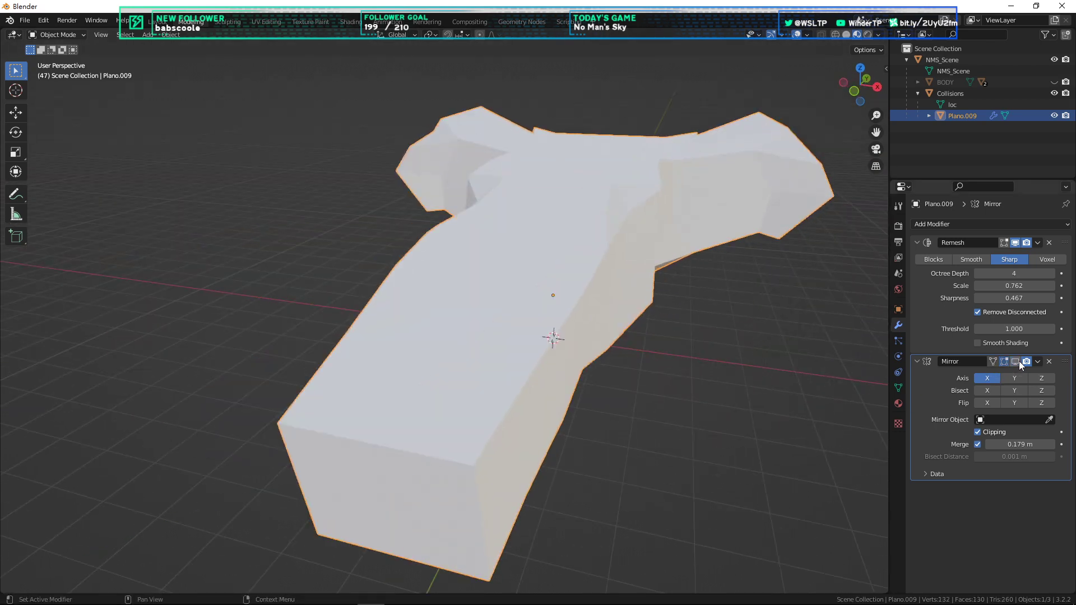
{"action": "left_click", "coordinate": [1018, 361]}
{"action": "left_click", "coordinate": [1019, 361]}
{"action": "left_click", "coordinate": [1019, 361]}
{"action": "left_click", "coordinate": [1019, 362]}
{"action": "left_click", "coordinate": [1019, 361]}
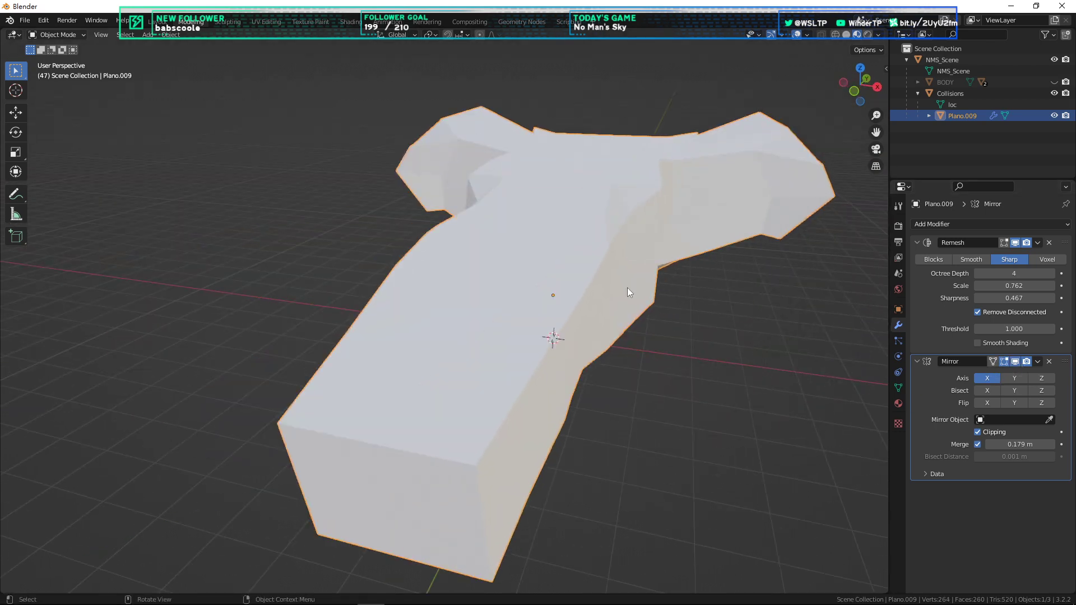
Step: Test the Mirror modifier's Axis, Bisect and Flip options for X, ending with only the X axis enabled
{"action": "middle_click_drag", "start_coordinate": [627, 289], "coordinate": [737, 292]}
{"action": "left_click", "coordinate": [987, 378]}
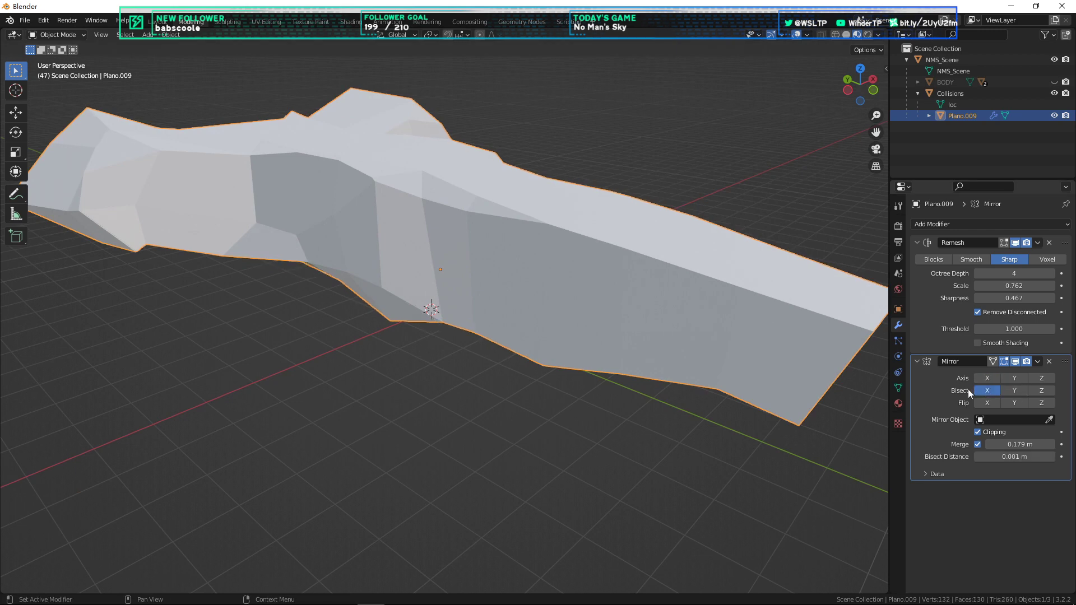
{"action": "left_click", "coordinate": [990, 379]}
{"action": "middle_click_drag", "start_coordinate": [841, 380], "coordinate": [796, 383]}
{"action": "left_click", "coordinate": [987, 405]}
{"action": "middle_click_drag", "start_coordinate": [829, 336], "coordinate": [799, 349]}
{"action": "scroll", "coordinate": [800, 349], "scroll_direction": "down", "scroll_amount": 3}
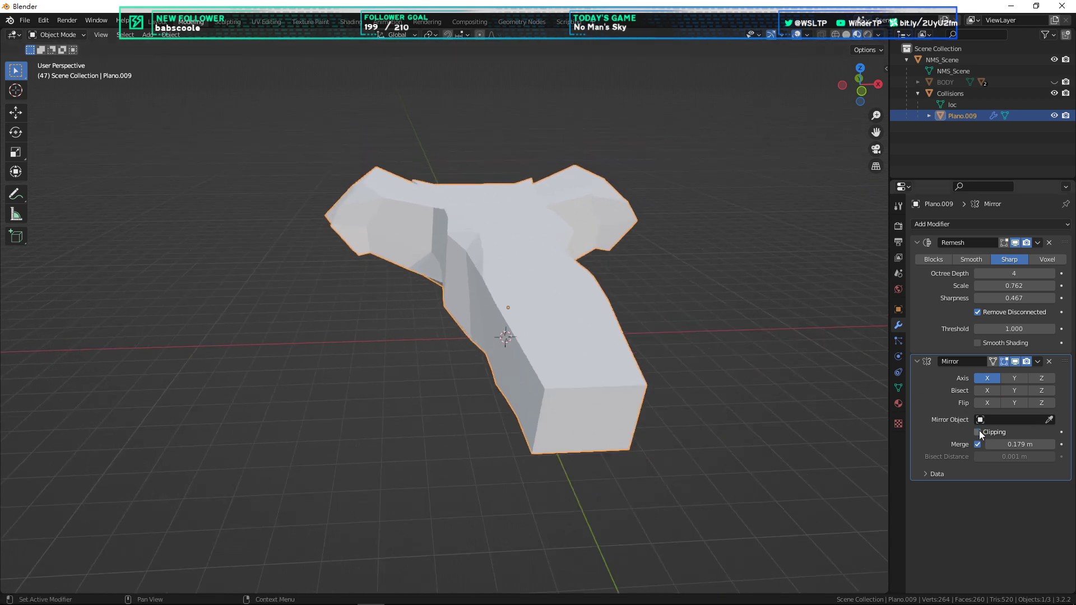
Step: Try moving the mirrored collision mesh, then check it in Edit Mode and in Object Mode from the side
{"action": "key", "text": "g"}
{"action": "right_click", "coordinate": [676, 338]}
{"action": "middle_click_drag", "start_coordinate": [677, 315], "coordinate": [621, 315]}
{"action": "key", "text": "Tab"}
{"action": "scroll", "coordinate": [680, 317], "scroll_direction": "up", "scroll_amount": 2}
{"action": "scroll", "coordinate": [672, 322], "scroll_direction": "down", "scroll_amount": 3}
{"action": "key", "text": "Tab"}
{"action": "scroll", "coordinate": [754, 318], "scroll_direction": "up", "scroll_amount": 4}
{"action": "scroll", "coordinate": [677, 340], "scroll_direction": "down", "scroll_amount": 3}
{"action": "middle_click_drag", "start_coordinate": [677, 340], "coordinate": [623, 356]}
{"action": "scroll", "coordinate": [623, 356], "scroll_direction": "up", "scroll_amount": 3}
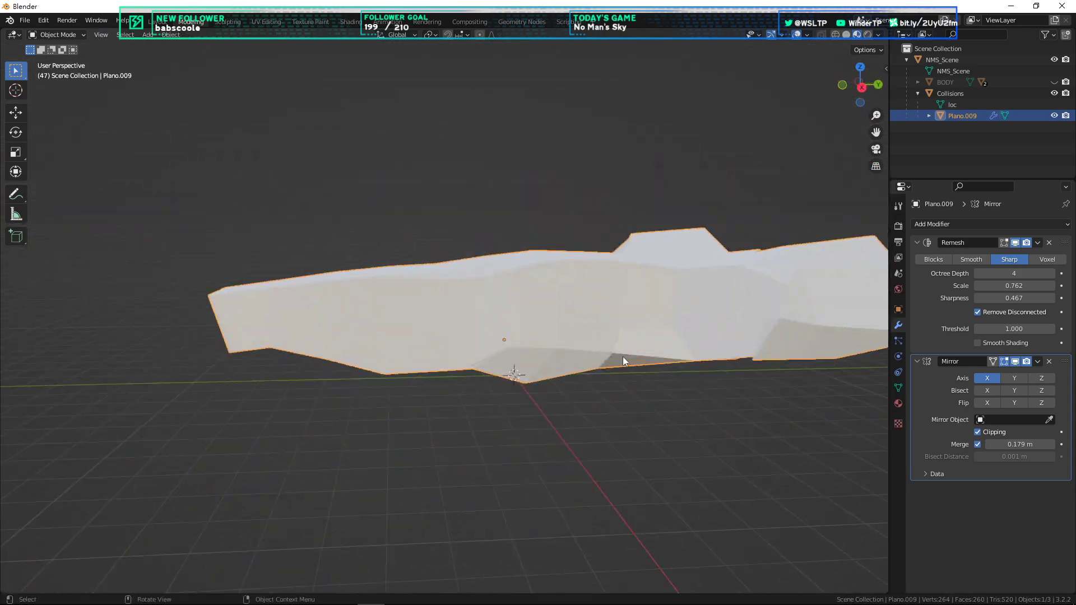
Step: Deselect the collision mesh and examine its mirrored symmetry and lower edges in the orthographic side and back views
{"action": "left_click", "coordinate": [1037, 361]}
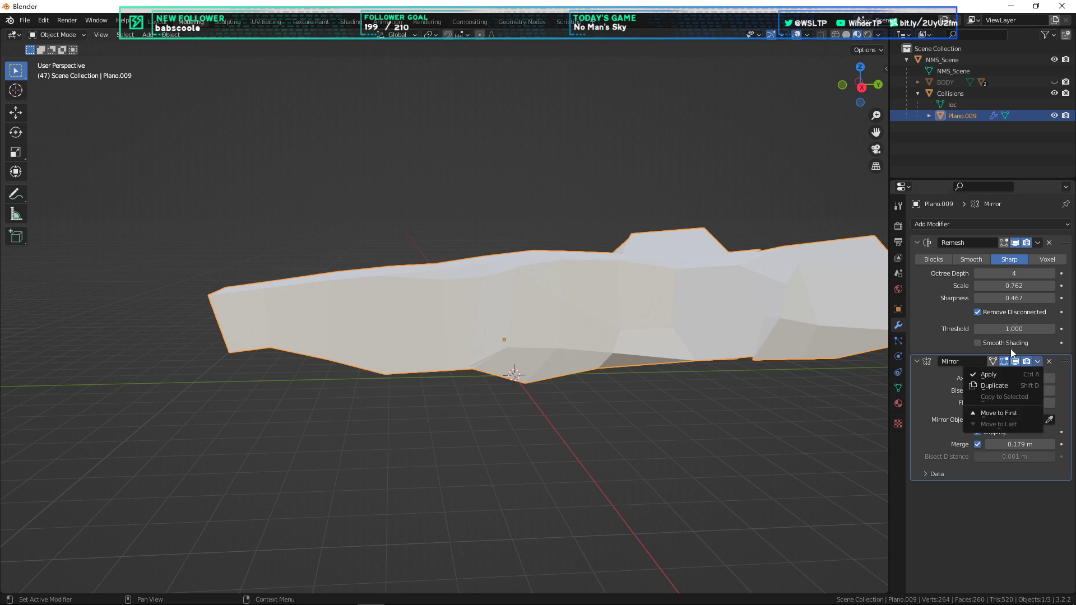
{"action": "left_click", "coordinate": [772, 399]}
{"action": "key", "text": "KP_3"}
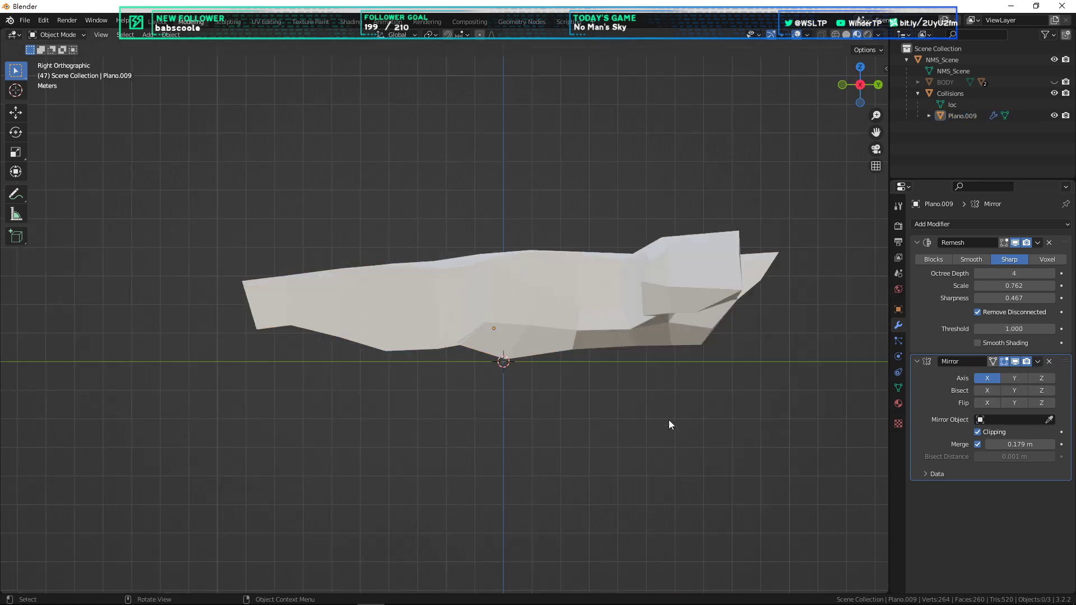
{"action": "key", "text": "ctrl+KP_1"}
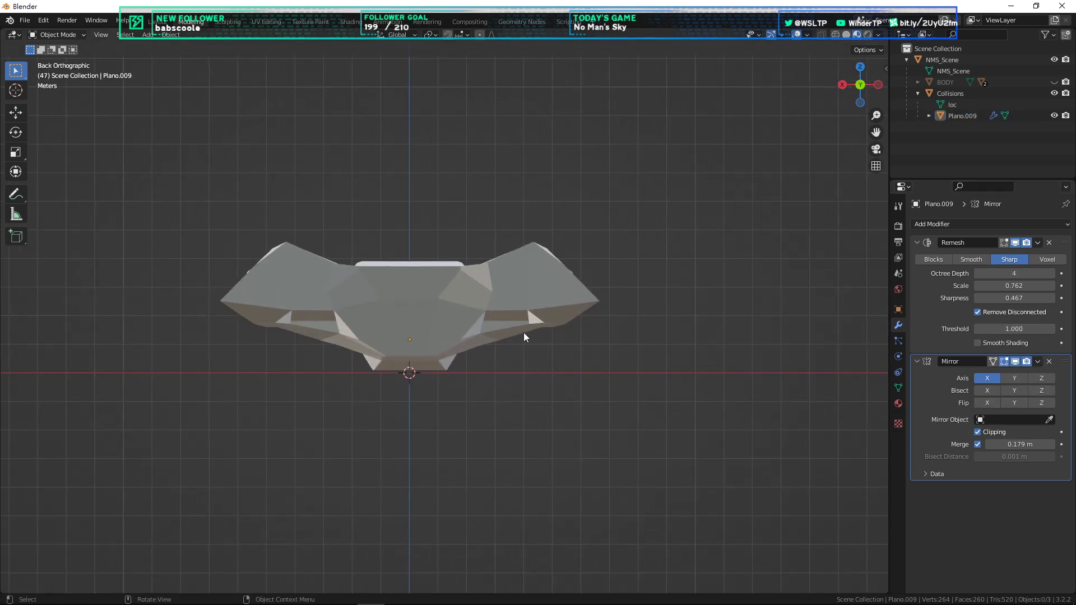
{"action": "scroll", "coordinate": [479, 317], "scroll_direction": "up", "scroll_amount": 10}
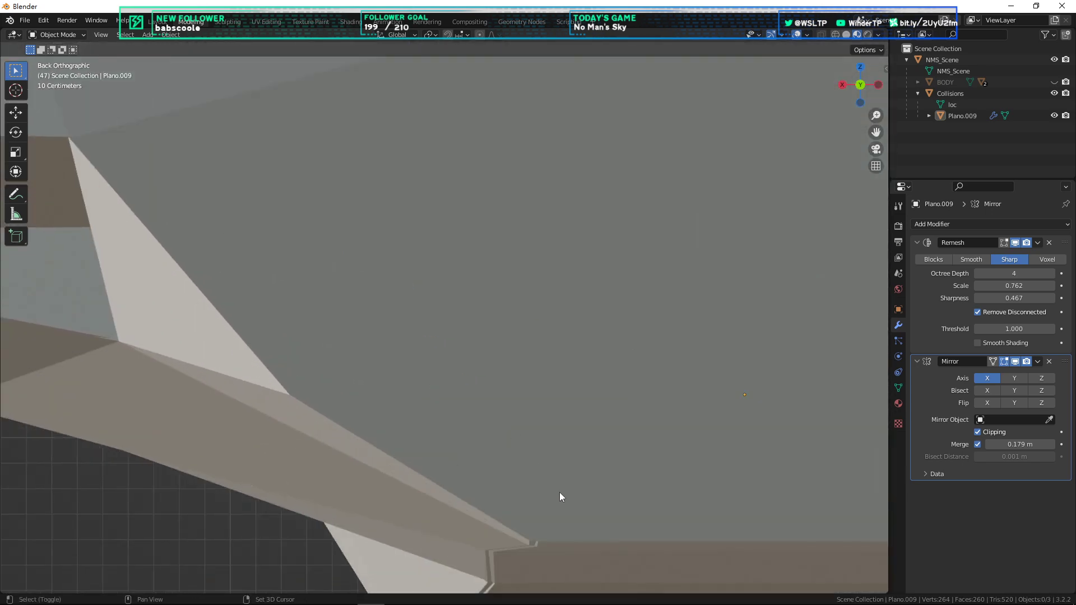
{"action": "scroll", "coordinate": [566, 500], "scroll_direction": "down", "scroll_amount": 5}
{"action": "middle_click_drag", "start_coordinate": [568, 499], "coordinate": [526, 442], "text": "shift"}
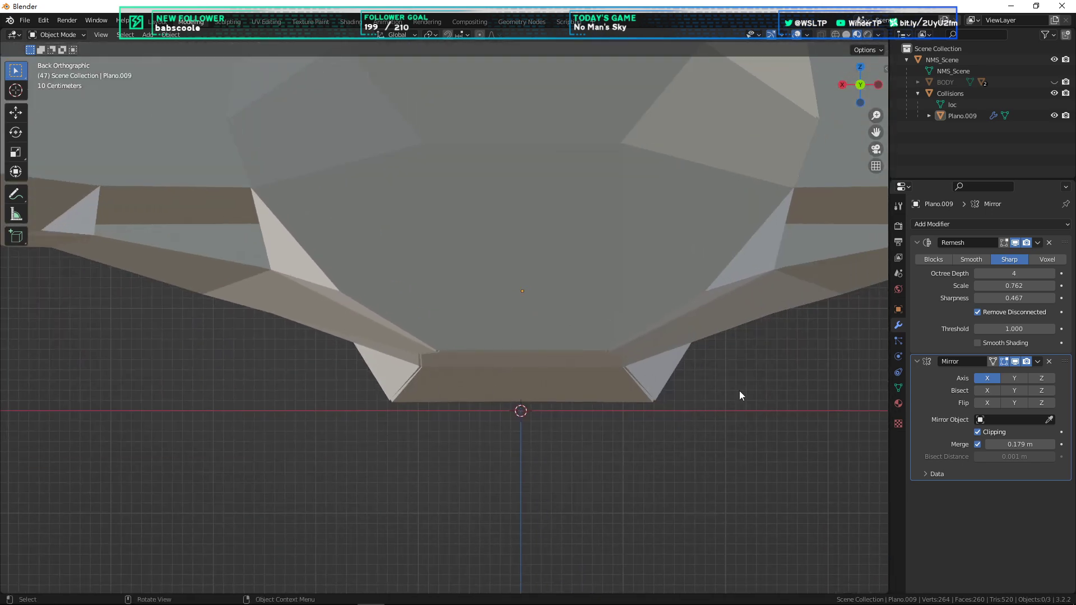
Step: Test the Mirror axes and the X Bisect option, ending with Axis X and Flip X enabled
{"action": "left_click", "coordinate": [988, 379]}
{"action": "left_click", "coordinate": [1017, 374]}
{"action": "left_click", "coordinate": [1016, 376]}
{"action": "left_click", "coordinate": [997, 375]}
{"action": "left_click", "coordinate": [997, 376]}
{"action": "left_click", "coordinate": [990, 391]}
{"action": "left_click", "coordinate": [989, 392]}
{"action": "left_click", "coordinate": [990, 401]}
{"action": "left_click", "coordinate": [992, 379]}
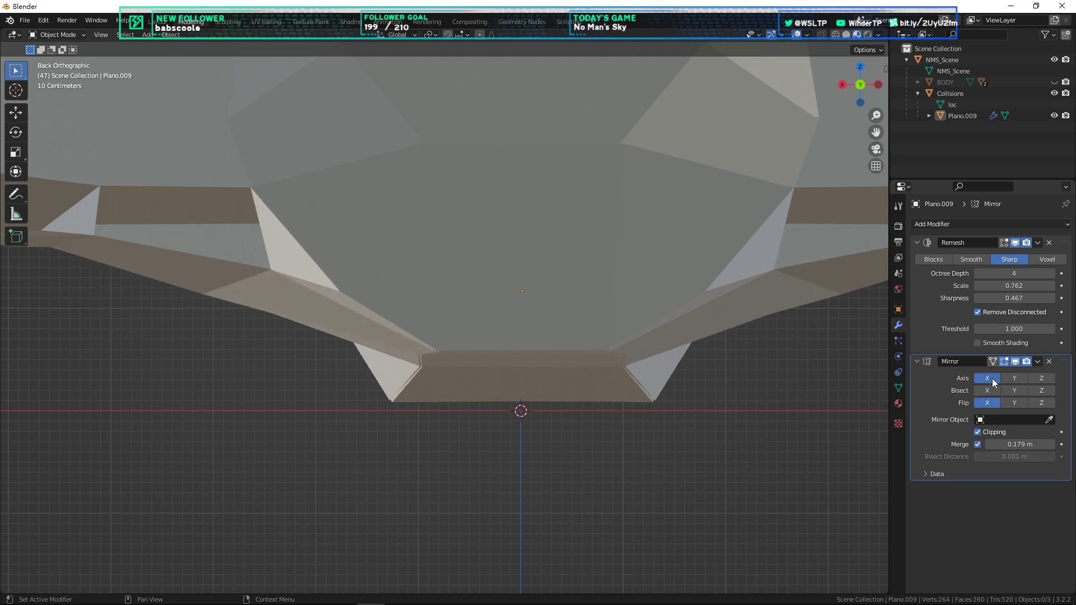
{"action": "left_click", "coordinate": [992, 378]}
{"action": "left_click", "coordinate": [987, 378]}
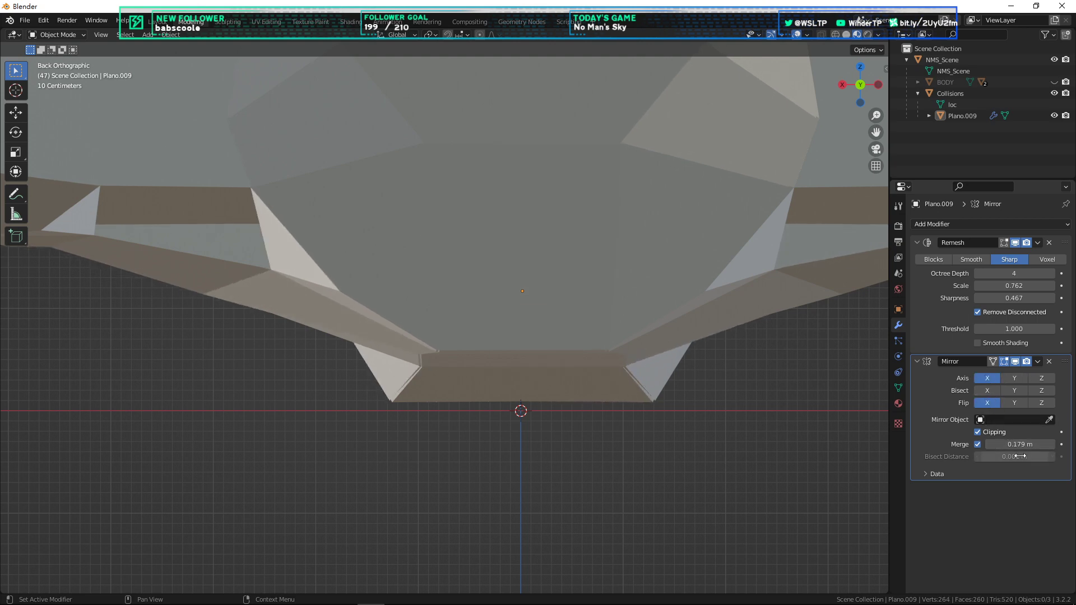
Step: Set the Mirror merge distance to 0.234 m and expand the modifier's Data settings
{"action": "left_click_drag", "start_coordinate": [1017, 444], "coordinate": [1040, 444]}
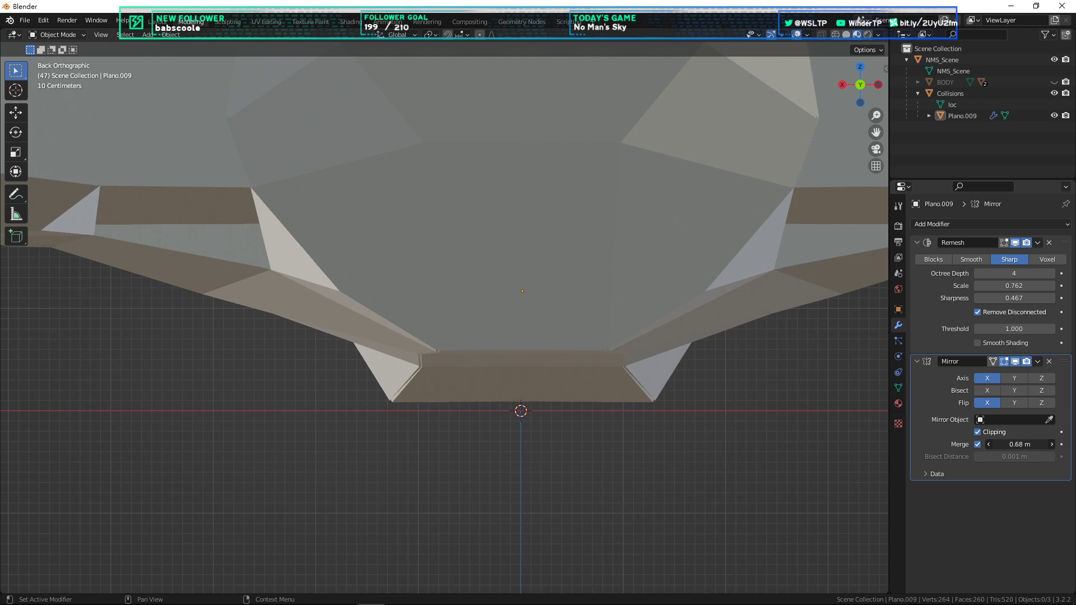
{"action": "left_click_drag", "start_coordinate": [1020, 444], "coordinate": [1028, 444]}
{"action": "left_click", "coordinate": [927, 474]}
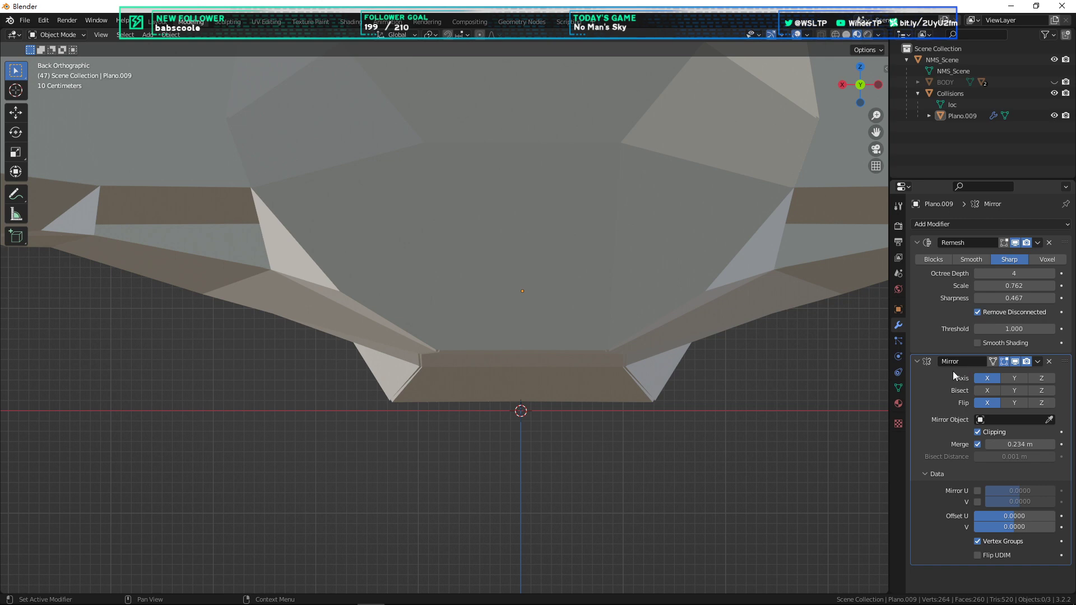
Step: Enable Bisect on the X axis of the Mirror modifier and turn off Flip X
{"action": "left_click", "coordinate": [985, 391]}
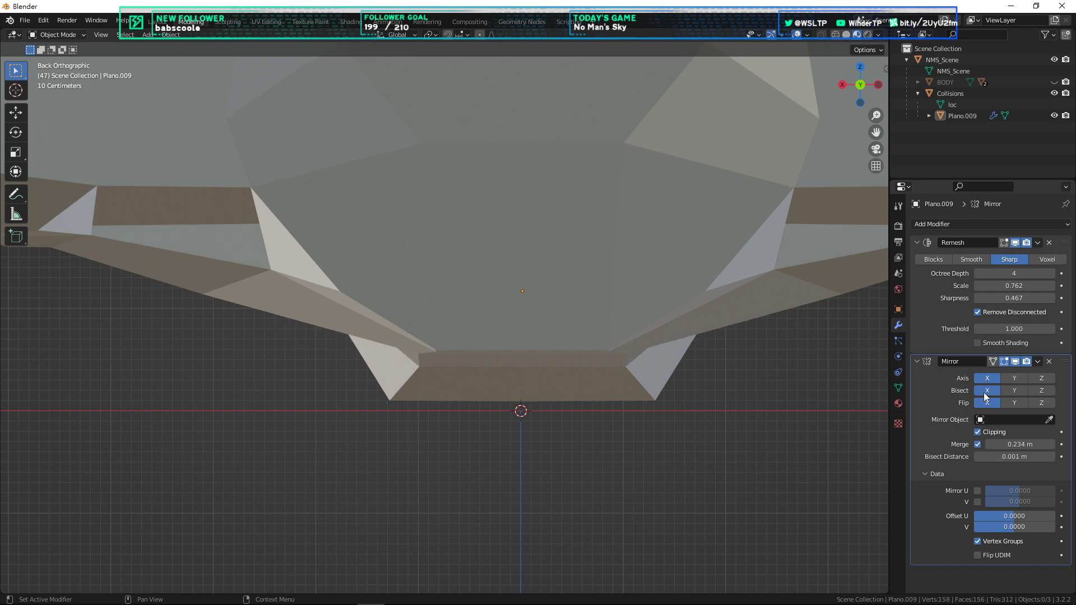
{"action": "left_click", "coordinate": [990, 404]}
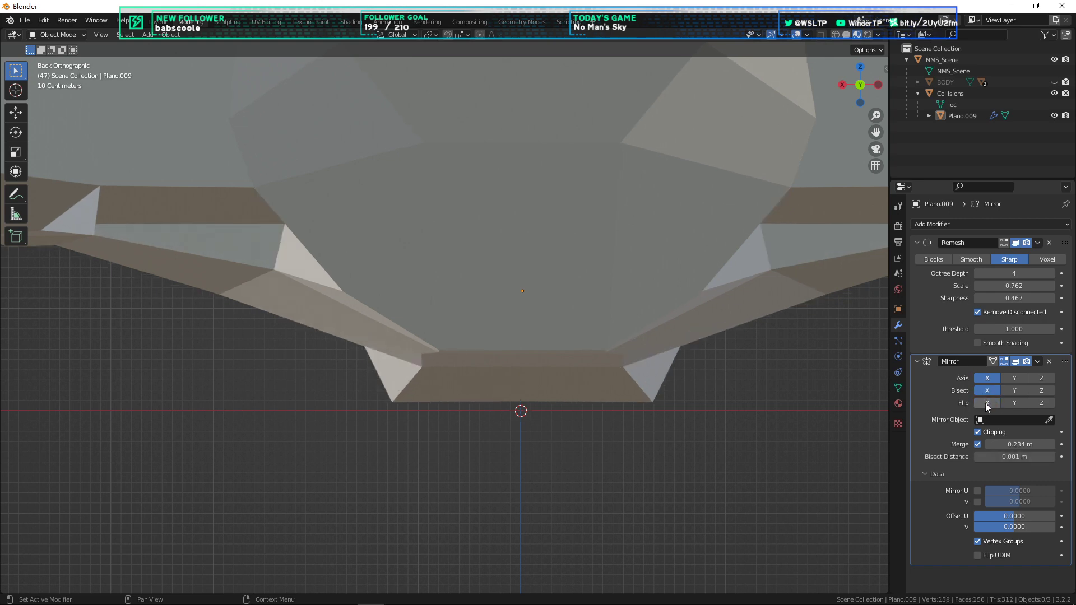
{"action": "left_click", "coordinate": [988, 406]}
{"action": "left_click", "coordinate": [987, 405]}
Step: Compare the mesh with the X mirror axis off and on, and examine its symmetry from the side and back
{"action": "middle_click_drag", "start_coordinate": [667, 371], "coordinate": [711, 395]}
{"action": "scroll", "coordinate": [621, 414], "scroll_direction": "down", "scroll_amount": 8}
{"action": "middle_click_drag", "start_coordinate": [621, 415], "coordinate": [877, 348]}
{"action": "scroll", "coordinate": [594, 393], "scroll_direction": "up", "scroll_amount": 5}
{"action": "left_click", "coordinate": [986, 383]}
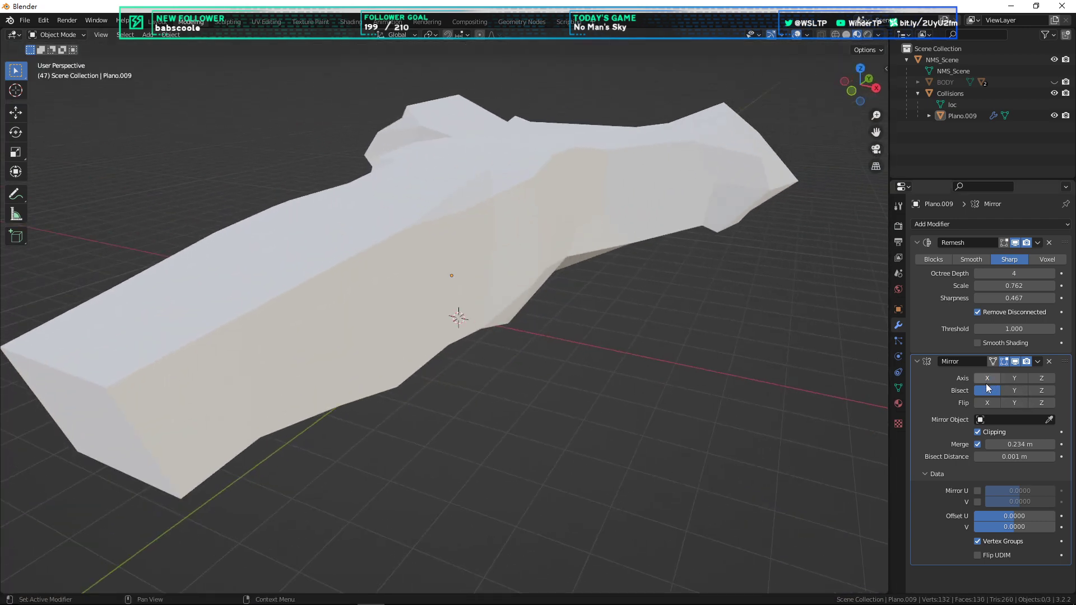
{"action": "left_click", "coordinate": [984, 379]}
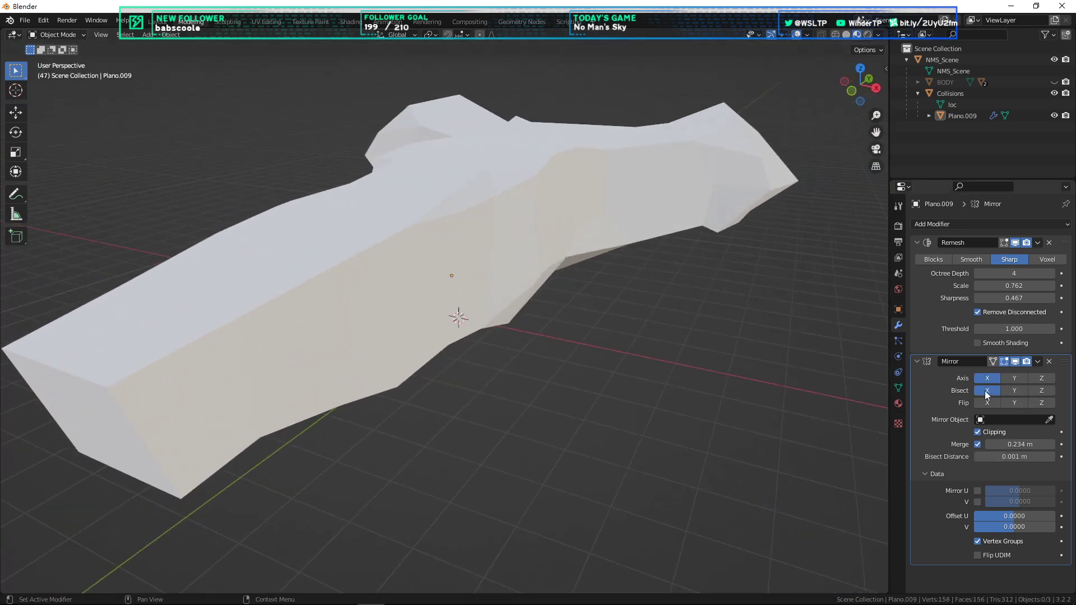
{"action": "middle_click_drag", "start_coordinate": [984, 394], "coordinate": [748, 295]}
{"action": "scroll", "coordinate": [748, 295], "scroll_direction": "down", "scroll_amount": 8}
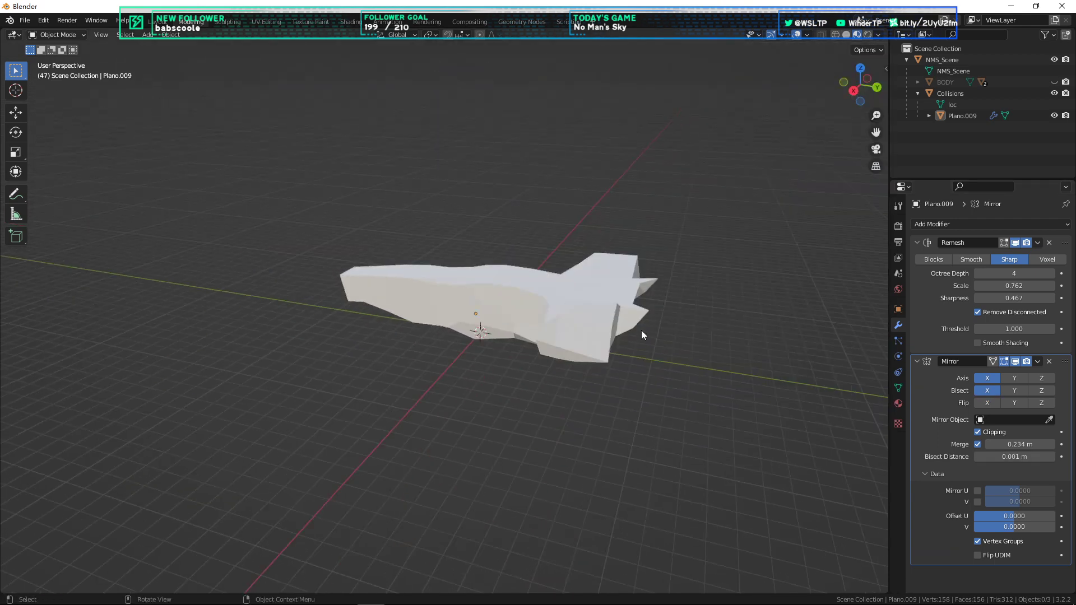
{"action": "middle_click_drag", "start_coordinate": [641, 331], "coordinate": [610, 325]}
{"action": "key", "text": "ctrl+KP_1"}
{"action": "scroll", "coordinate": [590, 319], "scroll_direction": "up", "scroll_amount": 10}
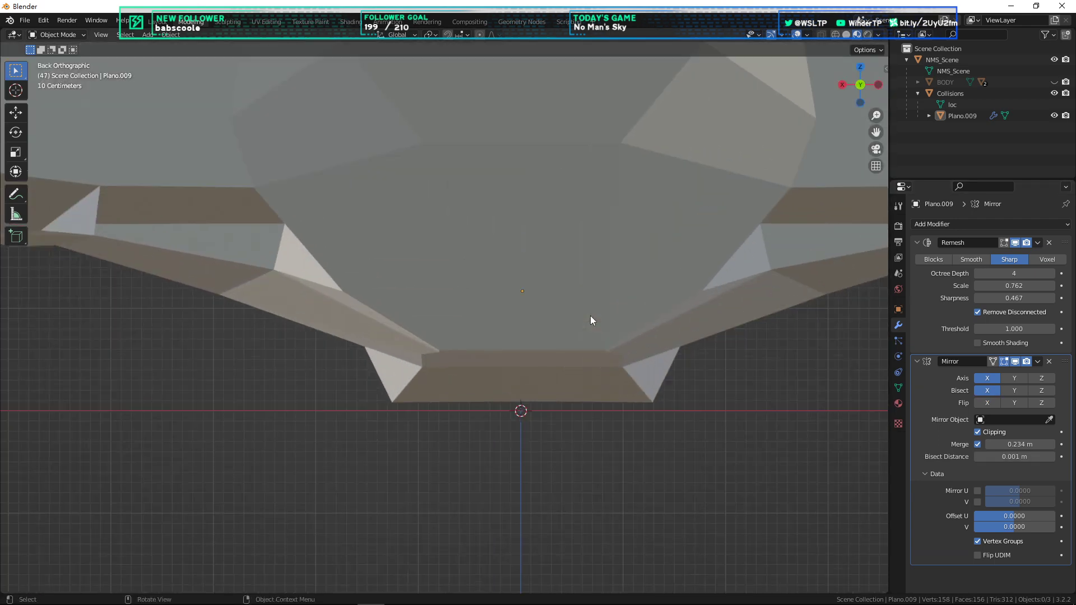
{"action": "middle_click_drag", "start_coordinate": [675, 335], "coordinate": [632, 303], "text": "shift"}
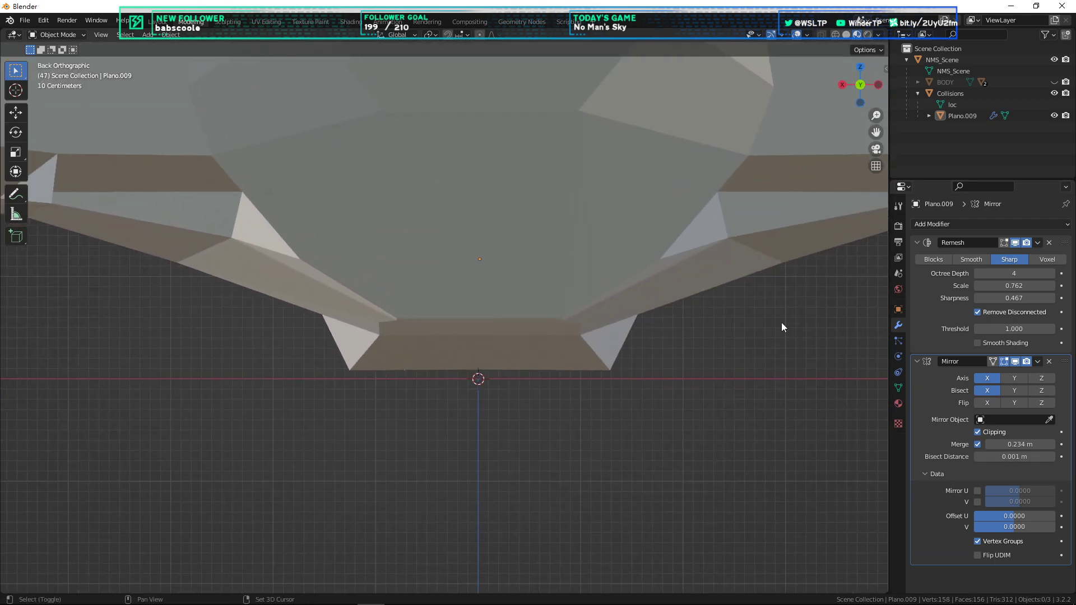
Step: Test the Mirror modifier's Bisect option on X and Y, ending with only X enabled
{"action": "left_click", "coordinate": [987, 389]}
{"action": "left_click", "coordinate": [1011, 389]}
{"action": "left_click", "coordinate": [1016, 391]}
{"action": "left_click", "coordinate": [991, 391]}
Step: Examine the bisected collision mesh from the back, underneath and above for gaps or uneven faces
{"action": "scroll", "coordinate": [589, 338], "scroll_direction": "up", "scroll_amount": 4}
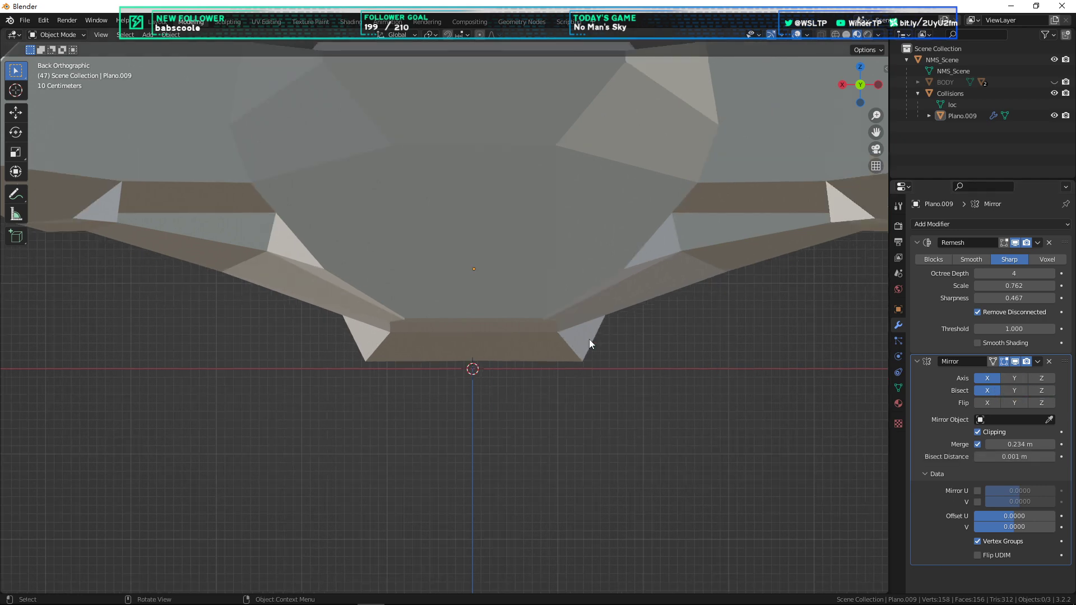
{"action": "middle_click_drag", "start_coordinate": [466, 355], "coordinate": [515, 344]}
{"action": "scroll", "coordinate": [514, 344], "scroll_direction": "down", "scroll_amount": 4}
{"action": "scroll", "coordinate": [596, 351], "scroll_direction": "down", "scroll_amount": 5}
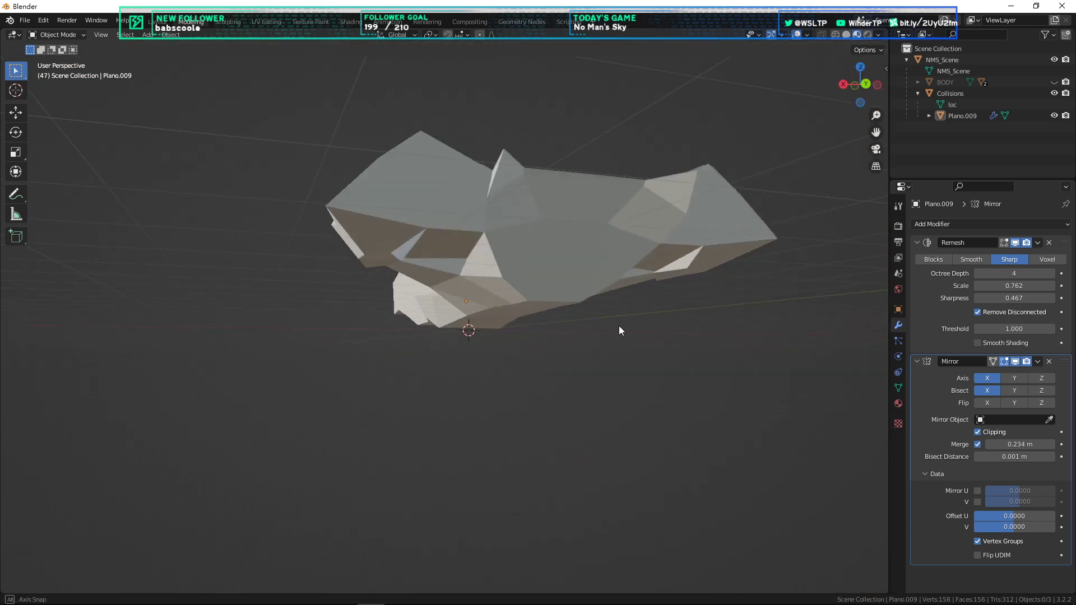
{"action": "scroll", "coordinate": [519, 298], "scroll_direction": "up", "scroll_amount": 5}
{"action": "middle_click_drag", "start_coordinate": [619, 325], "coordinate": [596, 315]}
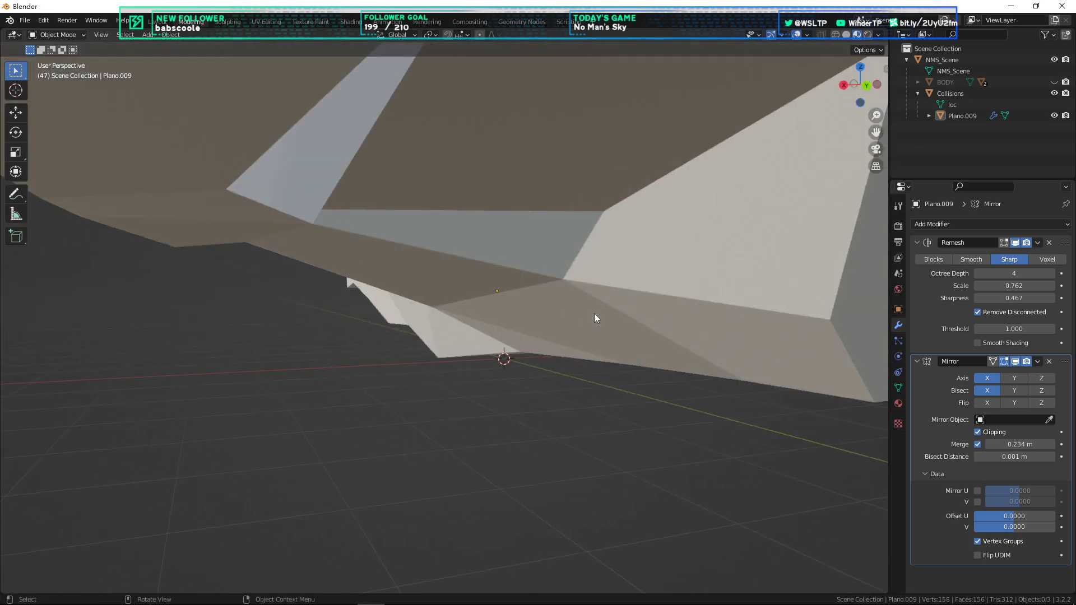
{"action": "scroll", "coordinate": [521, 356], "scroll_direction": "down", "scroll_amount": 5}
{"action": "middle_click_drag", "start_coordinate": [667, 470], "coordinate": [581, 404]}
{"action": "scroll", "coordinate": [606, 377], "scroll_direction": "up", "scroll_amount": 4}
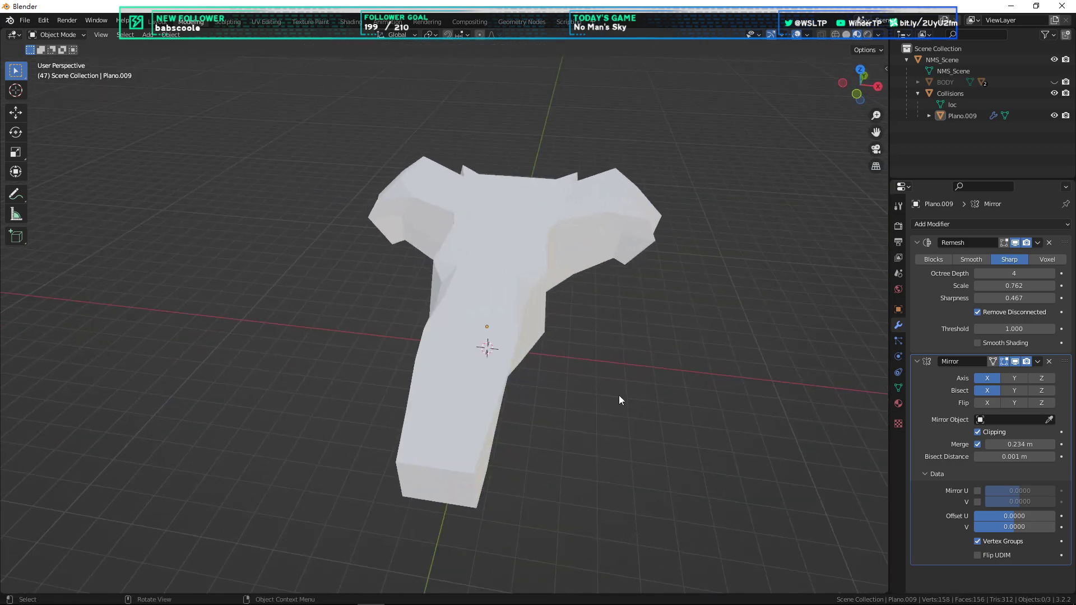
Step: Select the collision mesh Plano.009 in the top view and try moving it away from the origin
{"action": "key", "text": "KP_7"}
{"action": "scroll", "coordinate": [559, 371], "scroll_direction": "down", "scroll_amount": 2}
{"action": "scroll", "coordinate": [571, 331], "scroll_direction": "up", "scroll_amount": 1}
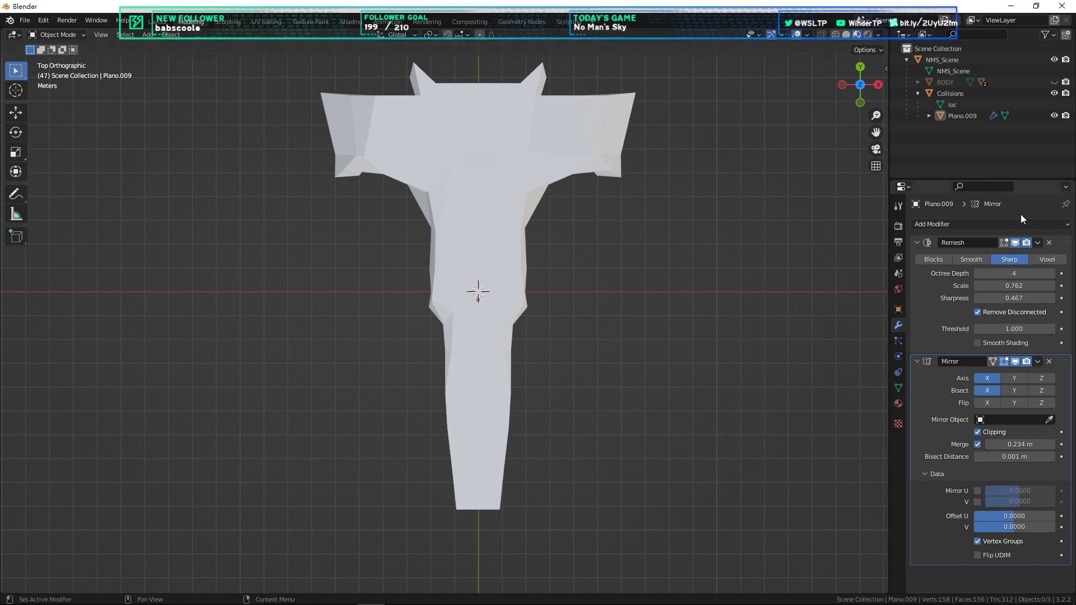
{"action": "left_click", "coordinate": [965, 116]}
{"action": "key", "text": "g"}
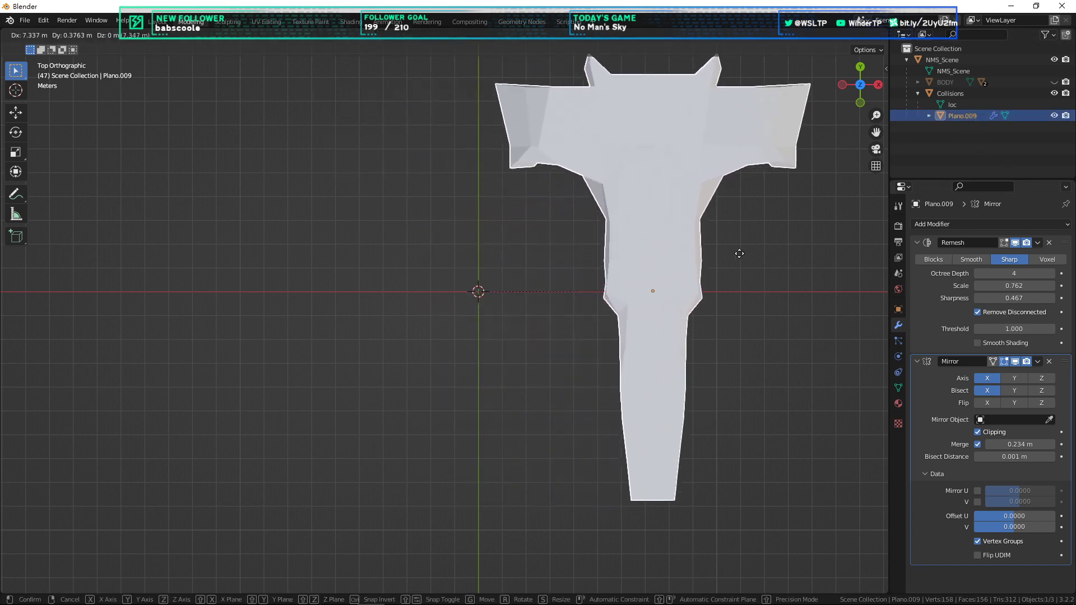
{"action": "right_click", "coordinate": [739, 253]}
Step: Unhide the BODY object and compare the ship with the collision mesh in the back and front views
{"action": "middle_click_drag", "start_coordinate": [778, 343], "coordinate": [488, 328]}
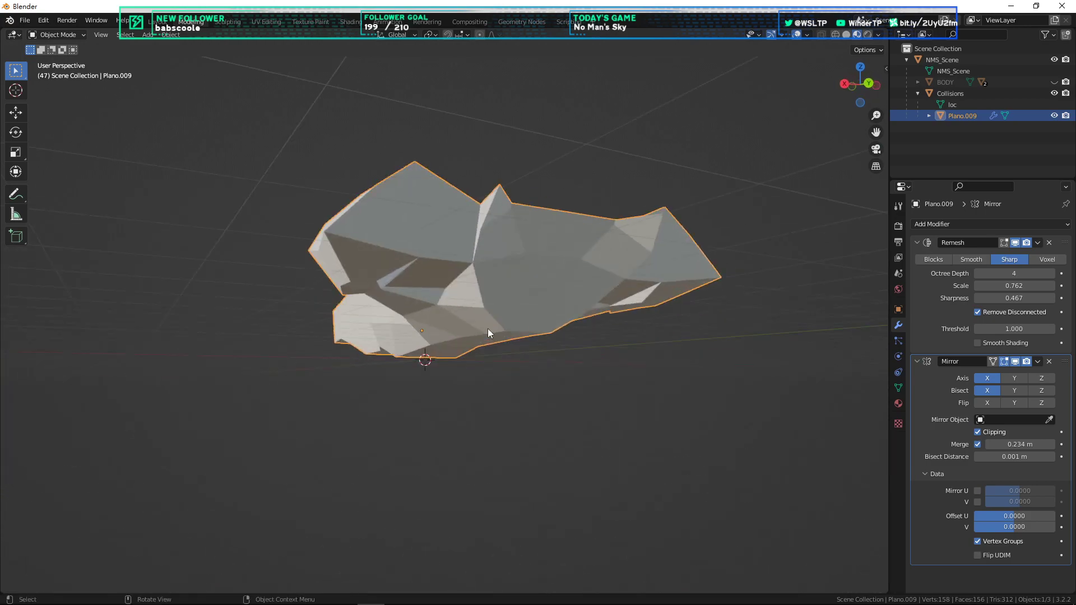
{"action": "left_click", "coordinate": [1054, 82]}
{"action": "middle_click_drag", "start_coordinate": [735, 164], "coordinate": [725, 302]}
{"action": "key", "text": "ctrl+KP_1"}
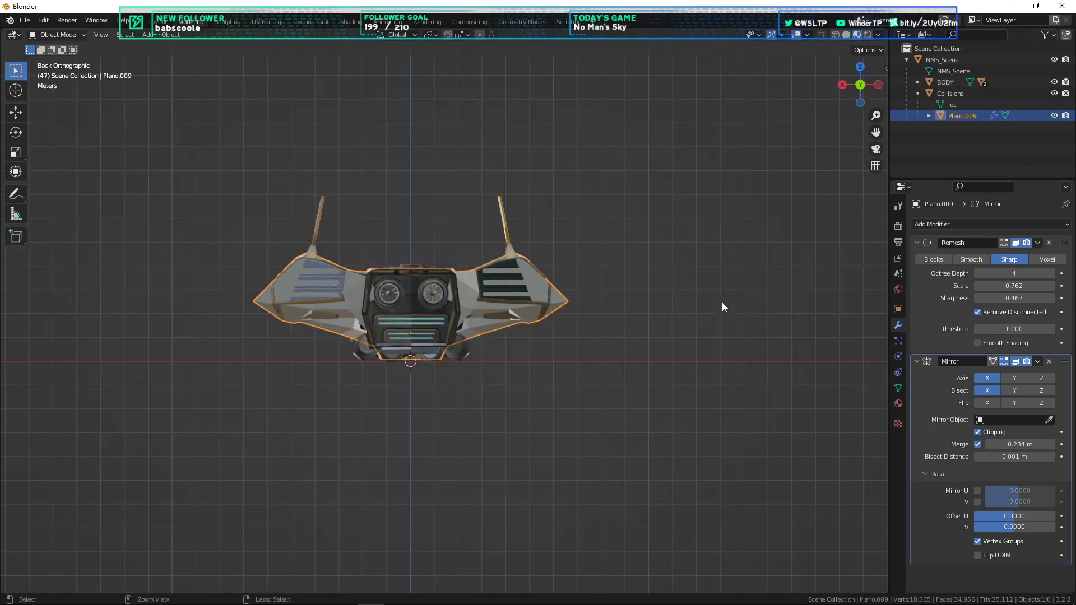
{"action": "scroll", "coordinate": [721, 250], "scroll_direction": "up", "scroll_amount": 9}
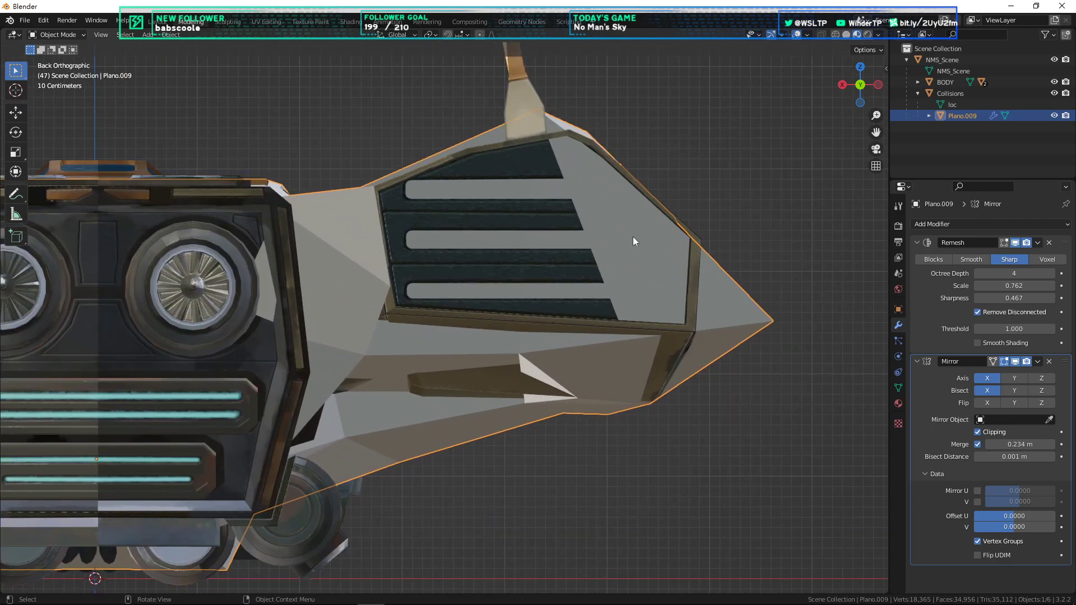
{"action": "middle_click_drag", "start_coordinate": [633, 236], "coordinate": [534, 315]}
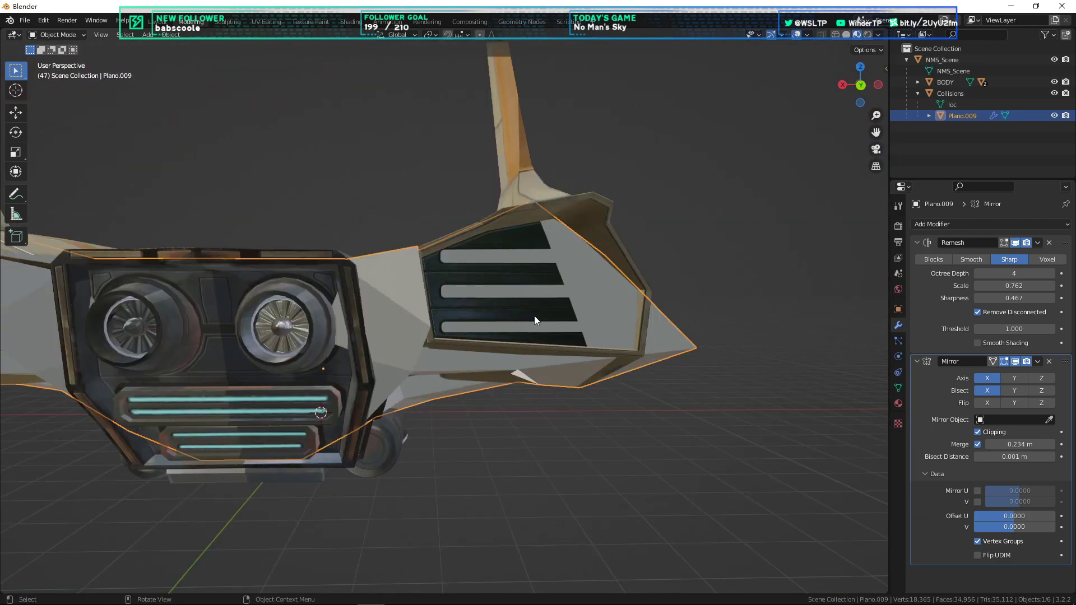
{"action": "key", "text": "KP_1"}
{"action": "scroll", "coordinate": [530, 359], "scroll_direction": "down", "scroll_amount": 4}
{"action": "scroll", "coordinate": [352, 267], "scroll_direction": "up", "scroll_amount": 8}
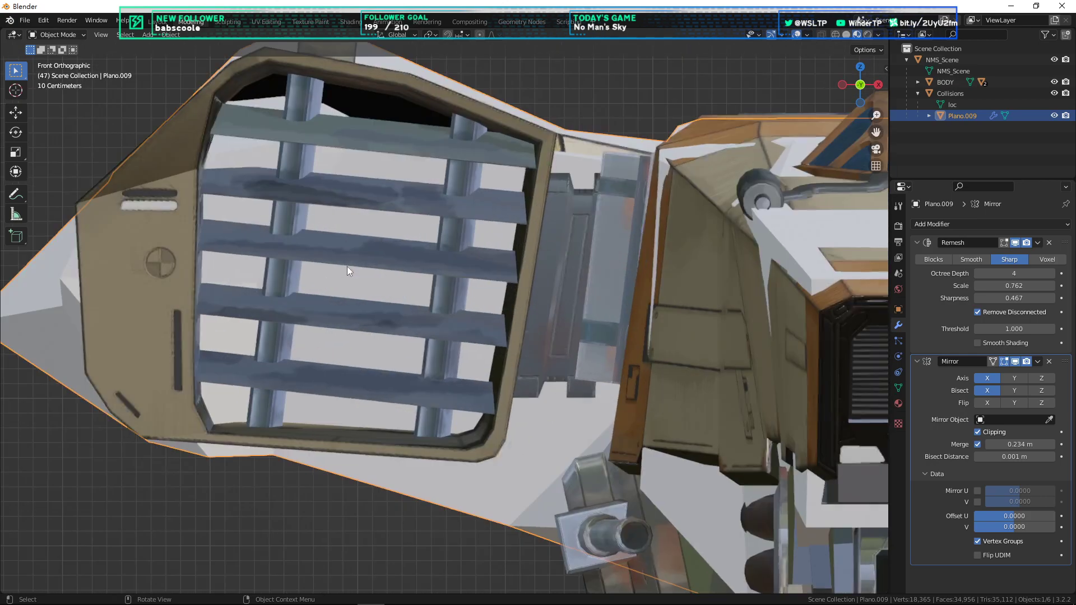
{"action": "middle_click_drag", "start_coordinate": [347, 271], "coordinate": [562, 265], "text": "shift"}
{"action": "scroll", "coordinate": [448, 123], "scroll_direction": "down", "scroll_amount": 4}
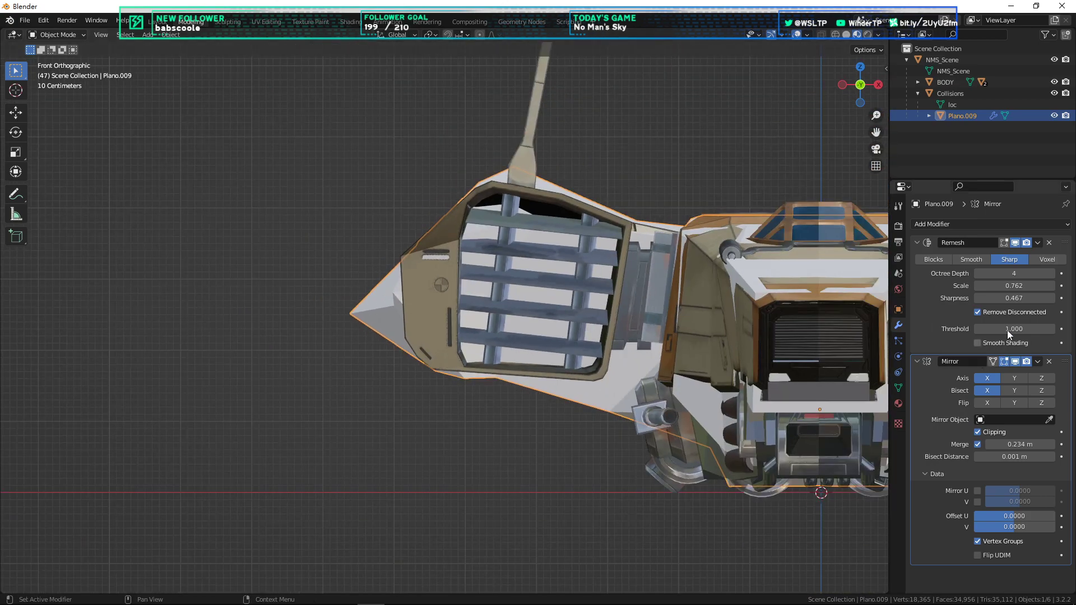
Step: Try a Remesh scale of 0.759 against the ship body in the front view and undo the change
{"action": "left_click_drag", "start_coordinate": [1014, 285], "coordinate": [1010, 286]}
{"action": "scroll", "coordinate": [661, 324], "scroll_direction": "down", "scroll_amount": 3}
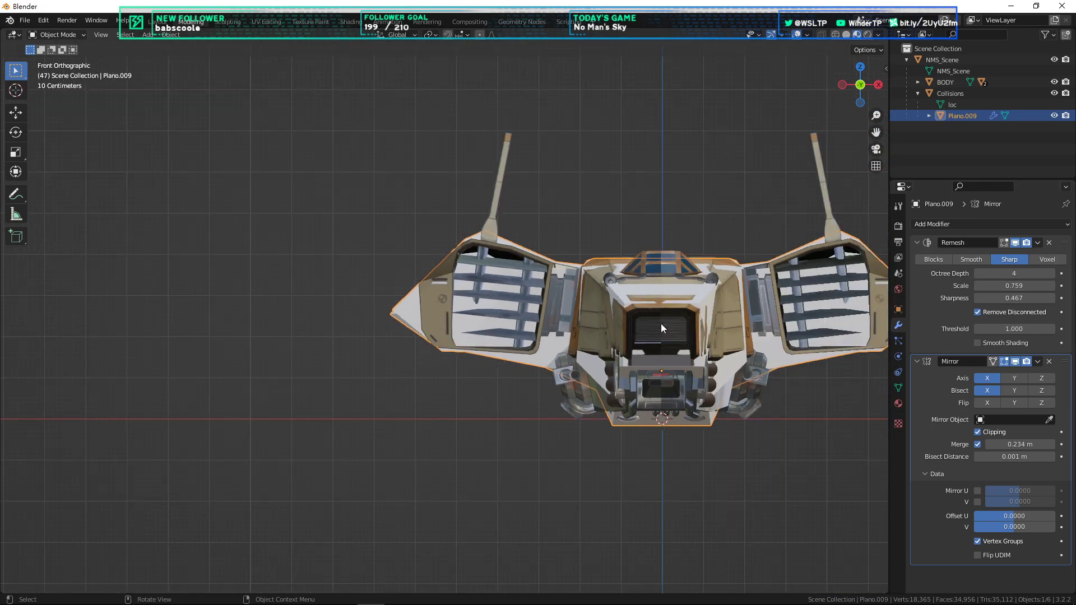
{"action": "key", "text": "ctrl+z"}
{"action": "middle_click_drag", "start_coordinate": [661, 324], "coordinate": [581, 313]}
{"action": "key", "text": "KP_1"}
{"action": "left_click_drag", "start_coordinate": [1013, 286], "coordinate": [1010, 287]}
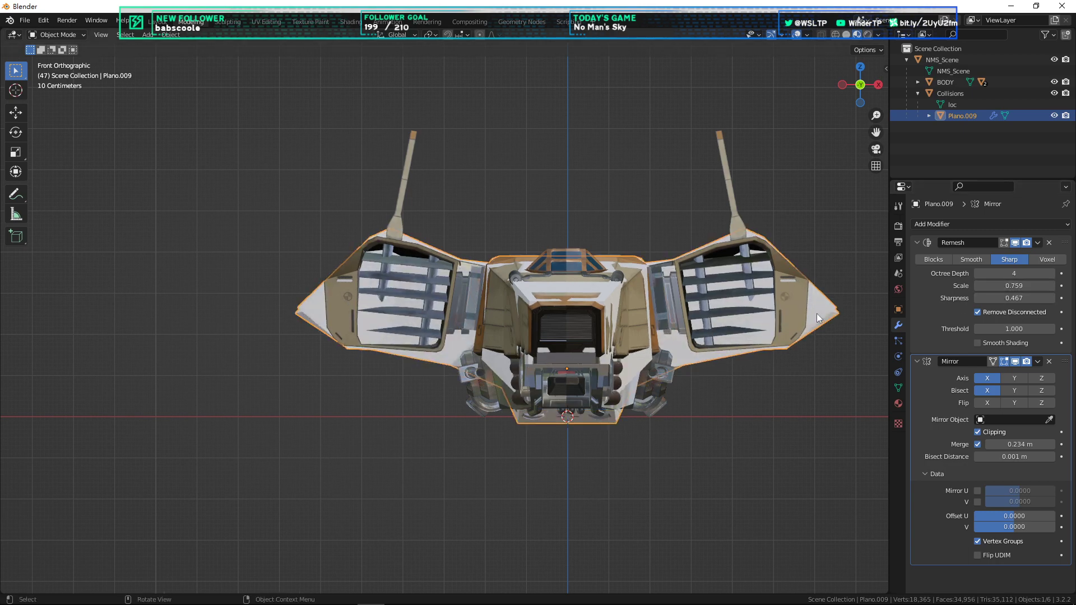
{"action": "key", "text": "ctrl+z"}
{"action": "key", "text": "ctrl+shift+z"}
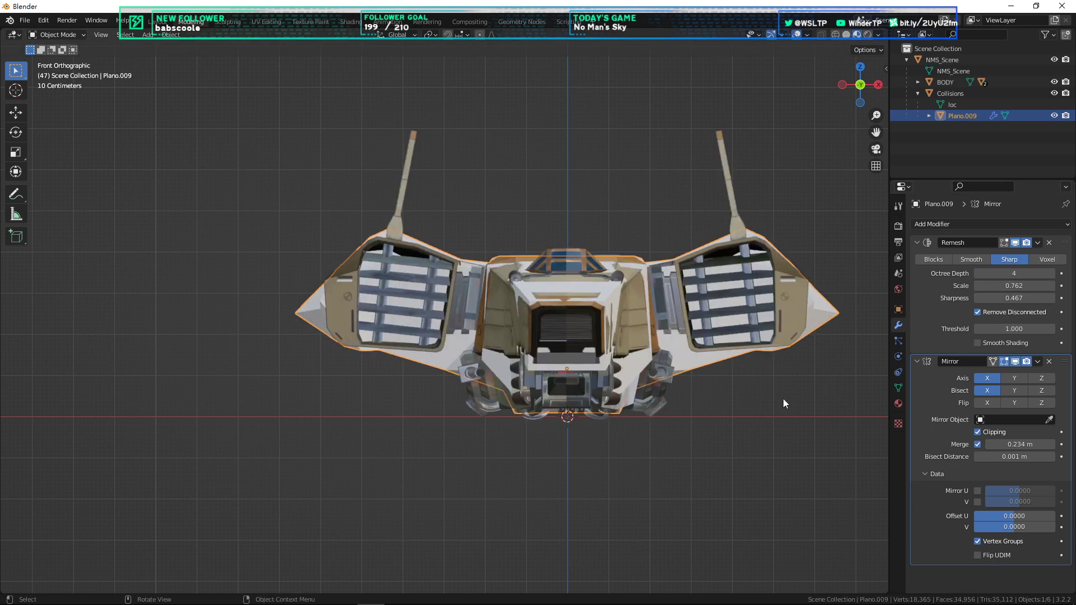
{"action": "middle_click_drag", "start_coordinate": [782, 399], "coordinate": [574, 362]}
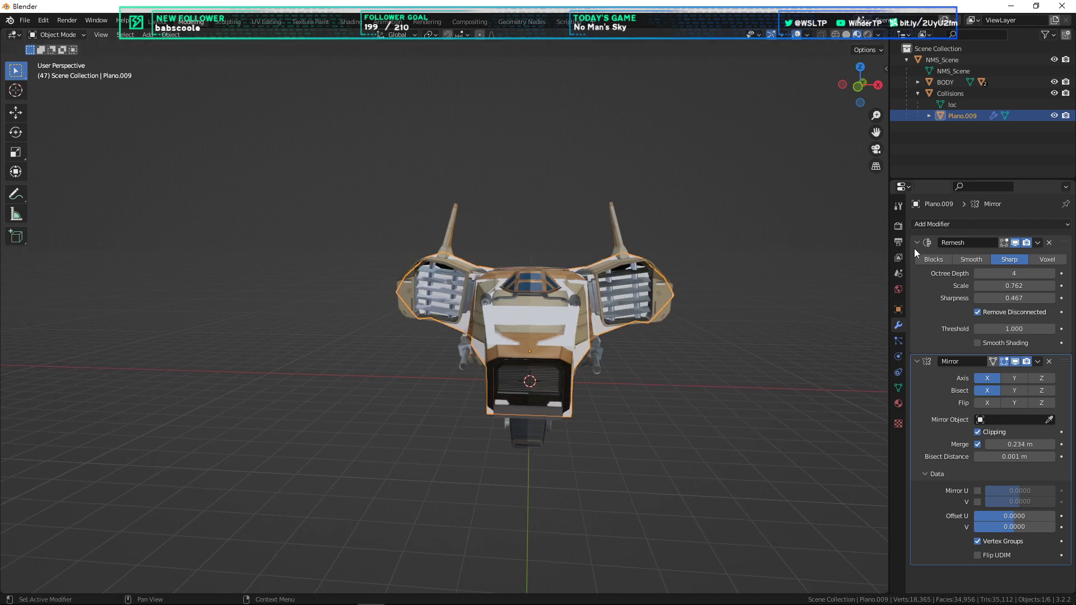
Step: Hide the BODY object so only the collision mesh Plano.009 is shown
{"action": "left_click", "coordinate": [1054, 82]}
{"action": "middle_click_drag", "start_coordinate": [754, 256], "coordinate": [532, 333]}
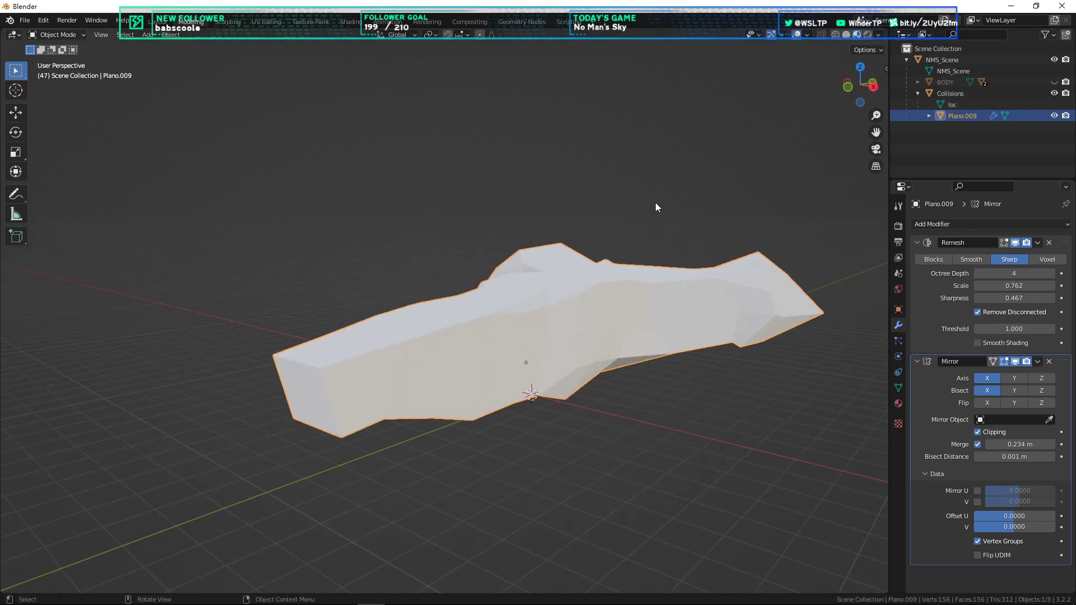
{"action": "middle_click_drag", "start_coordinate": [520, 354], "coordinate": [504, 352]}
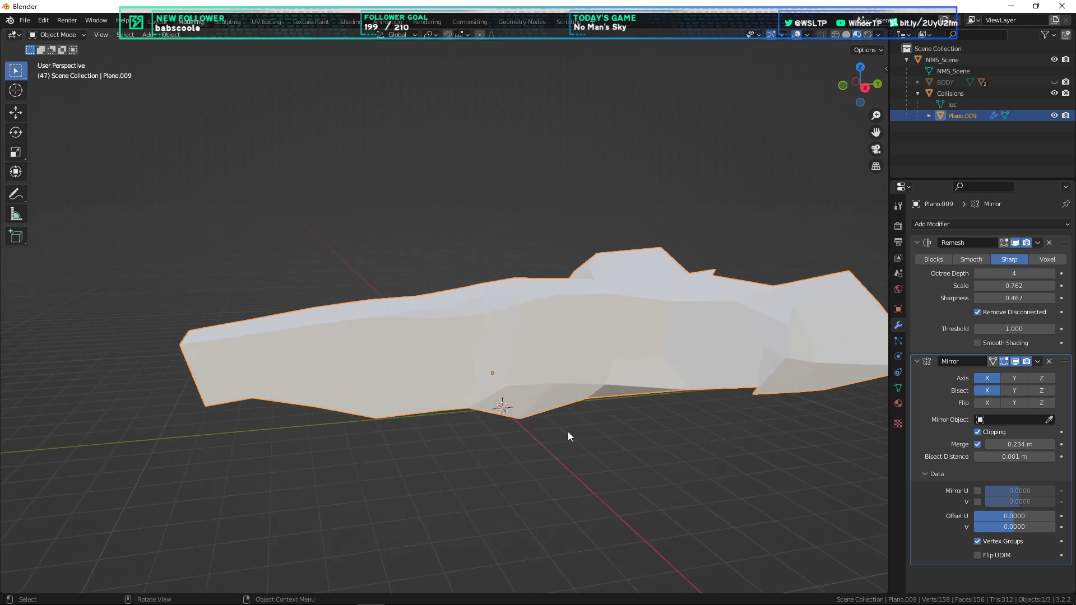
{"action": "scroll", "coordinate": [562, 431], "scroll_direction": "down", "scroll_amount": 4}
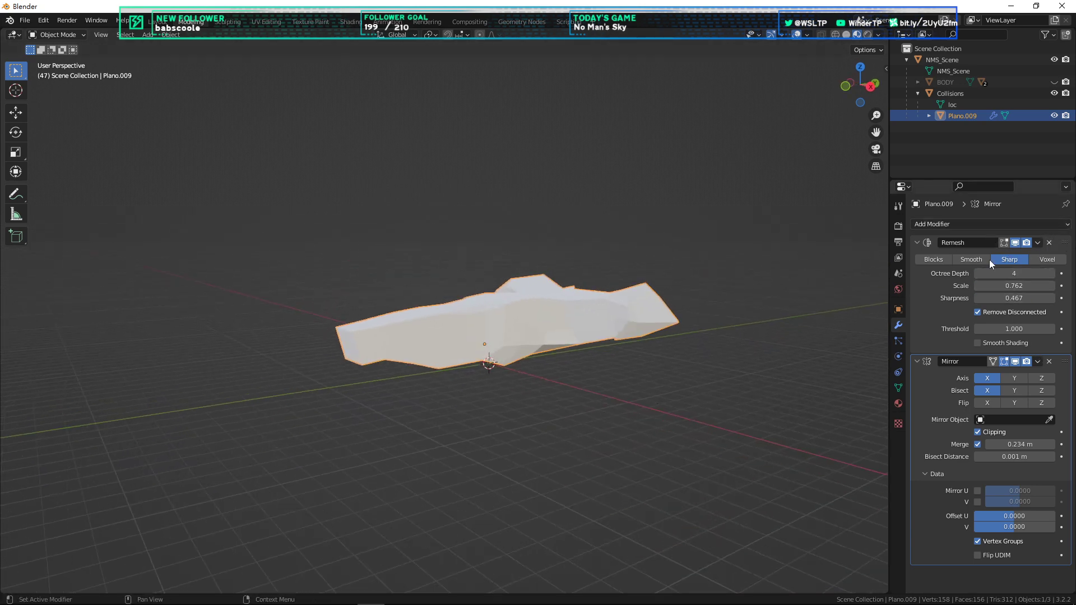
Step: Apply the Remesh modifier and the Mirror modifier to the collision mesh Plano.009
{"action": "left_click", "coordinate": [917, 297]}
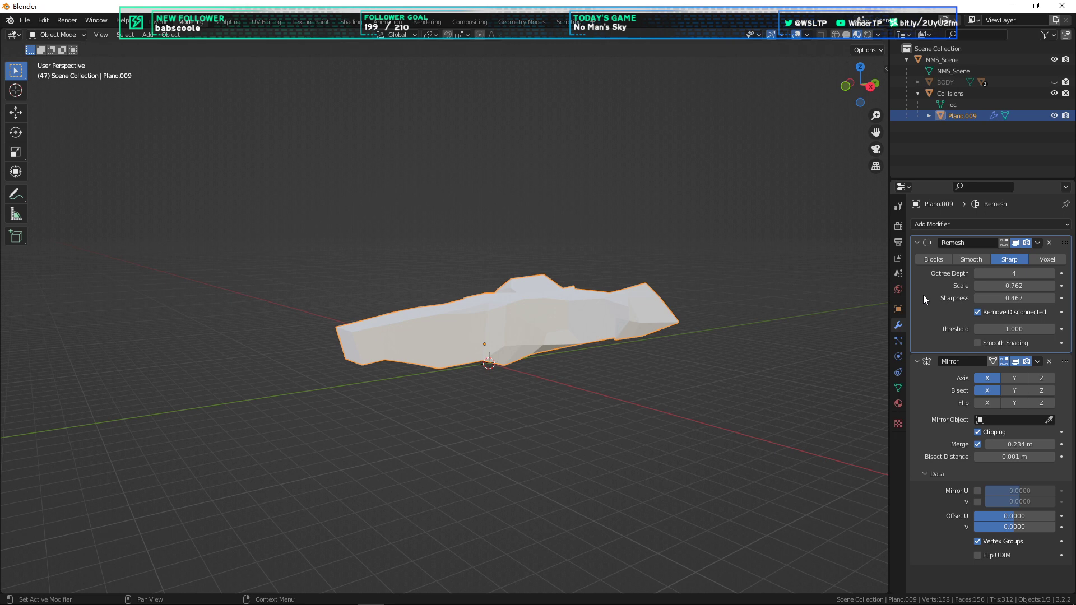
{"action": "scroll", "coordinate": [597, 313], "scroll_direction": "up", "scroll_amount": 3}
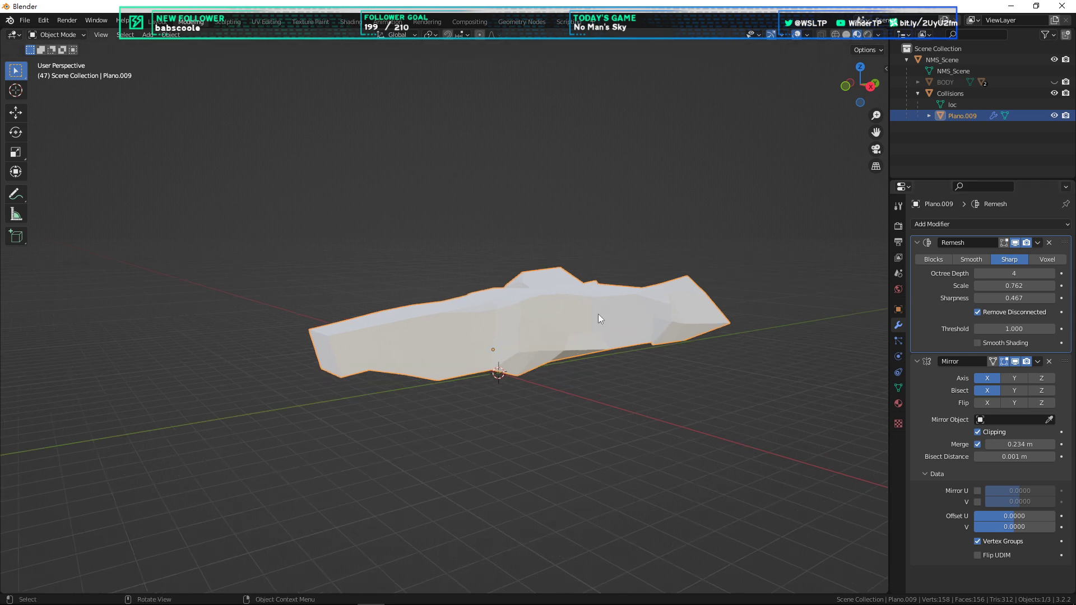
{"action": "scroll", "coordinate": [617, 331], "scroll_direction": "down", "scroll_amount": 2}
{"action": "middle_click_drag", "start_coordinate": [666, 333], "coordinate": [614, 328], "text": "shift"}
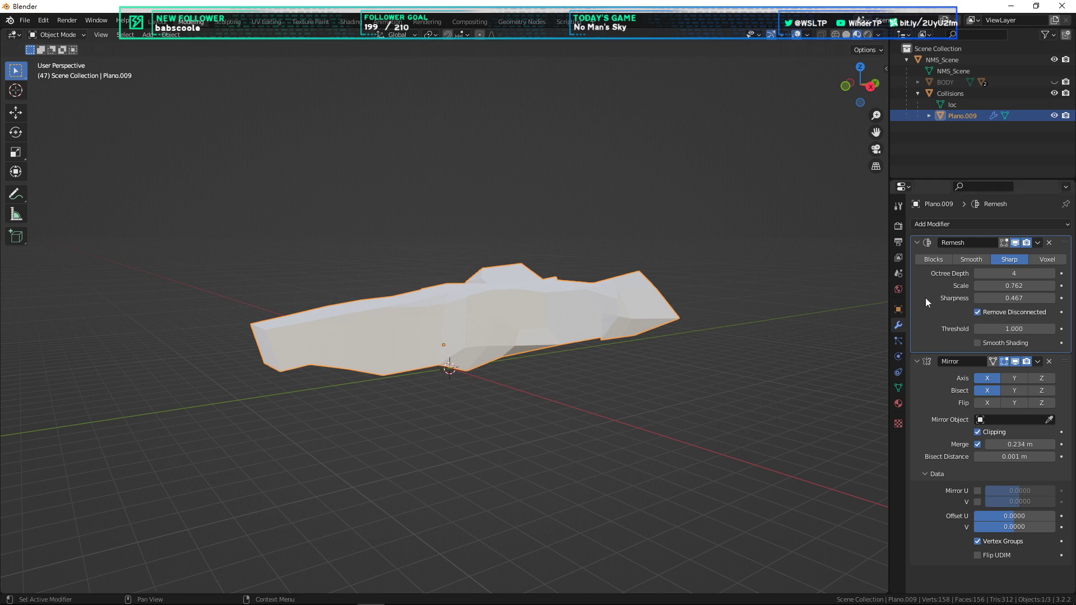
{"action": "key", "text": "ctrl+a"}
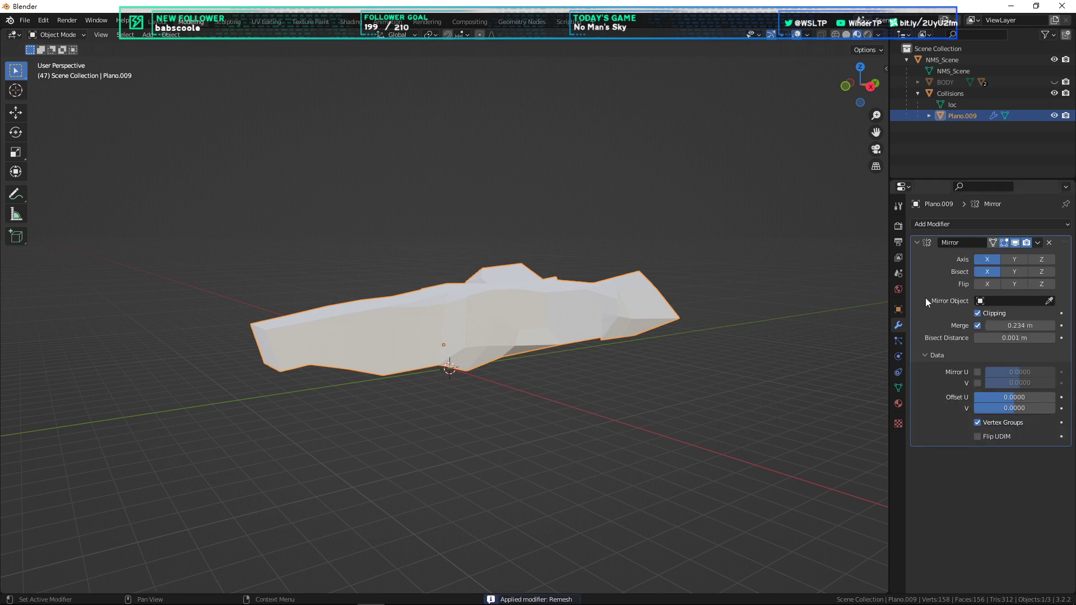
{"action": "key", "text": "ctrl+a"}
Step: Triangulate all faces of the collision mesh in Edit Mode and return to Object Mode
{"action": "middle_click_drag", "start_coordinate": [729, 347], "coordinate": [624, 364]}
{"action": "key", "text": "Tab"}
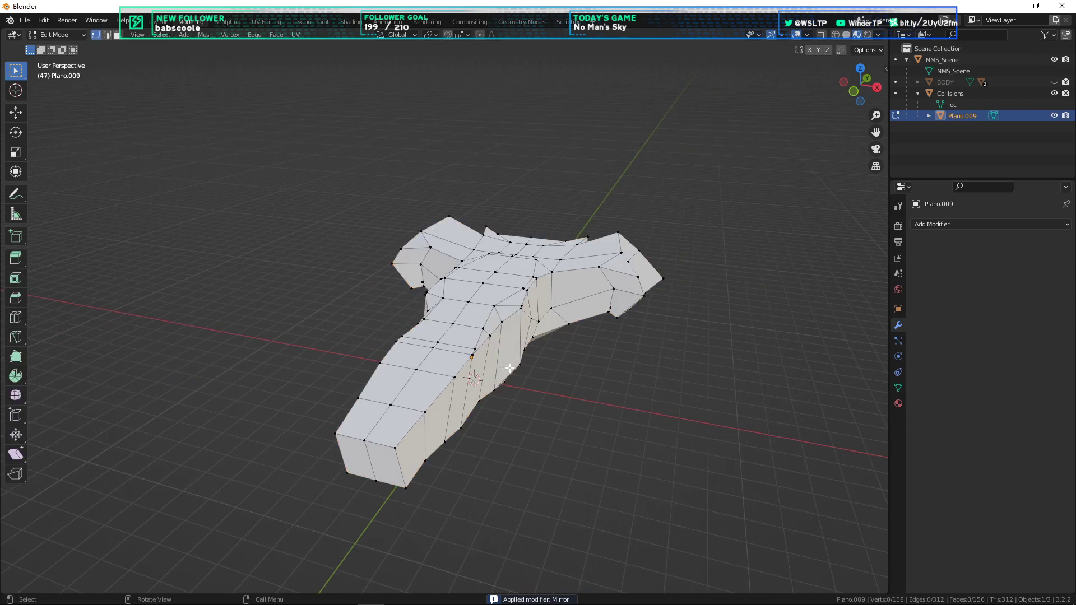
{"action": "mouse_move", "coordinate": [547, 378]}
{"action": "middle_mouse_down"}
{"action": "mouse_move", "coordinate": [633, 387]}
{"action": "mouse_move", "coordinate": [740, 353]}
{"action": "mouse_move", "coordinate": [562, 389]}
{"action": "middle_mouse_up"}
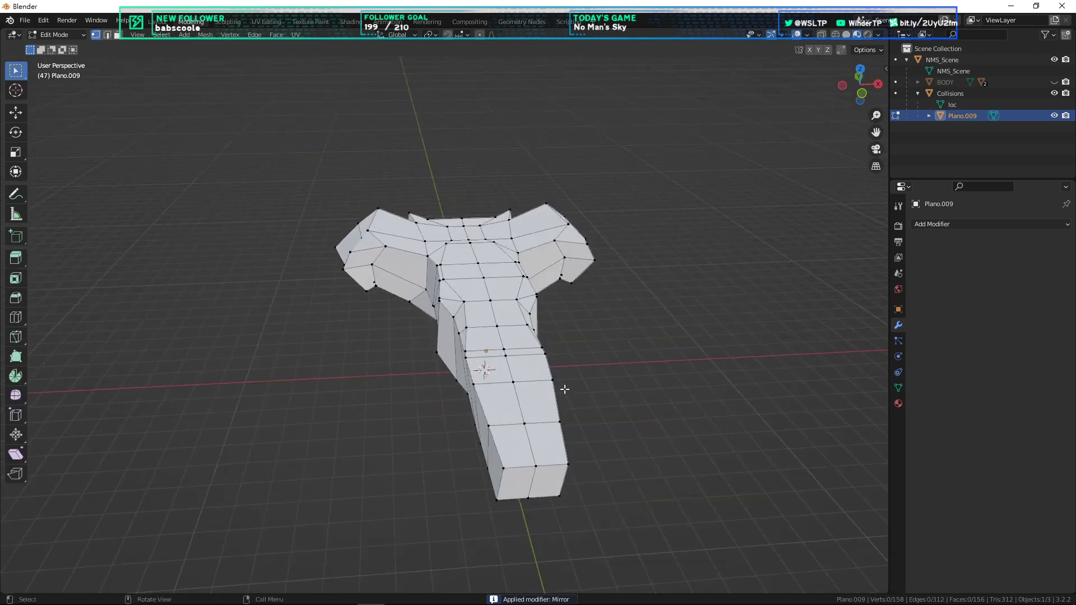
{"action": "key", "text": "a"}
{"action": "middle_click_drag", "start_coordinate": [627, 370], "coordinate": [604, 376]}
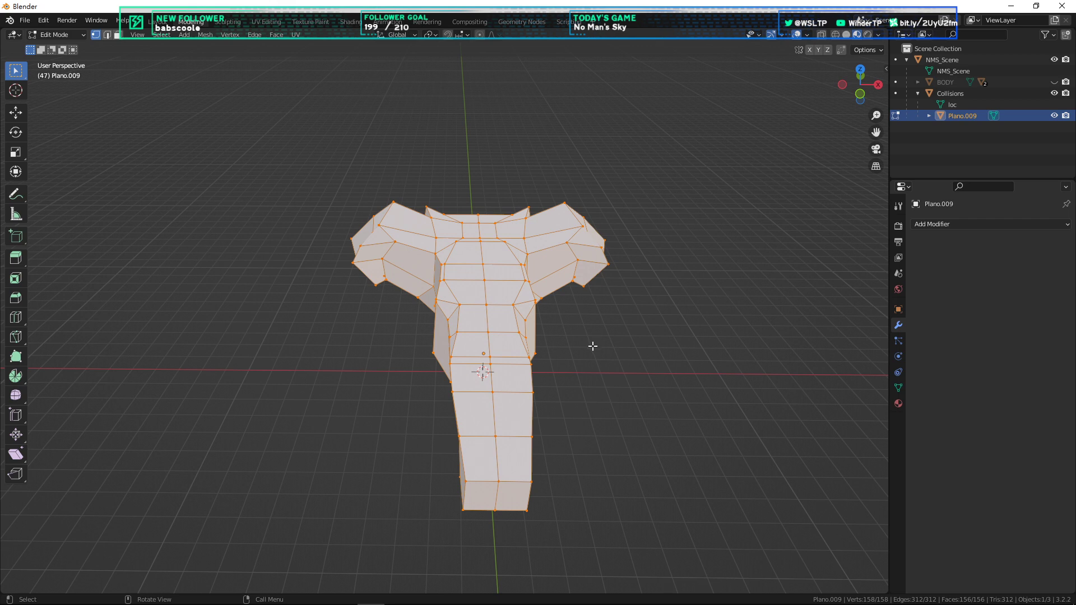
{"action": "middle_click_drag", "start_coordinate": [593, 346], "coordinate": [559, 353]}
{"action": "key", "text": "Tab"}
{"action": "left_click", "coordinate": [639, 355]}
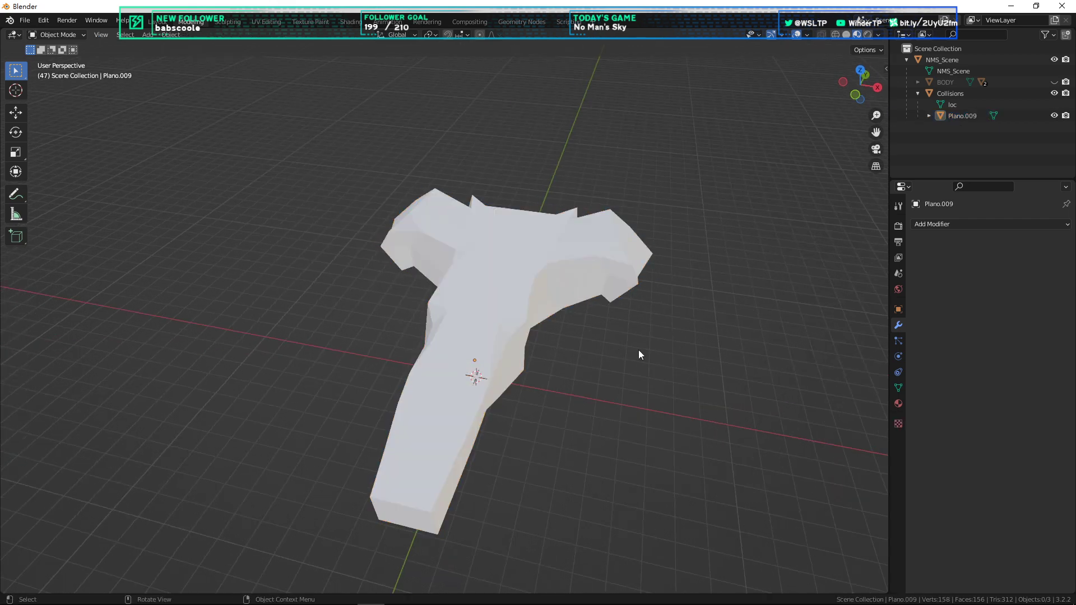
{"action": "key", "text": "ctrl+z"}
{"action": "key", "text": "Tab"}
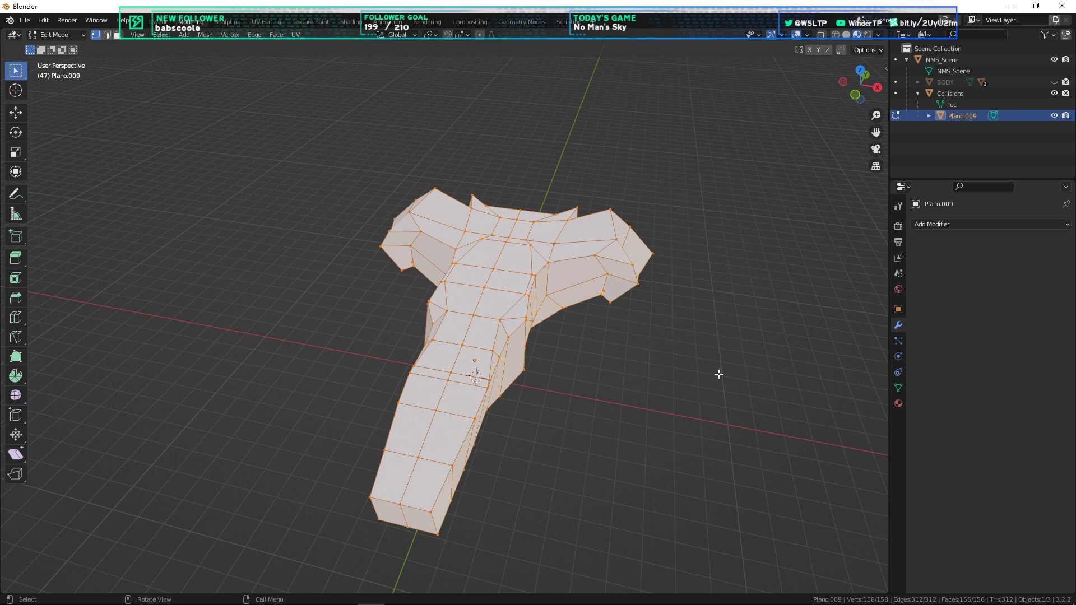
{"action": "key", "text": "ctrl+t"}
{"action": "key", "text": "Tab"}
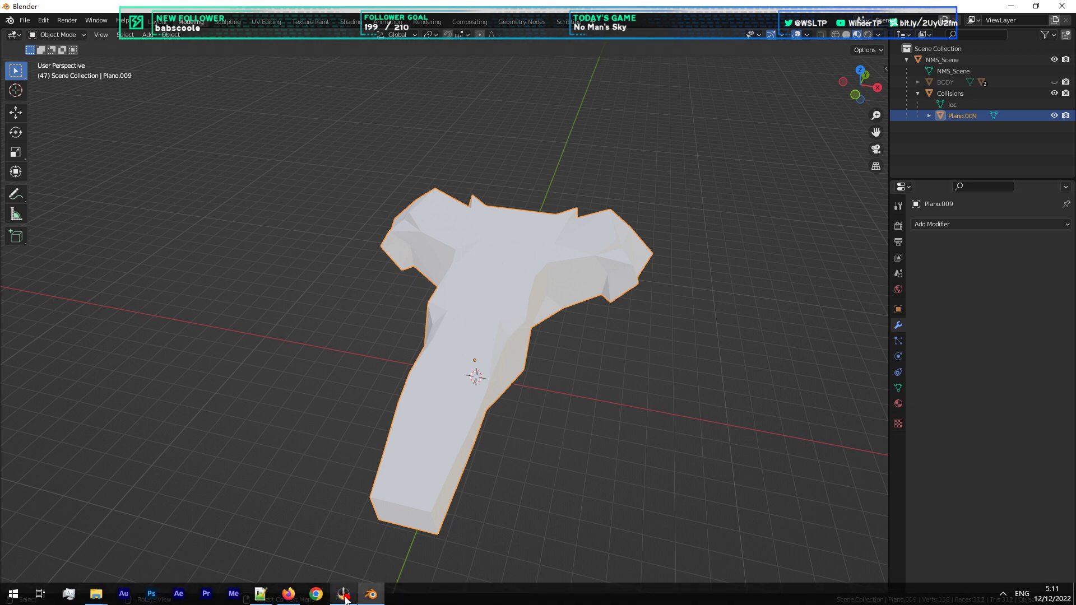
{"action": "left_click", "coordinate": [345, 597]}
{"action": "left_click", "coordinate": [639, 435]}
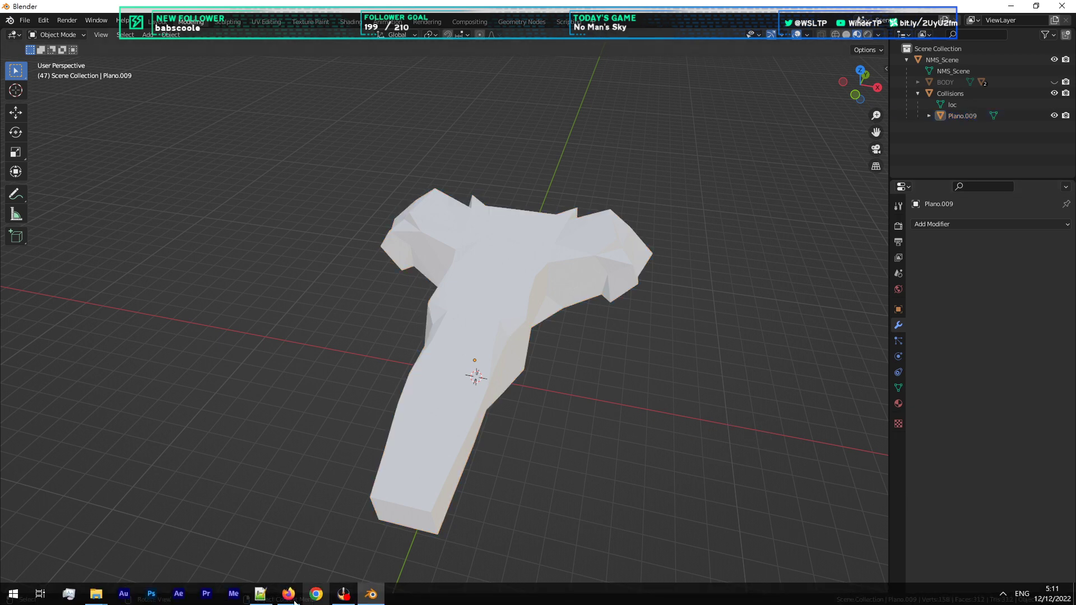
{"action": "left_click", "coordinate": [633, 437]}
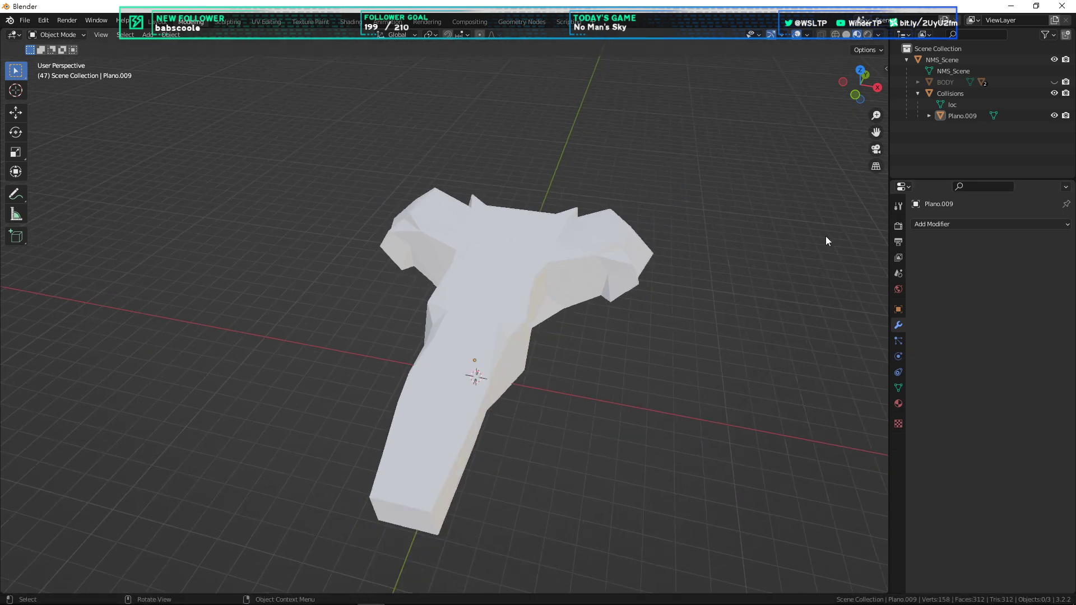
Step: Select Plano.009 under Collisions and set its NMS node type to Collision, with Mesh as the collision type
{"action": "middle_click_drag", "start_coordinate": [734, 339], "coordinate": [774, 264], "text": "shift"}
{"action": "left_click", "coordinate": [952, 93]}
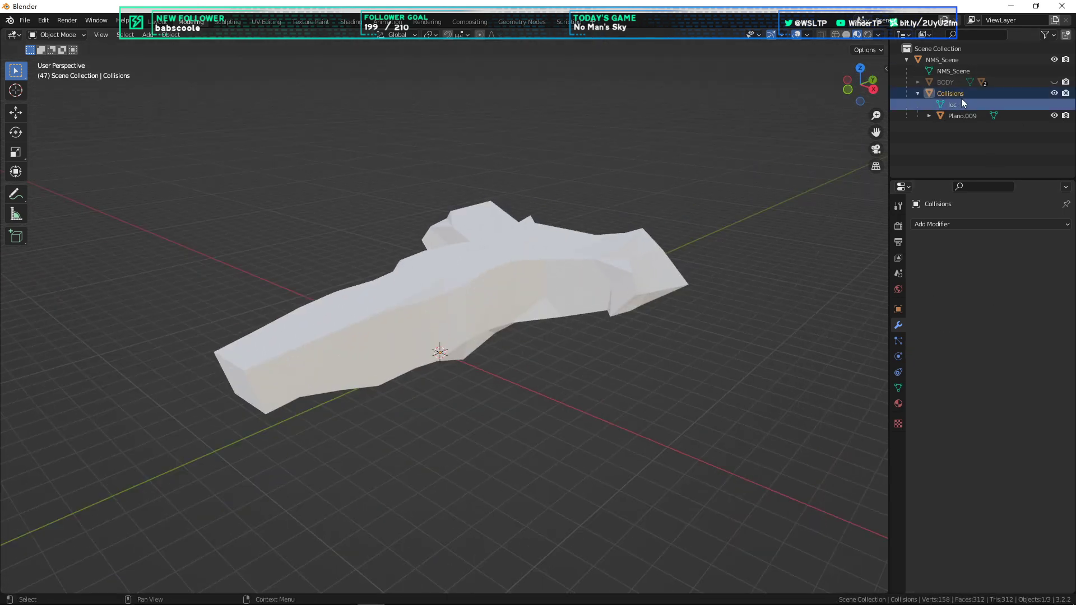
{"action": "left_click", "coordinate": [953, 117]}
{"action": "mouse_move", "coordinate": [776, 212]}
{"action": "middle_mouse_down"}
{"action": "mouse_move", "coordinate": [721, 222]}
{"action": "mouse_move", "coordinate": [772, 230]}
{"action": "middle_mouse_up"}
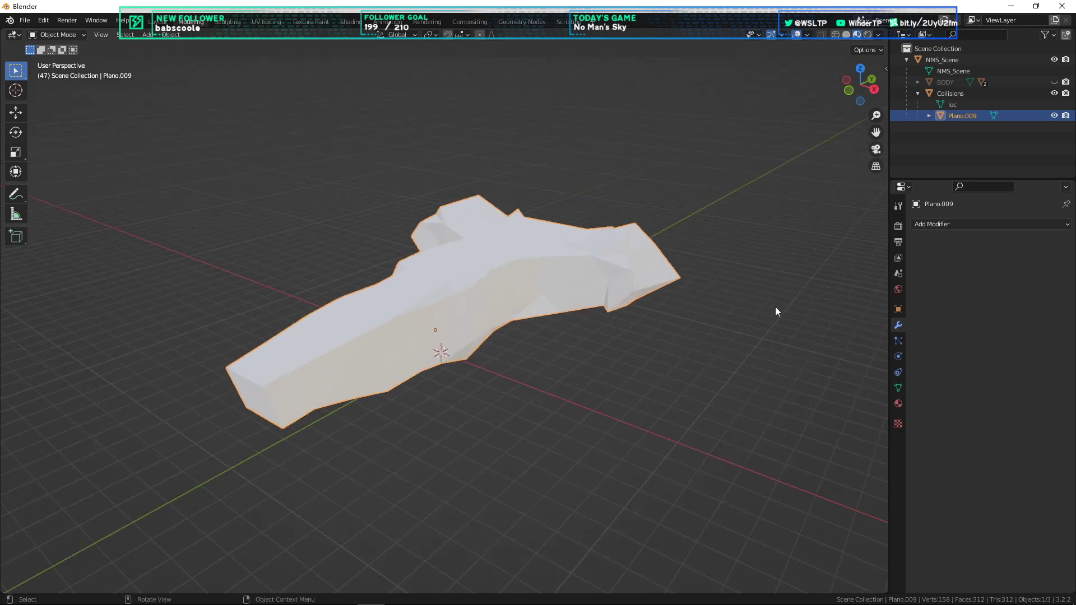
{"action": "left_click", "coordinate": [897, 310]}
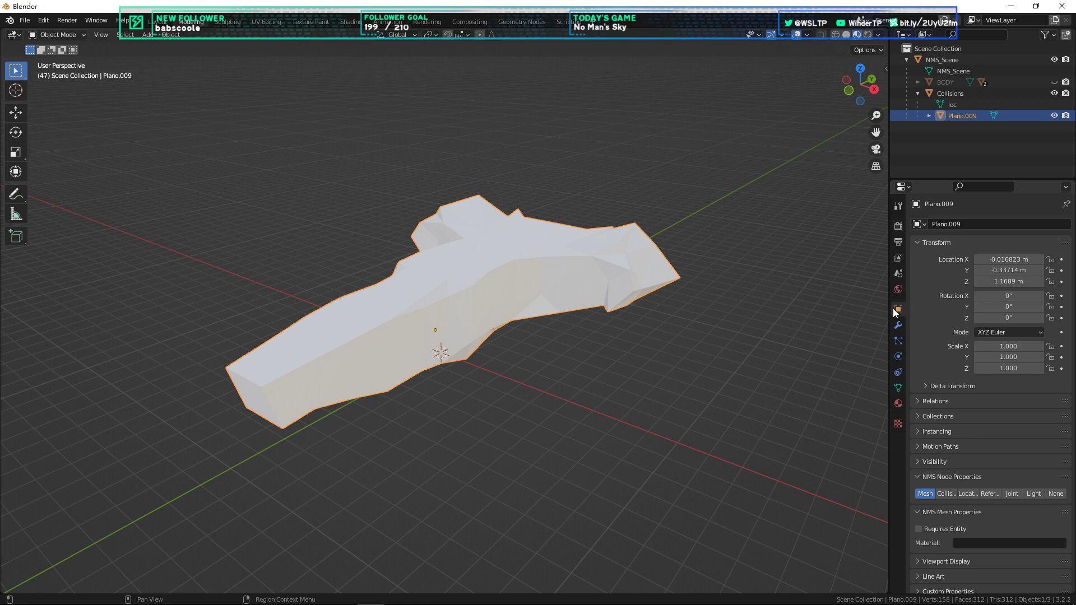
{"action": "scroll", "coordinate": [931, 274], "scroll_direction": "down", "scroll_amount": 1}
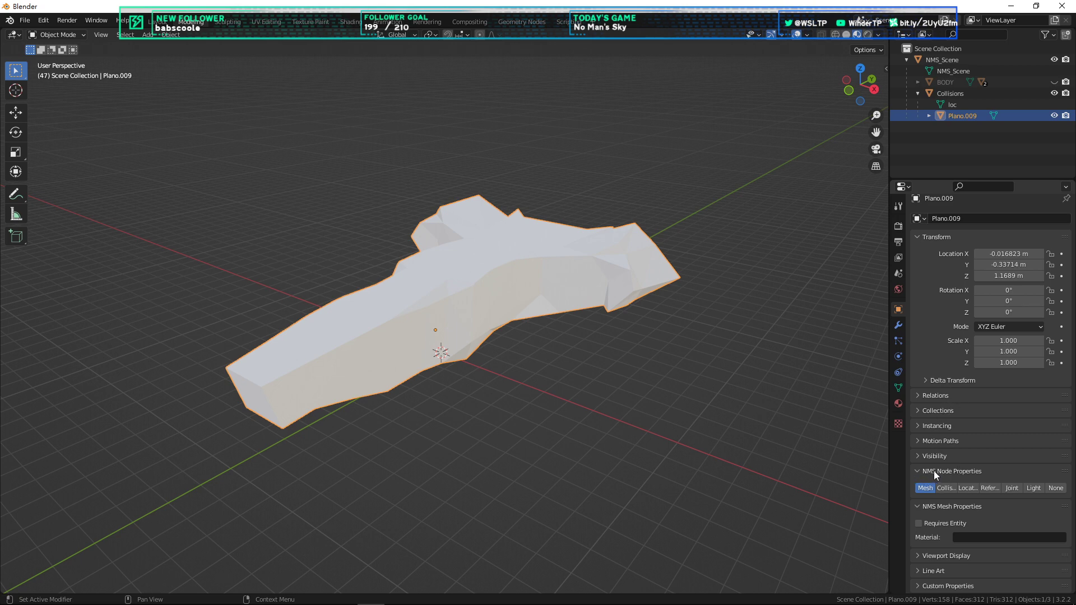
{"action": "left_click", "coordinate": [947, 488]}
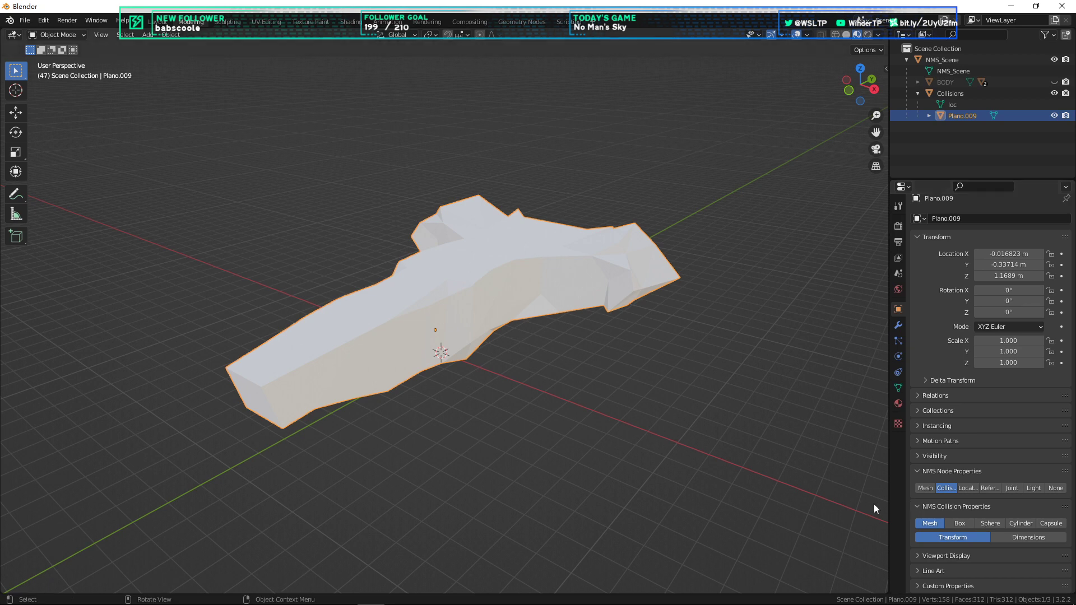
{"action": "mouse_move", "coordinate": [906, 503]}
{"action": "left_mouse_down"}
{"action": "mouse_move", "coordinate": [823, 506]}
{"action": "mouse_move", "coordinate": [905, 499]}
{"action": "left_mouse_up"}
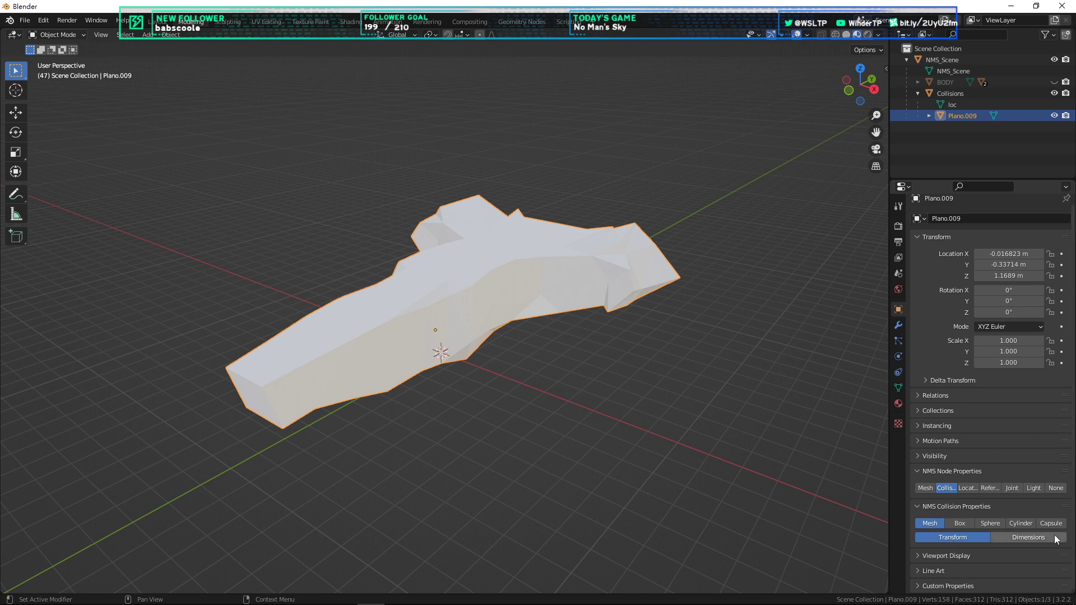
Step: Unhide the BODY object and compare the ship with the collision mesh from the front, the side and around the nose
{"action": "scroll", "coordinate": [637, 321], "scroll_direction": "up", "scroll_amount": 4}
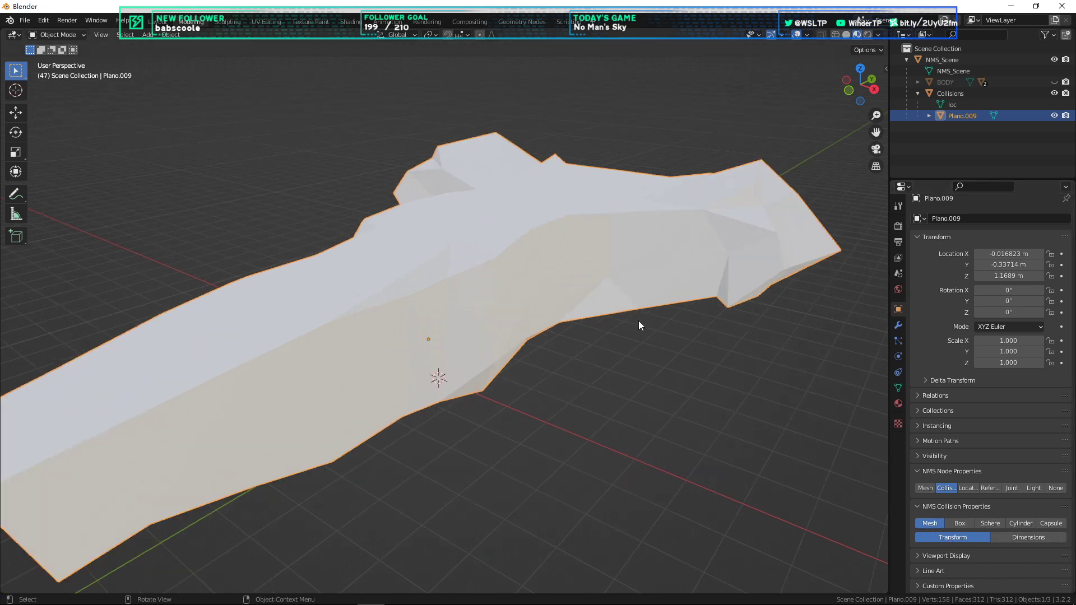
{"action": "scroll", "coordinate": [641, 319], "scroll_direction": "down", "scroll_amount": 3}
{"action": "scroll", "coordinate": [735, 280], "scroll_direction": "down", "scroll_amount": 1}
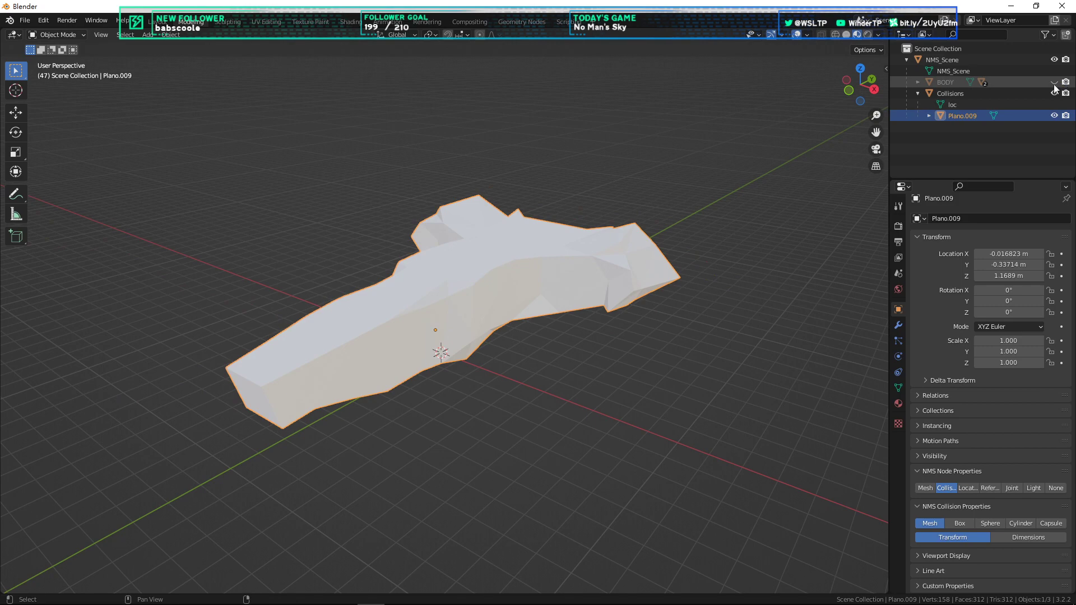
{"action": "left_click", "coordinate": [1054, 82]}
{"action": "key", "text": "KP_1"}
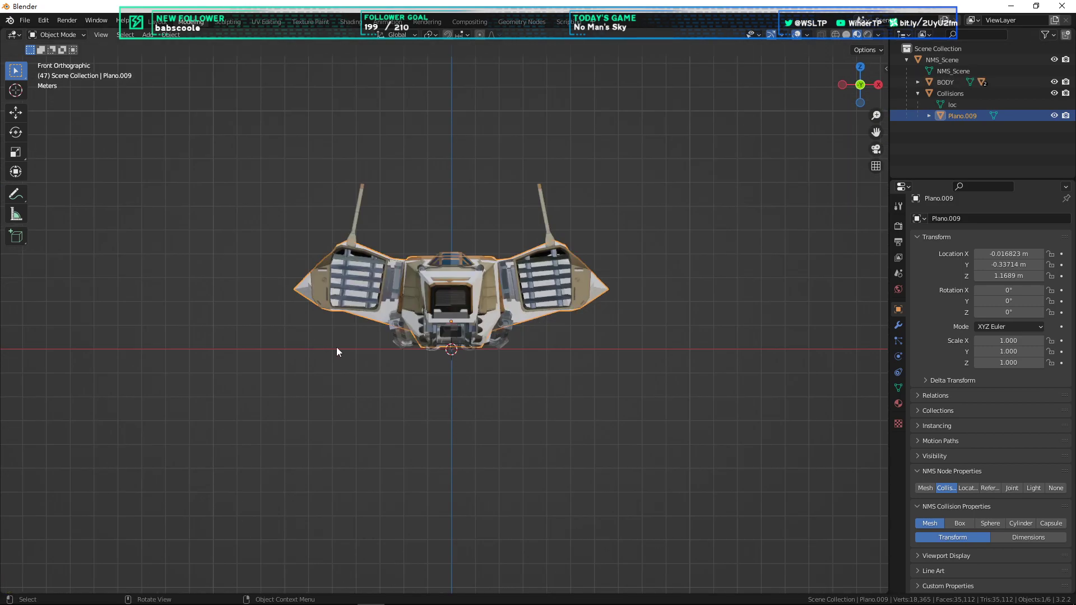
{"action": "middle_click_drag", "start_coordinate": [428, 383], "coordinate": [439, 338]}
{"action": "scroll", "coordinate": [482, 348], "scroll_direction": "up", "scroll_amount": 4}
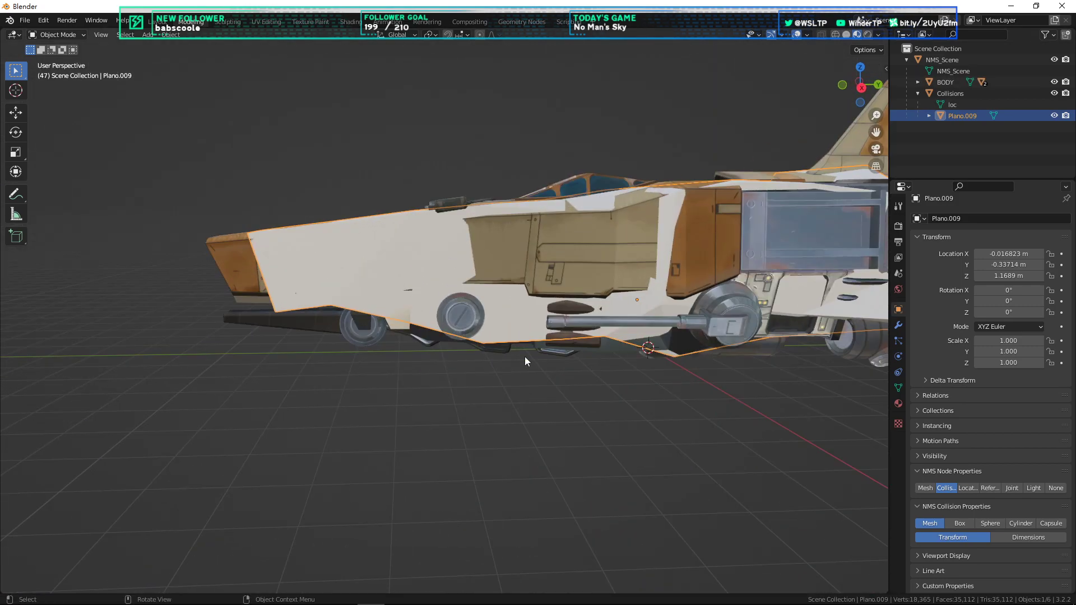
{"action": "key", "text": "KP_1"}
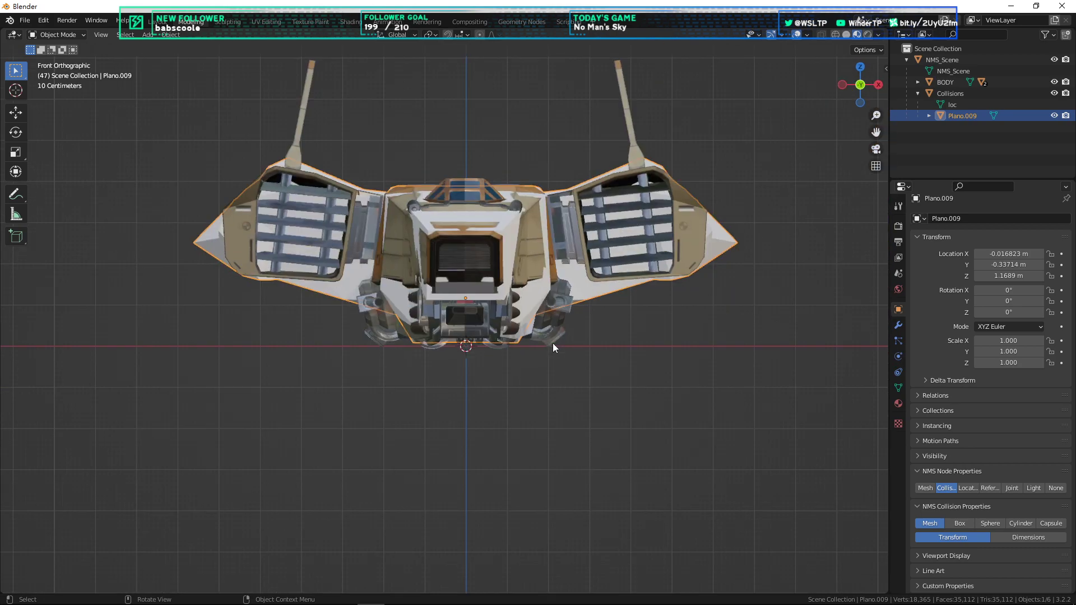
{"action": "middle_click_drag", "start_coordinate": [563, 297], "coordinate": [602, 238]}
{"action": "middle_click_drag", "start_coordinate": [809, 299], "coordinate": [568, 295], "text": "shift"}
{"action": "scroll", "coordinate": [566, 295], "scroll_direction": "up", "scroll_amount": 5}
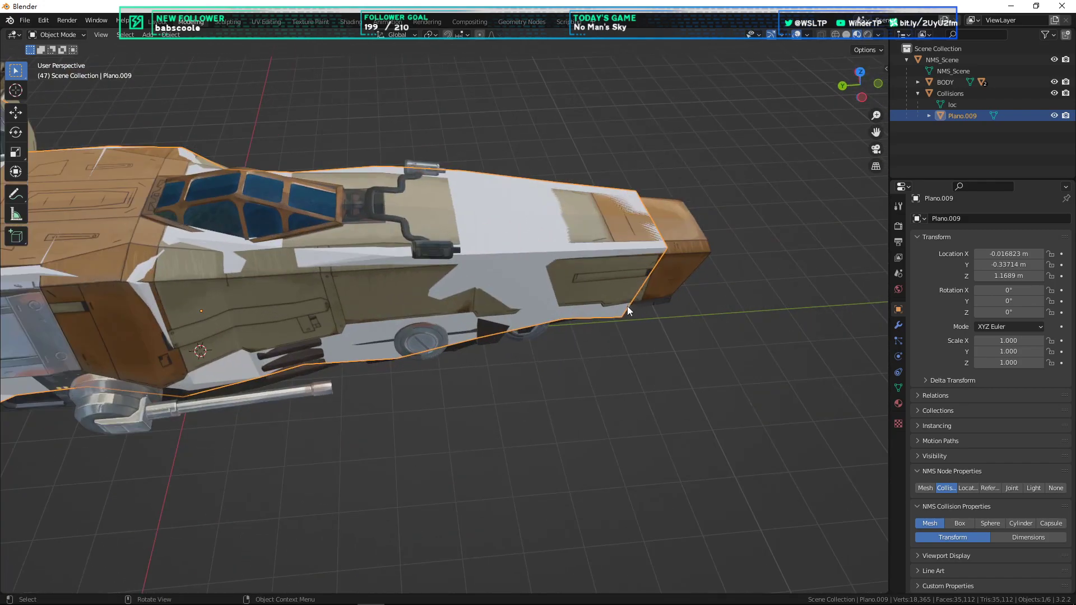
{"action": "middle_click_drag", "start_coordinate": [712, 308], "coordinate": [568, 330], "text": "shift"}
{"action": "middle_click_drag", "start_coordinate": [568, 330], "coordinate": [498, 296]}
{"action": "middle_click_drag", "start_coordinate": [501, 194], "coordinate": [620, 266]}
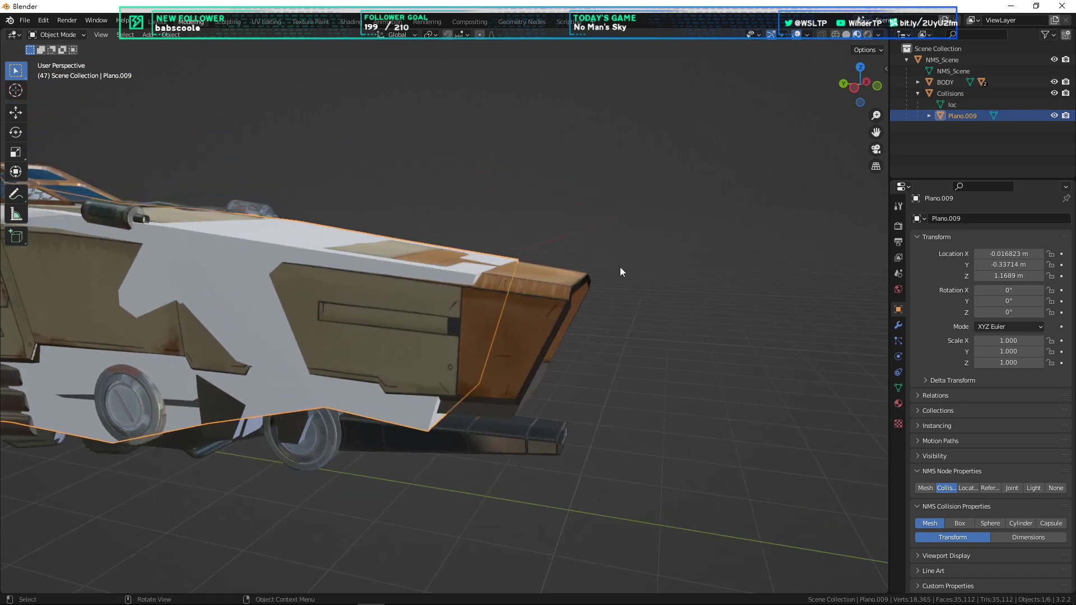
Step: Enter Edit Mode on the collision mesh Plano.009 at the front end of the ship's nose
{"action": "left_click", "coordinate": [962, 144]}
{"action": "left_click", "coordinate": [950, 116]}
{"action": "key", "text": "Tab"}
{"action": "scroll", "coordinate": [660, 224], "scroll_direction": "up", "scroll_amount": 2}
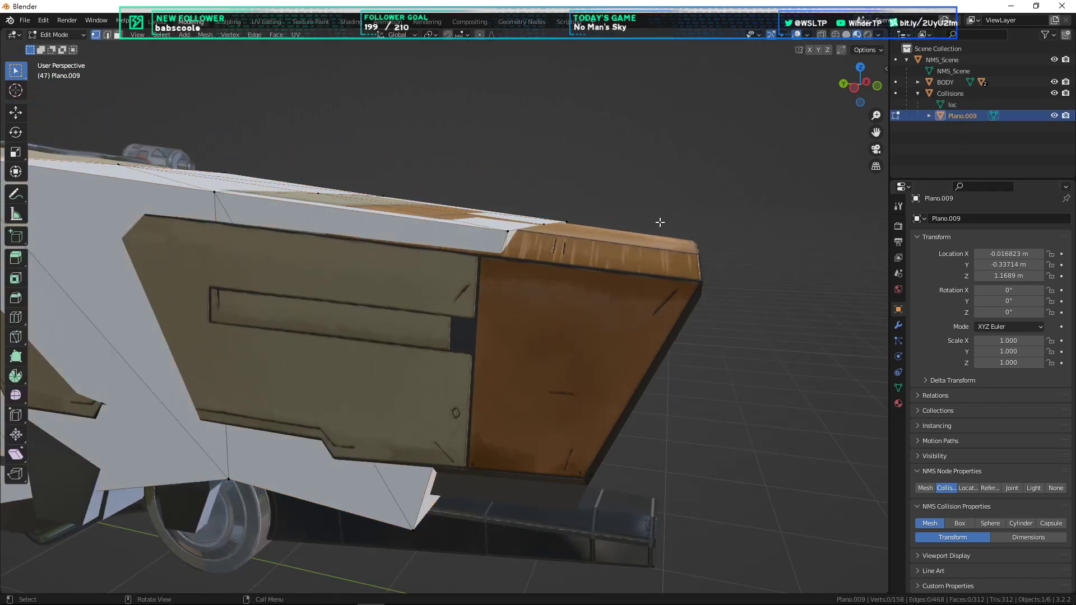
{"action": "scroll", "coordinate": [389, 163], "scroll_direction": "up", "scroll_amount": 2}
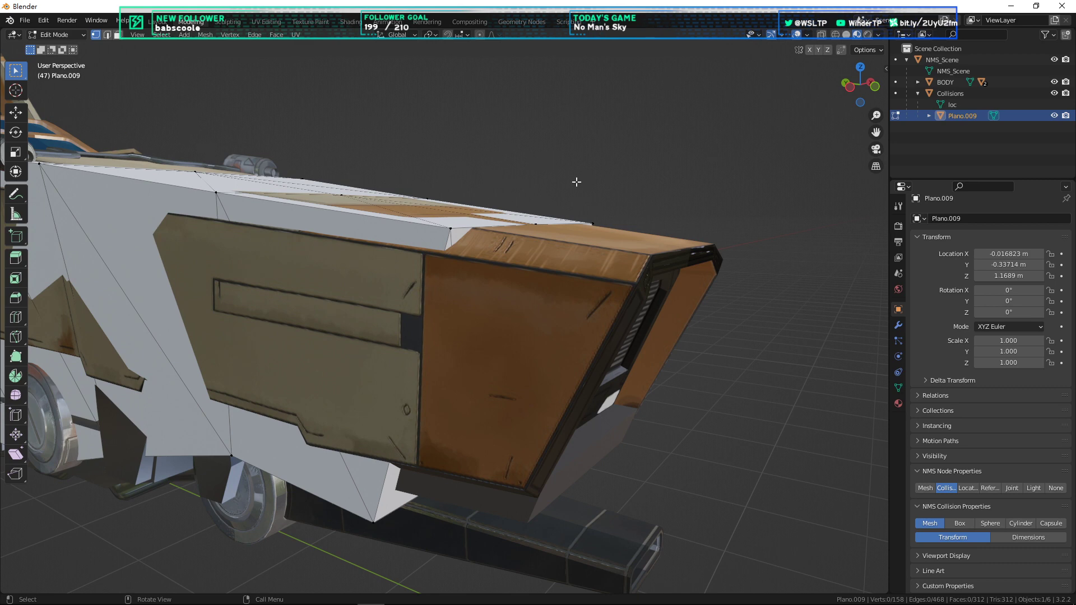
{"action": "middle_click_drag", "start_coordinate": [576, 182], "coordinate": [521, 236]}
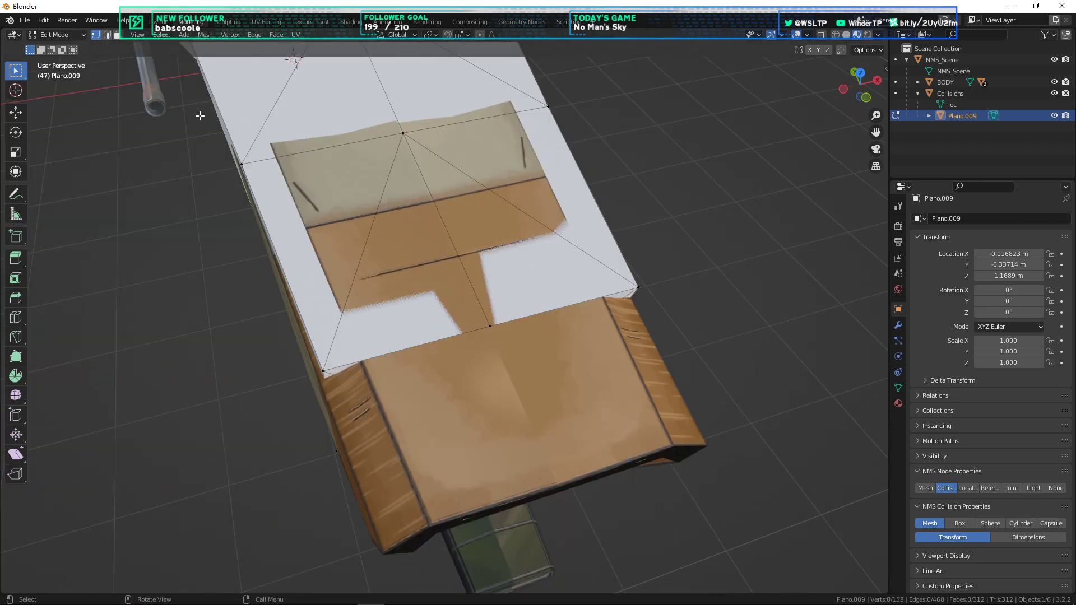
Step: Try selecting edges at the front of the collision mesh's nose in edge select mode
{"action": "left_click", "coordinate": [107, 34]}
{"action": "left_click", "coordinate": [216, 249]}
{"action": "left_click", "coordinate": [426, 338], "text": "shift"}
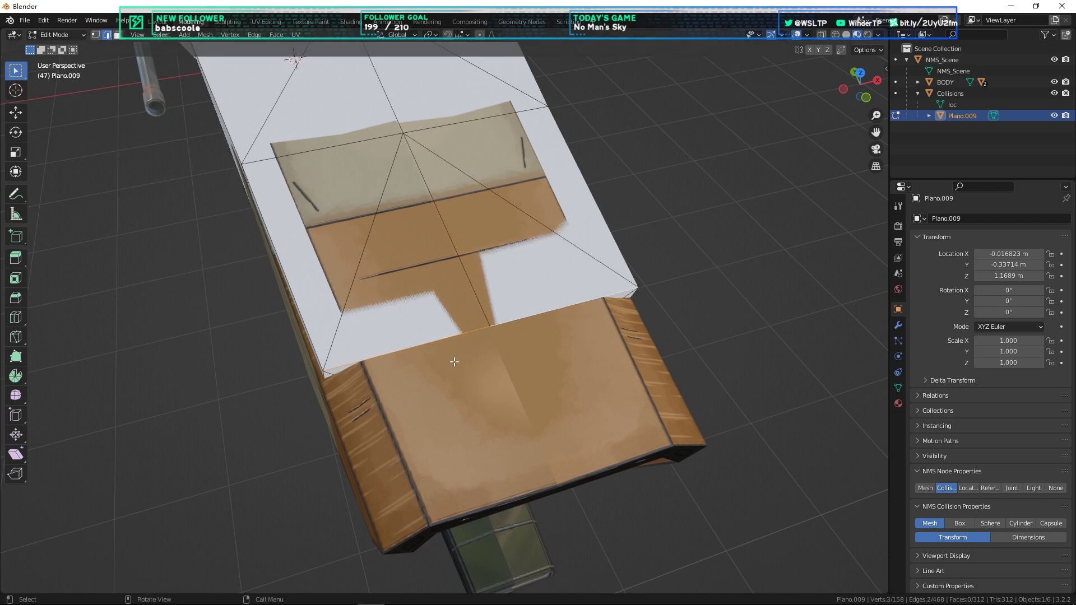
{"action": "middle_click_drag", "start_coordinate": [448, 359], "coordinate": [464, 352]}
{"action": "scroll", "coordinate": [457, 323], "scroll_direction": "up", "scroll_amount": 3}
{"action": "scroll", "coordinate": [457, 322], "scroll_direction": "down", "scroll_amount": 2}
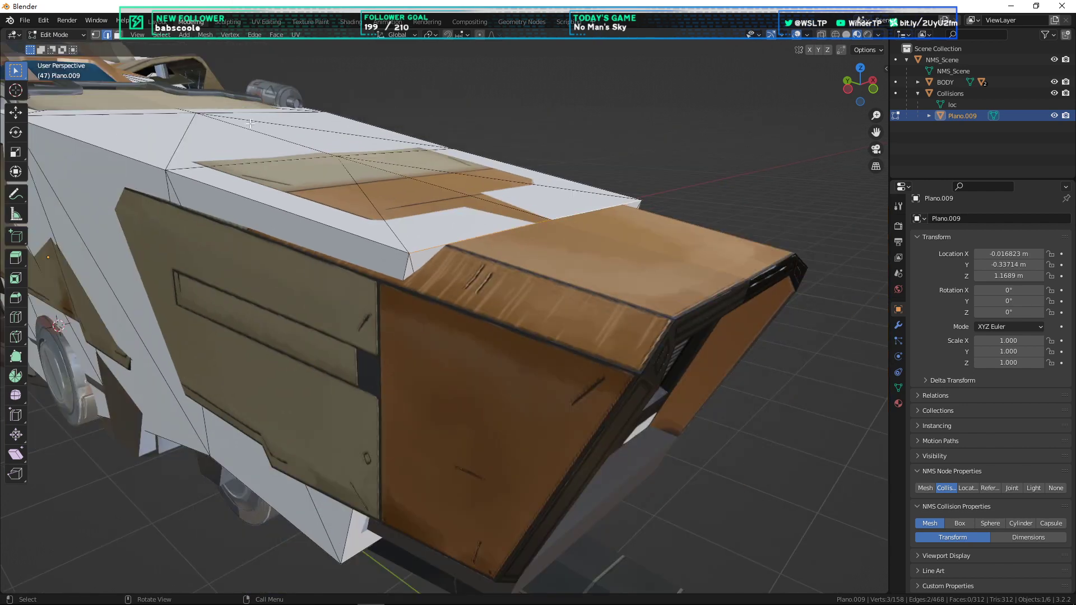
Step: Switch to face select mode and hide the BODY object to expose the collision mesh's front nose faces
{"action": "left_click", "coordinate": [118, 34]}
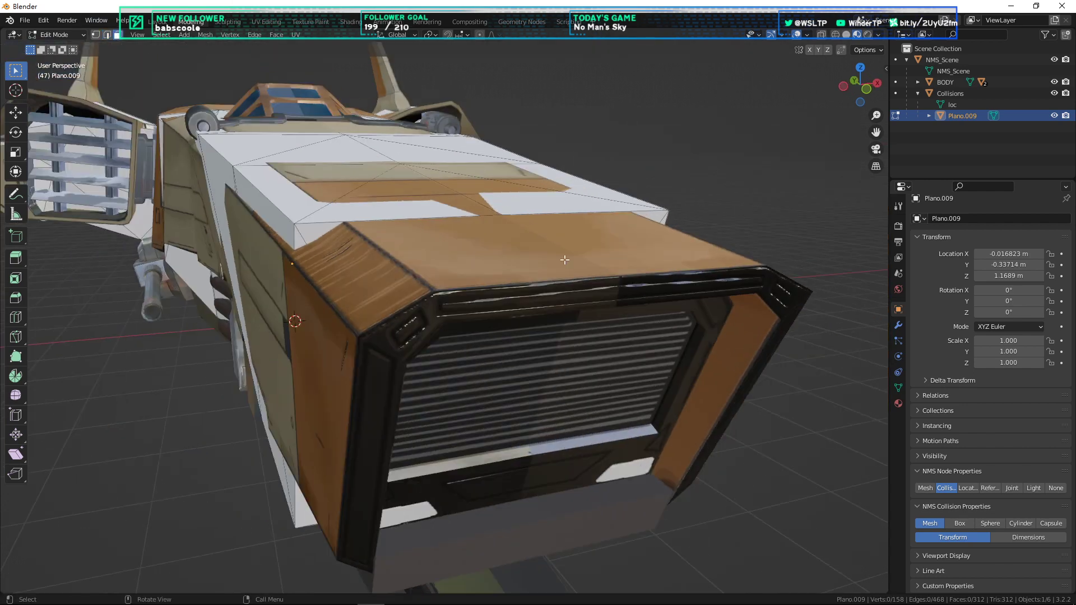
{"action": "middle_click_drag", "start_coordinate": [488, 269], "coordinate": [564, 259]}
{"action": "left_click", "coordinate": [1054, 82]}
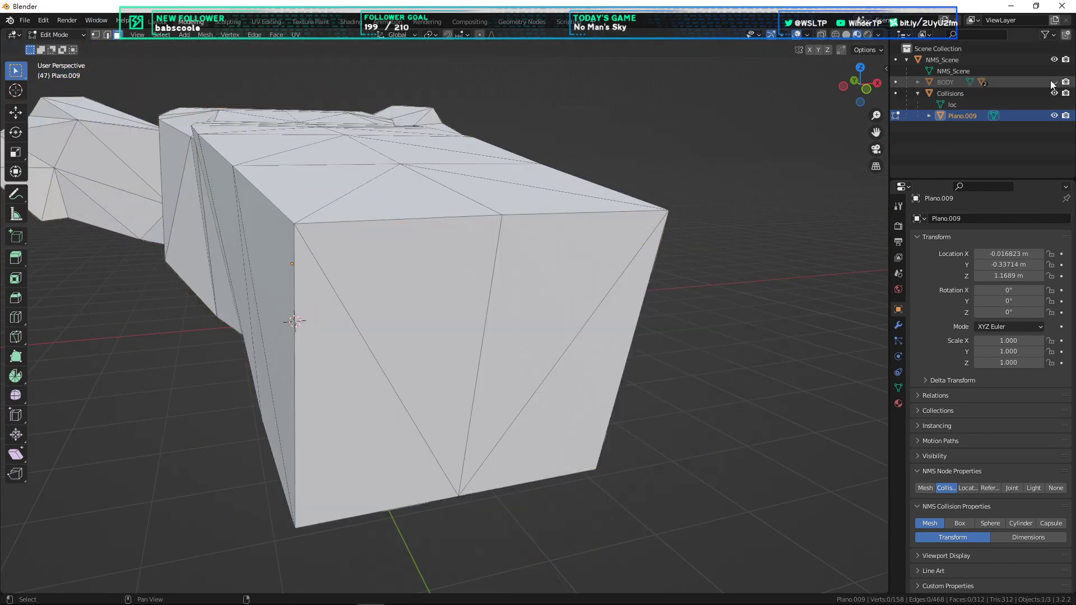
Step: Unhide BODY and move the collision mesh's four front nose faces about 1.02 m forward and 0.12 m down to cover the body's nose tip
{"action": "left_click", "coordinate": [535, 323], "text": "shift"}
{"action": "left_click", "coordinate": [536, 323], "text": "shift"}
{"action": "left_click", "coordinate": [366, 430], "text": "shift"}
{"action": "left_click", "coordinate": [545, 449], "text": "shift"}
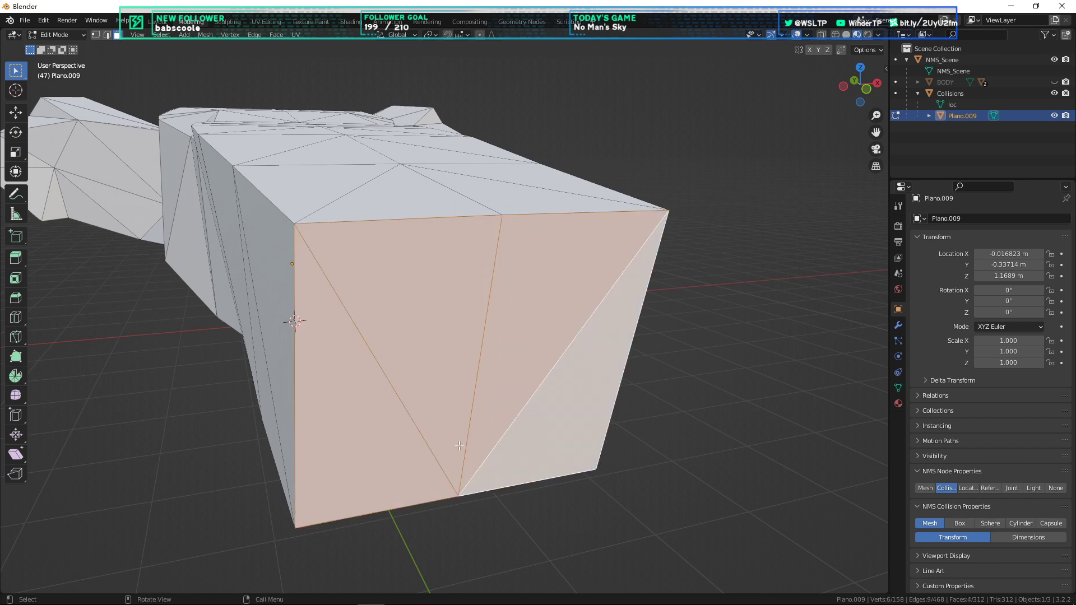
{"action": "middle_click_drag", "start_coordinate": [462, 446], "coordinate": [388, 395]}
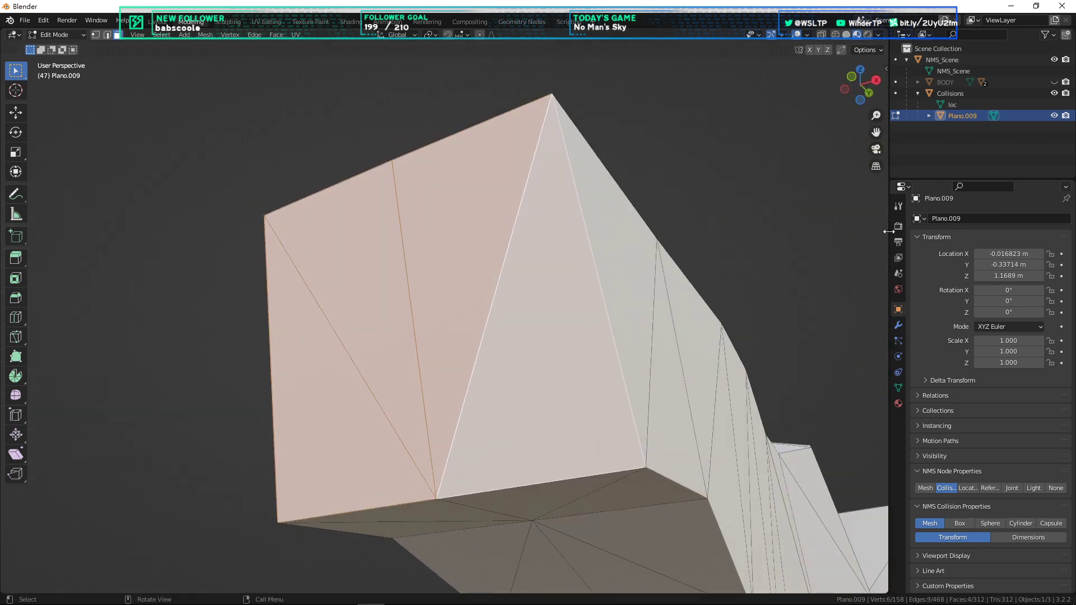
{"action": "left_click", "coordinate": [1054, 82]}
{"action": "middle_click_drag", "start_coordinate": [664, 224], "coordinate": [576, 259]}
{"action": "key", "text": "KP_3"}
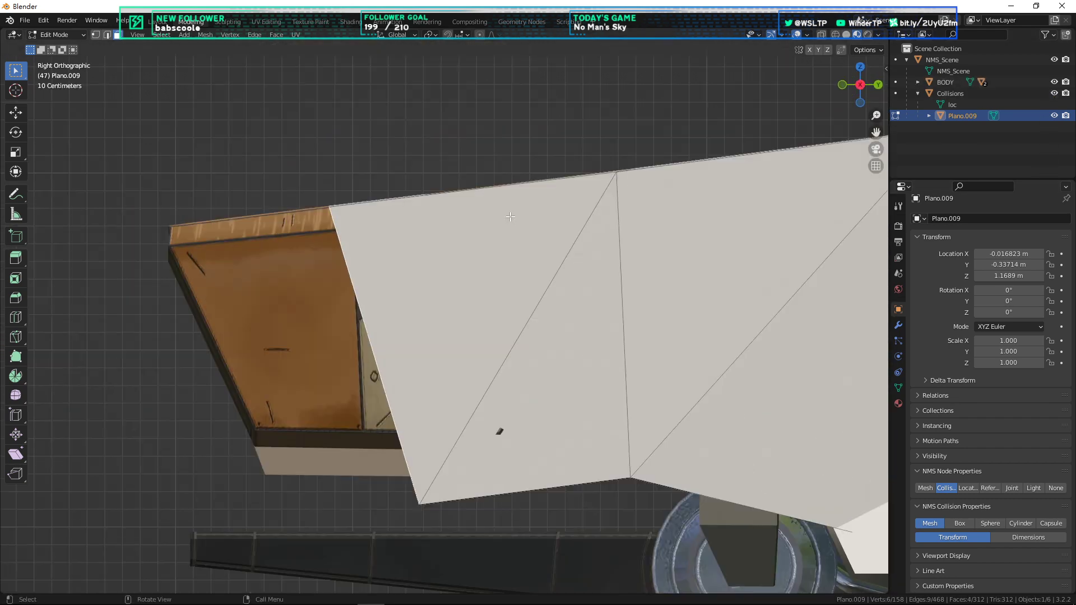
{"action": "scroll", "coordinate": [619, 258], "scroll_direction": "up", "scroll_amount": 2}
{"action": "key", "text": "g"}
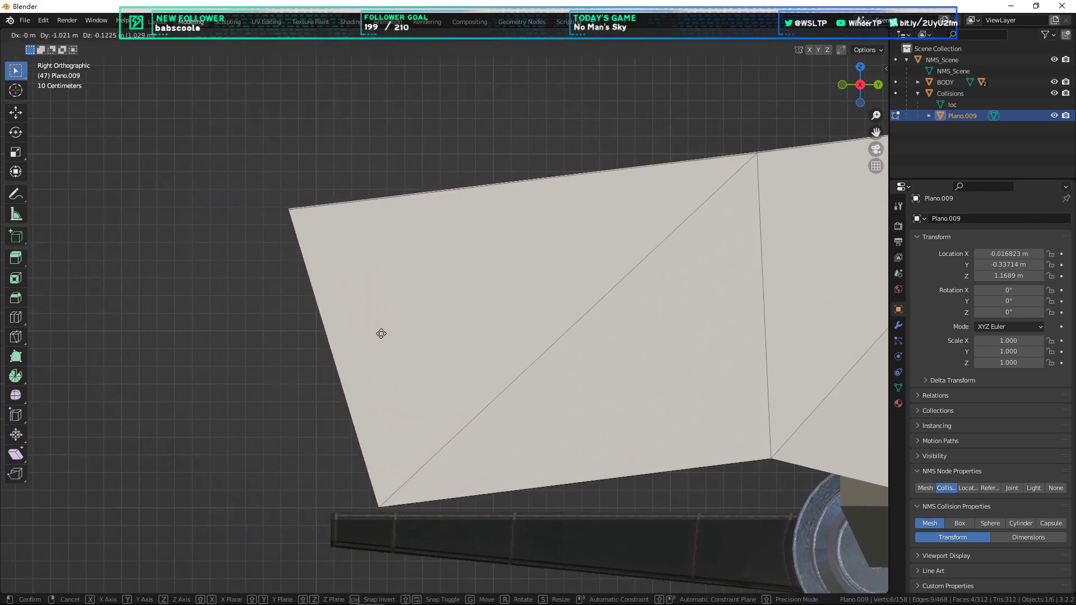
{"action": "left_click", "coordinate": [380, 335]}
Step: Check the extended nose of the collision mesh against the body from the side and below, and leave Edit Mode
{"action": "middle_click_drag", "start_coordinate": [380, 335], "coordinate": [514, 307]}
{"action": "scroll", "coordinate": [526, 305], "scroll_direction": "down", "scroll_amount": 3}
{"action": "scroll", "coordinate": [571, 408], "scroll_direction": "up", "scroll_amount": 4}
{"action": "scroll", "coordinate": [493, 348], "scroll_direction": "down", "scroll_amount": 2}
{"action": "scroll", "coordinate": [482, 367], "scroll_direction": "down", "scroll_amount": 2}
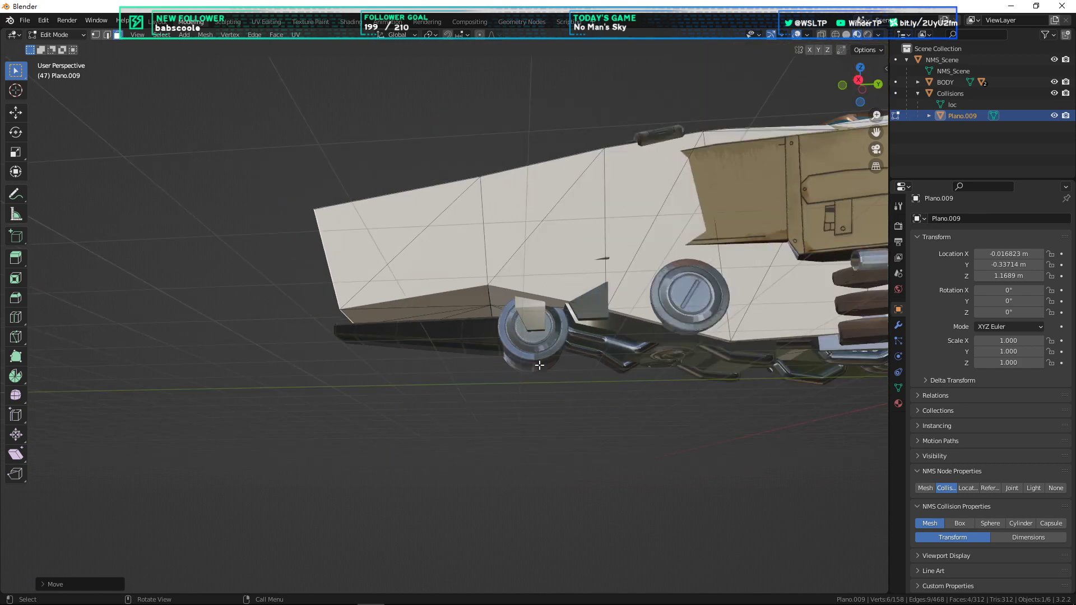
{"action": "middle_click_drag", "start_coordinate": [538, 366], "coordinate": [524, 436]}
{"action": "key", "text": "Tab"}
Step: Select the collision mesh Plano.009 and examine how its outline fits the whole ship from the front, the side and low angles
{"action": "middle_click_drag", "start_coordinate": [645, 440], "coordinate": [728, 420]}
{"action": "scroll", "coordinate": [668, 390], "scroll_direction": "down", "scroll_amount": 4}
{"action": "middle_click_drag", "start_coordinate": [667, 390], "coordinate": [686, 421]}
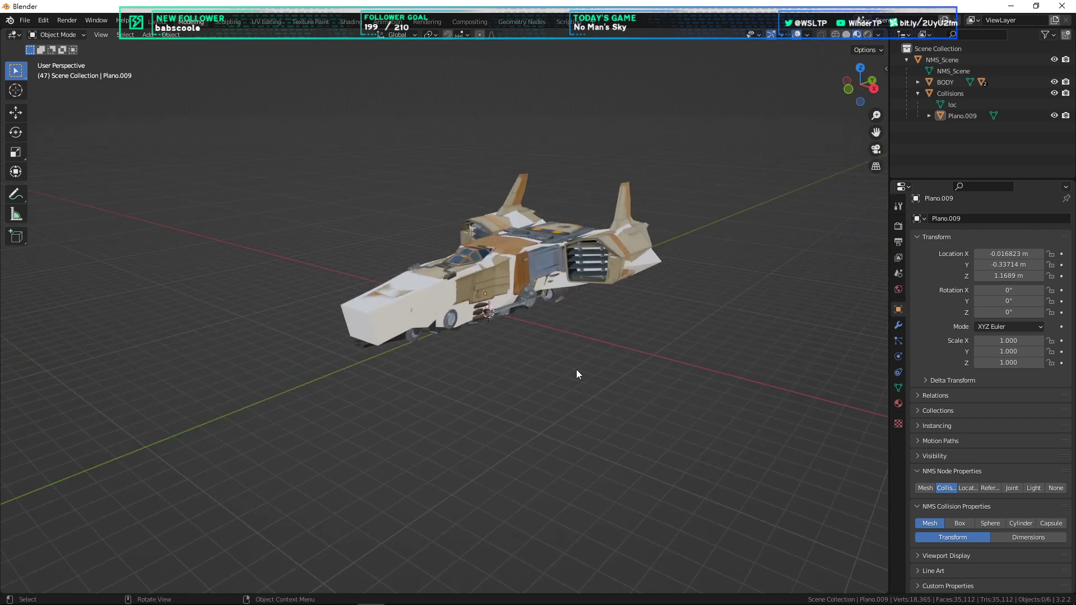
{"action": "scroll", "coordinate": [576, 370], "scroll_direction": "up", "scroll_amount": 3}
{"action": "middle_click_drag", "start_coordinate": [602, 329], "coordinate": [579, 367]}
{"action": "left_click", "coordinate": [432, 307]}
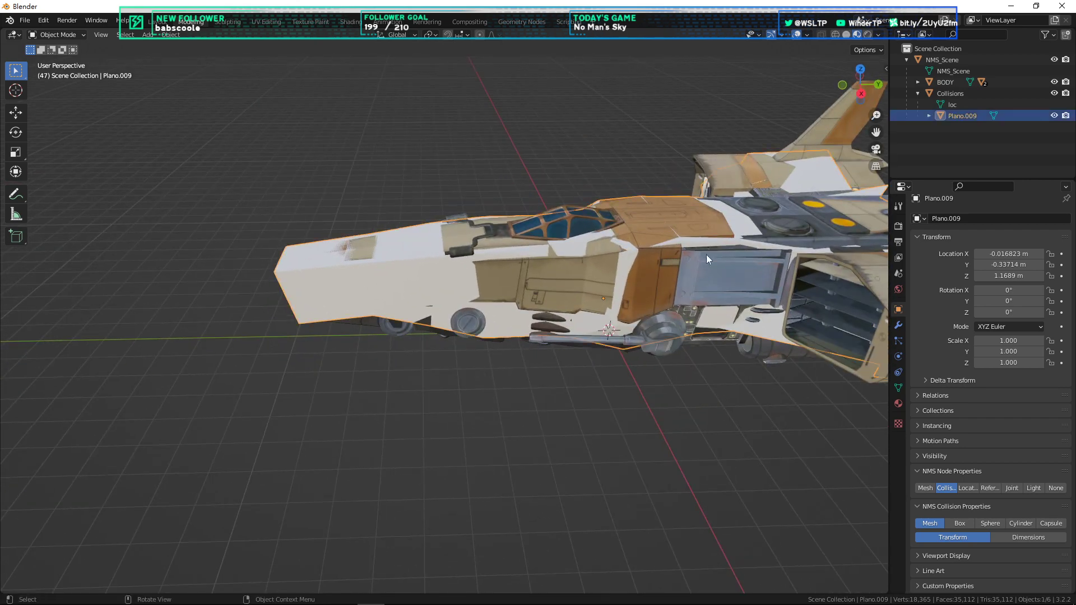
{"action": "middle_click_drag", "start_coordinate": [701, 325], "coordinate": [683, 336]}
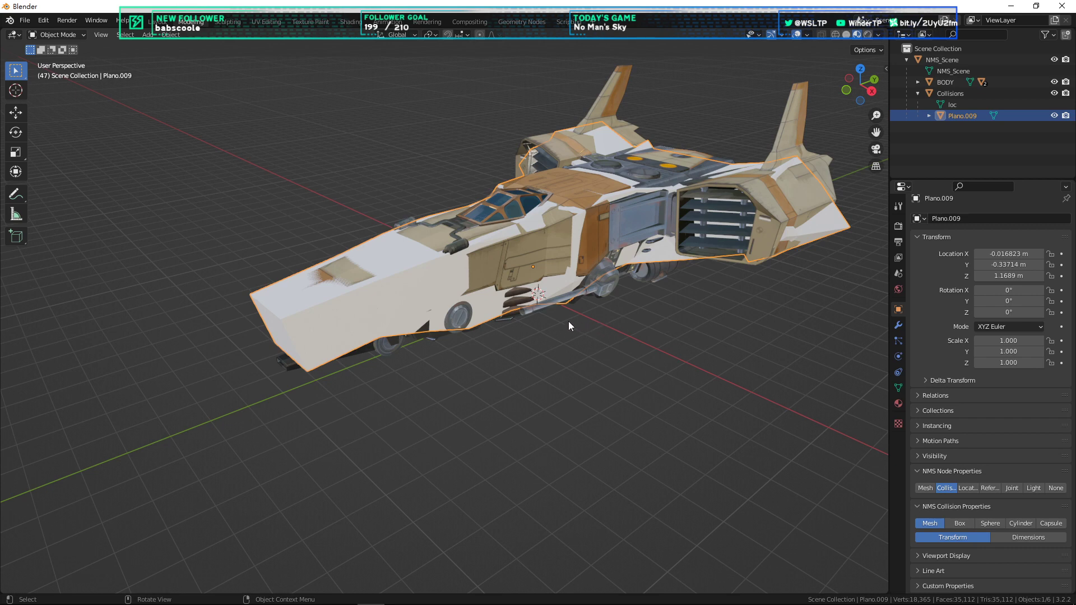
{"action": "mouse_move", "coordinate": [621, 341]}
{"action": "middle_mouse_down"}
{"action": "mouse_move", "coordinate": [600, 346]}
{"action": "mouse_move", "coordinate": [628, 354]}
{"action": "middle_mouse_up"}
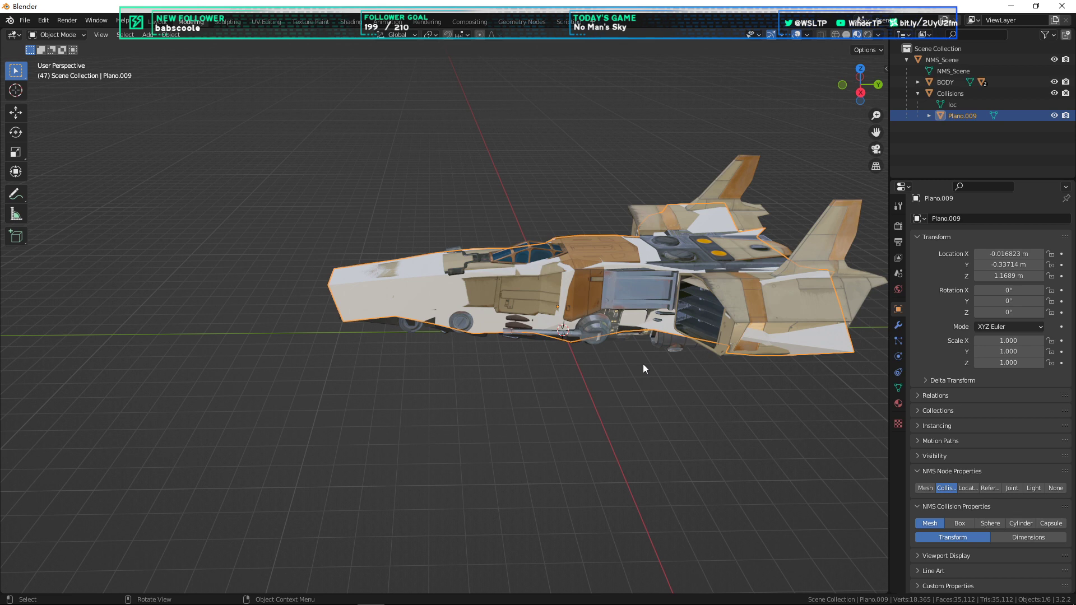
{"action": "scroll", "coordinate": [643, 364], "scroll_direction": "up", "scroll_amount": 3}
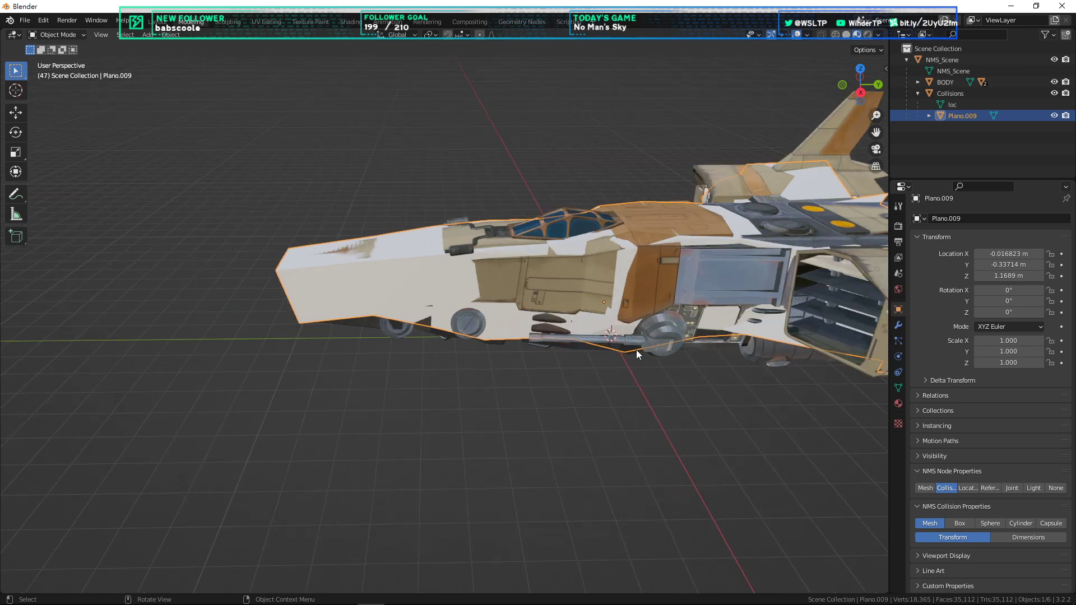
{"action": "middle_click_drag", "start_coordinate": [588, 378], "coordinate": [556, 287]}
{"action": "middle_click_drag", "start_coordinate": [576, 361], "coordinate": [422, 391]}
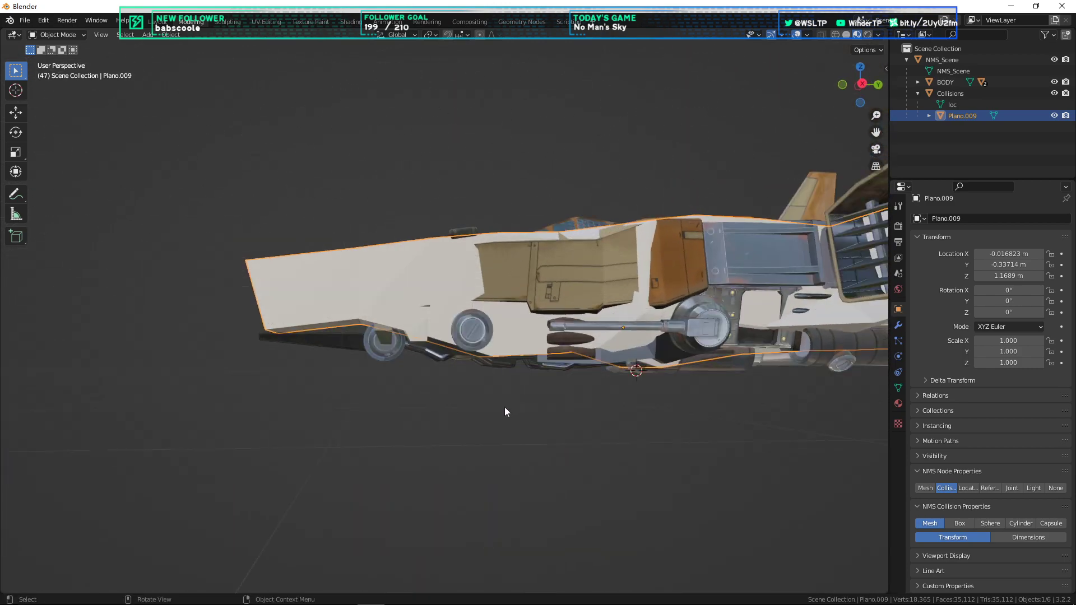
{"action": "middle_click_drag", "start_coordinate": [373, 348], "coordinate": [434, 319]}
{"action": "scroll", "coordinate": [469, 325], "scroll_direction": "down", "scroll_amount": 2}
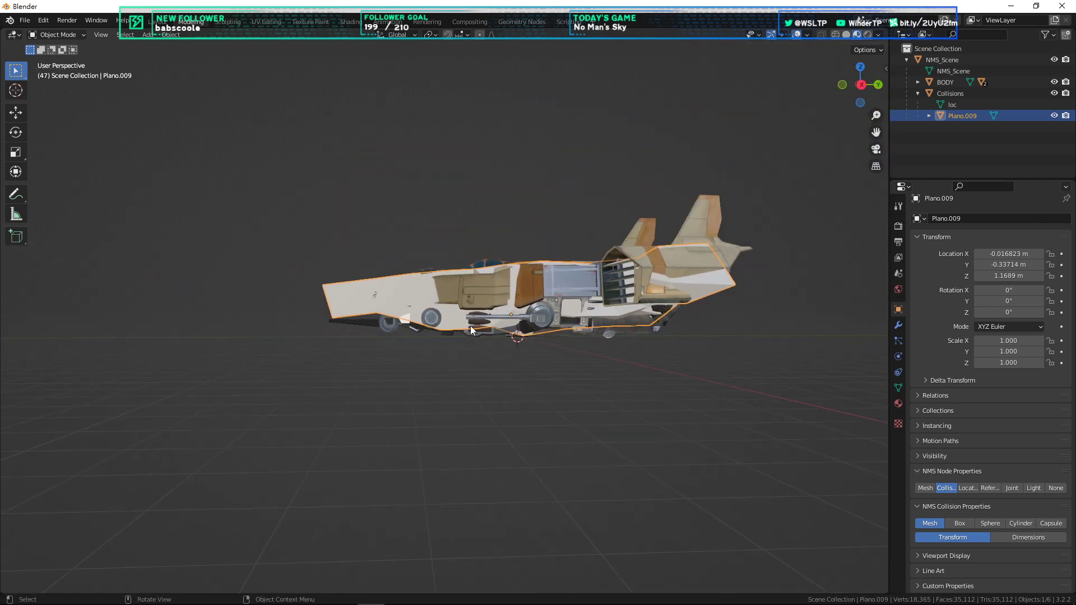
{"action": "scroll", "coordinate": [492, 340], "scroll_direction": "up", "scroll_amount": 4}
{"action": "middle_click_drag", "start_coordinate": [574, 317], "coordinate": [556, 332]}
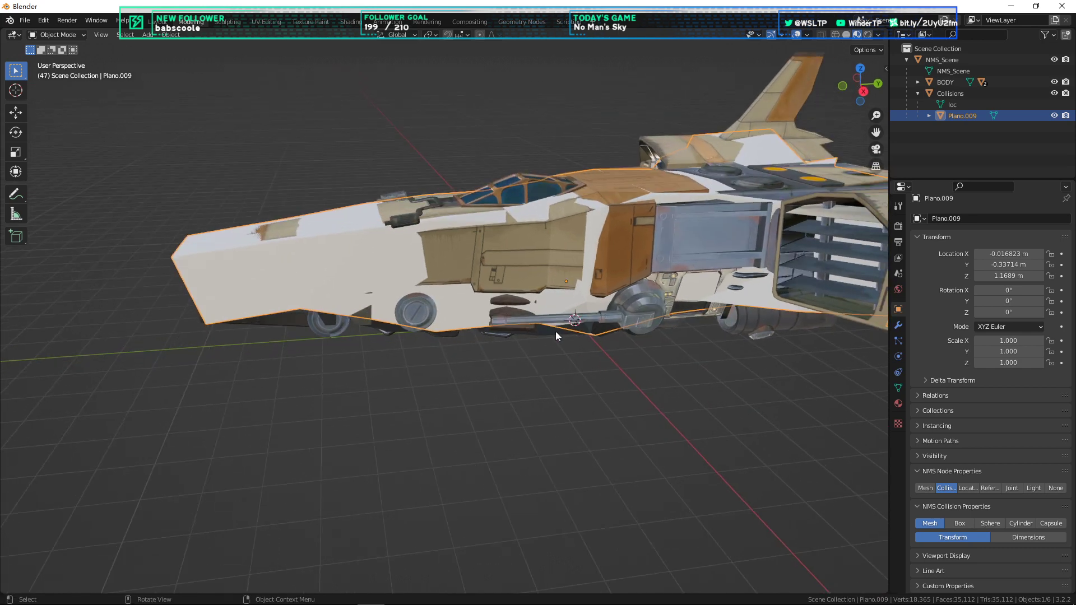
Step: Add a new NMS box collision node under the Collisions locator
{"action": "left_click", "coordinate": [993, 92]}
{"action": "right_click", "coordinate": [572, 425]}
{"action": "mouse_move", "coordinate": [571, 417]}
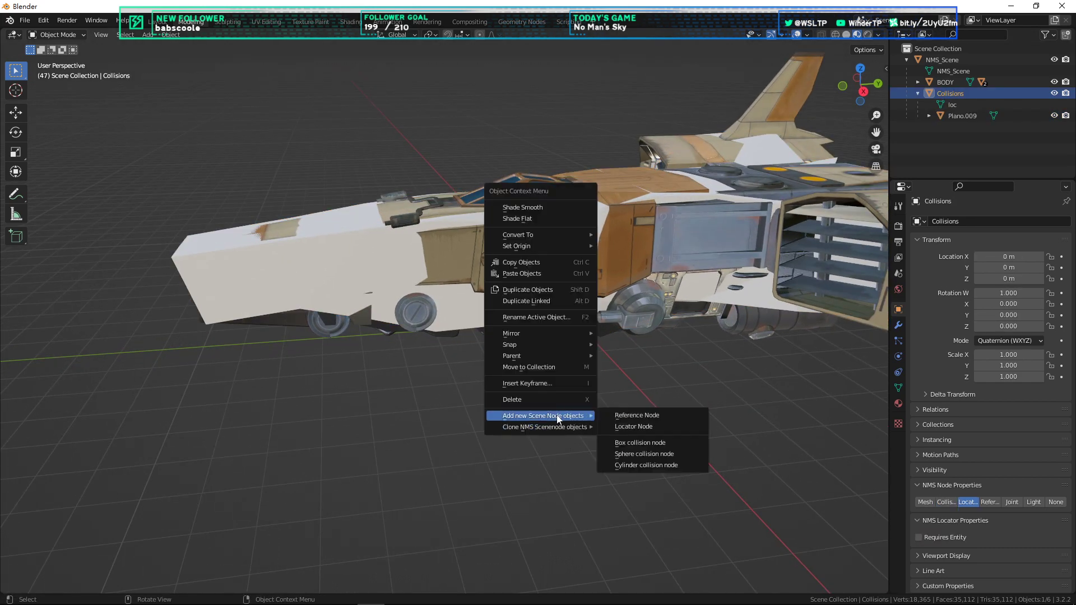
{"action": "mouse_move", "coordinate": [644, 443]}
{"action": "left_click", "coordinate": [709, 464]}
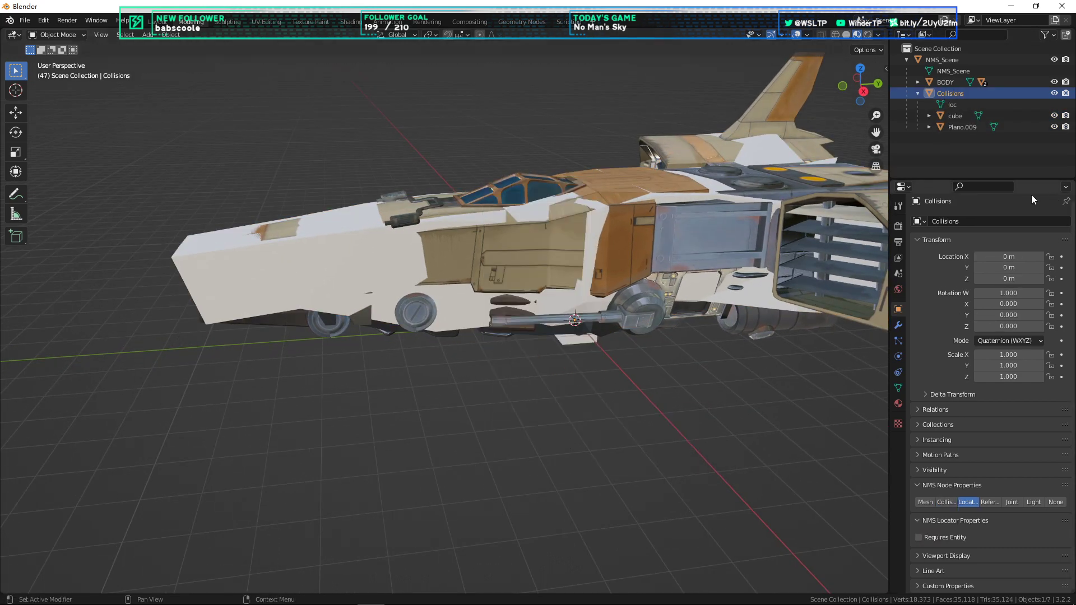
Step: Delete the existing cube collision object under Collisions
{"action": "left_click", "coordinate": [958, 116]}
{"action": "key", "text": "Delete"}
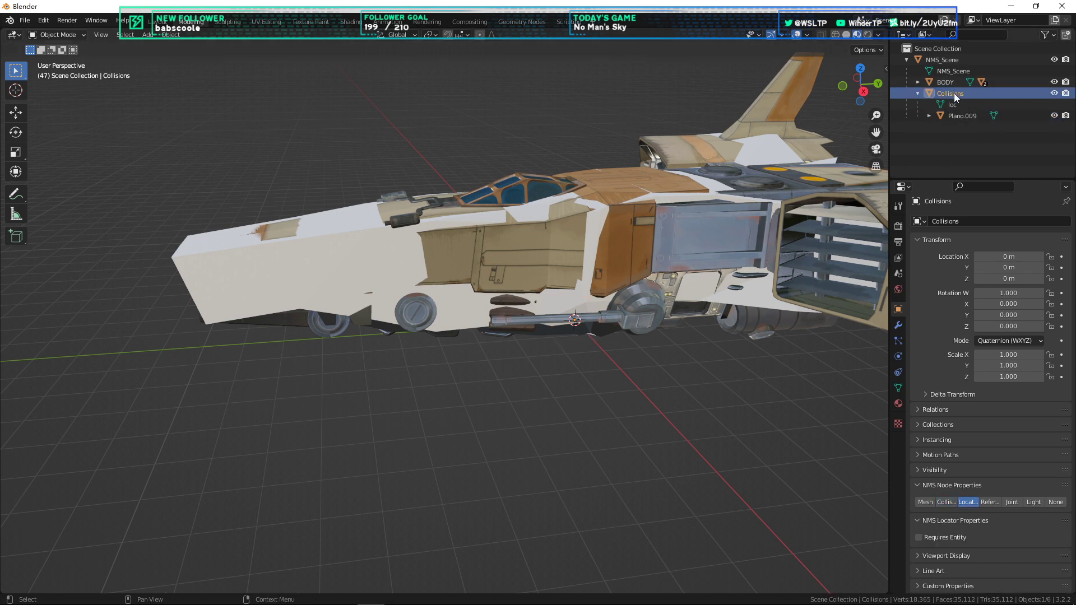
{"action": "left_click", "coordinate": [945, 153]}
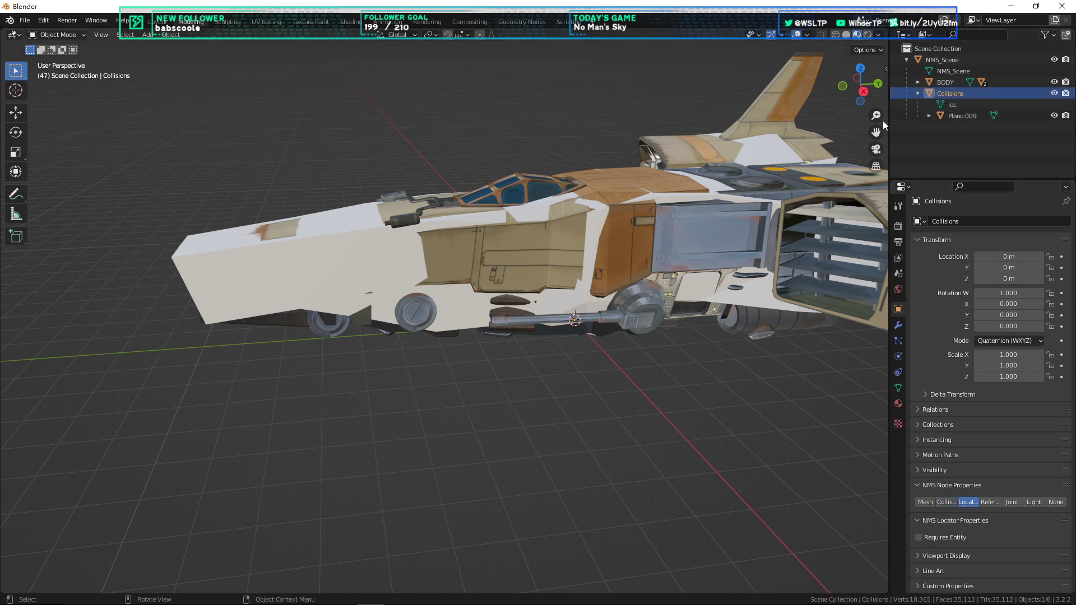
Step: Add a new box collision node under the Collisions object
{"action": "left_click", "coordinate": [947, 94]}
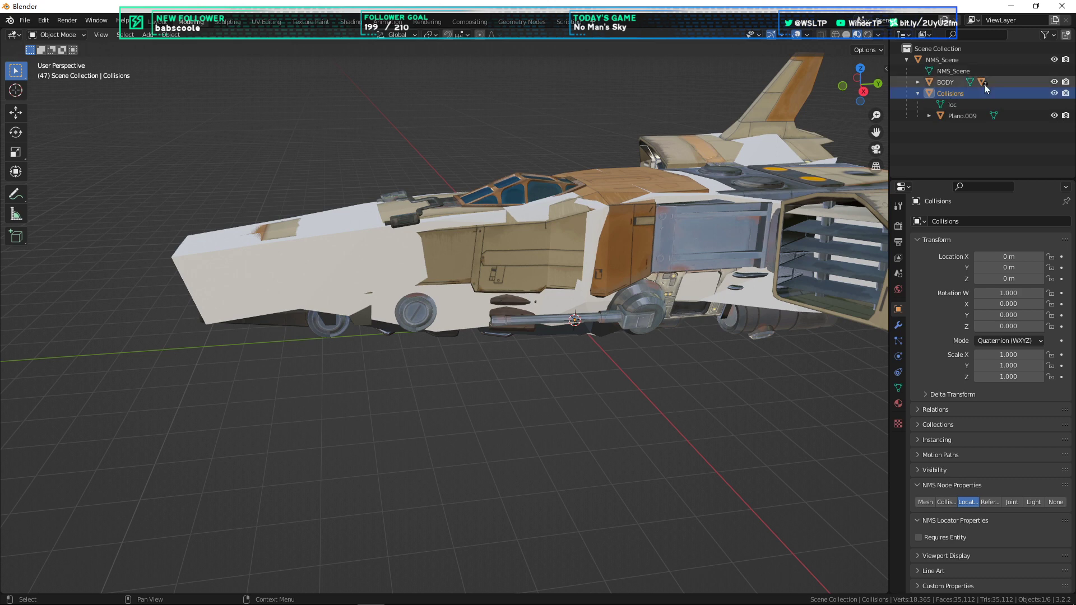
{"action": "right_click", "coordinate": [538, 401]}
{"action": "mouse_move", "coordinate": [536, 402]}
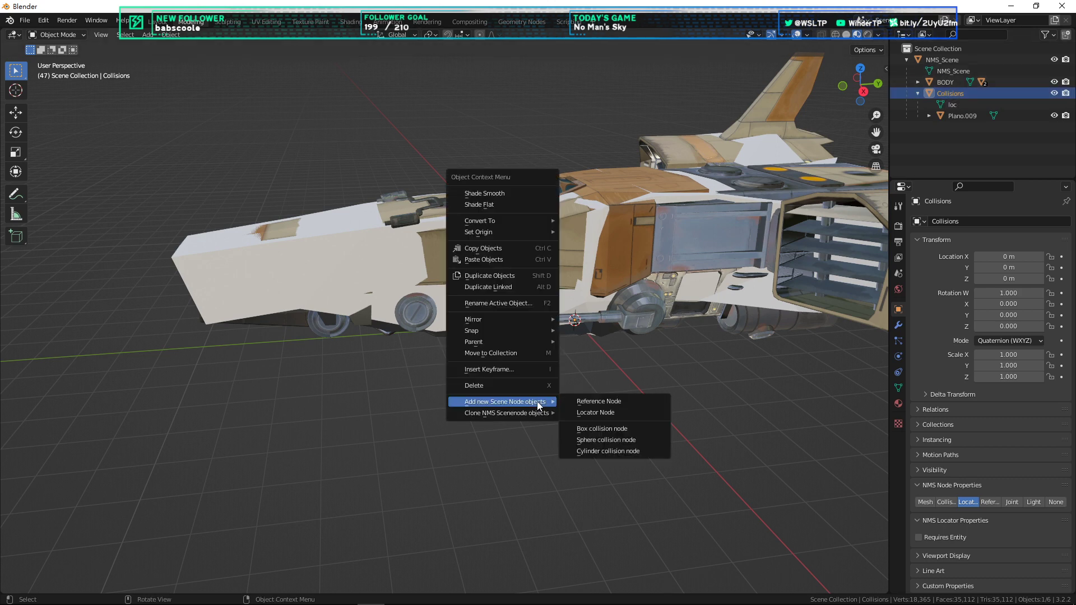
{"action": "left_click", "coordinate": [590, 430]}
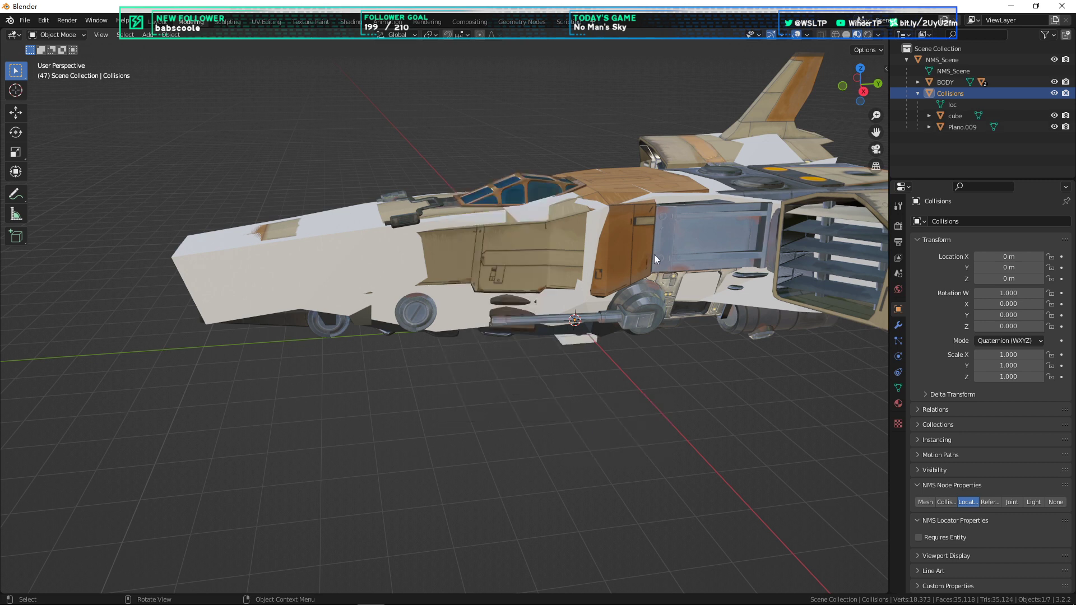
Step: Move the new collision cube in front view onto the +X tail fin, at about X 3.9 m and Y 5.9 m
{"action": "left_click", "coordinate": [955, 116]}
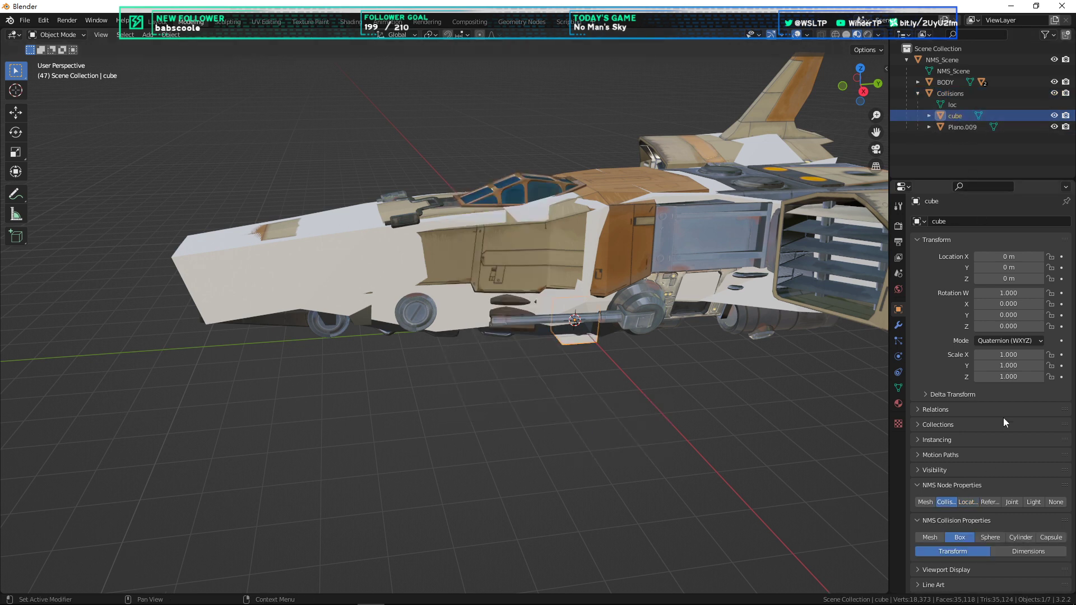
{"action": "scroll", "coordinate": [992, 448], "scroll_direction": "down", "scroll_amount": 1}
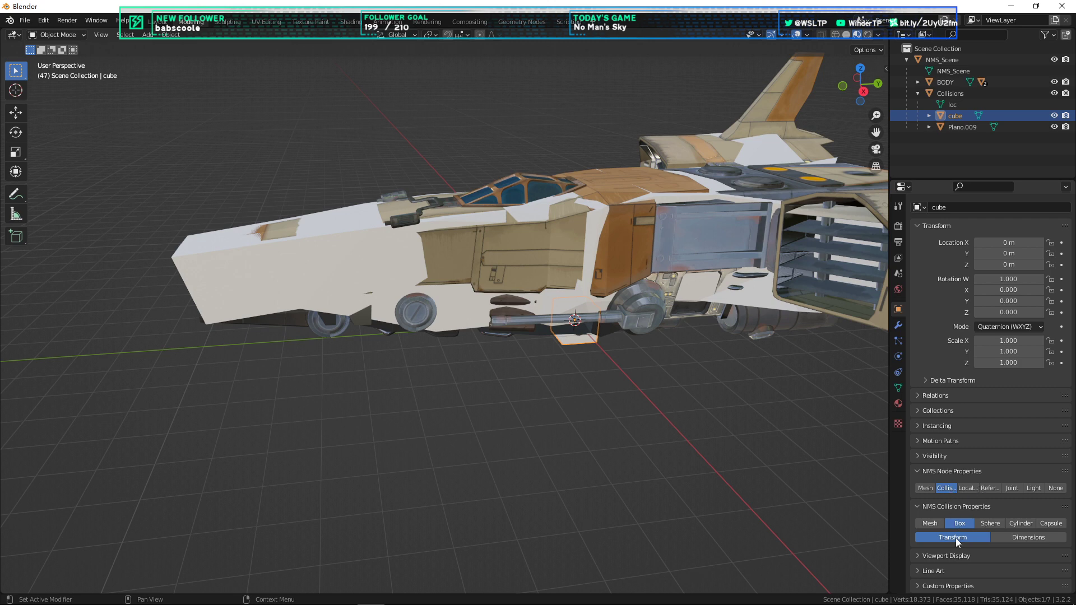
{"action": "key", "text": "KP_3"}
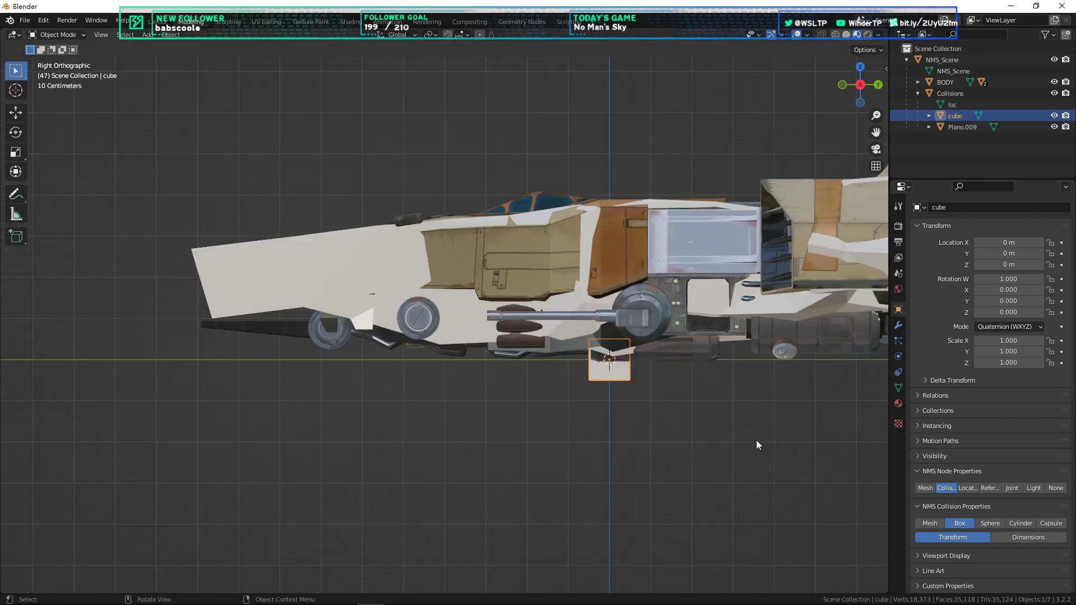
{"action": "key", "text": "KP_1"}
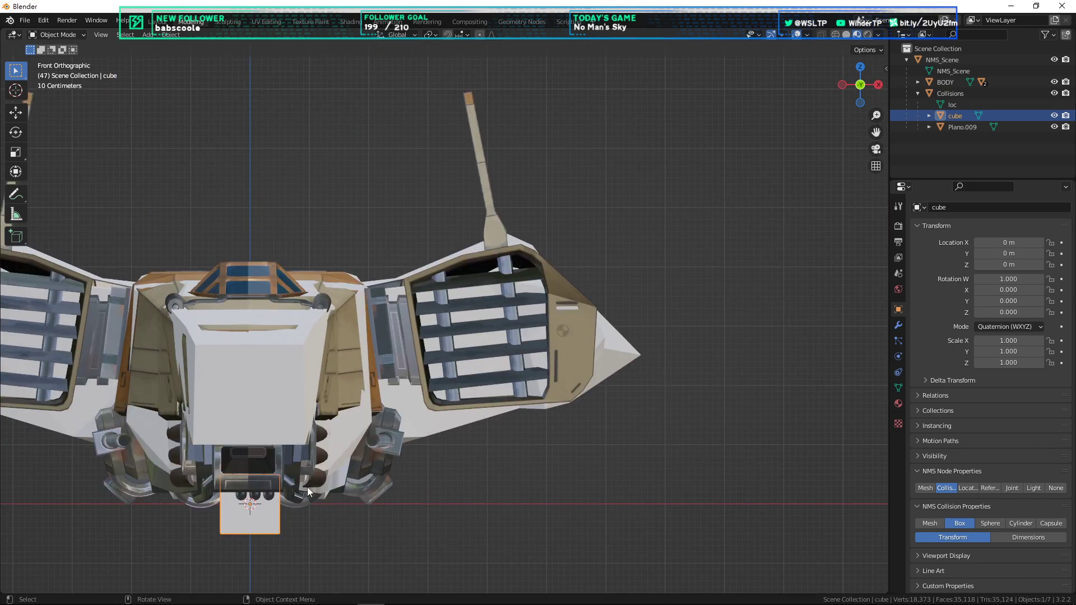
{"action": "key", "text": "g"}
{"action": "left_click", "coordinate": [539, 109]}
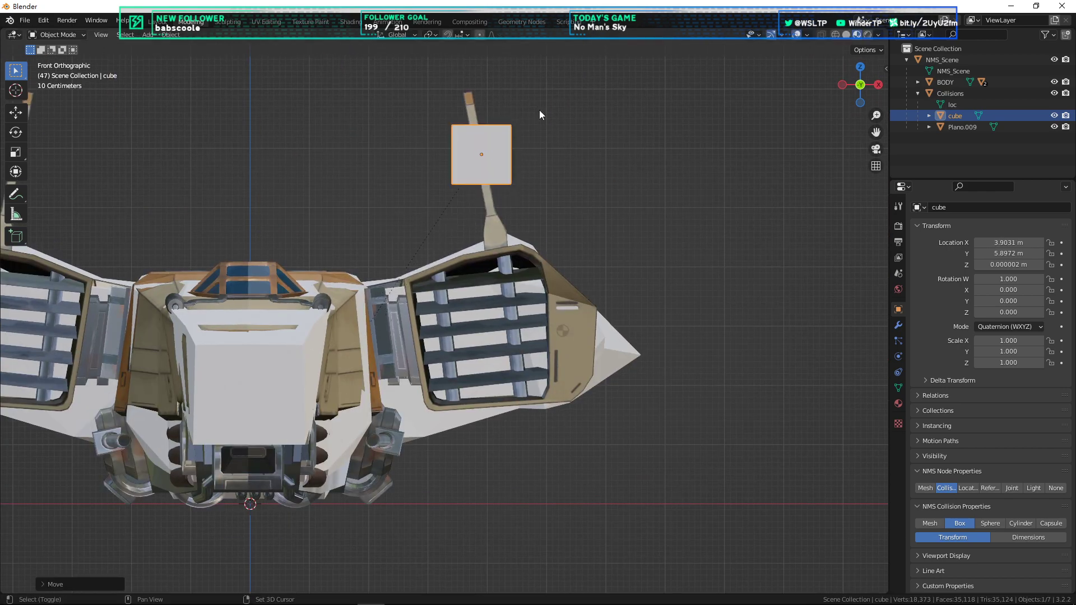
{"action": "middle_click_drag", "start_coordinate": [542, 105], "coordinate": [531, 243], "text": "shift"}
{"action": "scroll", "coordinate": [532, 243], "scroll_direction": "up", "scroll_amount": 5}
{"action": "scroll", "coordinate": [445, 163], "scroll_direction": "down", "scroll_amount": 4}
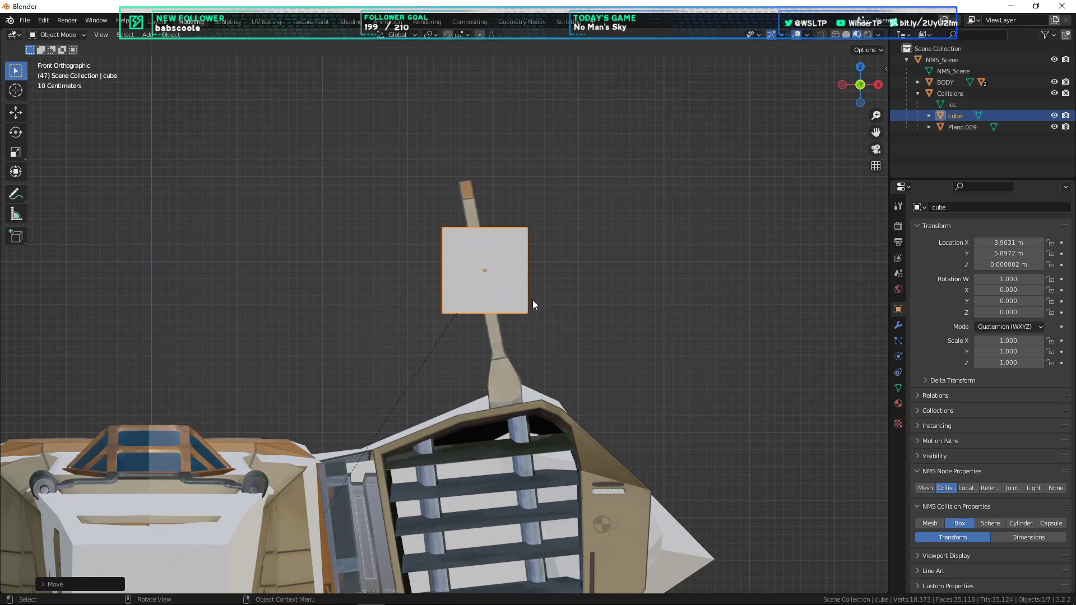
{"action": "scroll", "coordinate": [601, 387], "scroll_direction": "up", "scroll_amount": 3}
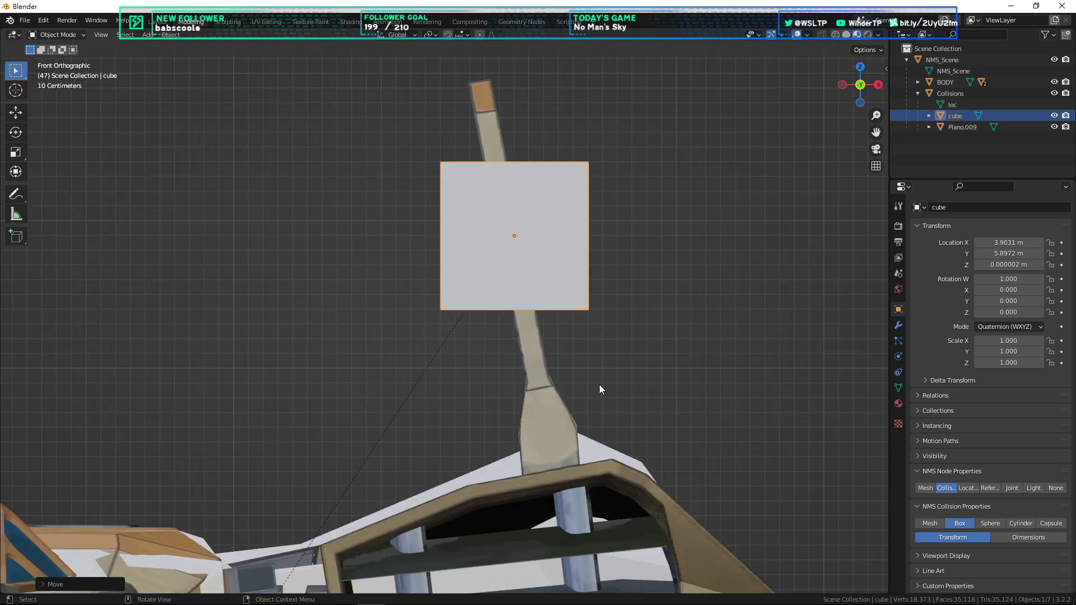
{"action": "scroll", "coordinate": [615, 311], "scroll_direction": "down", "scroll_amount": 4}
{"action": "scroll", "coordinate": [615, 311], "scroll_direction": "down", "scroll_amount": 3}
{"action": "key", "text": "g"}
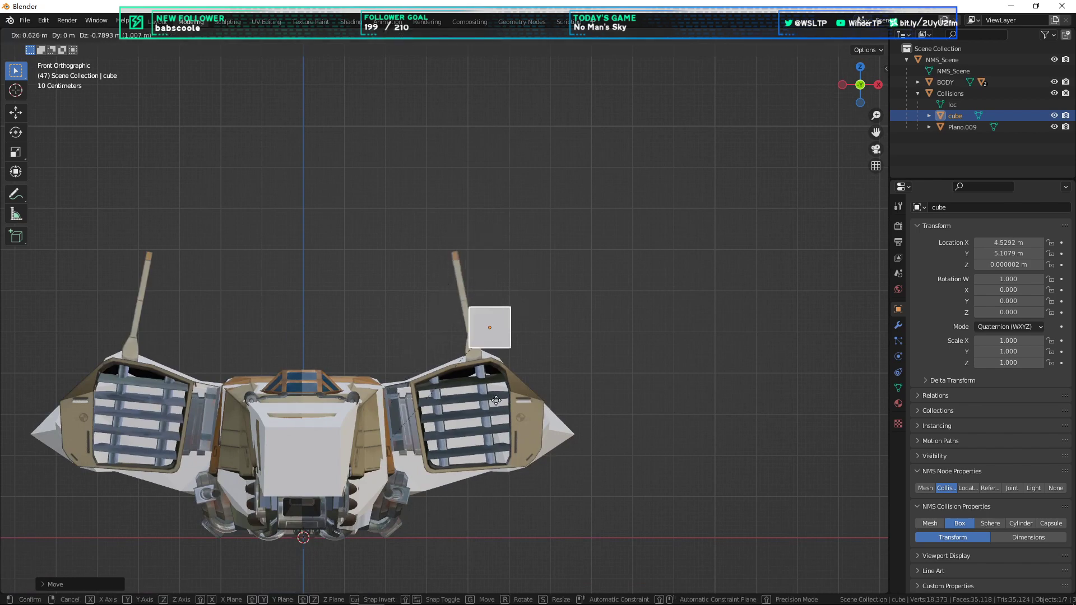
{"action": "right_click", "coordinate": [500, 392]}
{"action": "scroll", "coordinate": [582, 323], "scroll_direction": "up", "scroll_amount": 6}
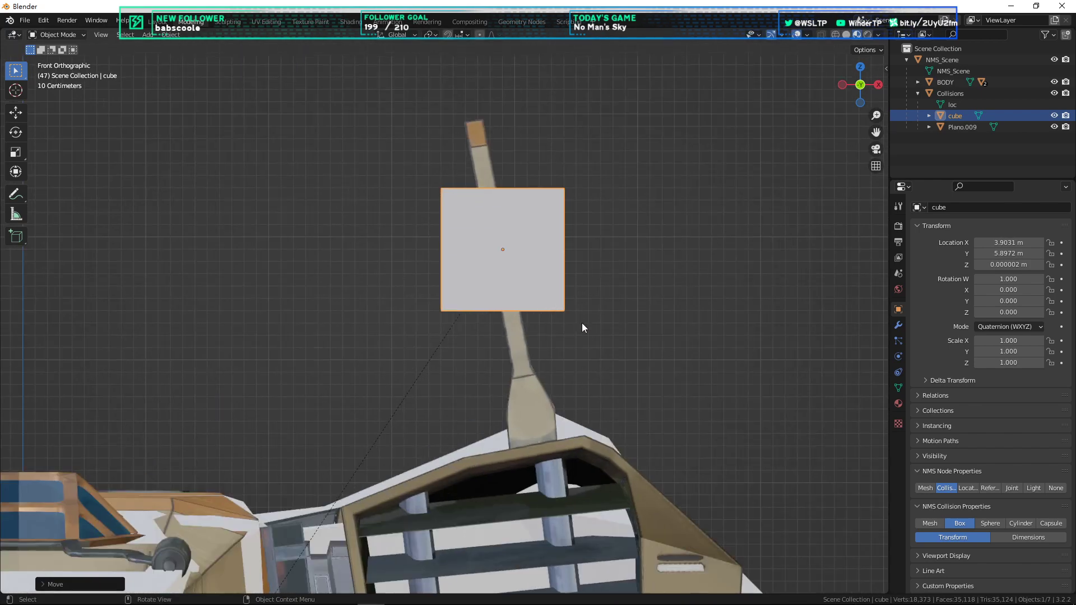
{"action": "scroll", "coordinate": [606, 322], "scroll_direction": "down", "scroll_amount": 1}
{"action": "middle_click_drag", "start_coordinate": [795, 283], "coordinate": [252, 343]}
{"action": "scroll", "coordinate": [252, 347], "scroll_direction": "down", "scroll_amount": 1}
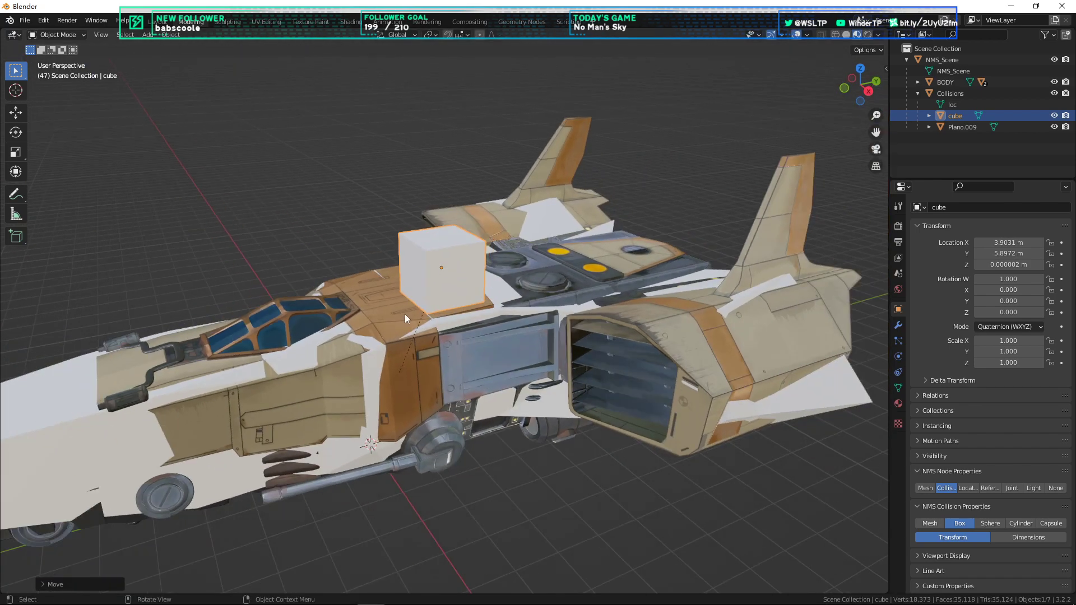
{"action": "key", "text": "g"}
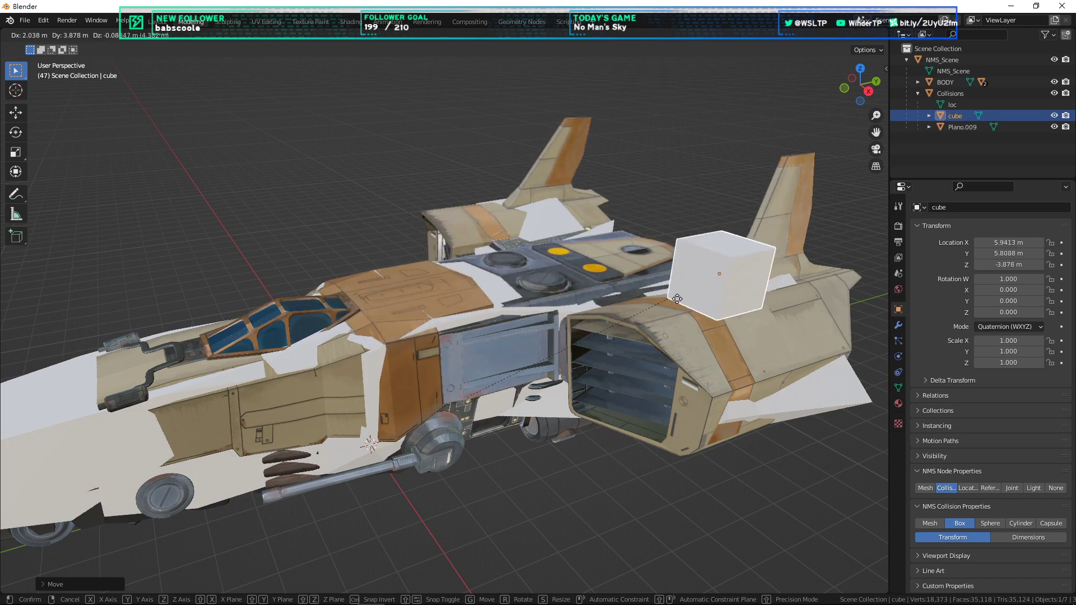
{"action": "right_click", "coordinate": [607, 310]}
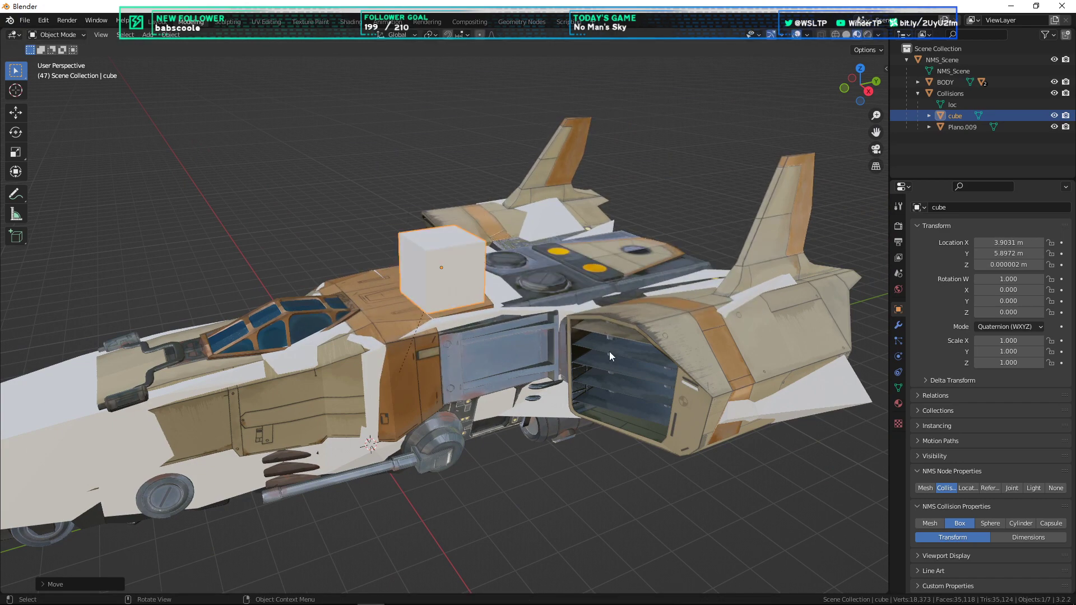
Step: Look at the Sketchfab page of the borderlands style Space Ship in Firefox, and return to Blender
{"action": "key", "text": "KP_1"}
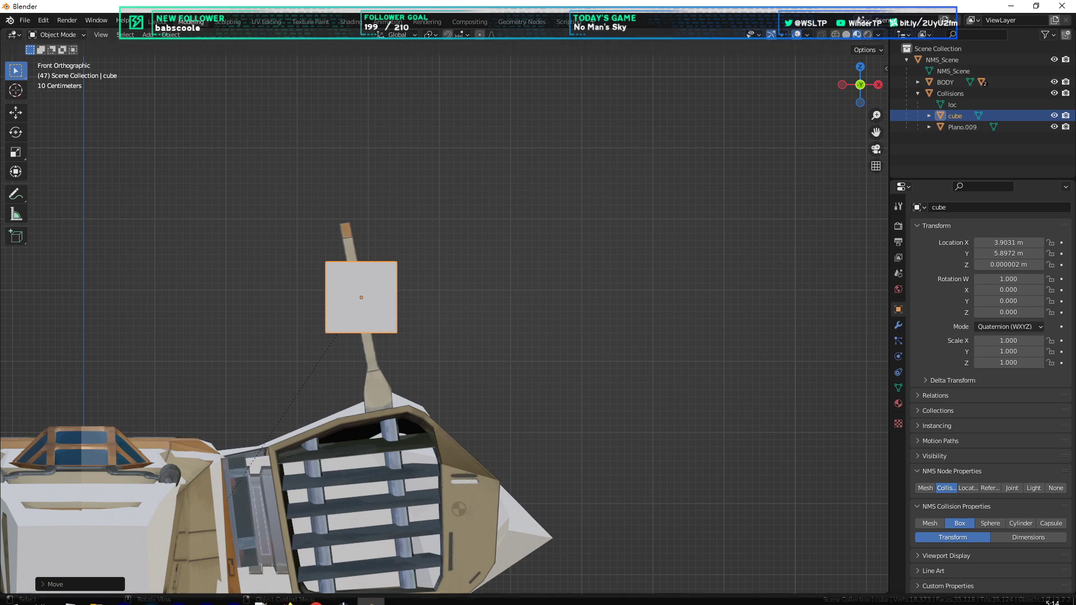
{"action": "left_click", "coordinate": [289, 594]}
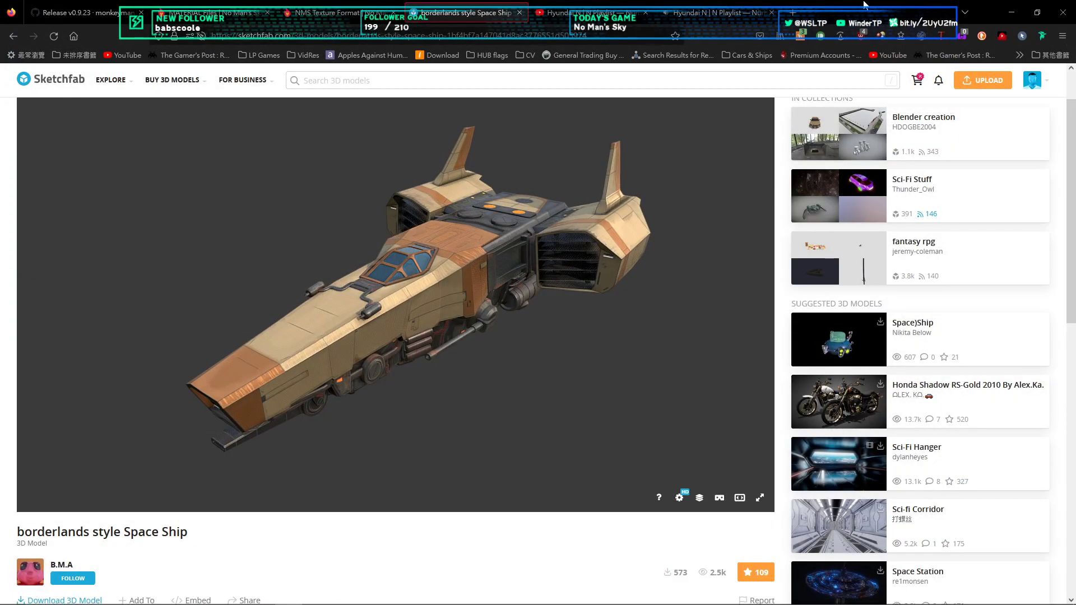
{"action": "left_click", "coordinate": [1012, 12]}
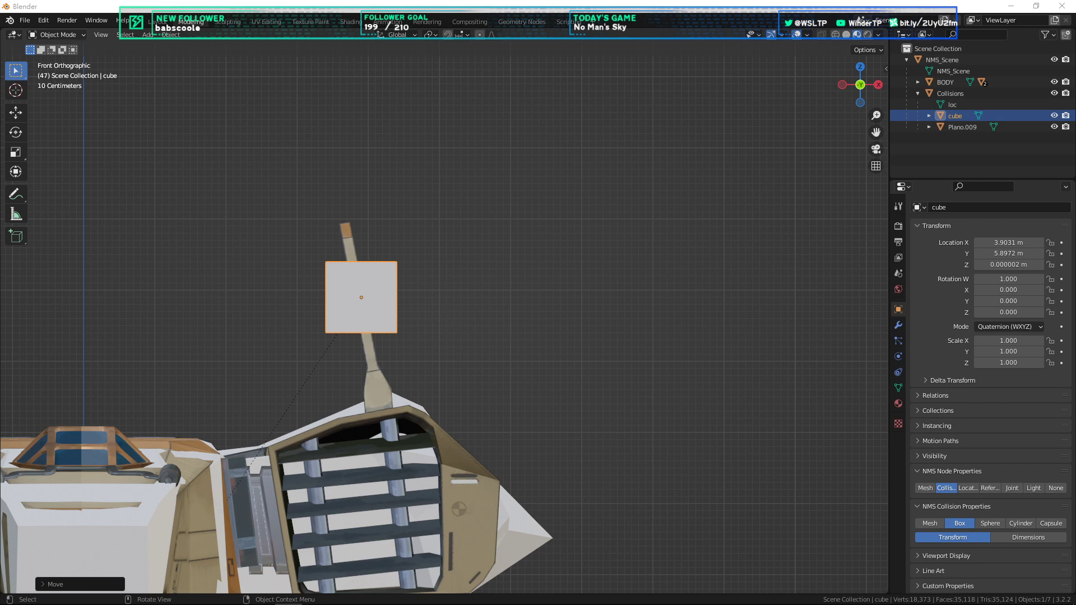
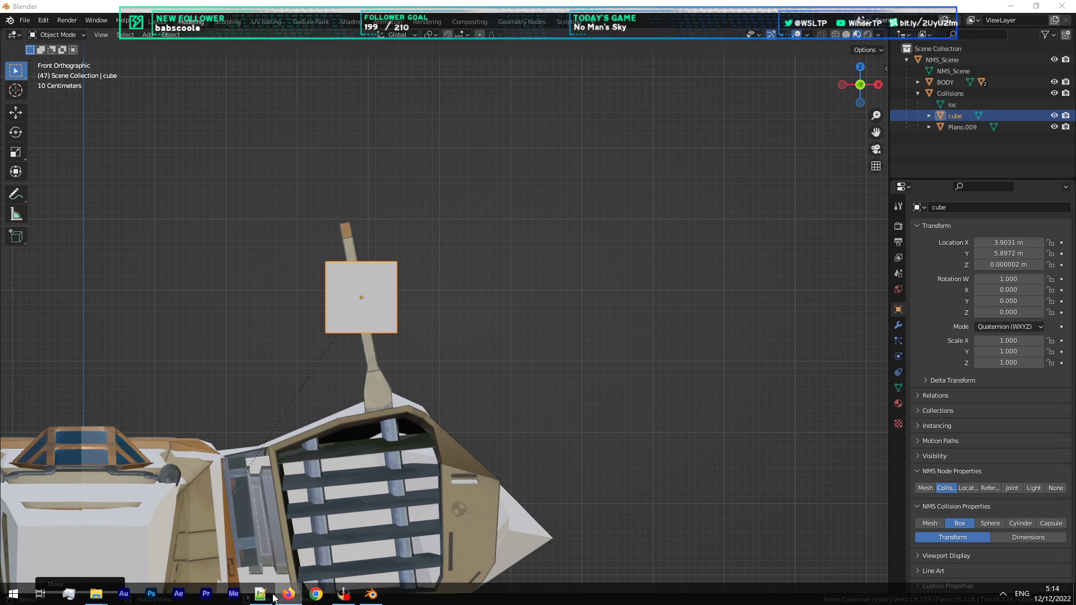
Step: Examine the collision cube's placement against the +X tail fin from the front and in perspective
{"action": "scroll", "coordinate": [623, 328], "scroll_direction": "down", "scroll_amount": 4}
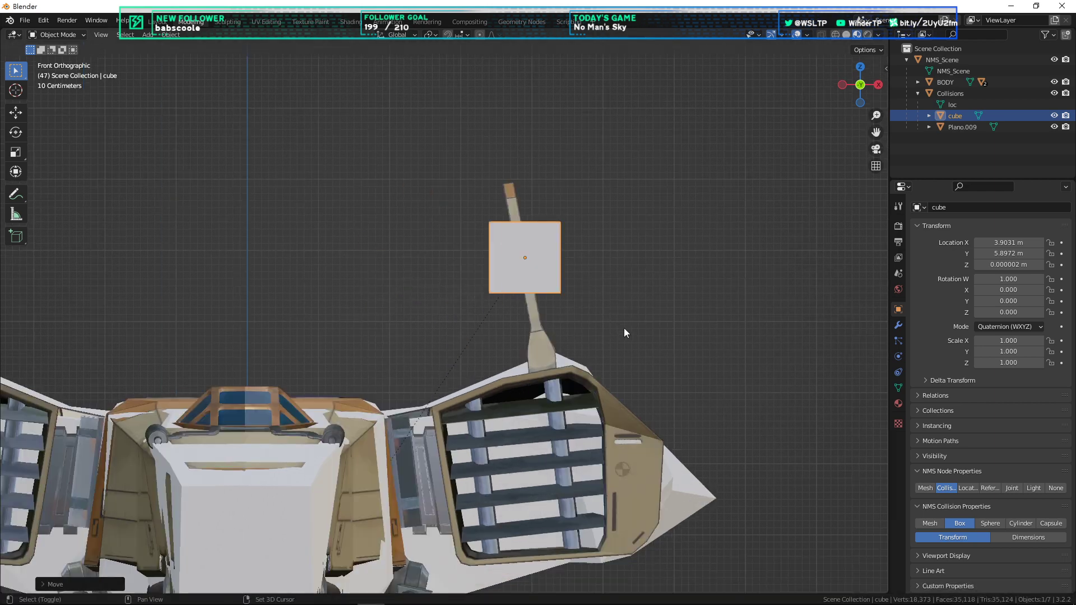
{"action": "scroll", "coordinate": [563, 297], "scroll_direction": "up", "scroll_amount": 4}
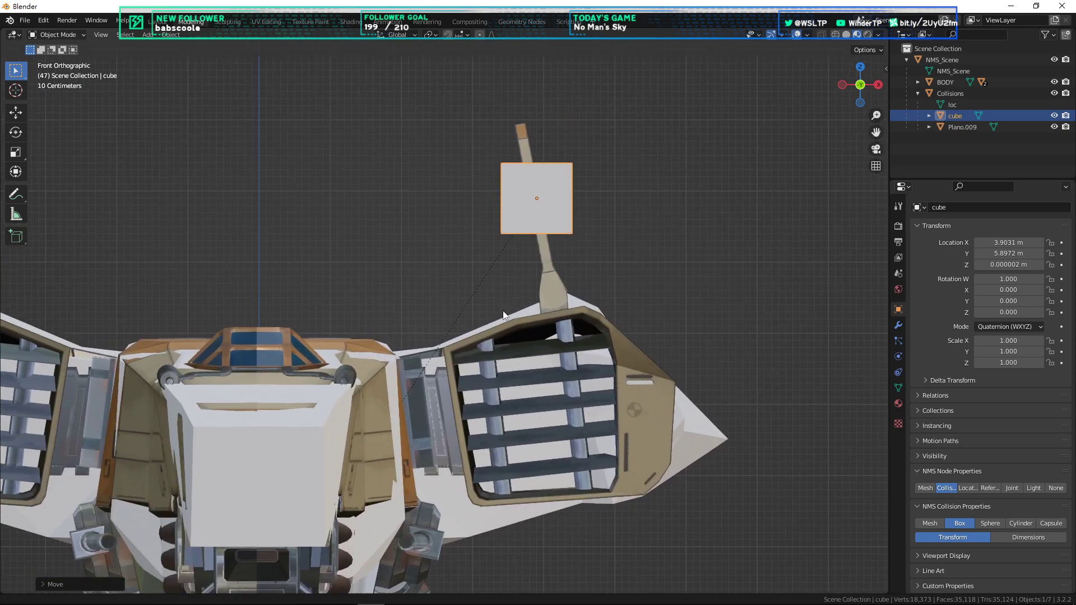
{"action": "scroll", "coordinate": [563, 252], "scroll_direction": "down", "scroll_amount": 2}
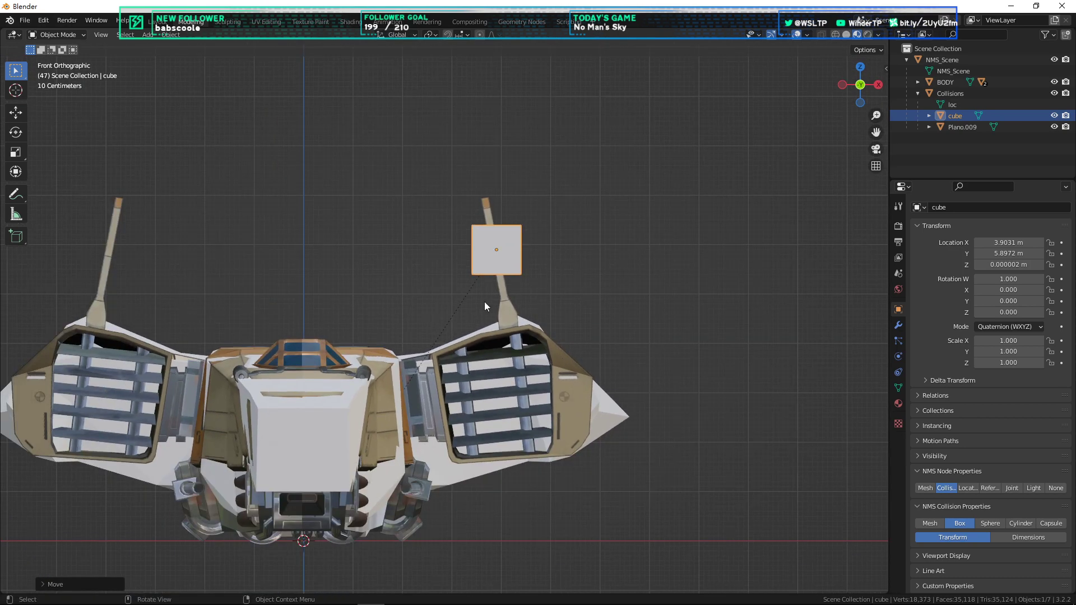
{"action": "middle_click_drag", "start_coordinate": [523, 268], "coordinate": [535, 334], "text": "shift"}
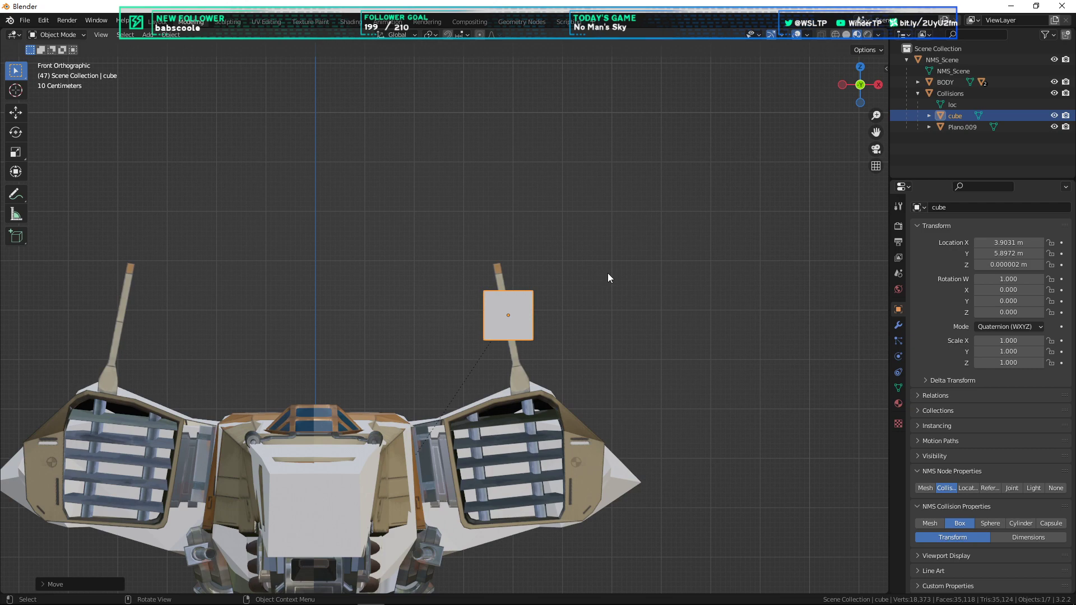
{"action": "middle_click_drag", "start_coordinate": [552, 407], "coordinate": [564, 339], "text": "shift"}
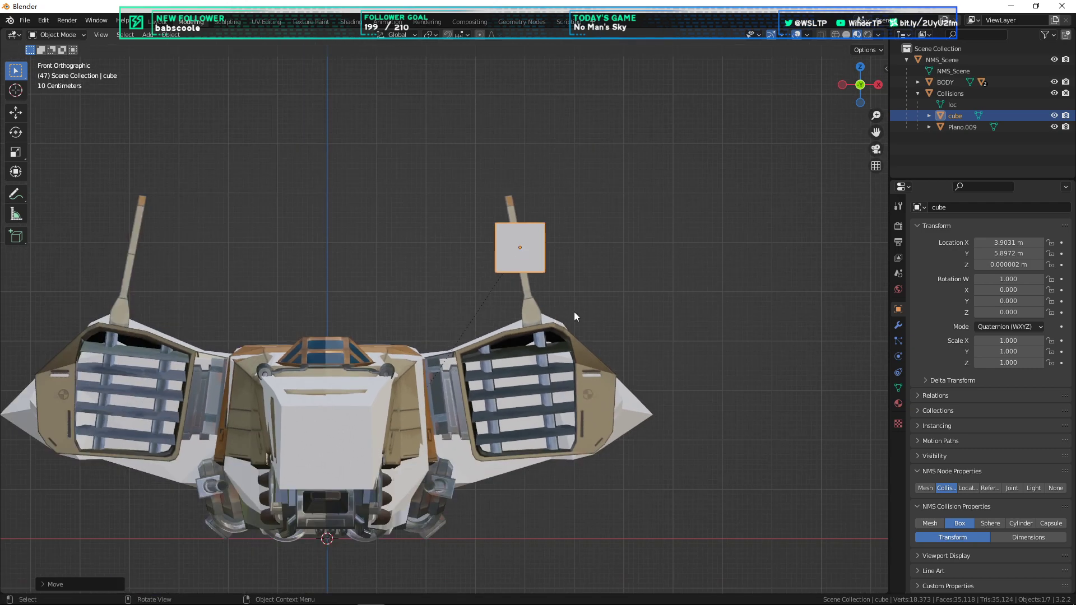
{"action": "middle_click_drag", "start_coordinate": [663, 330], "coordinate": [632, 333]}
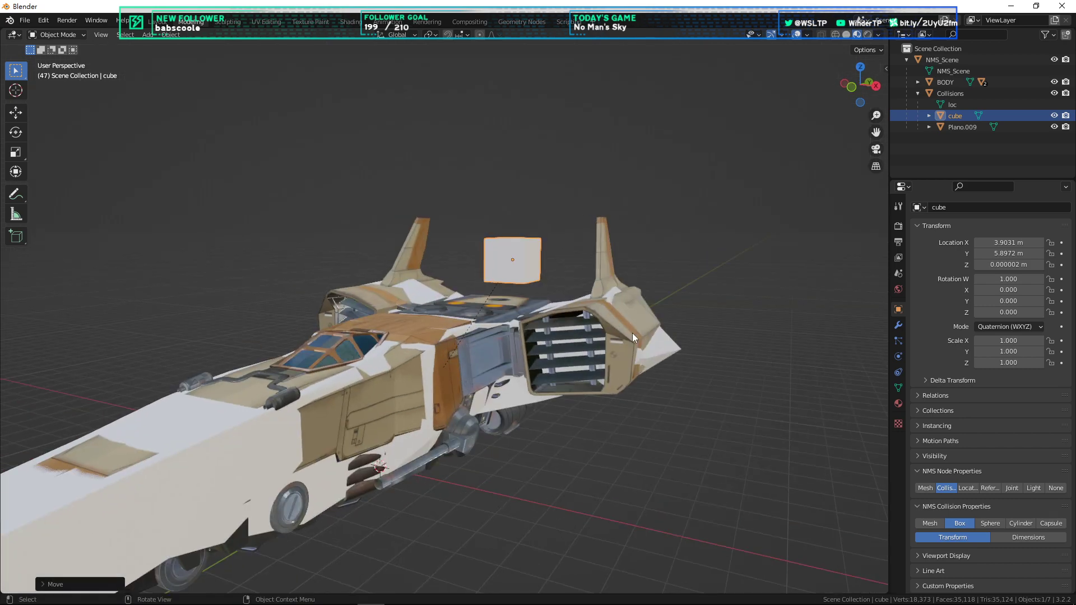
{"action": "key", "text": "KP_1"}
{"action": "scroll", "coordinate": [560, 300], "scroll_direction": "up", "scroll_amount": 2}
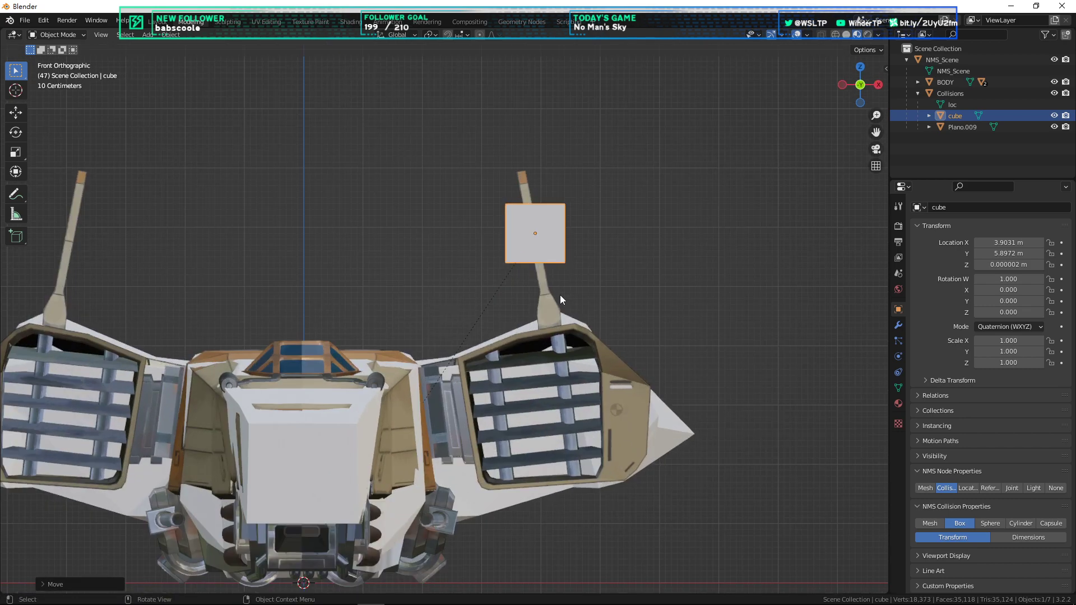
{"action": "scroll", "coordinate": [560, 300], "scroll_direction": "down", "scroll_amount": 1}
{"action": "middle_click_drag", "start_coordinate": [580, 311], "coordinate": [581, 277], "text": "shift"}
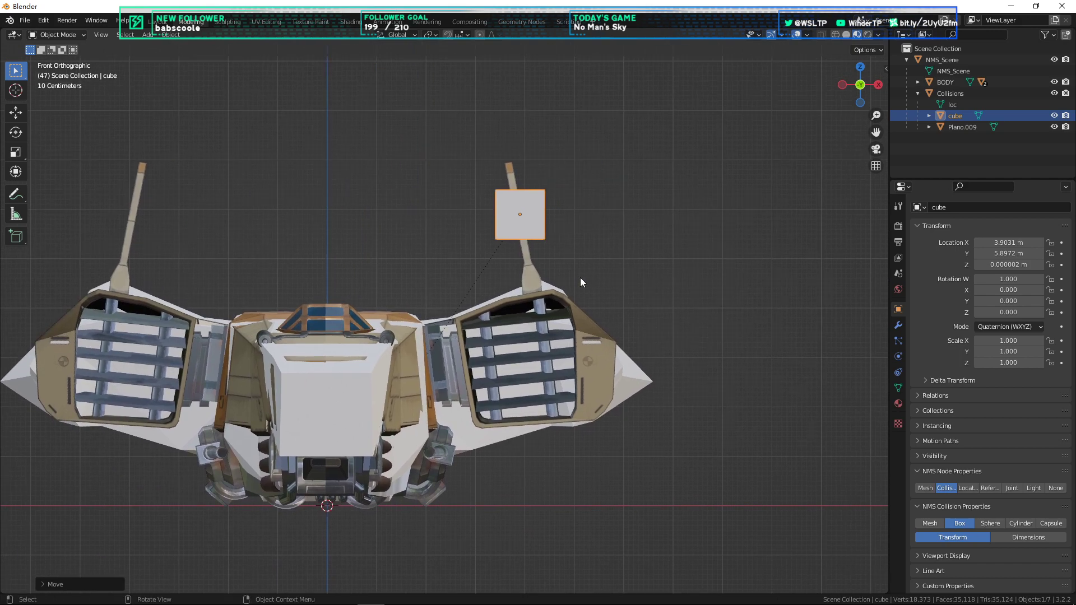
Step: Examine the ship and collision cube in the right, top, back, bottom and left orthographic views
{"action": "key", "text": "KP_3"}
{"action": "scroll", "coordinate": [557, 285], "scroll_direction": "down", "scroll_amount": 3}
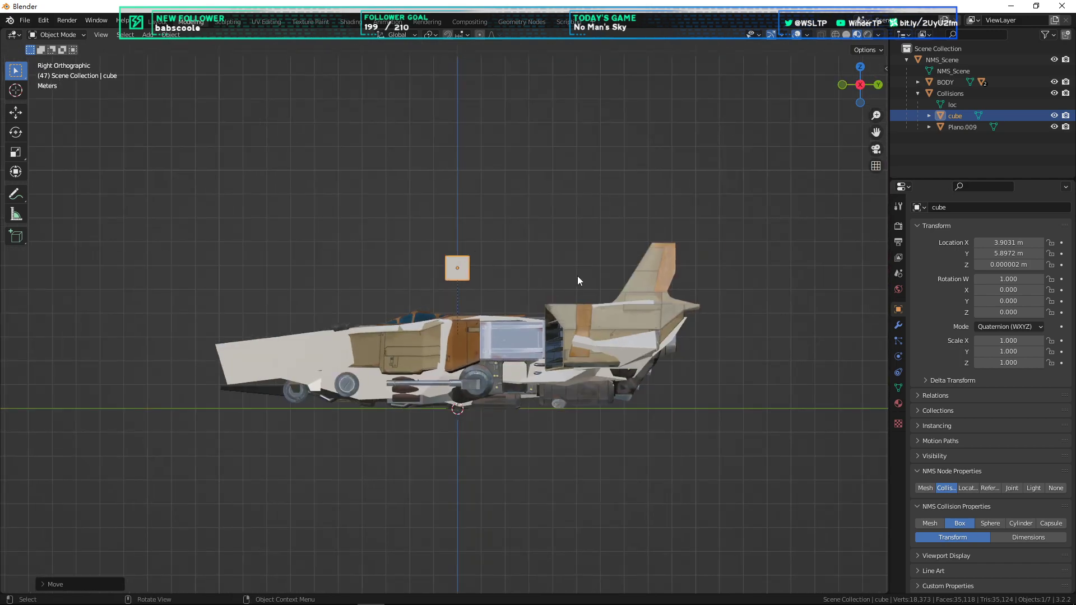
{"action": "key", "text": "KP_7"}
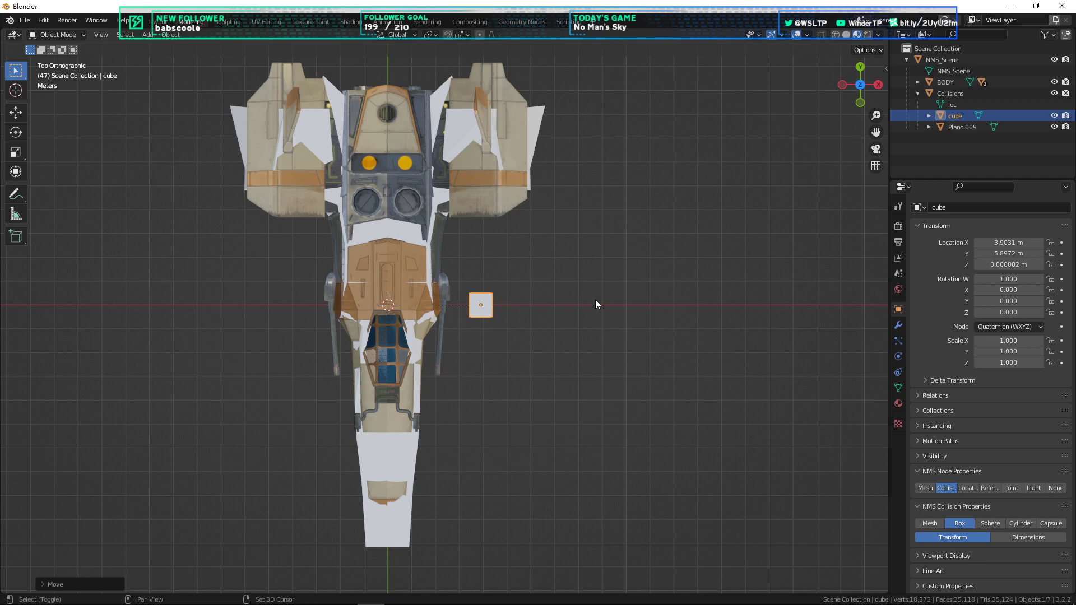
{"action": "middle_click_drag", "start_coordinate": [595, 300], "coordinate": [590, 352], "text": "shift"}
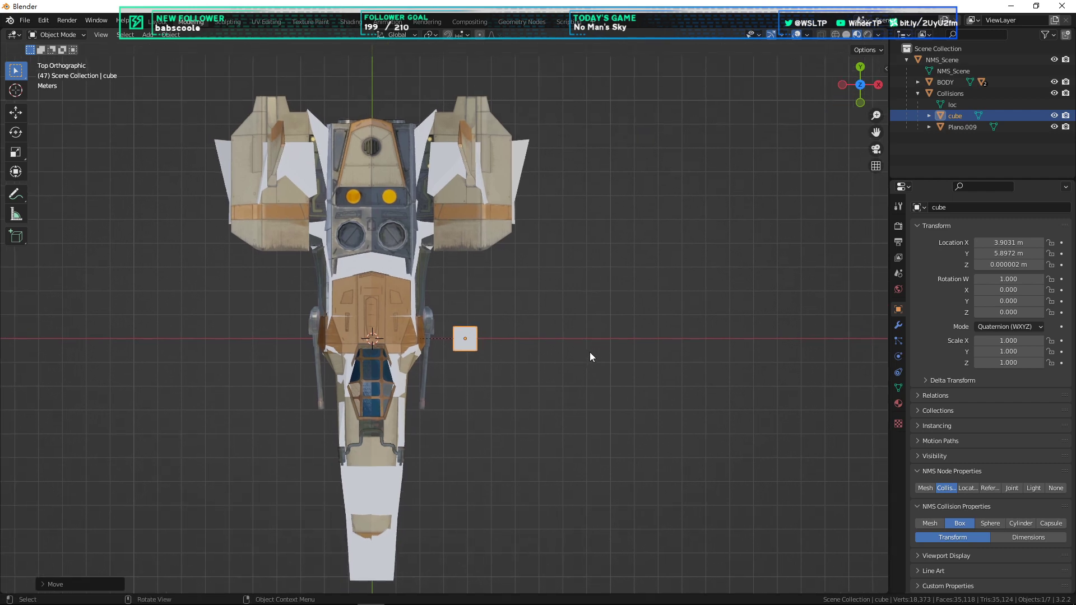
{"action": "key", "text": "ctrl+KP_1"}
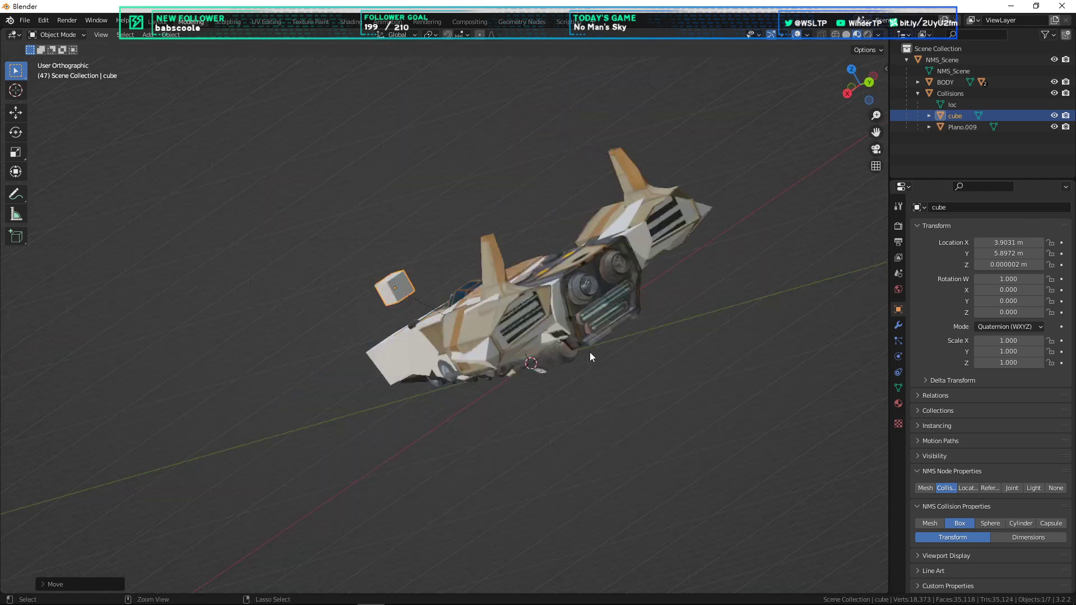
{"action": "key", "text": "ctrl+KP_3"}
{"action": "key", "text": "ctrl+KP_7"}
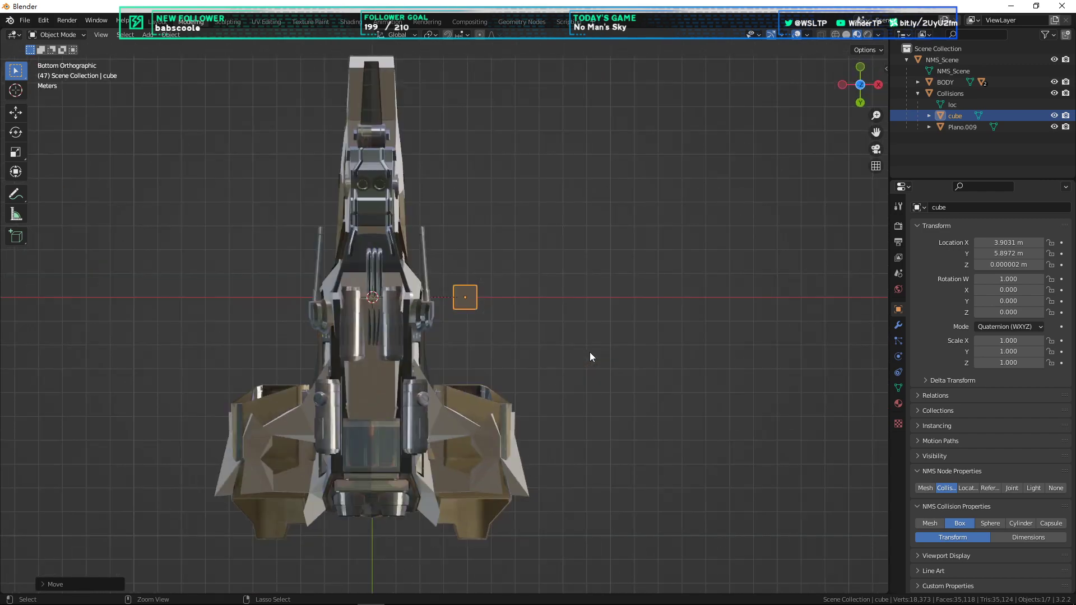
{"action": "key", "text": "ctrl+KP_1"}
{"action": "key", "text": "ctrl+KP_3"}
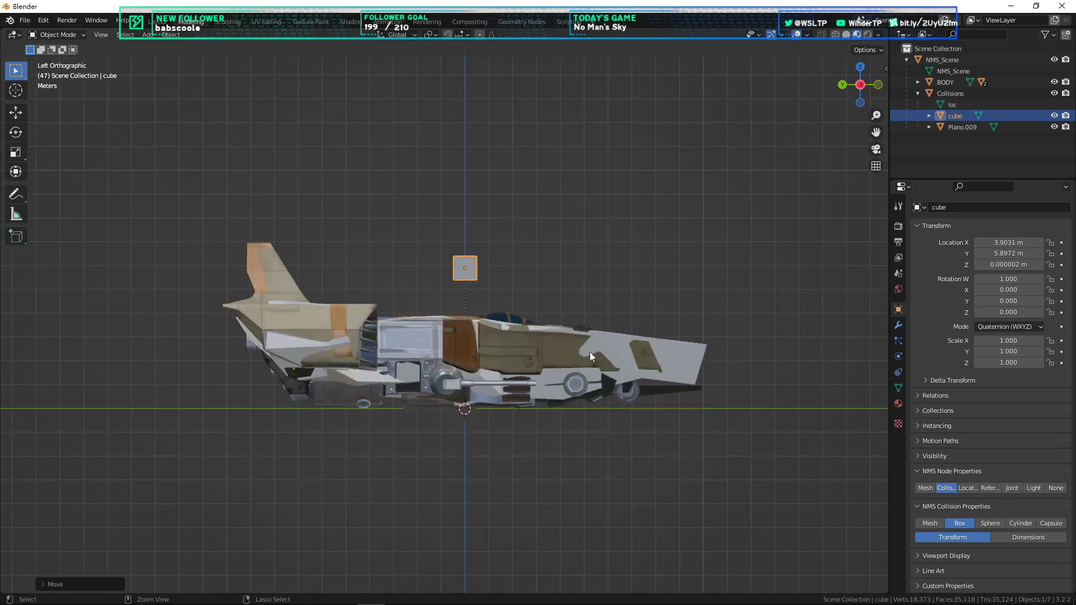
Step: Recentre the collision cube on the +X tail fin in front view, at about X 3.86 m and Y 5.93 m
{"action": "key", "text": "ctrl+KP_7"}
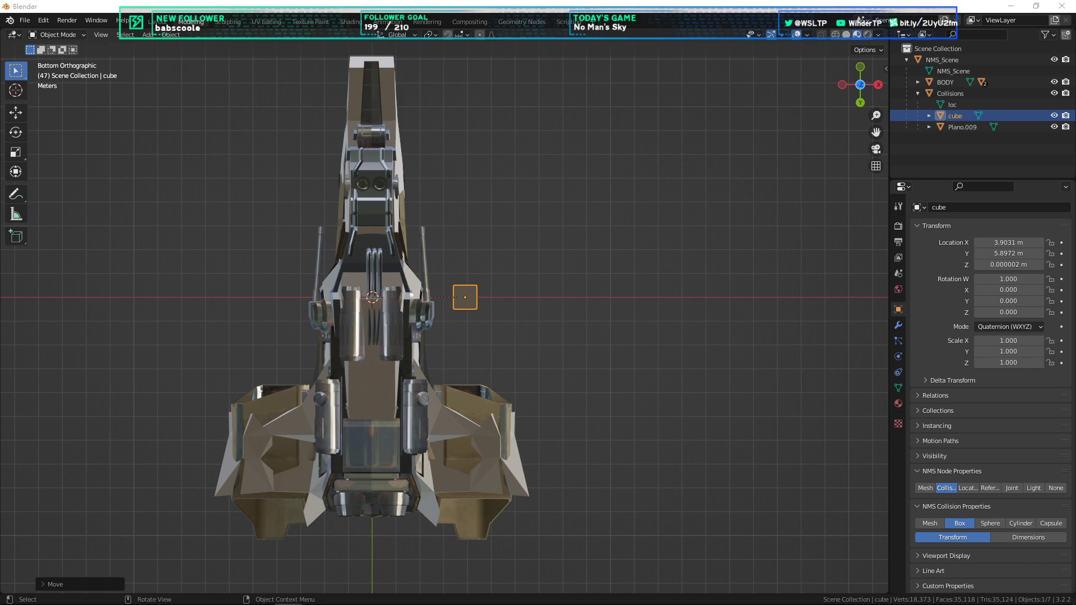
{"action": "middle_click_drag", "start_coordinate": [570, 247], "coordinate": [543, 361]}
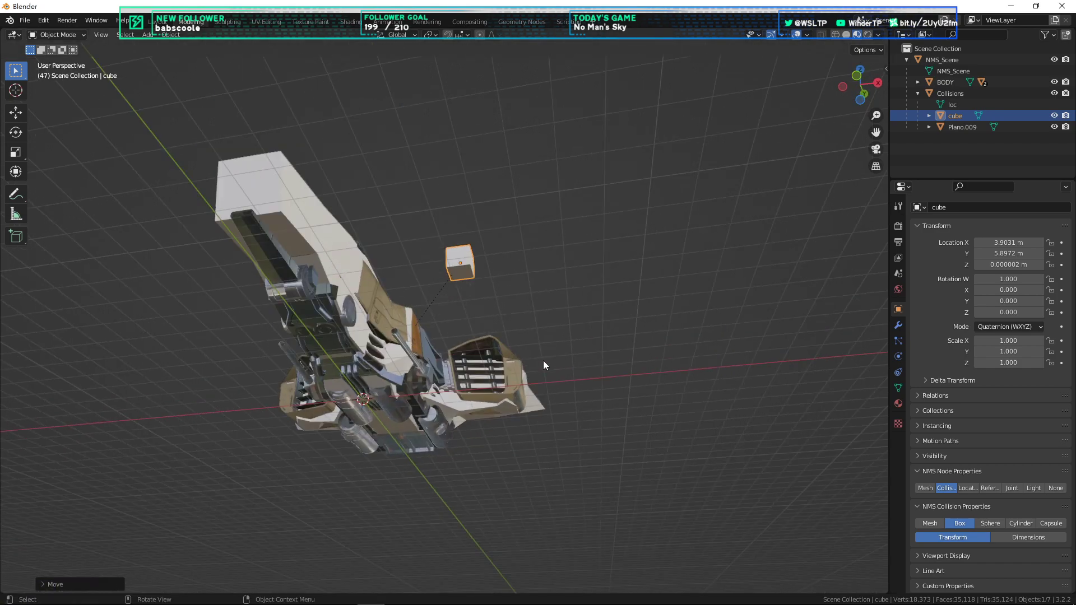
{"action": "key", "text": "KP_1"}
{"action": "scroll", "coordinate": [557, 269], "scroll_direction": "up", "scroll_amount": 5}
{"action": "middle_click_drag", "start_coordinate": [601, 219], "coordinate": [607, 354], "text": "shift"}
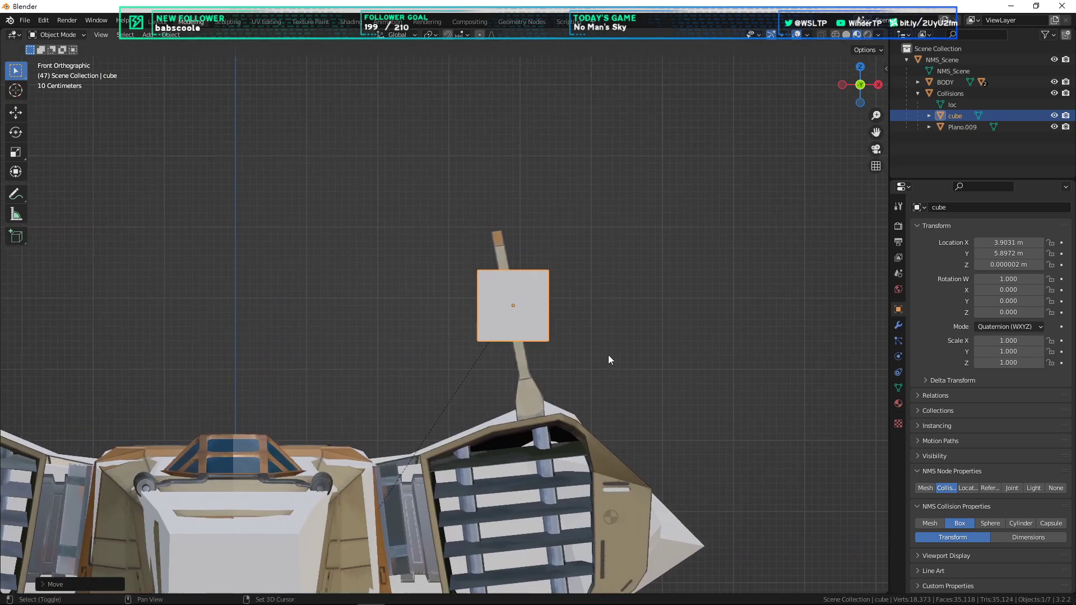
{"action": "scroll", "coordinate": [639, 325], "scroll_direction": "up", "scroll_amount": 6}
{"action": "middle_click_drag", "start_coordinate": [695, 276], "coordinate": [550, 341], "text": "shift"}
{"action": "key", "text": "g"}
{"action": "left_click", "coordinate": [620, 362]}
{"action": "scroll", "coordinate": [619, 367], "scroll_direction": "down", "scroll_amount": 6}
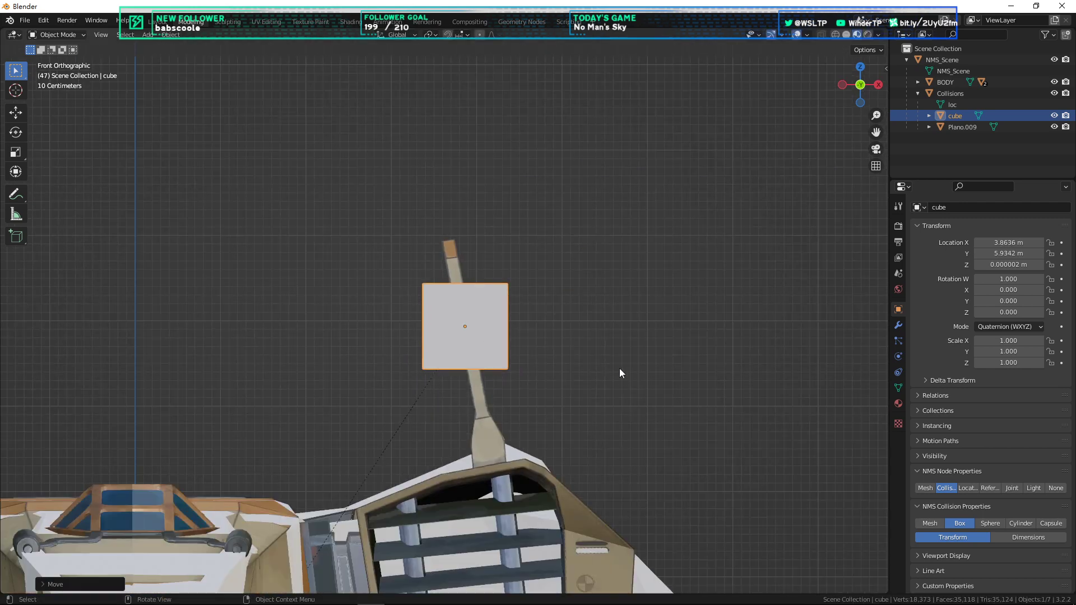
Step: Rotate the cube in front view to lean with the tail fin, to about W 0.991 and Z 0.131
{"action": "key", "text": "r"}
{"action": "left_click", "coordinate": [625, 325]}
{"action": "scroll", "coordinate": [543, 319], "scroll_direction": "up", "scroll_amount": 6}
{"action": "scroll", "coordinate": [579, 336], "scroll_direction": "down", "scroll_amount": 1}
{"action": "key", "text": "s"}
{"action": "key", "text": "x"}
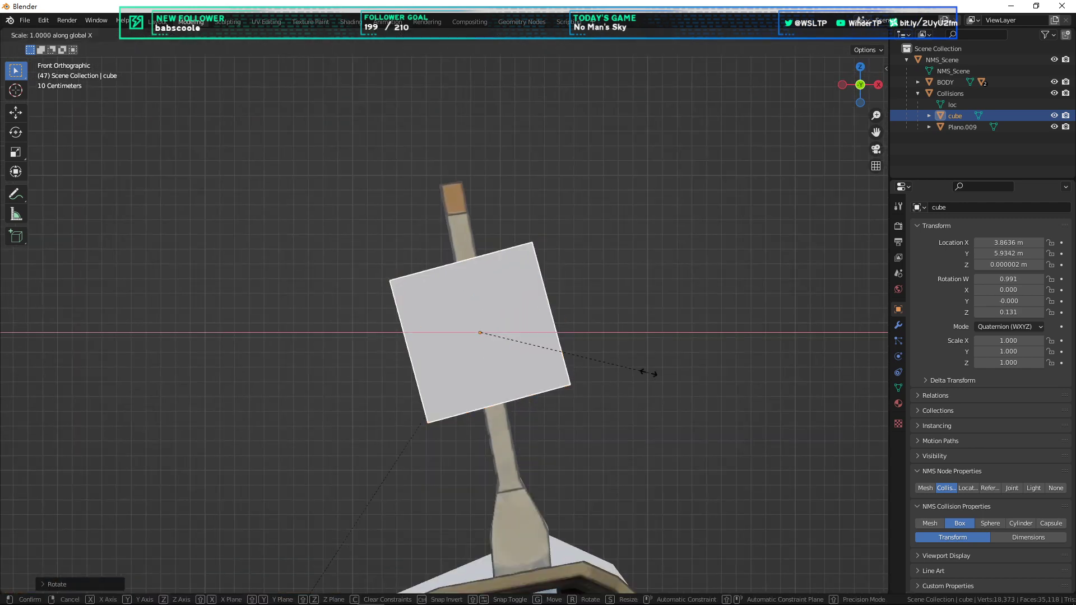
{"action": "key", "text": "x"}
{"action": "right_click", "coordinate": [517, 373]}
{"action": "key", "text": "s"}
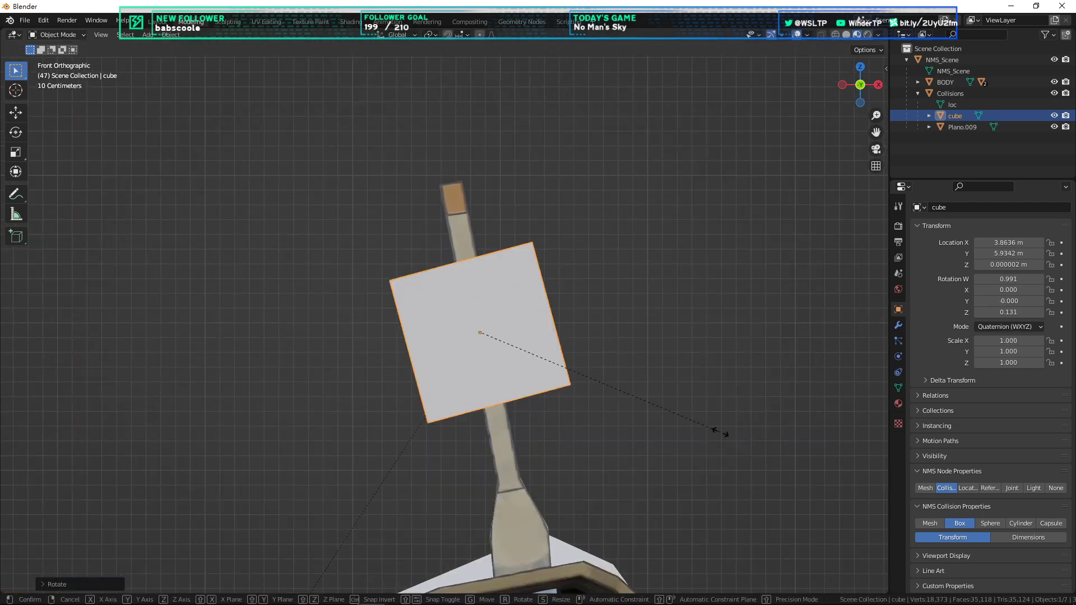
{"action": "right_click", "coordinate": [721, 432]}
{"action": "key", "text": "r"}
{"action": "right_click", "coordinate": [720, 432]}
Step: Narrow the cube along its local X to a scale of about 0.163 and tilt it parallel to the fin, about Z 0.093
{"action": "key", "text": "s"}
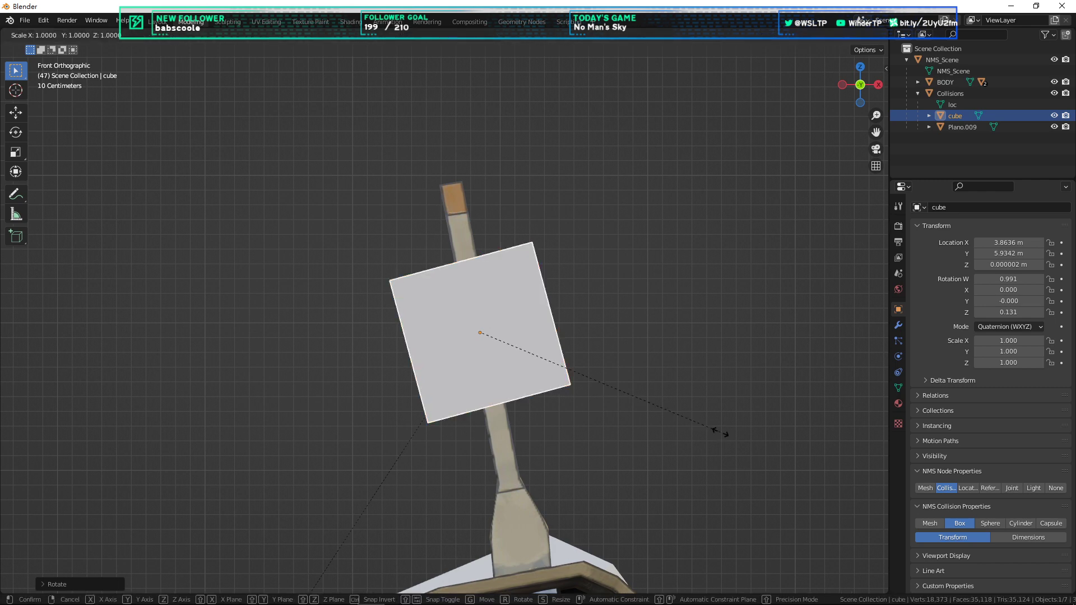
{"action": "key", "text": "x"}
{"action": "key", "text": "x"}
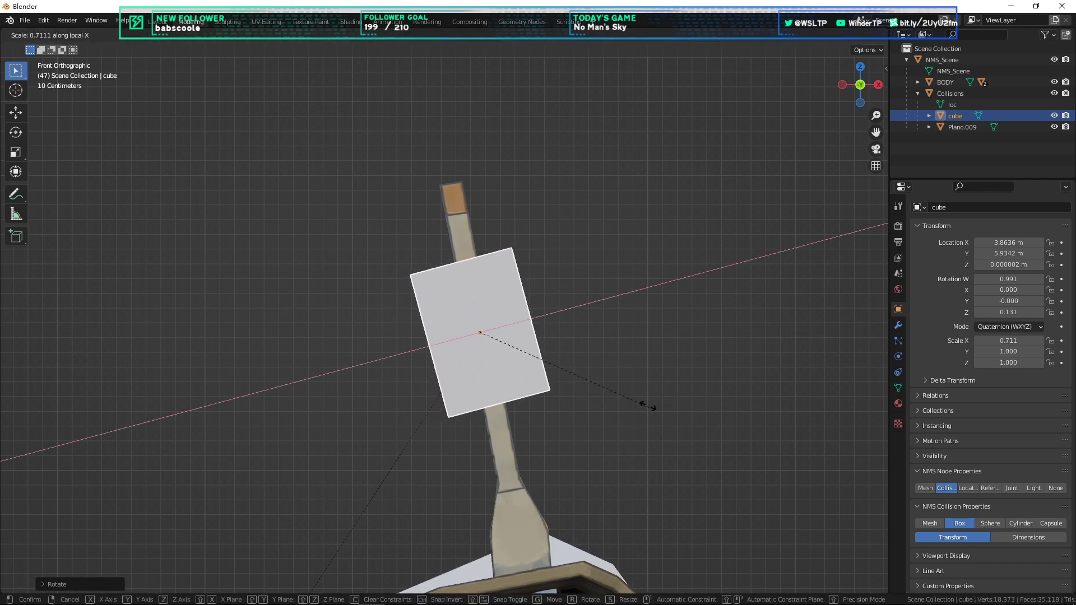
{"action": "left_click", "coordinate": [521, 342]}
{"action": "scroll", "coordinate": [541, 370], "scroll_direction": "up", "scroll_amount": 1}
{"action": "key", "text": "r"}
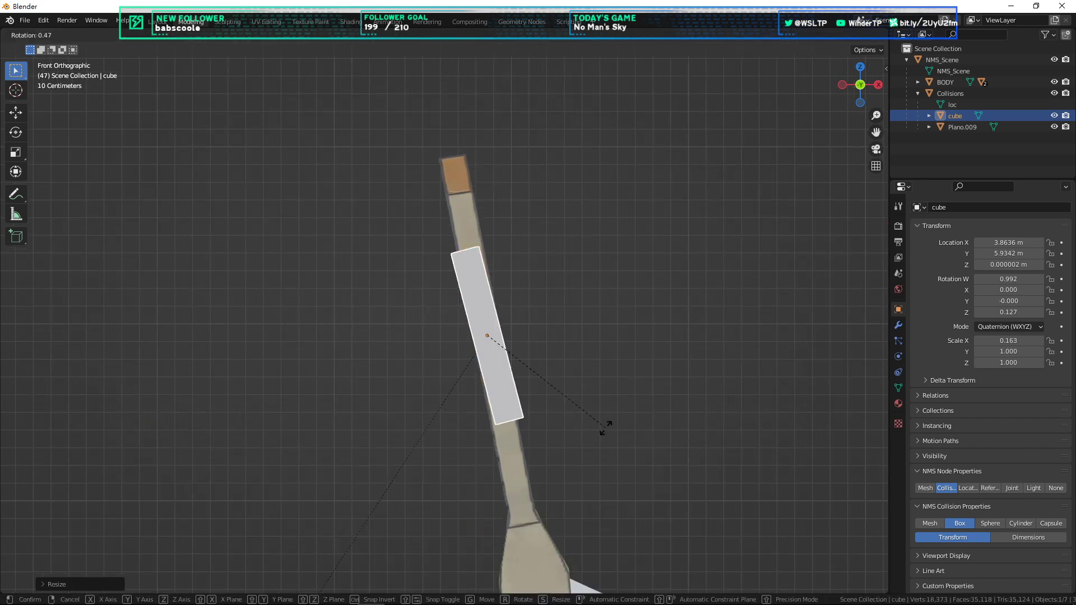
{"action": "left_click", "coordinate": [598, 436]}
Step: Stretch the collision box along its local Y to a scale of about 2.275 to span the fin's height
{"action": "key", "text": "s"}
{"action": "key", "text": "z"}
{"action": "key", "text": "z"}
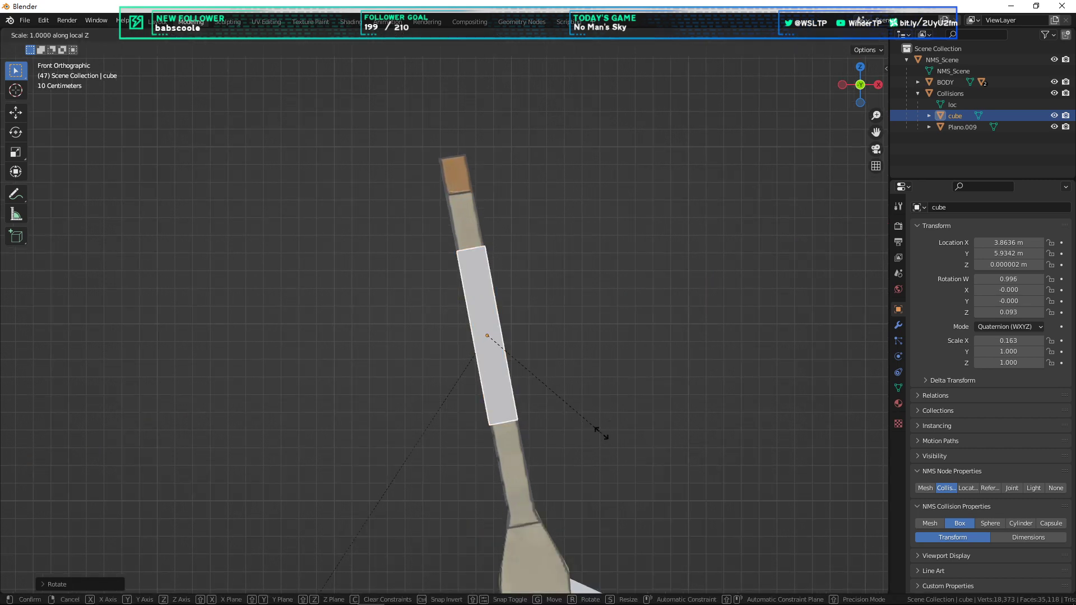
{"action": "key", "text": "y"}
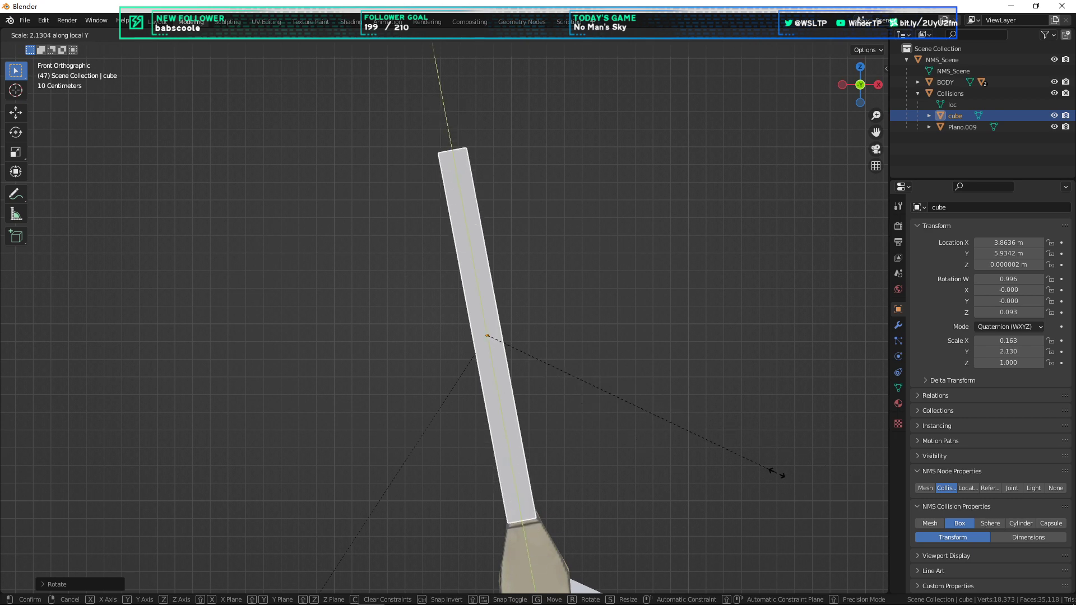
{"action": "left_click", "coordinate": [801, 472]}
Step: Slide the collision box down along its local Y into the fin's base, to about X 3.90 m and Y 5.72 m
{"action": "scroll", "coordinate": [678, 446], "scroll_direction": "down", "scroll_amount": 2}
{"action": "middle_click_drag", "start_coordinate": [674, 445], "coordinate": [658, 409], "text": "shift"}
{"action": "key", "text": "g"}
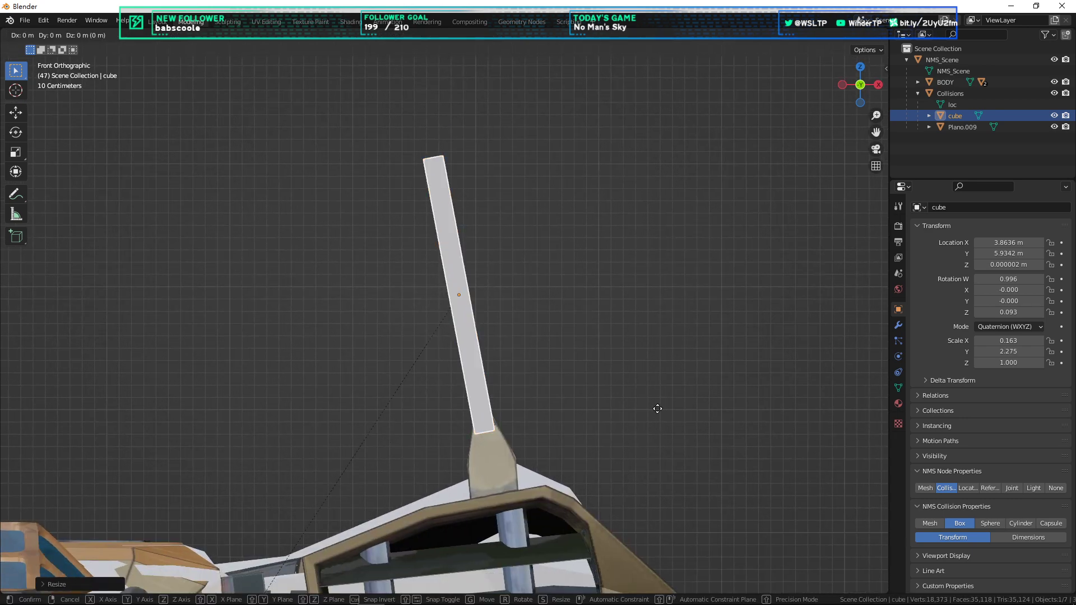
{"action": "key", "text": "y"}
{"action": "key", "text": "y"}
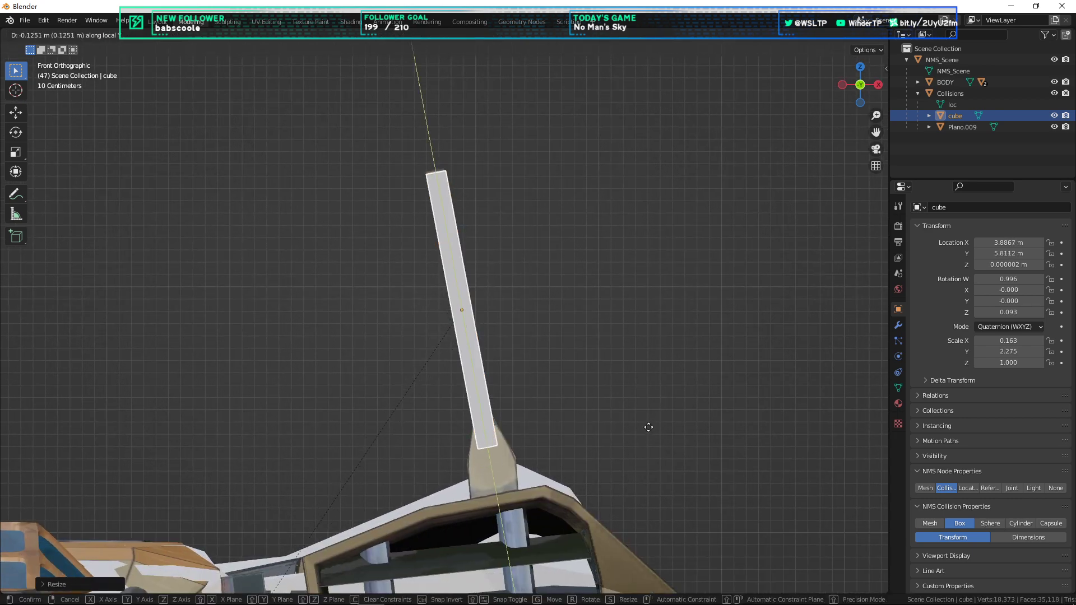
{"action": "left_click", "coordinate": [648, 437]}
Step: Lengthen the collision box along its local Y to a scale of about 2.635
{"action": "key", "text": "s"}
{"action": "key", "text": "y"}
{"action": "key", "text": "y"}
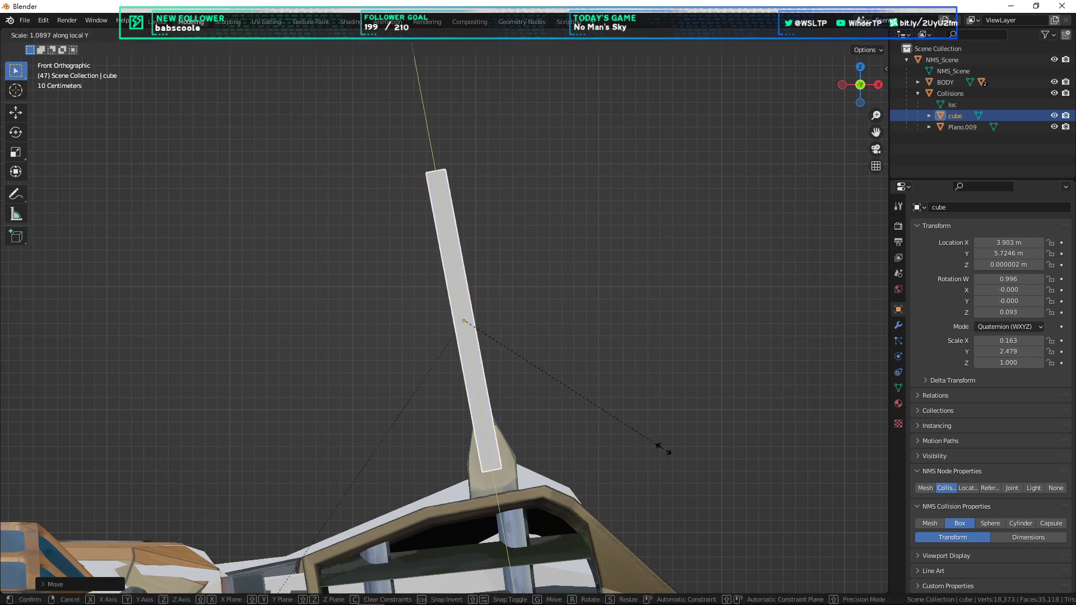
{"action": "left_click", "coordinate": [667, 461]}
Step: Lower the lengthened box along its local Y to about X 3.92 m and Y 5.66 m
{"action": "key", "text": "g"}
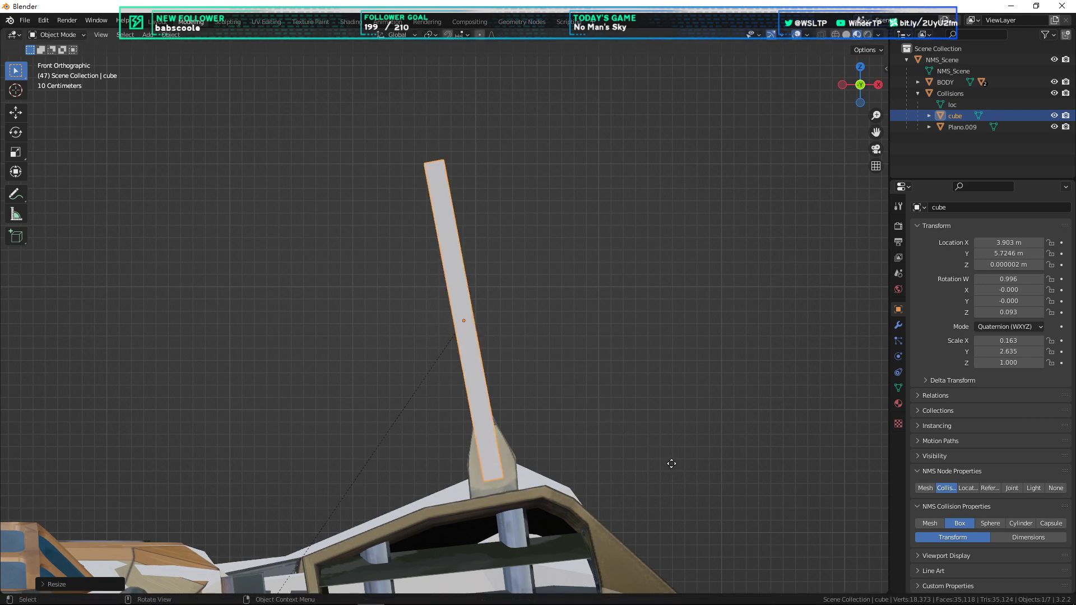
{"action": "key", "text": "y"}
{"action": "key", "text": "y"}
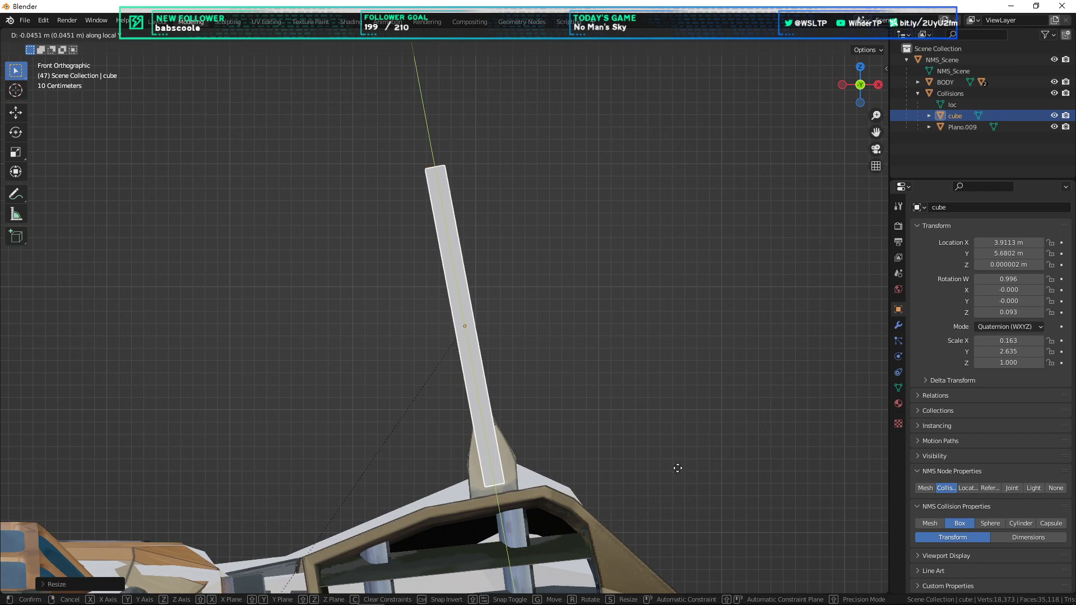
{"action": "left_click", "coordinate": [677, 472]}
{"action": "scroll", "coordinate": [669, 468], "scroll_direction": "down", "scroll_amount": 6}
{"action": "middle_click_drag", "start_coordinate": [548, 434], "coordinate": [748, 402], "text": "shift"}
{"action": "scroll", "coordinate": [695, 373], "scroll_direction": "up", "scroll_amount": 1}
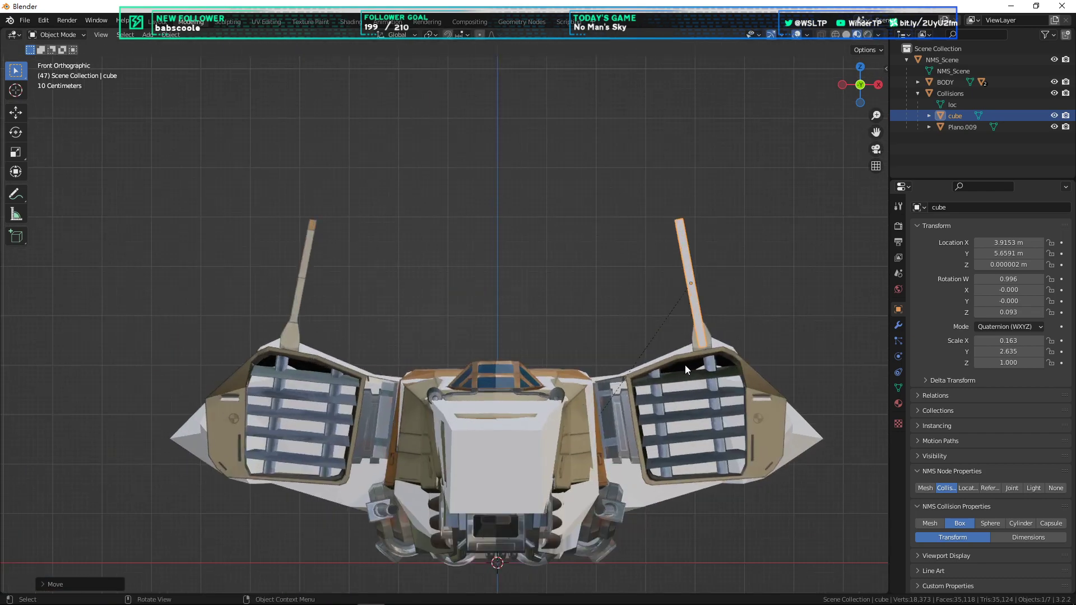
Step: Move the box back along global Y in right view onto the tail fin, to a Z location of about -8.54 m
{"action": "middle_click_drag", "start_coordinate": [687, 363], "coordinate": [601, 380]}
{"action": "scroll", "coordinate": [581, 376], "scroll_direction": "down", "scroll_amount": 5}
{"action": "key", "text": "KP_3"}
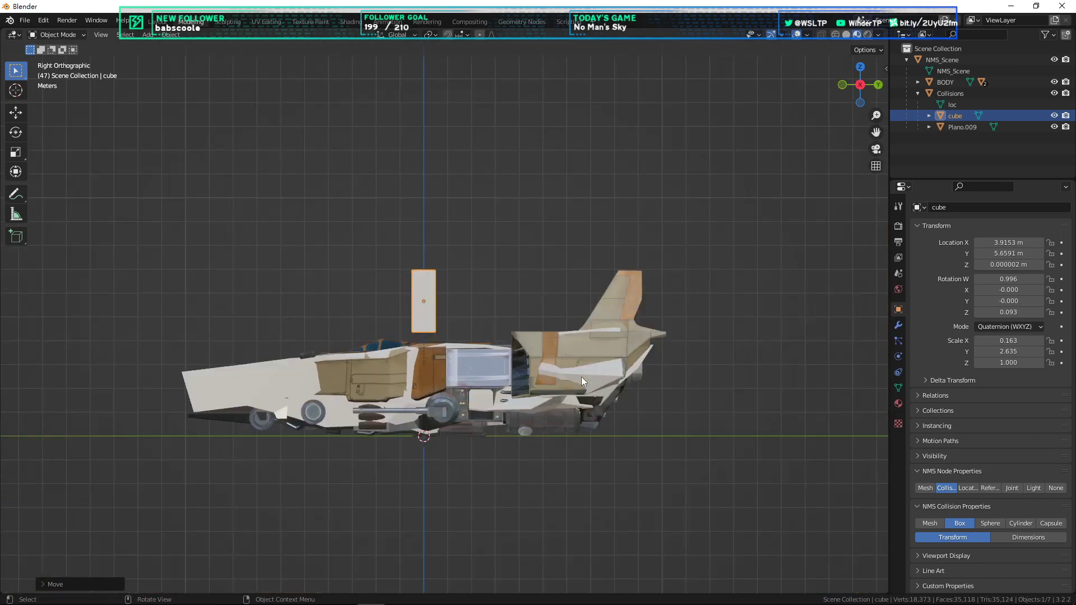
{"action": "scroll", "coordinate": [616, 338], "scroll_direction": "up", "scroll_amount": 5}
{"action": "middle_click_drag", "start_coordinate": [616, 342], "coordinate": [505, 338], "text": "shift"}
{"action": "scroll", "coordinate": [506, 338], "scroll_direction": "down", "scroll_amount": 2}
{"action": "key", "text": "g"}
{"action": "key", "text": "y"}
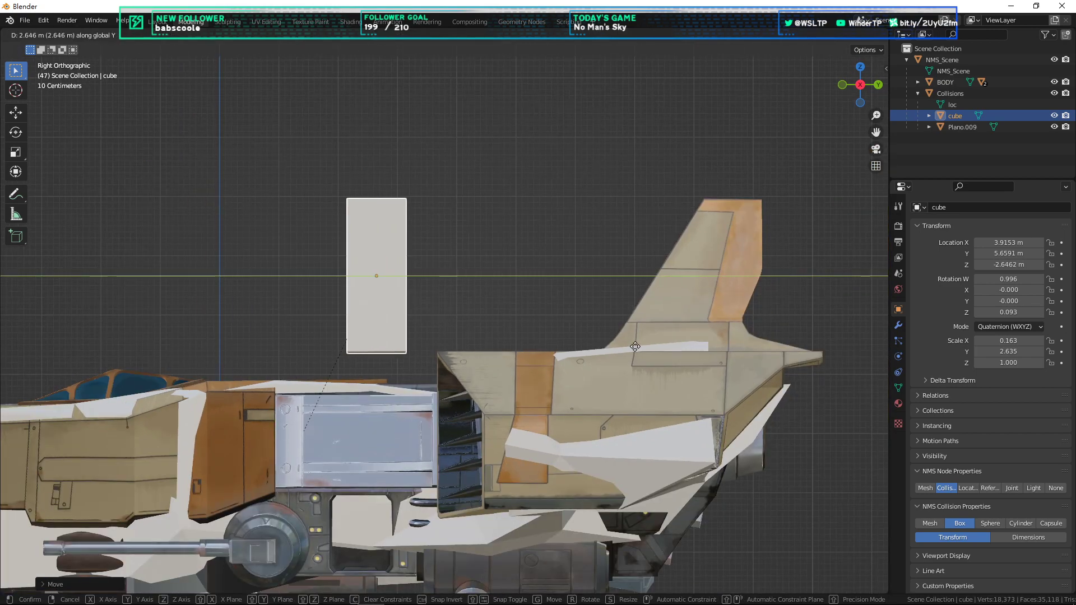
{"action": "left_click", "coordinate": [339, 261]}
{"action": "middle_click_drag", "start_coordinate": [339, 261], "coordinate": [427, 308]}
{"action": "key", "text": "KP_3"}
{"action": "scroll", "coordinate": [654, 260], "scroll_direction": "up", "scroll_amount": 6}
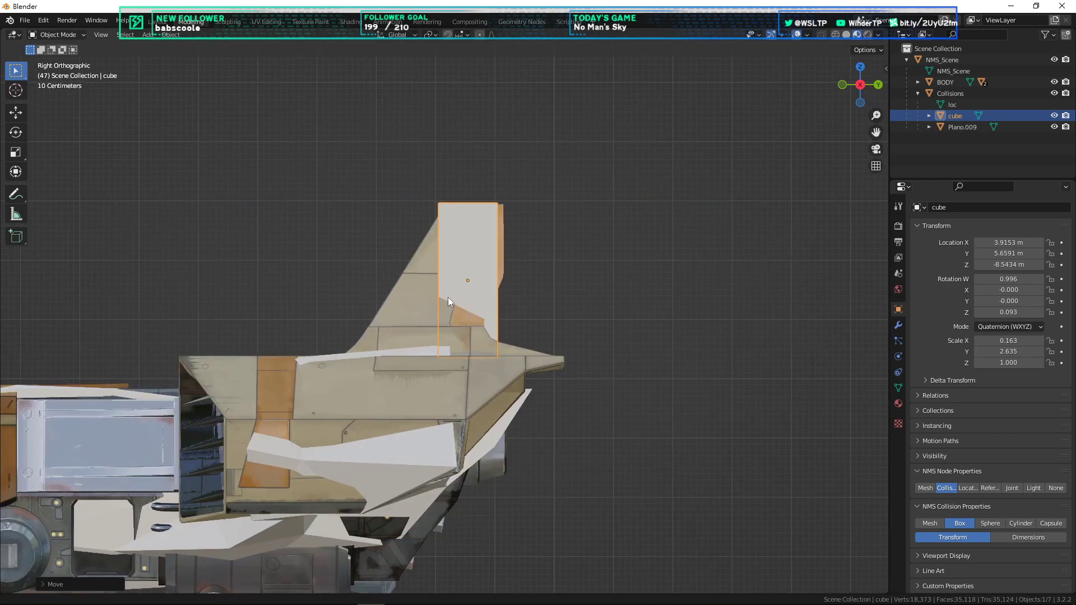
Step: Rotate the box about its local X in right view to slant with the fin, to about W 0.986 and X -0.142
{"action": "scroll", "coordinate": [641, 391], "scroll_direction": "down", "scroll_amount": 3}
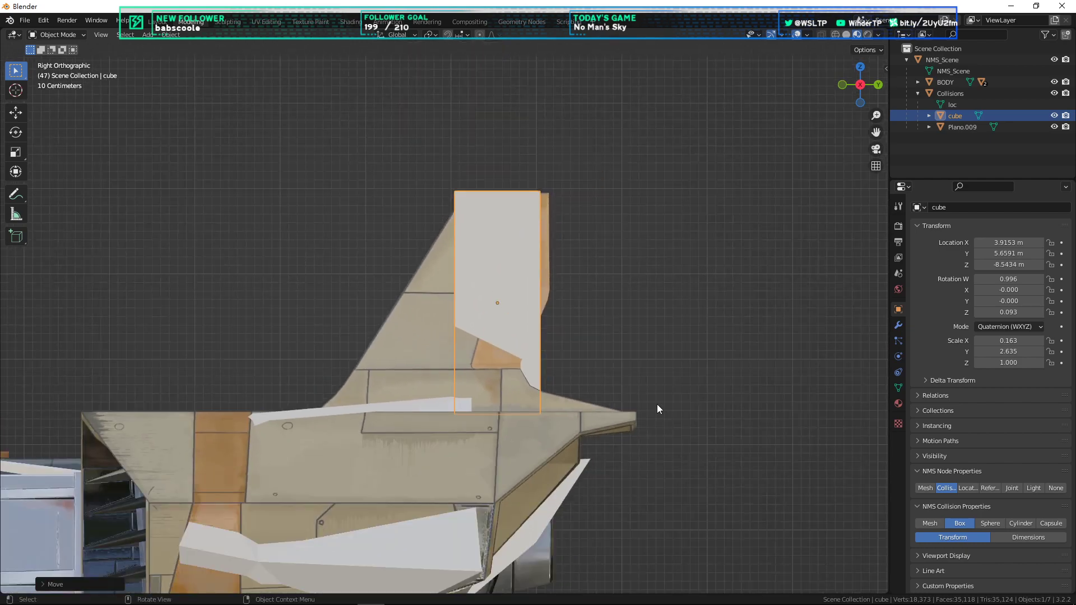
{"action": "key", "text": "r"}
{"action": "key", "text": "x"}
{"action": "key", "text": "x"}
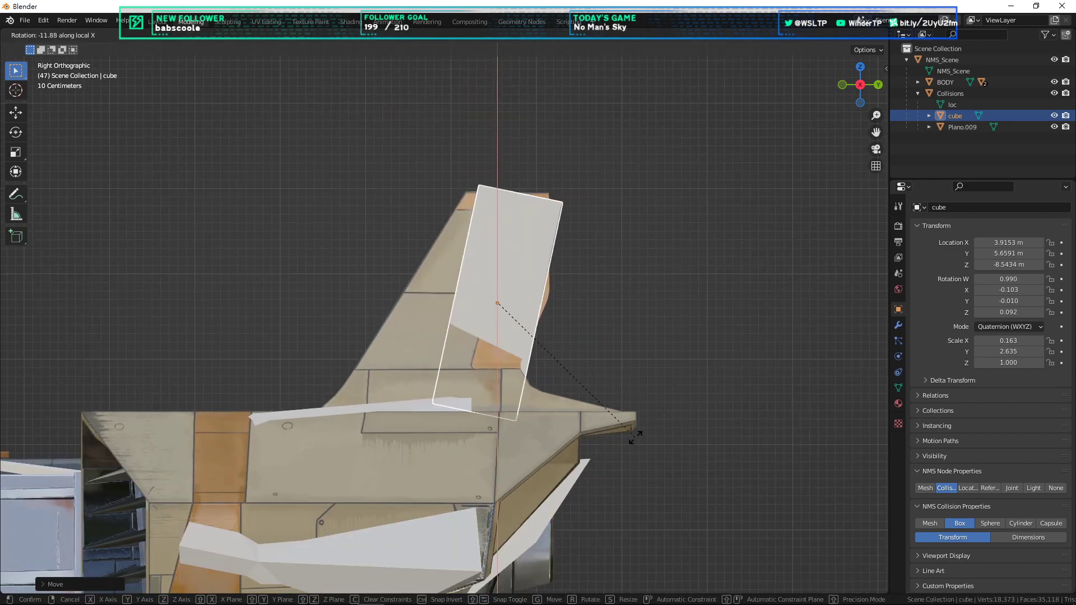
{"action": "left_click", "coordinate": [576, 395]}
{"action": "middle_click_drag", "start_coordinate": [576, 395], "coordinate": [477, 394]}
{"action": "key", "text": "KP_3"}
{"action": "scroll", "coordinate": [592, 318], "scroll_direction": "up", "scroll_amount": 2}
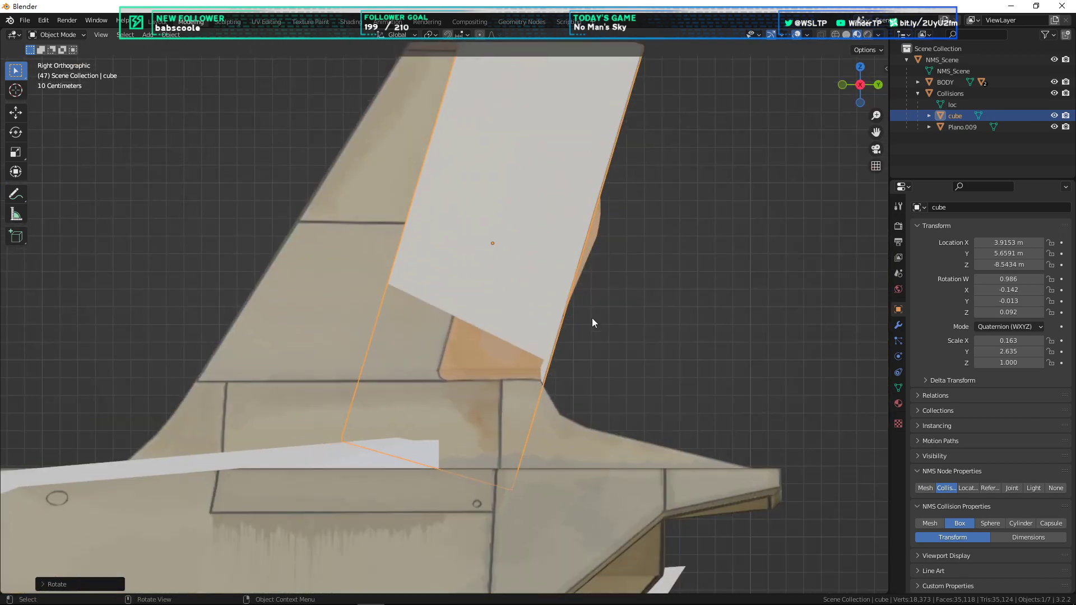
{"action": "scroll", "coordinate": [632, 334], "scroll_direction": "down", "scroll_amount": 1}
{"action": "key", "text": "g"}
{"action": "key", "text": "y"}
{"action": "key", "text": "y"}
{"action": "key", "text": "x"}
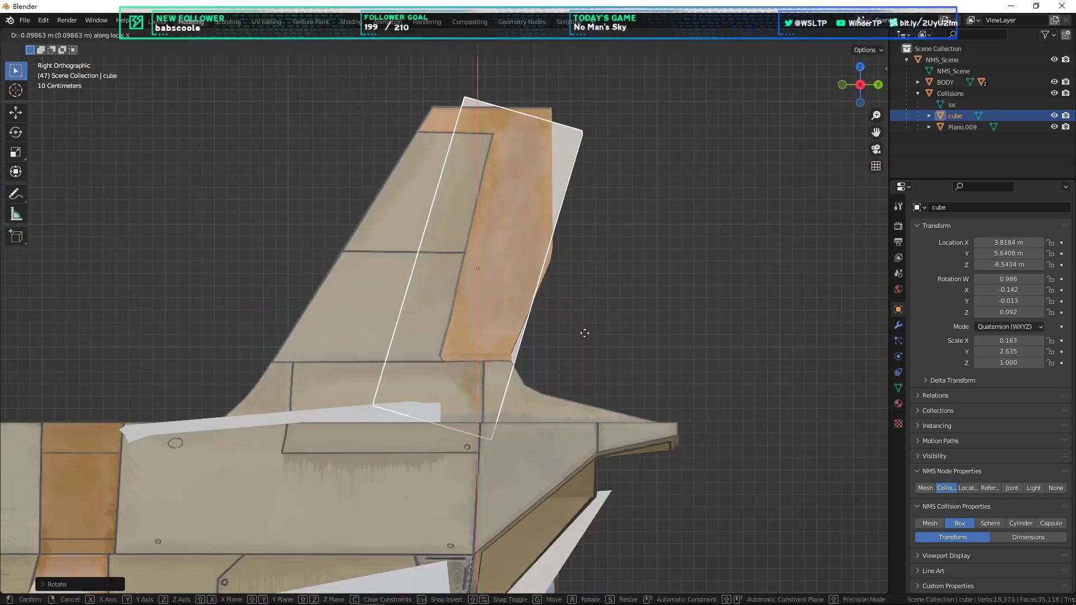
{"action": "key", "text": "s"}
{"action": "key", "text": "z"}
{"action": "key", "text": "Escape"}
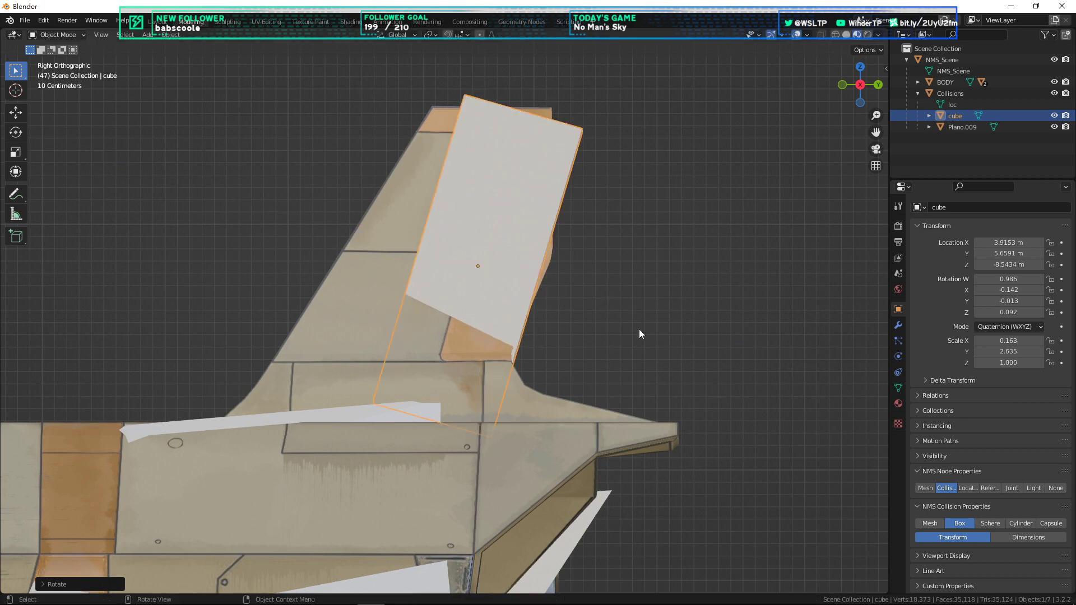
Step: Move the box forward along global Y toward the fin's leading edge, to a Z location of about -7.87 m
{"action": "key", "text": "g"}
{"action": "key", "text": "z"}
{"action": "key", "text": "z"}
{"action": "key", "text": "x"}
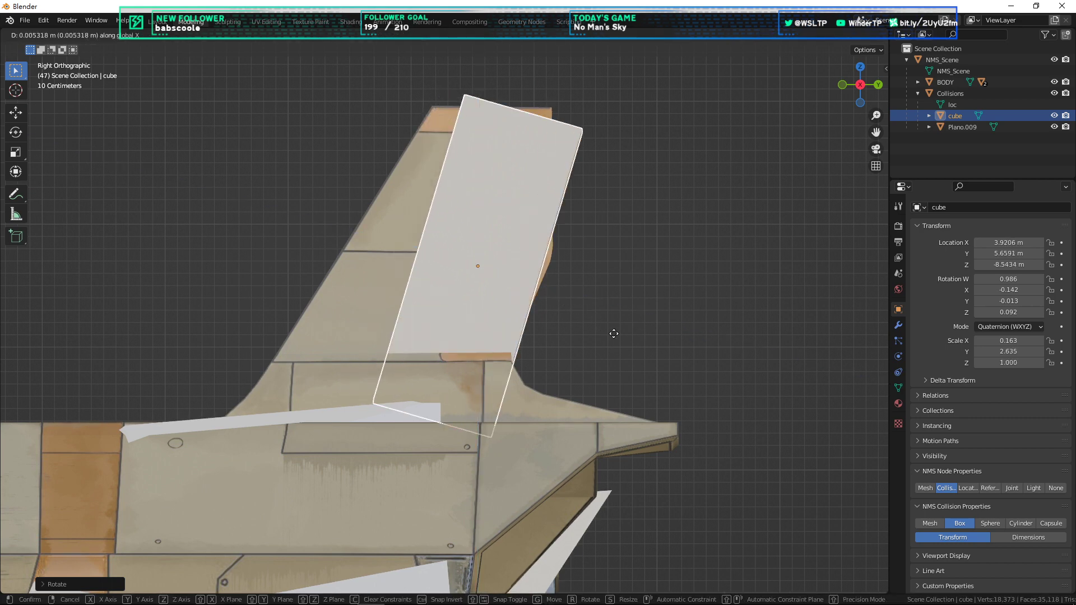
{"action": "key", "text": "y"}
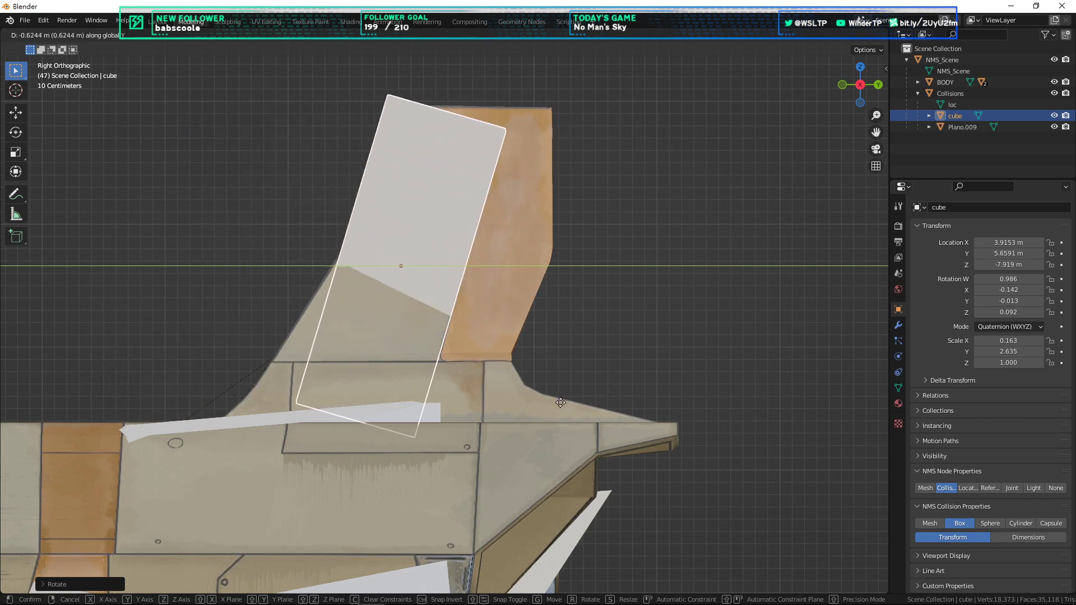
{"action": "left_click", "coordinate": [556, 376]}
Step: Rotate the box about its local X to match the fin's leading edge, to about W 0.956 and X -0.278
{"action": "key", "text": "r"}
{"action": "key", "text": "x"}
{"action": "key", "text": "x"}
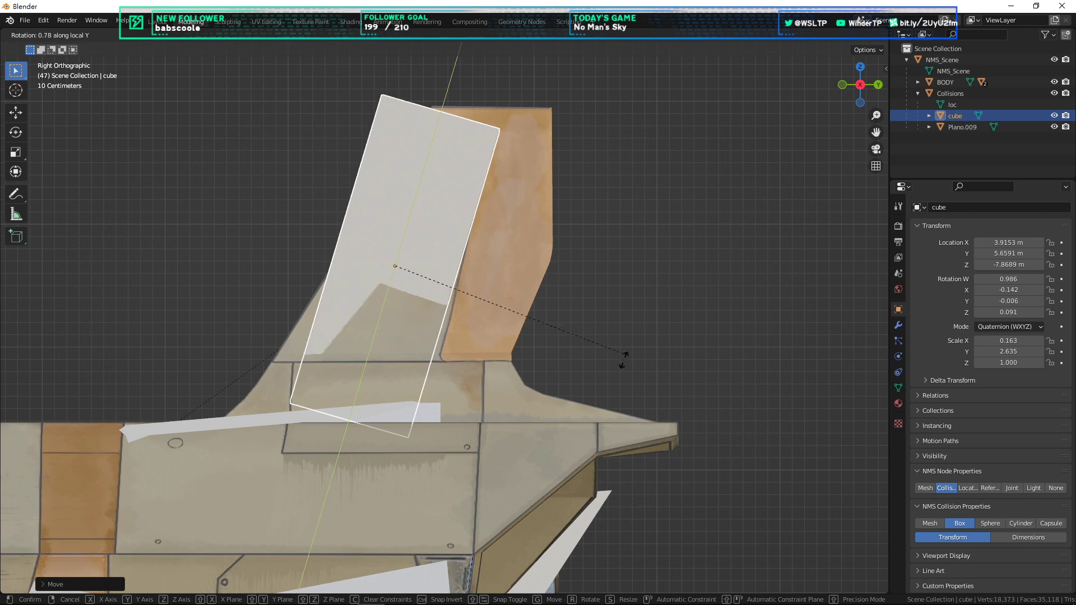
{"action": "left_click", "coordinate": [593, 404]}
Step: Align the box's front edge with the fin's leading edge in right view, at about Y 5.59 m and Z -7.90 m
{"action": "key", "text": "g"}
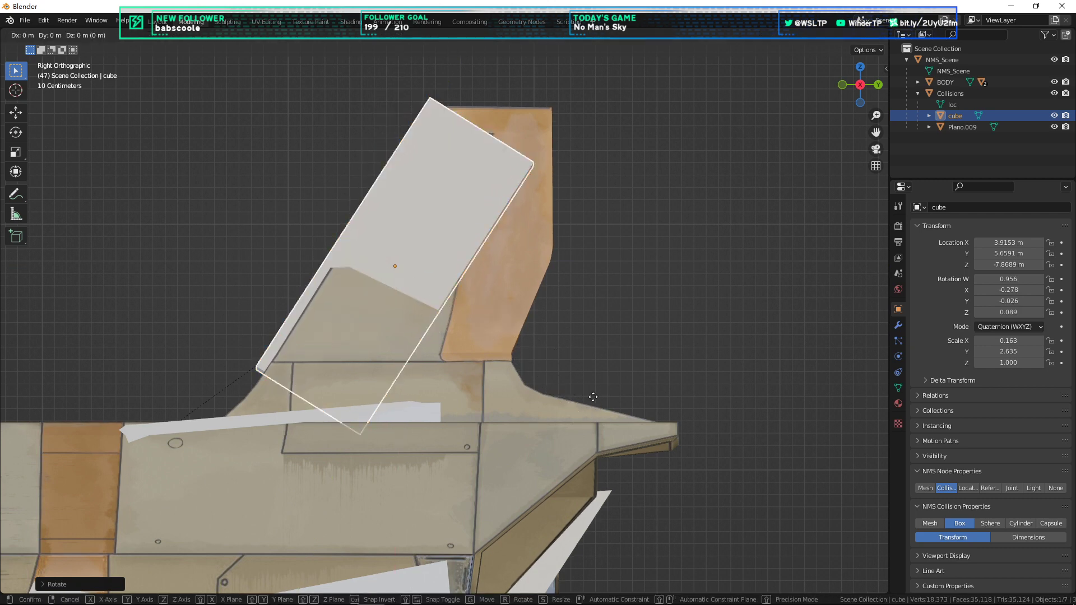
{"action": "left_click", "coordinate": [544, 371]}
{"action": "middle_click_drag", "start_coordinate": [546, 370], "coordinate": [662, 363]}
{"action": "key", "text": "KP_3"}
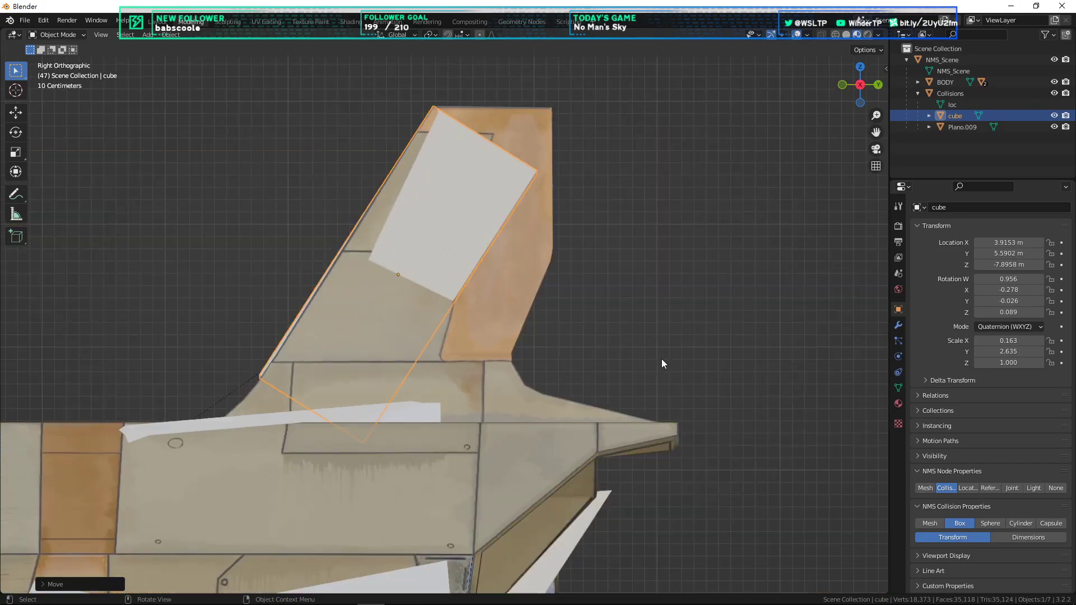
Step: Rotate the box about its local Y to follow the fin's surface, to about Y -0.020 and Z 0.087
{"action": "key", "text": "KP_1"}
{"action": "middle_click_drag", "start_coordinate": [790, 284], "coordinate": [587, 307], "text": "shift"}
{"action": "scroll", "coordinate": [597, 292], "scroll_direction": "up", "scroll_amount": 4}
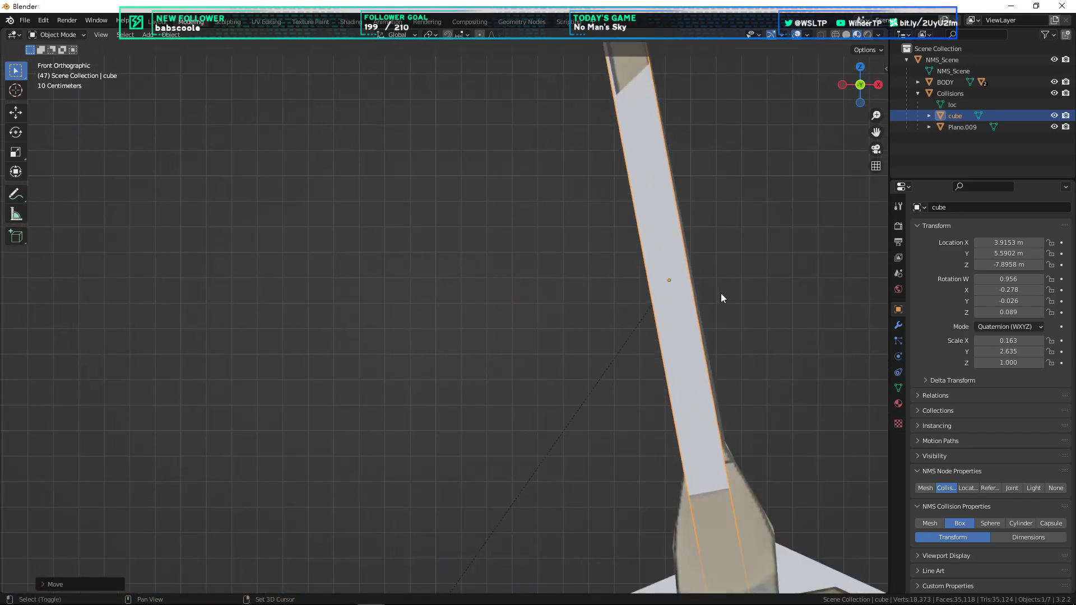
{"action": "middle_click_drag", "start_coordinate": [720, 294], "coordinate": [579, 341], "text": "shift"}
{"action": "middle_click_drag", "start_coordinate": [664, 340], "coordinate": [585, 395]}
{"action": "scroll", "coordinate": [559, 392], "scroll_direction": "down", "scroll_amount": 3}
{"action": "key", "text": "r"}
{"action": "key", "text": "y"}
{"action": "key", "text": "y"}
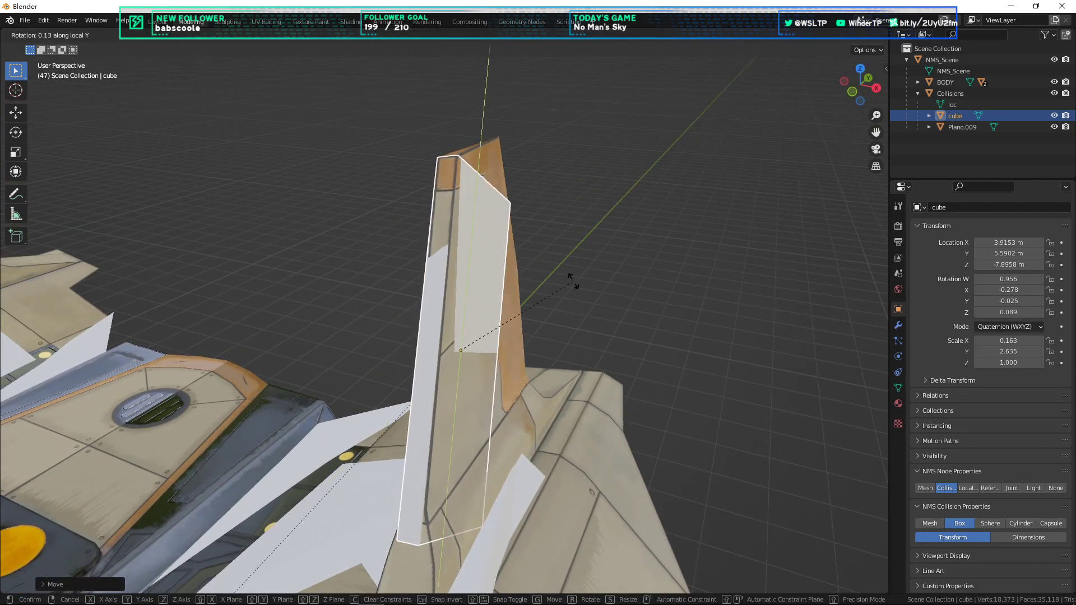
{"action": "left_click", "coordinate": [608, 309]}
Step: Shift the box along its local X to cover the fin's thickness, to about X 3.93 m and Y 5.59 m
{"action": "middle_click_drag", "start_coordinate": [608, 311], "coordinate": [577, 350]}
{"action": "key", "text": "g"}
{"action": "key", "text": "y"}
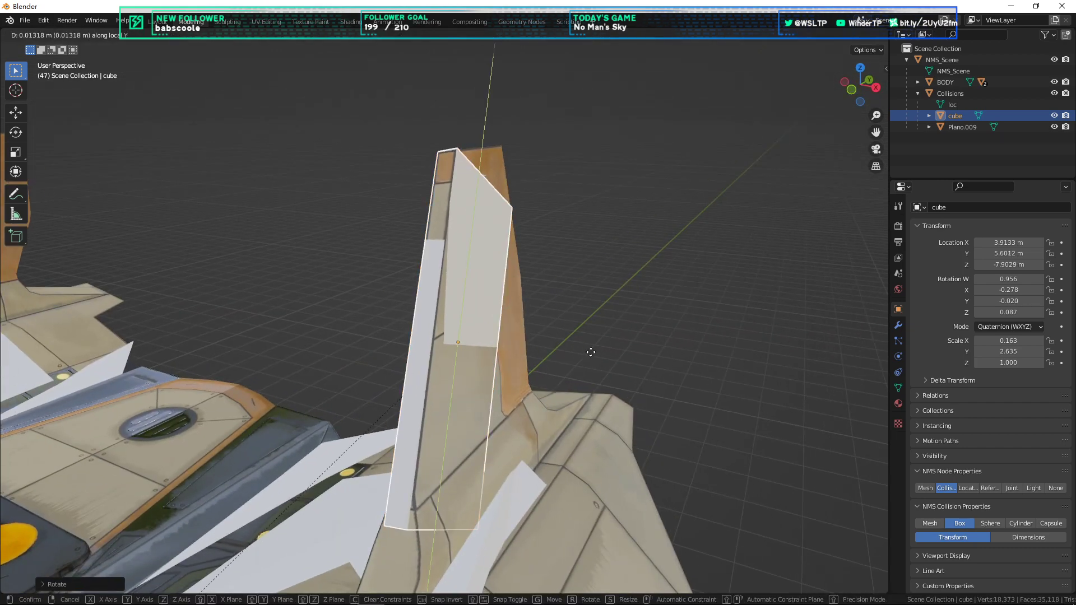
{"action": "key", "text": "x"}
{"action": "key", "text": "x"}
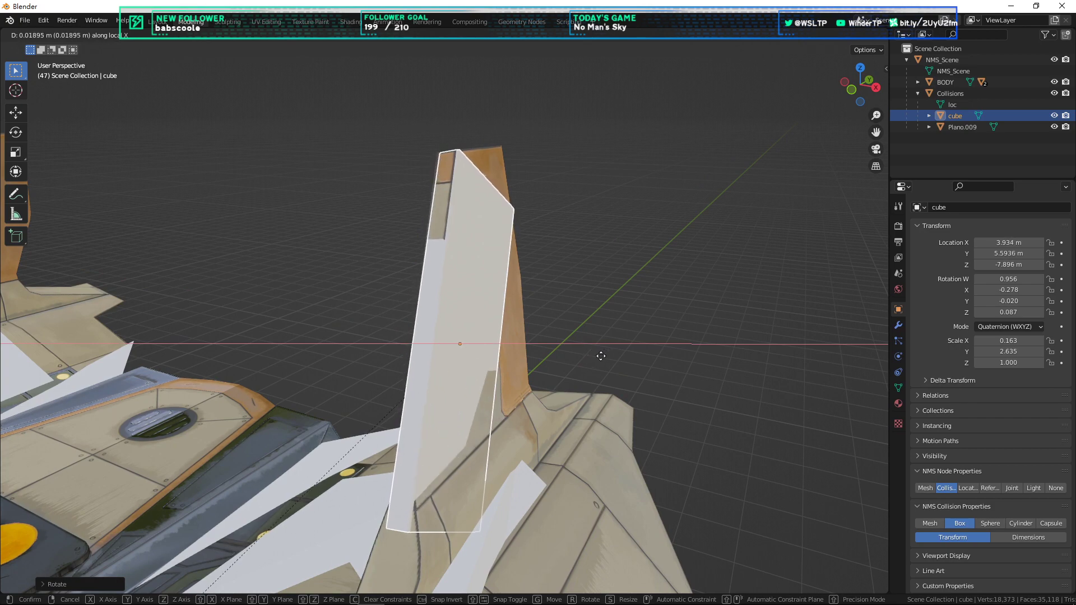
{"action": "left_click", "coordinate": [601, 356]}
{"action": "middle_click_drag", "start_coordinate": [601, 355], "coordinate": [495, 365]}
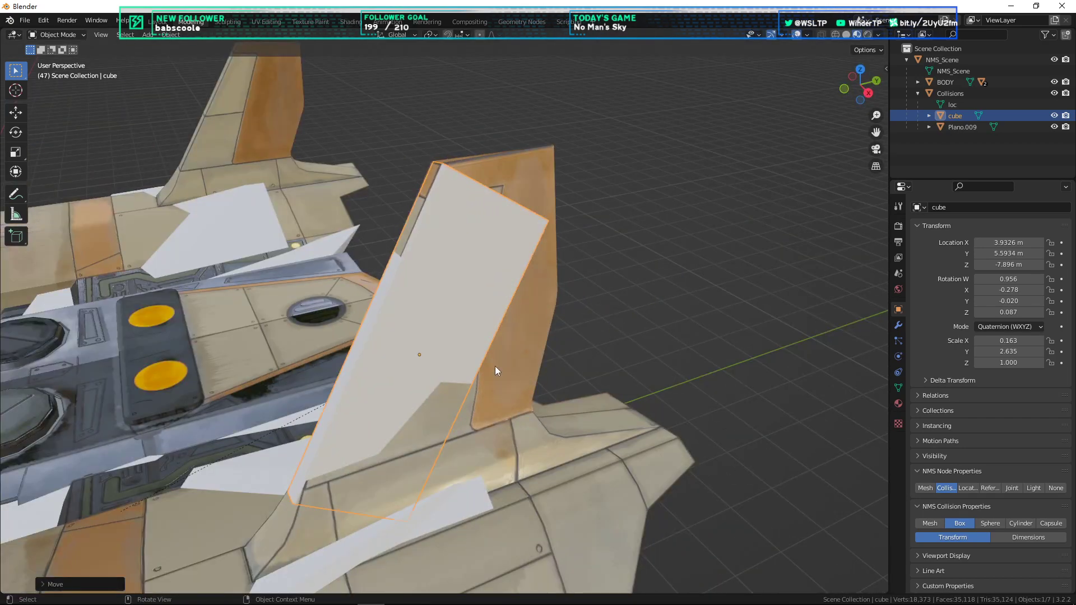
Step: Lengthen the box along its local Y to a scale of about 4.115 in right view
{"action": "middle_click_drag", "start_coordinate": [583, 435], "coordinate": [689, 417]}
{"action": "key", "text": "s"}
{"action": "key", "text": "y"}
{"action": "key", "text": "y"}
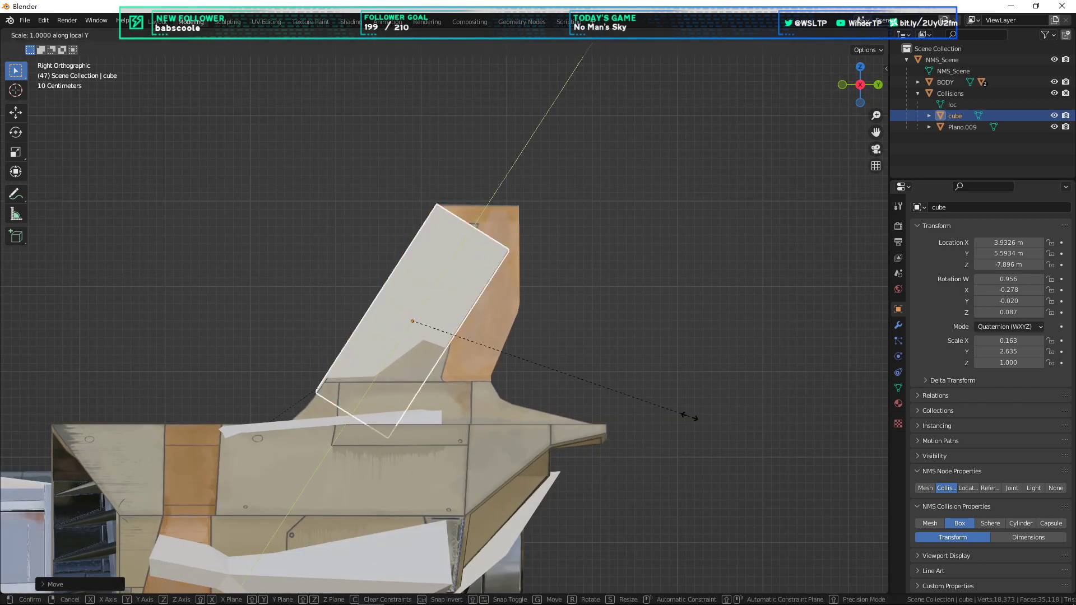
{"action": "left_click", "coordinate": [866, 397]}
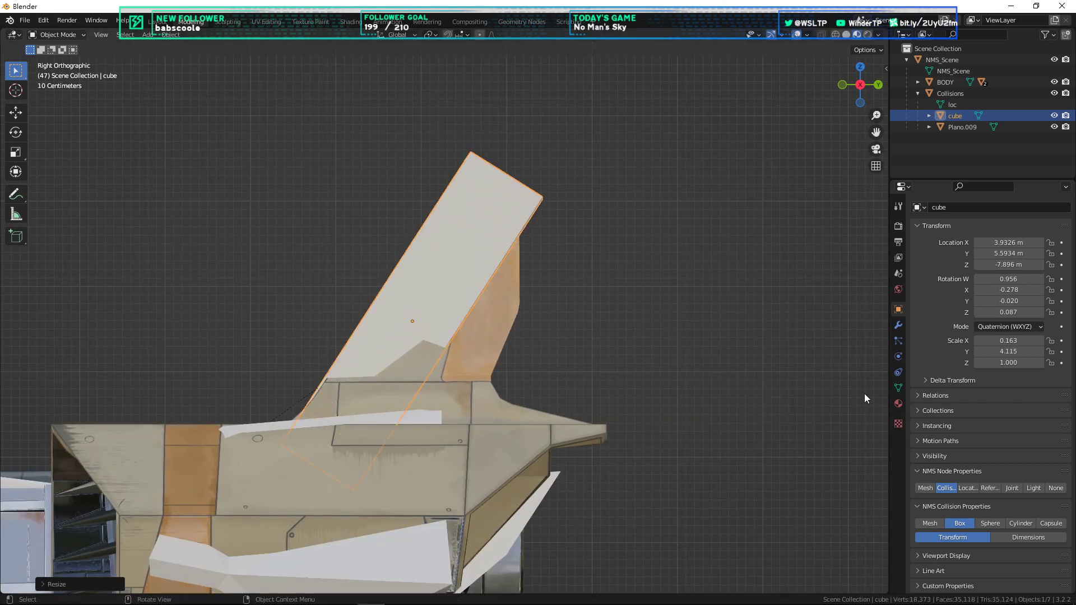
Step: Shift the box down along its local Y so its top meets the fin's tip, to about Y 4.97 m and Z -7.50 m
{"action": "key", "text": "g"}
{"action": "key", "text": "y"}
{"action": "key", "text": "y"}
{"action": "left_click", "coordinate": [718, 442]}
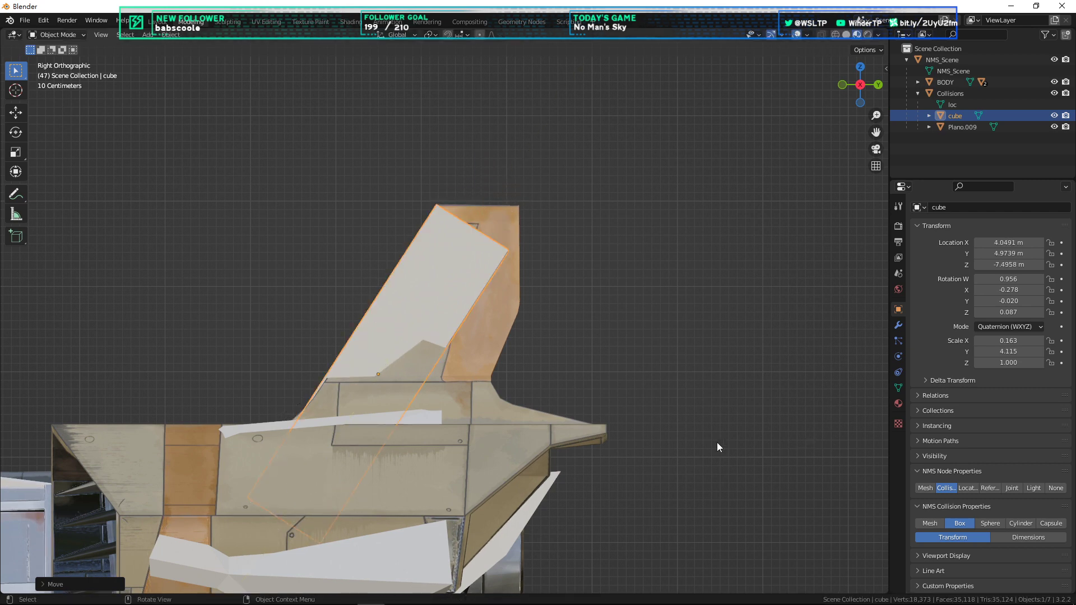
Step: Examine how the box covers the fin's leading part and which rear area is left uncovered in right view
{"action": "middle_click_drag", "start_coordinate": [717, 443], "coordinate": [553, 419]}
{"action": "key", "text": "KP_3"}
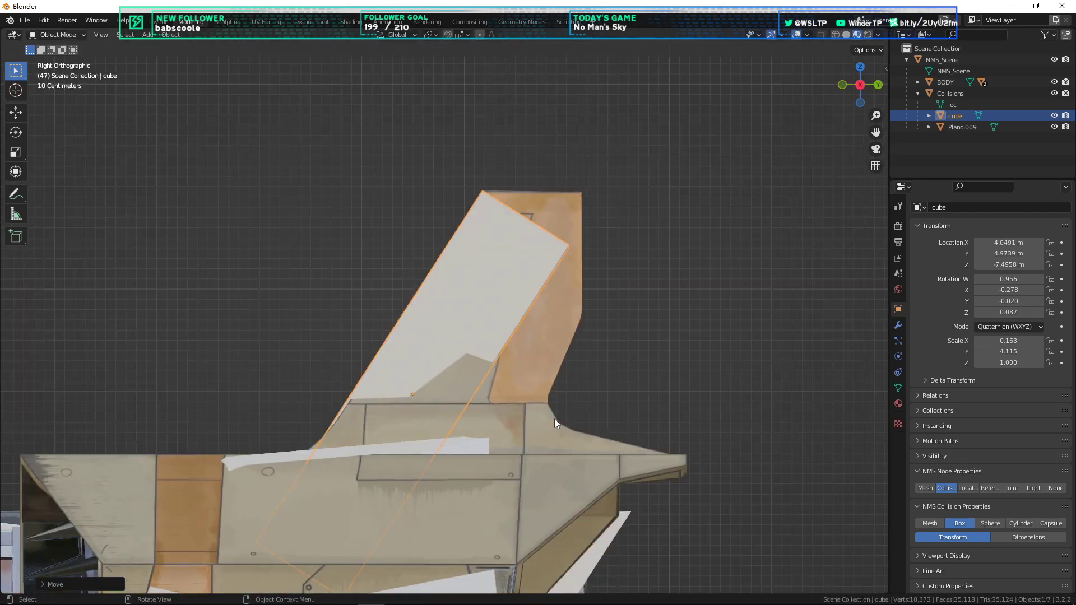
{"action": "scroll", "coordinate": [554, 418], "scroll_direction": "up", "scroll_amount": 3}
{"action": "scroll", "coordinate": [529, 374], "scroll_direction": "down", "scroll_amount": 1}
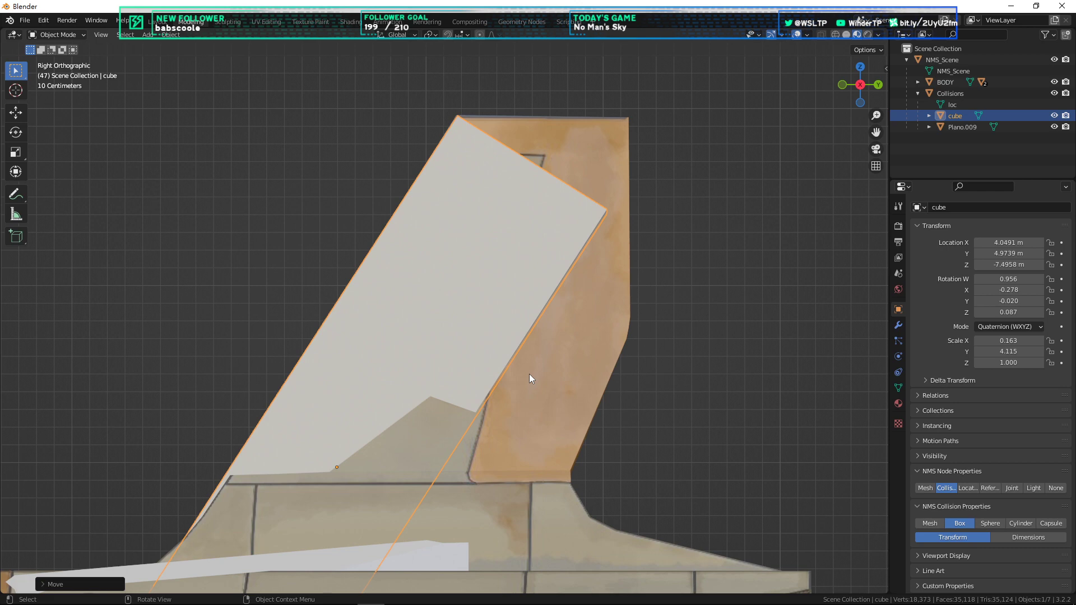
{"action": "scroll", "coordinate": [529, 375], "scroll_direction": "down", "scroll_amount": 5}
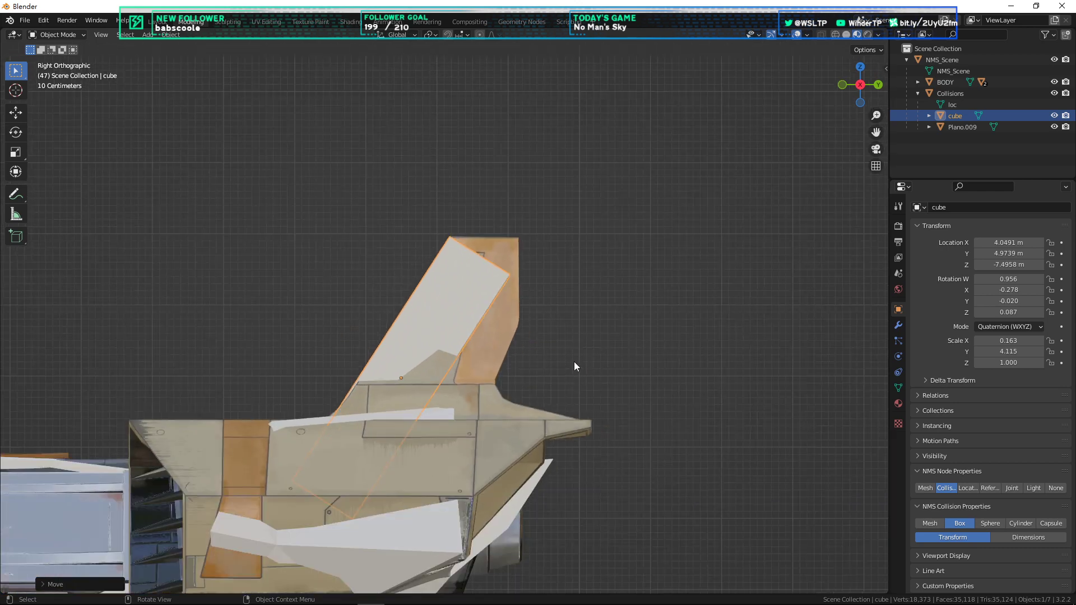
{"action": "scroll", "coordinate": [573, 362], "scroll_direction": "down", "scroll_amount": 2}
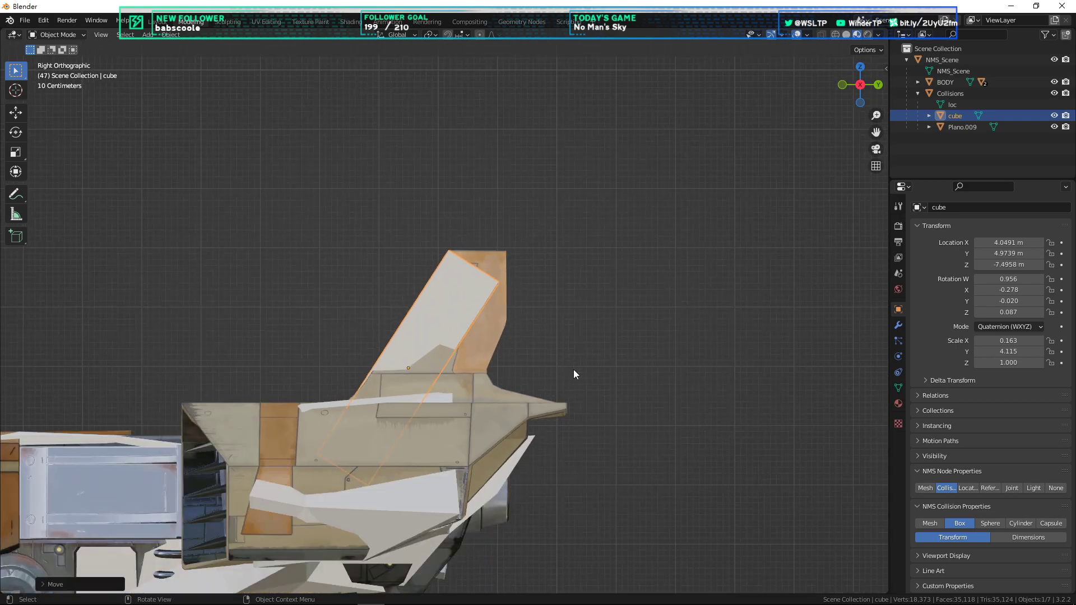
{"action": "left_click", "coordinate": [403, 513]}
{"action": "middle_click_drag", "start_coordinate": [291, 453], "coordinate": [583, 375], "text": "shift"}
{"action": "middle_click_drag", "start_coordinate": [429, 376], "coordinate": [626, 360], "text": "shift"}
{"action": "middle_click_drag", "start_coordinate": [761, 331], "coordinate": [331, 403], "text": "shift"}
{"action": "left_click", "coordinate": [591, 255]}
{"action": "middle_click_drag", "start_coordinate": [647, 251], "coordinate": [503, 294], "text": "shift"}
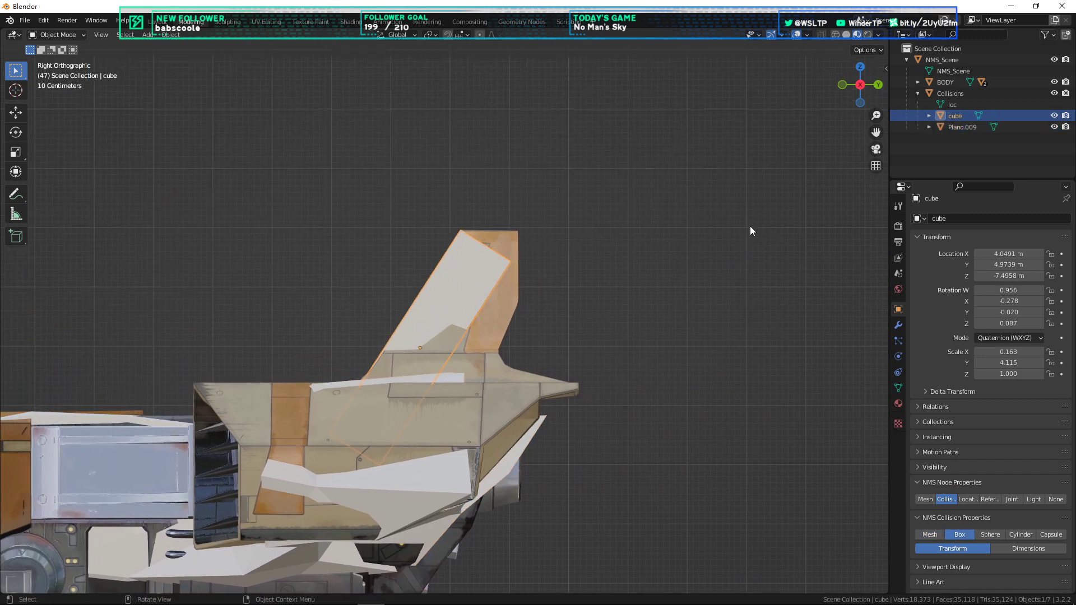
{"action": "right_click", "coordinate": [649, 250]}
{"action": "left_click", "coordinate": [629, 308]}
{"action": "right_click", "coordinate": [577, 291]}
{"action": "mouse_move", "coordinate": [581, 287]}
Step: Duplicate the box and place the copy toward the fin's rear, at about Y 4.97 m and Z -7.90 m
{"action": "scroll", "coordinate": [615, 239], "scroll_direction": "up", "scroll_amount": 4}
{"action": "middle_click_drag", "start_coordinate": [626, 282], "coordinate": [539, 331], "text": "shift"}
{"action": "key", "text": "shift+d"}
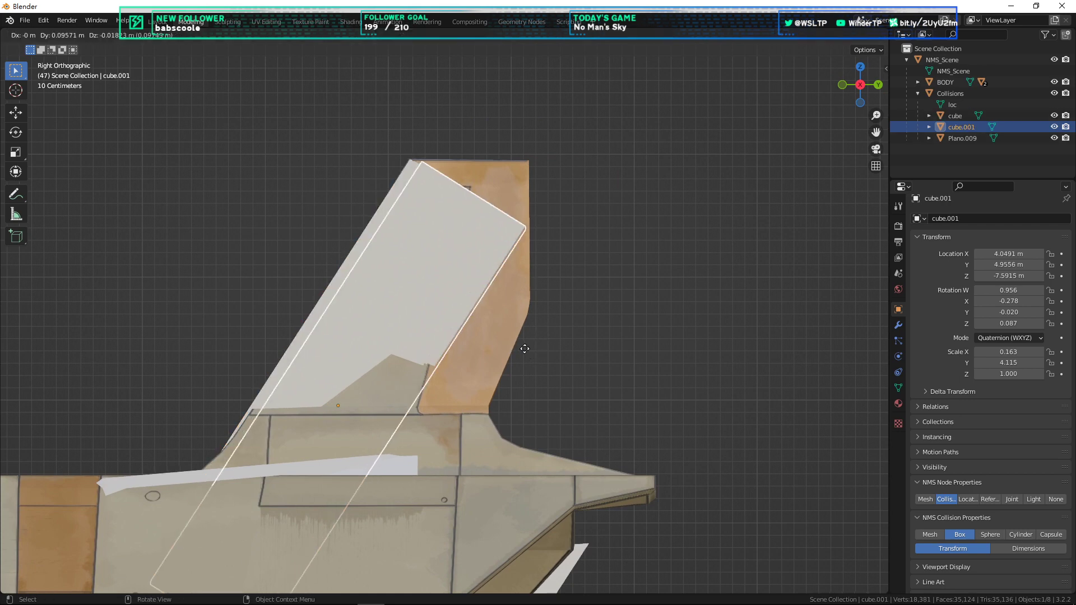
{"action": "left_click", "coordinate": [560, 339]}
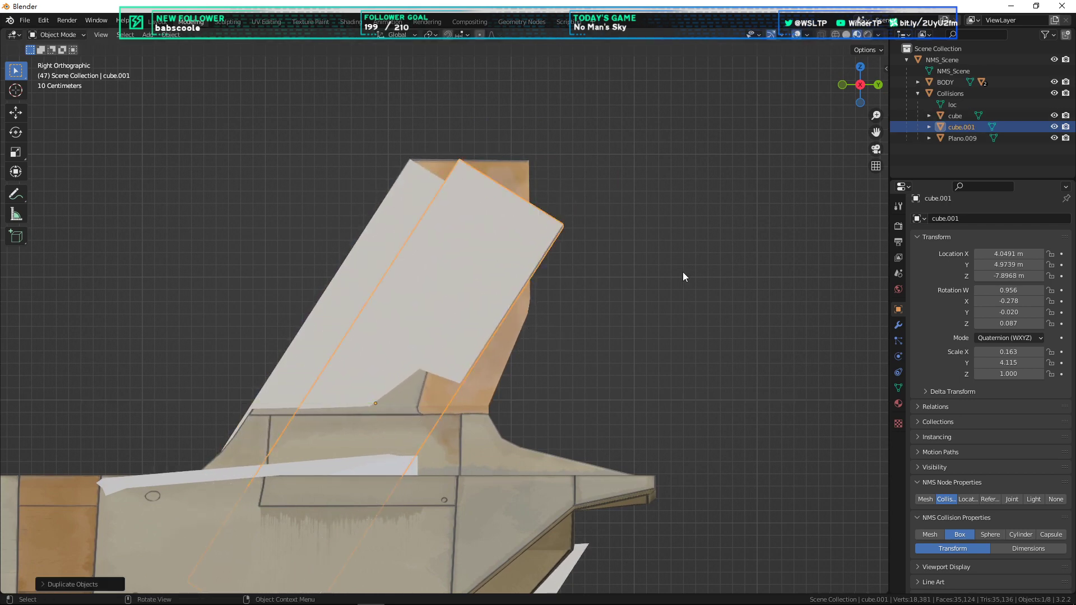
Step: Switch the copy's rotation mode to XYZ Euler and set its X rotation to 0°
{"action": "left_click", "coordinate": [1015, 338]}
{"action": "left_click", "coordinate": [1003, 353]}
{"action": "mouse_move", "coordinate": [1009, 290]}
{"action": "left_mouse_down"}
{"action": "mouse_move", "coordinate": [992, 290]}
{"action": "mouse_move", "coordinate": [1019, 289]}
{"action": "left_mouse_up"}
{"action": "type", "text": "0"}
{"action": "key", "text": "Return"}
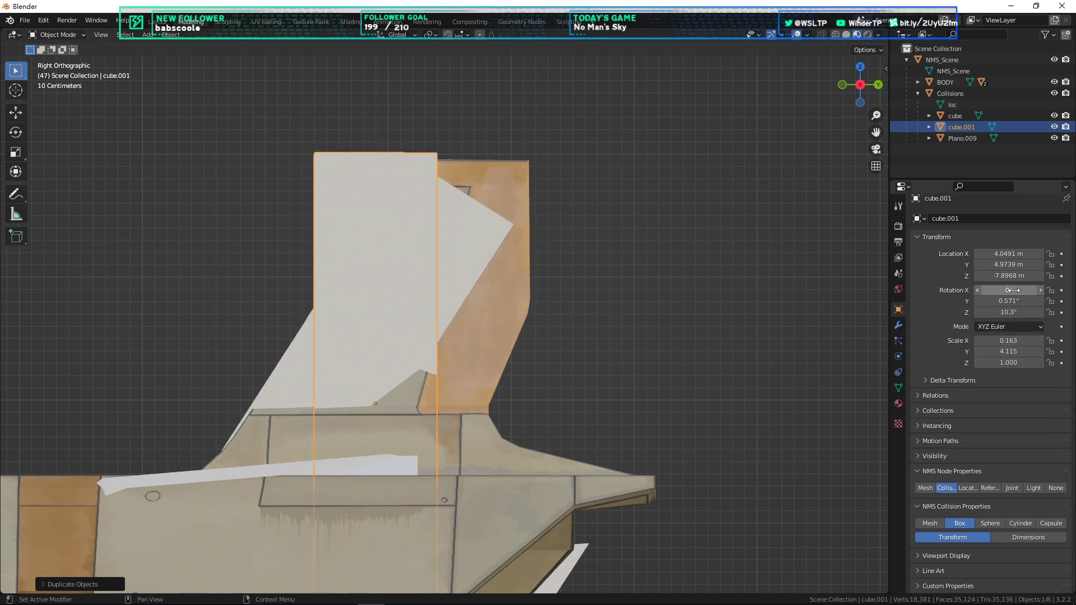
Step: Move the copy to the fin's rear edge, about Y 4.93 m and Z -8.66 m, and narrow its local Z scale to about 0.957
{"action": "key", "text": "g"}
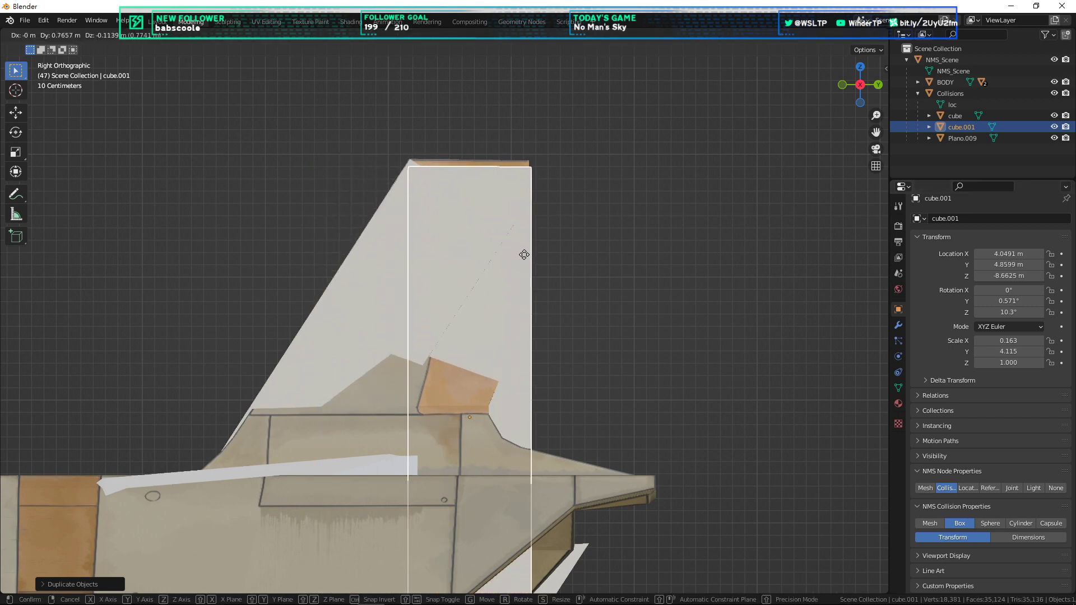
{"action": "left_click", "coordinate": [550, 211]}
{"action": "key", "text": "s"}
{"action": "key", "text": "x"}
{"action": "key", "text": "x"}
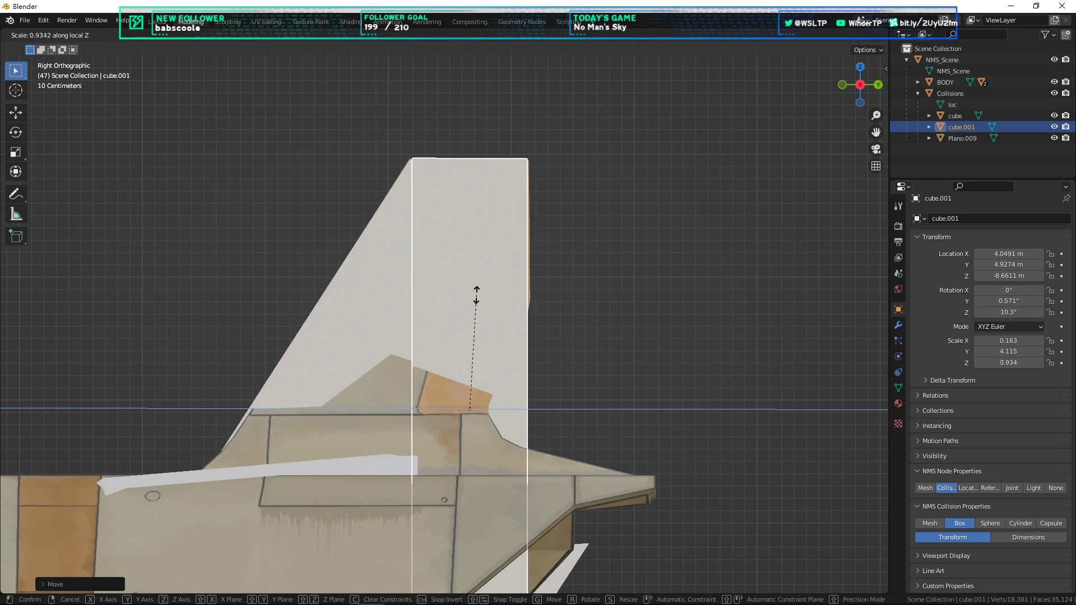
{"action": "left_click", "coordinate": [529, 269]}
Step: Shorten the rear box along its local Y to a scale of about 2.157
{"action": "middle_click_drag", "start_coordinate": [600, 295], "coordinate": [553, 295]}
{"action": "key", "text": "ctrl+KP_1"}
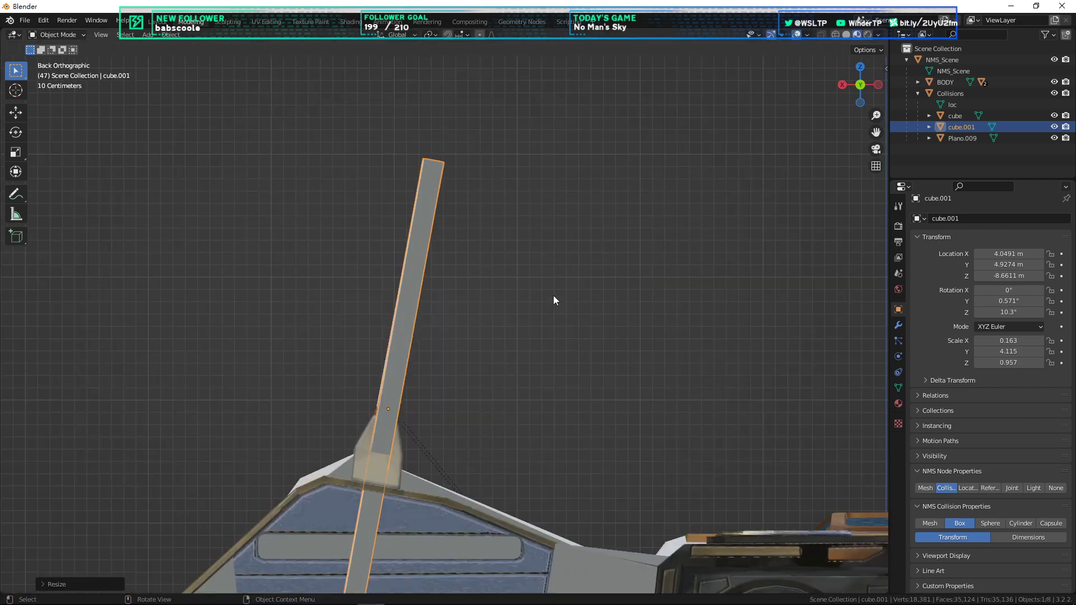
{"action": "middle_click_drag", "start_coordinate": [453, 345], "coordinate": [399, 307]}
{"action": "left_click", "coordinate": [423, 309], "text": "shift"}
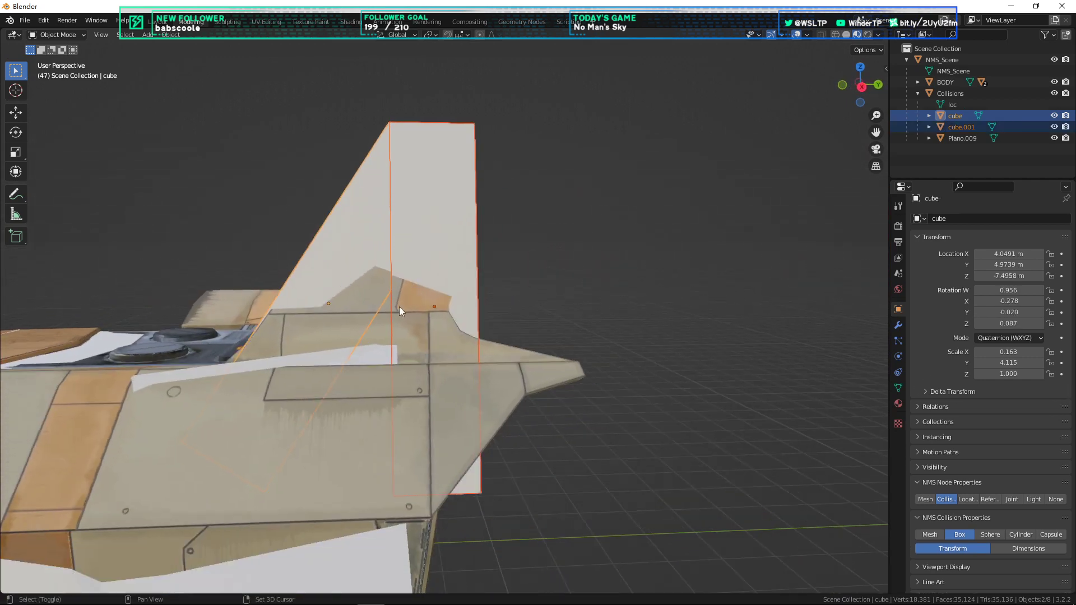
{"action": "key", "text": "KP_3"}
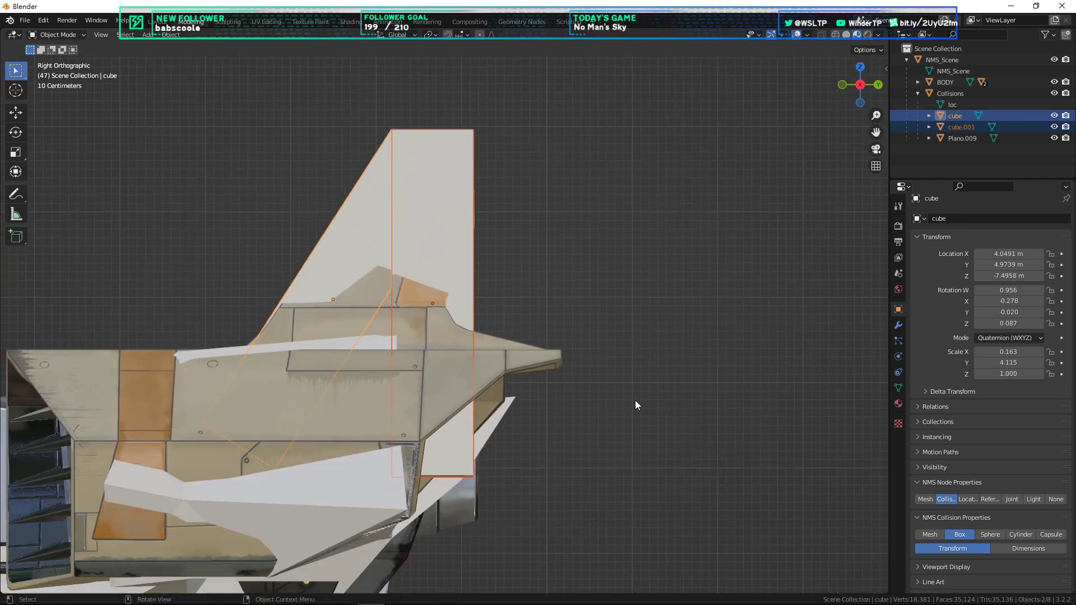
{"action": "key", "text": "alt+a"}
{"action": "left_click", "coordinate": [464, 432]}
{"action": "key", "text": "s"}
{"action": "key", "text": "z"}
{"action": "key", "text": "z"}
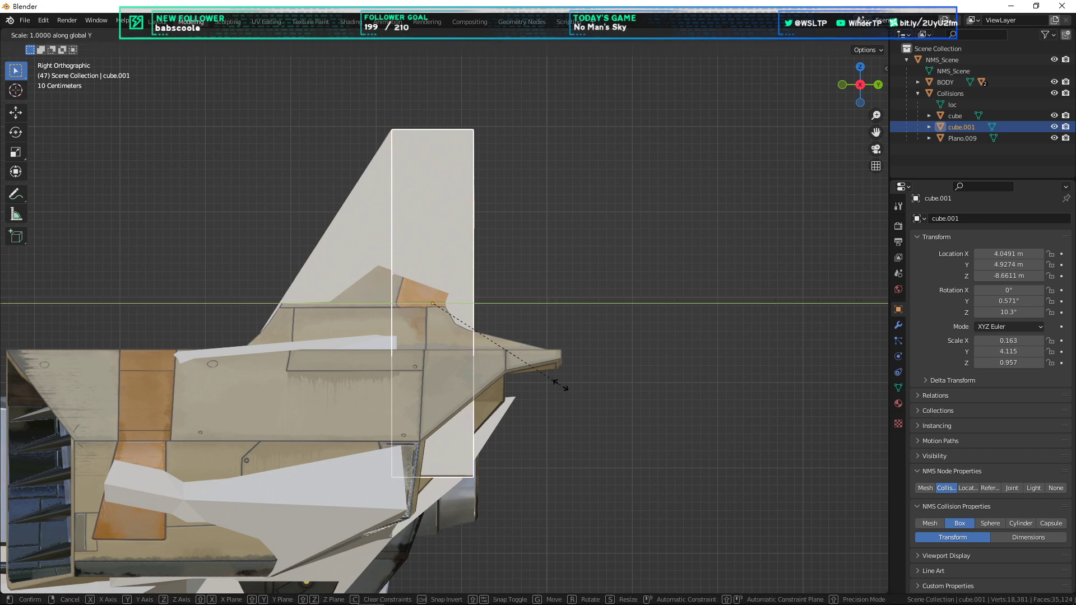
{"action": "key", "text": "y"}
{"action": "left_click", "coordinate": [480, 364]}
Step: Raise the rear box along its local Y toward the fin's tip, to about X 3.90 m and Y 5.75 m
{"action": "key", "text": "g"}
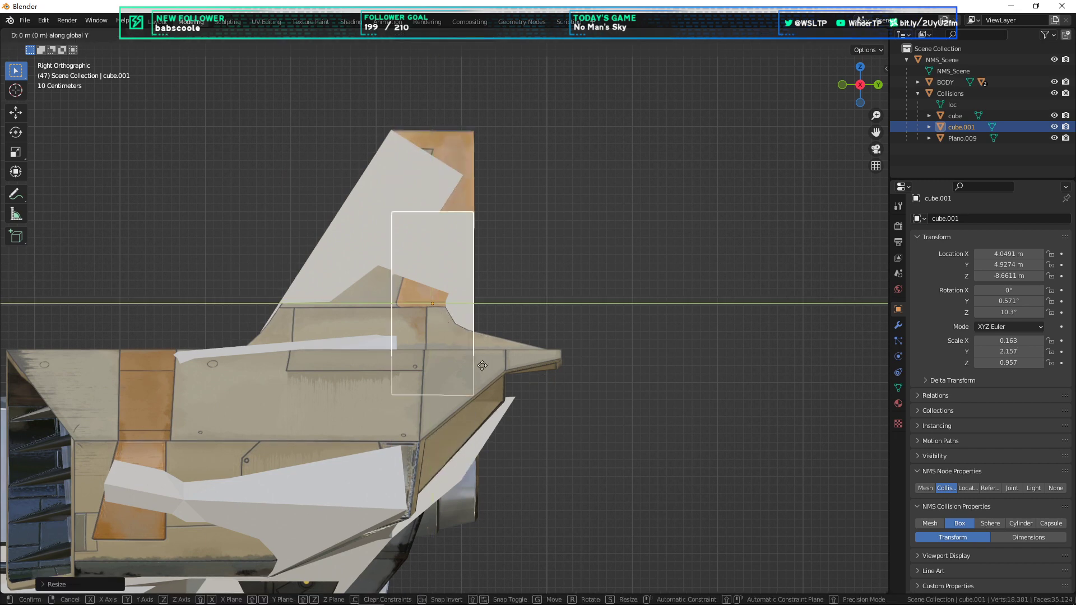
{"action": "key", "text": "y"}
{"action": "key", "text": "y"}
{"action": "left_click", "coordinate": [513, 107]}
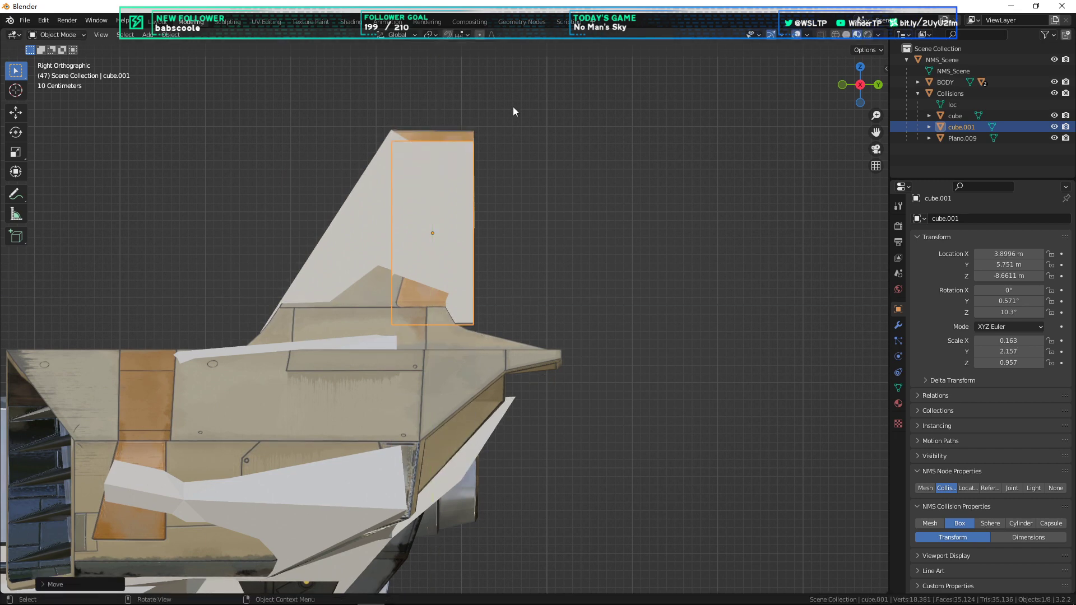
Step: Lengthen the rear box's local Y scale to about 2.555 and align its top with the fin's tip, at about X 3.91 m, Y 5.69 m
{"action": "key", "text": "s"}
{"action": "key", "text": "y"}
{"action": "key", "text": "y"}
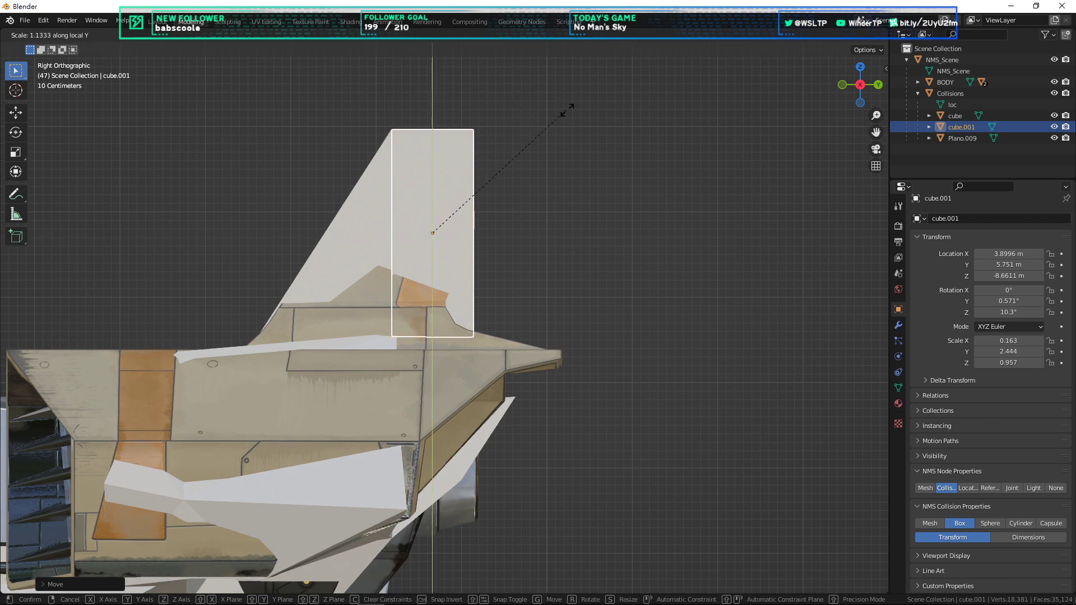
{"action": "left_click", "coordinate": [657, 93]}
{"action": "key", "text": "g"}
{"action": "key", "text": "y"}
{"action": "key", "text": "y"}
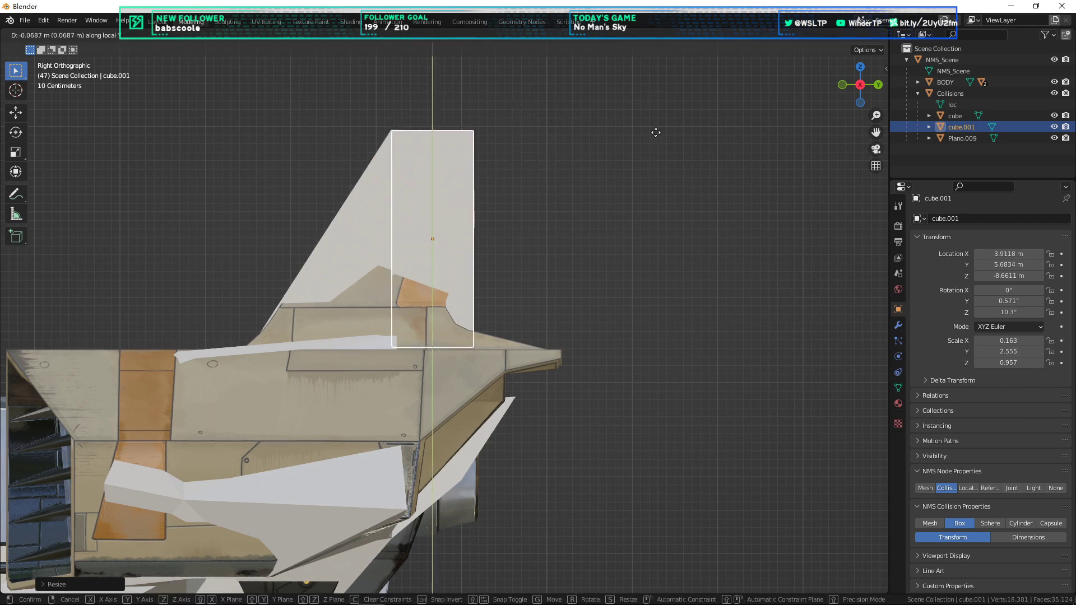
{"action": "left_click", "coordinate": [656, 132]}
Step: Duplicate the rear box near the fin's base at about Y 4.72 m, Z -8.00 m, and shorten its local Y scale to about 1.185
{"action": "middle_click_drag", "start_coordinate": [501, 245], "coordinate": [601, 247], "text": "shift"}
{"action": "key", "text": "shift+d"}
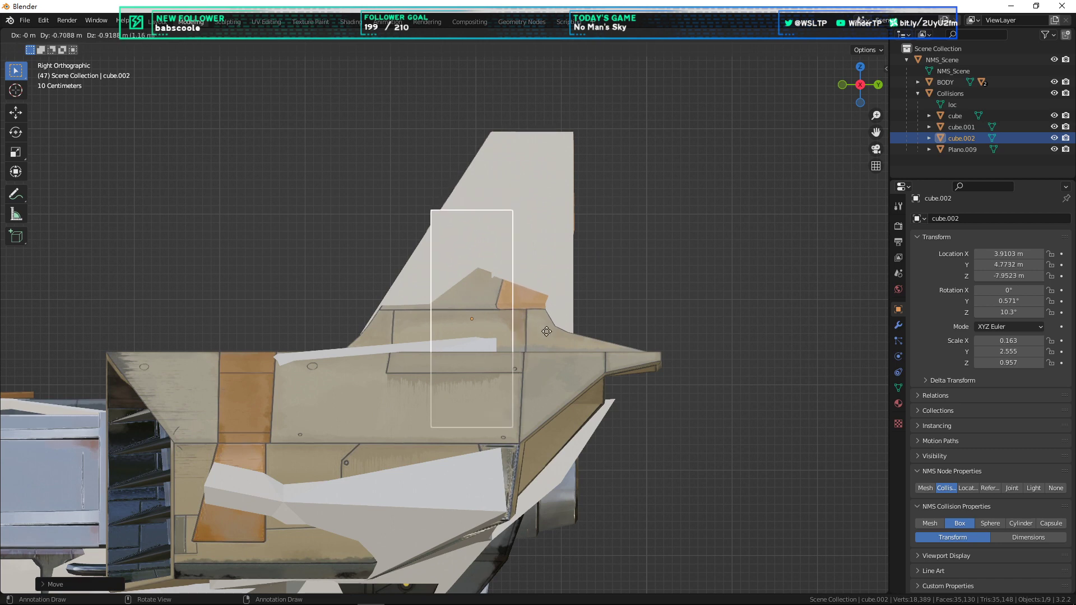
{"action": "left_click", "coordinate": [551, 335]}
{"action": "key", "text": "s"}
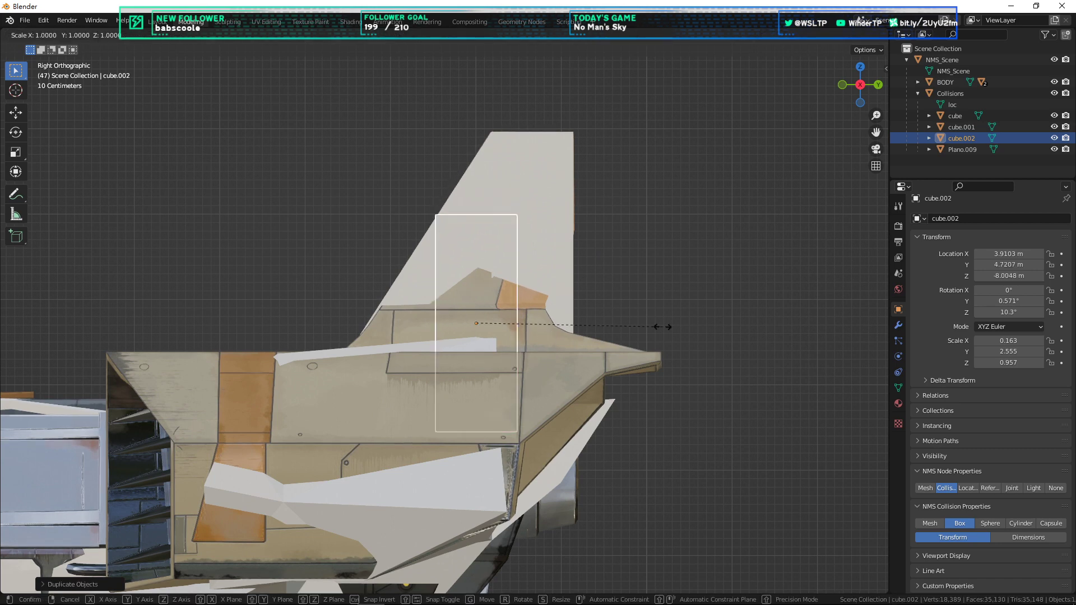
{"action": "key", "text": "y"}
{"action": "key", "text": "y"}
{"action": "left_click", "coordinate": [558, 334]}
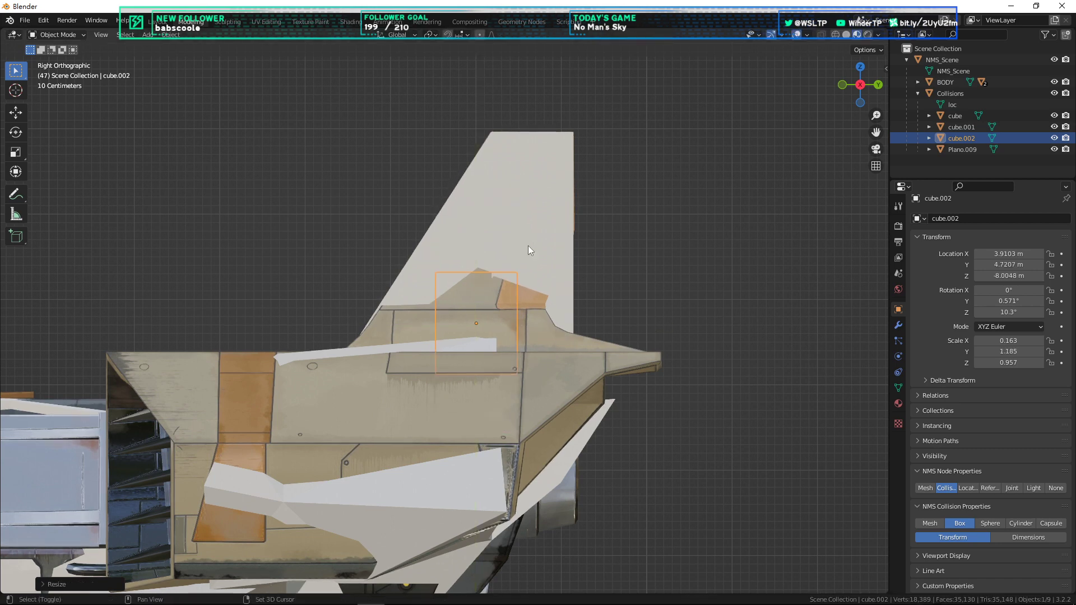
Step: Compare the position of the small duplicate box with the tall rear box on the fin
{"action": "left_click", "coordinate": [528, 245], "text": "shift"}
{"action": "left_click", "coordinate": [475, 245], "text": "shift"}
{"action": "middle_click_drag", "start_coordinate": [481, 329], "coordinate": [466, 275]}
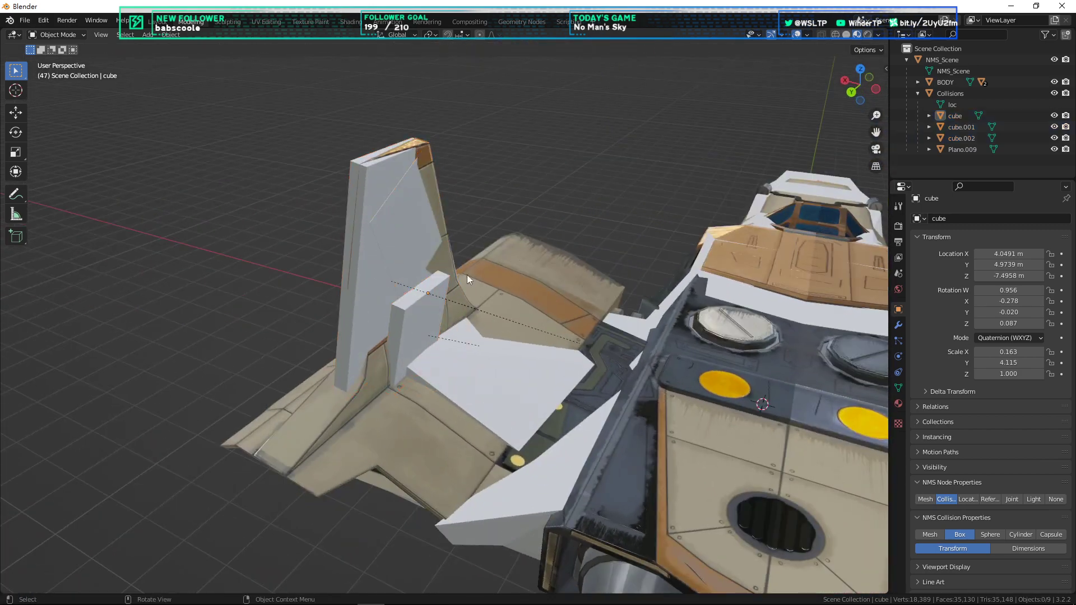
{"action": "left_click", "coordinate": [392, 320]}
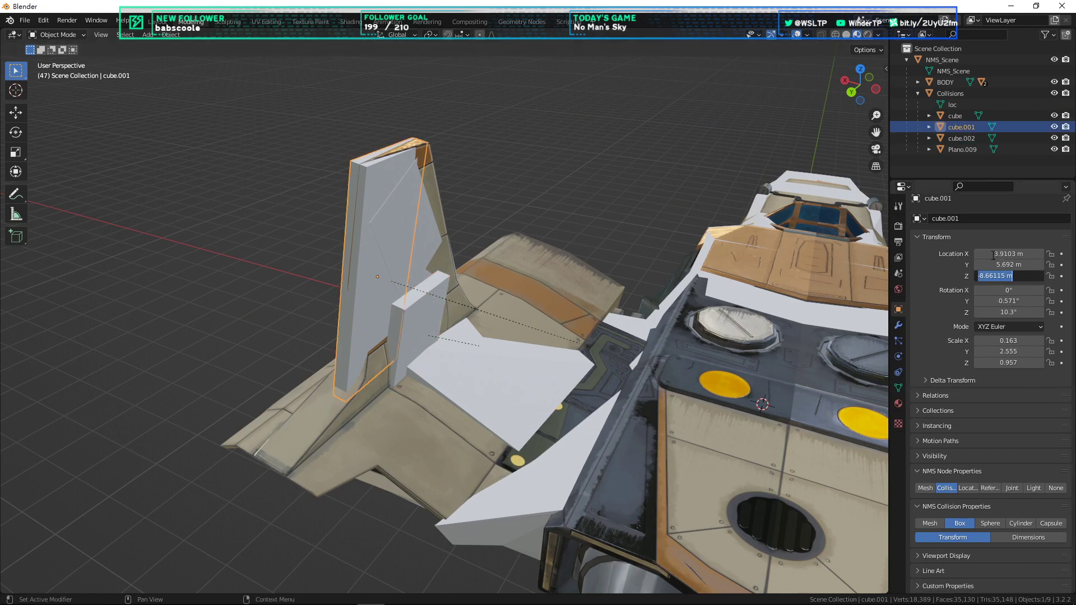
{"action": "left_click", "coordinate": [416, 320]}
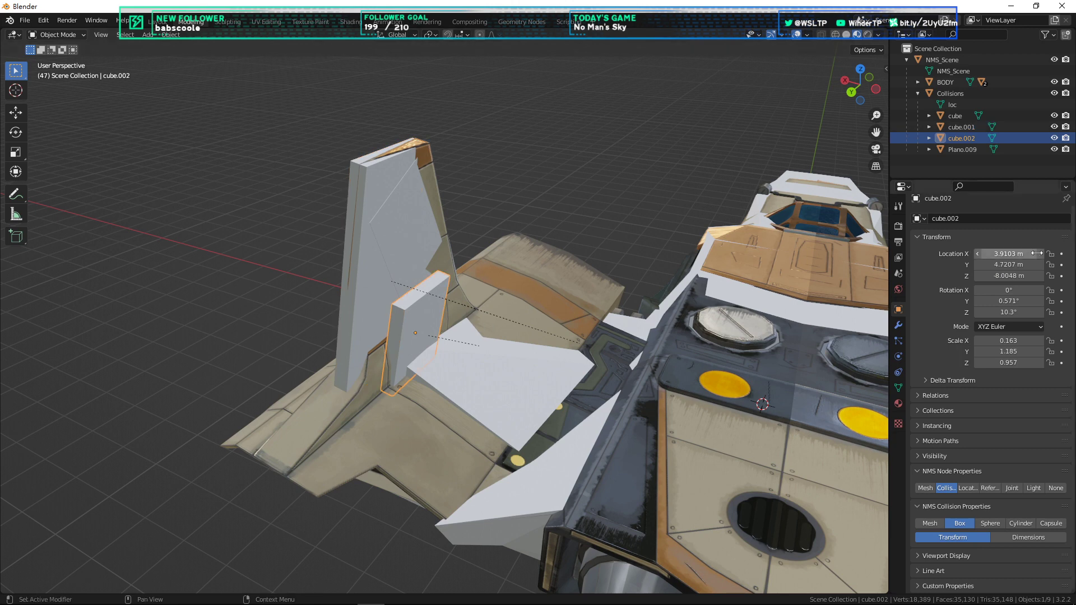
{"action": "key", "text": "ctrl+z"}
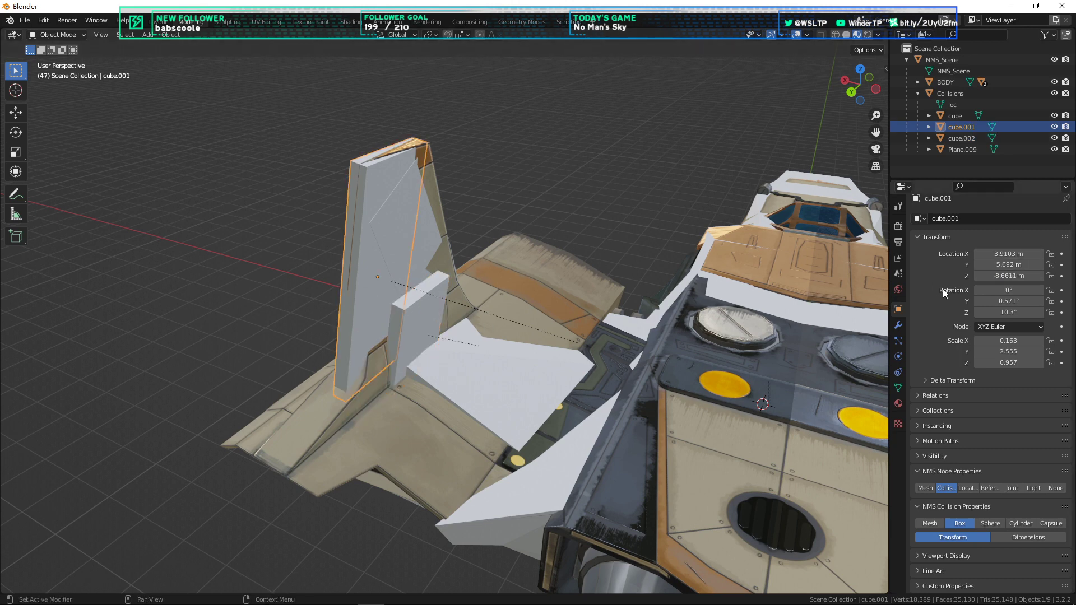
{"action": "key", "text": "ctrl+shift+z"}
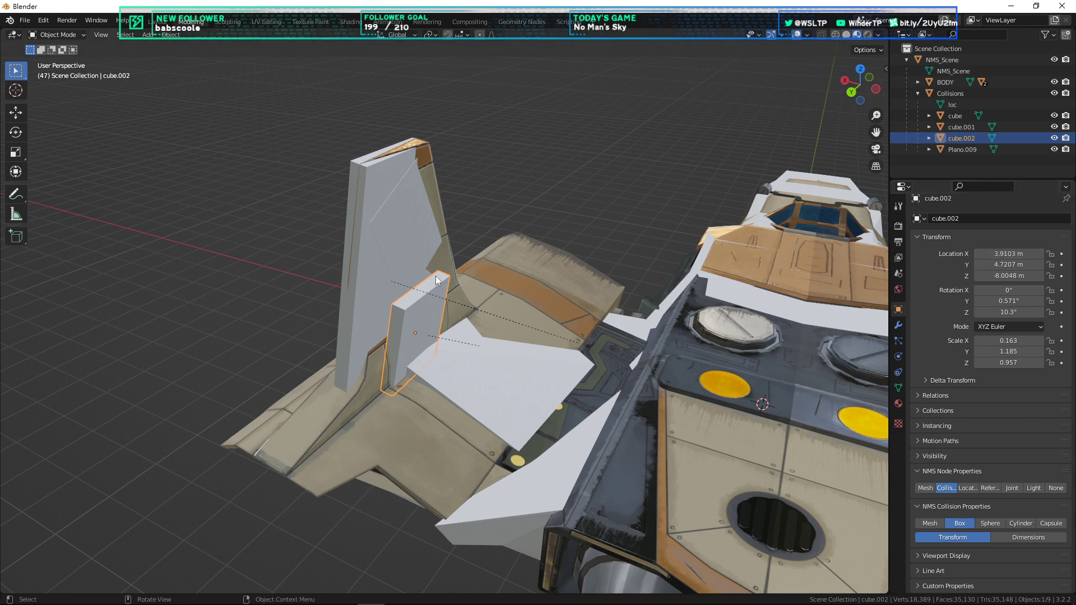
{"action": "key", "text": "ctrl+z"}
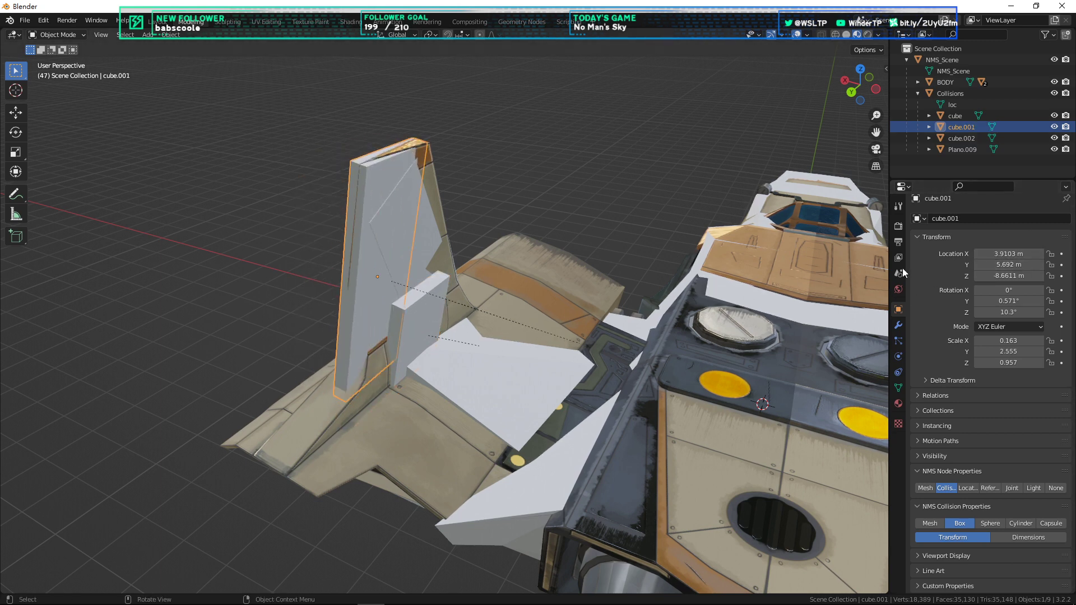
Step: Remove the small duplicate box near the fin's base
{"action": "left_click", "coordinate": [418, 315]}
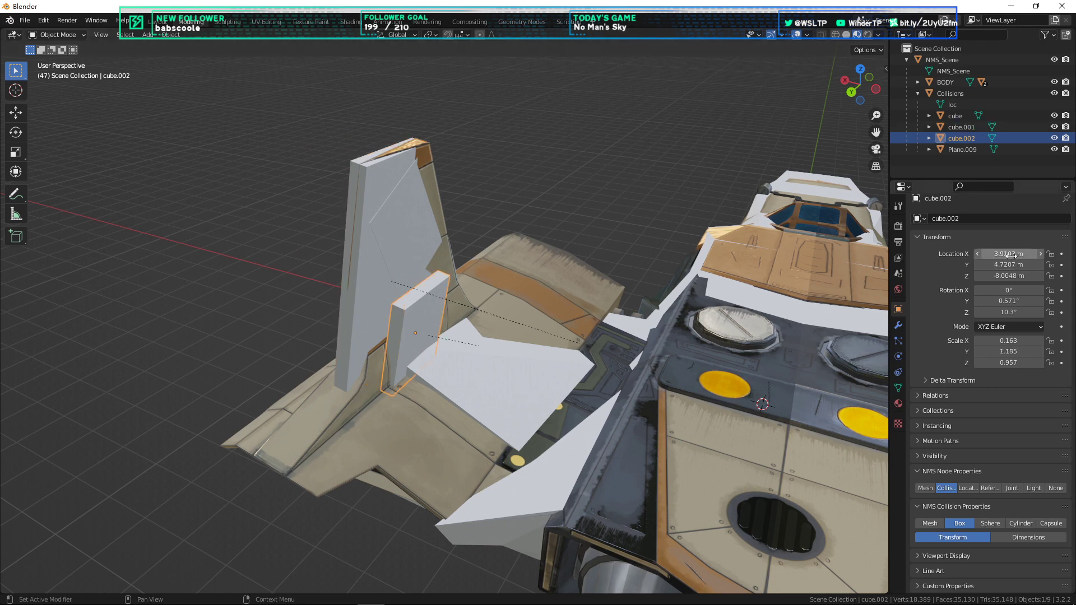
{"action": "mouse_move", "coordinate": [1008, 254]}
{"action": "left_mouse_down"}
{"action": "mouse_move", "coordinate": [1033, 255]}
{"action": "mouse_move", "coordinate": [1013, 247]}
{"action": "mouse_move", "coordinate": [1016, 278]}
{"action": "mouse_move", "coordinate": [1020, 254]}
{"action": "left_mouse_up"}
{"action": "middle_click_drag", "start_coordinate": [716, 218], "coordinate": [569, 223]}
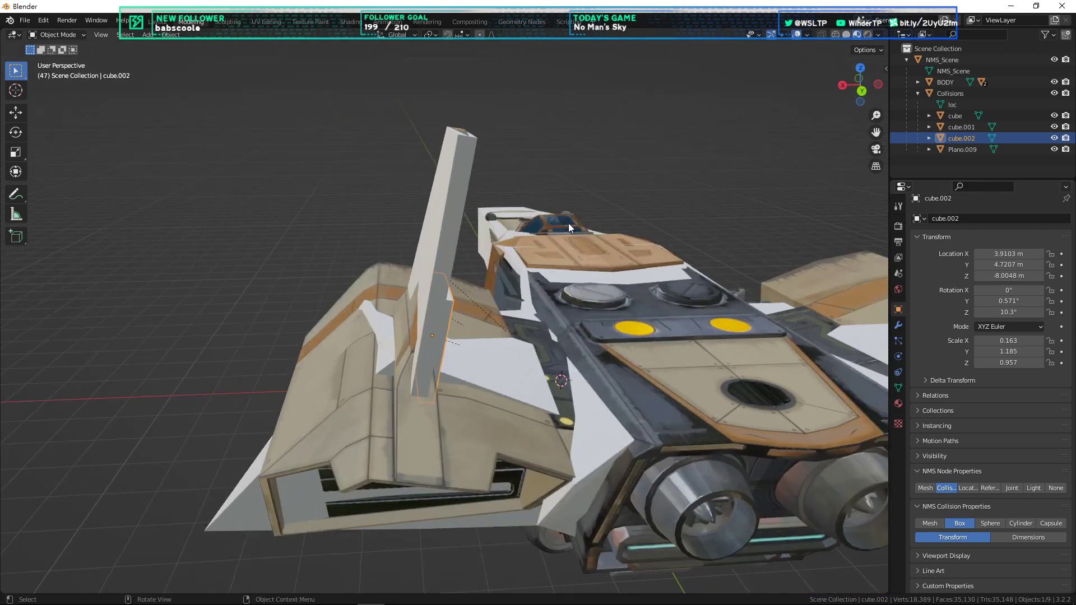
{"action": "key", "text": "Delete"}
{"action": "key", "text": "ctrl+z"}
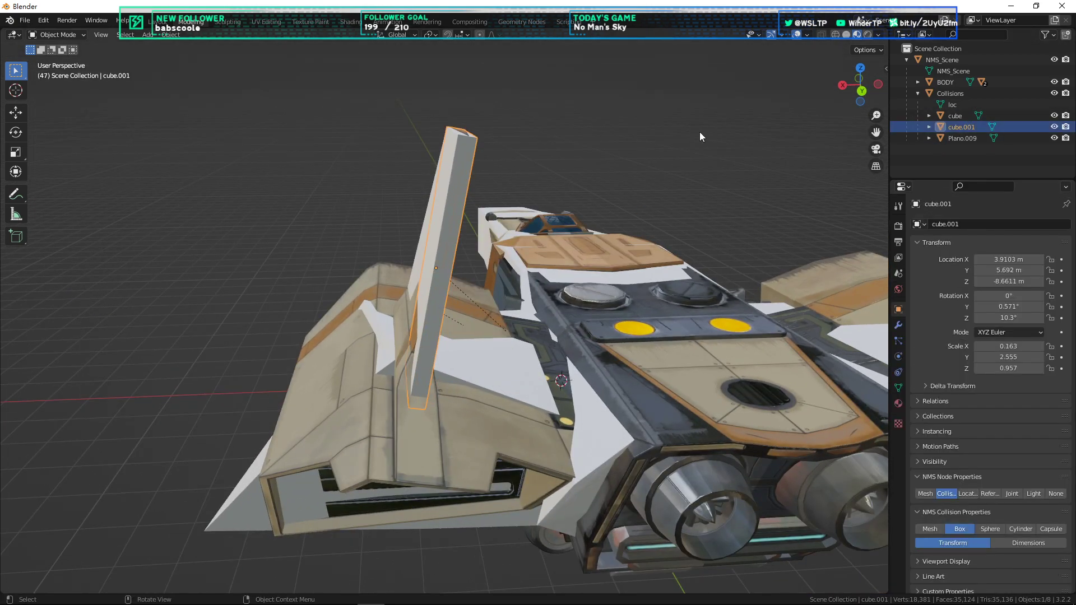
Step: Duplicate the tall rear box in place, leaving the copy at about X 3.91 m, Y 5.69 m and Z -8.66 m
{"action": "key", "text": "KP_3"}
{"action": "key", "text": "g"}
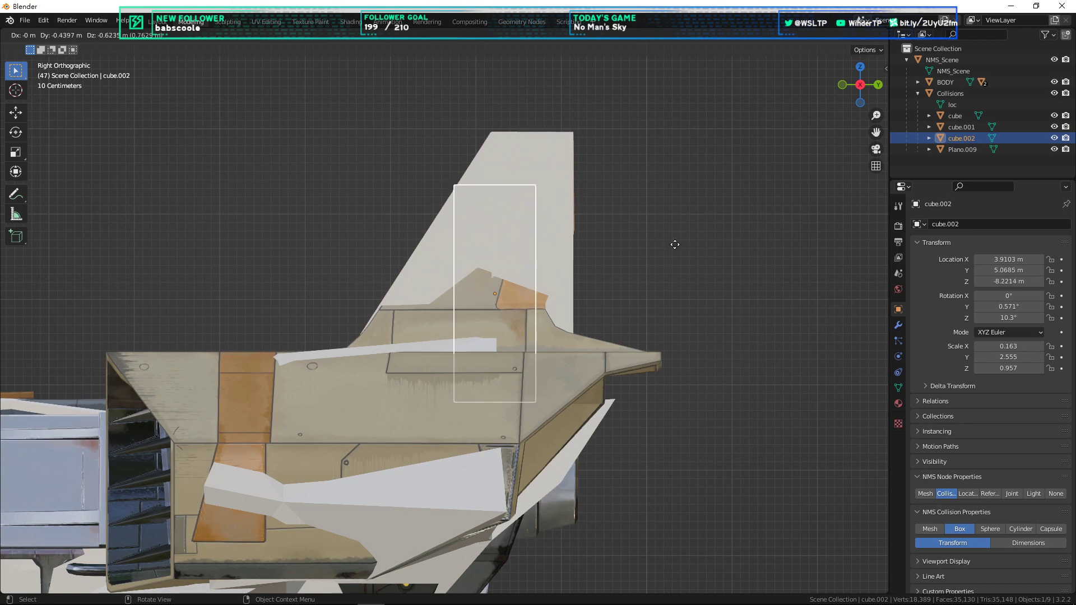
{"action": "key", "text": "y"}
{"action": "left_click", "coordinate": [713, 247]}
{"action": "middle_click_drag", "start_coordinate": [711, 251], "coordinate": [523, 360]}
{"action": "scroll", "coordinate": [433, 284], "scroll_direction": "up", "scroll_amount": 2}
{"action": "scroll", "coordinate": [522, 360], "scroll_direction": "down", "scroll_amount": 1}
{"action": "scroll", "coordinate": [506, 342], "scroll_direction": "up", "scroll_amount": 1}
{"action": "scroll", "coordinate": [506, 341], "scroll_direction": "down", "scroll_amount": 1}
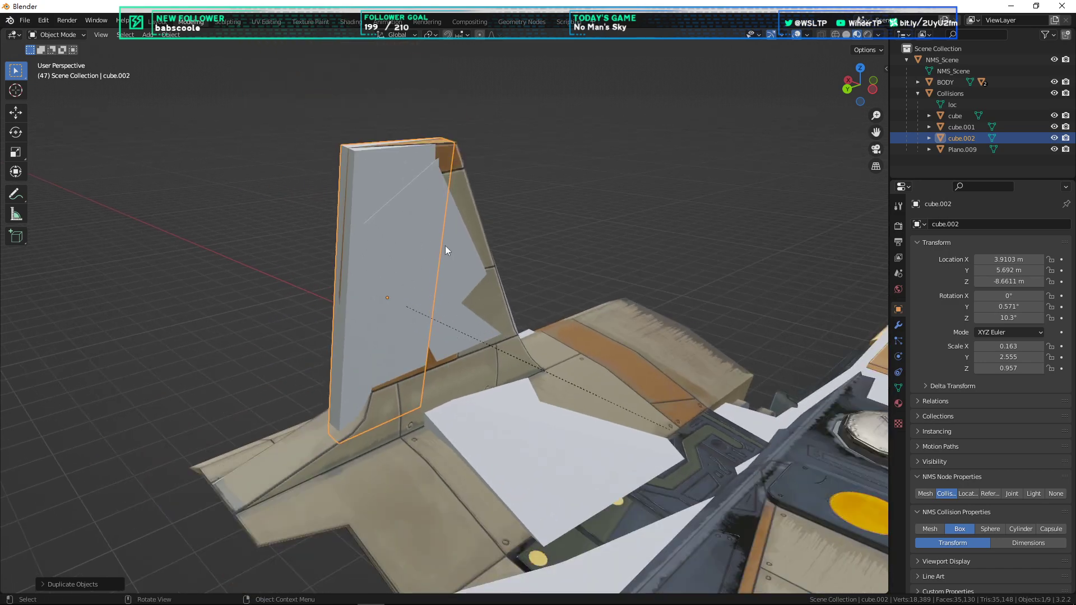
{"action": "middle_click_drag", "start_coordinate": [445, 246], "coordinate": [436, 284]}
{"action": "scroll", "coordinate": [468, 328], "scroll_direction": "down", "scroll_amount": 1}
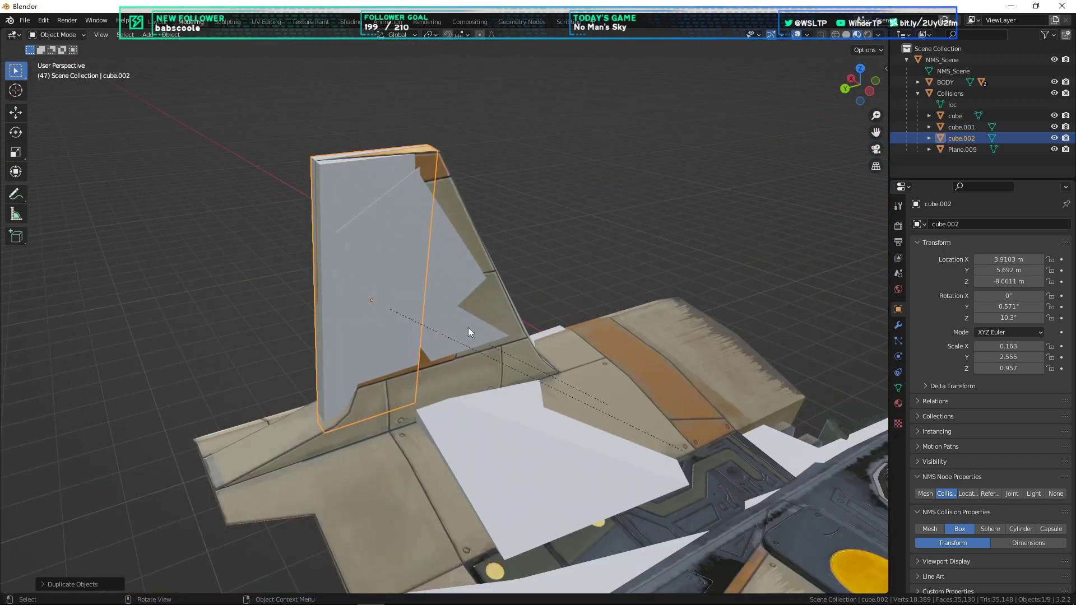
{"action": "middle_click_drag", "start_coordinate": [469, 328], "coordinate": [541, 323]}
{"action": "key", "text": "shift+d"}
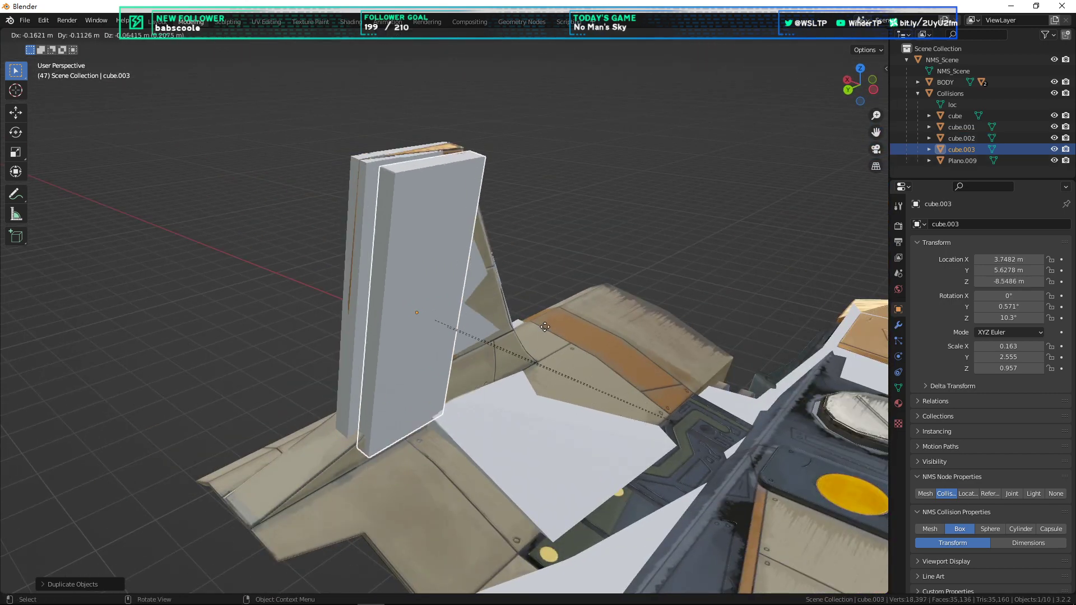
{"action": "right_click", "coordinate": [622, 341]}
{"action": "key", "text": "ctrl+z"}
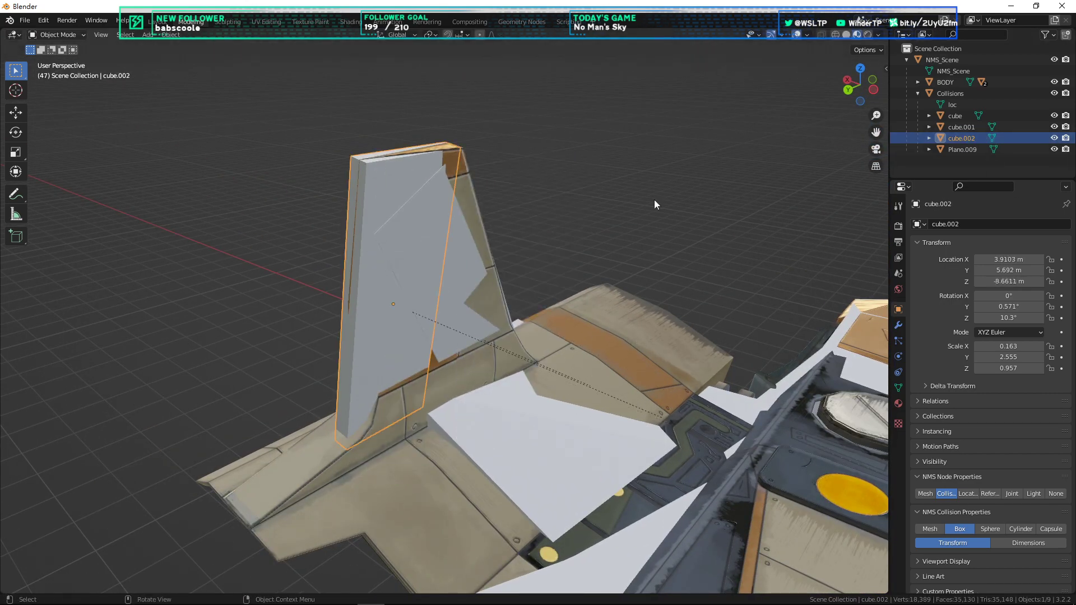
Step: Move the duplicated fin box within its local YZ plane to about X 4.12 m, Y 4.57 m, Z -8.16 m
{"action": "key", "text": "shift+d"}
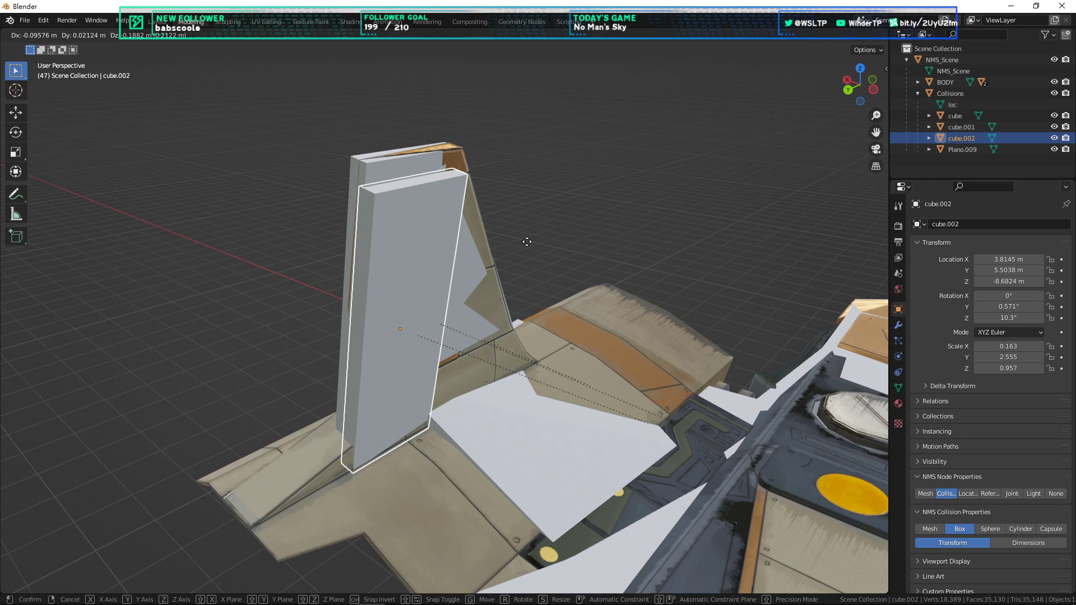
{"action": "key", "text": "shift+x"}
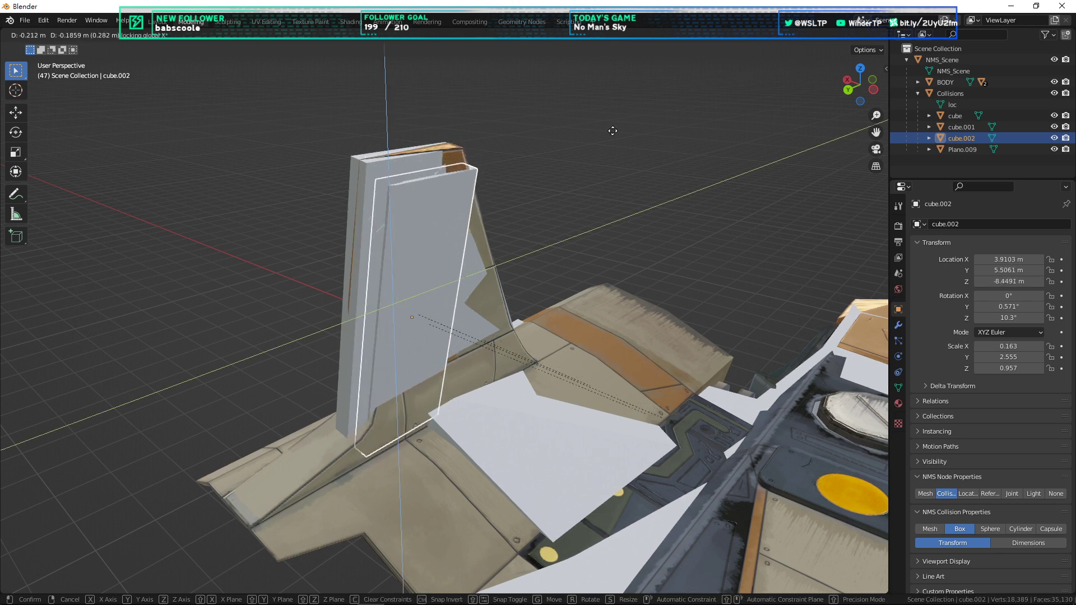
{"action": "key", "text": "shift+x"}
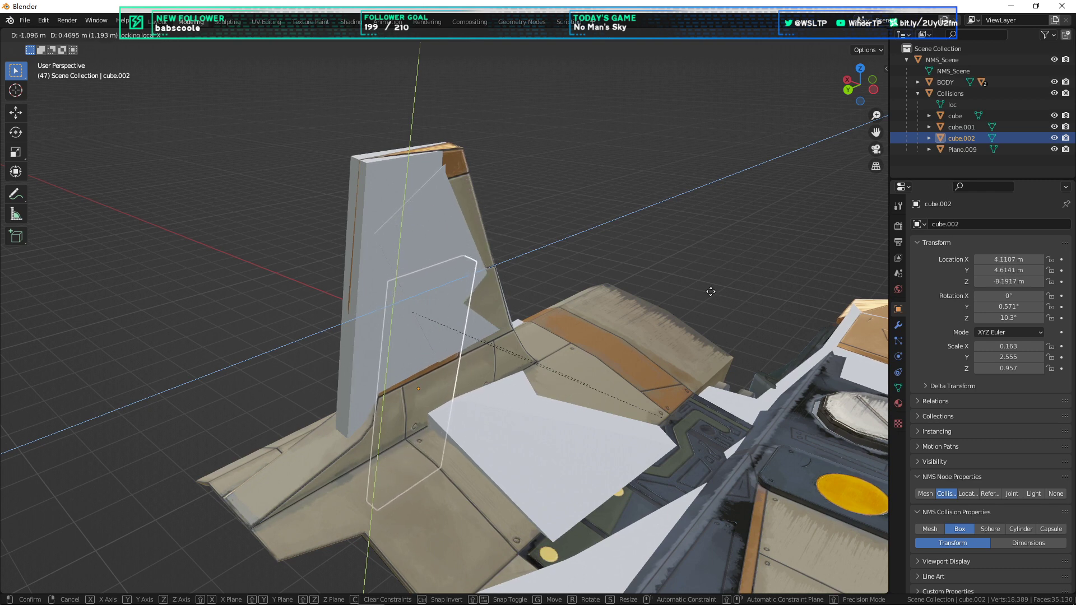
{"action": "left_click", "coordinate": [730, 312]}
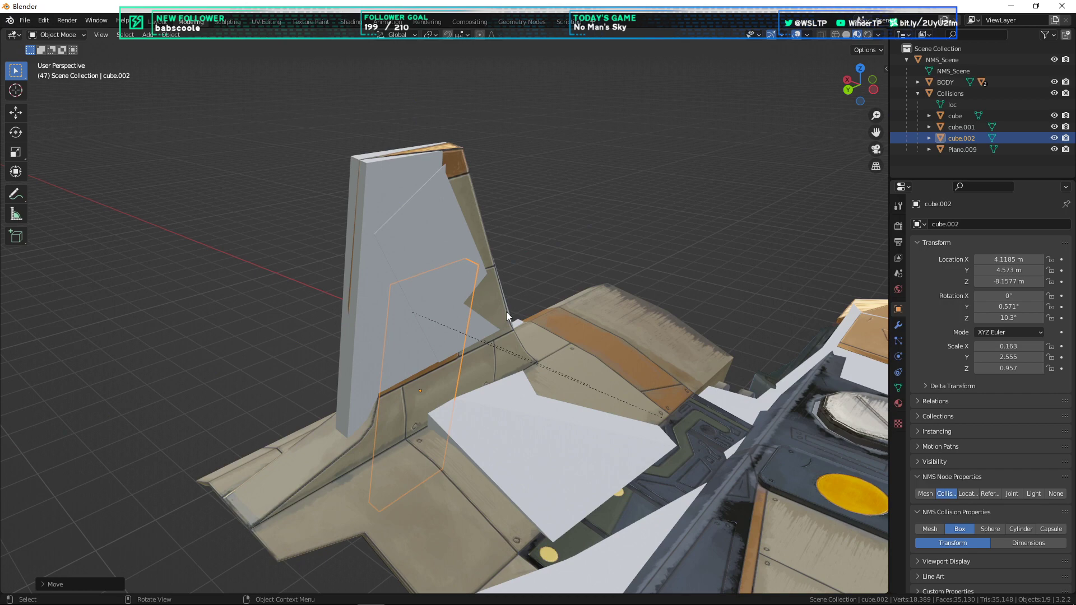
Step: In side view, shorten the box to a local Y scale of about 1.179 and raise it along local Y to about Y 4.81 m
{"action": "key", "text": "KP_1"}
{"action": "key", "text": "KP_3"}
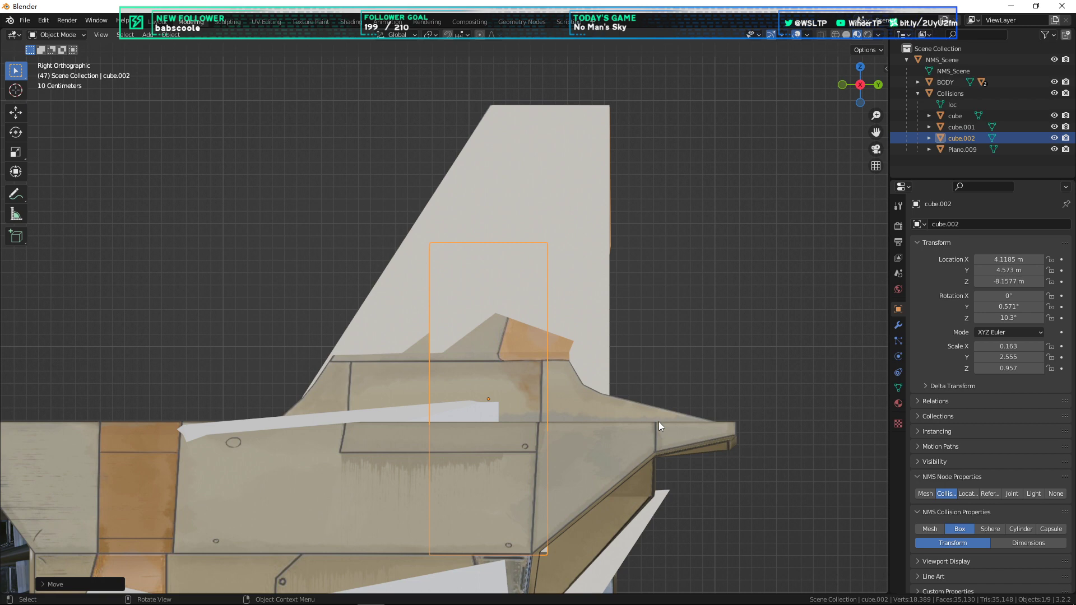
{"action": "key", "text": "s"}
{"action": "key", "text": "y"}
{"action": "key", "text": "y"}
{"action": "left_click", "coordinate": [560, 432]}
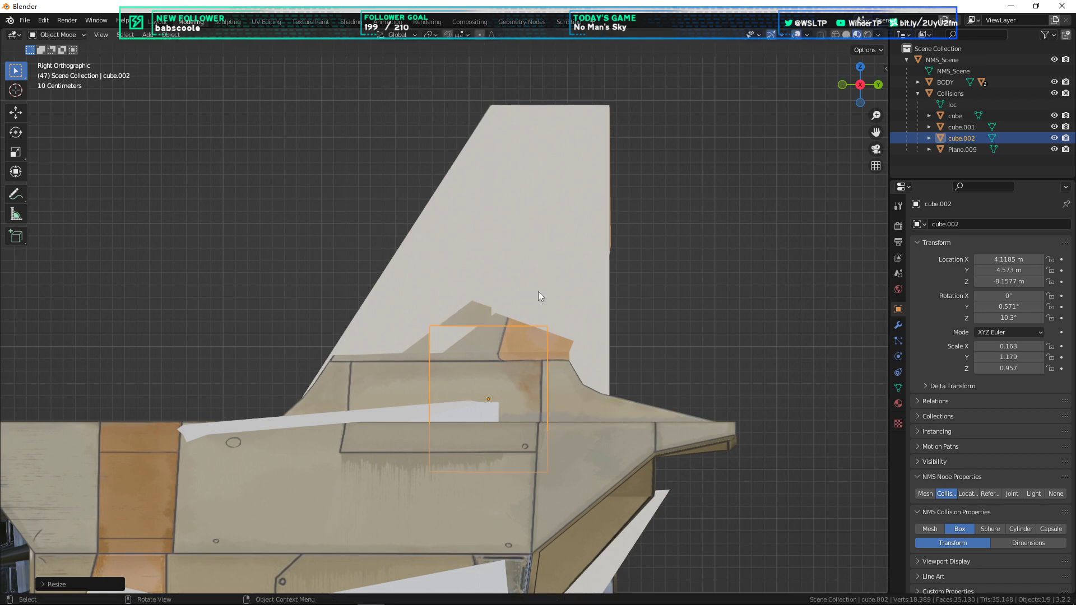
{"action": "key", "text": "g"}
{"action": "key", "text": "y"}
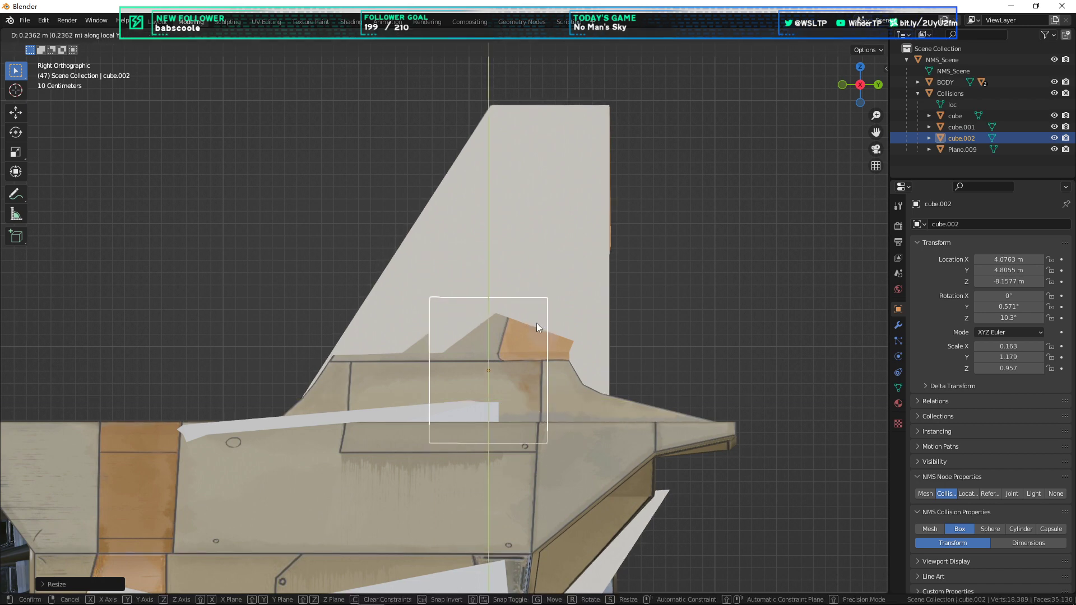
{"action": "left_click", "coordinate": [536, 323]}
Step: Select the three fin boxes together and check their placement against the whole ship
{"action": "middle_click_drag", "start_coordinate": [577, 234], "coordinate": [476, 278]}
{"action": "left_click", "coordinate": [513, 254], "text": "shift"}
{"action": "left_click", "coordinate": [483, 267], "text": "shift"}
{"action": "scroll", "coordinate": [570, 304], "scroll_direction": "down", "scroll_amount": 2}
{"action": "middle_click_drag", "start_coordinate": [569, 304], "coordinate": [438, 429]}
{"action": "middle_click_drag", "start_coordinate": [508, 388], "coordinate": [431, 434]}
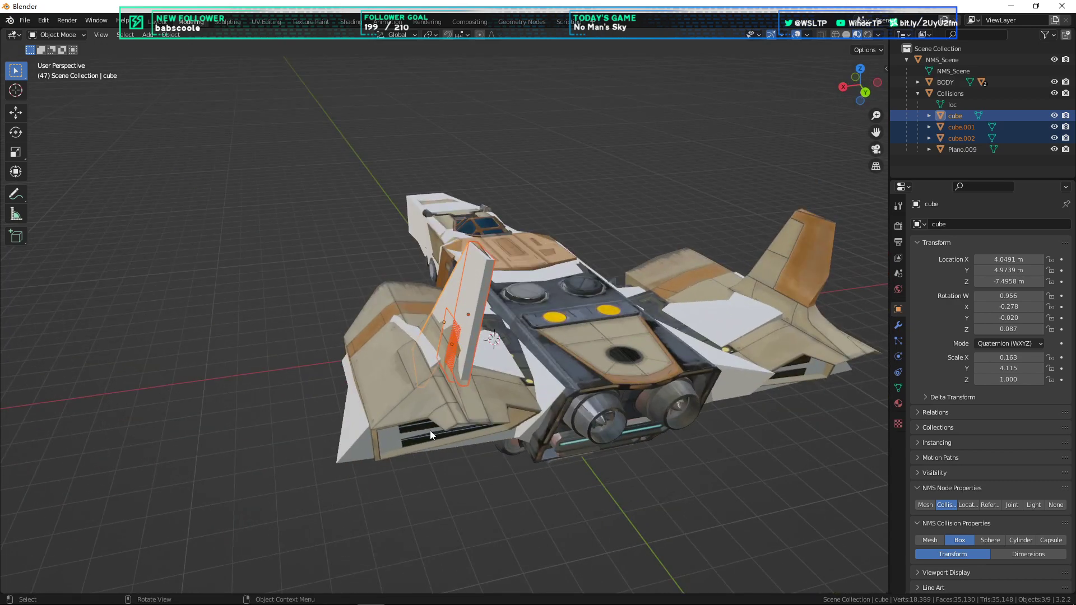
Step: Add a new box collision node under the Collisions node
{"action": "left_click", "coordinate": [934, 170]}
{"action": "left_click", "coordinate": [955, 95]}
{"action": "right_click", "coordinate": [739, 172]}
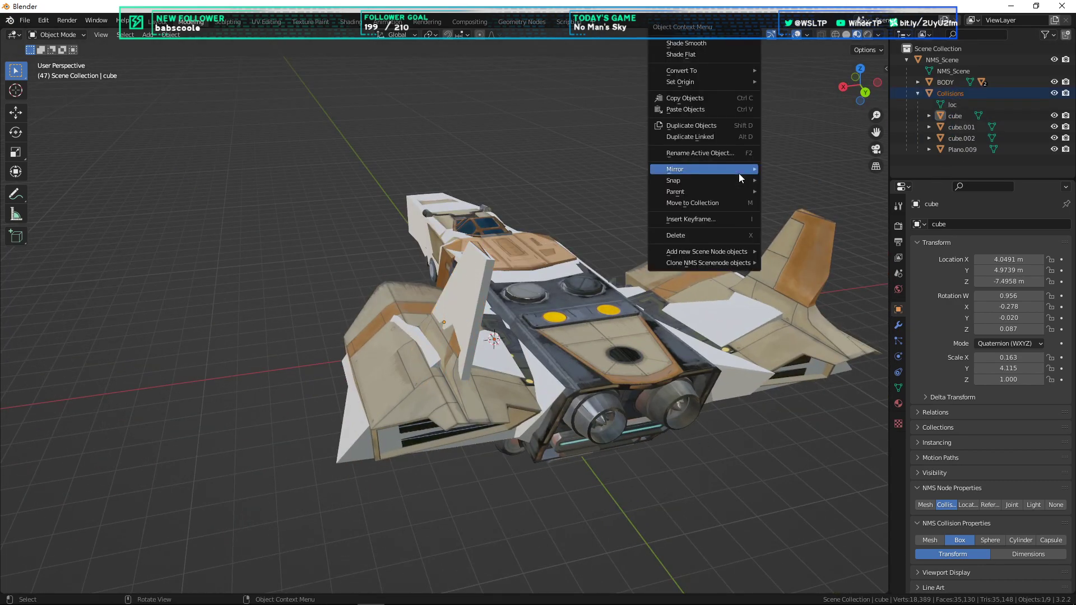
{"action": "mouse_move", "coordinate": [736, 253]}
{"action": "left_click", "coordinate": [785, 278]}
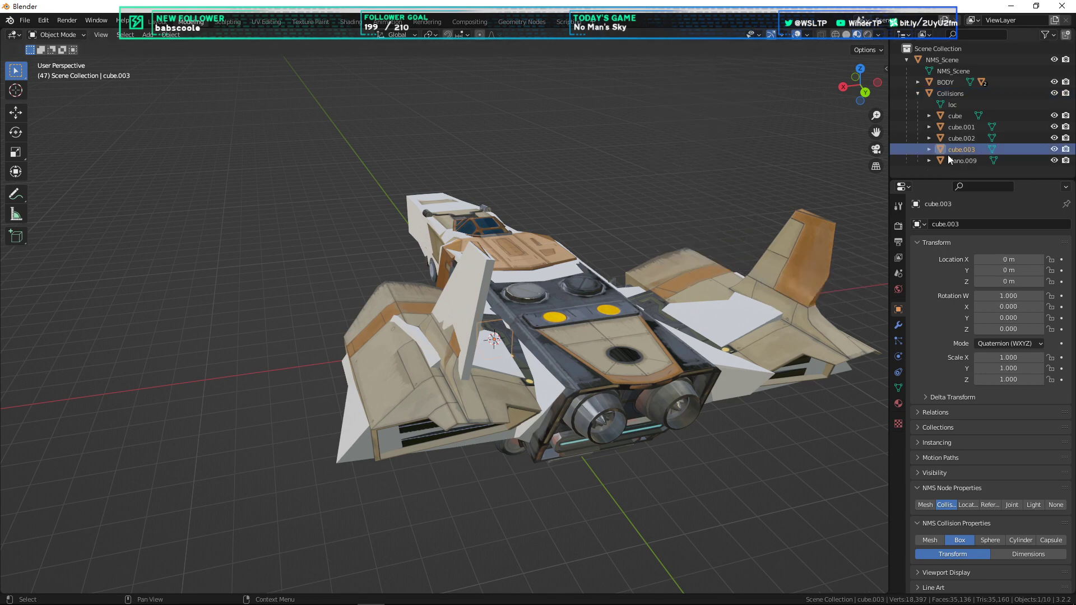
Step: In back view, place the new box over the wing pod at about X 4.07 m, Y 3.48 m, tilted to quaternion Z about 0.095
{"action": "key", "text": "ctrl+KP_1"}
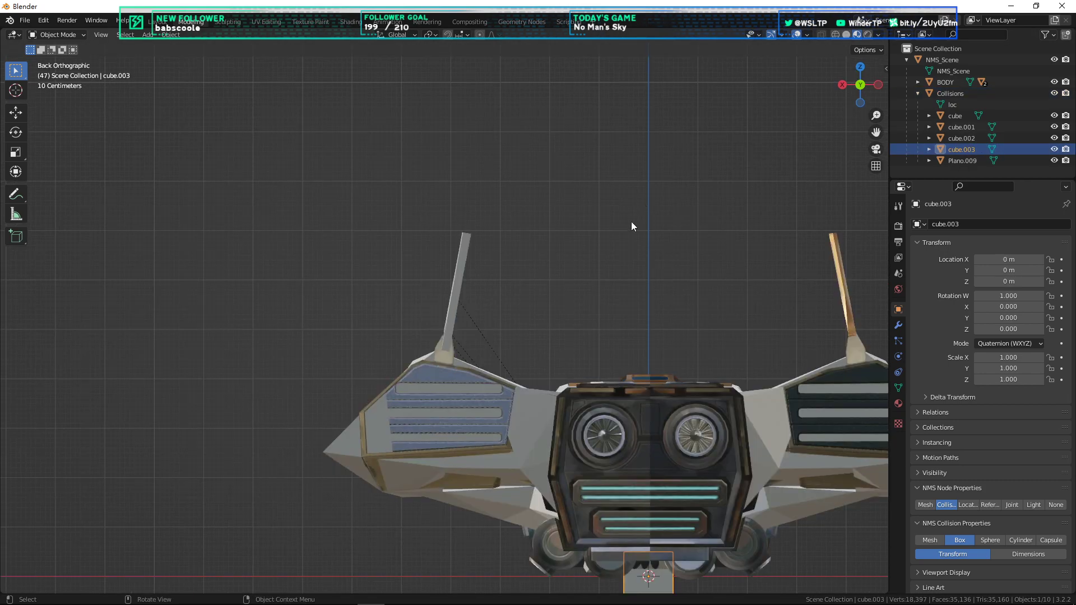
{"action": "scroll", "coordinate": [740, 453], "scroll_direction": "up", "scroll_amount": 5}
{"action": "key", "text": "g"}
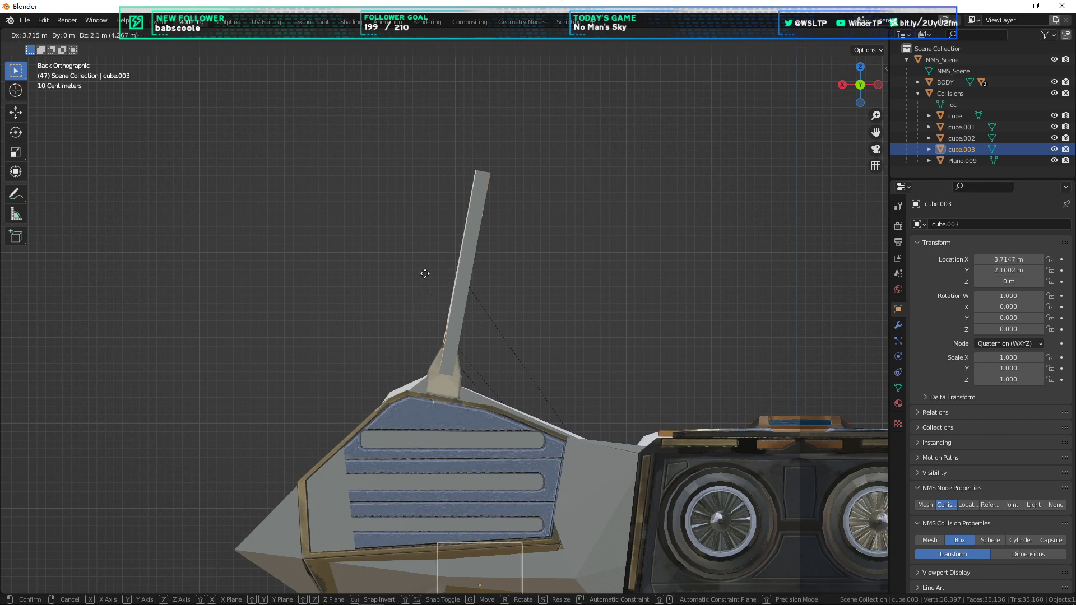
{"action": "left_click", "coordinate": [464, 243]}
{"action": "scroll", "coordinate": [544, 454], "scroll_direction": "up", "scroll_amount": 2}
{"action": "key", "text": "r"}
{"action": "left_click", "coordinate": [554, 439]}
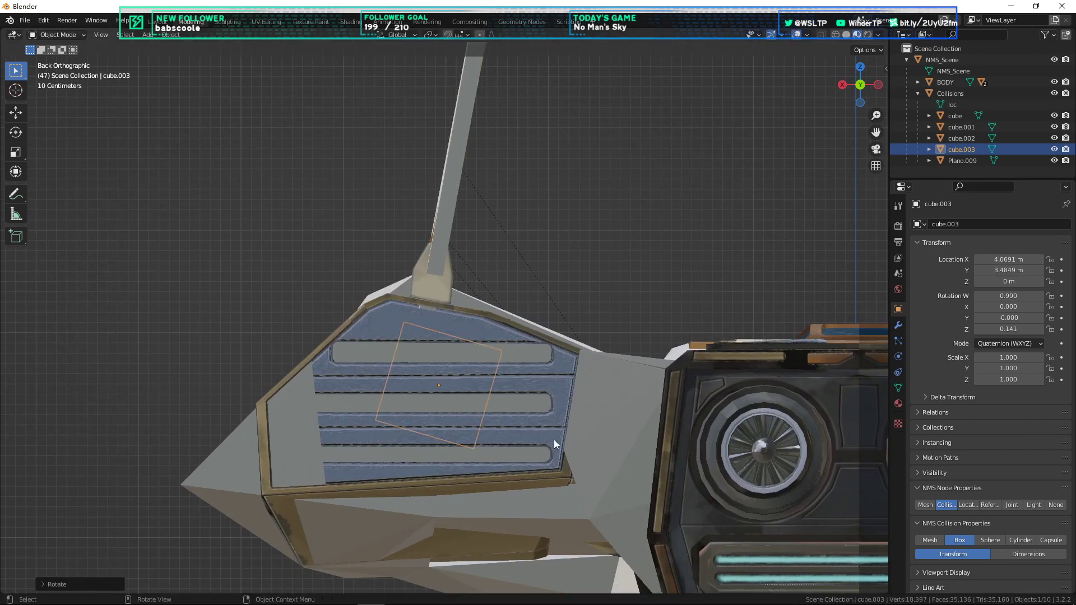
{"action": "key", "text": "r"}
{"action": "left_click", "coordinate": [586, 419]}
Step: Enlarge the box to a scale of about 2.147, shift it to about X 3.91 m, Y 3.12 m and tilt it to quaternion Z about 0.107
{"action": "key", "text": "s"}
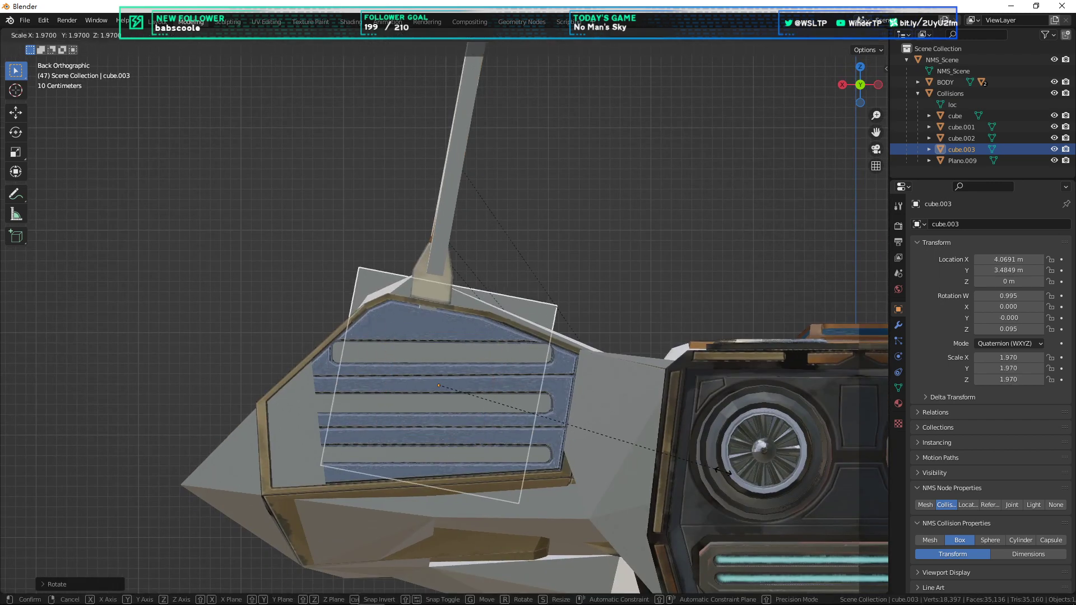
{"action": "left_click", "coordinate": [749, 476]}
{"action": "key", "text": "g"}
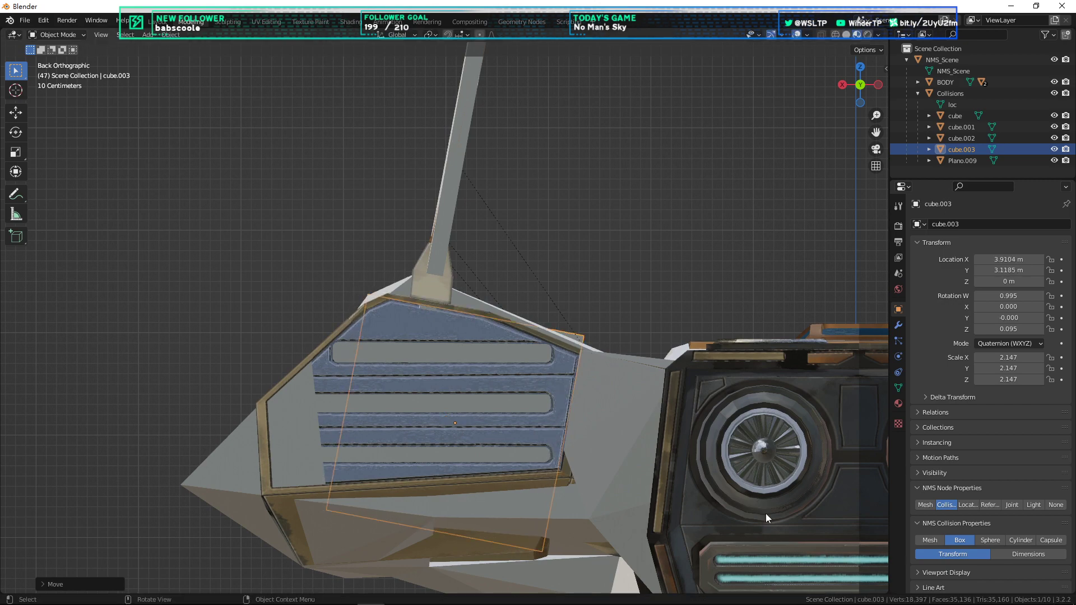
{"action": "left_click", "coordinate": [765, 513]}
{"action": "key", "text": "r"}
{"action": "left_click", "coordinate": [617, 422]}
Step: Align the box with the pod's sloping top edge at about X 3.94 m, Y 3.12 m, with quaternion Z about 0.134
{"action": "middle_click_drag", "start_coordinate": [618, 422], "coordinate": [524, 456]}
{"action": "key", "text": "KP_3"}
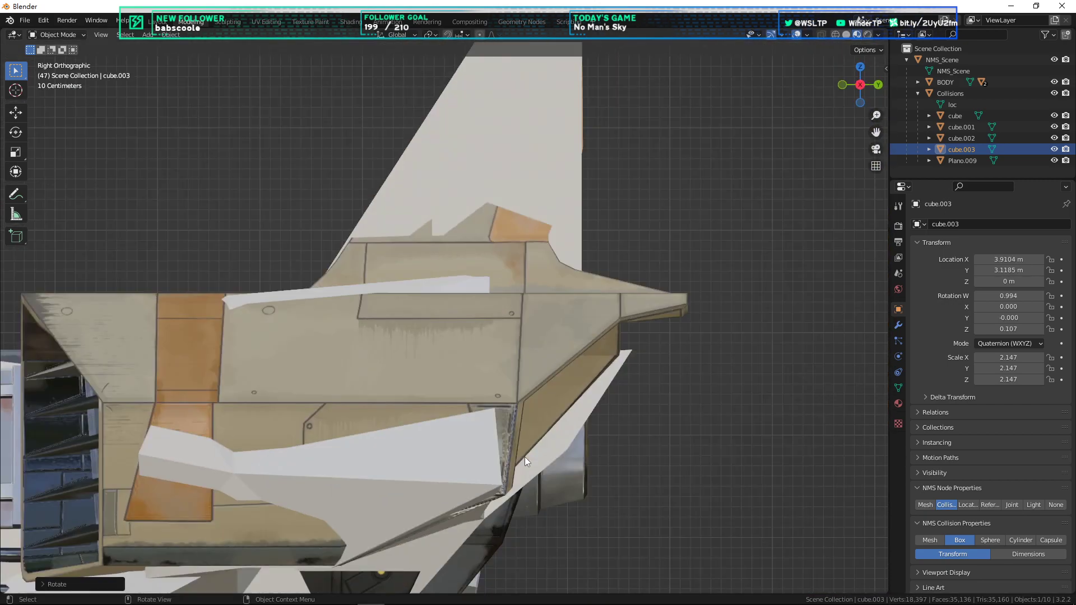
{"action": "key", "text": "ctrl+KP_1"}
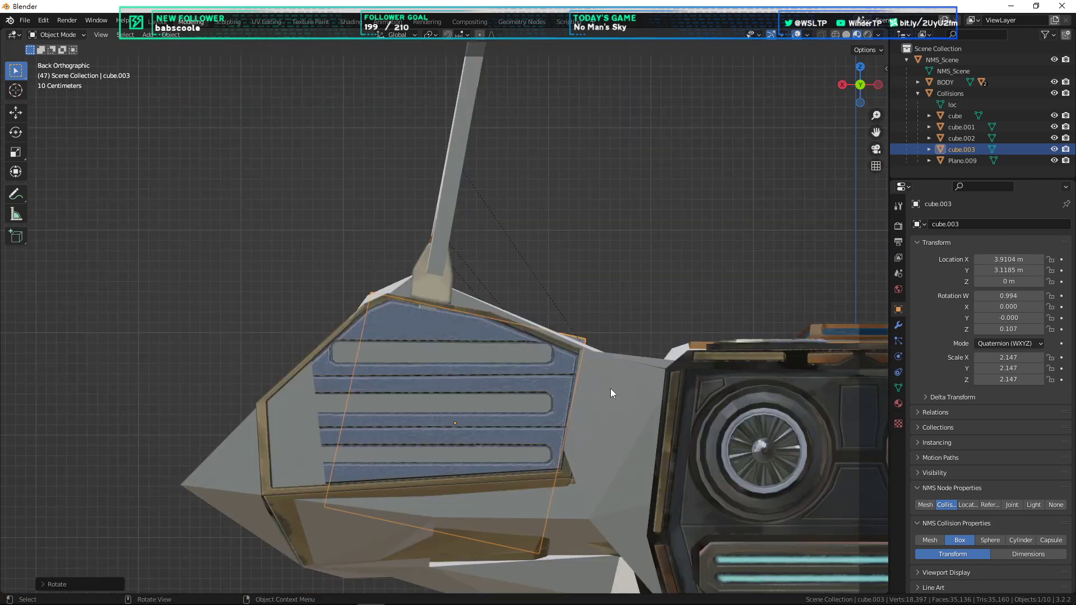
{"action": "key", "text": "g"}
{"action": "left_click", "coordinate": [634, 424]}
{"action": "key", "text": "r"}
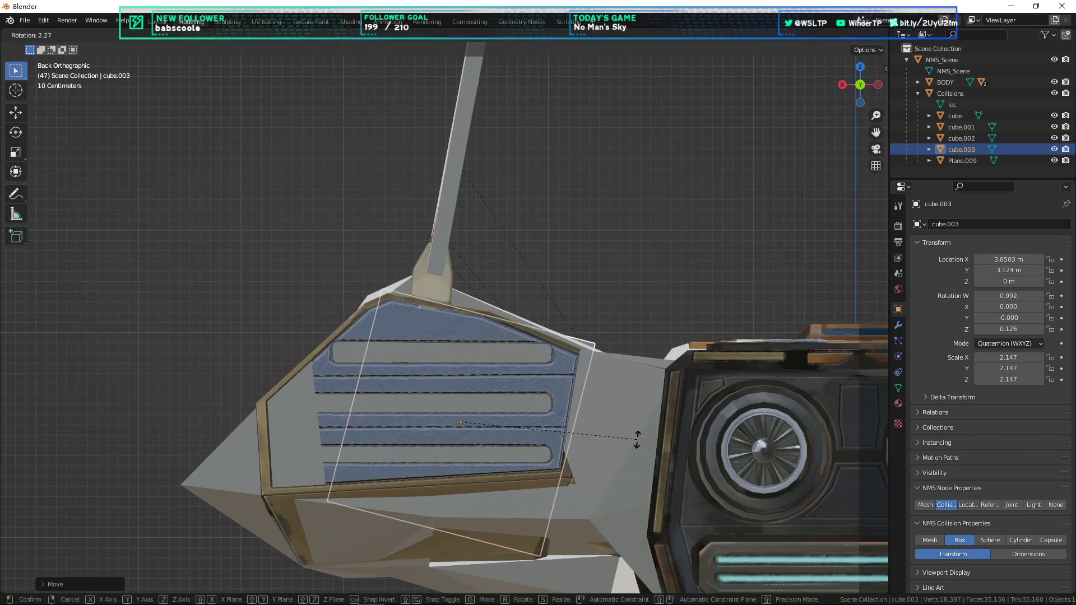
{"action": "left_click", "coordinate": [634, 441]}
{"action": "key", "text": "g"}
{"action": "left_click", "coordinate": [624, 442]}
Step: In side view, slide the box along the ship's length to the pod's rear end, at about Z -9.08 m
{"action": "key", "text": "KP_3"}
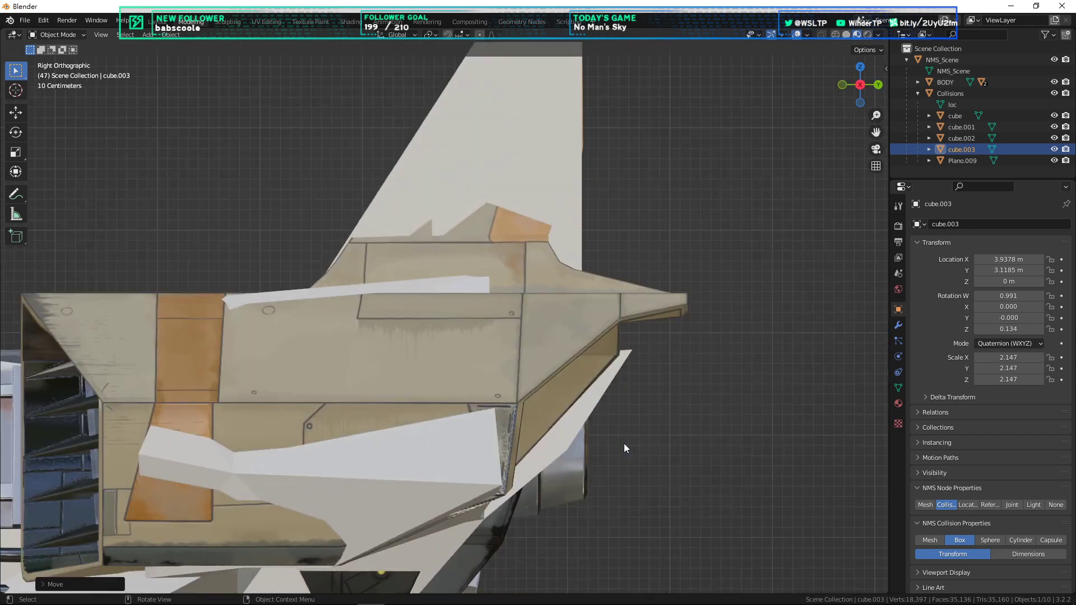
{"action": "key", "text": "g"}
{"action": "key", "text": "y"}
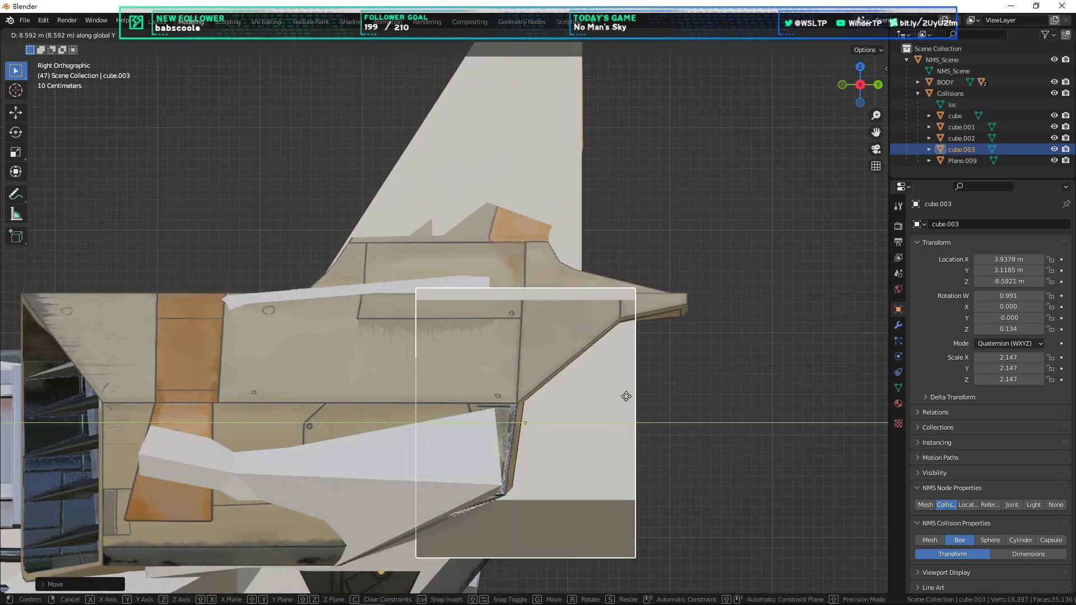
{"action": "left_click", "coordinate": [677, 412]}
{"action": "middle_click_drag", "start_coordinate": [677, 413], "coordinate": [669, 412]}
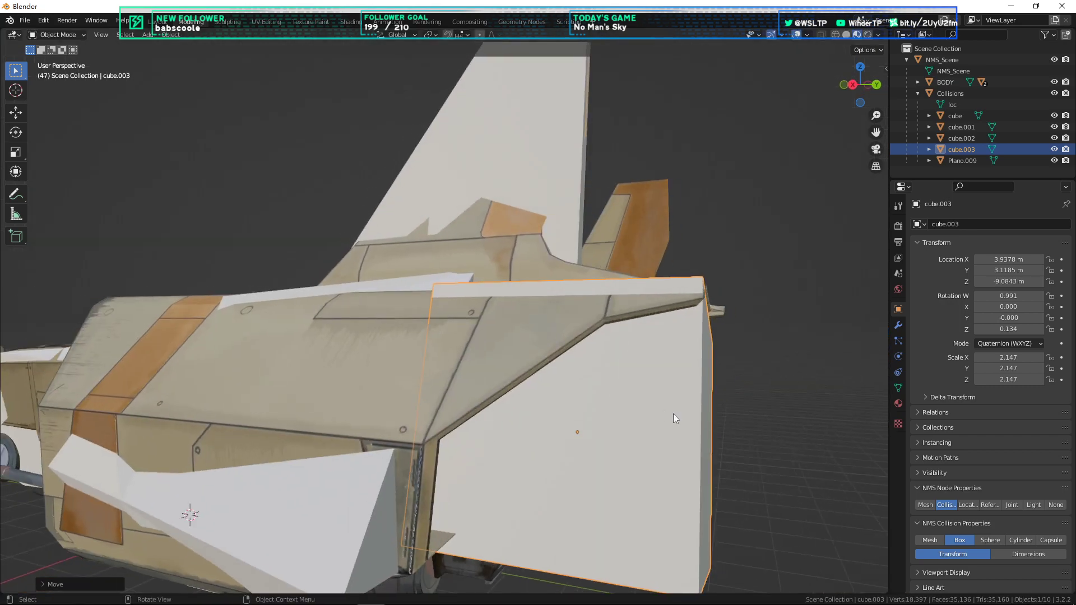
Step: Flatten the box into a thin slab with a local Y scale of about 0.182
{"action": "key", "text": "KP_3"}
{"action": "key", "text": "s"}
{"action": "key", "text": "y"}
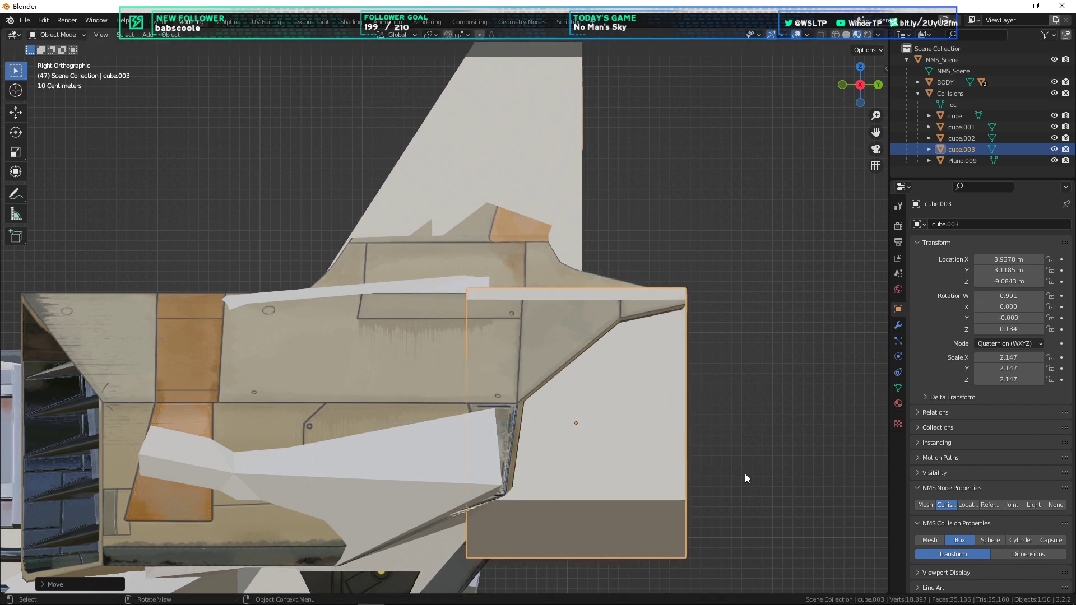
{"action": "key", "text": "y"}
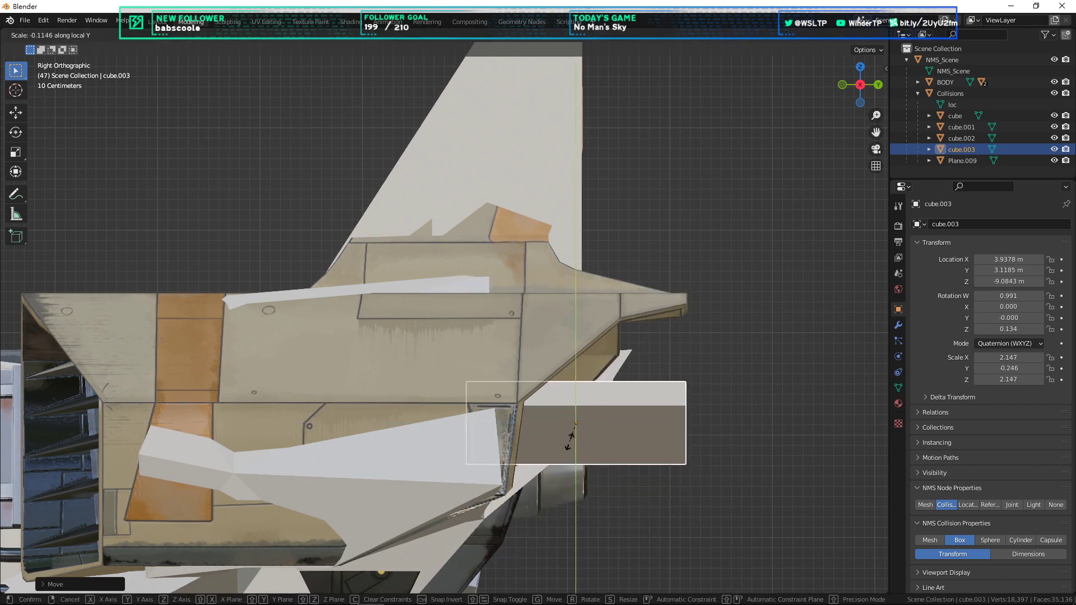
{"action": "left_click", "coordinate": [575, 442]}
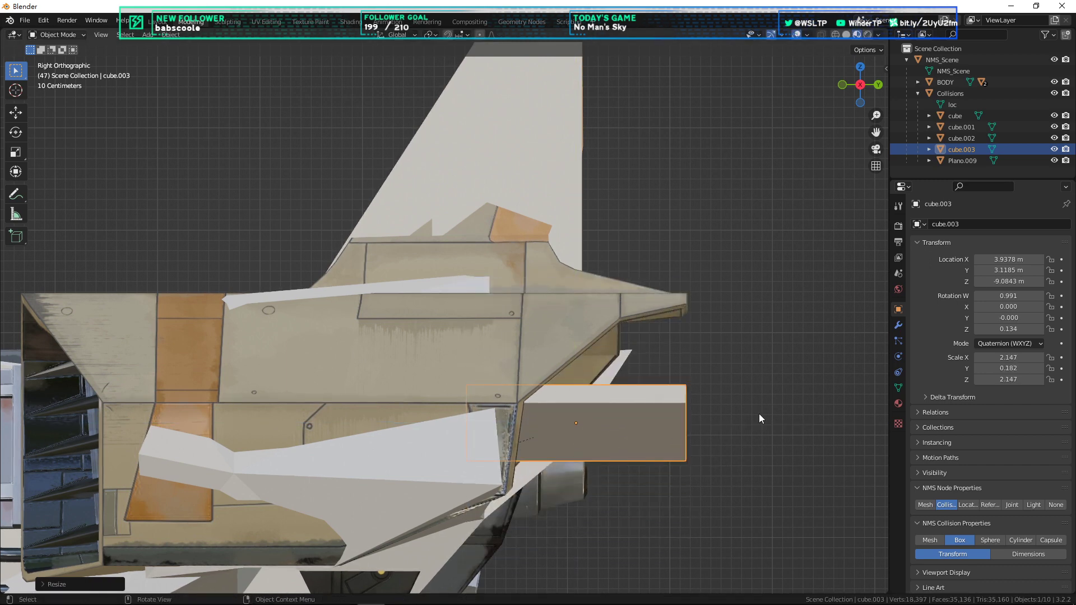
Step: In back view, raise the slab onto the pod's sloping top surface at about X 3.66 m, Y 4.11 m
{"action": "key", "text": "ctrl+KP_1"}
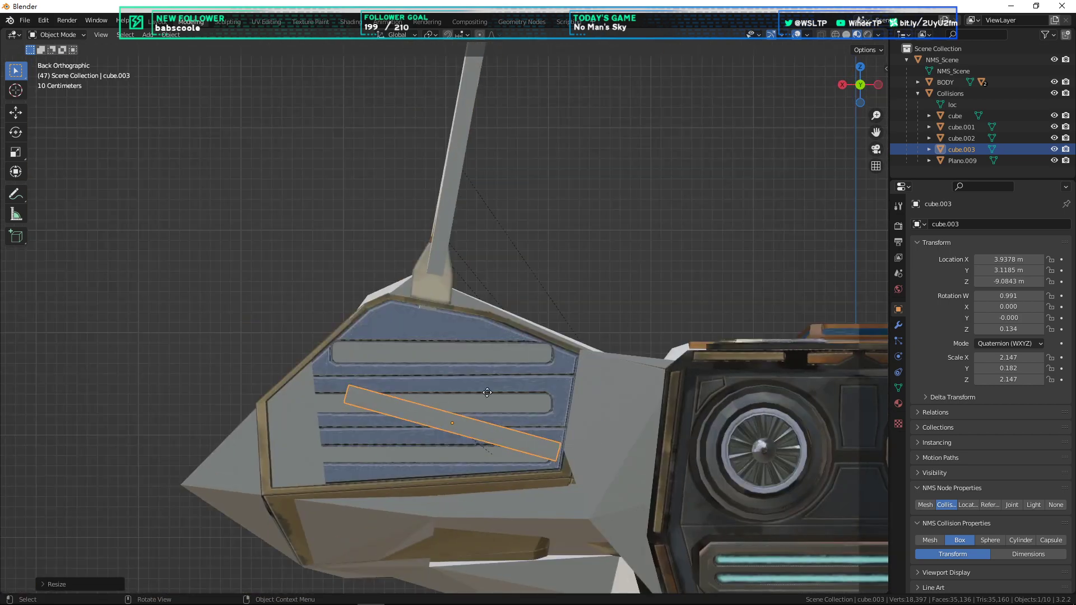
{"action": "key", "text": "g"}
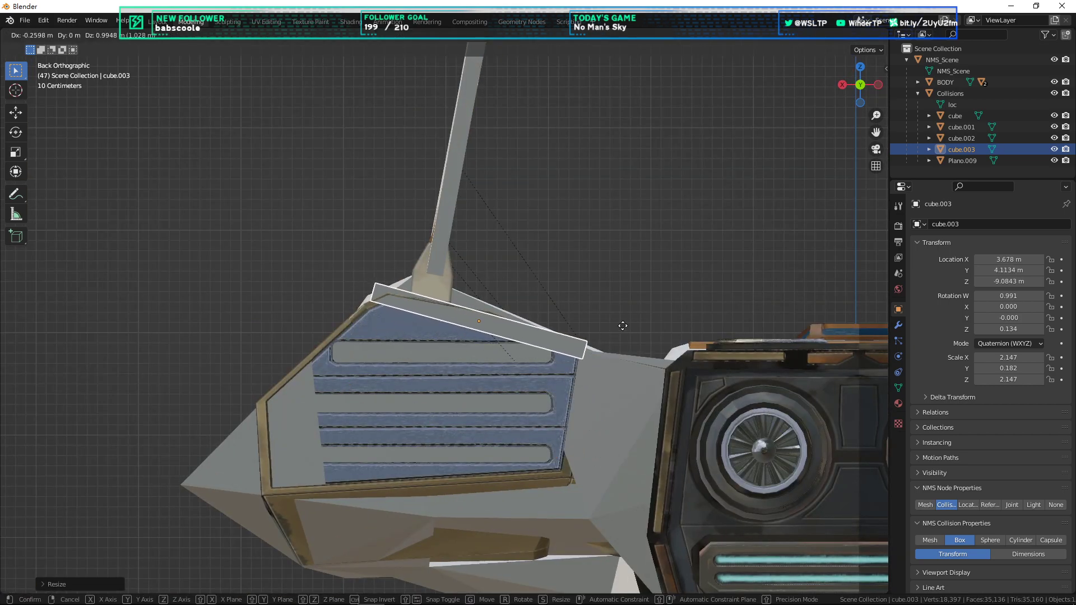
{"action": "left_click", "coordinate": [641, 325]}
{"action": "middle_click_drag", "start_coordinate": [641, 325], "coordinate": [482, 348]}
{"action": "key", "text": "KP_3"}
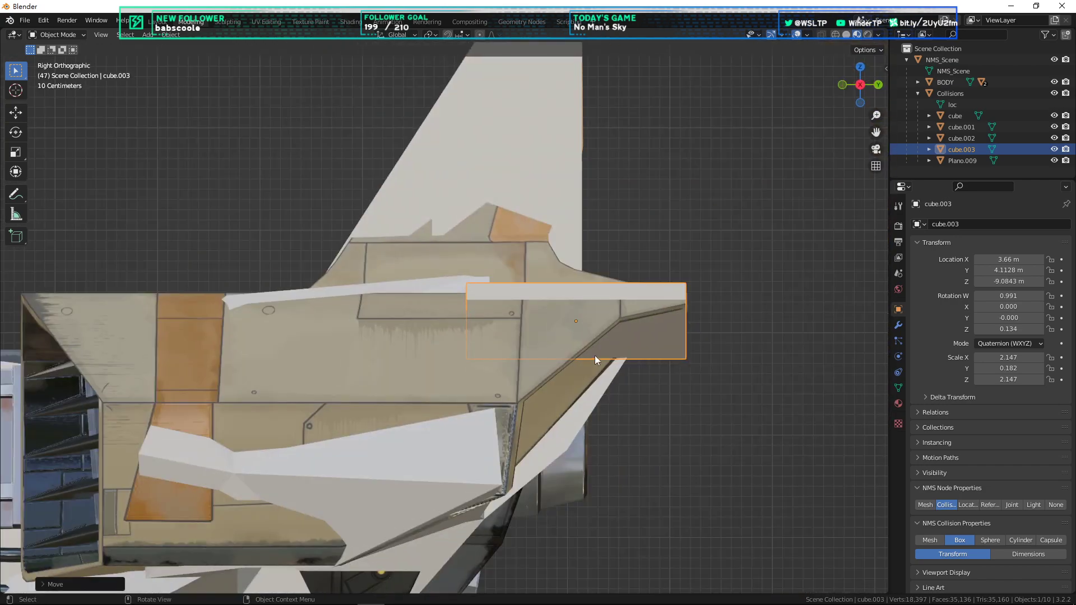
Step: Tilt the slab to quaternion Z about 0.151 and shift it to about X 3.58 m, Y 4.11 m along the pod's top slope
{"action": "key", "text": "ctrl+KP_1"}
{"action": "key", "text": "r"}
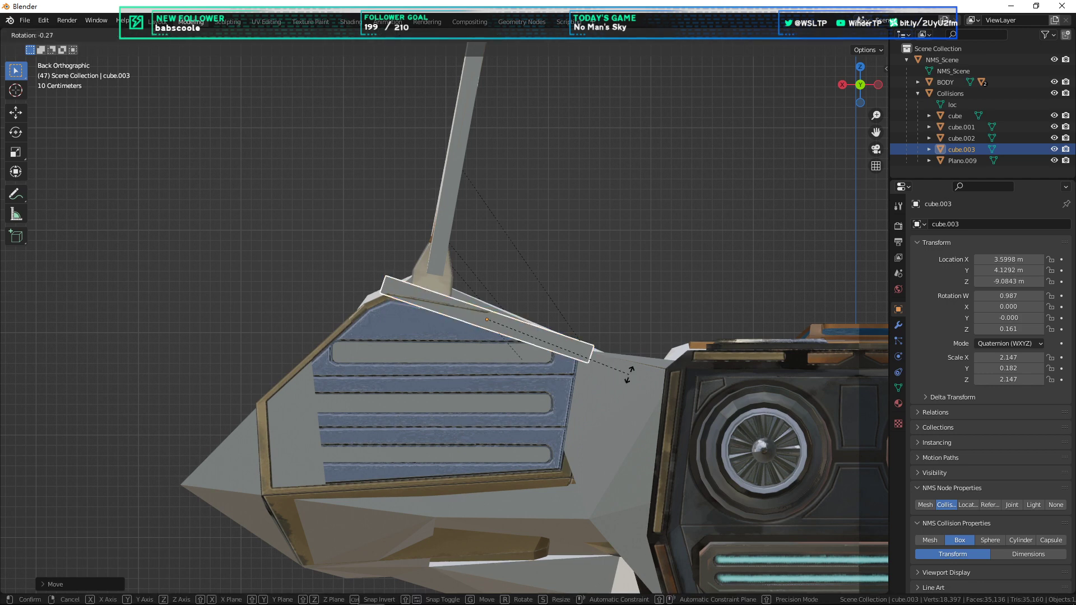
{"action": "left_click", "coordinate": [632, 372]}
{"action": "key", "text": "g"}
{"action": "left_click", "coordinate": [633, 374]}
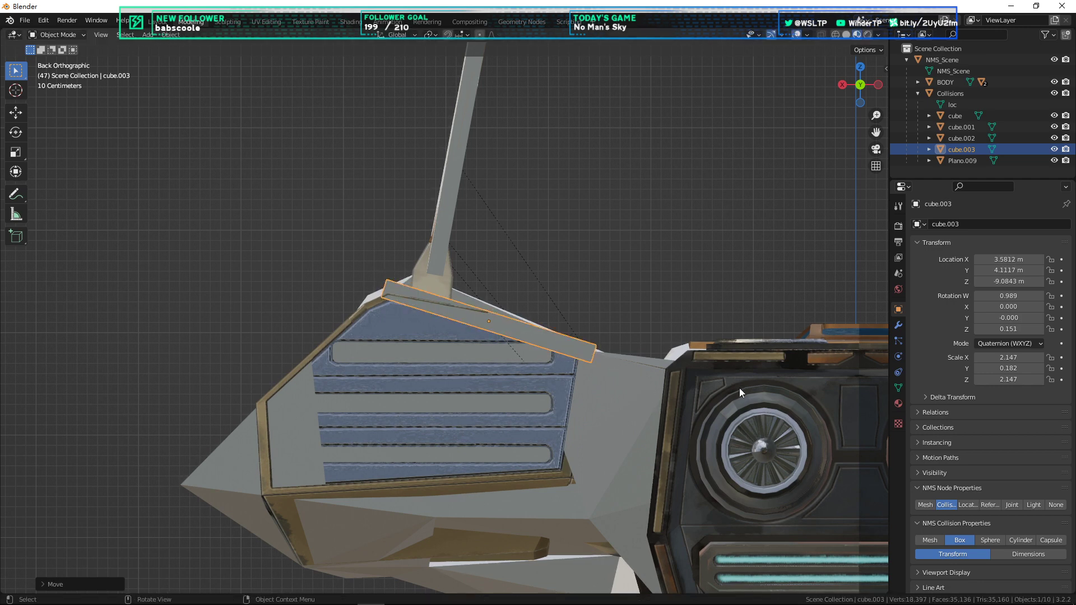
Step: Duplicate the top slab and fit the copy along the pod's outer slope, at about X 5.31 m, Y 3.69 m, quaternion Z -0.380
{"action": "key", "text": "shift+d"}
{"action": "key", "text": "Escape"}
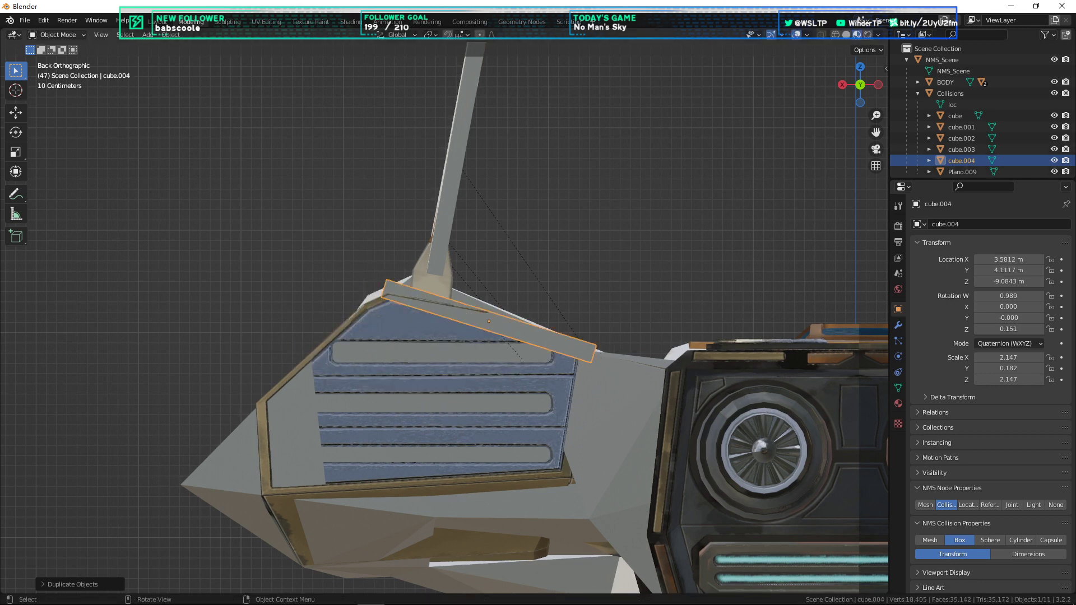
{"action": "key", "text": "r"}
{"action": "left_click", "coordinate": [424, 311]}
{"action": "key", "text": "g"}
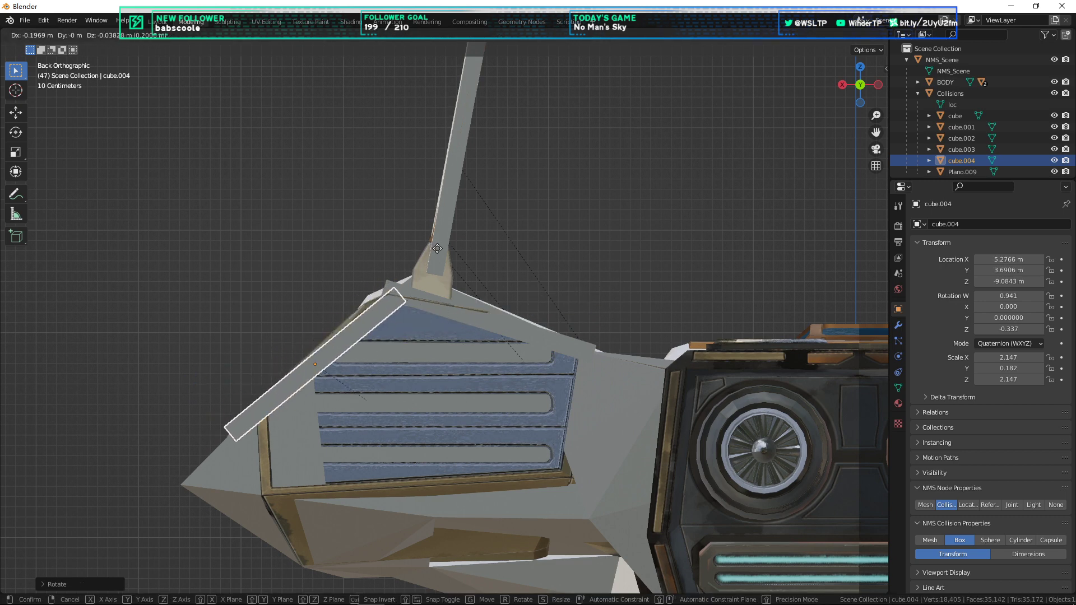
{"action": "left_click", "coordinate": [439, 246]}
{"action": "key", "text": "r"}
{"action": "left_click", "coordinate": [449, 247]}
{"action": "key", "text": "g"}
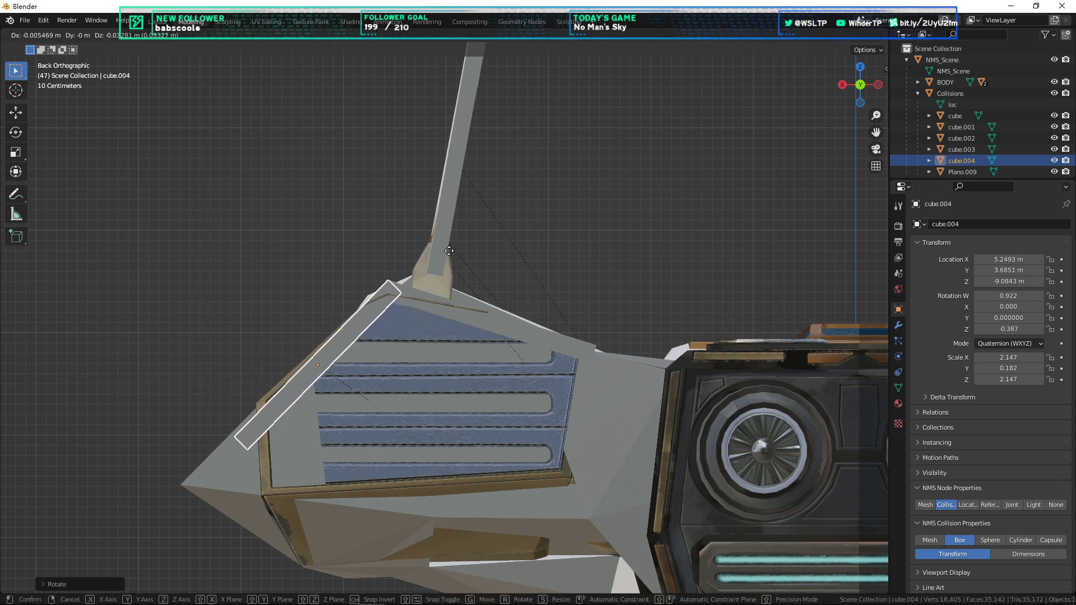
{"action": "left_click", "coordinate": [447, 252]}
{"action": "key", "text": "r"}
{"action": "left_click", "coordinate": [441, 259]}
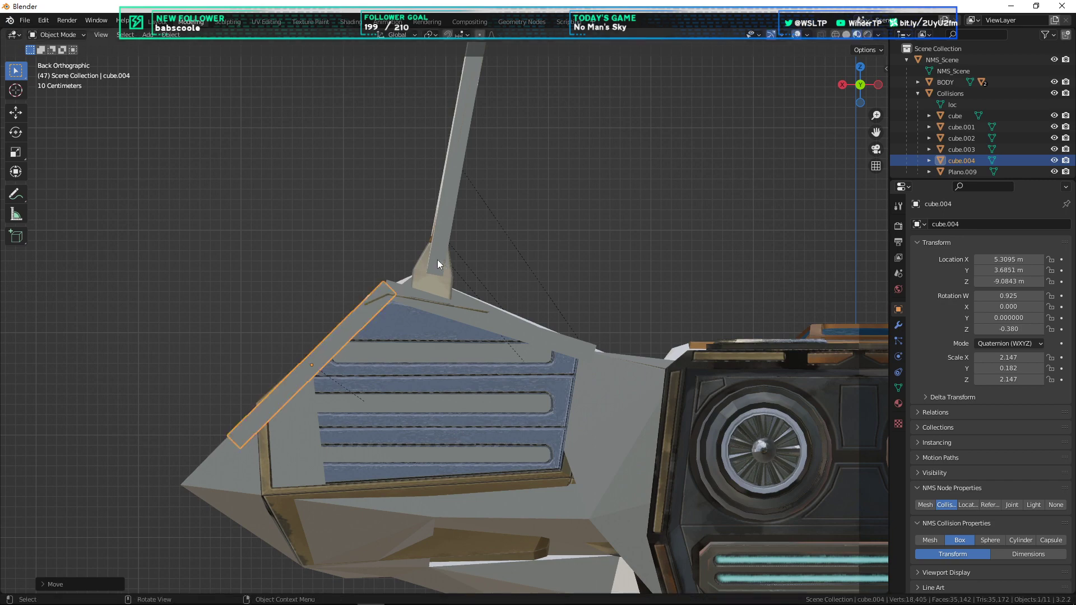
Step: Duplicate all five fin and pod collision boxes, cube through cube.004, in place
{"action": "middle_click_drag", "start_coordinate": [438, 260], "coordinate": [600, 412]}
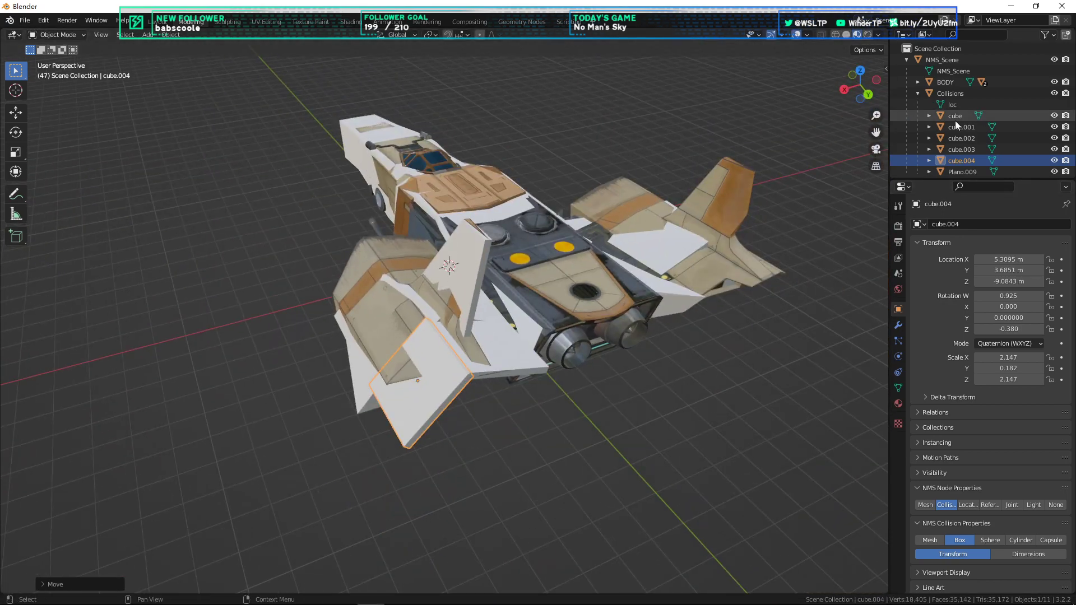
{"action": "middle_click_drag", "start_coordinate": [692, 346], "coordinate": [666, 188]}
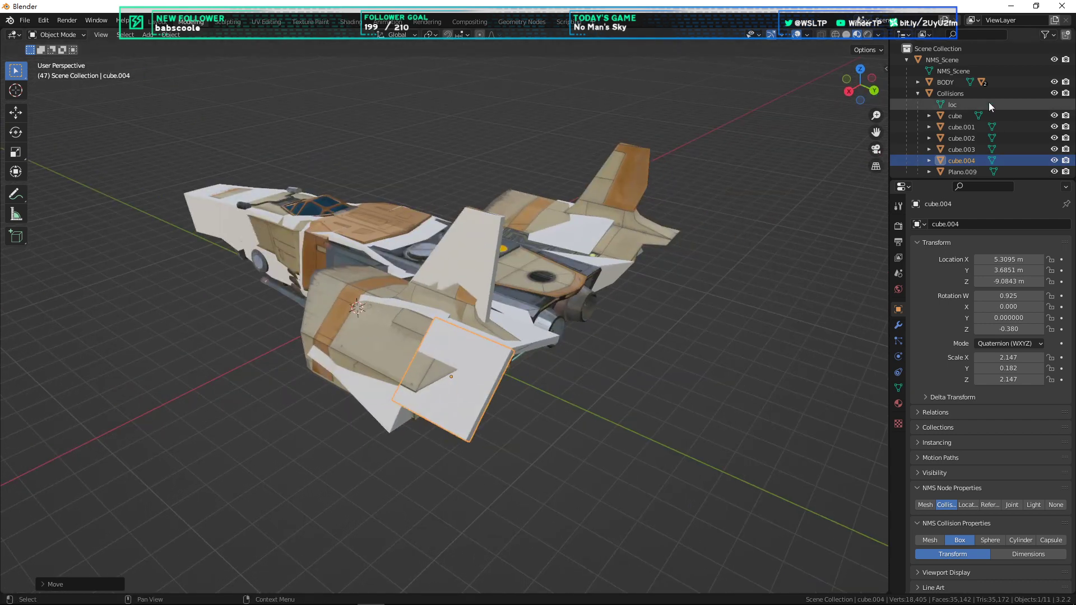
{"action": "left_click", "coordinate": [953, 115]}
{"action": "left_click", "coordinate": [961, 160], "text": "shift"}
{"action": "middle_click_drag", "start_coordinate": [820, 179], "coordinate": [660, 267]}
{"action": "key", "text": "shift+d"}
{"action": "right_click", "coordinate": [697, 143]}
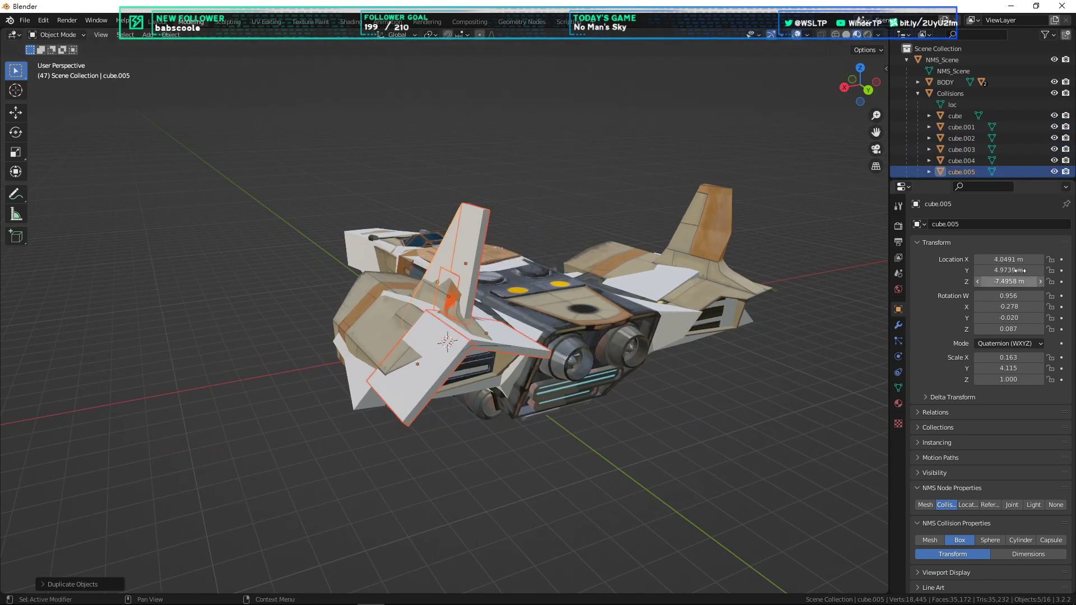
Step: For the copied fin box cube.005, switch the rotation mode to XYZ Euler and set location X to -4.0491 m
{"action": "scroll", "coordinate": [948, 153], "scroll_direction": "down", "scroll_amount": 3}
{"action": "left_click", "coordinate": [960, 111]}
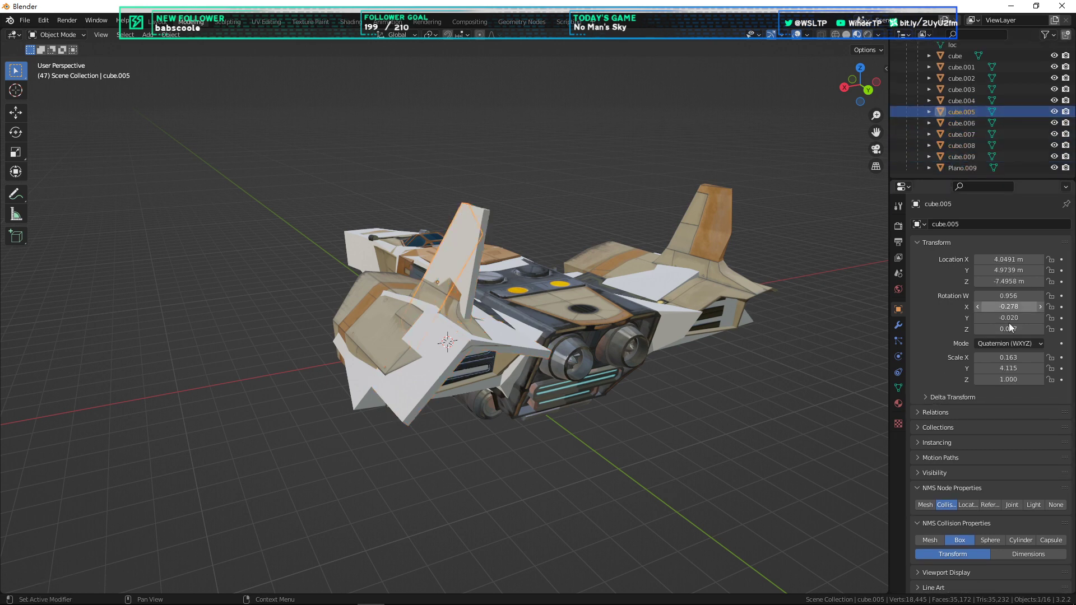
{"action": "scroll", "coordinate": [999, 343], "scroll_direction": "down", "scroll_amount": 1, "text": "ctrl"}
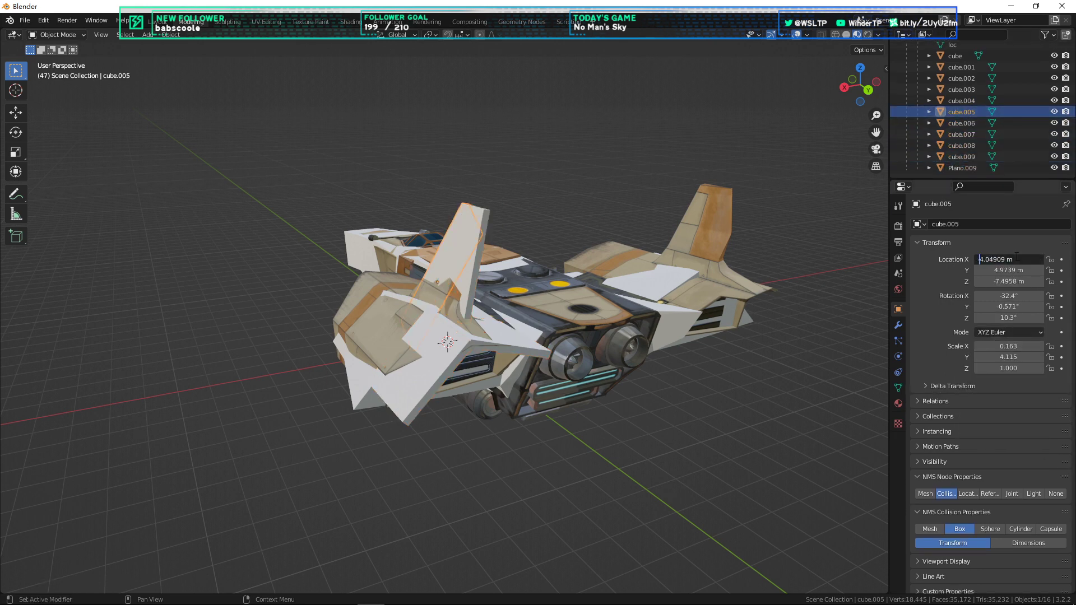
{"action": "type", "text": "-"}
{"action": "key", "text": "Return"}
{"action": "mouse_move", "coordinate": [847, 320]}
{"action": "middle_mouse_down"}
{"action": "mouse_move", "coordinate": [811, 334]}
{"action": "mouse_move", "coordinate": [863, 325]}
{"action": "middle_mouse_up"}
{"action": "left_click", "coordinate": [1001, 333]}
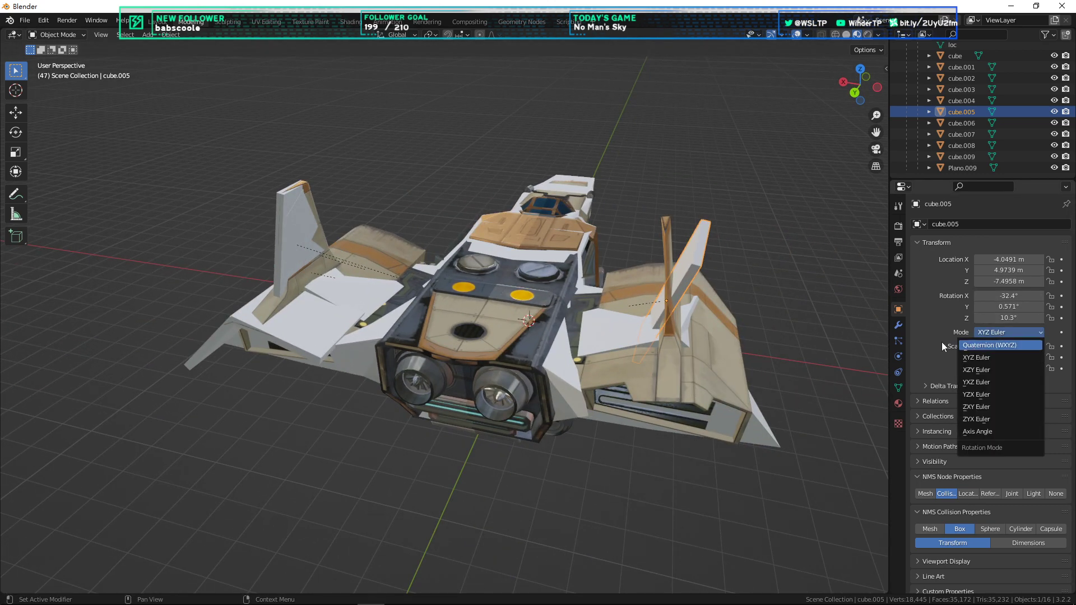
{"action": "left_click", "coordinate": [980, 334]}
{"action": "left_click", "coordinate": [999, 333]}
{"action": "left_click", "coordinate": [1007, 330]}
{"action": "left_click", "coordinate": [1007, 329]}
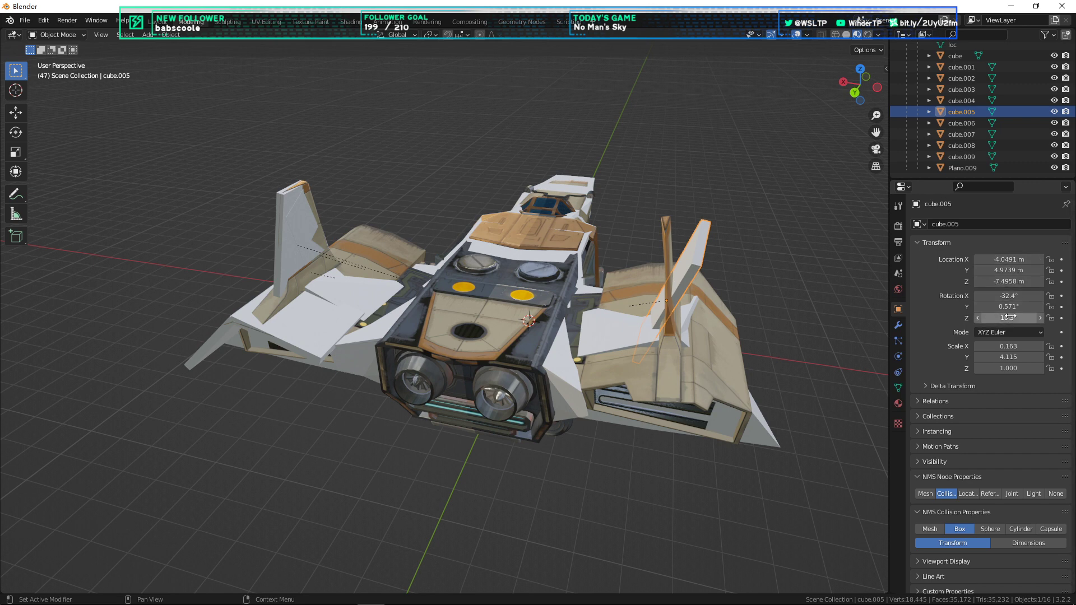
Step: Try an X rotation of 32.4° and a Z rotation of 0.289° on cube.005, and undo the Z change
{"action": "key", "text": "Return"}
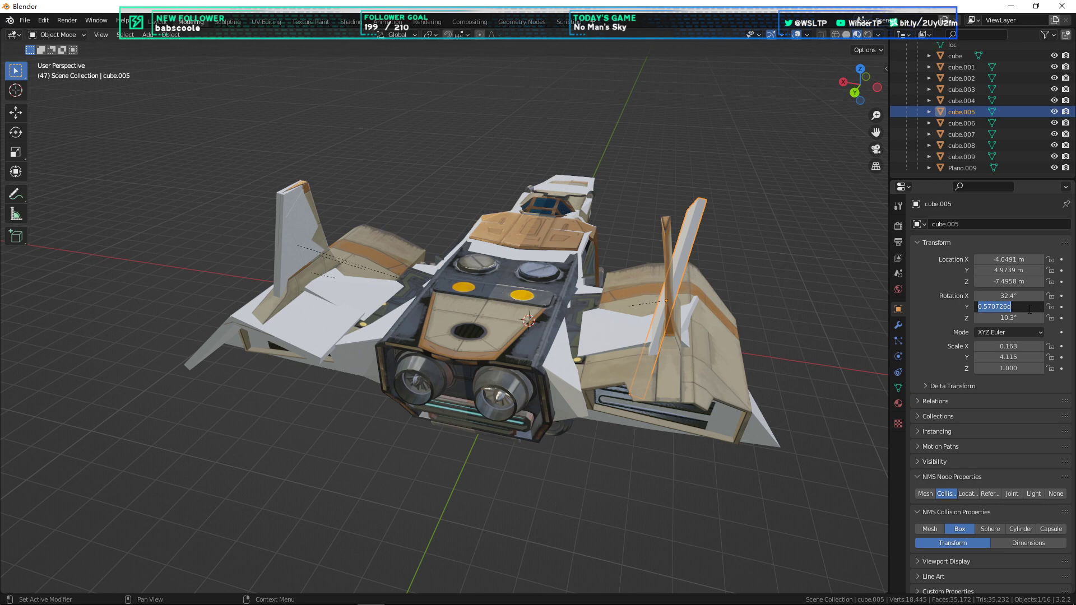
{"action": "key", "text": "Delete"}
{"action": "key", "text": "Return"}
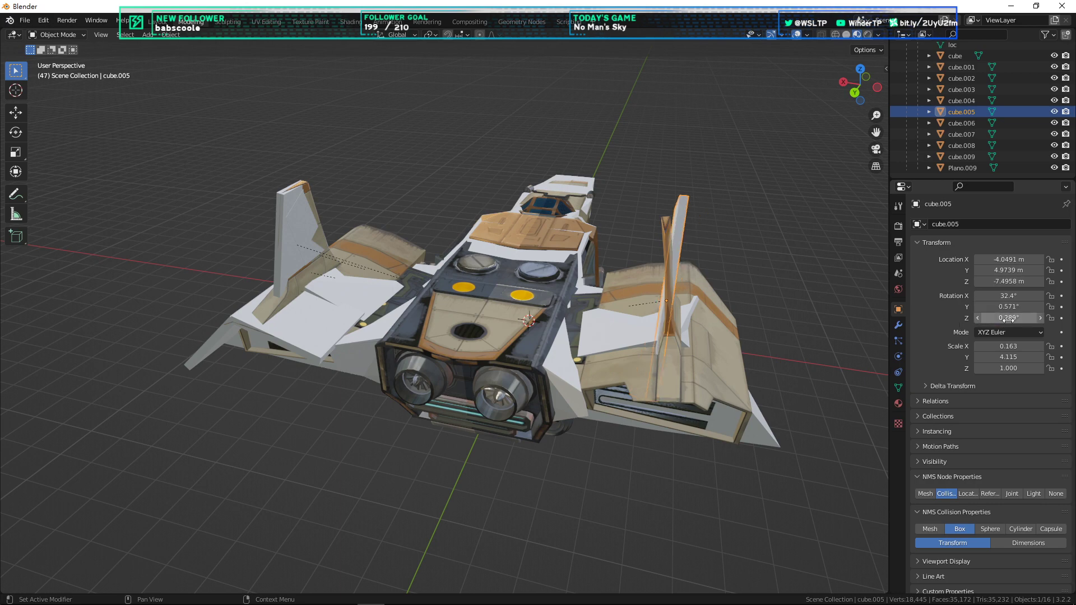
{"action": "middle_click_drag", "start_coordinate": [841, 342], "coordinate": [874, 344]}
{"action": "key", "text": "ctrl+z"}
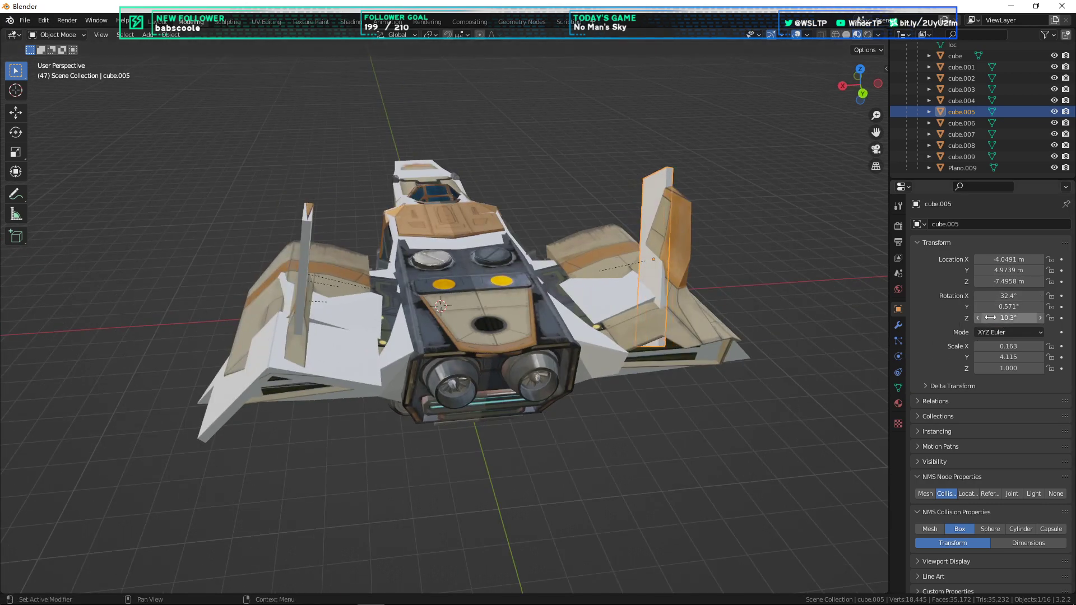
Step: Mirror cube.005's rotation onto the opposite fin with X -32.4°, Y -0.571° and Z -10.3°
{"action": "type", "text": "-"}
{"action": "key", "text": "Return"}
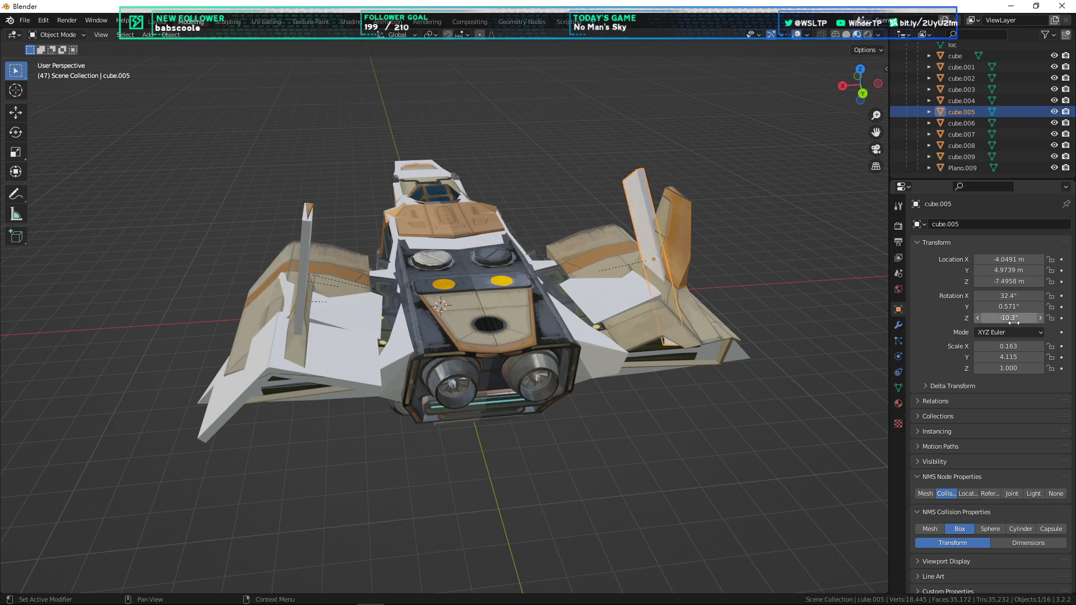
{"action": "middle_click_drag", "start_coordinate": [813, 307], "coordinate": [851, 340]}
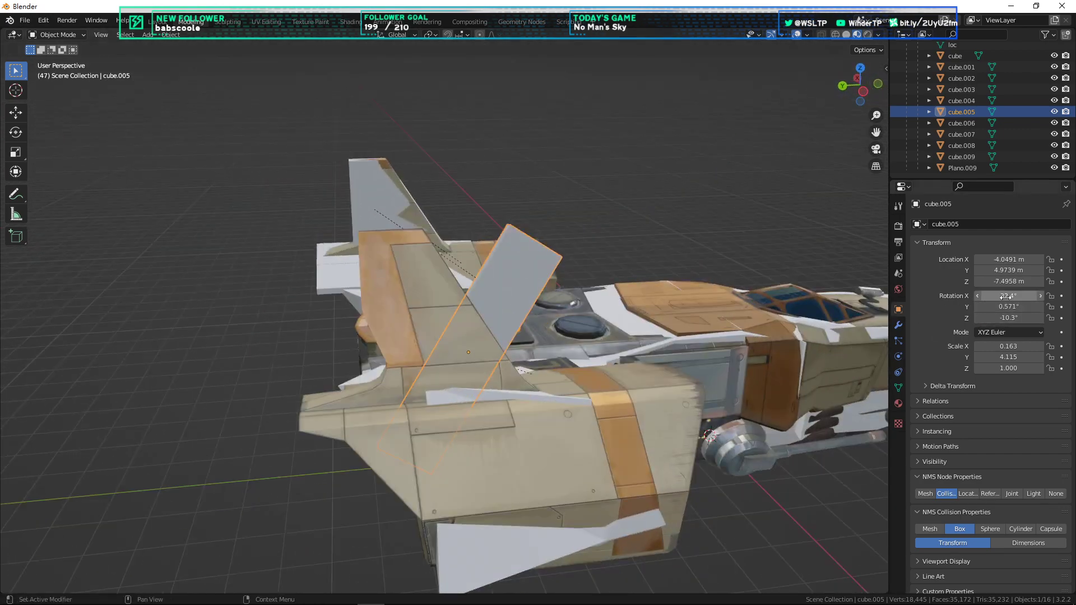
{"action": "type", "text": "-"}
{"action": "key", "text": "Return"}
{"action": "middle_click_drag", "start_coordinate": [698, 324], "coordinate": [711, 387]}
{"action": "scroll", "coordinate": [712, 387], "scroll_direction": "down", "scroll_amount": 3}
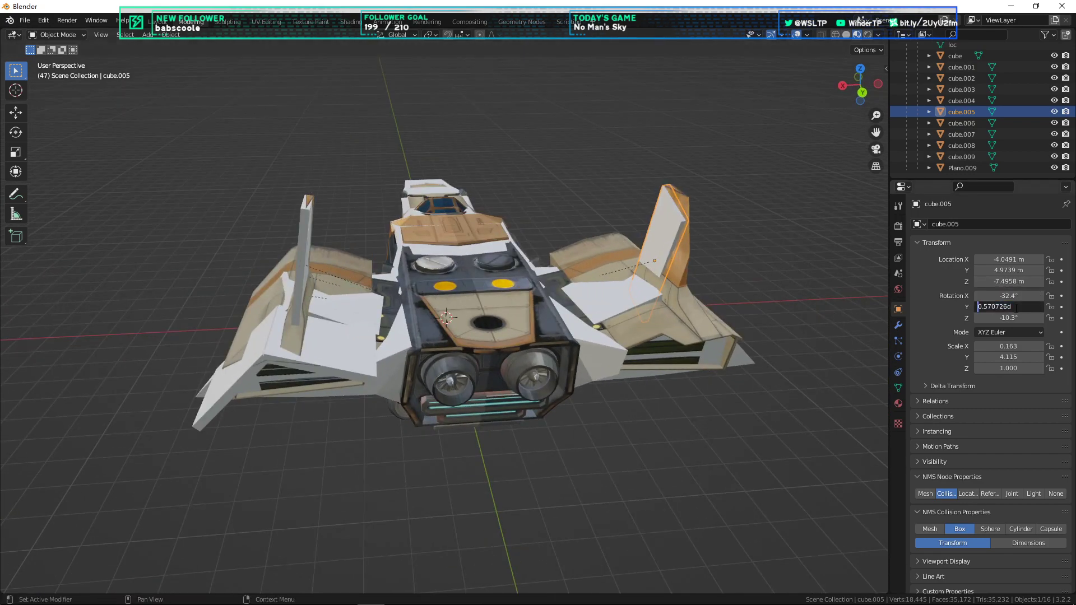
{"action": "middle_click_drag", "start_coordinate": [787, 320], "coordinate": [405, 342]}
{"action": "scroll", "coordinate": [502, 386], "scroll_direction": "down", "scroll_amount": 8}
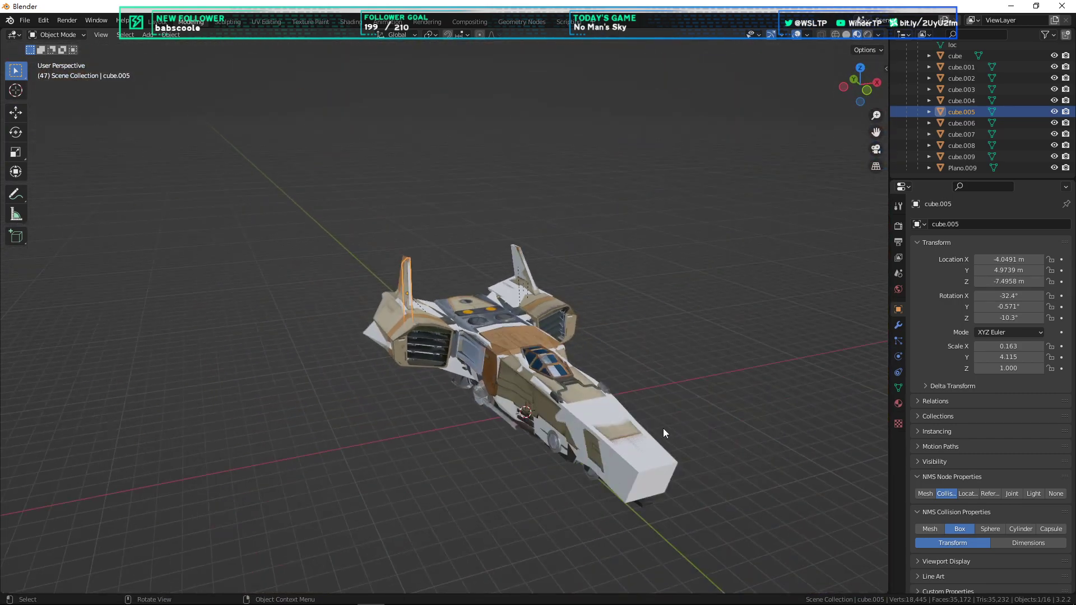
Step: Center the ship's BODY mesh by setting its location X to 0 m
{"action": "middle_click_drag", "start_coordinate": [664, 428], "coordinate": [439, 365]}
{"action": "left_click", "coordinate": [542, 375]}
{"action": "middle_click_drag", "start_coordinate": [543, 375], "coordinate": [594, 359]}
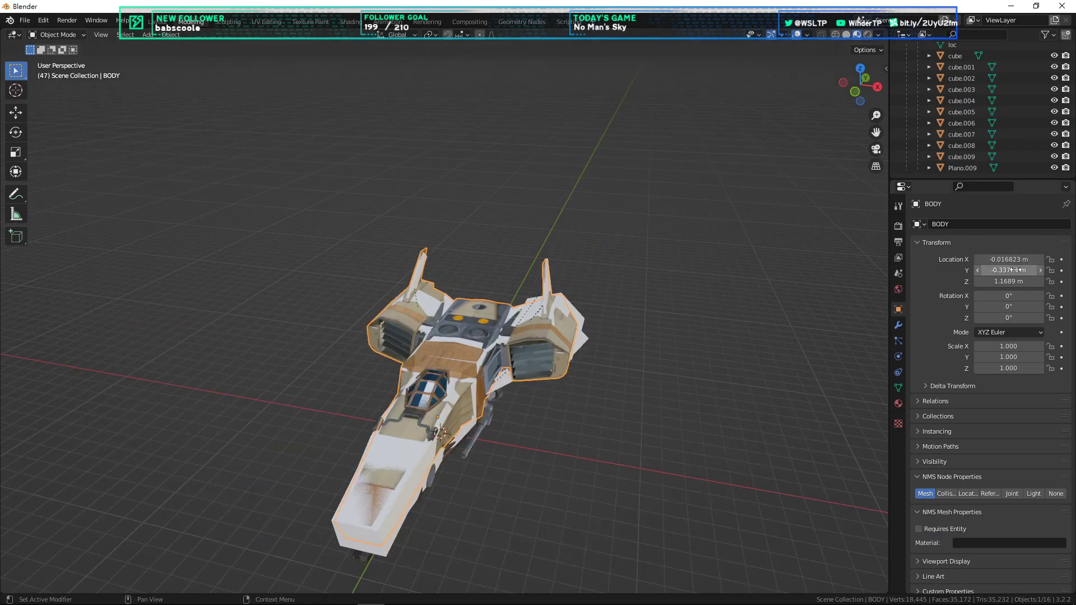
{"action": "key", "text": "Return"}
{"action": "key", "text": "ctrl+z"}
{"action": "left_click", "coordinate": [1021, 260]}
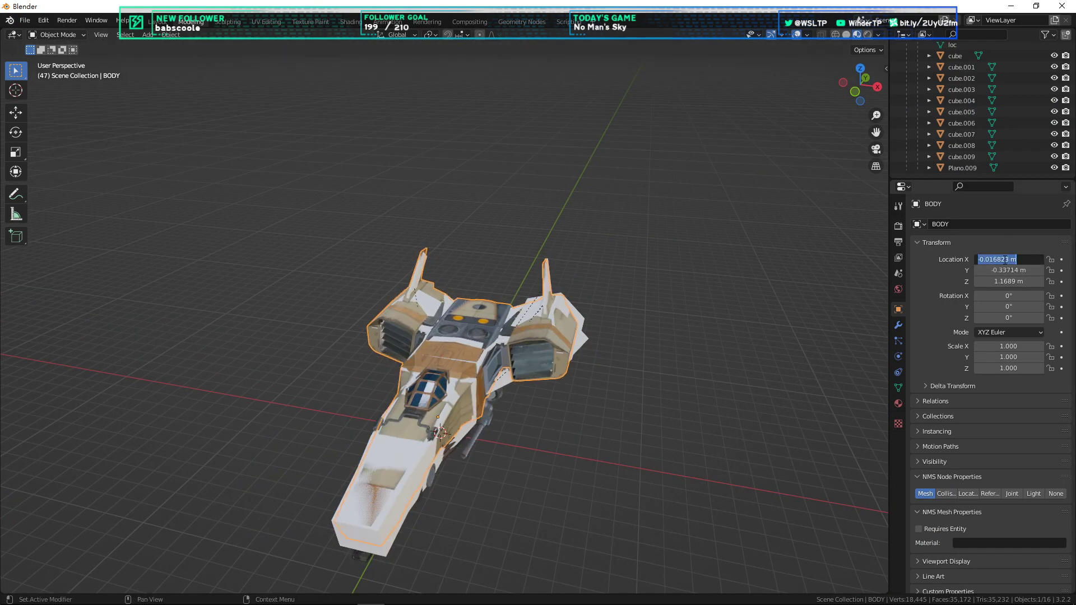
{"action": "type", "text": "0"}
{"action": "key", "text": "Return"}
{"action": "middle_click_drag", "start_coordinate": [677, 392], "coordinate": [651, 429]}
{"action": "key", "text": "g"}
{"action": "key", "text": "x"}
{"action": "right_click", "coordinate": [657, 456]}
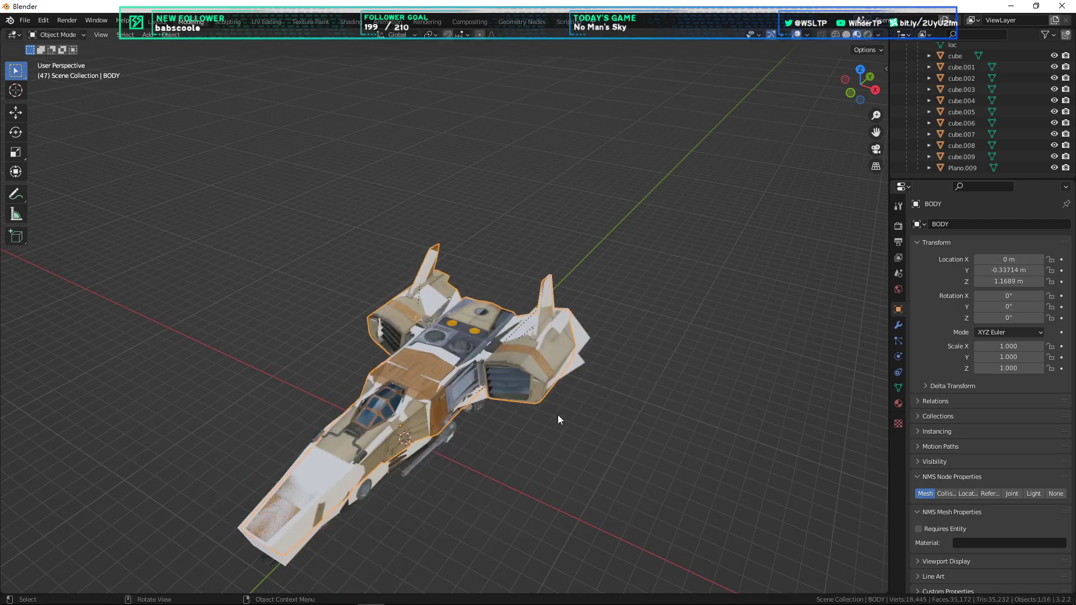
Step: Move the copied fin box cube.006 to the opposite fin by setting its location X to -3.9103 m
{"action": "left_click", "coordinate": [557, 415]}
{"action": "scroll", "coordinate": [493, 339], "scroll_direction": "up", "scroll_amount": 6}
{"action": "middle_click_drag", "start_coordinate": [536, 338], "coordinate": [527, 379]}
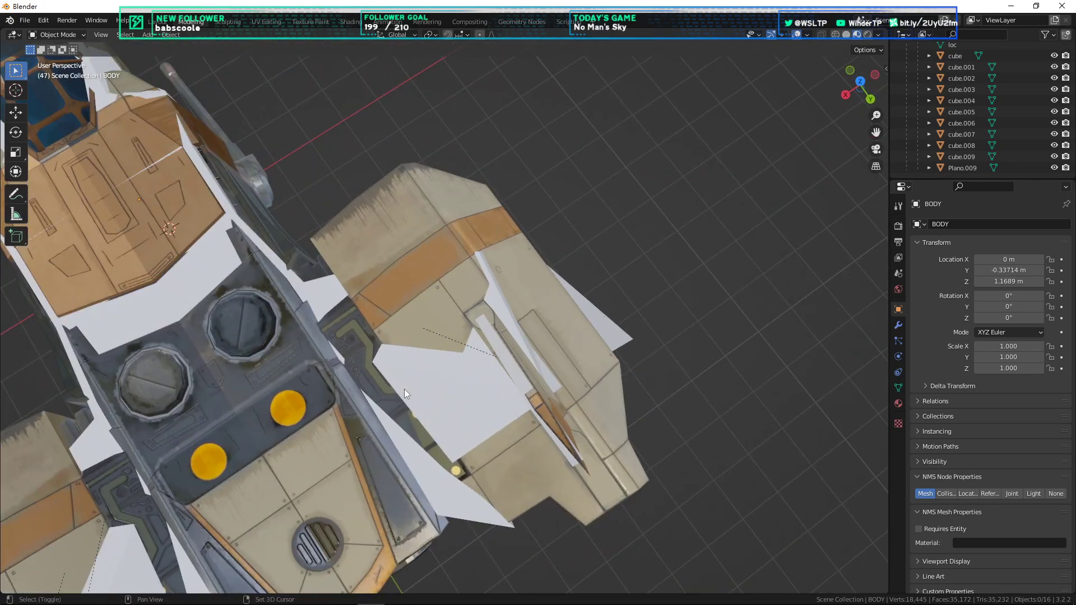
{"action": "middle_click_drag", "start_coordinate": [404, 389], "coordinate": [577, 362], "text": "shift"}
{"action": "left_click", "coordinate": [536, 364]}
{"action": "left_click", "coordinate": [962, 125]}
{"action": "middle_click_drag", "start_coordinate": [628, 224], "coordinate": [580, 170]}
{"action": "scroll", "coordinate": [725, 229], "scroll_direction": "down", "scroll_amount": 2}
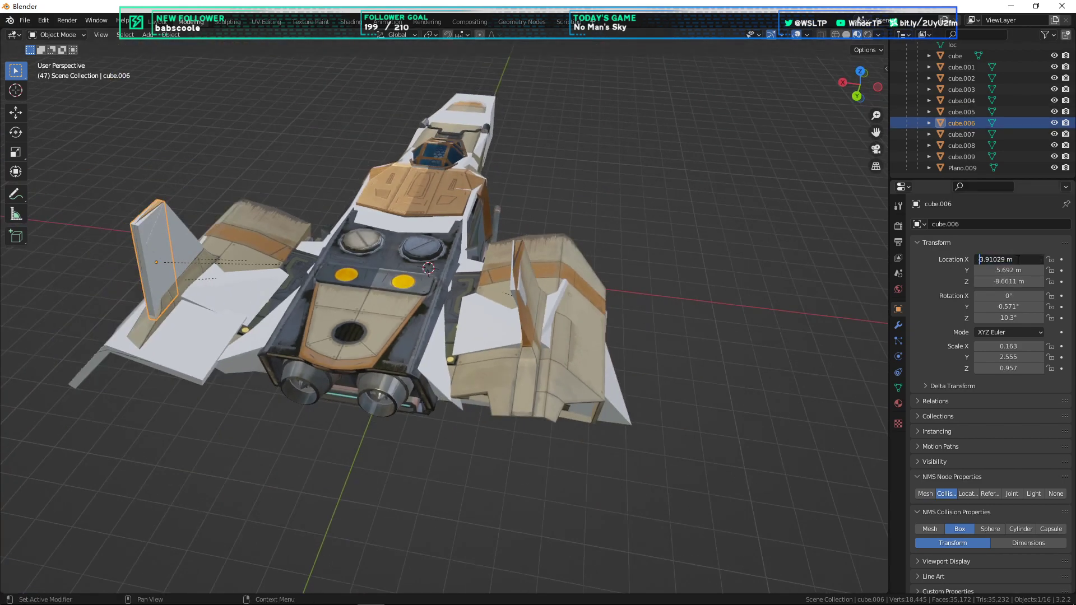
{"action": "type", "text": "-"}
{"action": "key", "text": "Return"}
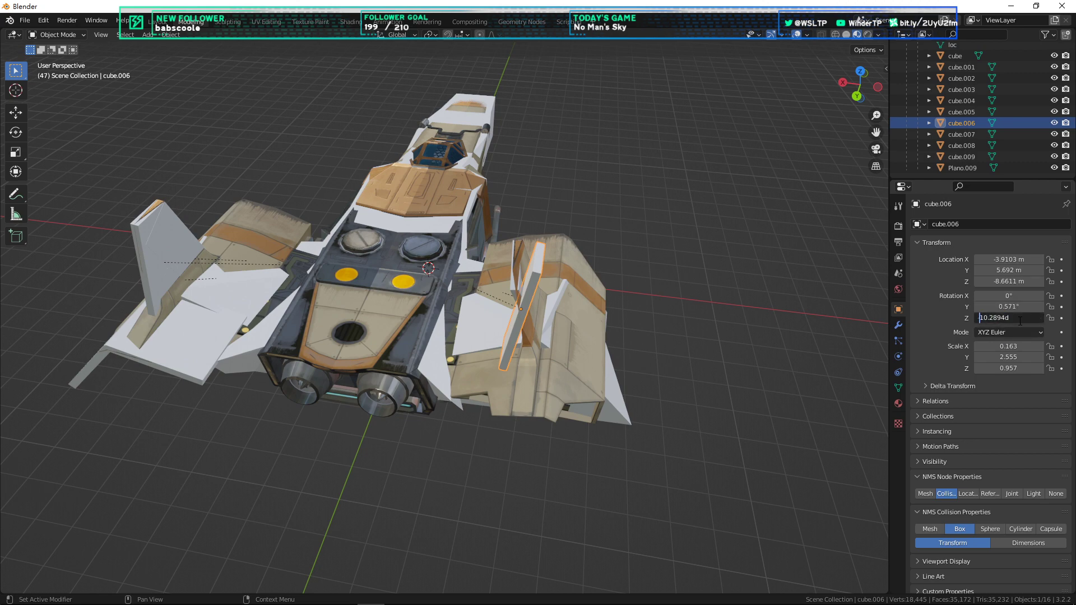
Step: Mirror cube.006's tilt by setting its rotation to Y -0.571° and Z -10.3°
{"action": "type", "text": "-"}
{"action": "key", "text": "Return"}
{"action": "double_click", "coordinate": [1020, 307]}
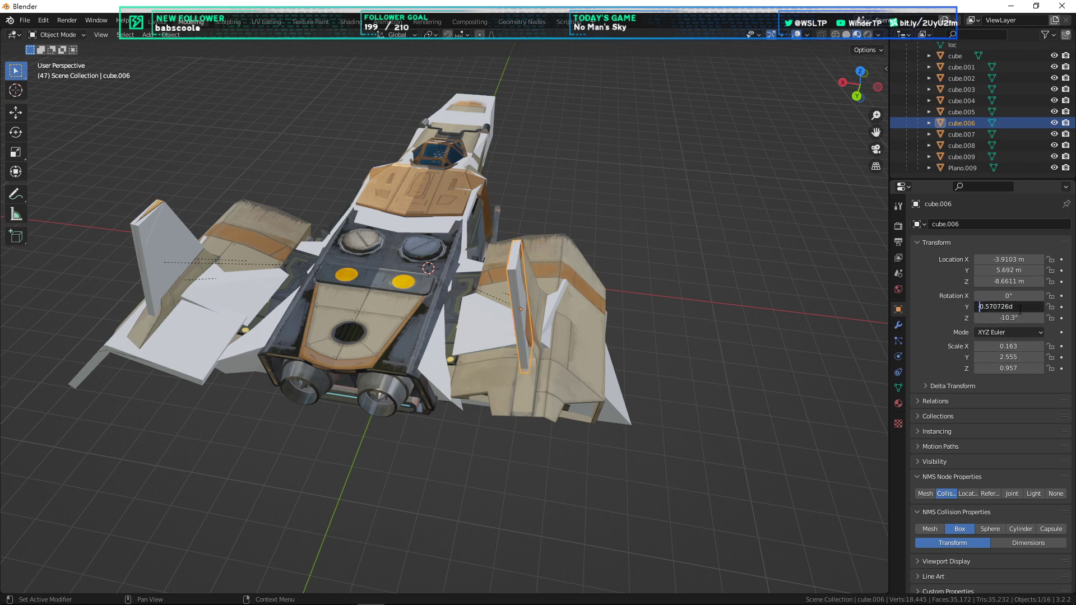
{"action": "middle_click_drag", "start_coordinate": [689, 345], "coordinate": [526, 310]}
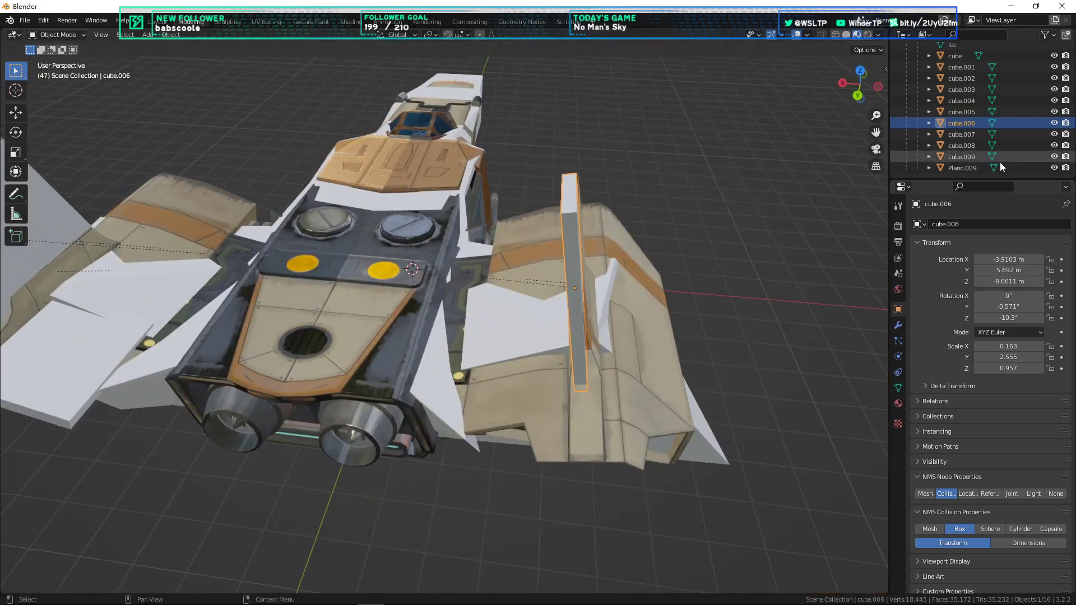
Step: Mirror the small fin-base box cube.007 with location X -4.0763 m, rotation Y -0.571° and rotation Z -10.3°
{"action": "left_click", "coordinate": [998, 134]}
{"action": "left_click", "coordinate": [1015, 270]}
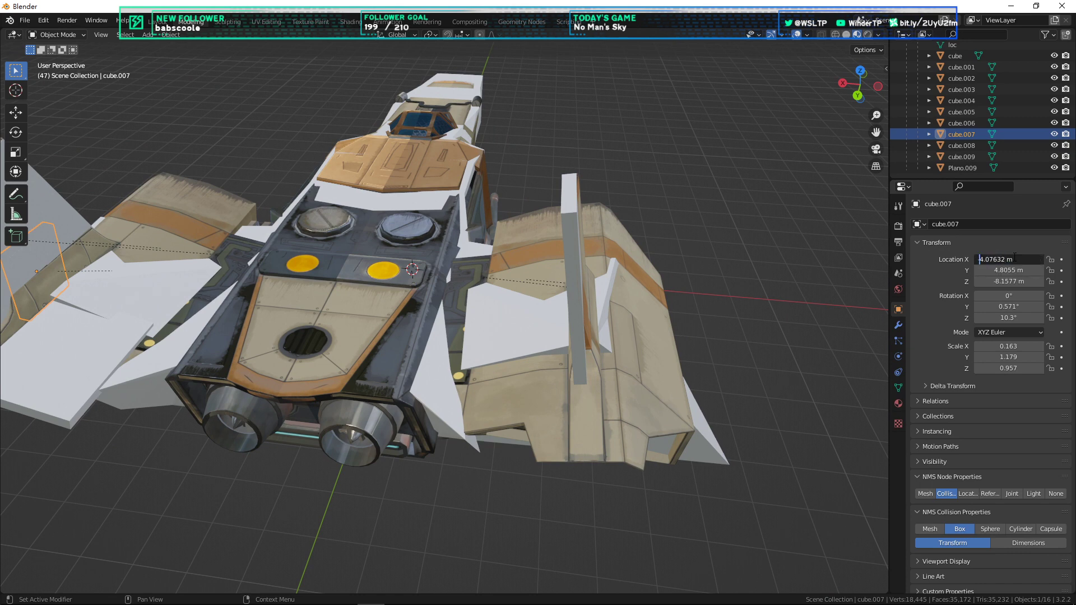
{"action": "type", "text": "-"}
{"action": "key", "text": "Return"}
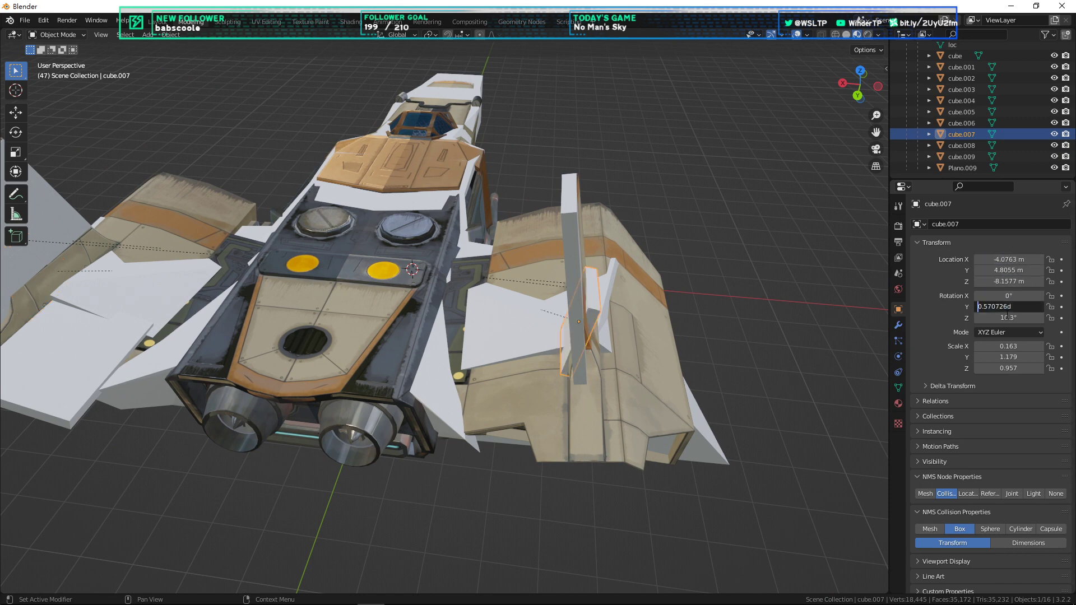
{"action": "type", "text": "-"}
{"action": "key", "text": "Return"}
{"action": "type", "text": "-"}
{"action": "key", "text": "Return"}
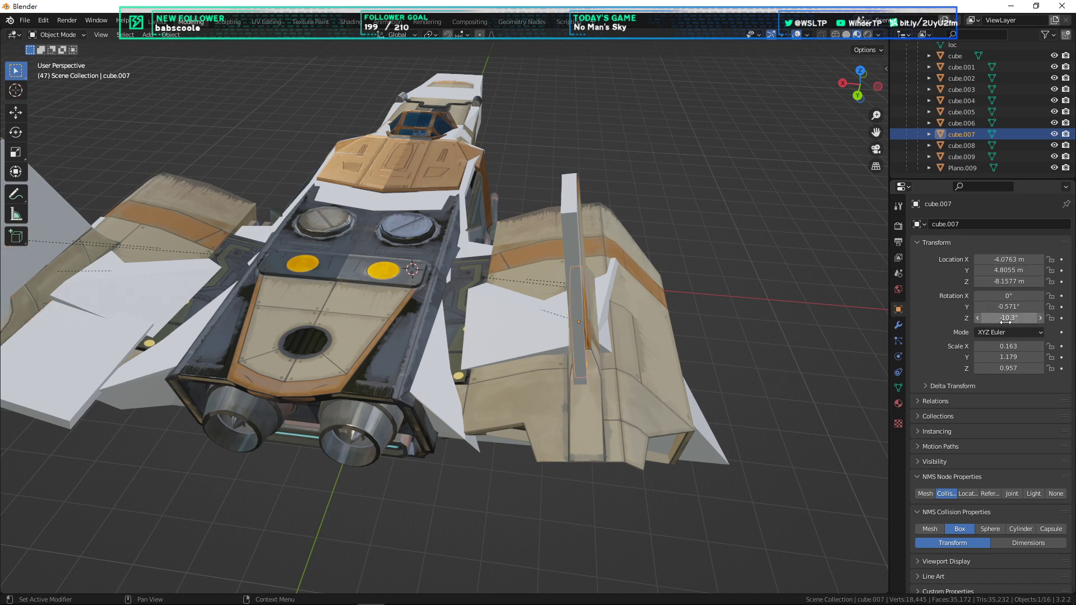
Step: Move the copied pod-top slab cube.008 to the opposite pod by setting its location X to -3.5812 m
{"action": "left_click", "coordinate": [973, 146]}
{"action": "left_click", "coordinate": [1021, 260]}
{"action": "key", "text": "Home"}
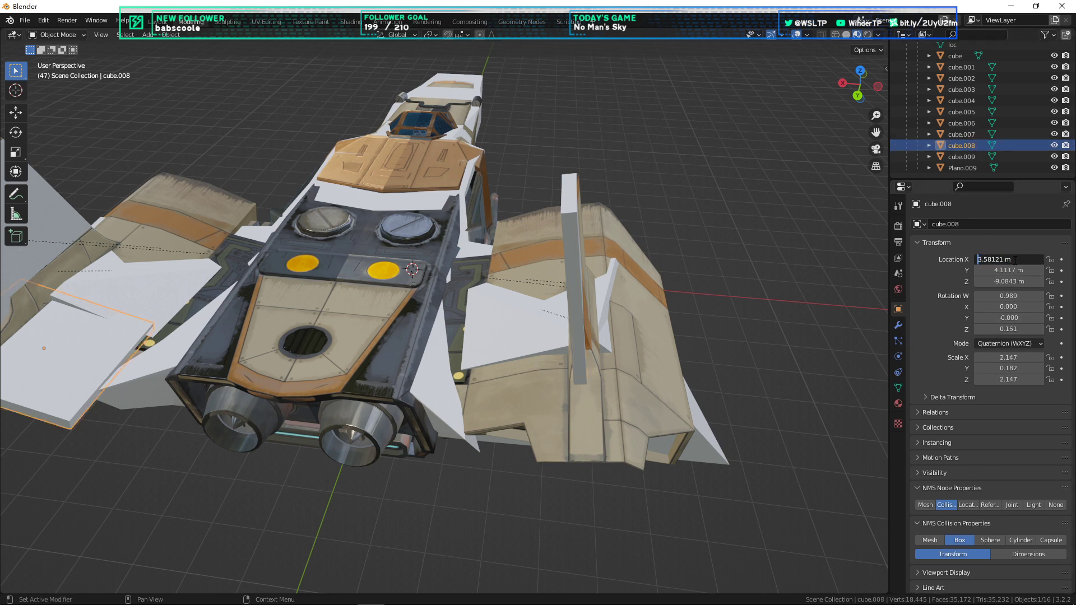
{"action": "type", "text": "-"}
{"action": "key", "text": "Return"}
Step: Switch cube.008's rotation mode to XYZ Euler and set its Z rotation to -17.3°
{"action": "left_click", "coordinate": [1013, 345]}
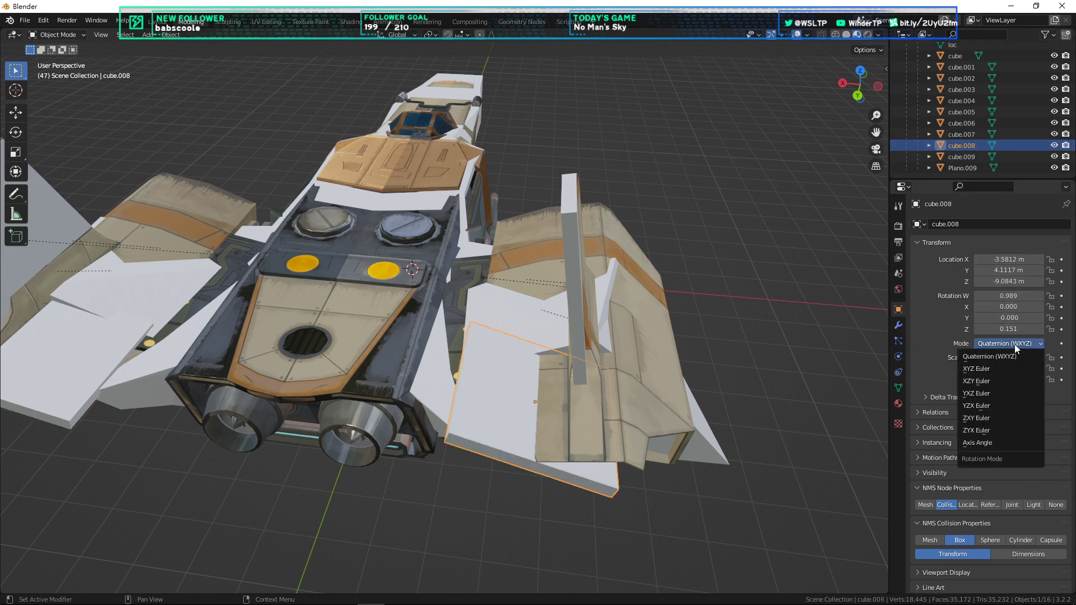
{"action": "left_click", "coordinate": [1014, 344]}
{"action": "left_click", "coordinate": [1007, 331]}
{"action": "left_click", "coordinate": [1006, 332]}
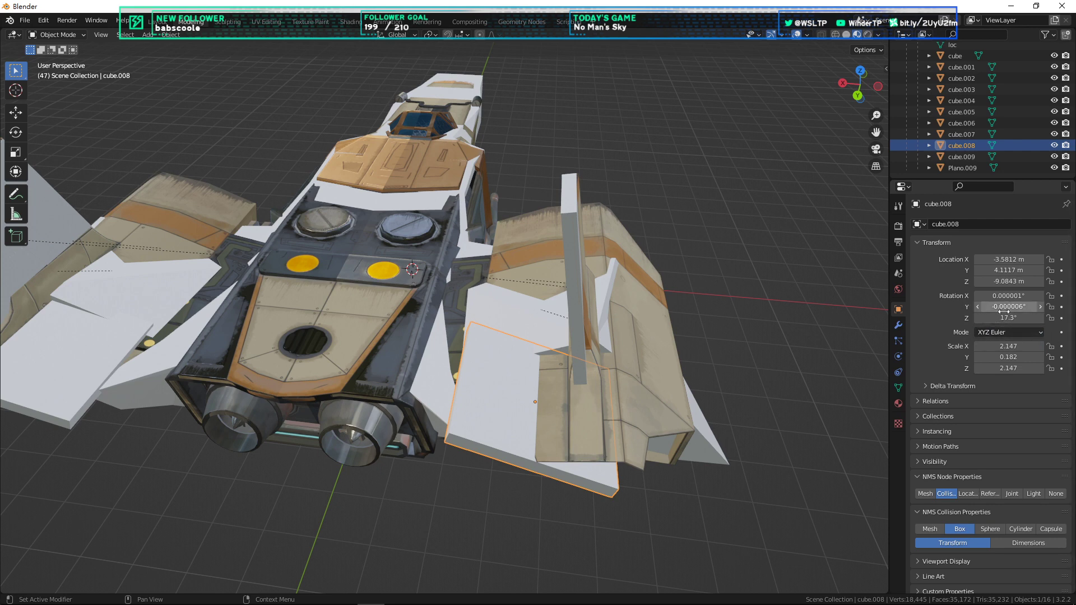
{"action": "left_click", "coordinate": [1017, 317]}
{"action": "key", "text": "Home"}
{"action": "type", "text": "-"}
{"action": "key", "text": "Return"}
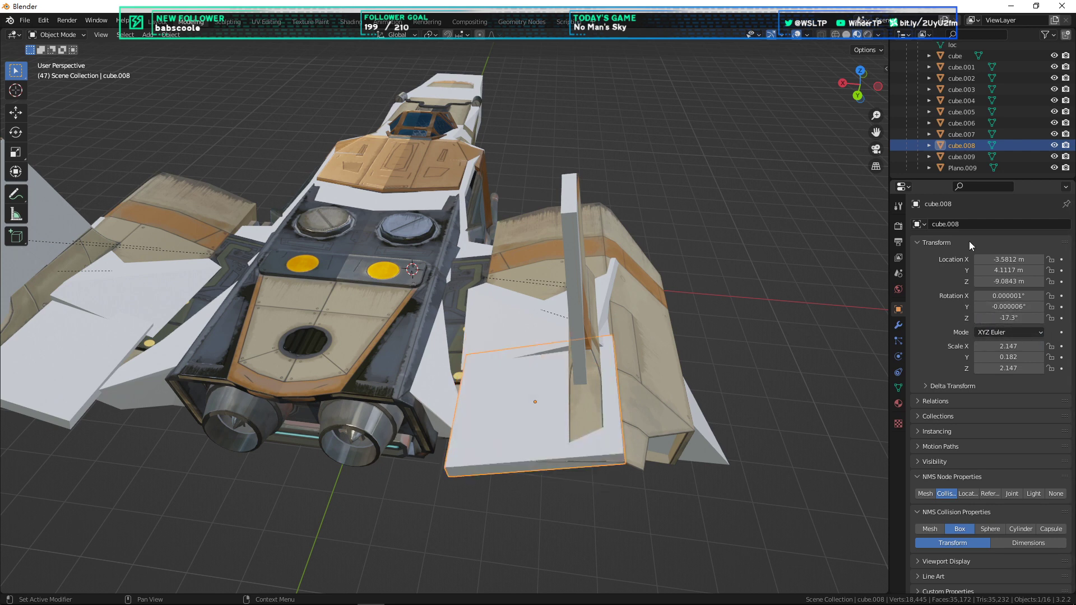
Step: For the copied outer slab cube.009, use XYZ Euler rotation and set location X to -5.3095 m
{"action": "left_click", "coordinate": [962, 157]}
{"action": "scroll", "coordinate": [1003, 344], "scroll_direction": "down", "scroll_amount": 1, "text": "ctrl"}
{"action": "left_click", "coordinate": [1017, 317]}
{"action": "key", "text": "Home"}
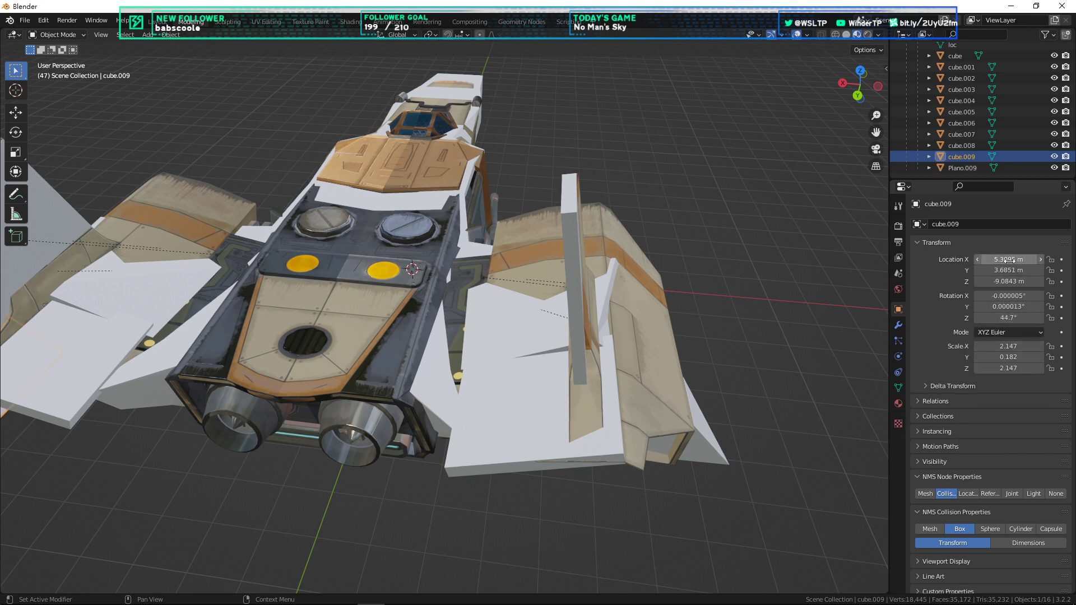
{"action": "type", "text": "-"}
{"action": "key", "text": "Return"}
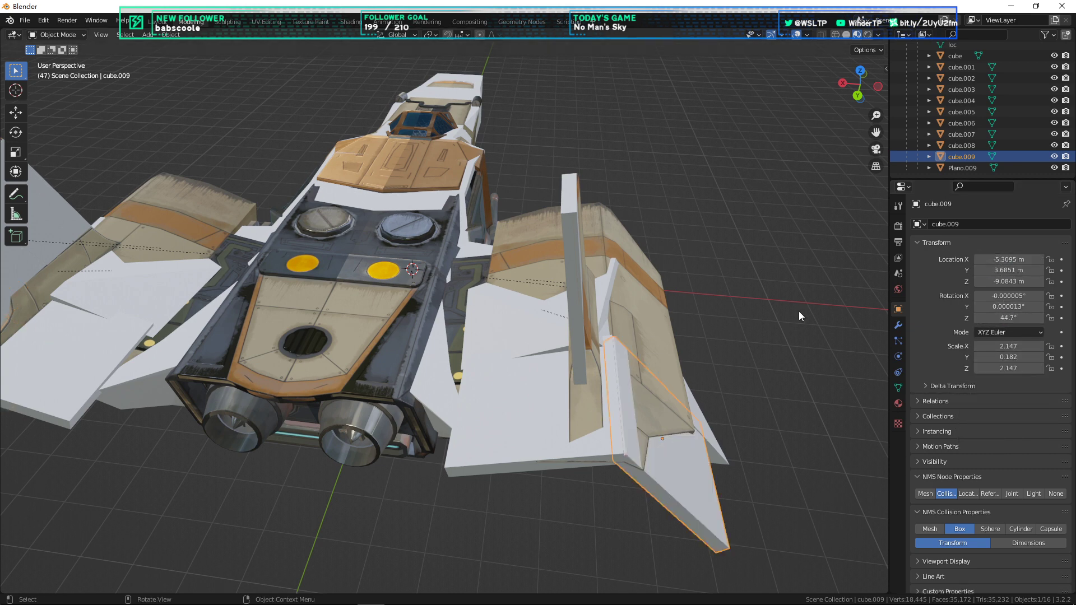
Step: Add a cylinder collision node under the Collisions node
{"action": "middle_click_drag", "start_coordinate": [724, 279], "coordinate": [757, 392]}
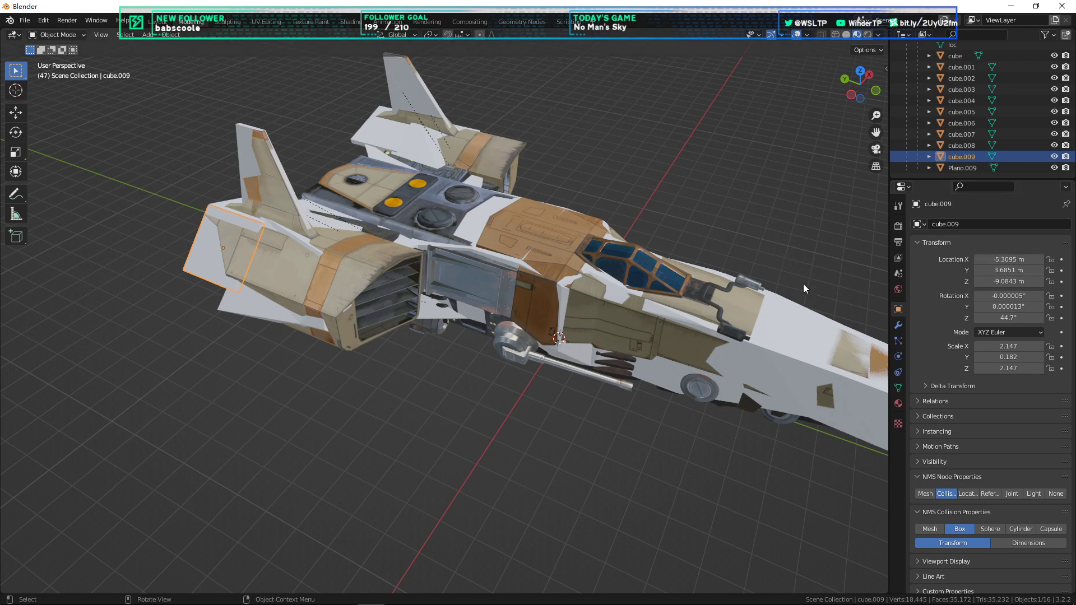
{"action": "middle_click_drag", "start_coordinate": [882, 288], "coordinate": [583, 361]}
{"action": "middle_click_drag", "start_coordinate": [513, 452], "coordinate": [585, 436]}
{"action": "scroll", "coordinate": [960, 79], "scroll_direction": "up", "scroll_amount": 4}
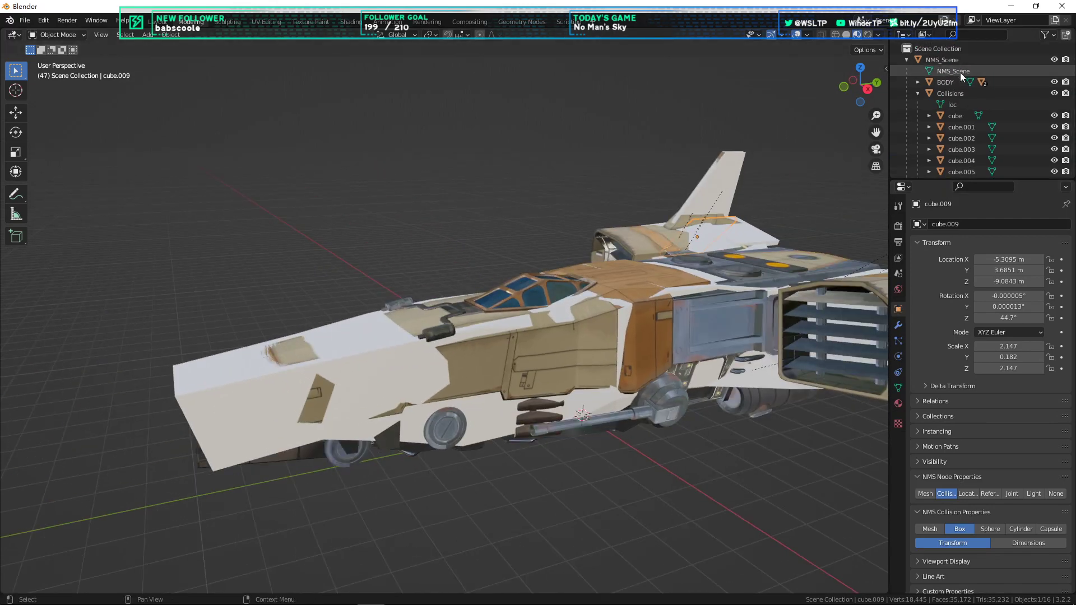
{"action": "left_click", "coordinate": [951, 93]}
{"action": "right_click", "coordinate": [644, 252]}
{"action": "mouse_move", "coordinate": [653, 254]}
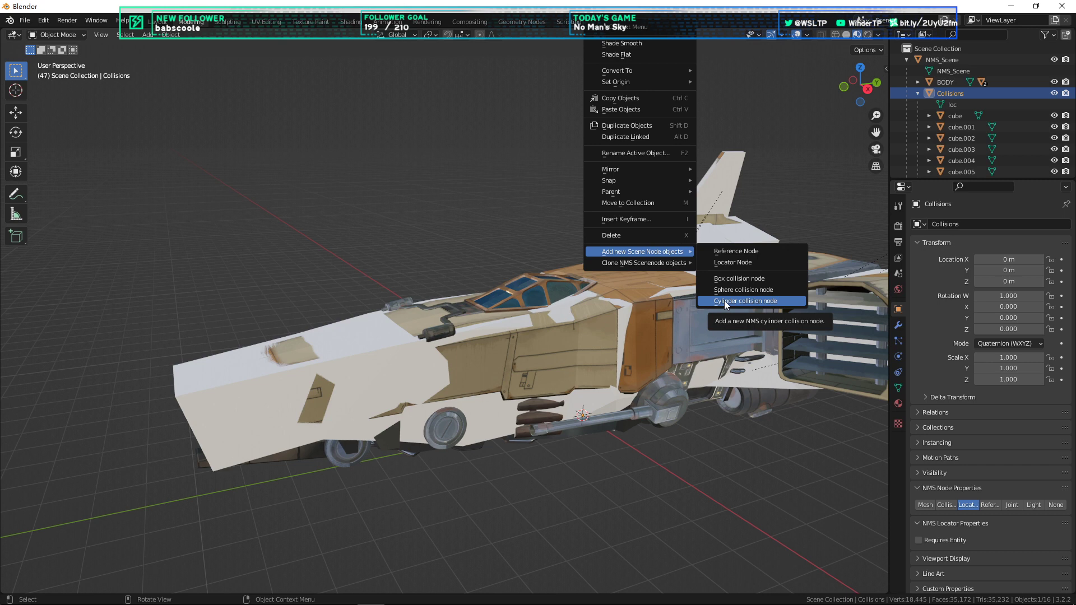
{"action": "left_click", "coordinate": [724, 301]}
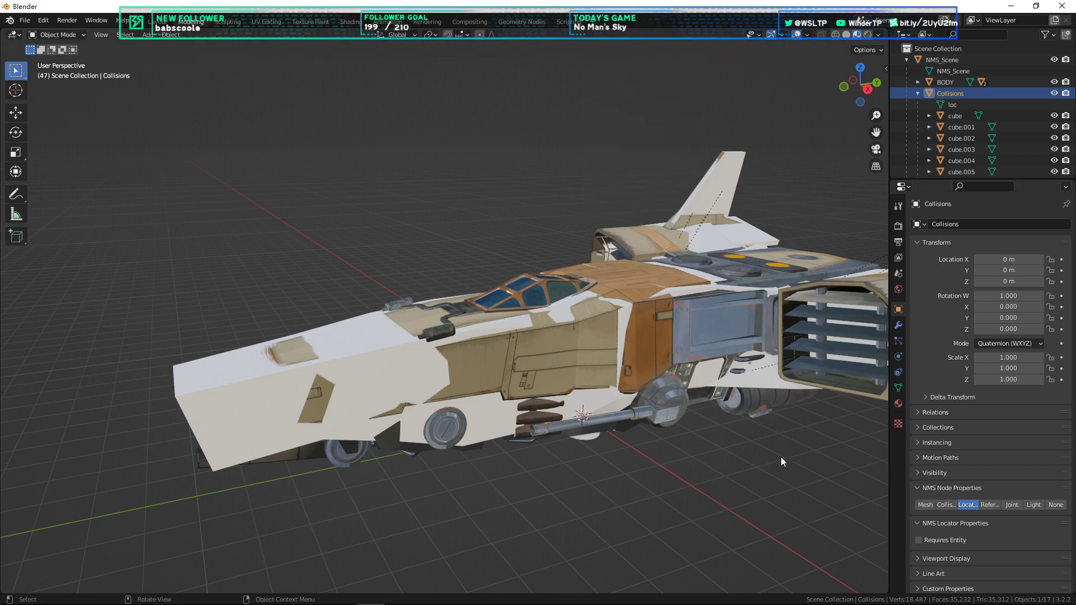
Step: Rotate the new cylinder node 90° about X and move it to the cockpit canopy as a Capsule collision
{"action": "key", "text": "KP_3"}
{"action": "left_click", "coordinate": [625, 467]}
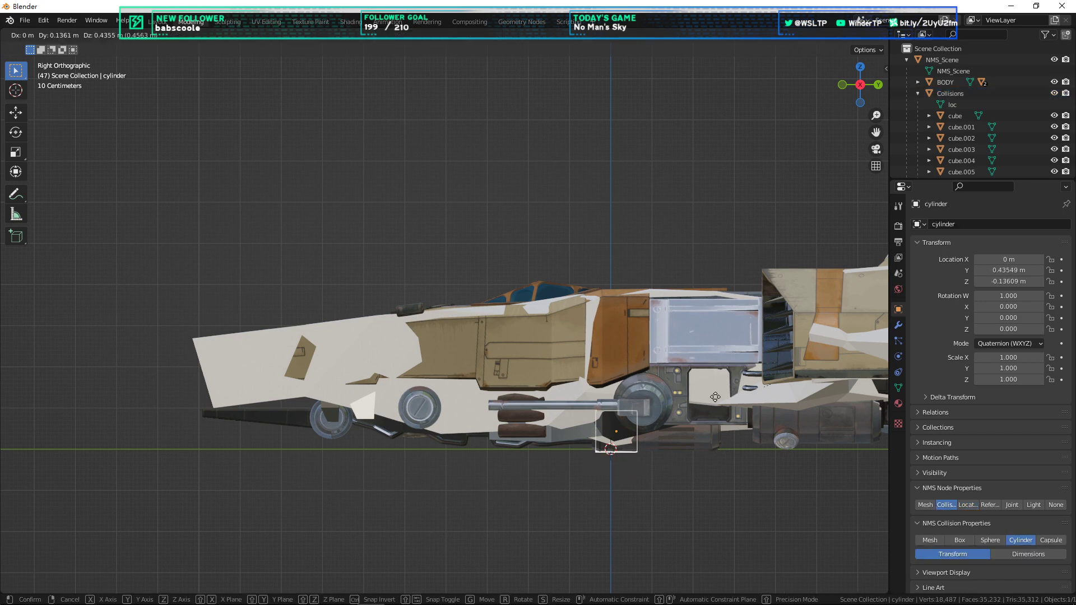
{"action": "left_click_drag", "start_coordinate": [625, 467], "coordinate": [545, 219]}
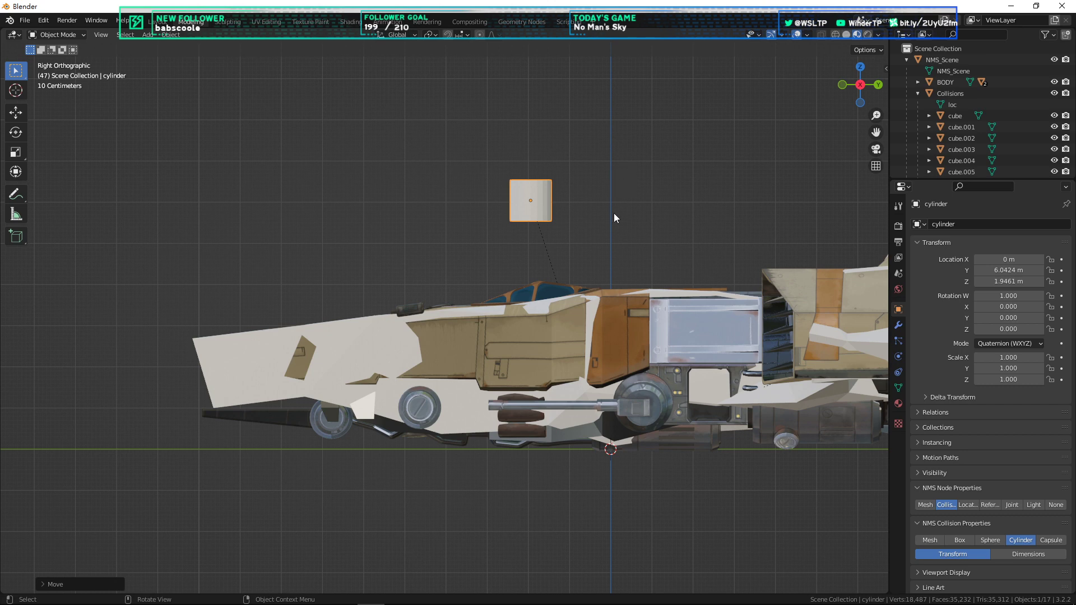
{"action": "key", "text": "r"}
{"action": "left_click", "coordinate": [566, 152]}
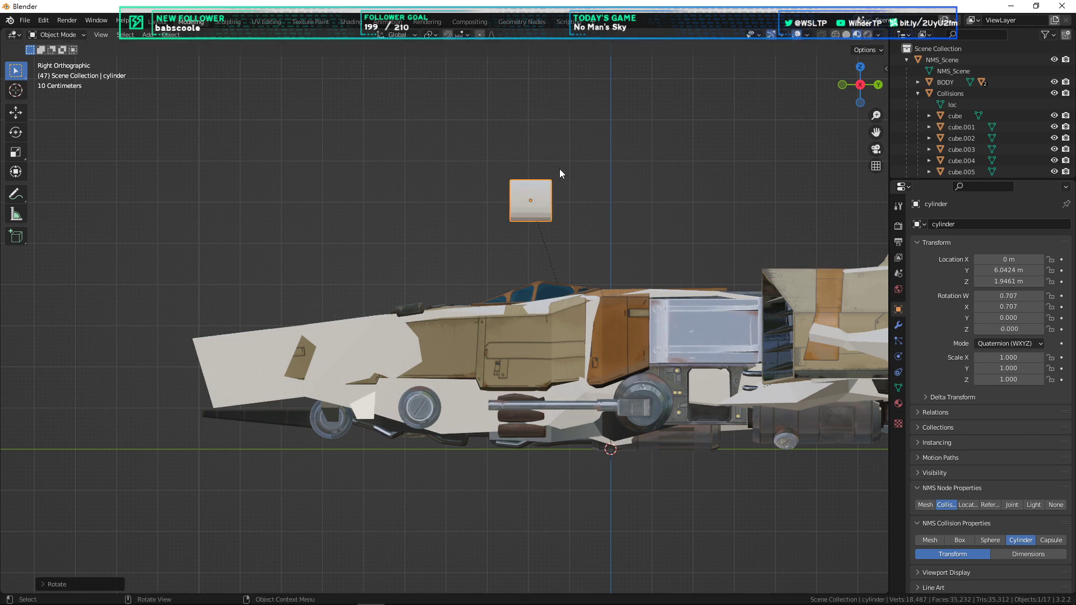
{"action": "key", "text": "g"}
{"action": "left_click", "coordinate": [571, 274]}
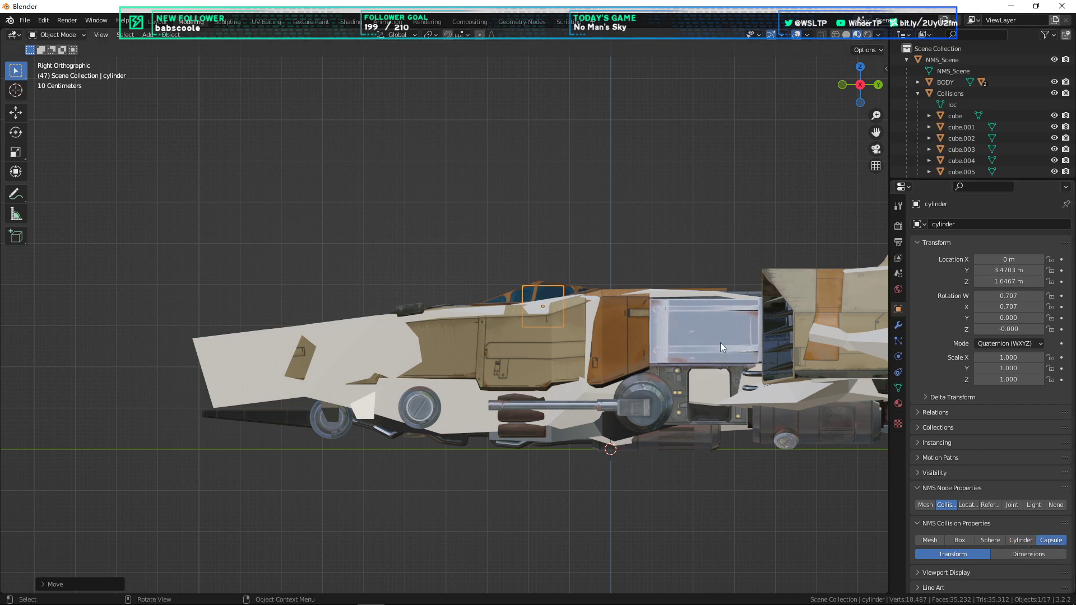
Step: Tilt the cylinder node to match the canopy's front slope and shift it forward to location Y 3.3412 m, Z 2.3303 m
{"action": "scroll", "coordinate": [701, 363], "scroll_direction": "up", "scroll_amount": 3}
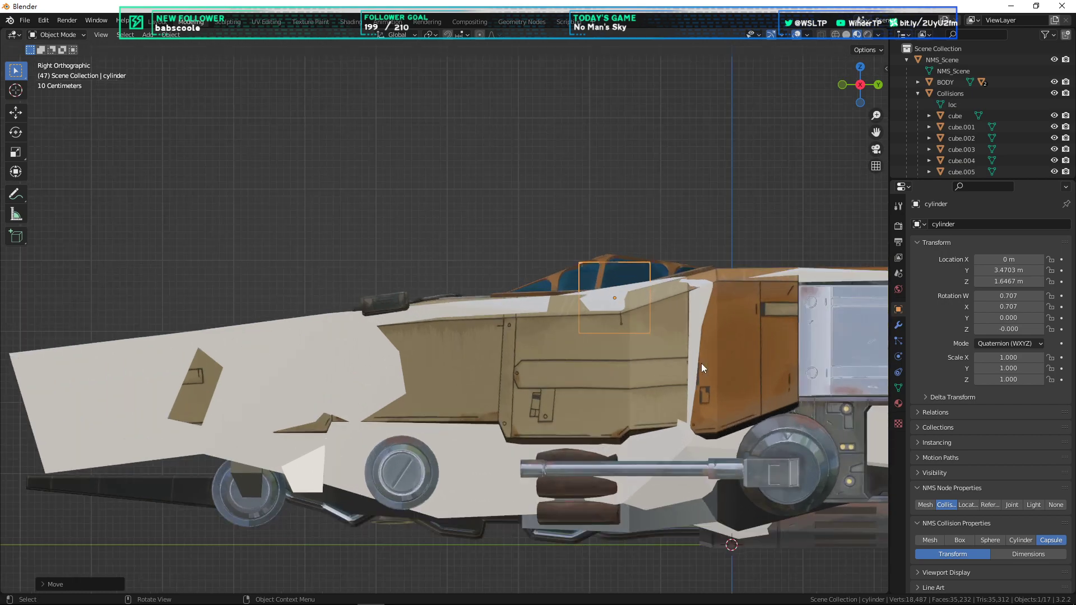
{"action": "middle_click_drag", "start_coordinate": [711, 270], "coordinate": [538, 328], "text": "shift"}
{"action": "scroll", "coordinate": [547, 324], "scroll_direction": "up", "scroll_amount": 3}
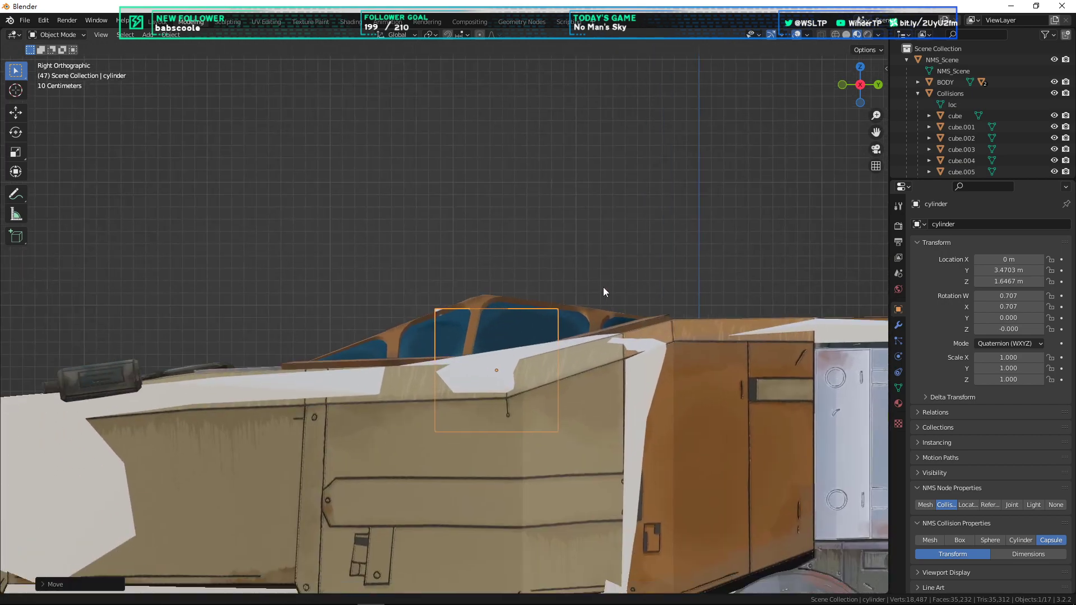
{"action": "scroll", "coordinate": [671, 301], "scroll_direction": "up", "scroll_amount": 1}
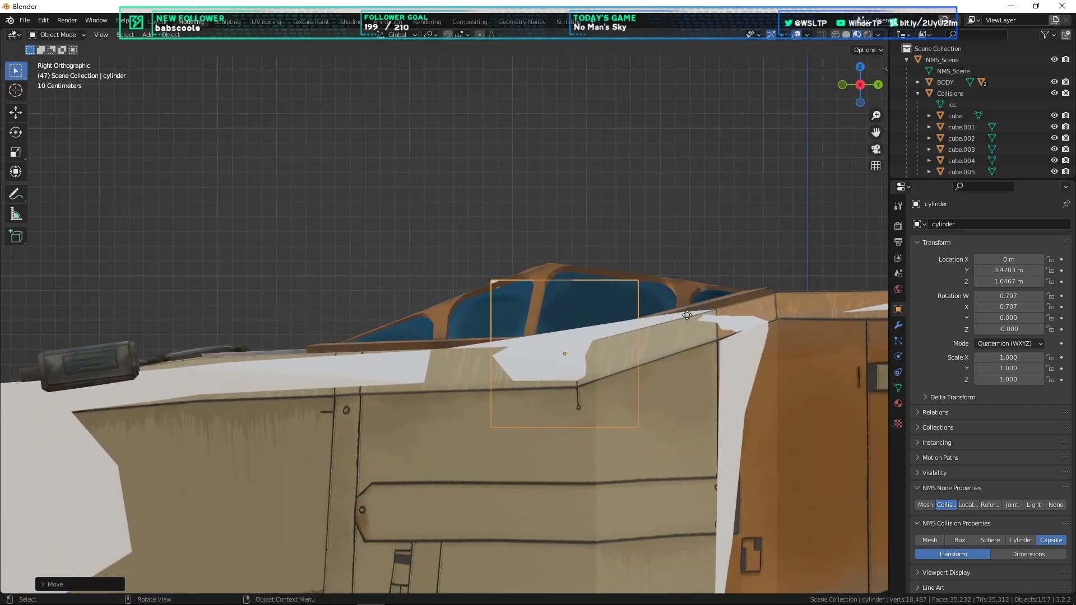
{"action": "key", "text": "g"}
{"action": "key", "text": "r"}
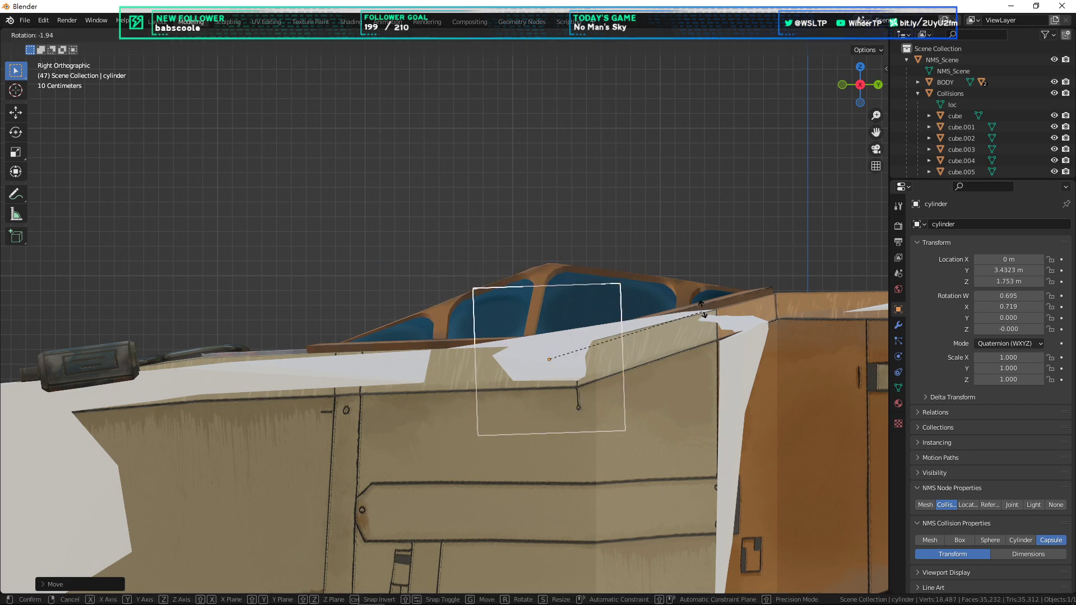
{"action": "left_click", "coordinate": [586, 286]}
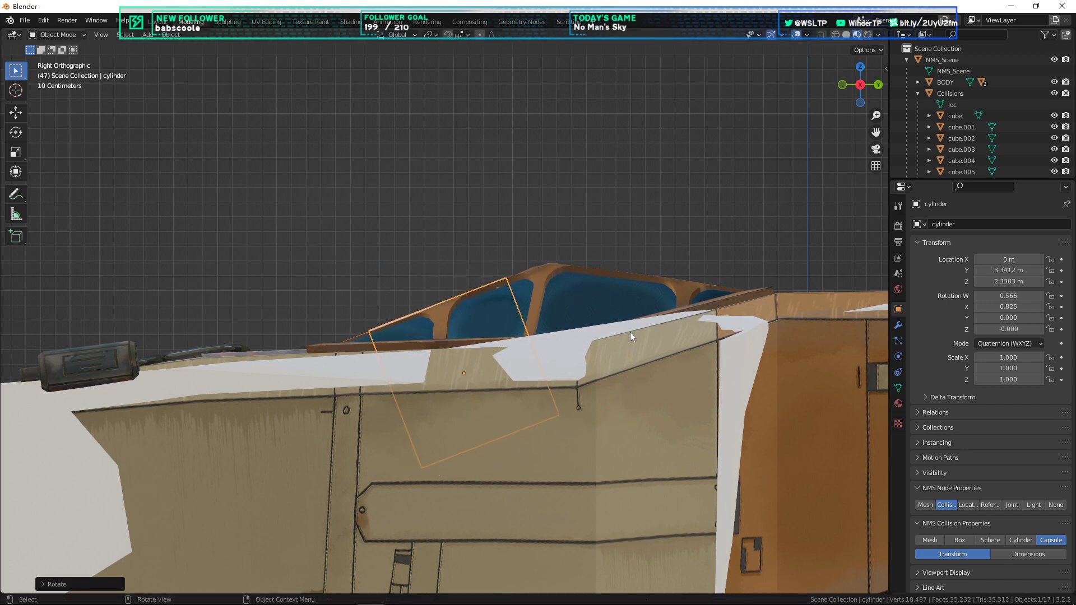
Step: Scale the canopy cylinder uniformly to 2.011 and lower it to location Y 2.9344 m over the windshield
{"action": "key", "text": "KP_1"}
{"action": "key", "text": "s"}
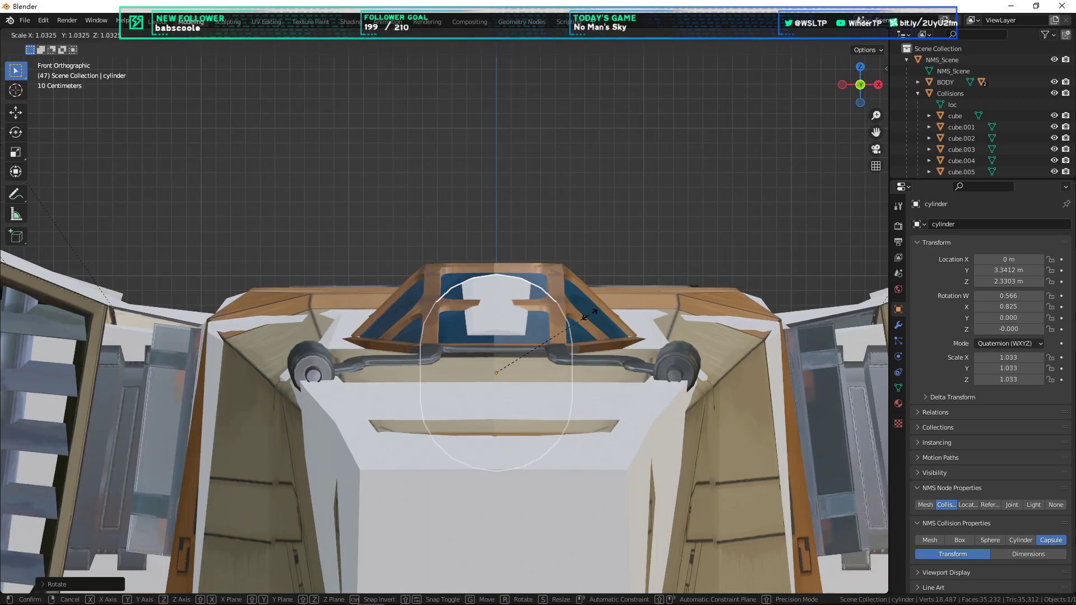
{"action": "left_click", "coordinate": [704, 323]}
{"action": "key", "text": "g"}
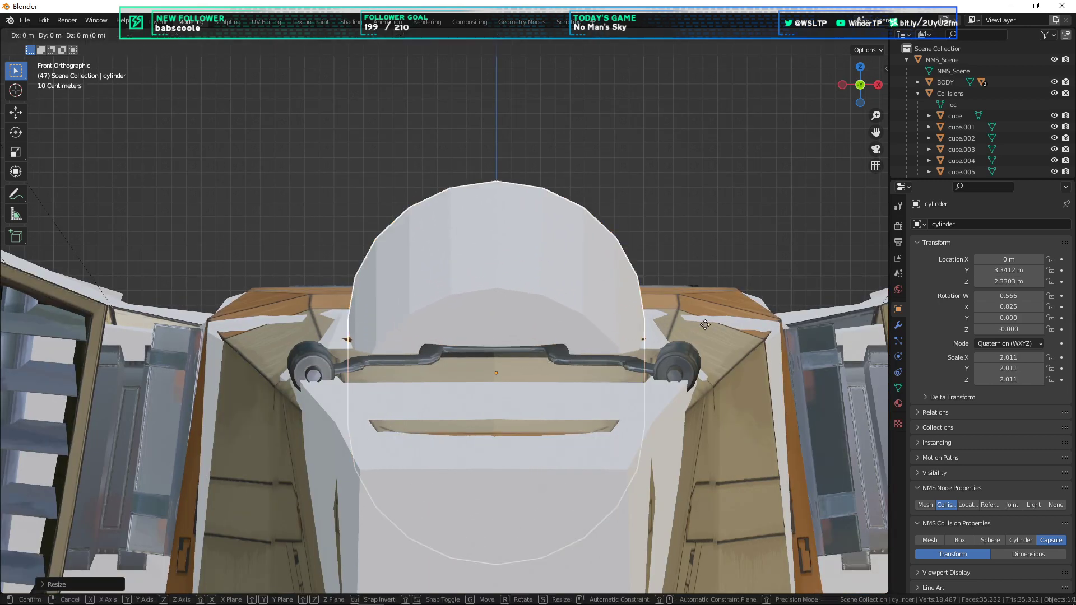
{"action": "key", "text": "z"}
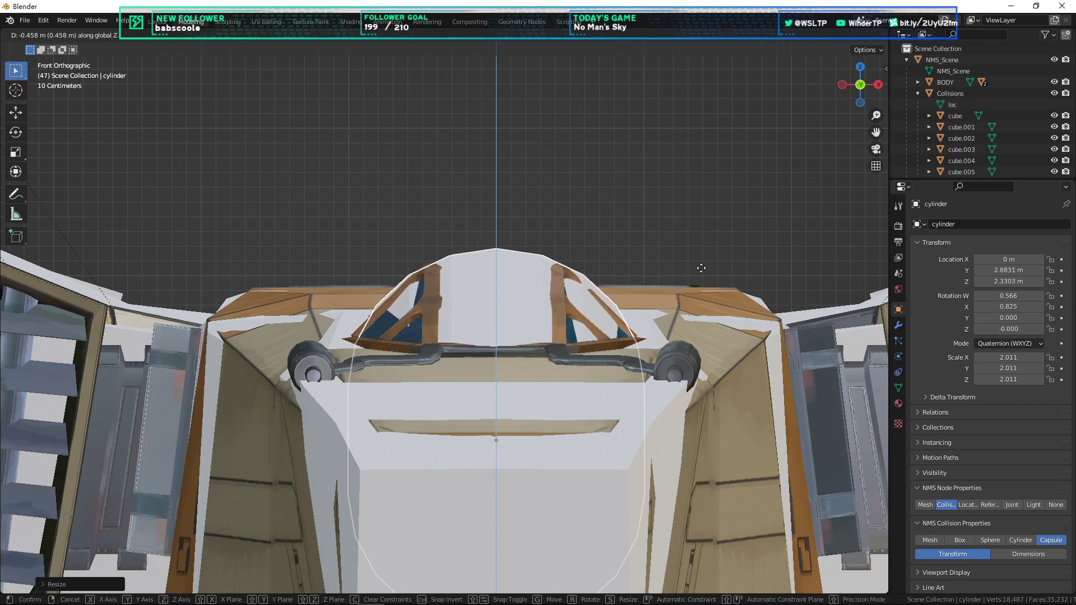
{"action": "left_click", "coordinate": [678, 198]}
{"action": "middle_click_drag", "start_coordinate": [679, 198], "coordinate": [631, 426]}
{"action": "scroll", "coordinate": [606, 381], "scroll_direction": "down", "scroll_amount": 1}
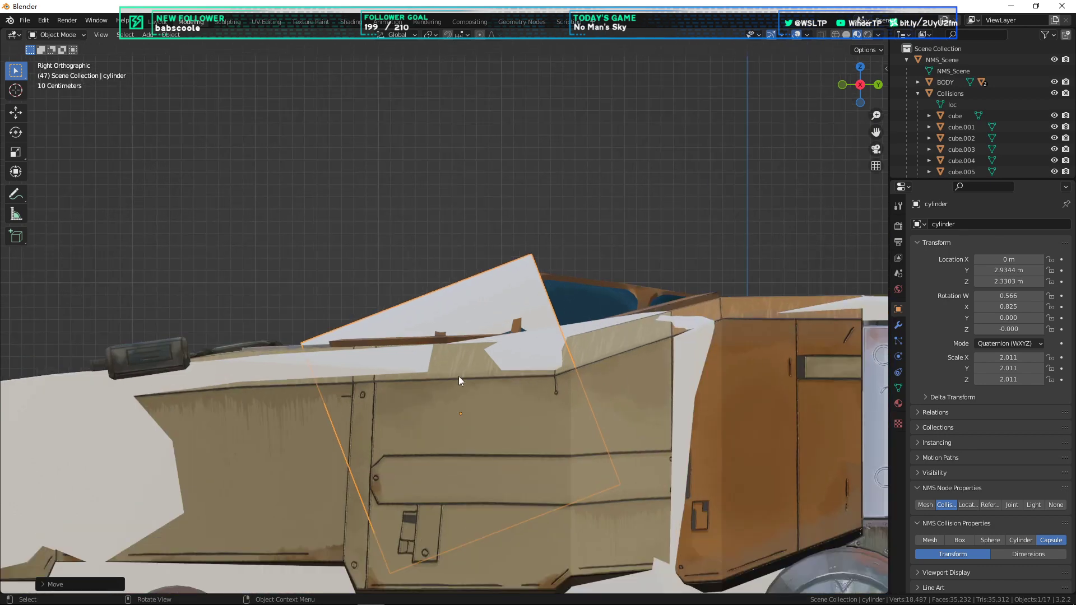
Step: Duplicate the canopy cylinder and tilt the copy along the canopy's rear slope at location Y 3.0537 m, Z 0.68541 m
{"action": "middle_click_drag", "start_coordinate": [439, 304], "coordinate": [376, 355]}
{"action": "key", "text": "KP_3"}
{"action": "scroll", "coordinate": [570, 360], "scroll_direction": "up", "scroll_amount": 1}
{"action": "key", "text": "r"}
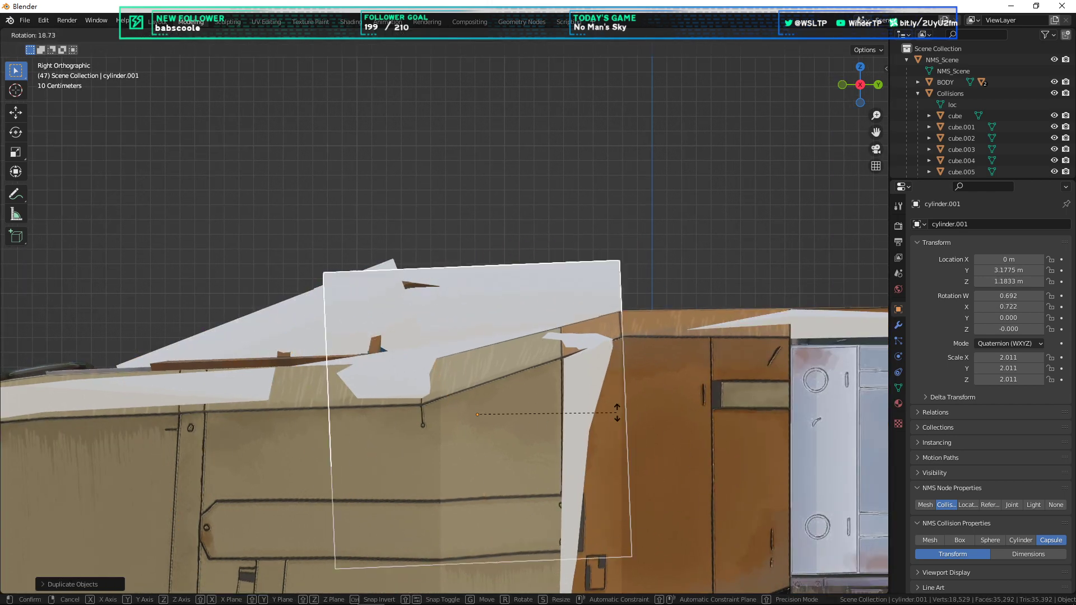
{"action": "left_click", "coordinate": [618, 439]}
{"action": "key", "text": "shift+d"}
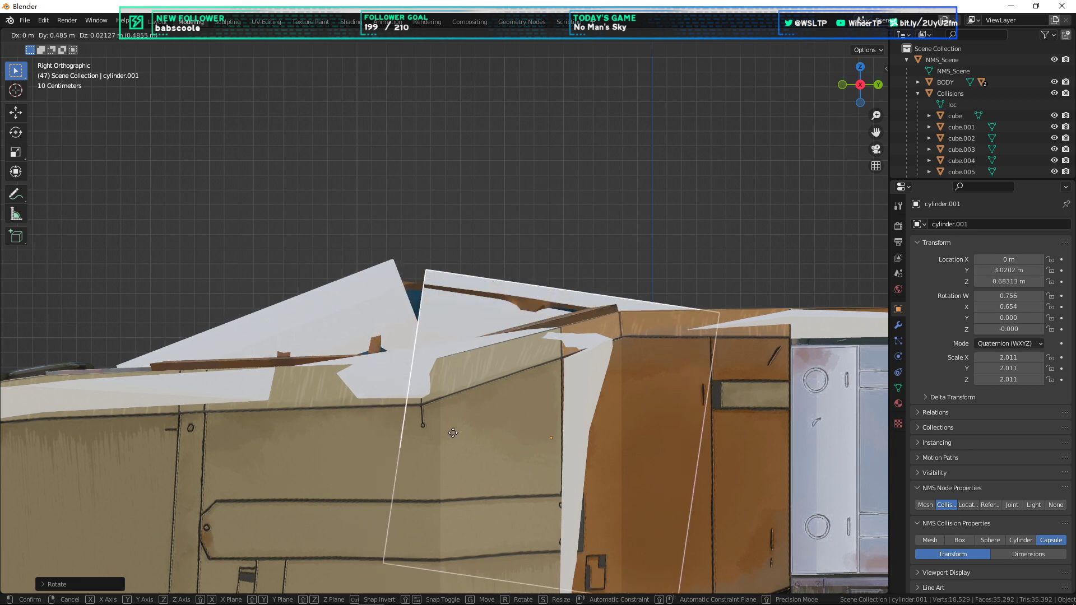
{"action": "left_click", "coordinate": [451, 382]}
Step: Stretch the rear canopy cylinder along its local Y axis to a scale of about 2.5 and adjust its position against the front one
{"action": "key", "text": "s"}
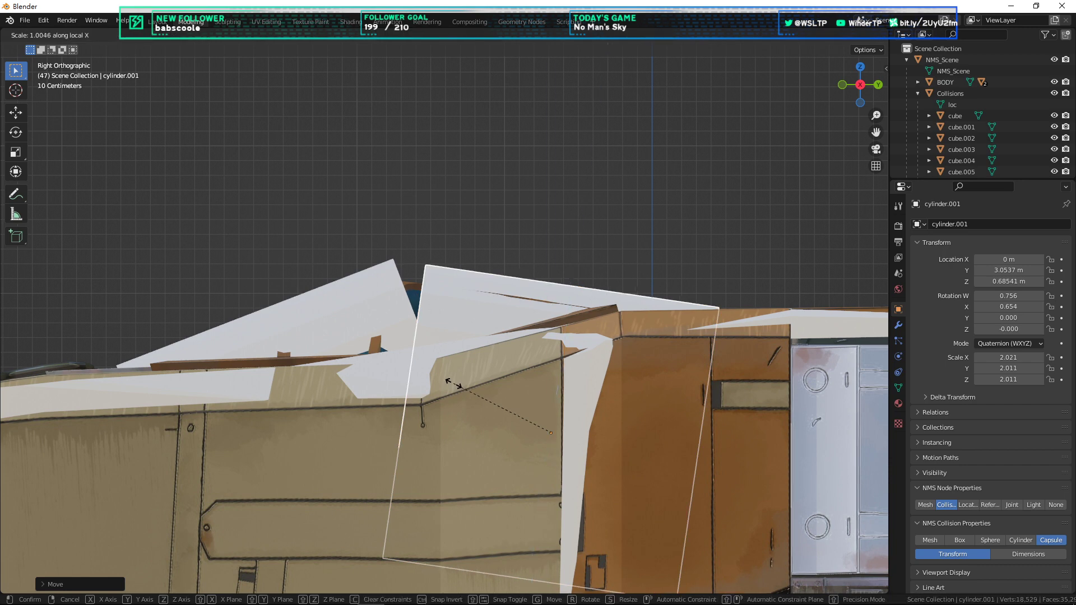
{"action": "key", "text": "y"}
{"action": "key", "text": "y"}
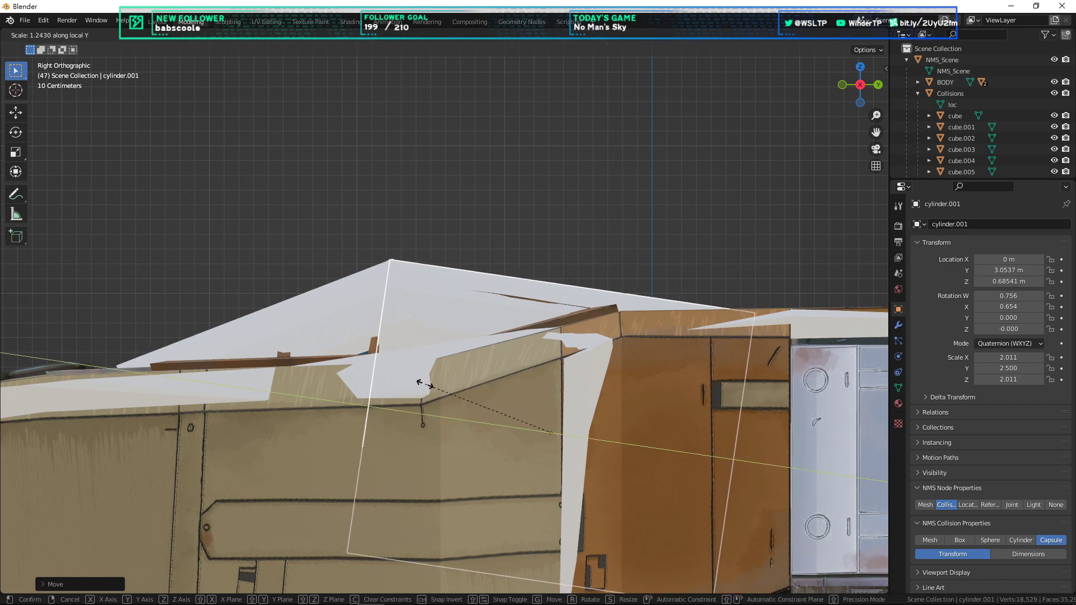
{"action": "left_click", "coordinate": [425, 383]}
{"action": "key", "text": "g"}
{"action": "left_click", "coordinate": [442, 377]}
{"action": "middle_click_drag", "start_coordinate": [469, 361], "coordinate": [608, 437]}
{"action": "left_click", "coordinate": [653, 510]}
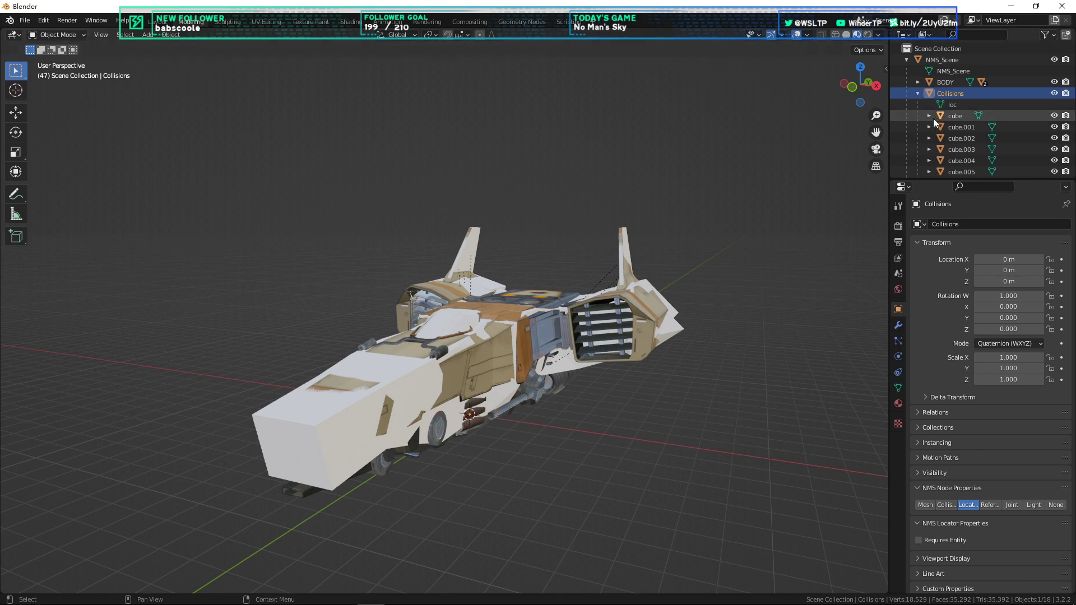
Step: Add another cylinder collision node under the Collisions node and select it
{"action": "left_click", "coordinate": [947, 94]}
{"action": "right_click", "coordinate": [747, 181]}
{"action": "mouse_move", "coordinate": [728, 261]}
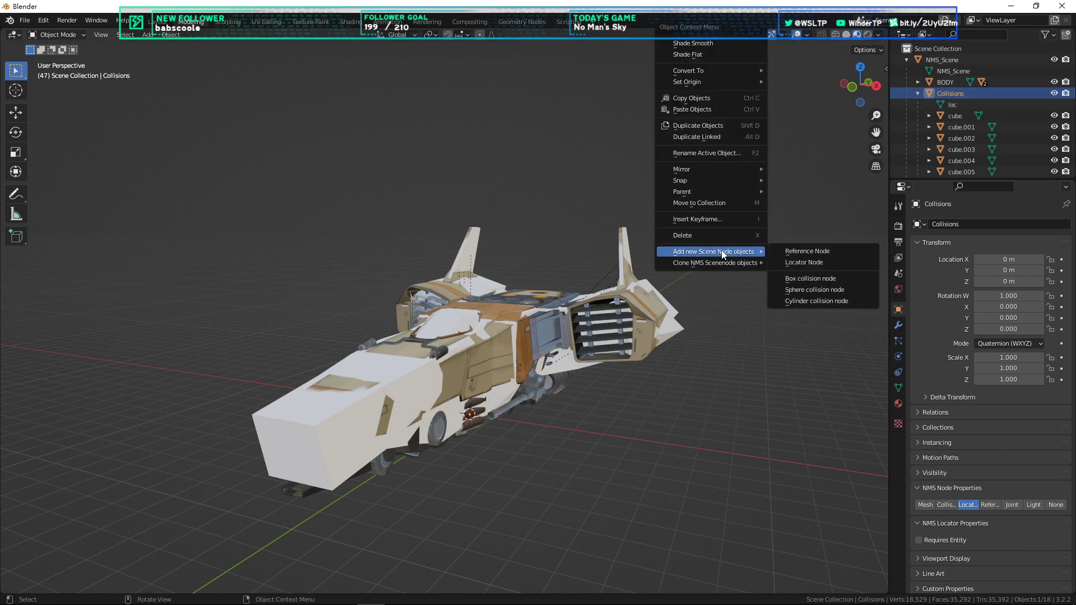
{"action": "left_click", "coordinate": [810, 301]}
{"action": "scroll", "coordinate": [1001, 134], "scroll_direction": "down", "scroll_amount": 2}
{"action": "scroll", "coordinate": [1000, 134], "scroll_direction": "down", "scroll_amount": 3}
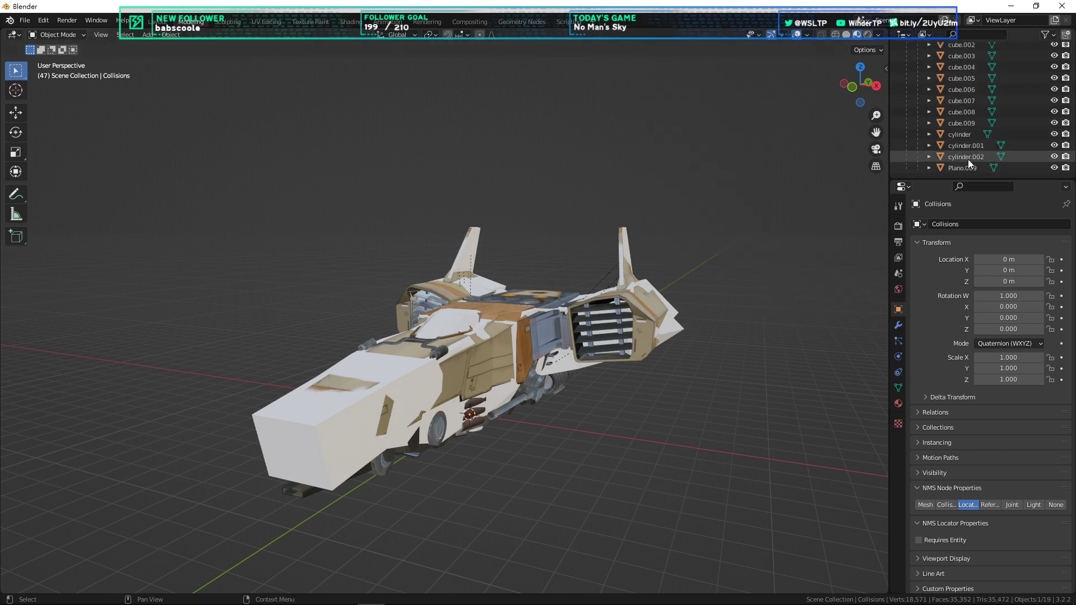
{"action": "left_click", "coordinate": [967, 157]}
Step: Move cylinder.002 onto the side gun barrel at location X 2.2774 m, Y 1.0304 m
{"action": "key", "text": "KP_1"}
{"action": "scroll", "coordinate": [659, 314], "scroll_direction": "up", "scroll_amount": 6}
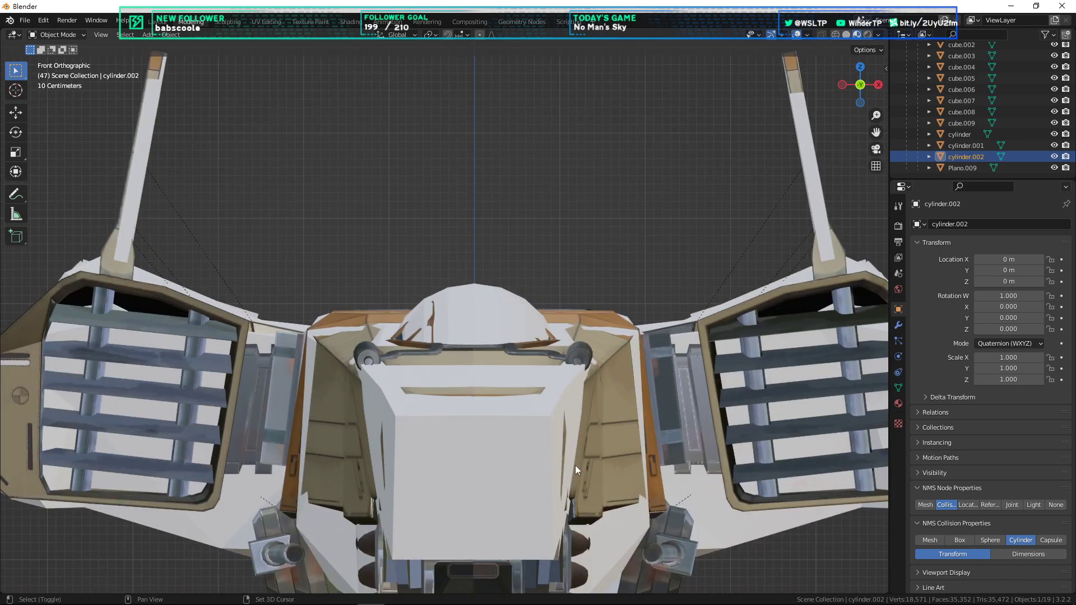
{"action": "middle_click_drag", "start_coordinate": [561, 540], "coordinate": [525, 351], "text": "shift"}
{"action": "key", "text": "g"}
{"action": "left_click", "coordinate": [728, 318]}
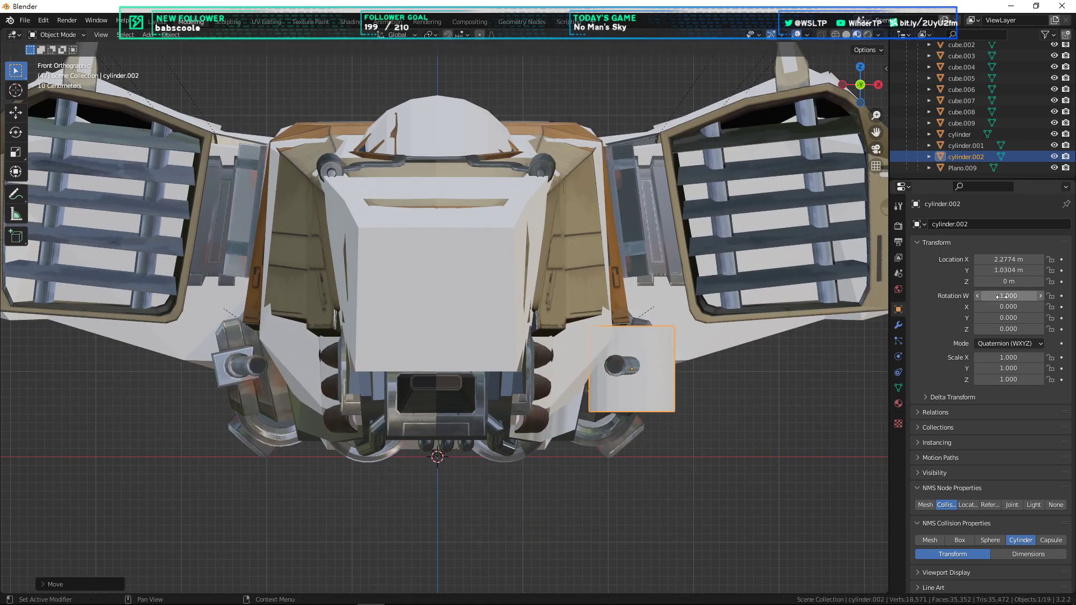
Step: Switch cylinder.002's rotation mode to XYZ Euler and set its X rotation to 90°
{"action": "left_click", "coordinate": [1028, 344]}
{"action": "left_click", "coordinate": [1003, 368]}
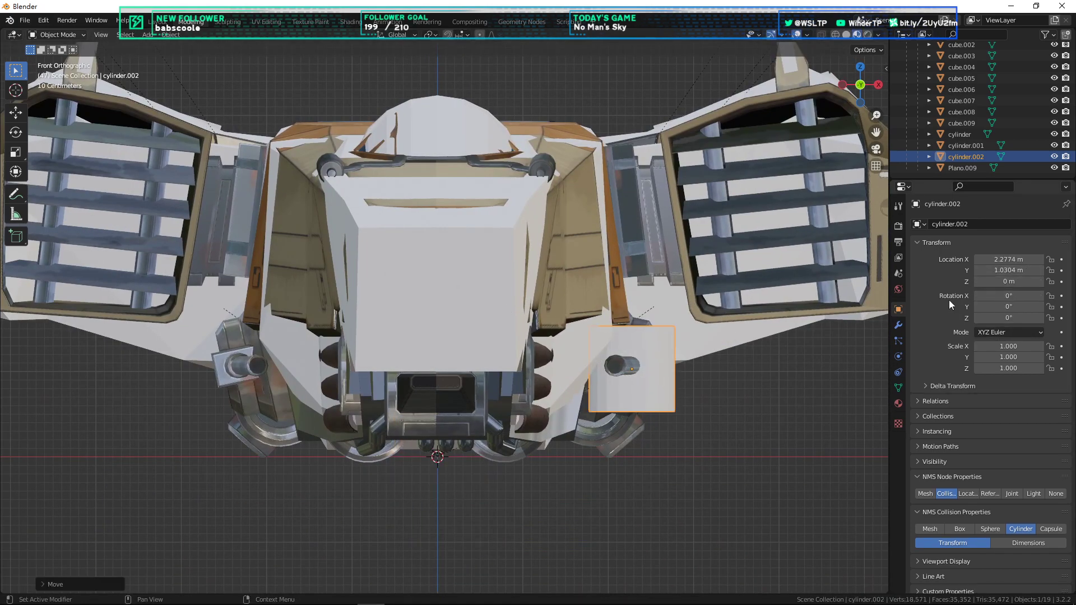
{"action": "mouse_move", "coordinate": [1003, 295]}
{"action": "left_mouse_down"}
{"action": "mouse_move", "coordinate": [1029, 295]}
{"action": "mouse_move", "coordinate": [1017, 298]}
{"action": "left_mouse_up"}
{"action": "left_click", "coordinate": [1018, 298]}
{"action": "type", "text": "90"}
{"action": "key", "text": "Return"}
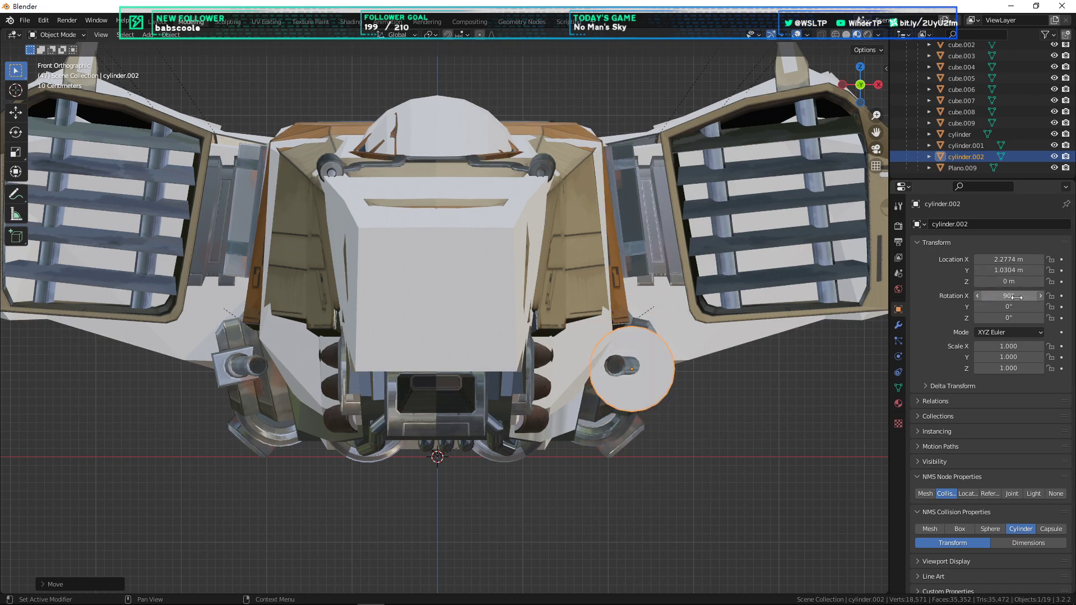
Step: Move cylinder.002 forward along the gun to X 2.1625 m, Z 1.6626 m and turn it to a Y rotation of -5.97°
{"action": "key", "text": "KP_7"}
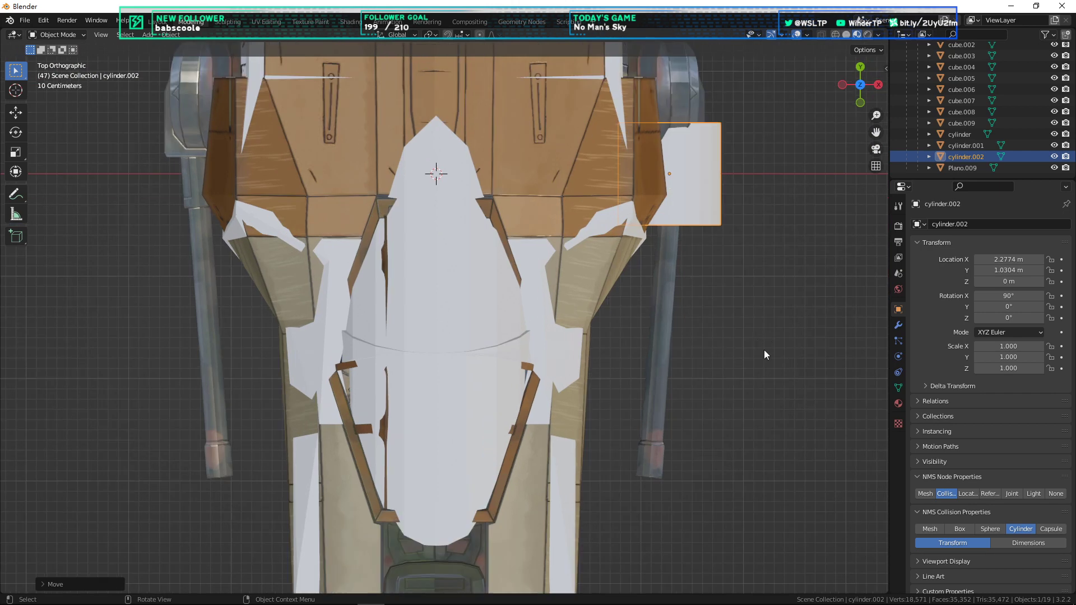
{"action": "key", "text": "g"}
{"action": "key", "text": "r"}
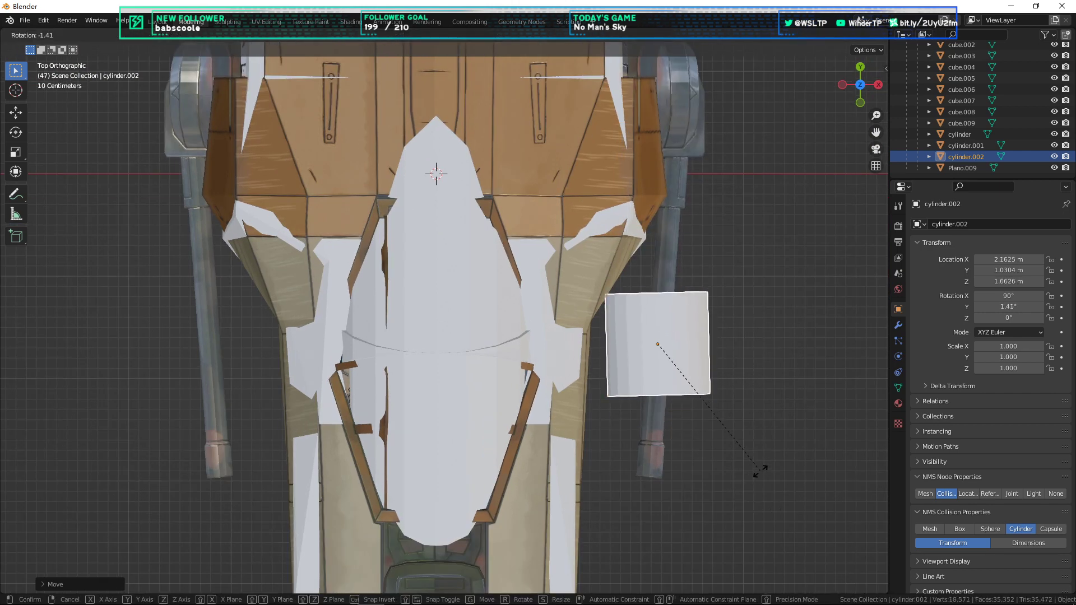
{"action": "left_click", "coordinate": [749, 491]}
{"action": "middle_click_drag", "start_coordinate": [759, 456], "coordinate": [657, 443], "text": "shift"}
{"action": "scroll", "coordinate": [660, 439], "scroll_direction": "up", "scroll_amount": 1}
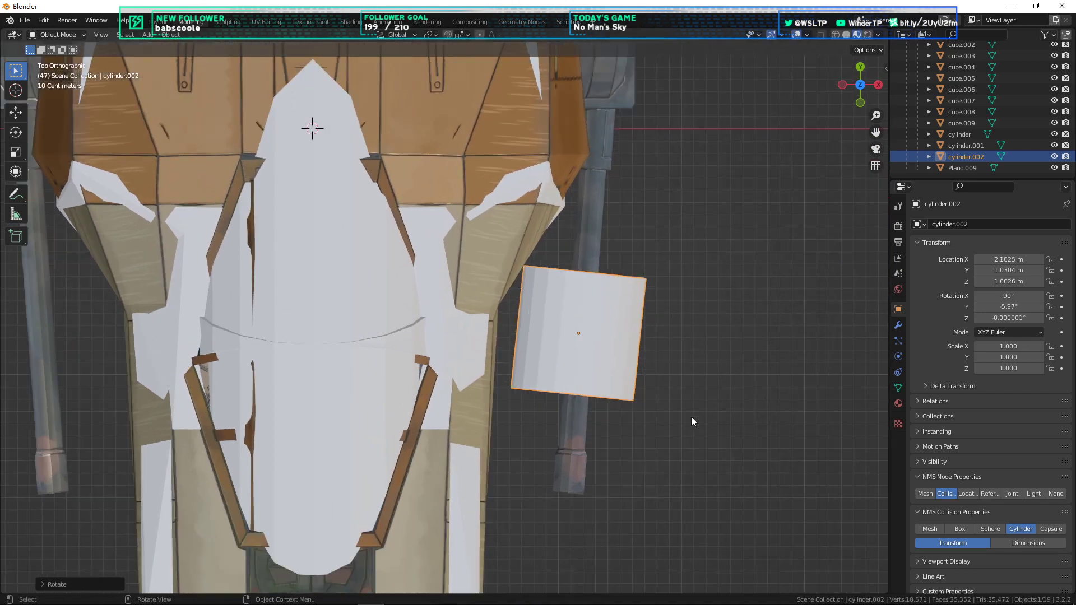
Step: Reposition cylinder.002 along the gun barrel to location X 2.1949 m, Z 1.4402 m and check its alignment from several sides
{"action": "key", "text": "g"}
{"action": "left_click", "coordinate": [695, 510]}
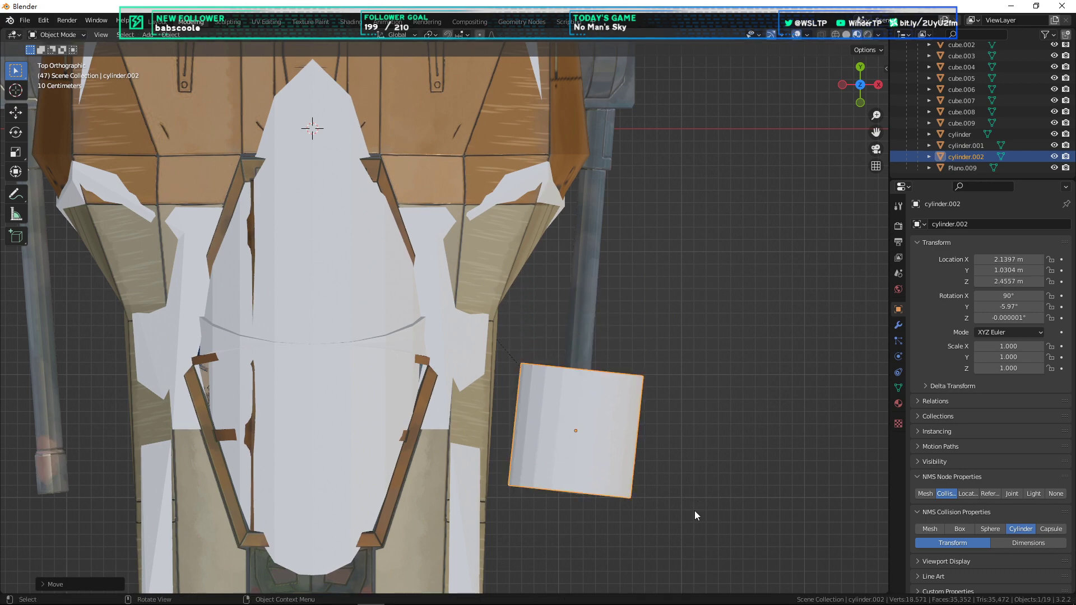
{"action": "key", "text": "g"}
{"action": "key", "text": "g"}
{"action": "left_click", "coordinate": [703, 392]}
{"action": "key", "text": "KP_3"}
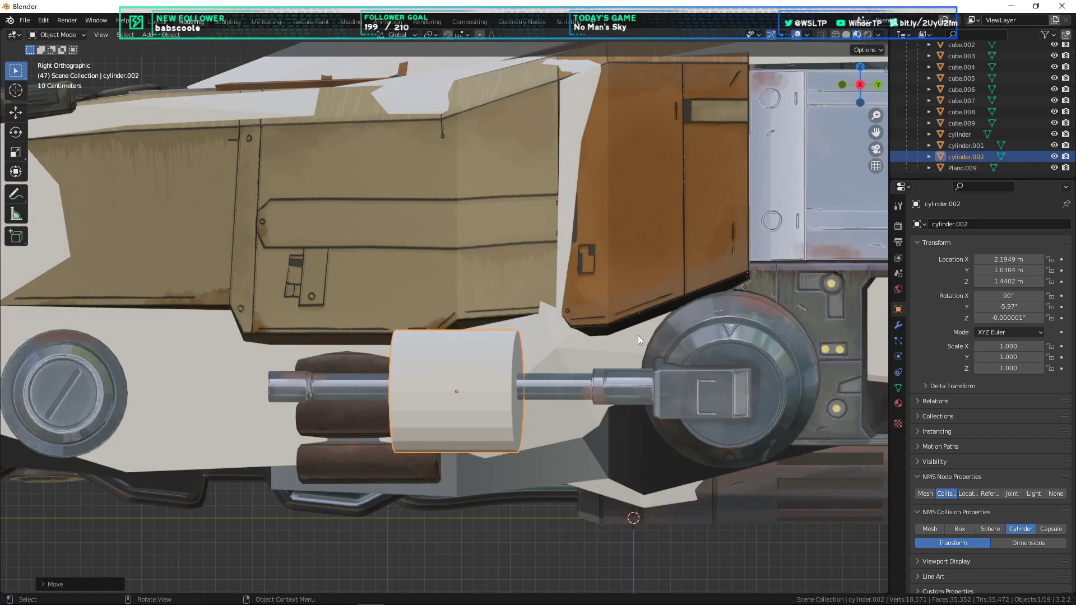
{"action": "key", "text": "ctrl+KP_1"}
{"action": "key", "text": "KP_7"}
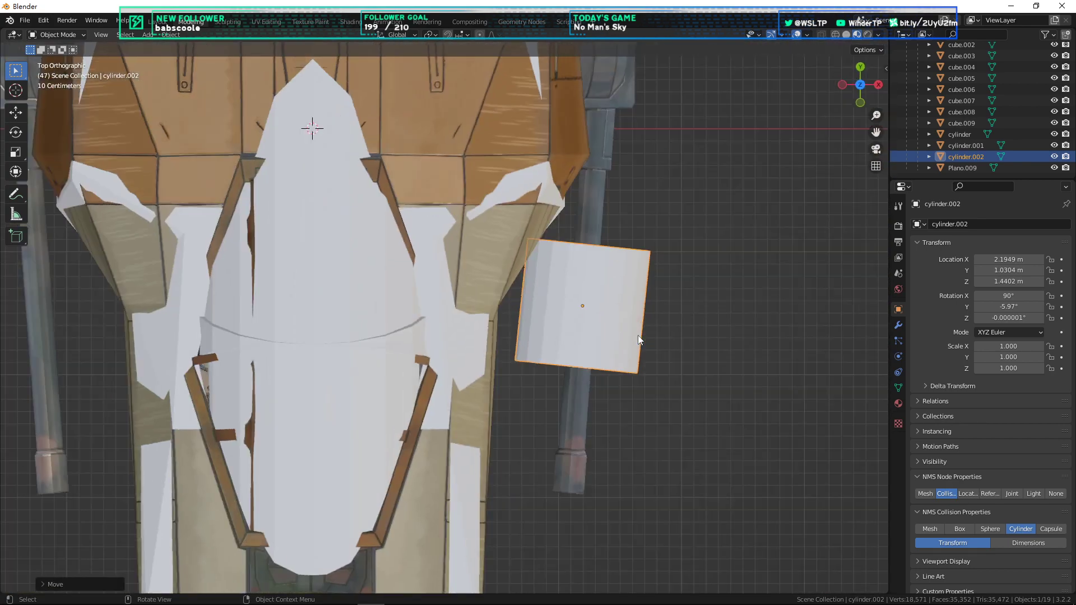
{"action": "key", "text": "KP_1"}
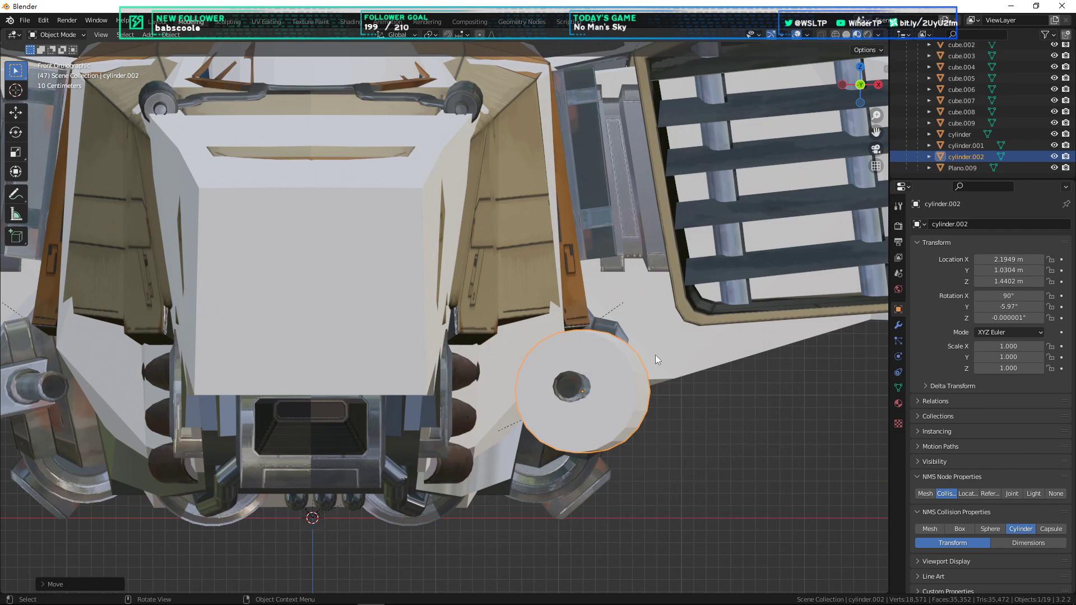
Step: Scale cylinder.002 down to 0.252 and centre it on the gun barrel at location Y 1.0687 m, Z 1.4224 m
{"action": "key", "text": "KP_3"}
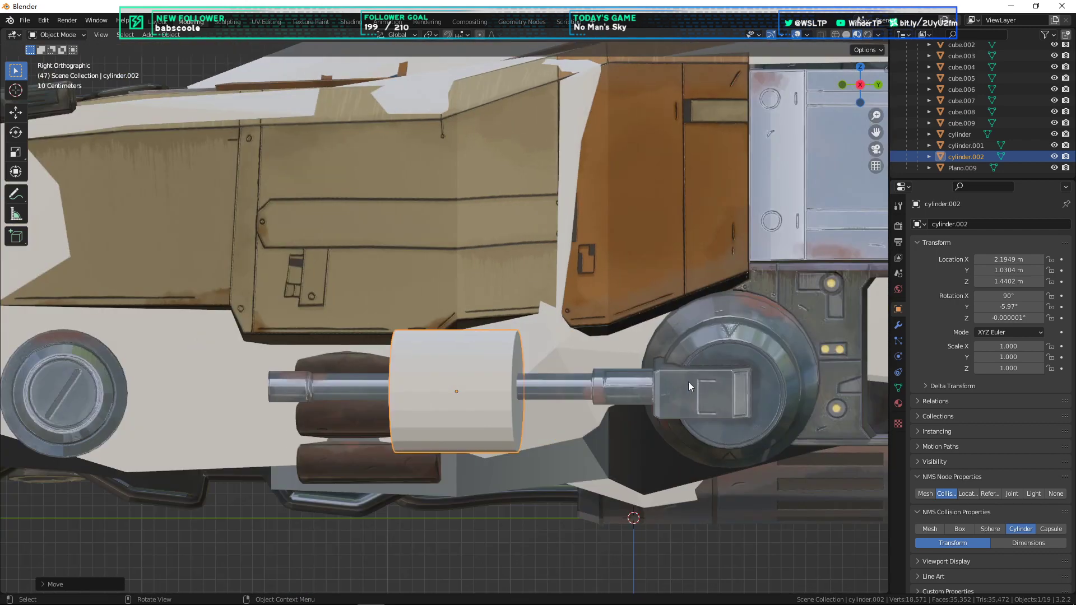
{"action": "key", "text": "g"}
{"action": "left_click", "coordinate": [552, 396]}
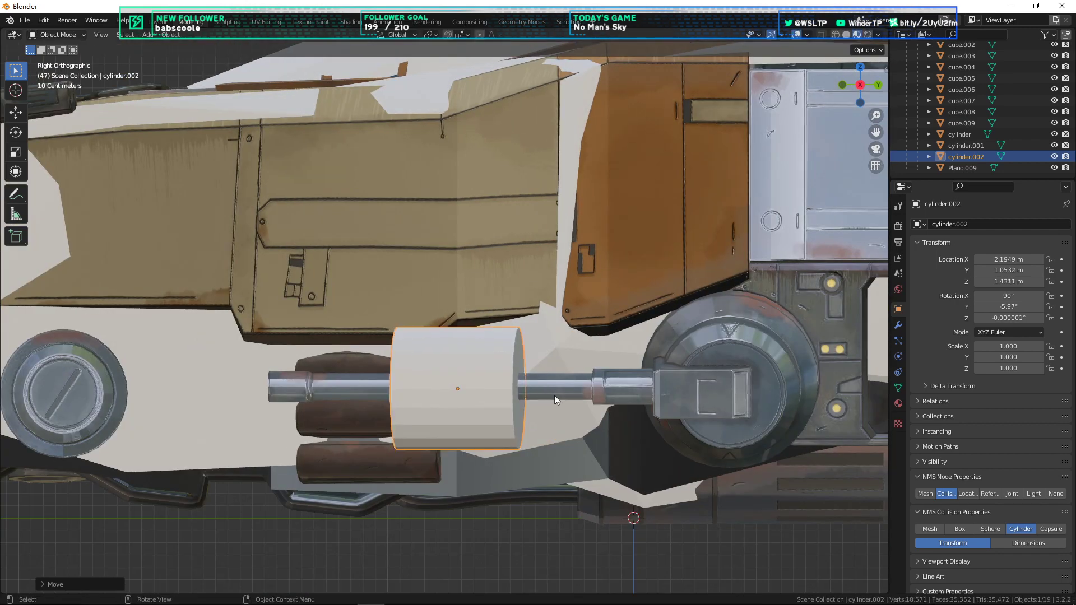
{"action": "key", "text": "s"}
{"action": "left_click", "coordinate": [483, 385]}
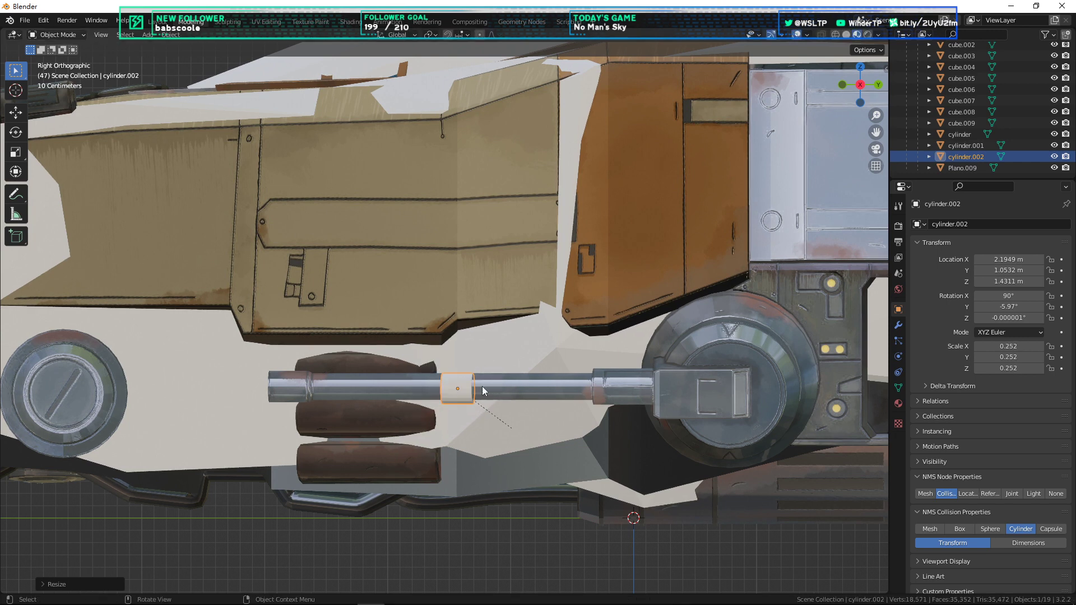
{"action": "key", "text": "g"}
{"action": "left_click", "coordinate": [489, 374]}
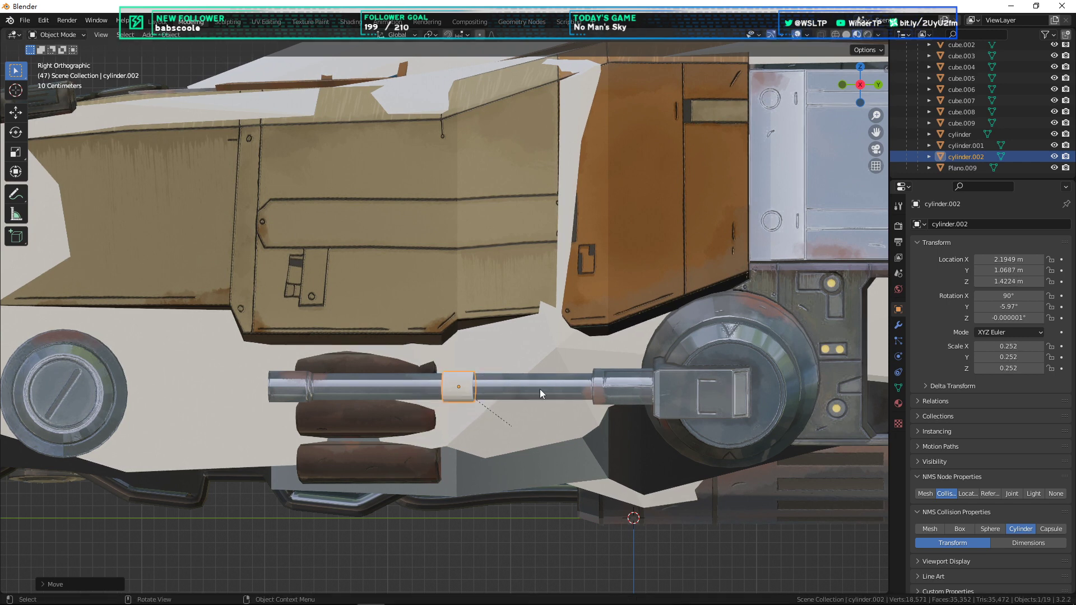
Step: Stretch cylinder.002 along its local Y axis to a Y scale of 3.807 to cover the gun's length
{"action": "key", "text": "s"}
{"action": "key", "text": "y"}
{"action": "key", "text": "y"}
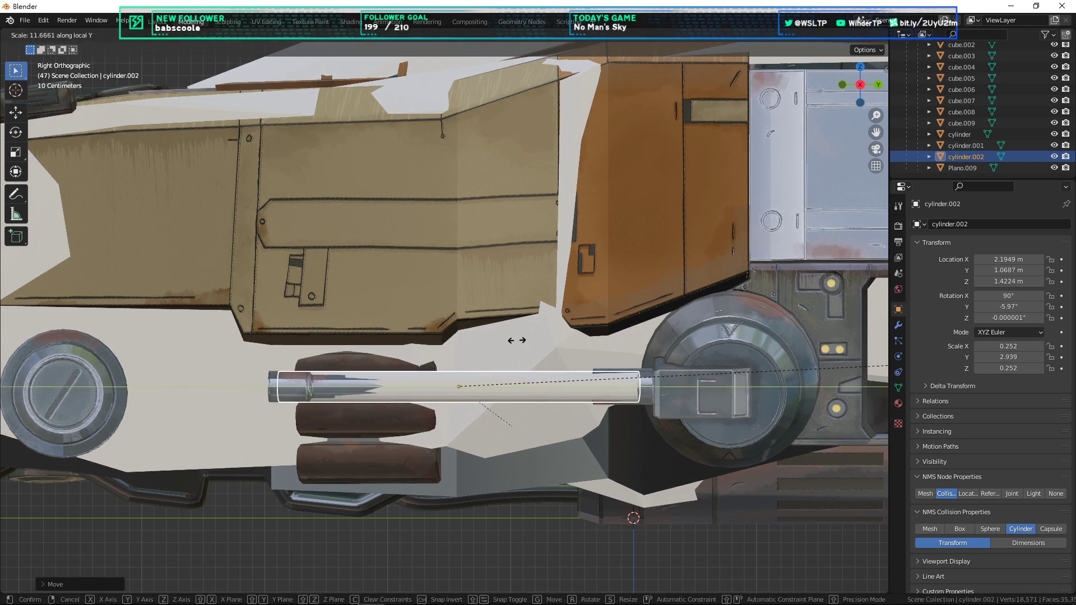
{"action": "left_click", "coordinate": [576, 345]}
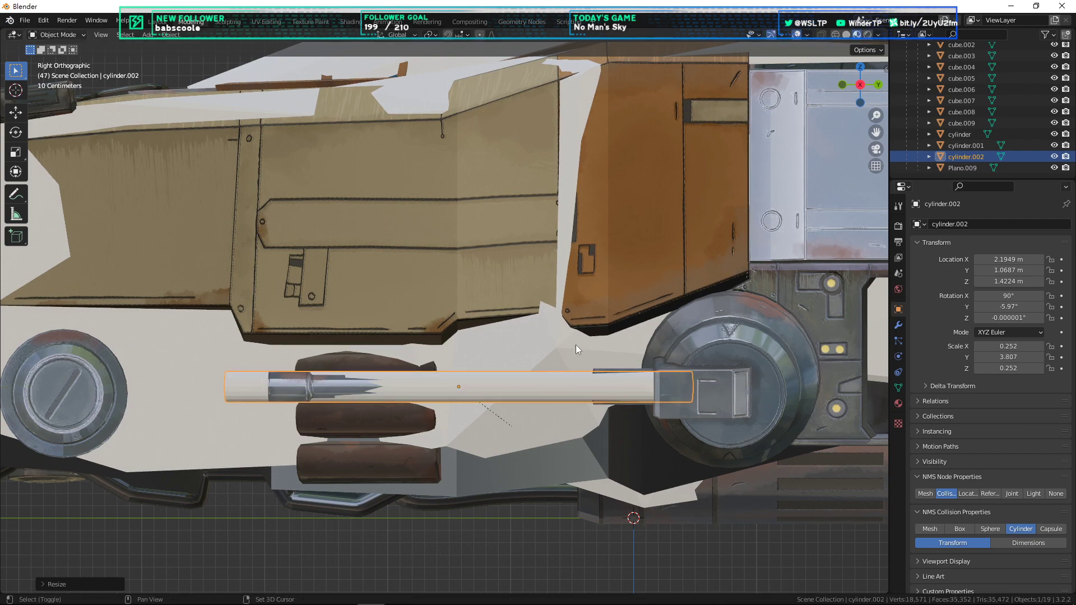
{"action": "middle_click_drag", "start_coordinate": [465, 353], "coordinate": [572, 416]}
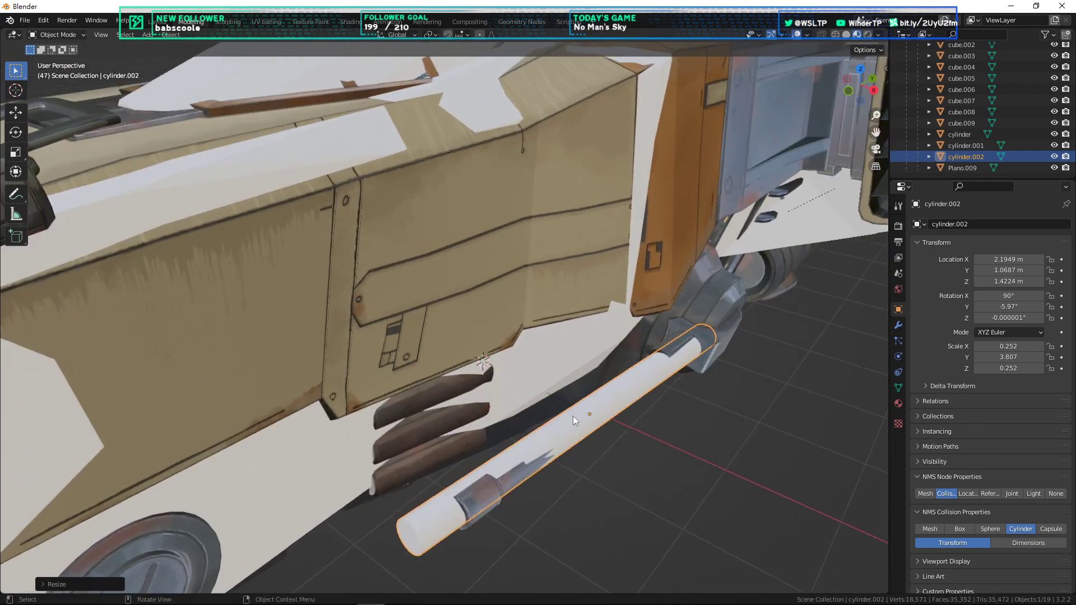
{"action": "middle_click_drag", "start_coordinate": [627, 443], "coordinate": [712, 342]}
{"action": "middle_click_drag", "start_coordinate": [712, 342], "coordinate": [622, 324], "text": "shift"}
{"action": "middle_click_drag", "start_coordinate": [665, 358], "coordinate": [703, 378]}
Step: Align cylinder.002 with the gun barrel at a Y rotation of -4.69° and location X 2.2318 m, Z 1.077 m
{"action": "key", "text": "KP_7"}
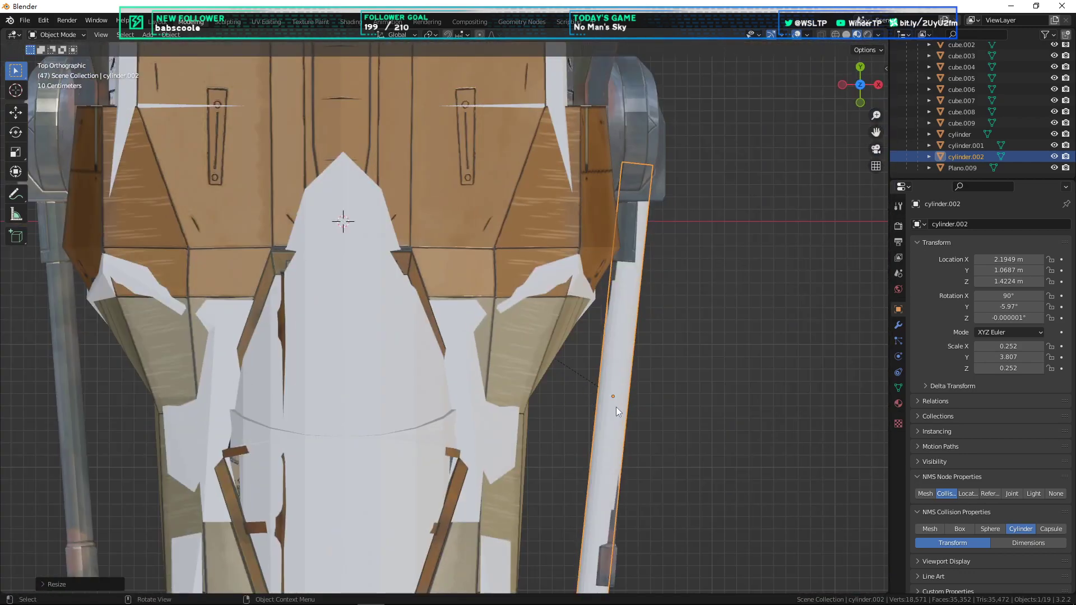
{"action": "middle_click_drag", "start_coordinate": [630, 369], "coordinate": [585, 335], "text": "shift"}
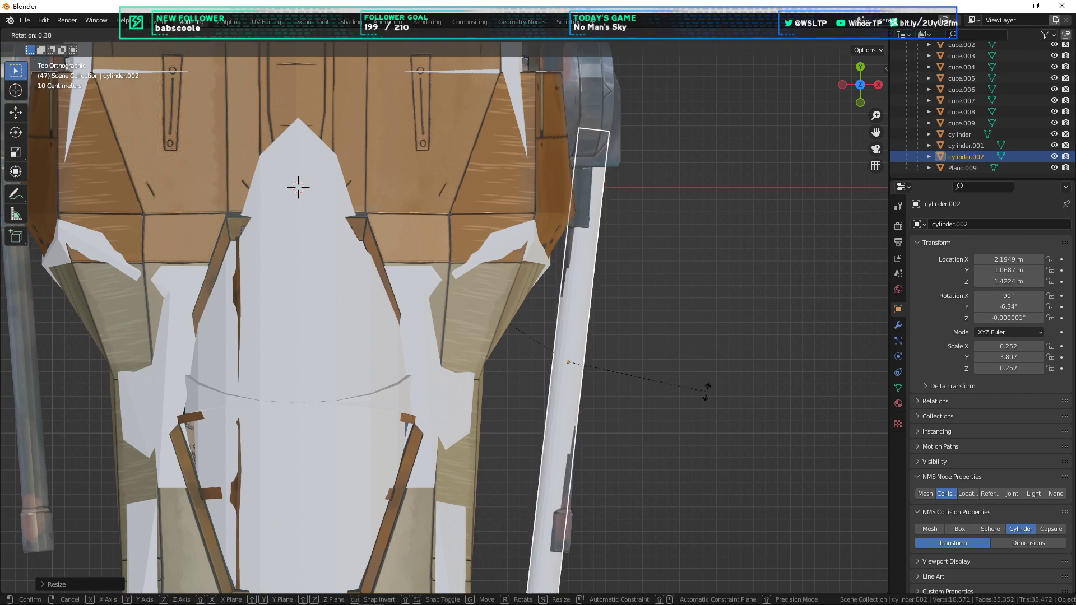
{"action": "key", "text": "r"}
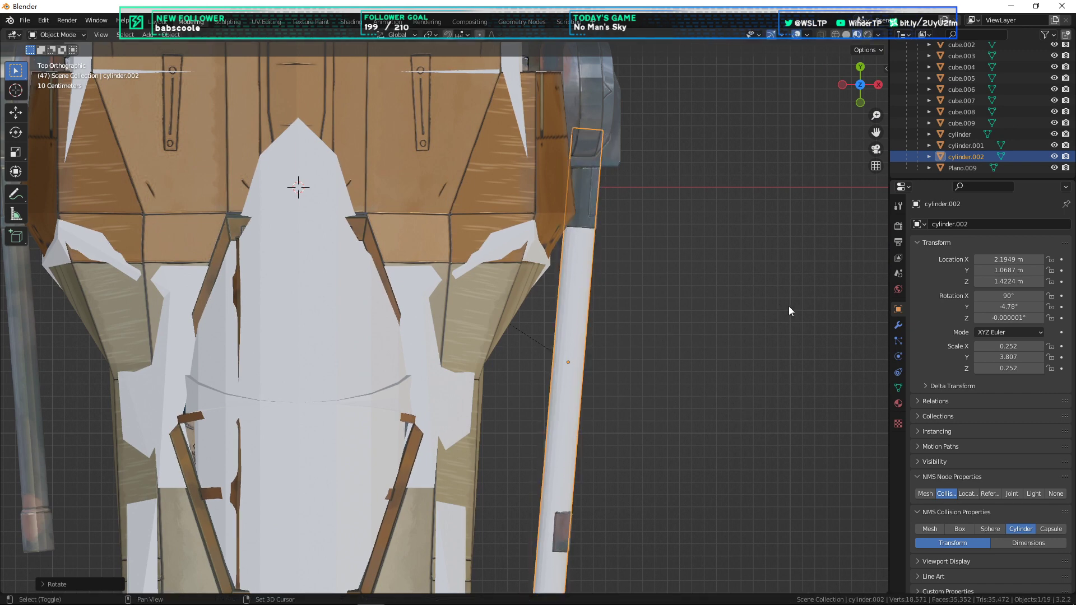
{"action": "key", "text": "g"}
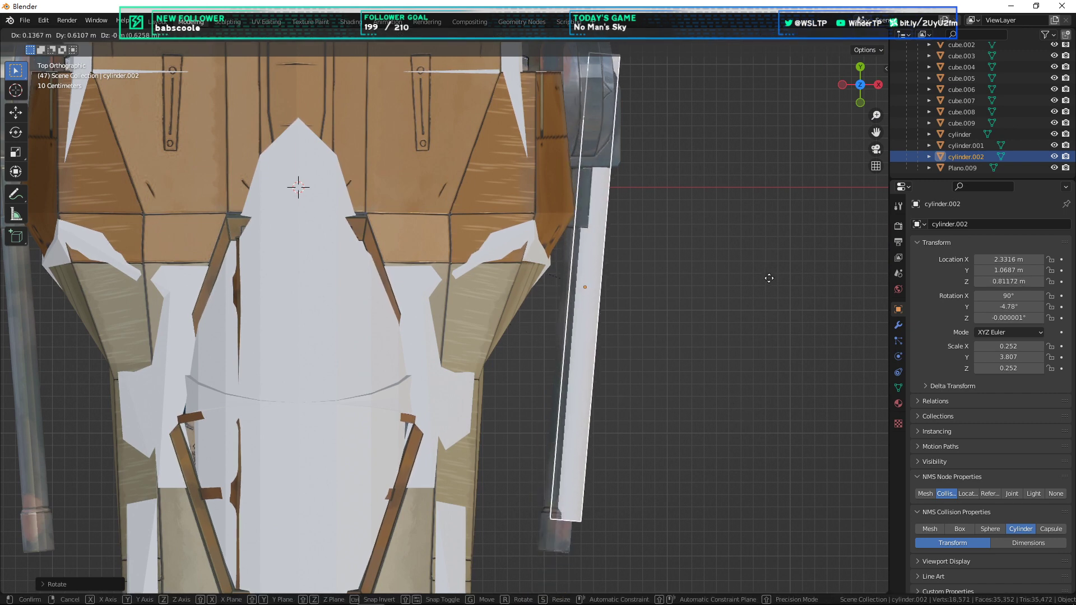
{"action": "left_click", "coordinate": [768, 373]}
{"action": "key", "text": "r"}
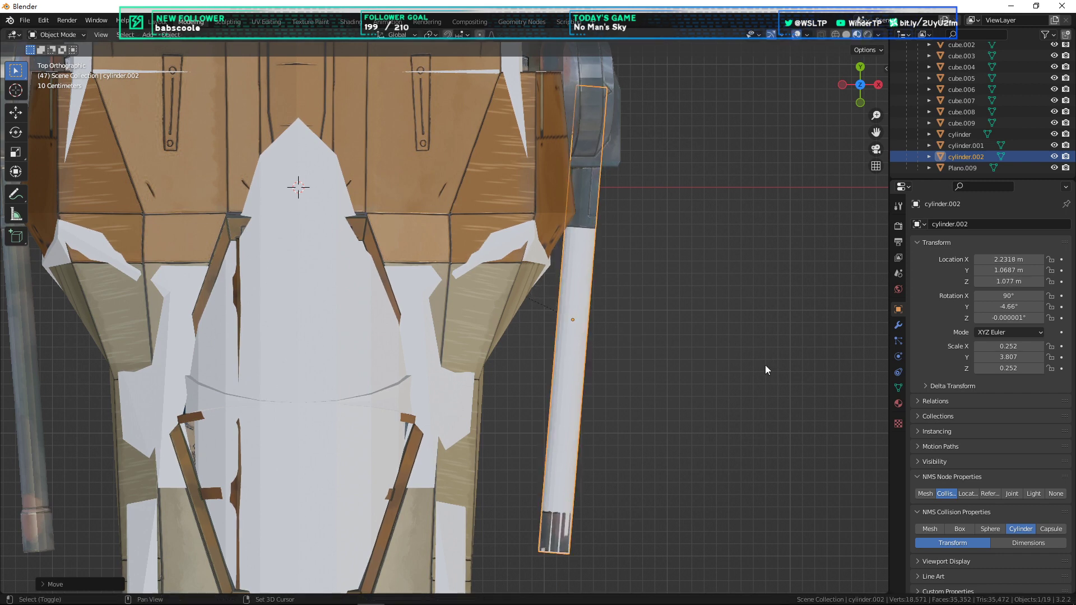
{"action": "left_click", "coordinate": [765, 368]}
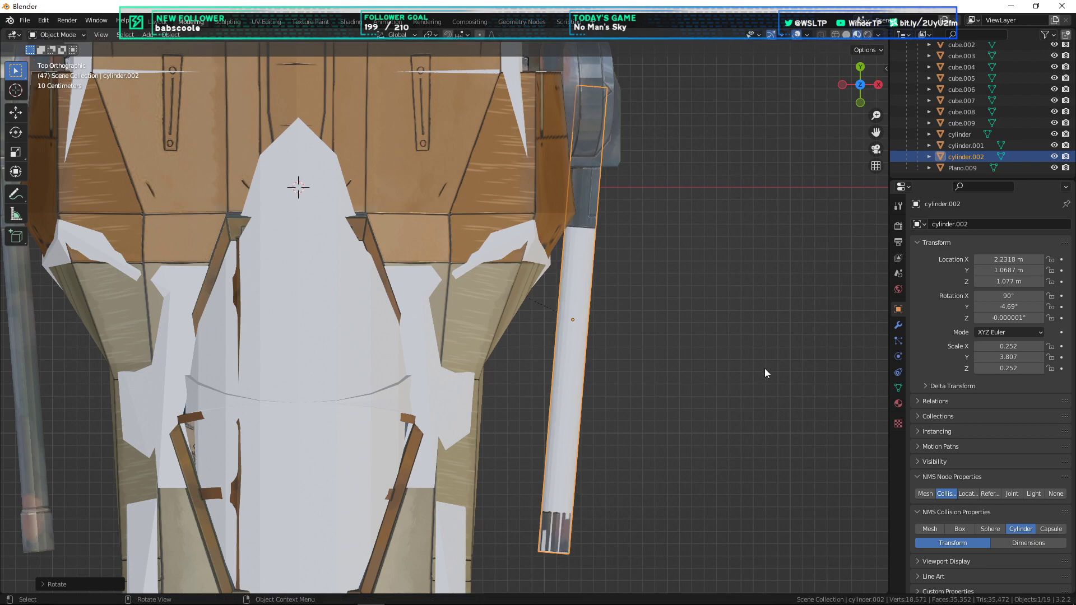
{"action": "middle_click_drag", "start_coordinate": [765, 369], "coordinate": [653, 325]}
{"action": "scroll", "coordinate": [734, 360], "scroll_direction": "down", "scroll_amount": 4}
{"action": "scroll", "coordinate": [653, 324], "scroll_direction": "up", "scroll_amount": 4}
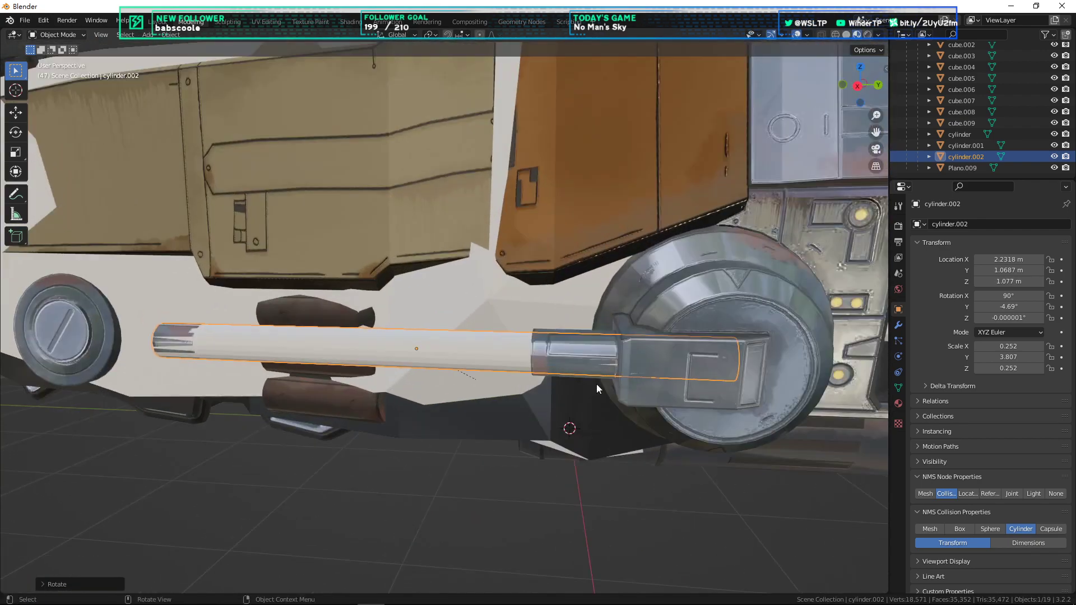
{"action": "scroll", "coordinate": [642, 399], "scroll_direction": "down", "scroll_amount": 4}
{"action": "mouse_move", "coordinate": [597, 385]}
{"action": "middle_mouse_down"}
{"action": "mouse_move", "coordinate": [643, 399]}
{"action": "mouse_move", "coordinate": [554, 408]}
{"action": "mouse_move", "coordinate": [580, 381]}
{"action": "middle_mouse_up"}
Step: Duplicate cylinder.002 and mirror the copy onto the opposite gun with location X -2.2318 m and Y rotation 4.69°
{"action": "key", "text": "shift+d"}
{"action": "right_click", "coordinate": [651, 330]}
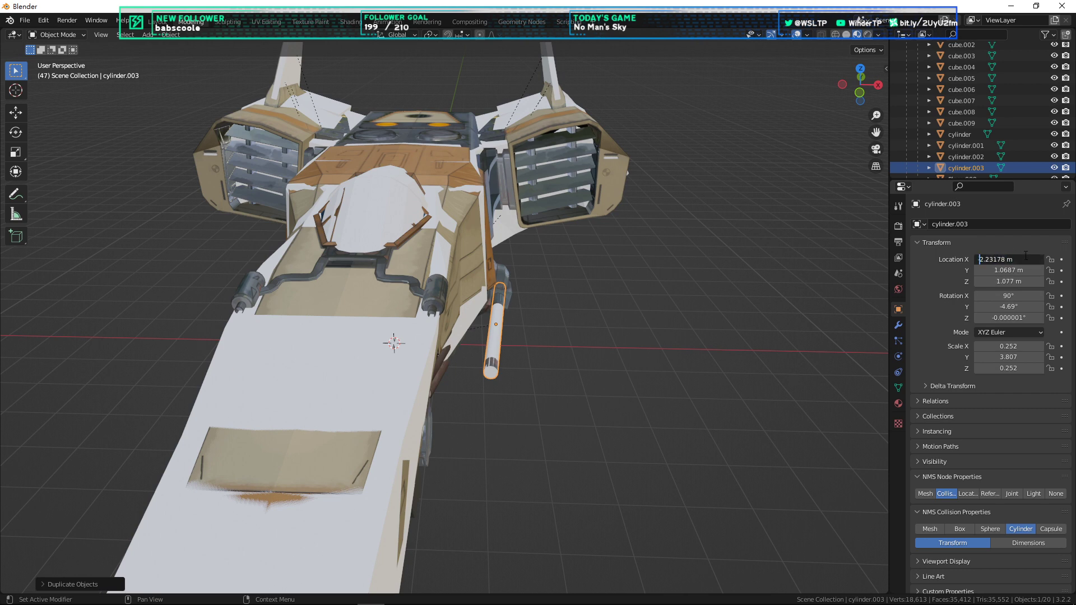
{"action": "type", "text": "-"}
{"action": "key", "text": "Return"}
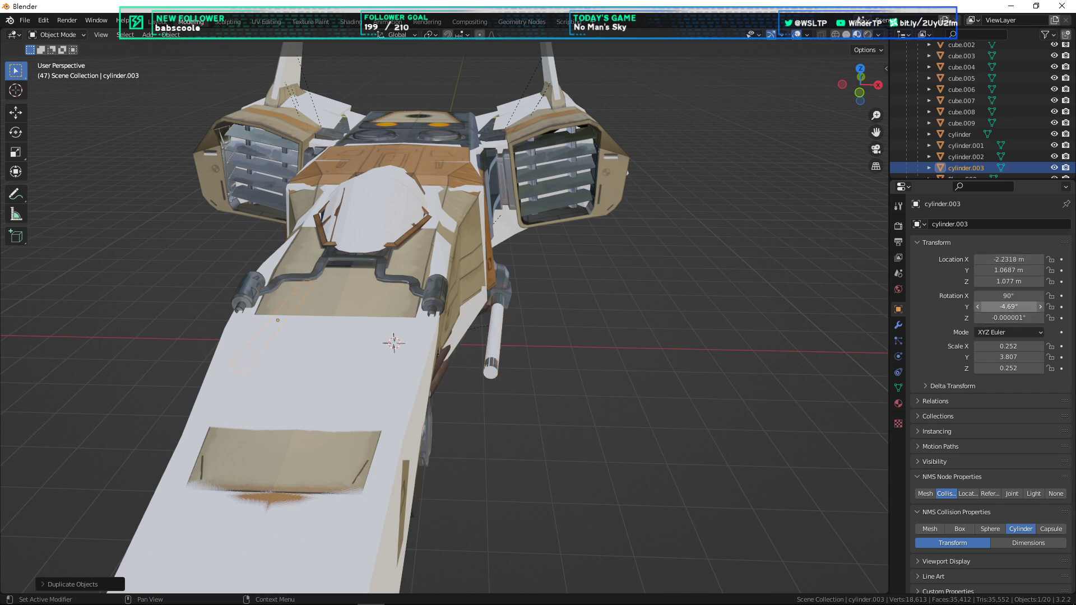
{"action": "middle_click_drag", "start_coordinate": [557, 364], "coordinate": [745, 352], "text": "shift"}
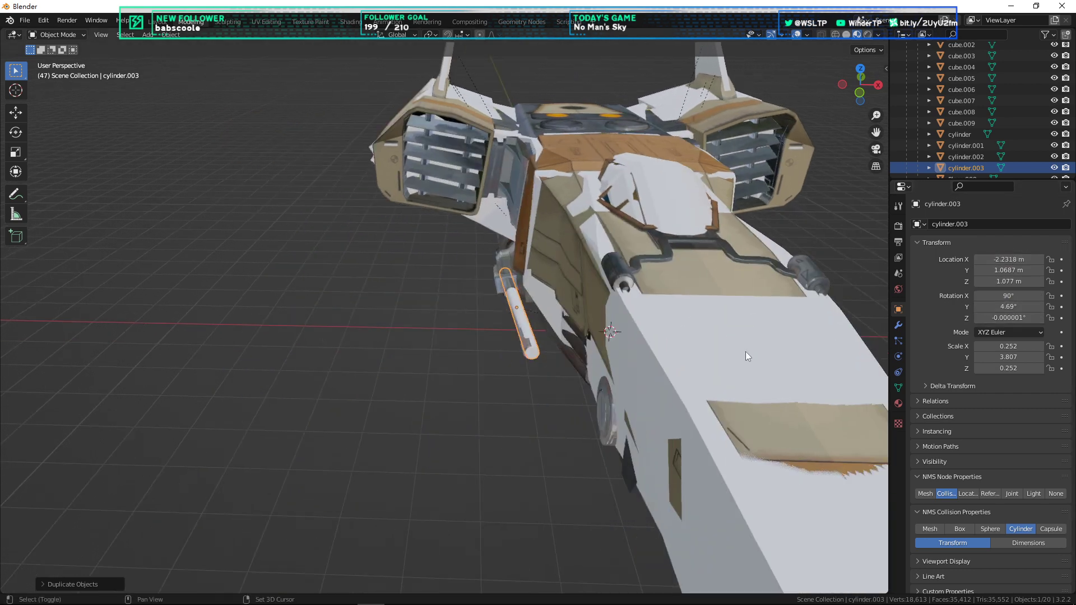
{"action": "scroll", "coordinate": [575, 336], "scroll_direction": "up", "scroll_amount": 4}
{"action": "middle_click_drag", "start_coordinate": [641, 322], "coordinate": [522, 378]}
{"action": "scroll", "coordinate": [749, 250], "scroll_direction": "down", "scroll_amount": 5}
{"action": "middle_click_drag", "start_coordinate": [749, 250], "coordinate": [710, 417]}
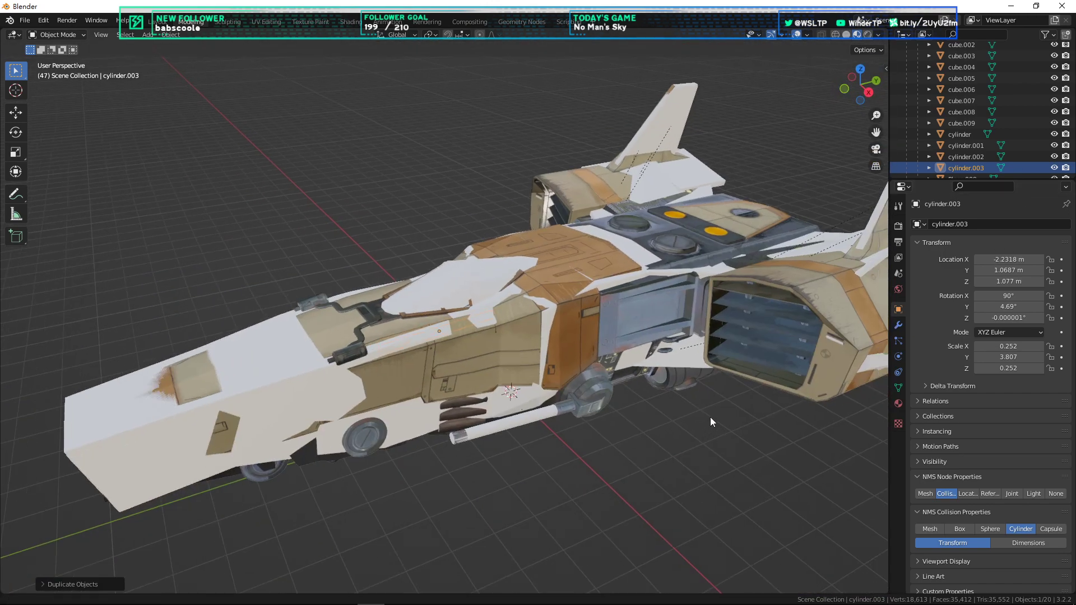
Step: Add another cylinder collision node under the Collisions locator
{"action": "scroll", "coordinate": [965, 143], "scroll_direction": "up", "scroll_amount": 5}
{"action": "left_click", "coordinate": [951, 94]}
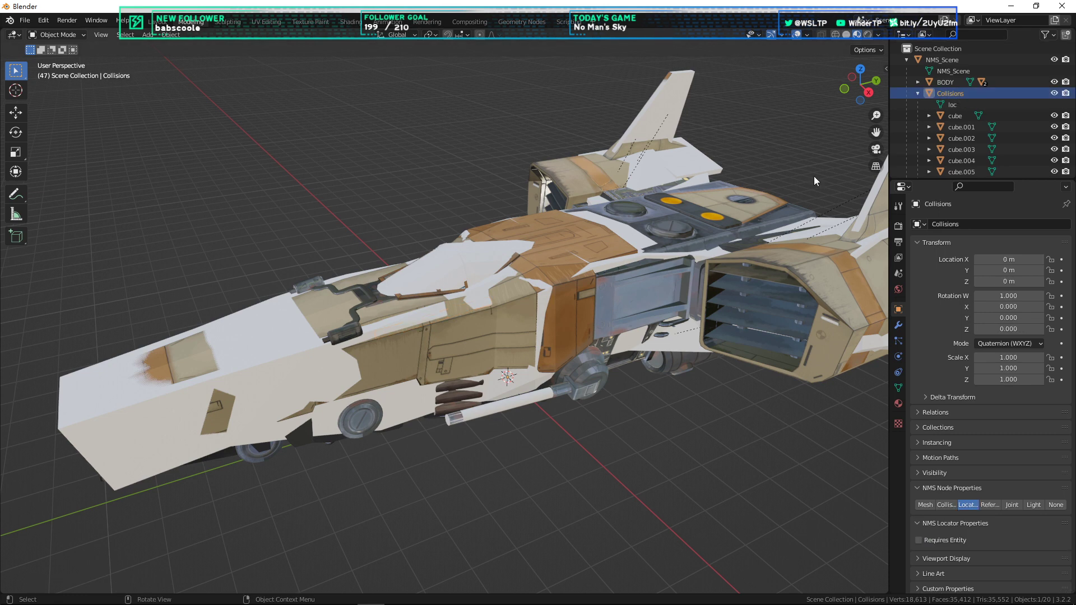
{"action": "right_click", "coordinate": [669, 426]}
{"action": "mouse_move", "coordinate": [672, 412]}
{"action": "left_click", "coordinate": [720, 462]}
{"action": "scroll", "coordinate": [973, 148], "scroll_direction": "down", "scroll_amount": 5}
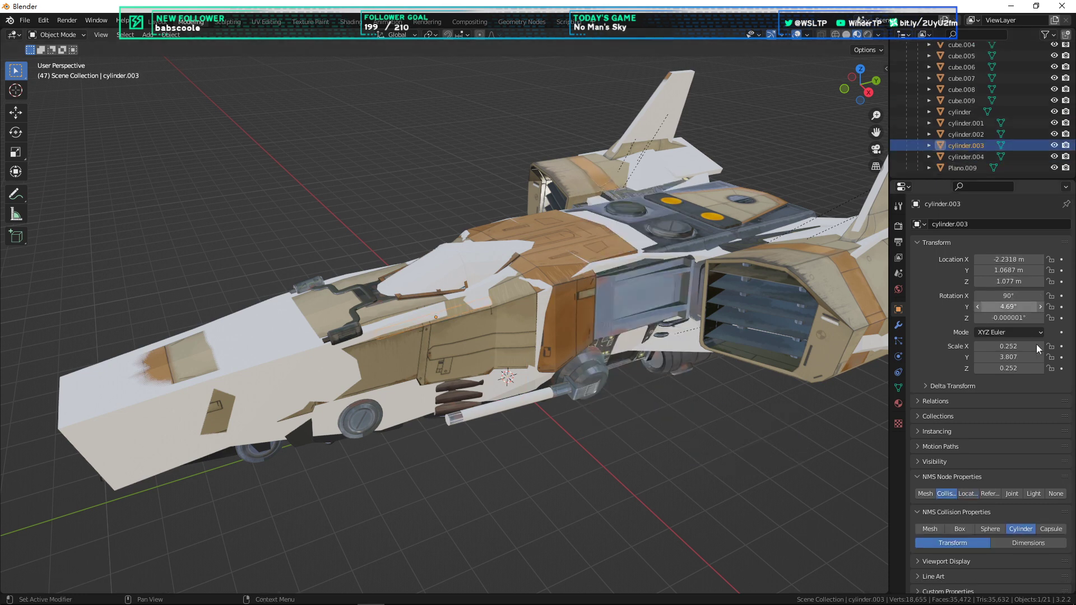
Step: Change the collision type of cylinder.002, cylinder.003 and cylinder.004 to Capsule
{"action": "left_click", "coordinate": [973, 123]}
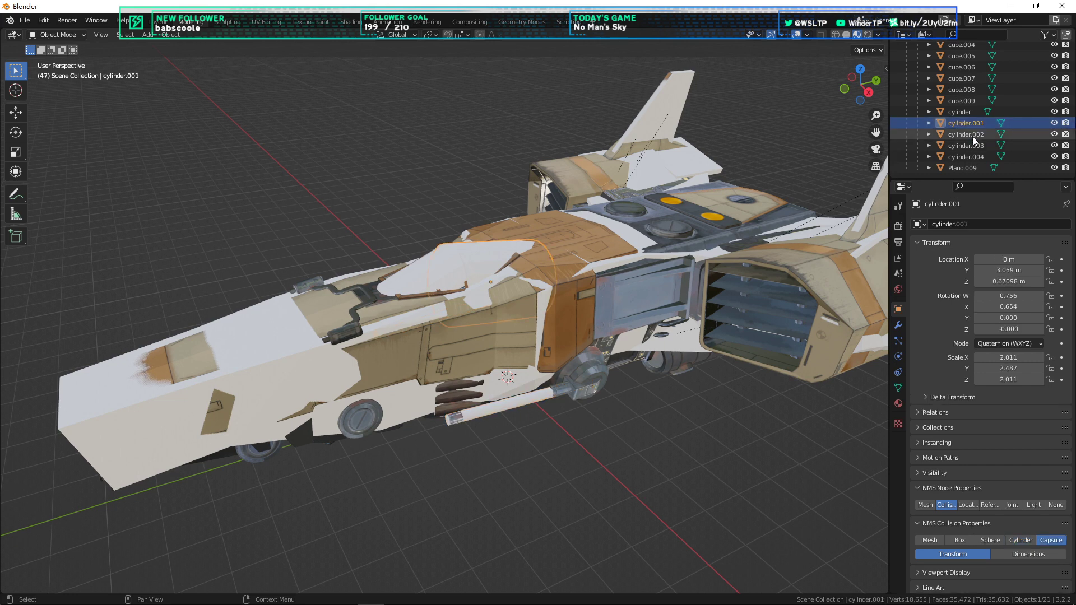
{"action": "left_click", "coordinate": [973, 135]}
{"action": "left_click", "coordinate": [1052, 530]}
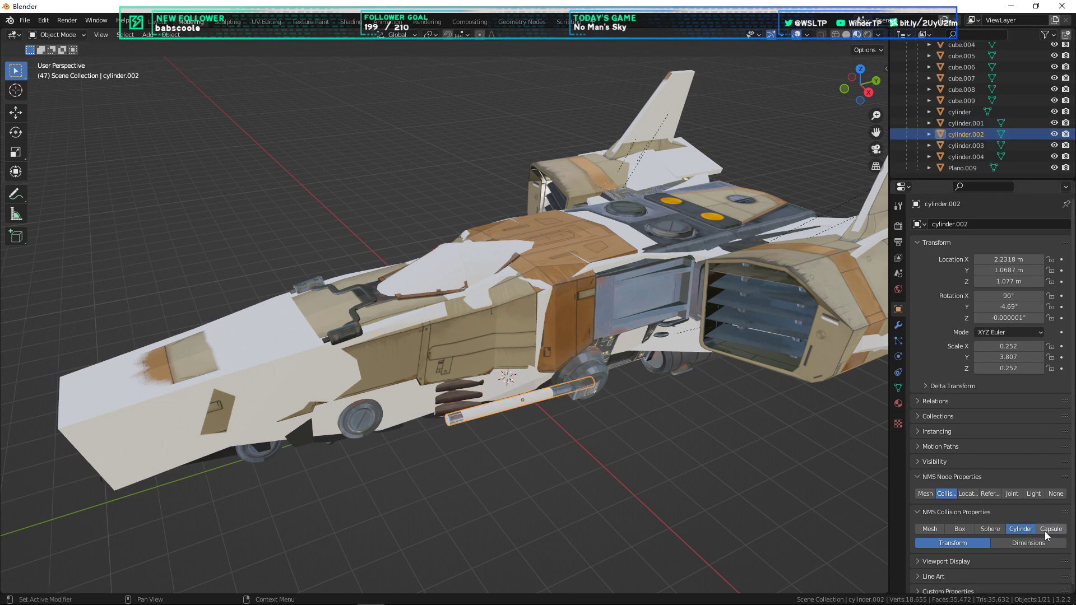
{"action": "left_click", "coordinate": [958, 145]}
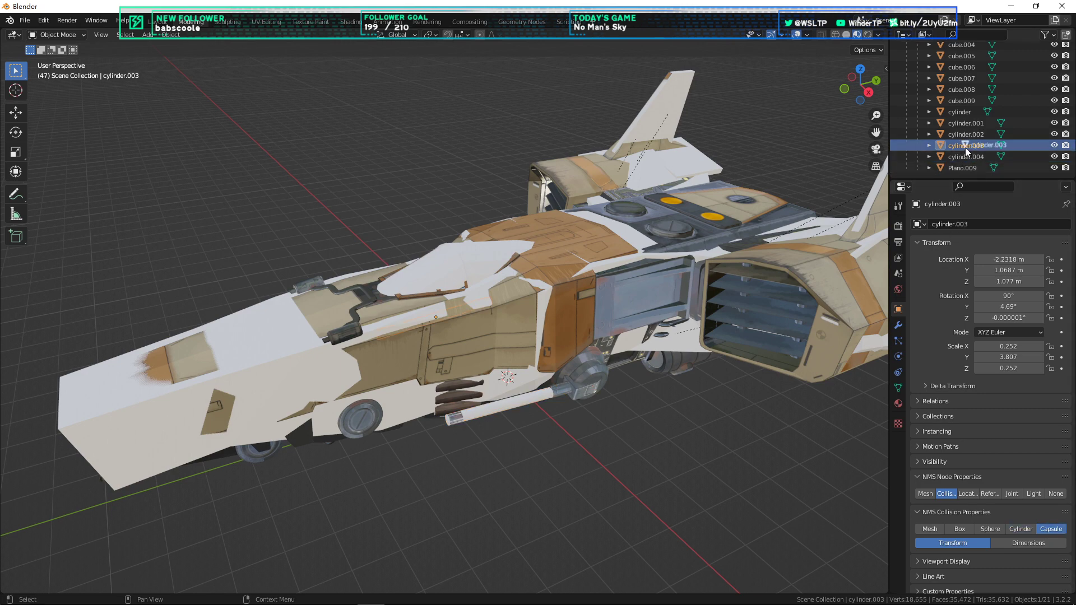
{"action": "left_click", "coordinate": [966, 156]}
{"action": "left_click", "coordinate": [1059, 539]}
Step: Move cylinder.004 over the side gun's round mount at location X 2.1815 m, Z -0.77968 m
{"action": "key", "text": "KP_Decimal"}
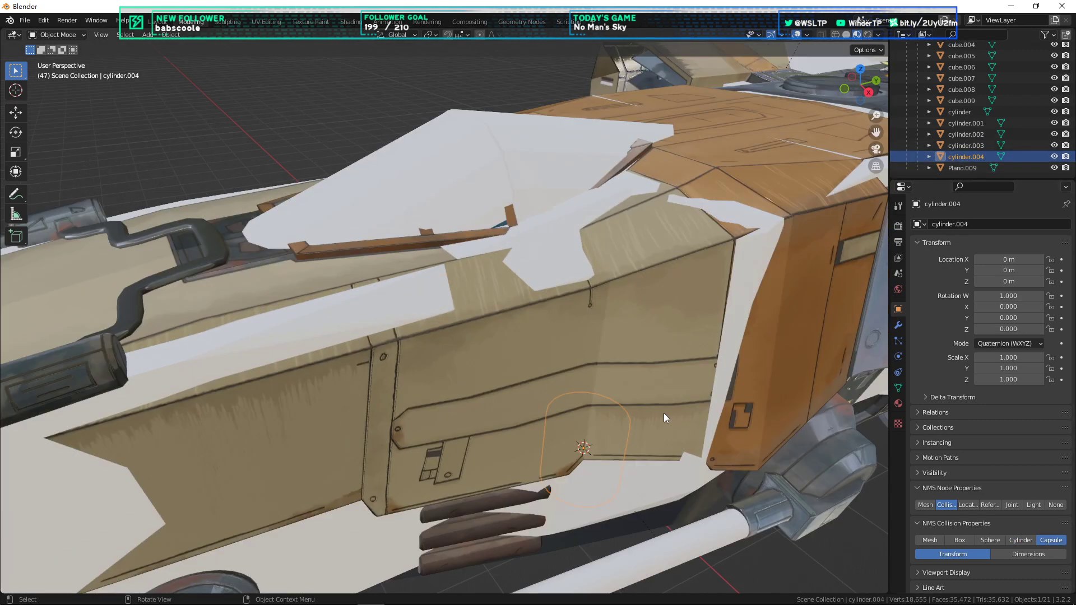
{"action": "key", "text": "KP_1"}
{"action": "key", "text": "KP_7"}
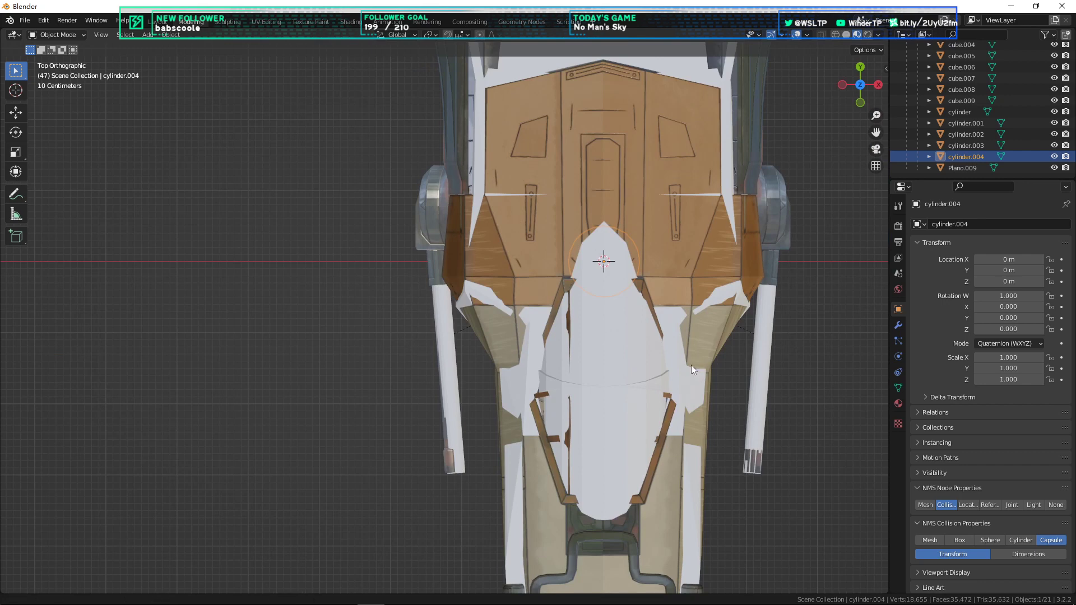
{"action": "key", "text": "g"}
{"action": "left_click", "coordinate": [700, 315]}
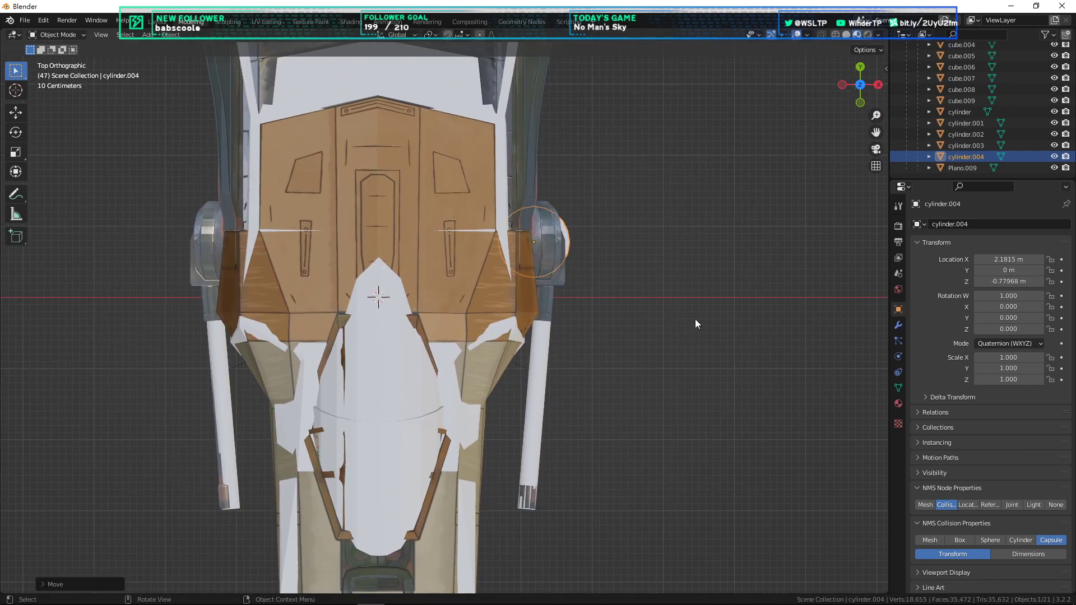
Step: Switch cylinder.004's rotation mode to XYZ Euler and set its Z rotation to 90°
{"action": "left_click", "coordinate": [1009, 343]}
{"action": "left_click", "coordinate": [1001, 356]}
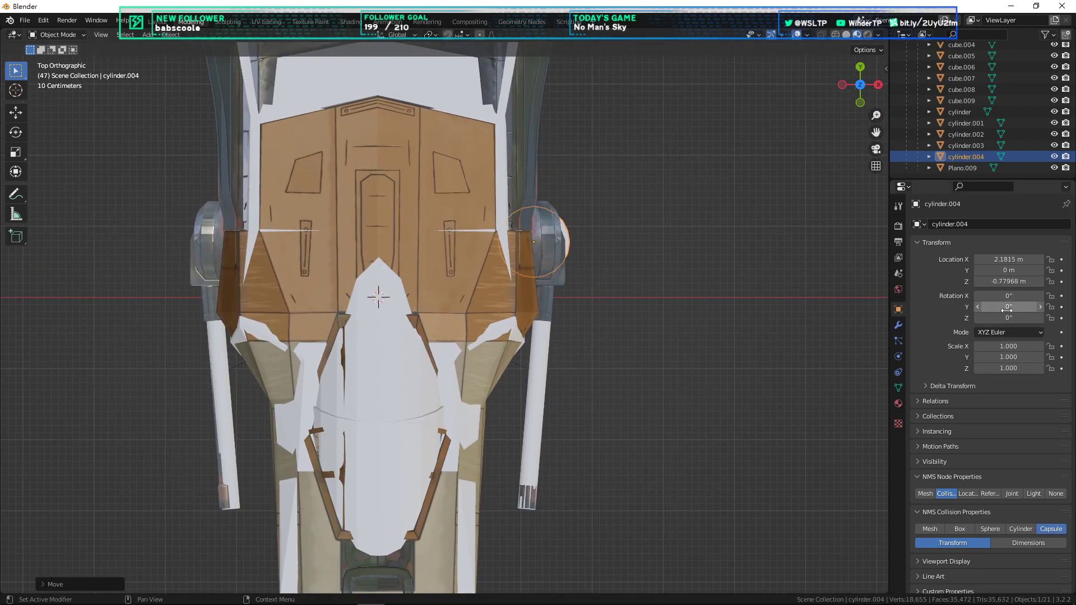
{"action": "key", "text": "ctrl+z"}
{"action": "left_click_drag", "start_coordinate": [989, 306], "coordinate": [1011, 318]}
{"action": "left_click", "coordinate": [1010, 318]}
{"action": "type", "text": "90"}
{"action": "key", "text": "Return"}
Step: Raise cylinder.004 vertically into the round gun mount, to location Y 1.0725 m
{"action": "middle_click_drag", "start_coordinate": [810, 314], "coordinate": [712, 243]}
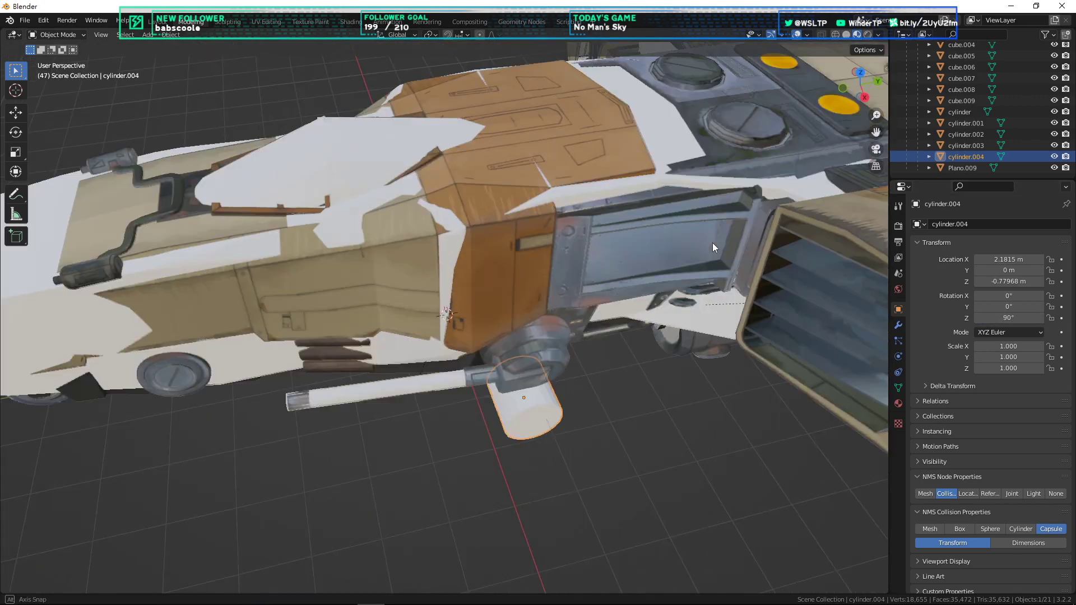
{"action": "key", "text": "KP_3"}
{"action": "scroll", "coordinate": [611, 359], "scroll_direction": "up", "scroll_amount": 4}
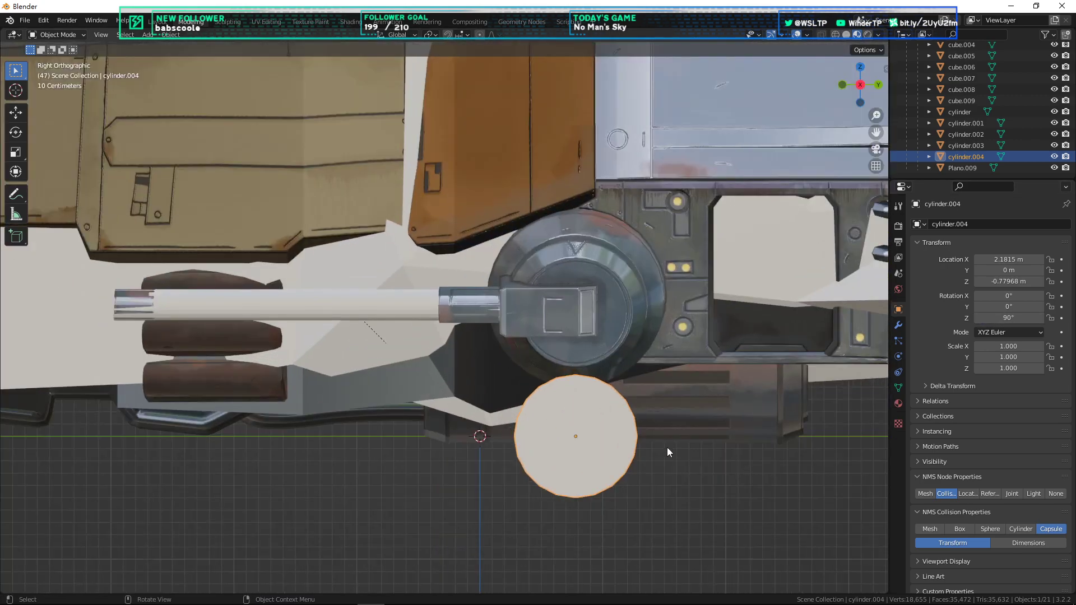
{"action": "key", "text": "ctrl+KP_1"}
{"action": "middle_click_drag", "start_coordinate": [432, 458], "coordinate": [623, 489]}
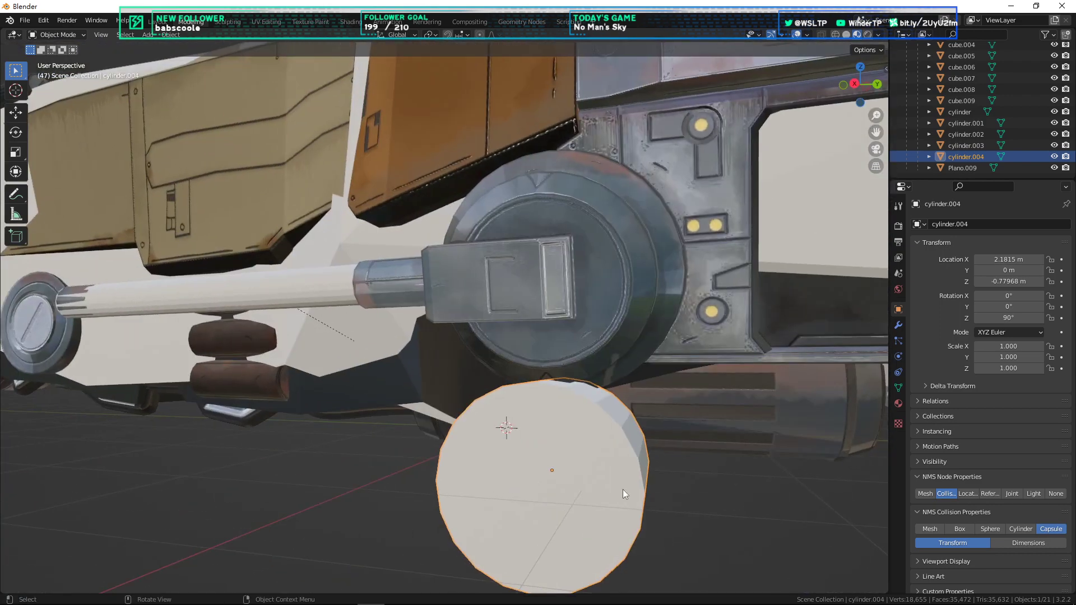
{"action": "key", "text": "g"}
{"action": "key", "text": "z"}
{"action": "left_click", "coordinate": [641, 315]}
{"action": "middle_click_drag", "start_coordinate": [647, 320], "coordinate": [667, 378]}
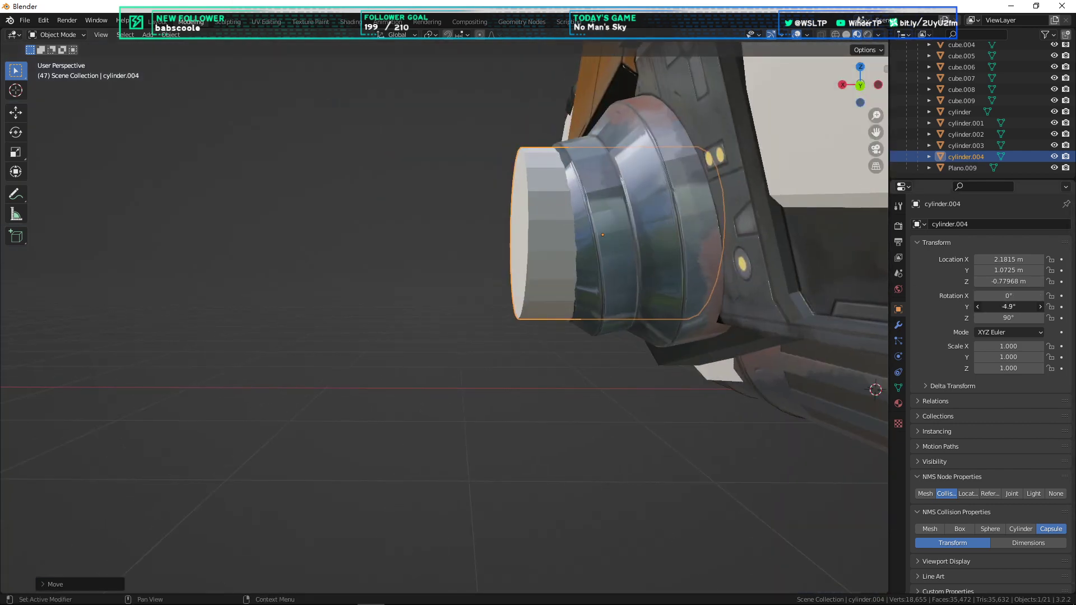
Step: Tilt cylinder.004 to a Z rotation of 76.6° to follow the gun mount's slant and check its fit from the side
{"action": "left_click_drag", "start_coordinate": [1008, 318], "coordinate": [1003, 318]}
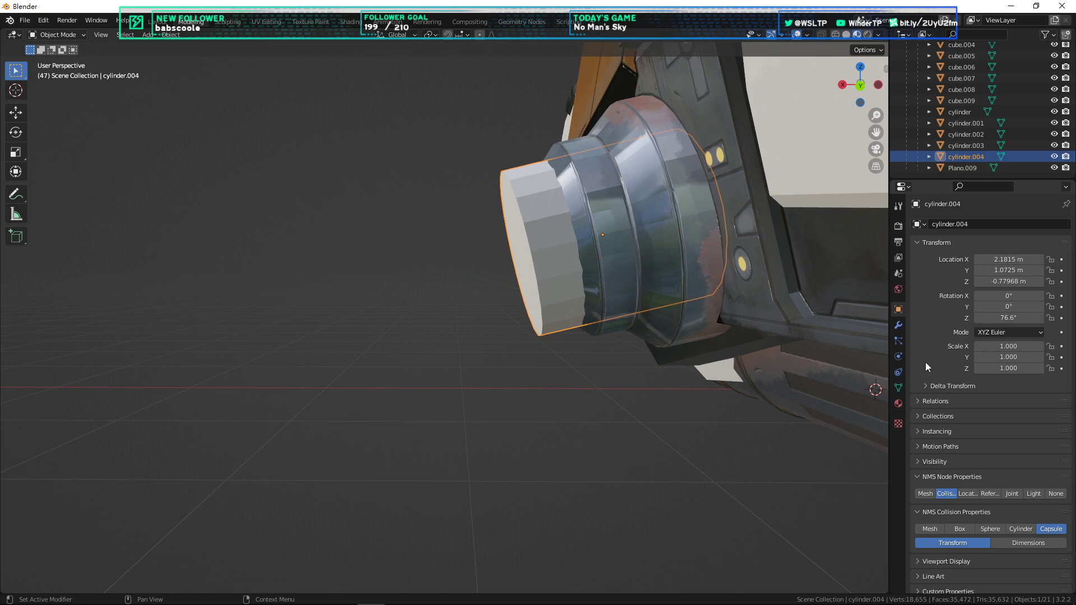
{"action": "middle_click_drag", "start_coordinate": [729, 375], "coordinate": [705, 367]}
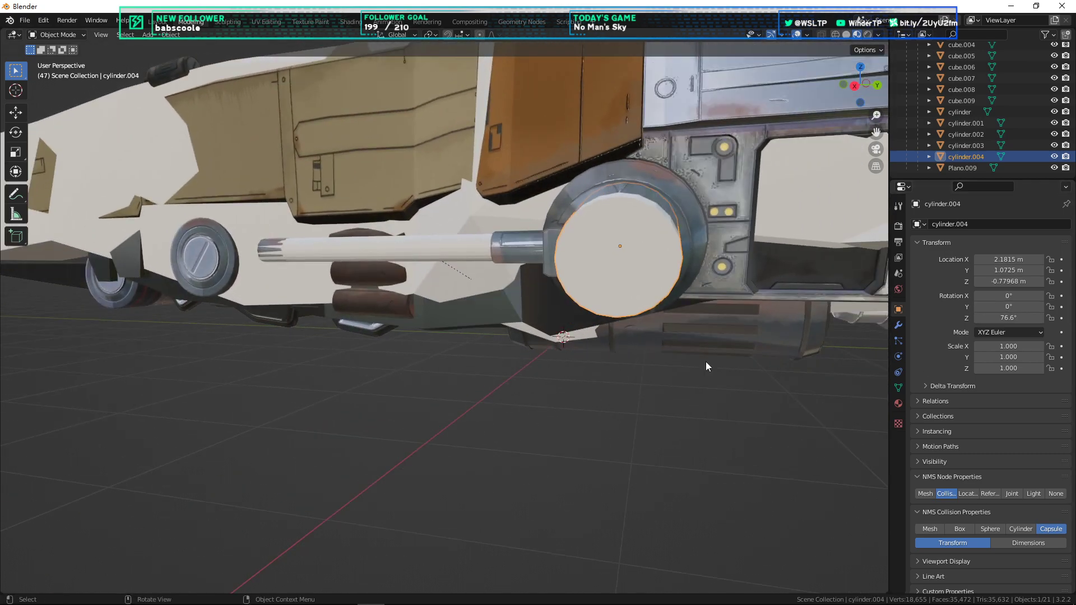
{"action": "key", "text": "KP_1"}
{"action": "key", "text": "KP_3"}
{"action": "scroll", "coordinate": [712, 298], "scroll_direction": "up", "scroll_amount": 2}
{"action": "scroll", "coordinate": [711, 298], "scroll_direction": "up", "scroll_amount": 1}
{"action": "middle_click_drag", "start_coordinate": [710, 295], "coordinate": [511, 344], "text": "shift"}
{"action": "key", "text": "shift+s"}
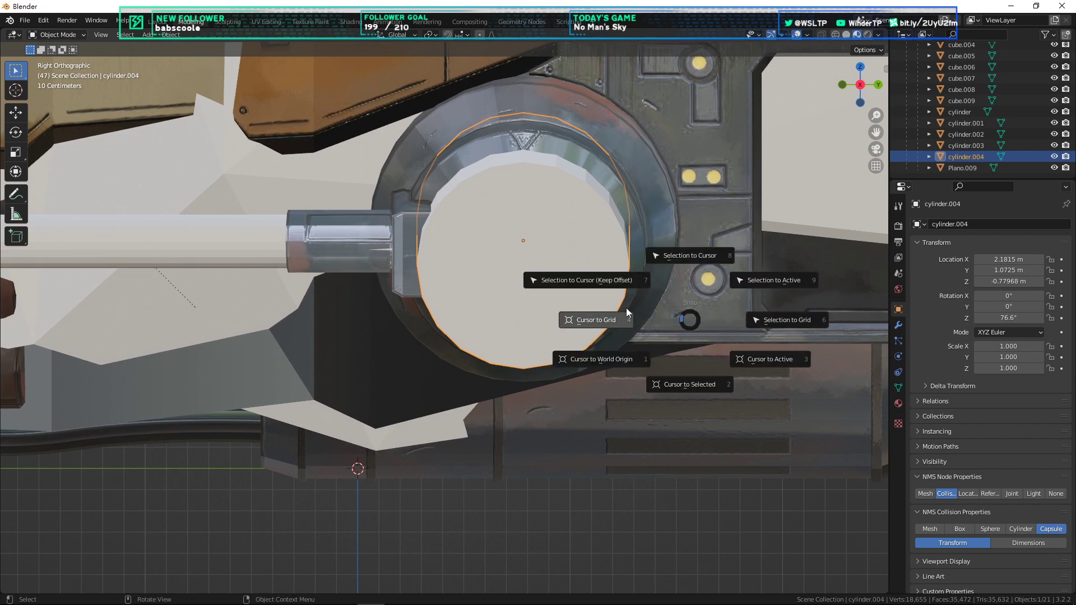
{"action": "key", "text": "Escape"}
{"action": "key", "text": "s"}
{"action": "key", "text": "z"}
{"action": "key", "text": "Escape"}
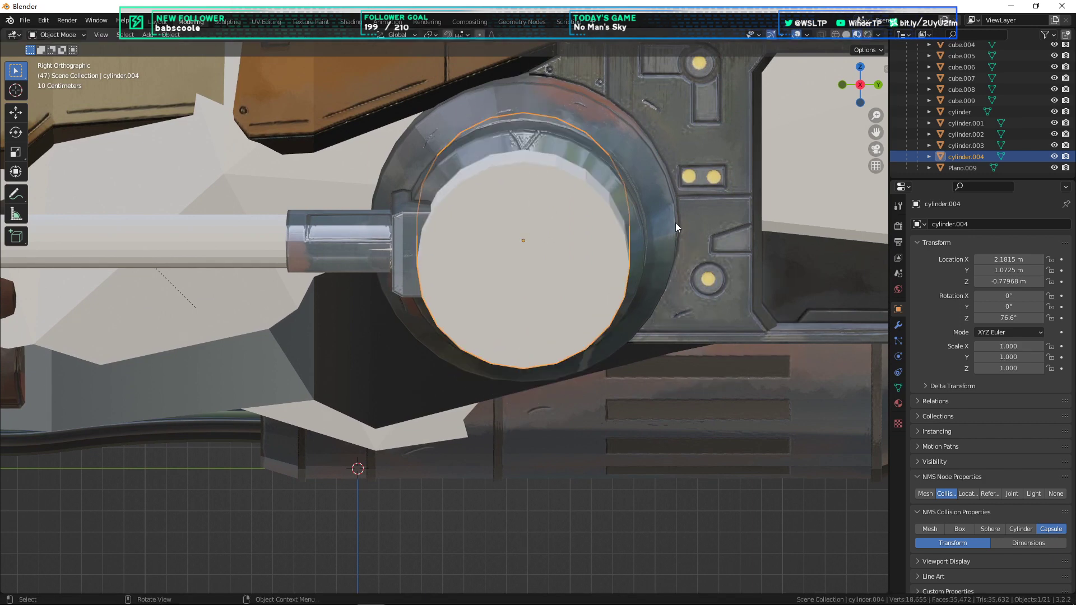
Step: Scale cylinder.004 uniformly to 1.447 so it matches the round gun mount's diameter
{"action": "key", "text": "s"}
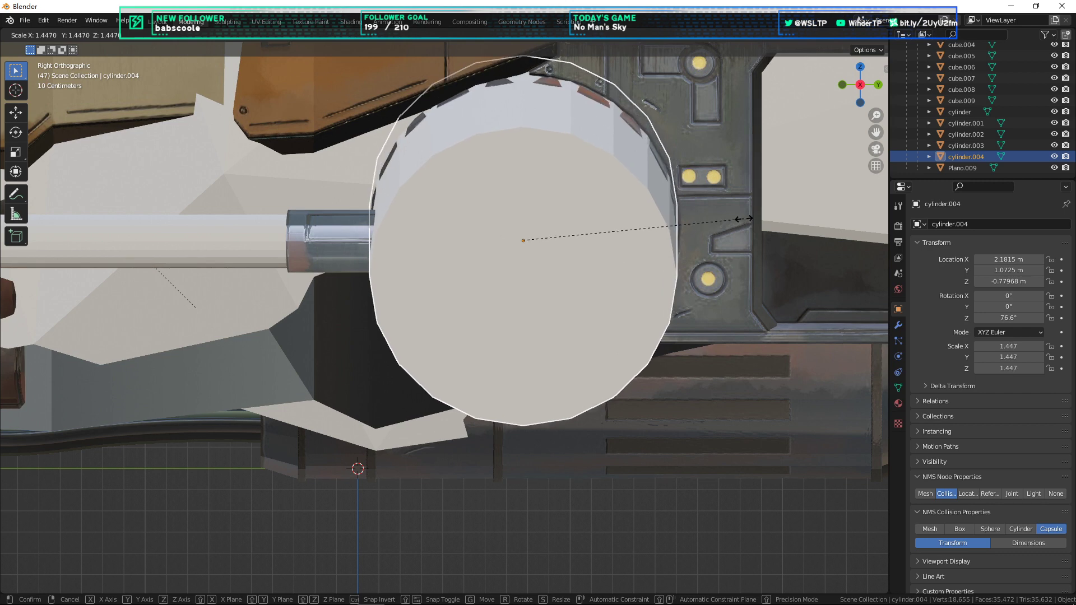
{"action": "left_click", "coordinate": [744, 218]}
{"action": "scroll", "coordinate": [745, 217], "scroll_direction": "down", "scroll_amount": 1}
{"action": "key", "text": "g"}
{"action": "key", "text": "z"}
{"action": "key", "text": "Escape"}
Step: Slide cylinder.004 inward along its local Y axis toward the hull, to location X 1.7731 m, Y 1.1698 m
{"action": "middle_click_drag", "start_coordinate": [709, 231], "coordinate": [582, 276]}
{"action": "key", "text": "g"}
{"action": "key", "text": "y"}
{"action": "key", "text": "y"}
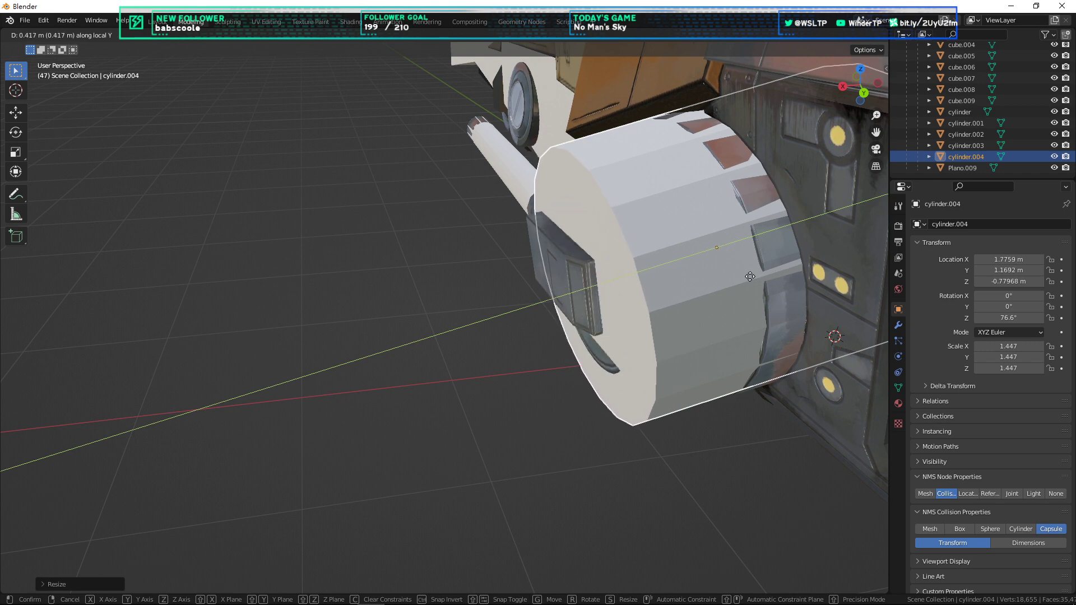
{"action": "left_click", "coordinate": [749, 276]}
{"action": "key", "text": "g"}
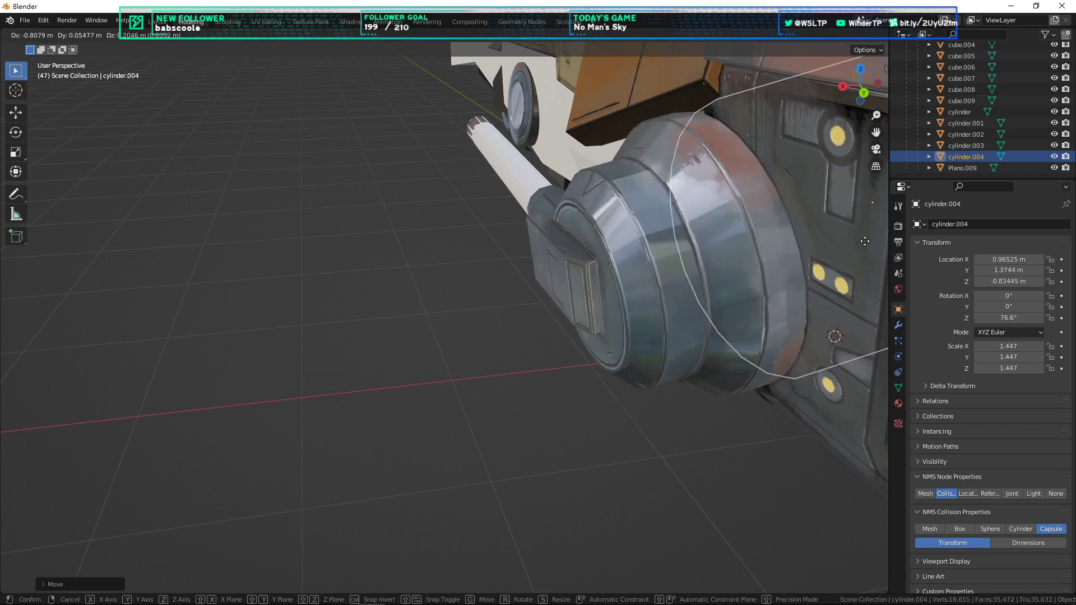
{"action": "key", "text": "Escape"}
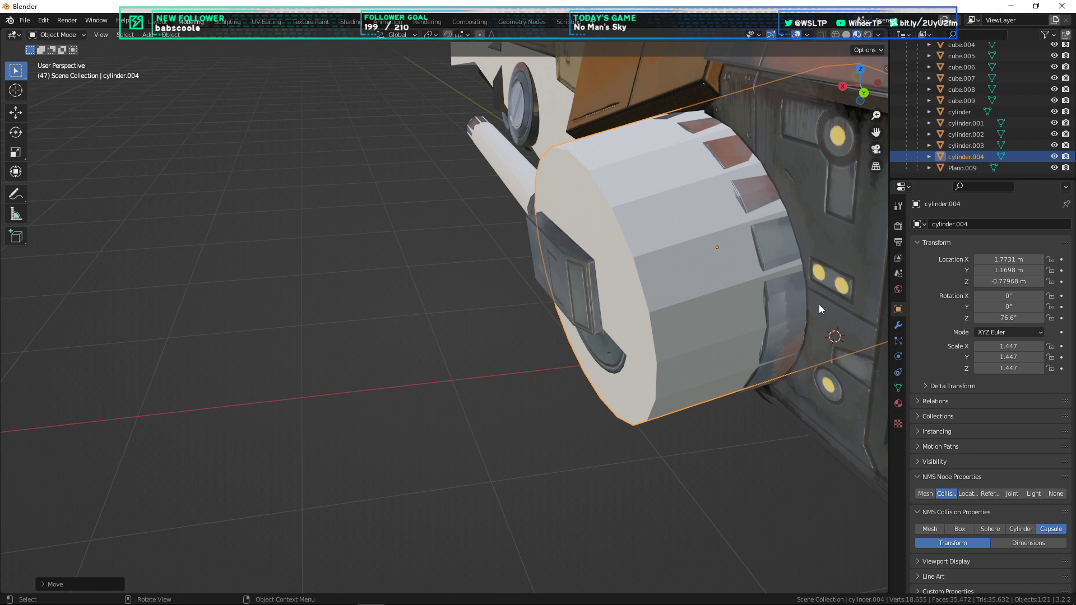
{"action": "key", "text": "g"}
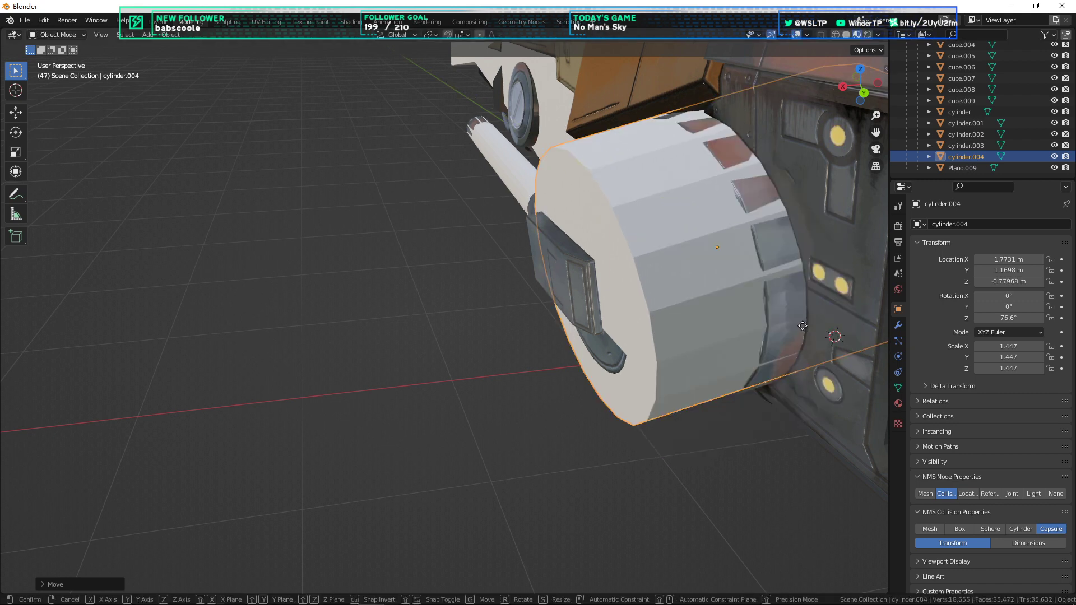
{"action": "key", "text": "Escape"}
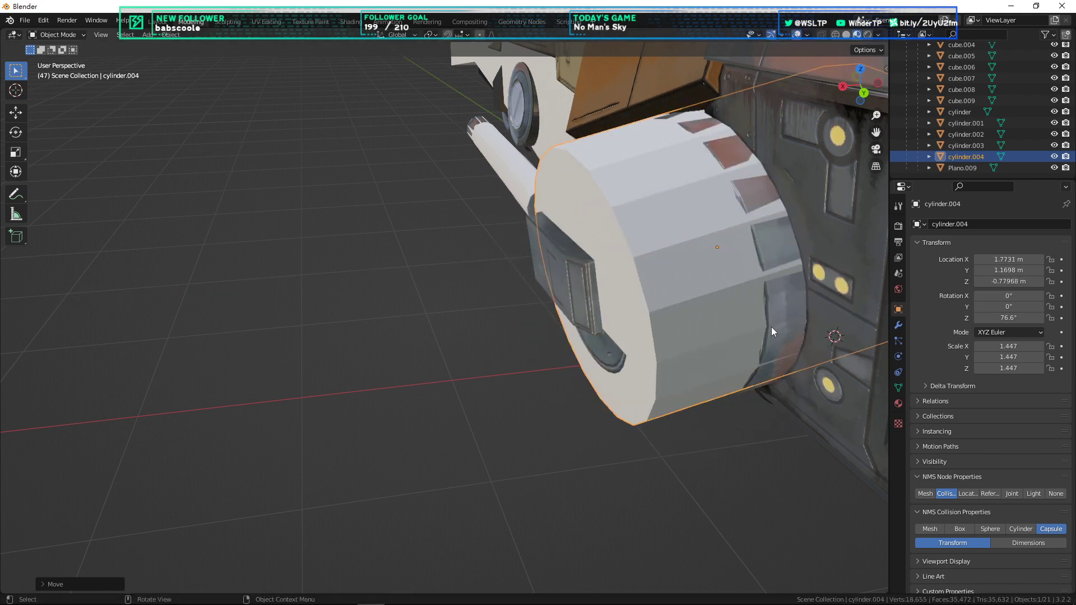
Step: Duplicate cylinder.004 in place for the round mount on the ship's opposite side
{"action": "middle_click_drag", "start_coordinate": [772, 330], "coordinate": [499, 231]}
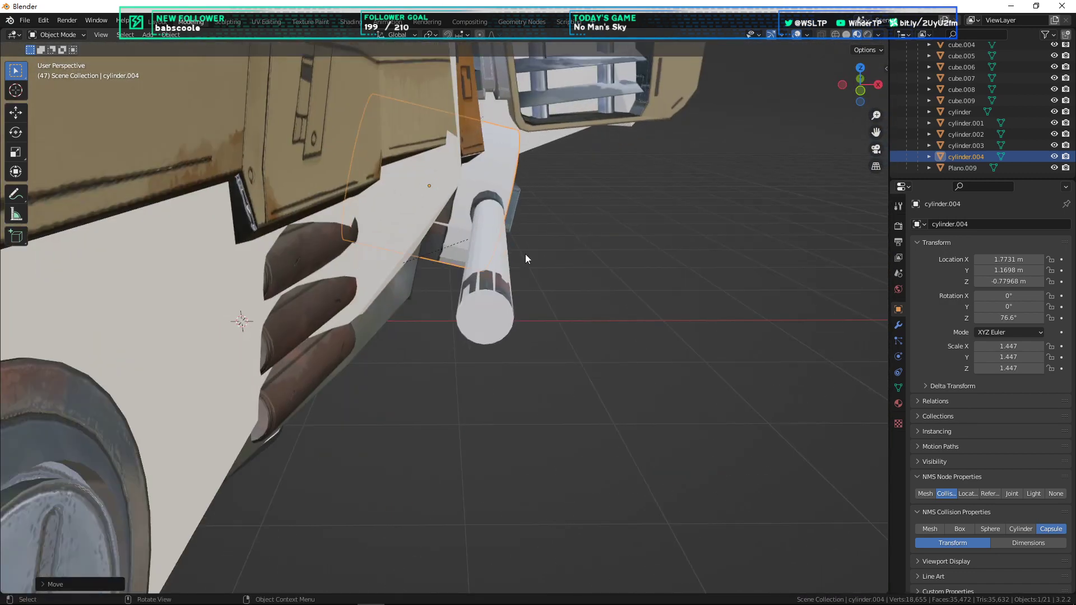
{"action": "scroll", "coordinate": [516, 331], "scroll_direction": "down", "scroll_amount": 7}
{"action": "middle_click_drag", "start_coordinate": [404, 421], "coordinate": [645, 303], "text": "shift"}
{"action": "key", "text": "shift+d"}
{"action": "right_click", "coordinate": [678, 258]}
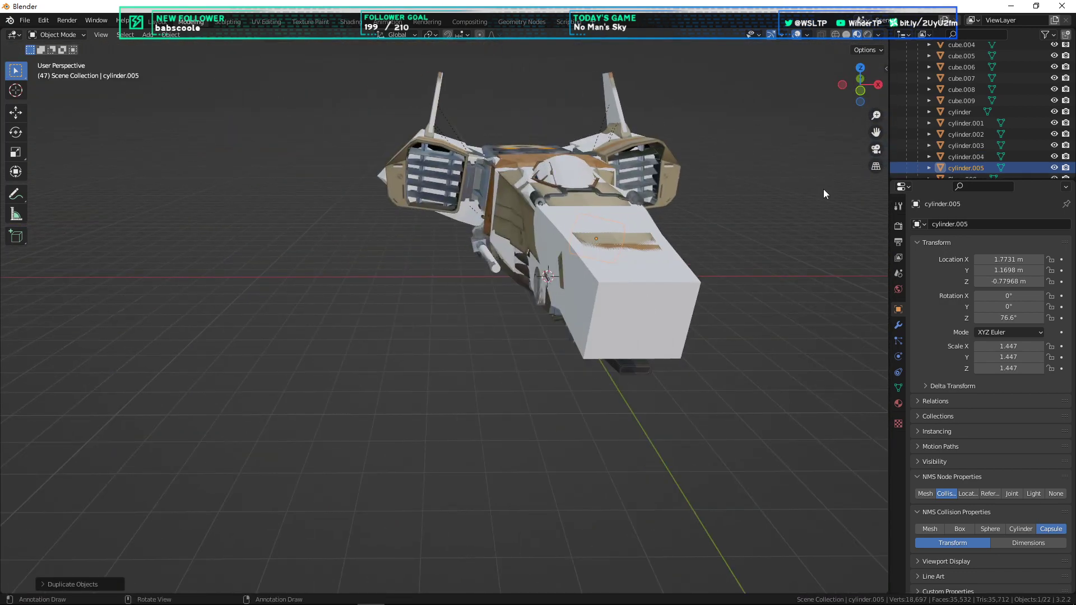
Step: Mirror the duplicated cylinder onto the opposite gun mount with location X -1.7731 m and Z rotation -76.6°
{"action": "key", "text": "Home"}
{"action": "type", "text": "-"}
{"action": "key", "text": "Return"}
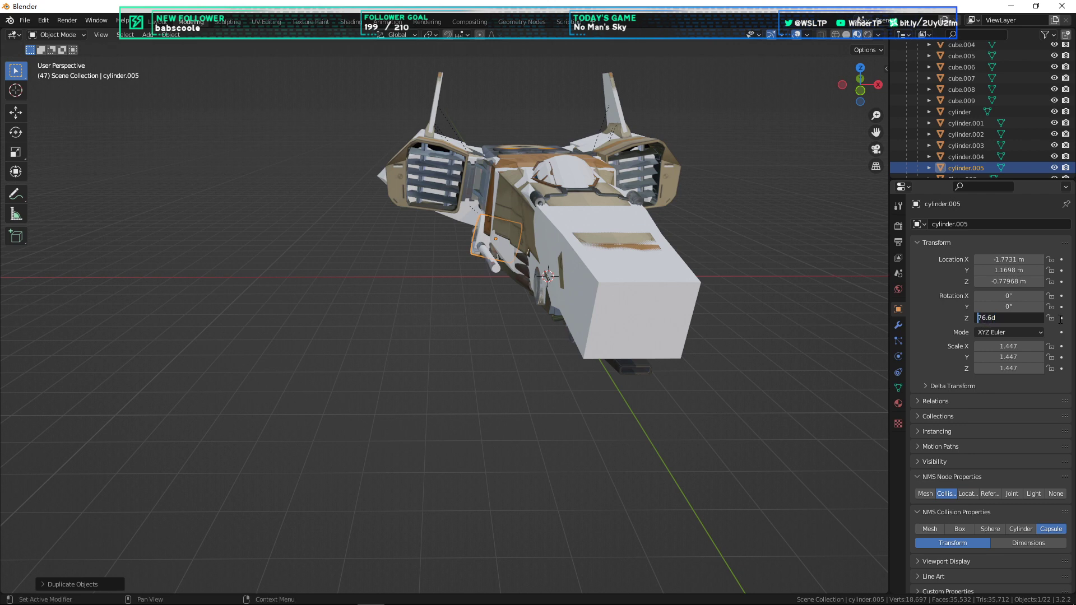
{"action": "type", "text": "-"}
{"action": "key", "text": "Return"}
{"action": "scroll", "coordinate": [609, 394], "scroll_direction": "up", "scroll_amount": 6}
{"action": "middle_click_drag", "start_coordinate": [532, 361], "coordinate": [628, 280]}
{"action": "left_click", "coordinate": [628, 280]}
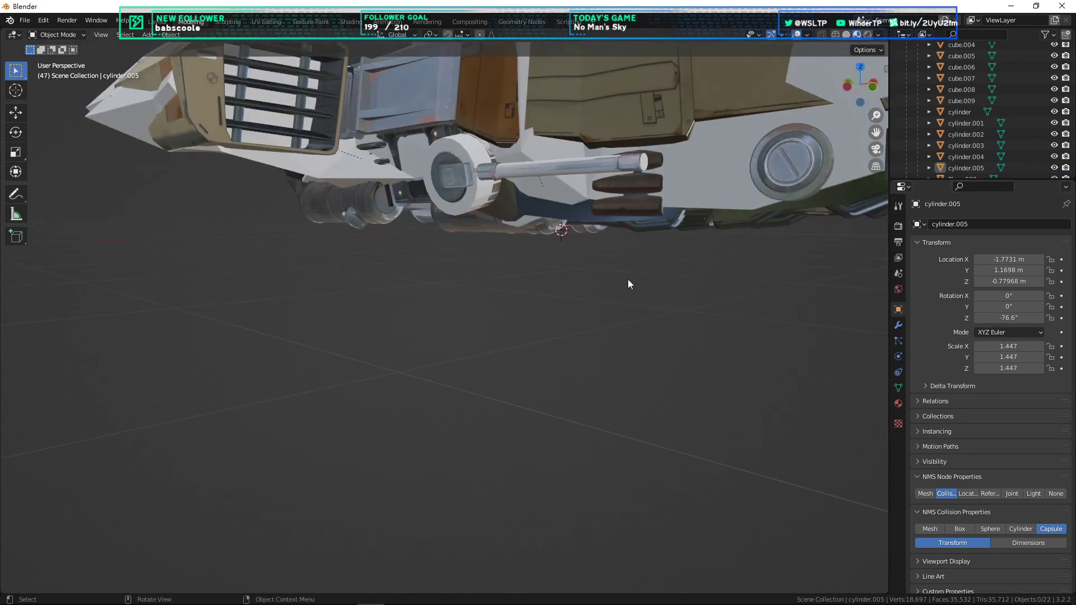
Step: Add a new box collision node under the Collisions locator and select it
{"action": "middle_click_drag", "start_coordinate": [557, 247], "coordinate": [598, 381], "text": "shift"}
{"action": "scroll", "coordinate": [539, 334], "scroll_direction": "down", "scroll_amount": 3}
{"action": "middle_click_drag", "start_coordinate": [459, 341], "coordinate": [578, 392], "text": "shift"}
{"action": "middle_click_drag", "start_coordinate": [685, 422], "coordinate": [677, 247]}
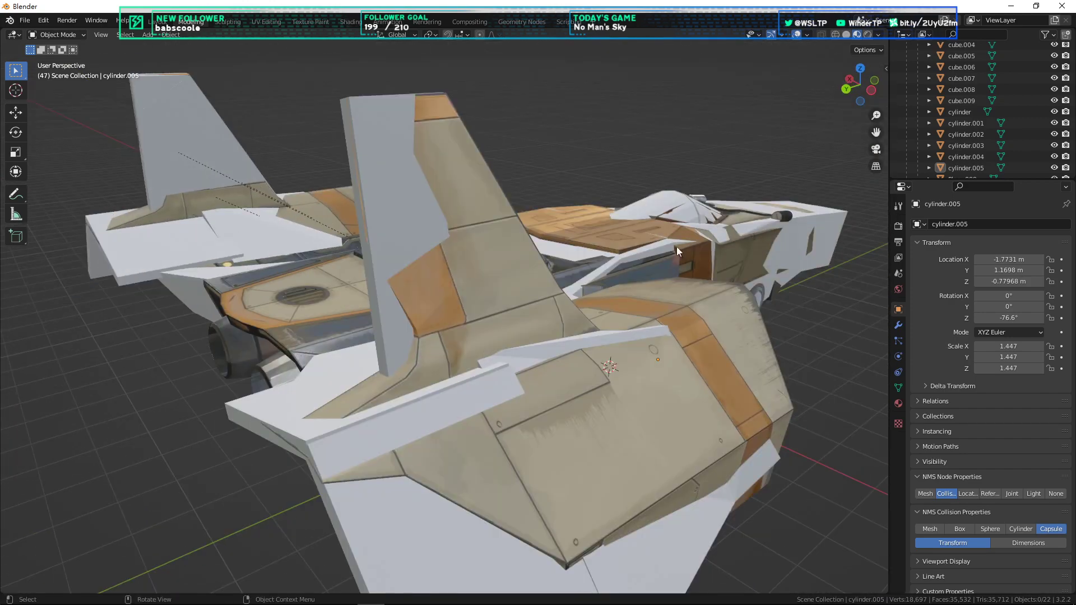
{"action": "scroll", "coordinate": [975, 92], "scroll_direction": "up", "scroll_amount": 5}
{"action": "left_click", "coordinate": [960, 93]}
{"action": "right_click", "coordinate": [735, 109]}
{"action": "mouse_move", "coordinate": [727, 251]}
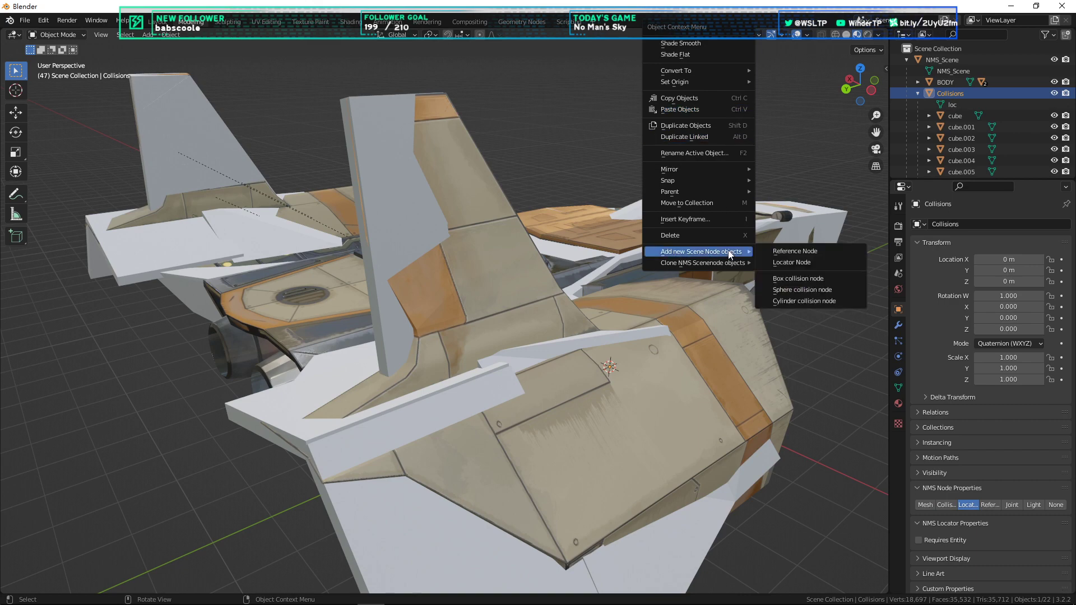
{"action": "left_click", "coordinate": [803, 278]}
{"action": "scroll", "coordinate": [976, 72], "scroll_direction": "down", "scroll_amount": 6}
{"action": "left_click", "coordinate": [971, 88]}
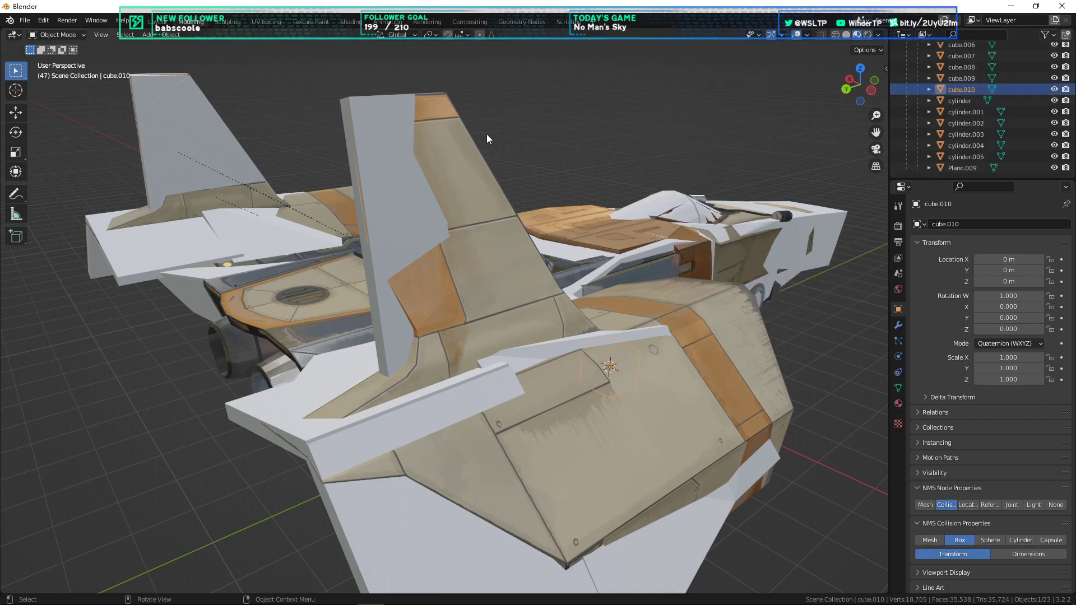
Step: Move the new box cube.010 in side view to the rear of the ship, at location Y 3.1528 m, Z -8.6531 m
{"action": "key", "text": "KP_3"}
{"action": "key", "text": "g"}
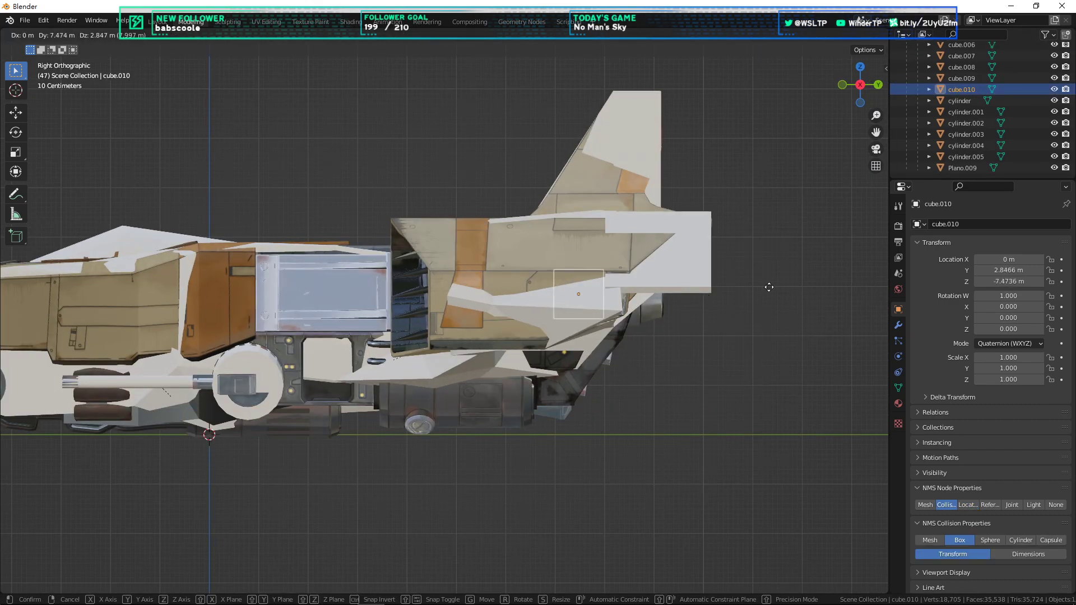
{"action": "left_click", "coordinate": [815, 275]}
{"action": "middle_click_drag", "start_coordinate": [815, 275], "coordinate": [815, 279]}
Step: Scale cube.010 uniformly to 3.767 so it spans the width of the rear hull in top view
{"action": "key", "text": "KP_7"}
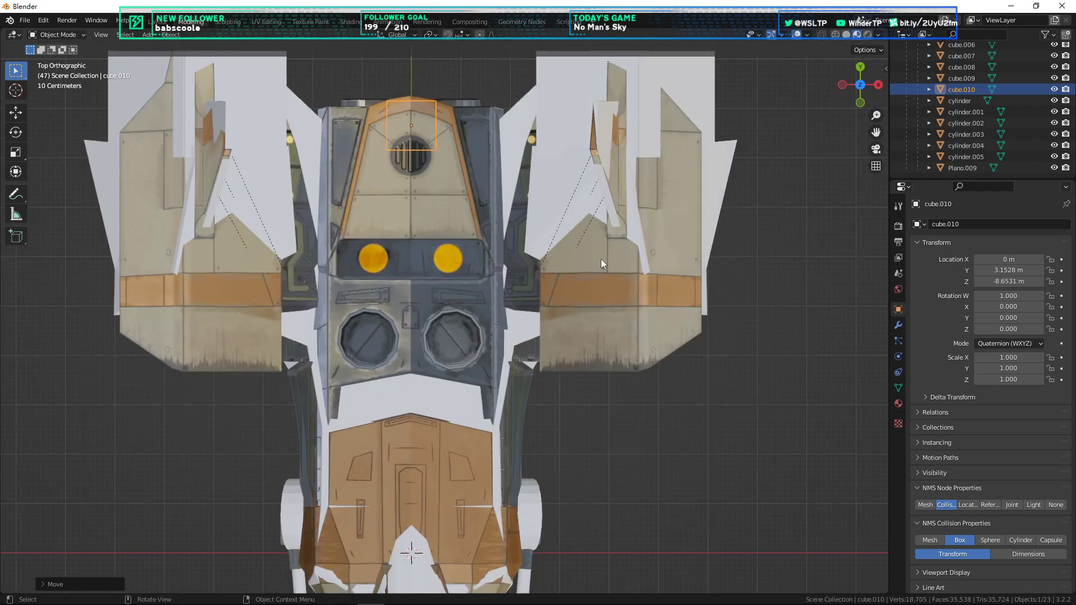
{"action": "scroll", "coordinate": [561, 280], "scroll_direction": "up", "scroll_amount": 6}
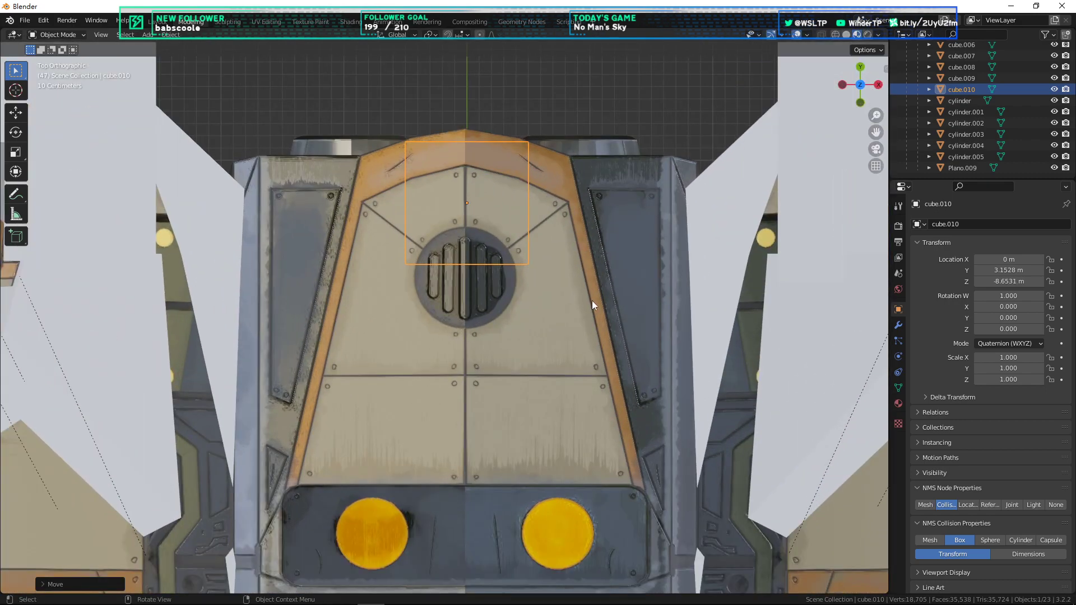
{"action": "scroll", "coordinate": [593, 303], "scroll_direction": "down", "scroll_amount": 2}
{"action": "key", "text": "s"}
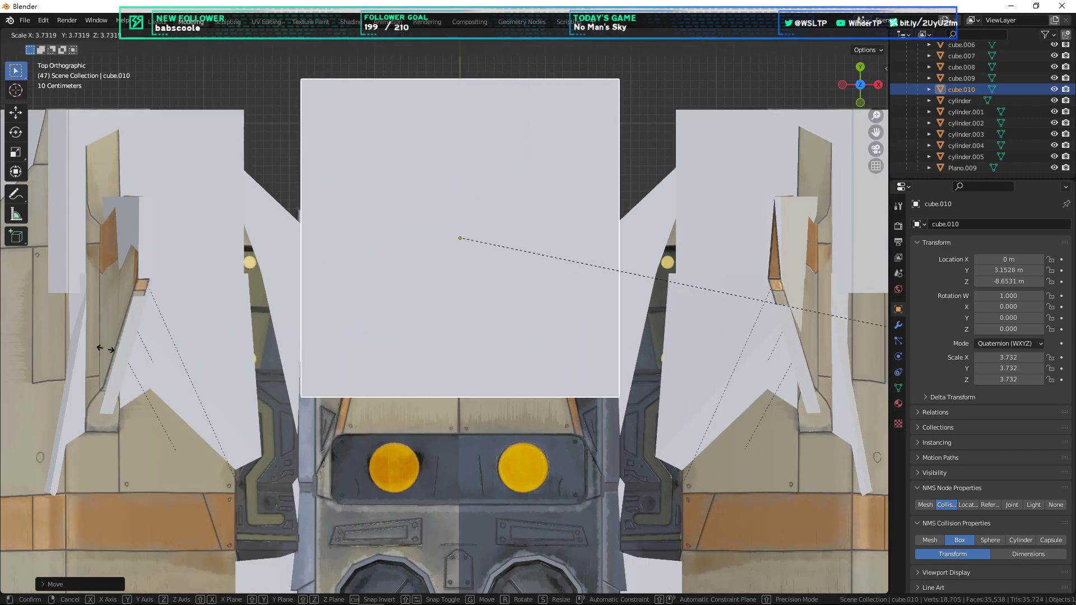
{"action": "left_click", "coordinate": [104, 349]}
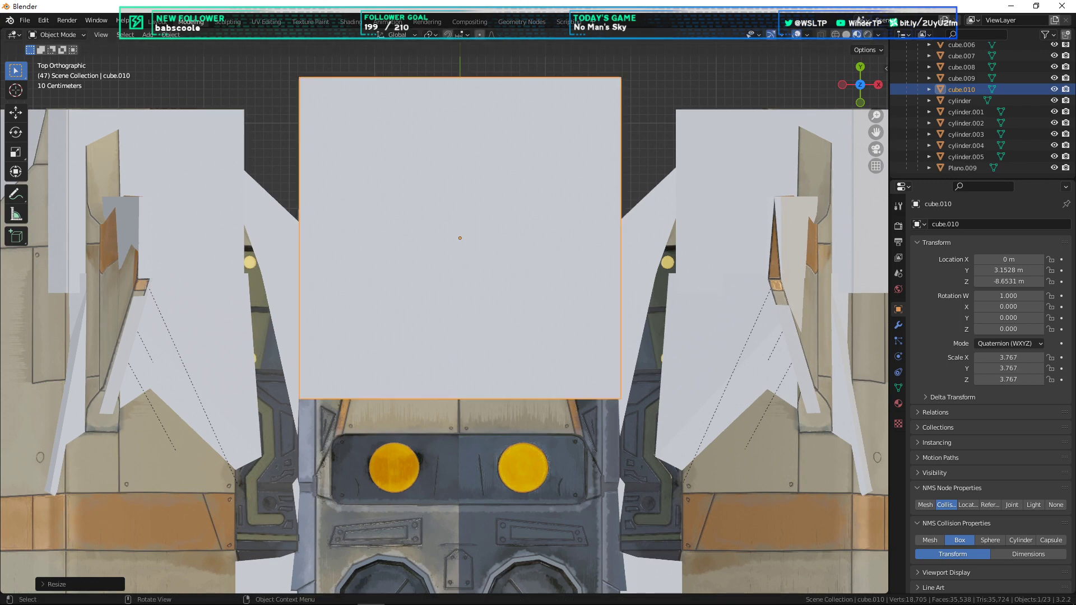
Step: Lower cube.010 vertically onto the rear hull in back view, to location Y 2.064 m
{"action": "left_click", "coordinate": [635, 130]}
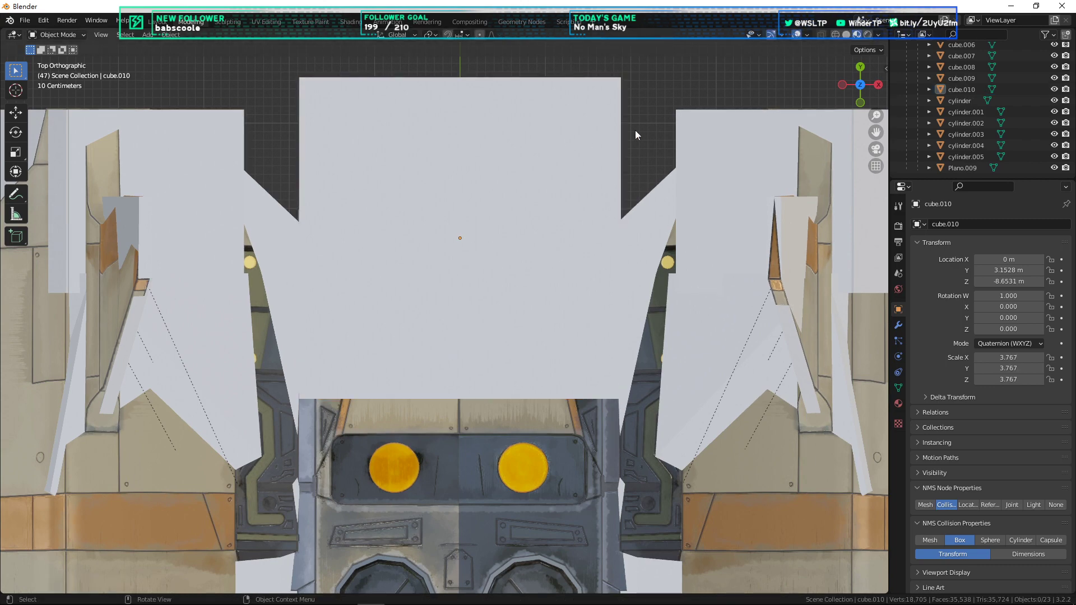
{"action": "key", "text": "KP_1"}
{"action": "key", "text": "ctrl+KP_1"}
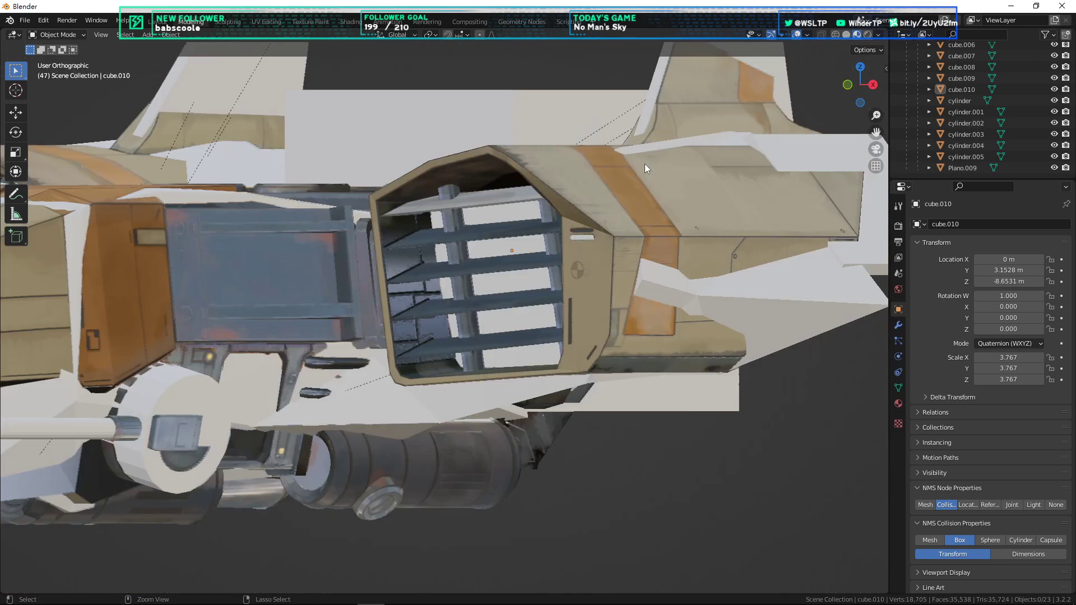
{"action": "left_click", "coordinate": [491, 202]}
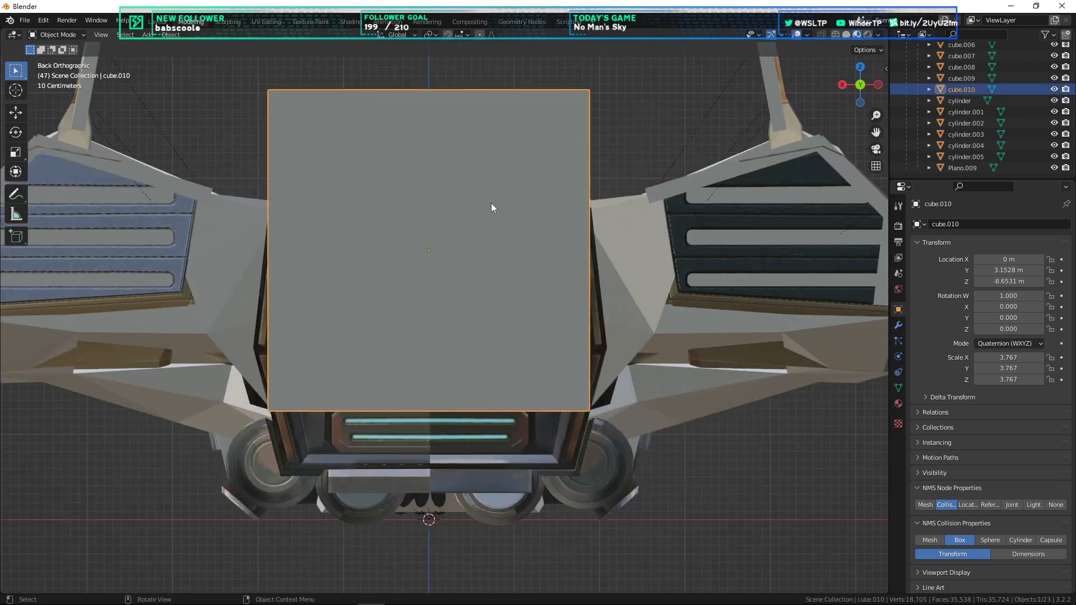
{"action": "key", "text": "g"}
{"action": "key", "text": "z"}
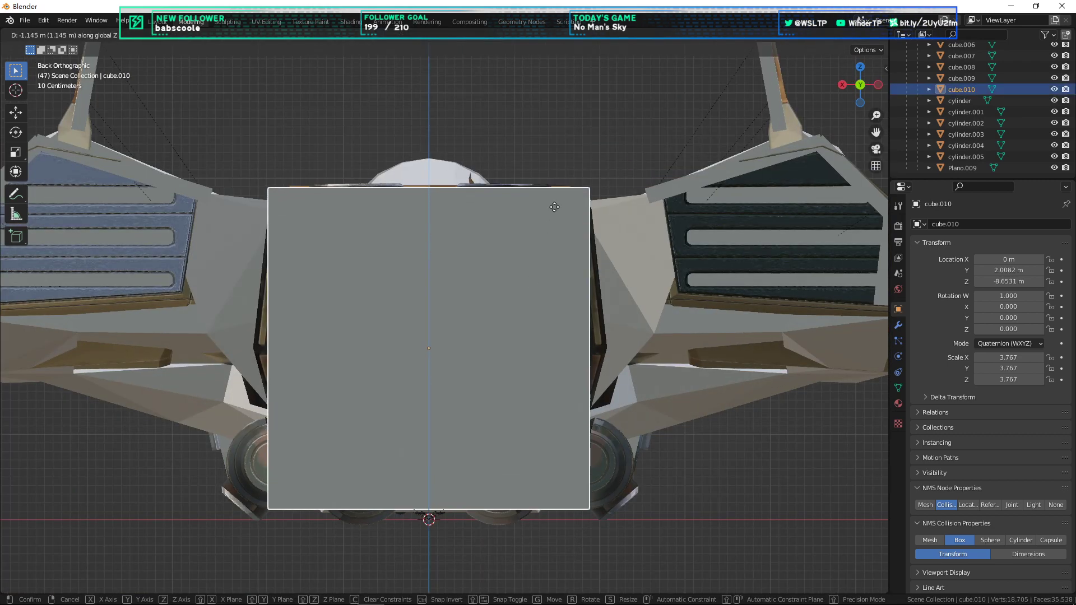
{"action": "left_click", "coordinate": [555, 187]}
{"action": "key", "text": "g"}
{"action": "key", "text": "z"}
{"action": "left_click", "coordinate": [547, 201]}
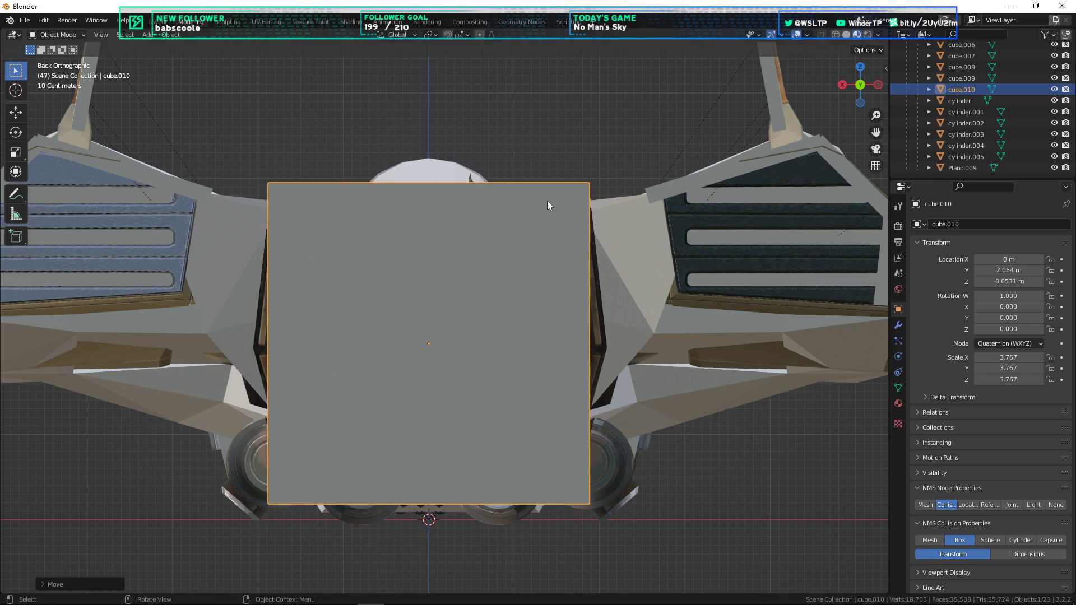
Step: Slide cube.010 forward over the rear hull in top view, to location Z -7.347 m
{"action": "key", "text": "KP_7"}
{"action": "key", "text": "g"}
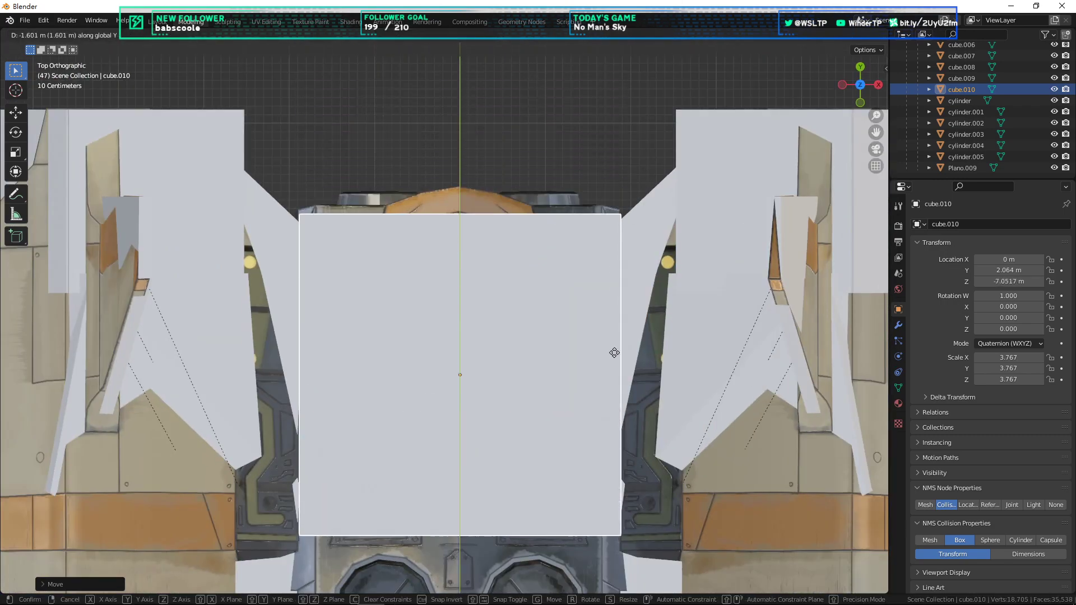
{"action": "left_click", "coordinate": [632, 330]}
Step: Sink cube.010 vertically into the rear deck until its hatch and yellow lights are exposed, at location Y 1.9506 m
{"action": "middle_click_drag", "start_coordinate": [680, 401], "coordinate": [667, 337]}
{"action": "key", "text": "g"}
{"action": "key", "text": "z"}
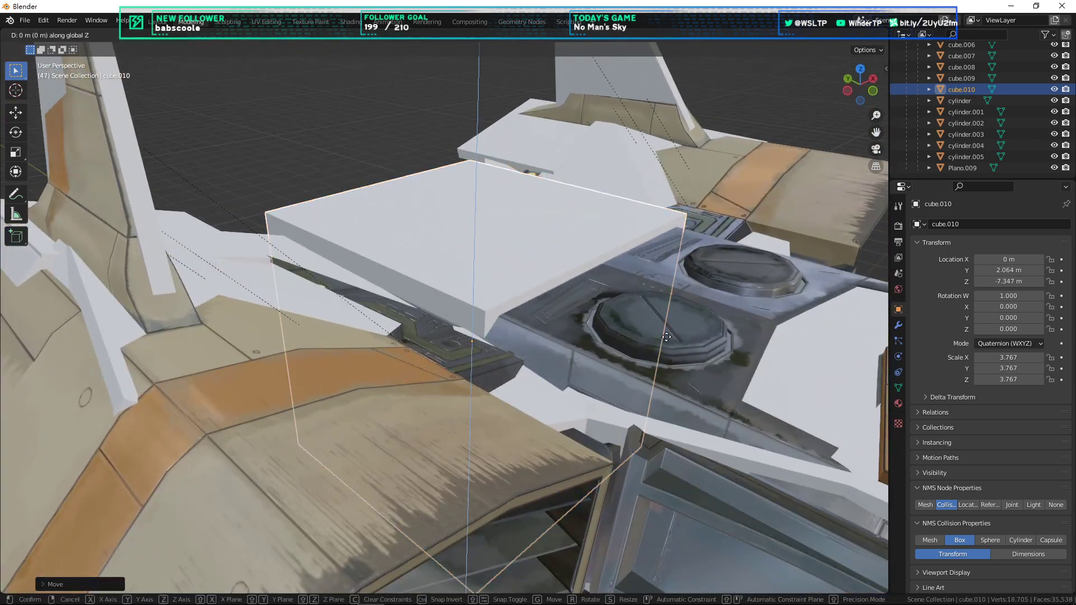
{"action": "left_click", "coordinate": [656, 394]}
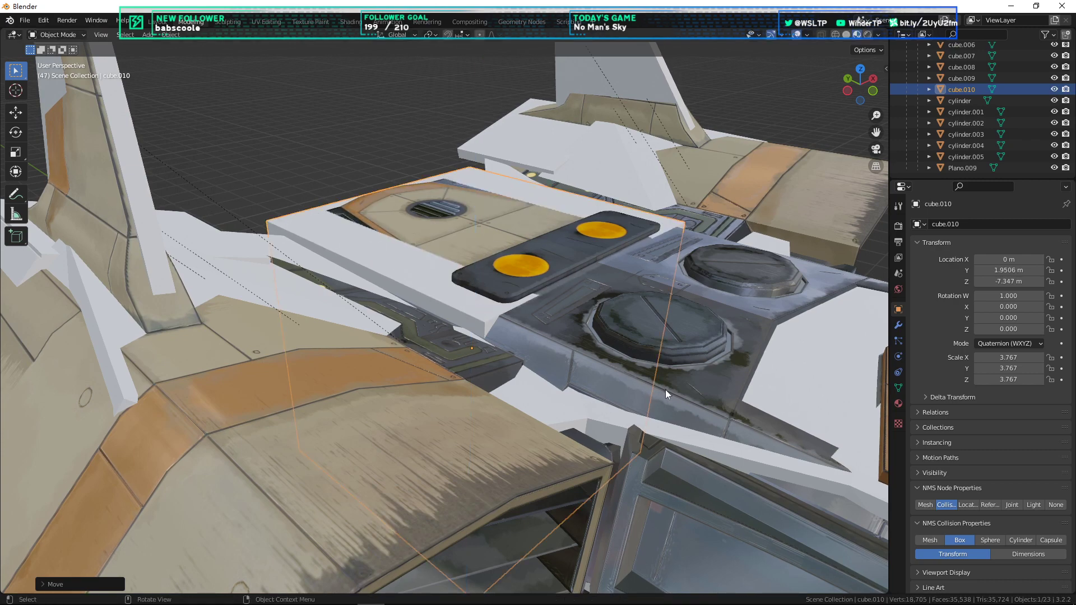
Step: Select Plano.009 together with cube.010 and compare how the two collision shapes line up at the rear hull
{"action": "middle_click_drag", "start_coordinate": [665, 389], "coordinate": [591, 294]}
{"action": "scroll", "coordinate": [717, 300], "scroll_direction": "up", "scroll_amount": 3}
{"action": "left_click", "coordinate": [438, 264]}
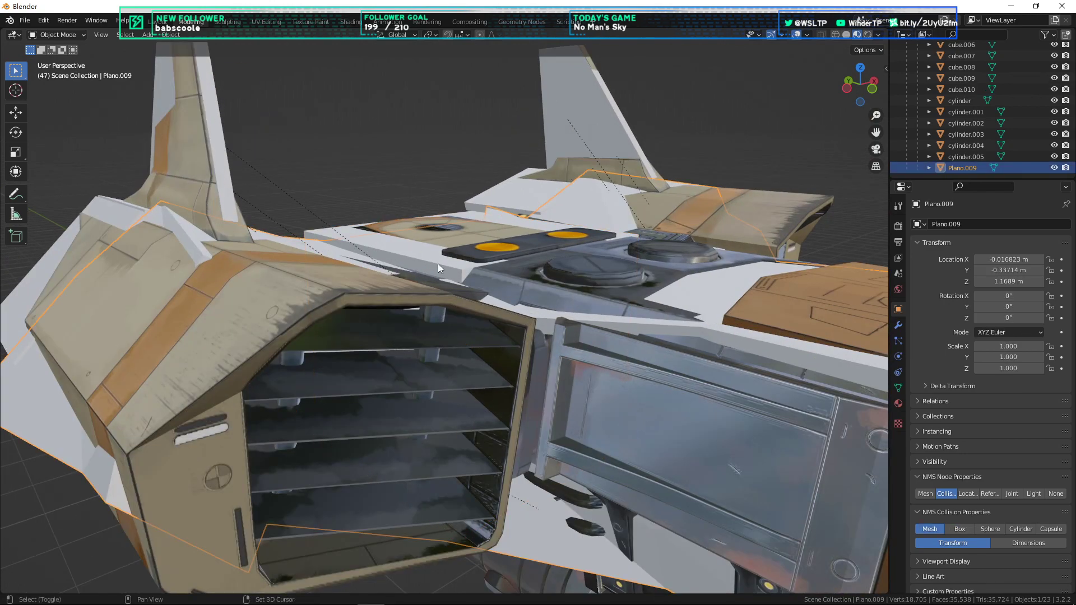
{"action": "left_click", "coordinate": [576, 281]}
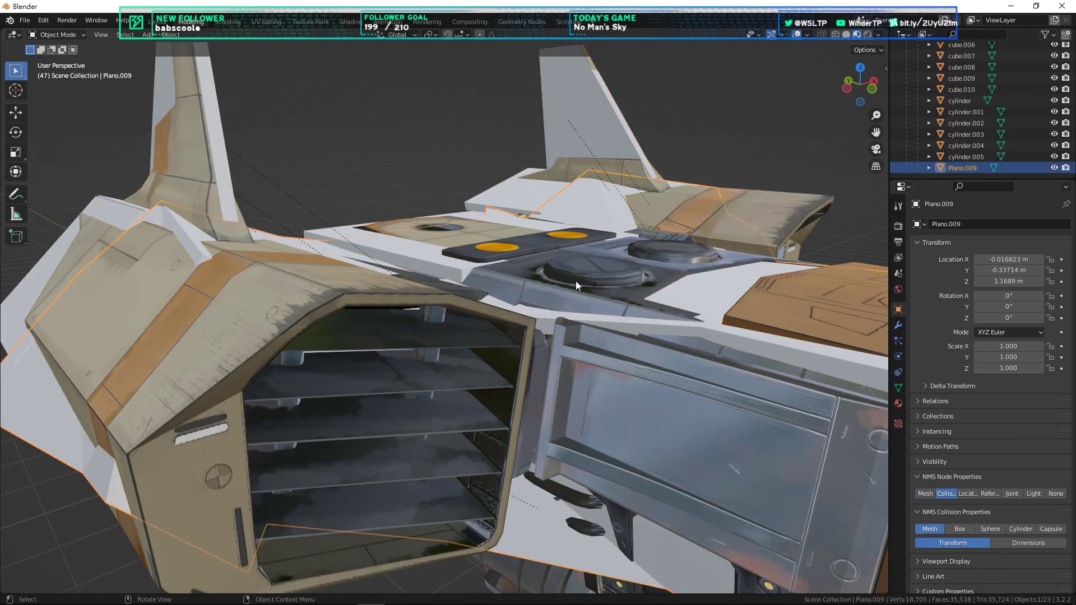
{"action": "left_click", "coordinate": [467, 267], "text": "shift"}
{"action": "middle_click_drag", "start_coordinate": [466, 274], "coordinate": [624, 290]}
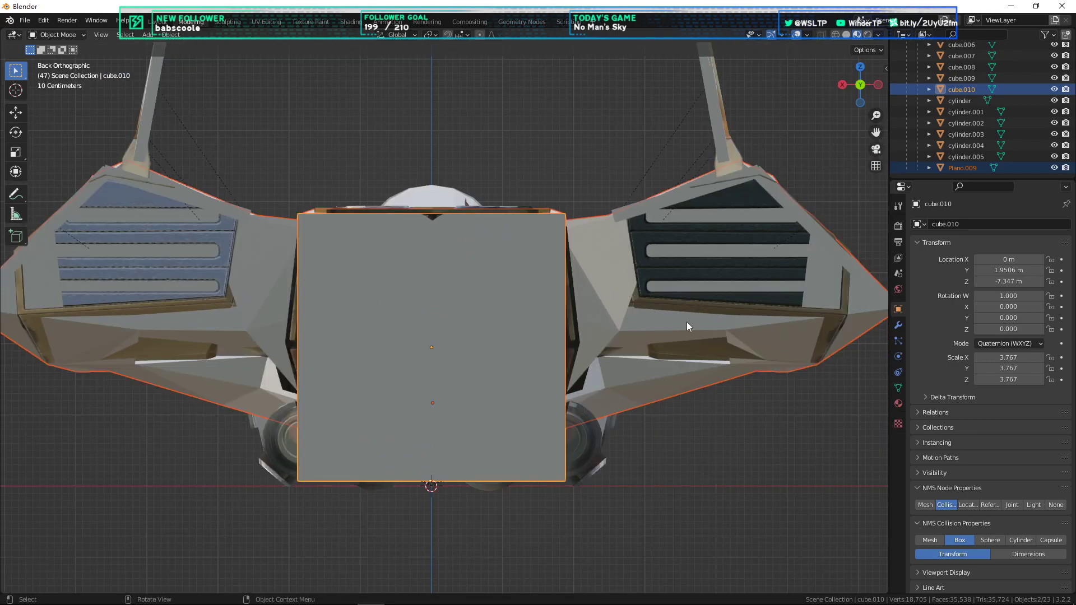
{"action": "left_click", "coordinate": [661, 415]}
Step: Lower cube.010 further to location Y 1.8412 m to fit the rear deck's surface, and deselect it
{"action": "left_click", "coordinate": [505, 301]}
{"action": "key", "text": "g"}
{"action": "key", "text": "z"}
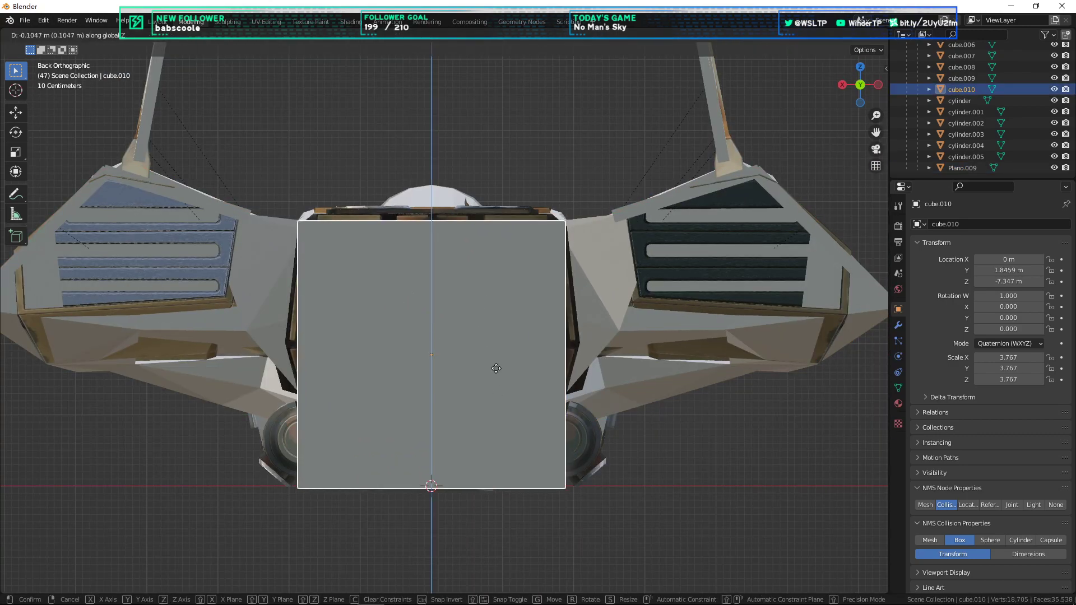
{"action": "left_click", "coordinate": [494, 357]}
{"action": "middle_click_drag", "start_coordinate": [495, 358], "coordinate": [517, 364]}
{"action": "key", "text": "g"}
{"action": "key", "text": "z"}
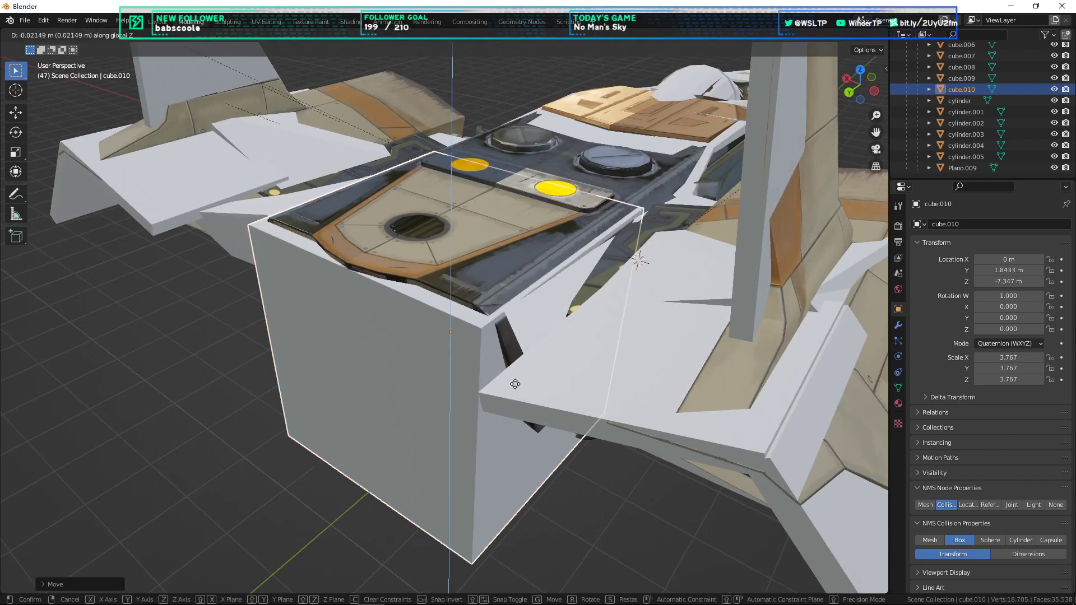
{"action": "left_click", "coordinate": [509, 384]}
{"action": "middle_click_drag", "start_coordinate": [622, 314], "coordinate": [552, 353]}
{"action": "key", "text": "alt+a"}
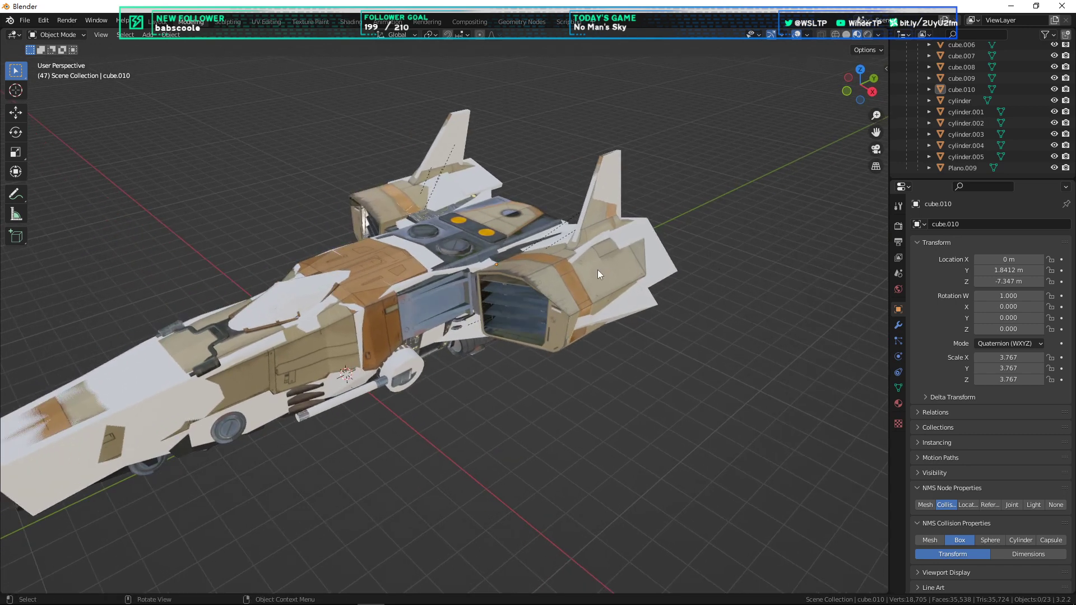
Step: Try changing the Y scale of the cockpit canopy's cylinder node on its own, and undo the change
{"action": "left_click", "coordinate": [959, 101]}
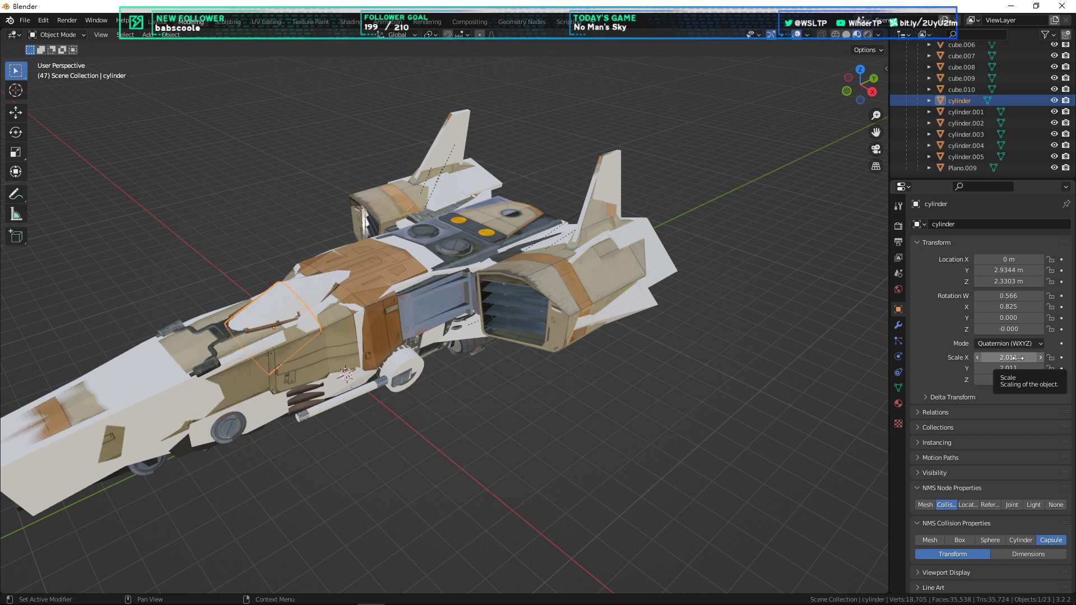
{"action": "left_click", "coordinate": [1017, 357]}
{"action": "left_click", "coordinate": [1012, 357]}
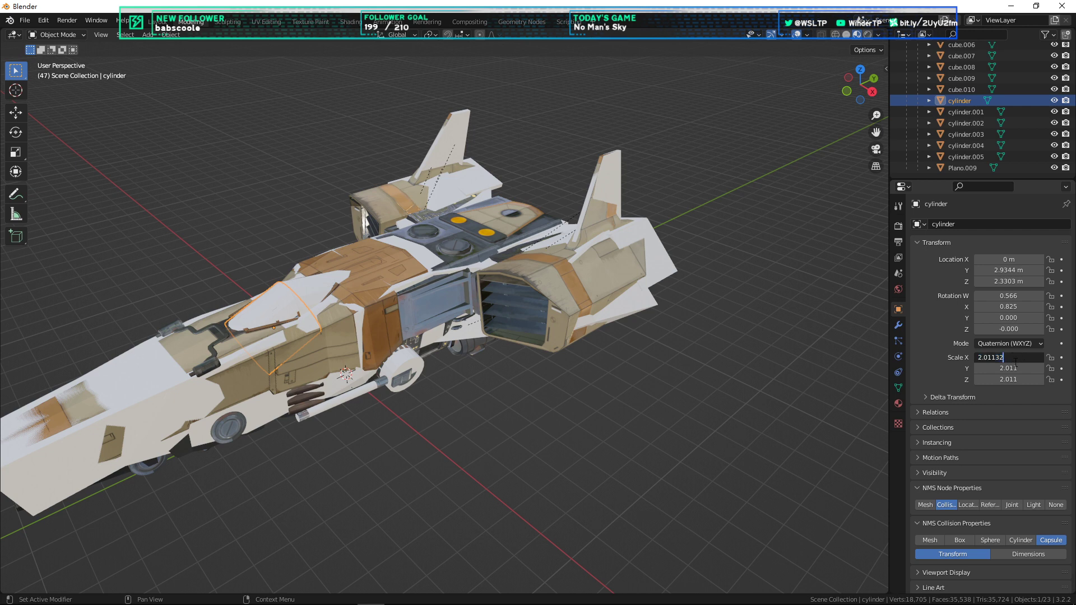
{"action": "key", "text": "Return"}
{"action": "mouse_move", "coordinate": [1012, 368]}
{"action": "left_mouse_down"}
{"action": "mouse_move", "coordinate": [1001, 367]}
{"action": "mouse_move", "coordinate": [1031, 368]}
{"action": "left_mouse_up"}
{"action": "key", "text": "ctrl+z"}
{"action": "key", "text": "ctrl+z"}
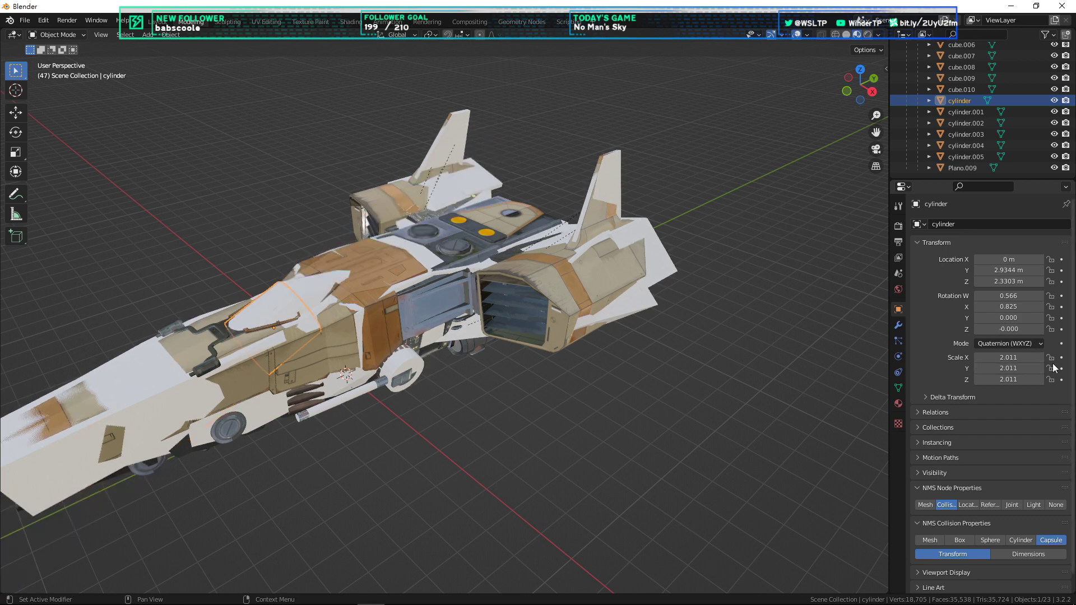
Step: Halve the X and Z scale of the cockpit capsule node cylinder to 1.006 each
{"action": "left_click", "coordinate": [1020, 358]}
{"action": "left_click", "coordinate": [1020, 359]}
{"action": "type", "text": "/2"}
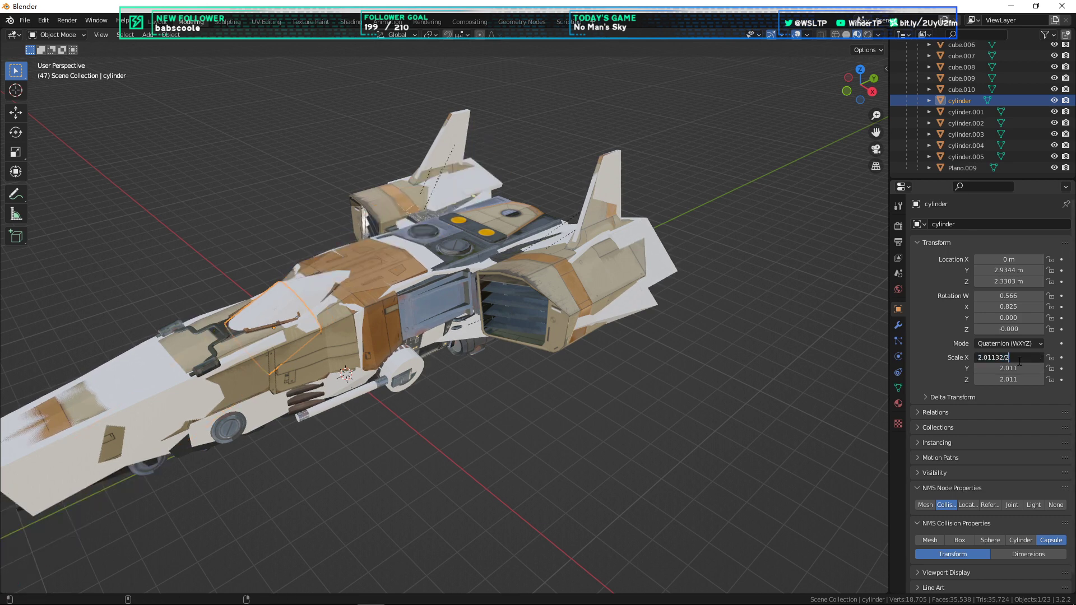
{"action": "key", "text": "shift+Left"}
{"action": "key", "text": "shift+Left"}
{"action": "key", "text": "ctrl+c"}
{"action": "left_click", "coordinate": [1023, 377]}
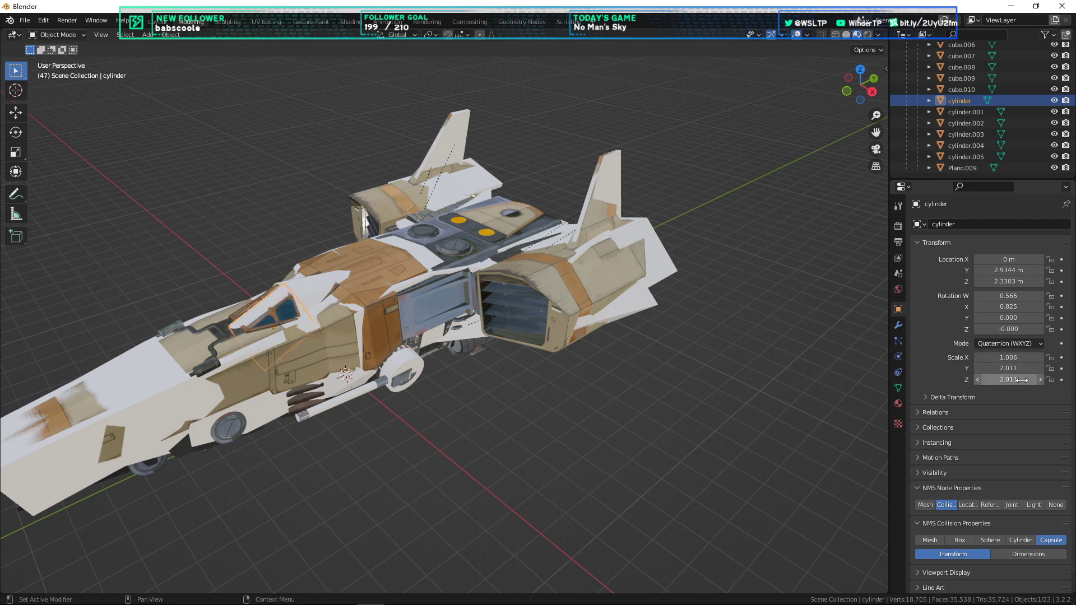
{"action": "left_click", "coordinate": [1024, 381]}
{"action": "left_click", "coordinate": [1024, 382]}
{"action": "key", "text": "ctrl+v"}
{"action": "key", "text": "Return"}
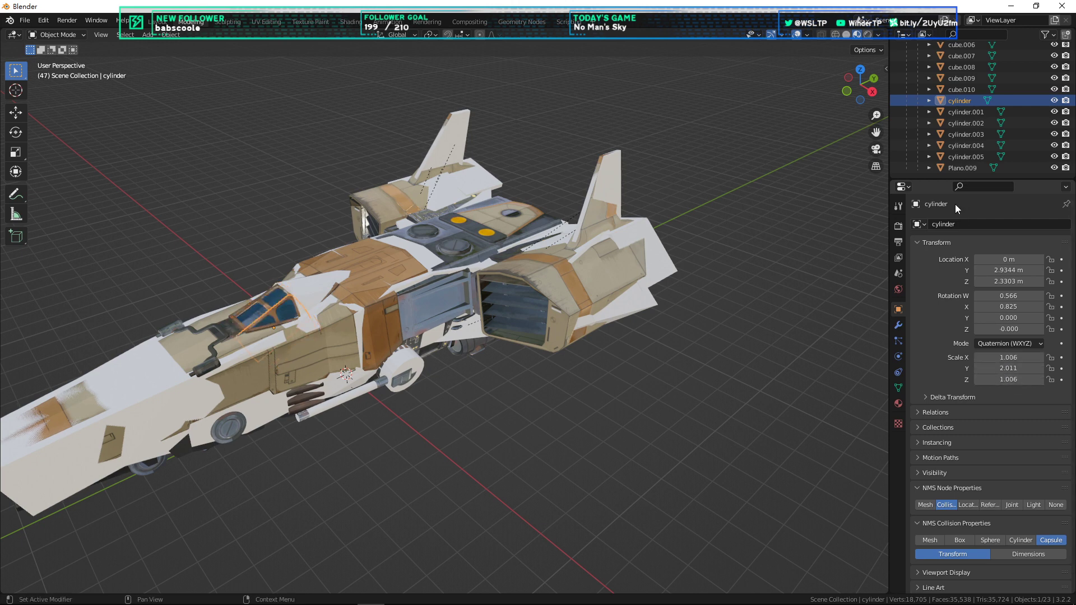
Step: Halve the X and Z scale of cylinder.001 behind the cockpit to 1.006 each
{"action": "left_click", "coordinate": [959, 111]}
{"action": "left_click", "coordinate": [1023, 357]}
{"action": "left_click", "coordinate": [1023, 358]}
{"action": "key", "text": "ctrl+v"}
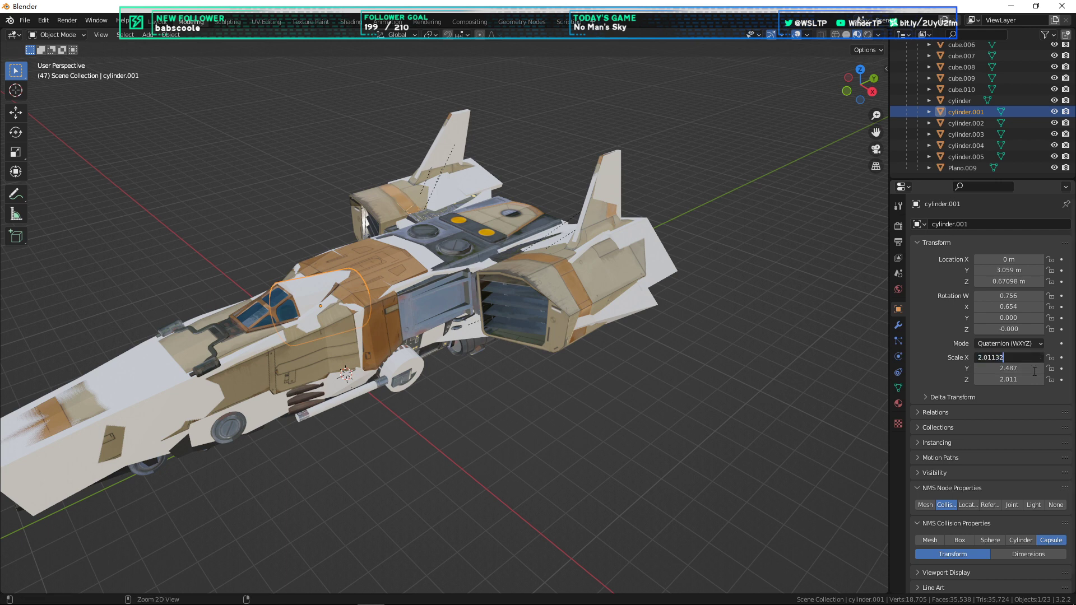
{"action": "key", "text": "Return"}
{"action": "left_click", "coordinate": [1024, 380]}
{"action": "left_click", "coordinate": [1024, 382]}
{"action": "key", "text": "ctrl+v"}
{"action": "key", "text": "Return"}
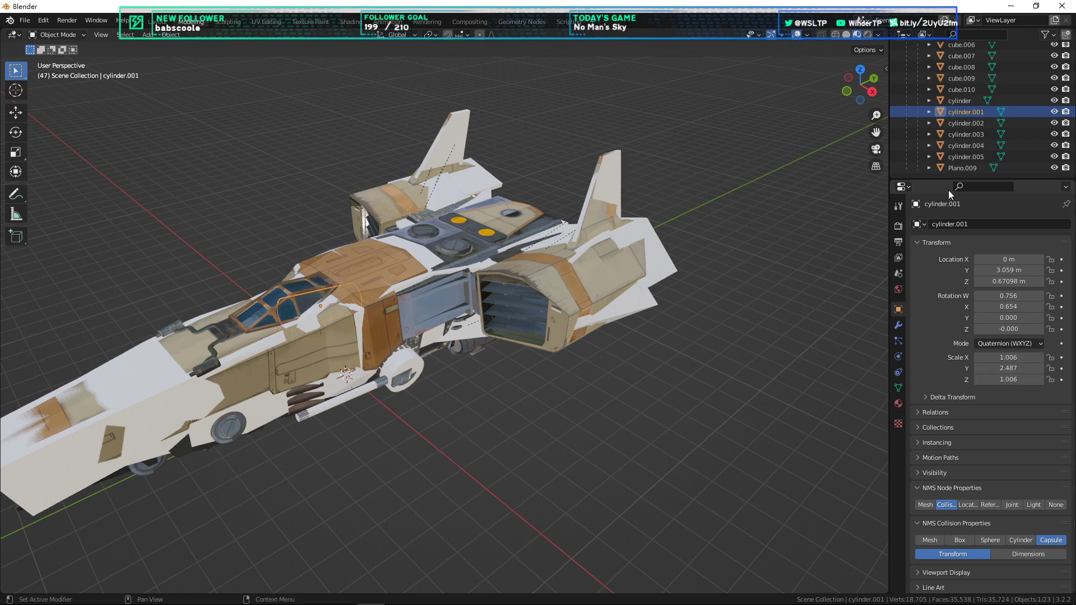
Step: Halve the X and Z scale of the gun barrel capsule cylinder.002 to 0.126 each
{"action": "left_click", "coordinate": [959, 122]}
{"action": "left_click", "coordinate": [1008, 346]}
{"action": "left_click", "coordinate": [1008, 347]}
{"action": "key", "text": "ctrl+v"}
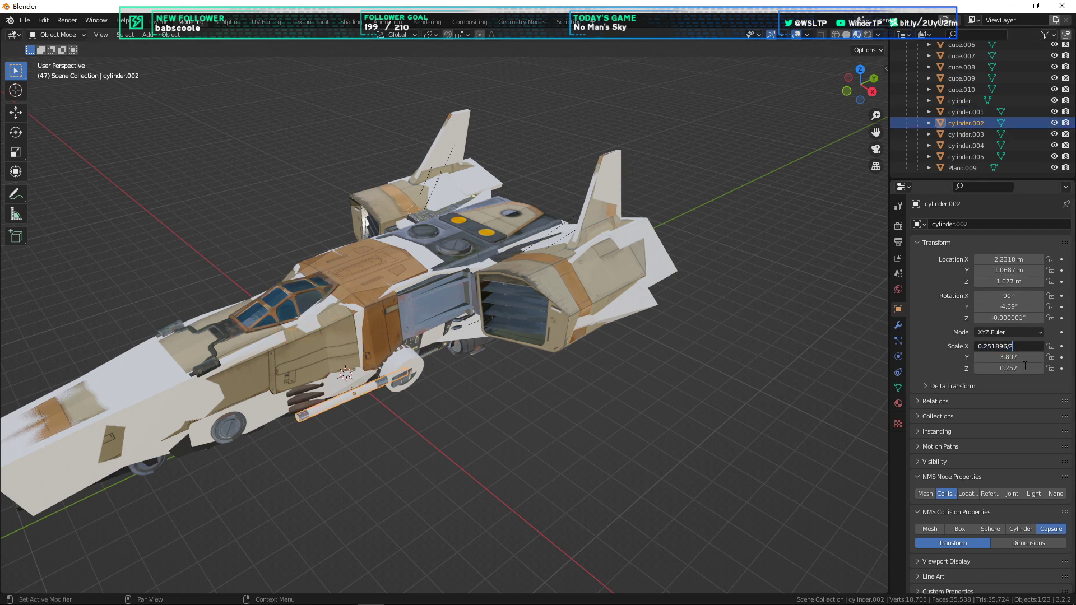
{"action": "key", "text": "Return"}
{"action": "left_click", "coordinate": [1009, 368]}
{"action": "left_click", "coordinate": [1009, 369]}
{"action": "key", "text": "ctrl+v"}
{"action": "key", "text": "Return"}
Step: Give the opposite gun barrel capsule, cylinder.003, the same halved X and Z scale of 0.126
{"action": "left_click", "coordinate": [965, 134]}
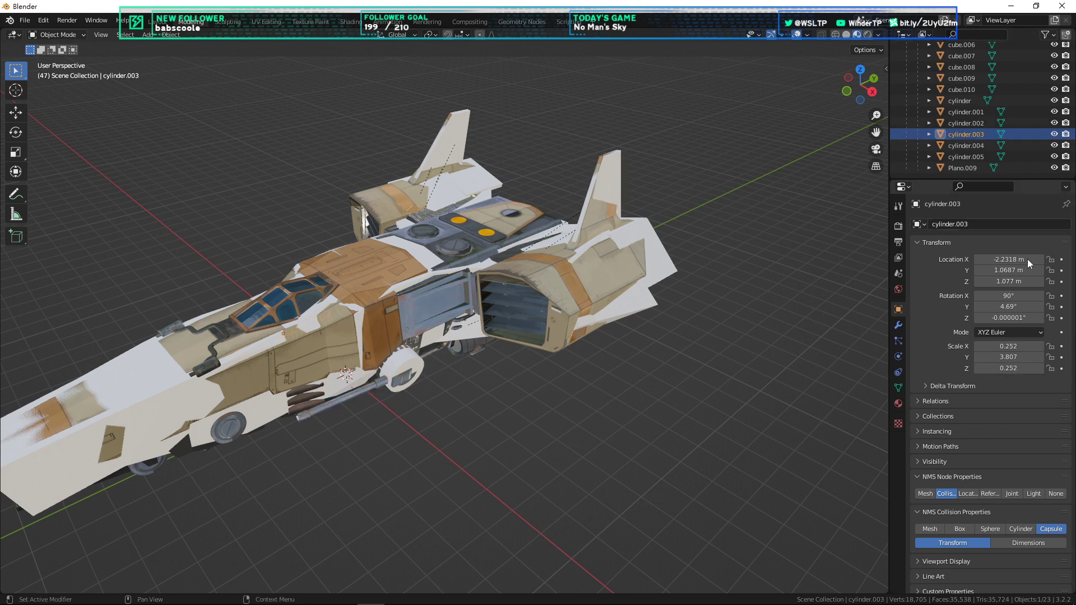
{"action": "left_click", "coordinate": [1019, 347]}
{"action": "left_click", "coordinate": [1019, 346]}
{"action": "key", "text": "ctrl+v"}
{"action": "key", "text": "Return"}
{"action": "left_click", "coordinate": [1009, 368]}
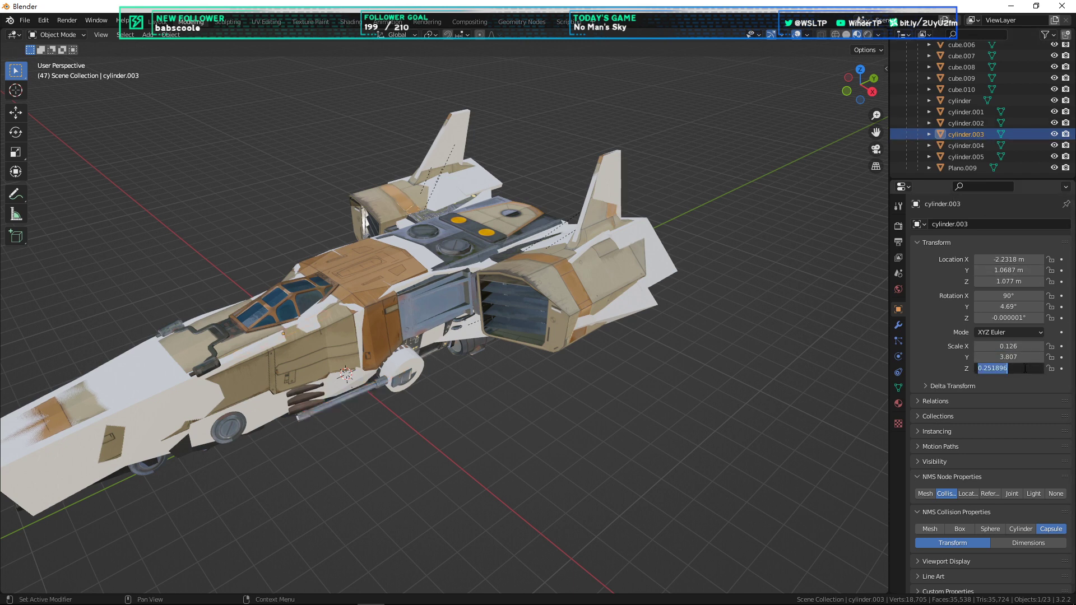
{"action": "left_click", "coordinate": [1008, 368]}
{"action": "key", "text": "ctrl+v"}
{"action": "key", "text": "Return"}
Step: Halve the X and Z scale of the gun mount capsule cylinder.004 to 0.724 each
{"action": "left_click", "coordinate": [965, 146]}
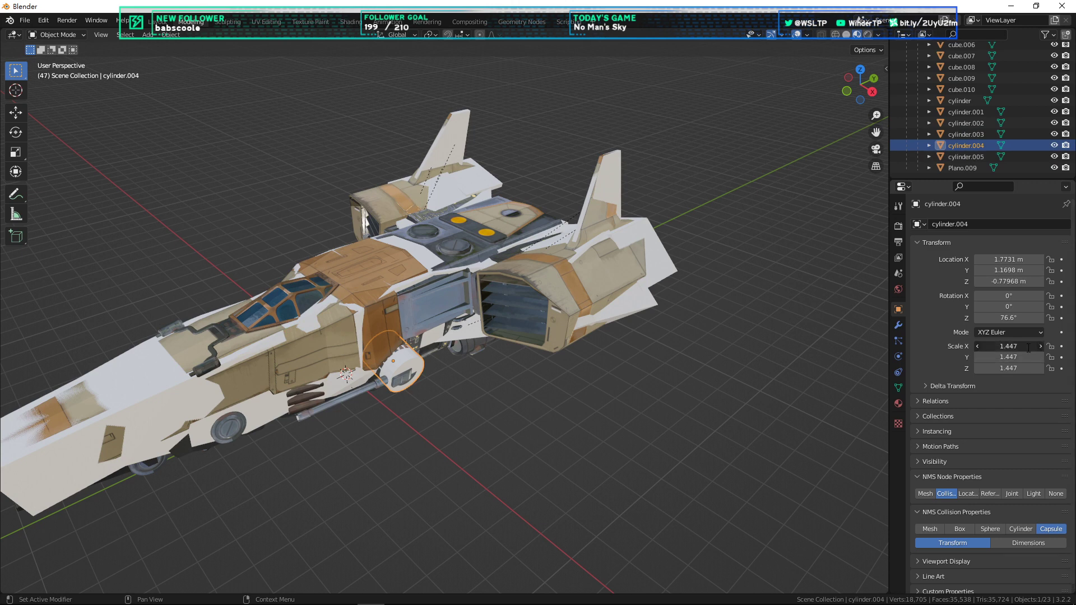
{"action": "double_click", "coordinate": [1024, 368]}
{"action": "key", "text": "ctrl+c"}
Step: Halve the X and Z scale of the mirrored gun mount capsule cylinder.005 to 0.724 each
{"action": "left_click", "coordinate": [965, 157]}
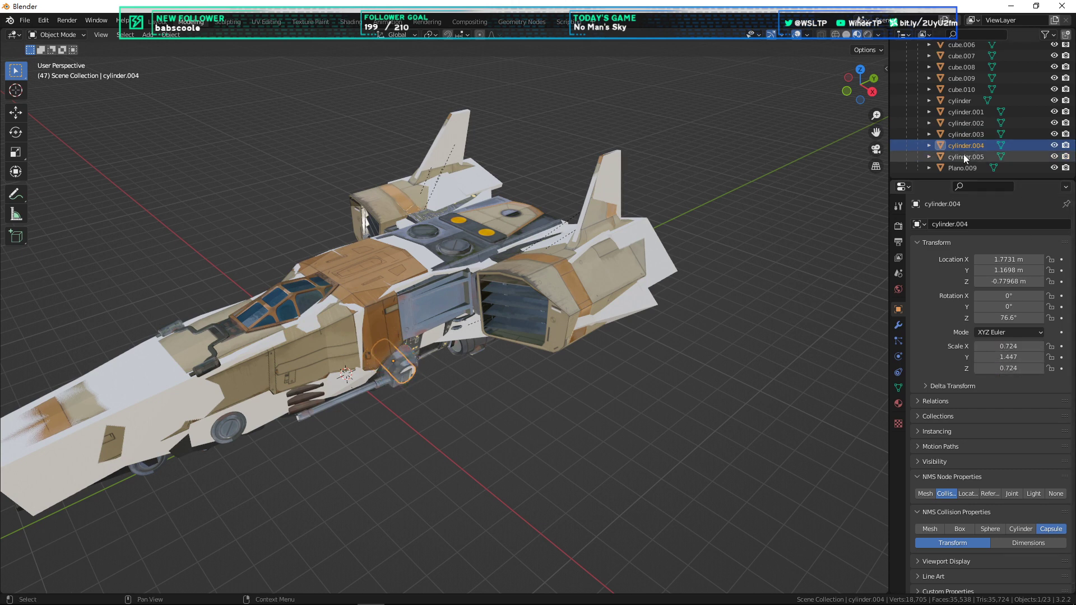
{"action": "double_click", "coordinate": [1019, 347]}
{"action": "key", "text": "ctrl+v"}
{"action": "key", "text": "ctrl+v"}
{"action": "key", "text": "Return"}
{"action": "double_click", "coordinate": [1008, 368]}
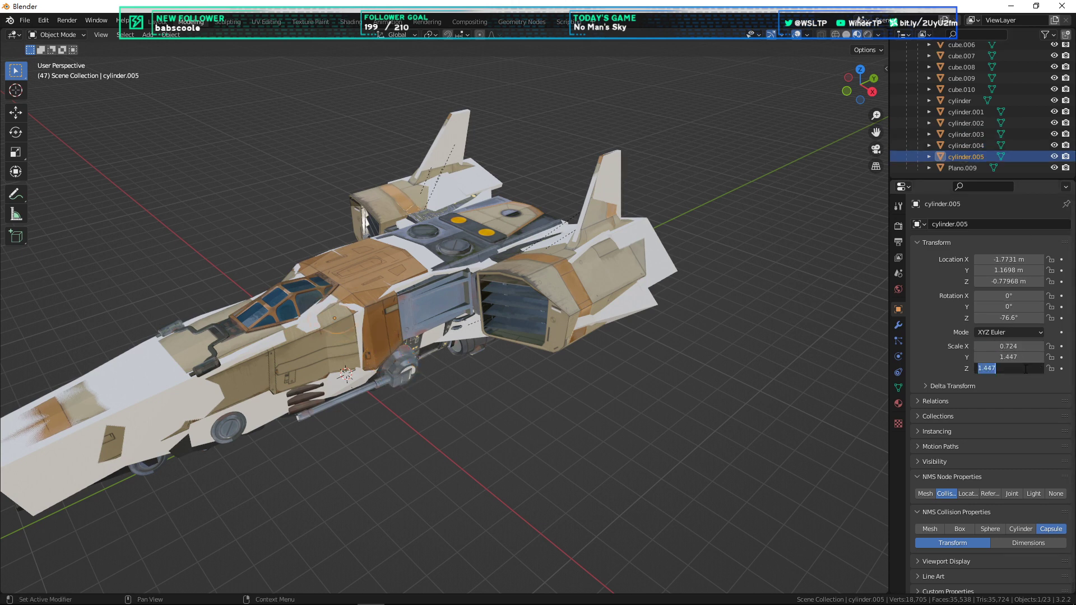
{"action": "key", "text": "ctrl+v"}
{"action": "key", "text": "Return"}
Step: Inspect the rescaled capsules around both side gun mounts, and select the barrel capsule cylinder.002
{"action": "middle_click_drag", "start_coordinate": [354, 449], "coordinate": [476, 424]}
{"action": "scroll", "coordinate": [586, 375], "scroll_direction": "up", "scroll_amount": 5}
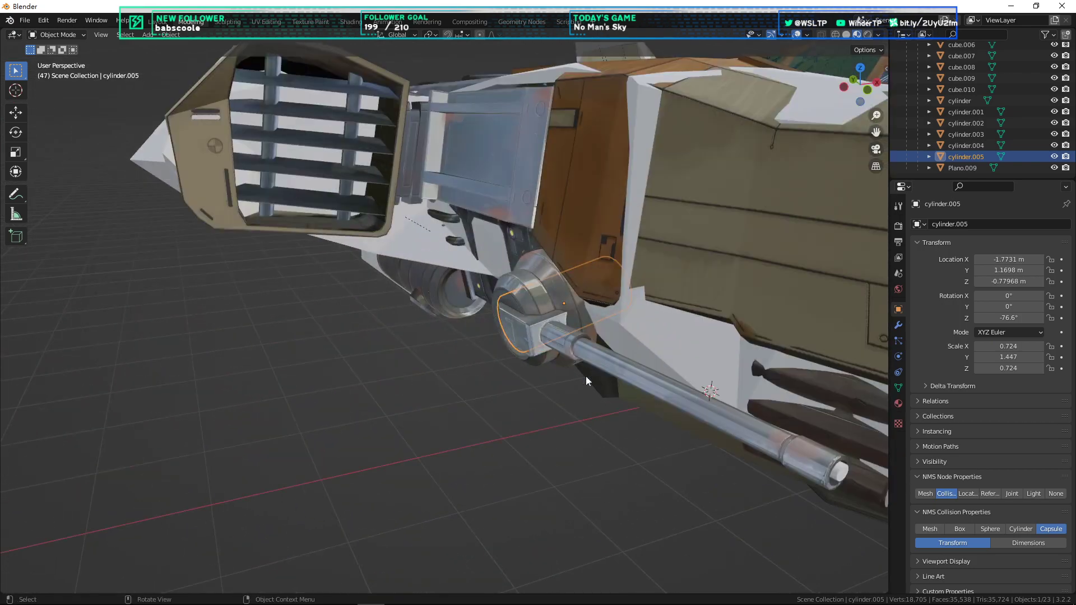
{"action": "middle_click_drag", "start_coordinate": [586, 375], "coordinate": [654, 385]}
{"action": "scroll", "coordinate": [607, 355], "scroll_direction": "down", "scroll_amount": 1}
{"action": "middle_click_drag", "start_coordinate": [607, 355], "coordinate": [590, 329]}
{"action": "middle_click_drag", "start_coordinate": [720, 252], "coordinate": [734, 279]}
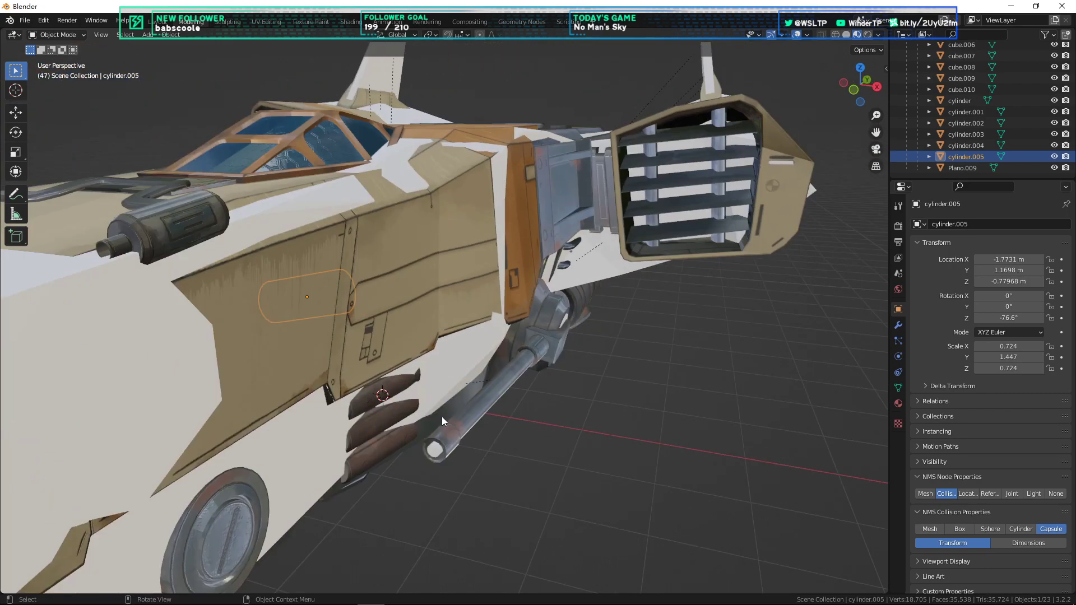
{"action": "left_click", "coordinate": [440, 451]}
{"action": "middle_click_drag", "start_coordinate": [440, 451], "coordinate": [512, 418]}
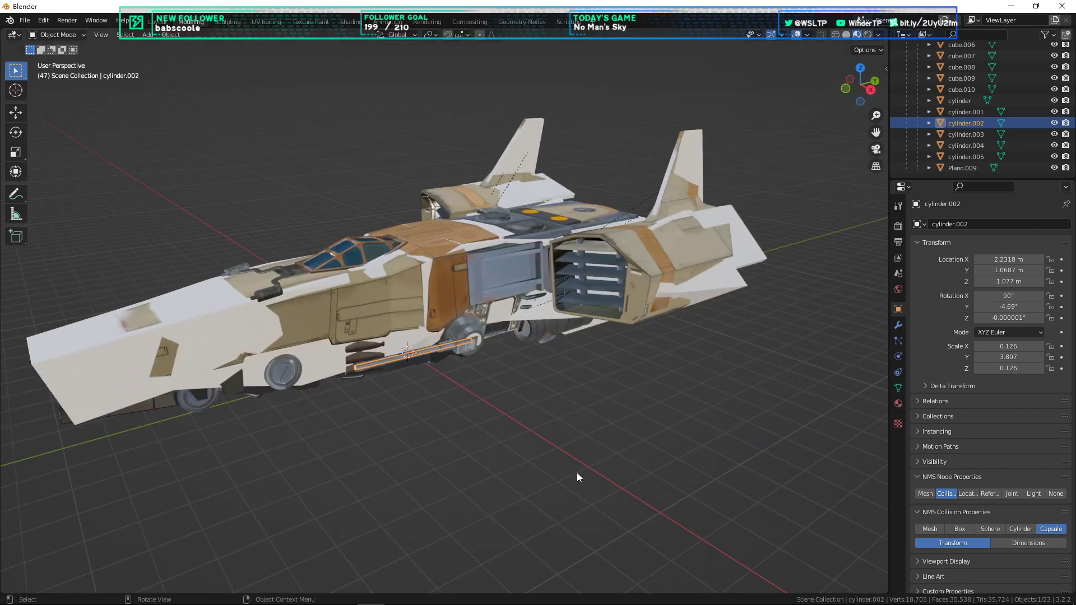
Step: Examine how cylinder.002 fits inside the gun barrel, deselect it, and check the collision coverage along the ship's side
{"action": "mouse_move", "coordinate": [416, 602]}
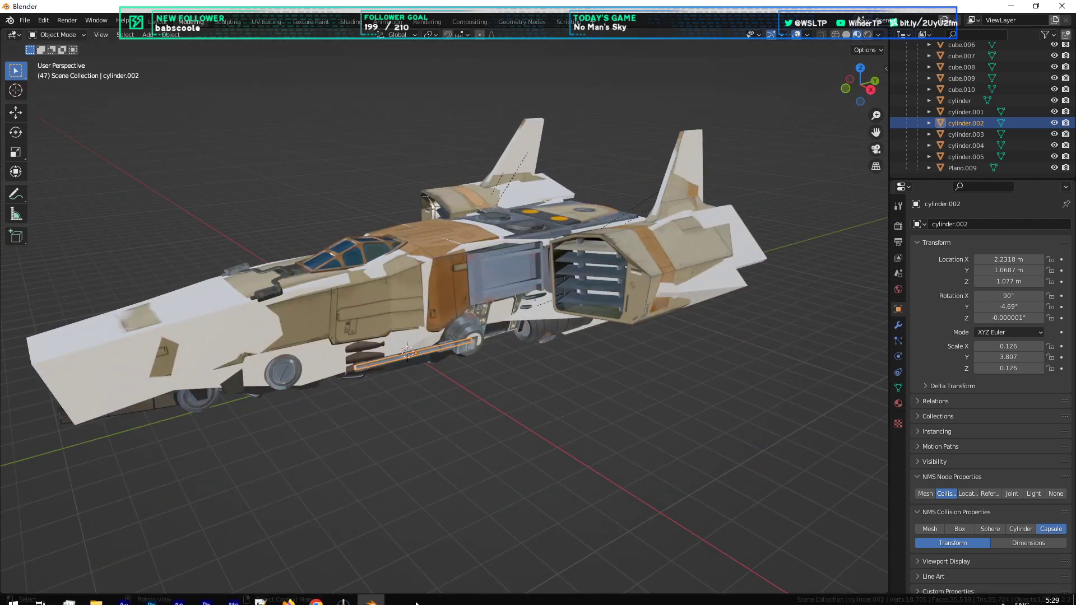
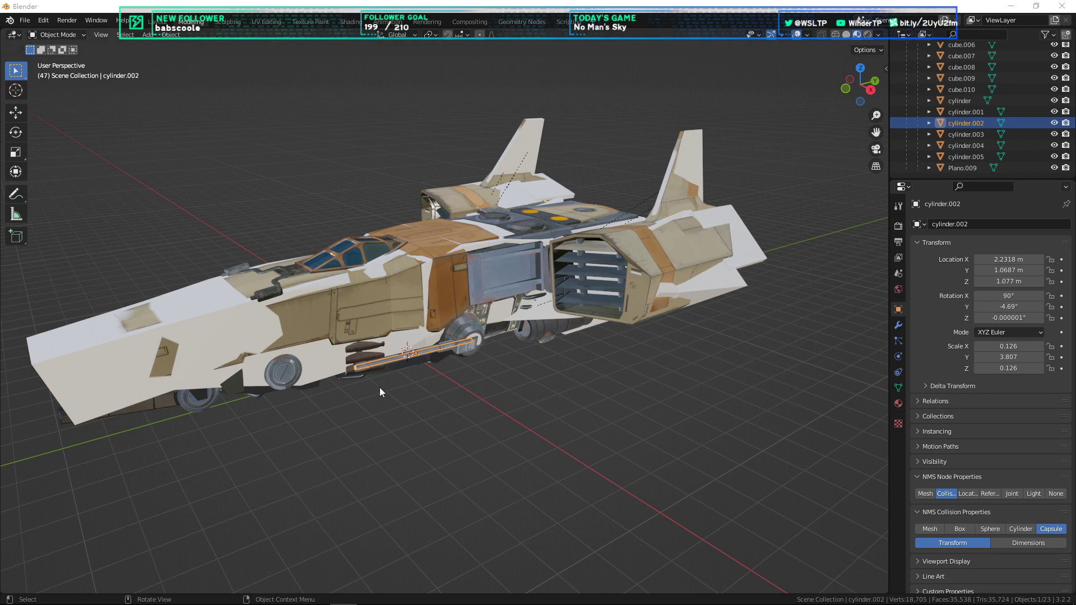
{"action": "scroll", "coordinate": [493, 356], "scroll_direction": "up", "scroll_amount": 3}
{"action": "middle_click_drag", "start_coordinate": [379, 388], "coordinate": [486, 362]}
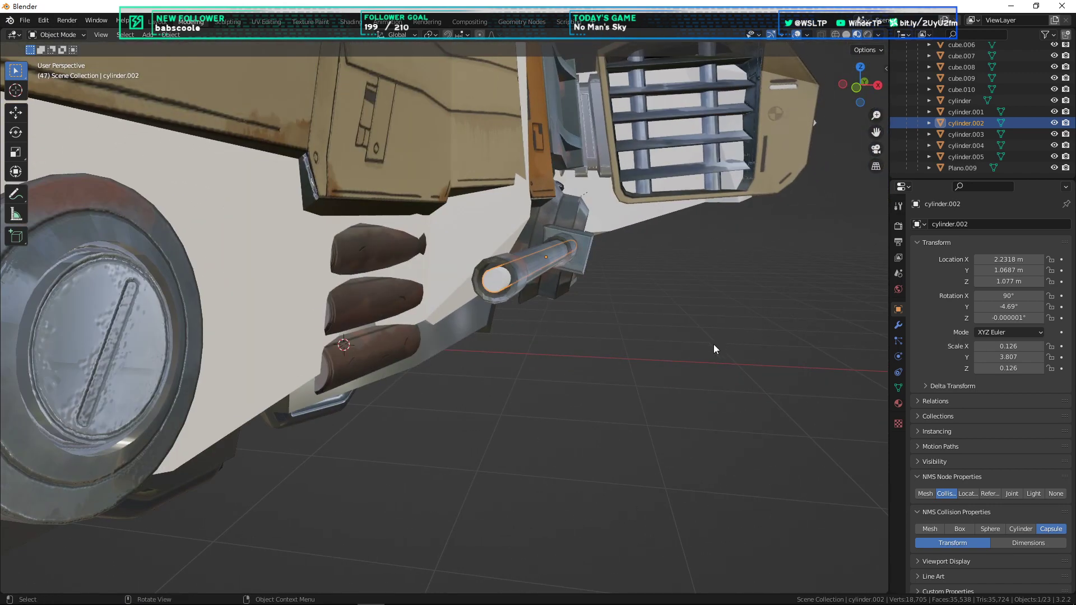
{"action": "middle_click_drag", "start_coordinate": [714, 351], "coordinate": [526, 372]}
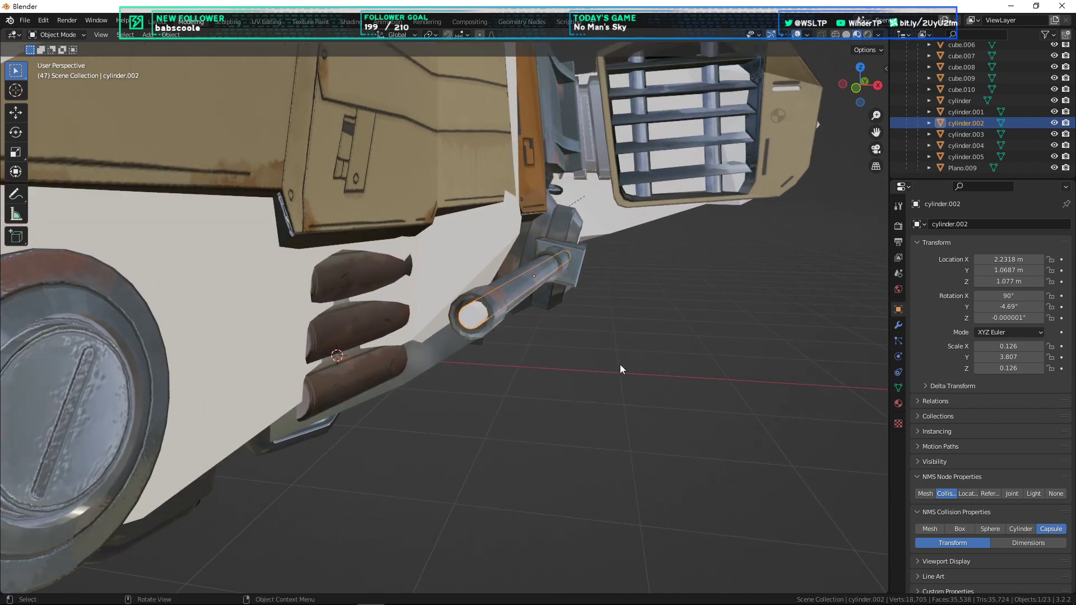
{"action": "mouse_move", "coordinate": [620, 370]}
{"action": "middle_mouse_down"}
{"action": "mouse_move", "coordinate": [651, 353]}
{"action": "mouse_move", "coordinate": [589, 385]}
{"action": "mouse_move", "coordinate": [487, 399]}
{"action": "mouse_move", "coordinate": [620, 366]}
{"action": "middle_mouse_up"}
{"action": "scroll", "coordinate": [638, 363], "scroll_direction": "down", "scroll_amount": 2}
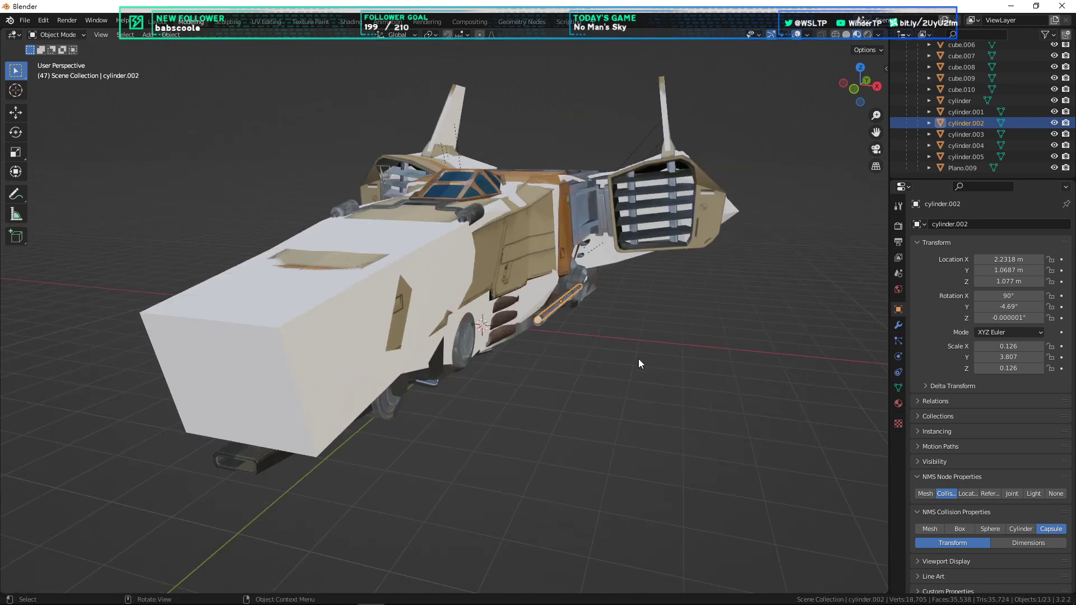
{"action": "middle_click_drag", "start_coordinate": [682, 363], "coordinate": [636, 372]}
{"action": "scroll", "coordinate": [625, 373], "scroll_direction": "up", "scroll_amount": 3}
{"action": "scroll", "coordinate": [624, 373], "scroll_direction": "down", "scroll_amount": 4}
{"action": "left_click", "coordinate": [637, 372]}
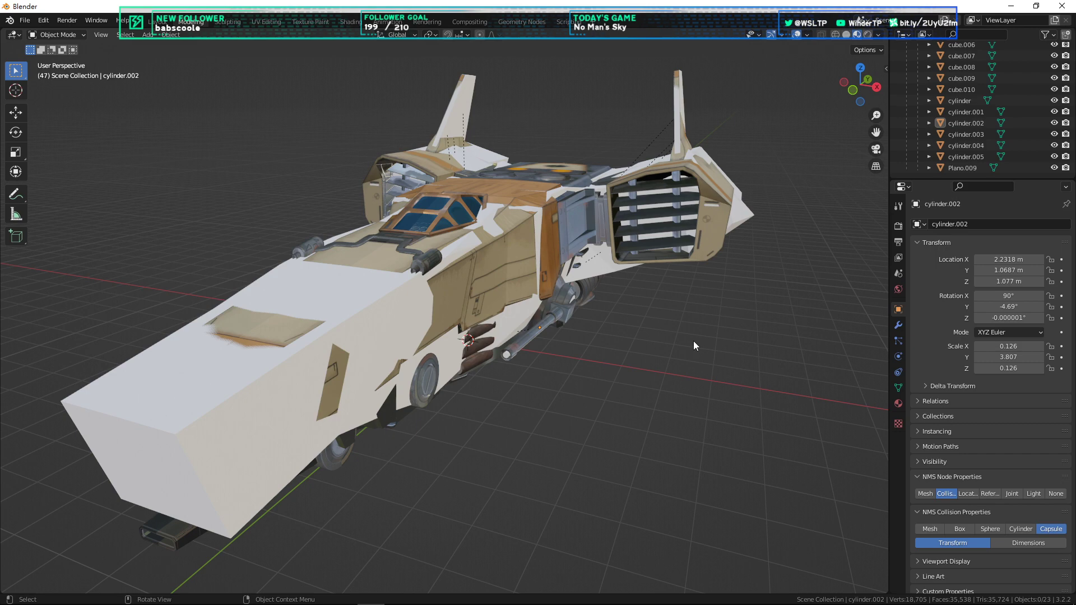
{"action": "mouse_move", "coordinate": [653, 398]}
{"action": "middle_mouse_down"}
{"action": "mouse_move", "coordinate": [591, 391]}
{"action": "mouse_move", "coordinate": [641, 400]}
{"action": "middle_mouse_up"}
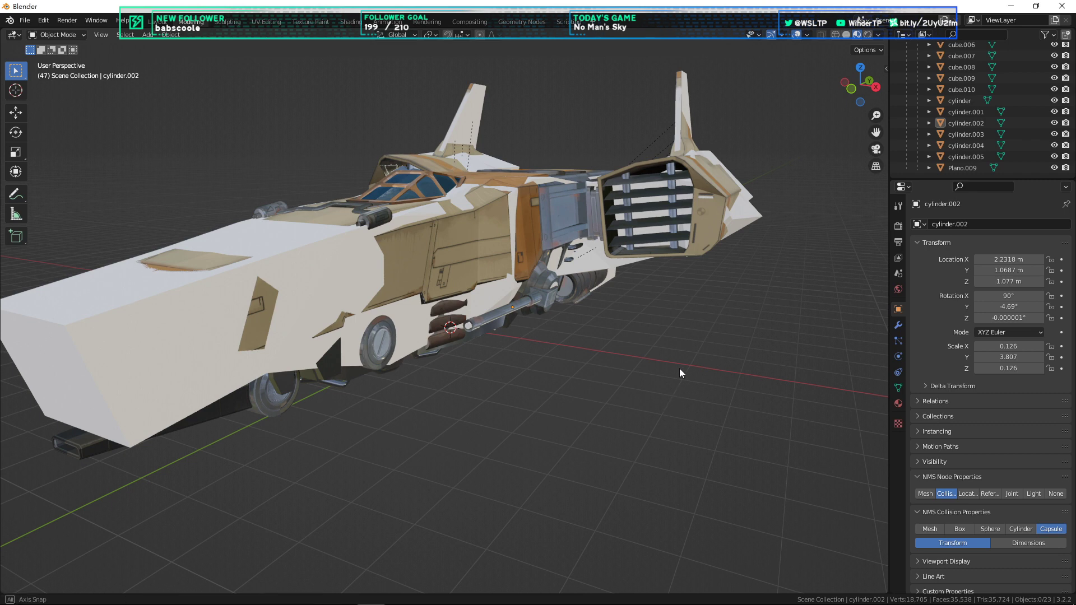
{"action": "middle_click_drag", "start_coordinate": [680, 371], "coordinate": [573, 401]}
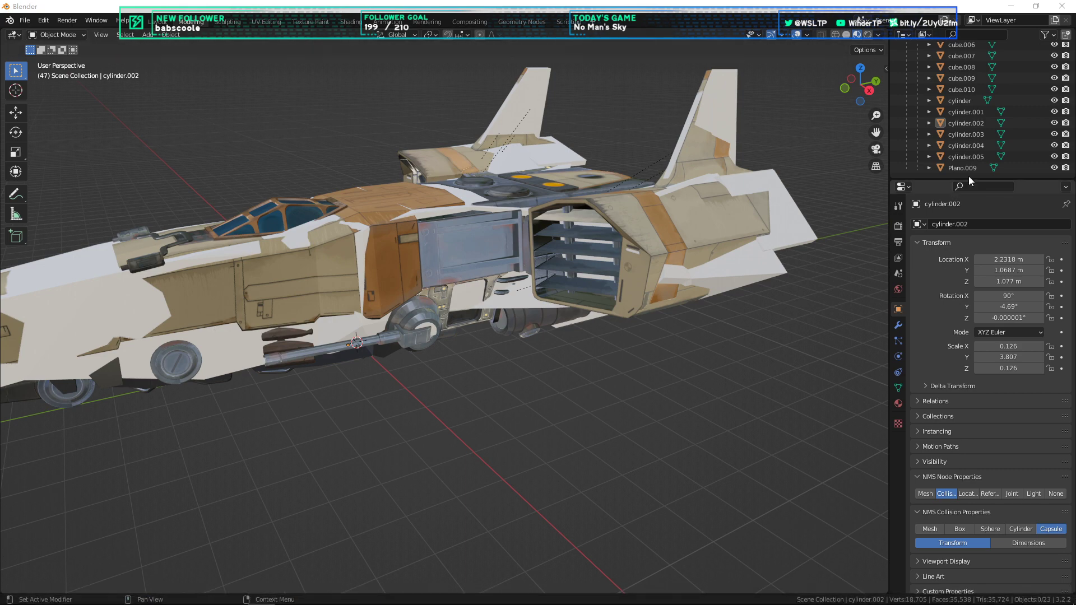
Step: Select the Collisions locator and review the collision nodes parented under it against the ship
{"action": "scroll", "coordinate": [953, 112], "scroll_direction": "up", "scroll_amount": 6}
{"action": "left_click", "coordinate": [948, 91]}
{"action": "scroll", "coordinate": [955, 99], "scroll_direction": "down", "scroll_amount": 6}
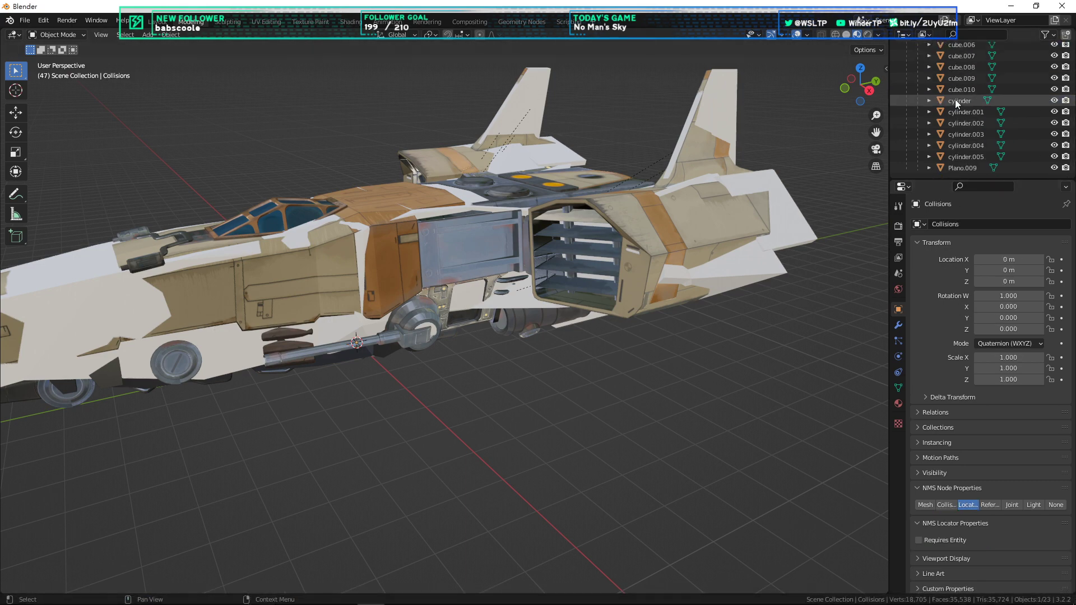
{"action": "scroll", "coordinate": [765, 327], "scroll_direction": "down", "scroll_amount": 4}
{"action": "middle_click_drag", "start_coordinate": [707, 362], "coordinate": [661, 354]}
{"action": "scroll", "coordinate": [727, 368], "scroll_direction": "up", "scroll_amount": 2}
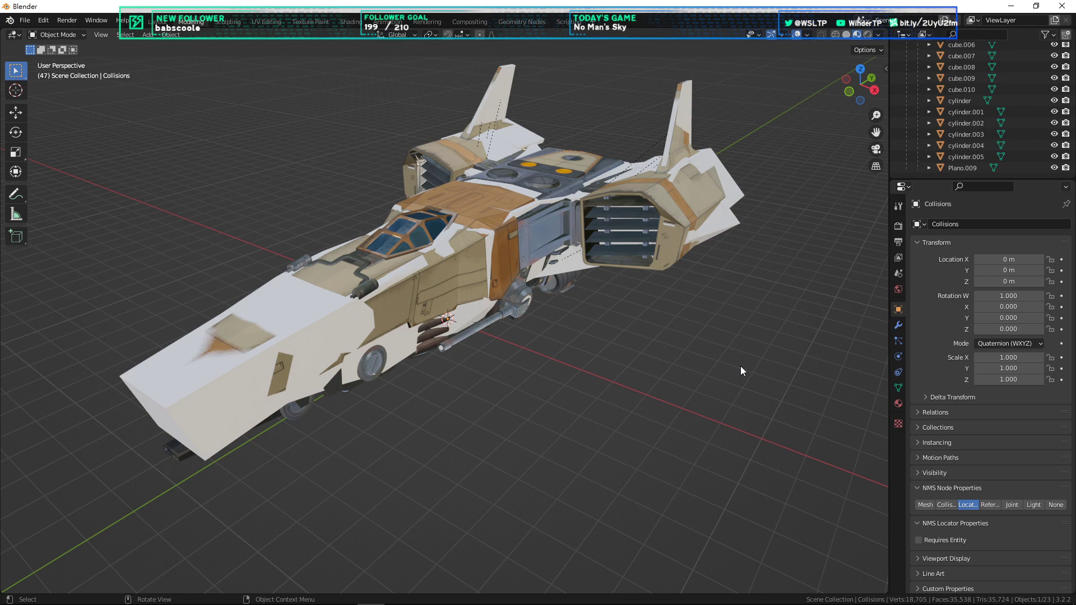
{"action": "middle_click_drag", "start_coordinate": [785, 288], "coordinate": [654, 384]}
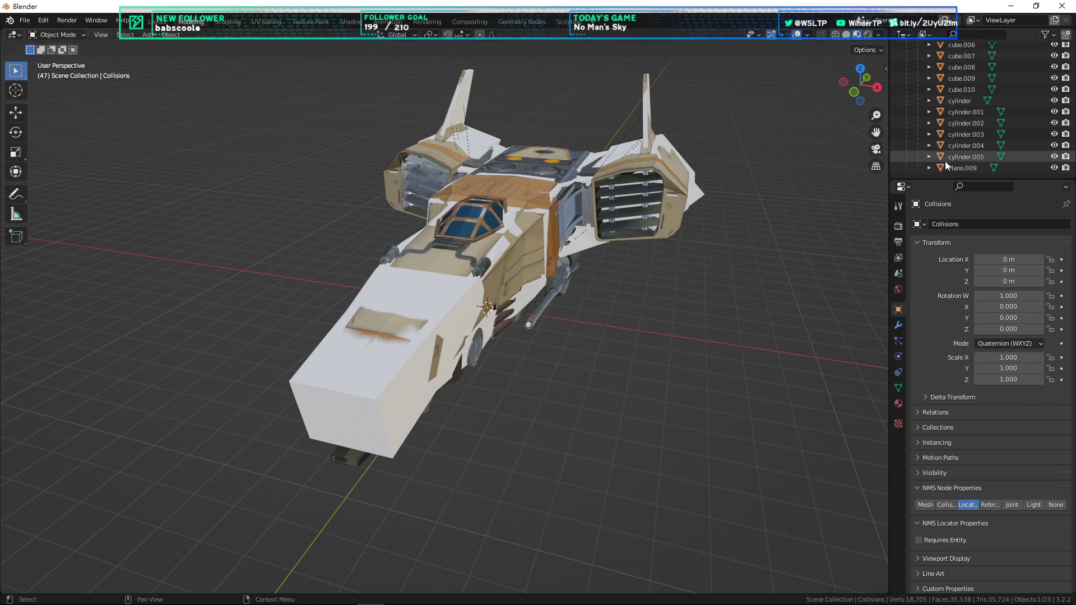
Step: Try moving all collision nodes from cube through Plano.009 together off the ship model, and deselect them
{"action": "left_click", "coordinate": [959, 167]}
{"action": "scroll", "coordinate": [967, 129], "scroll_direction": "up", "scroll_amount": 6}
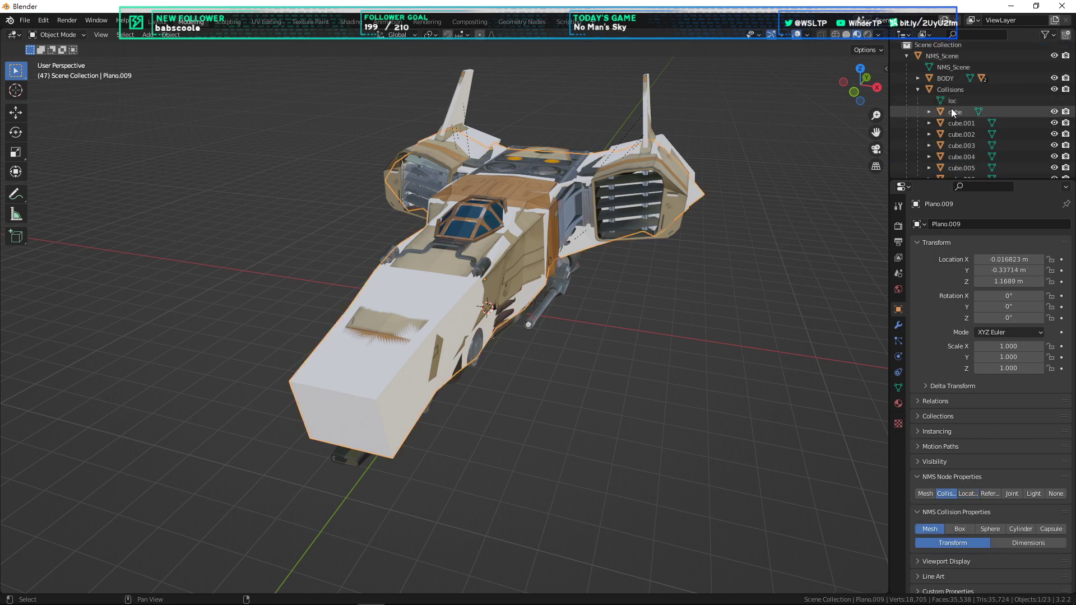
{"action": "left_click", "coordinate": [958, 112], "text": "shift"}
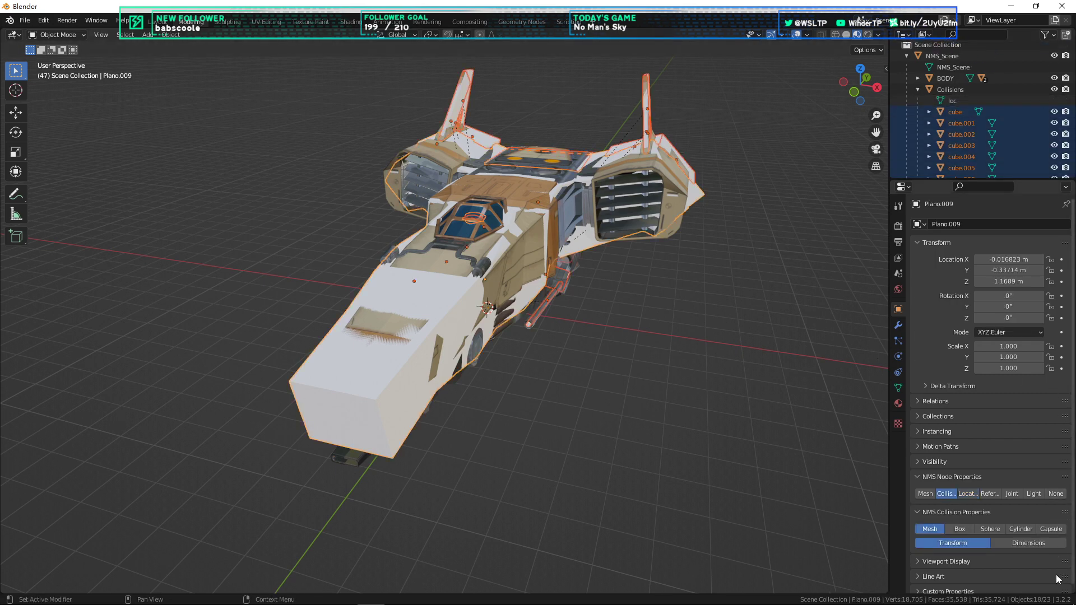
{"action": "middle_click_drag", "start_coordinate": [625, 282], "coordinate": [580, 352]}
{"action": "key", "text": "g"}
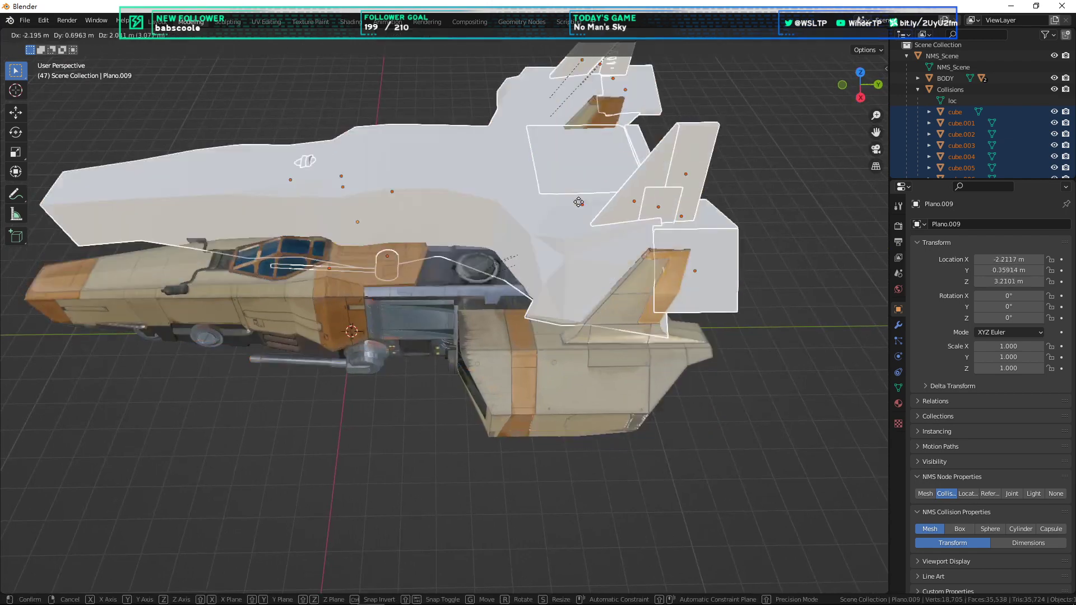
{"action": "right_click", "coordinate": [605, 122]}
{"action": "middle_click_drag", "start_coordinate": [531, 376], "coordinate": [572, 369]}
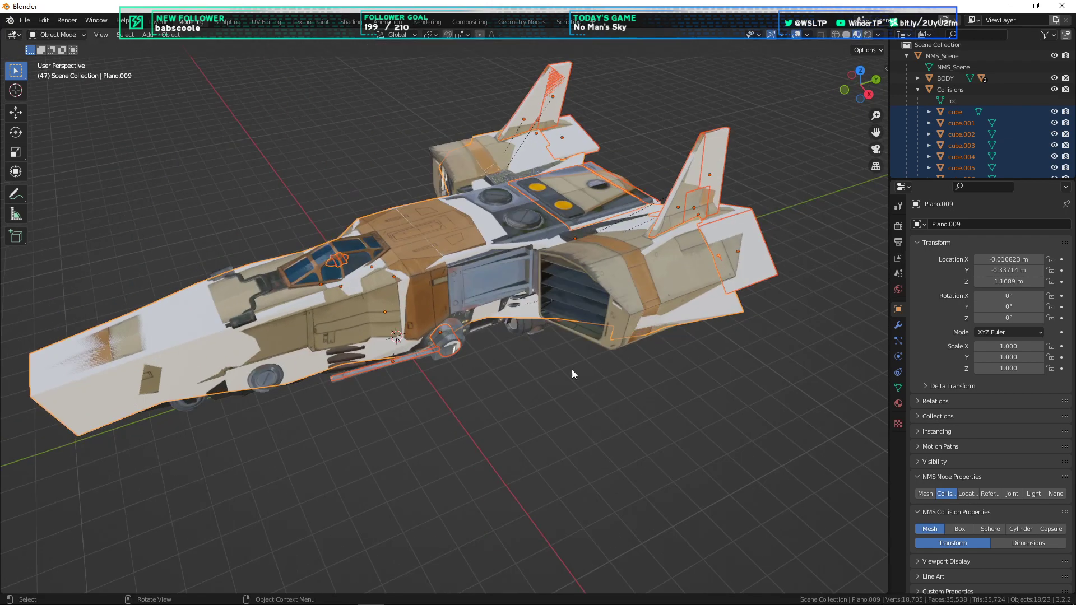
{"action": "left_click", "coordinate": [572, 369]}
Step: Review the primitive collision nodes from cube through cylinder.005 as one selection, deselect them, and select cylinder.005 alone
{"action": "scroll", "coordinate": [963, 104], "scroll_direction": "down", "scroll_amount": 1}
{"action": "scroll", "coordinate": [963, 100], "scroll_direction": "up", "scroll_amount": 2}
{"action": "left_click", "coordinate": [959, 115]}
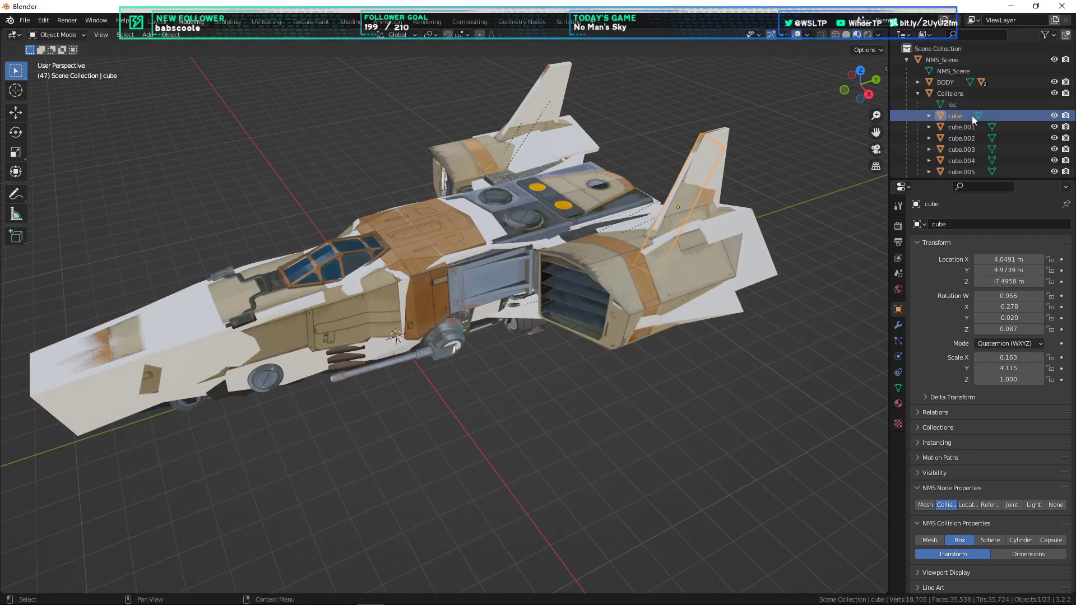
{"action": "middle_click_drag", "start_coordinate": [749, 354], "coordinate": [795, 314]}
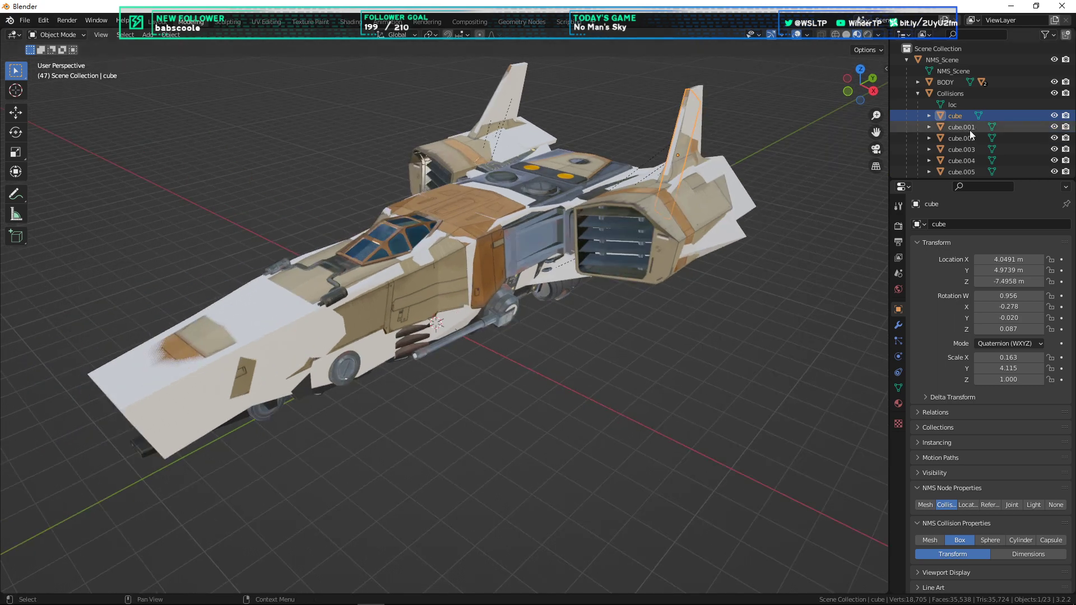
{"action": "scroll", "coordinate": [969, 126], "scroll_direction": "down", "scroll_amount": 6}
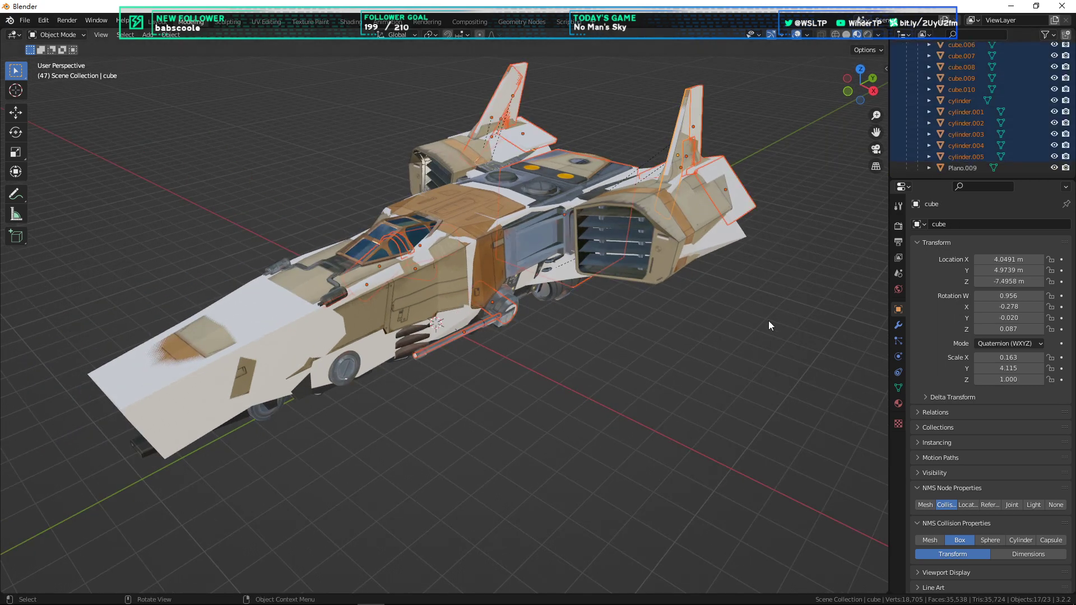
{"action": "left_click", "coordinate": [738, 341]}
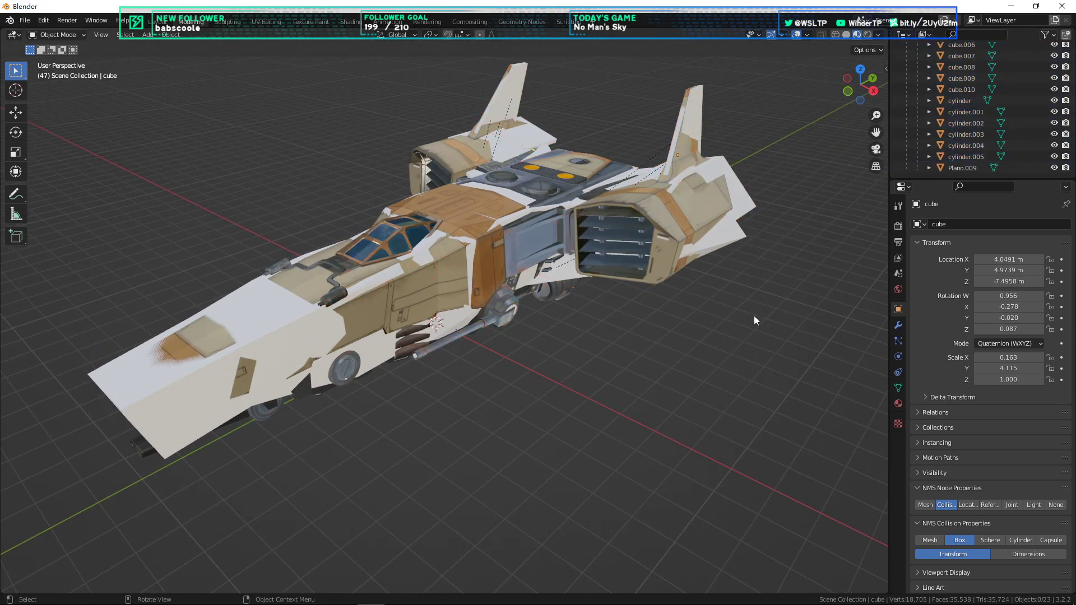
{"action": "middle_click_drag", "start_coordinate": [599, 211], "coordinate": [575, 283]}
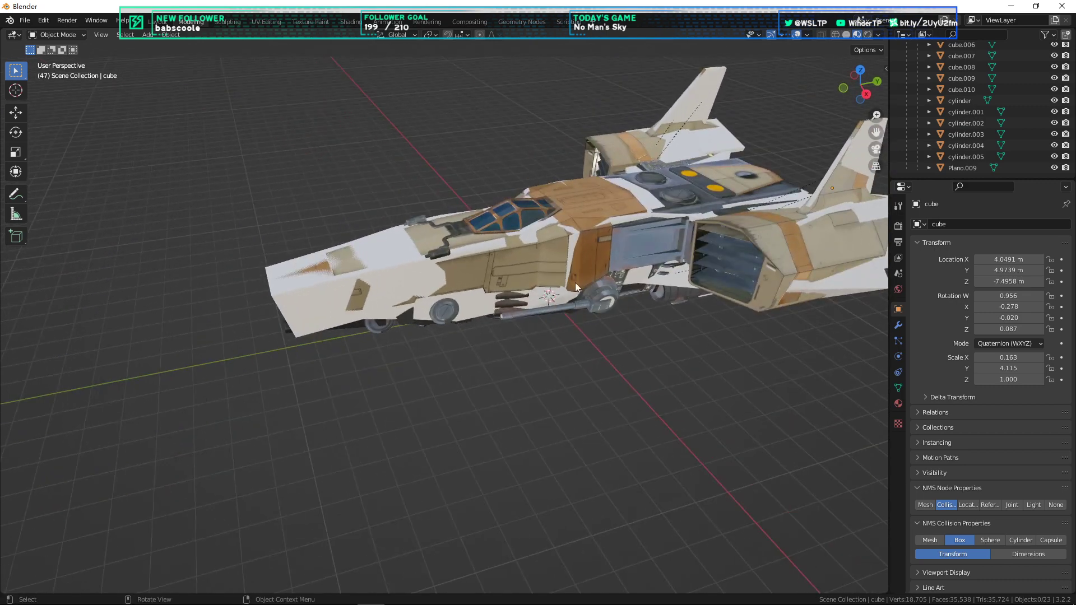
{"action": "left_click", "coordinate": [966, 159]}
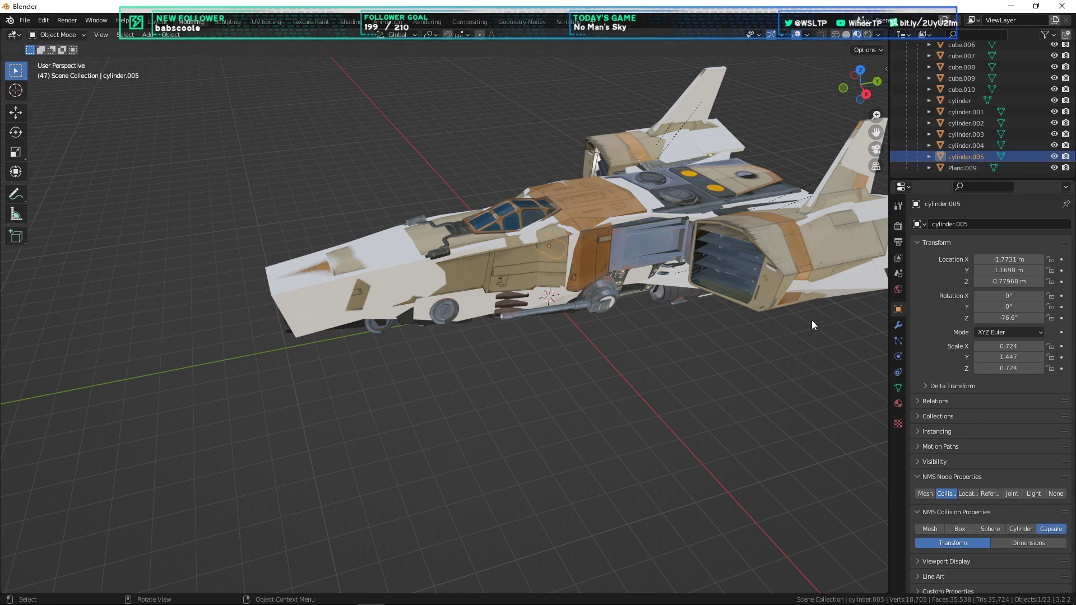
Step: Select cylinder.004 to check it on the ship, and try moving the mesh collision node Plano.009 off the model
{"action": "left_click", "coordinate": [960, 147]}
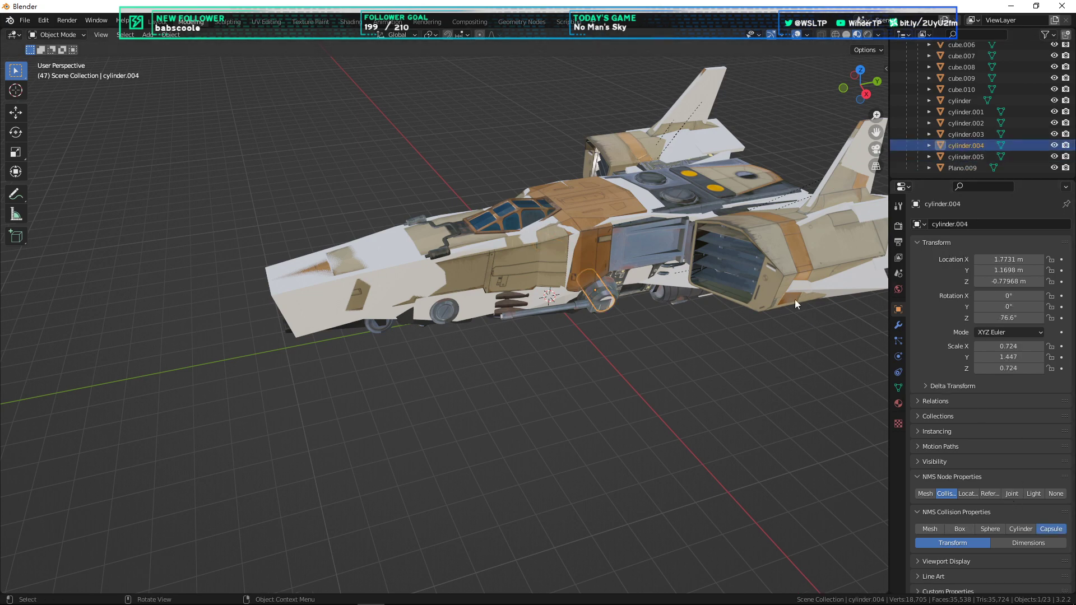
{"action": "middle_click_drag", "start_coordinate": [795, 300], "coordinate": [756, 346]}
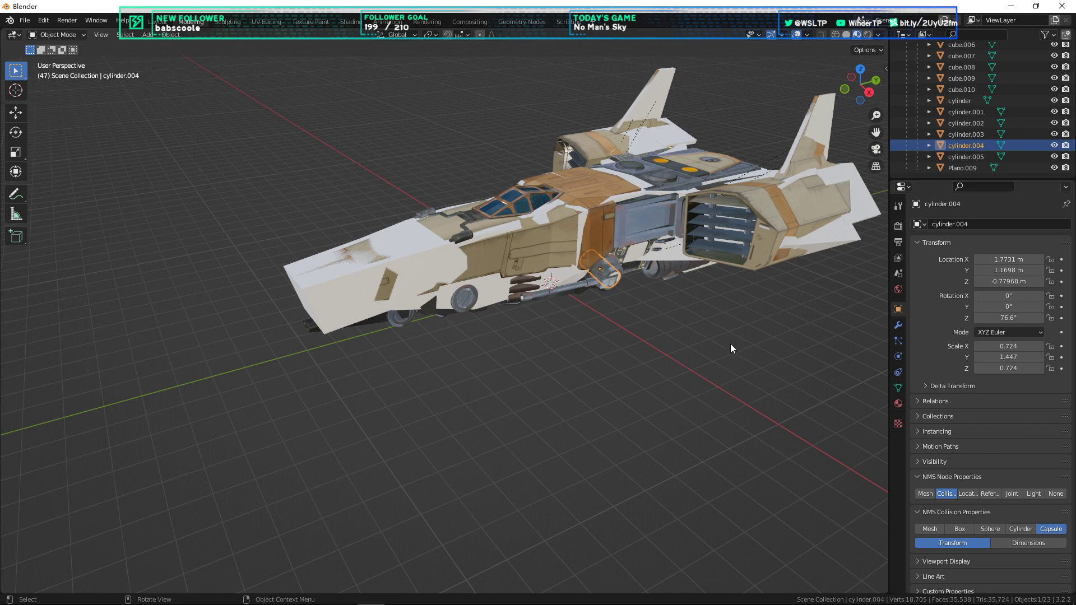
{"action": "left_click", "coordinate": [966, 168]}
{"action": "key", "text": "g"}
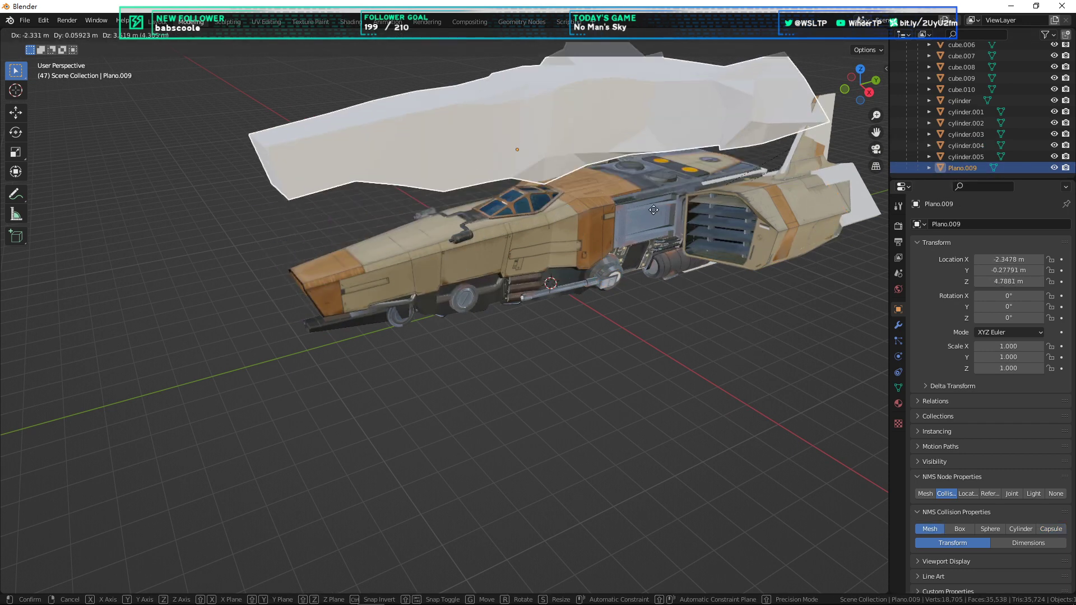
{"action": "right_click", "coordinate": [778, 407]}
{"action": "middle_click_drag", "start_coordinate": [664, 367], "coordinate": [781, 405]}
{"action": "key", "text": "g"}
{"action": "right_click", "coordinate": [735, 250]}
{"action": "scroll", "coordinate": [796, 381], "scroll_direction": "up", "scroll_amount": 4}
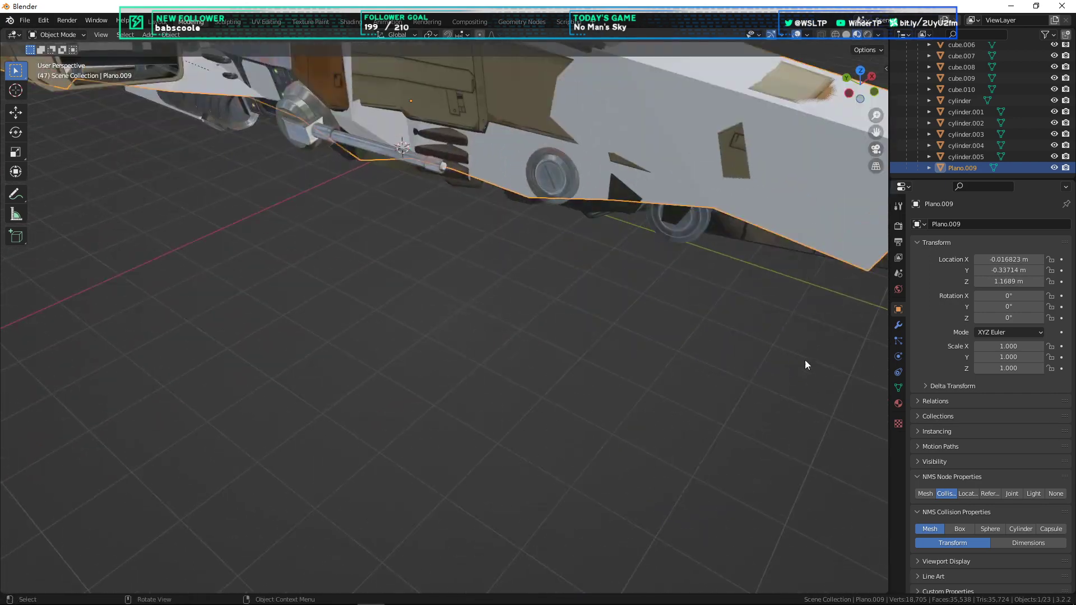
{"action": "middle_click_drag", "start_coordinate": [805, 360], "coordinate": [664, 358]}
{"action": "scroll", "coordinate": [665, 359], "scroll_direction": "down", "scroll_amount": 5}
{"action": "key", "text": "g"}
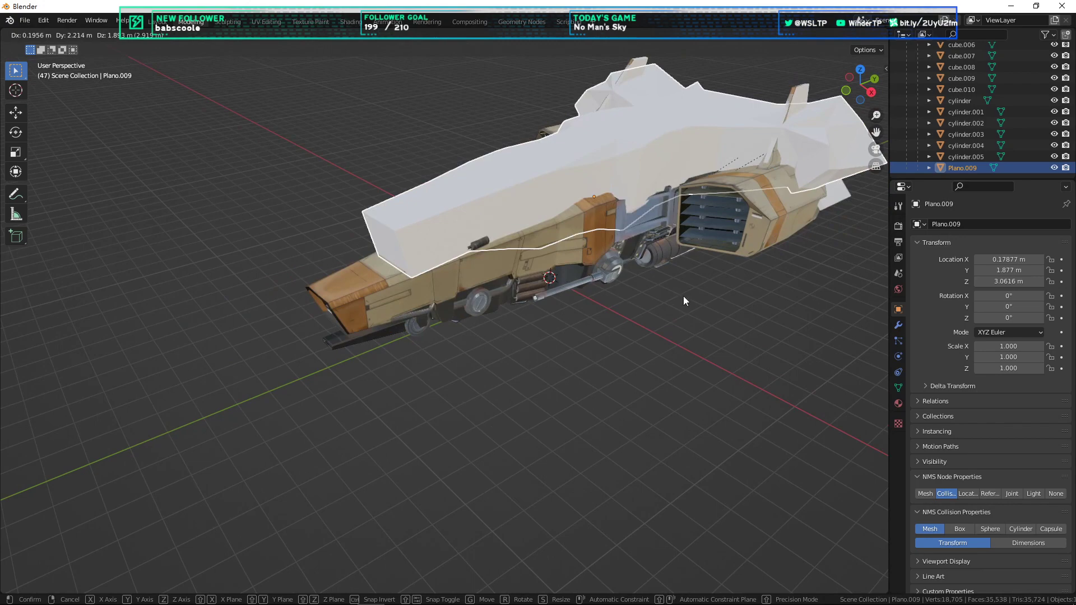
{"action": "right_click", "coordinate": [684, 296]}
Step: Examine the geometry of Plano.009 in Edit Mode, return to Object Mode, and view the ship from its nose
{"action": "key", "text": "Tab"}
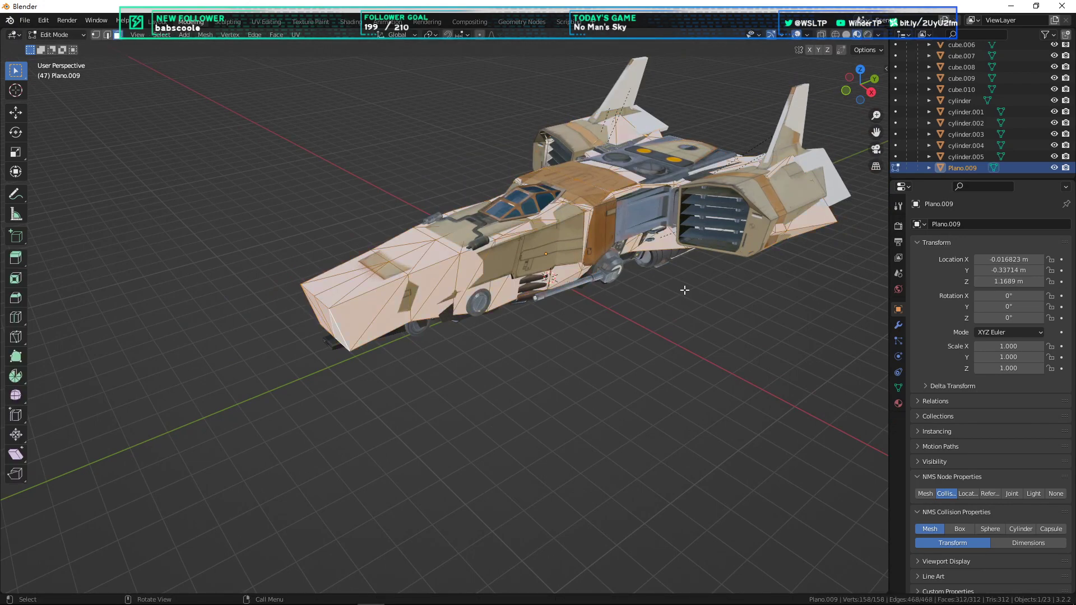
{"action": "key", "text": "Tab"}
{"action": "middle_click_drag", "start_coordinate": [659, 316], "coordinate": [724, 244]}
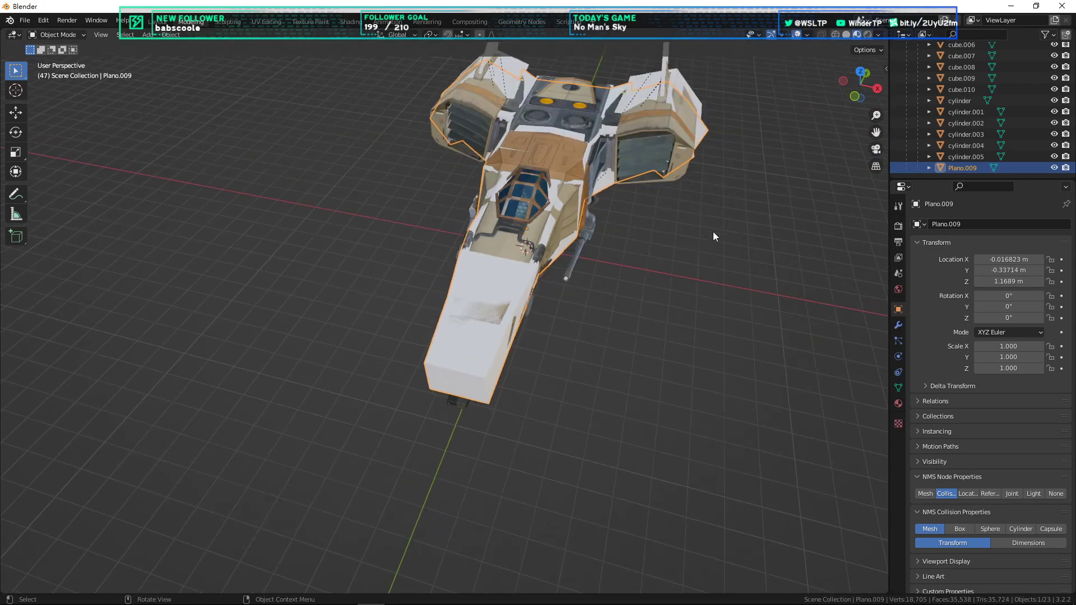
Step: Add a sphere collision node under the Collisions locator and select it
{"action": "scroll", "coordinate": [968, 108], "scroll_direction": "up", "scroll_amount": 5}
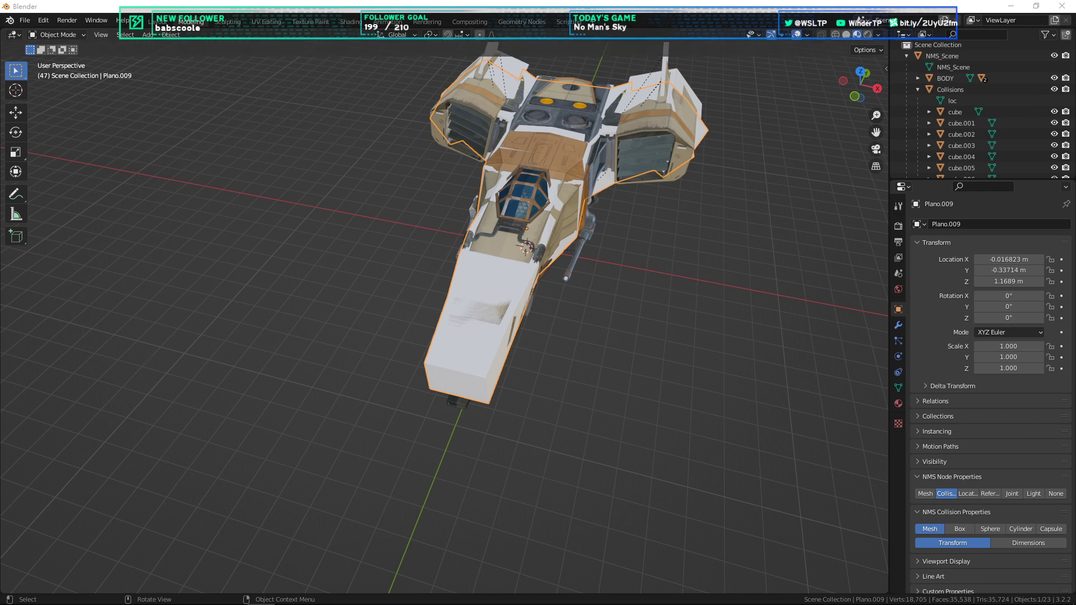
{"action": "left_click", "coordinate": [951, 89]}
{"action": "right_click", "coordinate": [671, 250]}
{"action": "mouse_move", "coordinate": [672, 253]}
{"action": "left_click", "coordinate": [754, 290]}
{"action": "scroll", "coordinate": [950, 102], "scroll_direction": "down", "scroll_amount": 5}
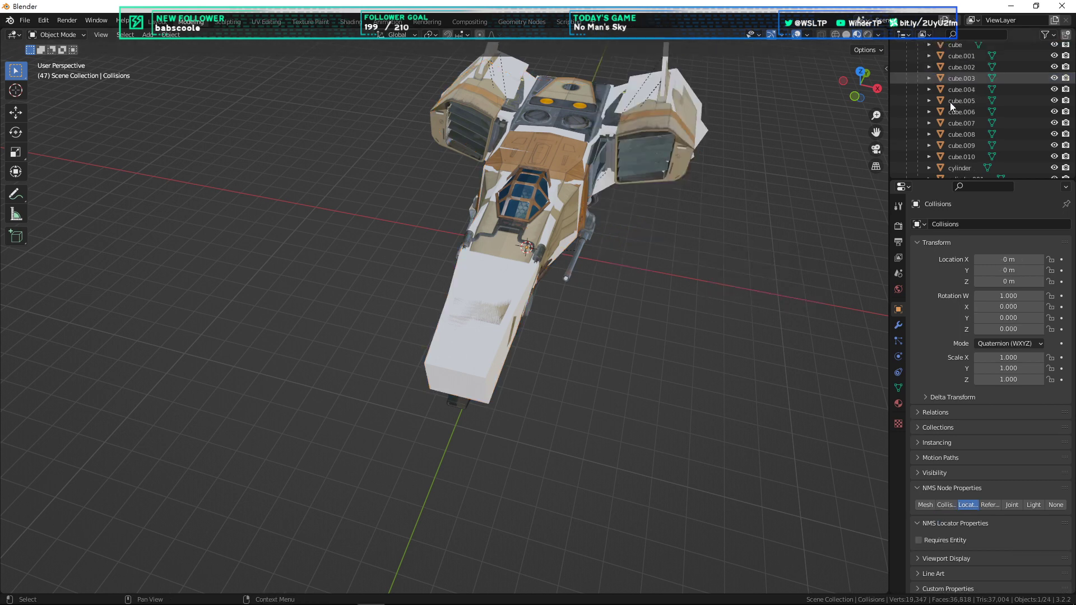
{"action": "left_click", "coordinate": [950, 157]}
{"action": "left_click", "coordinate": [957, 169]}
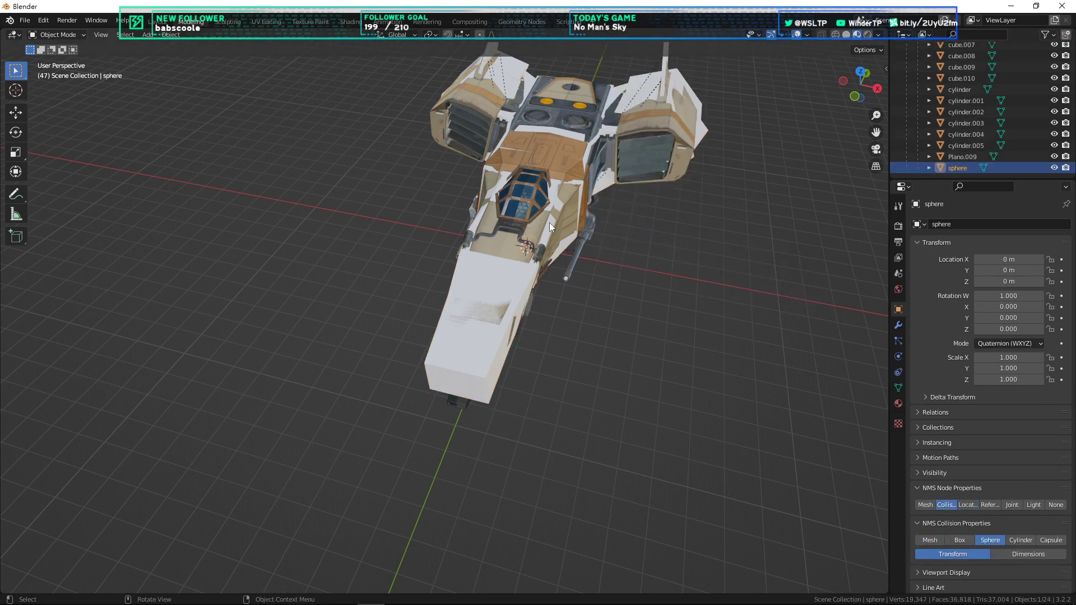
Step: Try moving the sphere collision node in the right orthographic view
{"action": "key", "text": "KP_3"}
{"action": "key", "text": "g"}
{"action": "key", "text": "Escape"}
{"action": "scroll", "coordinate": [496, 291], "scroll_direction": "up", "scroll_amount": 12}
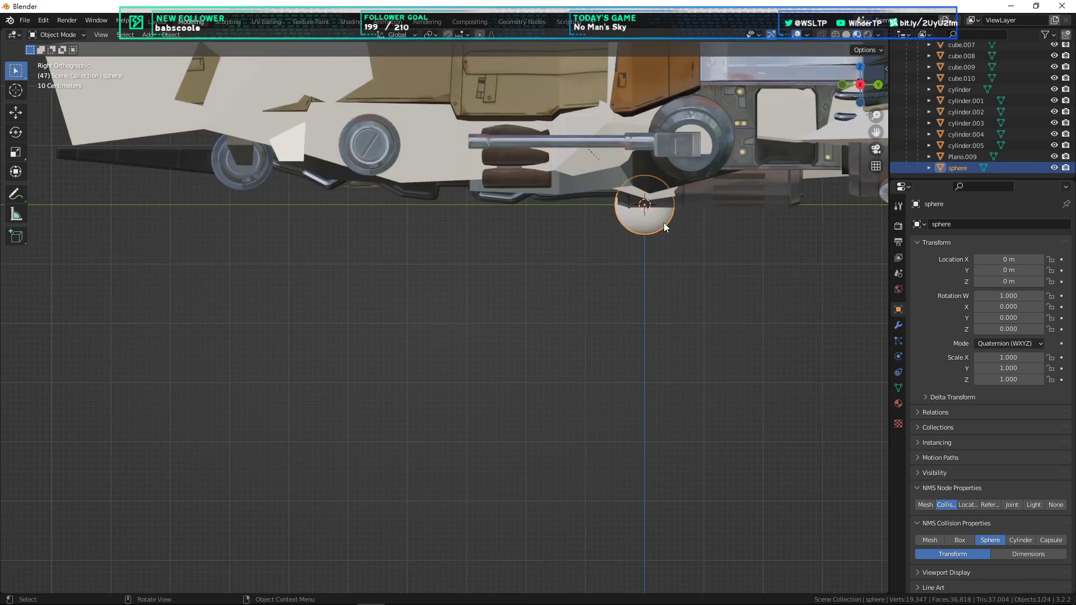
{"action": "key", "text": "g"}
{"action": "right_click", "coordinate": [498, 488]}
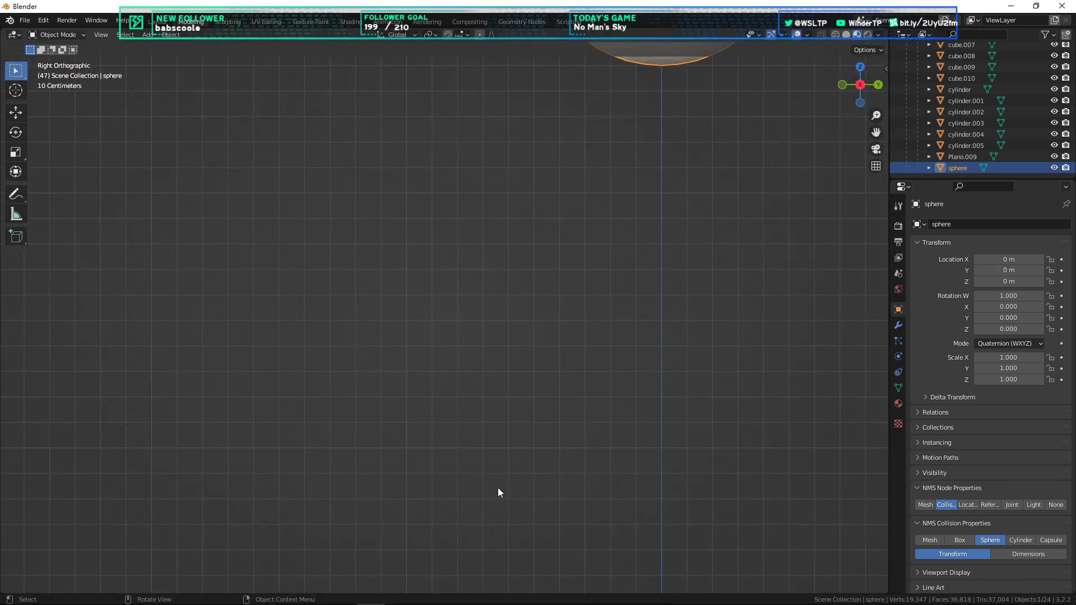
{"action": "scroll", "coordinate": [497, 487], "scroll_direction": "down", "scroll_amount": 3}
{"action": "middle_click_drag", "start_coordinate": [630, 133], "coordinate": [548, 325], "text": "shift"}
{"action": "key", "text": "g"}
{"action": "right_click", "coordinate": [552, 307]}
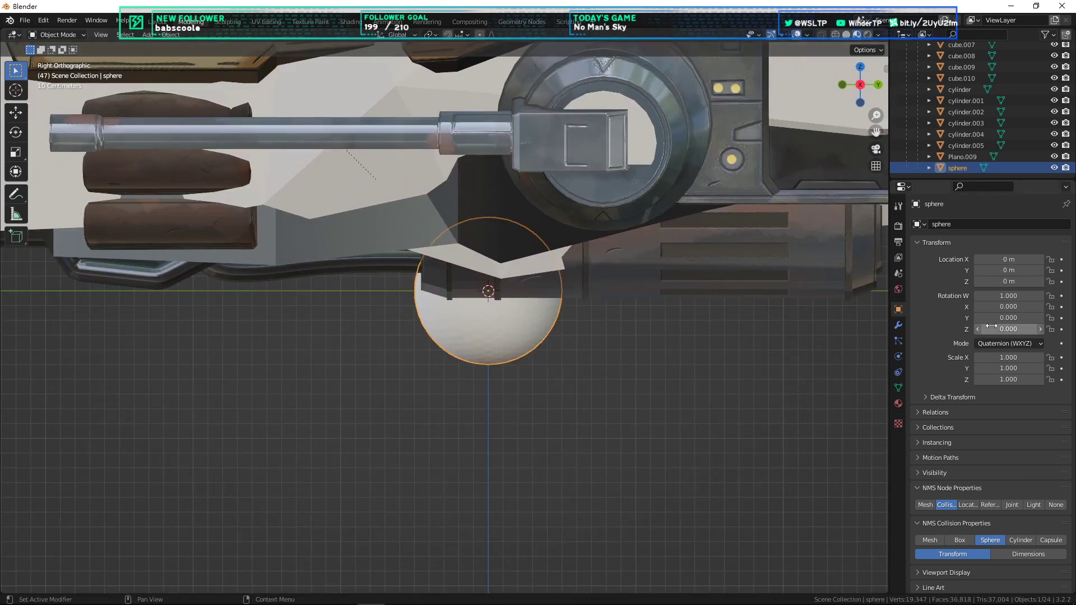
Step: Halve the sphere node's scale on the X, Z and Y axes by entering 1.0/2 for each
{"action": "left_click", "coordinate": [1018, 357]}
{"action": "type", "text": "1.0-"}
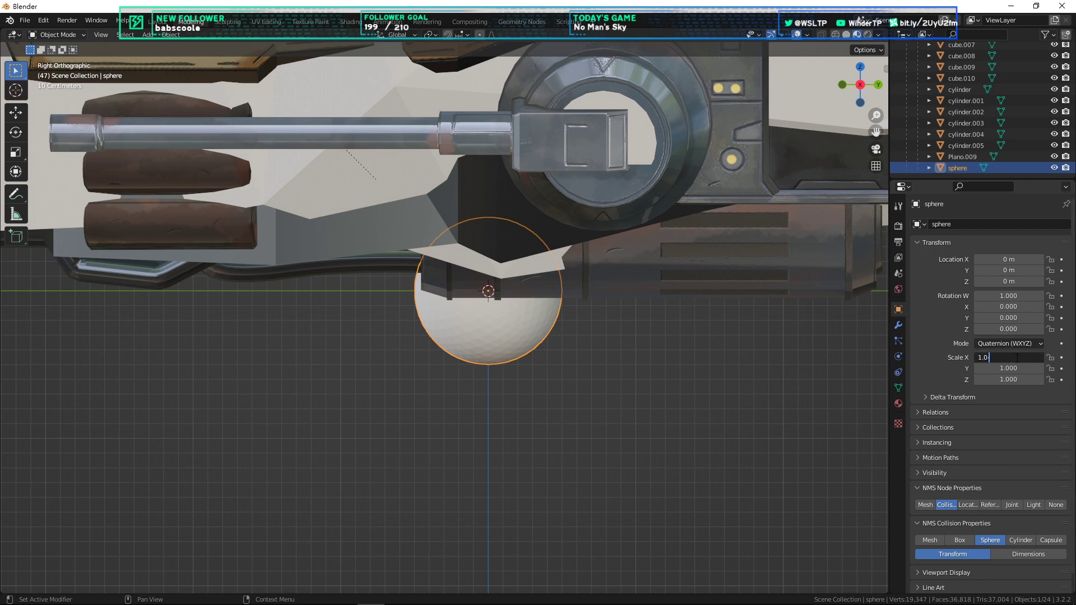
{"action": "type", "text": "2"}
{"action": "key", "text": "Return"}
{"action": "left_click", "coordinate": [1016, 379]}
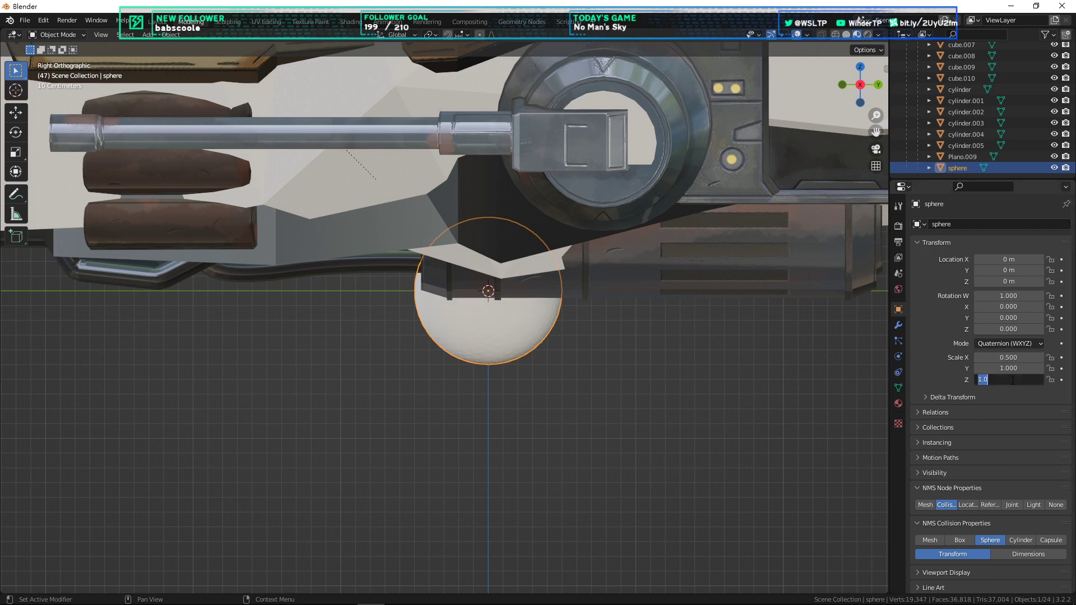
{"action": "type", "text": "1.0/2"}
{"action": "key", "text": "Return"}
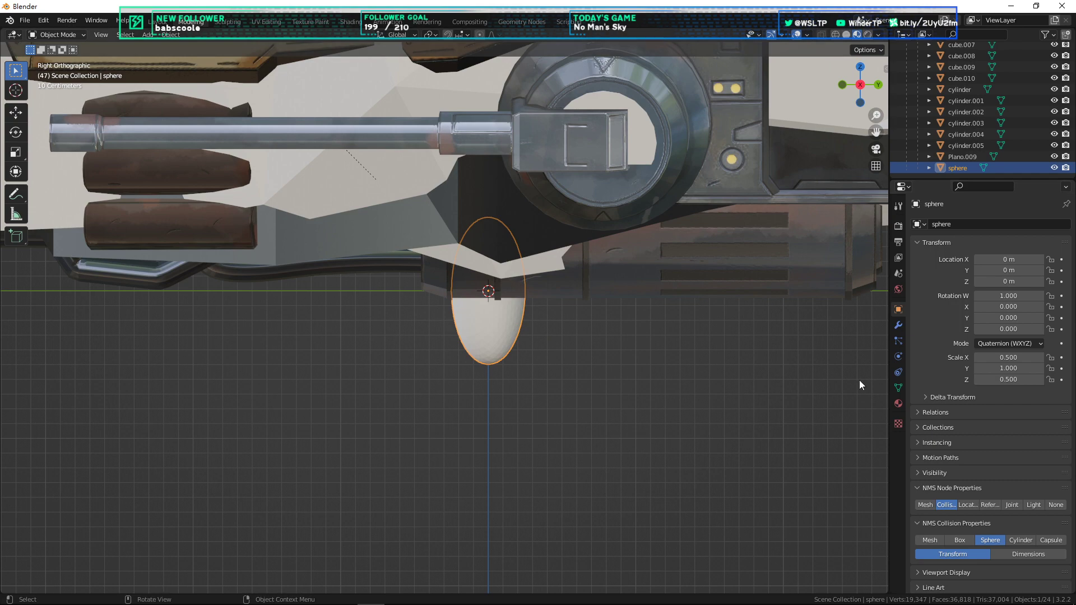
{"action": "left_click", "coordinate": [1009, 369]}
{"action": "type", "text": "1.0/2"}
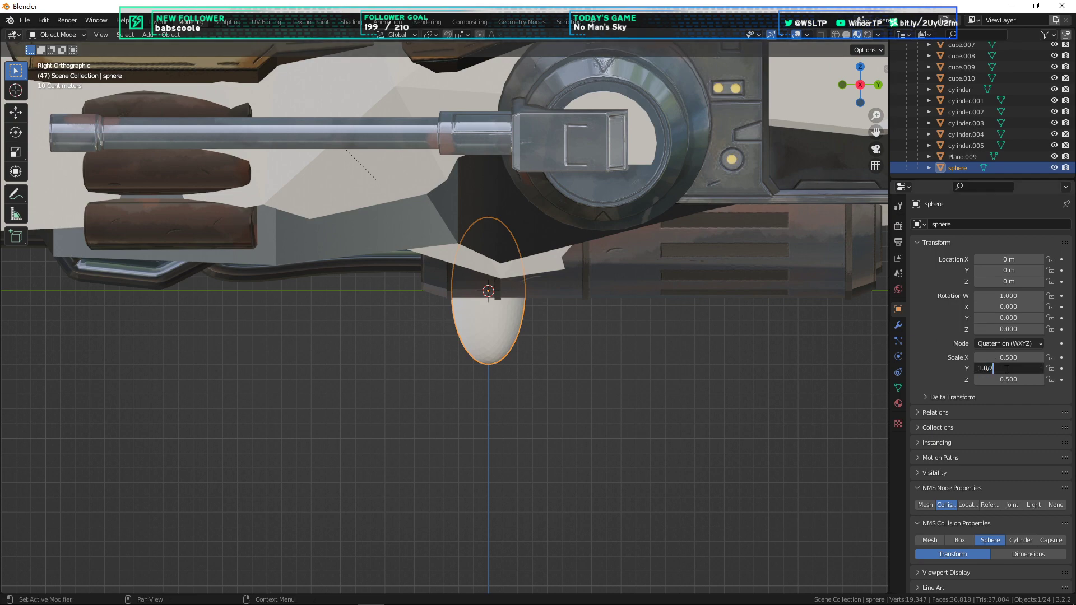
{"action": "key", "text": "Return"}
Step: Delete the sphere collision node from the scene
{"action": "key", "text": "x"}
{"action": "left_click", "coordinate": [743, 360]}
{"action": "scroll", "coordinate": [536, 360], "scroll_direction": "down", "scroll_amount": 1}
{"action": "middle_click_drag", "start_coordinate": [536, 360], "coordinate": [586, 392]}
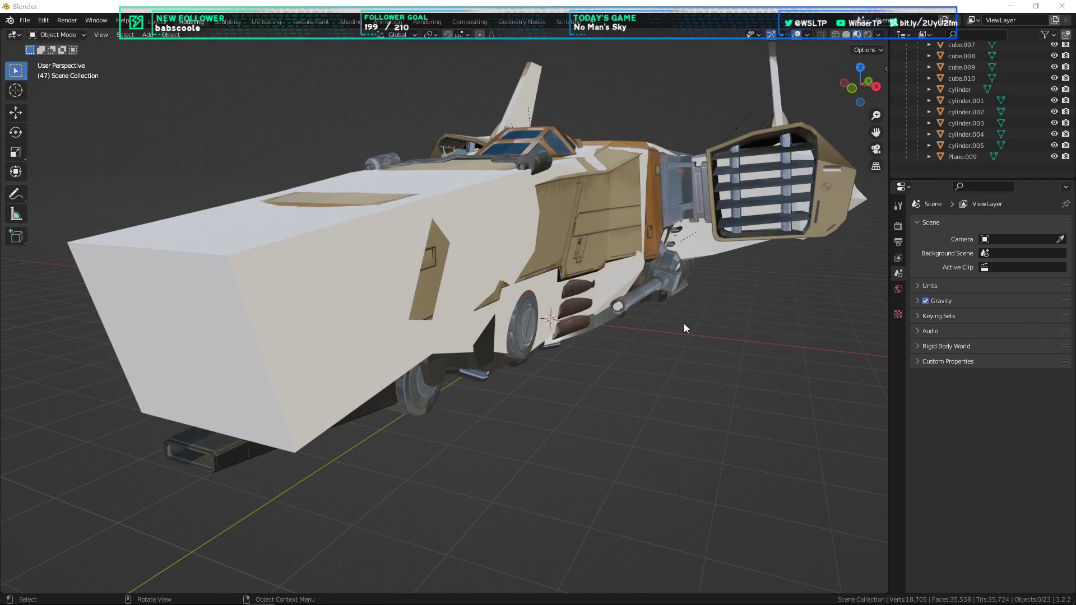
Step: Save the Blender project with the ship and its collision nodes
{"action": "middle_click_drag", "start_coordinate": [718, 306], "coordinate": [665, 362]}
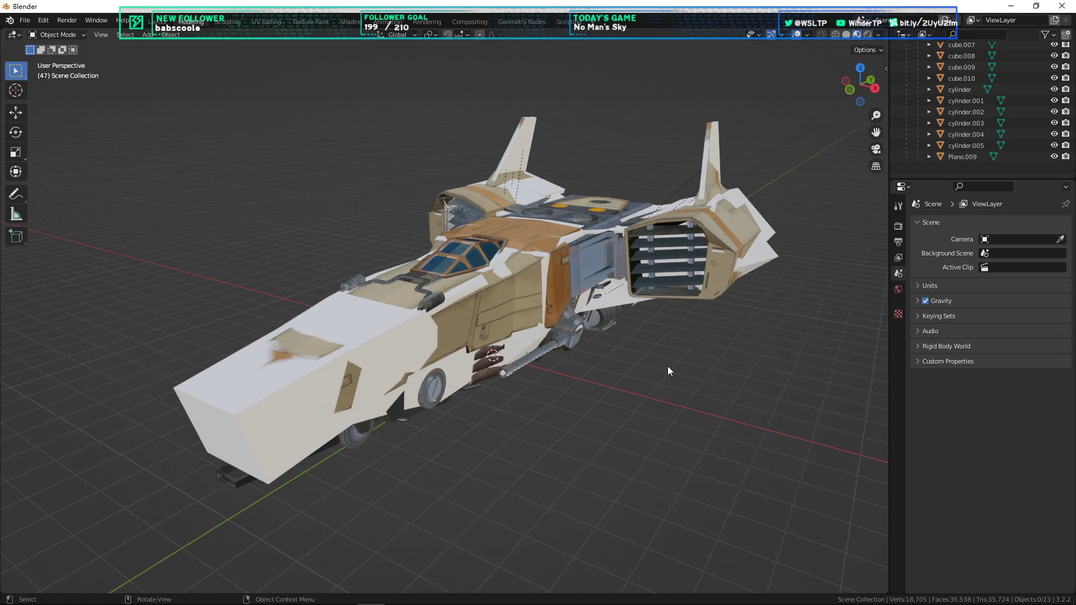
{"action": "key", "text": "ctrl+s"}
{"action": "key", "text": "Escape"}
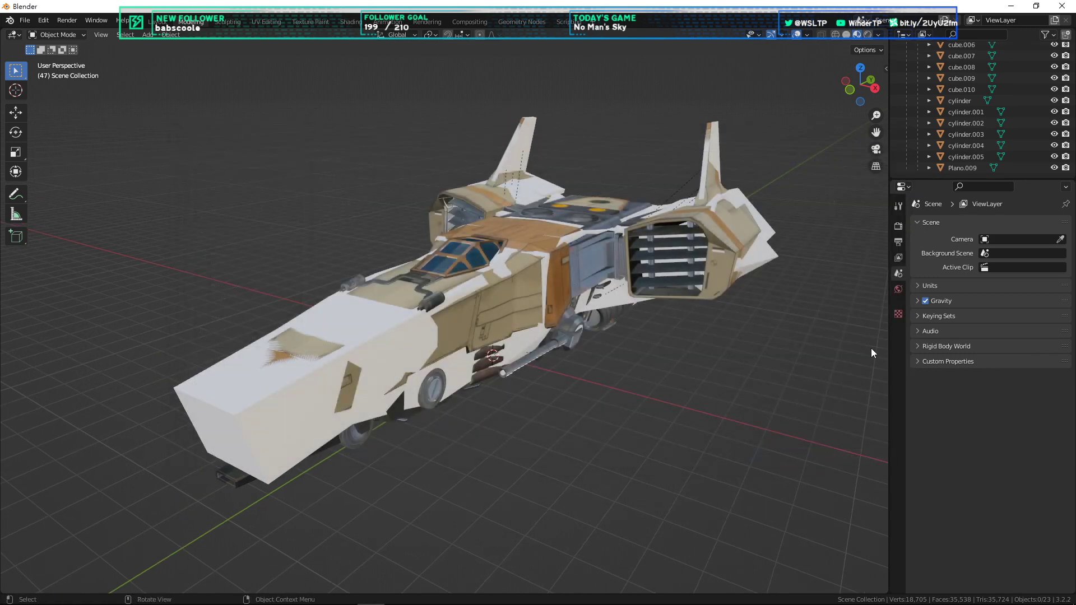
Step: Switch to File Explorer, launch NMSMV from the NMS_VIEWER folder inside NMS_MODS, and reposition and resize the model viewer window
{"action": "right_click", "coordinate": [96, 593]}
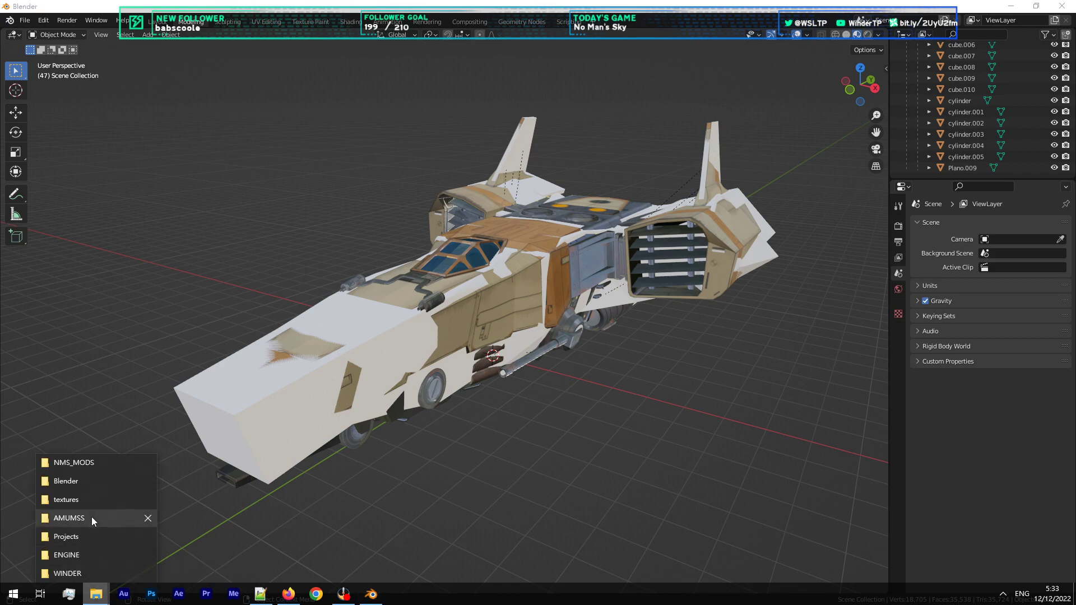
{"action": "left_click", "coordinate": [76, 463]}
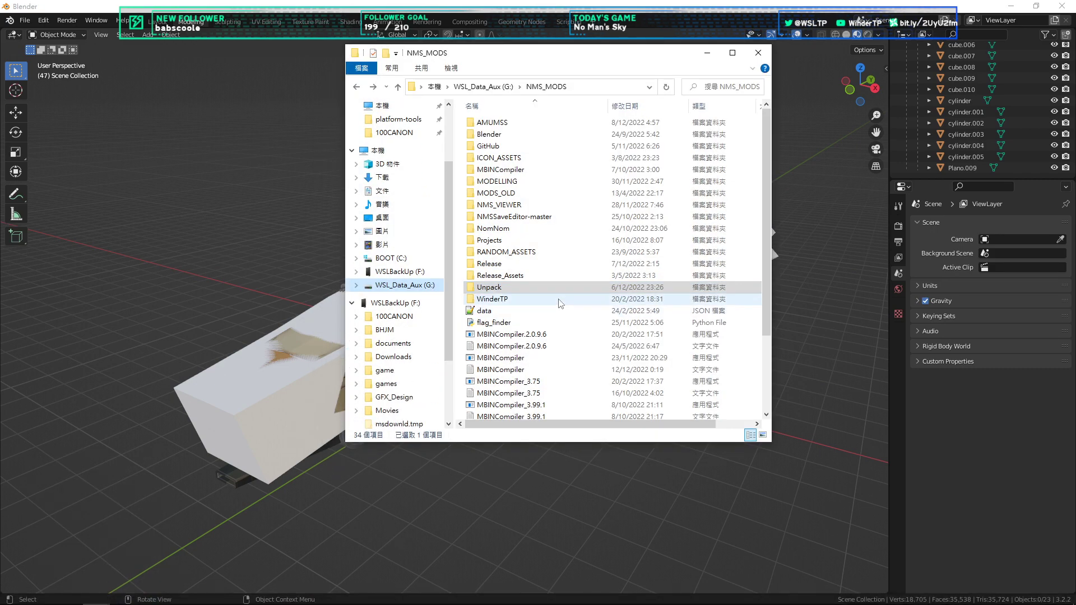
{"action": "left_click", "coordinate": [557, 229]}
{"action": "scroll", "coordinate": [558, 231], "scroll_direction": "down", "scroll_amount": 3}
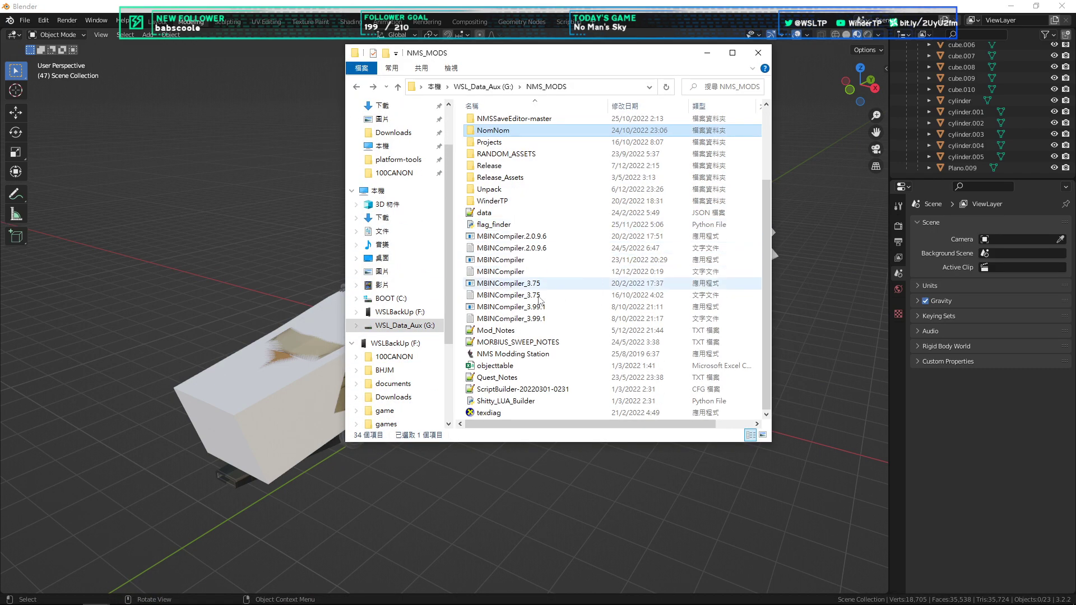
{"action": "scroll", "coordinate": [520, 347], "scroll_direction": "up", "scroll_amount": 3}
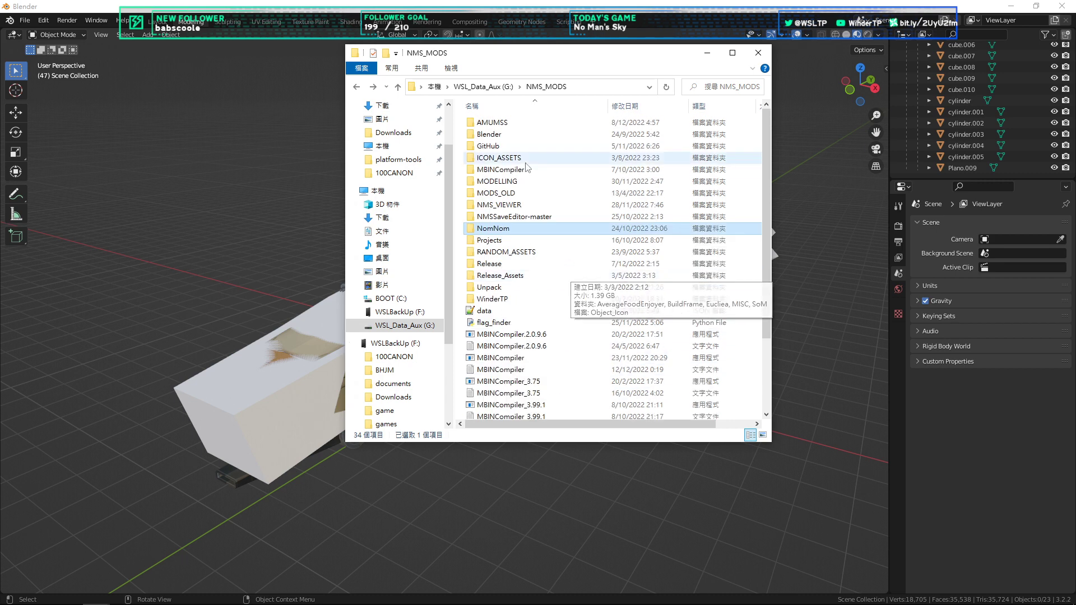
{"action": "double_click", "coordinate": [522, 202]}
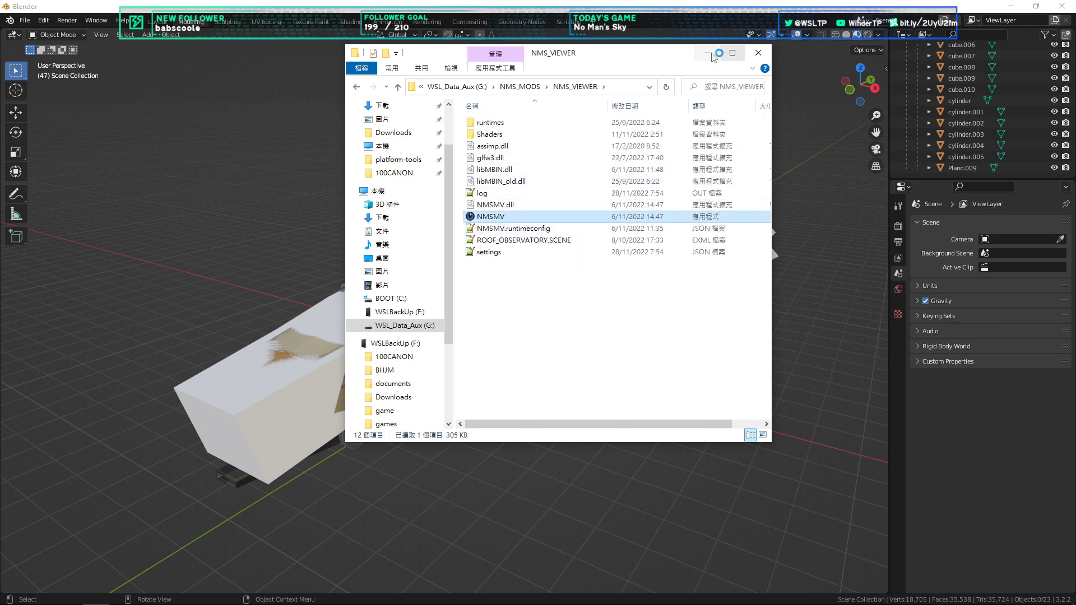
{"action": "left_click", "coordinate": [759, 53]}
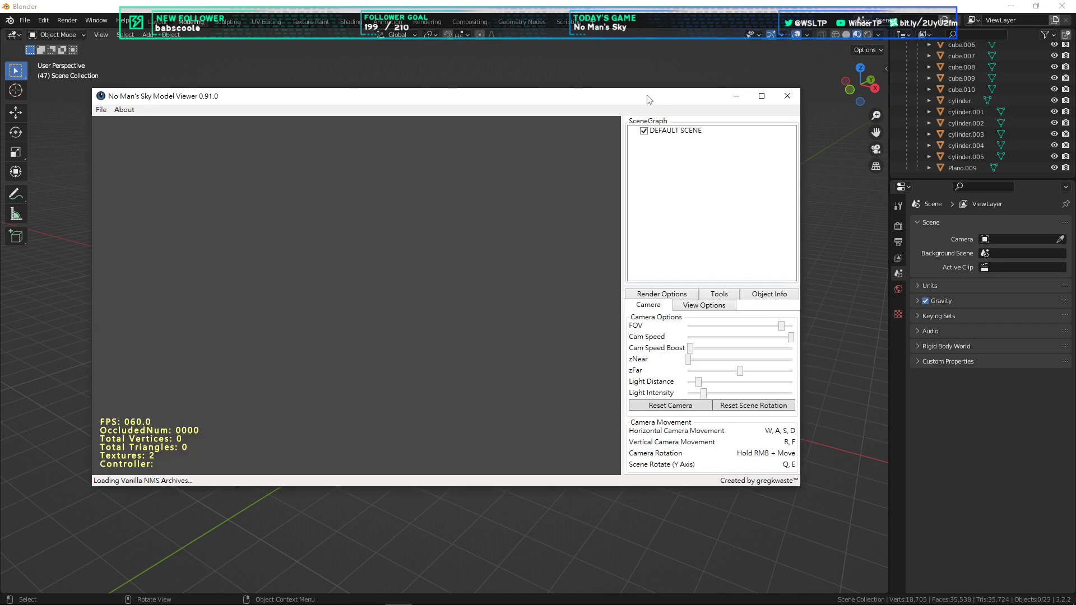
{"action": "left_click_drag", "start_coordinate": [647, 99], "coordinate": [667, 89]}
{"action": "left_click_drag", "start_coordinate": [817, 482], "coordinate": [821, 496]}
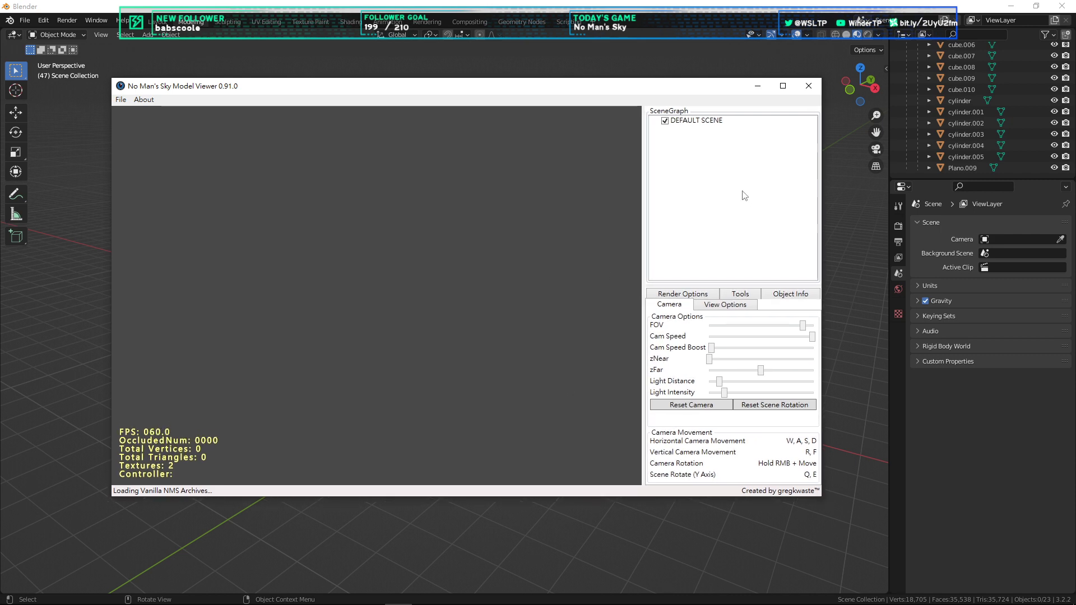
{"action": "left_click", "coordinate": [119, 103]}
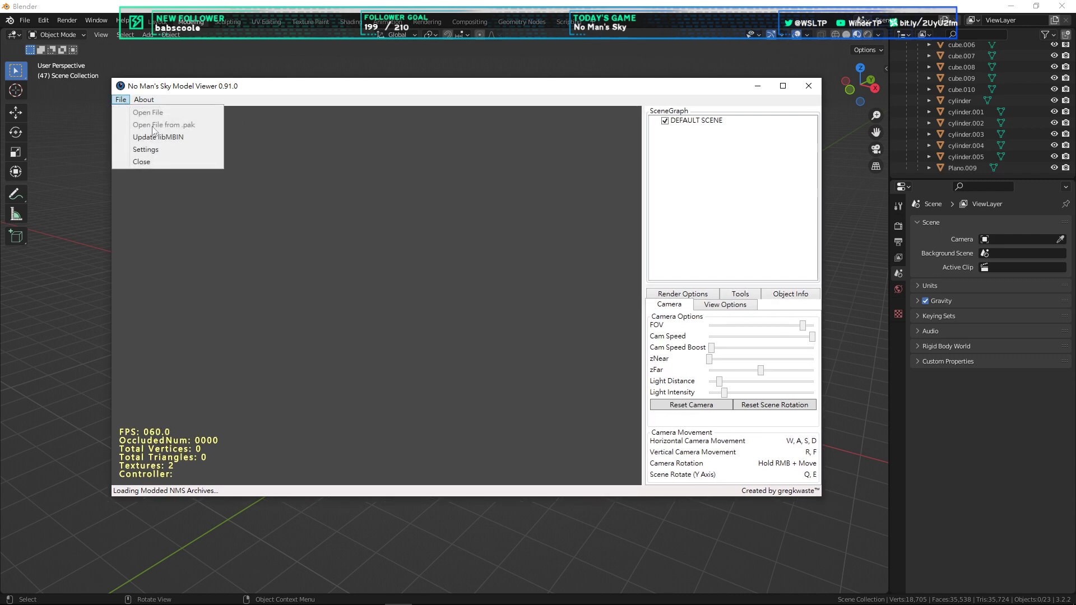
{"action": "left_click", "coordinate": [222, 113]}
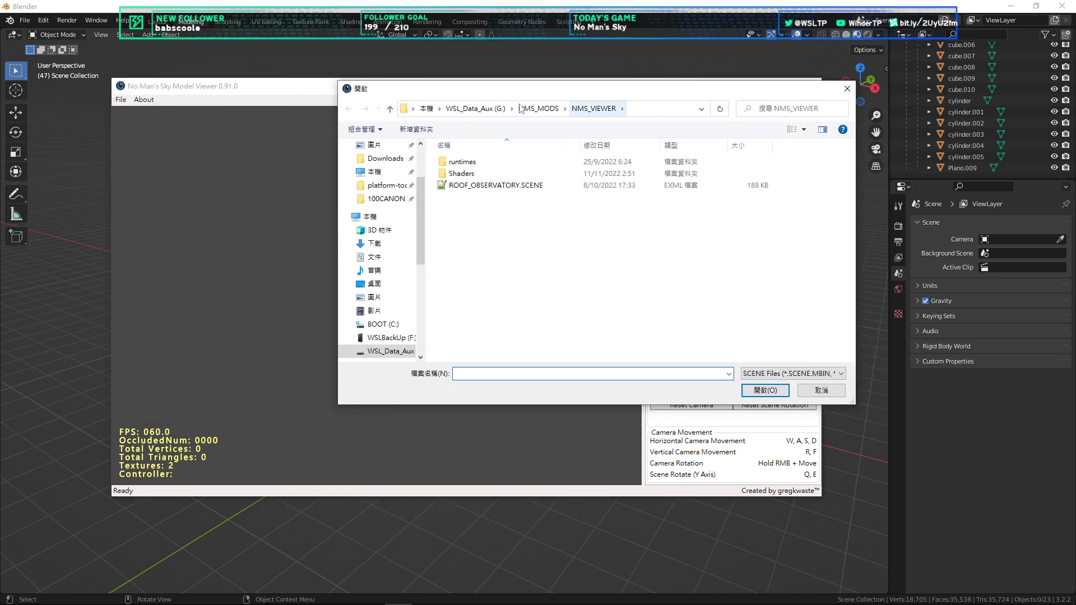
{"action": "left_click", "coordinate": [521, 108]}
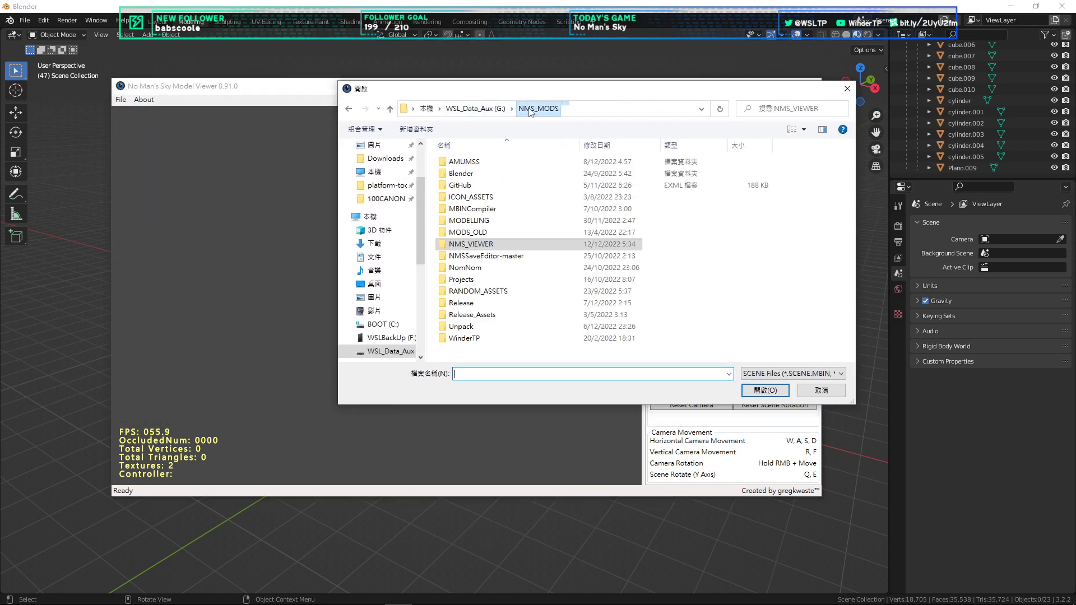
{"action": "left_click", "coordinate": [474, 280]}
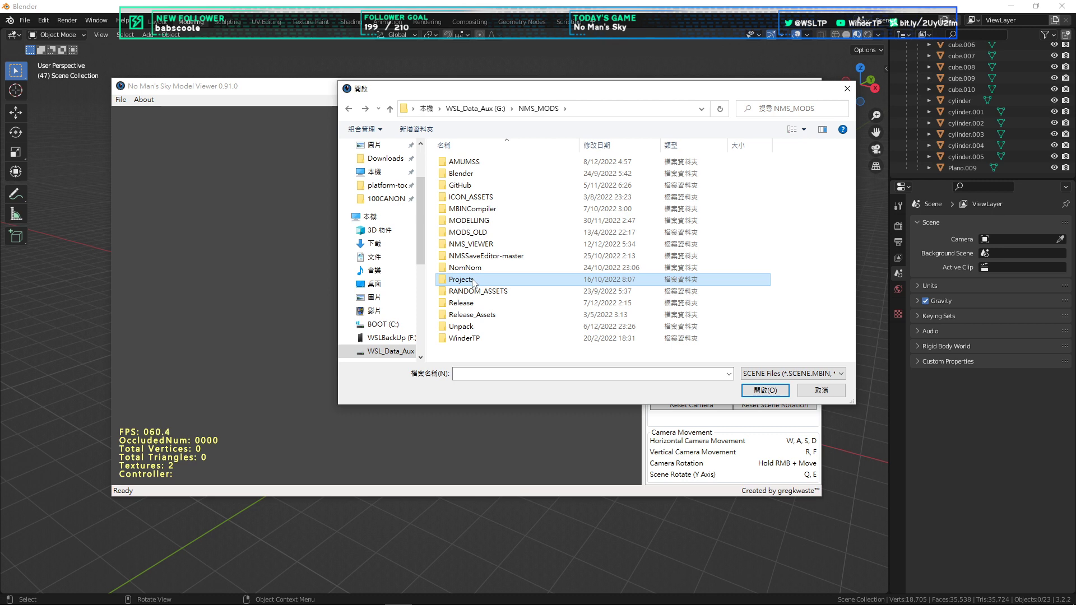
{"action": "double_click", "coordinate": [471, 326]}
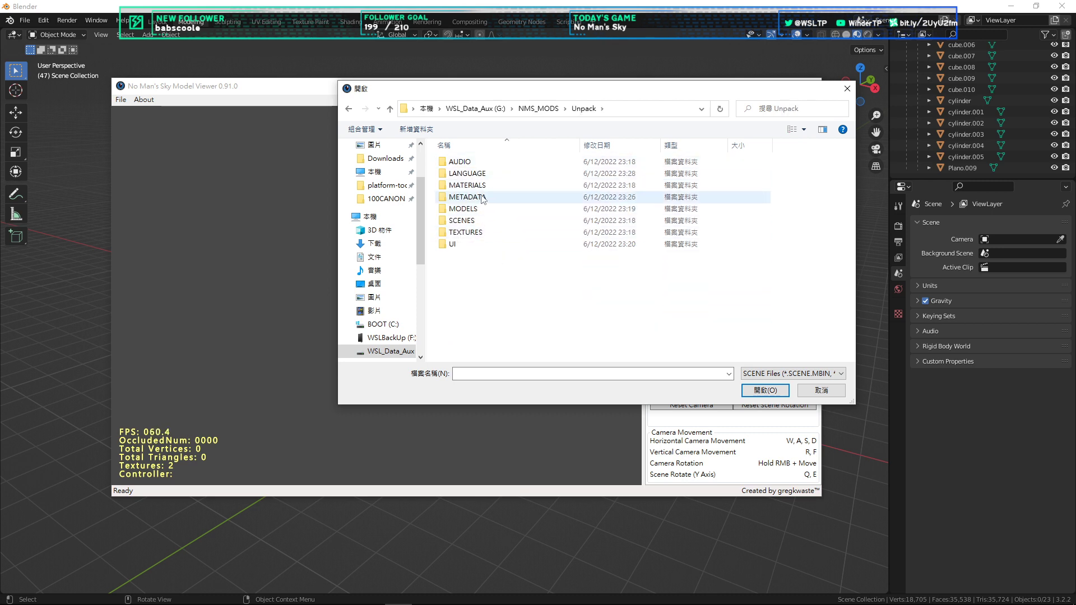
{"action": "key", "text": "Escape"}
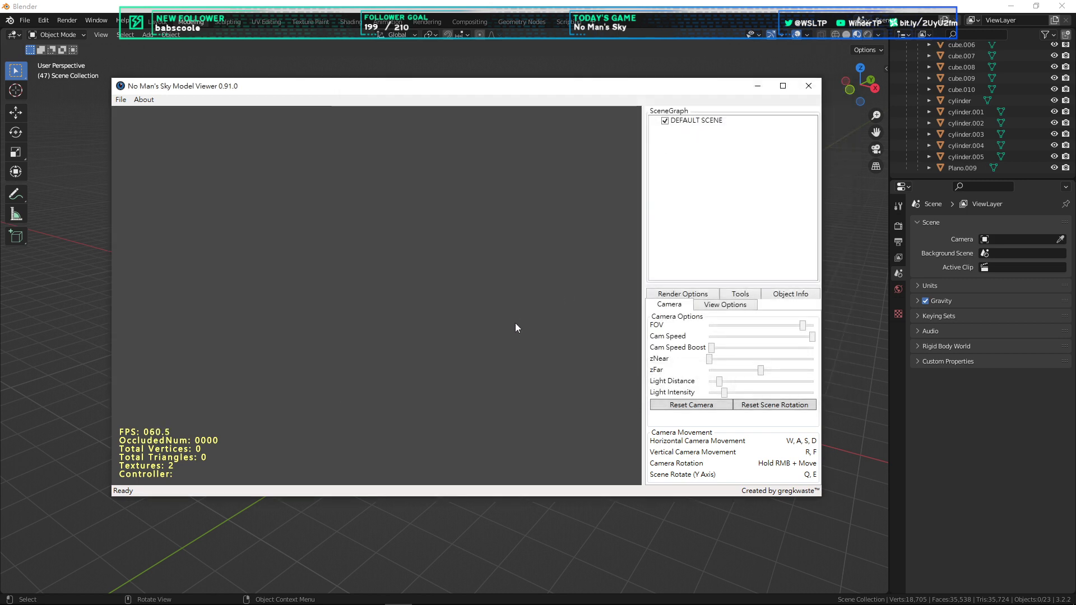
Step: Switch to File Explorer, check the WINDER folder, open ShipsOfMoar inside Projects, and copy its first subfolder
{"action": "key", "text": "alt+Tab"}
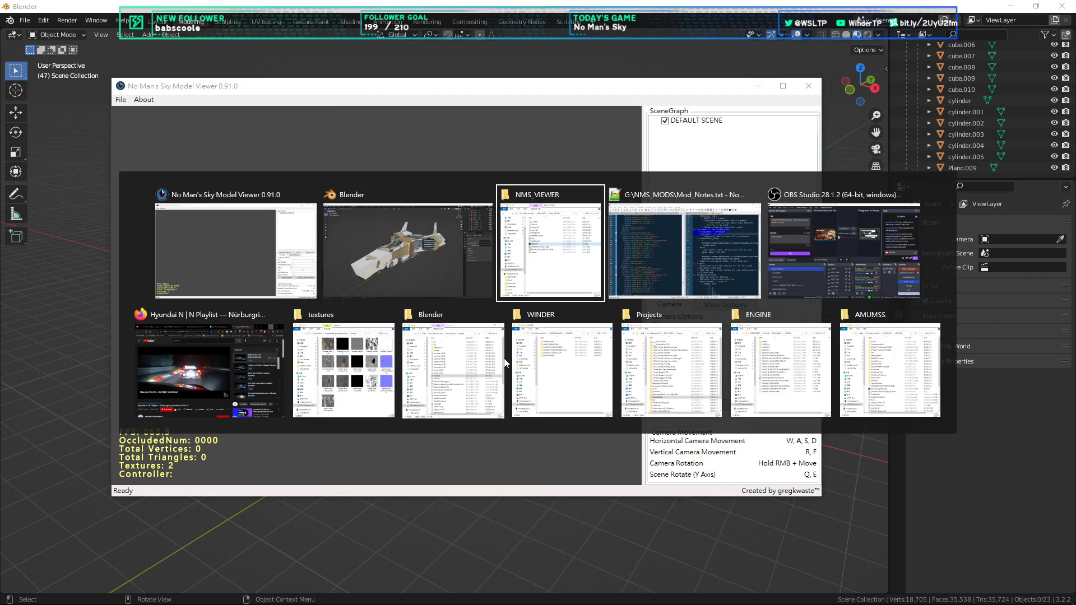
{"action": "left_click", "coordinate": [560, 379]}
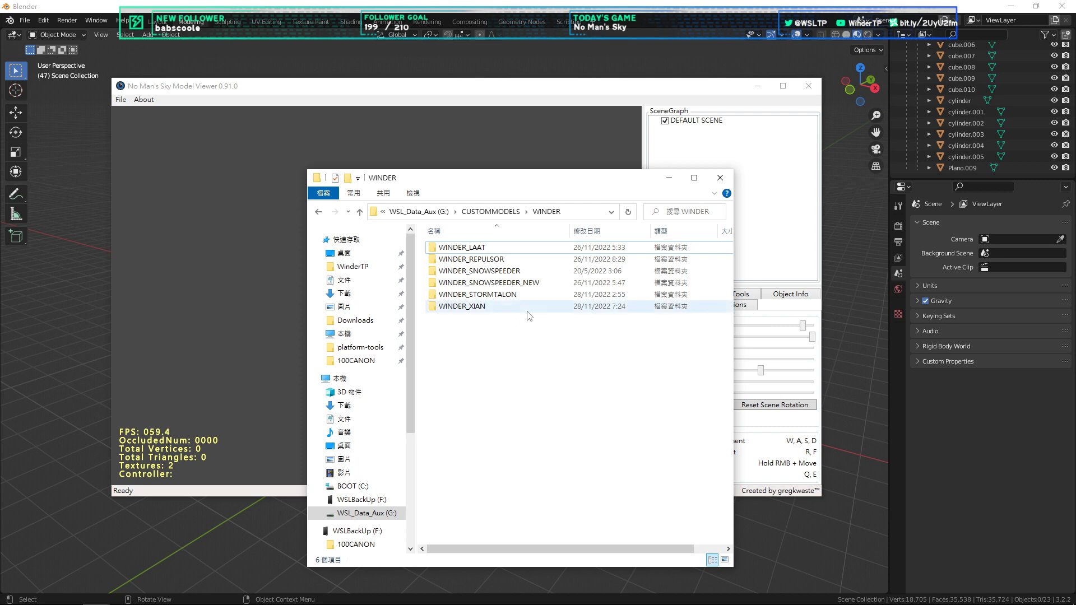
{"action": "key", "text": "alt+Tab"}
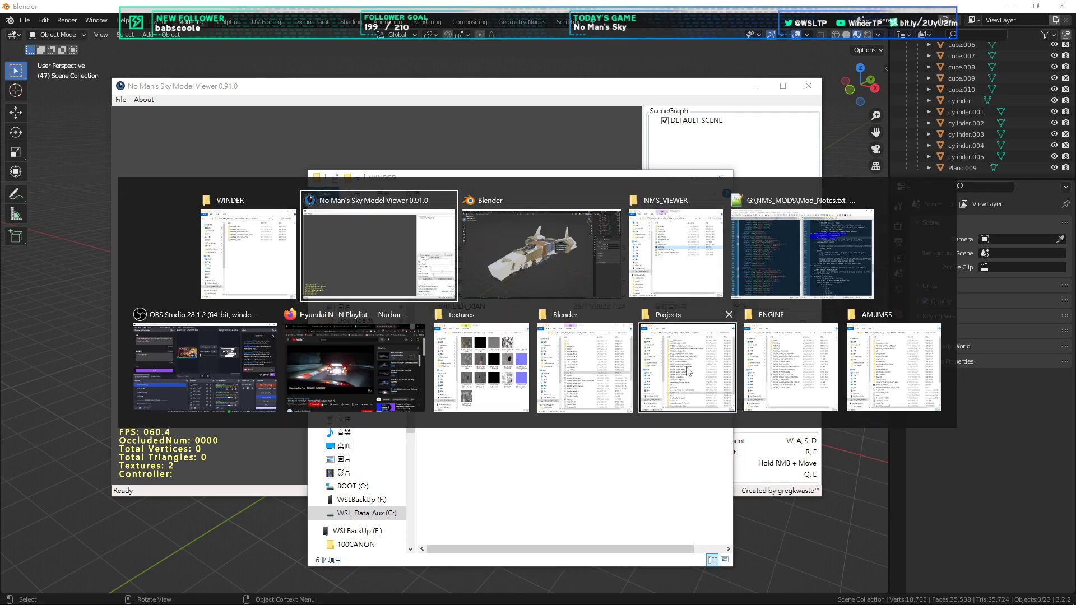
{"action": "left_click", "coordinate": [681, 387]}
{"action": "left_click", "coordinate": [449, 315]}
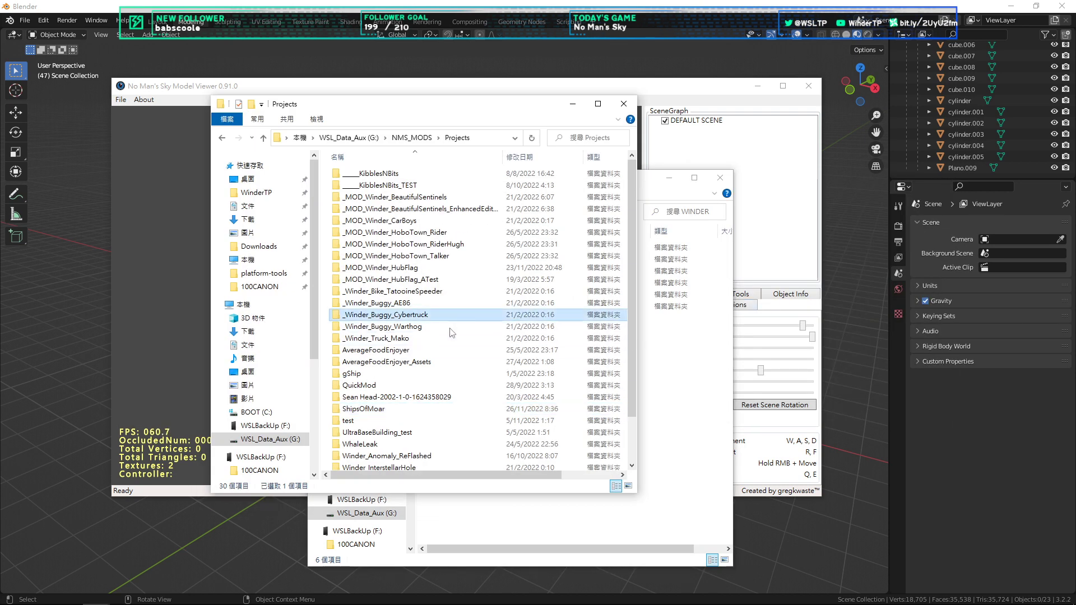
{"action": "double_click", "coordinate": [365, 409]}
{"action": "left_click", "coordinate": [361, 174]}
{"action": "left_click", "coordinate": [645, 373]}
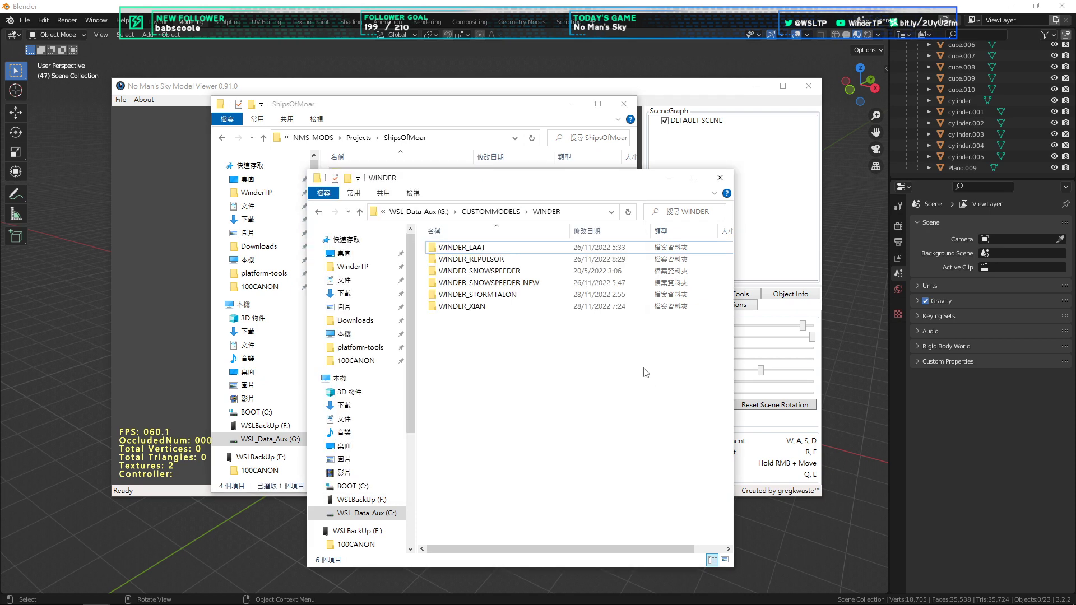
Step: Open the WSL_Data_Aux (G:) drive in a separate File Explorer window and go to the Unpack folder inside NMS_MODS
{"action": "key", "text": "alt+Tab"}
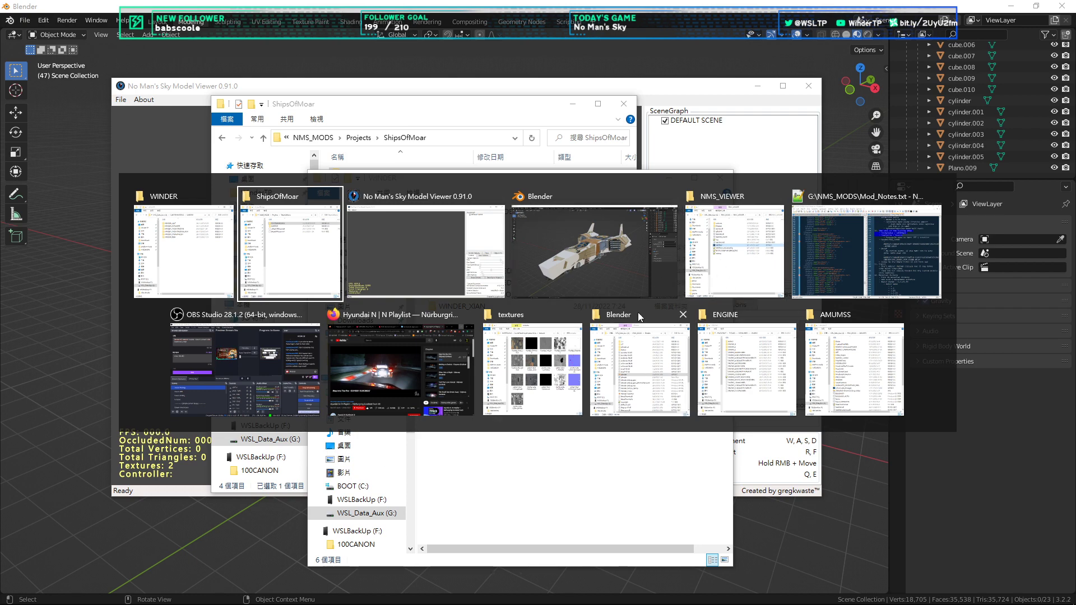
{"action": "left_click", "coordinate": [734, 249]}
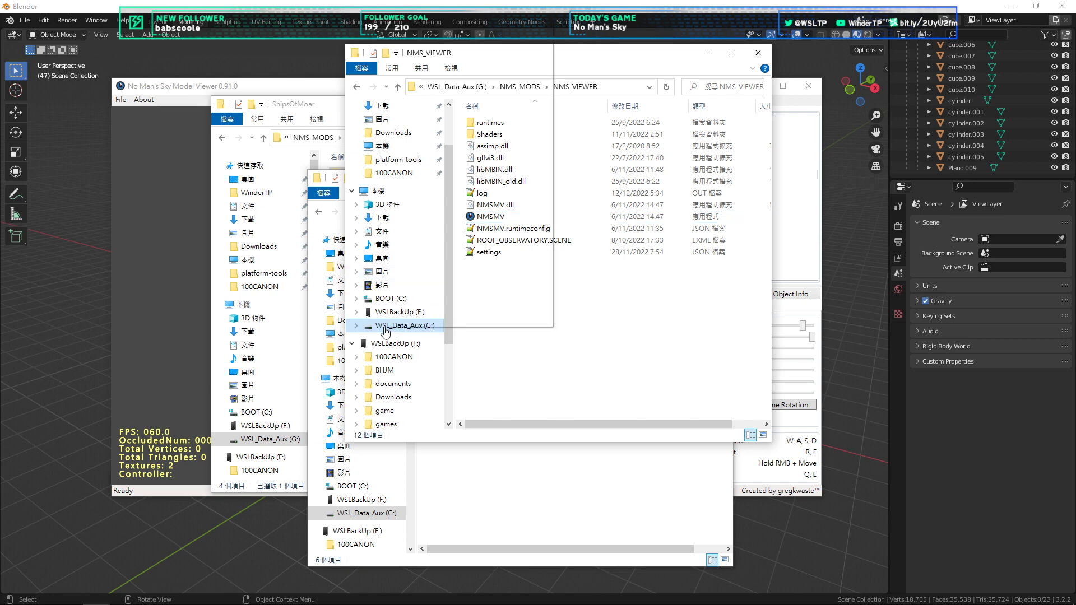
{"action": "key", "text": "Down"}
{"action": "key", "text": "n"}
{"action": "key", "text": "n"}
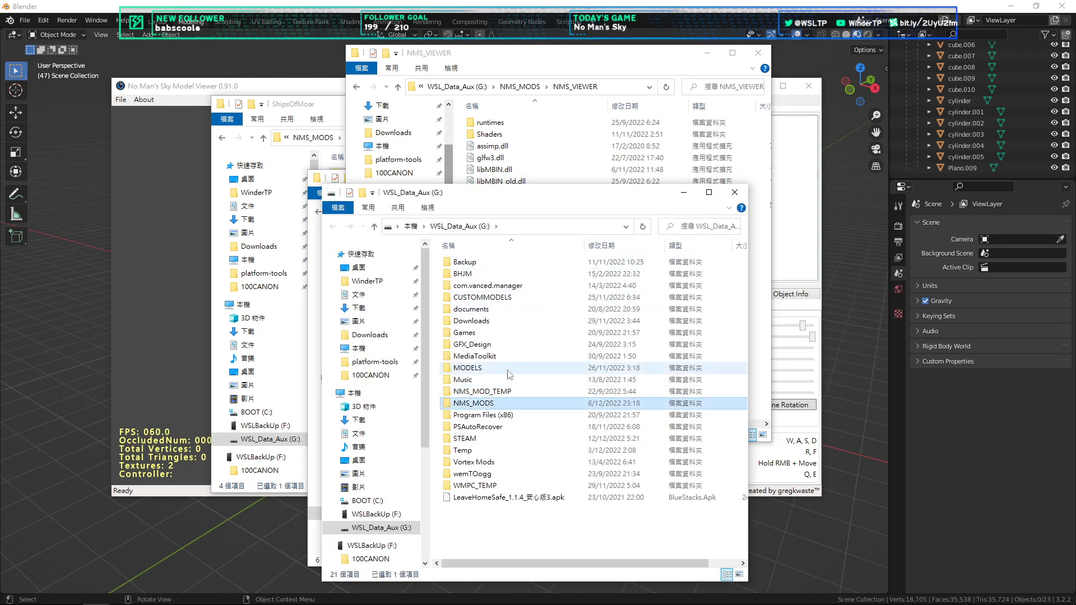
{"action": "key", "text": "Return"}
{"action": "key", "text": "Return"}
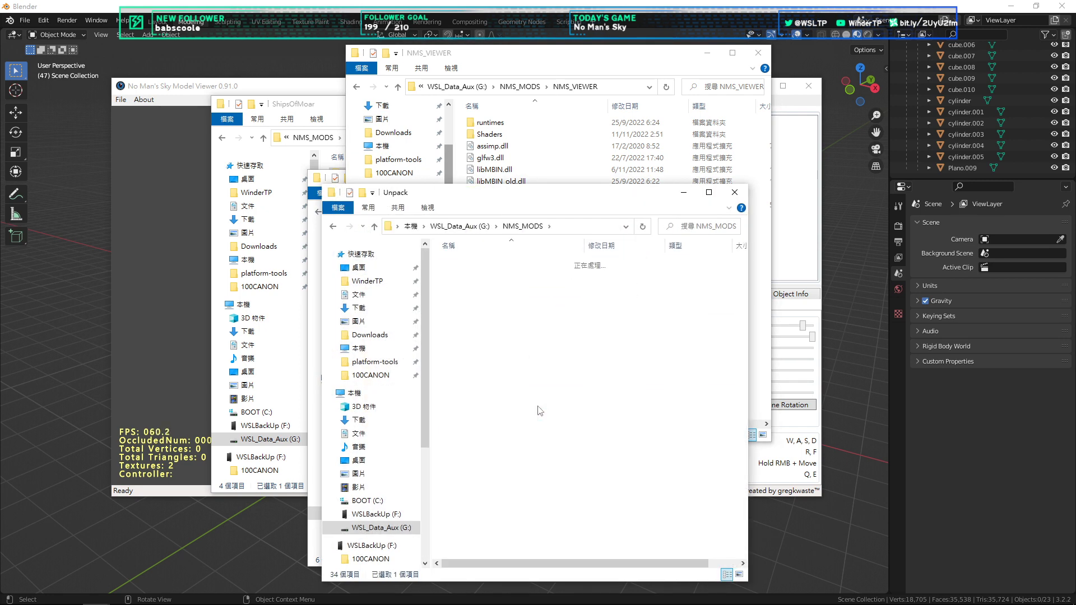
Step: Paste the folder copied from ShipsOfMoar into the Unpack folder
{"action": "left_click", "coordinate": [516, 325]}
{"action": "key", "text": "ctrl+v"}
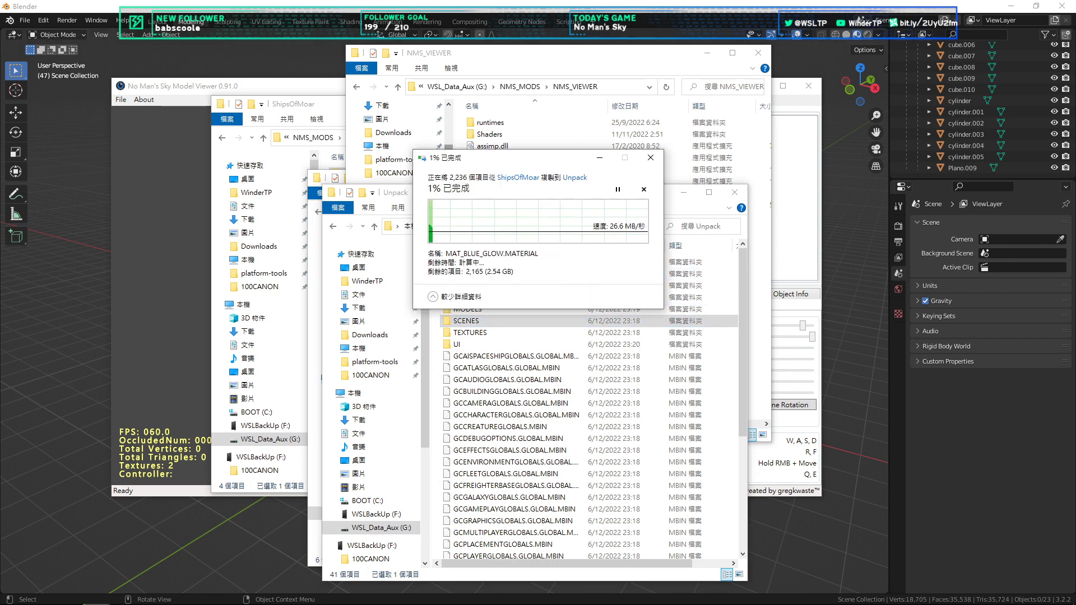
{"action": "mouse_move", "coordinate": [422, 603]}
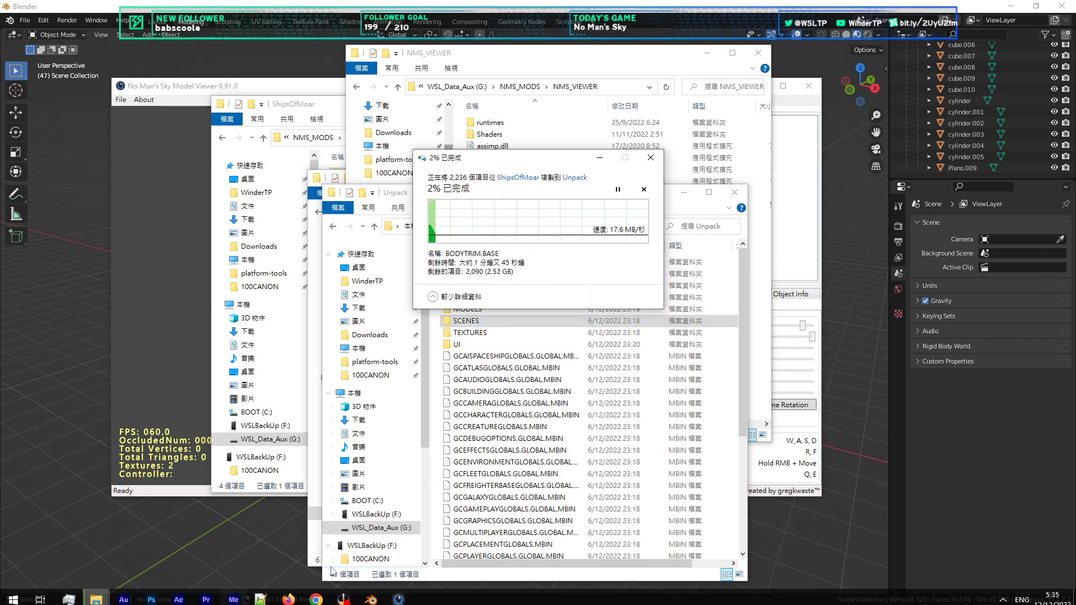